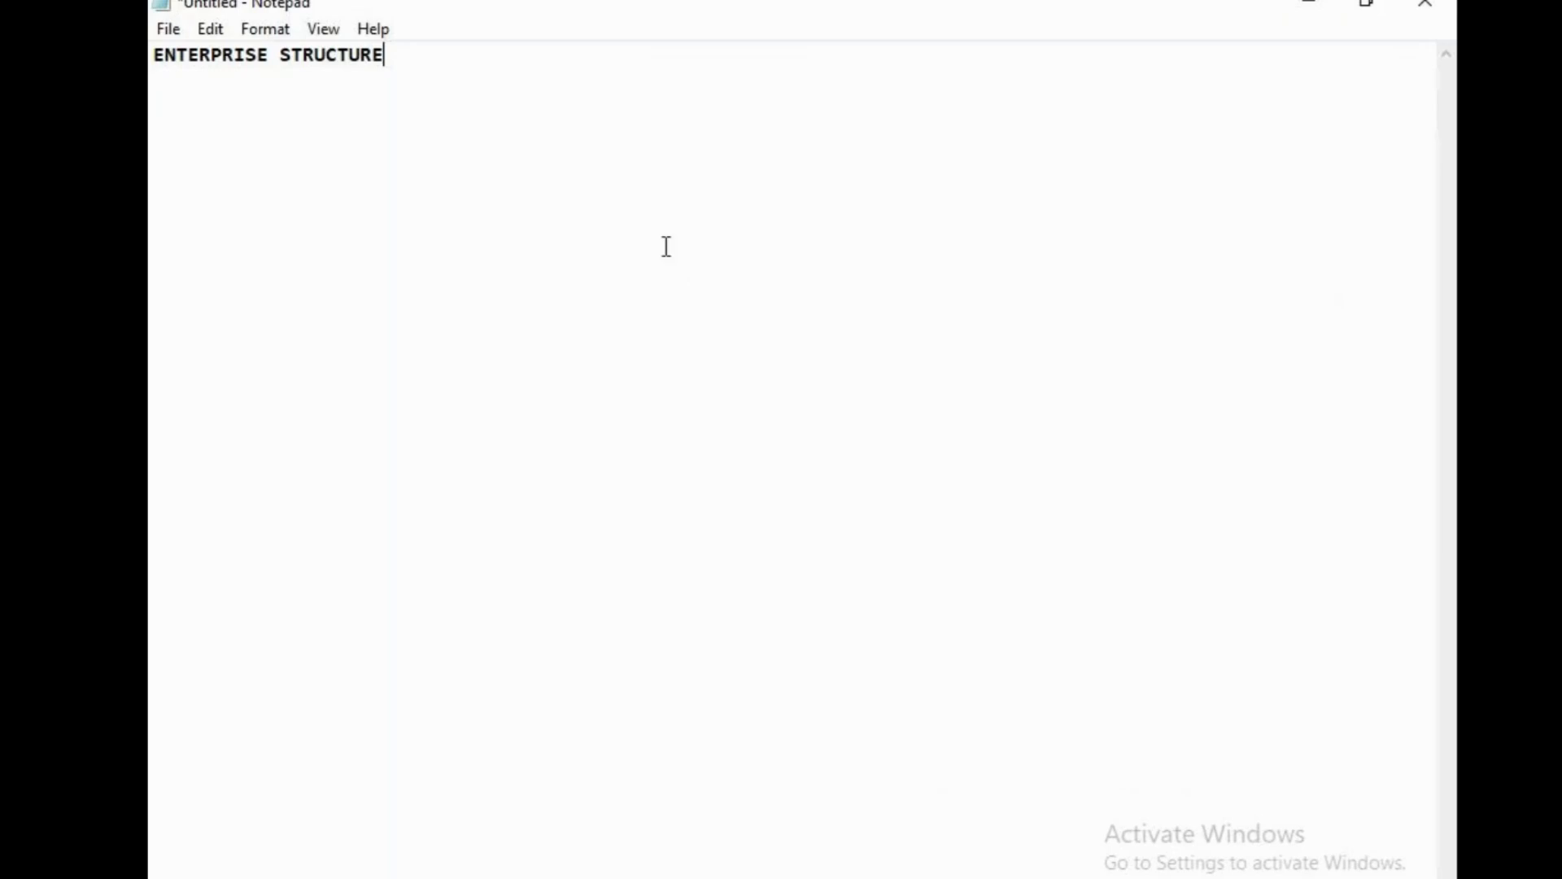
Launch Remote Desktop Connection, connect to the saved server and accept the certificate warning.
{"action": "left_click", "coordinate": [341, 878]}
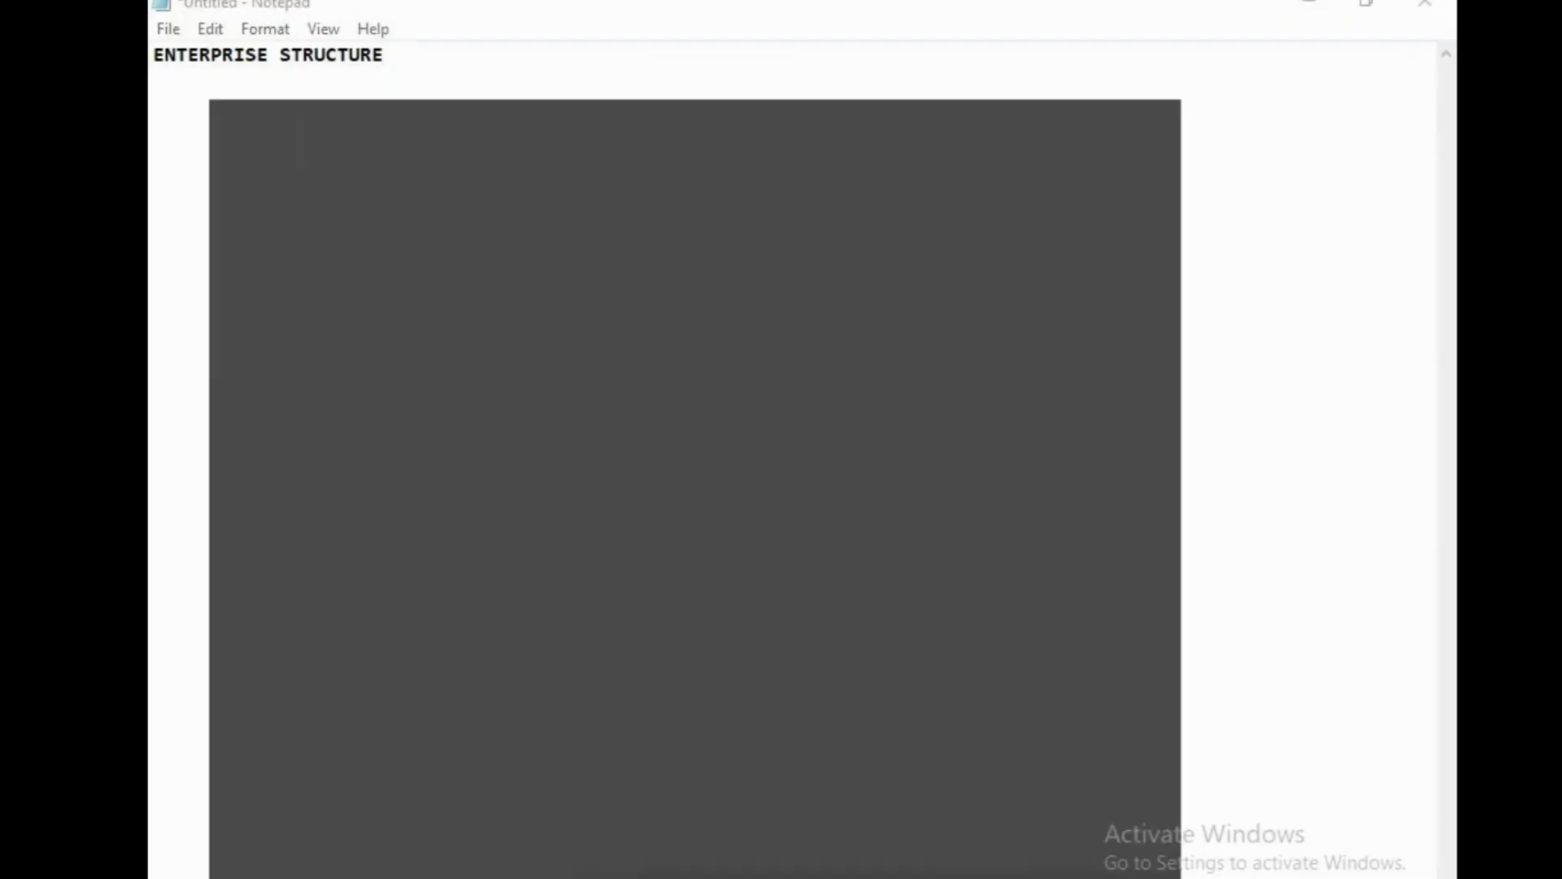
{"action": "type", "text": "RE"}
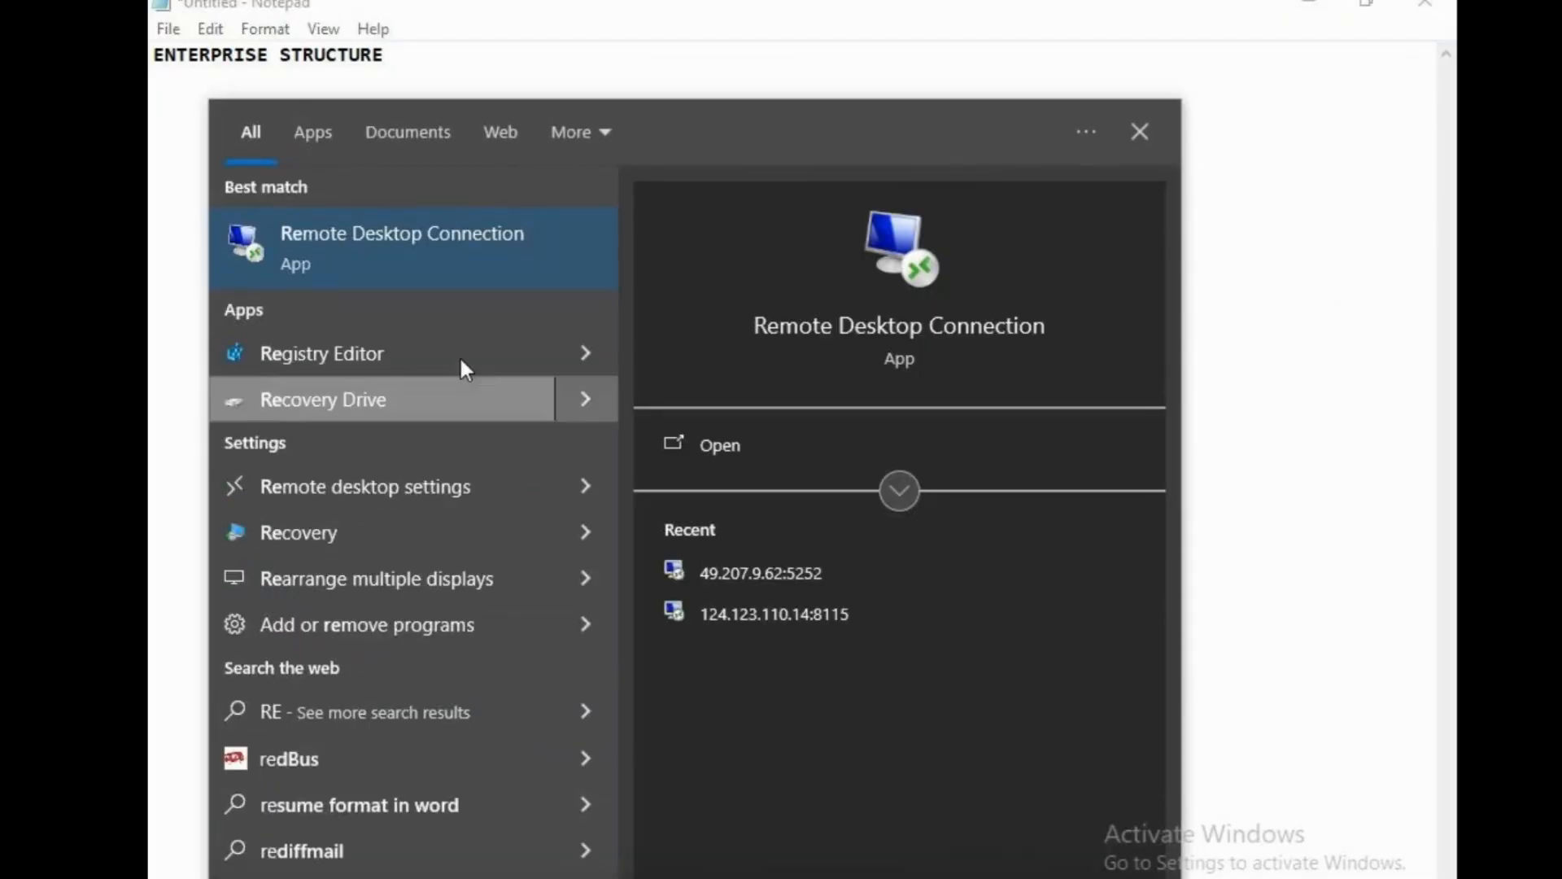
{"action": "left_click", "coordinate": [430, 235]}
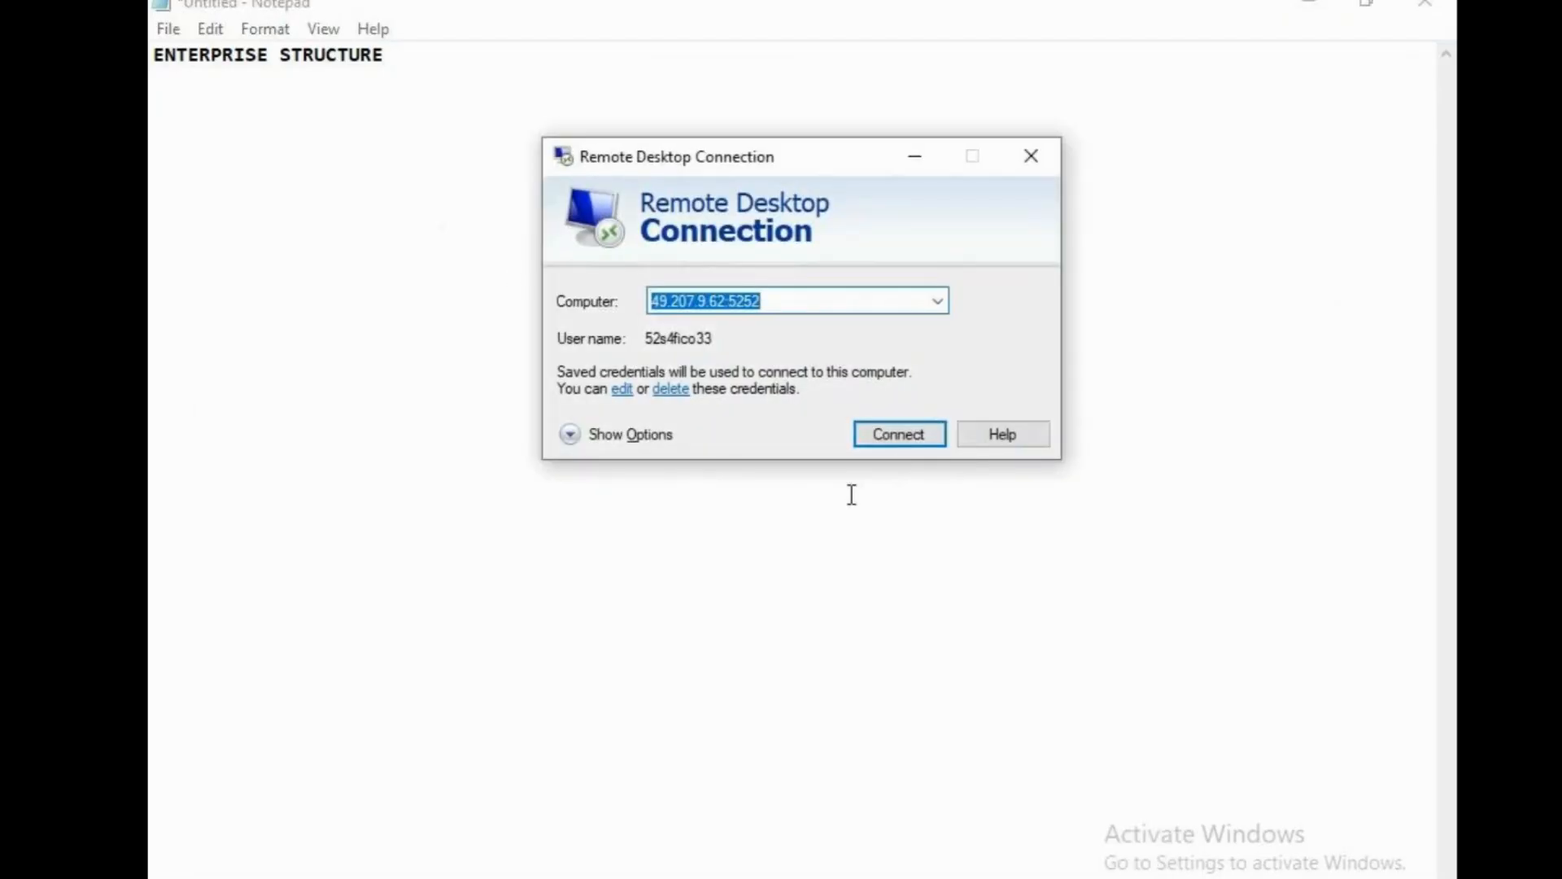
{"action": "left_click", "coordinate": [898, 435]}
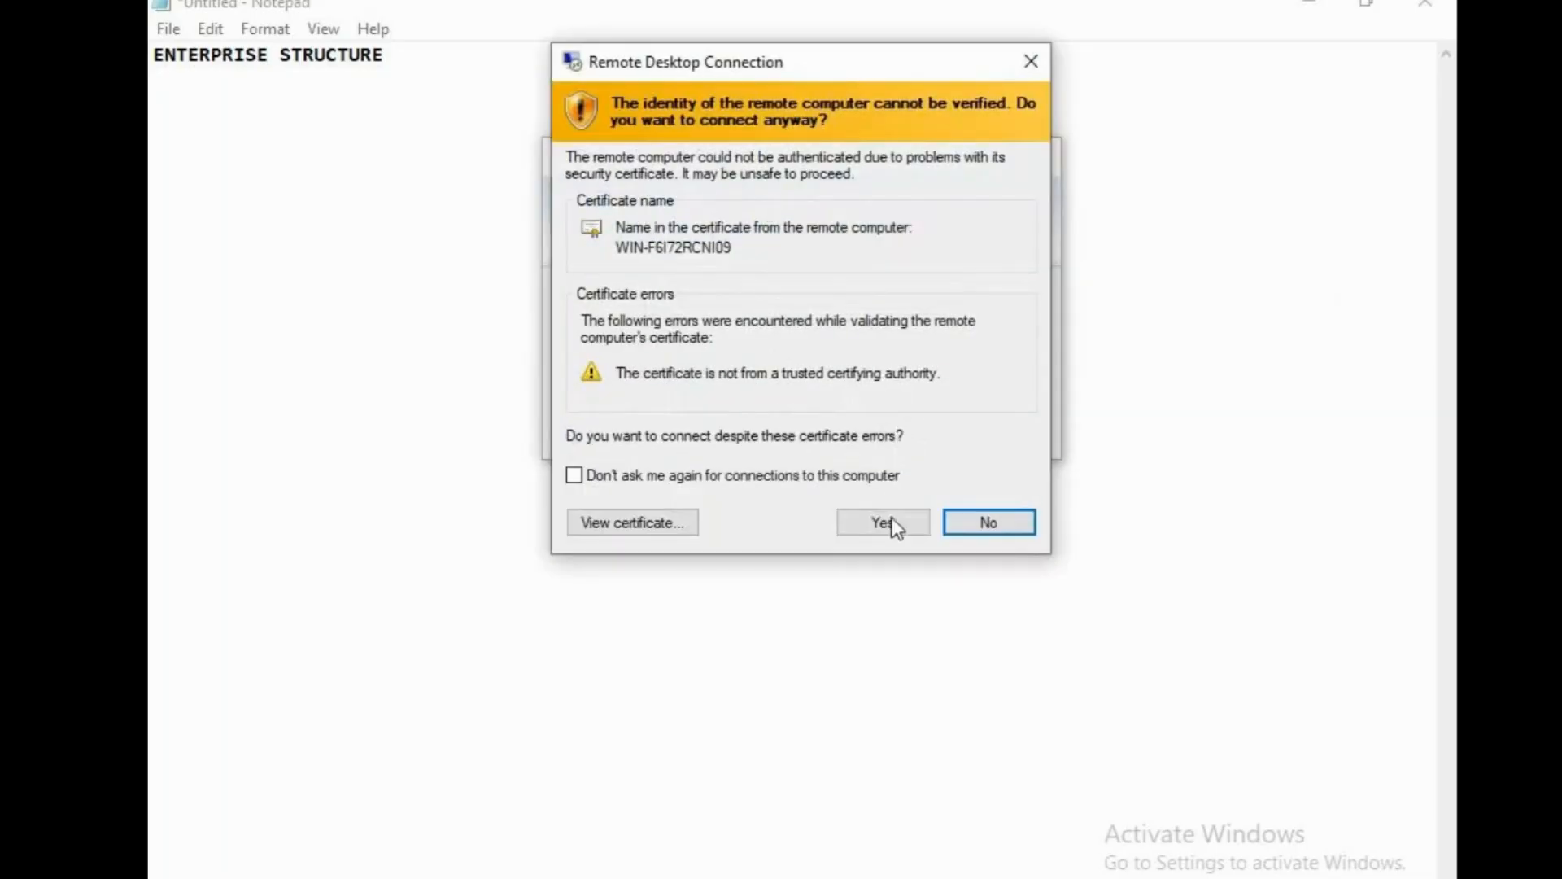
{"action": "left_click", "coordinate": [892, 521]}
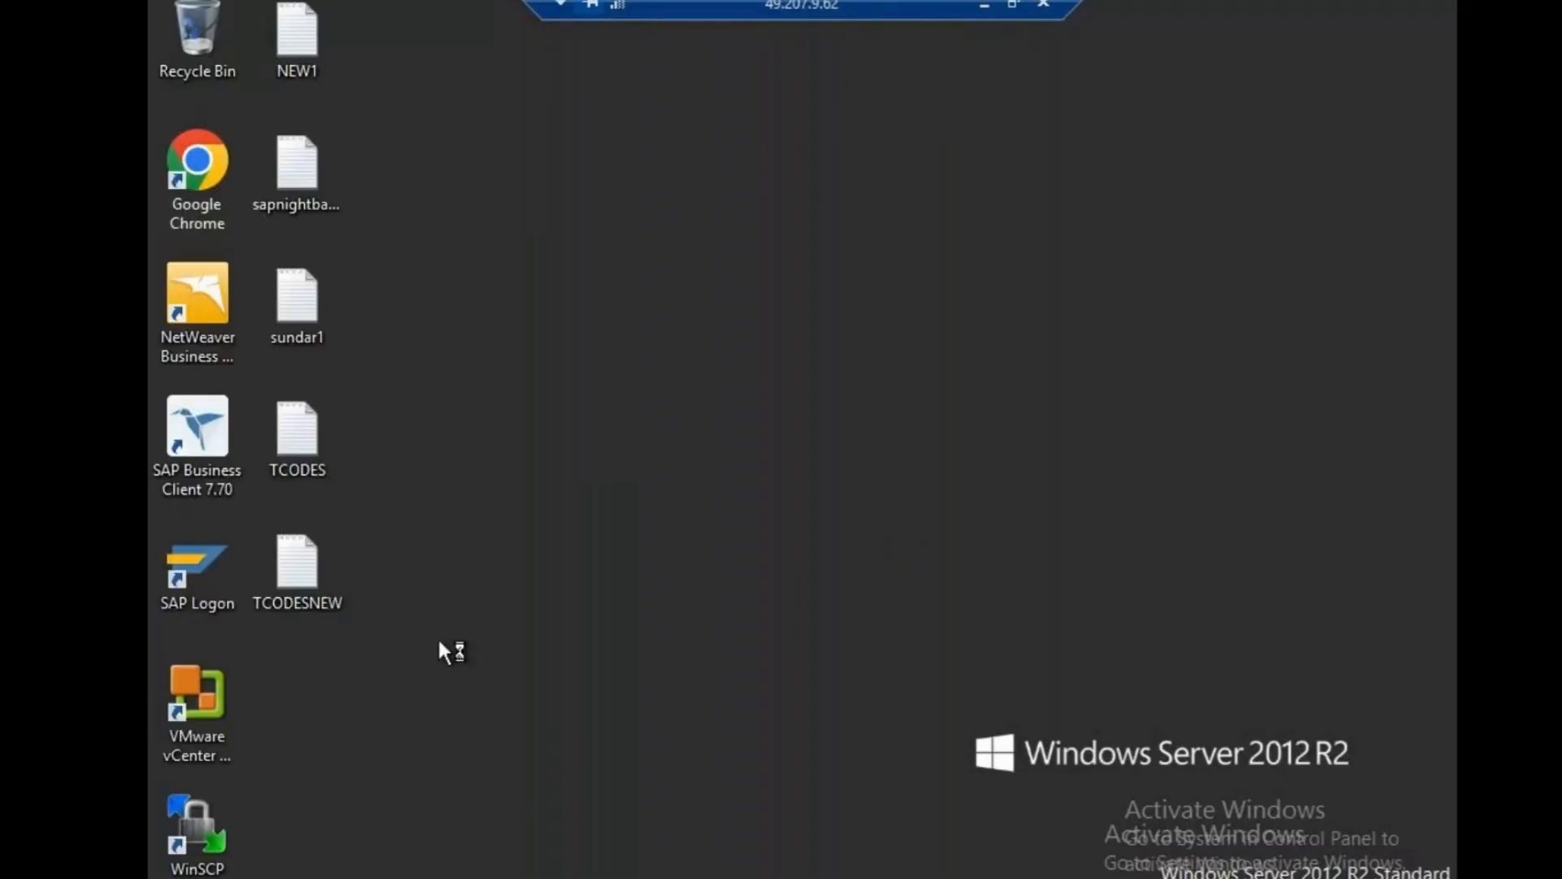
Start SAP Logon, open the s4hana connection and log on with the user and password.
{"action": "double_click", "coordinate": [197, 564]}
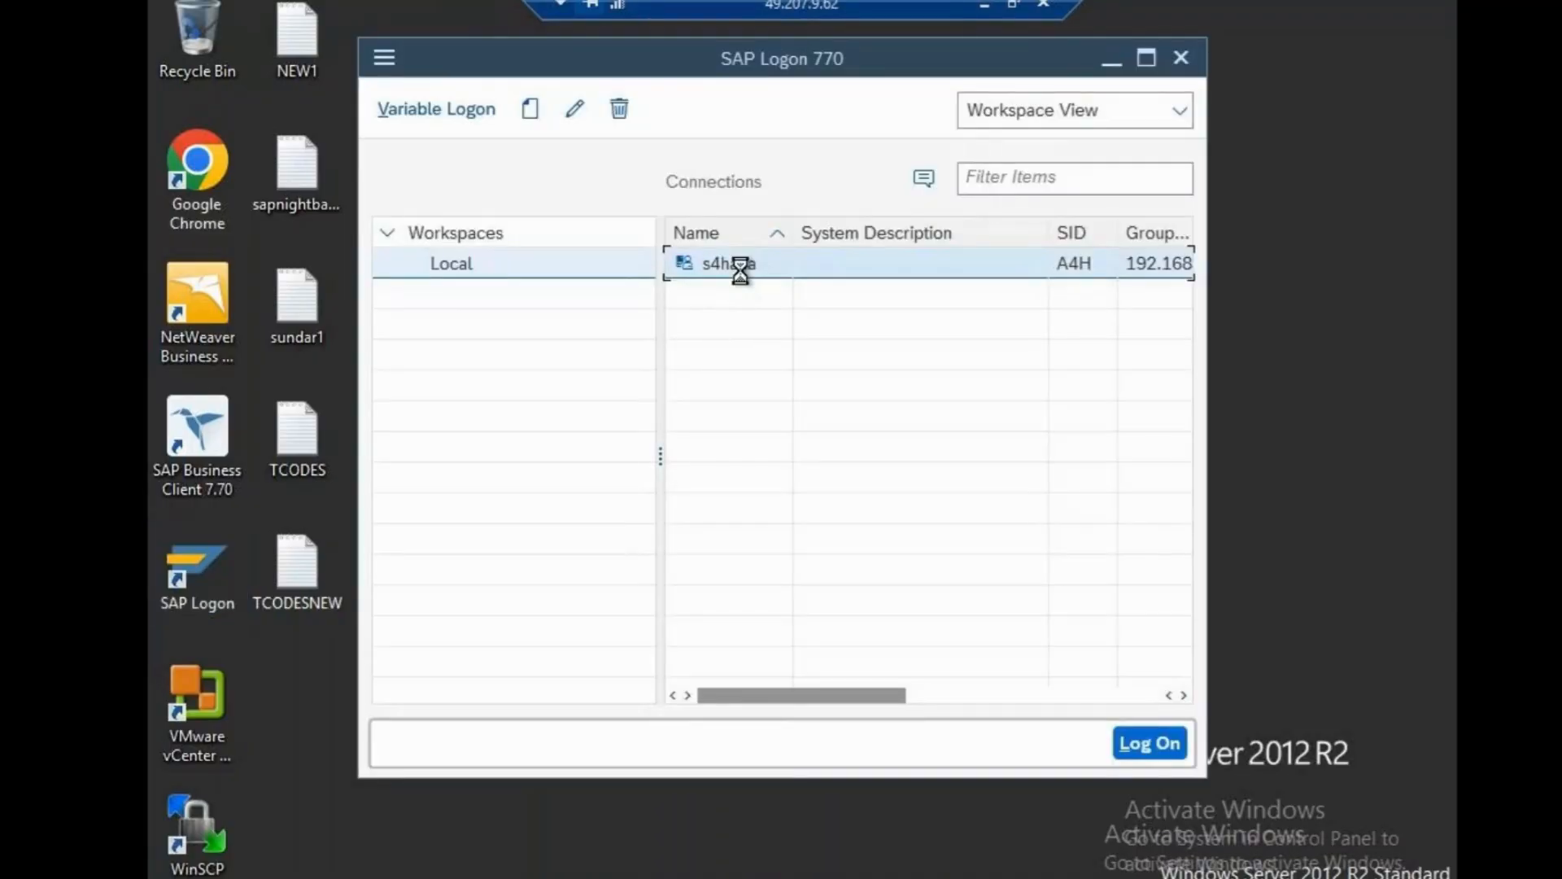
{"action": "double_click", "coordinate": [736, 265]}
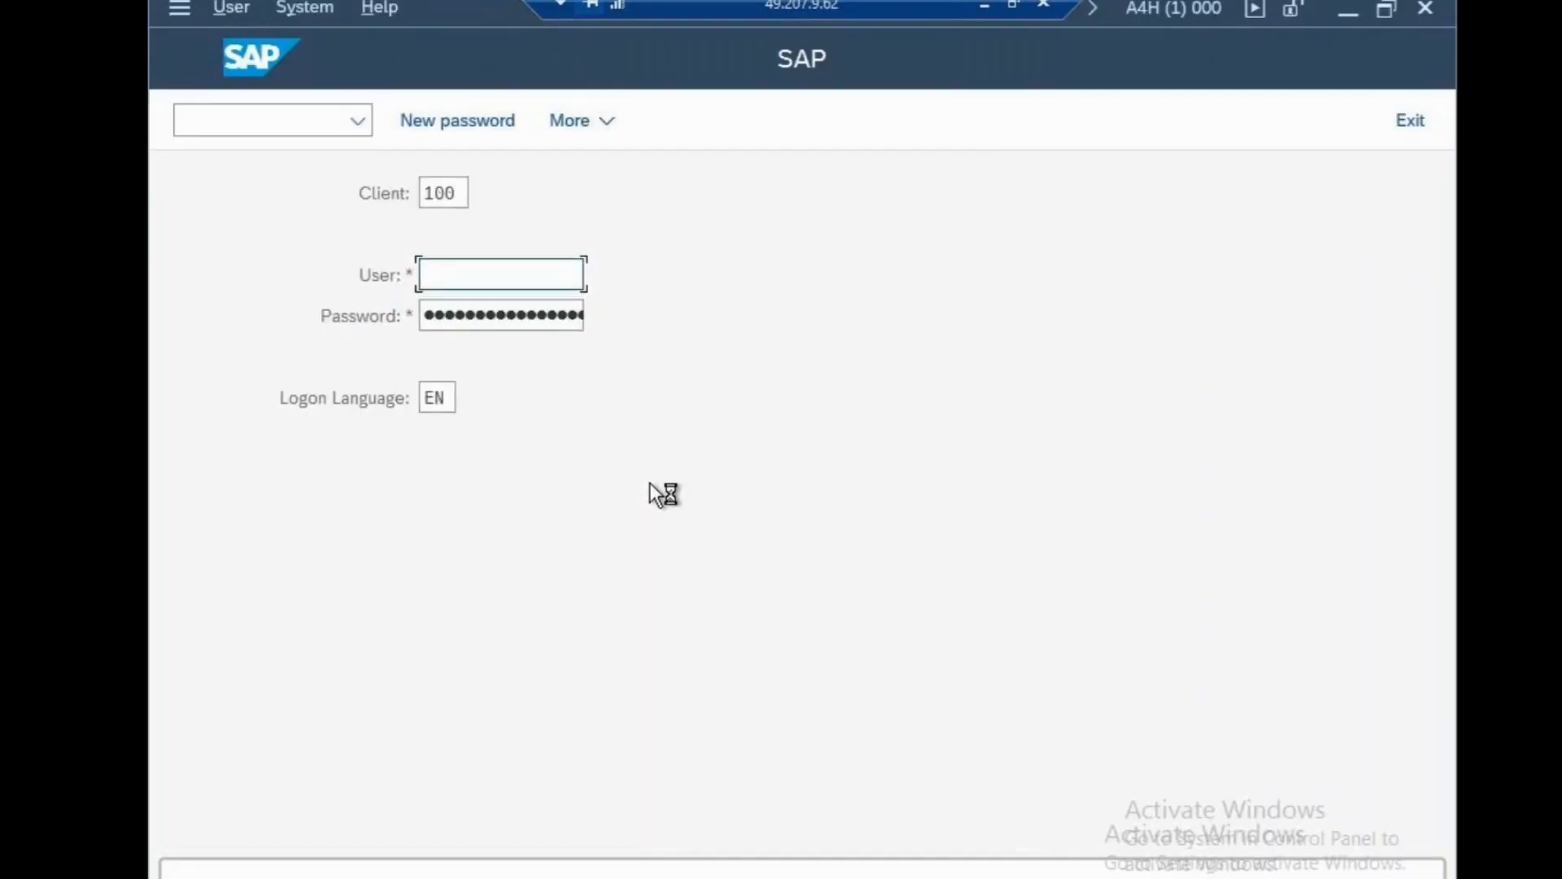
{"action": "type", "text": "52"}
{"action": "left_click", "coordinate": [487, 316]}
{"action": "key", "text": "Tab"}
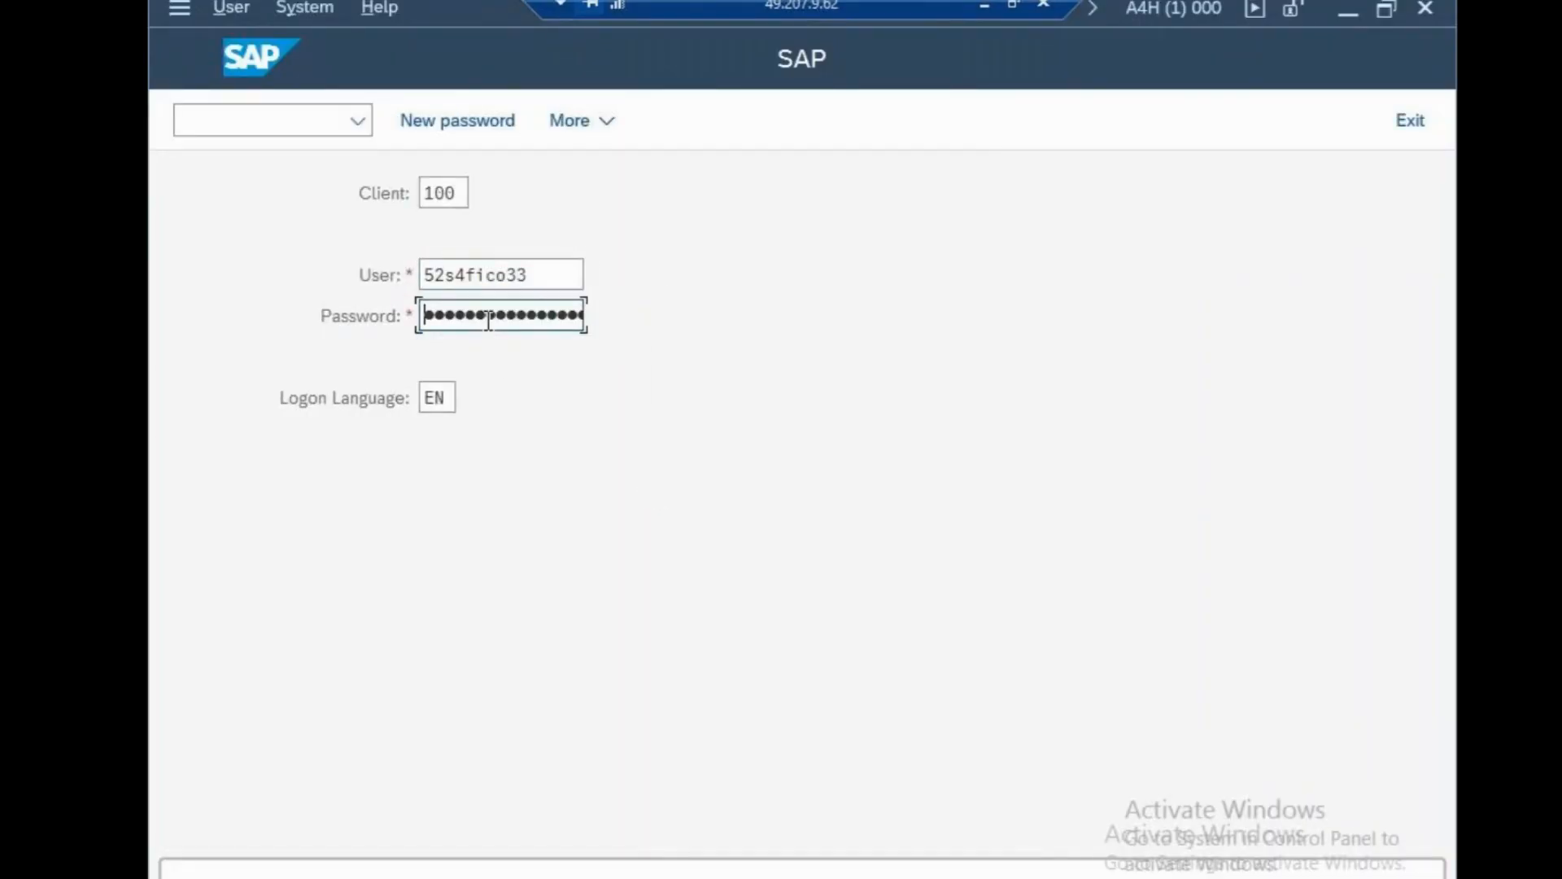
{"action": "type", "text": "•••••••••"}
{"action": "key", "text": "Return"}
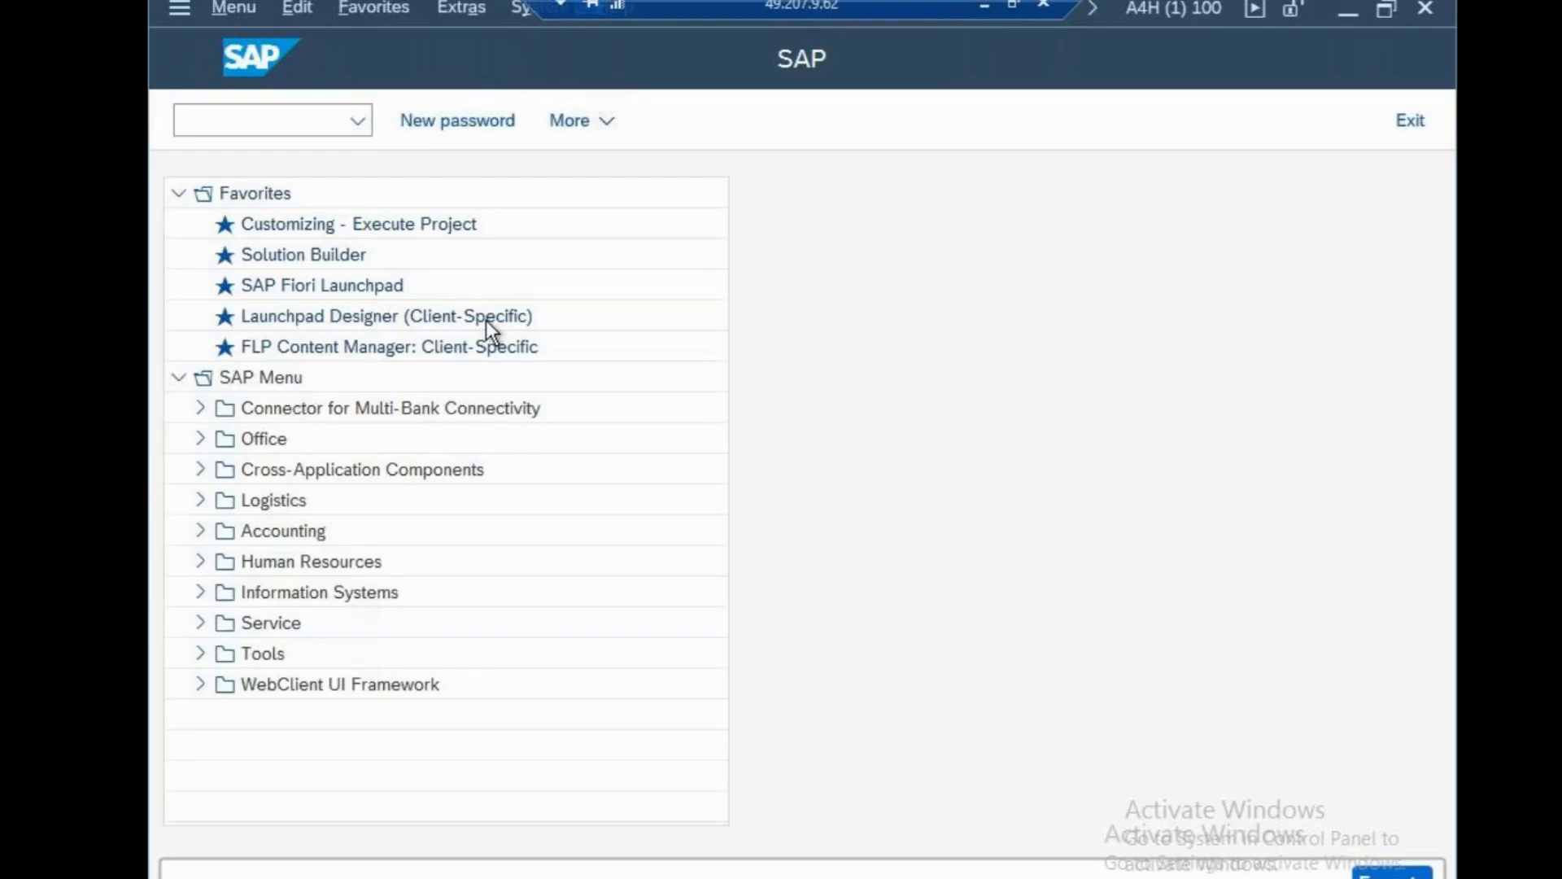
Run OX15 and add a new company cs100 named 'cisco systems USA'.
{"action": "type", "text": "ox15"}
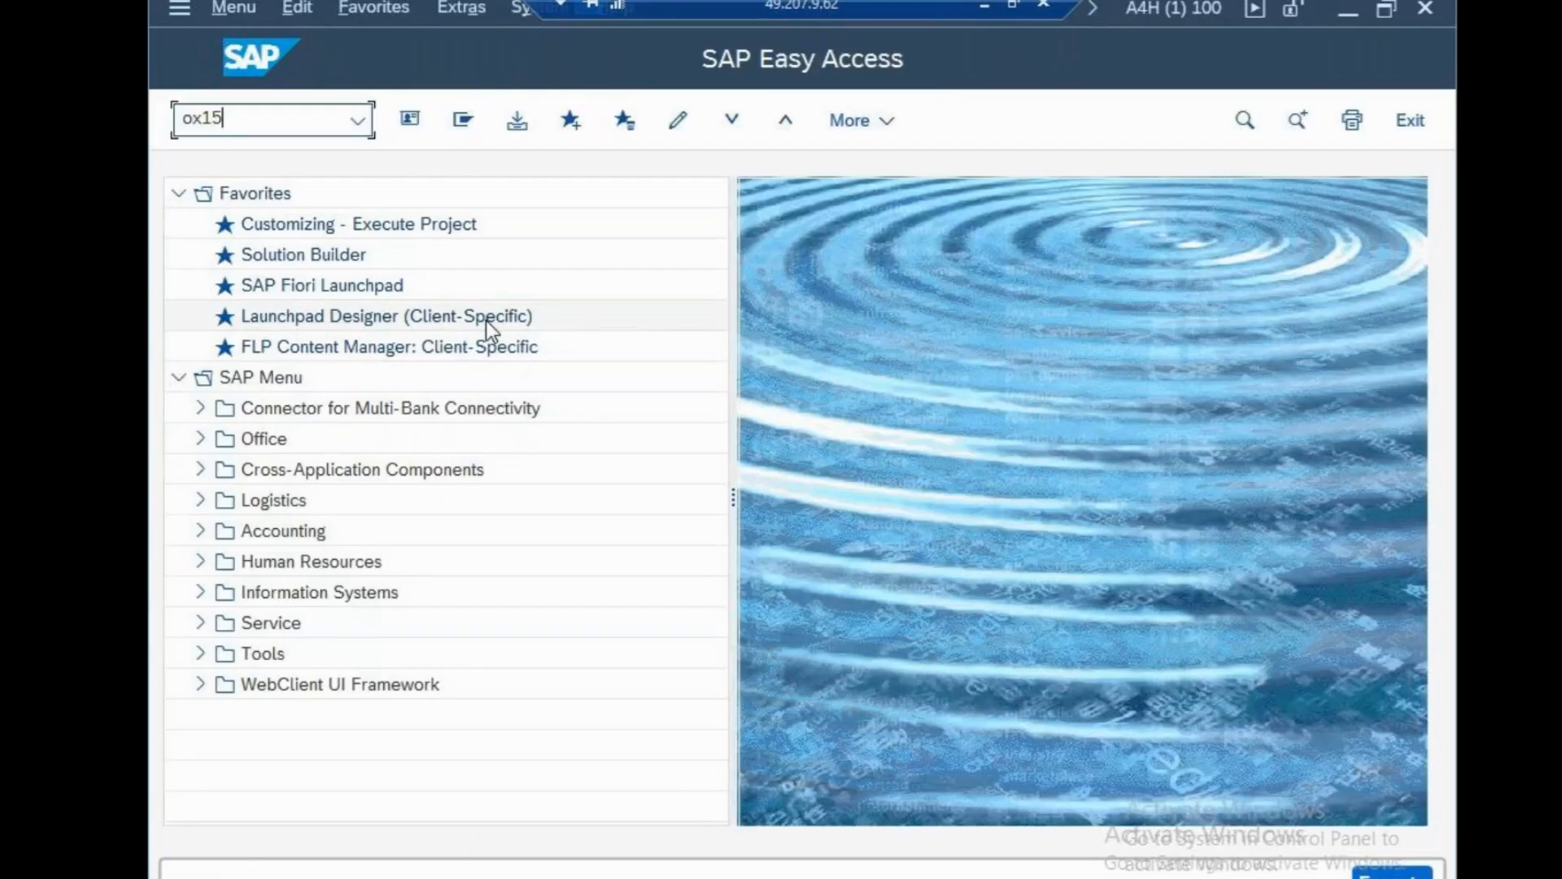
{"action": "key", "text": "Return"}
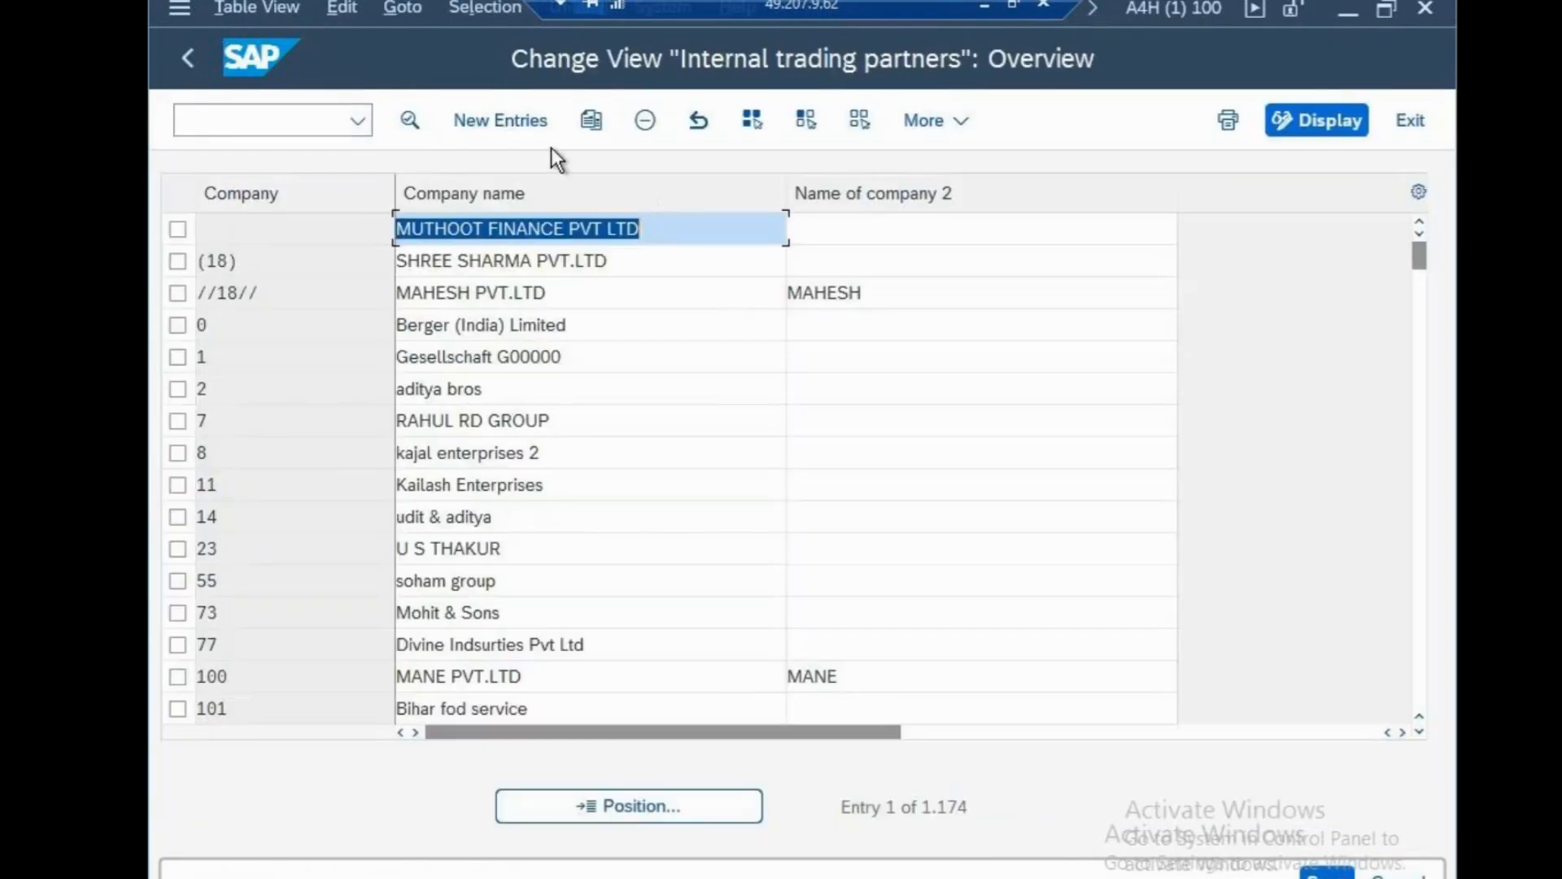
{"action": "left_click", "coordinate": [537, 129]}
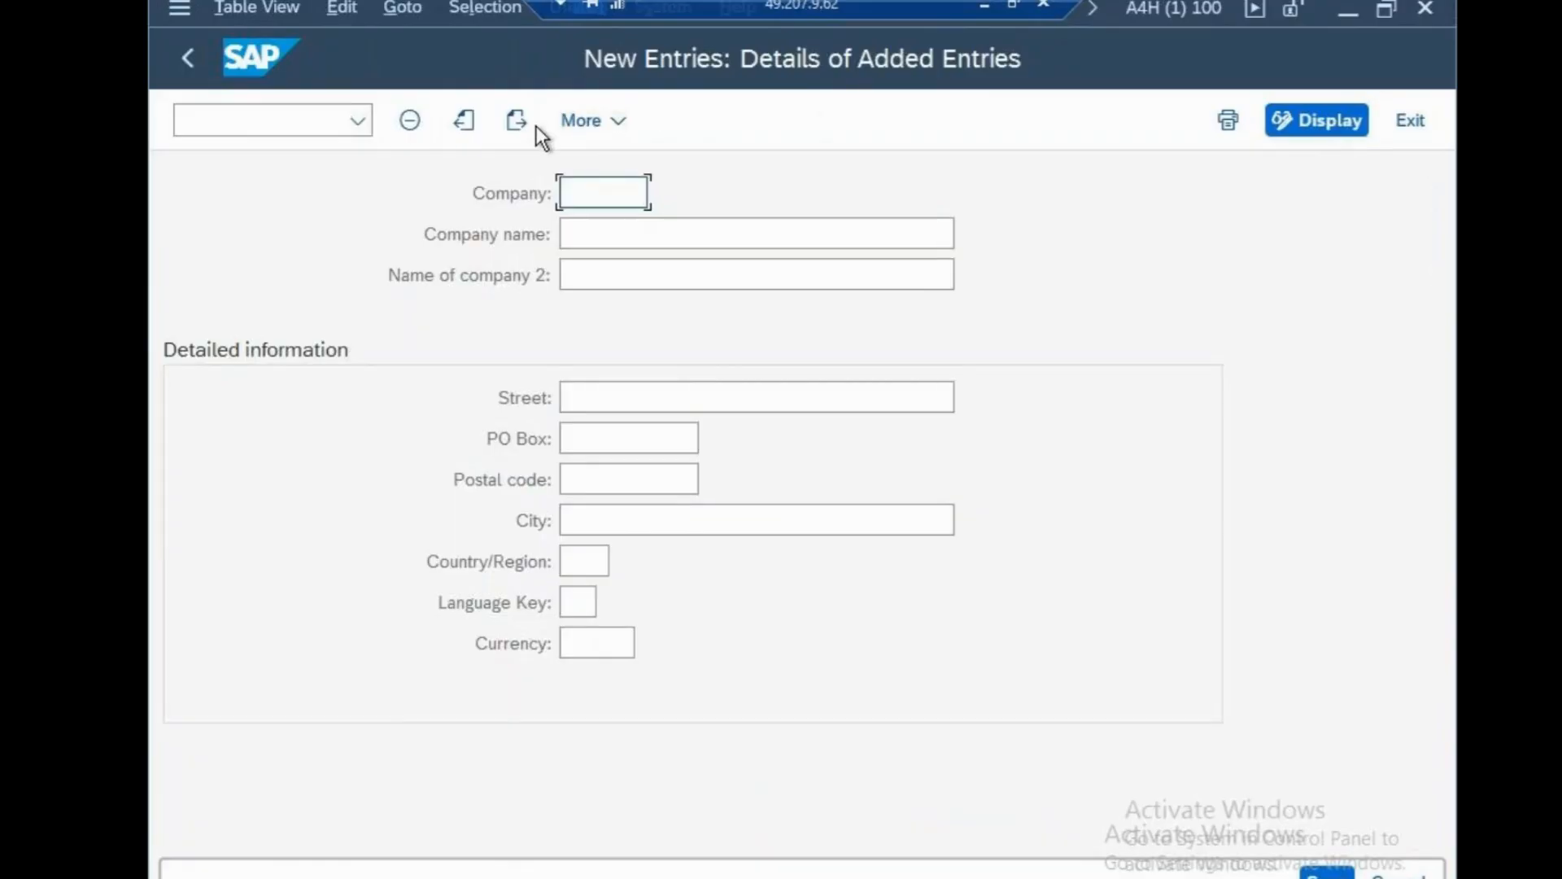
{"action": "type", "text": "cs"}
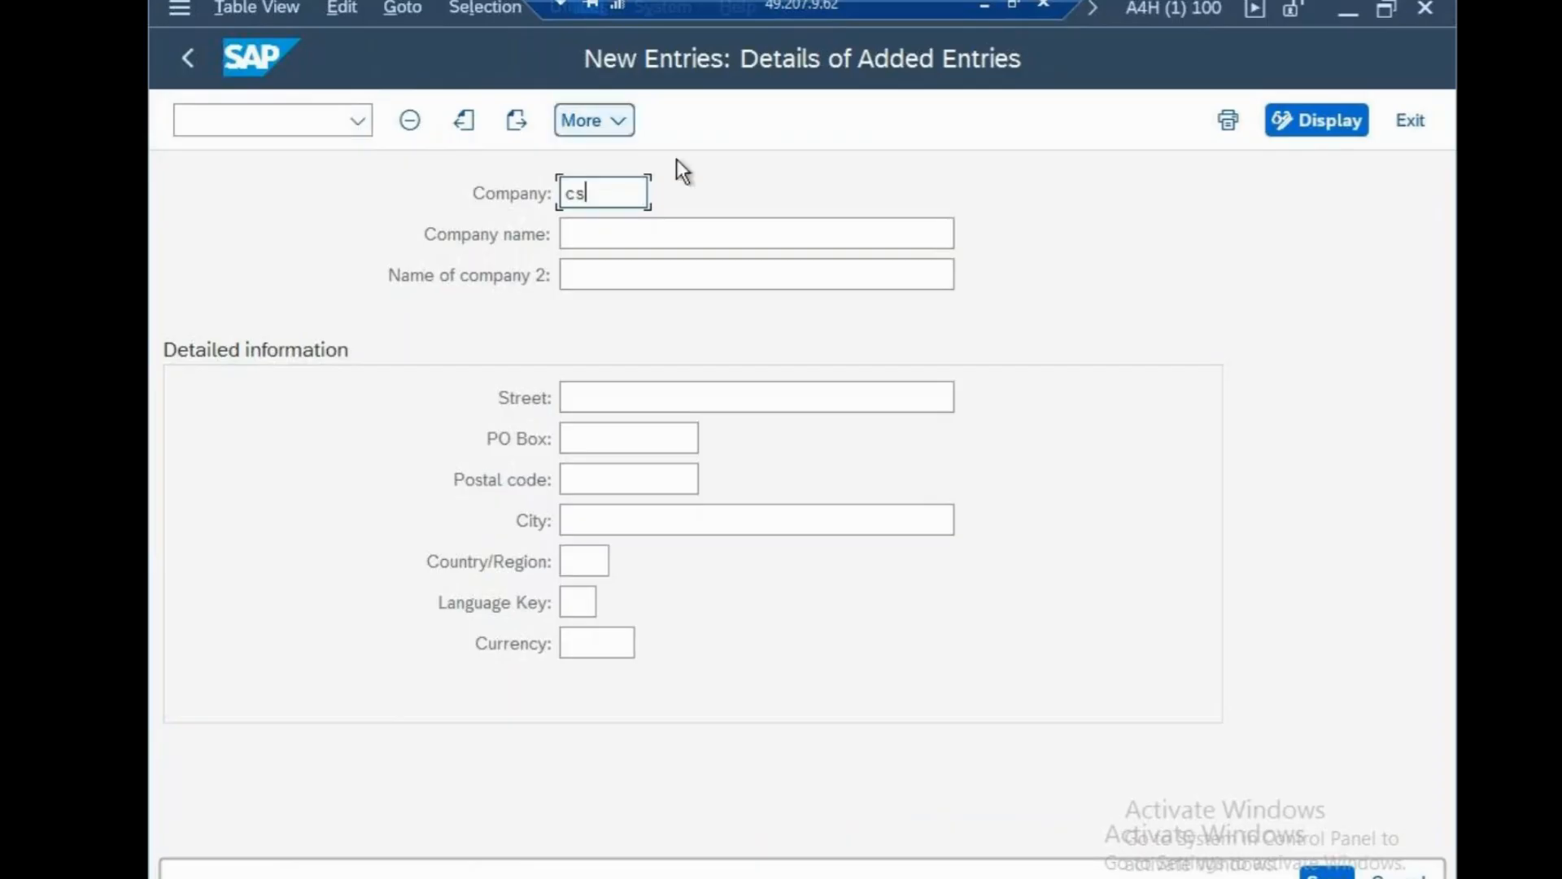
{"action": "type", "text": "100"}
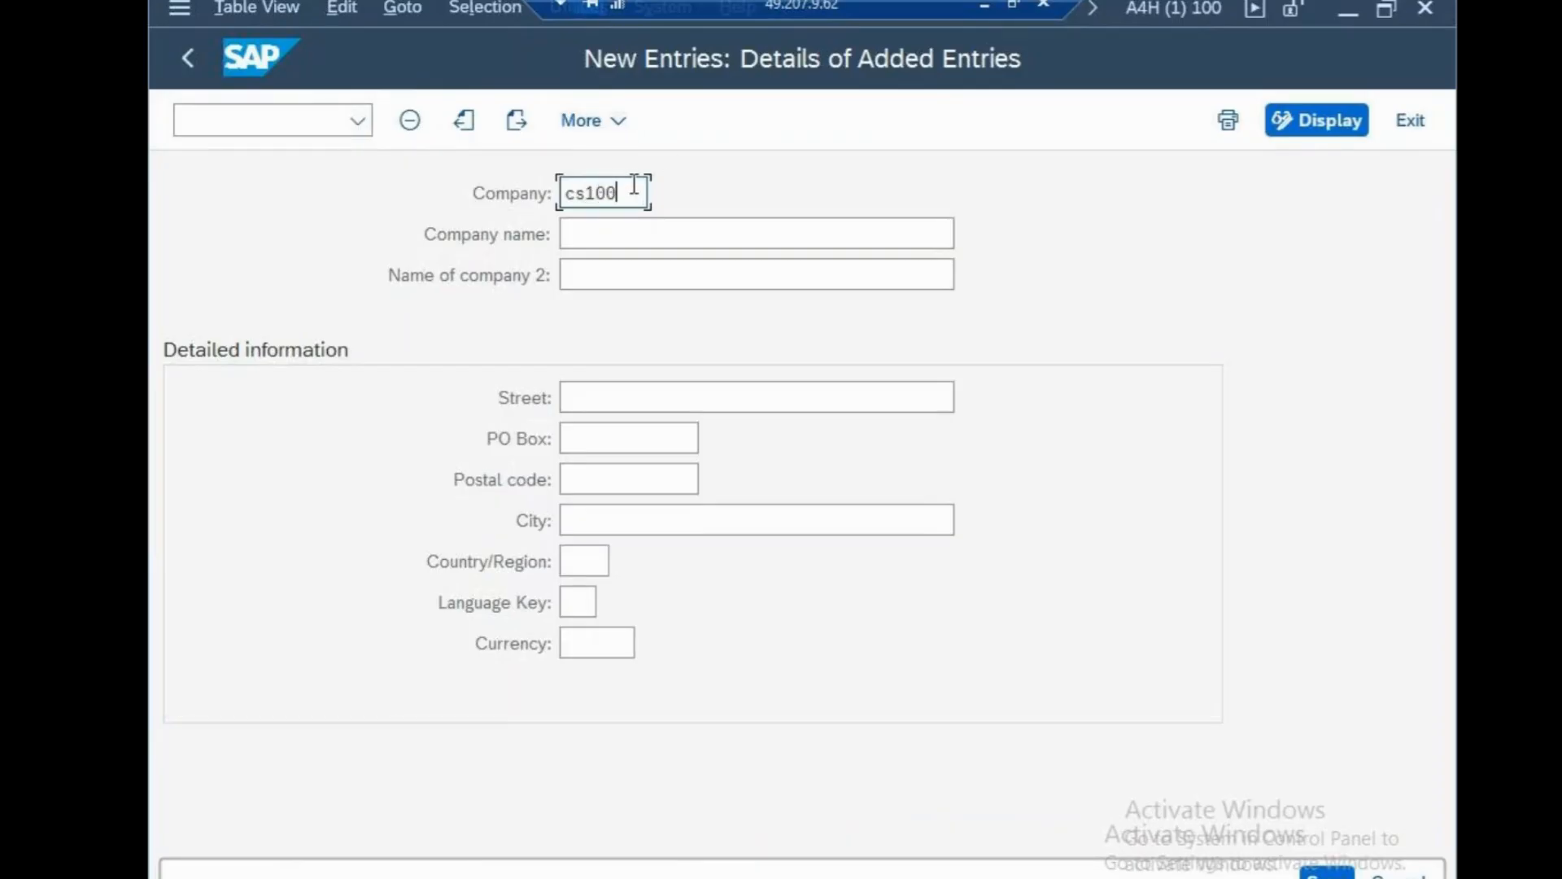
{"action": "left_click", "coordinate": [642, 235]}
{"action": "type", "text": "cisco systems "}
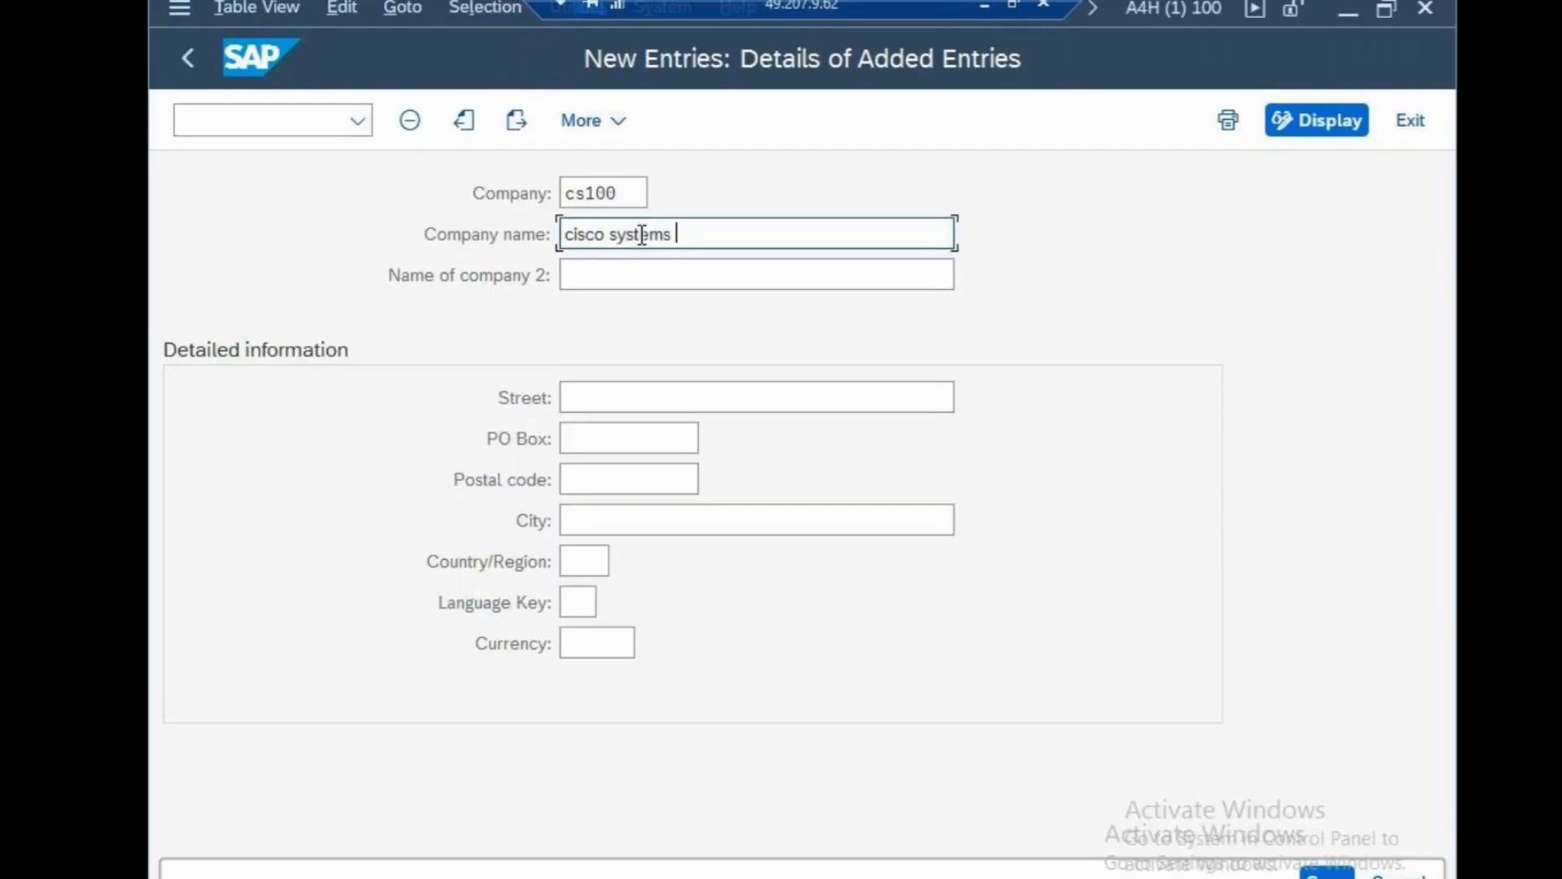
{"action": "type", "text": "USA"}
Enter the address: street North Avenue, PO Box 65, postal code 95142, city NEW YORK.
{"action": "left_click", "coordinate": [785, 402]}
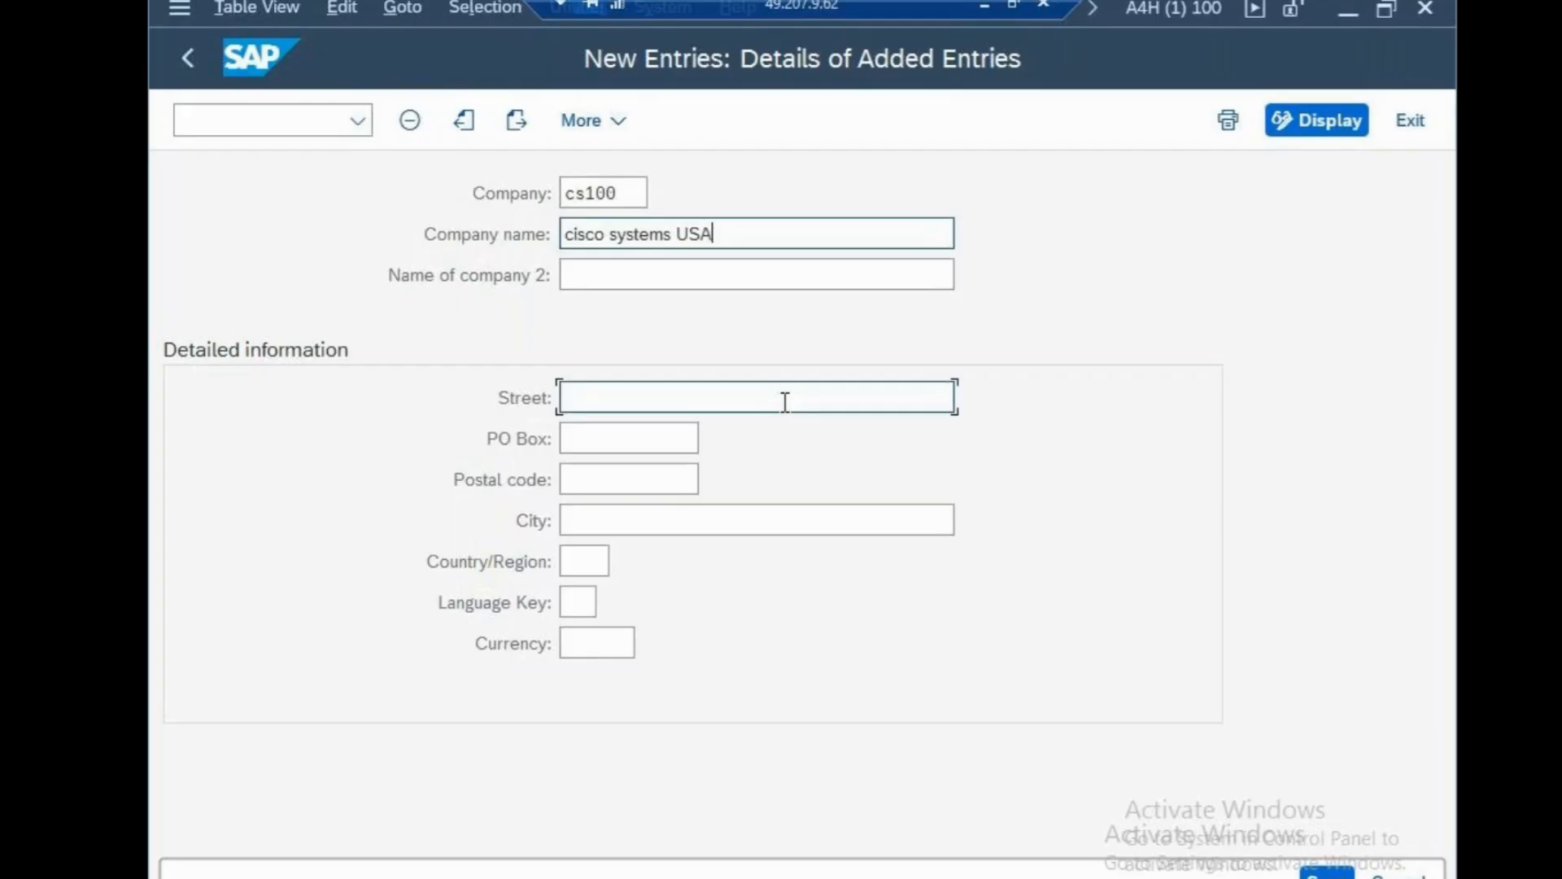
{"action": "type", "text": "North "}
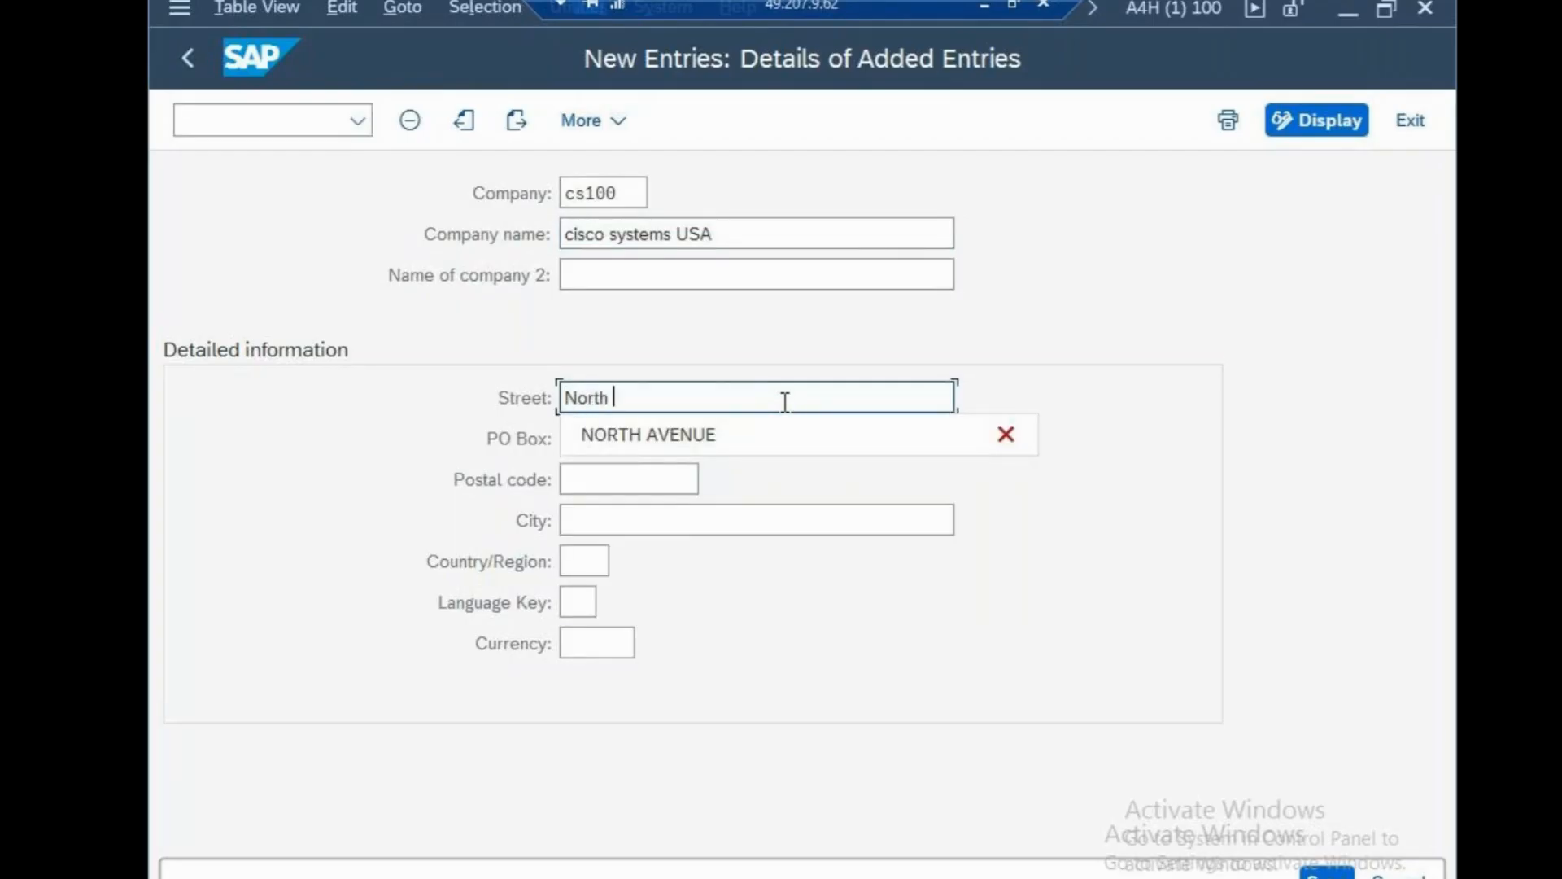
{"action": "type", "text": "Avebue"}
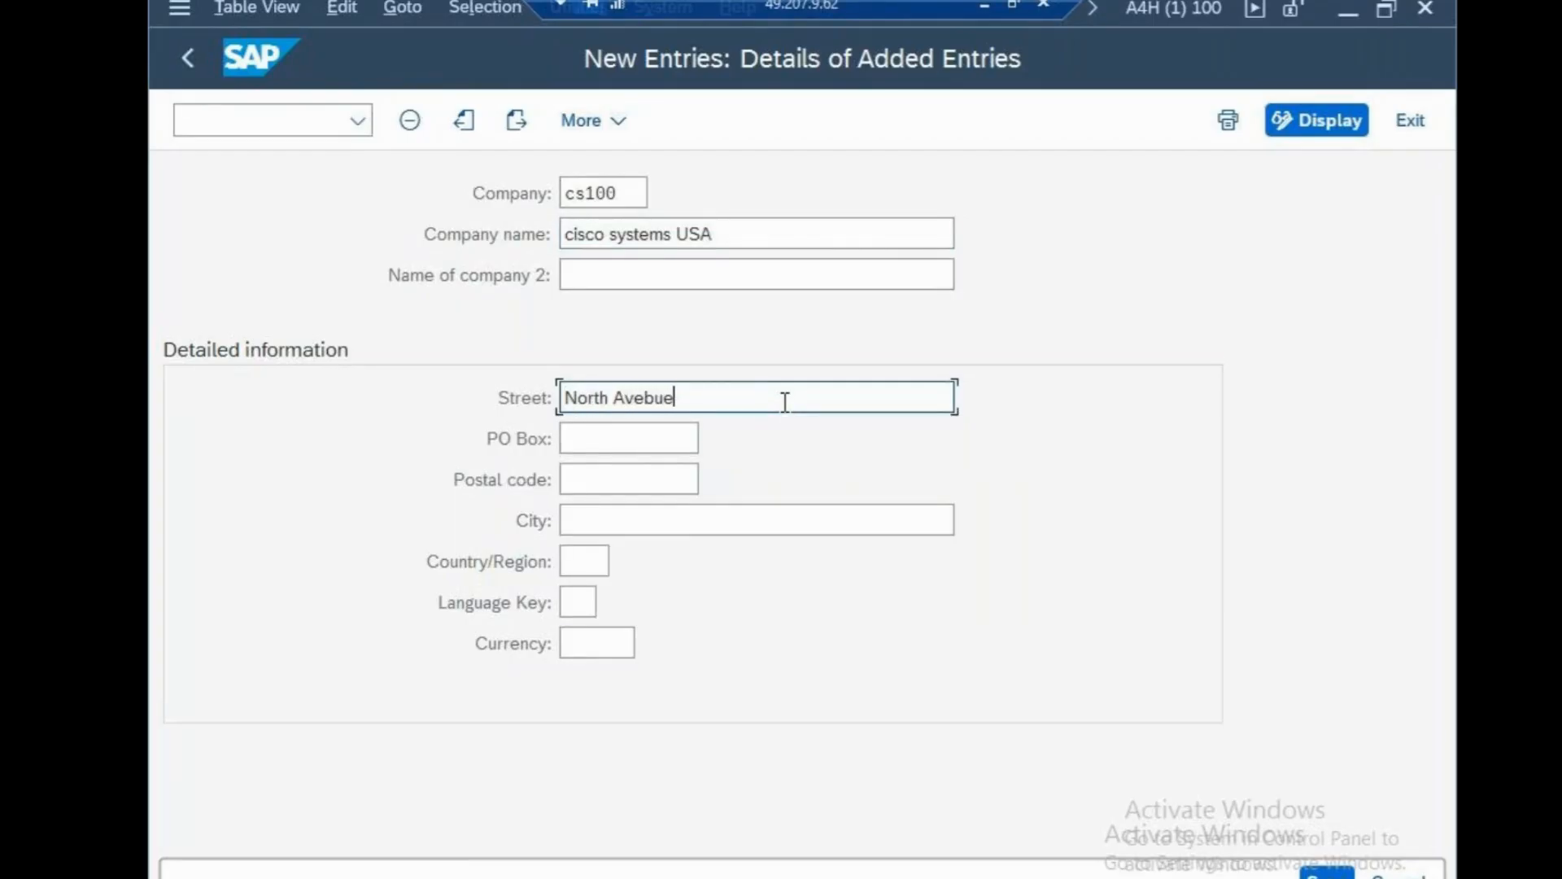
{"action": "key", "text": "BackSpace"}
{"action": "key", "text": "BackSpace"}
{"action": "key", "text": "BackSpace"}
{"action": "type", "text": "nue"}
{"action": "left_click", "coordinate": [937, 647]}
{"action": "left_click", "coordinate": [647, 442]}
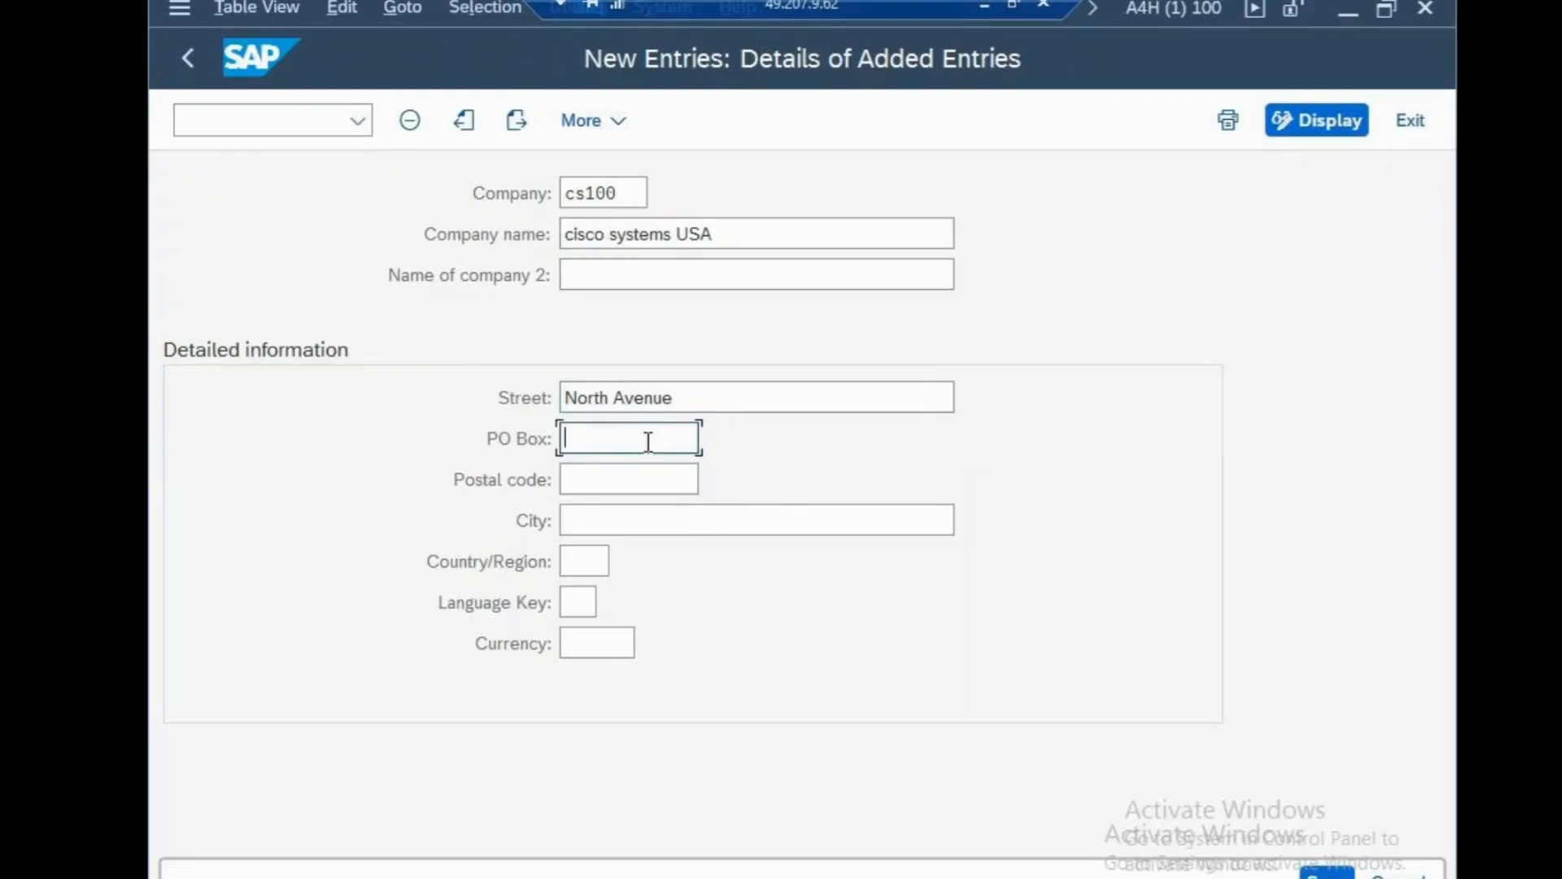
{"action": "type", "text": "65"}
{"action": "left_click", "coordinate": [641, 474]}
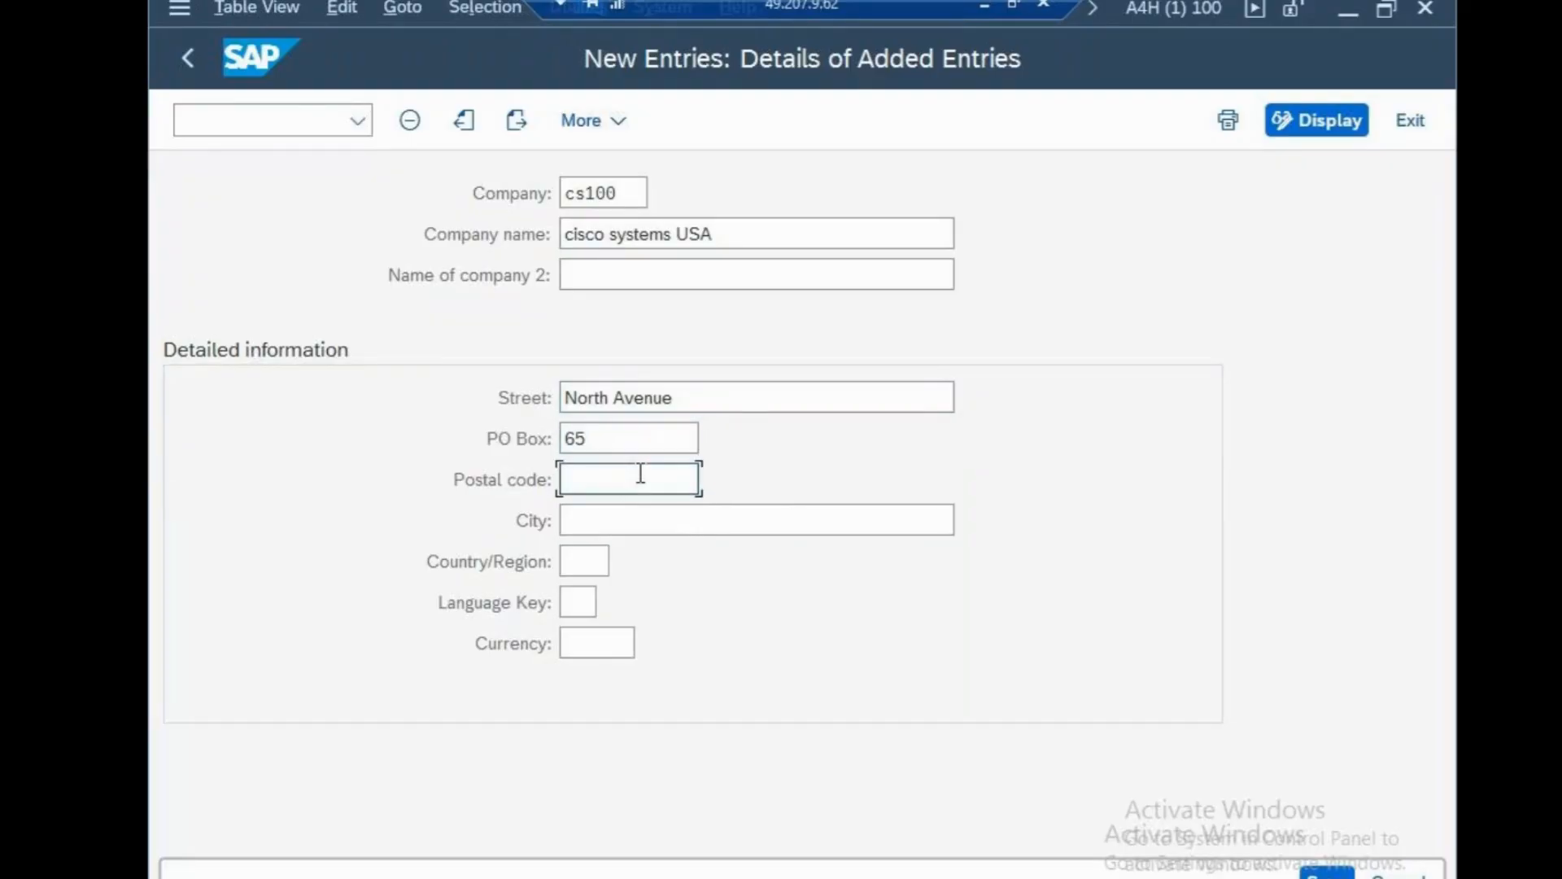
{"action": "type", "text": "95142"}
{"action": "left_click", "coordinate": [634, 517]}
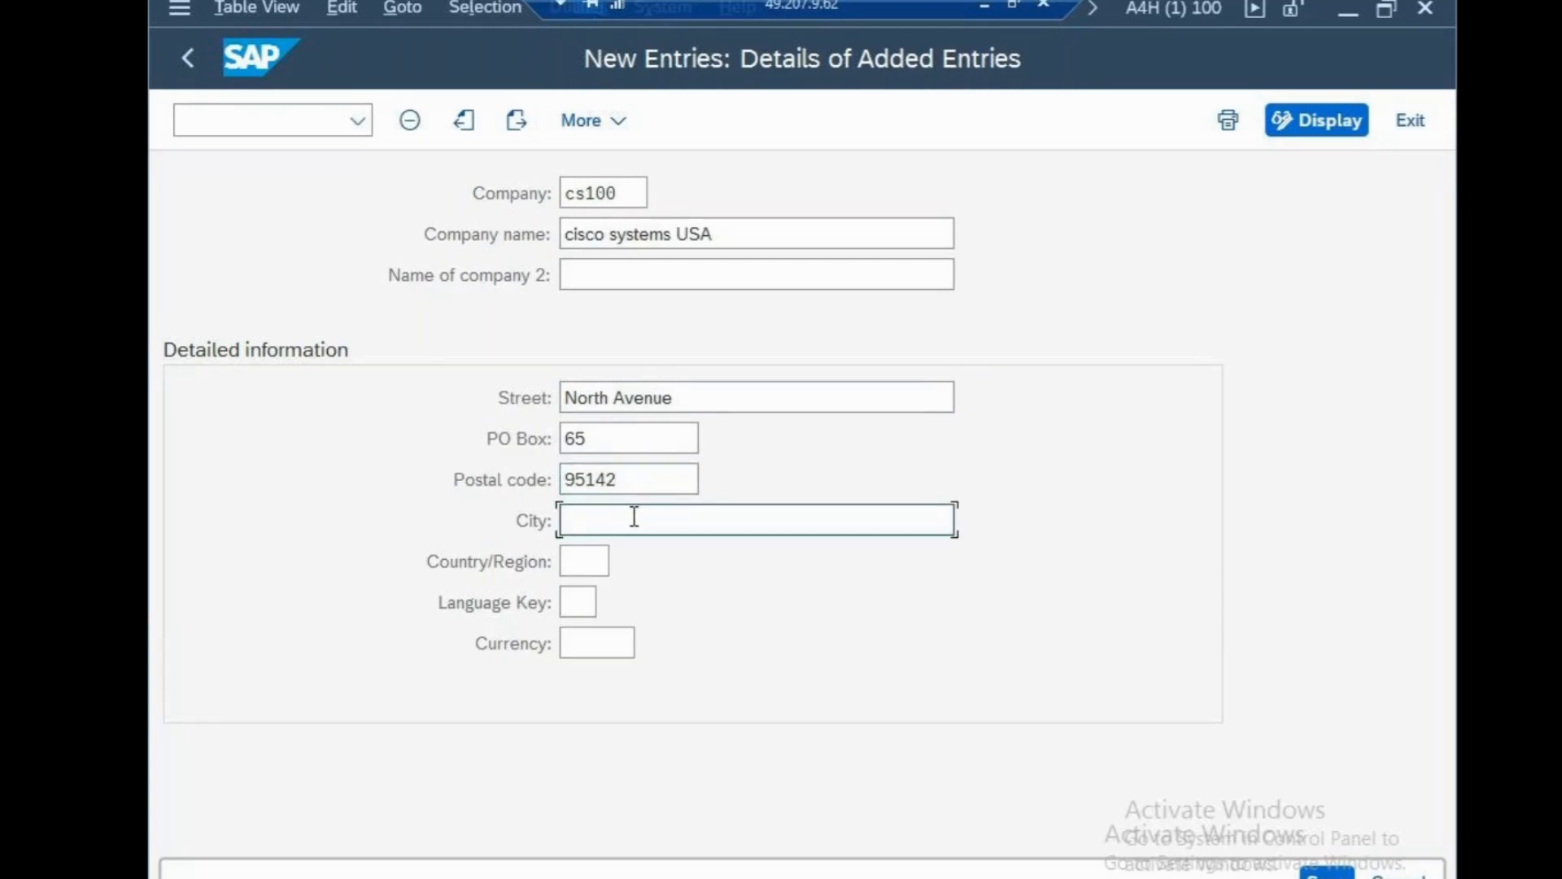
{"action": "type", "text": "NEW Y"}
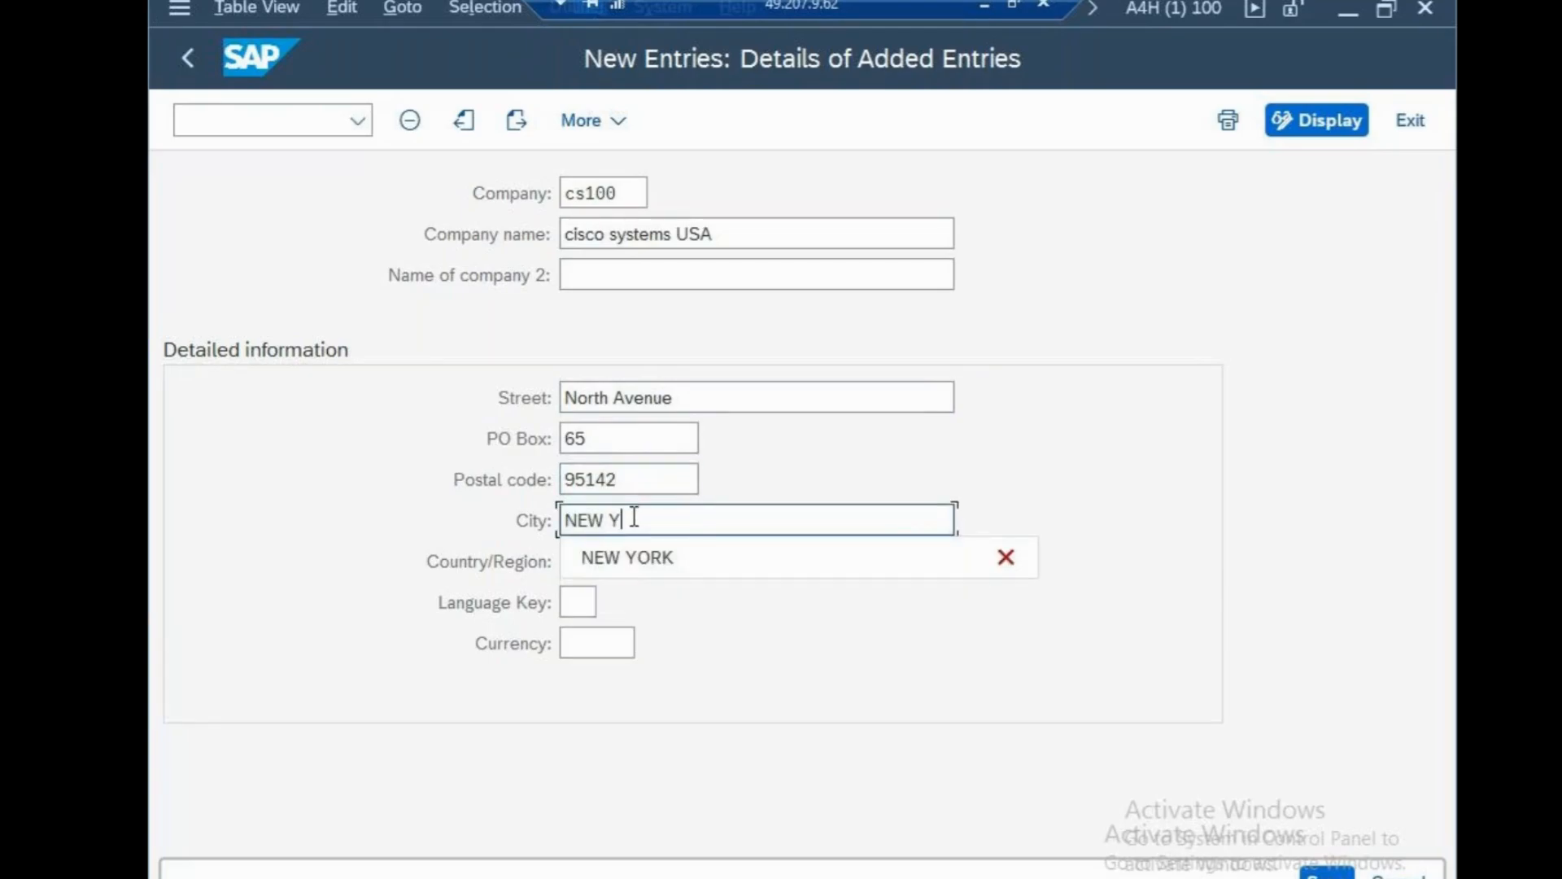
{"action": "type", "text": "ORK"}
Set country US, language EN and currency USD, then save the company entry.
{"action": "left_click", "coordinate": [597, 562]}
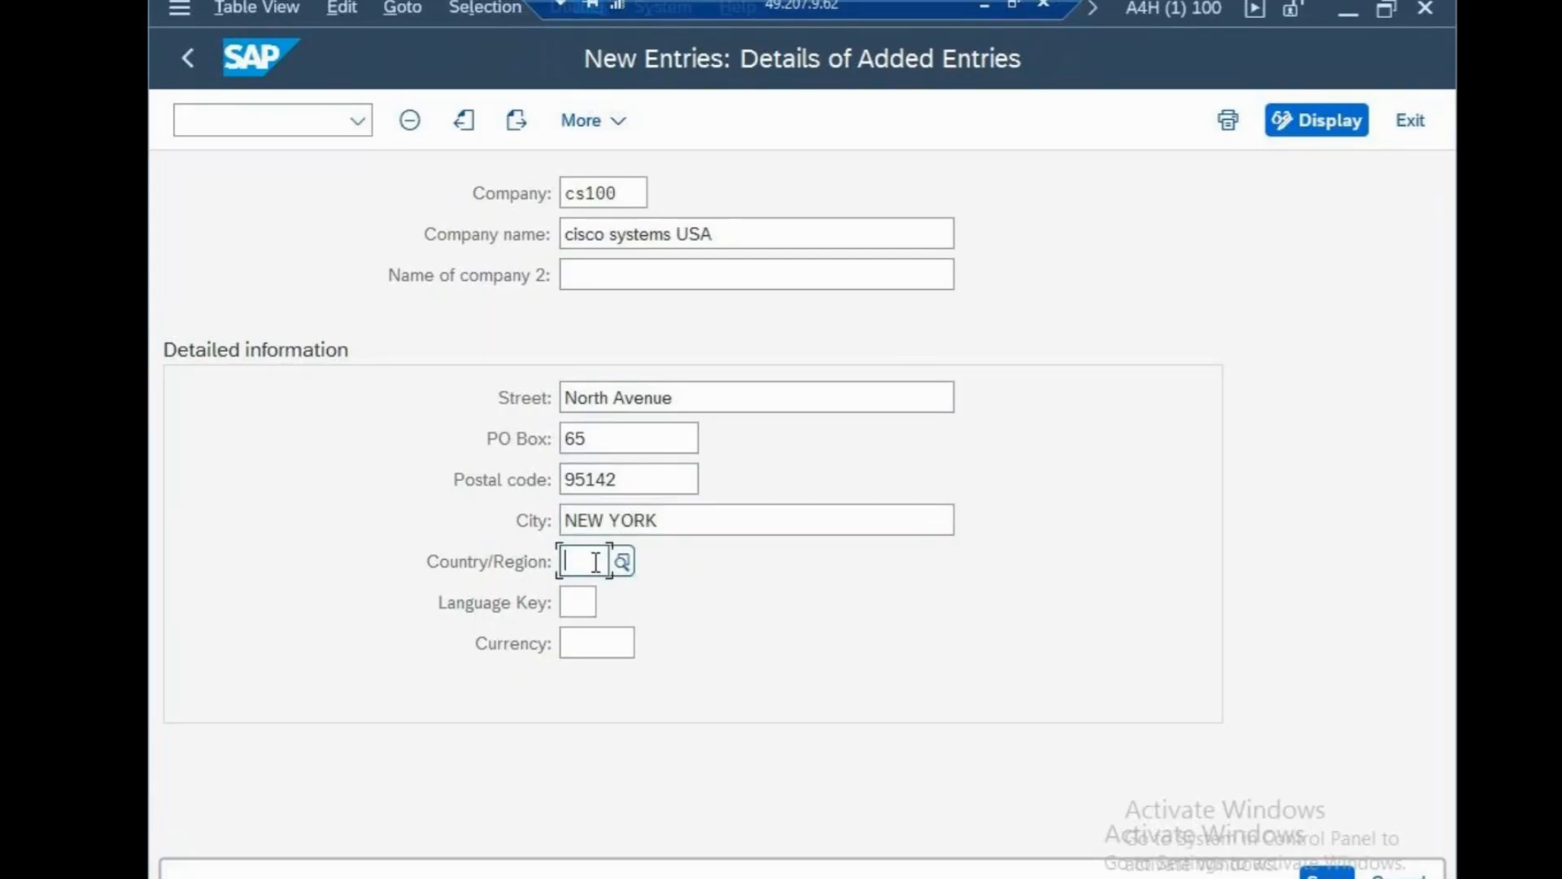
{"action": "type", "text": "us"}
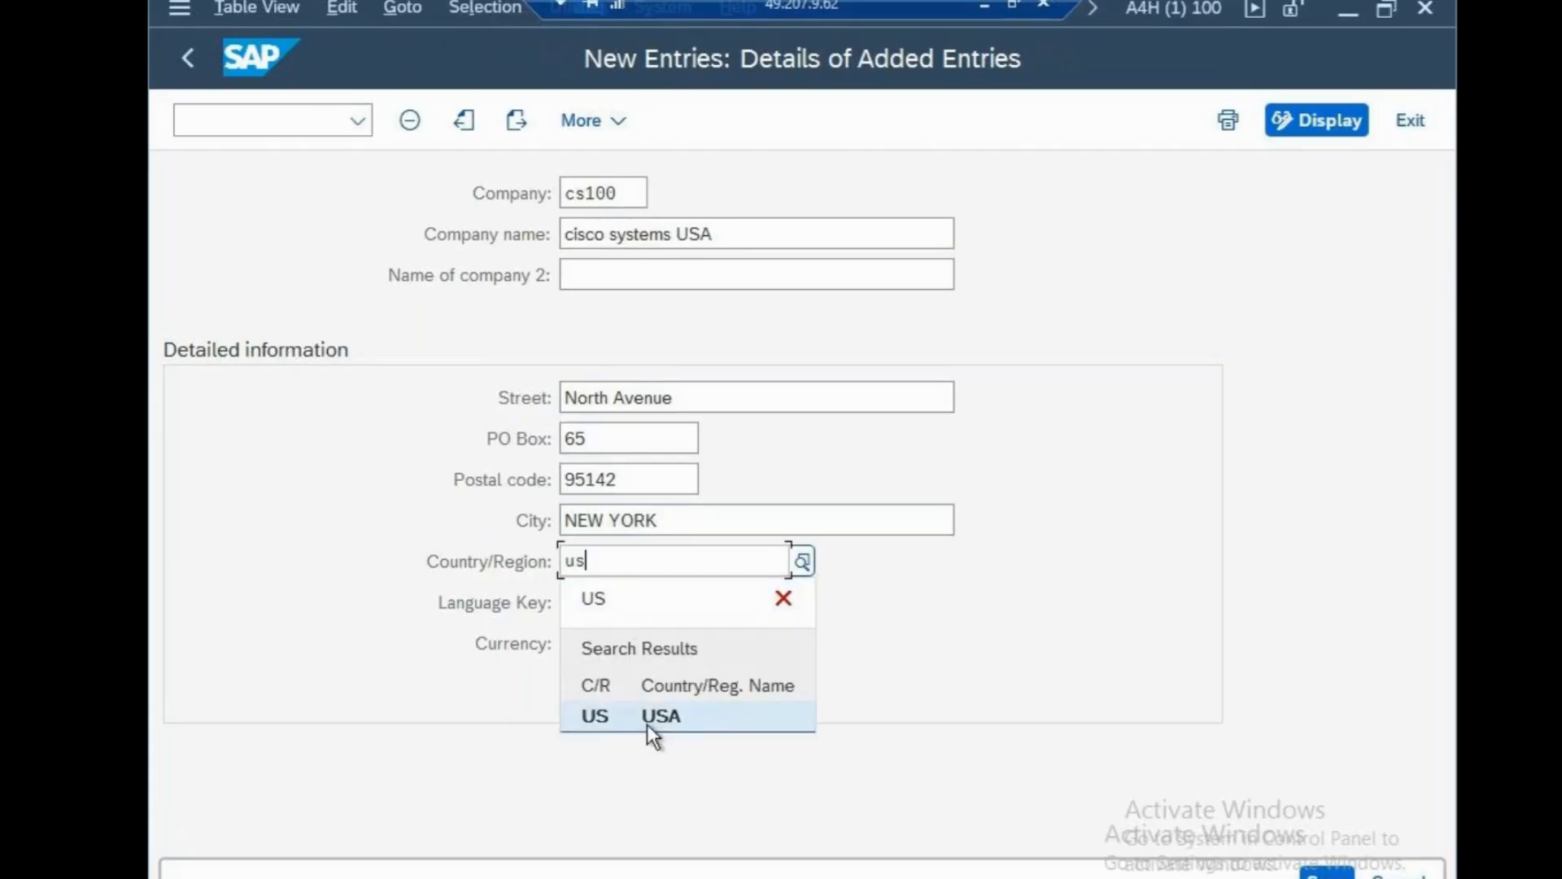
{"action": "left_click", "coordinate": [647, 723]}
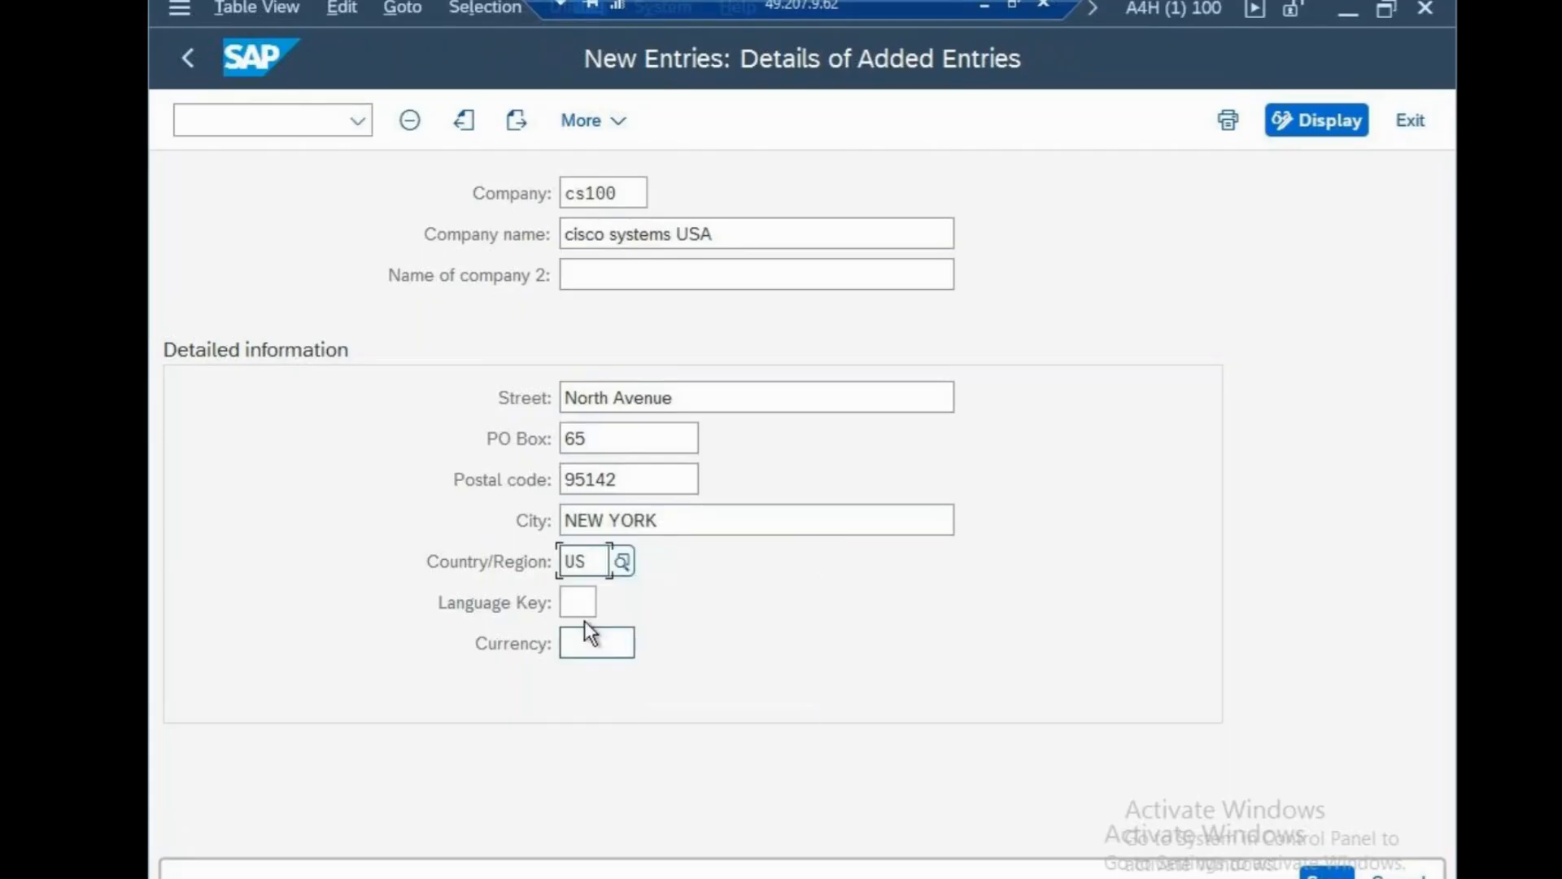
{"action": "left_click", "coordinate": [592, 603]}
{"action": "type", "text": "en"}
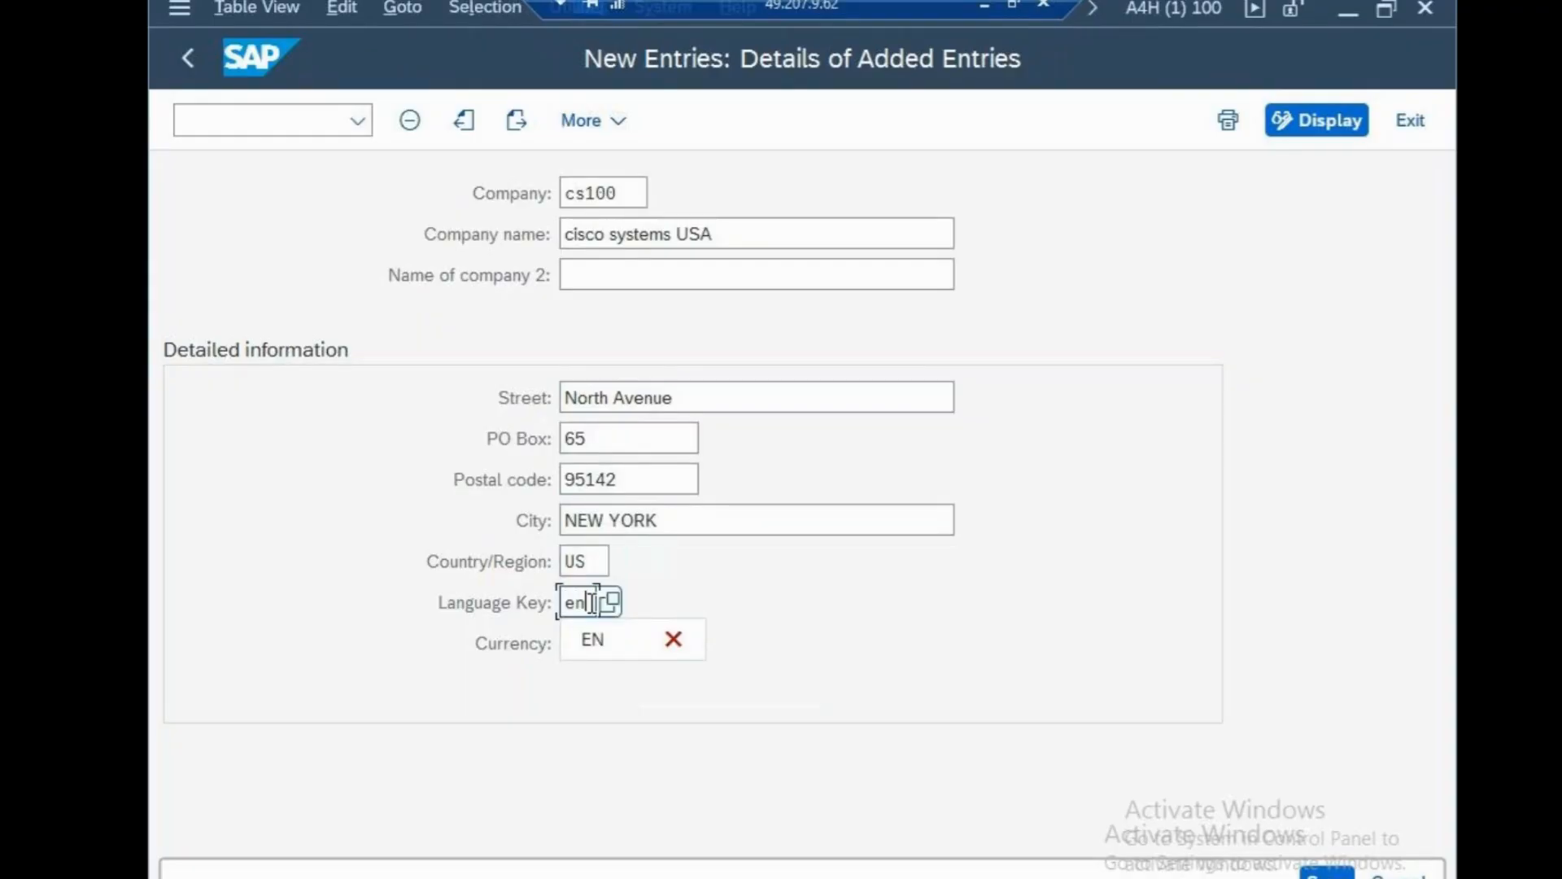
{"action": "left_click", "coordinate": [589, 632]}
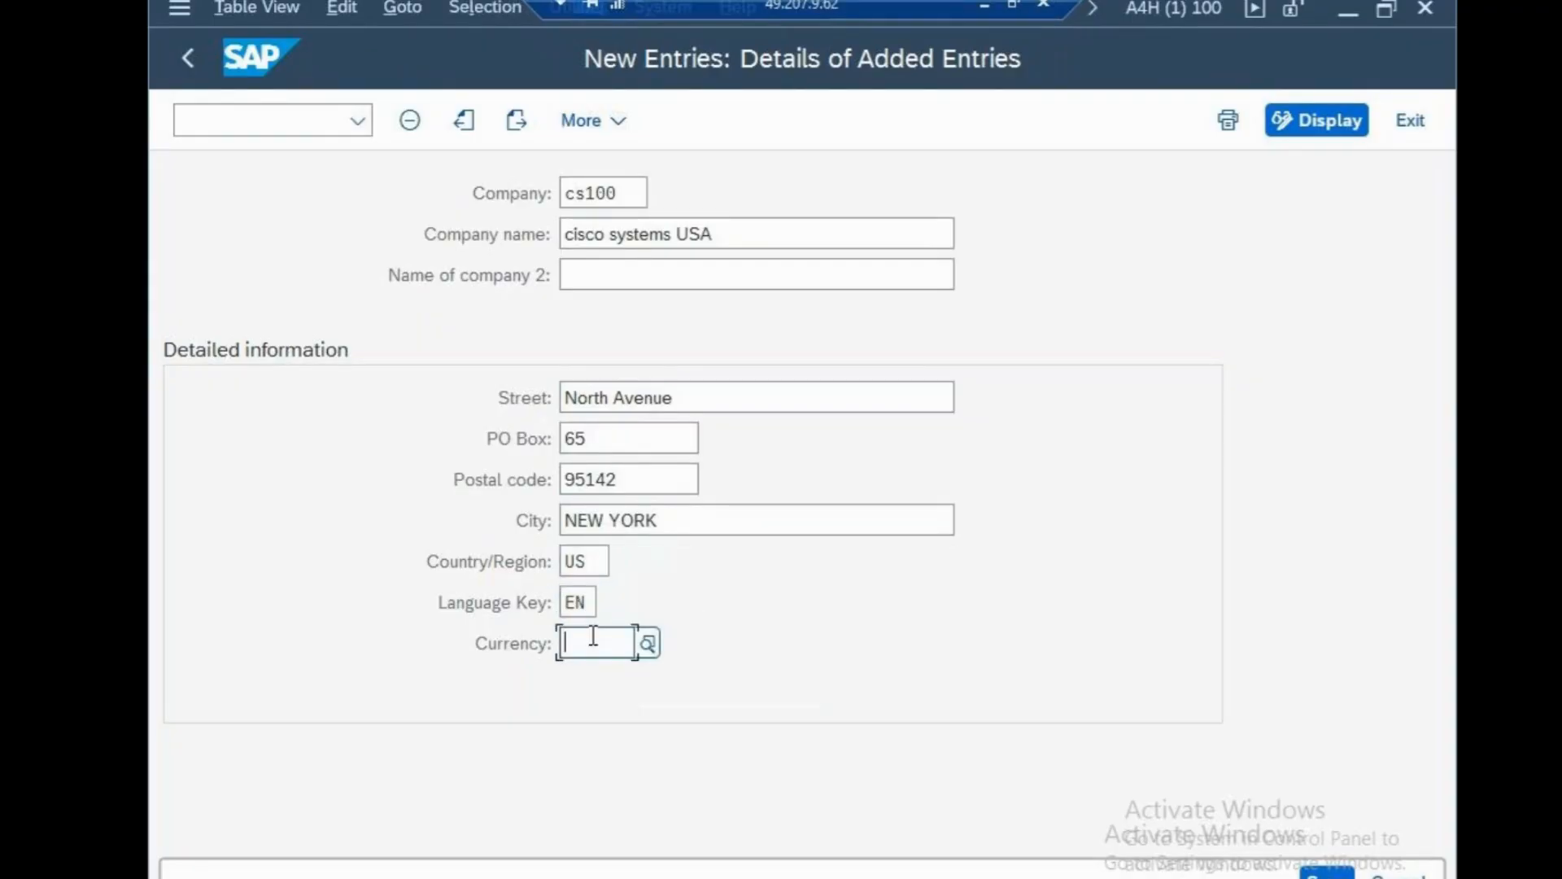
{"action": "type", "text": "usd"}
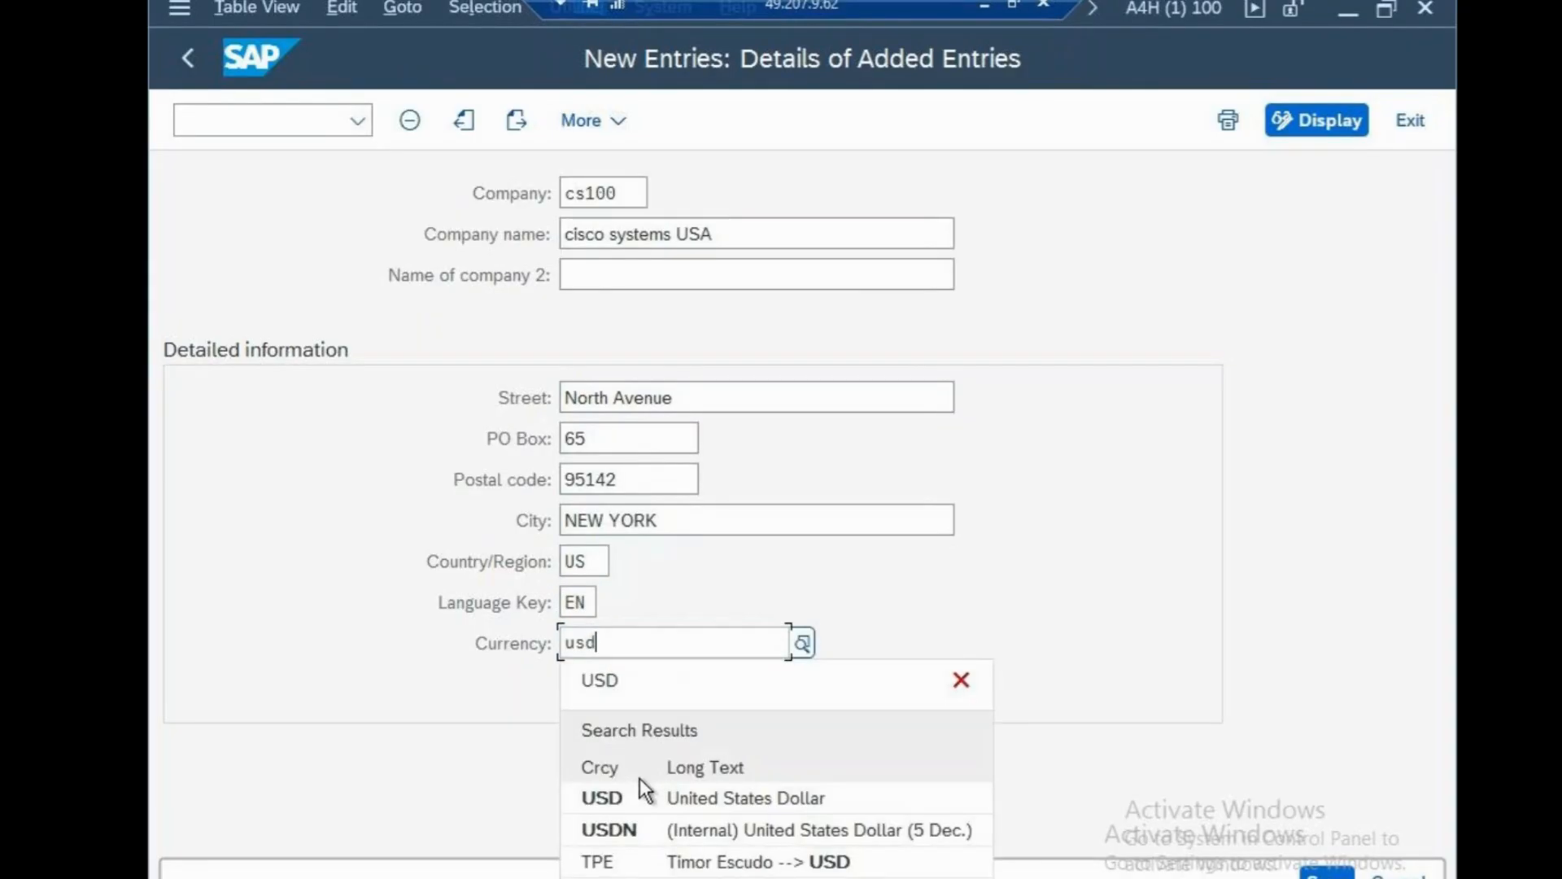
{"action": "left_click", "coordinate": [633, 791]}
{"action": "key", "text": "ctrl+s"}
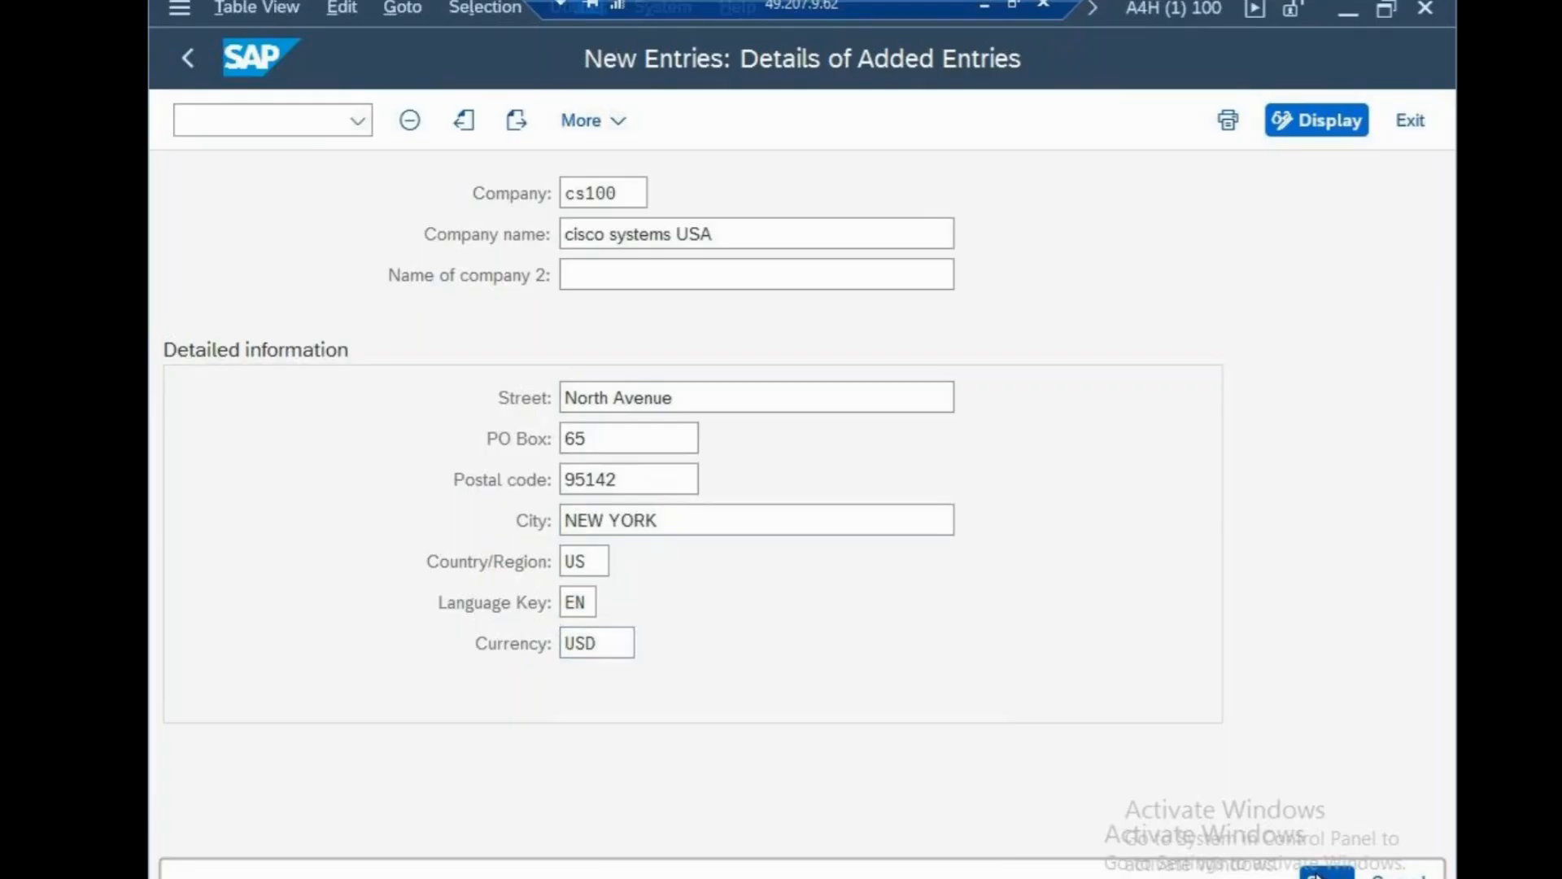
Create a customizing request described 'cisco systems' and save company CS100 under it.
{"action": "left_click", "coordinate": [951, 583]}
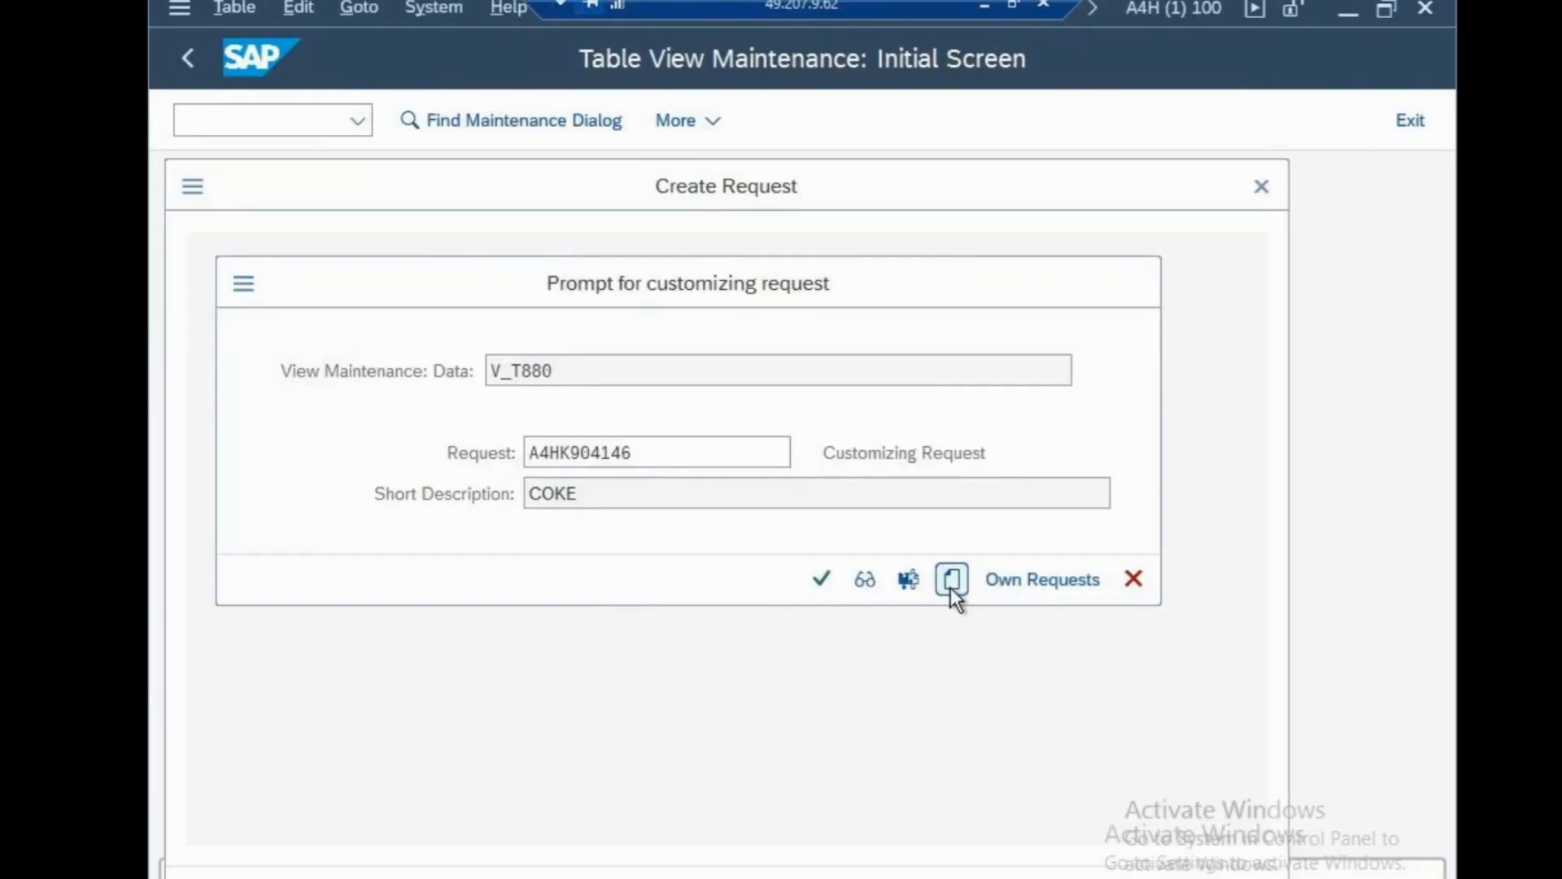
{"action": "type", "text": "cisco ssytem"}
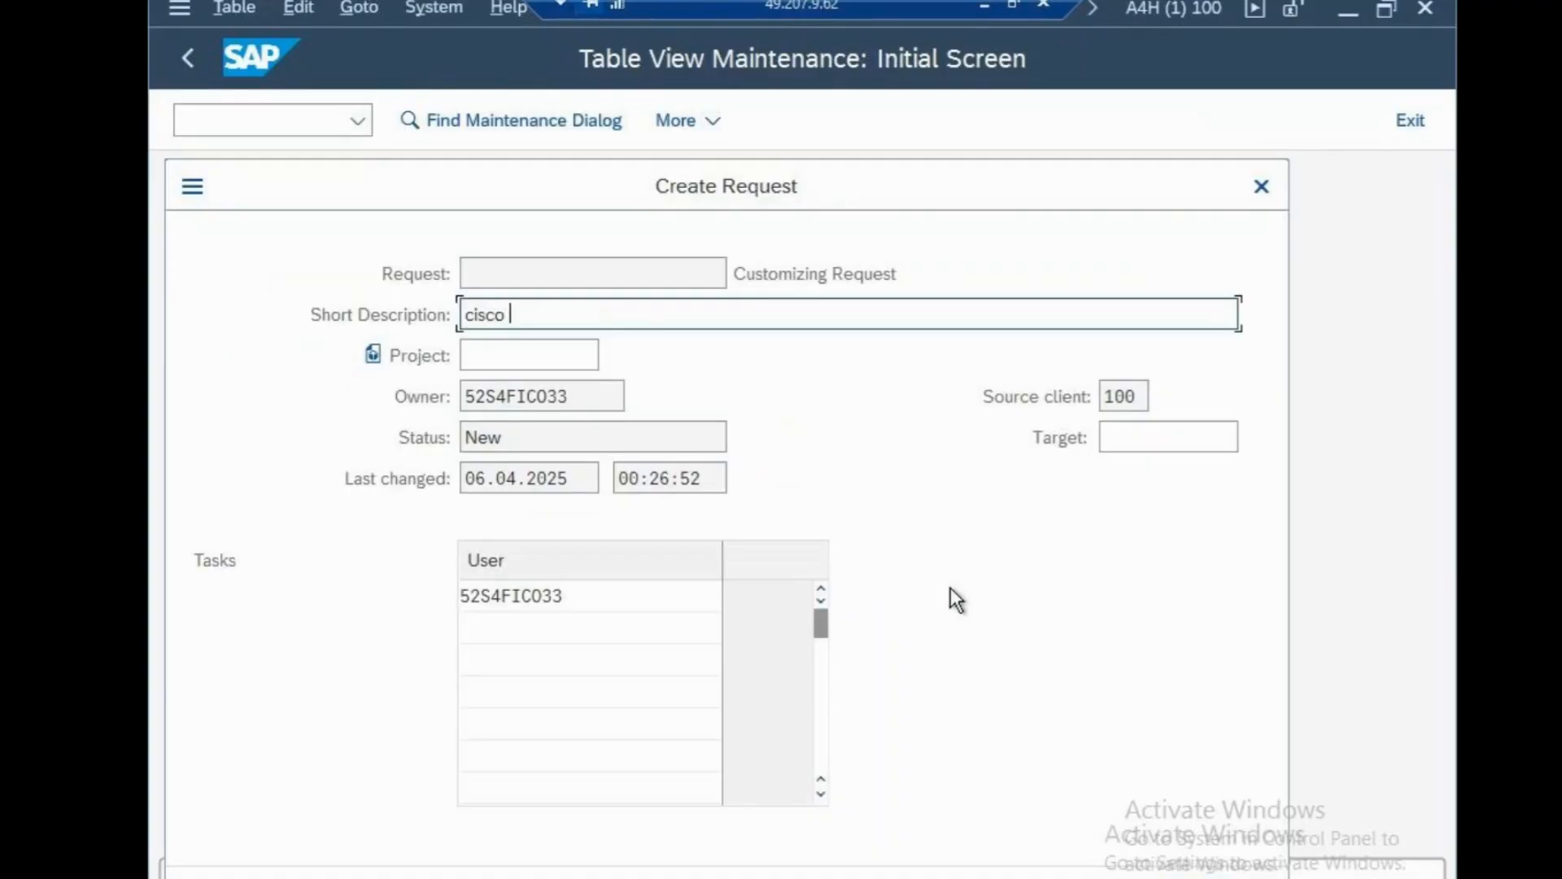
{"action": "key", "text": "BackSpace"}
{"action": "key", "text": "BackSpace"}
{"action": "key", "text": "BackSpace"}
{"action": "key", "text": "BackSpace"}
{"action": "key", "text": "BackSpace"}
{"action": "type", "text": "ystems"}
{"action": "left_click", "coordinate": [1085, 861]}
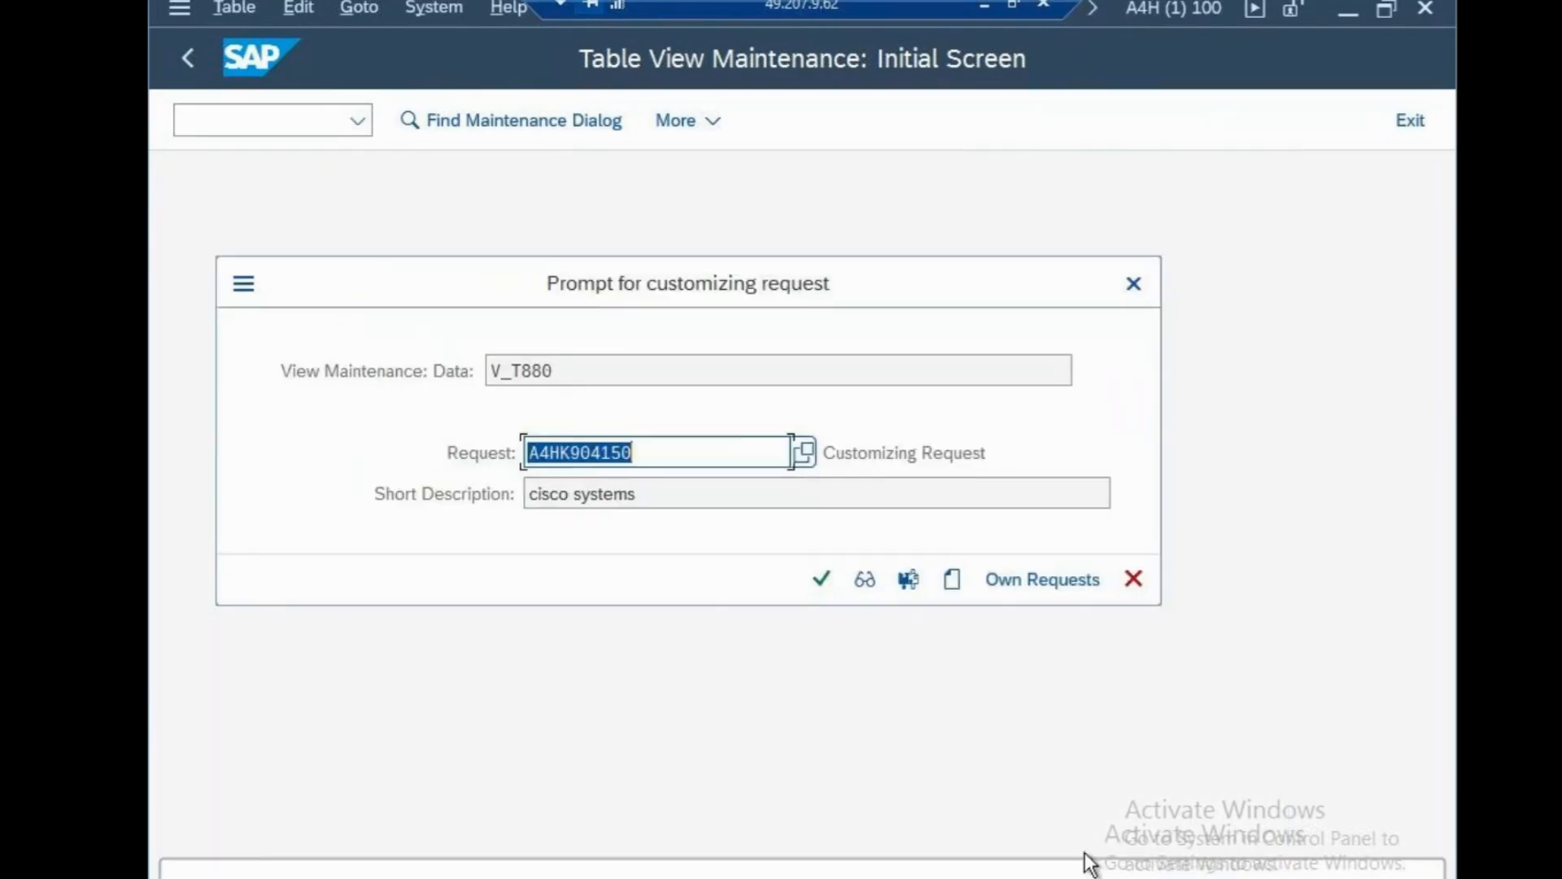
{"action": "left_click", "coordinate": [820, 579]}
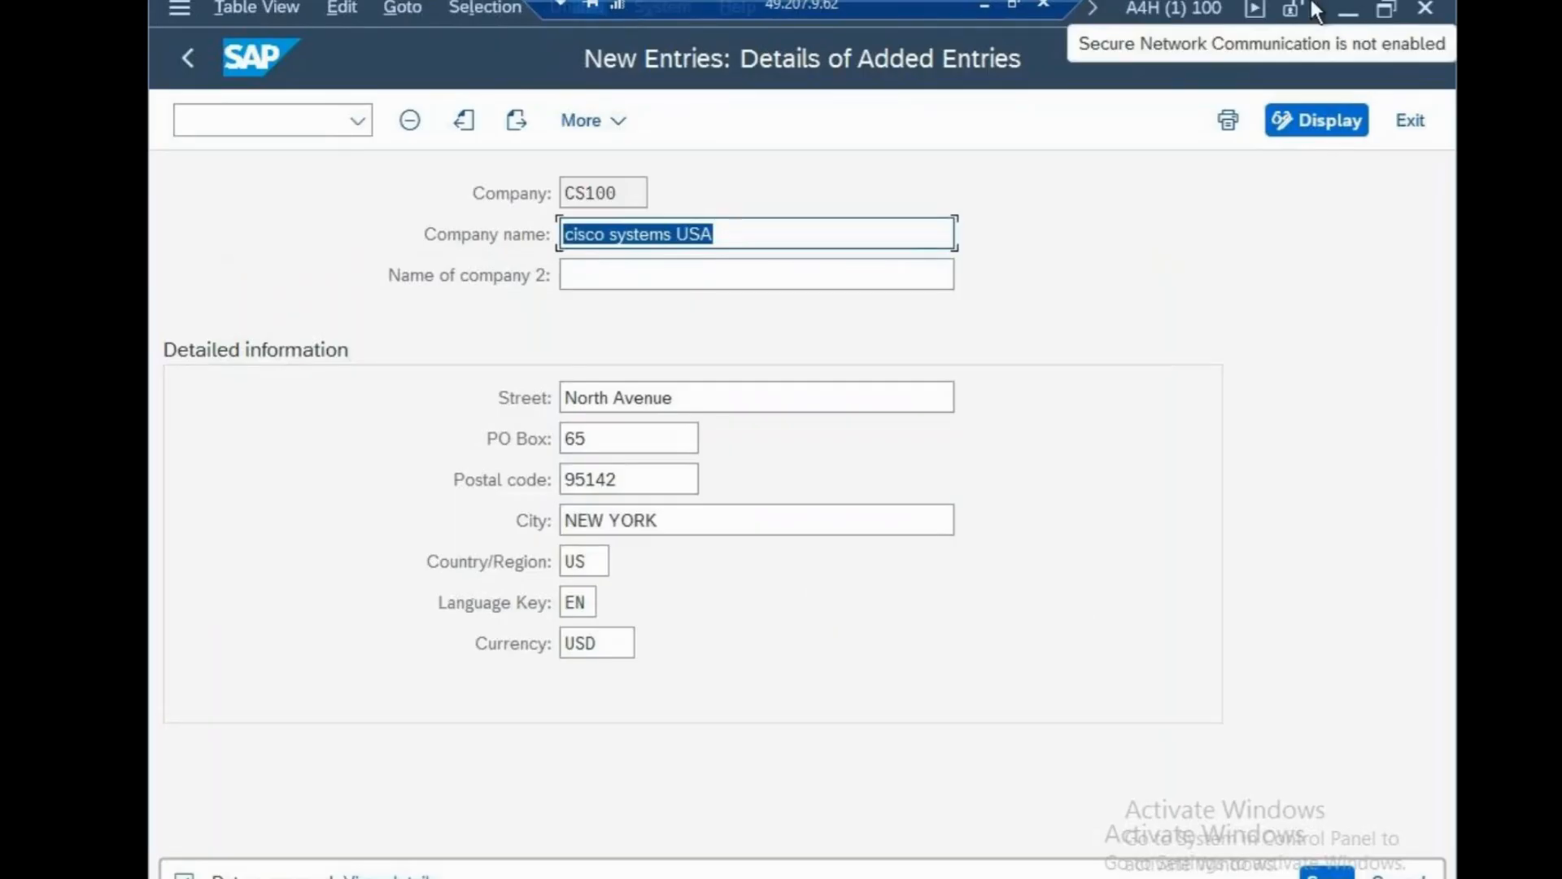
In Notepad, replace the ENTERPRISE STRUCTURE heading with the text OX15-cs100.
{"action": "left_click", "coordinate": [1343, 12]}
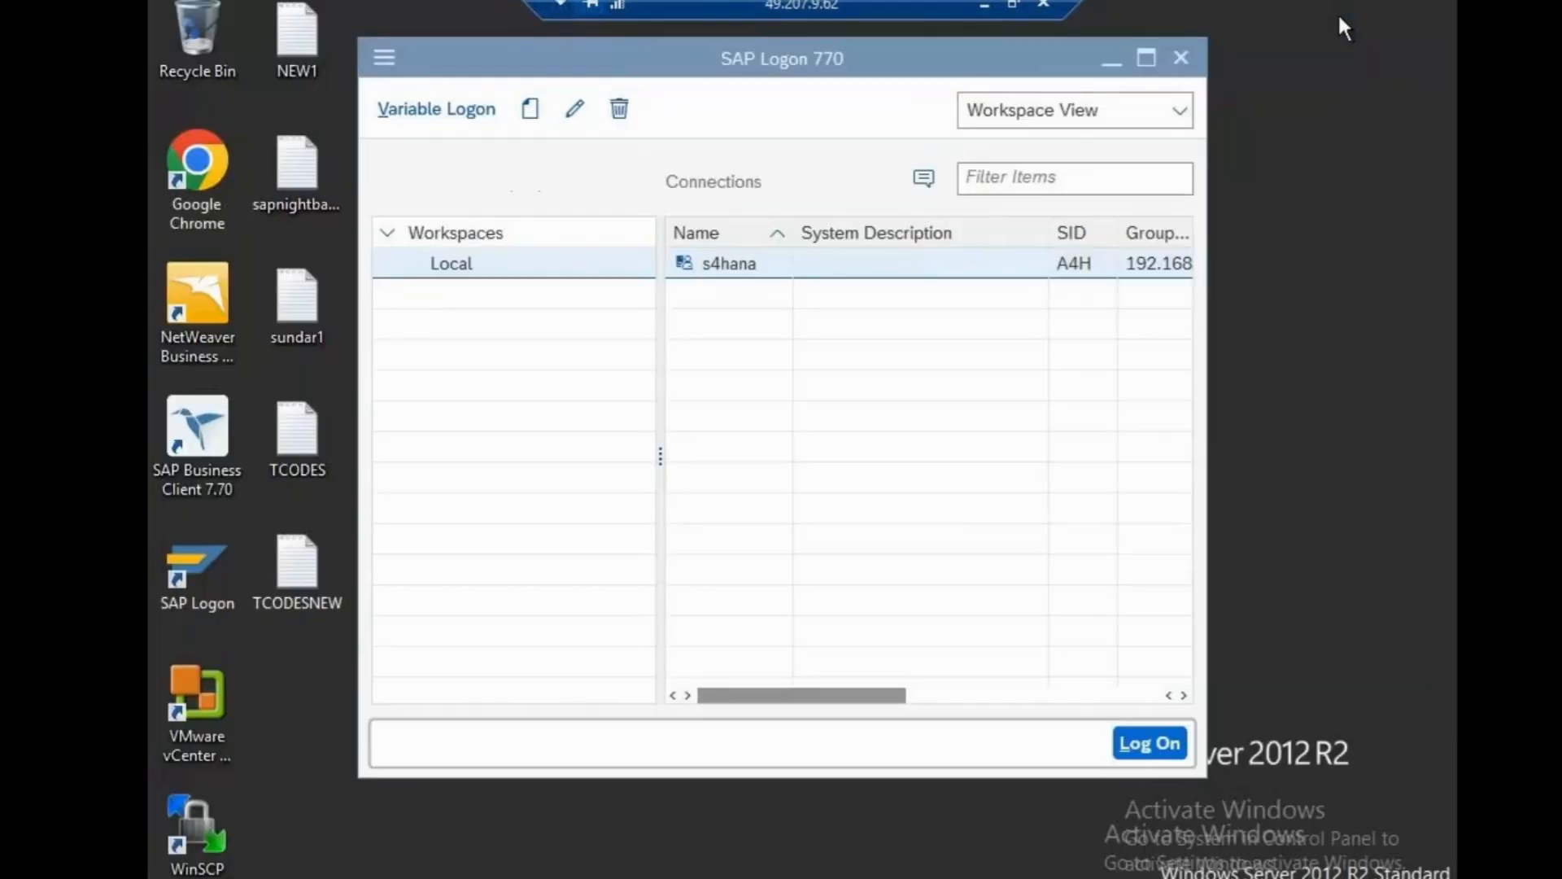
{"action": "left_click", "coordinate": [983, 5]}
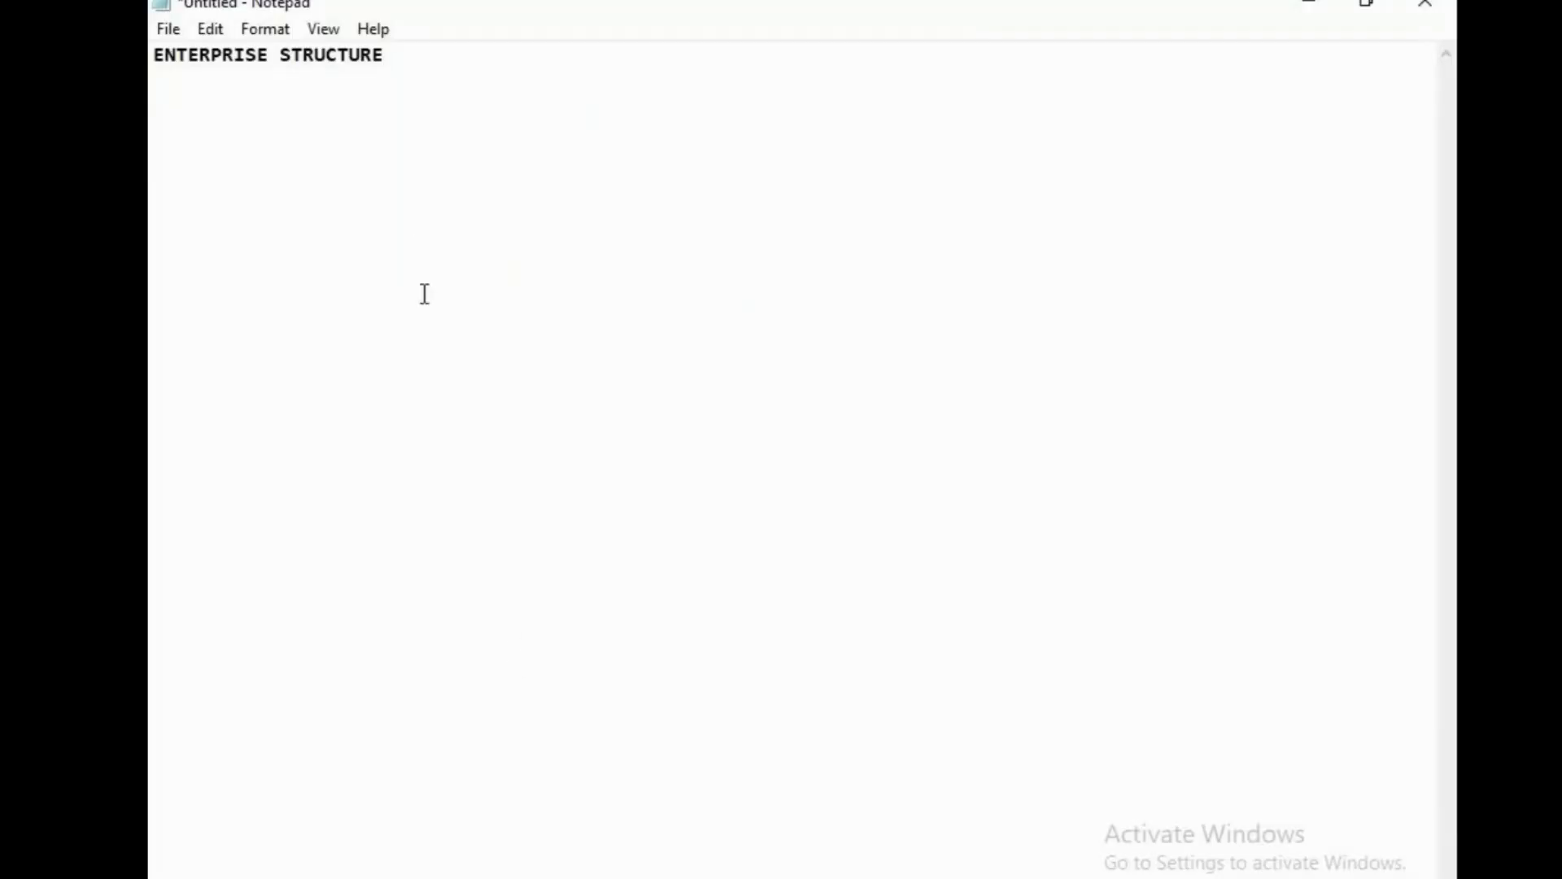
{"action": "left_click_drag", "start_coordinate": [414, 57], "coordinate": [150, 41]}
{"action": "key", "text": "ctrl+x"}
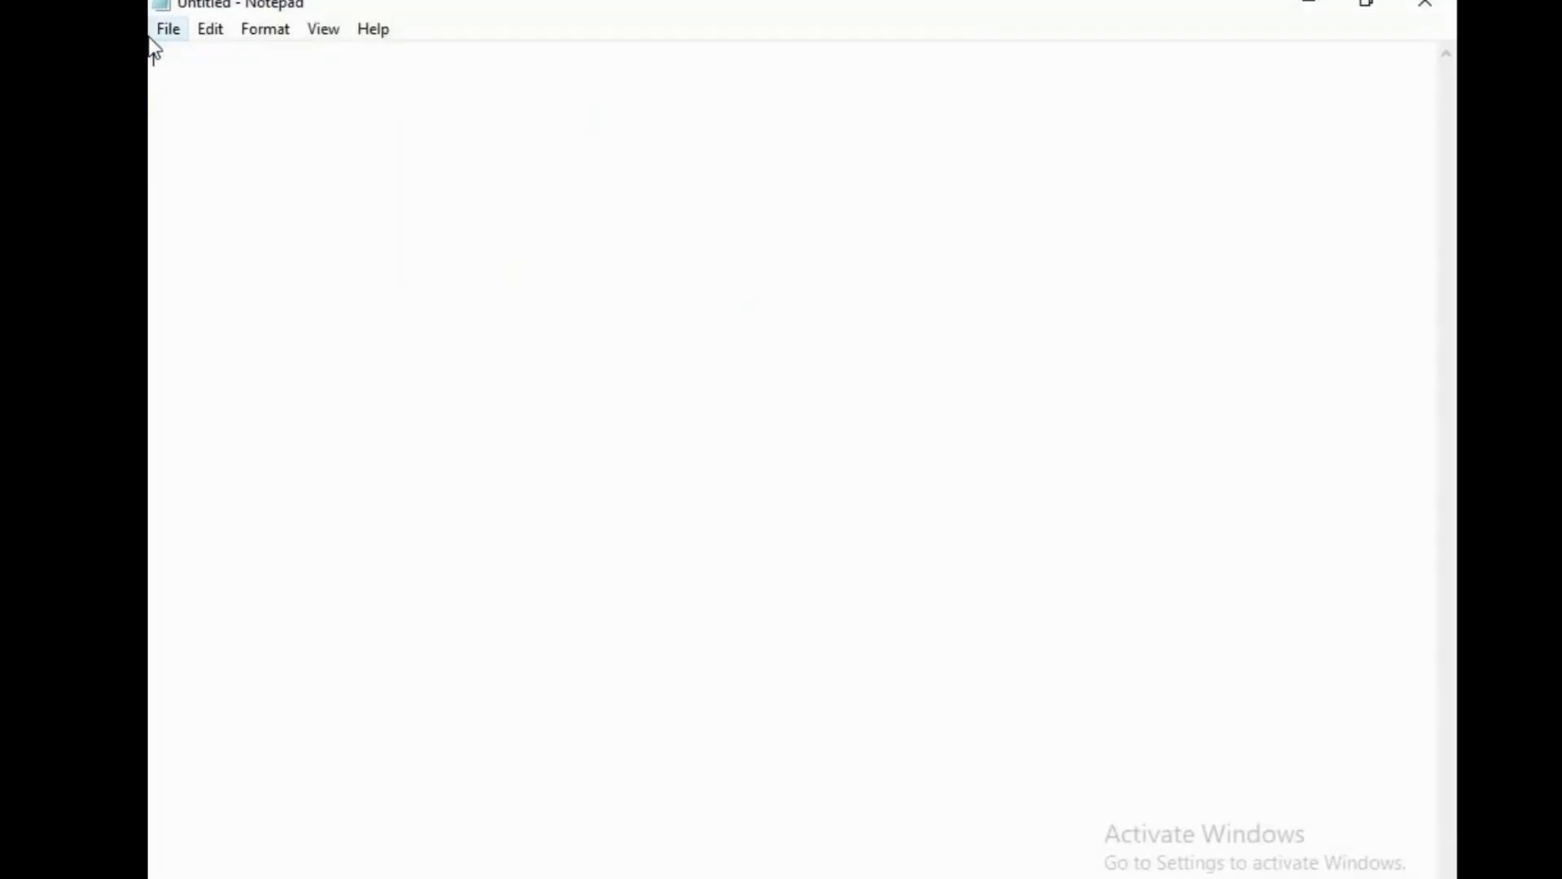
{"action": "type", "text": "OX"}
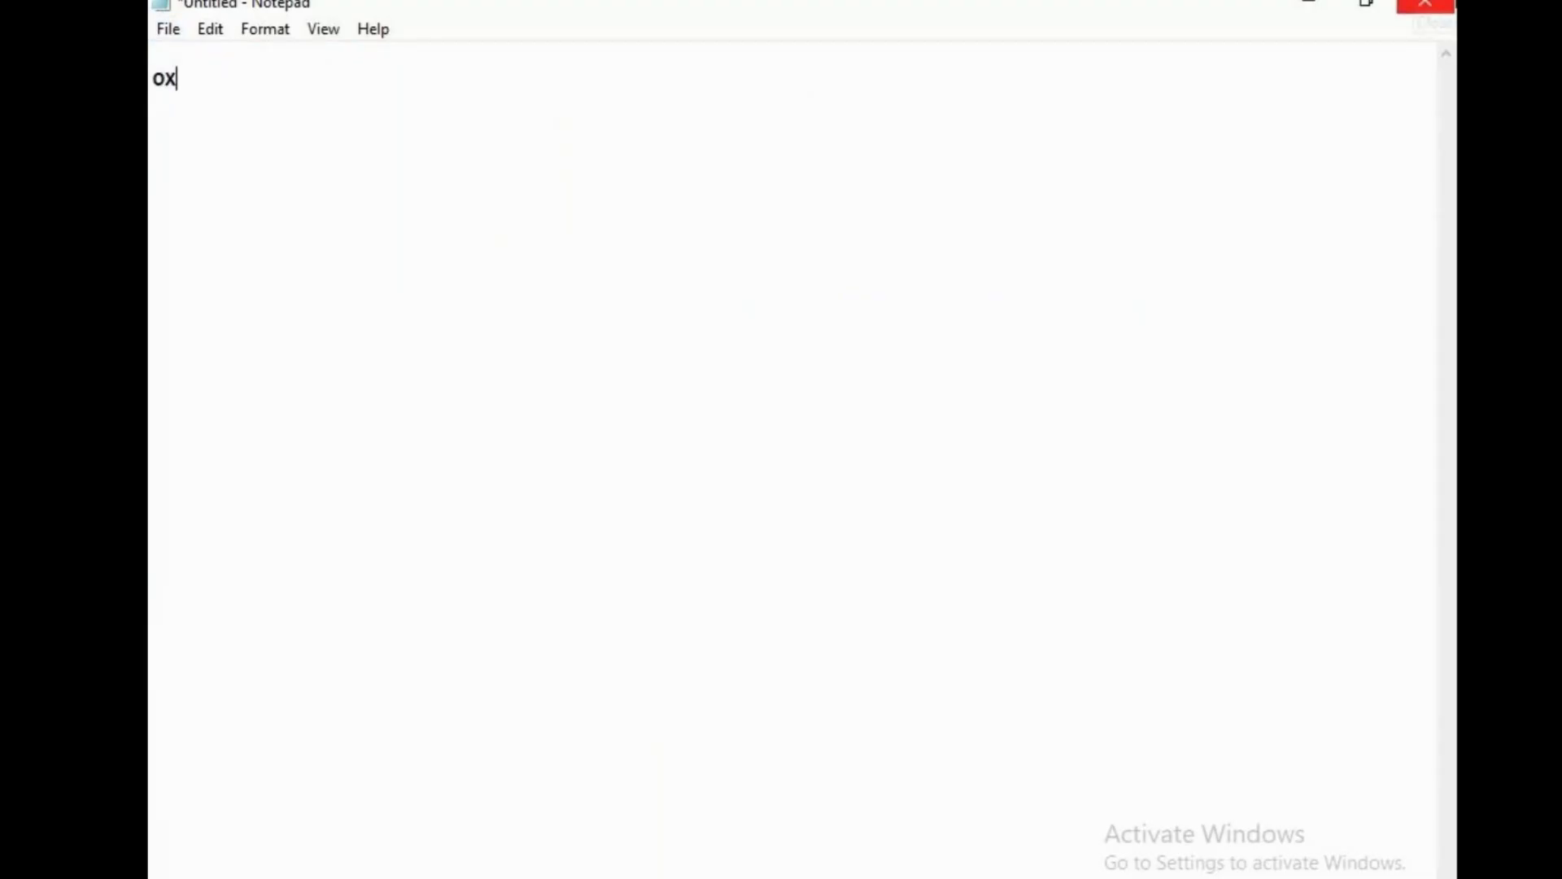
{"action": "type", "text": "15"}
{"action": "type", "text": "-cs1"}
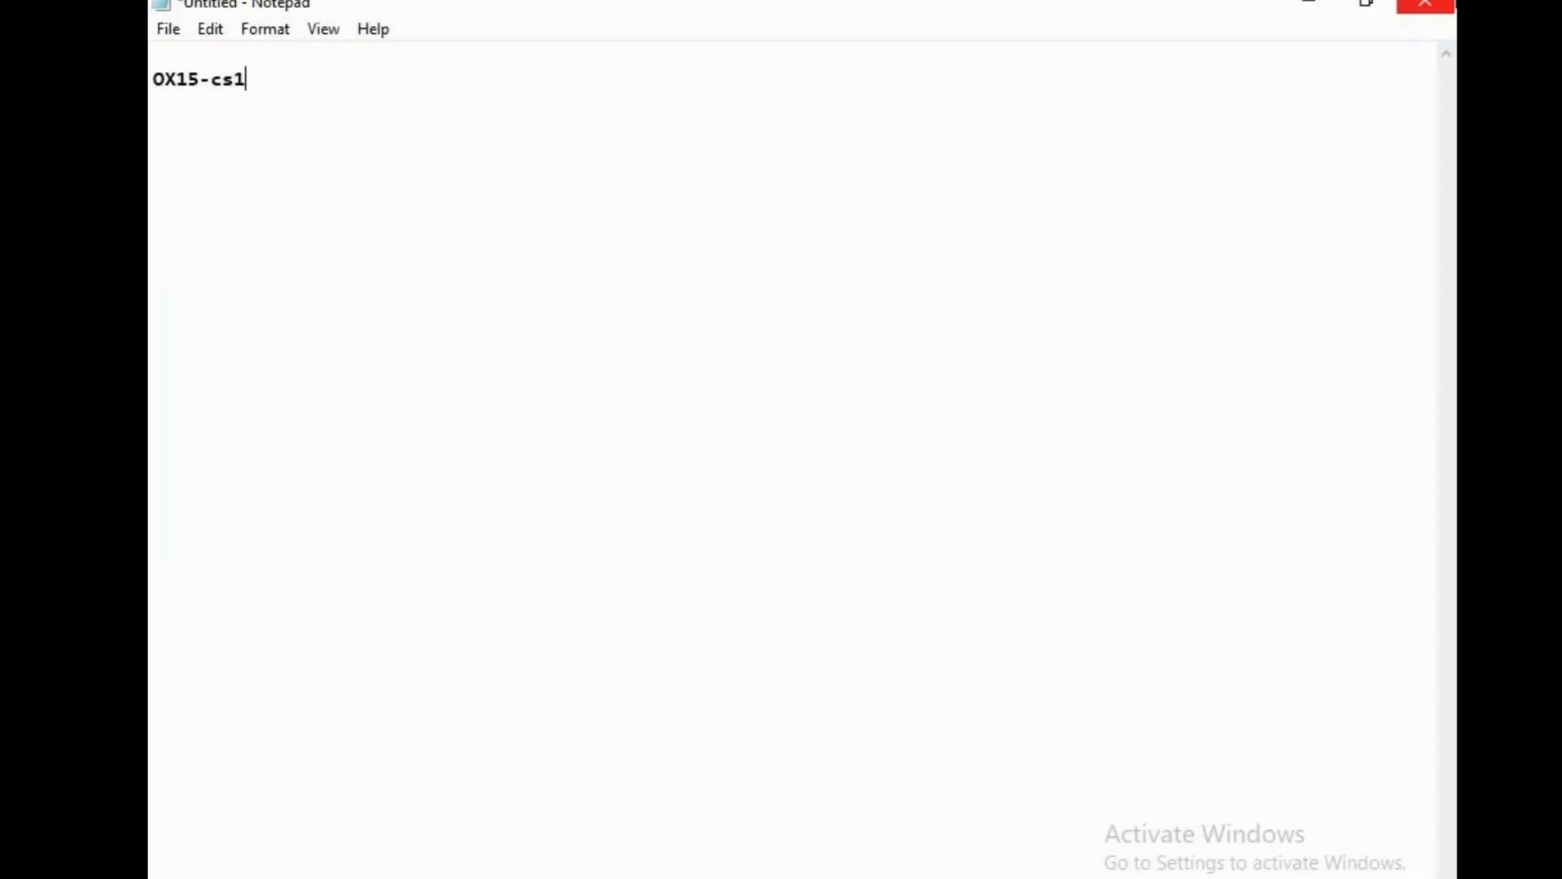
{"action": "key", "text": "BackSpace"}
{"action": "key", "text": "BackSpace"}
{"action": "key", "text": "BackSpace"}
{"action": "type", "text": "cs100"}
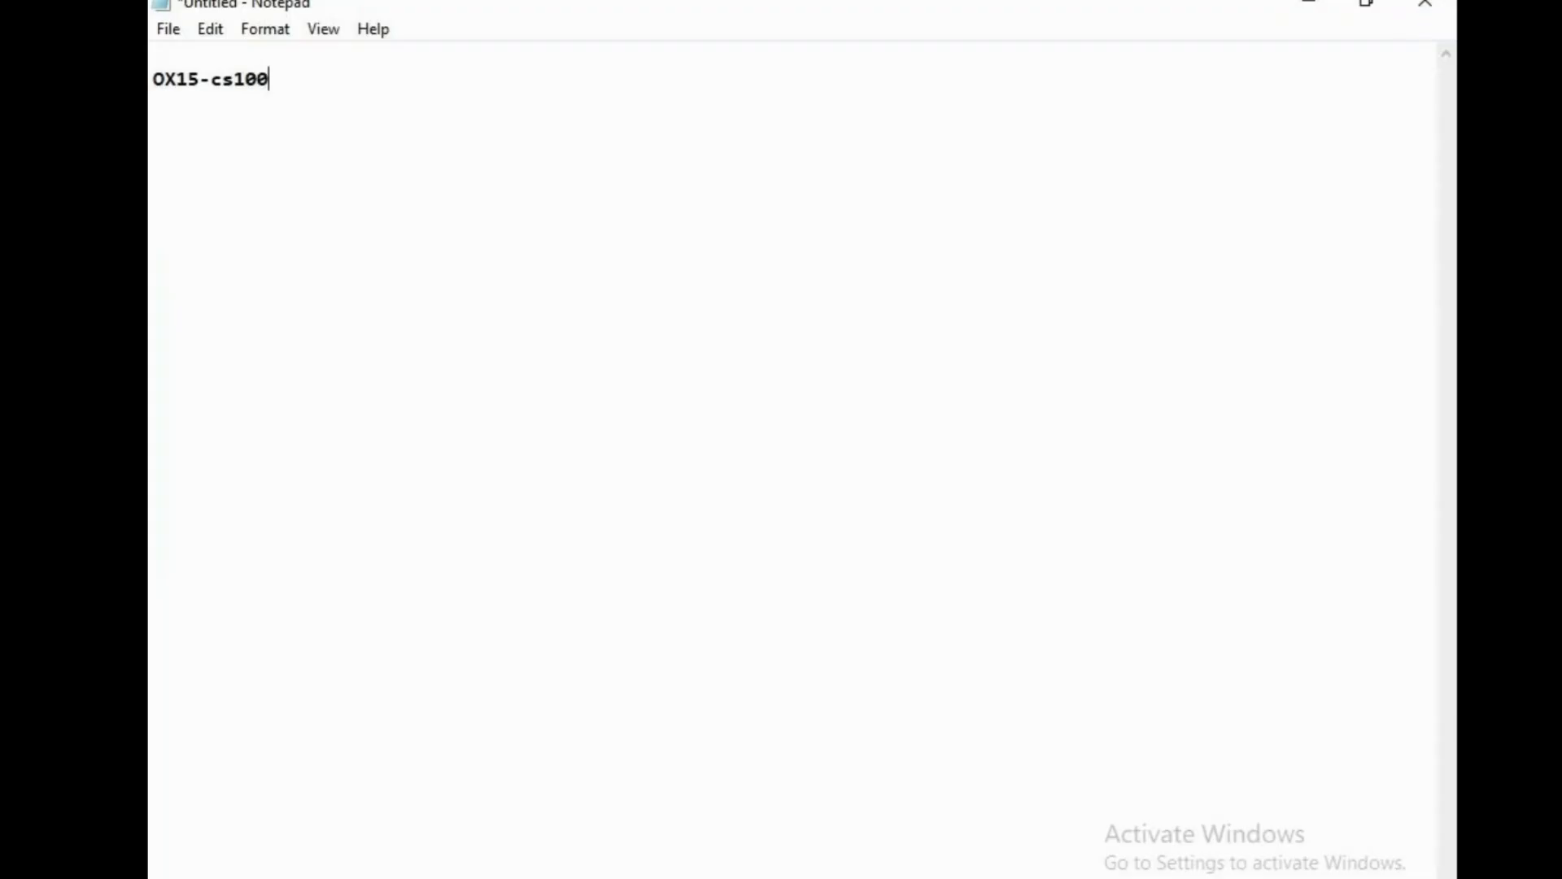
{"action": "left_click", "coordinate": [809, 846]}
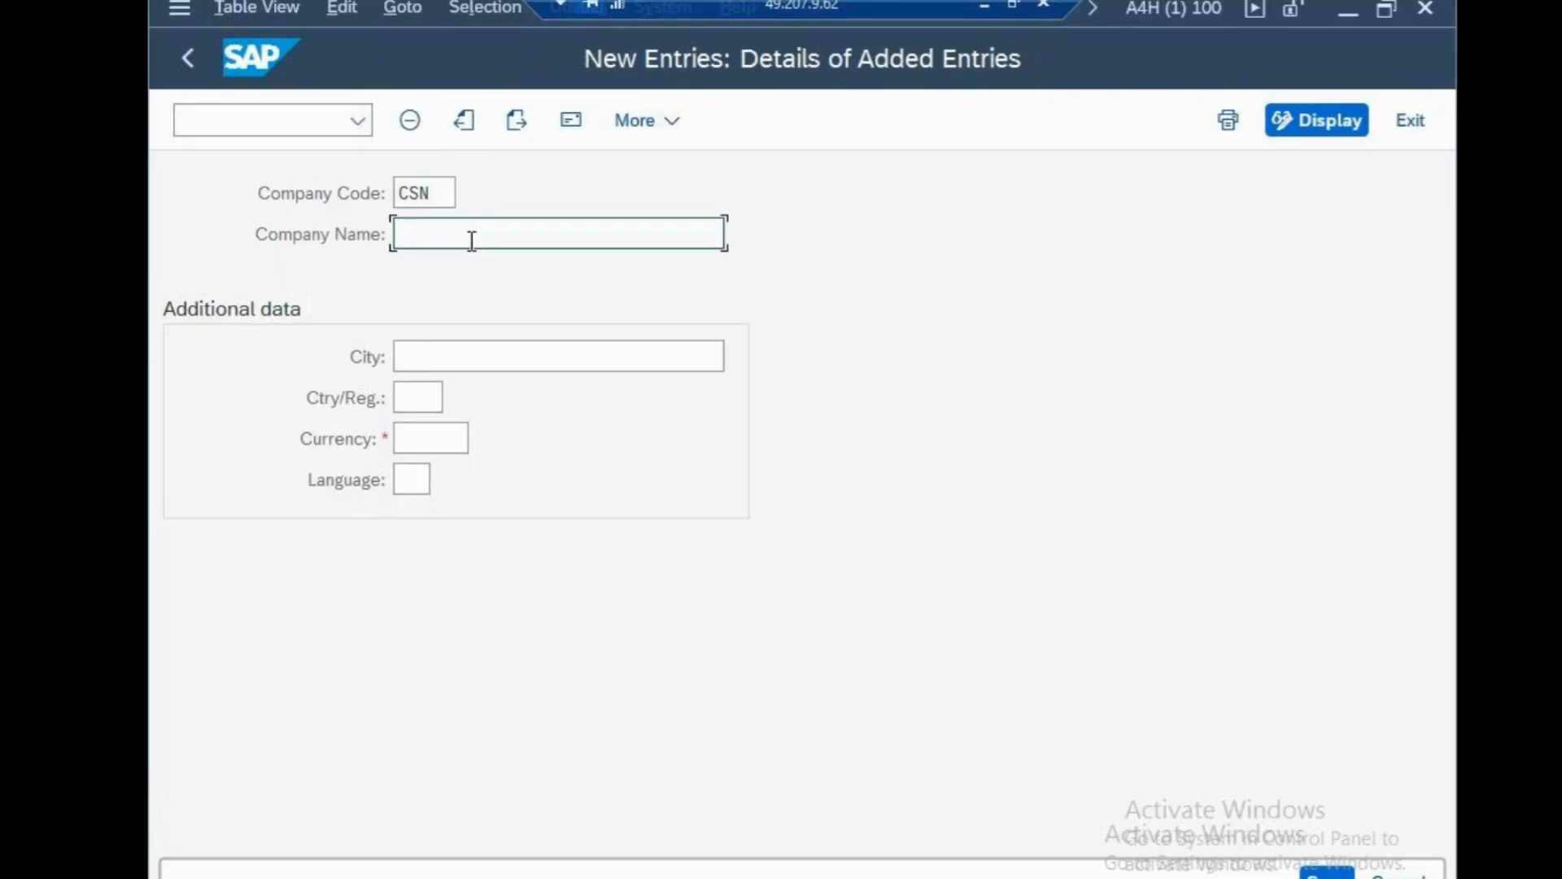
Name company code CSN 'cisco new york' with city new york.
{"action": "type", "text": "cisco new york"}
{"action": "left_click", "coordinate": [670, 365]}
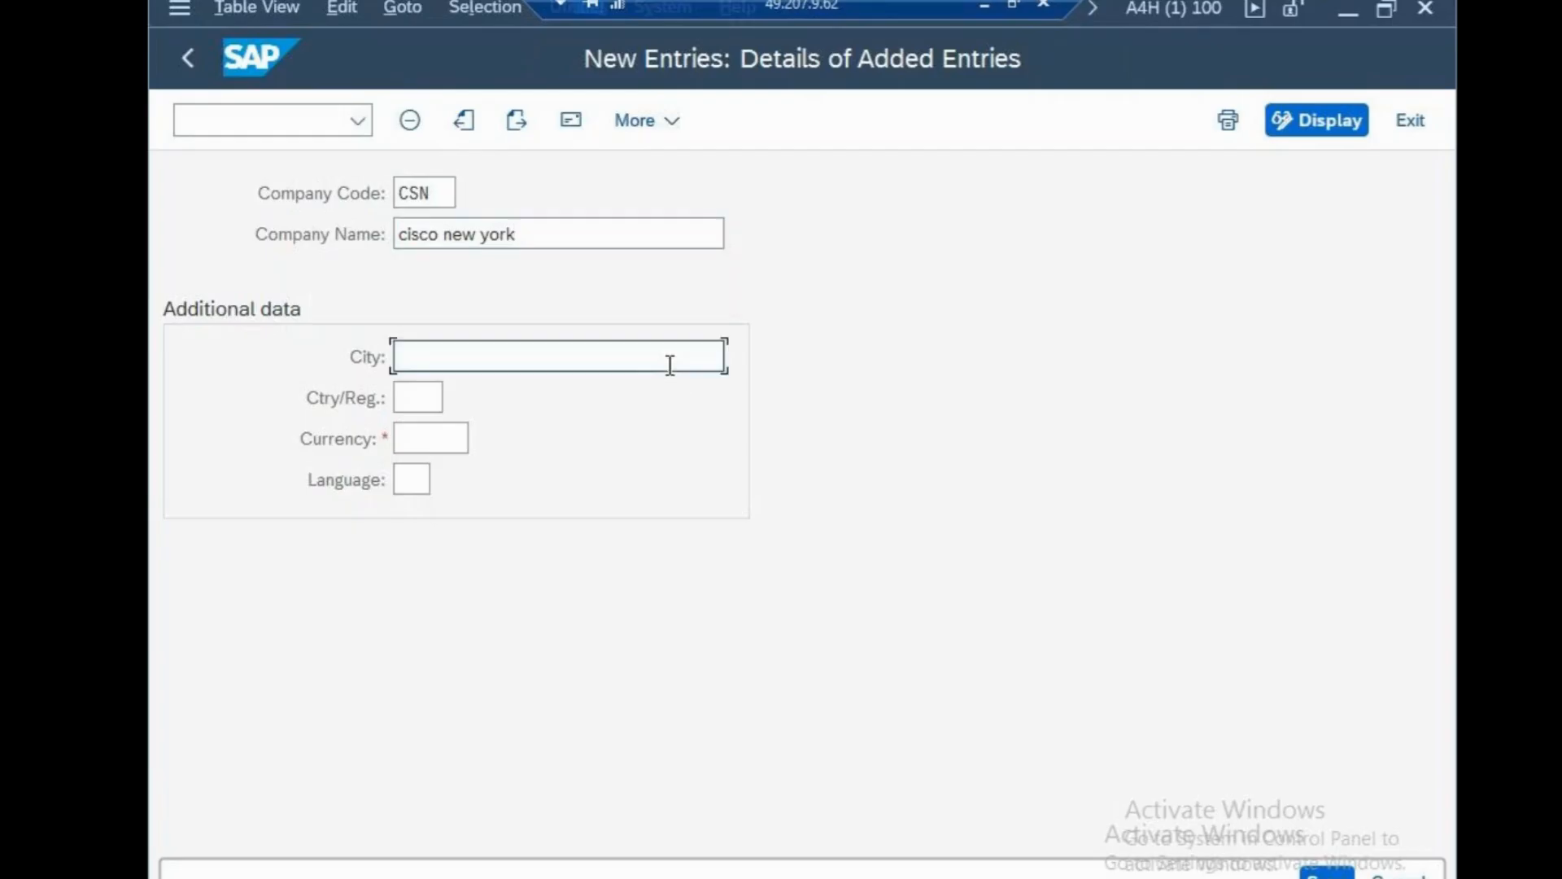
{"action": "type", "text": "new "}
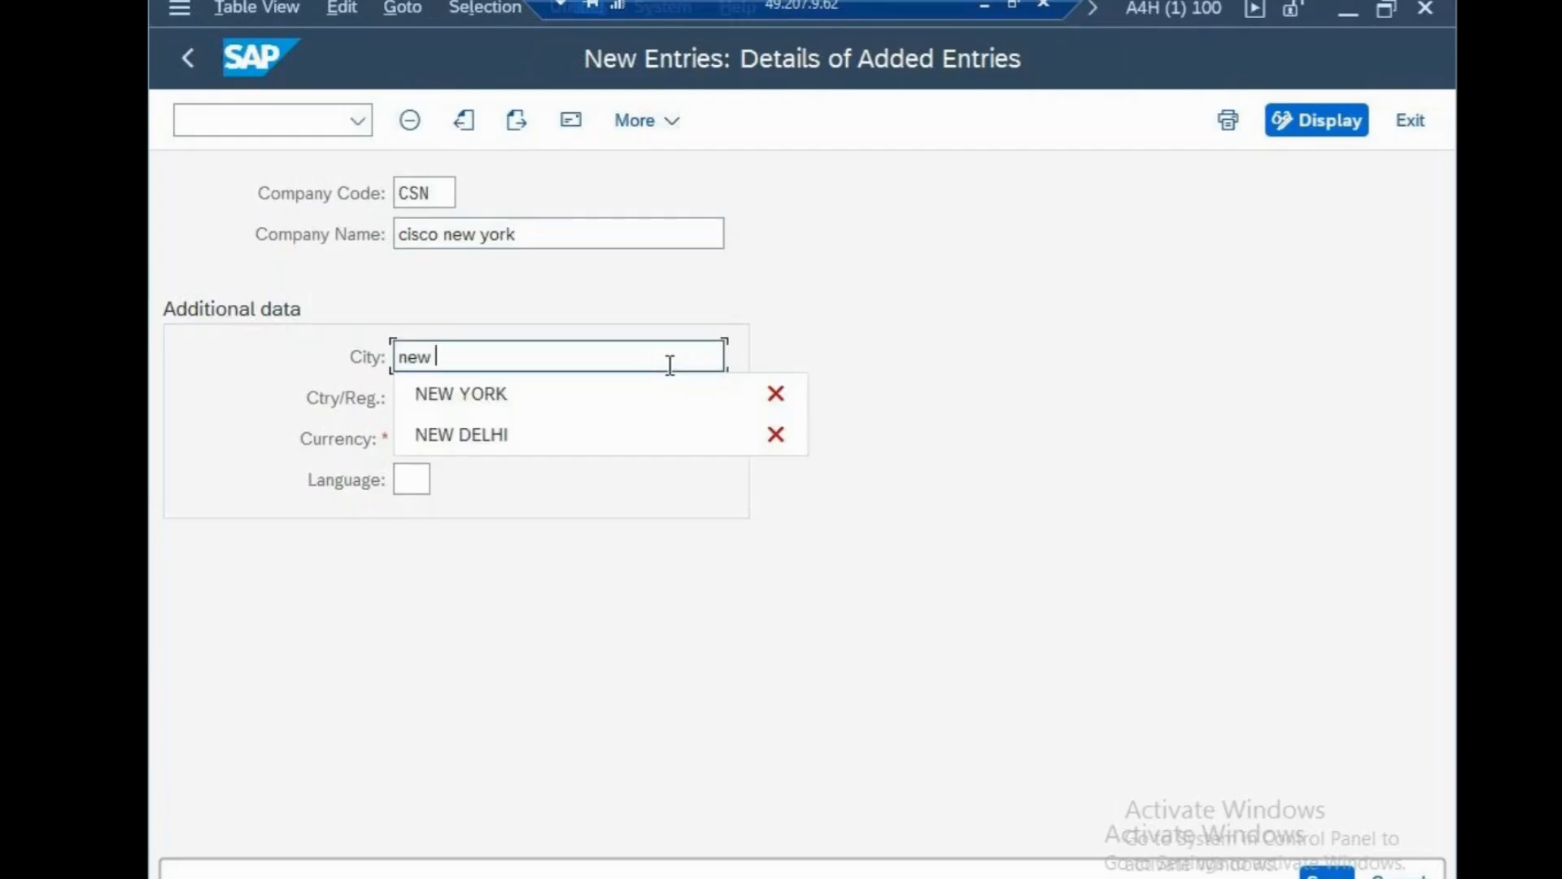
{"action": "type", "text": "yp"}
{"action": "key", "text": "BackSpace"}
{"action": "key", "text": "BackSpace"}
{"action": "type", "text": "ork"}
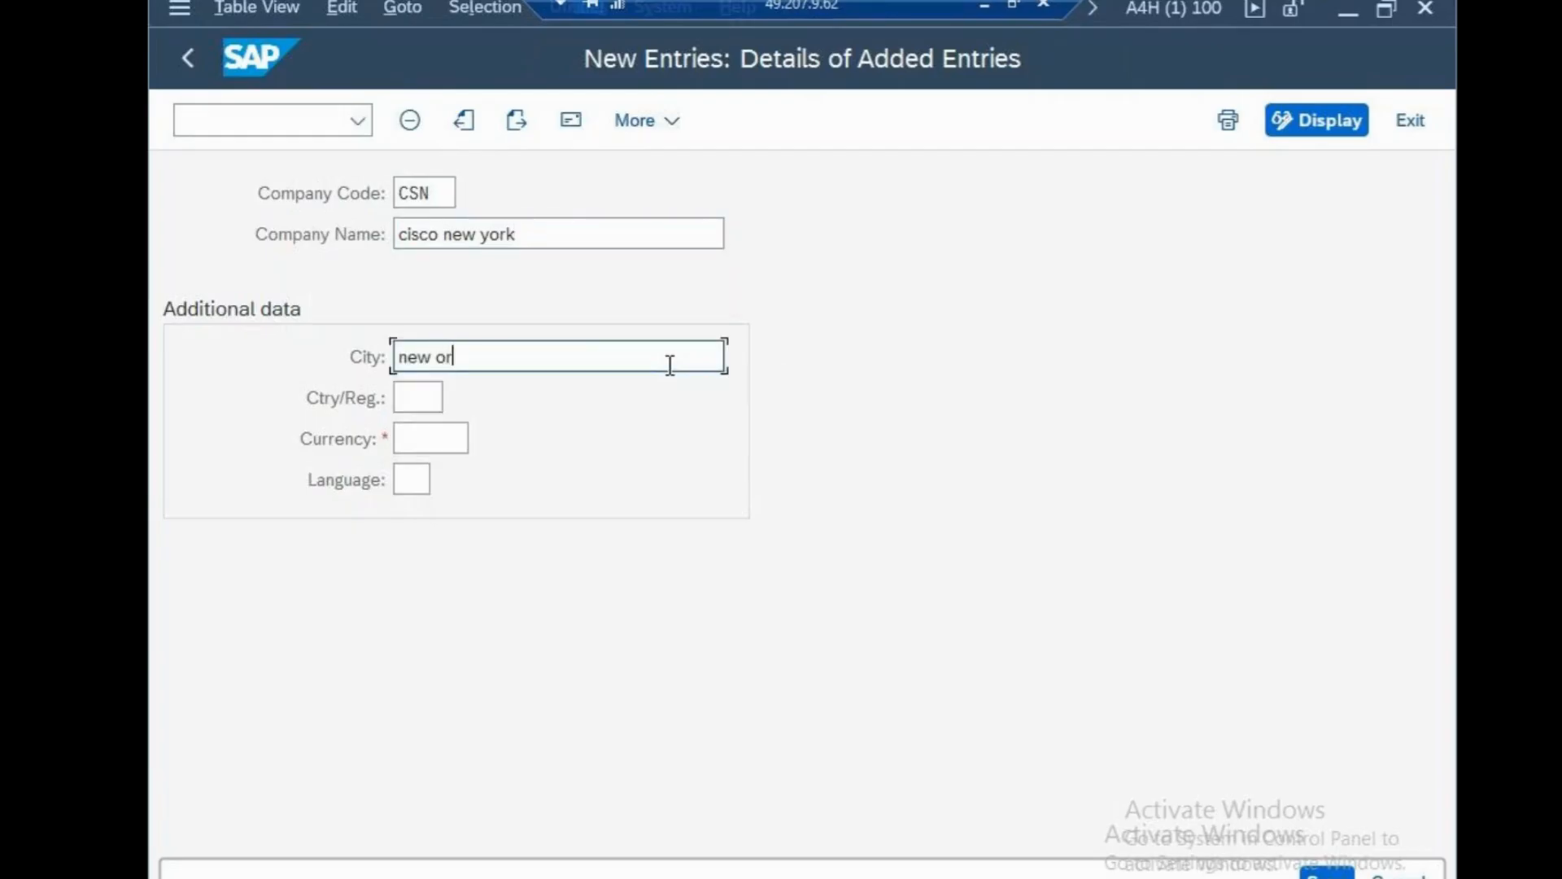
{"action": "key", "text": "BackSpace"}
{"action": "key", "text": "BackSpace"}
{"action": "key", "text": "BackSpace"}
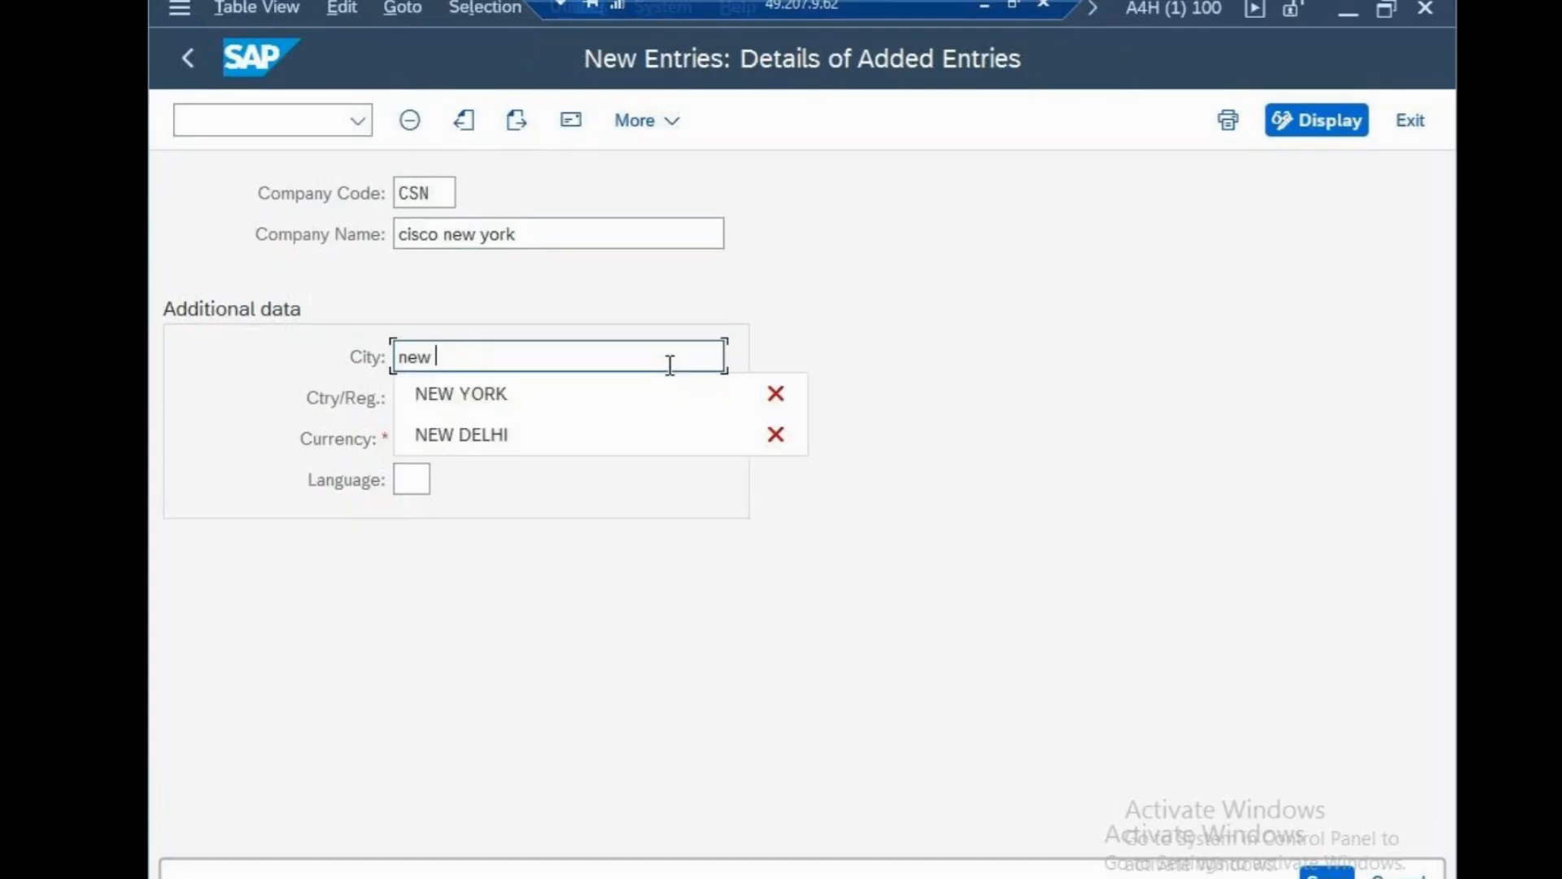
{"action": "type", "text": "york"}
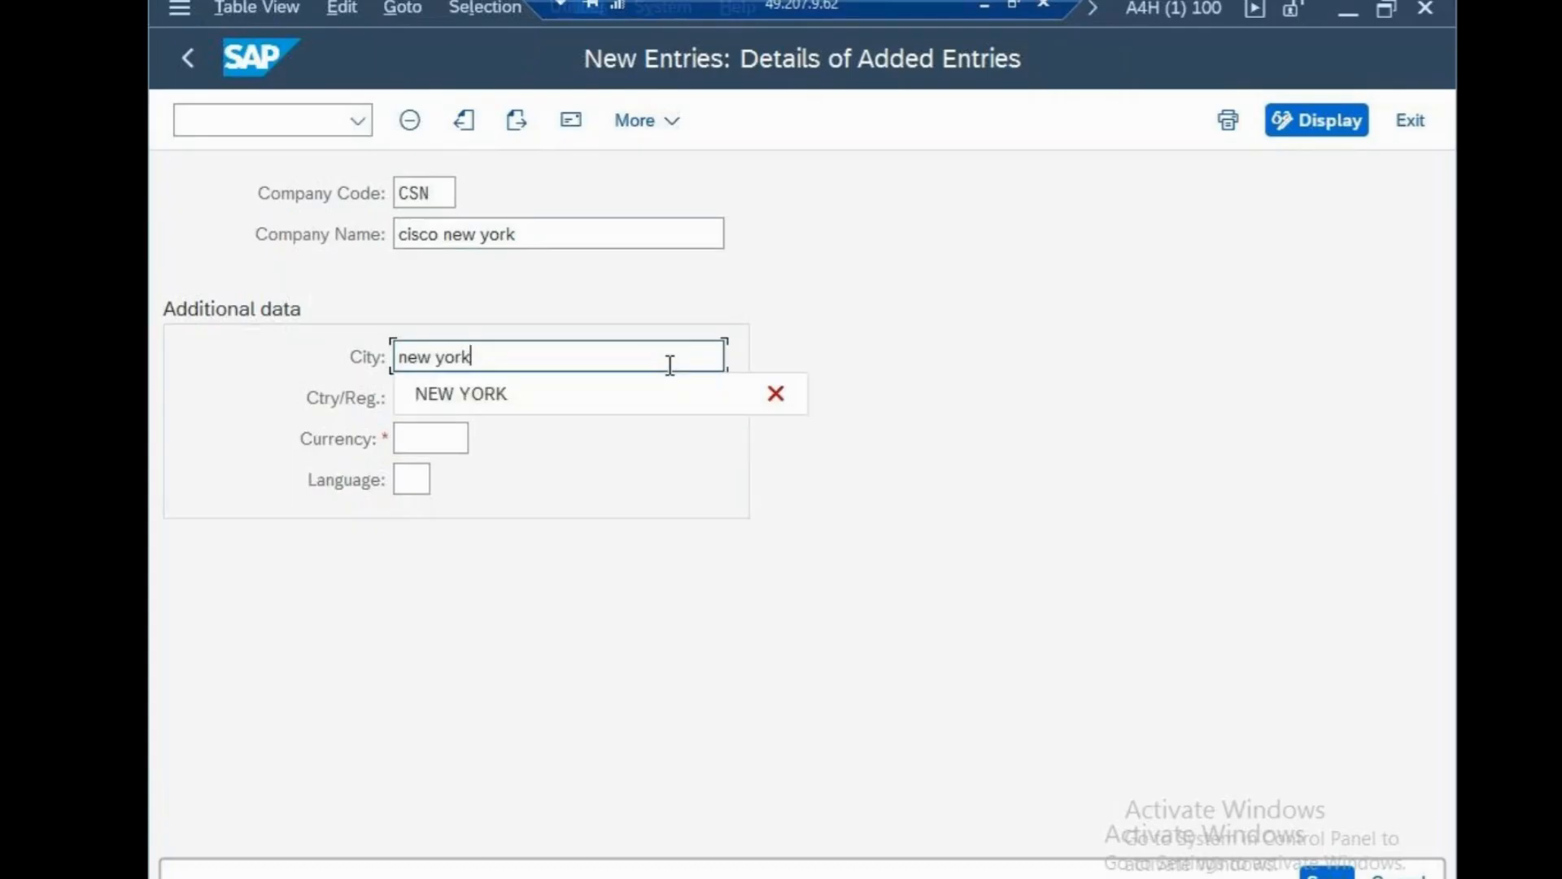
Set country US, currency USD and language EN for company code CSN.
{"action": "left_click", "coordinate": [412, 397]}
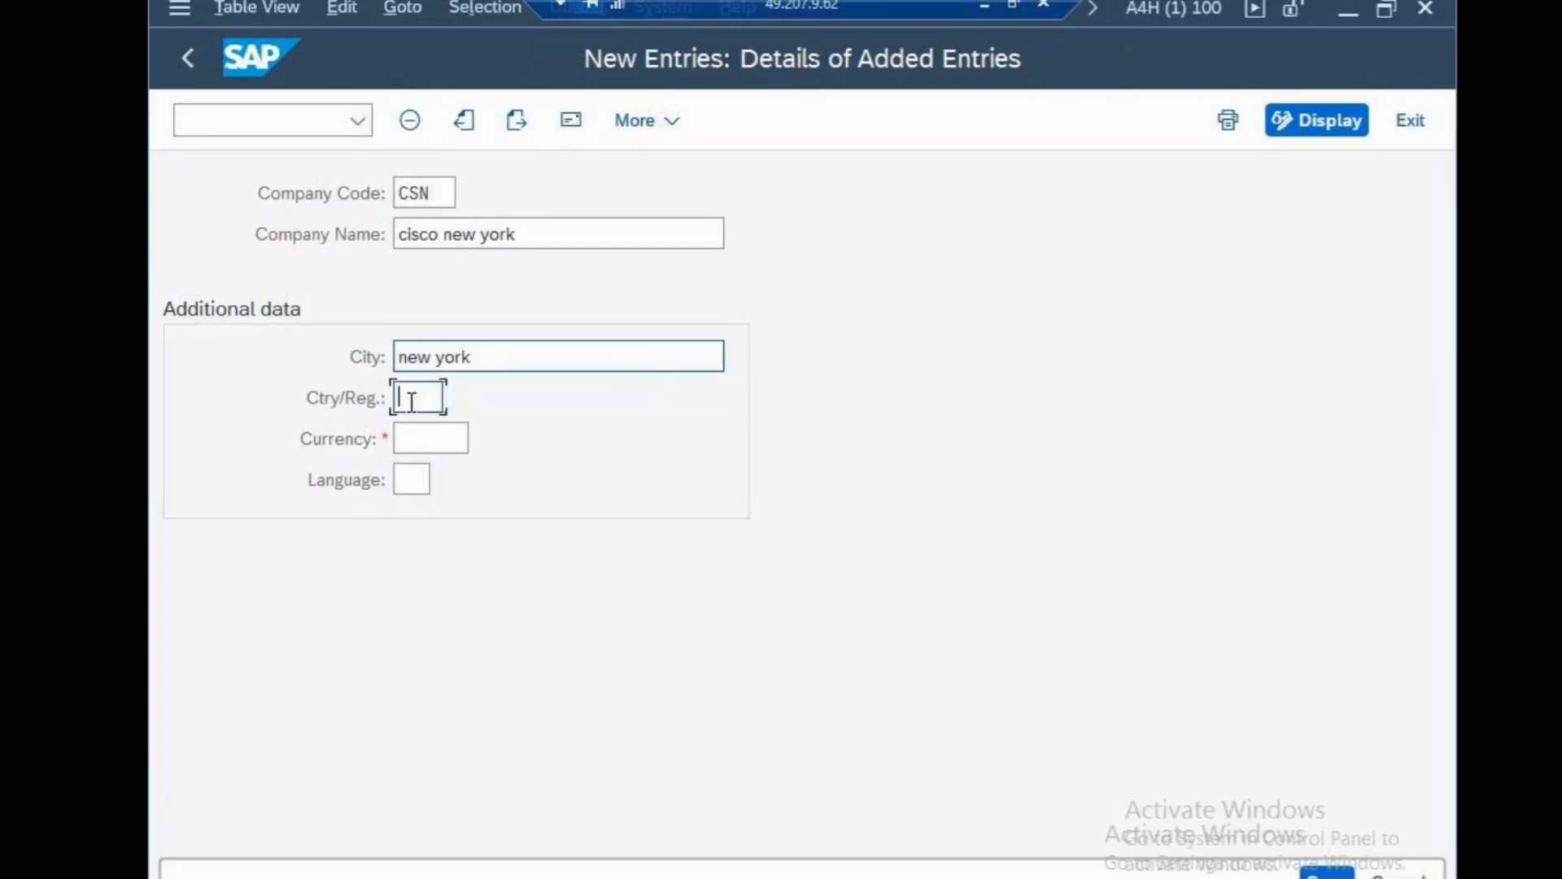
{"action": "type", "text": "us"}
{"action": "key", "text": "Tab"}
{"action": "type", "text": "in"}
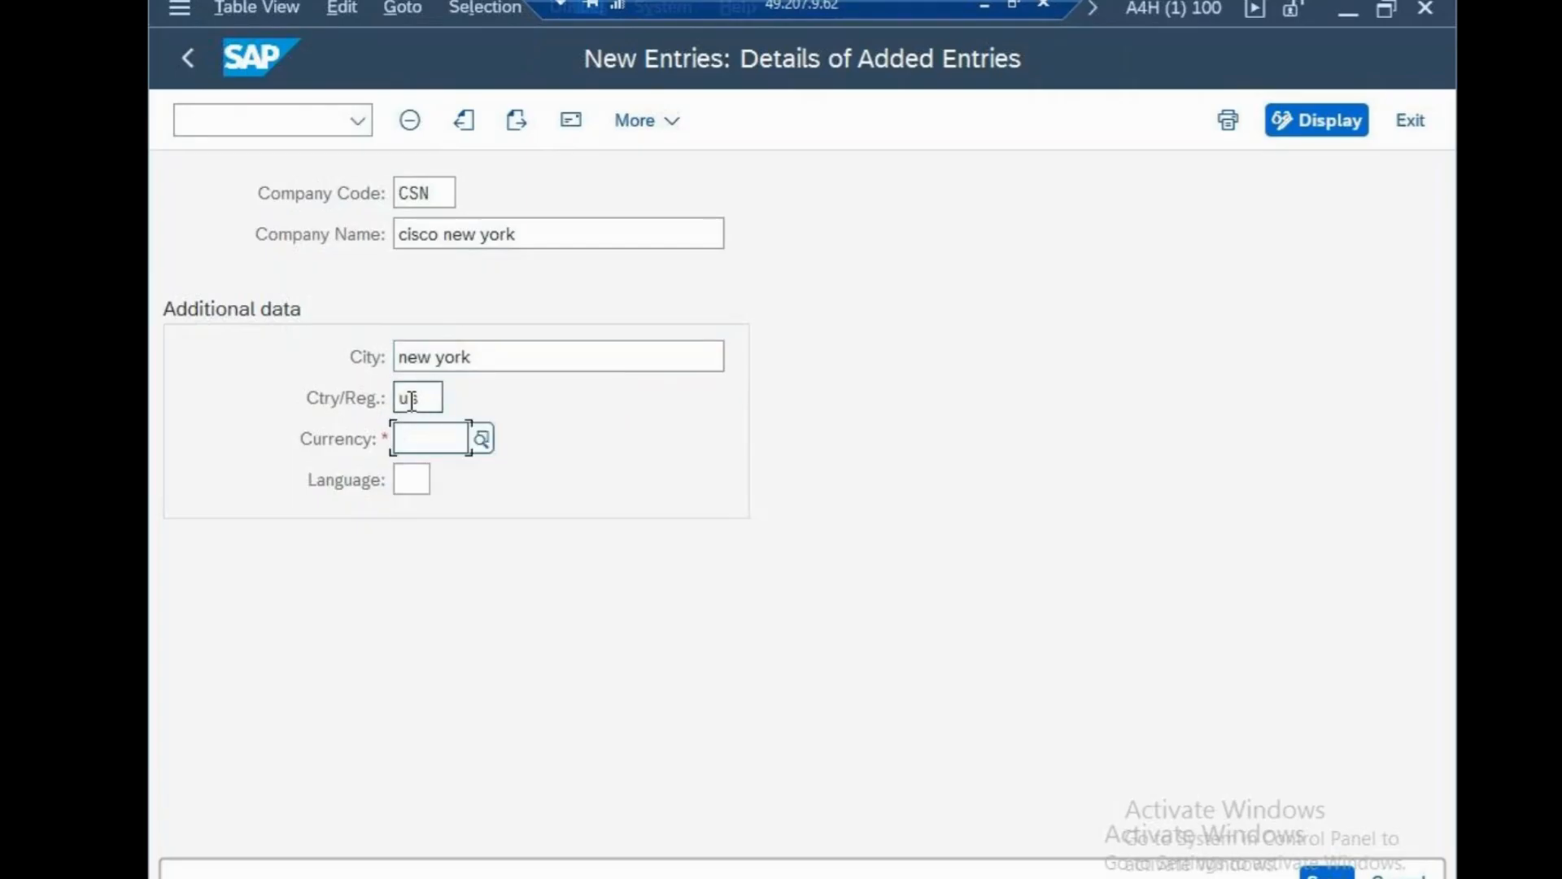
{"action": "type", "text": "i=usd"}
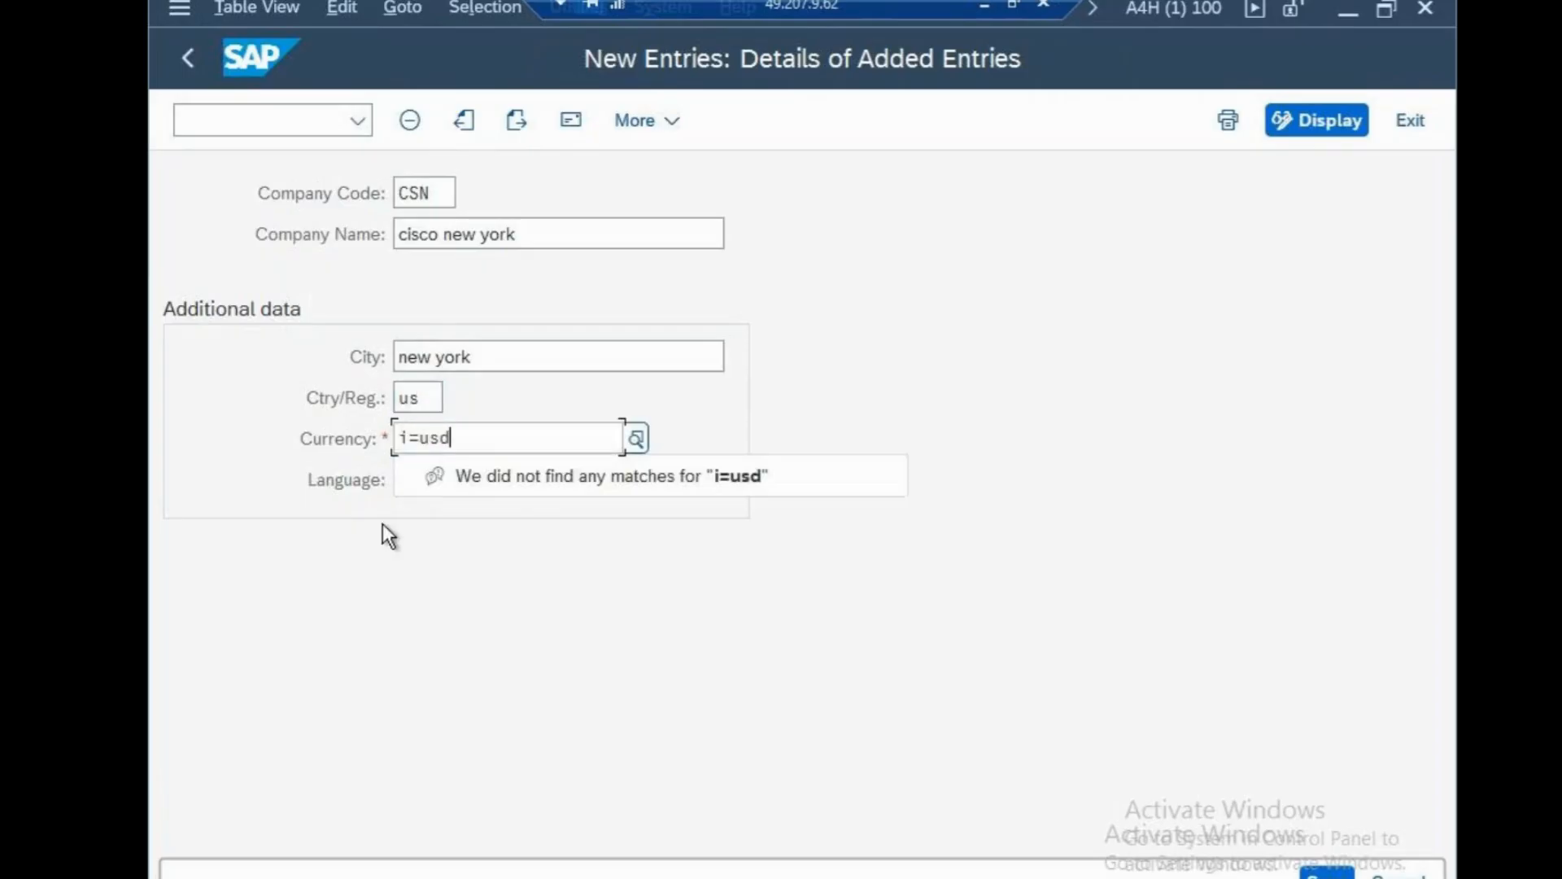
{"action": "key", "text": "ctrl+a"}
{"action": "type", "text": "usd"}
{"action": "left_click", "coordinate": [383, 545]}
{"action": "left_click", "coordinate": [412, 484]}
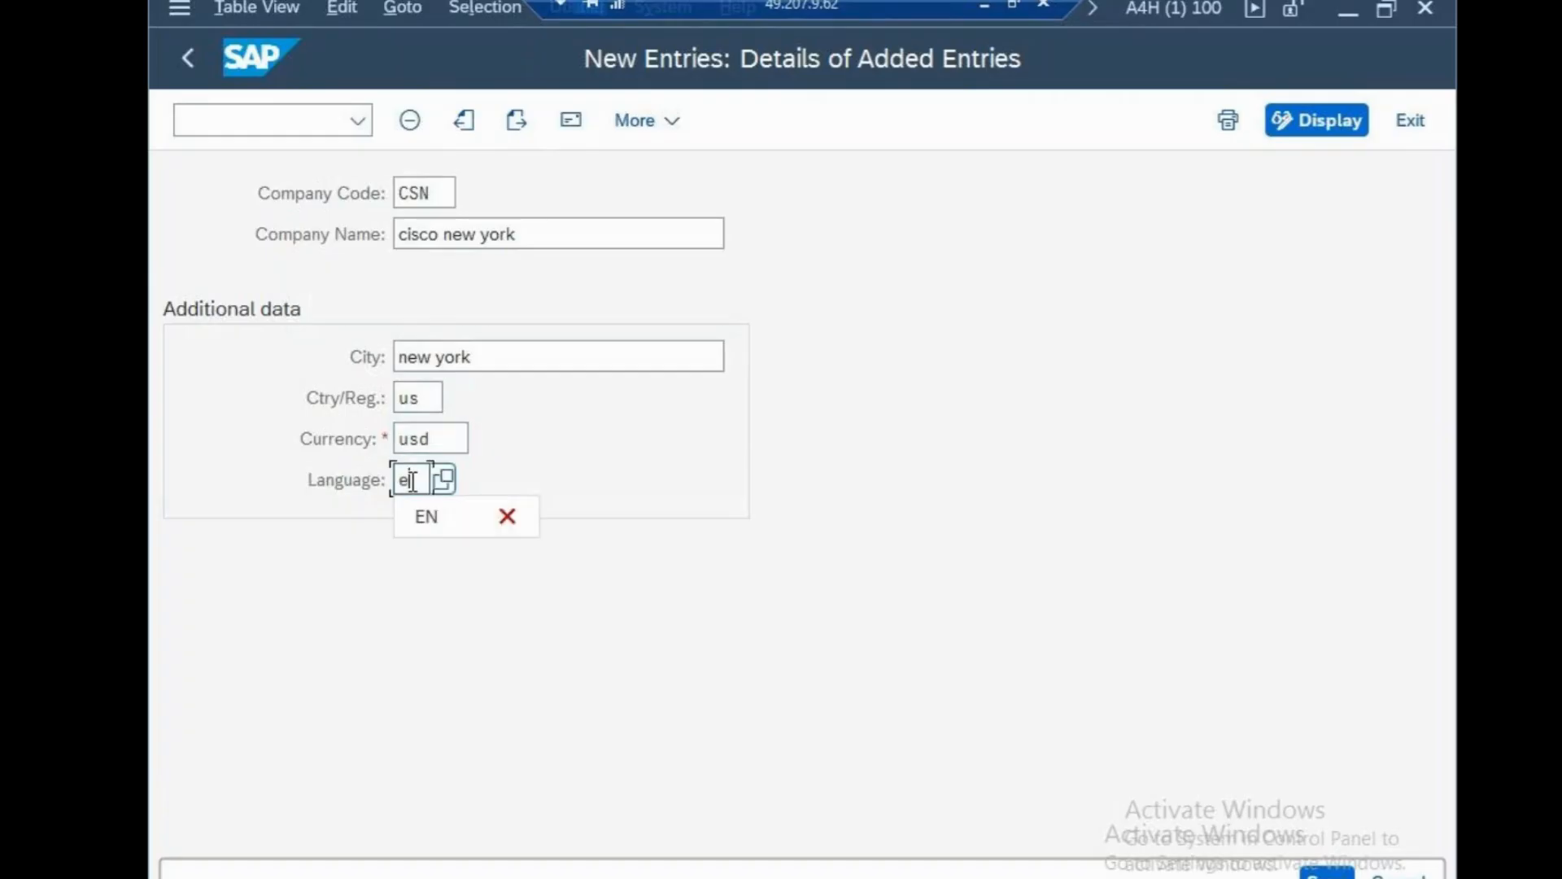
{"action": "type", "text": "en"}
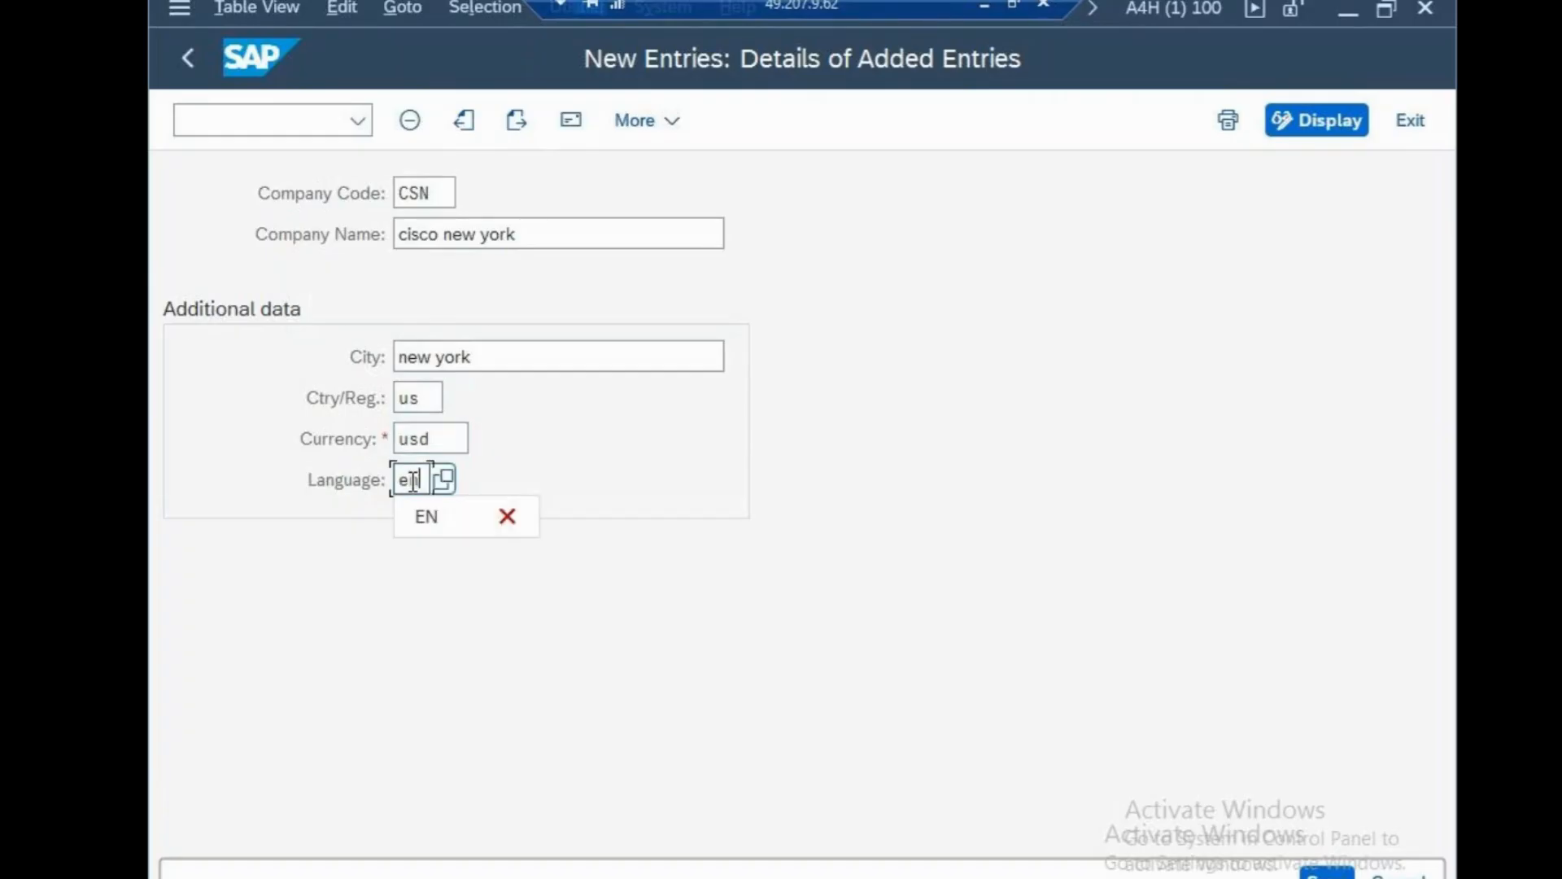
{"action": "left_click", "coordinate": [439, 516]}
Open CSN's address with title Company, name 'cisco usa' and search terms CIS and O.
{"action": "key", "text": "Return"}
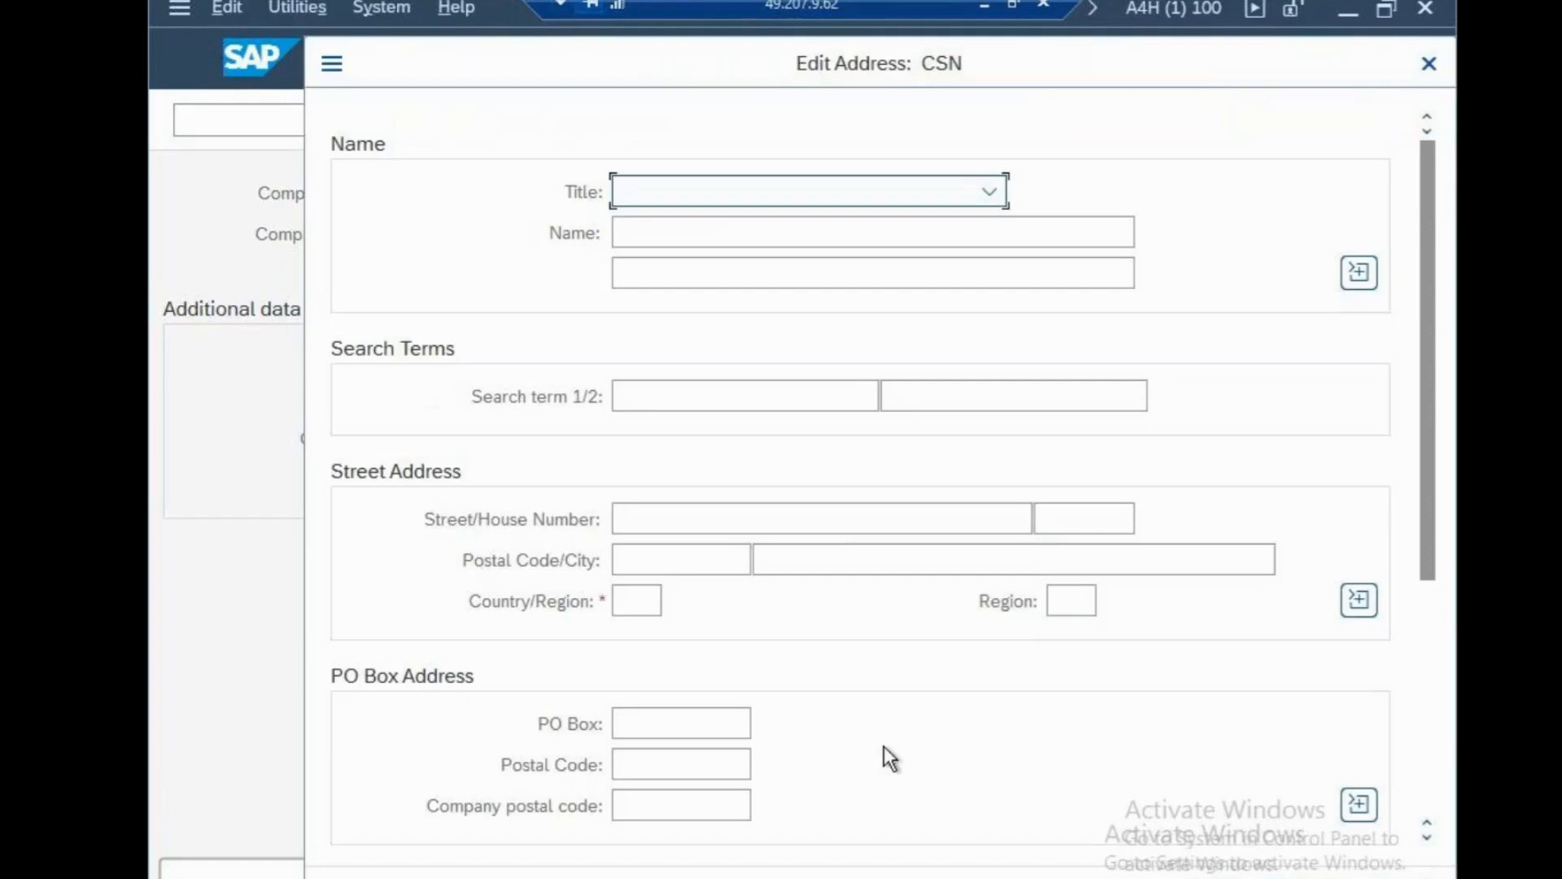
{"action": "left_click", "coordinate": [768, 207]}
{"action": "left_click", "coordinate": [758, 230]}
{"action": "left_click", "coordinate": [753, 233]}
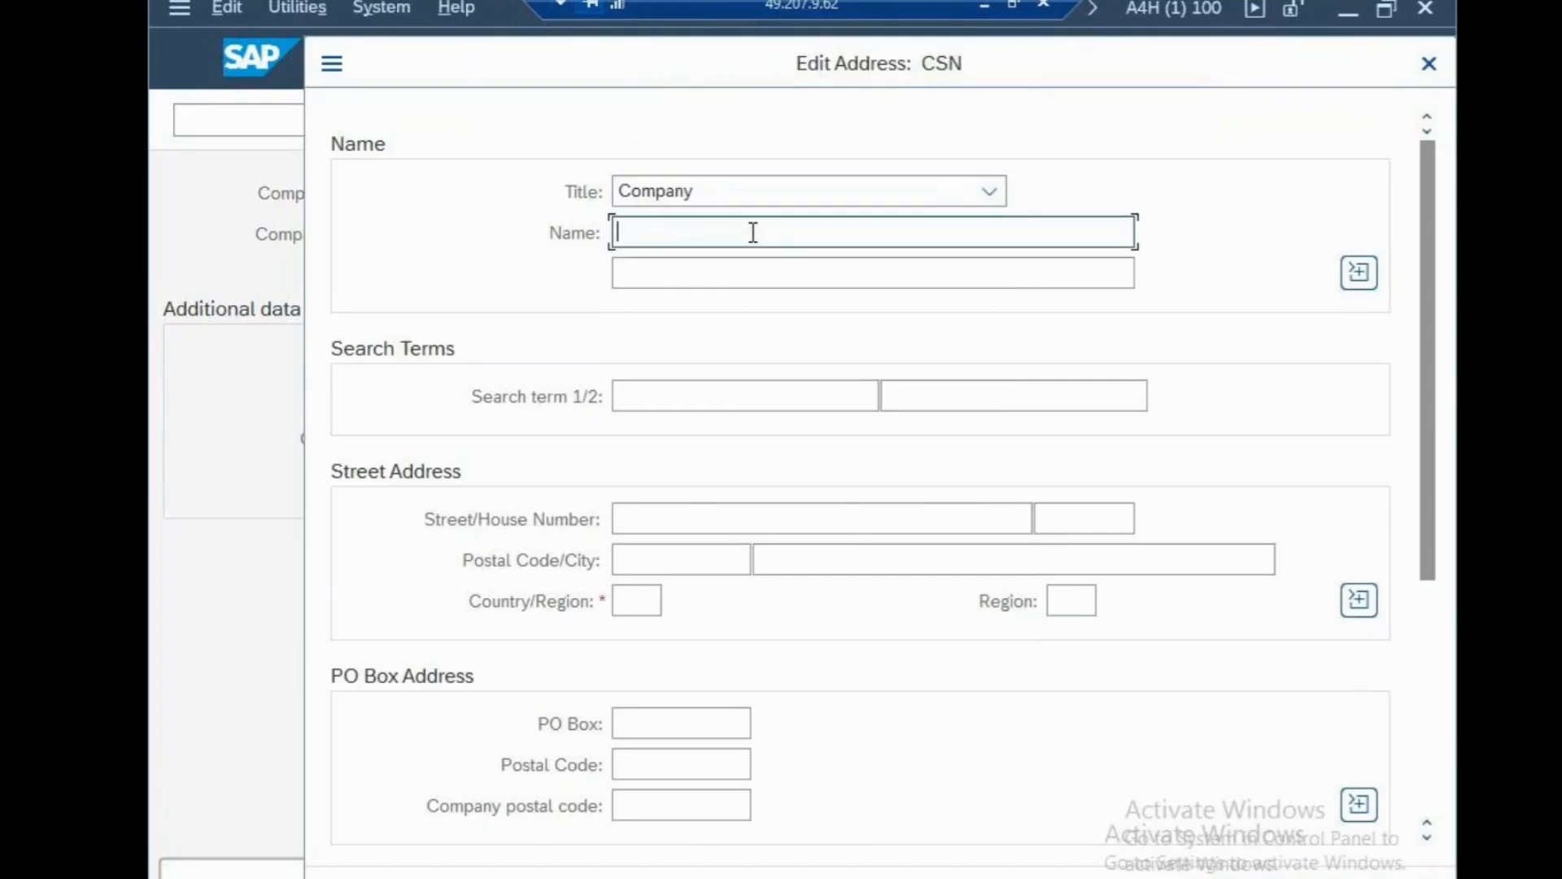
{"action": "type", "text": "cisco usa"}
{"action": "key", "text": "Tab"}
{"action": "key", "text": "Tab"}
{"action": "left_click", "coordinate": [758, 387]}
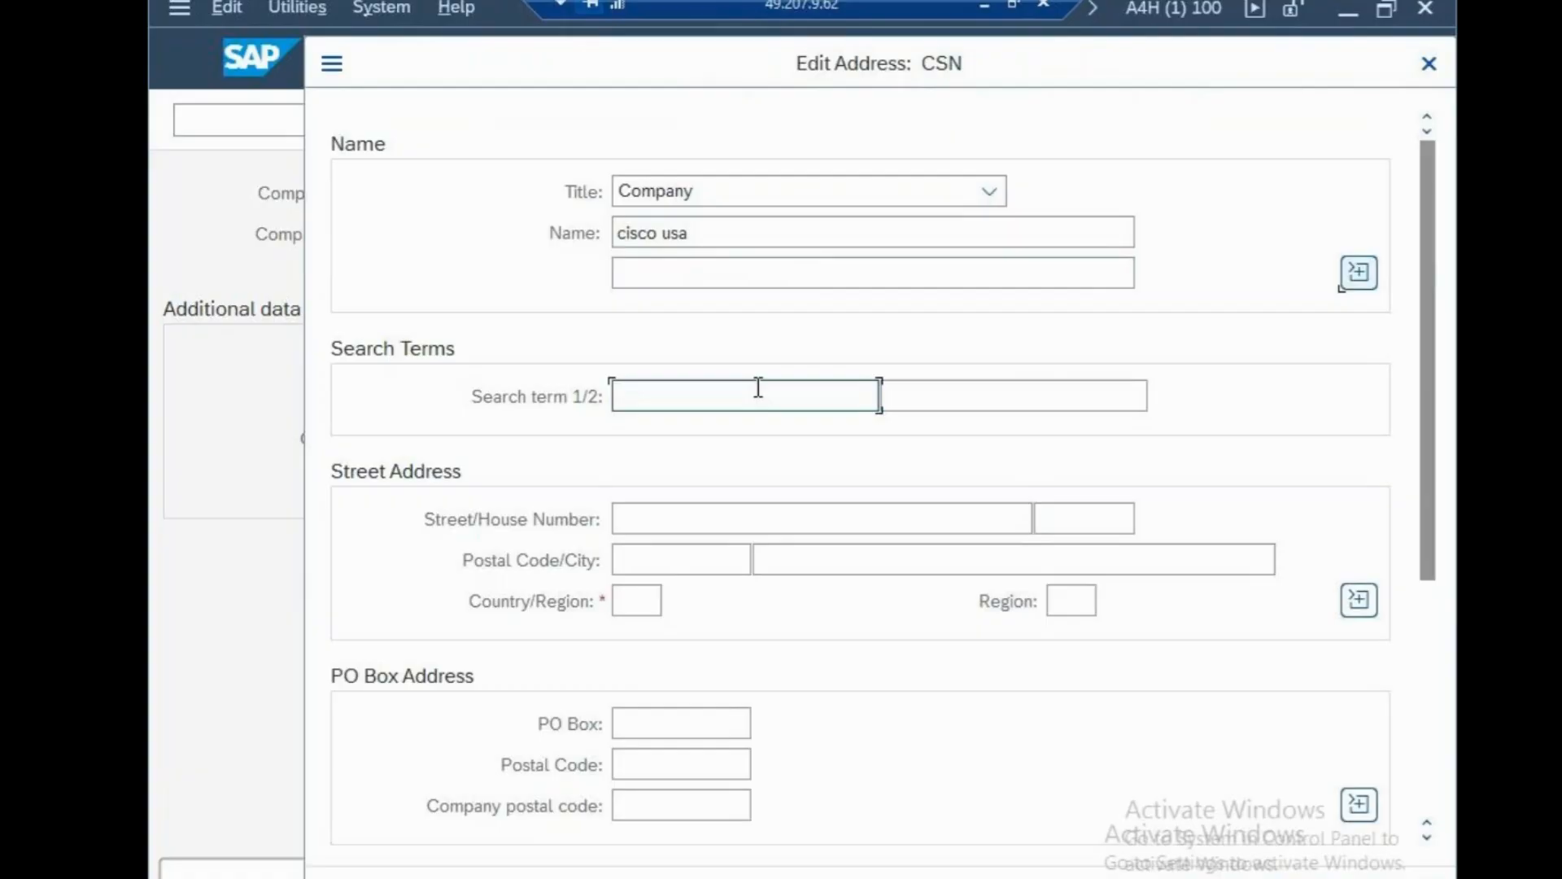
{"action": "type", "text": "CIS"}
{"action": "key", "text": "Tab"}
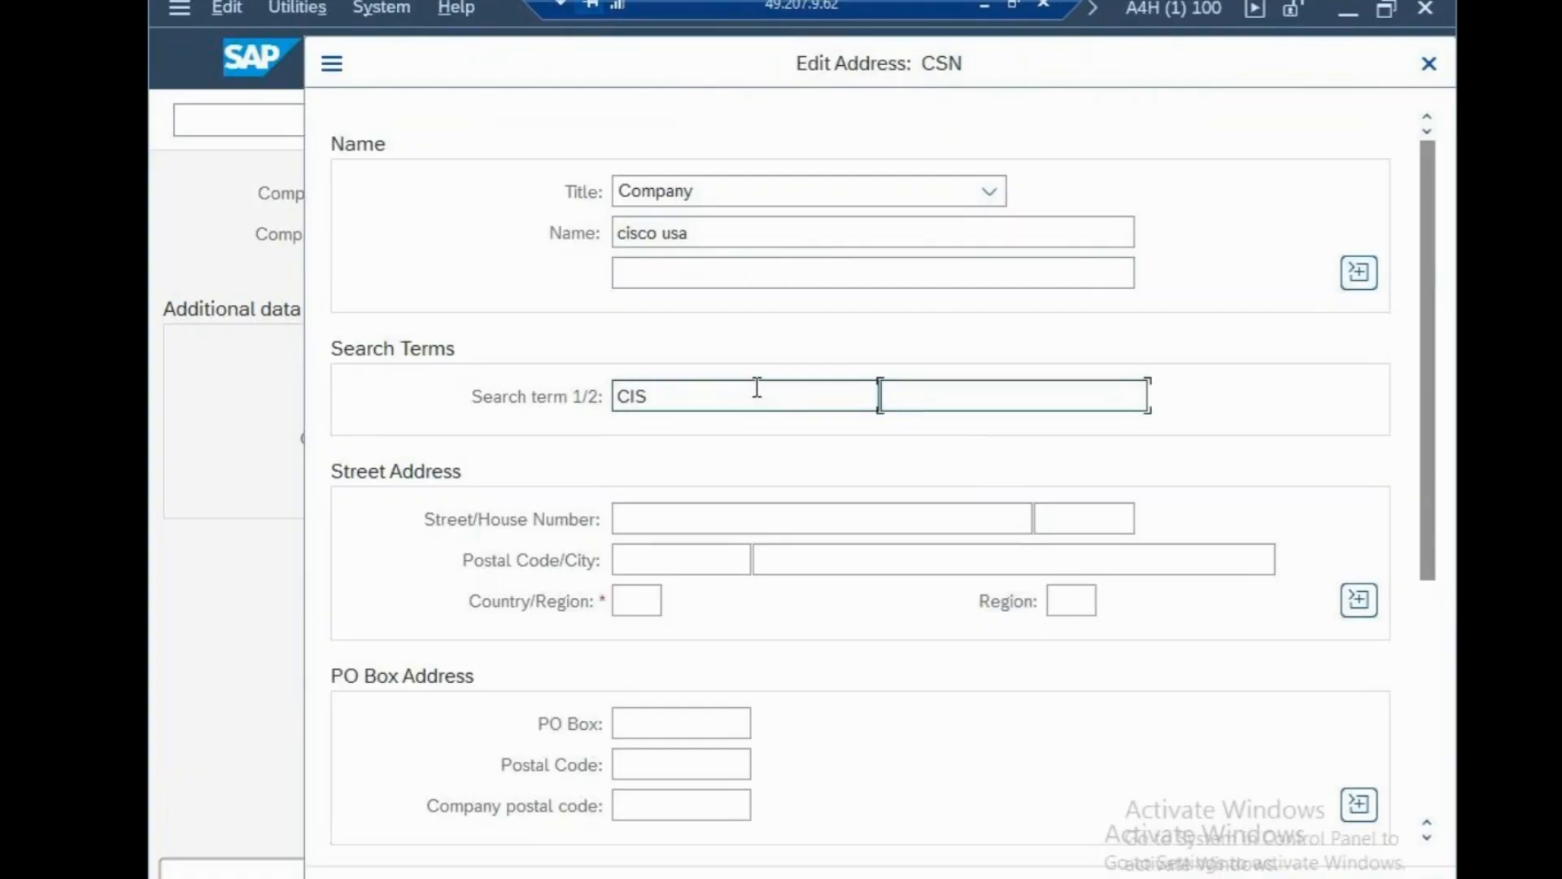
{"action": "type", "text": "O"}
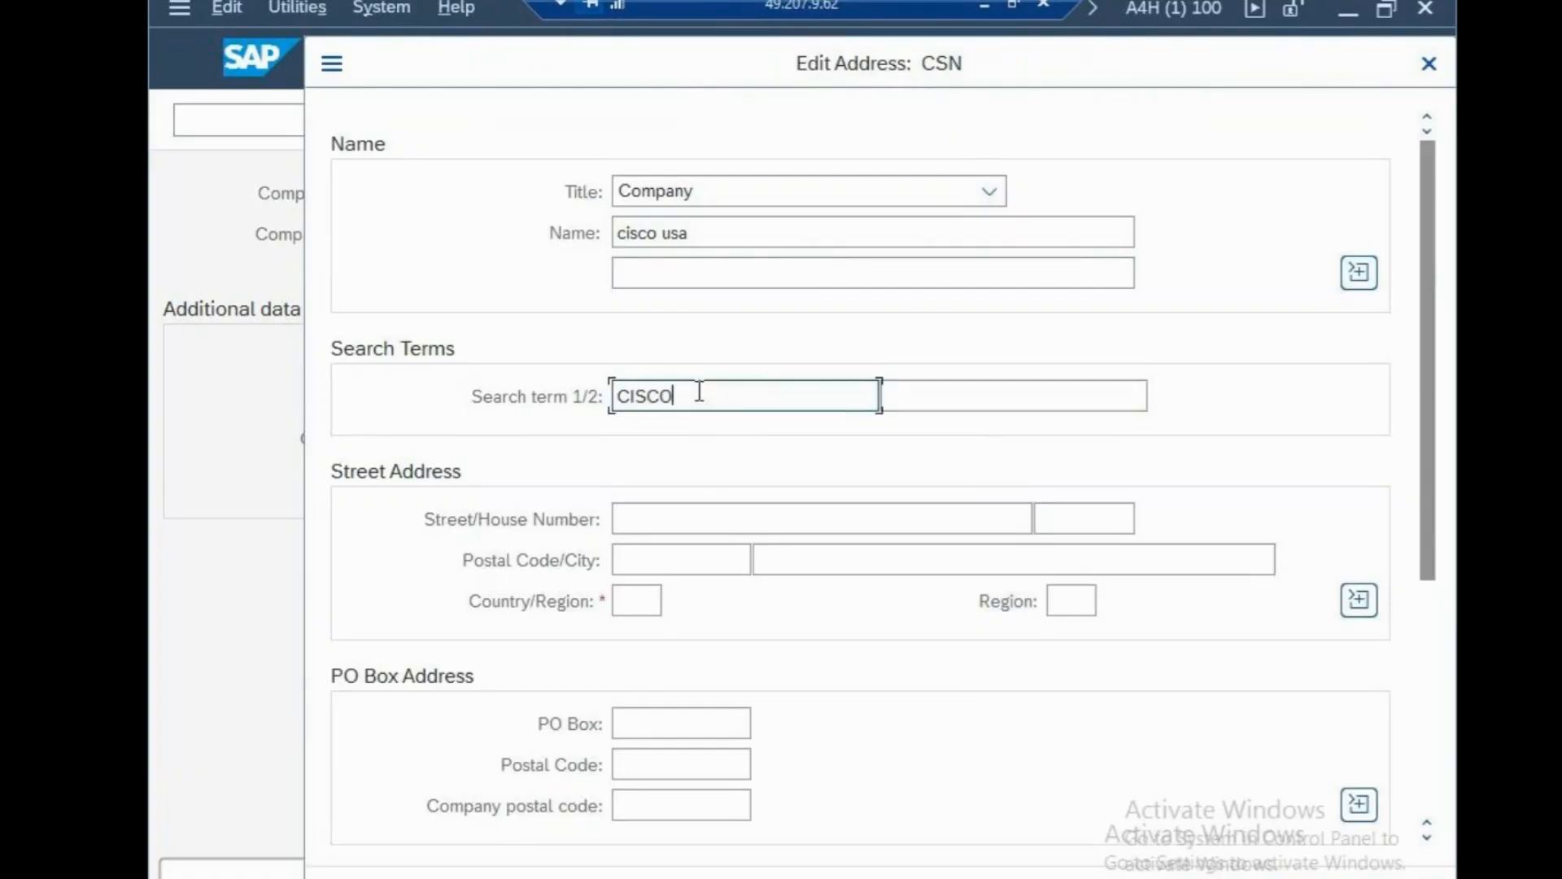
Enter street 100 NORTH AVENUE, house number 100, postal code 95142, city NEW YORK.
{"action": "left_click", "coordinate": [644, 516]}
{"action": "type", "text": "1"}
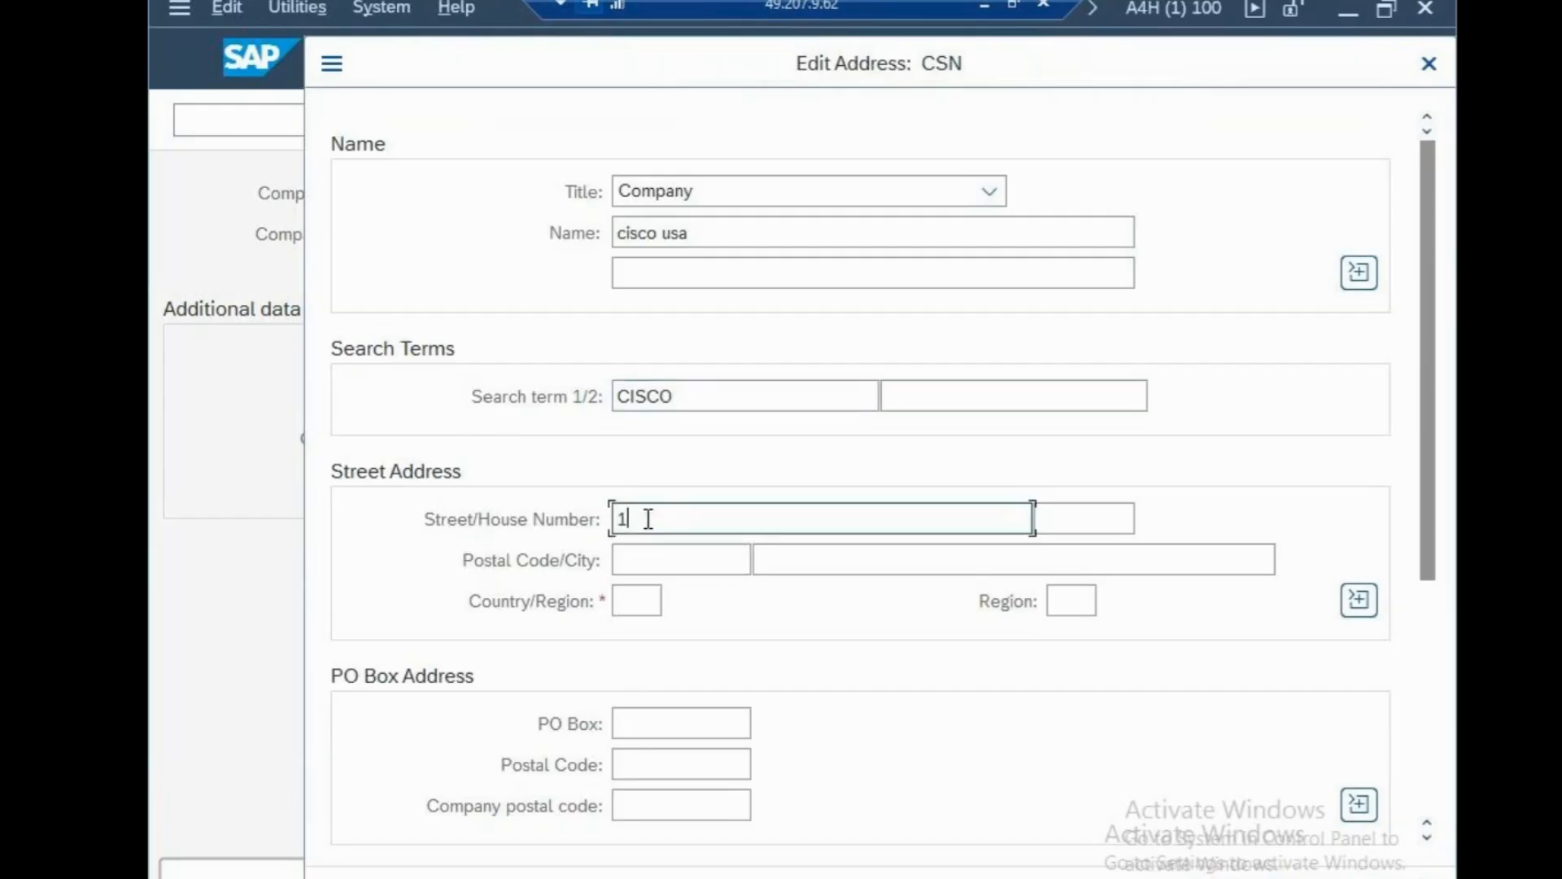
{"action": "type", "text": "00 NORTH AVENUE"}
{"action": "key", "text": "Tab"}
{"action": "type", "text": "1"}
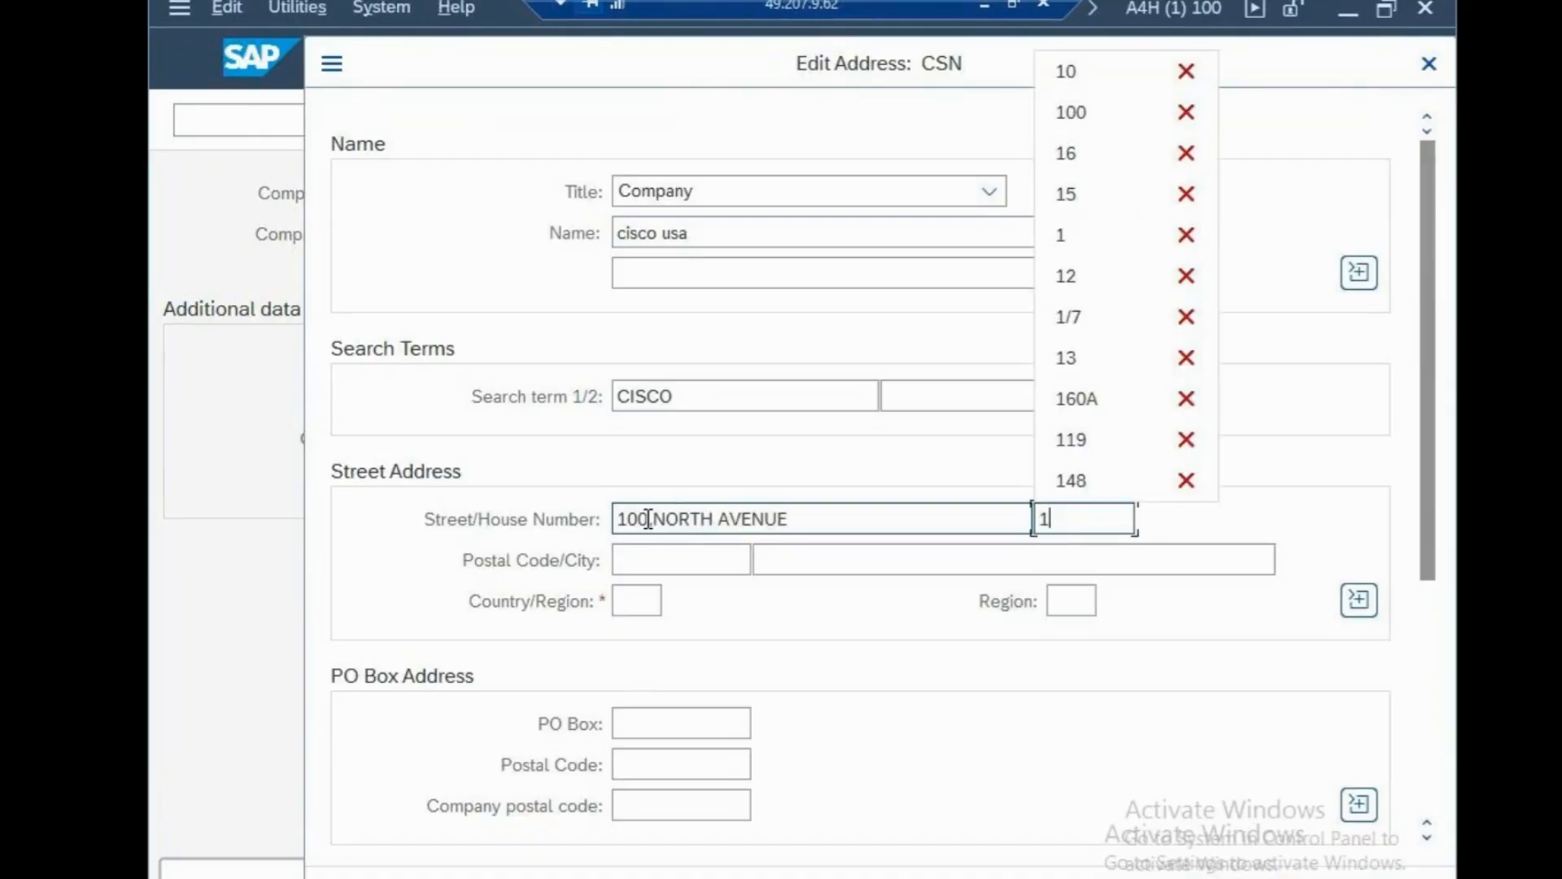
{"action": "type", "text": "00"}
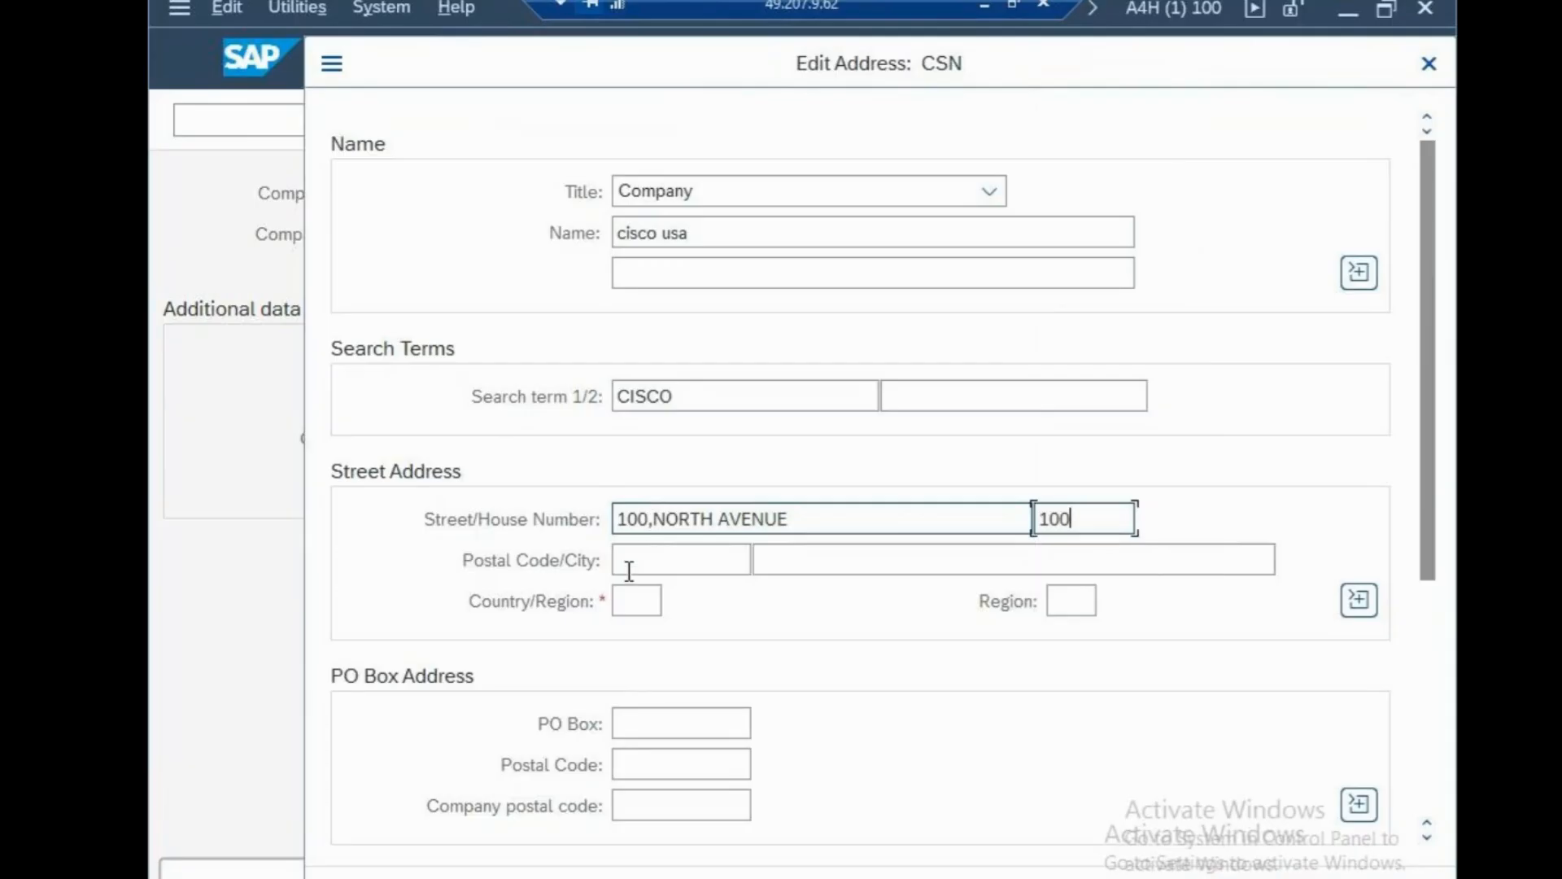
{"action": "left_click", "coordinate": [627, 561]}
{"action": "type", "text": "9"}
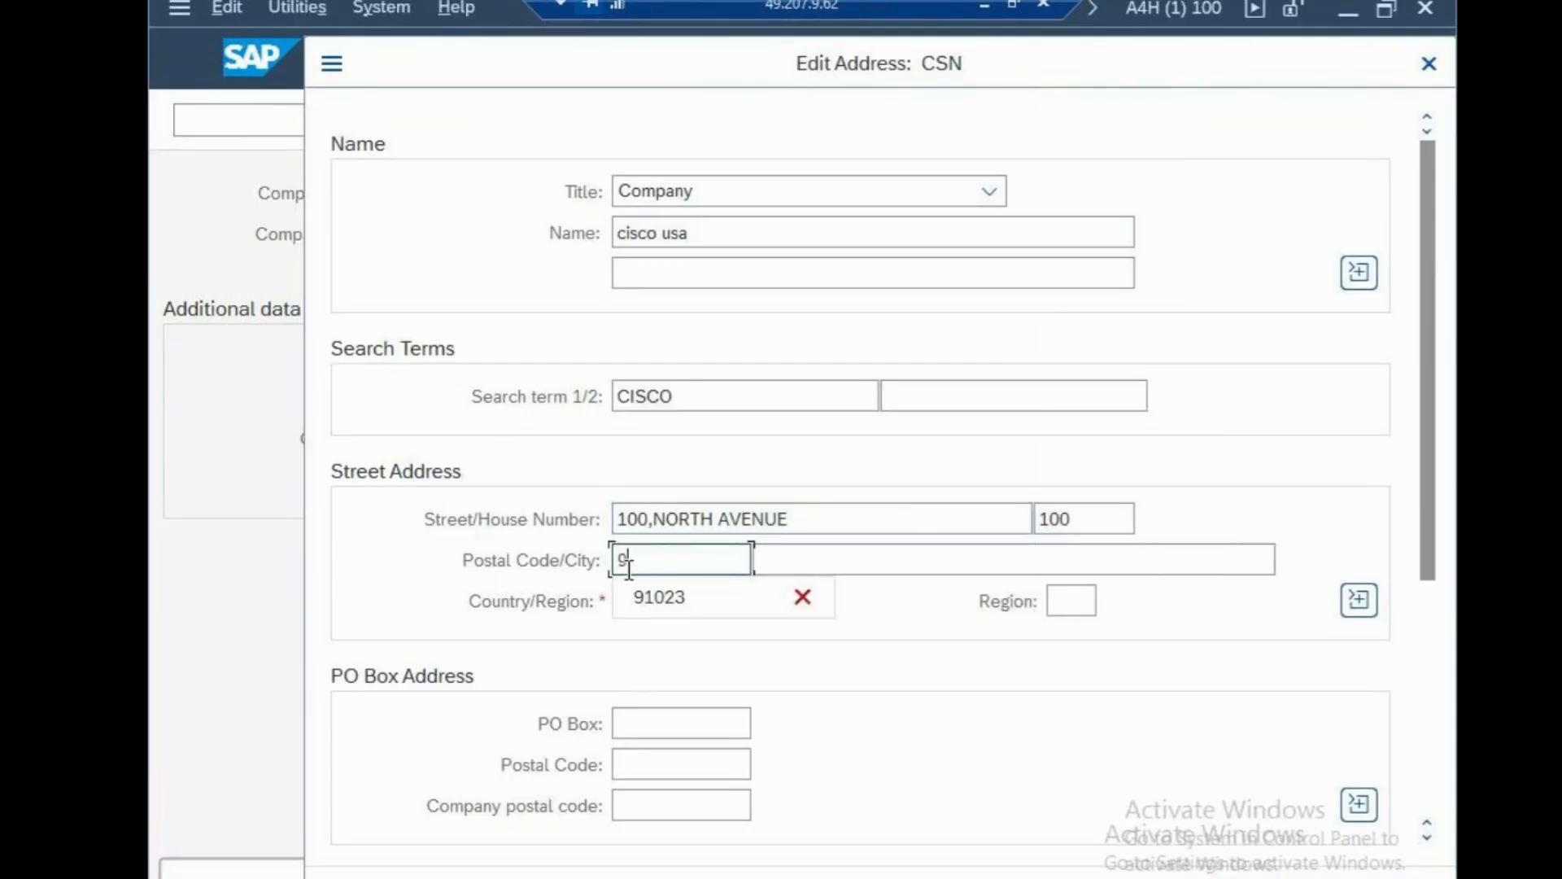
{"action": "type", "text": "5142"}
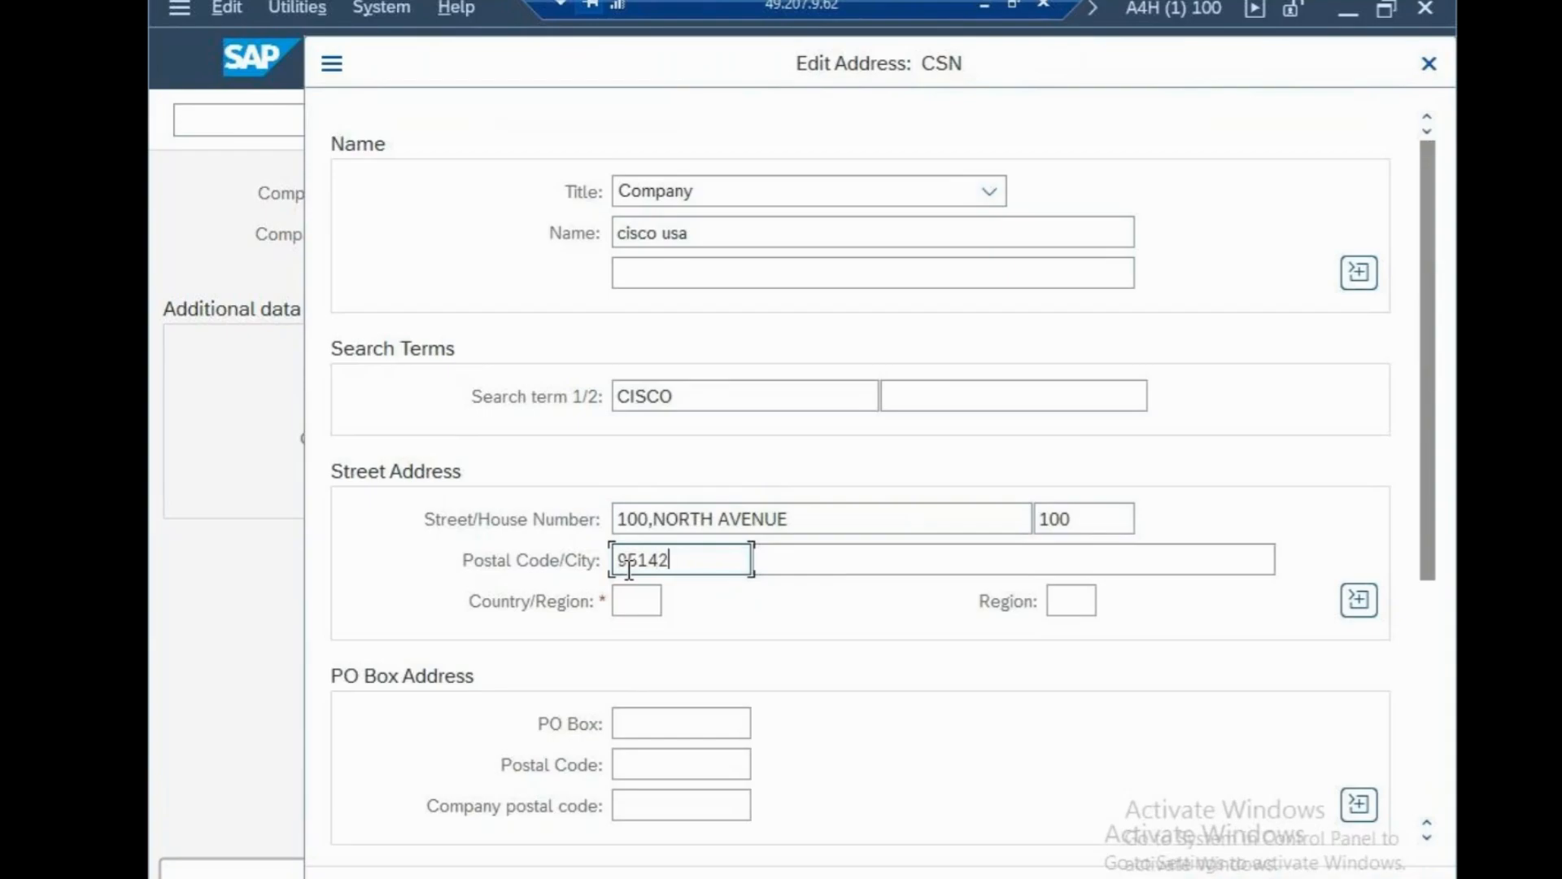
{"action": "key", "text": "Tab"}
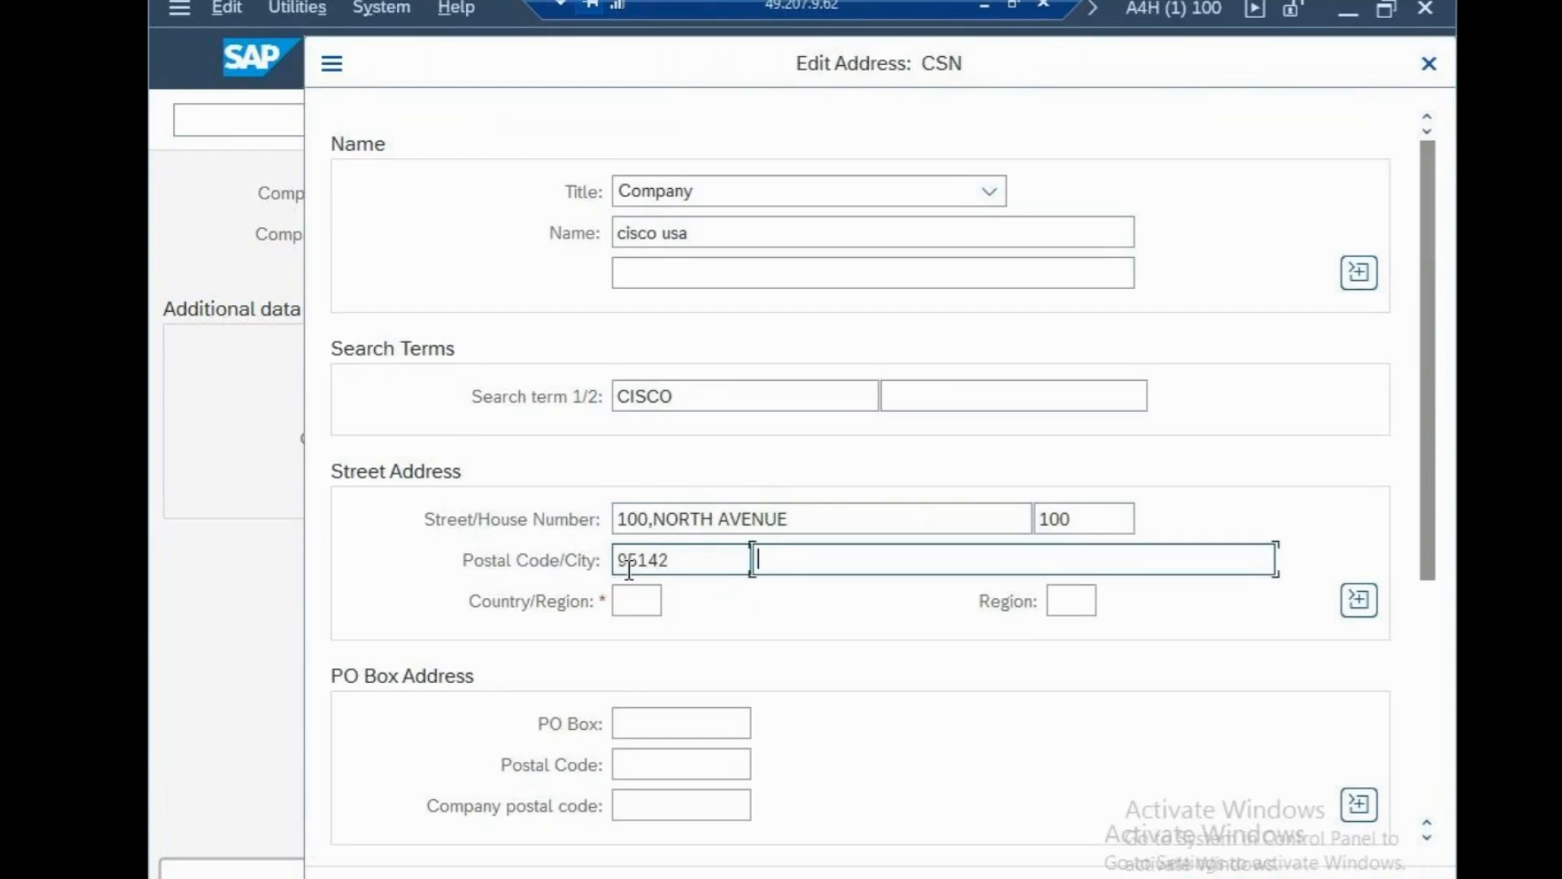
{"action": "type", "text": "NEW YORK"}
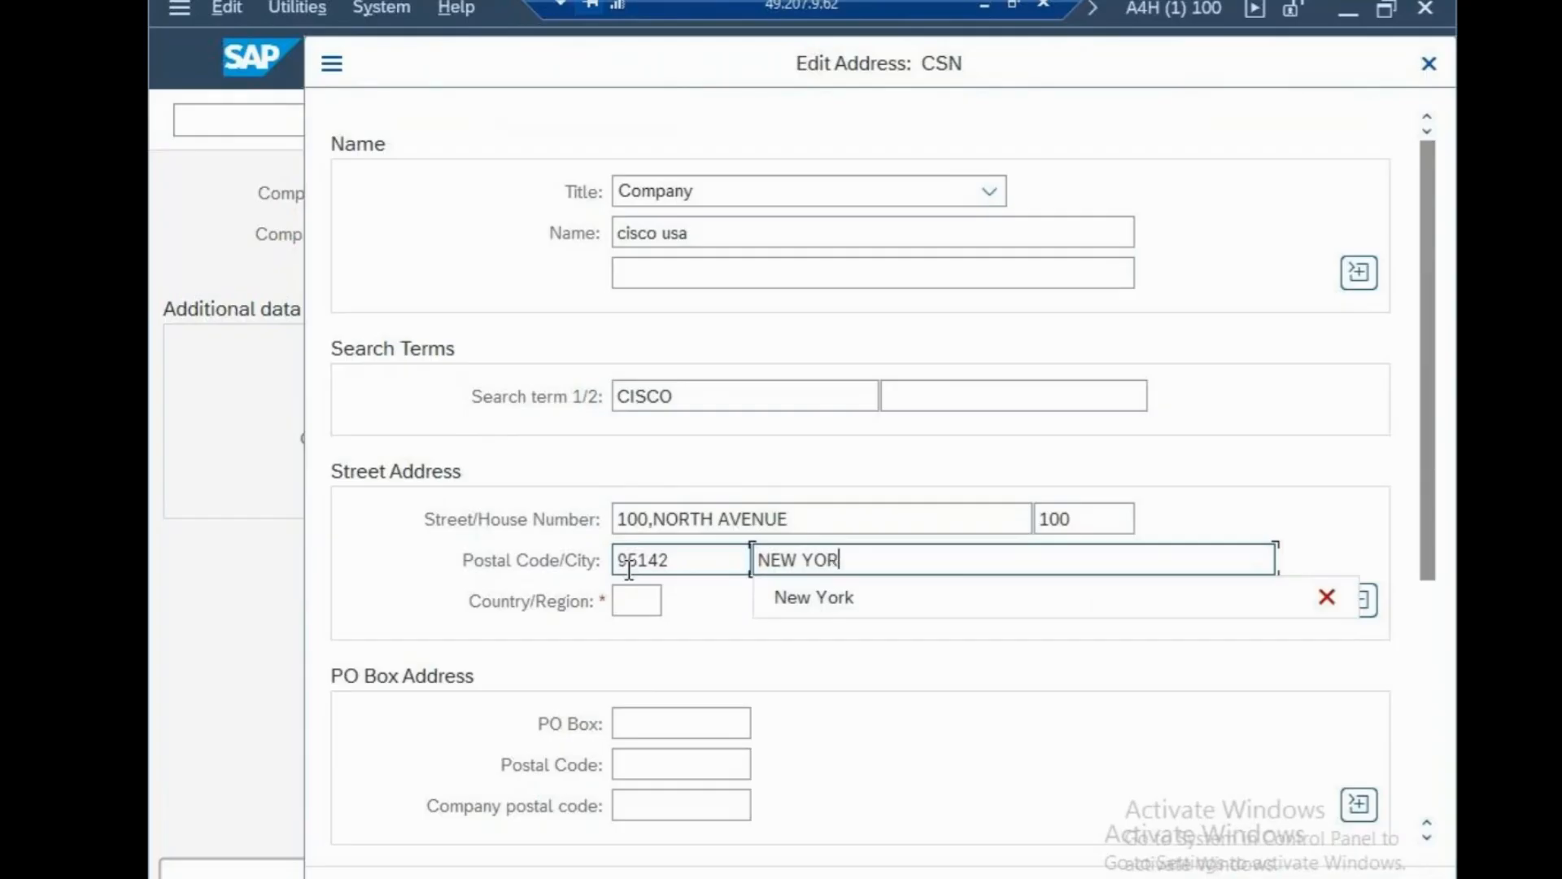
Set region NY (US), PO box 100 and PO box postal code 95142.
{"action": "left_click", "coordinate": [637, 598]}
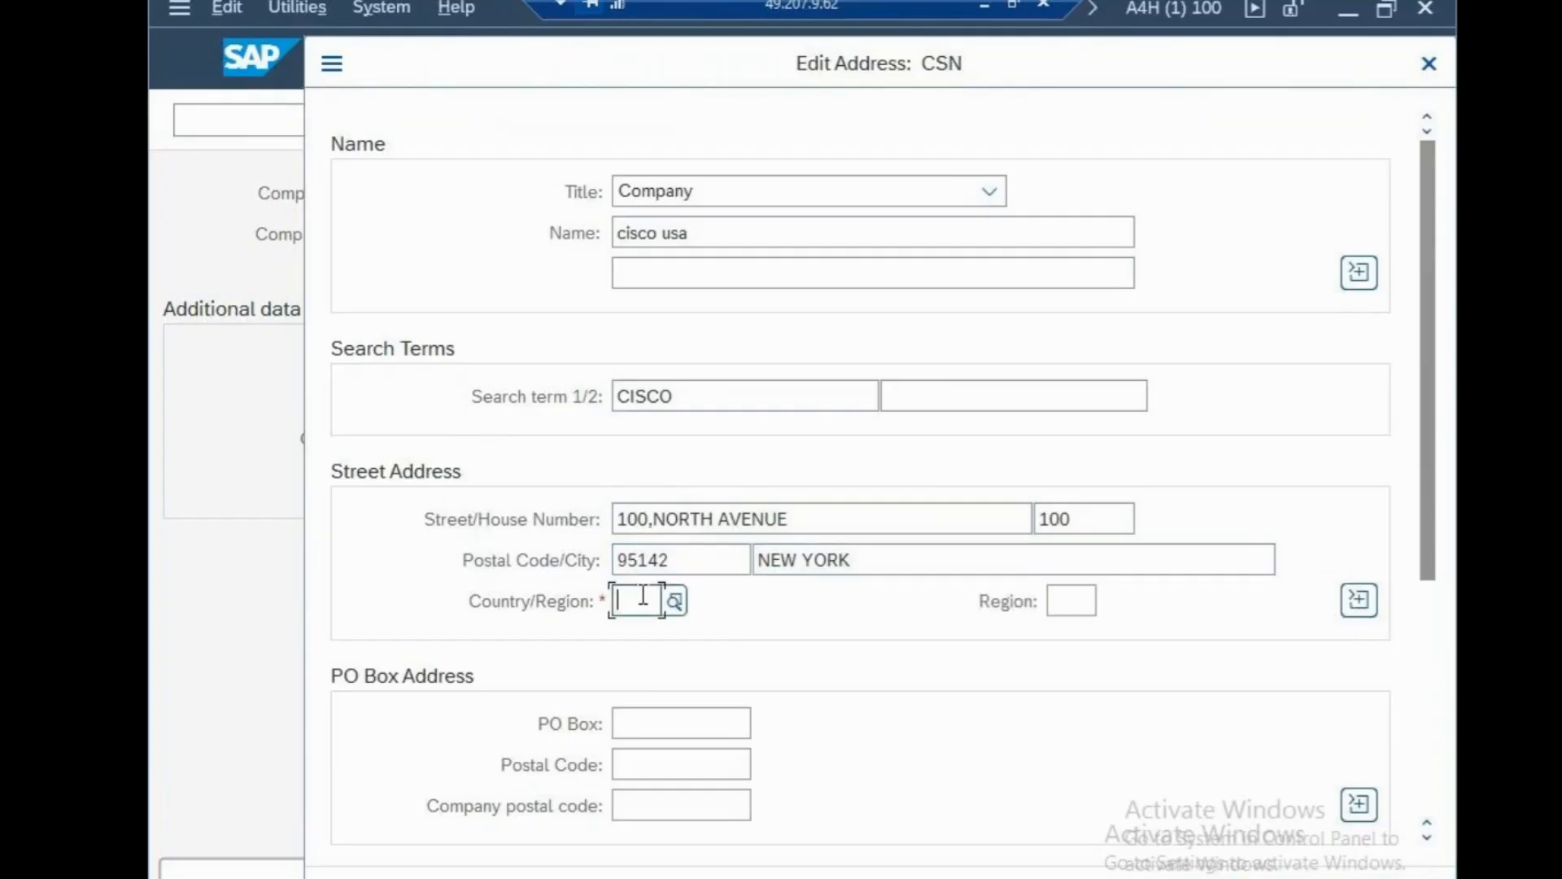
{"action": "type", "text": "us"}
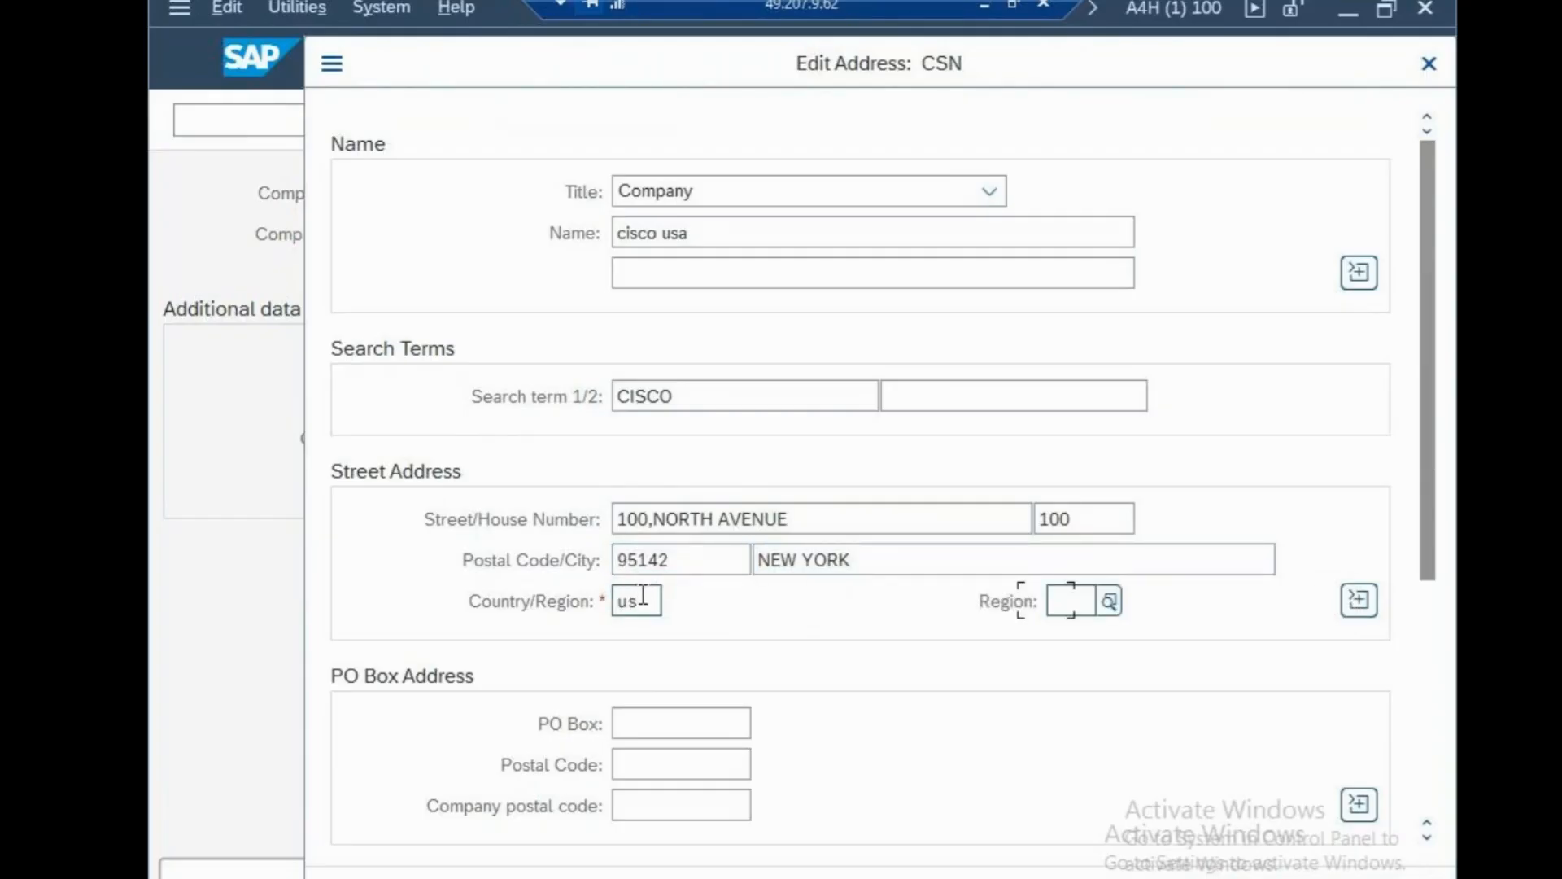
{"action": "type", "text": "n"}
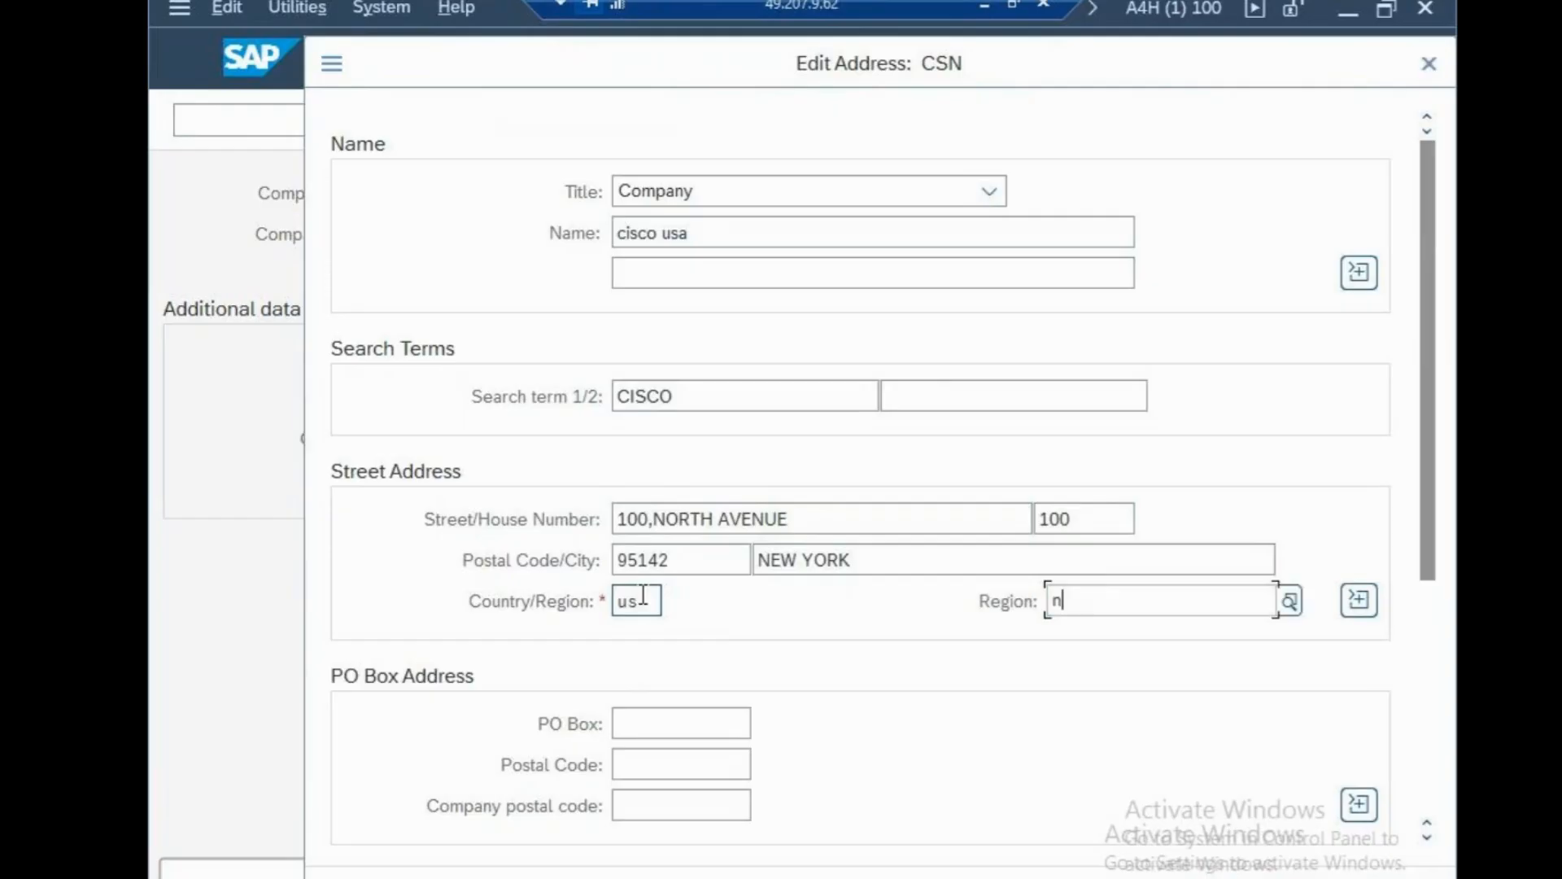
{"action": "type", "text": "y"}
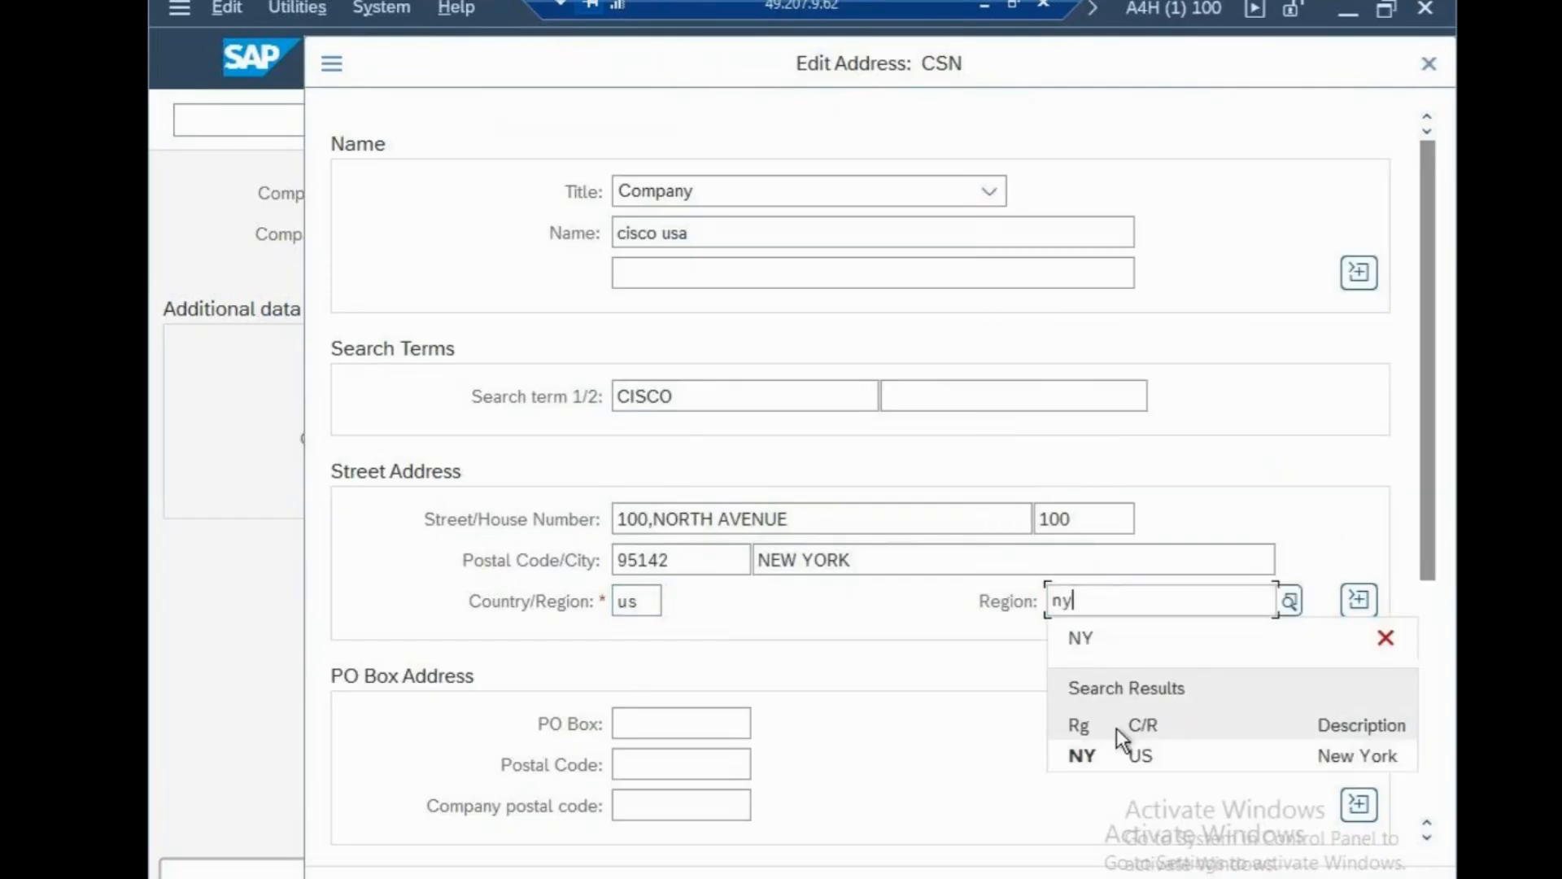
{"action": "left_click", "coordinate": [1112, 754]}
{"action": "left_click", "coordinate": [708, 724]}
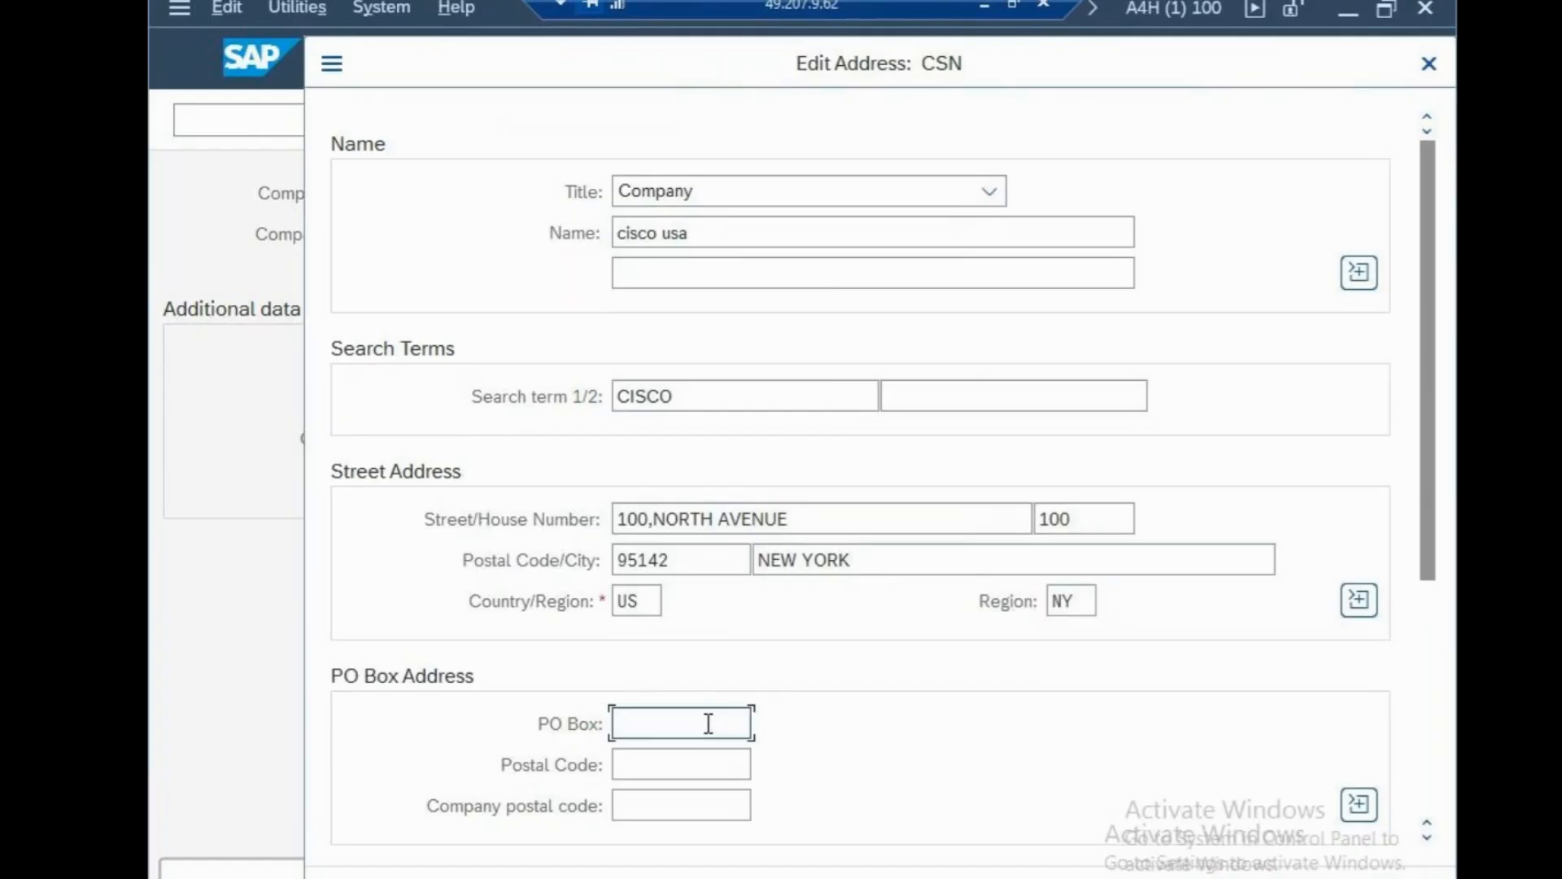
{"action": "type", "text": "100"}
{"action": "key", "text": "Tab"}
{"action": "type", "text": "9"}
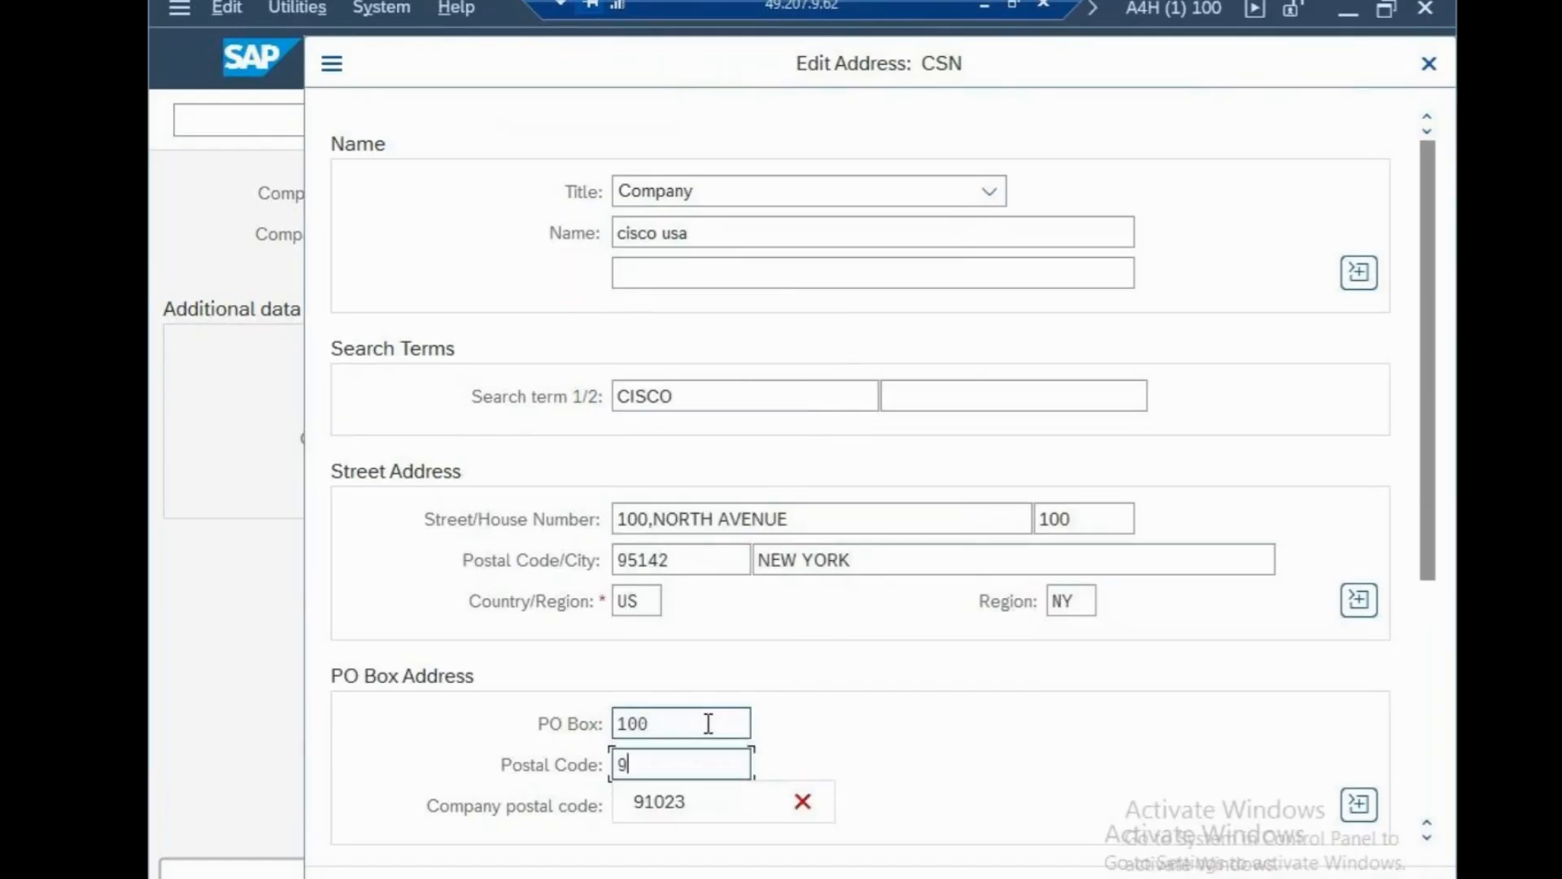
{"action": "type", "text": "5142"}
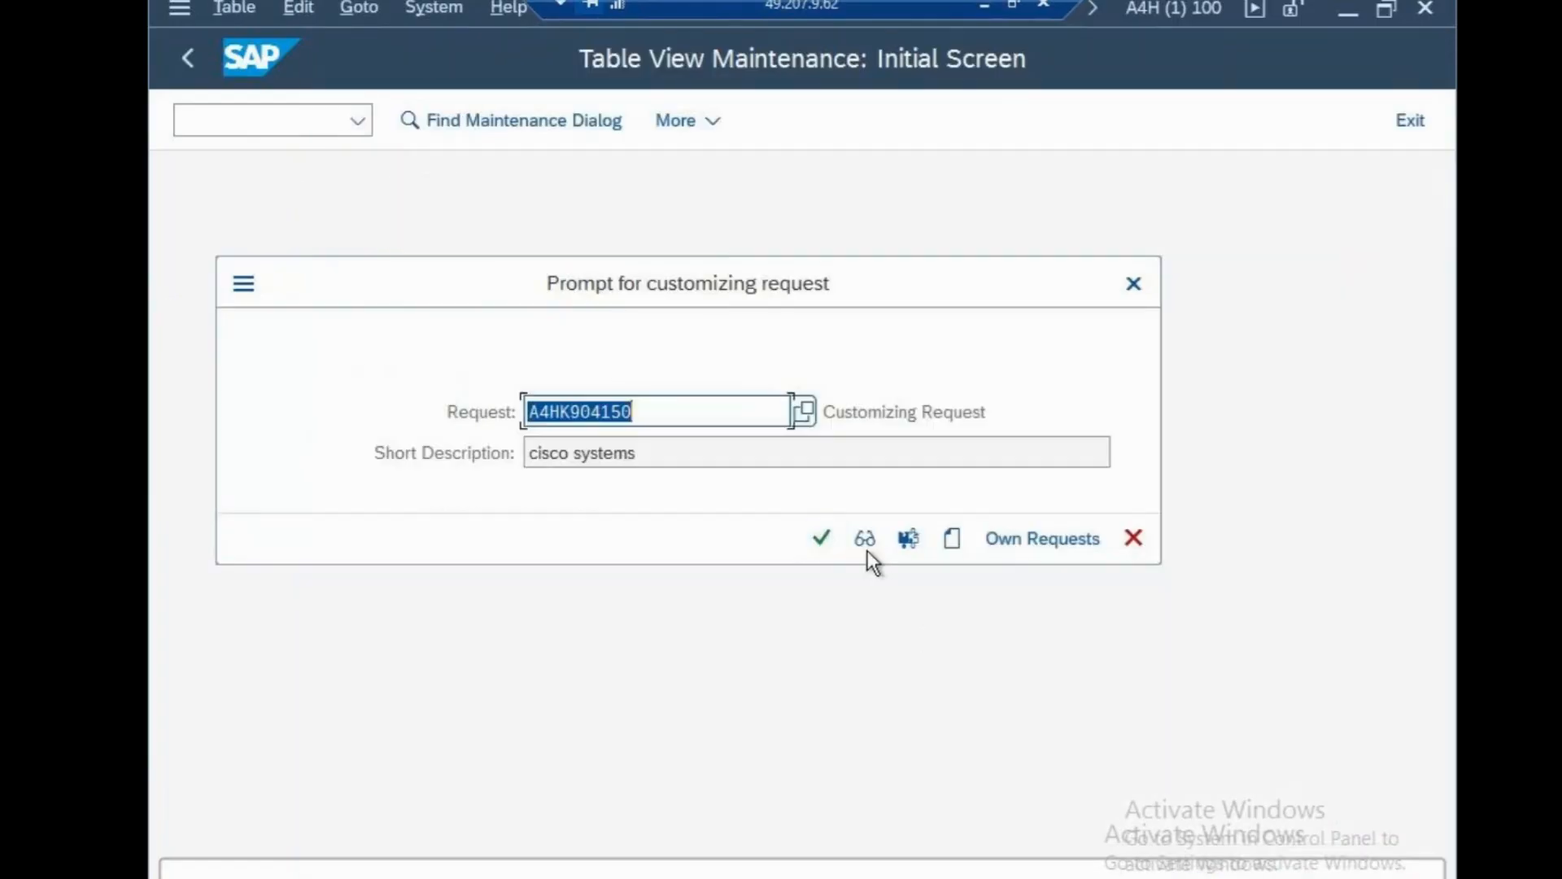
Confirm customizing request A4HK904150 to save company code CSN.
{"action": "left_click", "coordinate": [822, 539]}
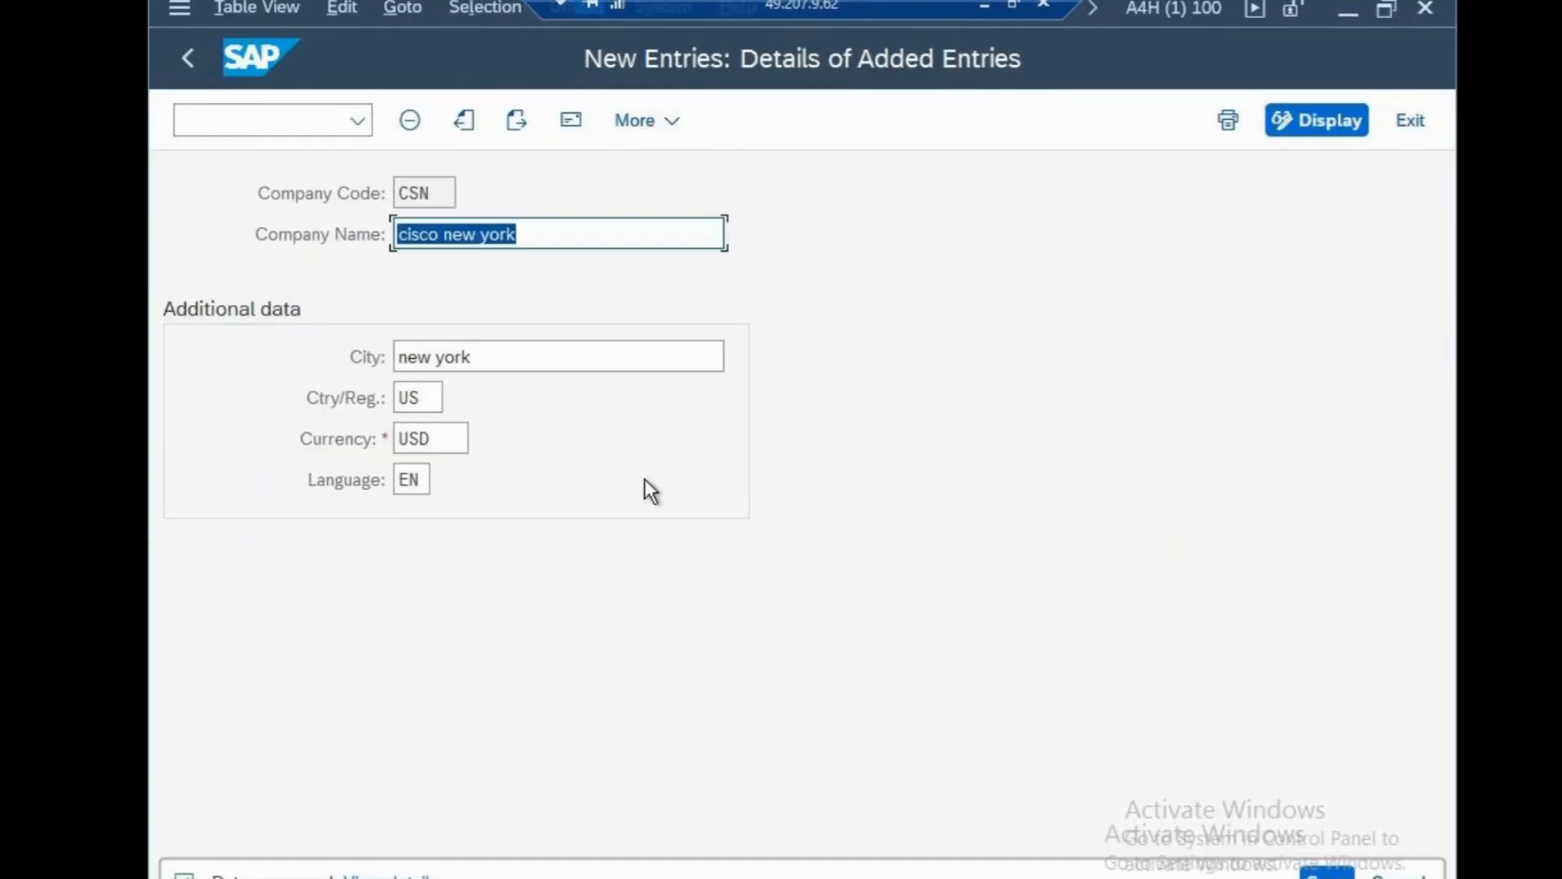
{"action": "left_click", "coordinate": [229, 116]}
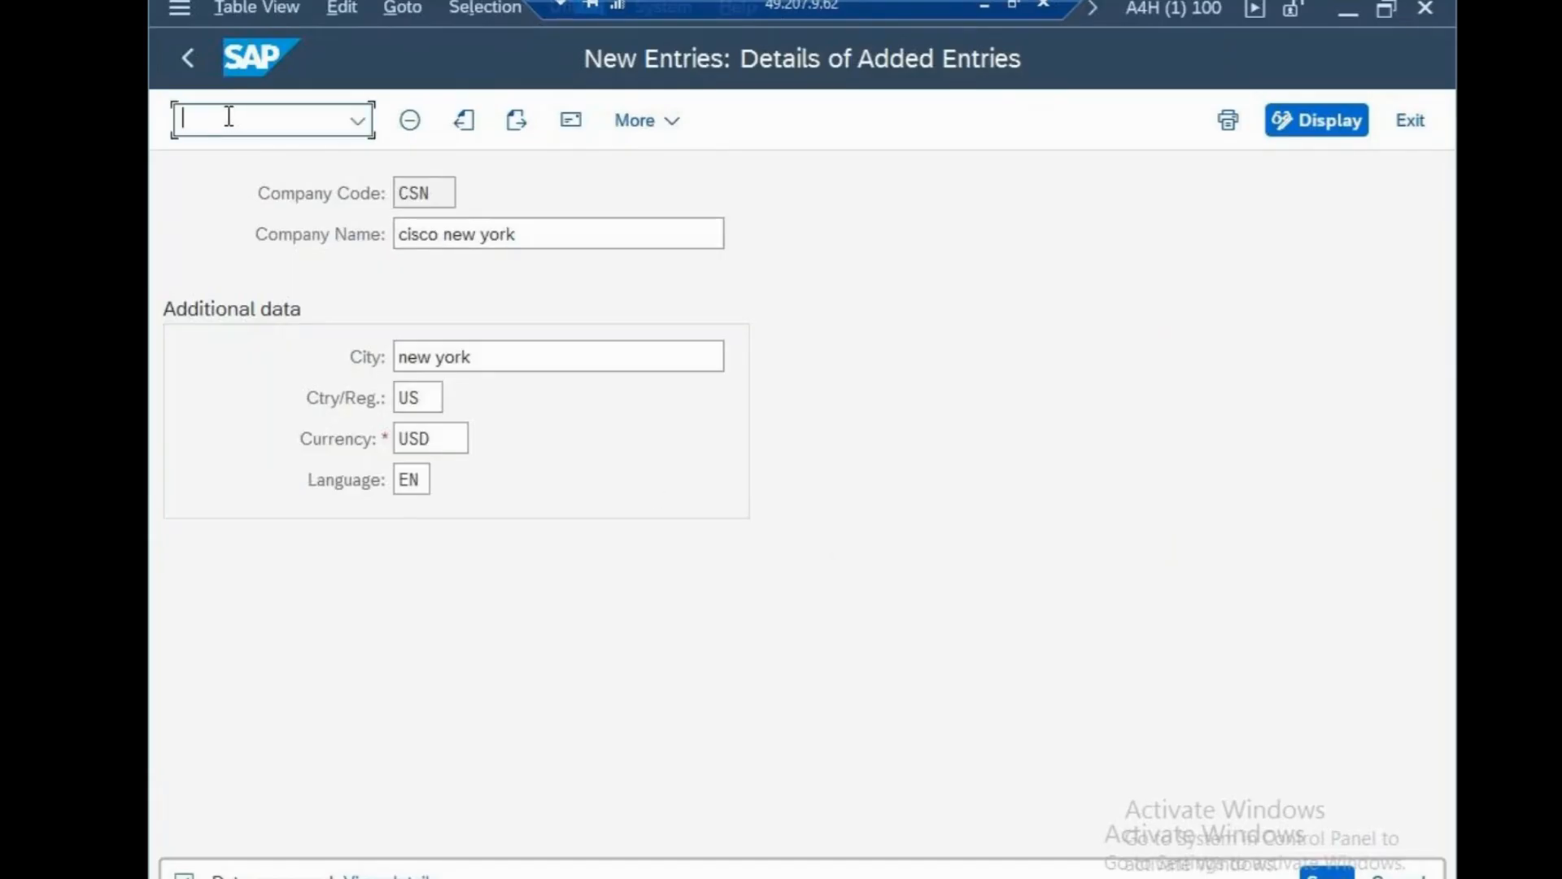
In OX16, position to company code CSN, enter company CS100, and save under the customizing request.
{"action": "type", "text": "/nox16"}
{"action": "key", "text": "Return"}
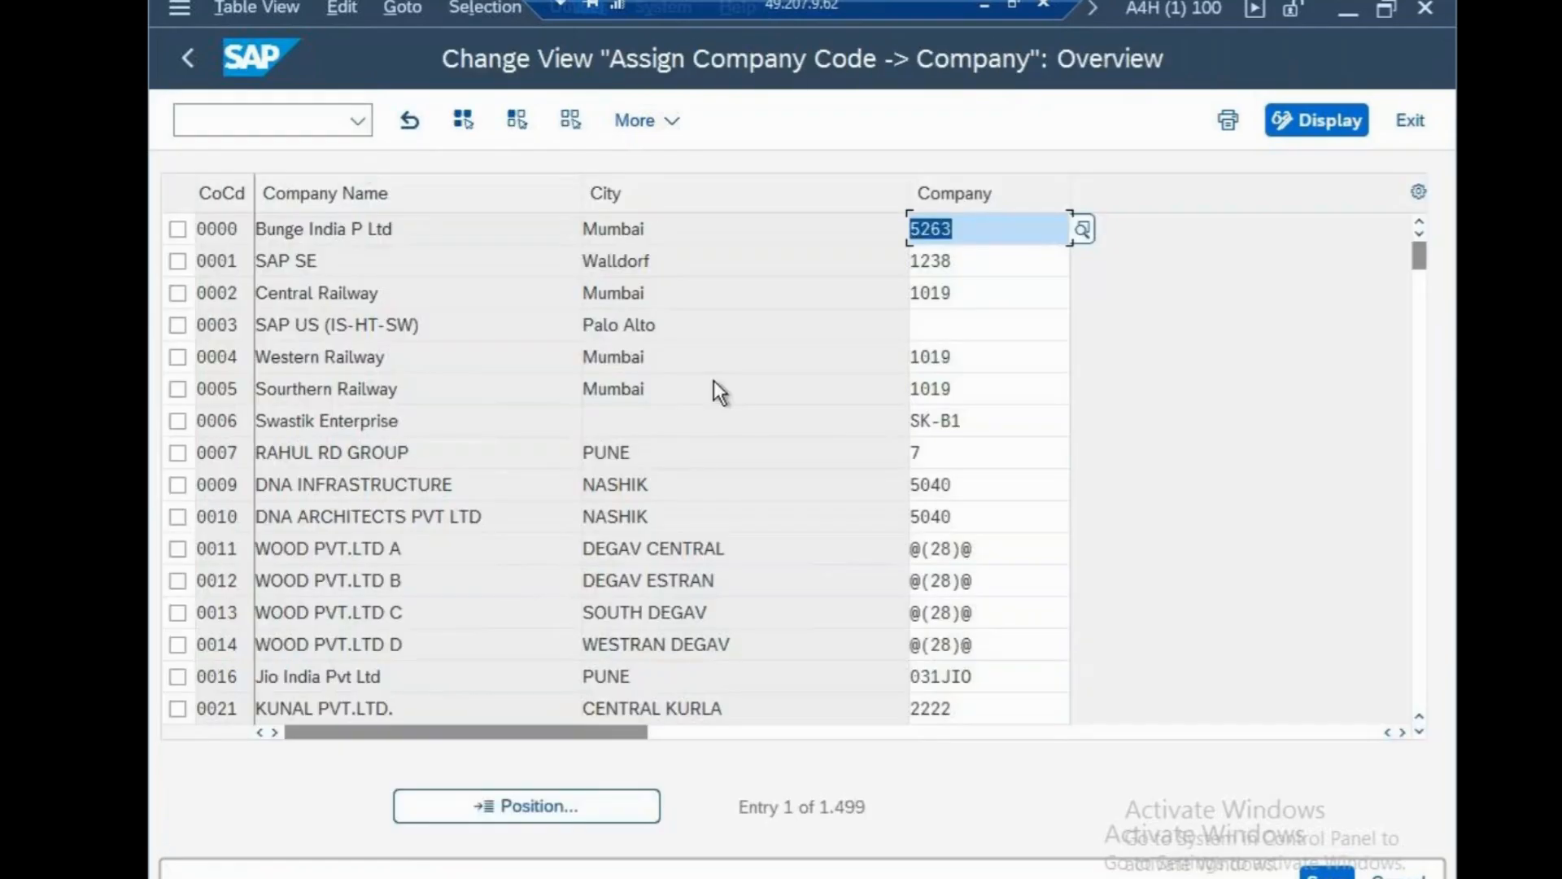
{"action": "left_click", "coordinate": [554, 809]}
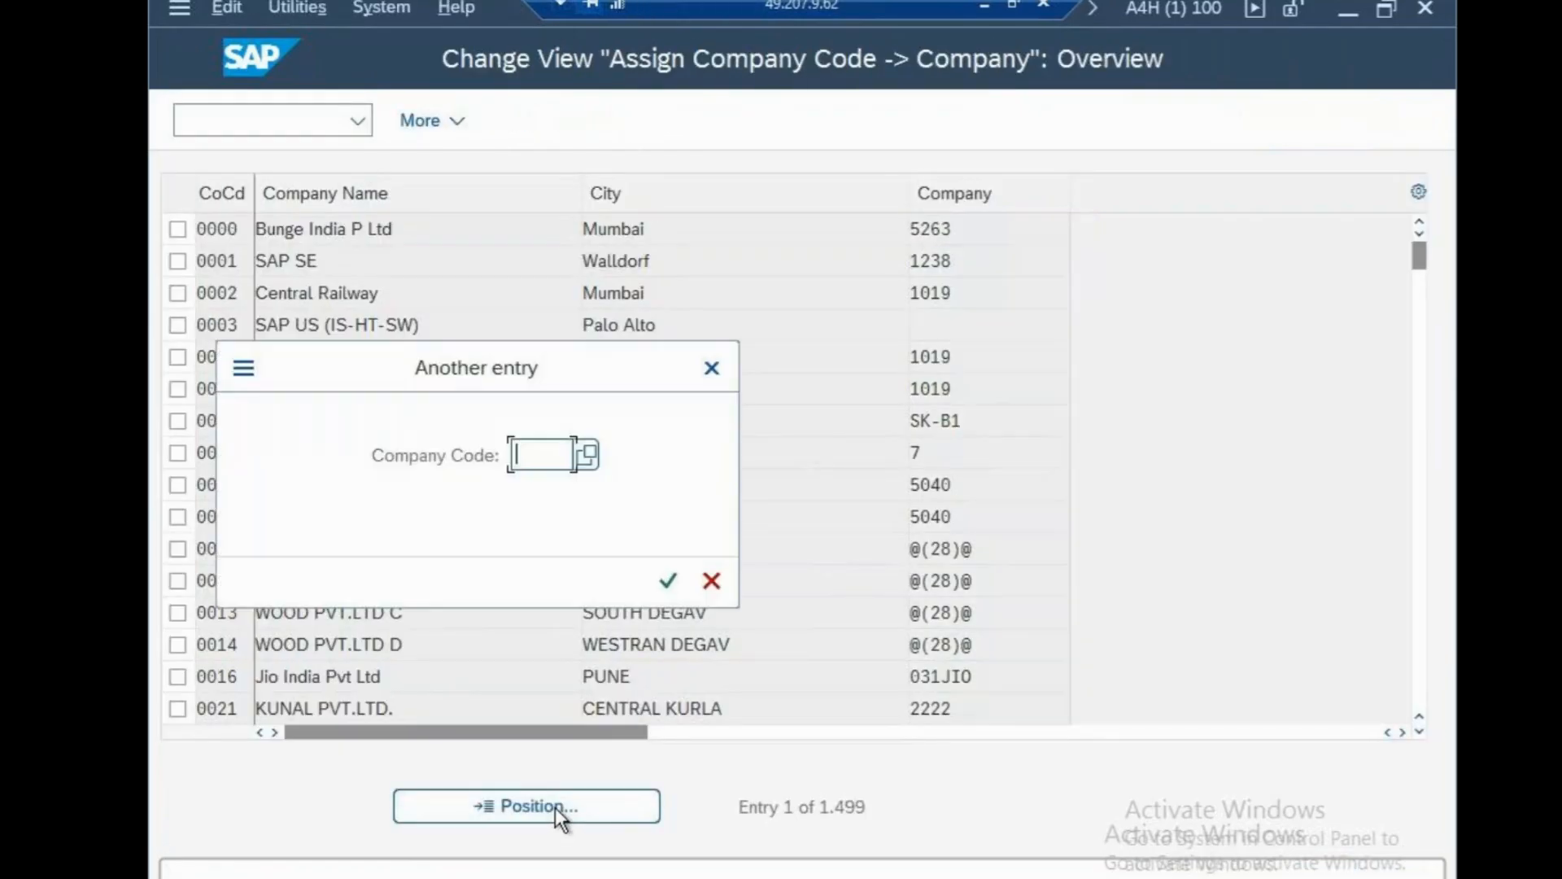
{"action": "type", "text": "csn"}
{"action": "left_click", "coordinate": [667, 586]}
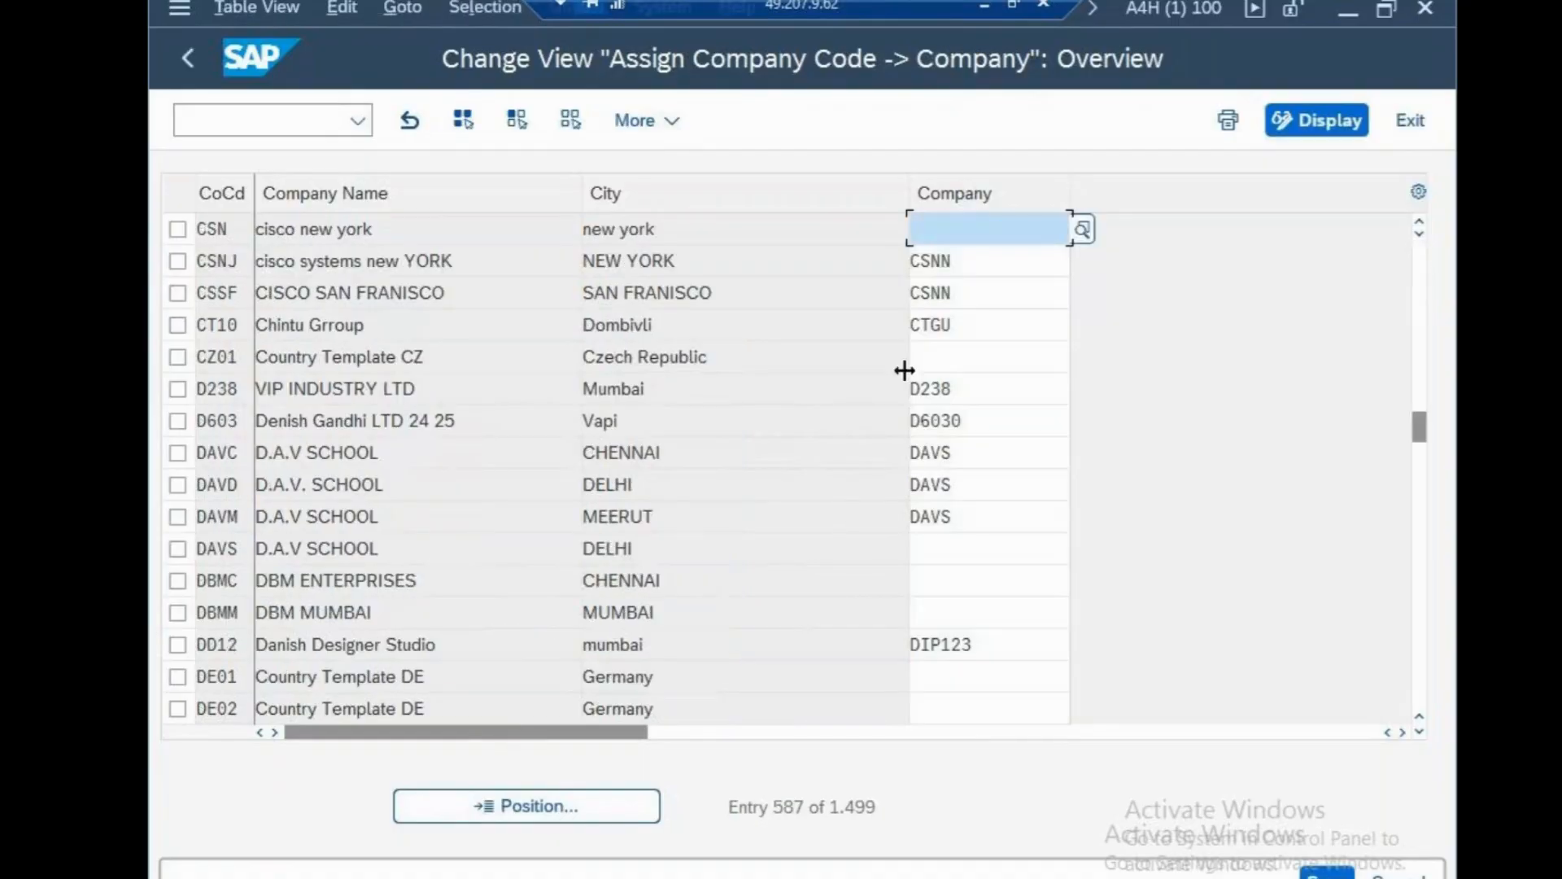
{"action": "type", "text": "cs100"}
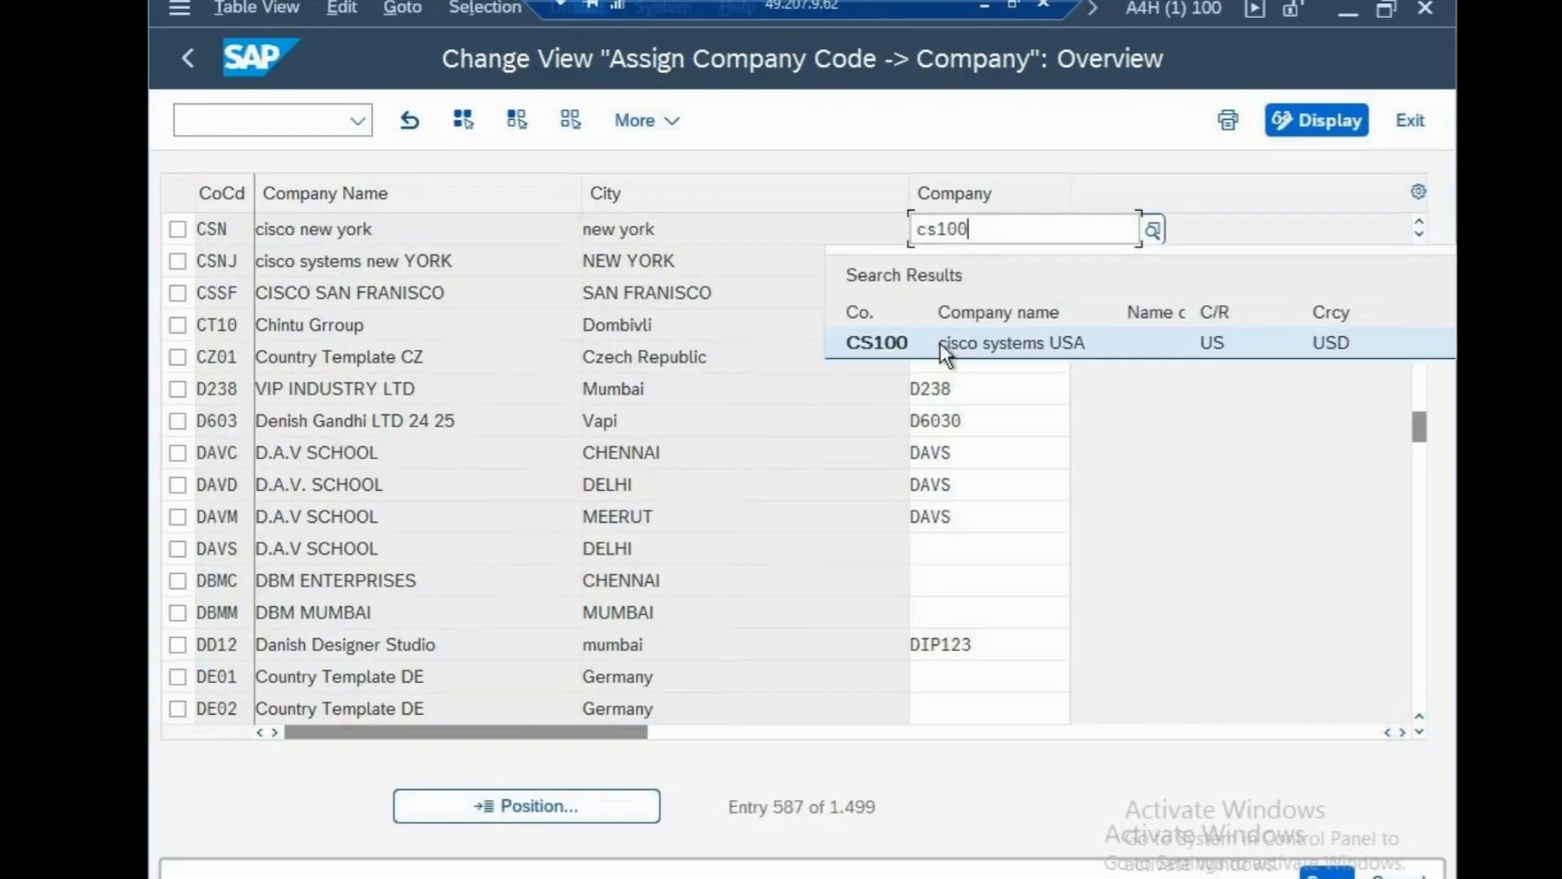
{"action": "left_click", "coordinate": [940, 343]}
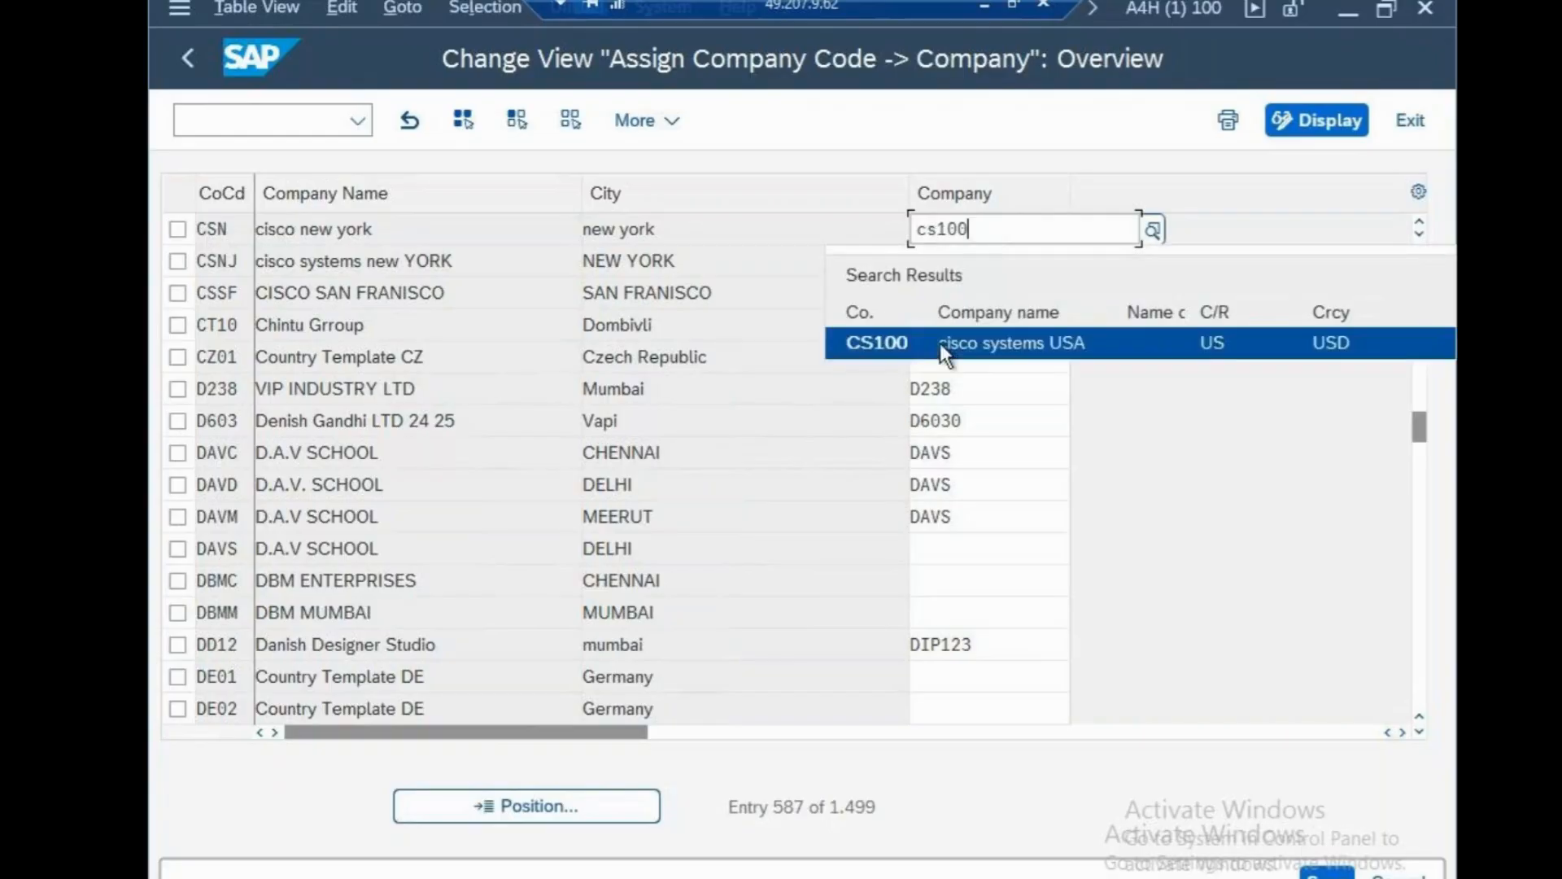
{"action": "key", "text": "ctrl+s"}
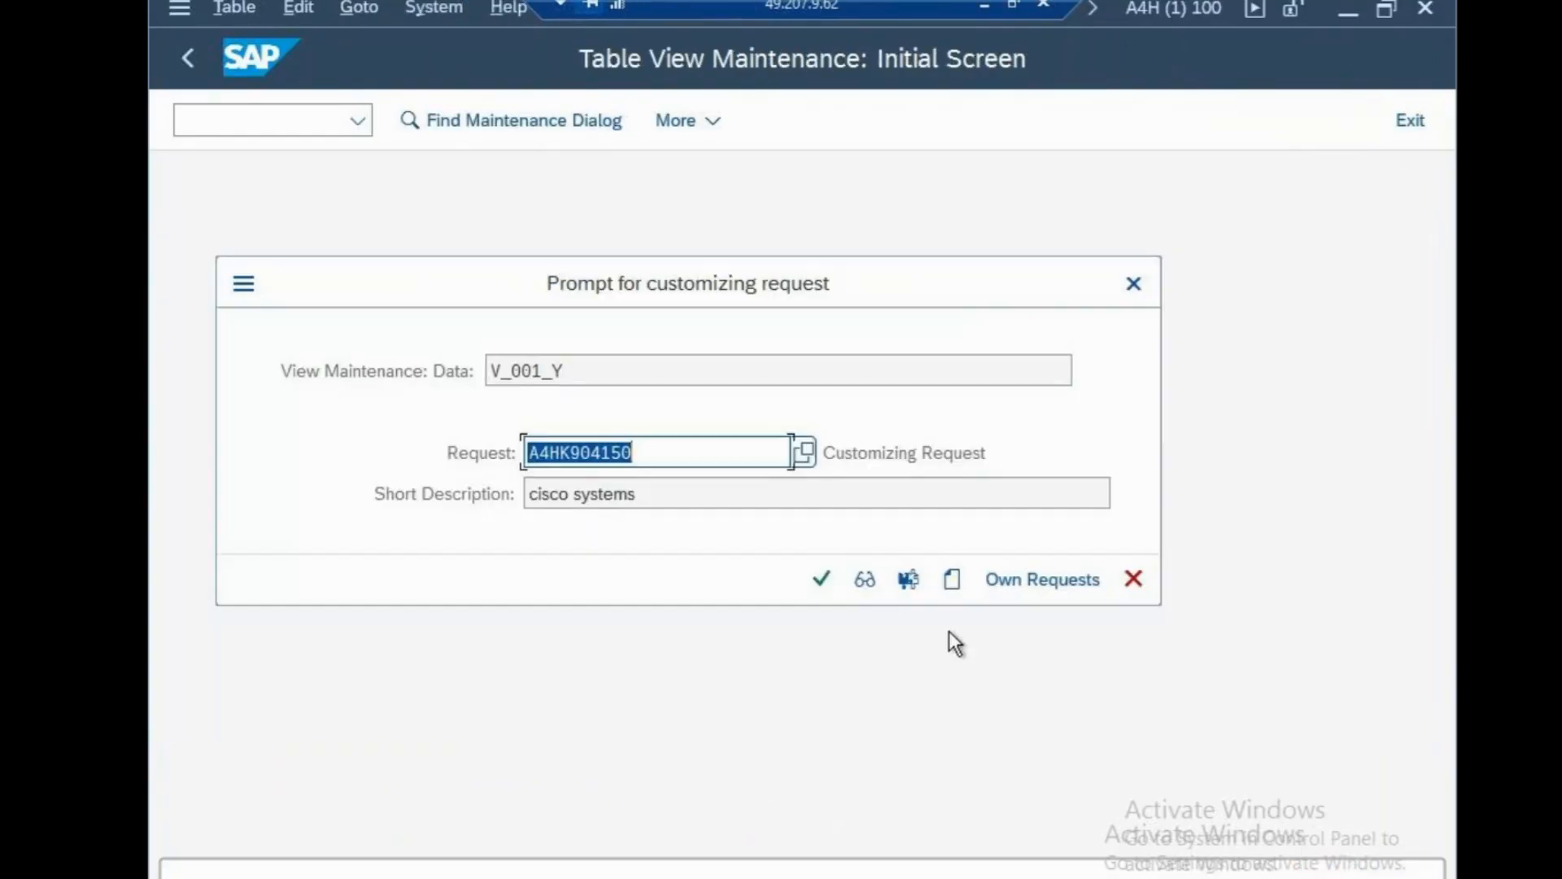
{"action": "left_click", "coordinate": [824, 578]}
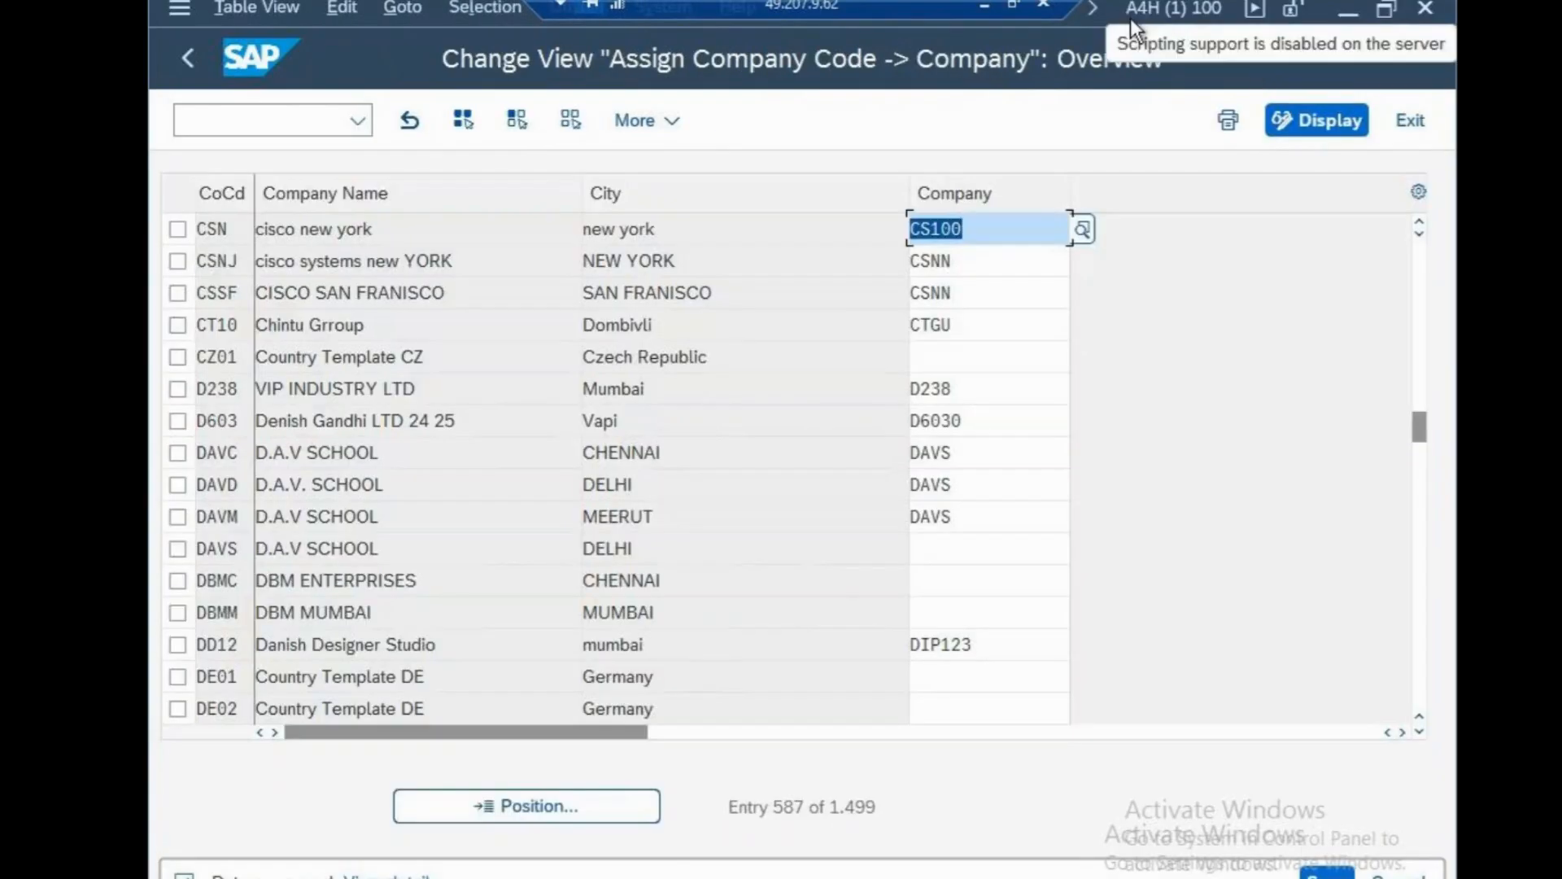
{"action": "left_click", "coordinate": [986, 4]}
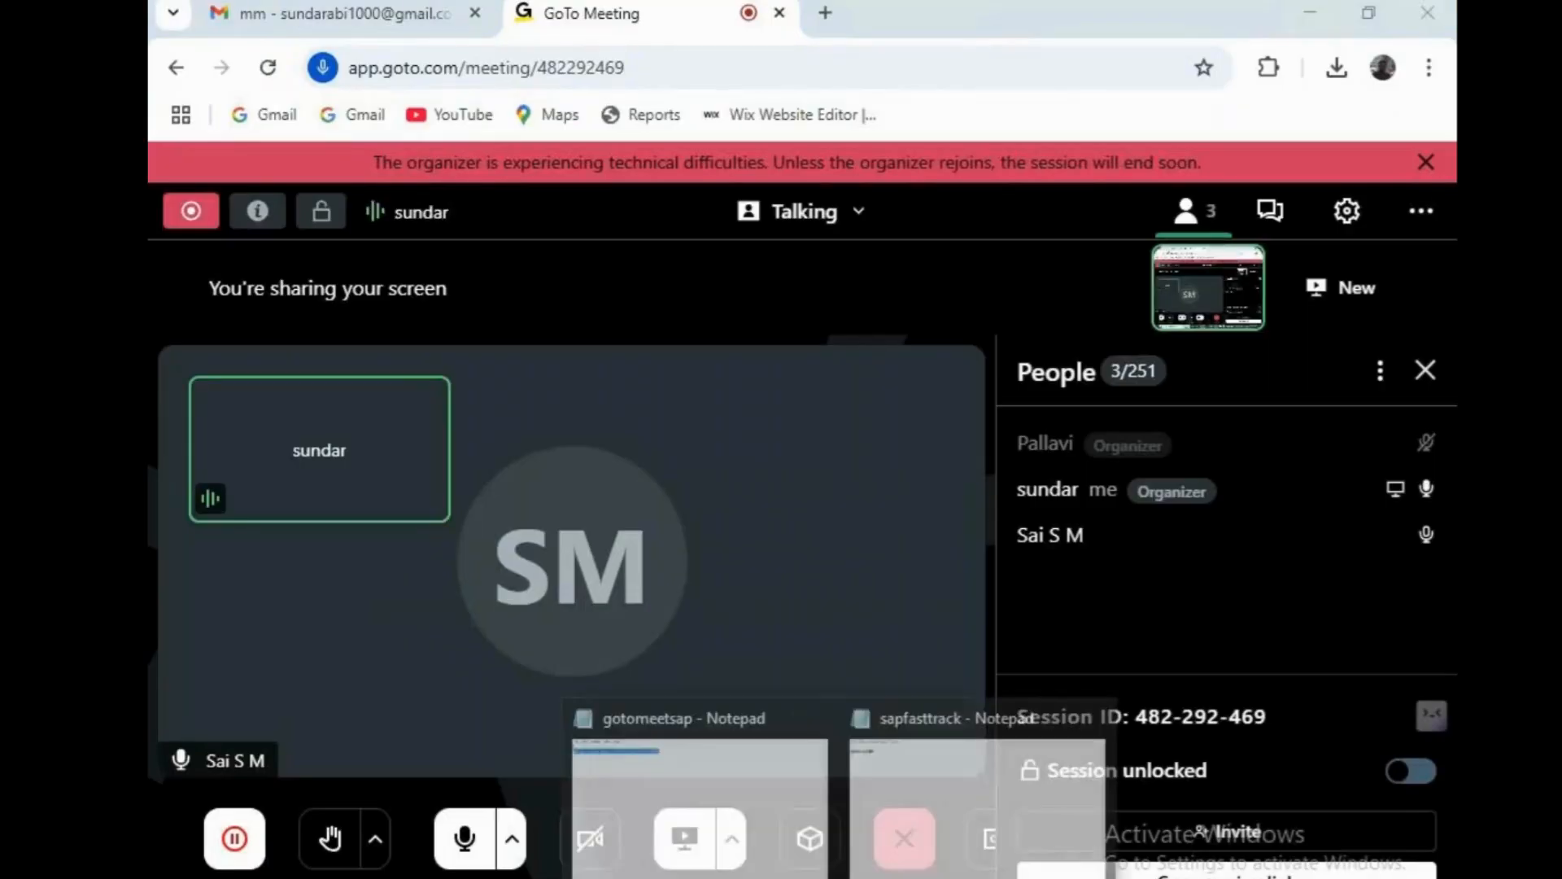
Type ox02-CSN on a new line under OX15-cs100 in the sapfasttrack notes and save.
{"action": "left_click", "coordinate": [914, 873]}
{"action": "key", "text": "Return"}
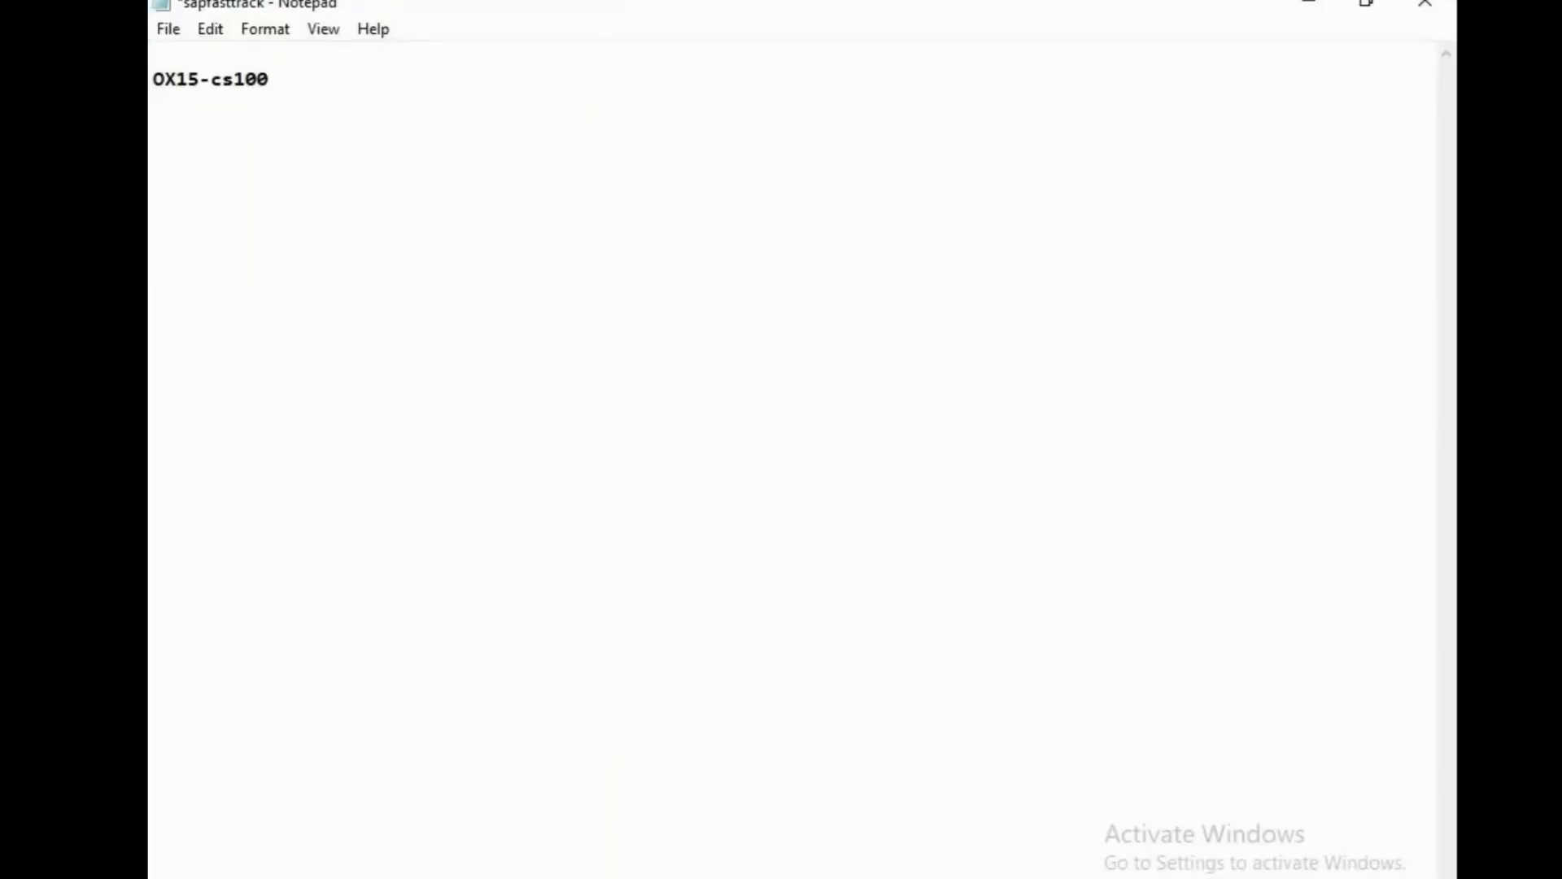
{"action": "type", "text": "ox02-CSN"}
{"action": "key", "text": "ctrl+s"}
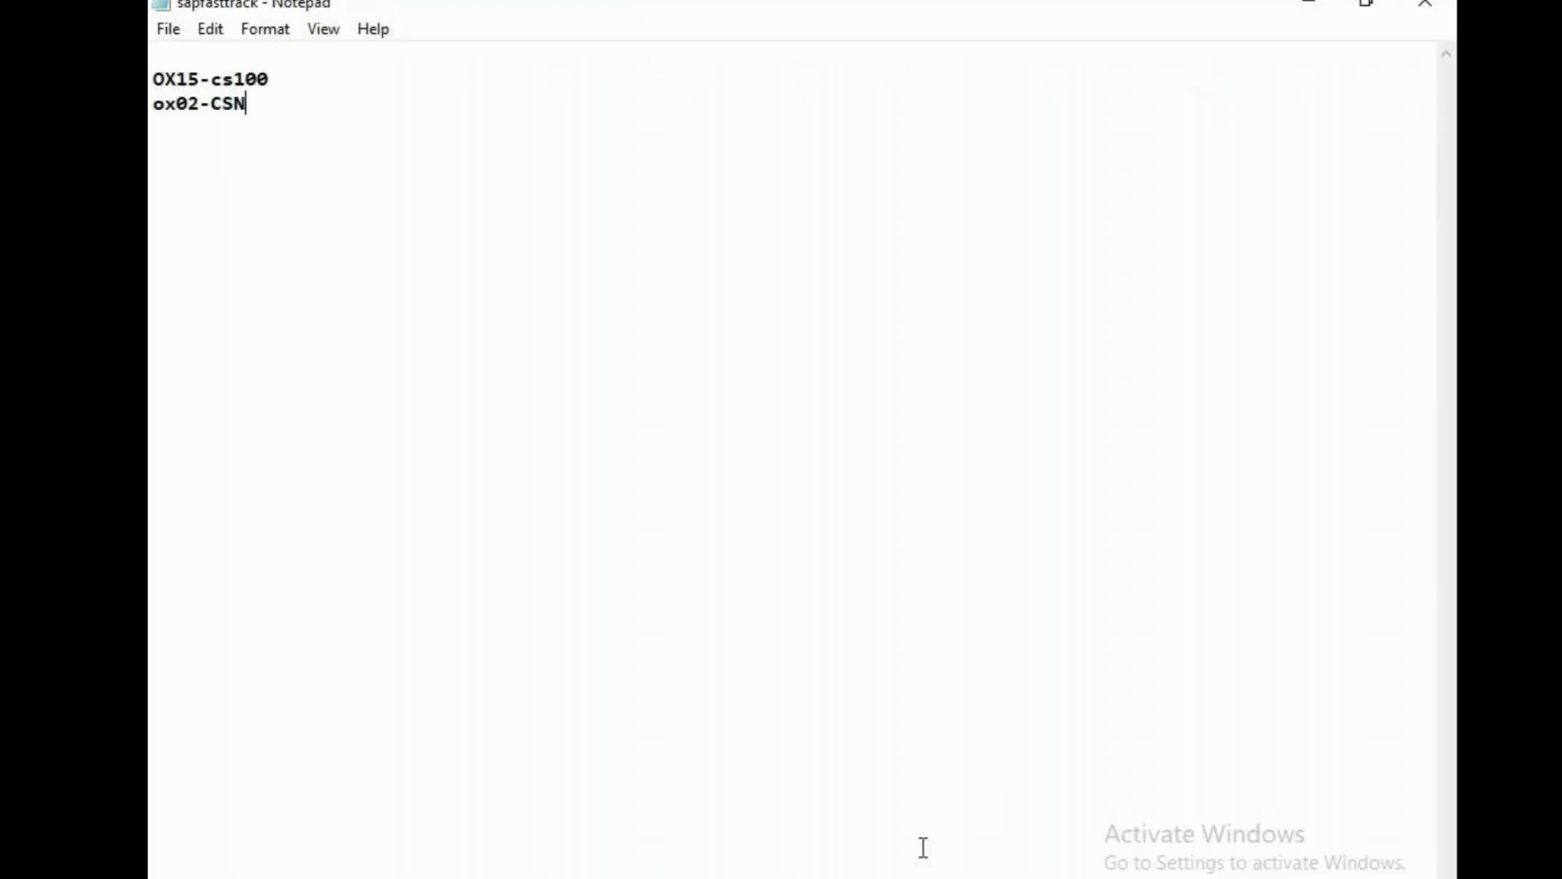
{"action": "mouse_move", "coordinate": [893, 878]}
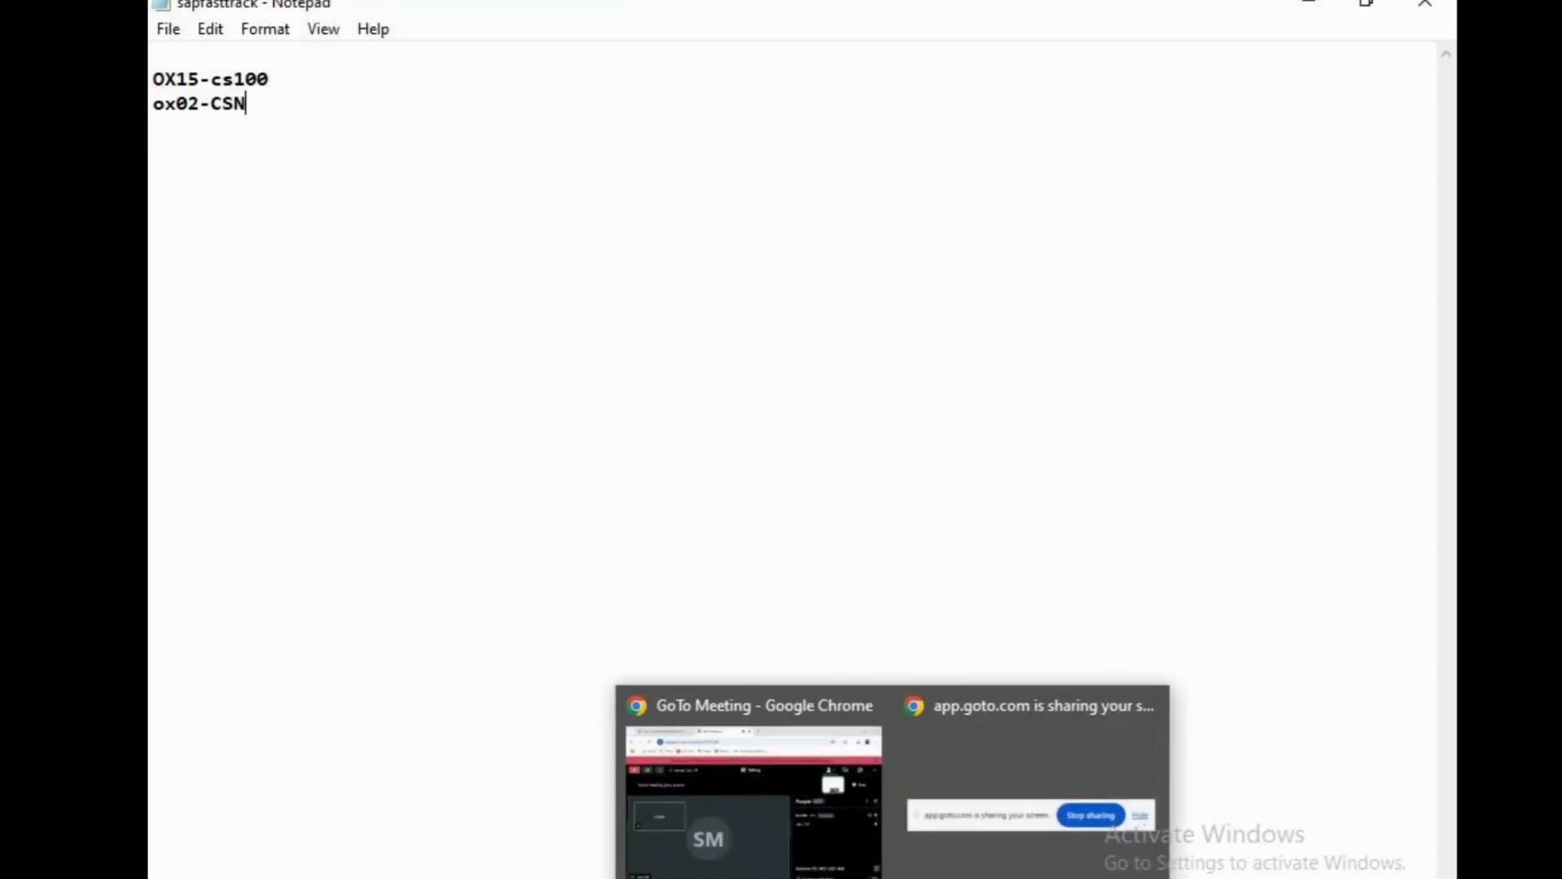
{"action": "mouse_move", "coordinate": [849, 866]}
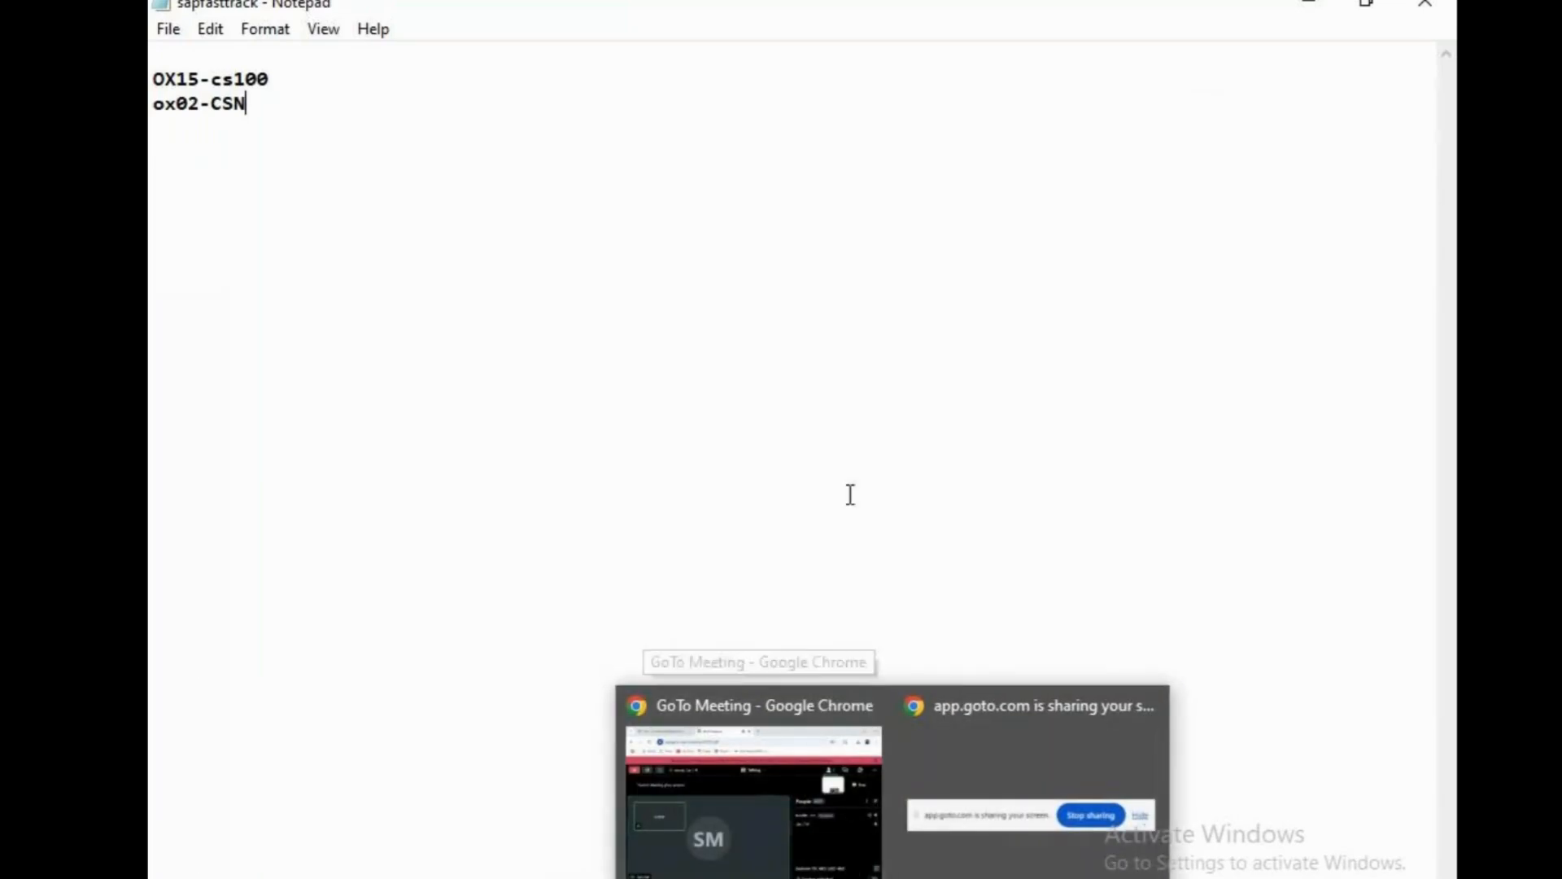
Back in SAP, start a new plant entry with plant code CSPN.
{"action": "left_click", "coordinate": [840, 876]}
{"action": "left_click", "coordinate": [500, 125]}
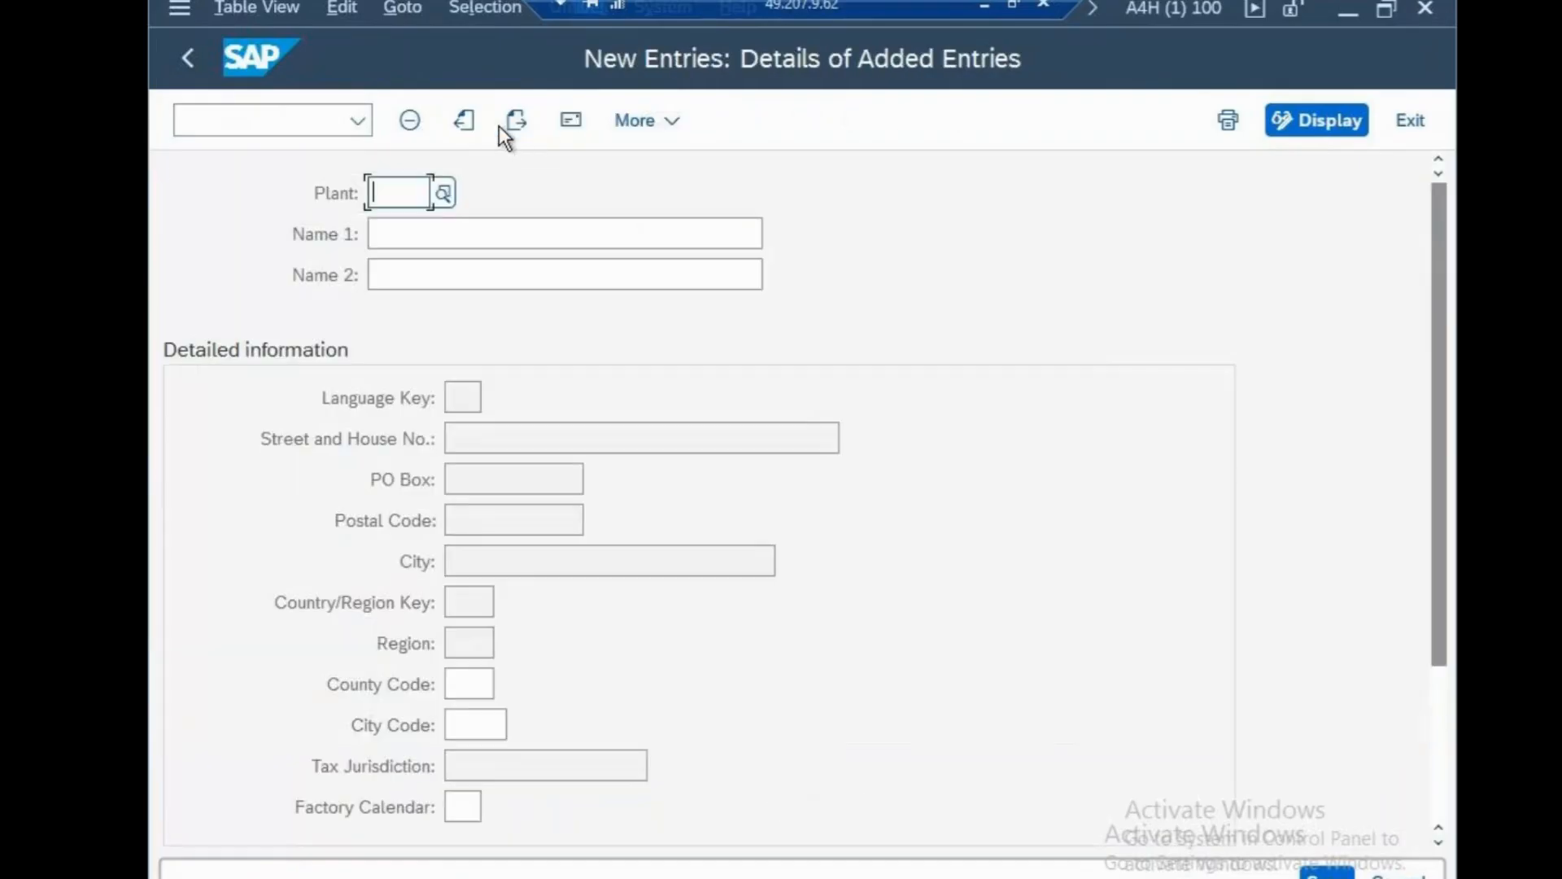
{"action": "type", "text": "CSPP"}
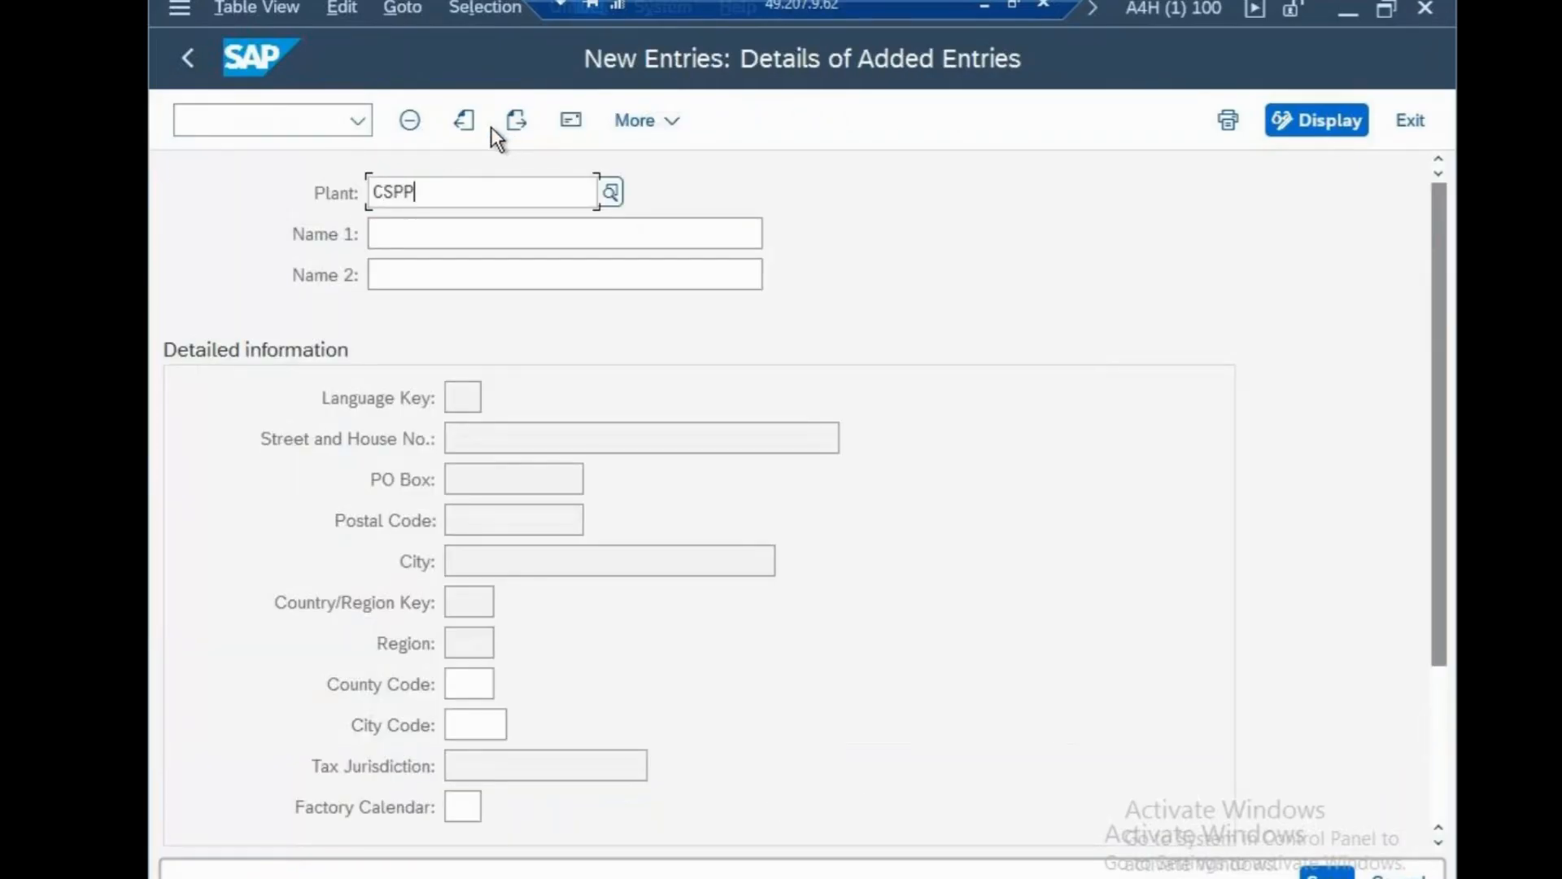
{"action": "key", "text": "BackSpace"}
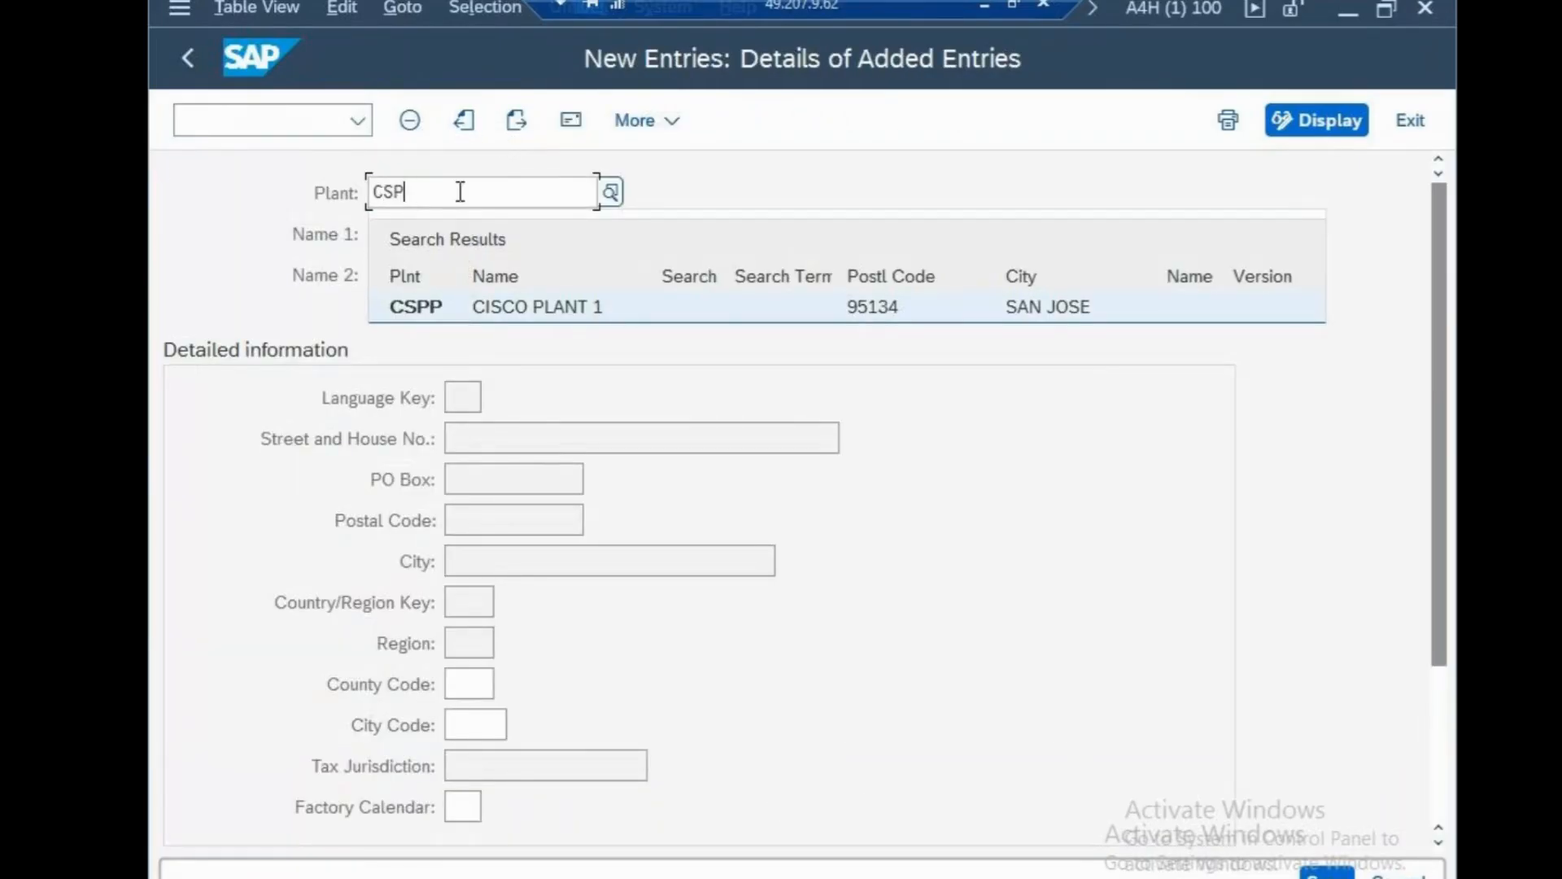
{"action": "key", "text": "BackSpace"}
{"action": "type", "text": "NP"}
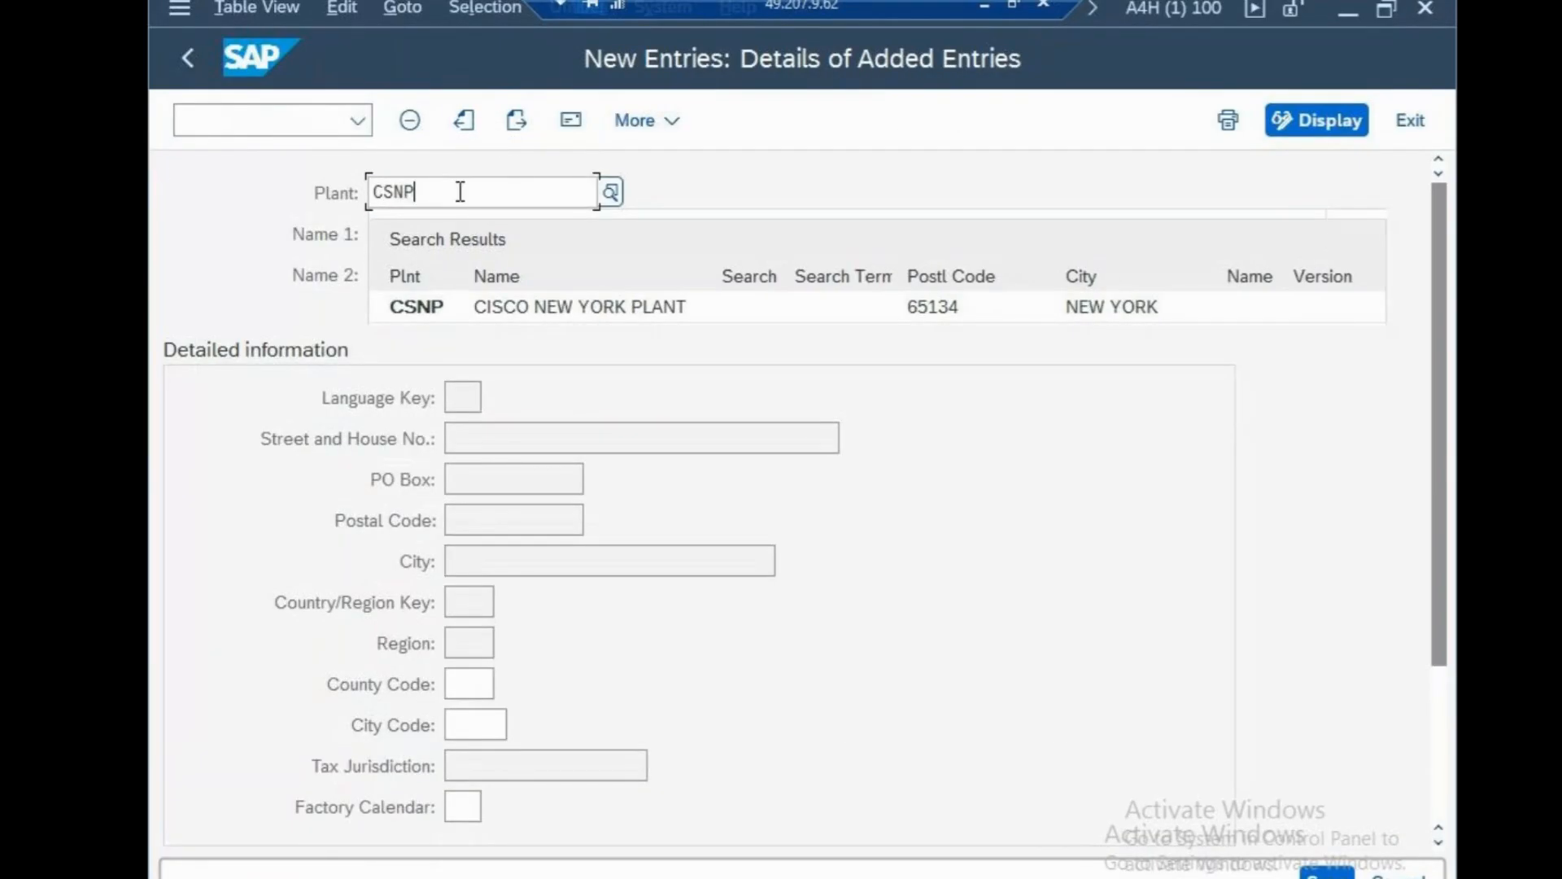
{"action": "key", "text": "BackSpace"}
{"action": "key", "text": "BackSpace"}
{"action": "type", "text": "P"}
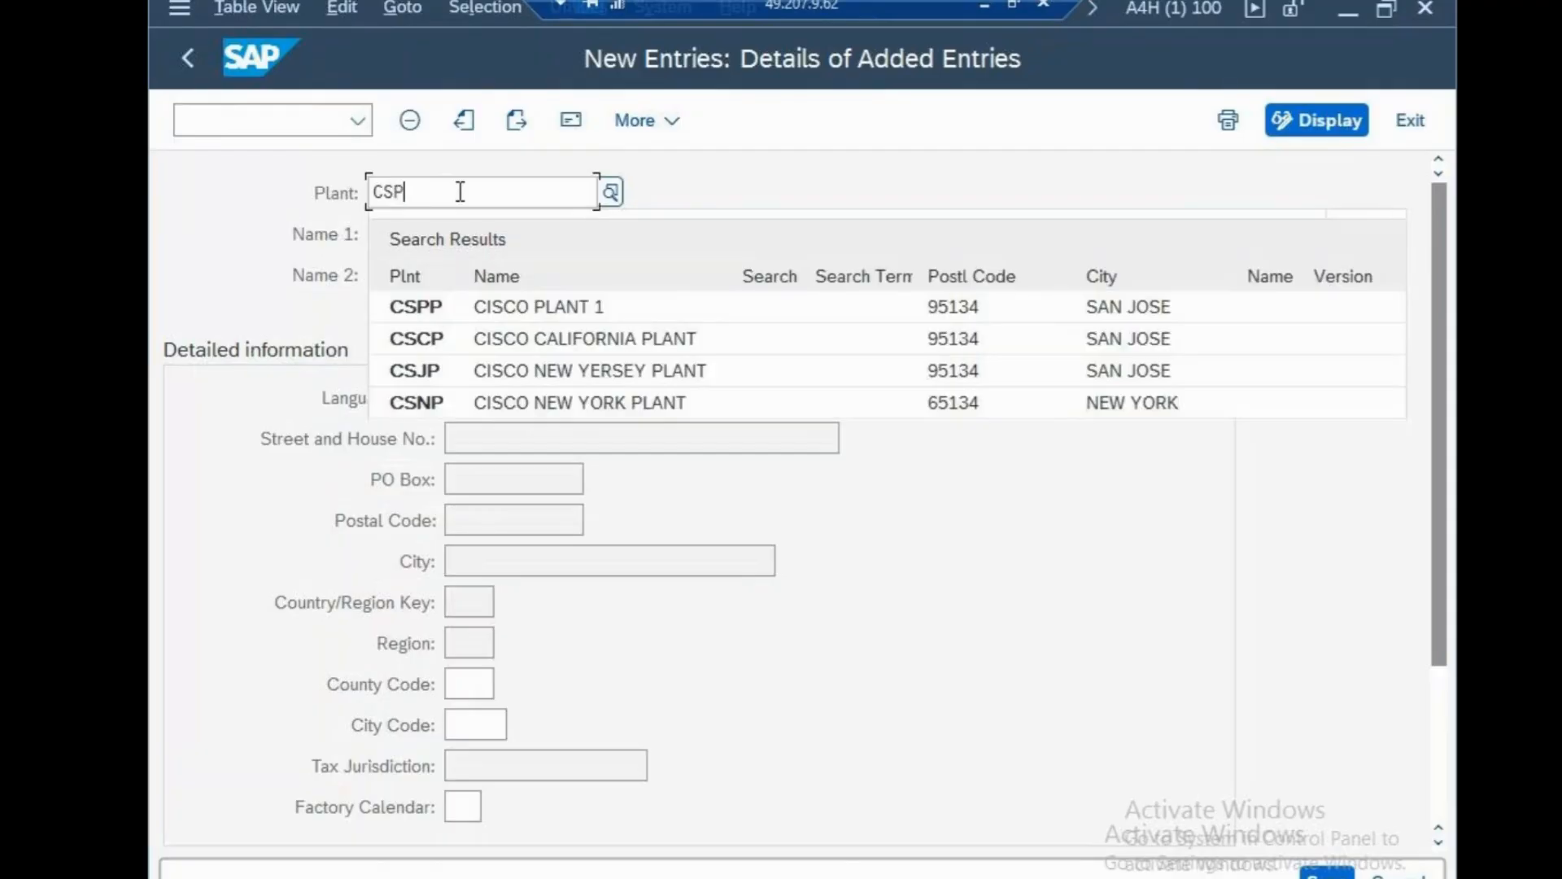
{"action": "type", "text": "N"}
{"action": "key", "text": "Return"}
Name plant CSPN 'CISCO NEW YORK PLANT' and set factory calendar US.
{"action": "left_click", "coordinate": [414, 234]}
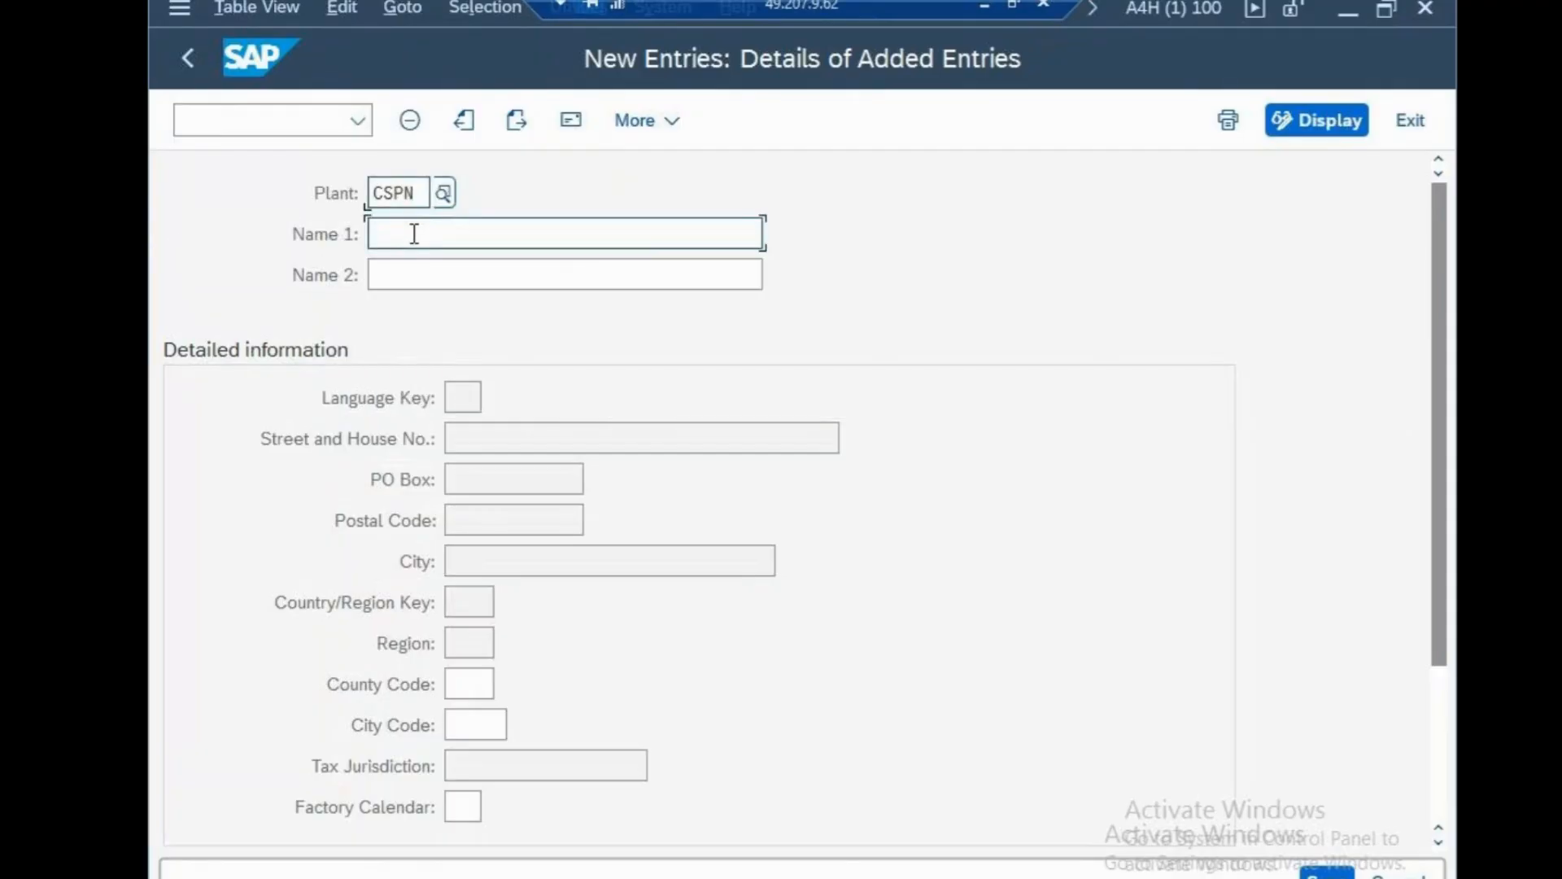
{"action": "type", "text": "CISCO N"}
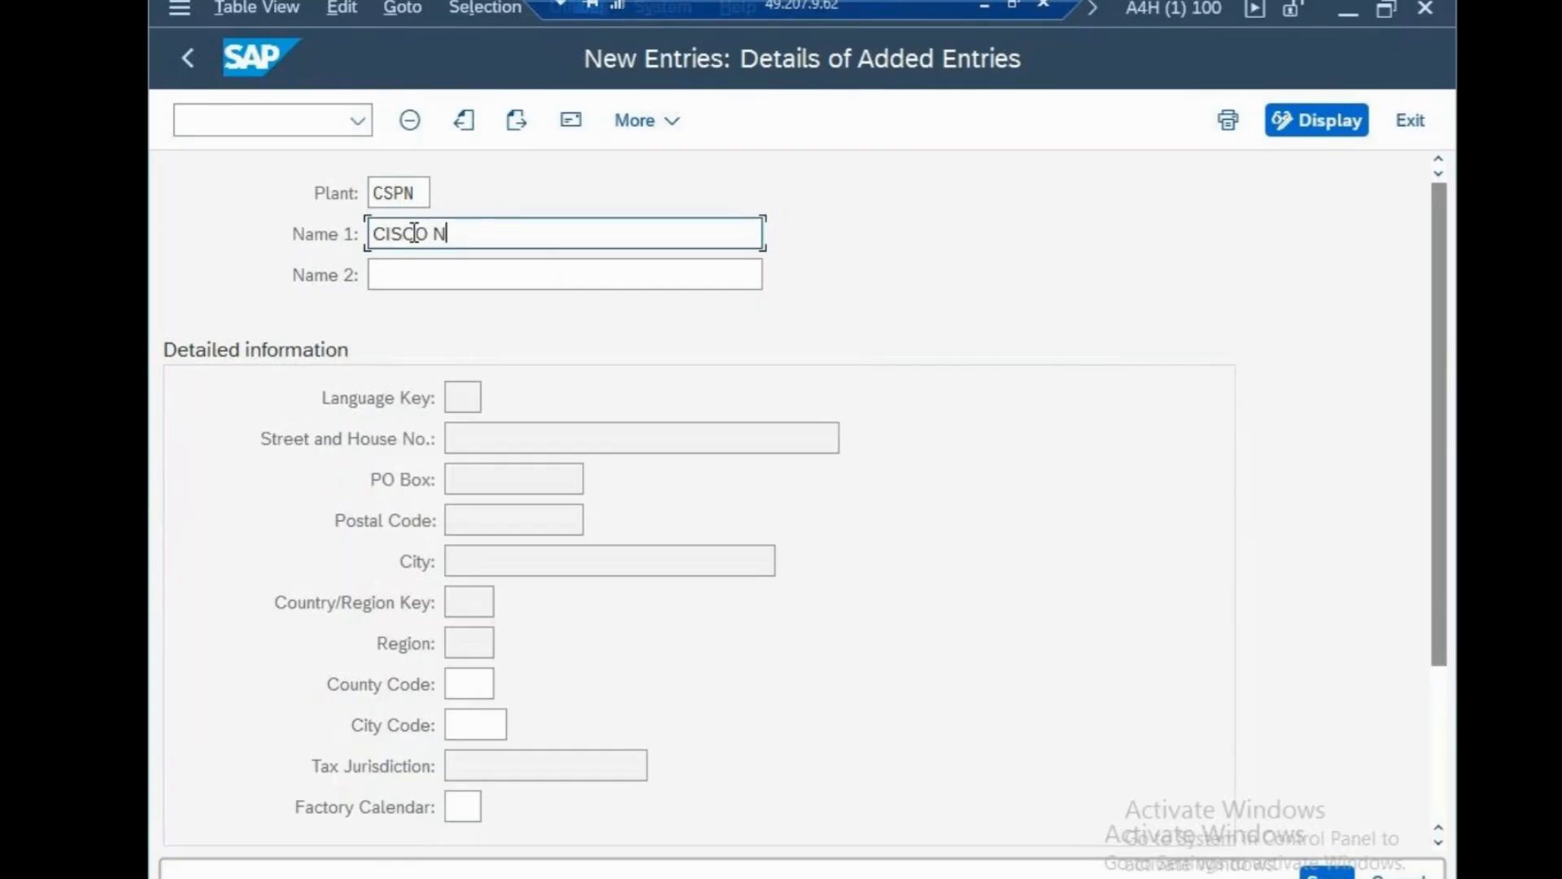
{"action": "type", "text": "EW YORK PLANT"}
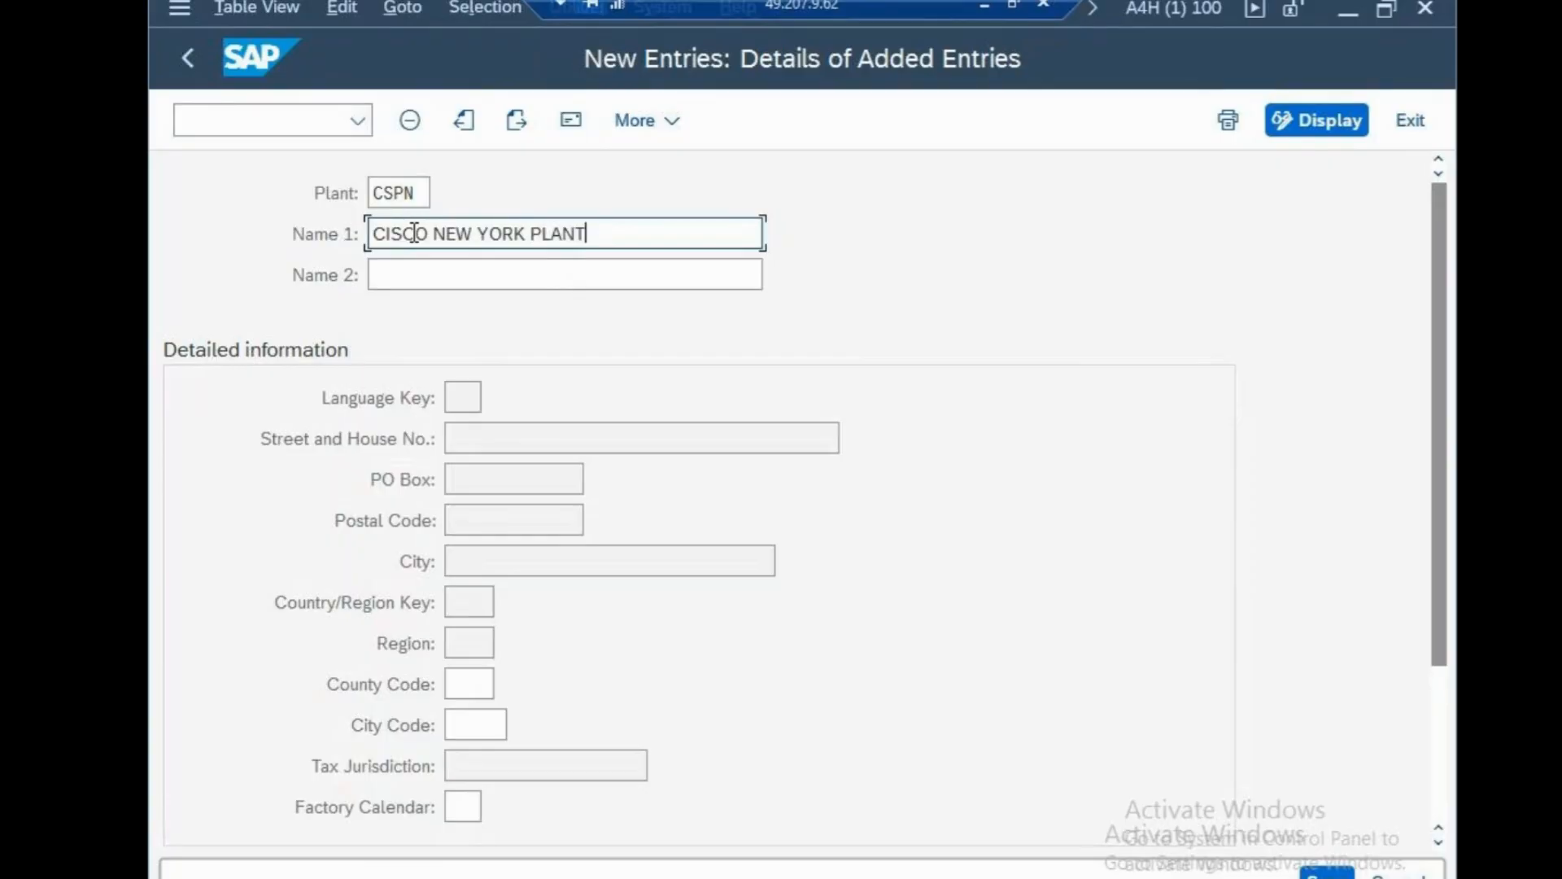
{"action": "left_click", "coordinate": [480, 796]}
{"action": "type", "text": "us"}
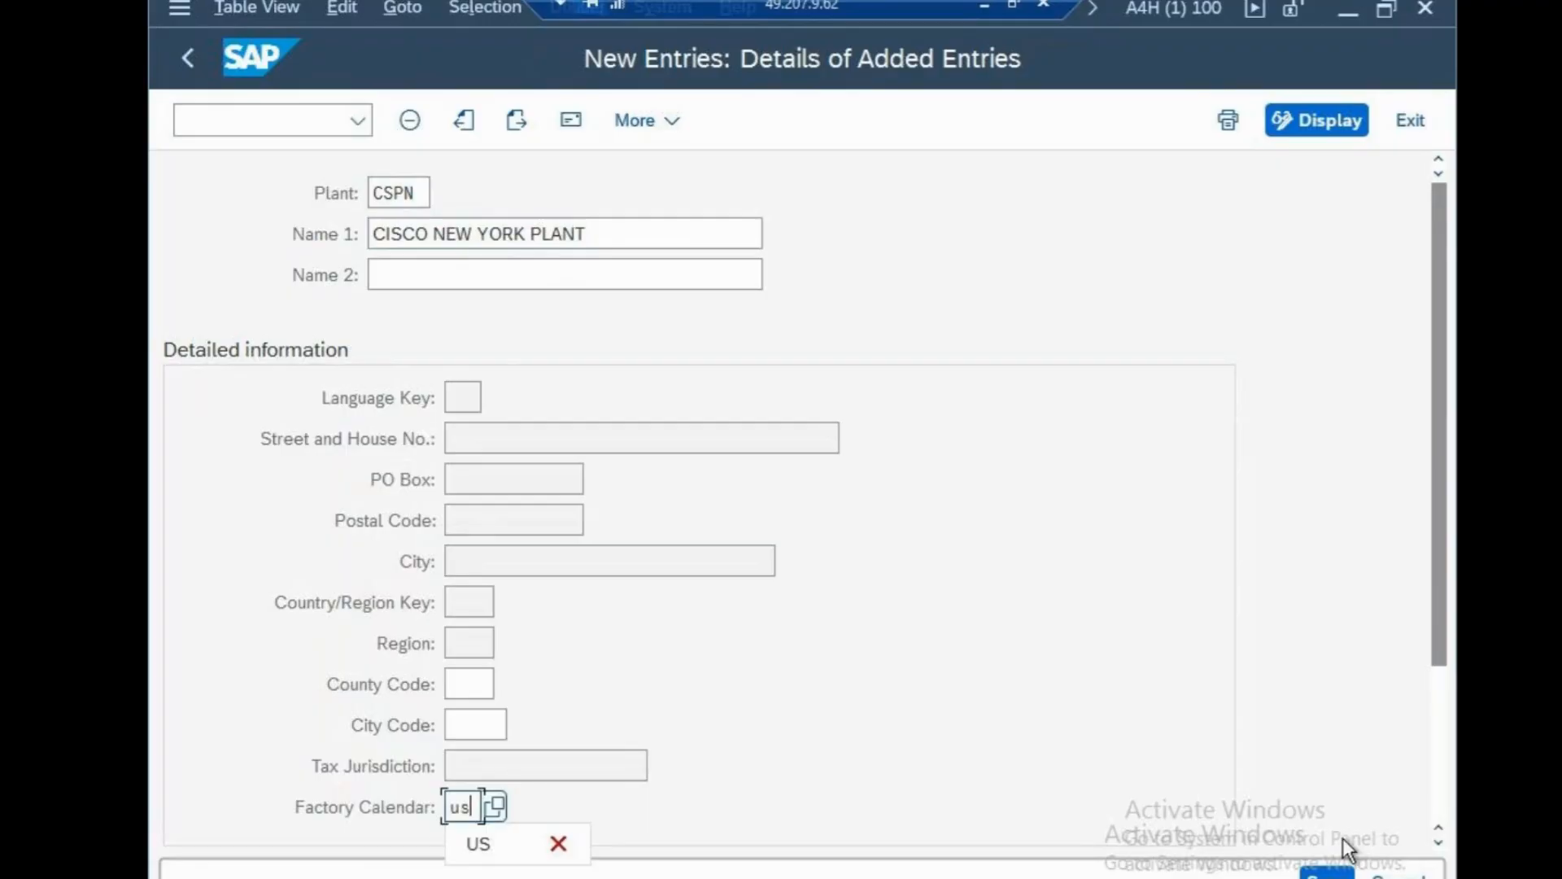
{"action": "left_click", "coordinate": [1331, 869]}
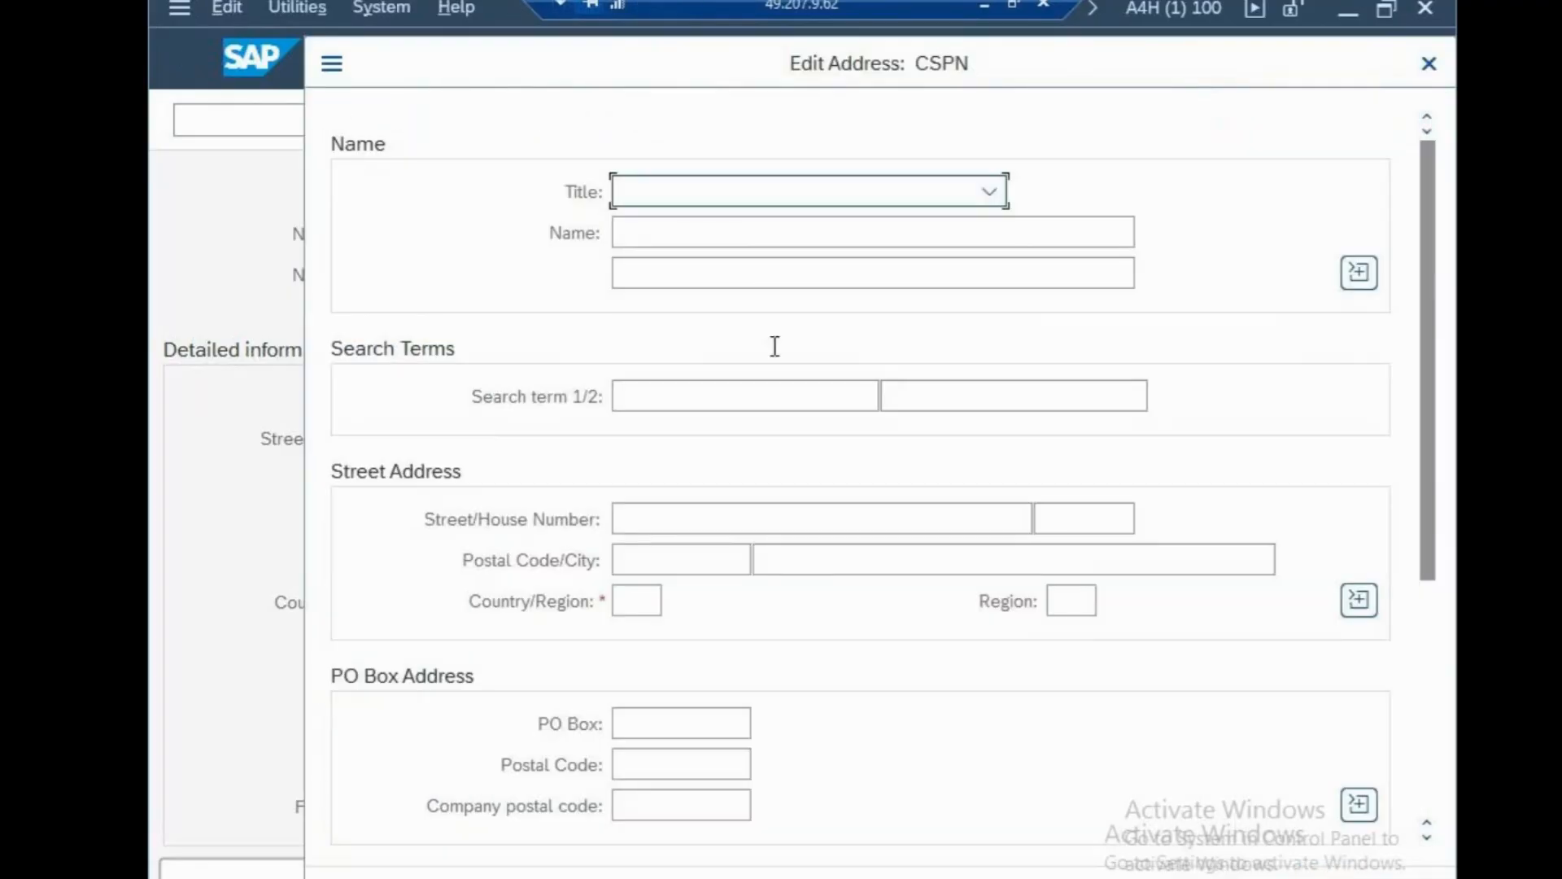
Set the address title to Company, name 'cisco new york plant' and search term 'cisco'.
{"action": "left_click", "coordinate": [729, 191]}
{"action": "left_click", "coordinate": [703, 229]}
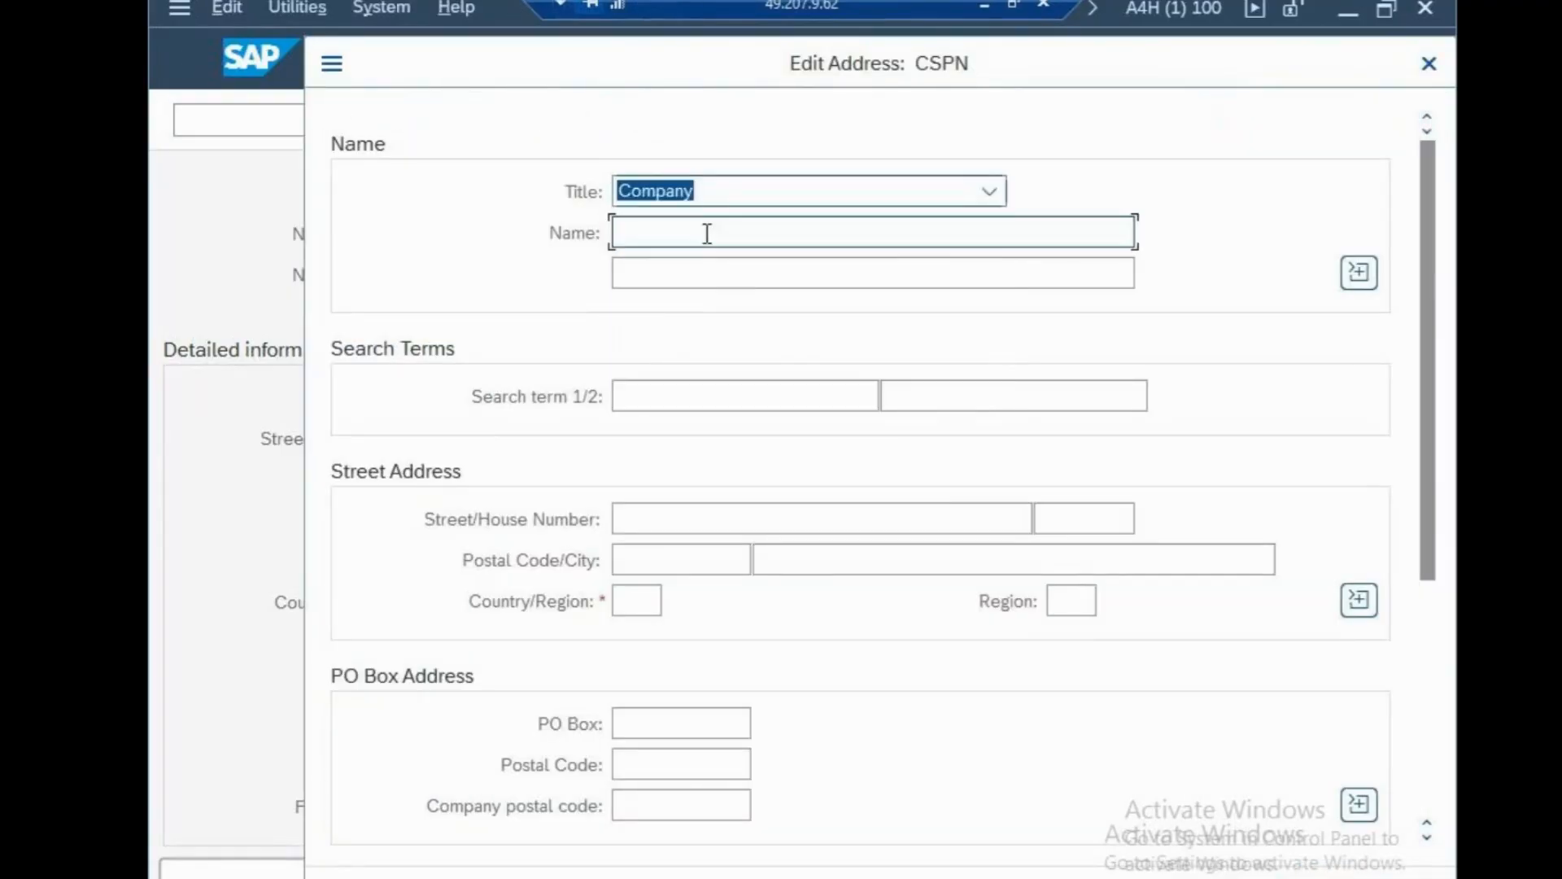
{"action": "left_click", "coordinate": [705, 234]}
{"action": "type", "text": "cisc"}
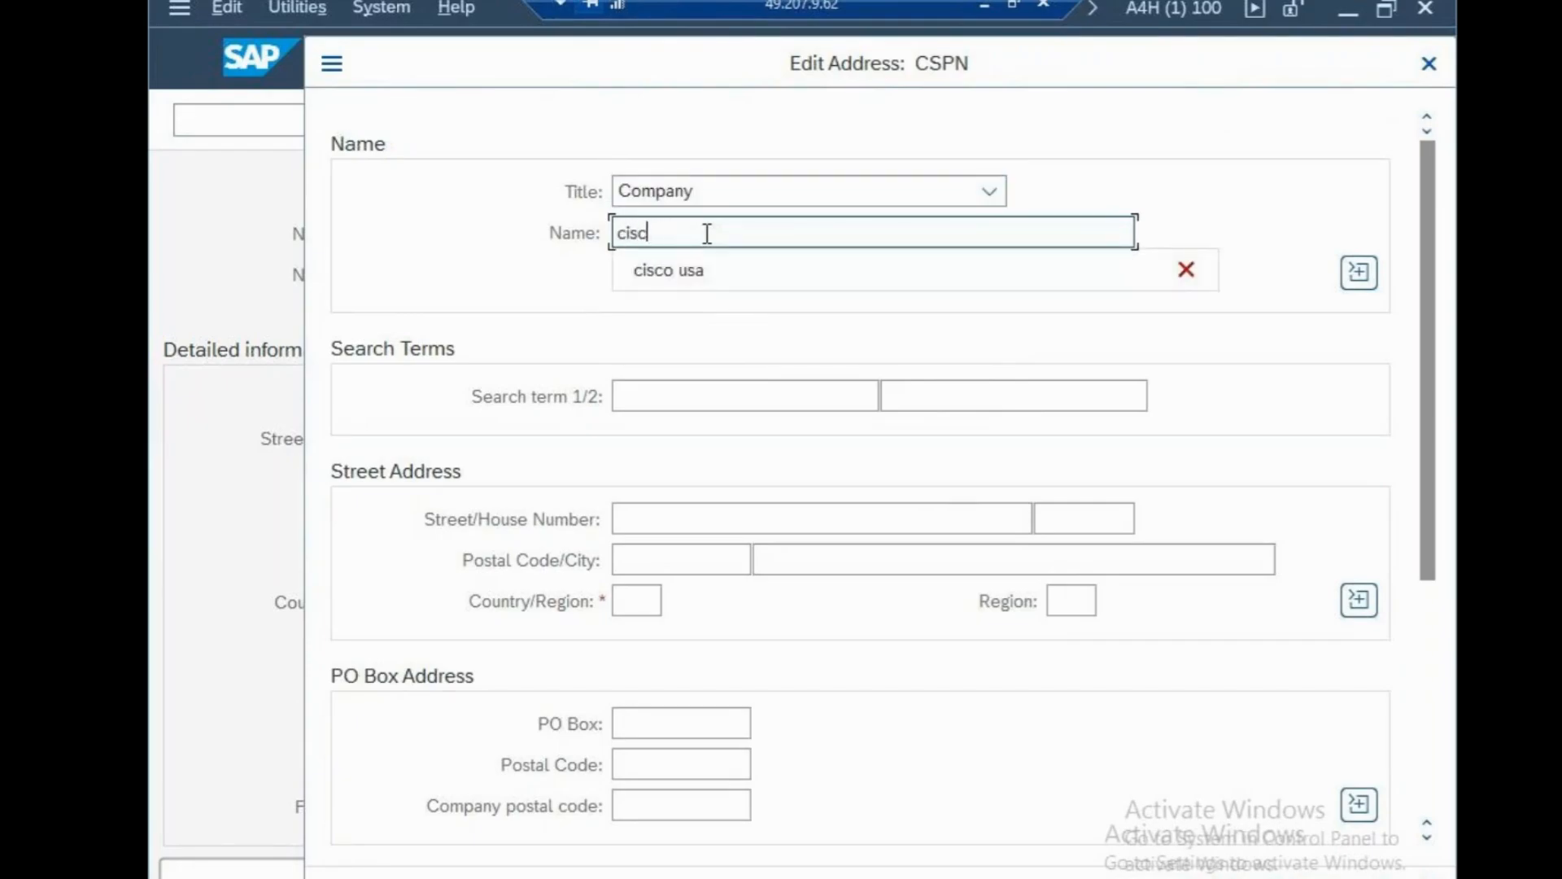
{"action": "type", "text": "o new y"}
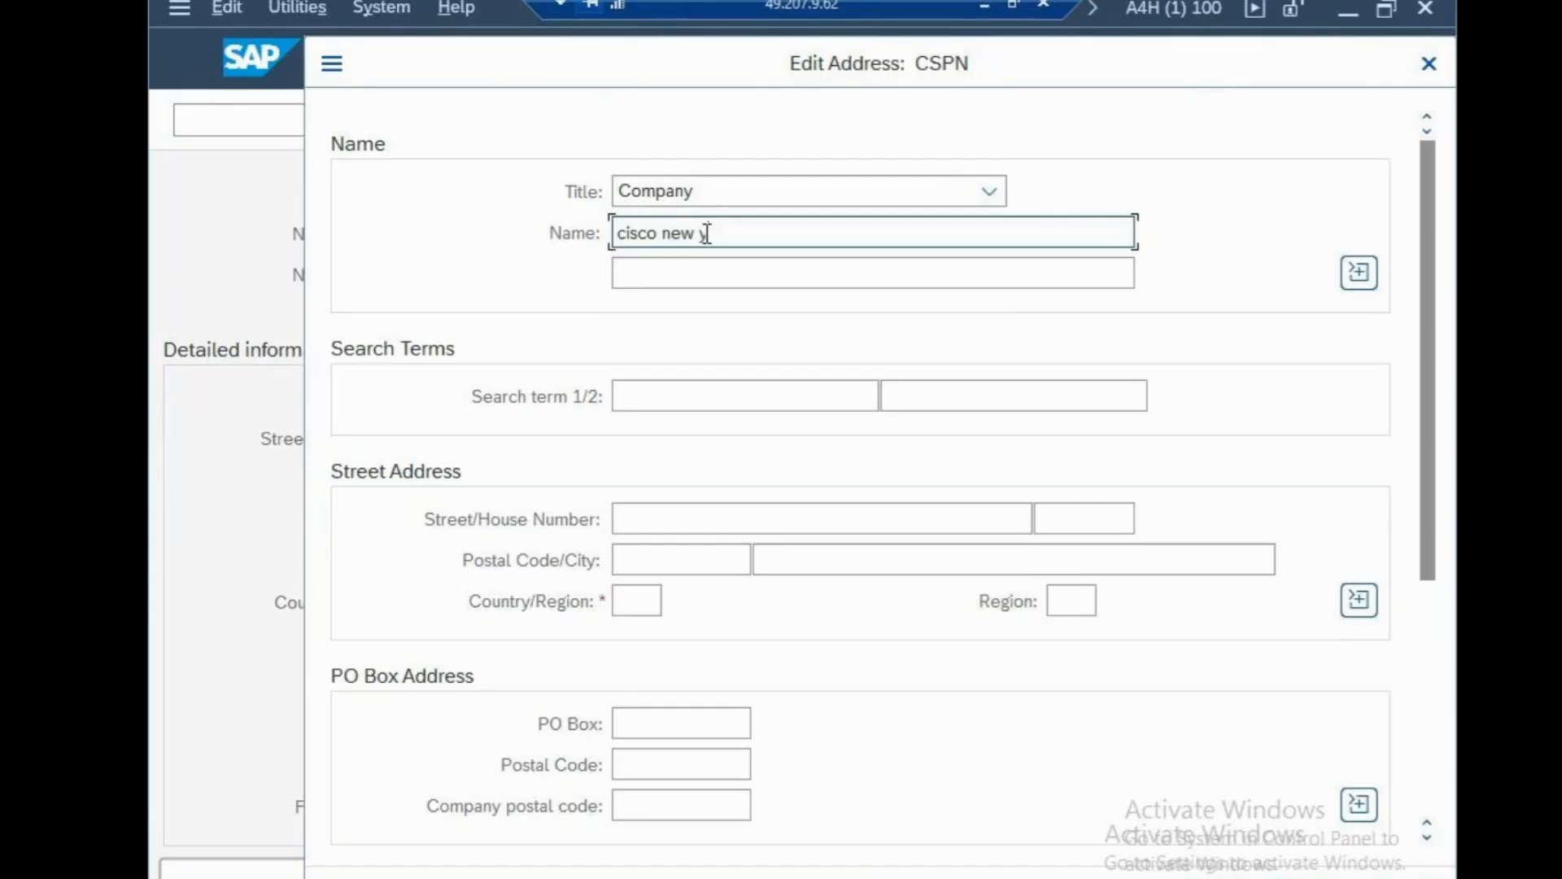
{"action": "type", "text": "ork plant"}
{"action": "left_click", "coordinate": [672, 397]}
{"action": "type", "text": "c"}
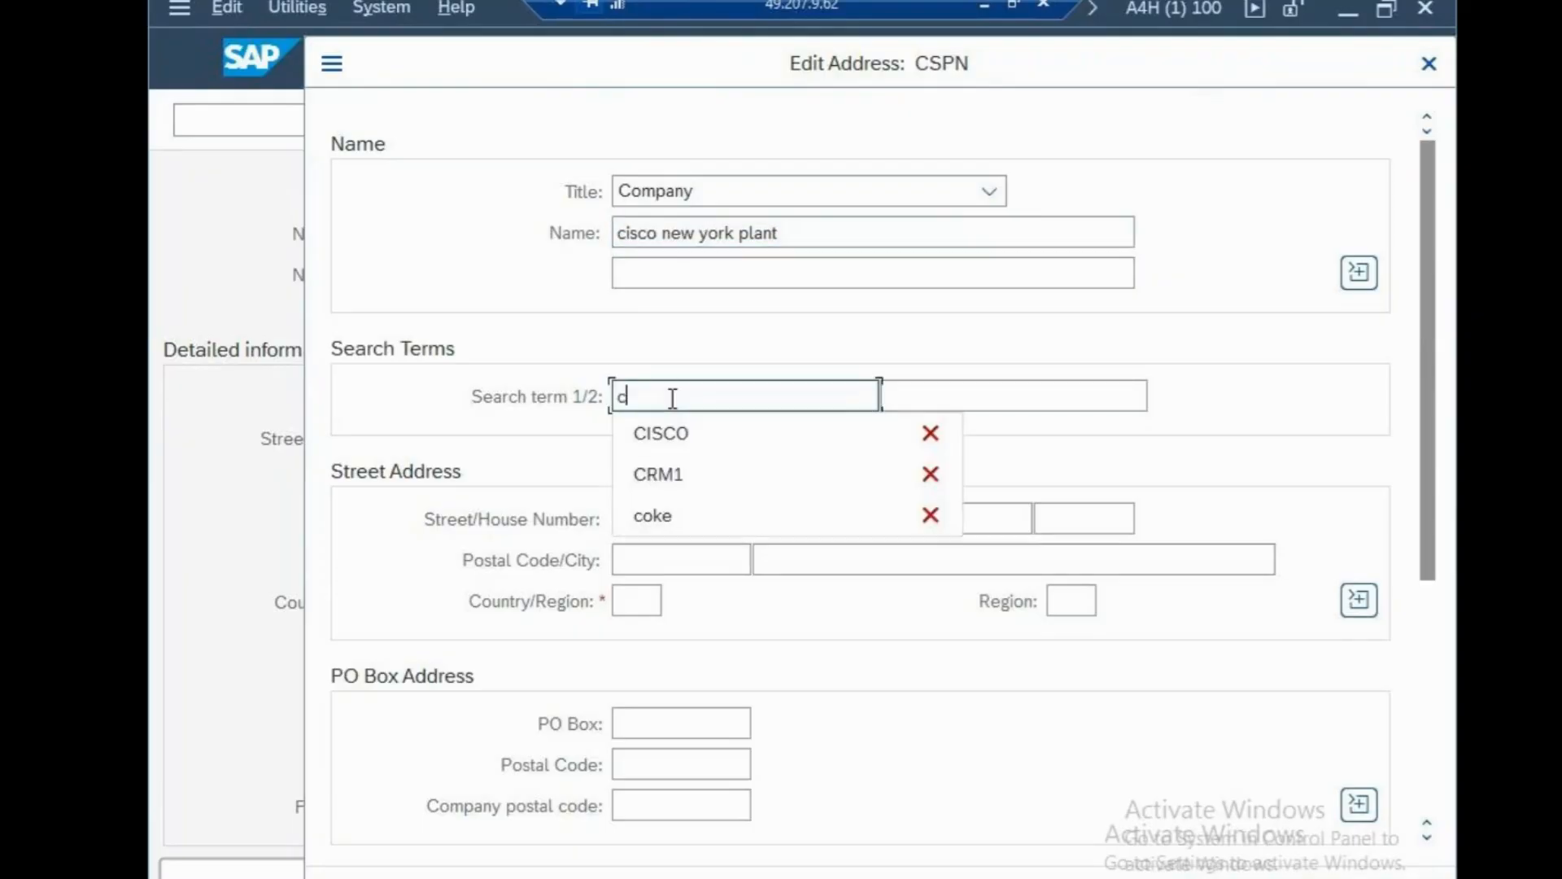
{"action": "type", "text": "isco"}
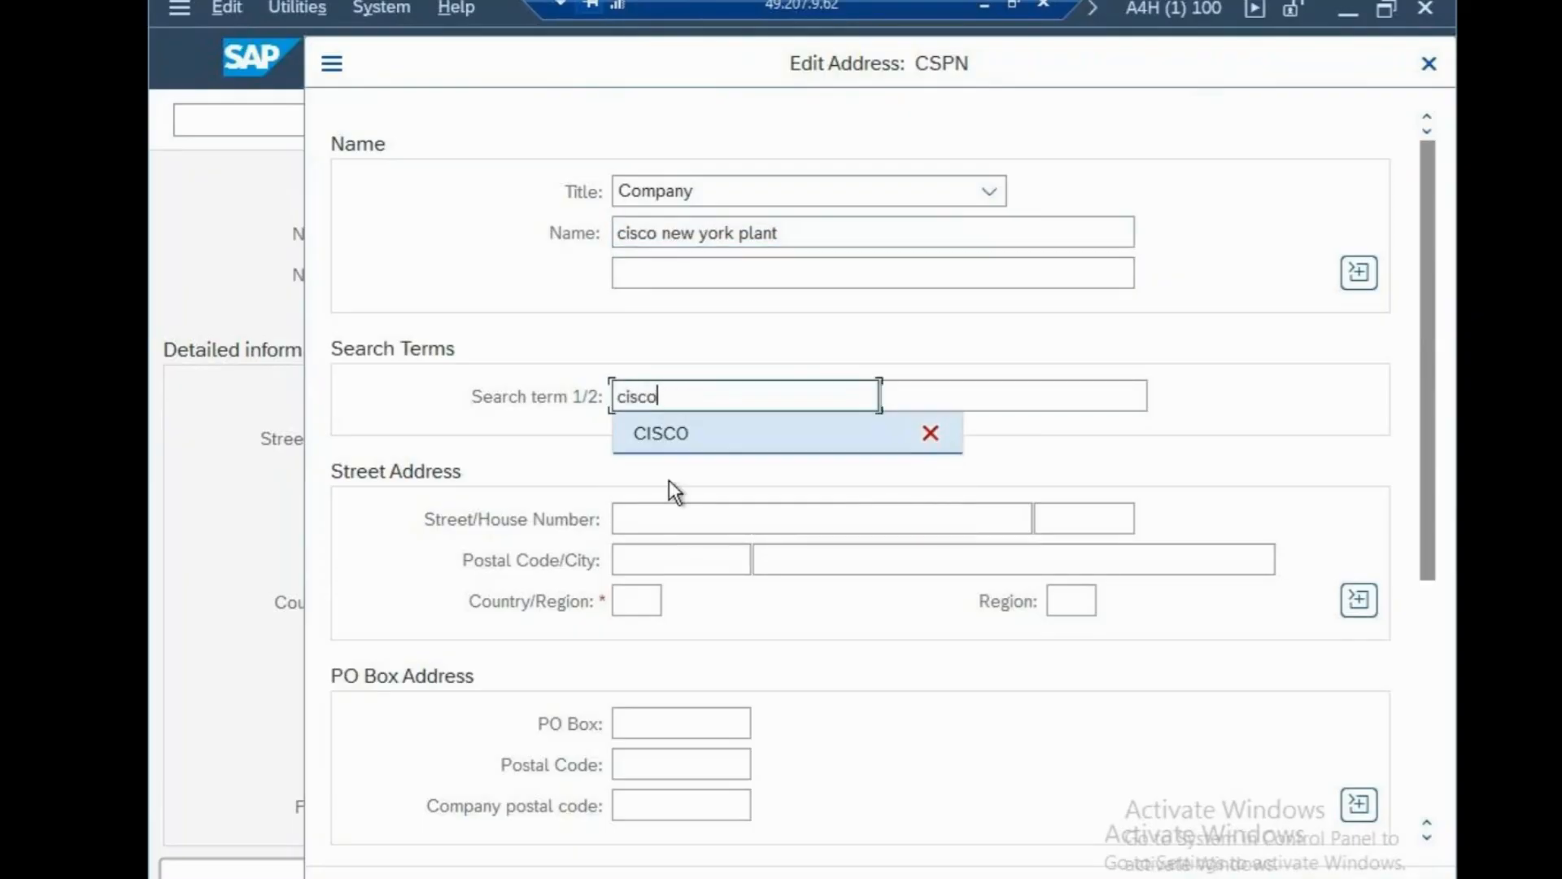
Enter street 100 SEA VIEW, house number 102, postal code 95142 and city NEW YORK.
{"action": "left_click", "coordinate": [674, 514]}
{"action": "type", "text": "100 "}
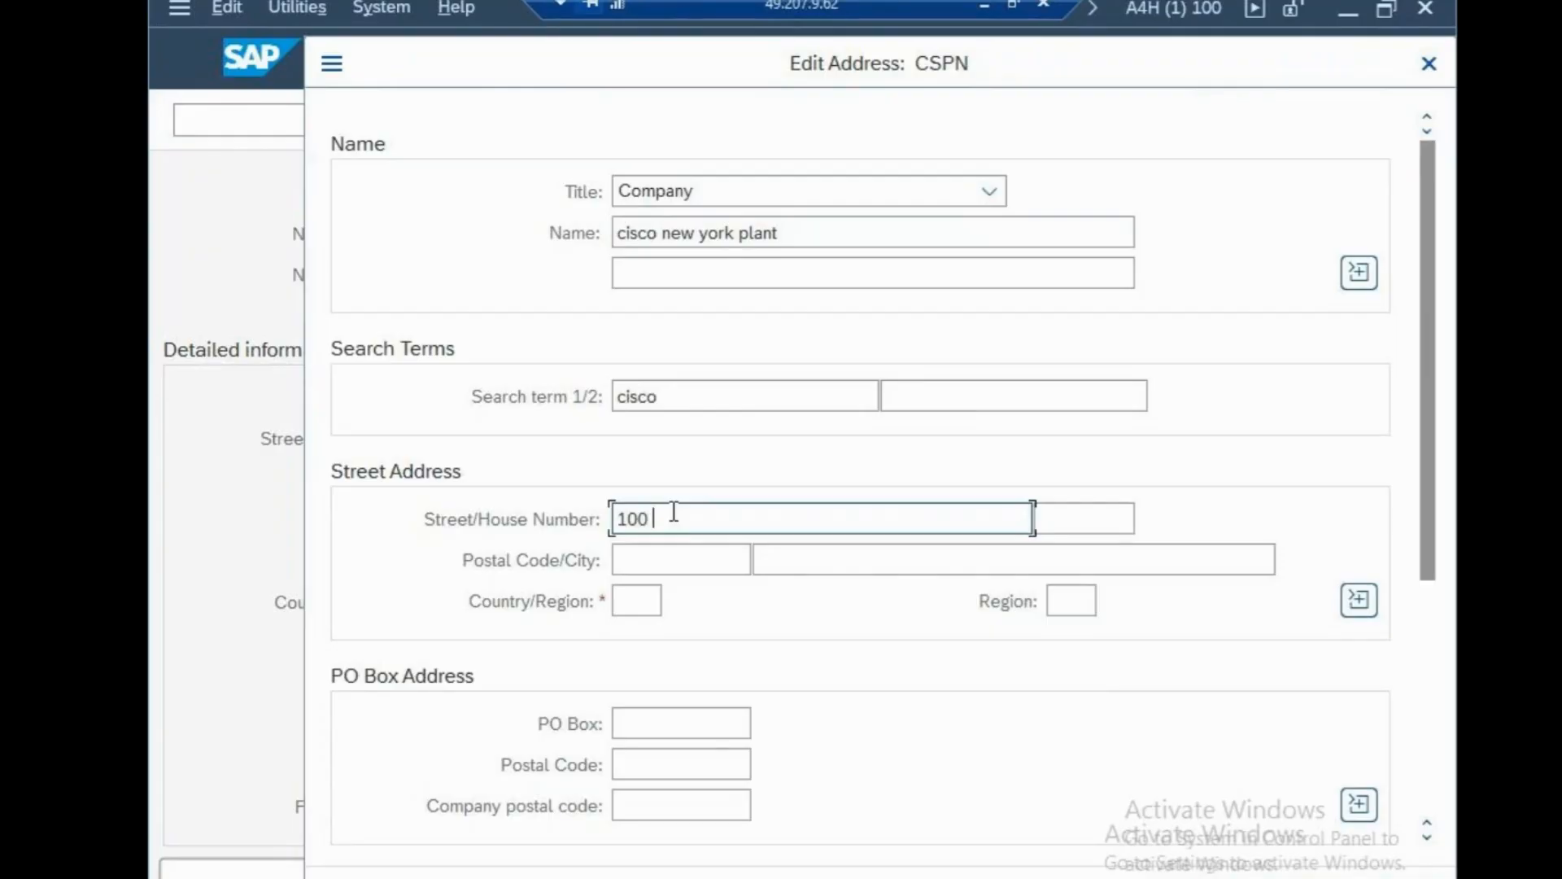
{"action": "type", "text": "NORT"}
{"action": "key", "text": "BackSpace"}
{"action": "type", "text": "TH"}
{"action": "key", "text": "BackSpace"}
{"action": "key", "text": "BackSpace"}
{"action": "key", "text": "BackSpace"}
{"action": "key", "text": "BackSpace"}
{"action": "key", "text": "BackSpace"}
{"action": "type", "text": "SEA VIEW"}
{"action": "key", "text": "Tab"}
{"action": "type", "text": "102"}
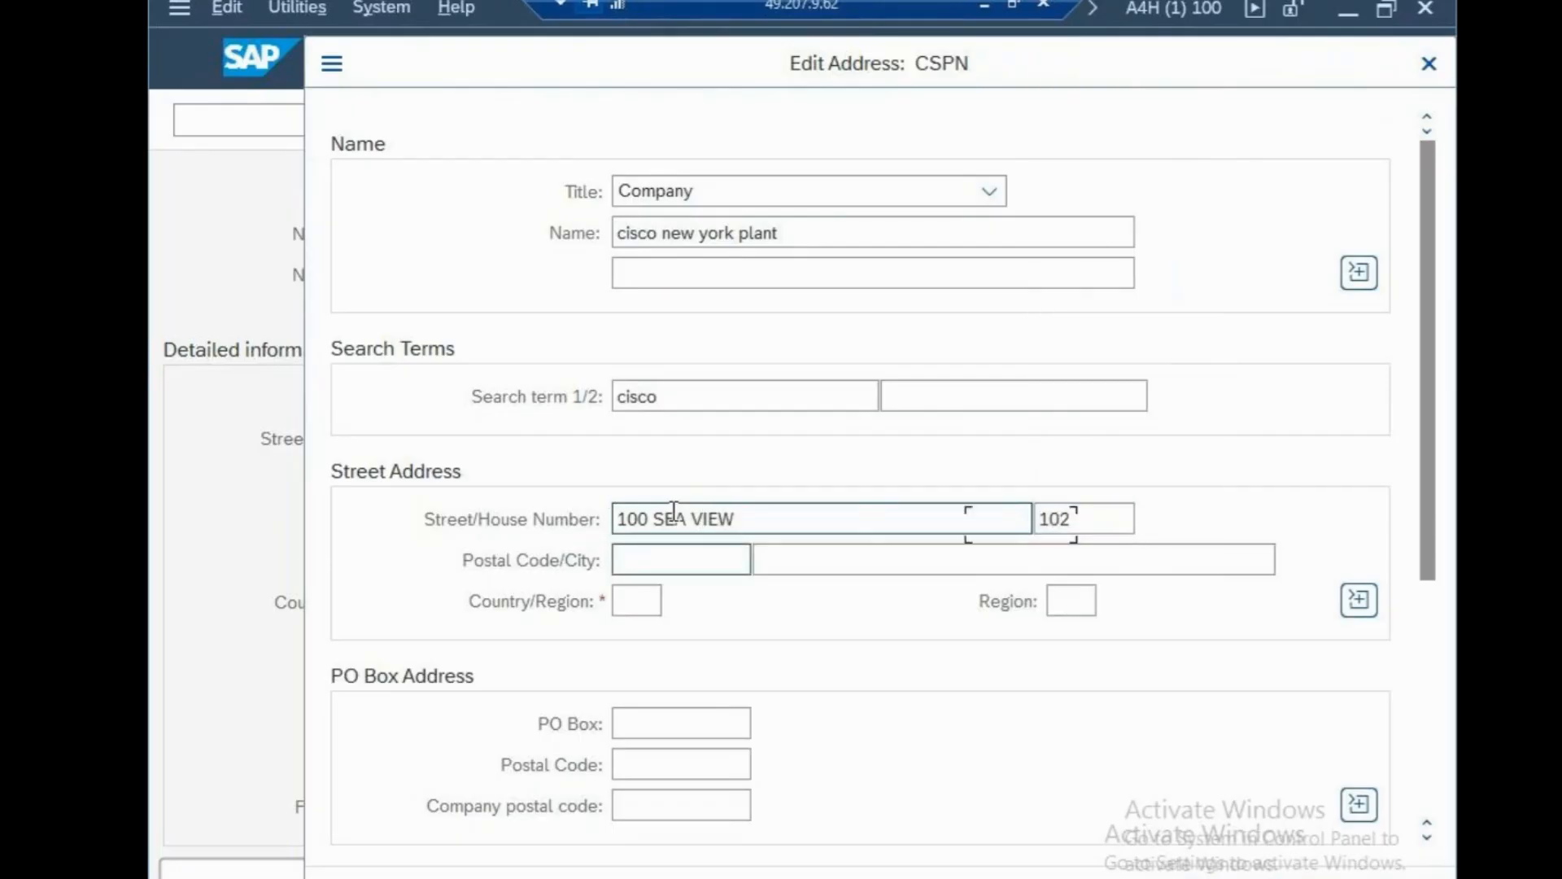
{"action": "key", "text": "Tab"}
{"action": "type", "text": "95"}
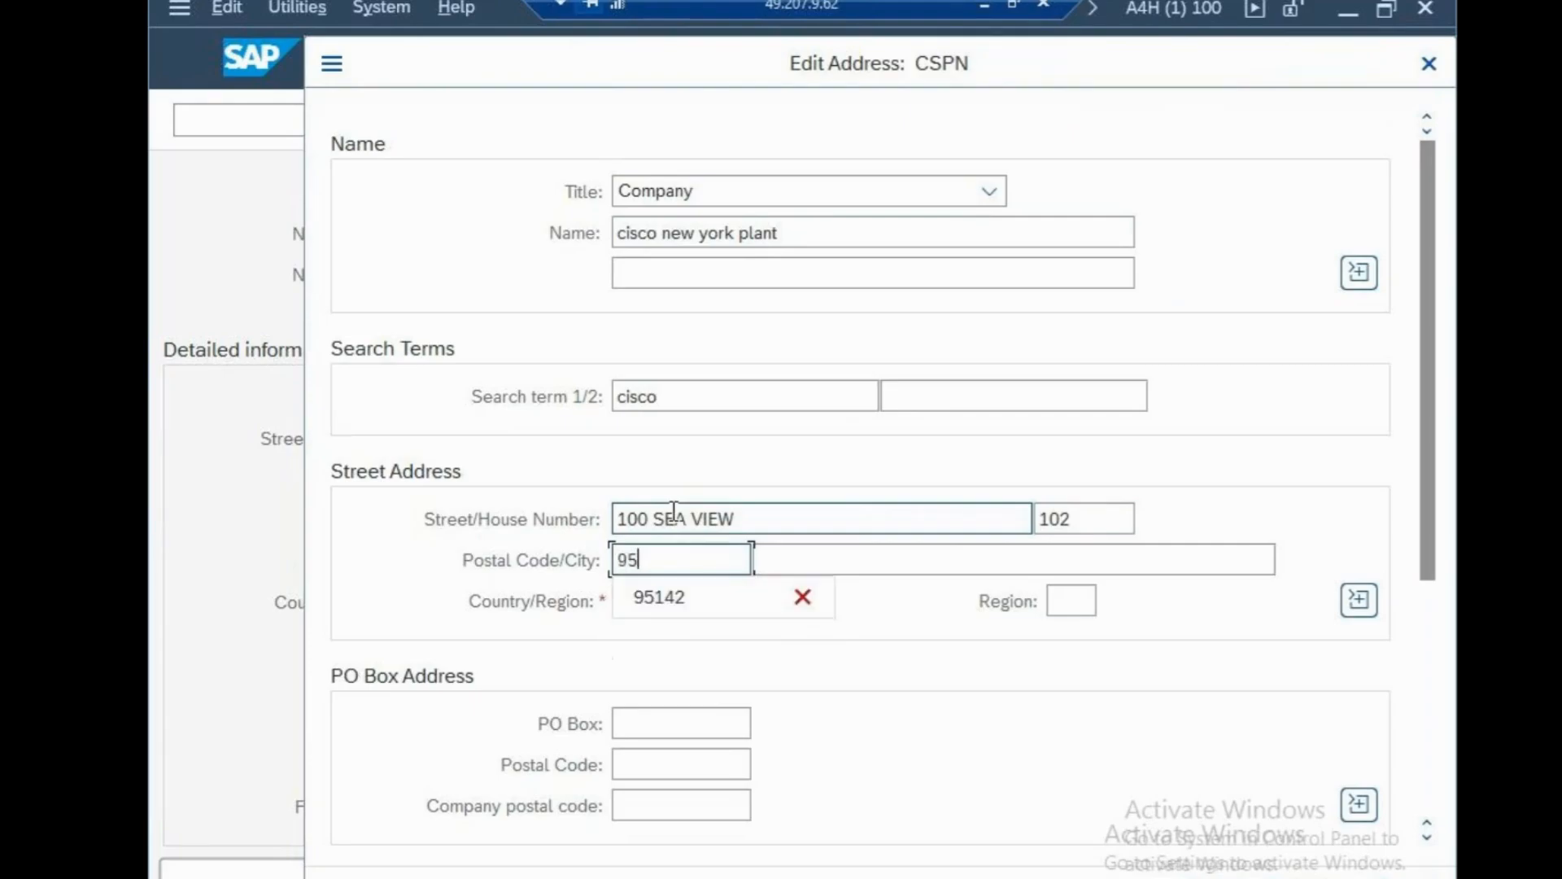
{"action": "type", "text": "142"}
{"action": "key", "text": "Tab"}
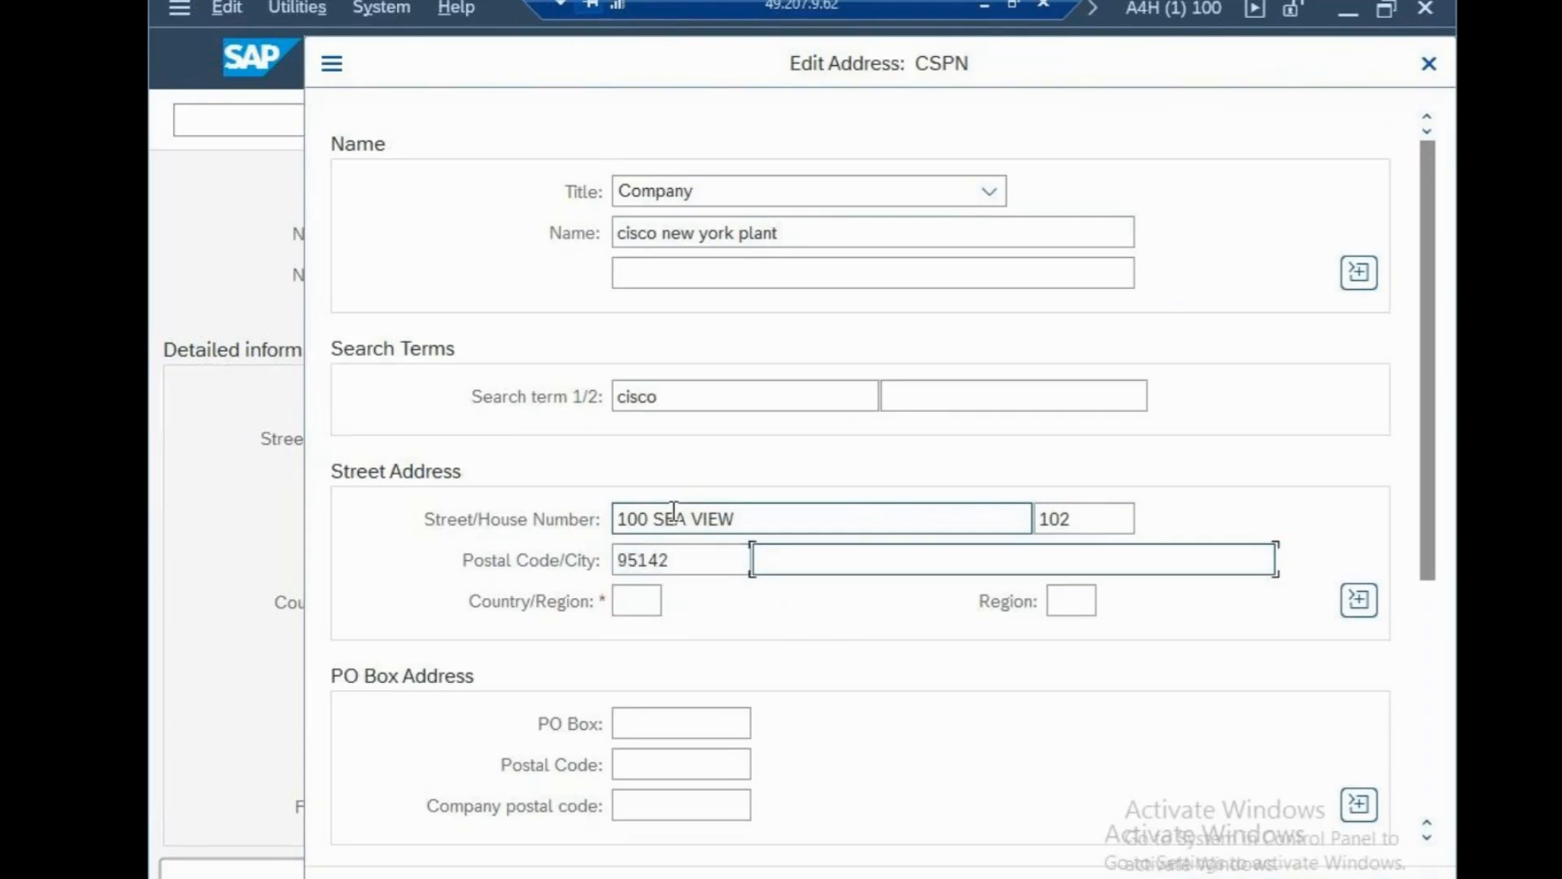
{"action": "type", "text": "NEW Y"}
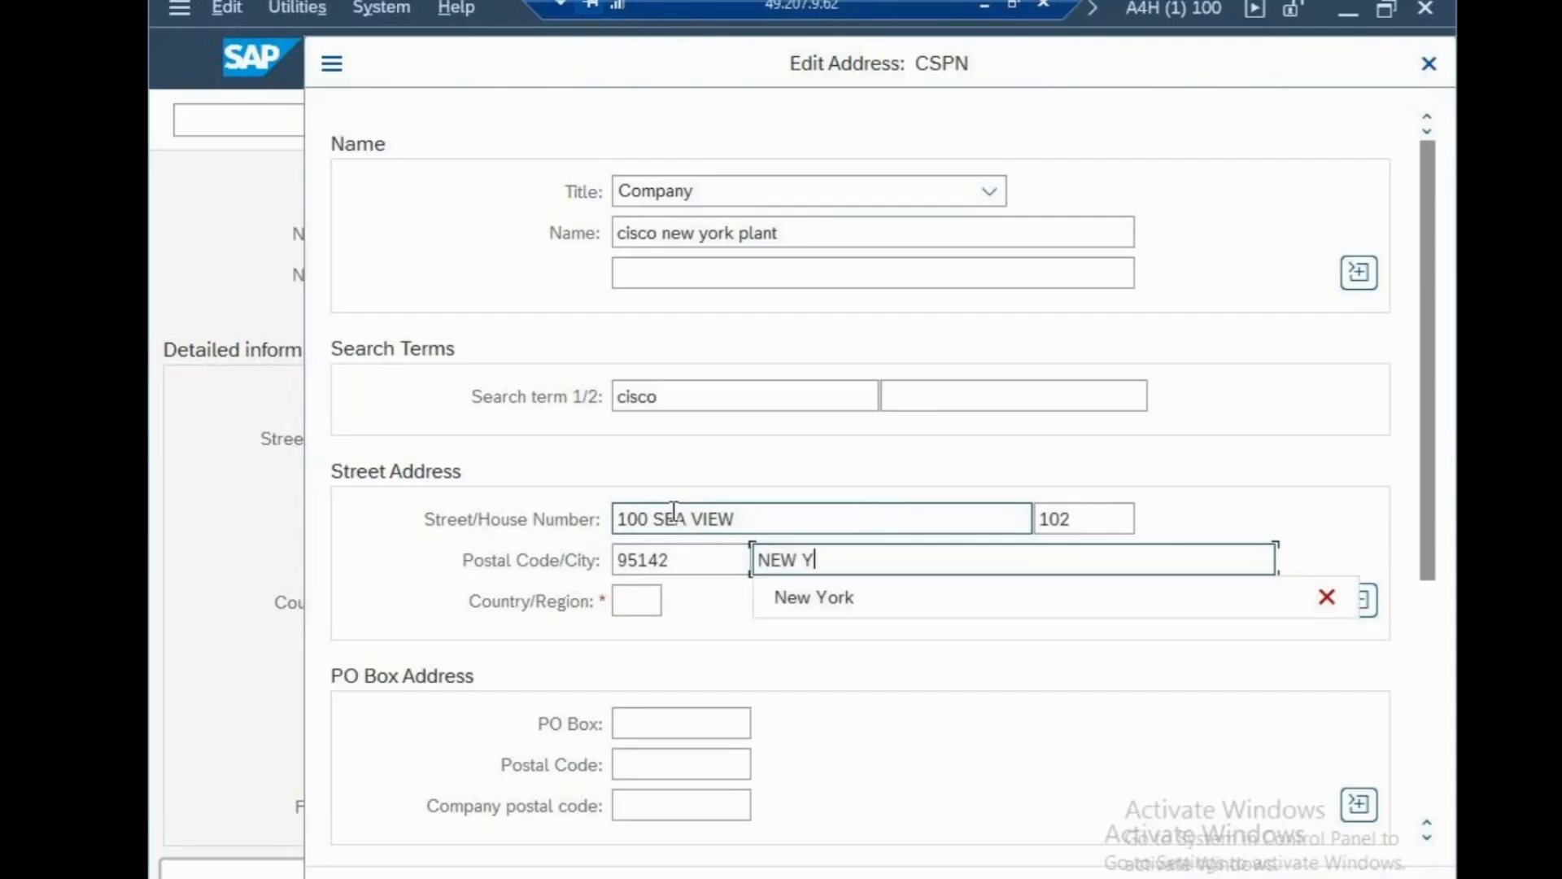
{"action": "type", "text": "R"}
{"action": "key", "text": "BackSpace"}
{"action": "type", "text": "ORK"}
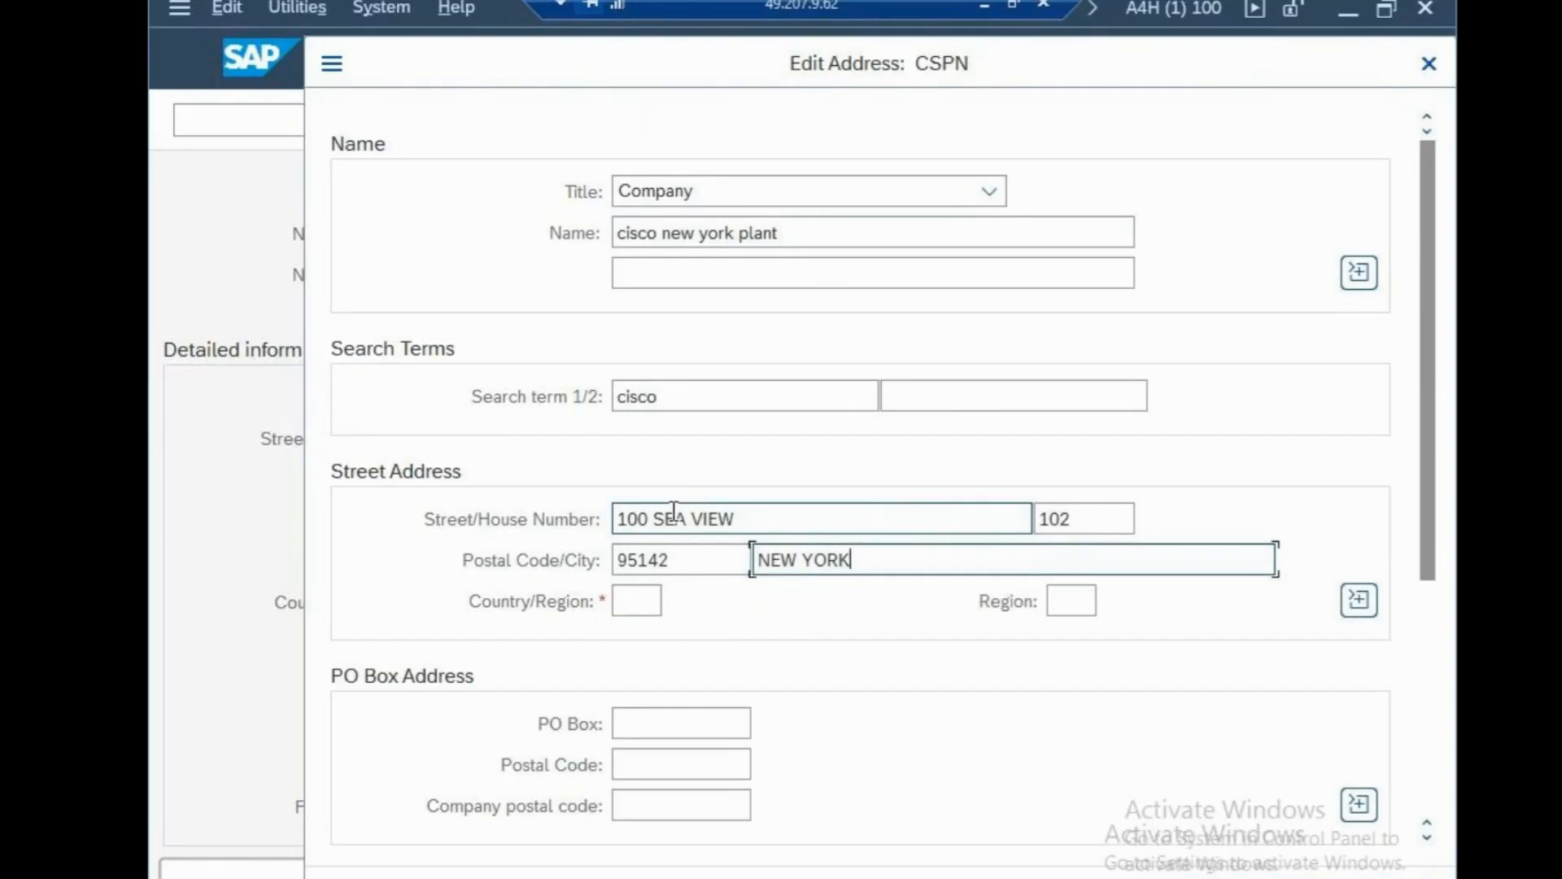
Set country US, region NY, PO Box 102 with PO box postal code 95142, and confirm.
{"action": "key", "text": "Tab"}
{"action": "type", "text": "US"}
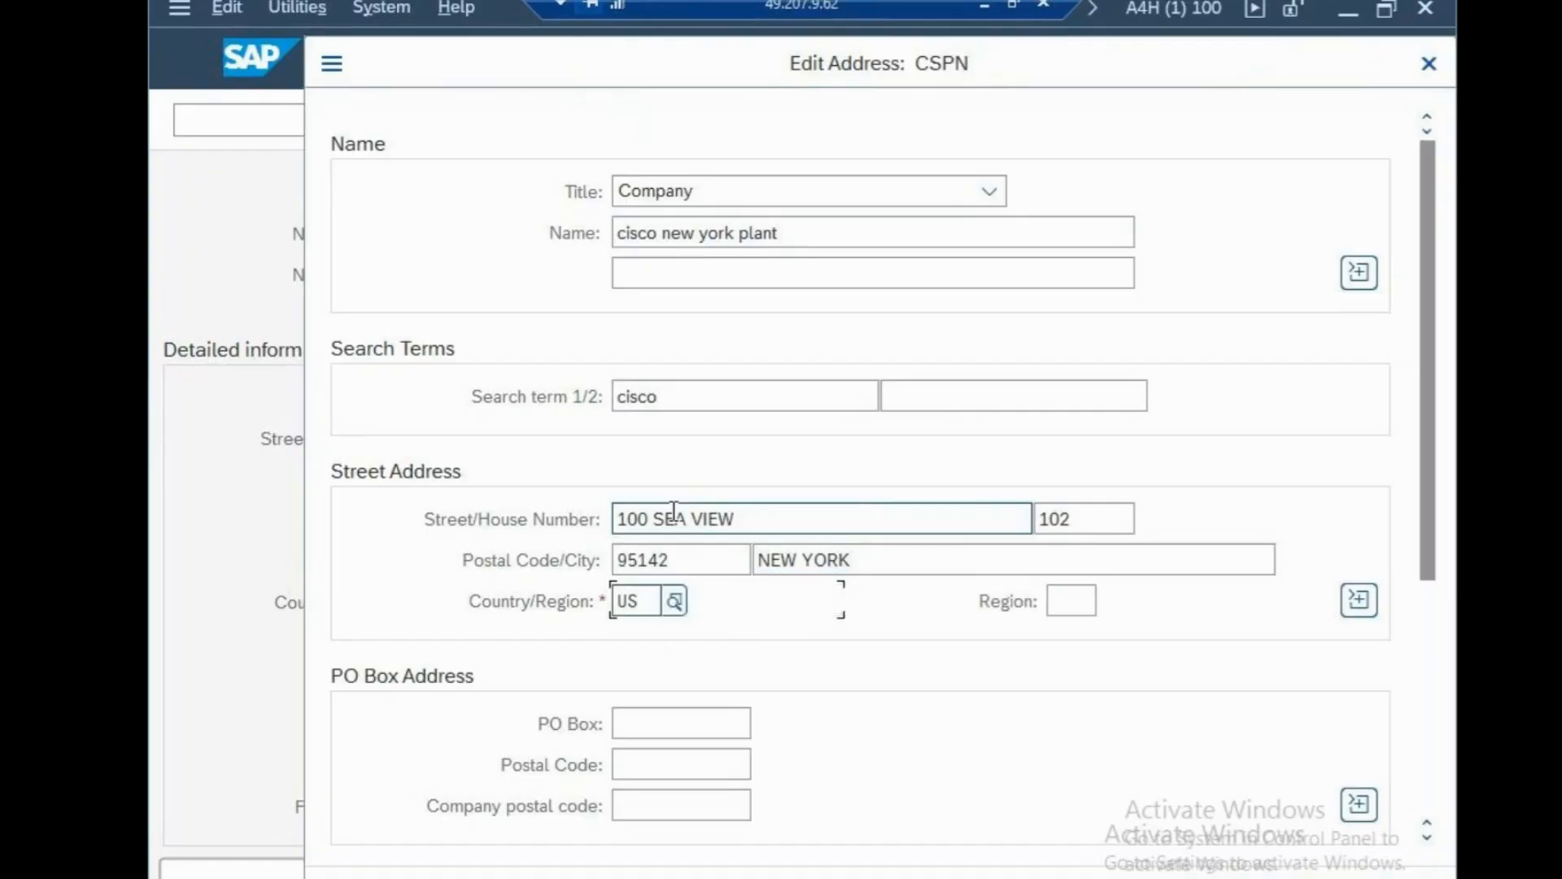
{"action": "key", "text": "Tab"}
{"action": "type", "text": "NY"}
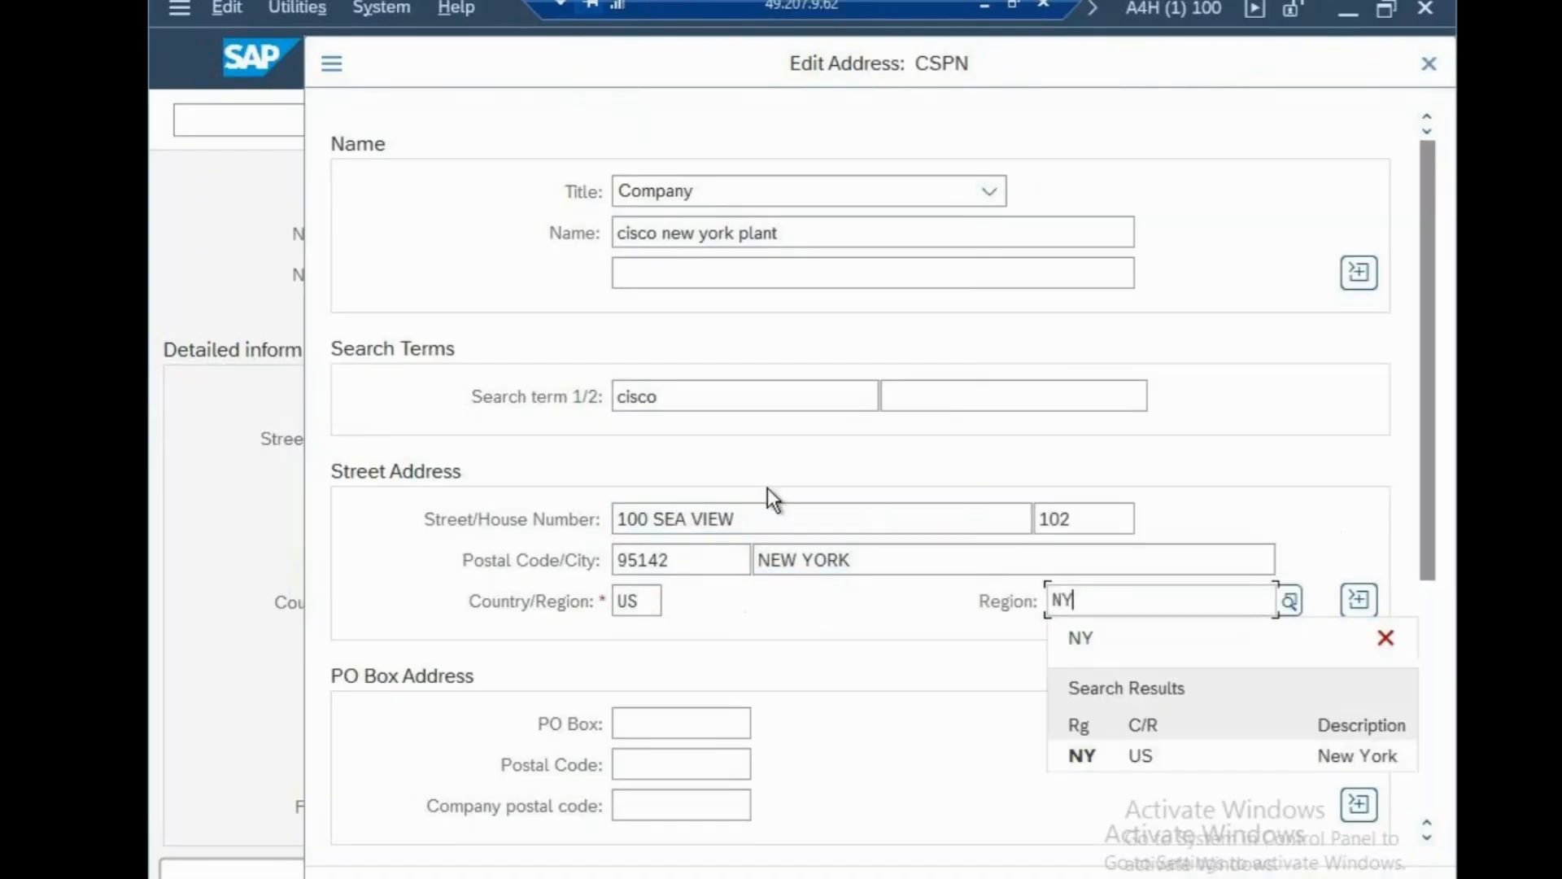
{"action": "left_click", "coordinate": [1088, 750]}
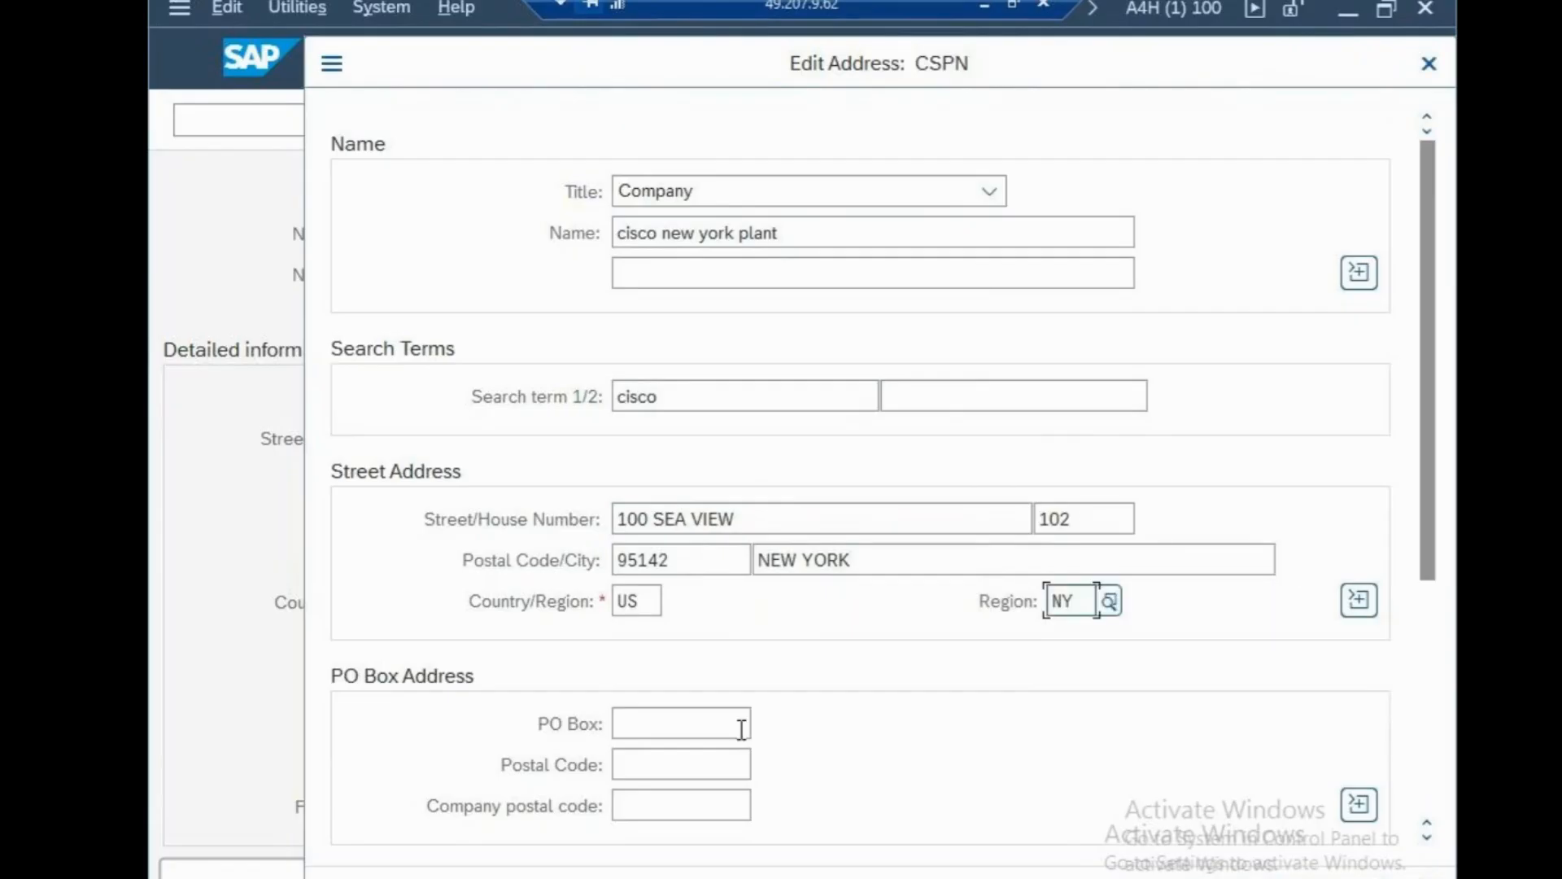
{"action": "left_click", "coordinate": [707, 728]}
{"action": "type", "text": "102"}
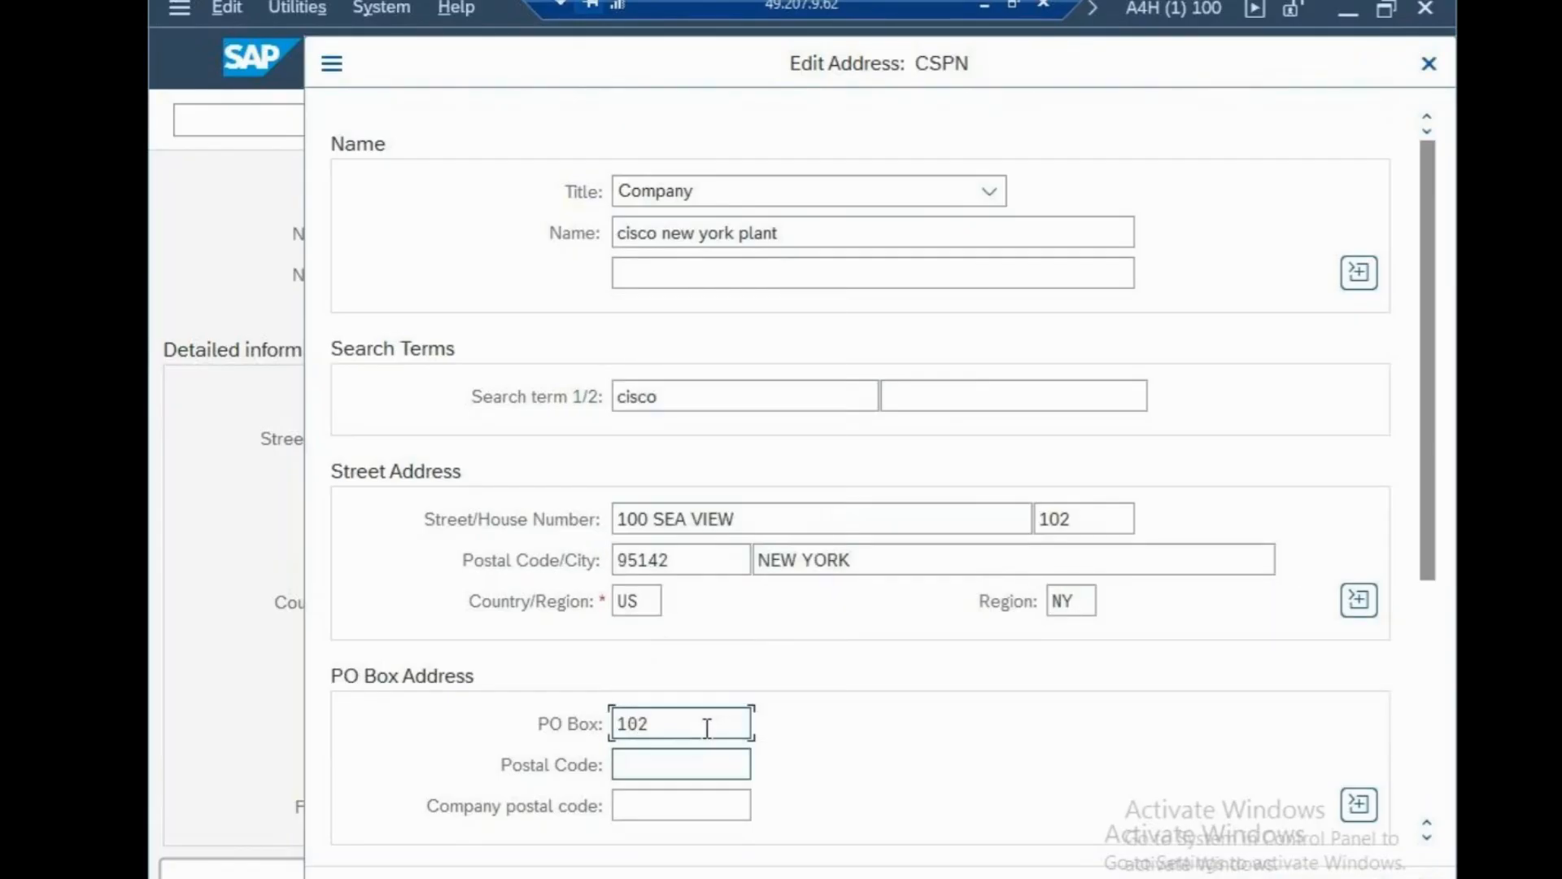
{"action": "key", "text": "Tab"}
{"action": "type", "text": "95142"}
{"action": "key", "text": "Return"}
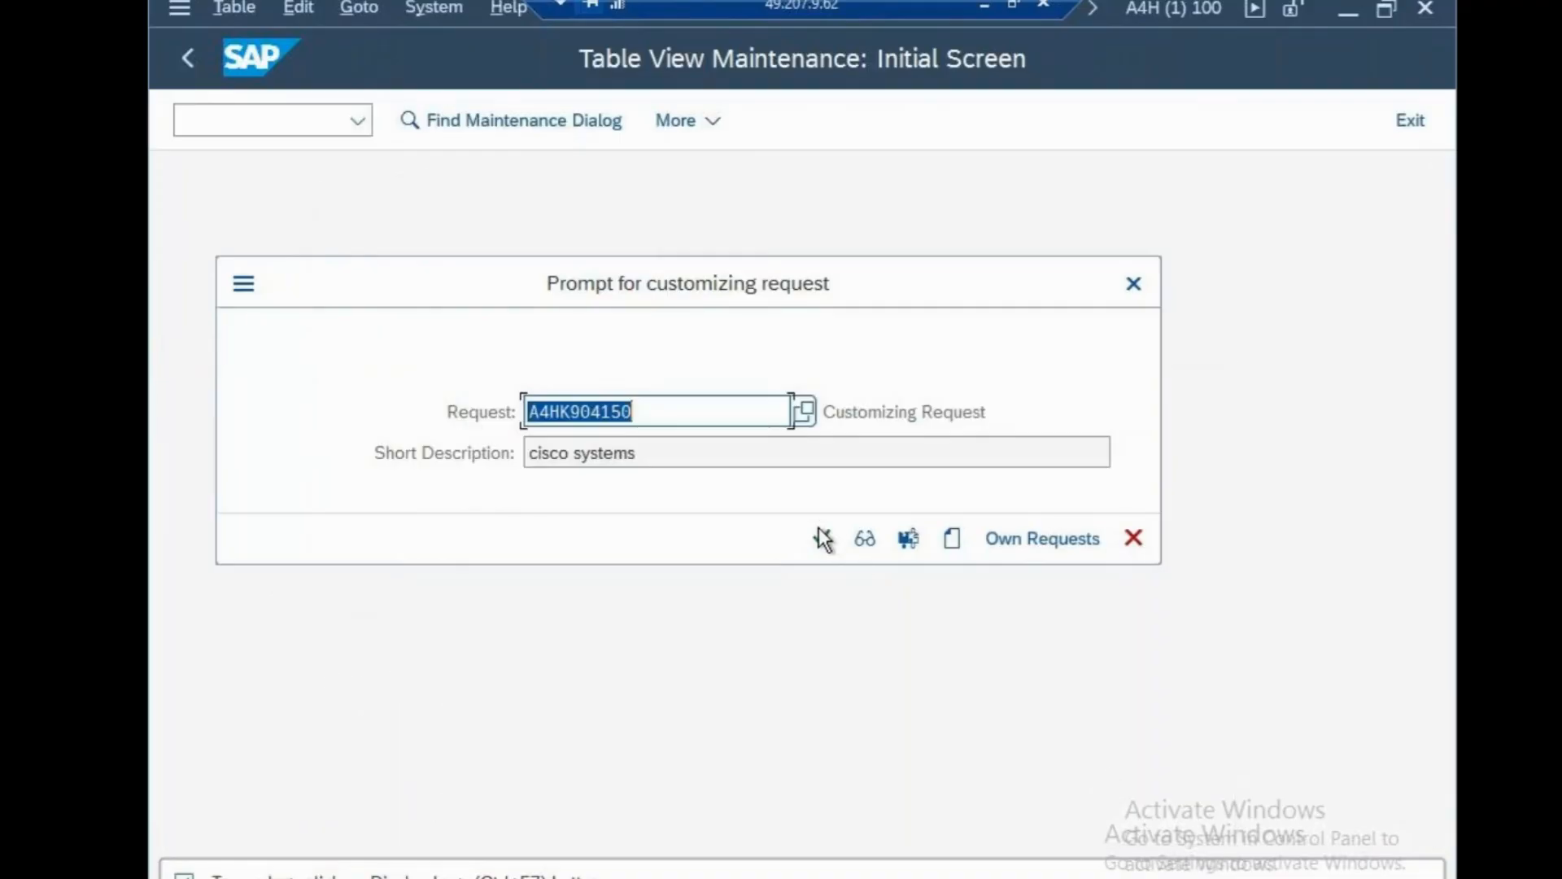
Accept the plant address, then add PLANT-CSPN to the sapfasttrack notes and save them.
{"action": "left_click", "coordinate": [819, 530]}
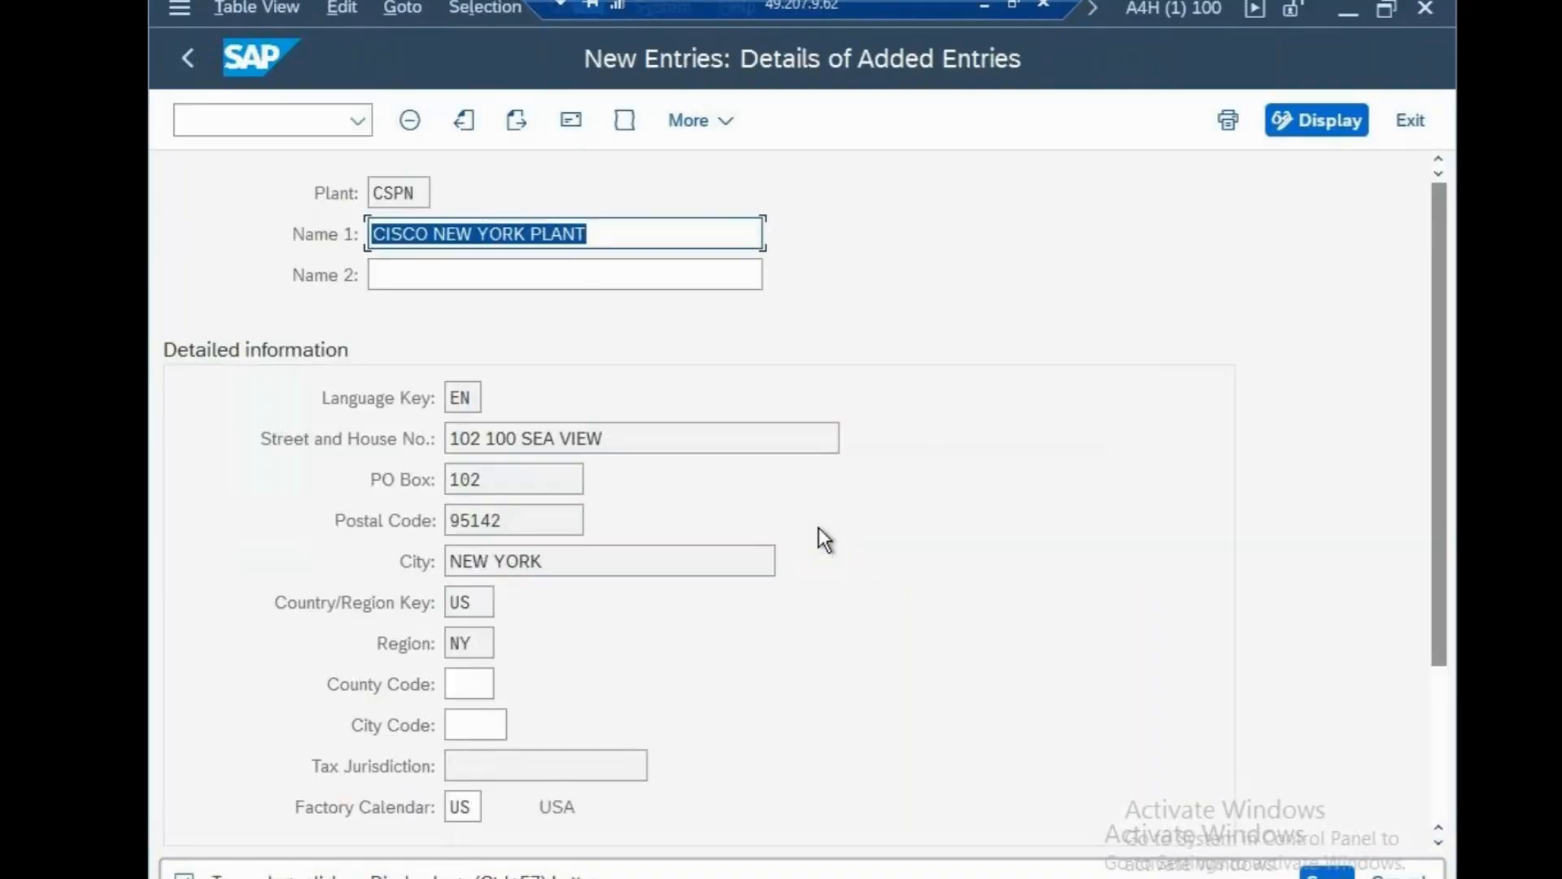
{"action": "left_click", "coordinate": [987, 4]}
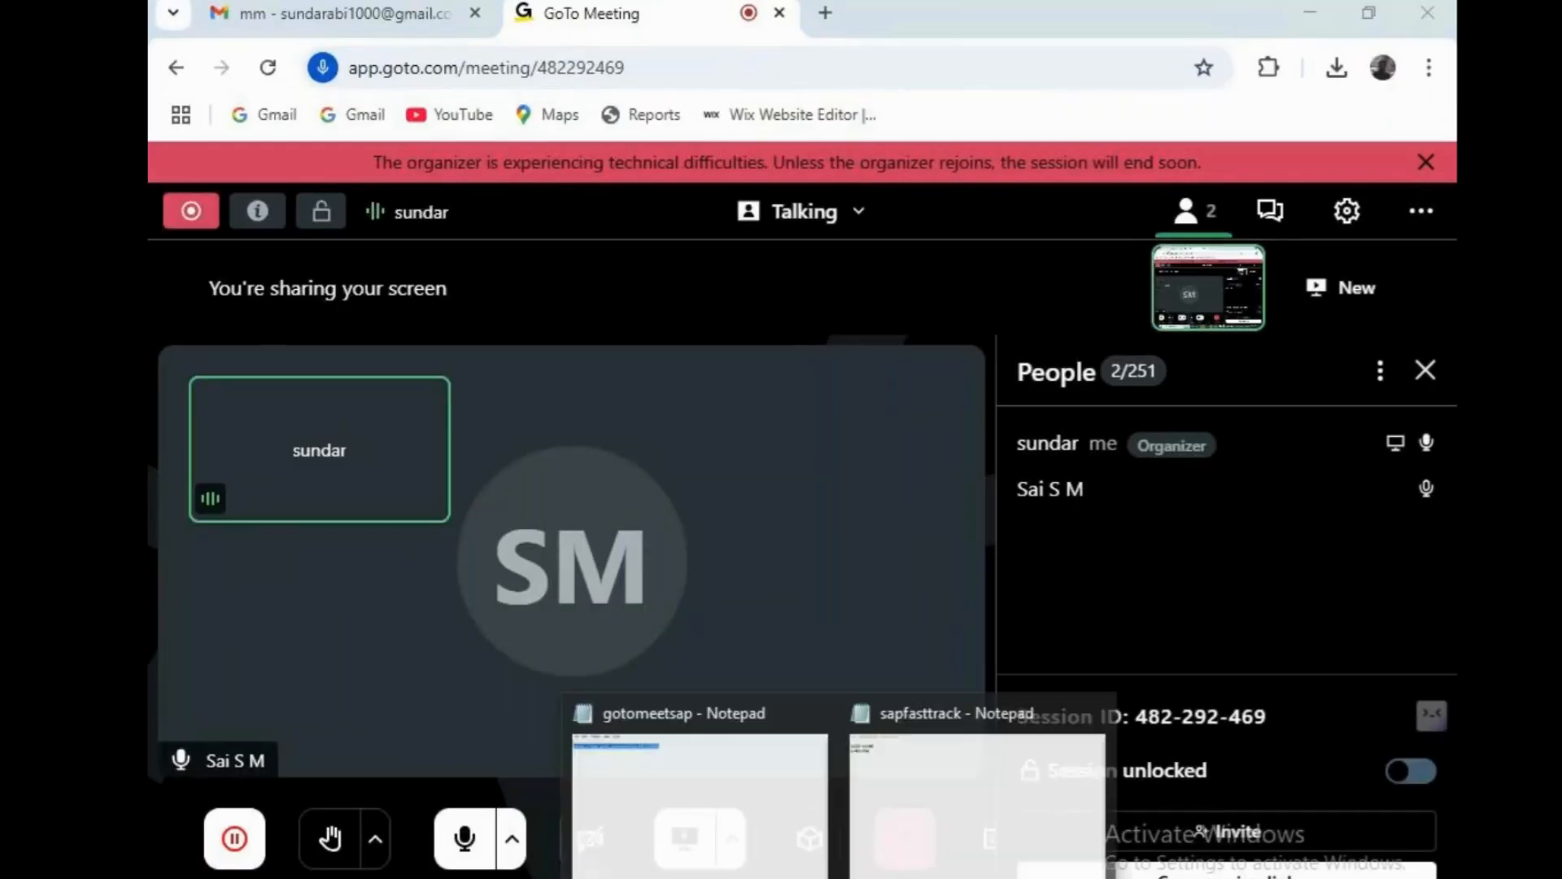
{"action": "left_click", "coordinate": [901, 827]}
{"action": "type", "text": "PLAN"}
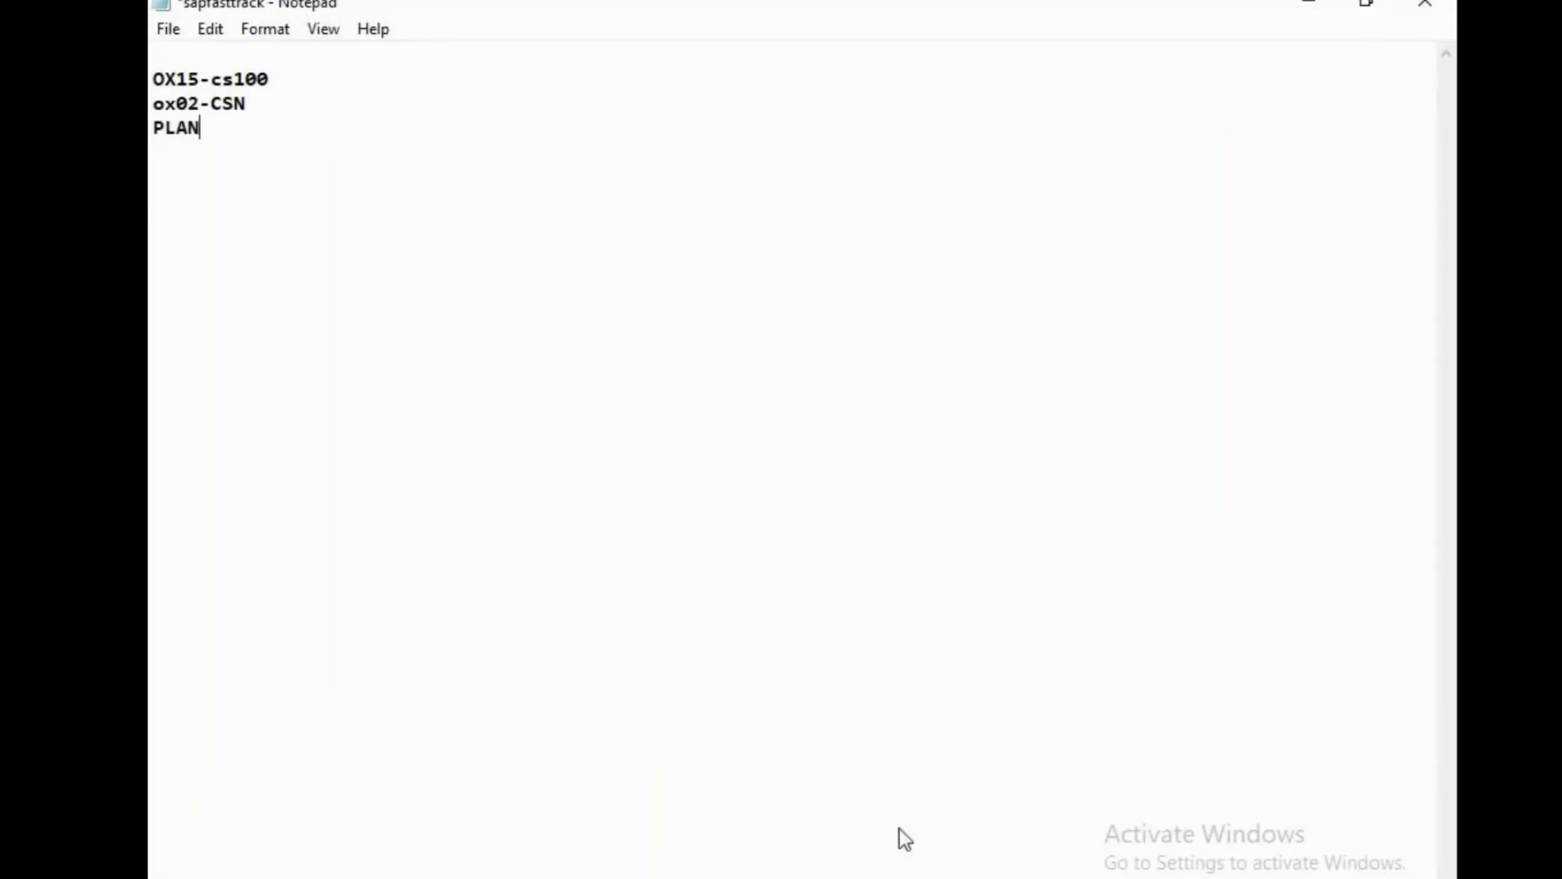
{"action": "type", "text": "T-CSPN"}
{"action": "key", "text": "ctrl+s"}
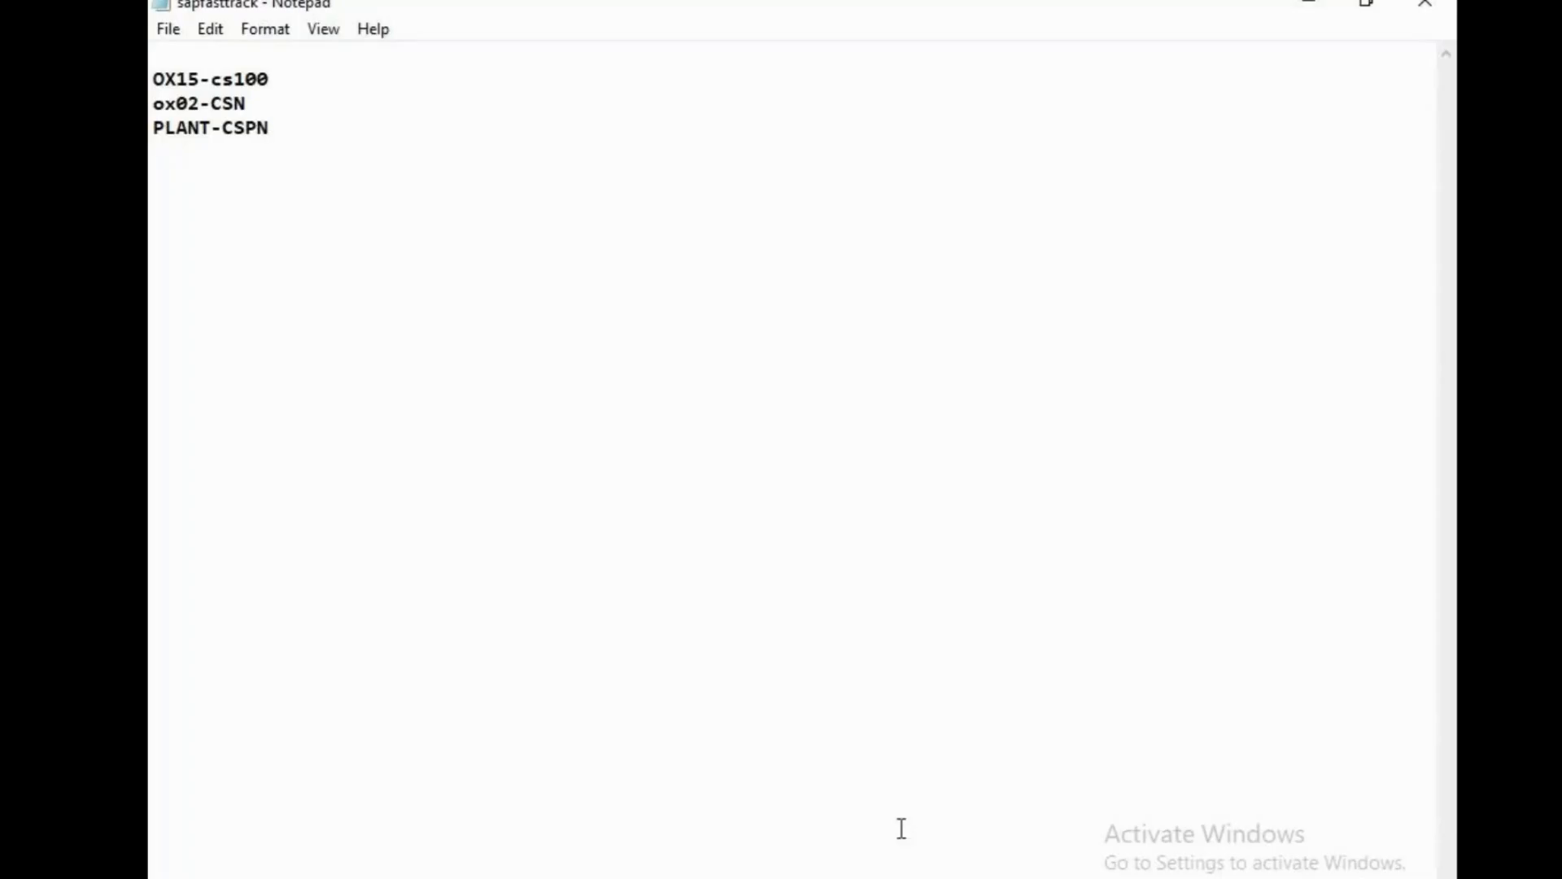
{"action": "left_click", "coordinate": [893, 877]}
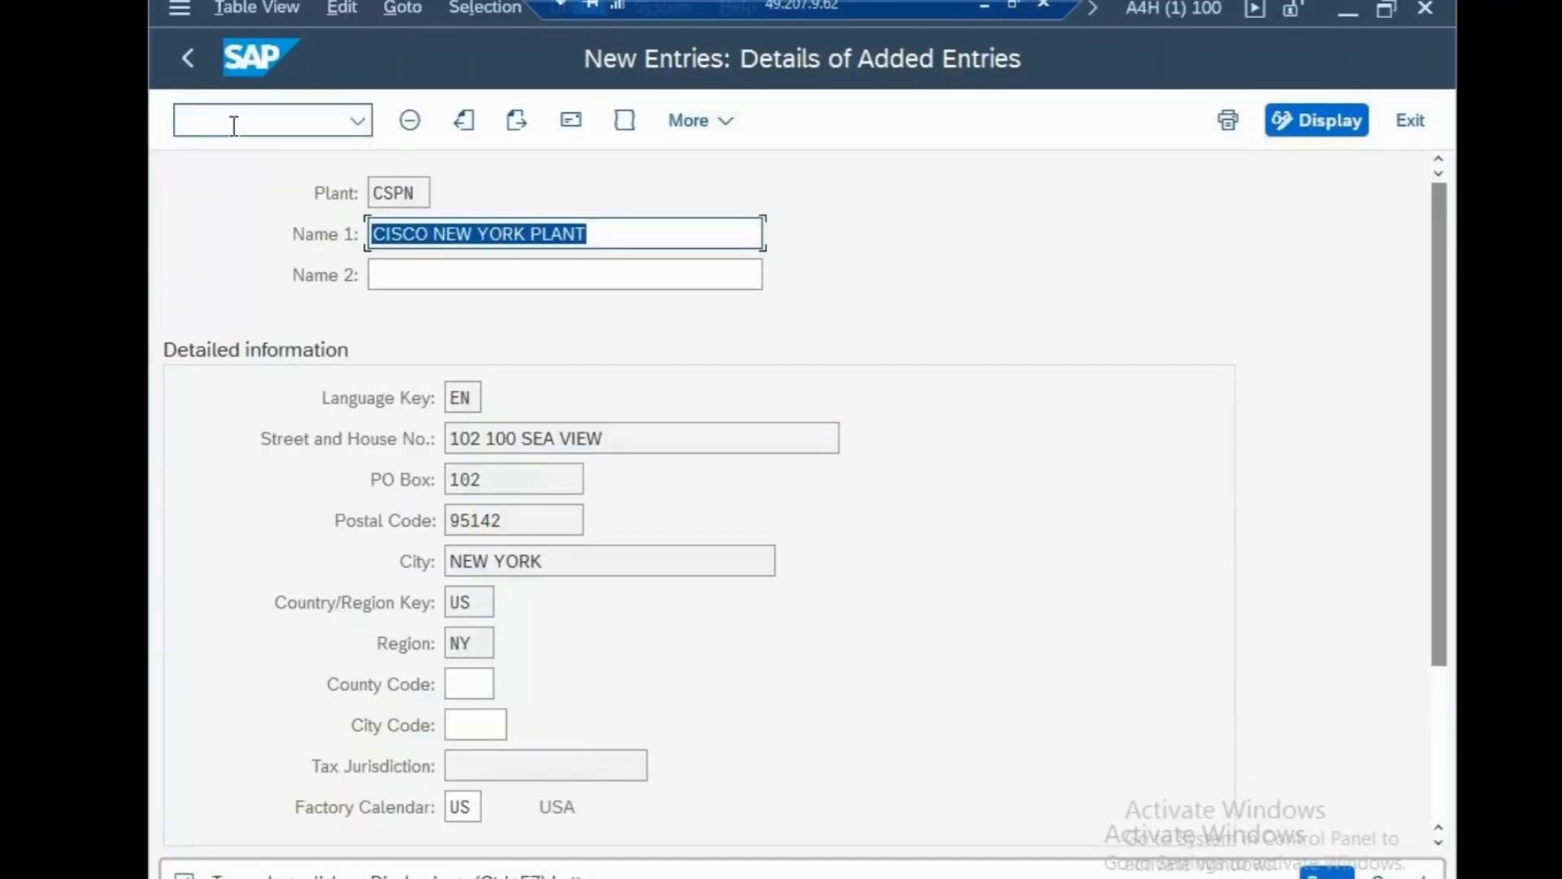
Open the plant-to-company-code assignment and add a new entry, looking up company code CSN.
{"action": "left_click", "coordinate": [233, 125]}
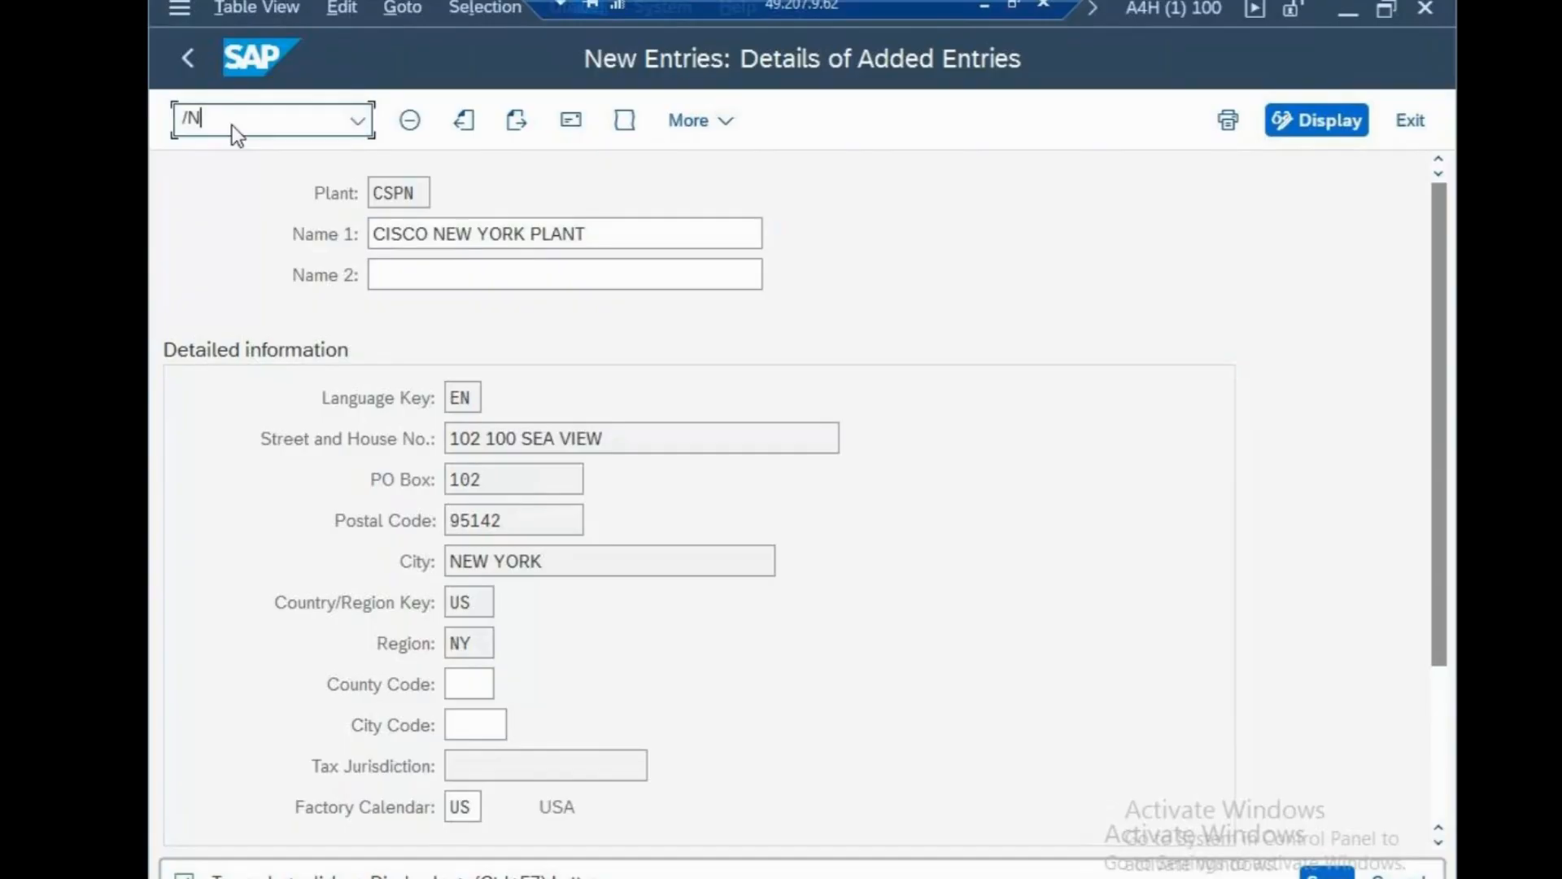
{"action": "key", "text": "Return"}
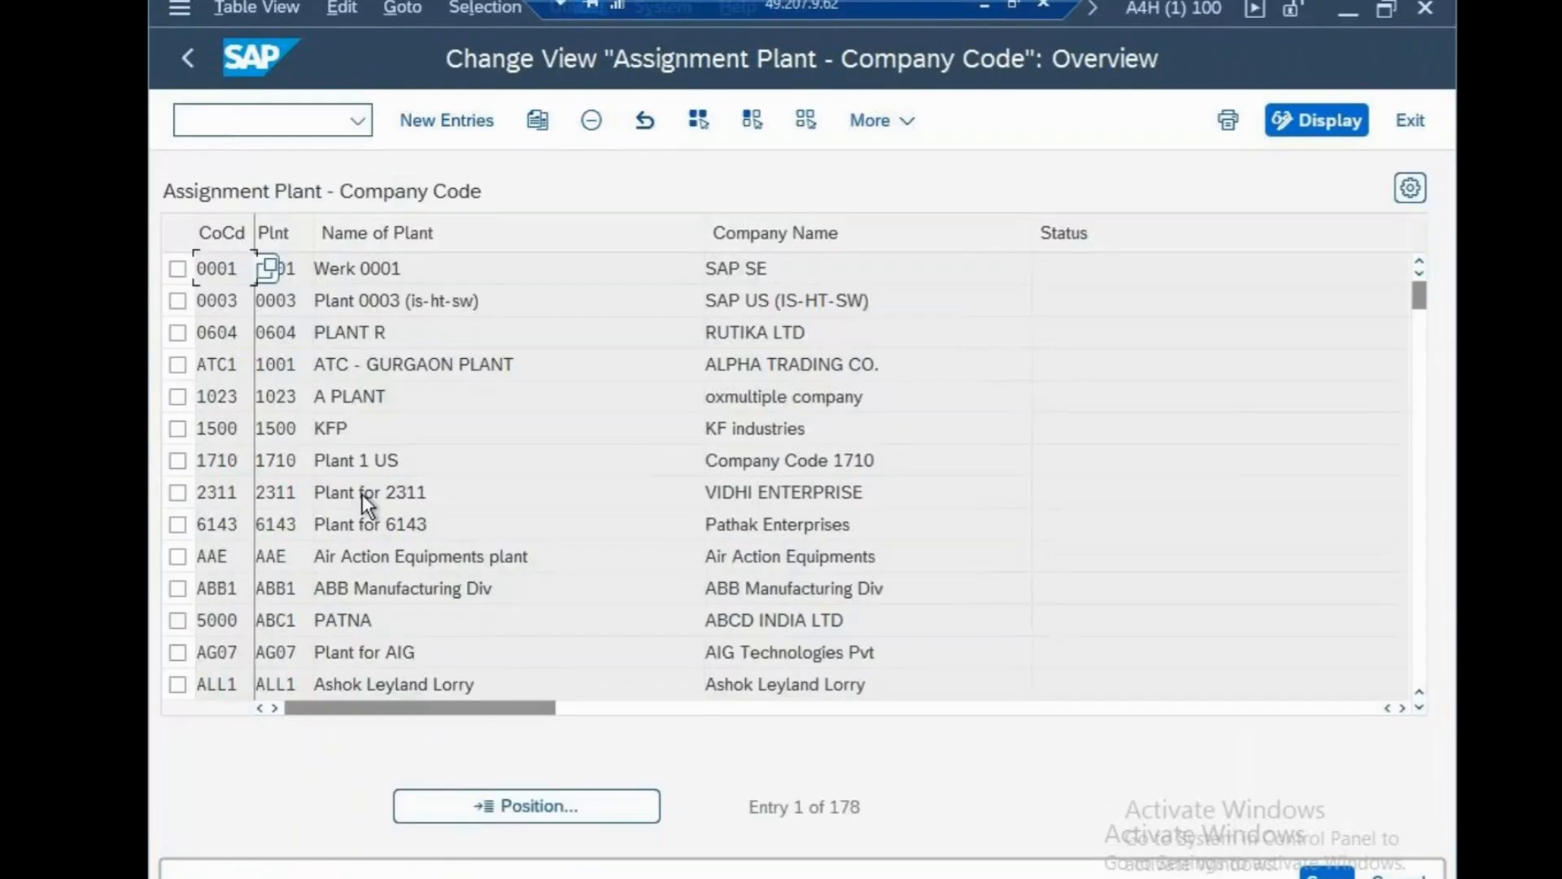
{"action": "left_click", "coordinate": [448, 120]}
{"action": "type", "text": "CS"}
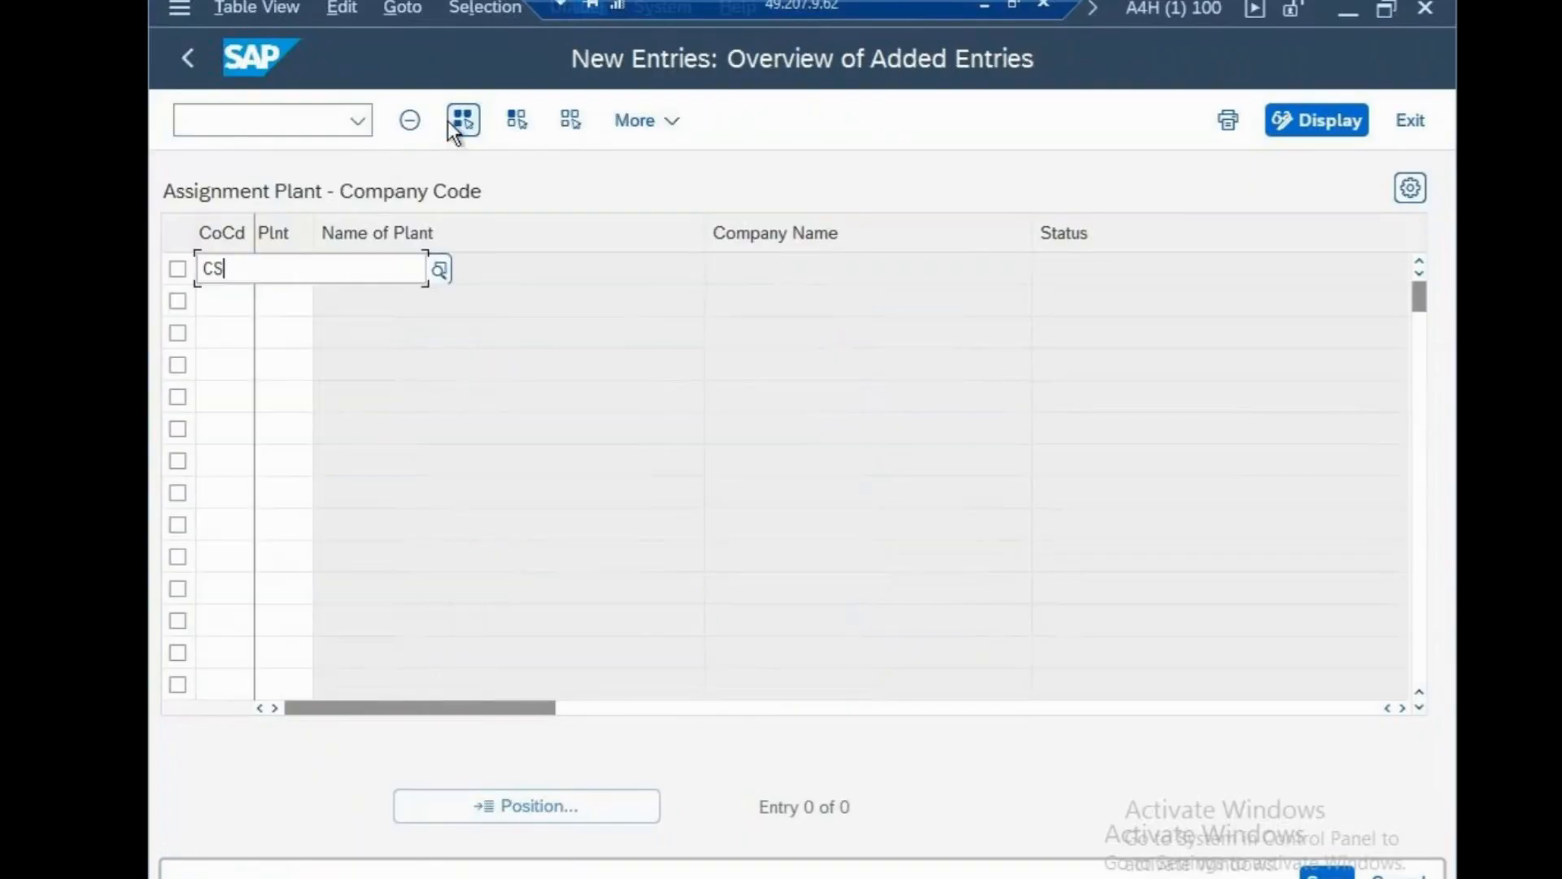
{"action": "type", "text": "PN"}
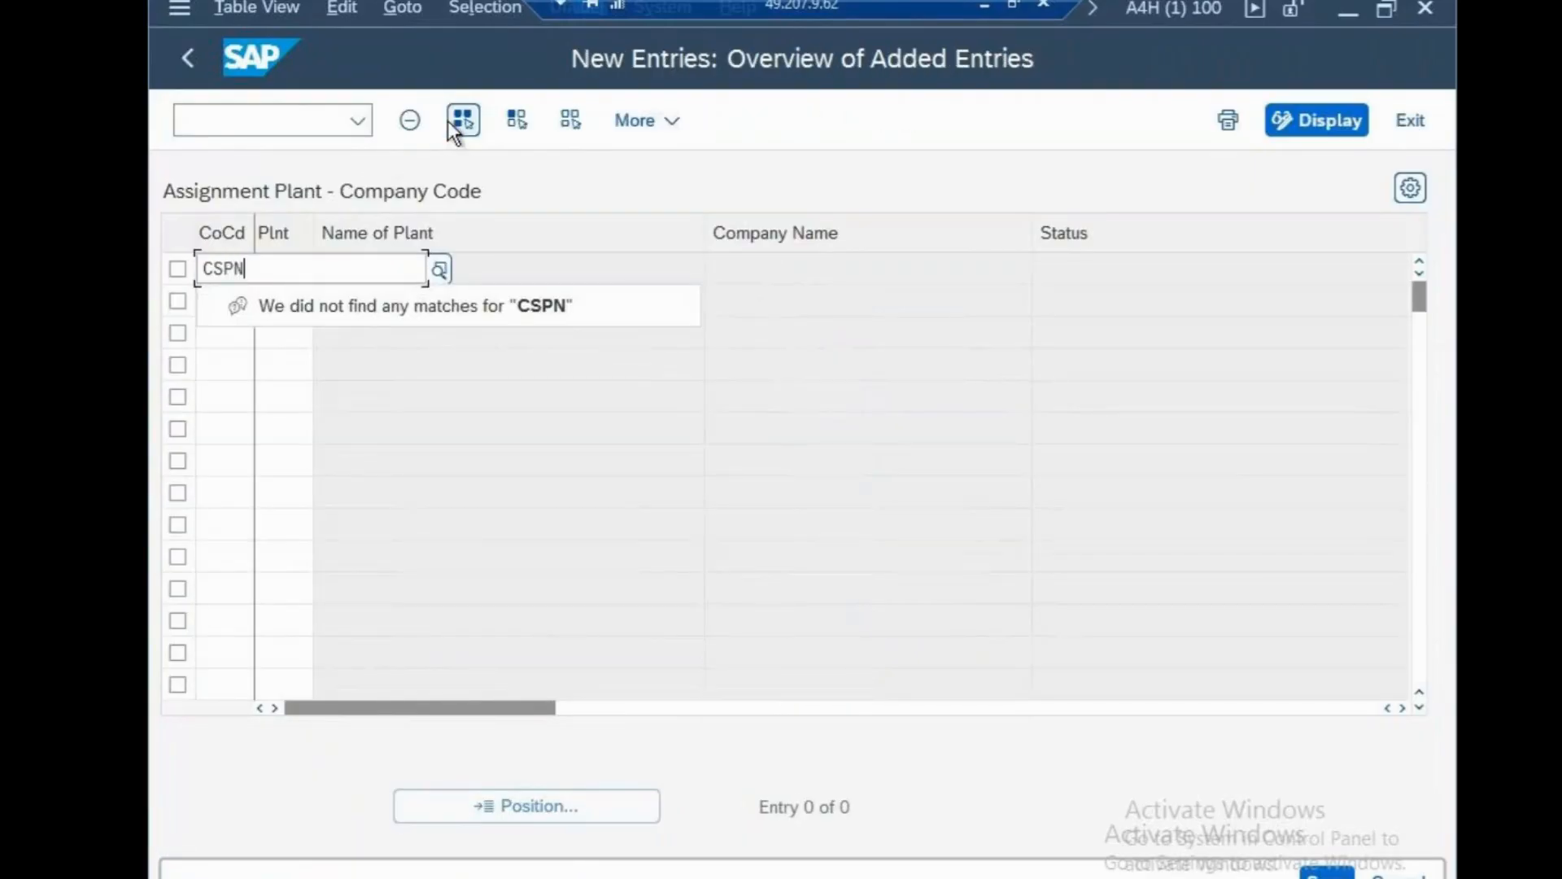
{"action": "key", "text": "BackSpace"}
{"action": "key", "text": "BackSpace"}
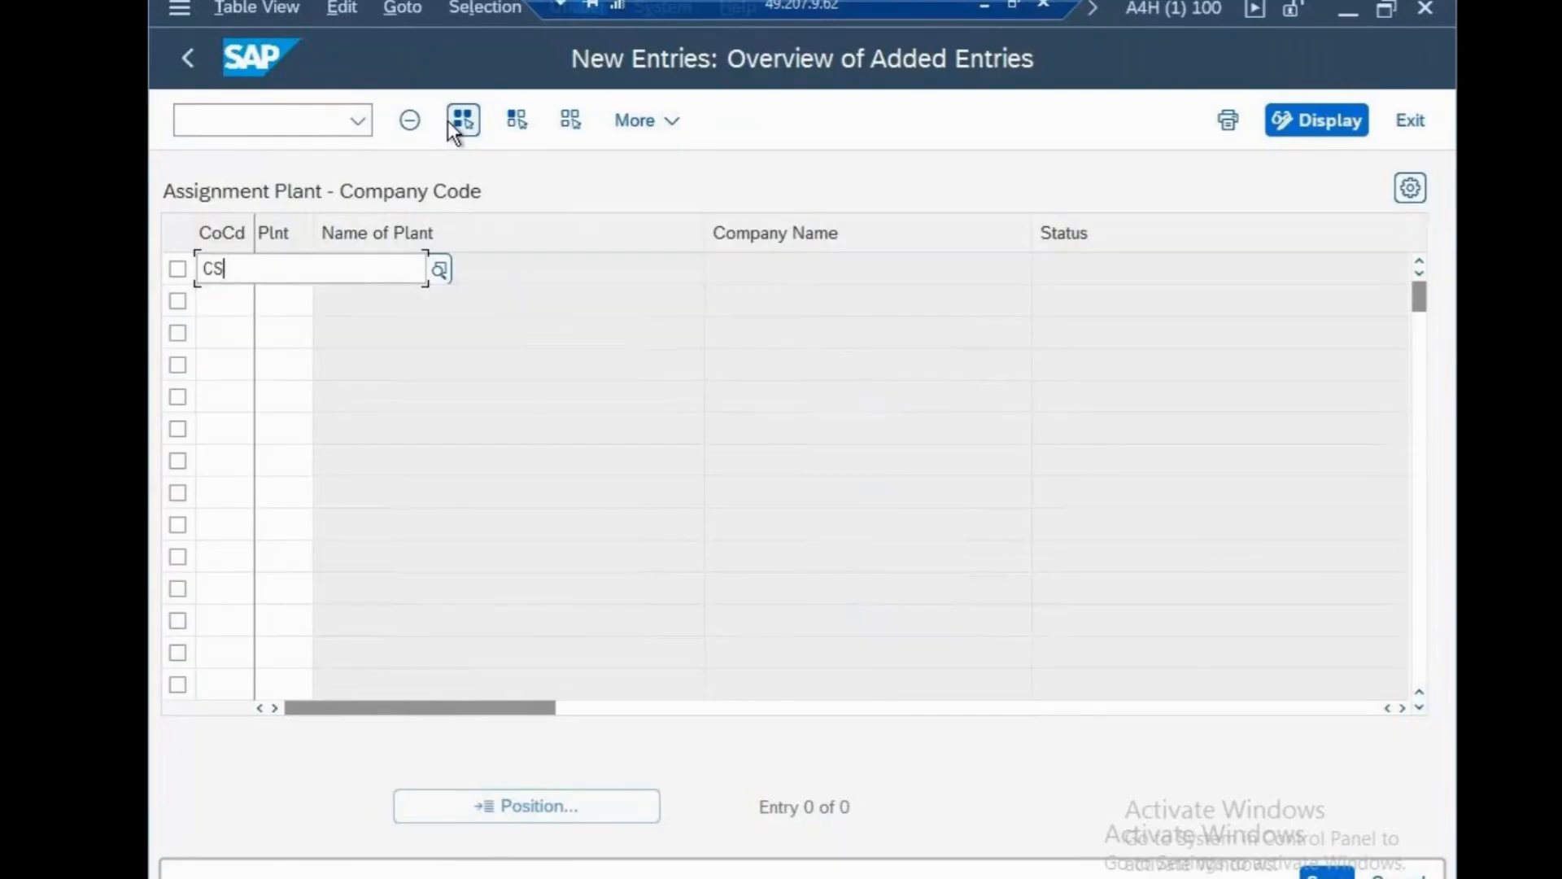
{"action": "type", "text": "N"}
{"action": "left_click", "coordinate": [371, 379]}
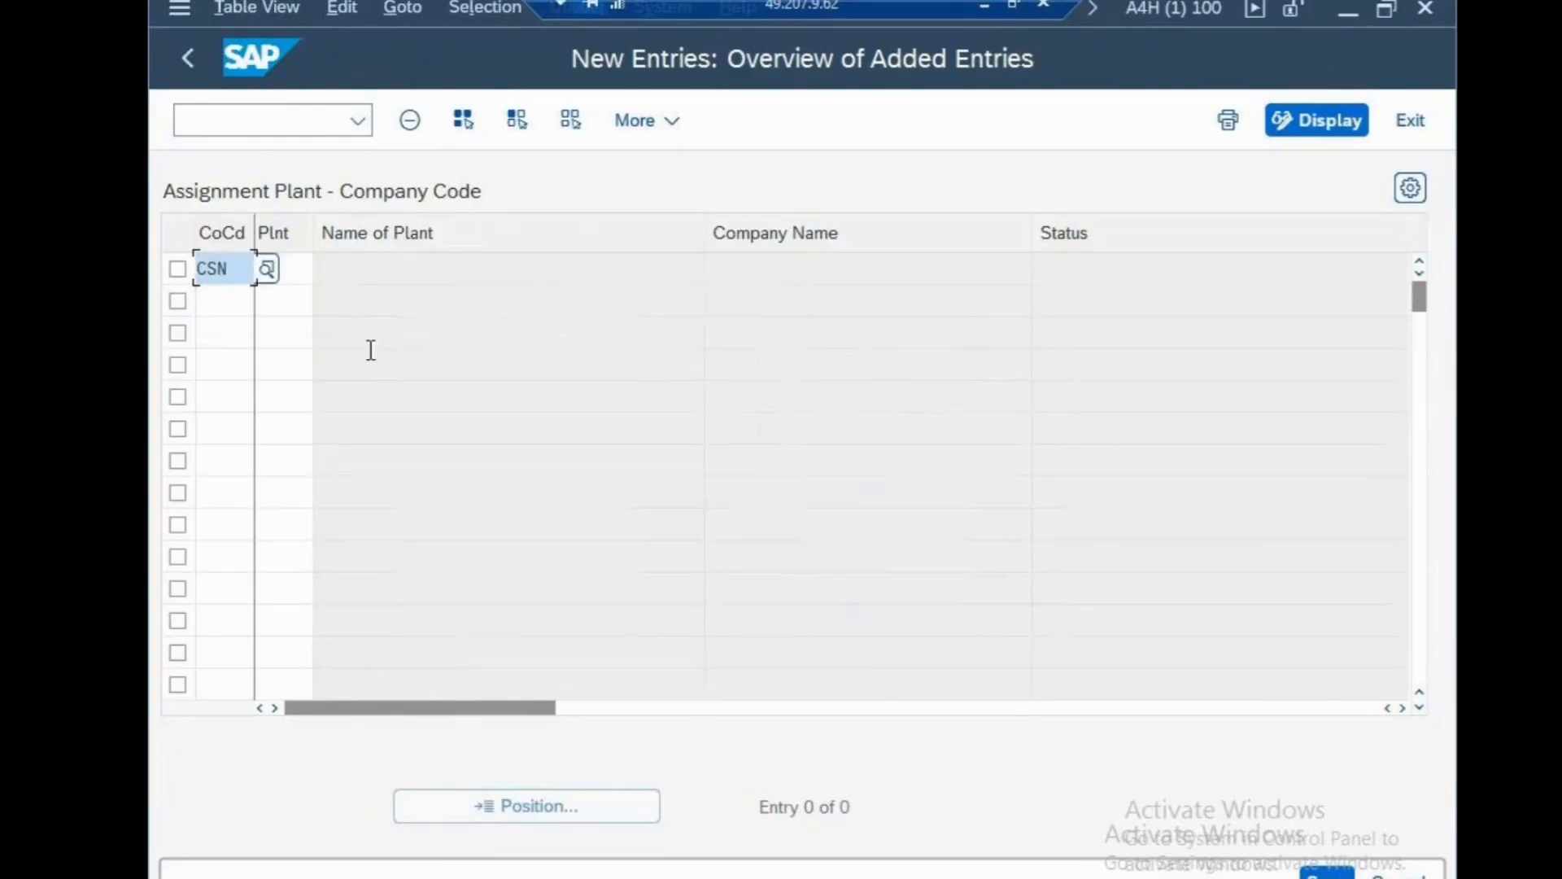
{"action": "left_click", "coordinate": [293, 272]}
{"action": "type", "text": "CS"}
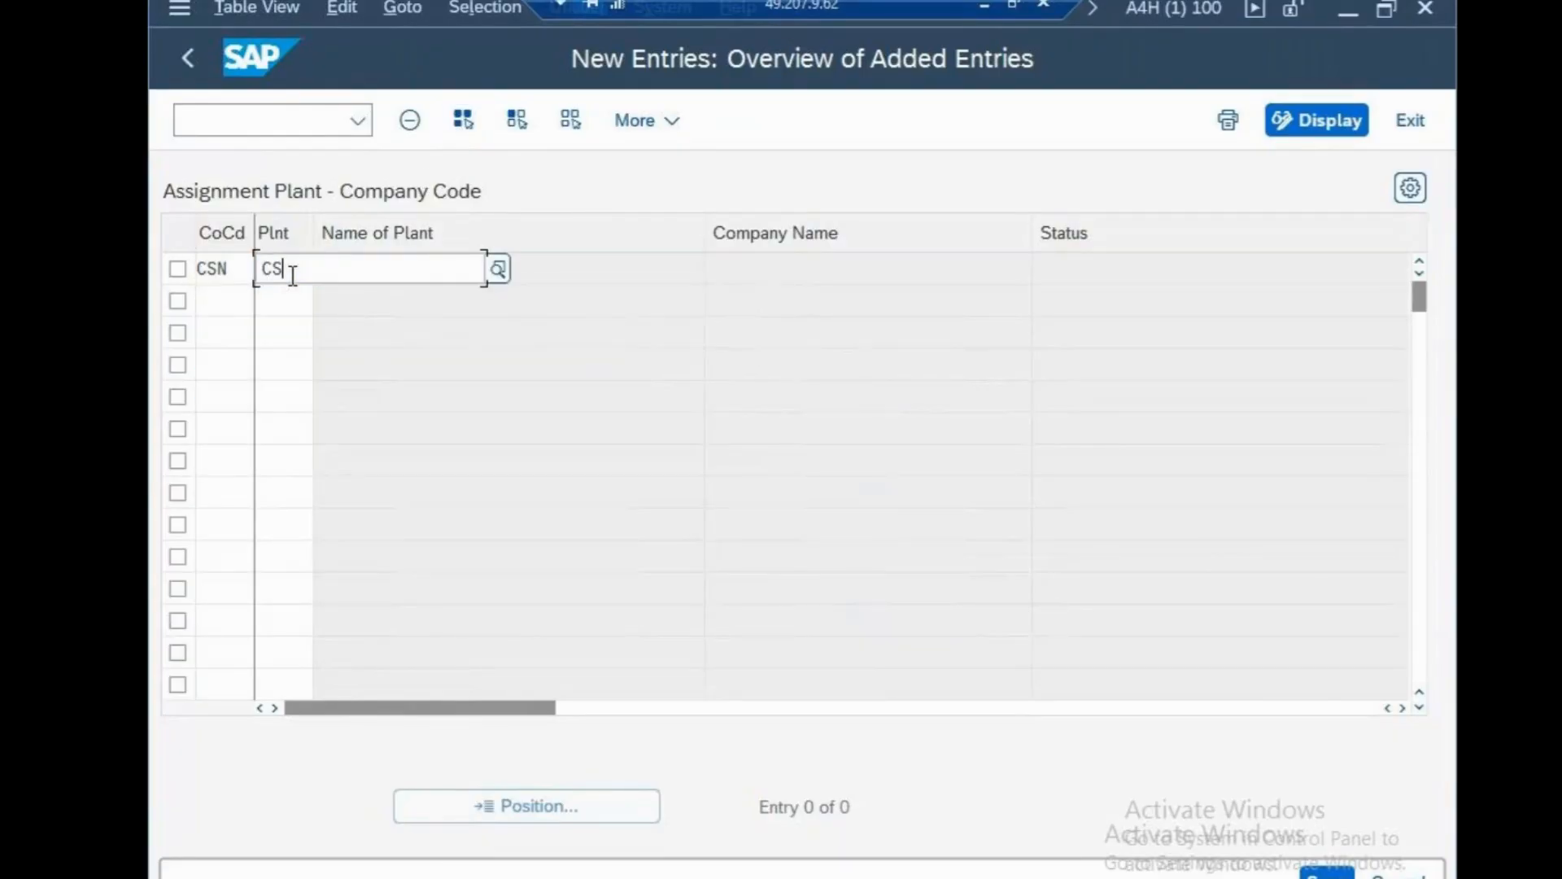
{"action": "type", "text": "NP"}
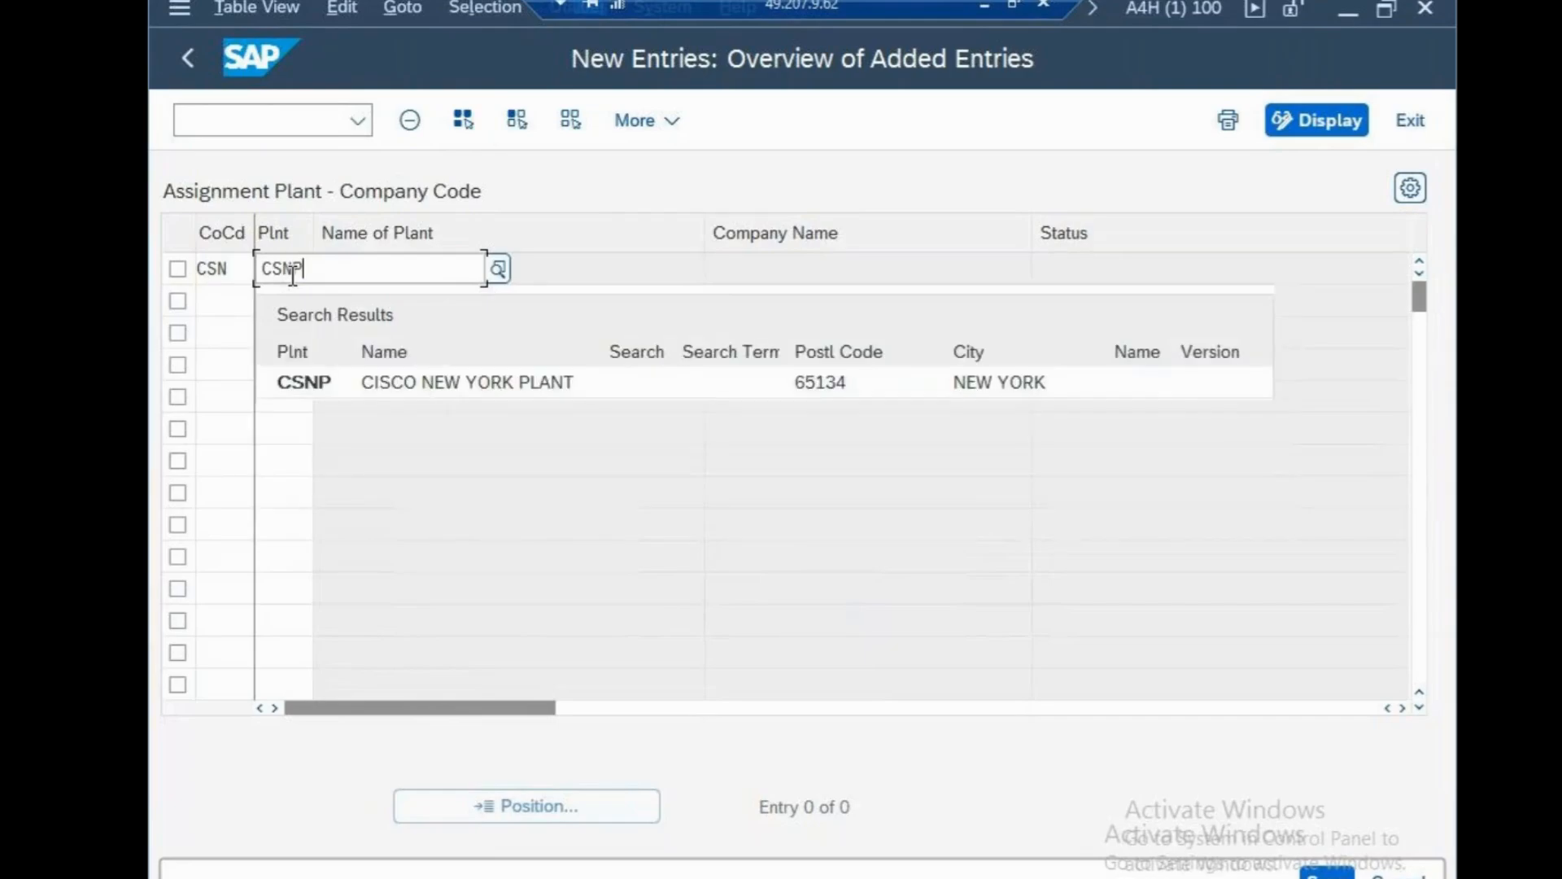
{"action": "left_click", "coordinate": [353, 381]}
{"action": "key", "text": "Return"}
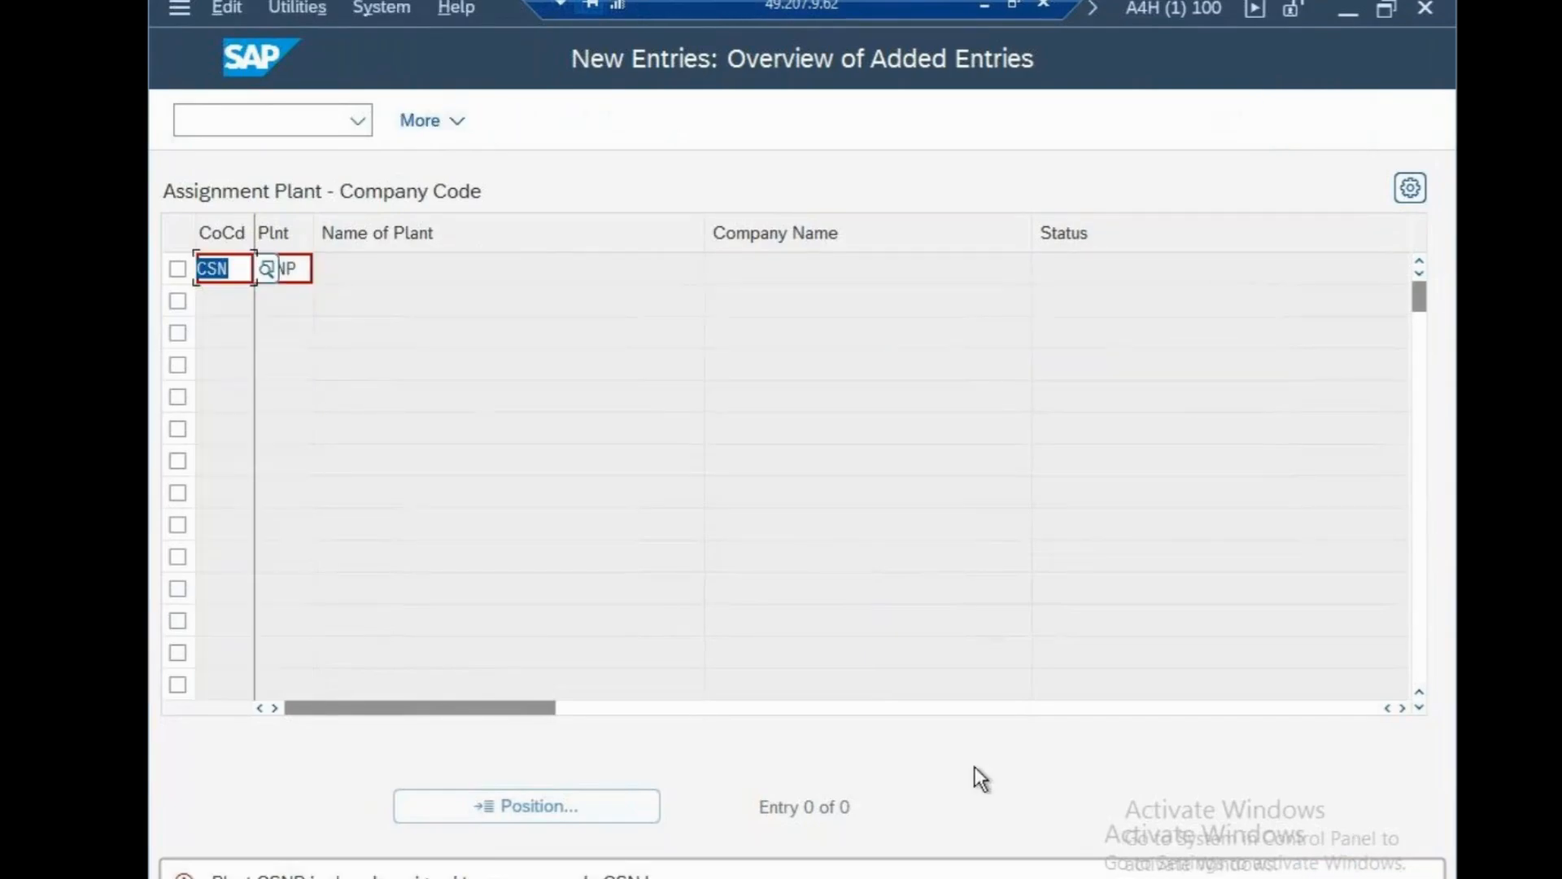
Assign plant CSPN to company code CSN and save under the customizing request.
{"action": "type", "text": "CSN"}
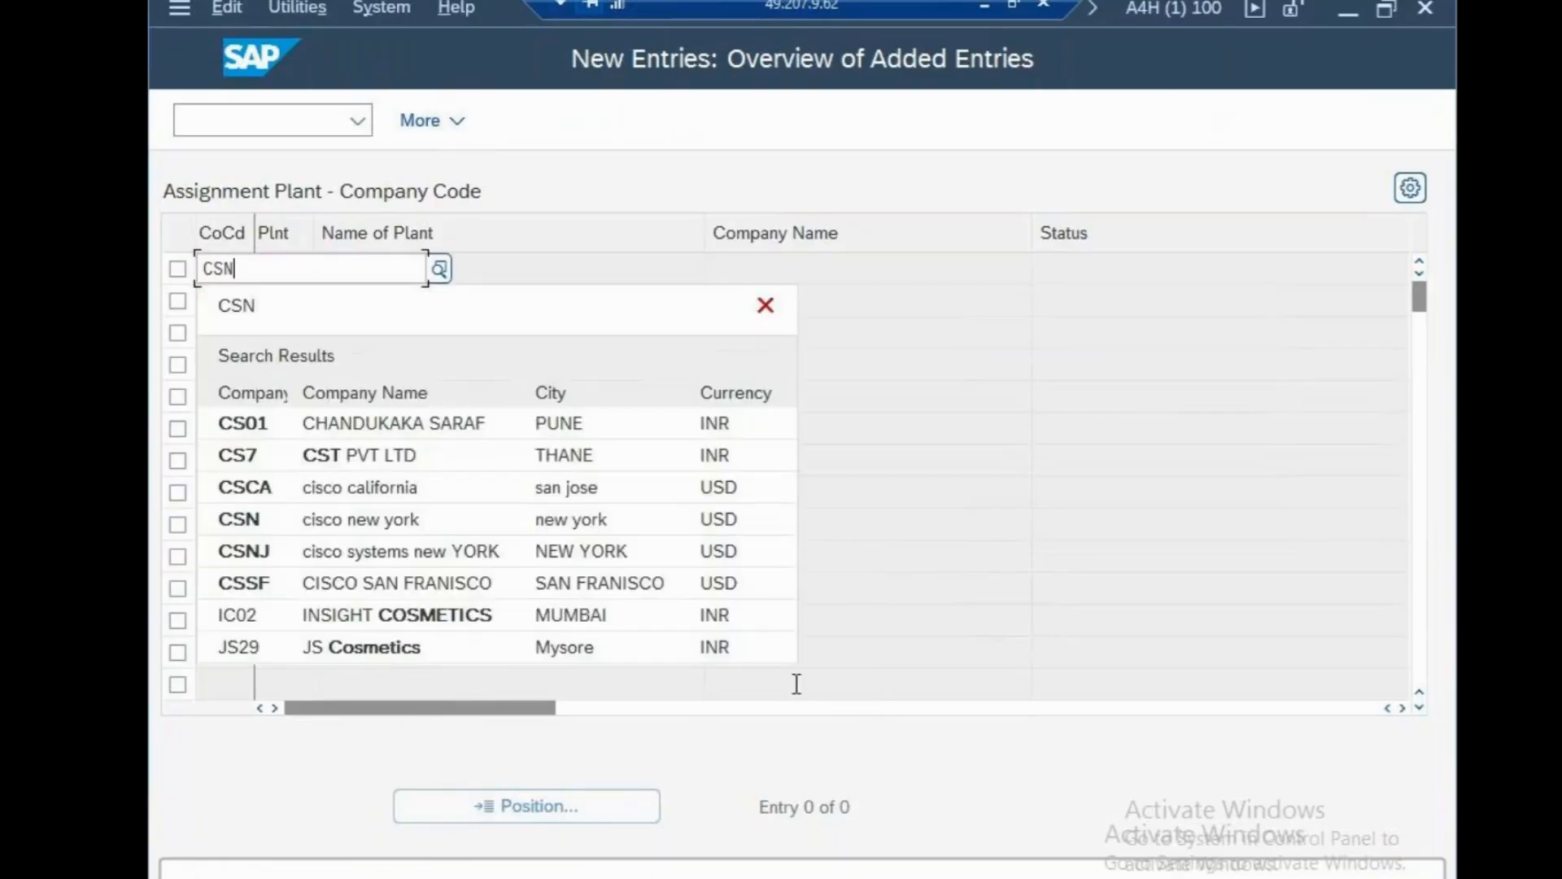
{"action": "key", "text": "Tab"}
{"action": "type", "text": "CS"}
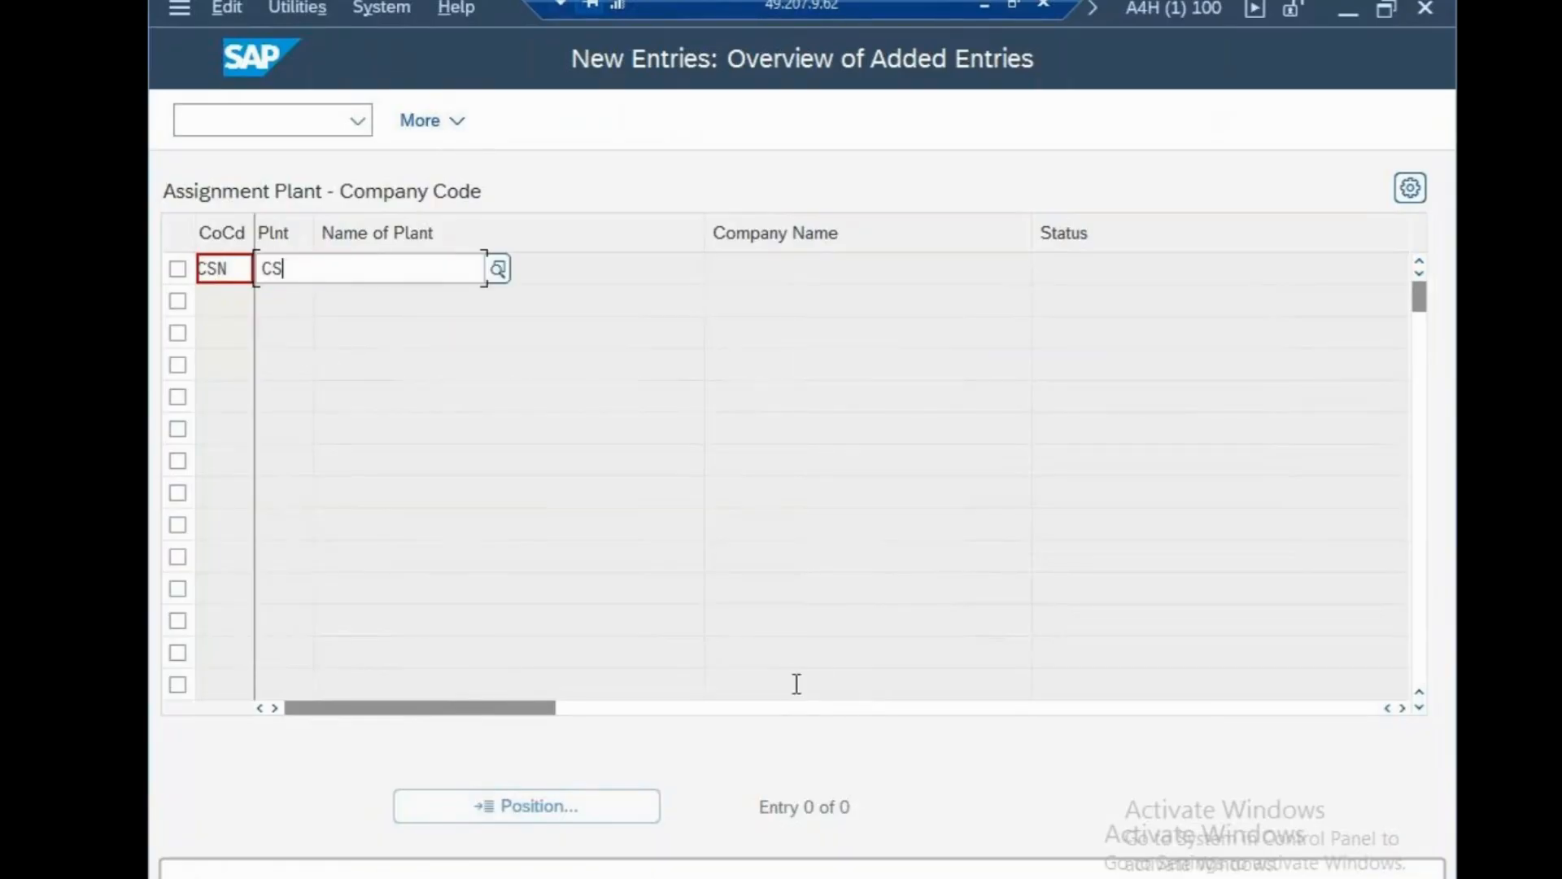
{"action": "type", "text": "PN"}
{"action": "key", "text": "Return"}
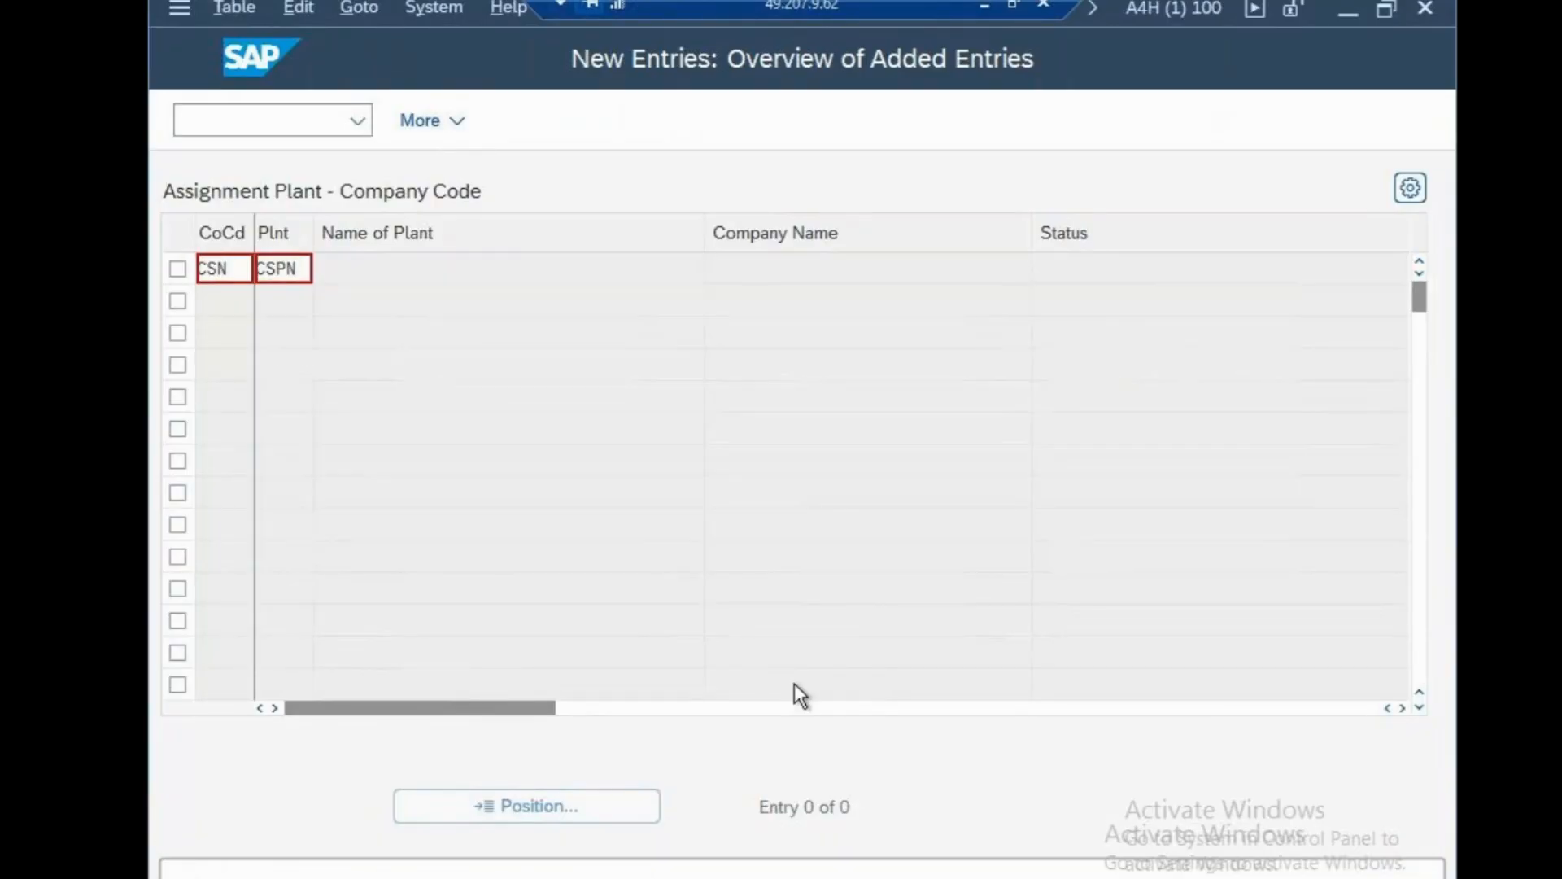
{"action": "key", "text": "ctrl+s"}
{"action": "left_click", "coordinate": [820, 582]}
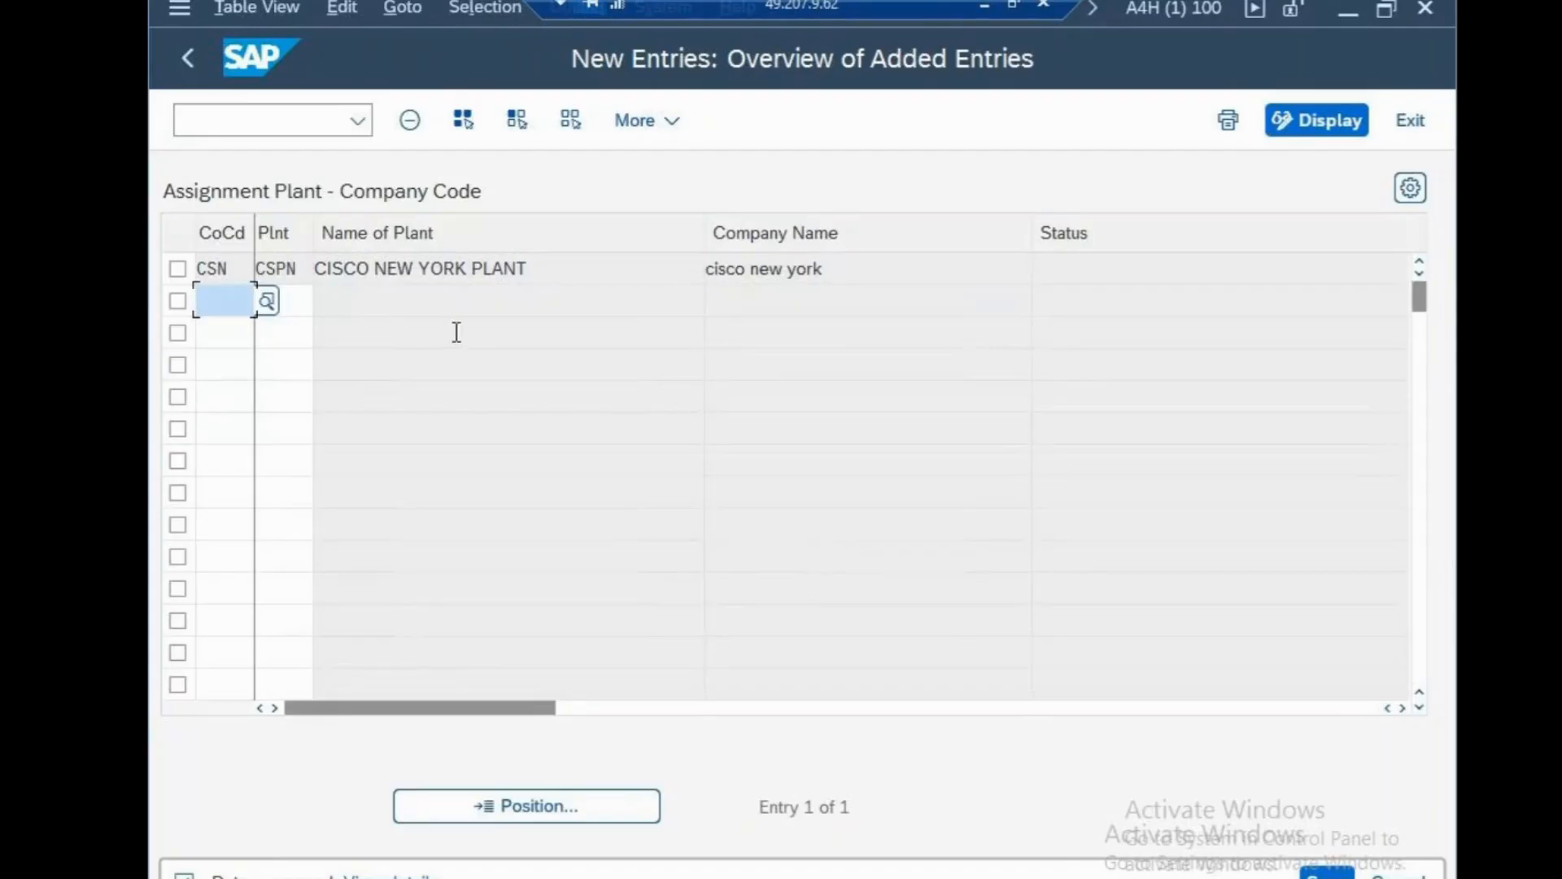
{"action": "left_click", "coordinate": [197, 116]}
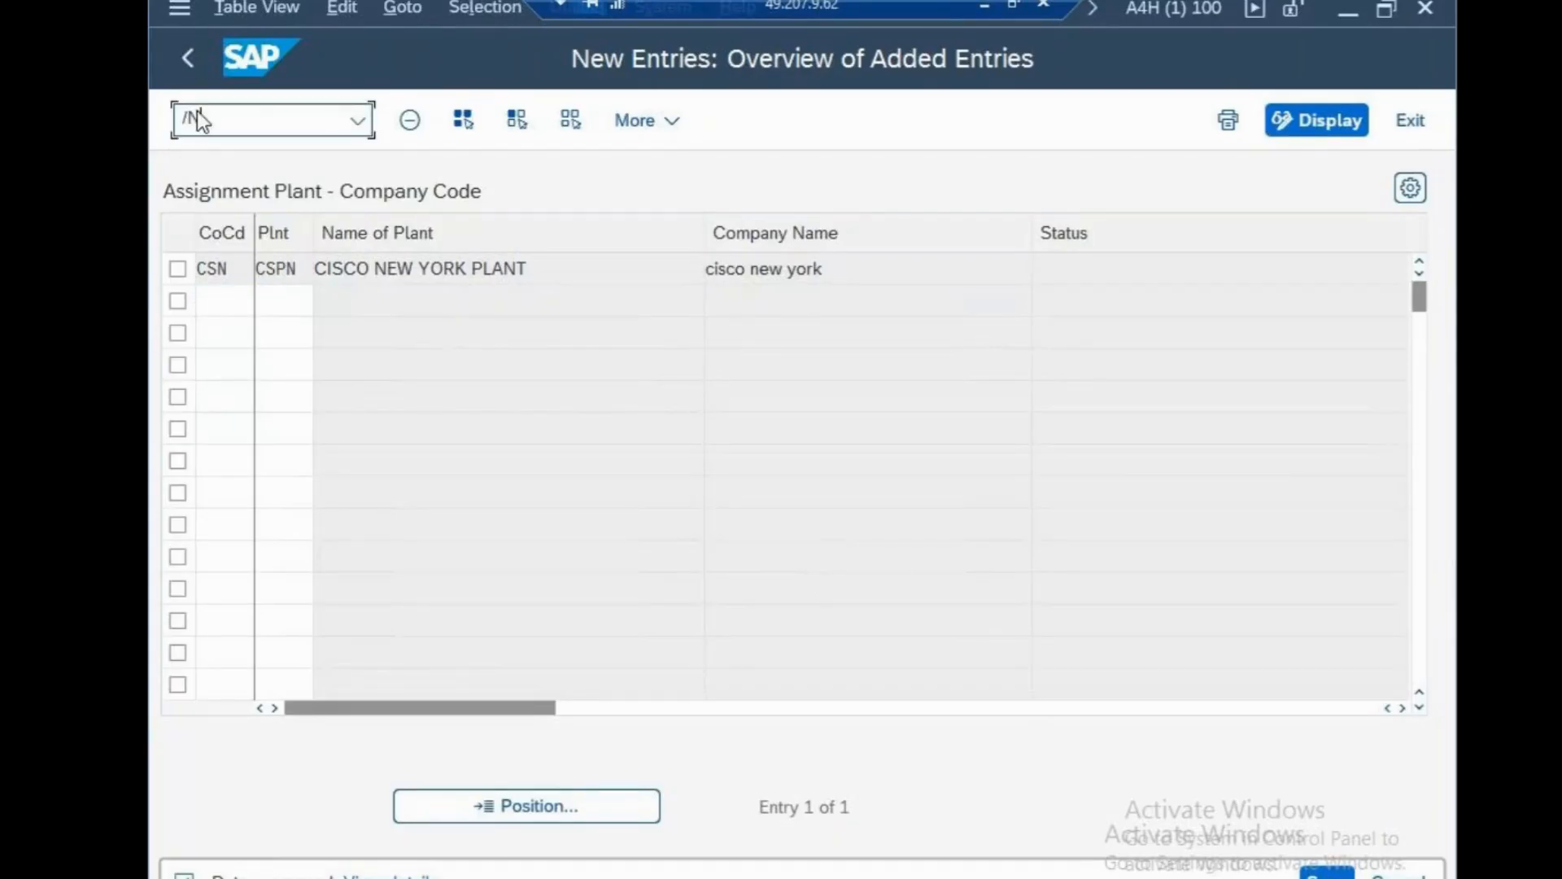
Add a new business area entry described as 'CISCO NEW YORK BUSINESS AREA'.
{"action": "type", "text": "/nspro"}
{"action": "key", "text": "Return"}
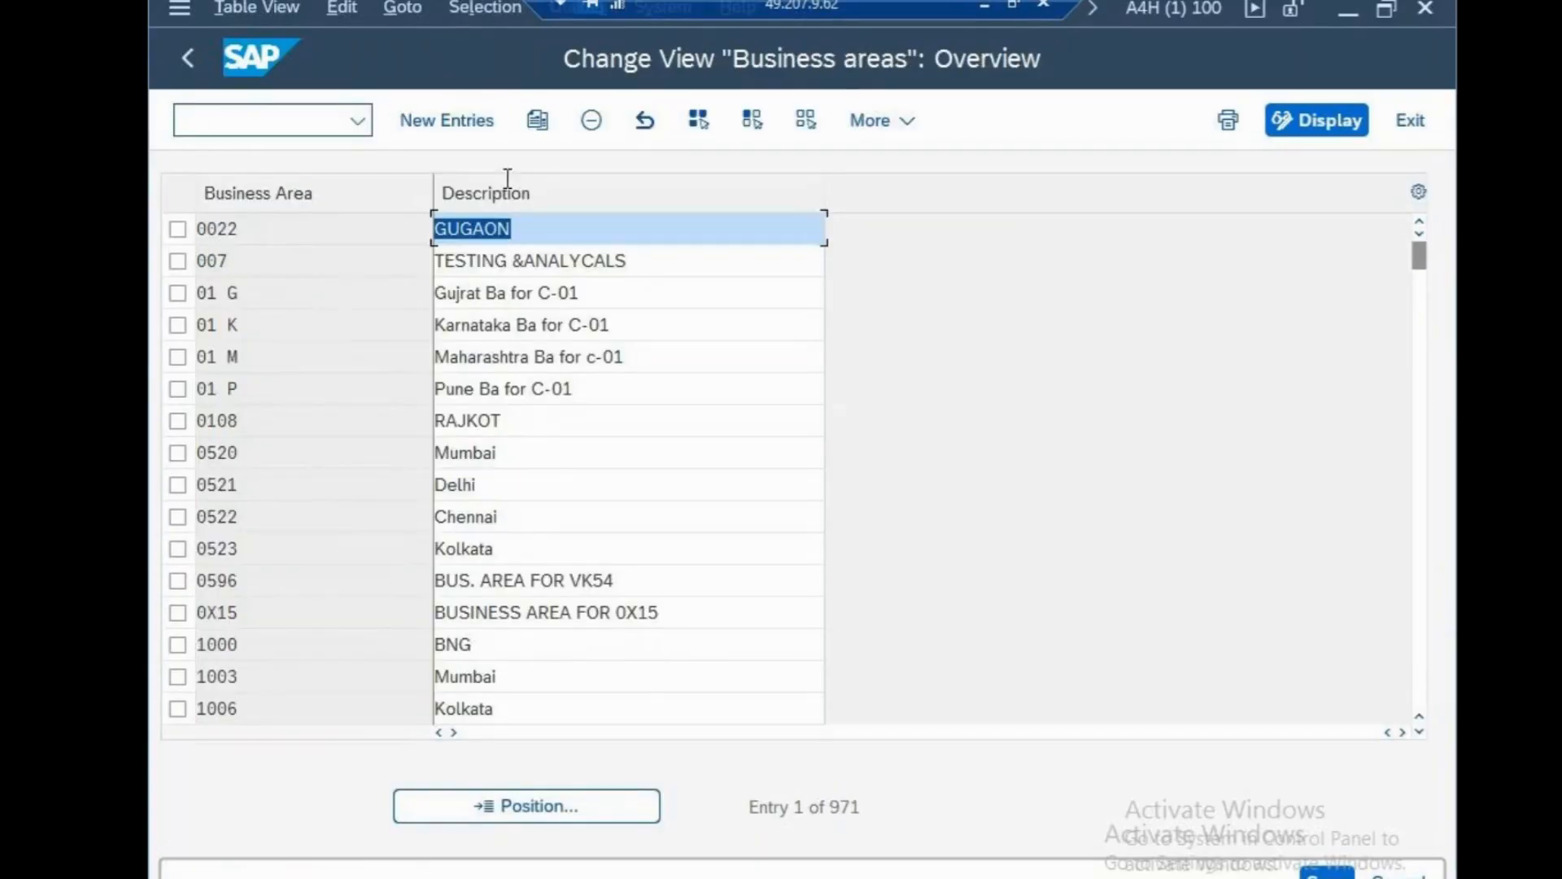
{"action": "left_click", "coordinate": [465, 129]}
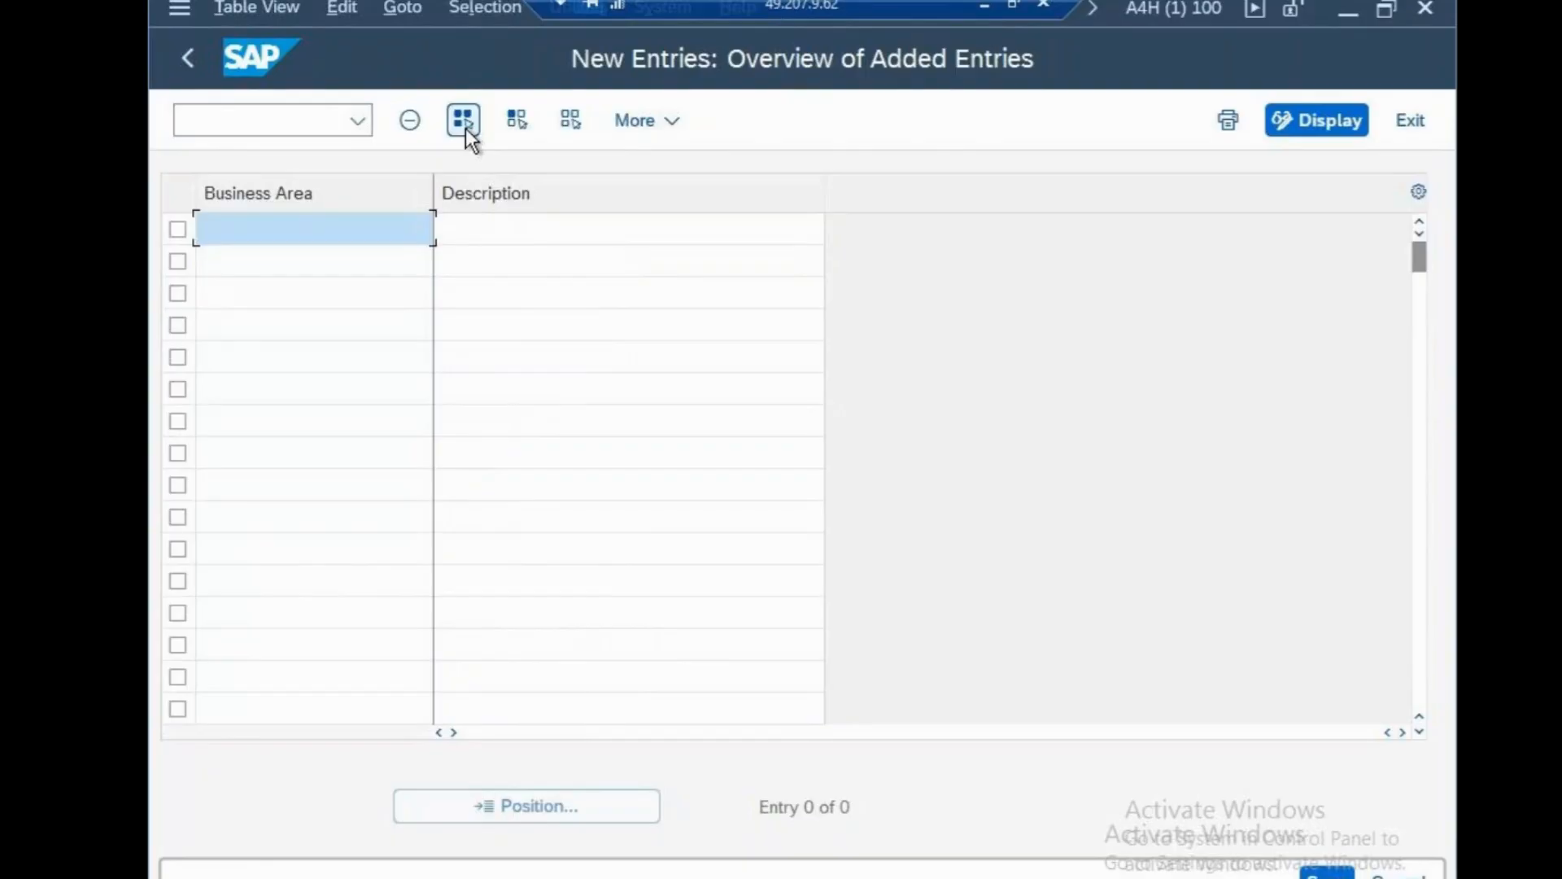
{"action": "type", "text": "CSNB"}
{"action": "key", "text": "Tab"}
{"action": "type", "text": "CISCO "}
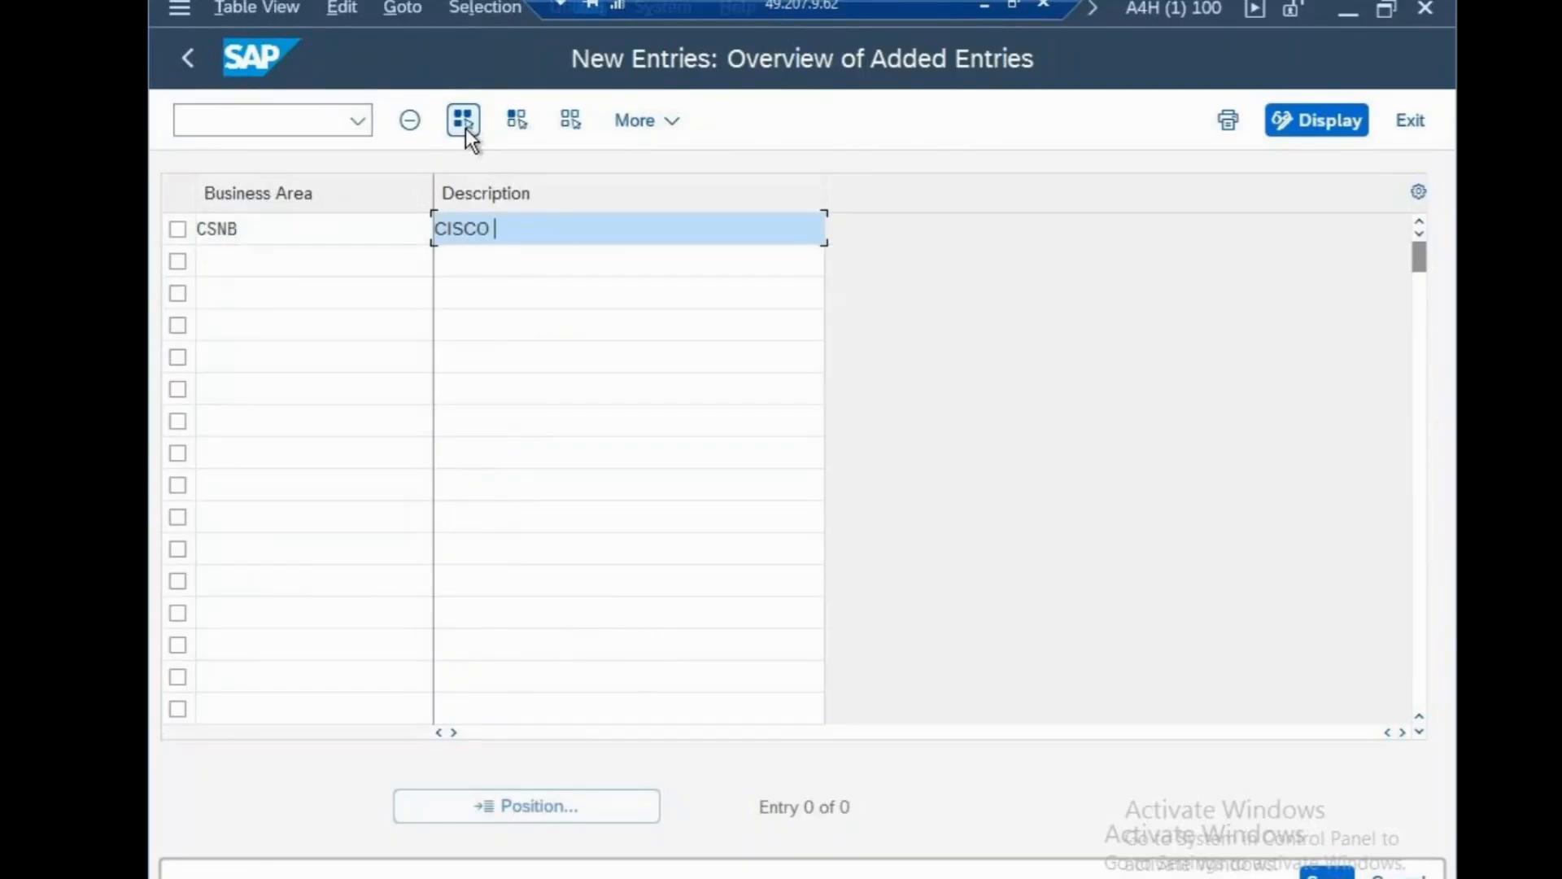
{"action": "type", "text": "NEW"}
{"action": "type", "text": " YORK B"}
{"action": "type", "text": "USNE"}
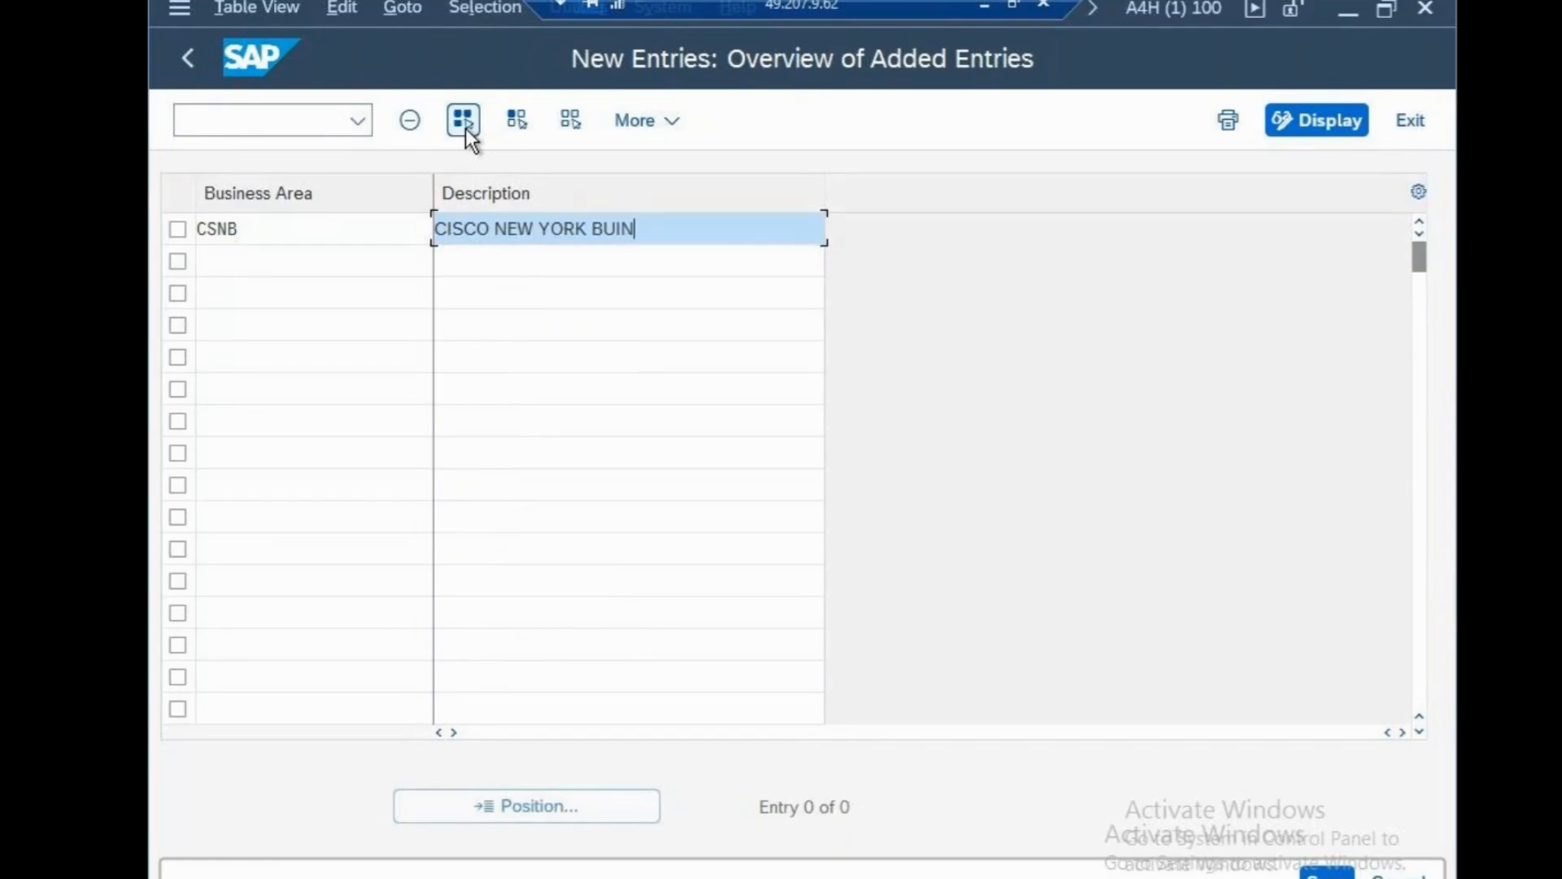
{"action": "key", "text": "BackSpace"}
{"action": "key", "text": "BackSpace"}
{"action": "key", "text": "BackSpace"}
{"action": "type", "text": "SI"}
{"action": "type", "text": "ESS"}
{"action": "key", "text": "BackSpace"}
{"action": "key", "text": "BackSpace"}
{"action": "key", "text": "BackSpace"}
{"action": "type", "text": "NESS"}
{"action": "key", "text": "BackSpace"}
{"action": "type", "text": "S AREA"}
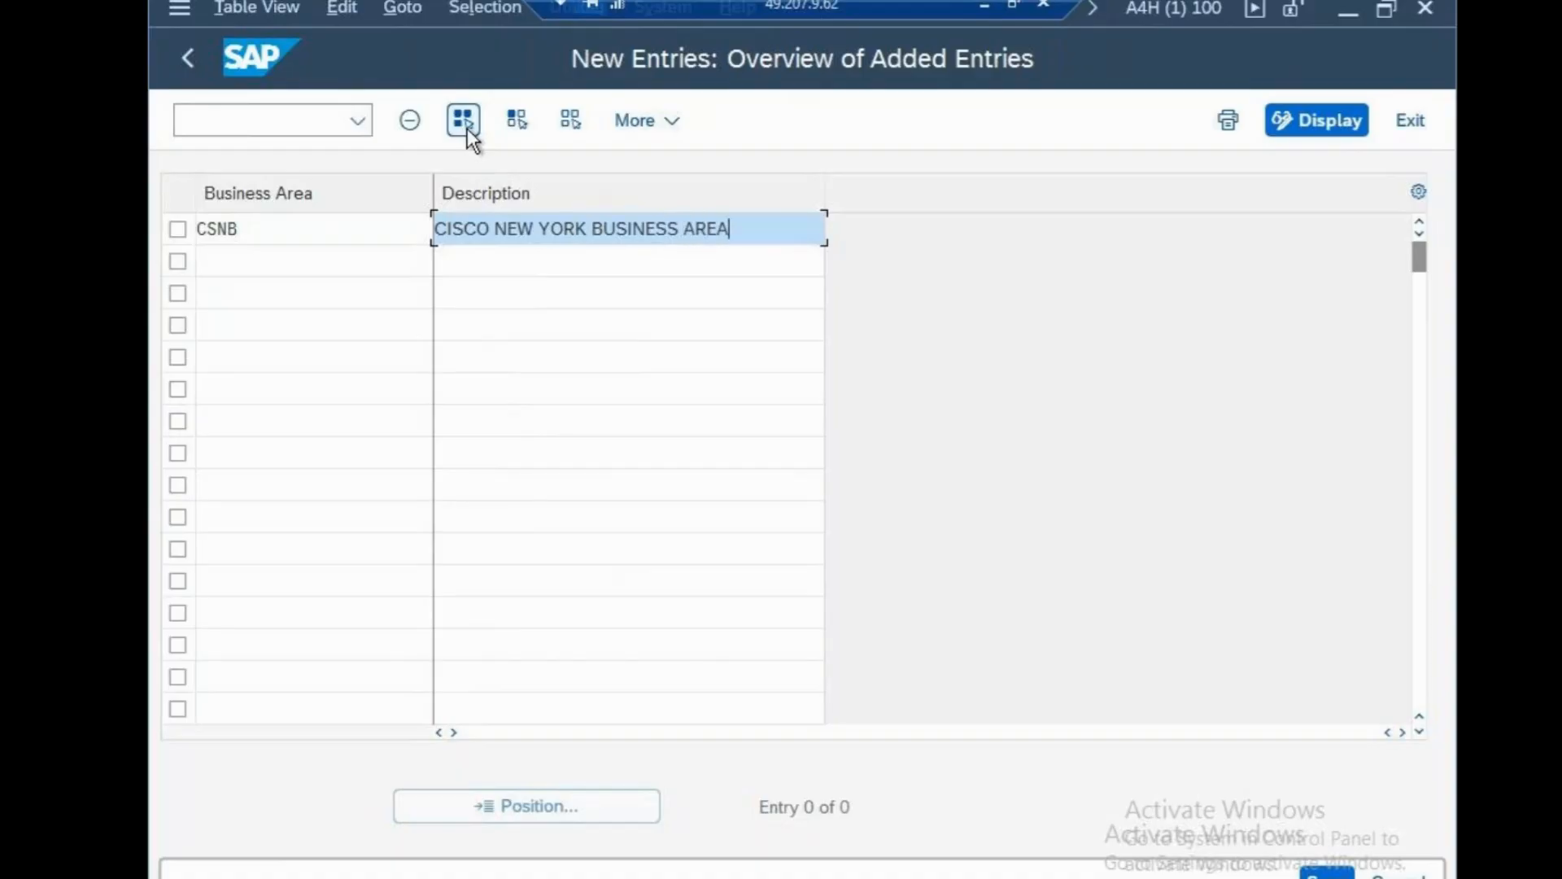
Set the business area code to CSBB and save it under the customizing request.
{"action": "left_click", "coordinate": [1327, 875]}
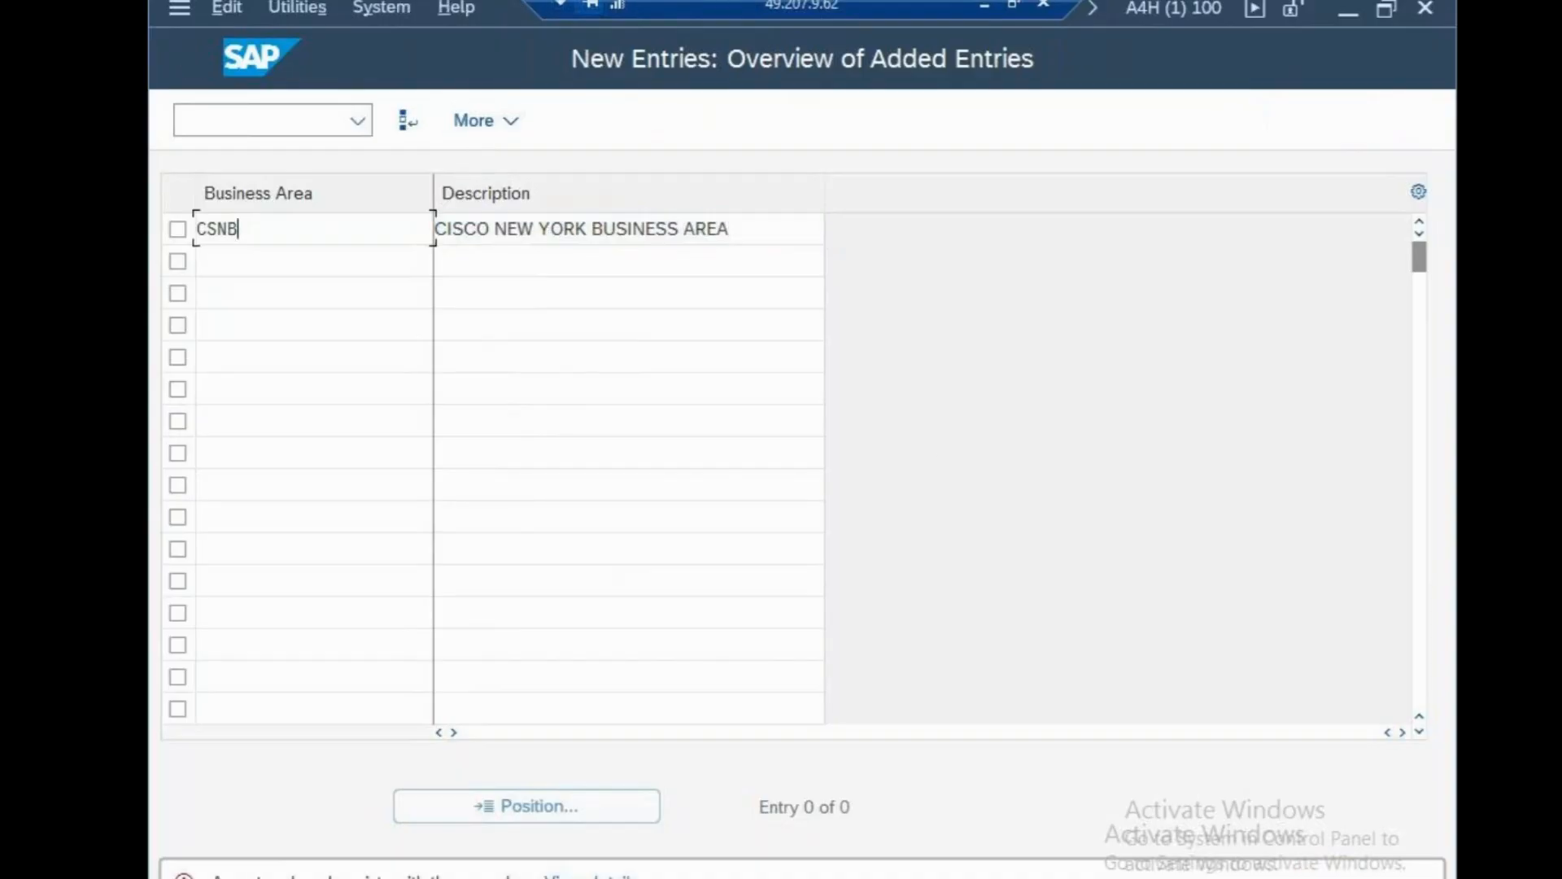
{"action": "type", "text": "CSBB"}
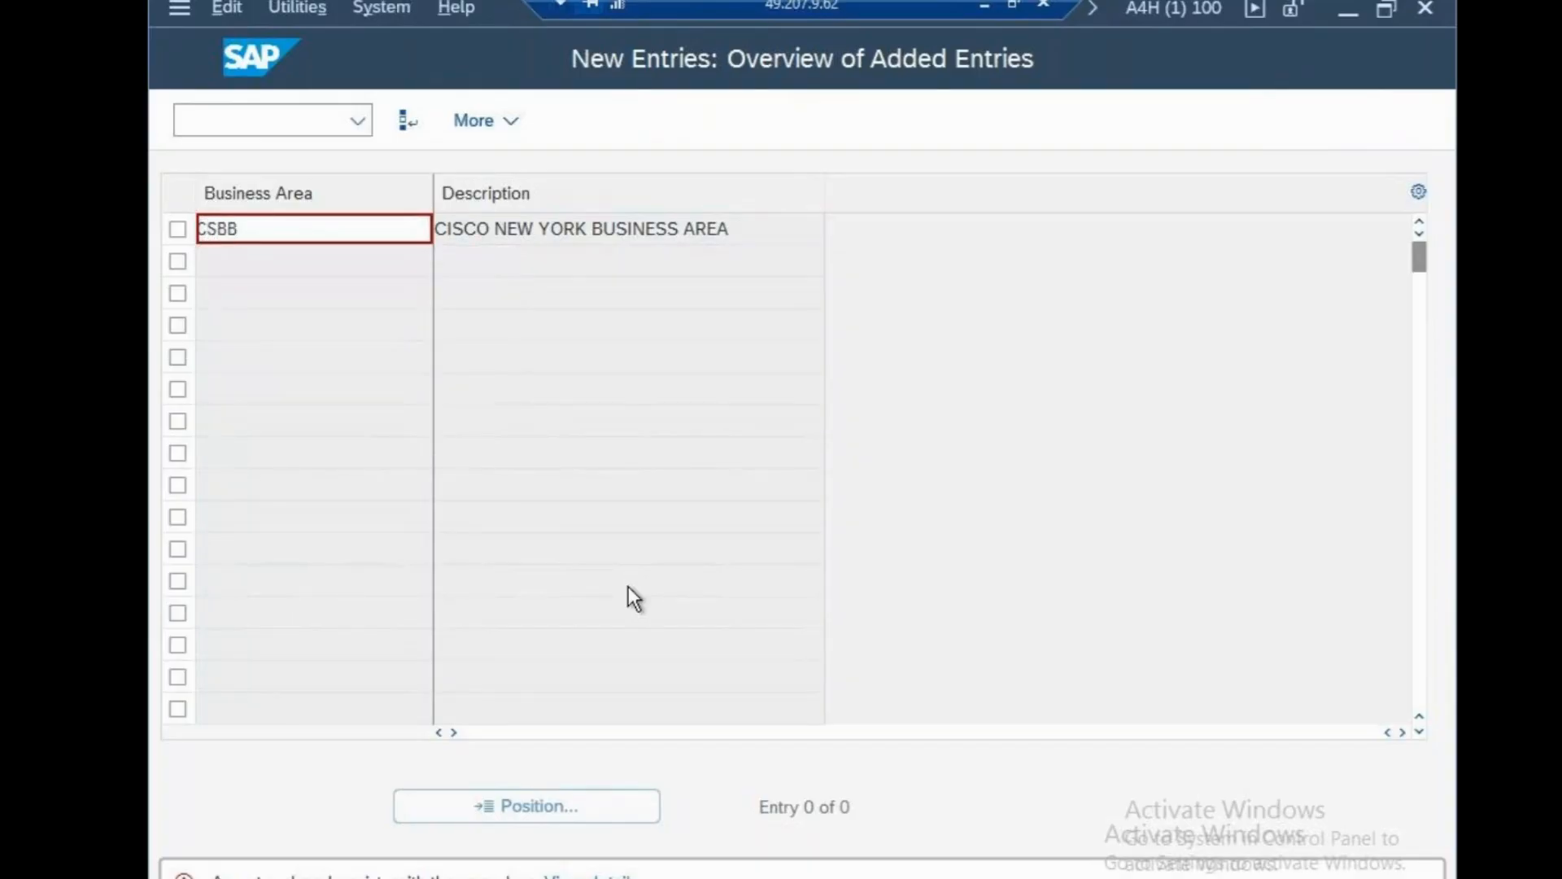
{"action": "key", "text": "ctrl+s"}
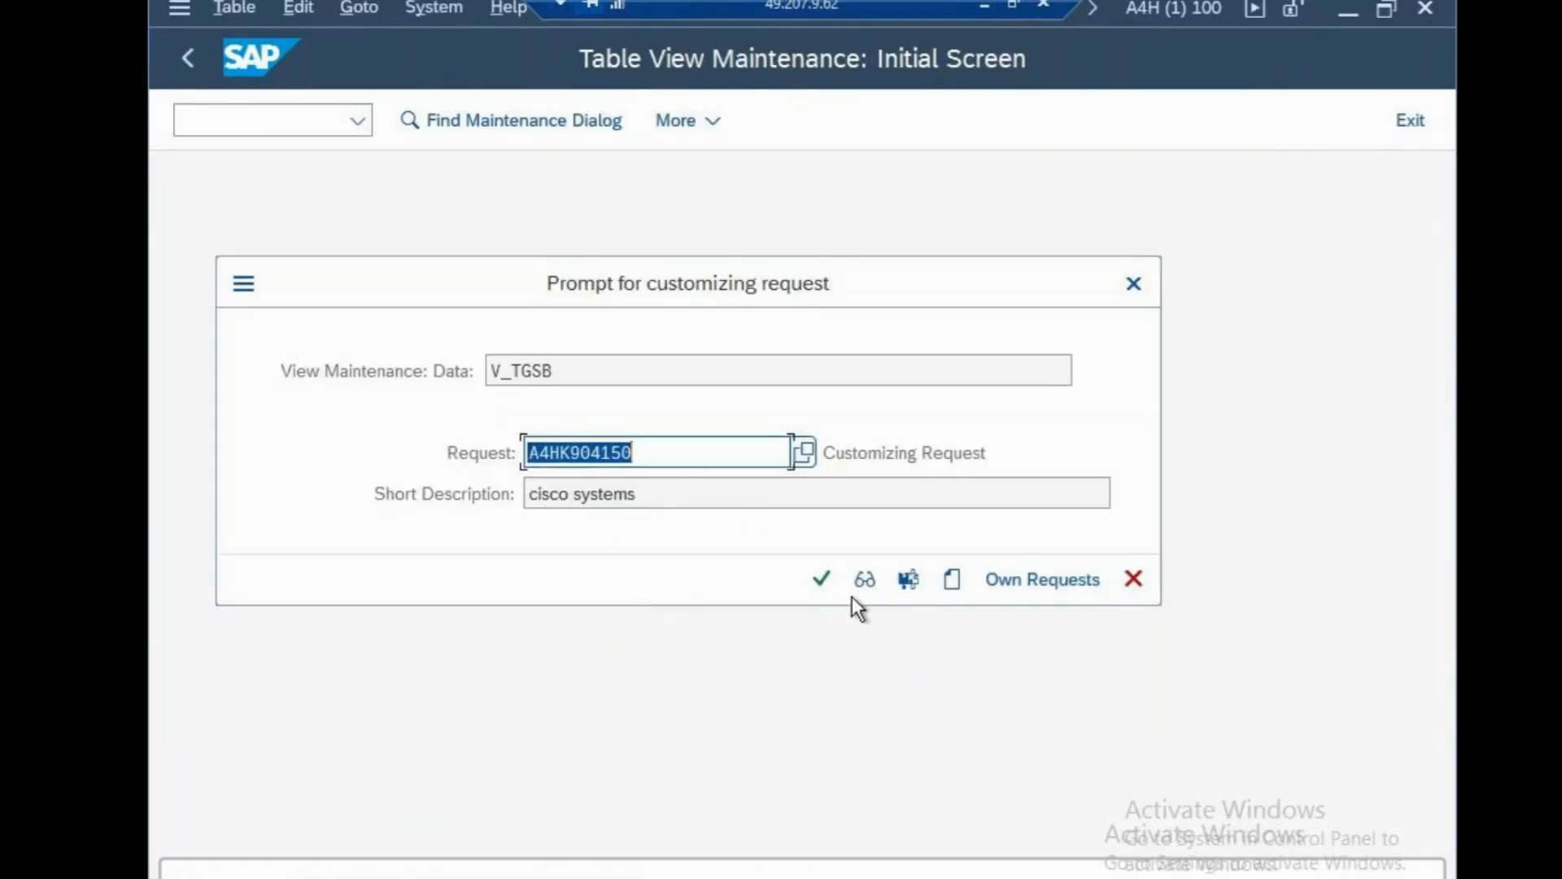
{"action": "left_click", "coordinate": [822, 580]}
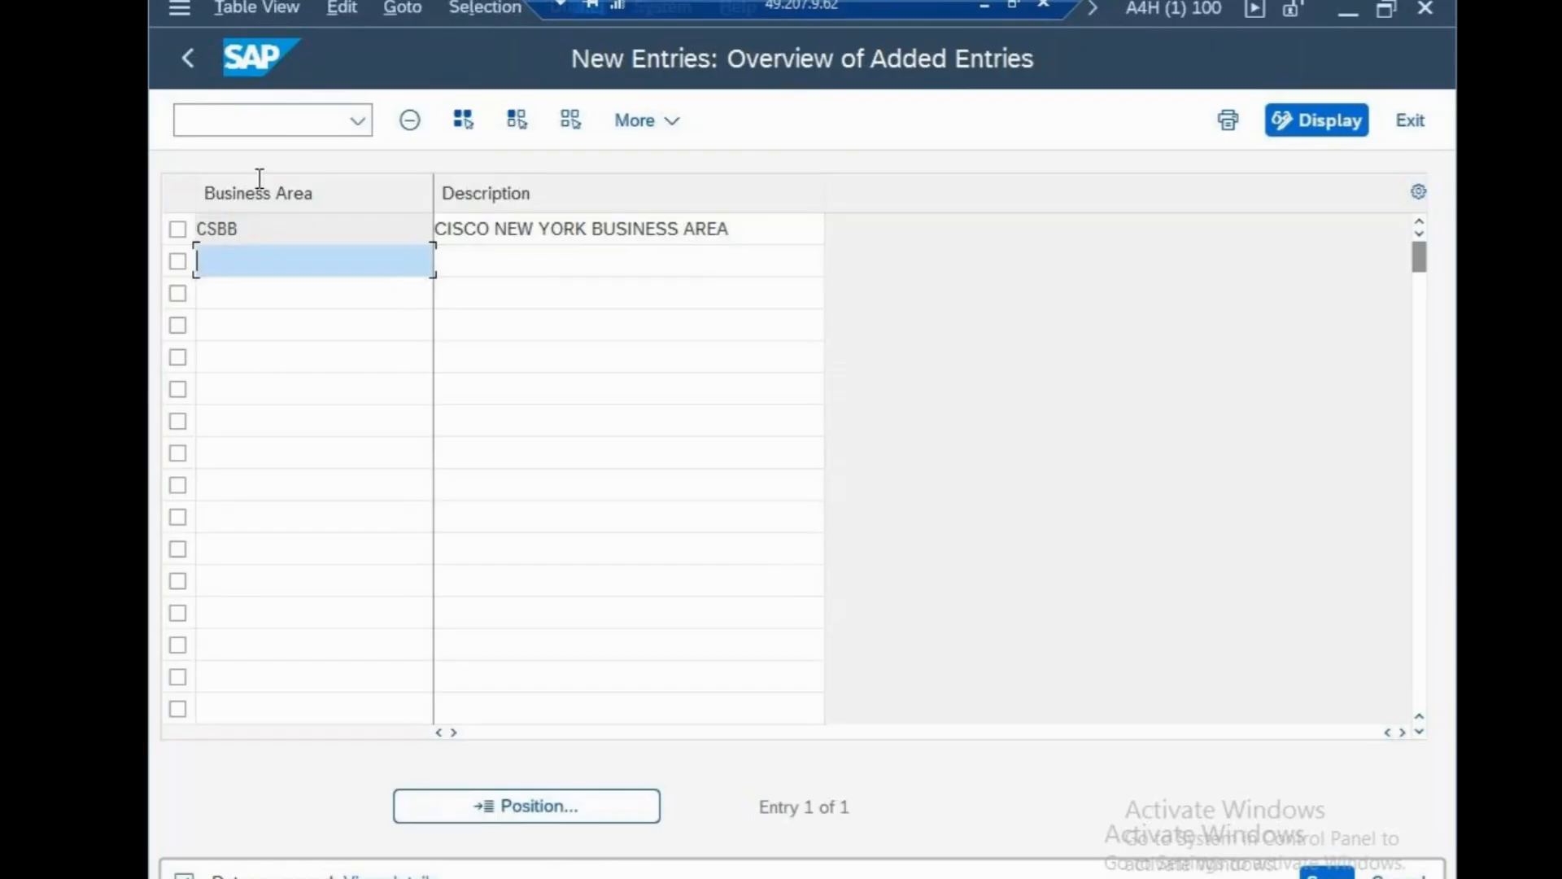
Add BUSINESS-CSBB as a new notes line, save, and minimise Notepad and PowerPoint.
{"action": "left_click", "coordinate": [983, 5]}
{"action": "key", "text": "Return"}
{"action": "type", "text": "B"}
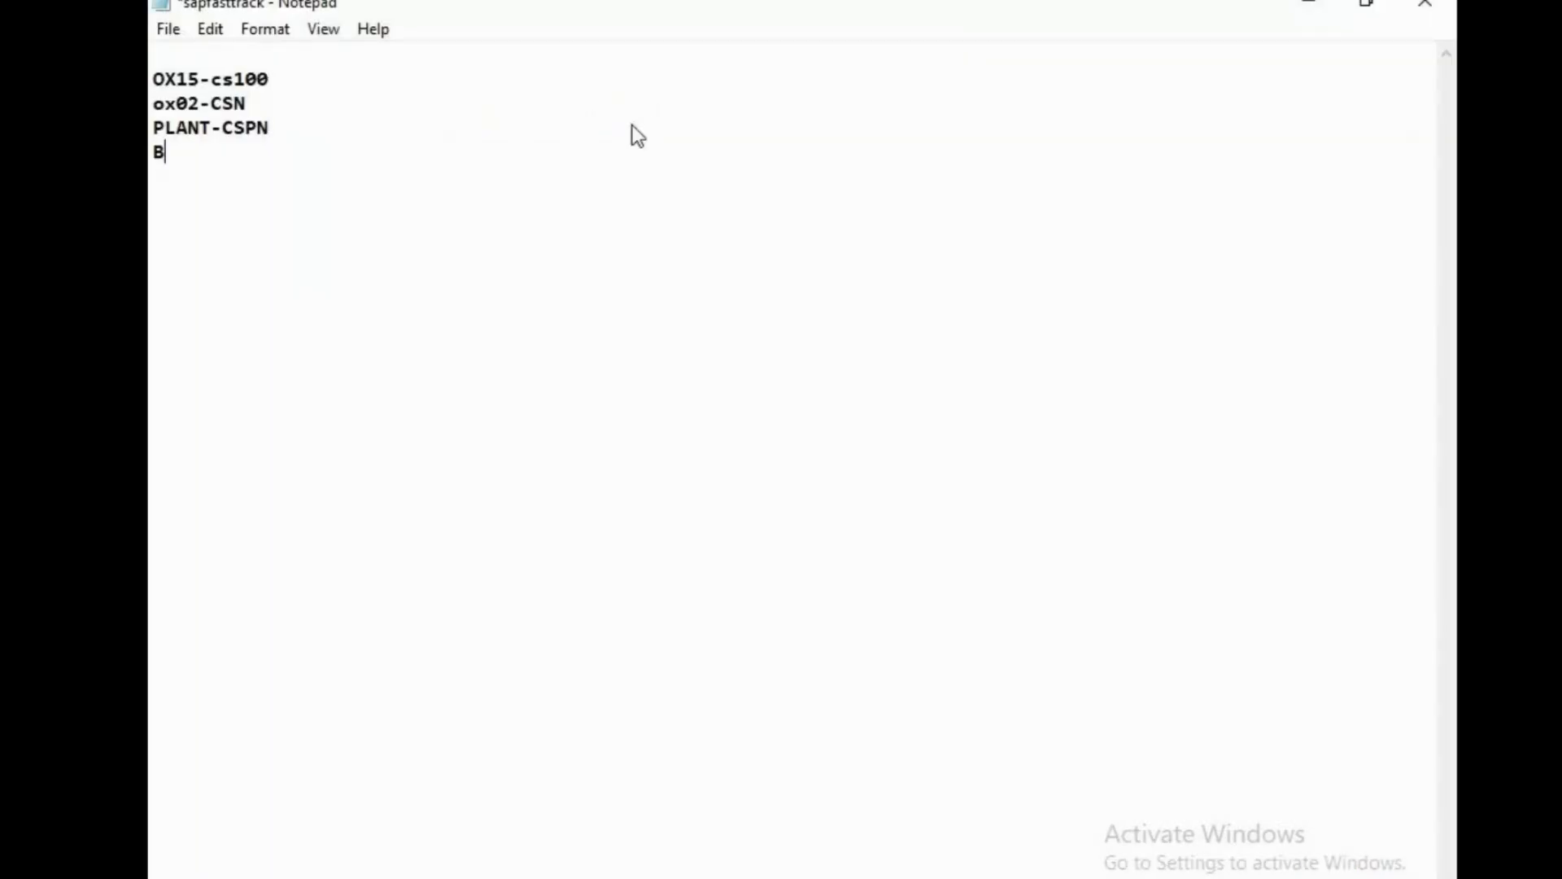
{"action": "type", "text": "USINESS-CSBB"}
{"action": "key", "text": "ctrl+s"}
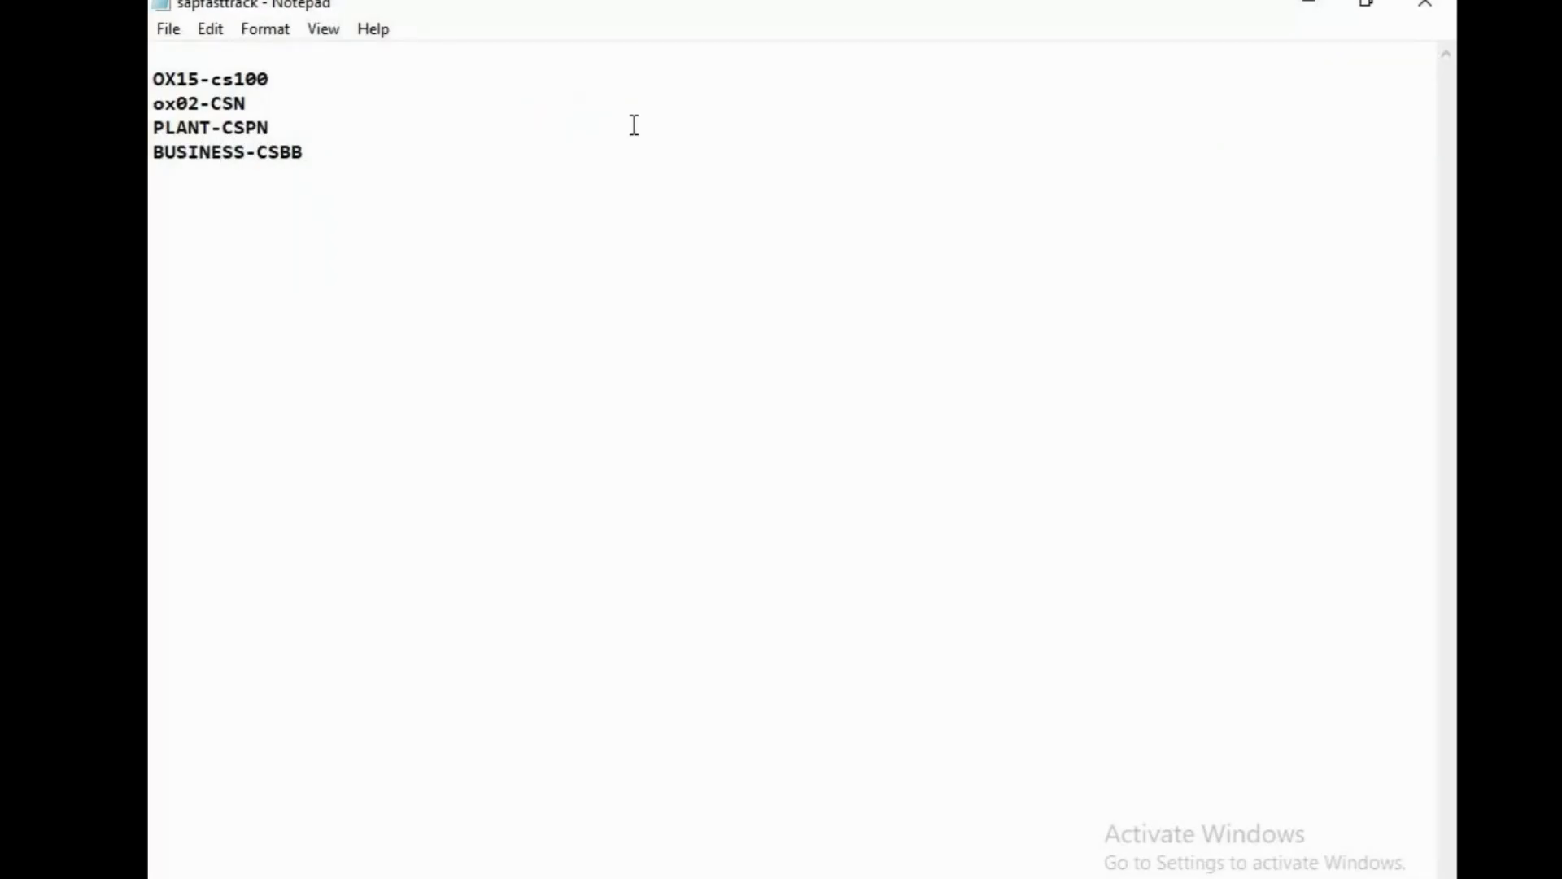
{"action": "left_click", "coordinate": [1322, 9]}
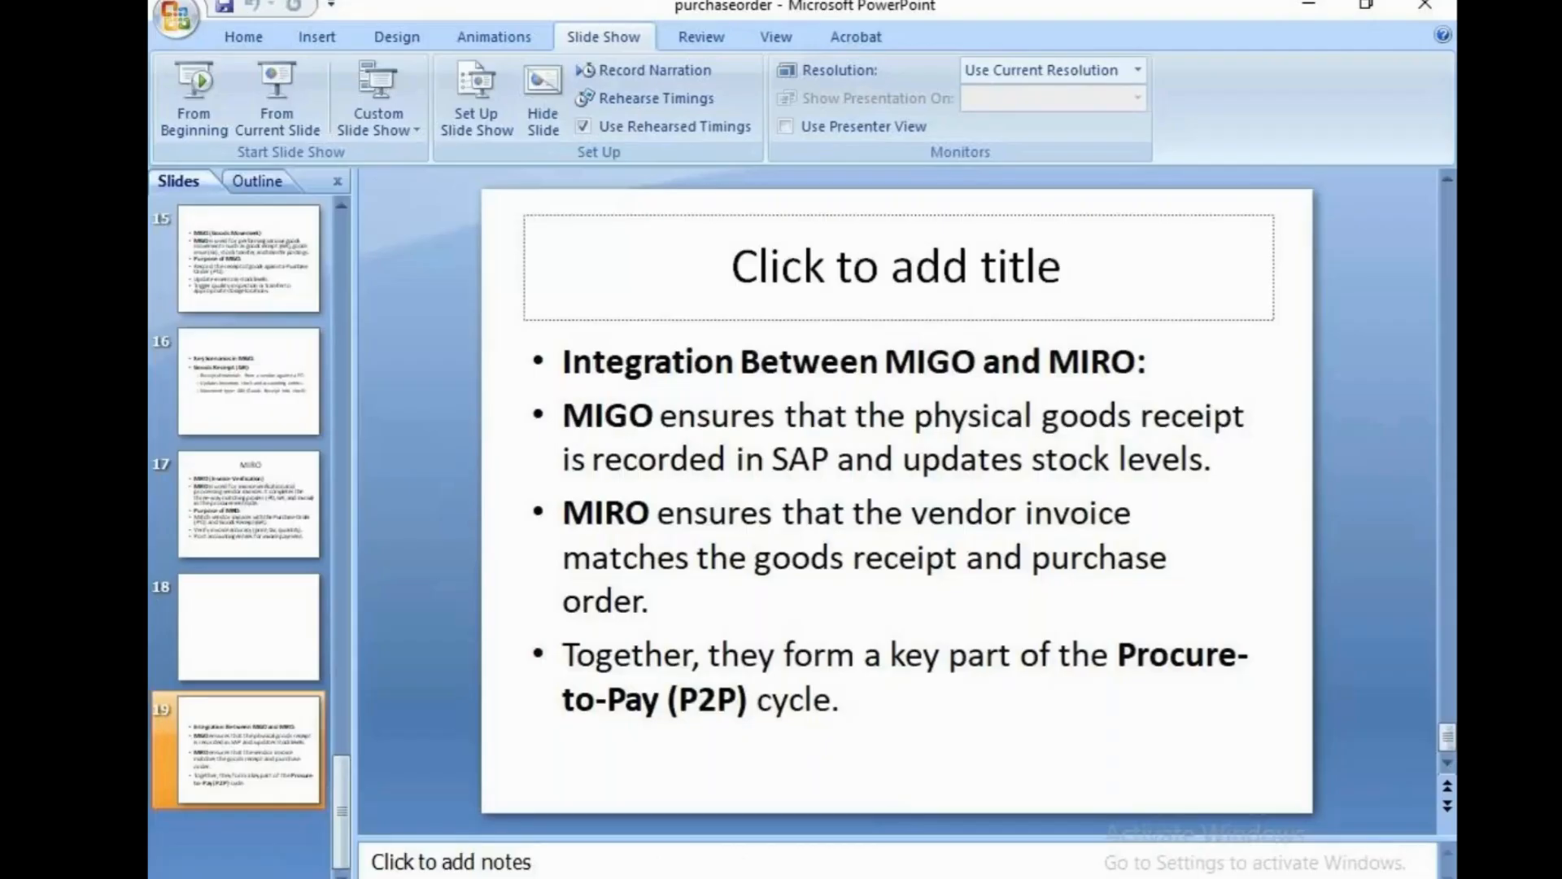
{"action": "left_click", "coordinate": [1308, 6]}
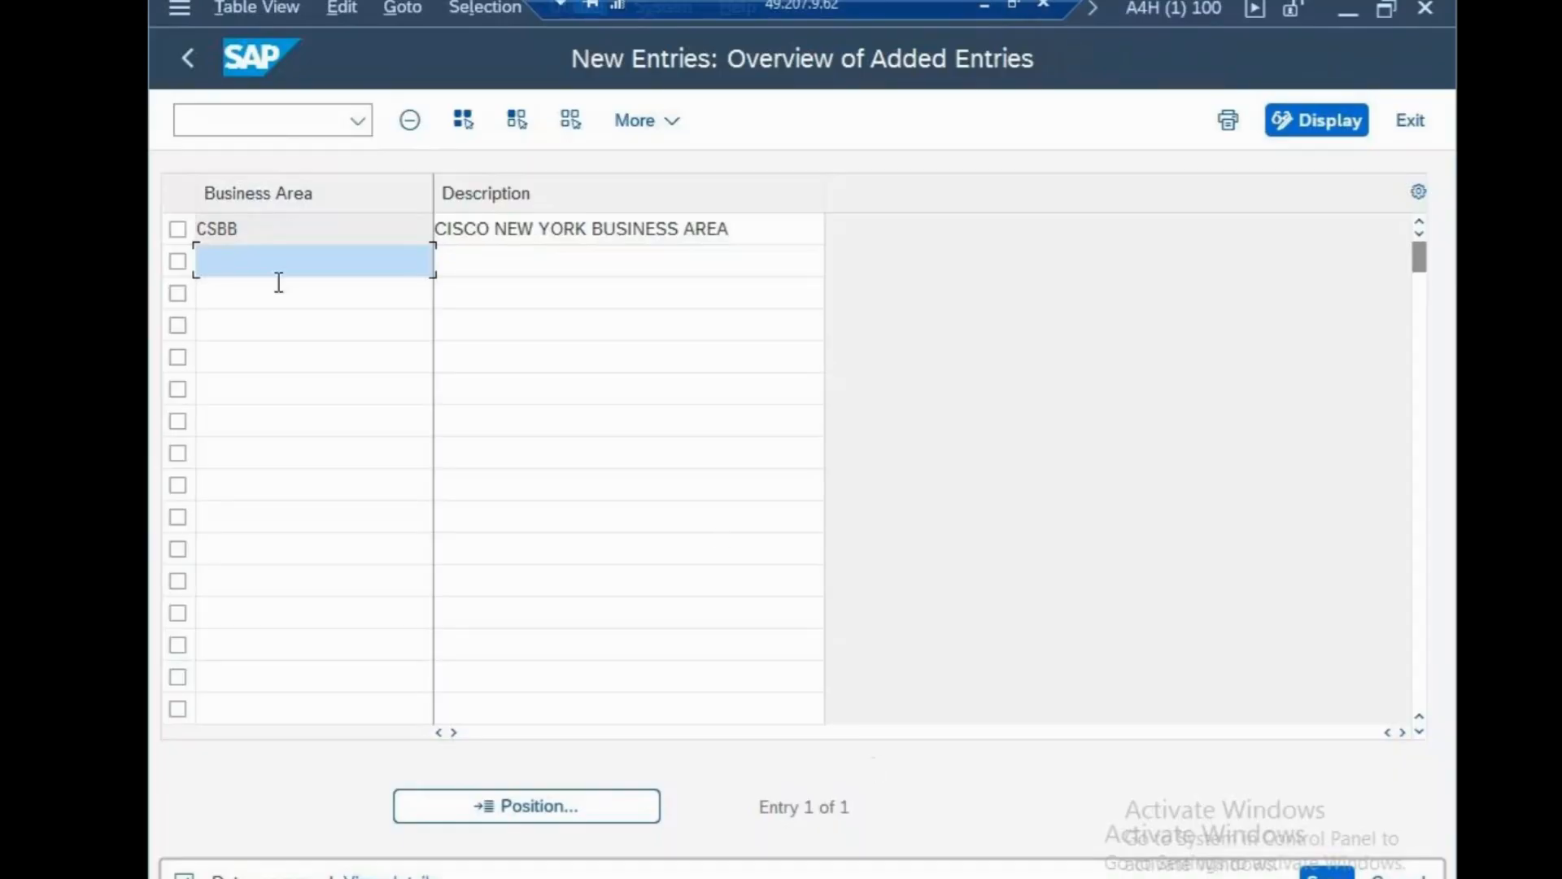
Return to the main menu with /N and try transaction S_ALR_1900000.
{"action": "left_click", "coordinate": [282, 129]}
{"action": "type", "text": "/N"}
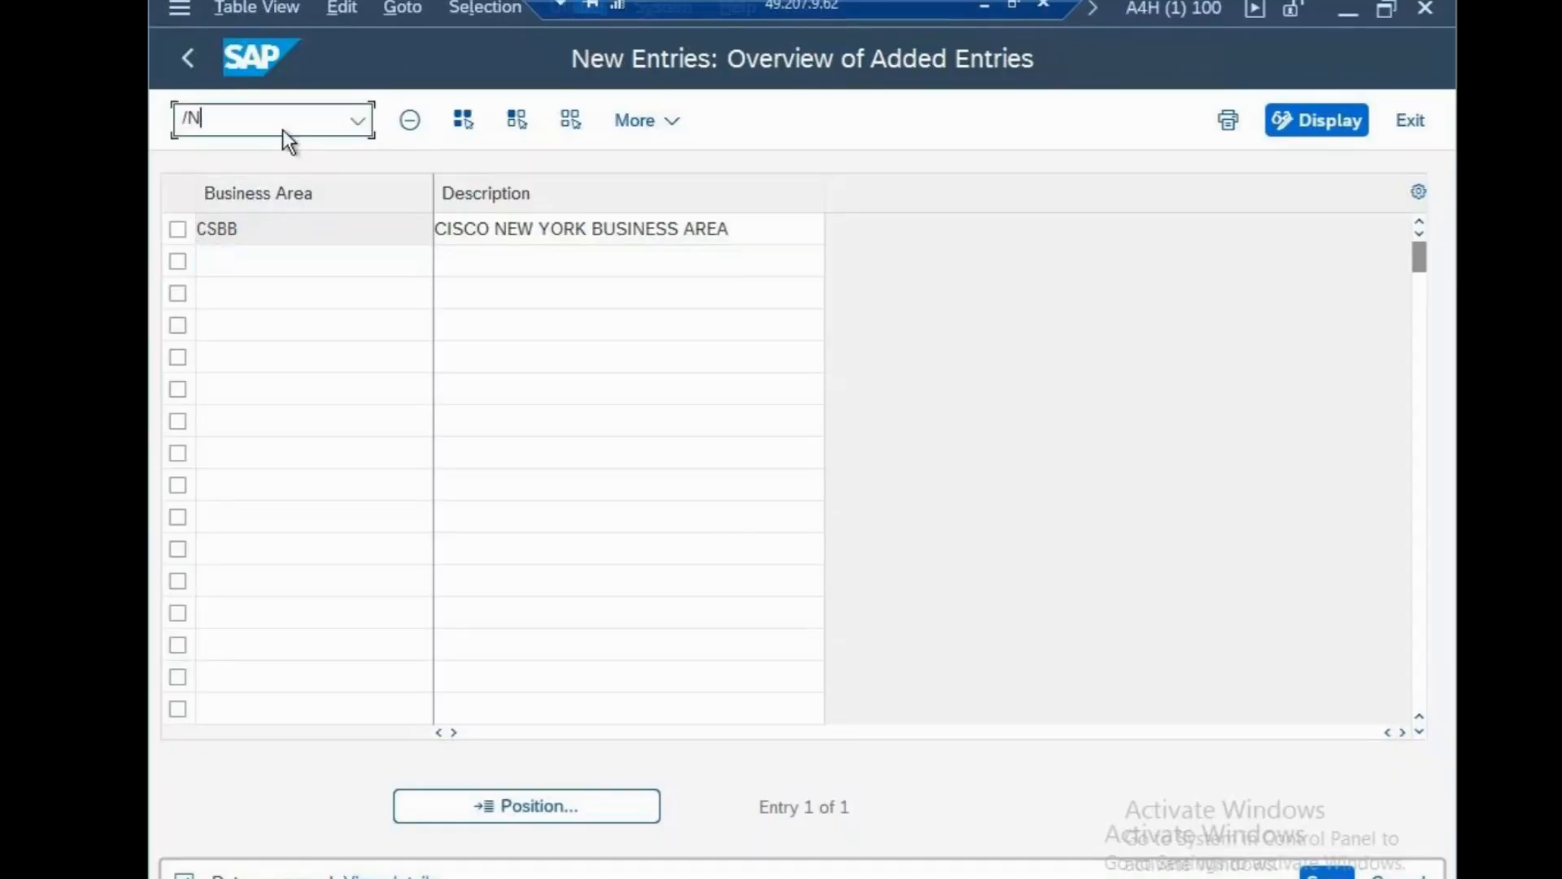
{"action": "key", "text": "Return"}
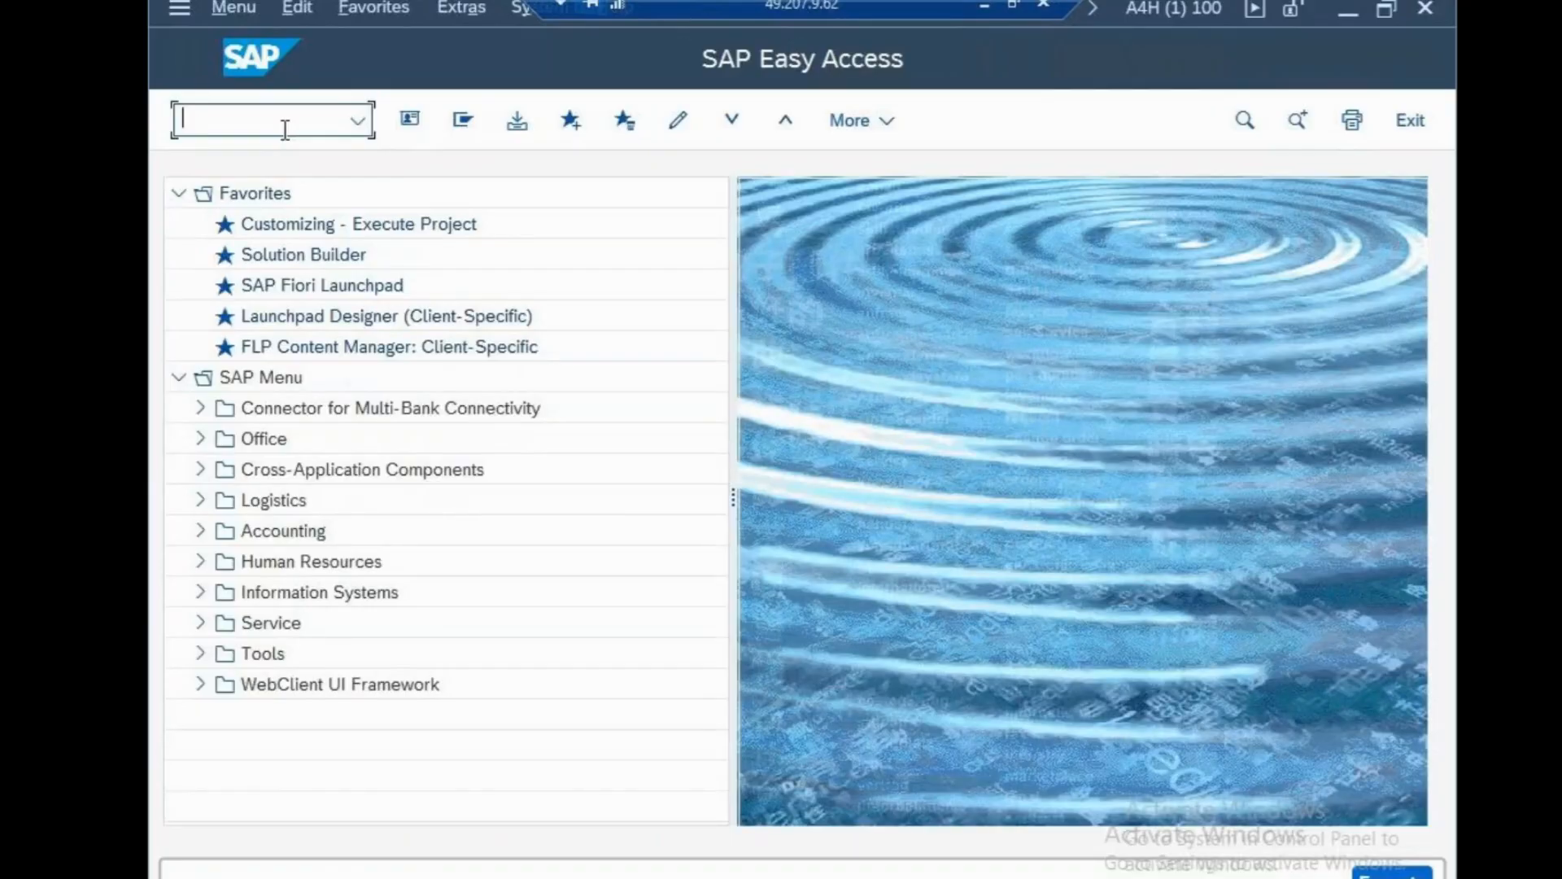
{"action": "type", "text": "S_ALR_19000003"}
{"action": "key", "text": "Return"}
Go back to the start screen and retry the report as S_ALR, then S_ALR_190000003.
{"action": "type", "text": "/N"}
{"action": "key", "text": "Return"}
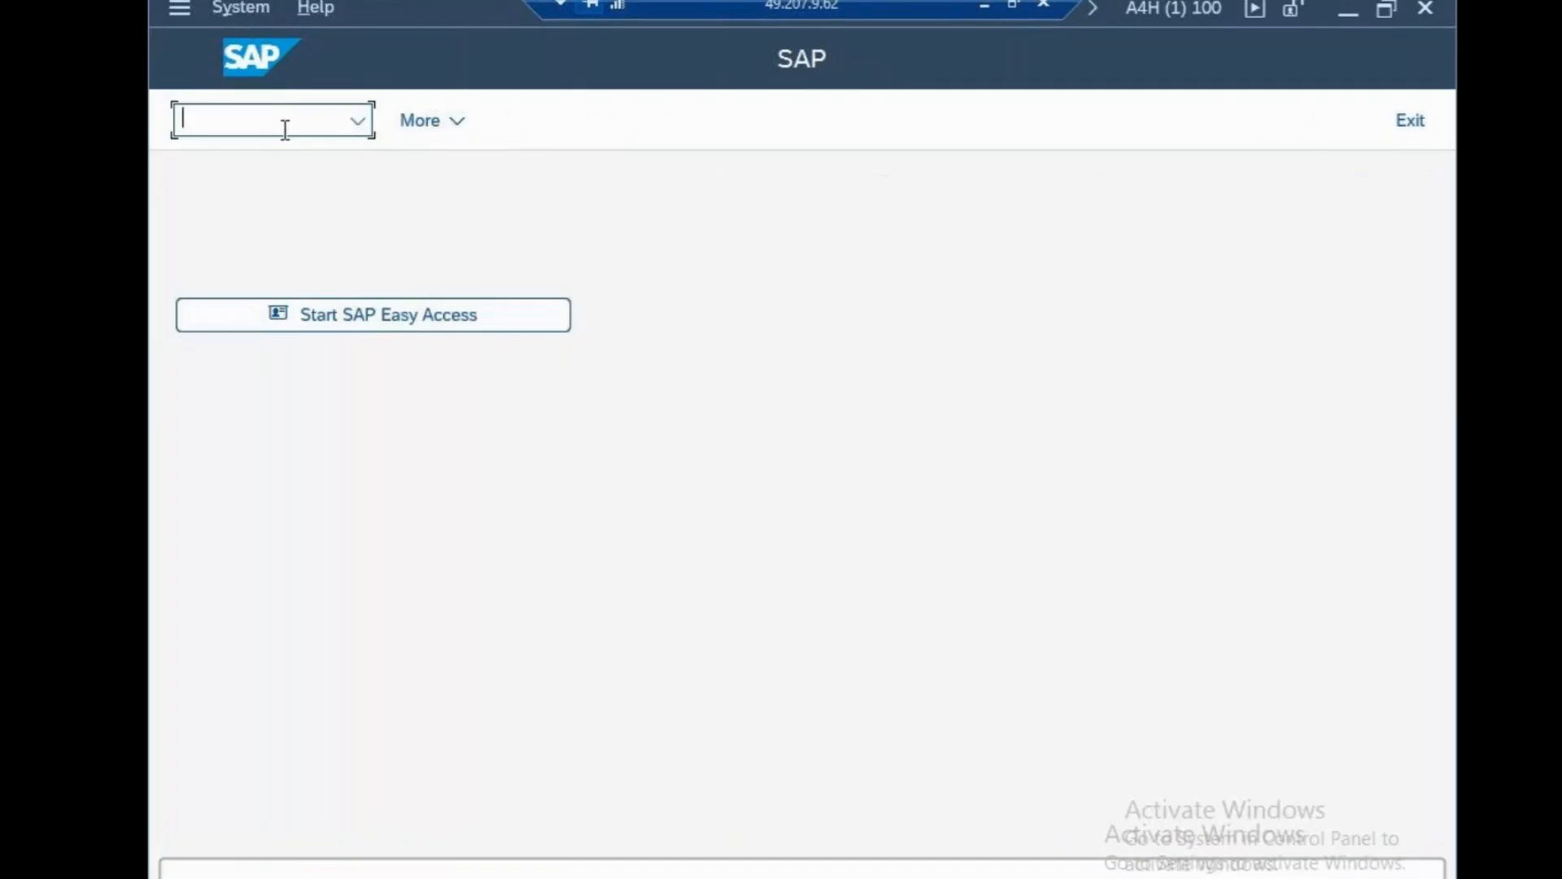
{"action": "type", "text": "S_ALR_1900000"}
{"action": "key", "text": "Return"}
{"action": "type", "text": "S_ALR_1900000"}
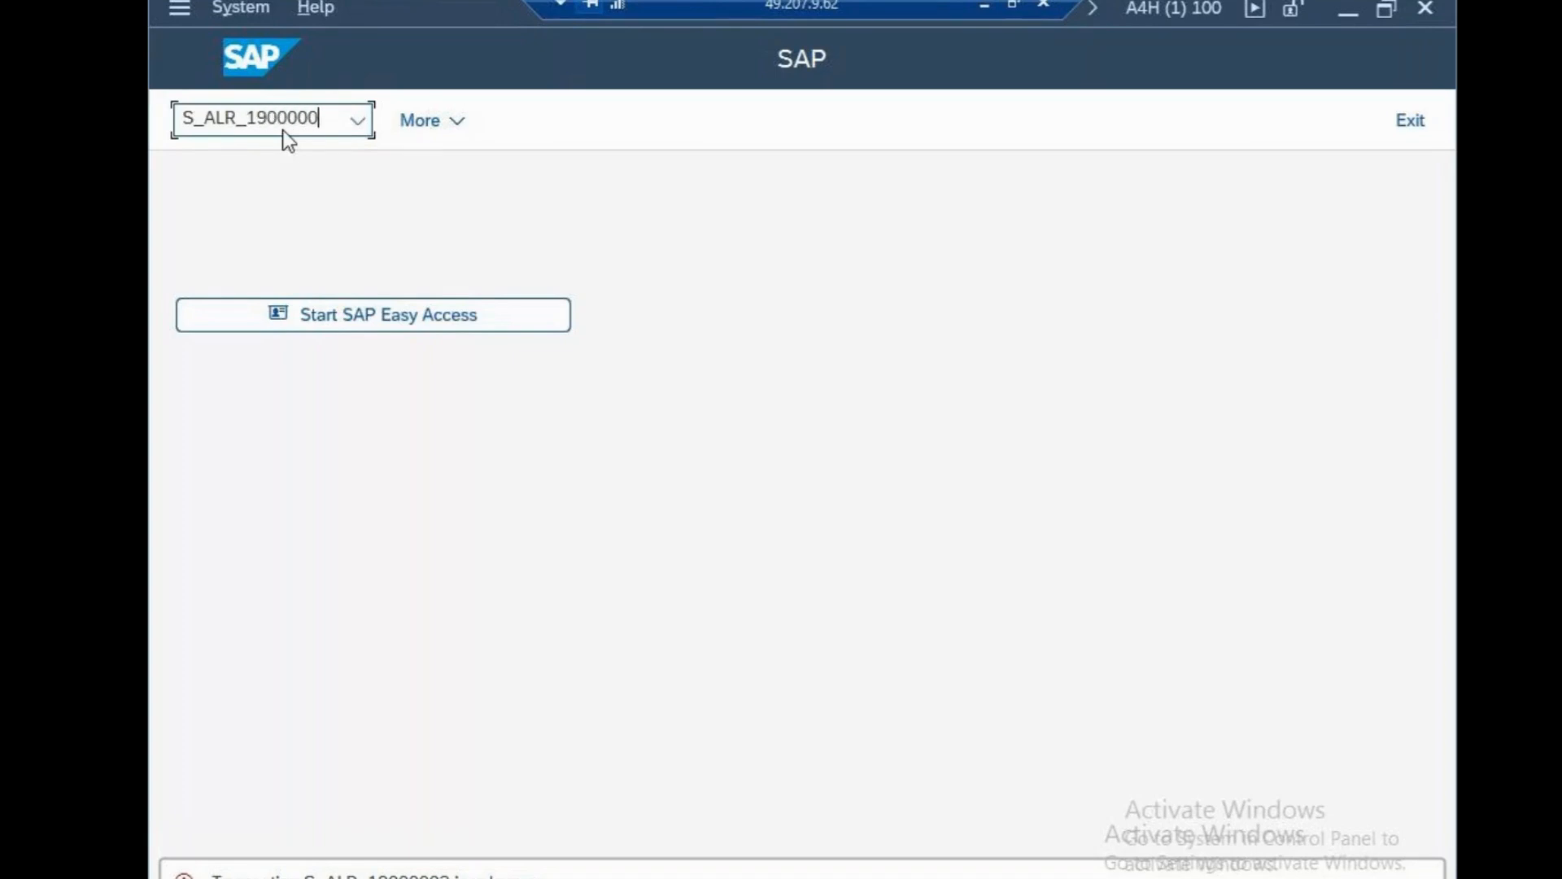
{"action": "type", "text": "03"}
{"action": "key", "text": "Return"}
Run SPRO and navigate Enterprise Structure > Definition > Financial Accounting to execute Define Segment.
{"action": "type", "text": "SPRO"}
{"action": "key", "text": "Return"}
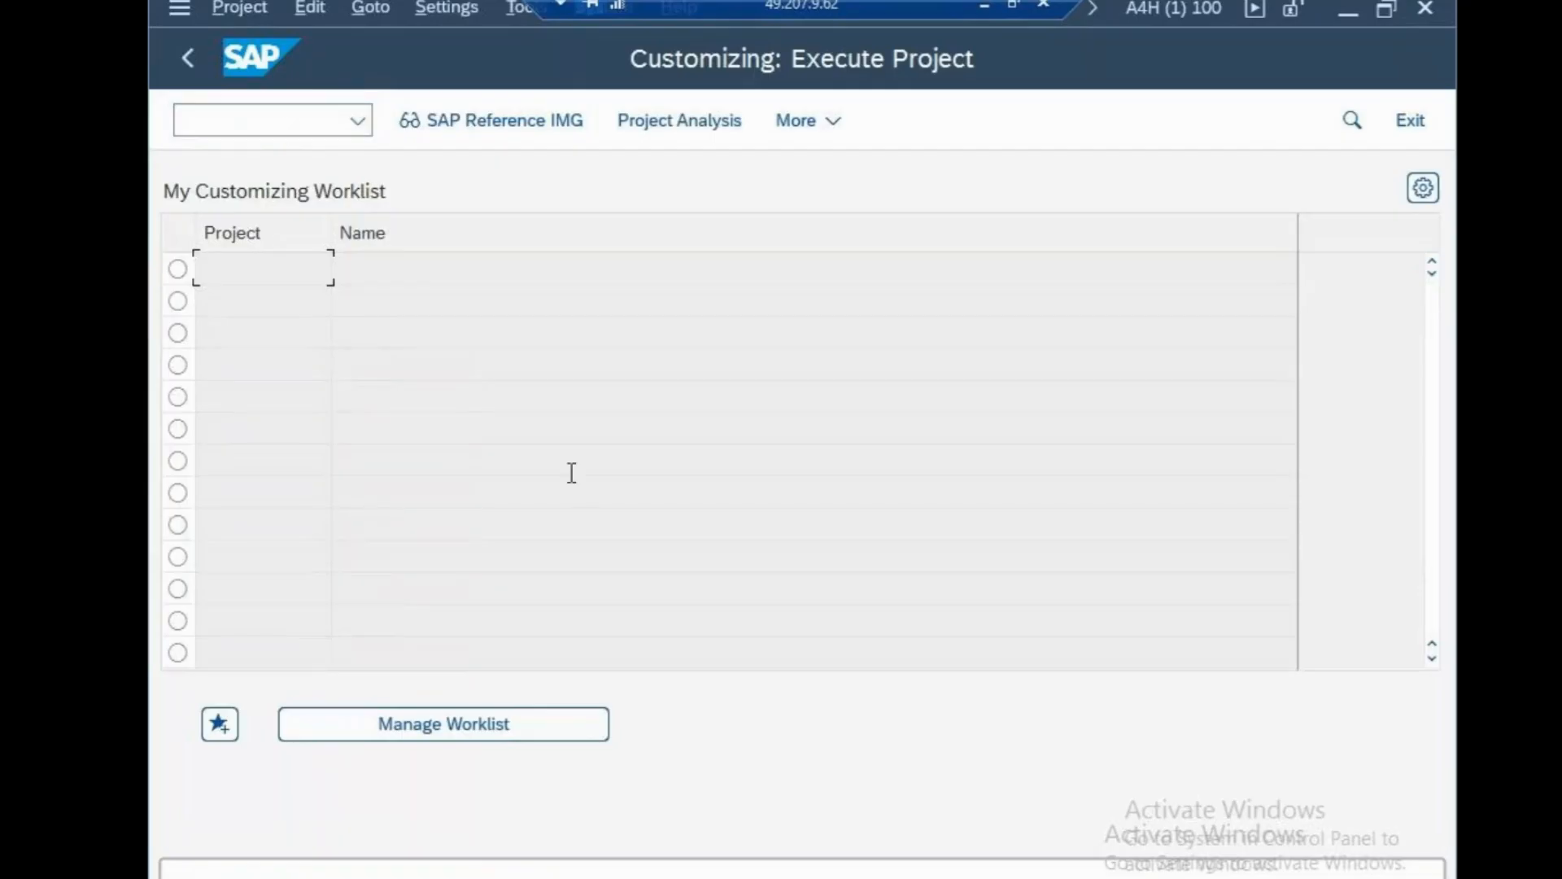
{"action": "left_click", "coordinate": [506, 134]}
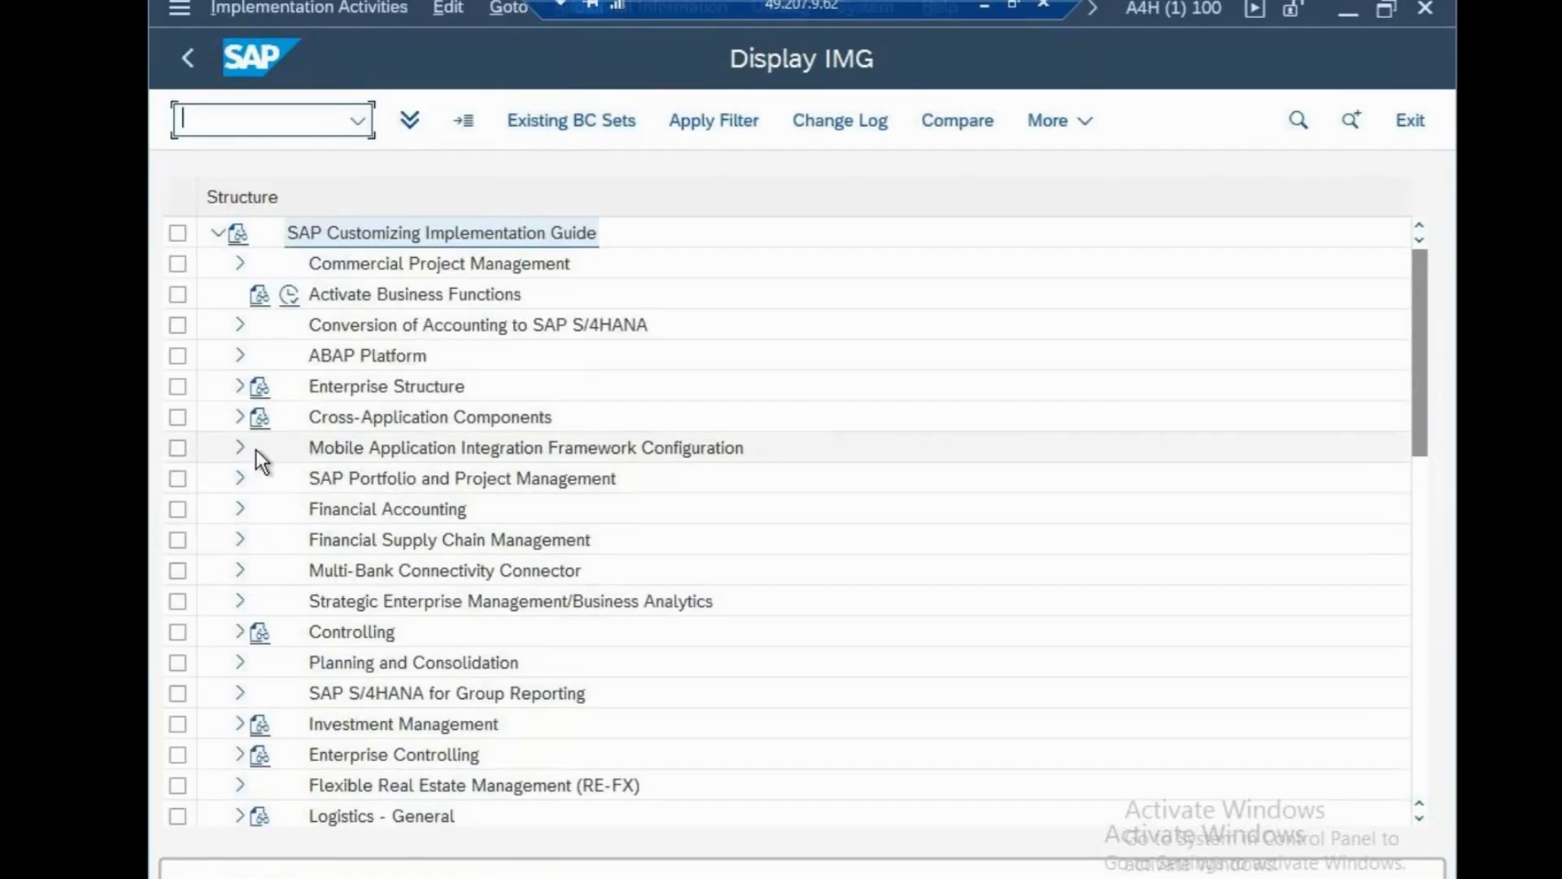
{"action": "left_click", "coordinate": [240, 387]}
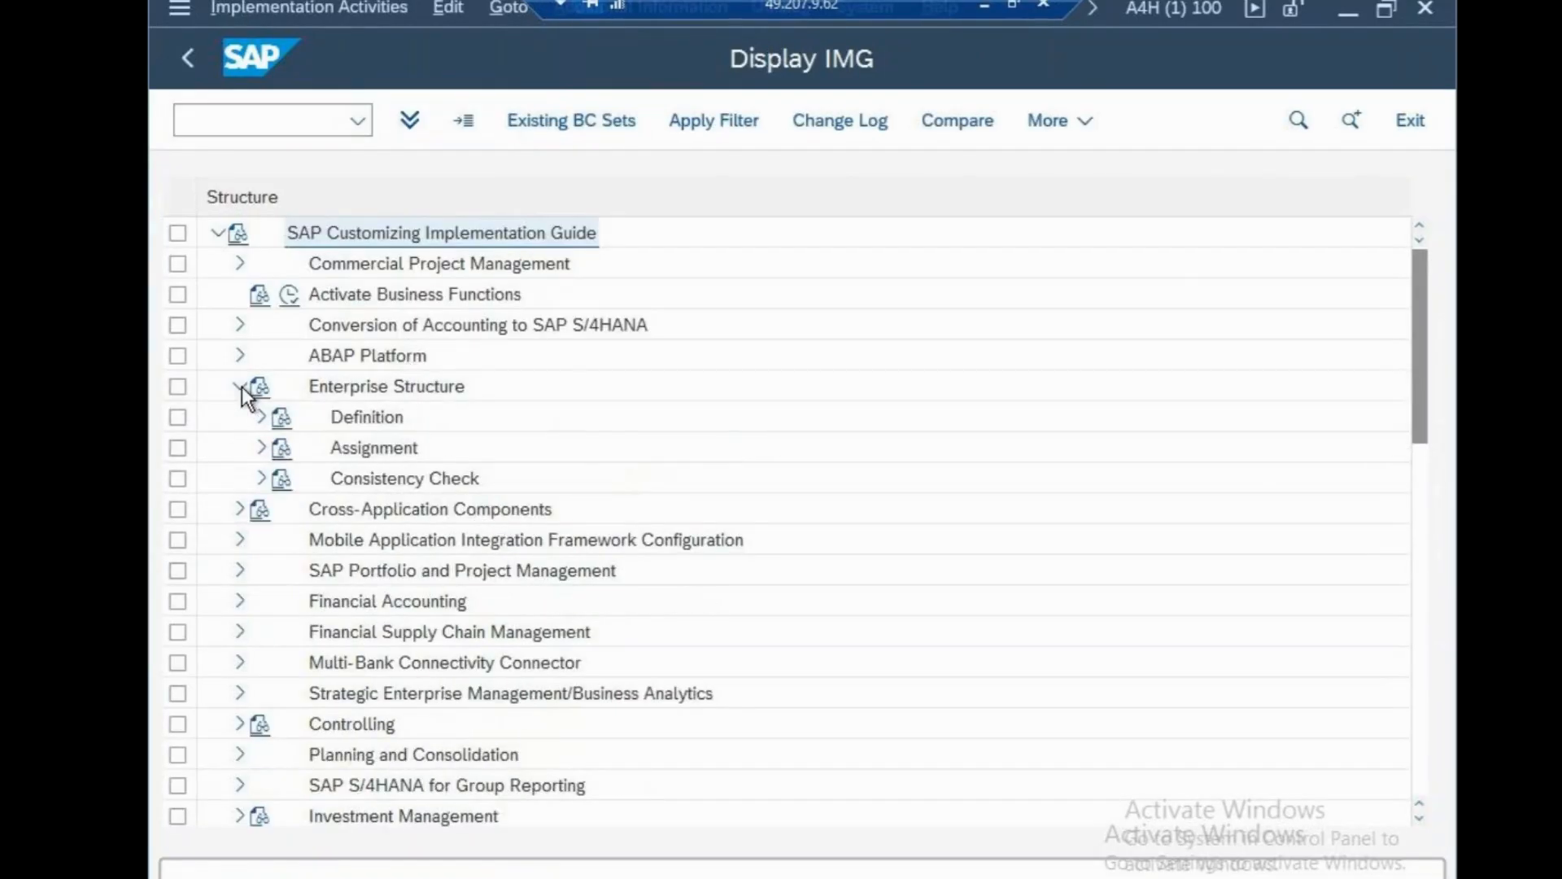
{"action": "left_click", "coordinate": [273, 422]}
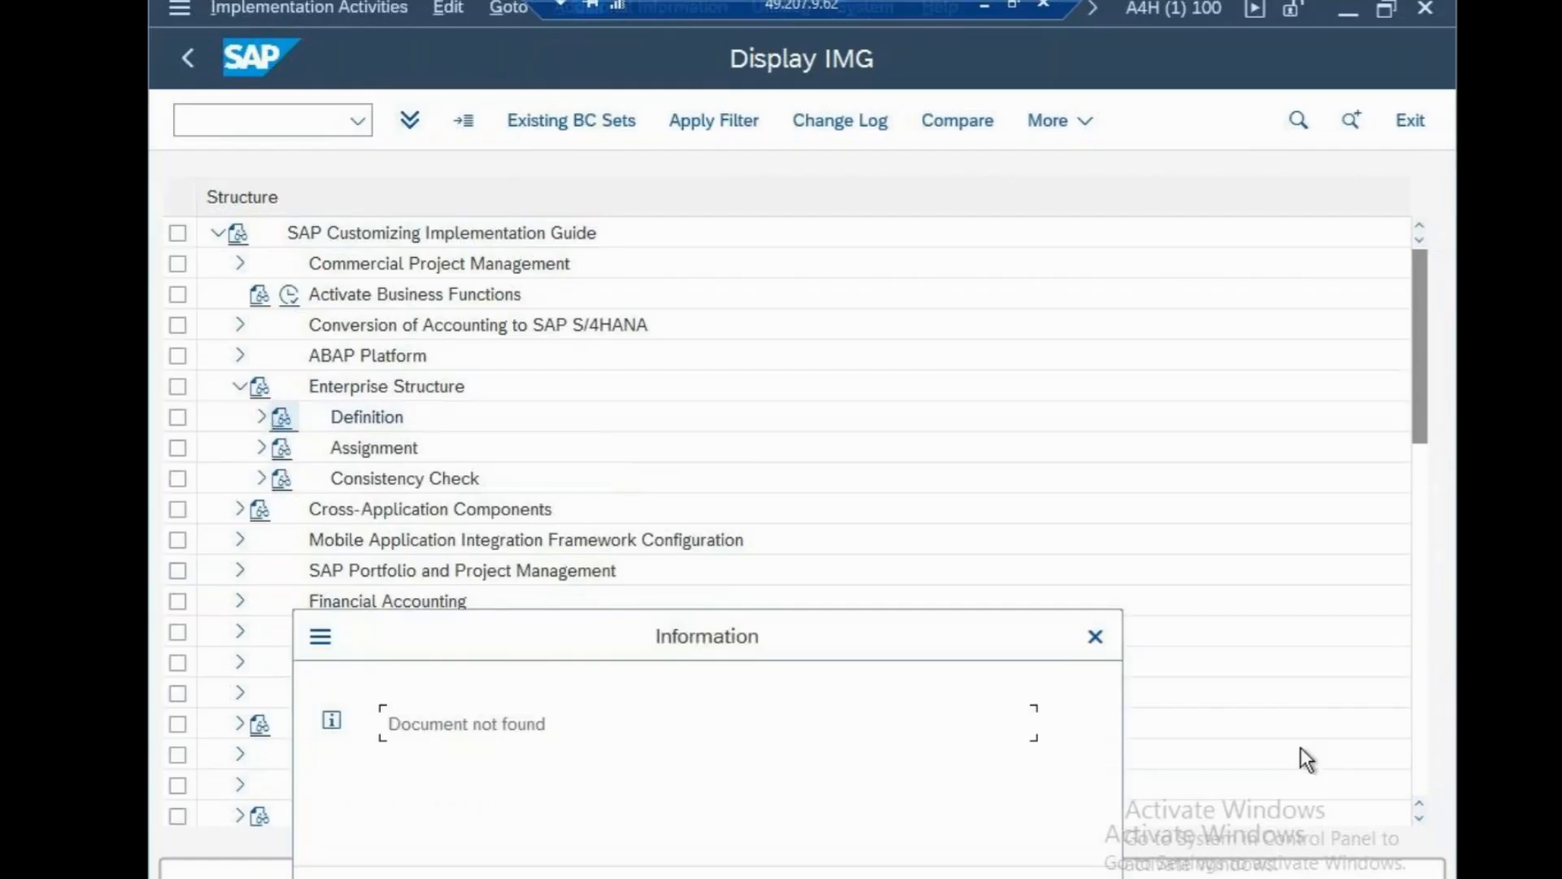
{"action": "key", "text": "Return"}
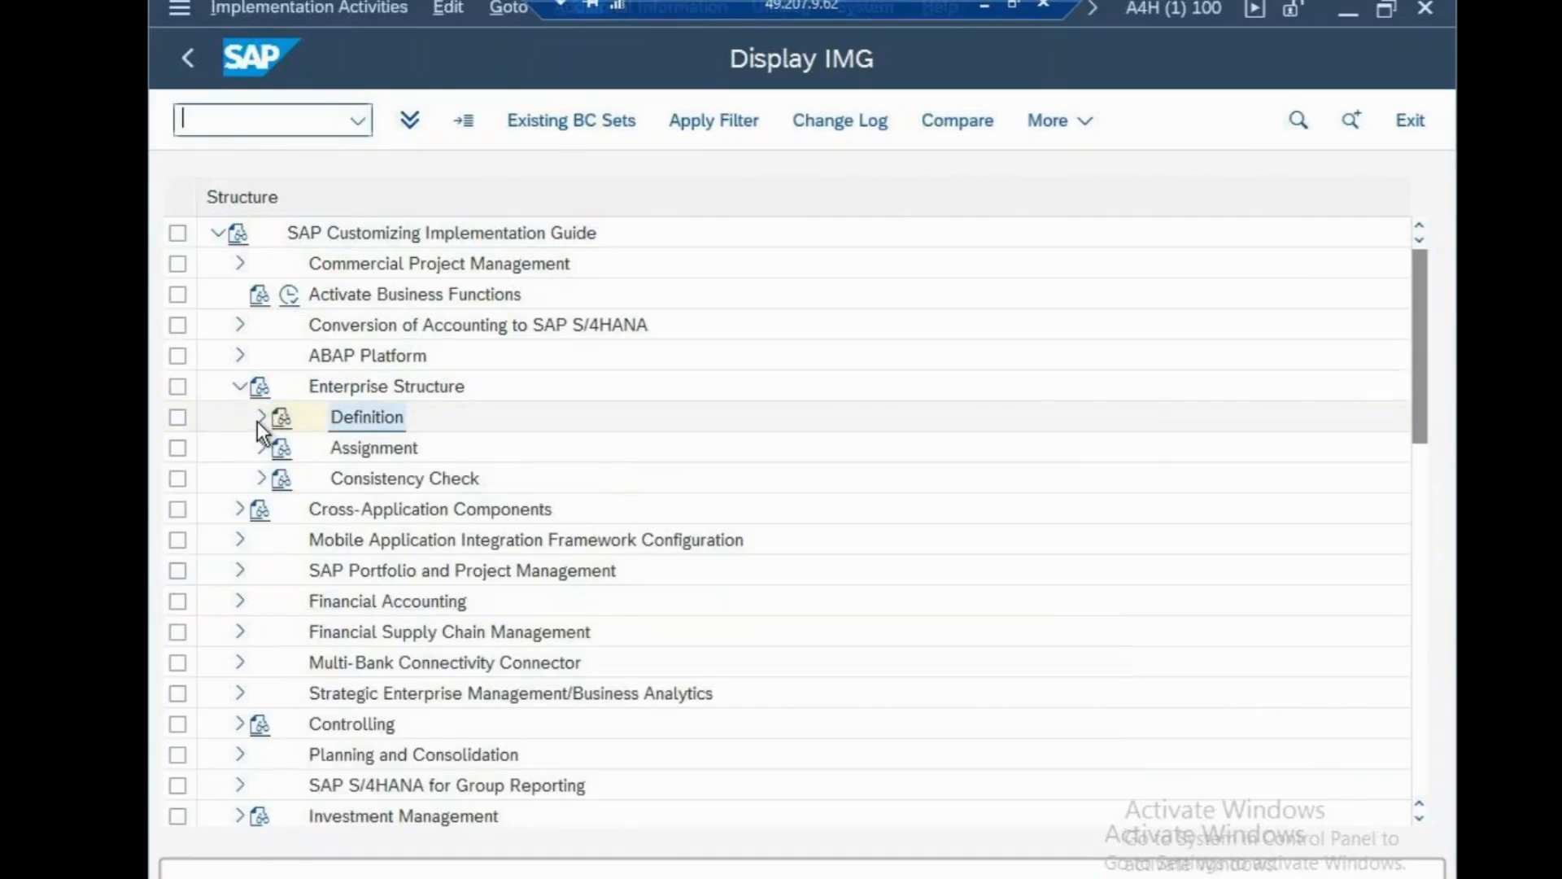
{"action": "left_click", "coordinate": [261, 418]}
{"action": "left_click", "coordinate": [286, 447]}
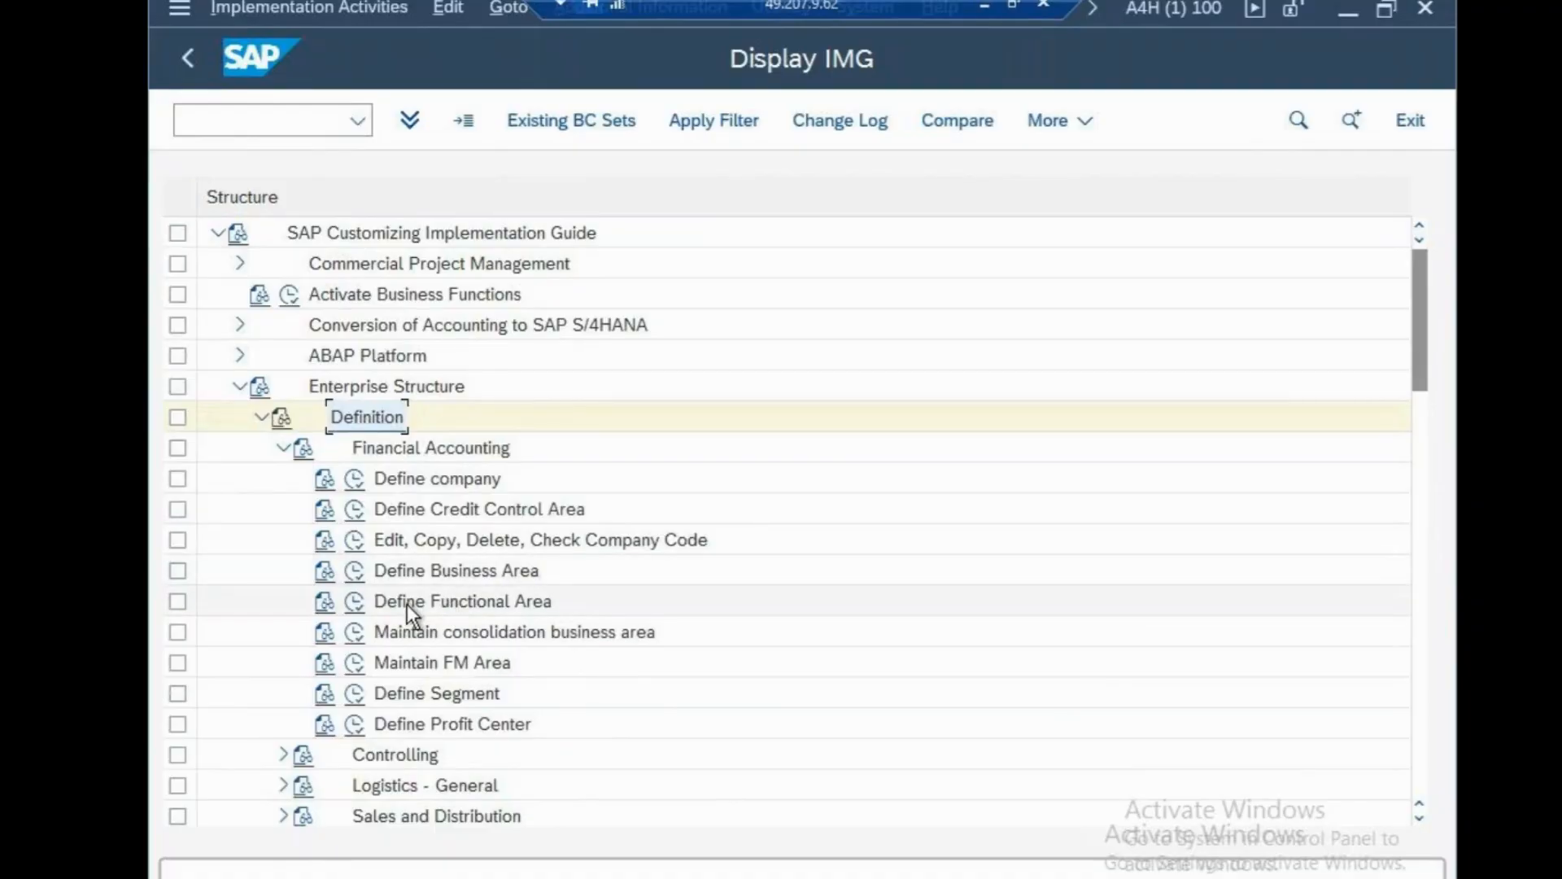
{"action": "left_click", "coordinate": [354, 696]}
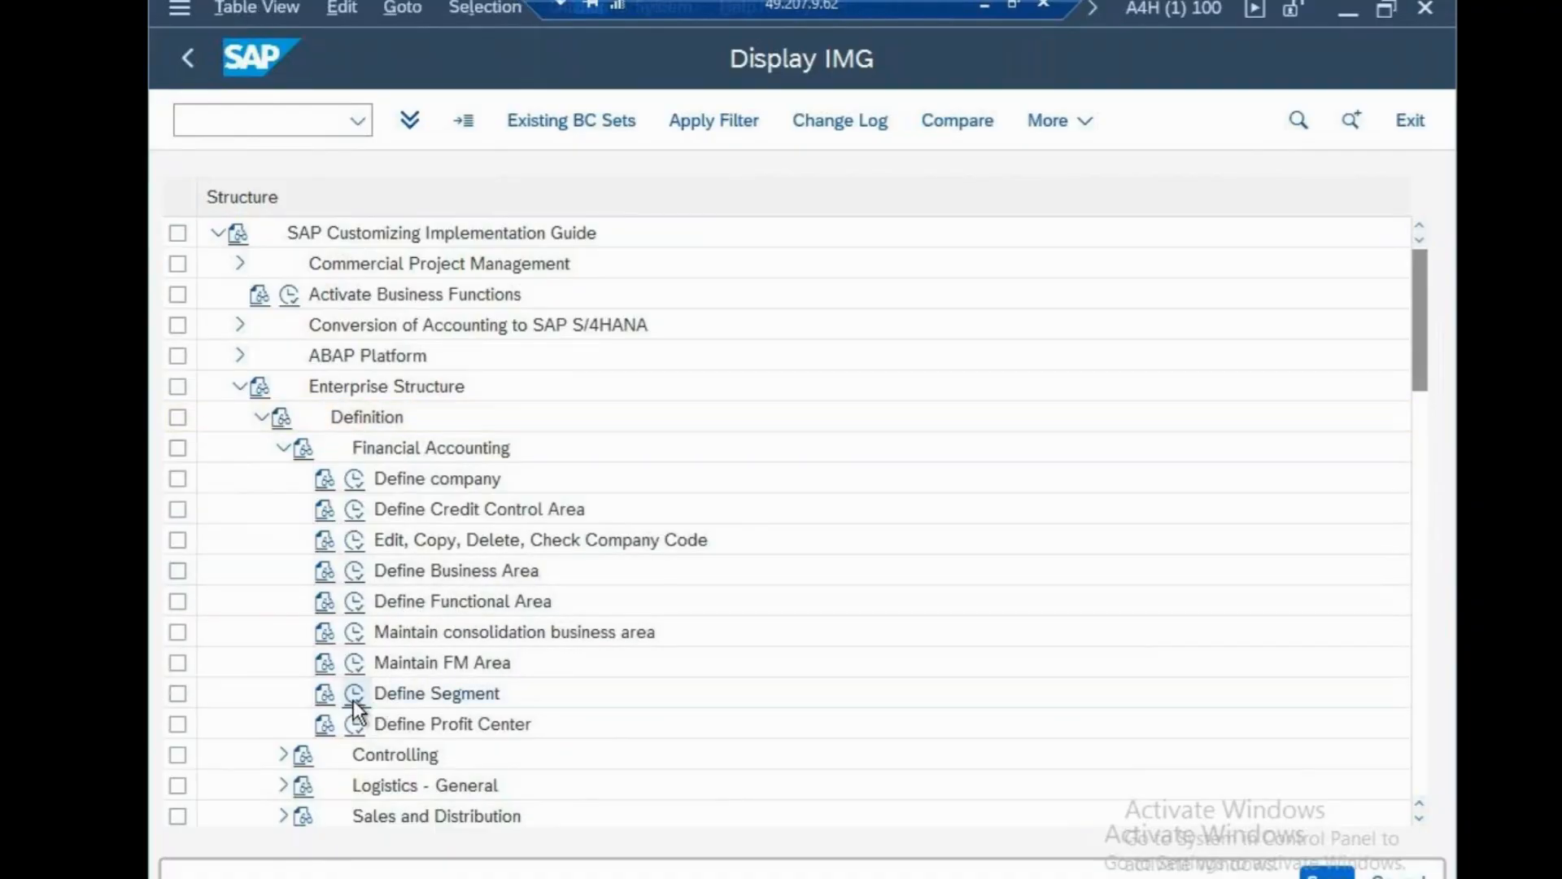
{"action": "left_click", "coordinate": [446, 124]}
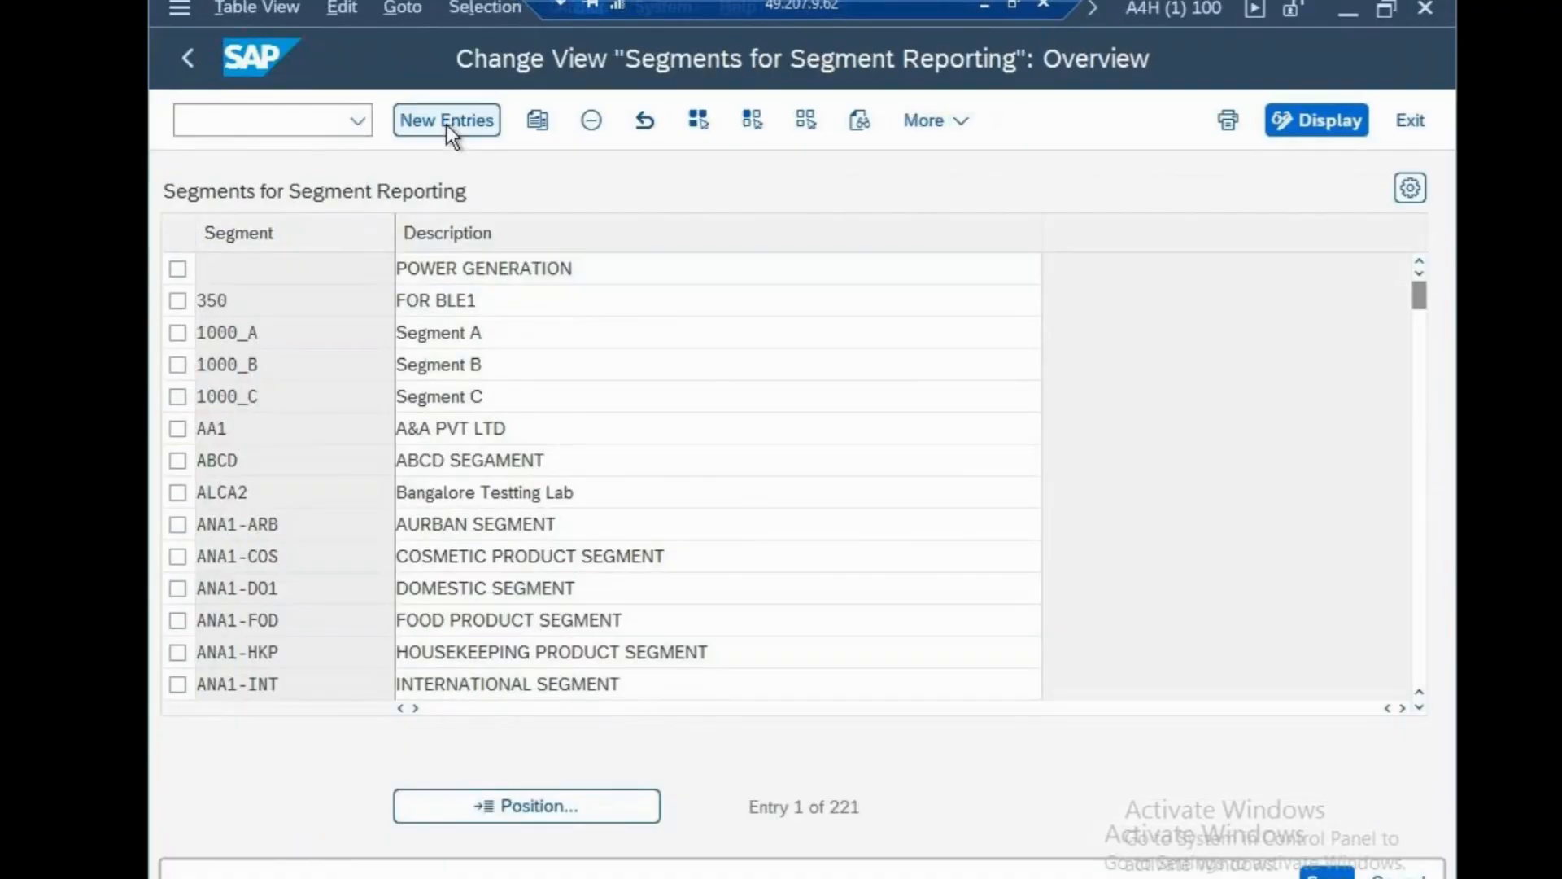
Create segment SEGNYN described 'segment new york', save under the customizing request, and minimise SAP.
{"action": "type", "text": "SEG"}
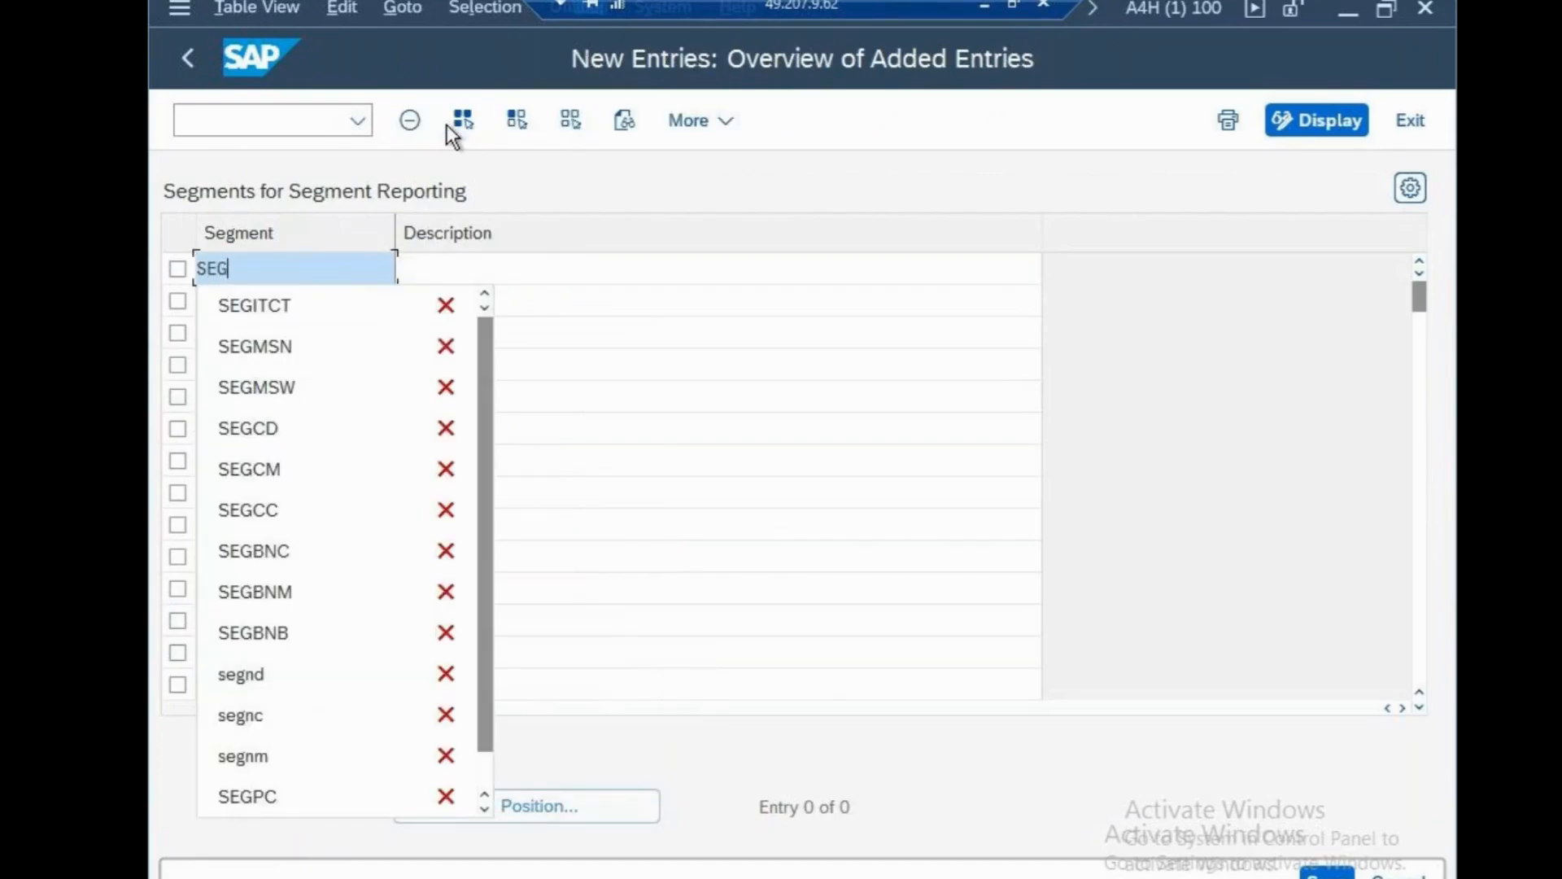
{"action": "key", "text": "BackSpace"}
{"action": "key", "text": "BackSpace"}
{"action": "key", "text": "BackSpace"}
{"action": "type", "text": "segns"}
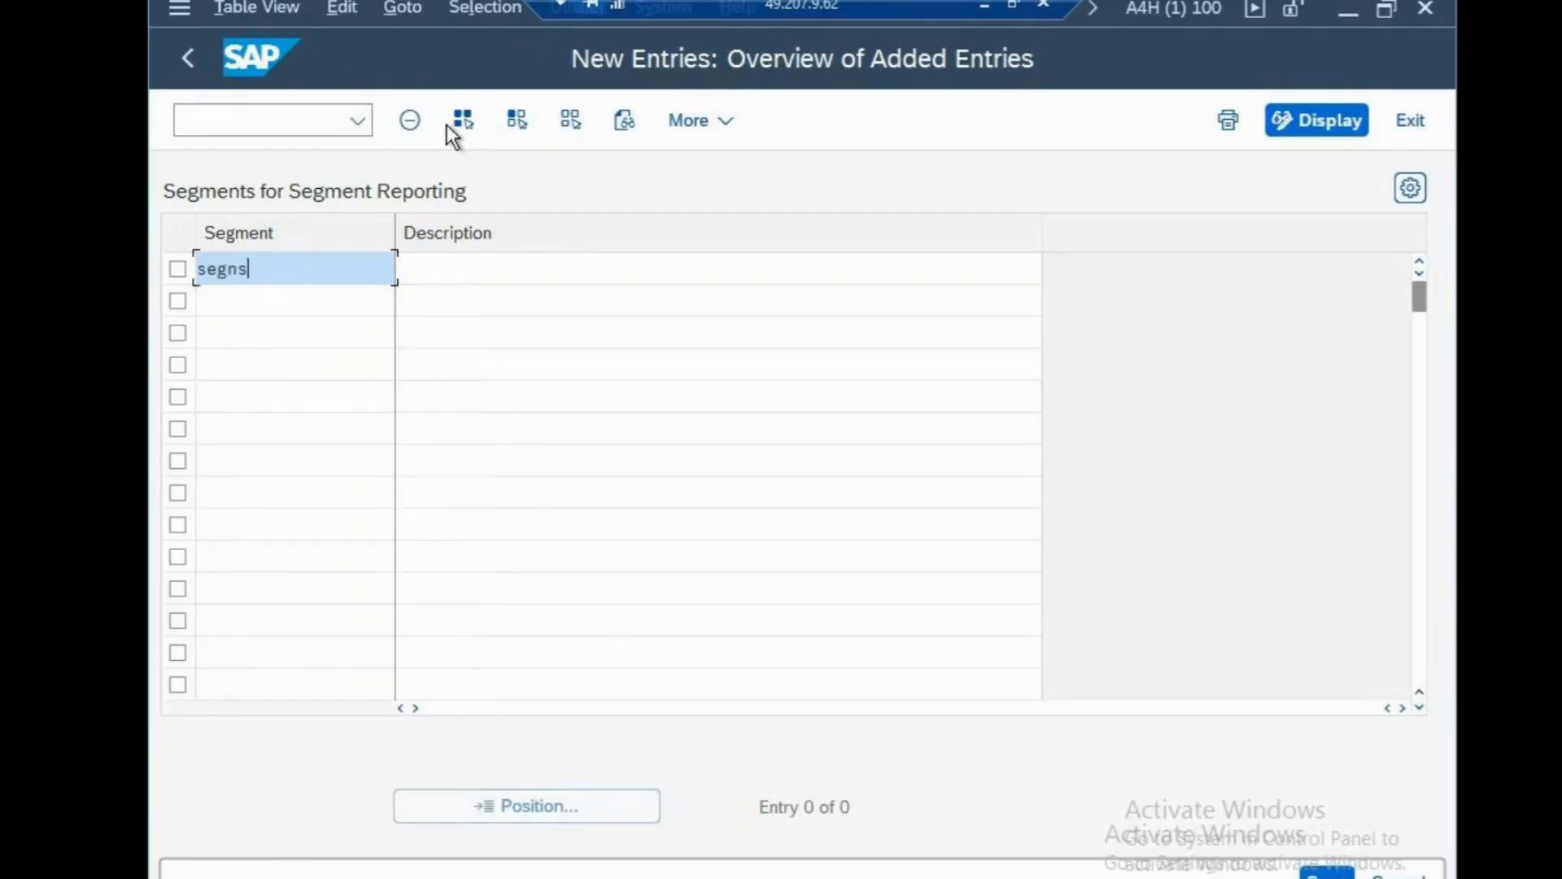
{"action": "type", "text": "n"}
{"action": "key", "text": "BackSpace"}
{"action": "key", "text": "BackSpace"}
{"action": "type", "text": "yn"}
{"action": "left_click", "coordinate": [533, 262]}
{"action": "type", "text": "segmen"}
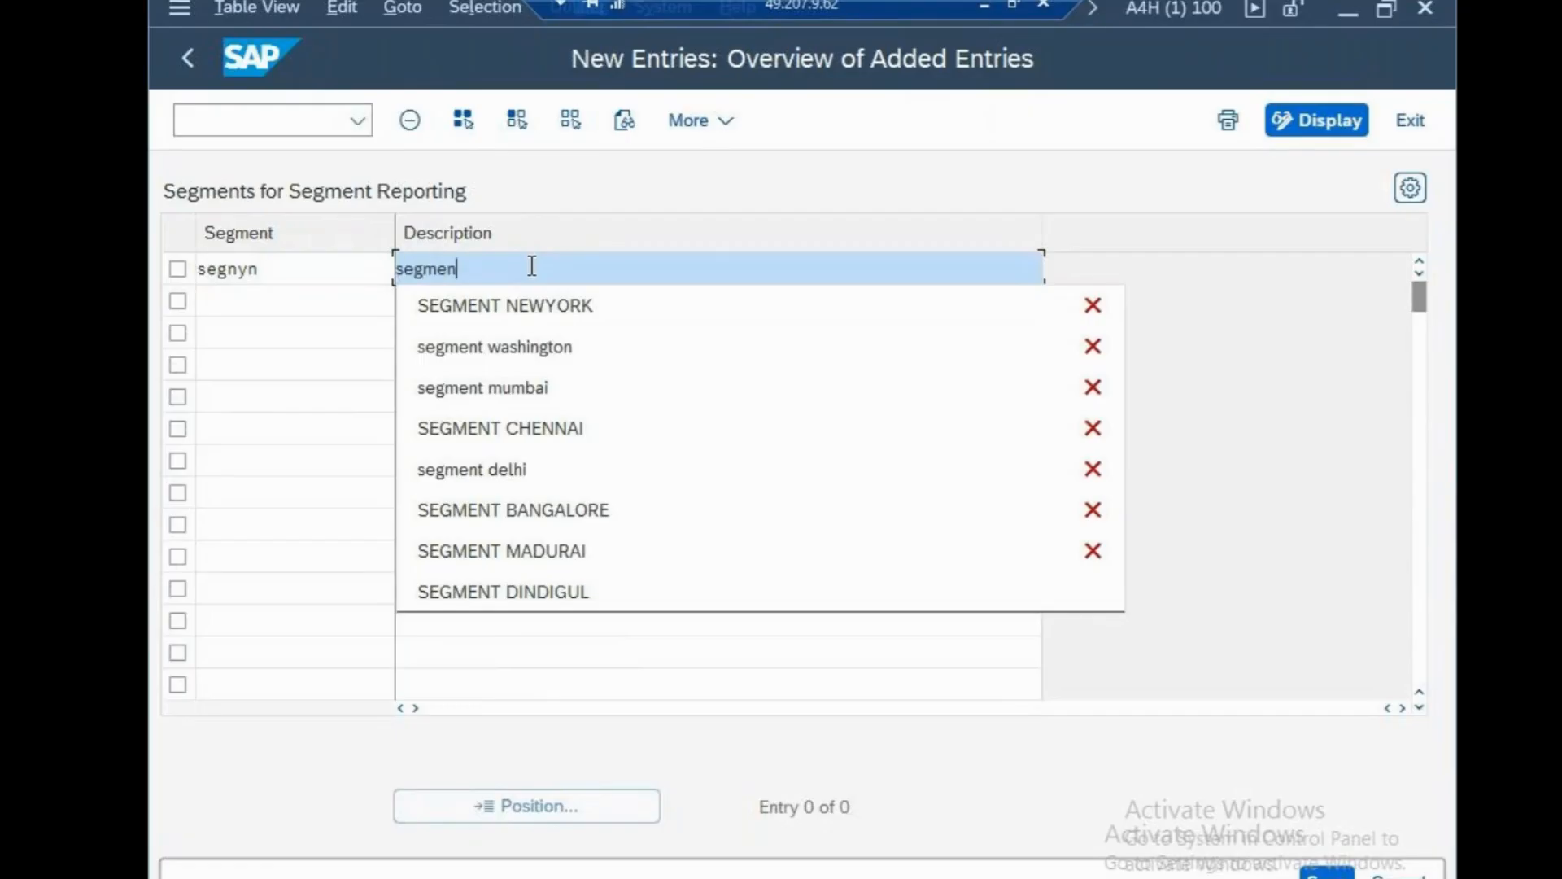
{"action": "type", "text": "t new"}
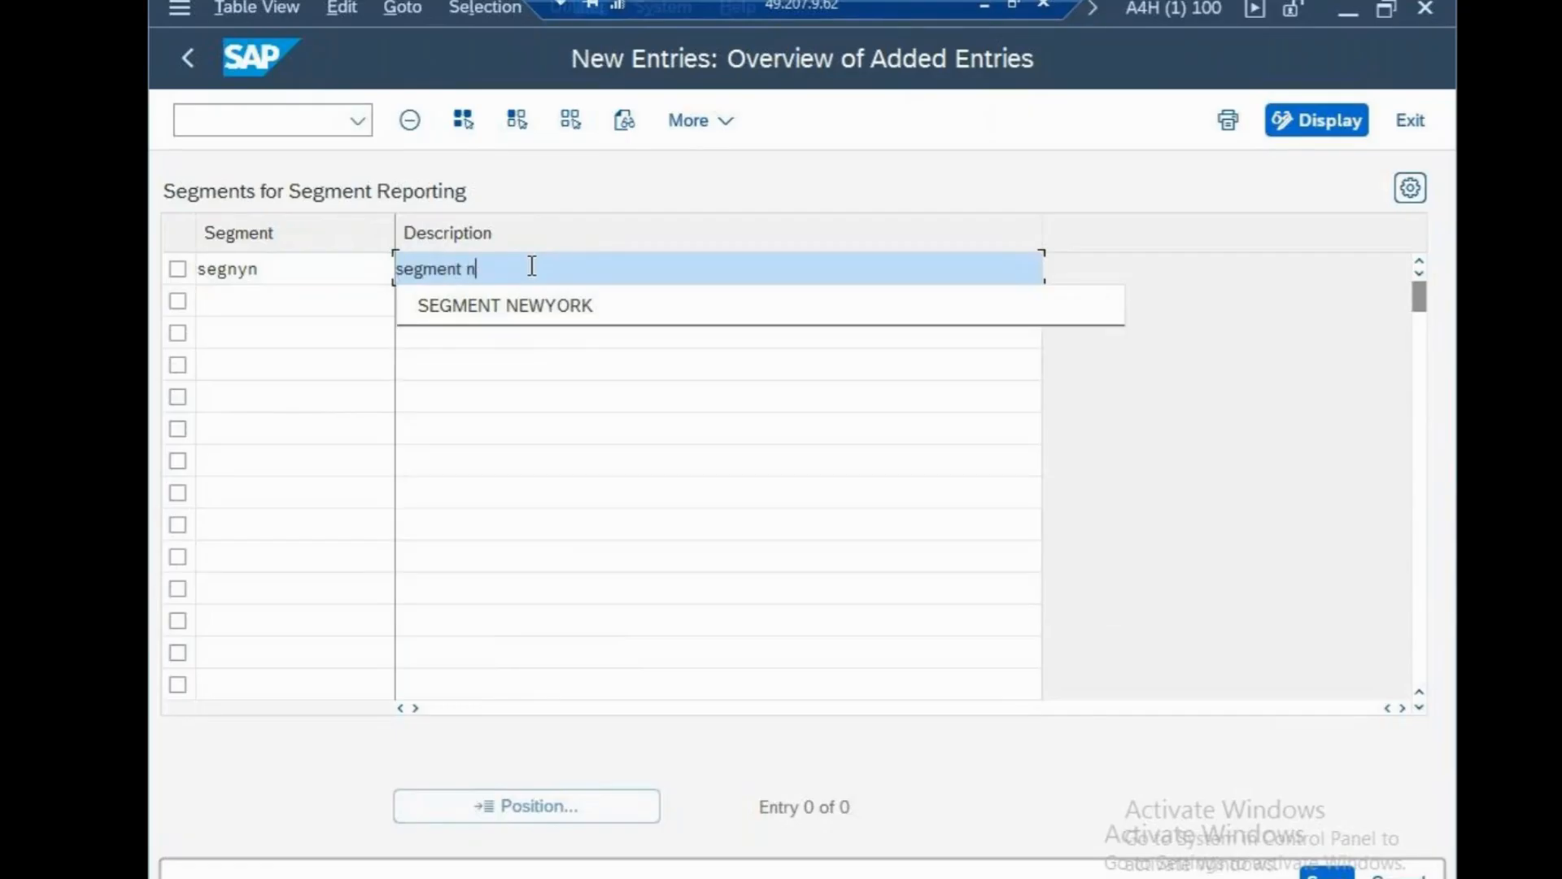
{"action": "type", "text": " york"}
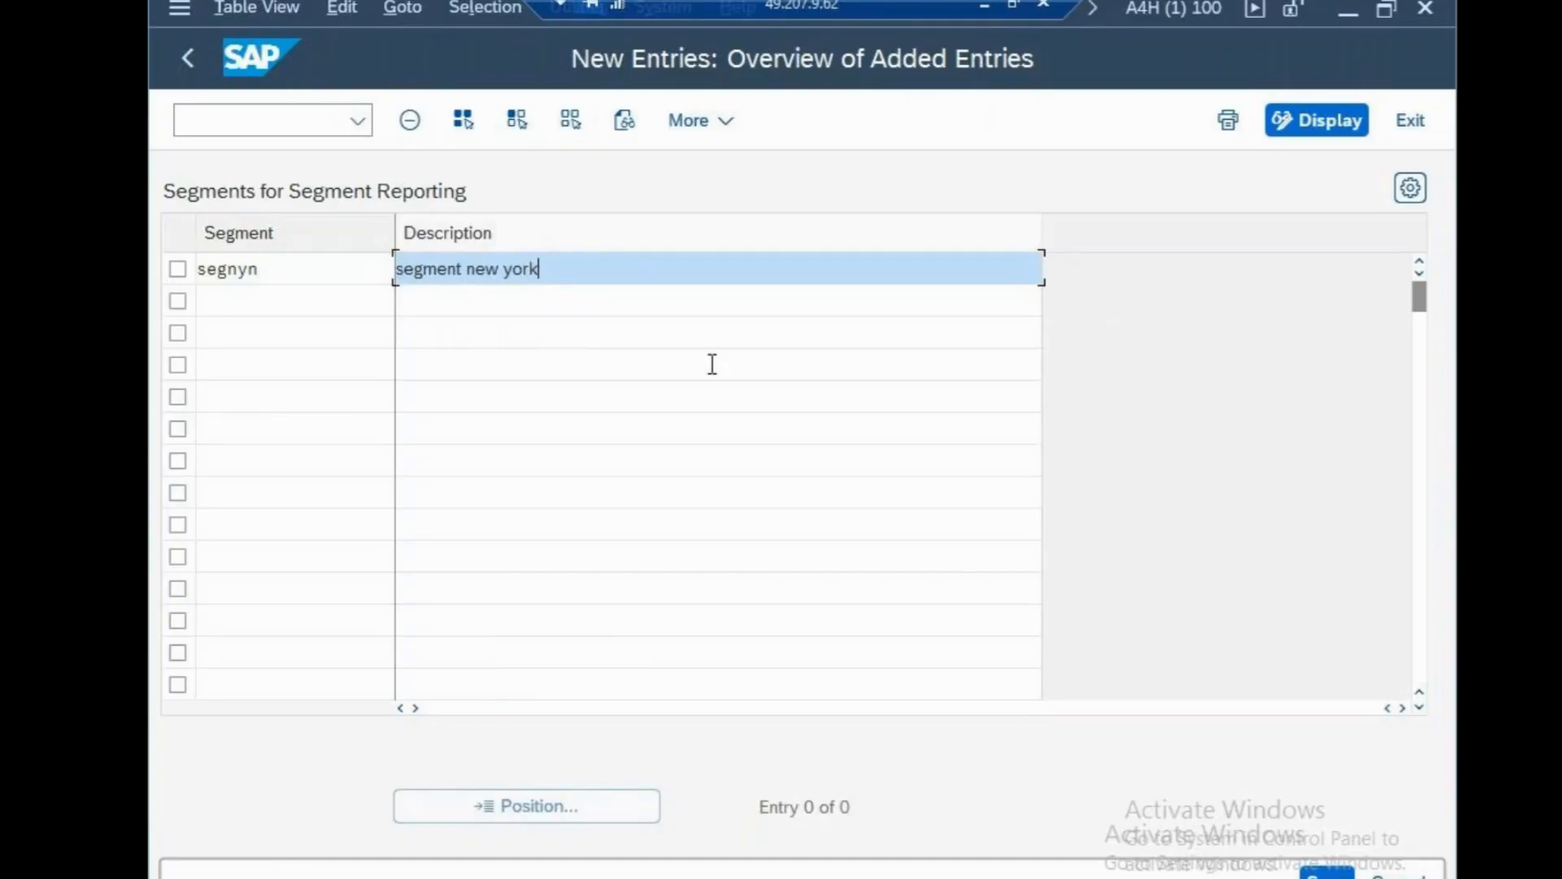
{"action": "left_click", "coordinate": [761, 429]}
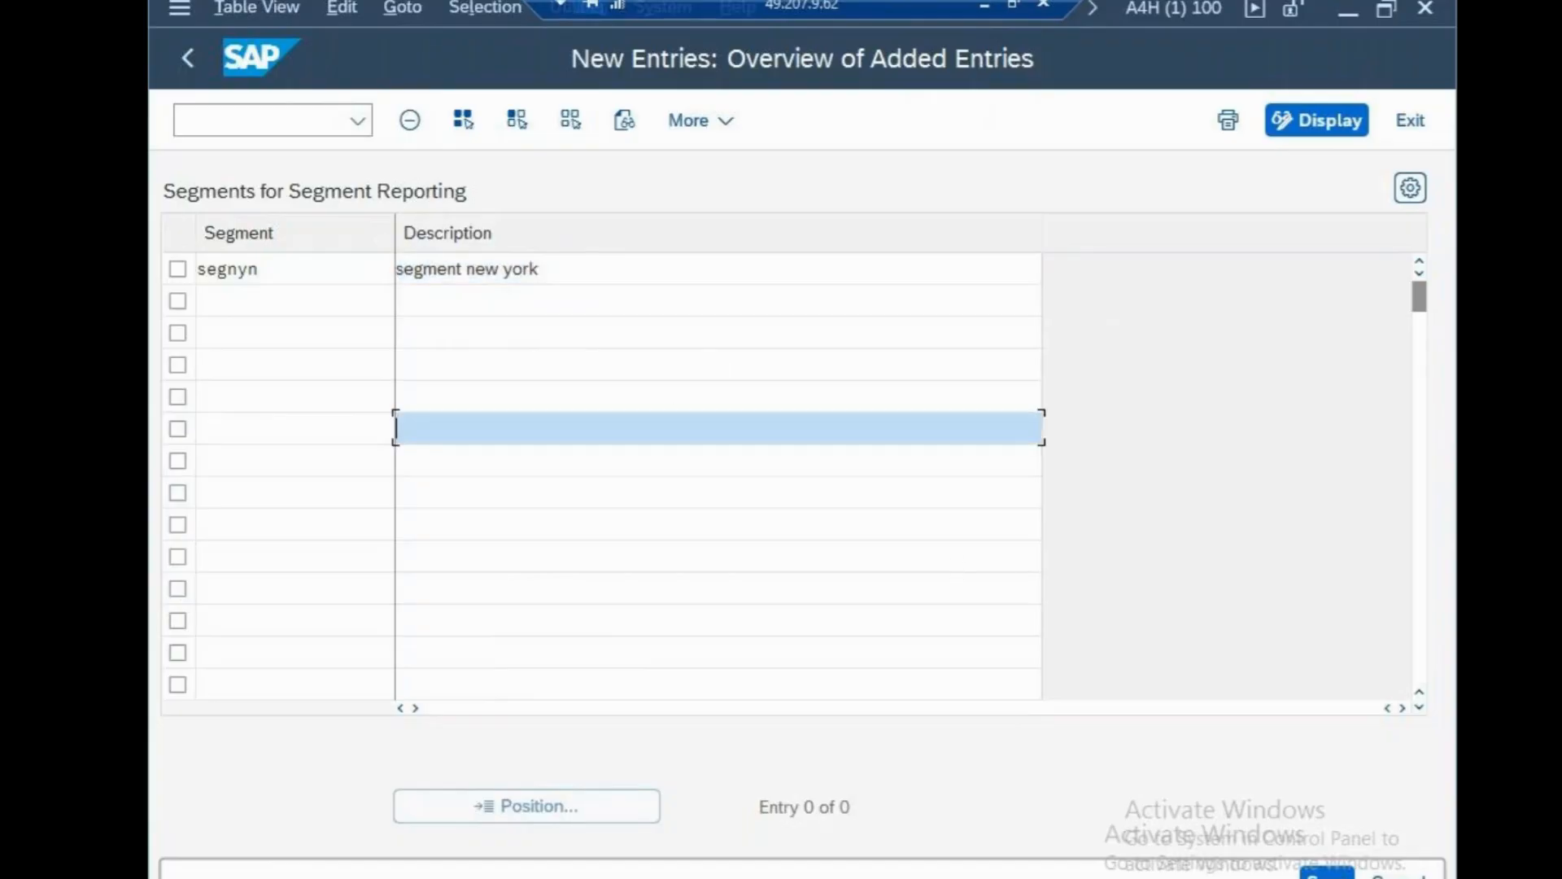
{"action": "left_click", "coordinate": [1317, 873]}
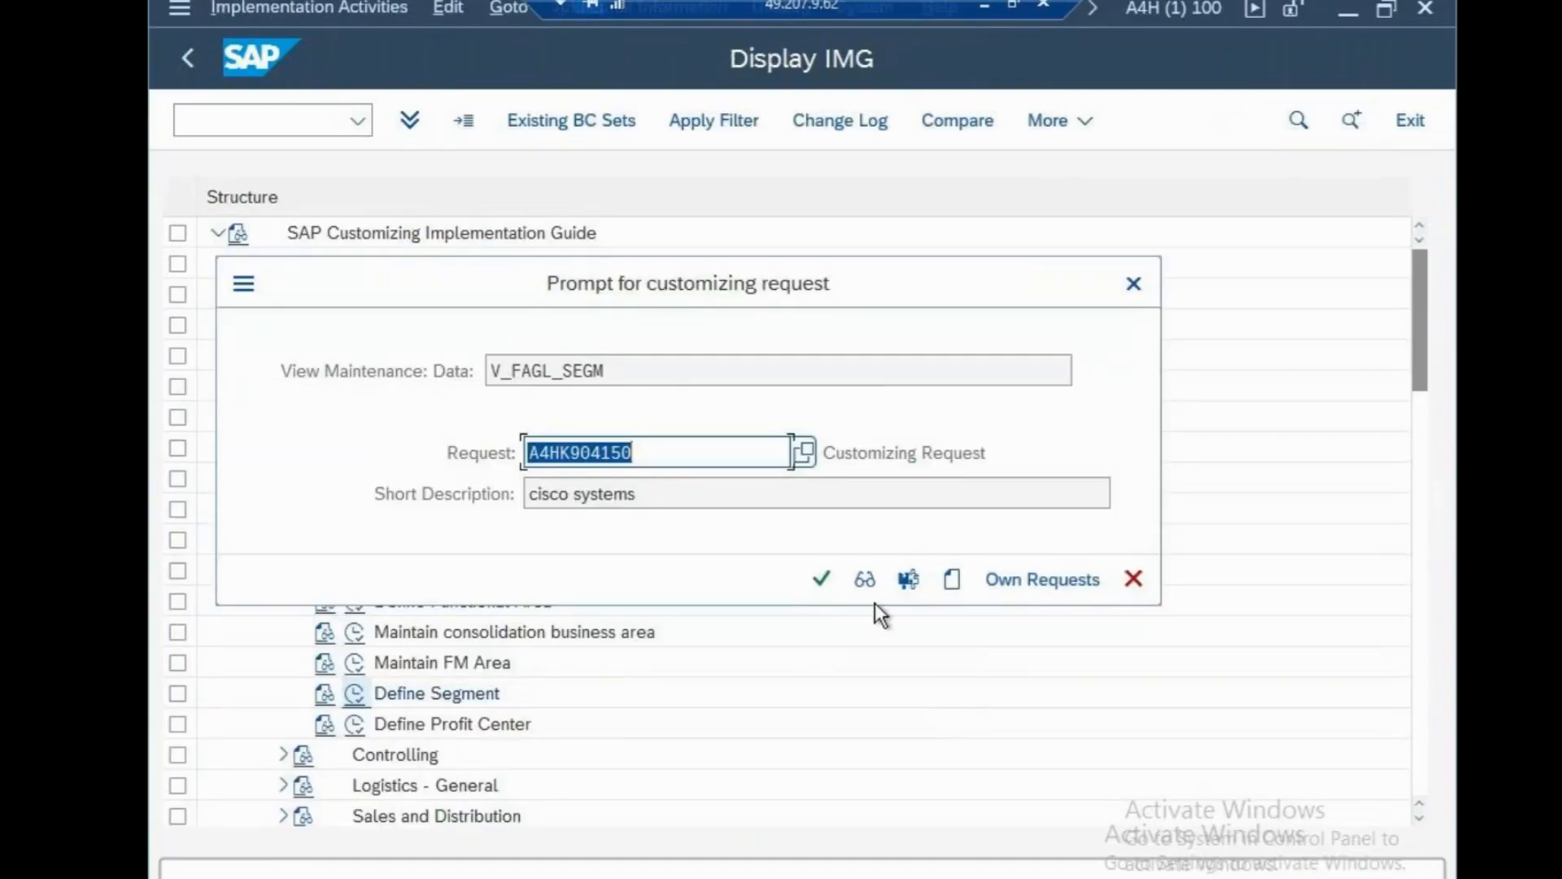
{"action": "left_click", "coordinate": [822, 577]}
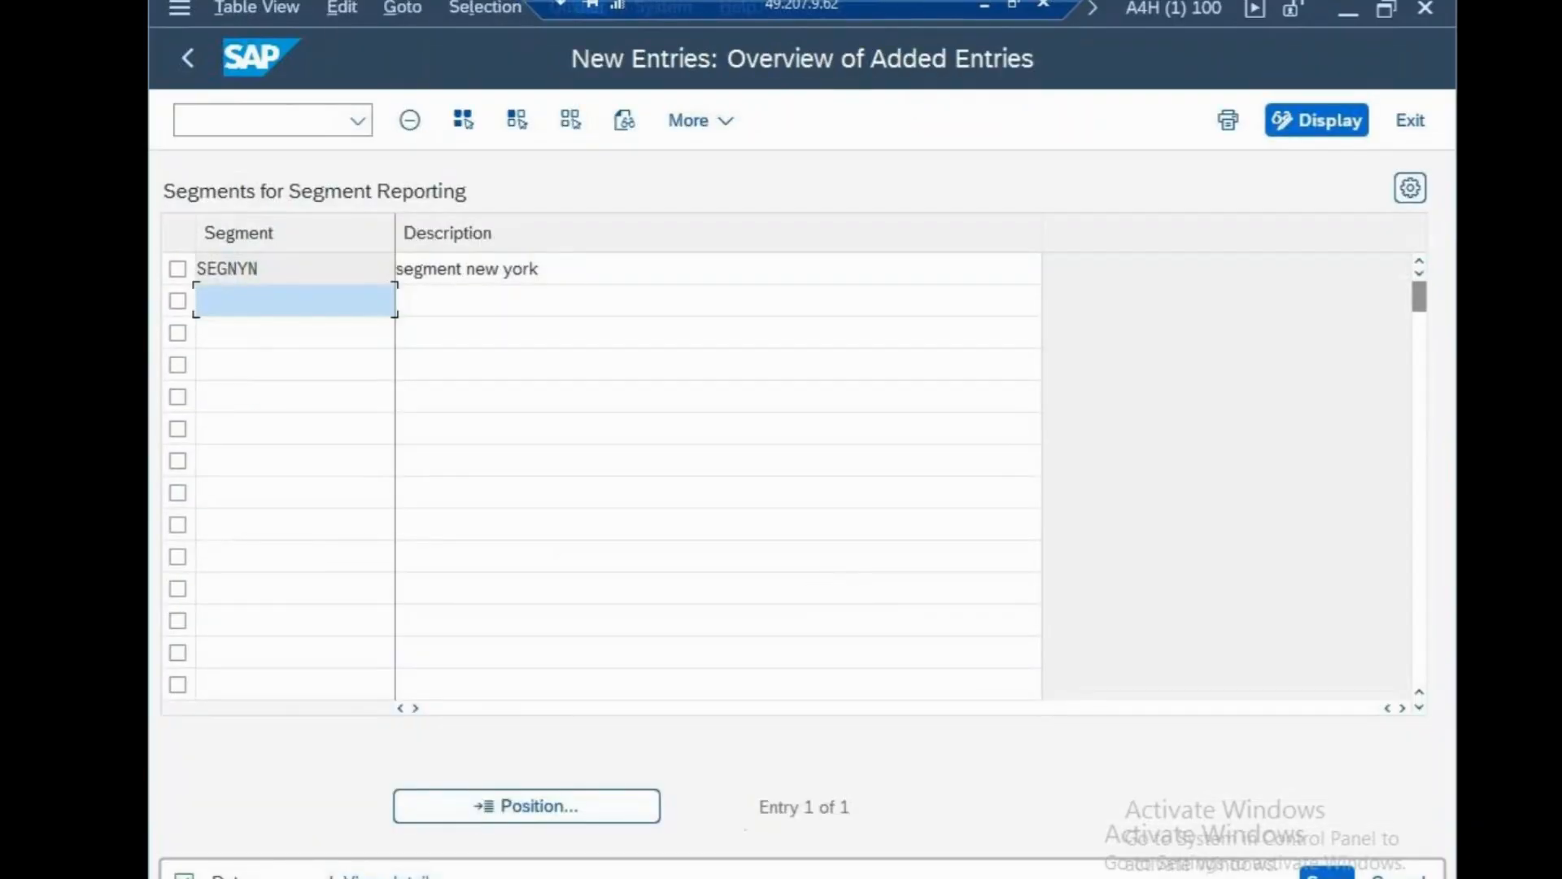
{"action": "left_click", "coordinate": [1339, 11]}
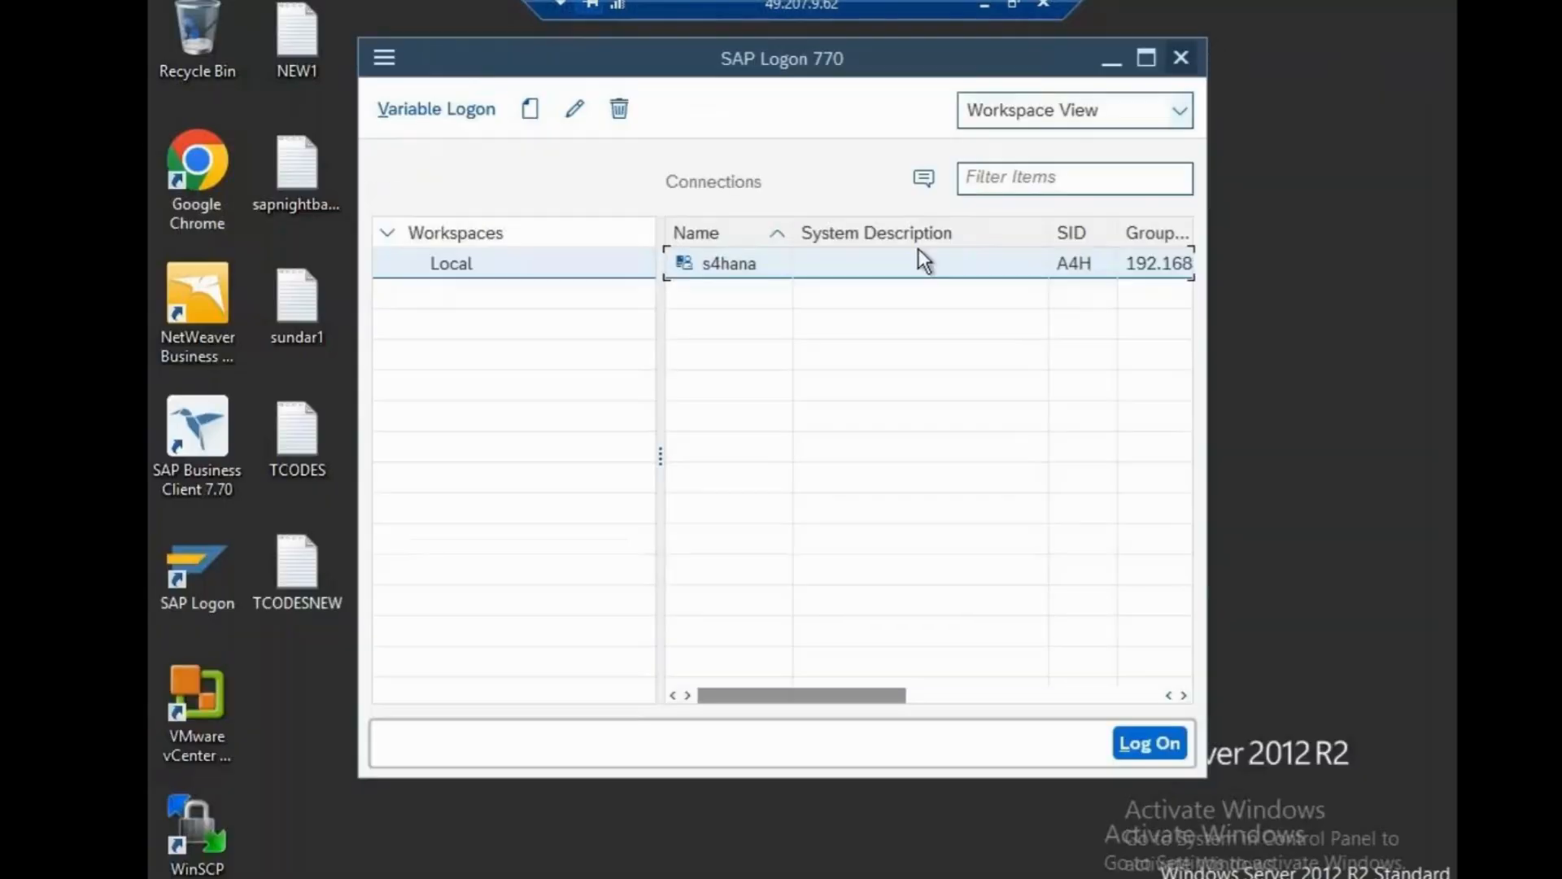
Add a segments line below BUSINESS-CSBB in the notes and save it.
{"action": "left_click", "coordinate": [986, 5]}
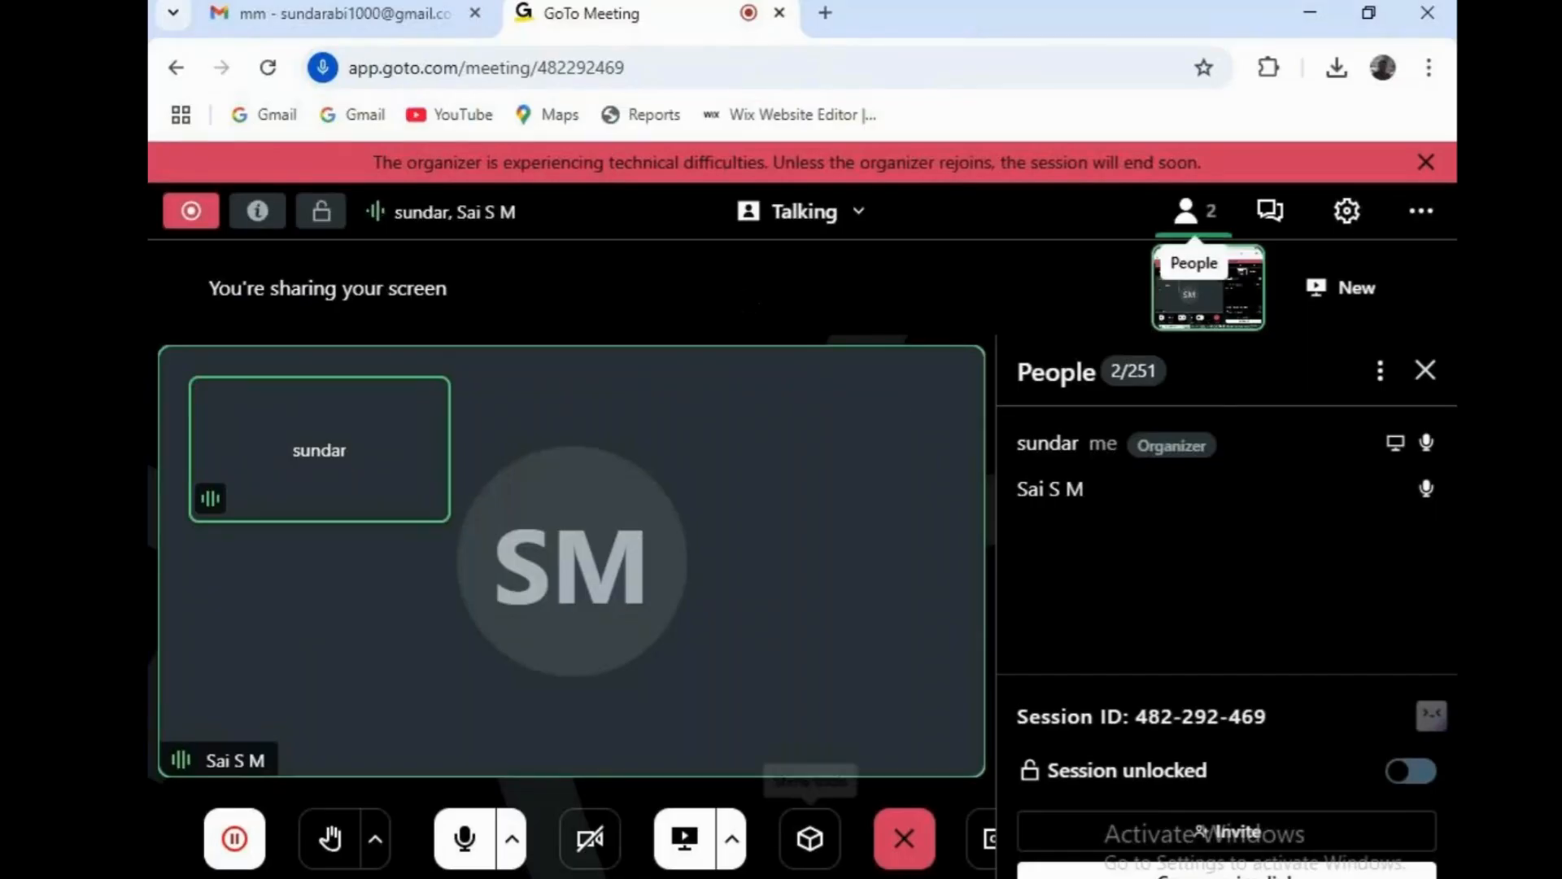
{"action": "left_click", "coordinate": [920, 867]}
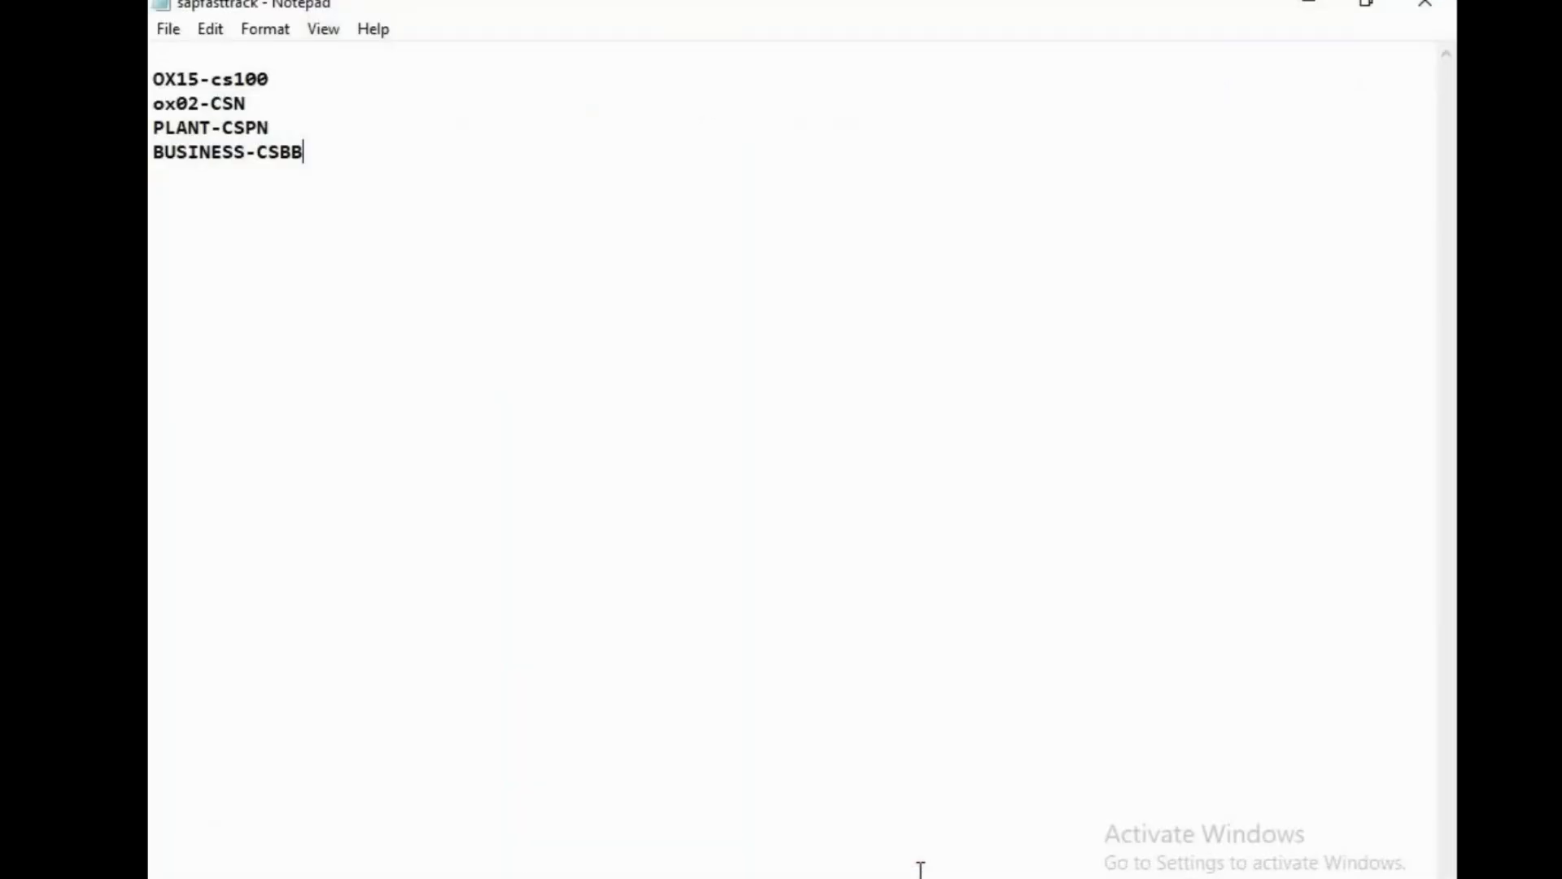
{"action": "key", "text": "Return"}
{"action": "type", "text": "eg"}
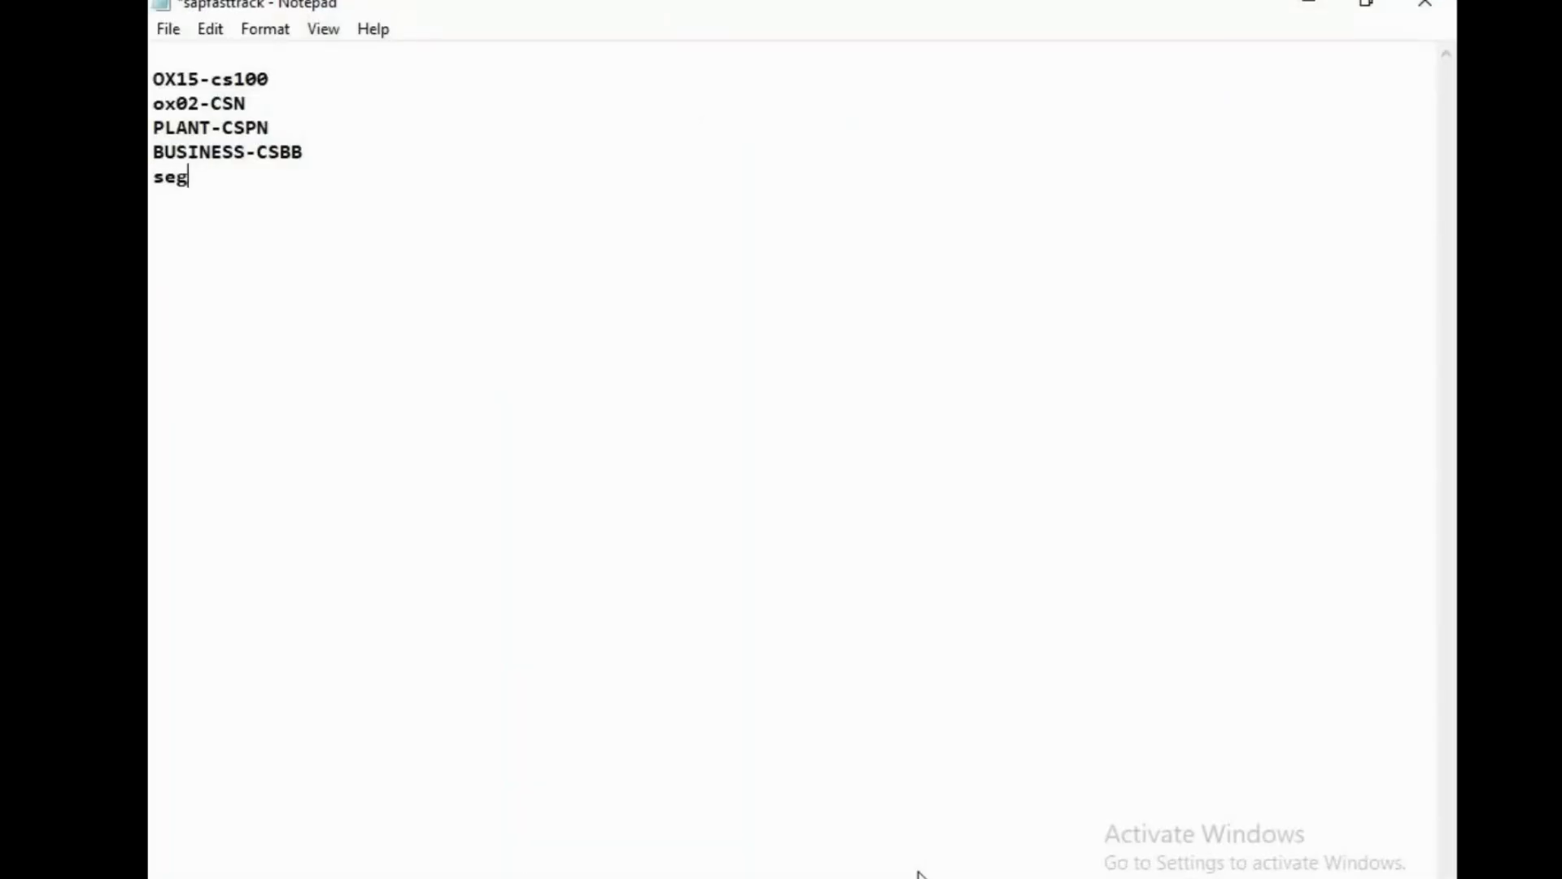
{"action": "type", "text": "ments -SEGNS"}
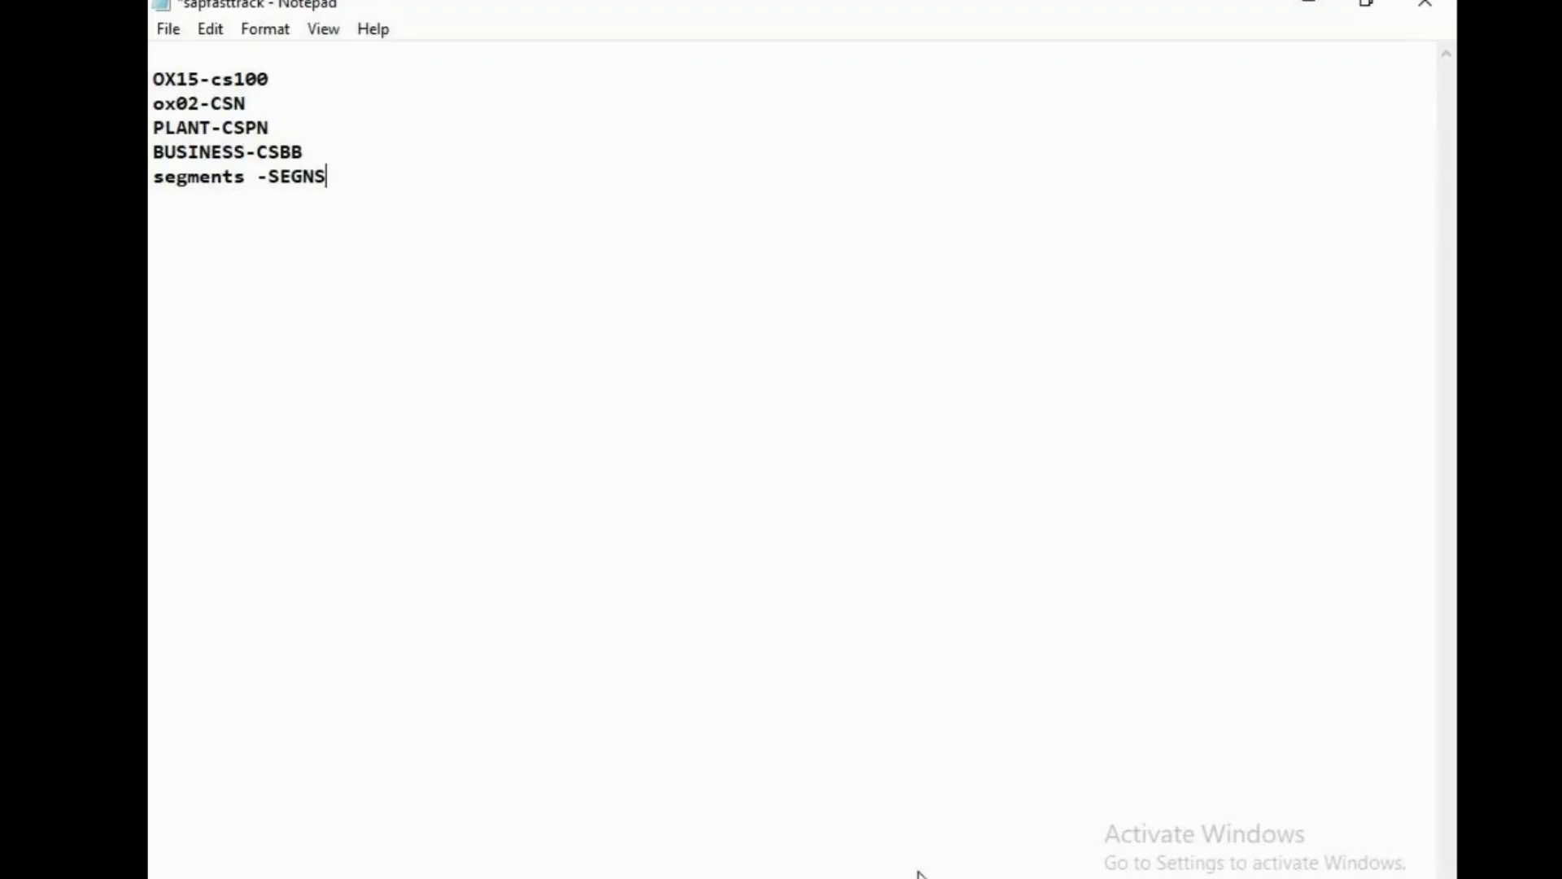
{"action": "type", "text": "N"}
{"action": "key", "text": "ctrl+s"}
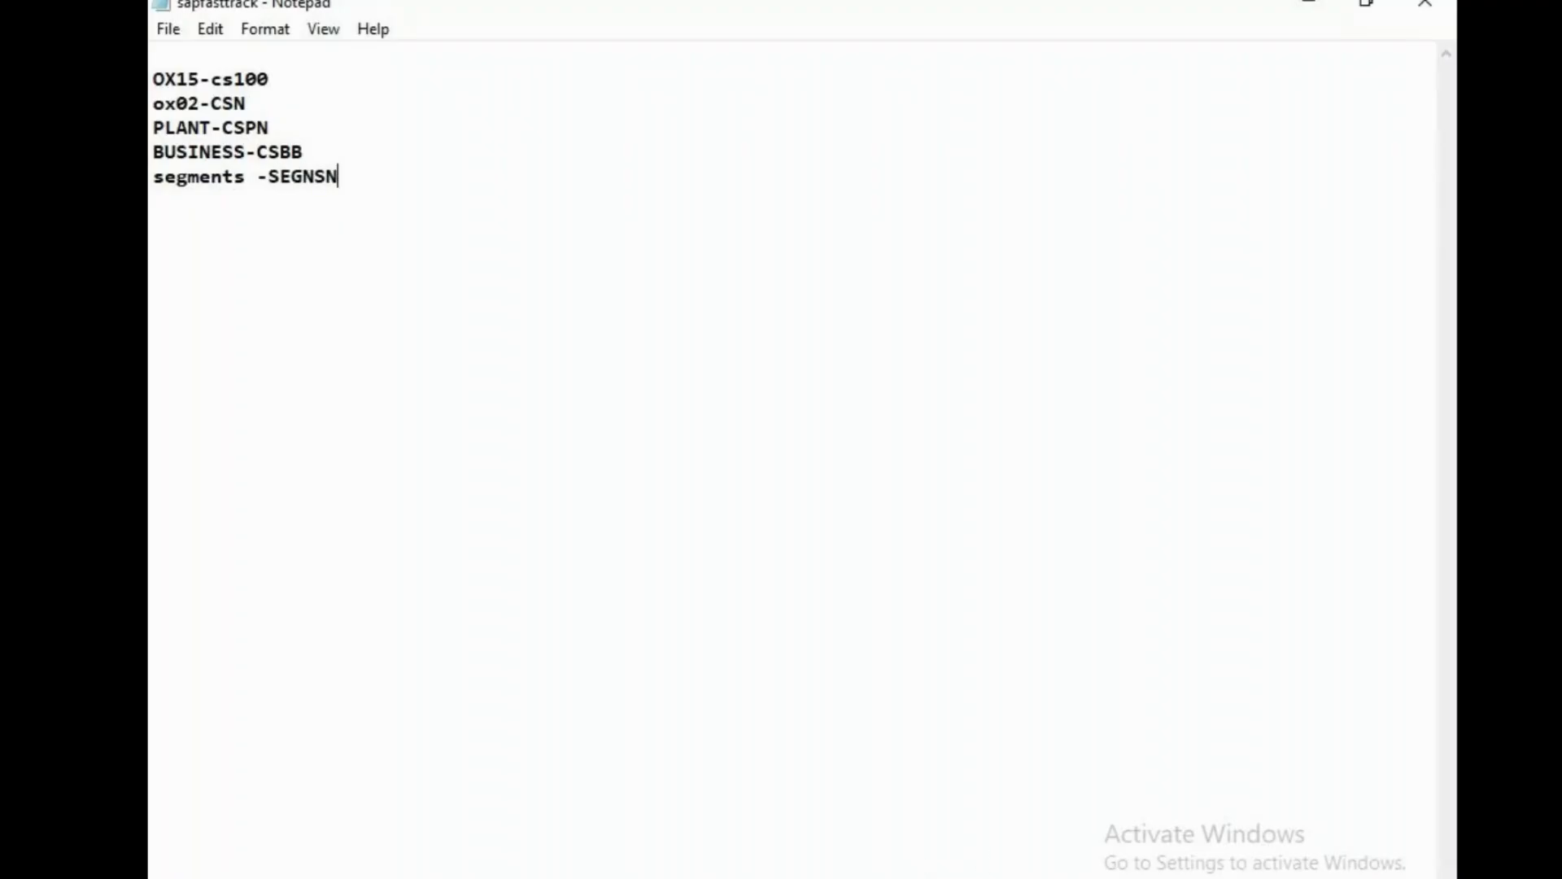
{"action": "key", "text": "alt+Tab"}
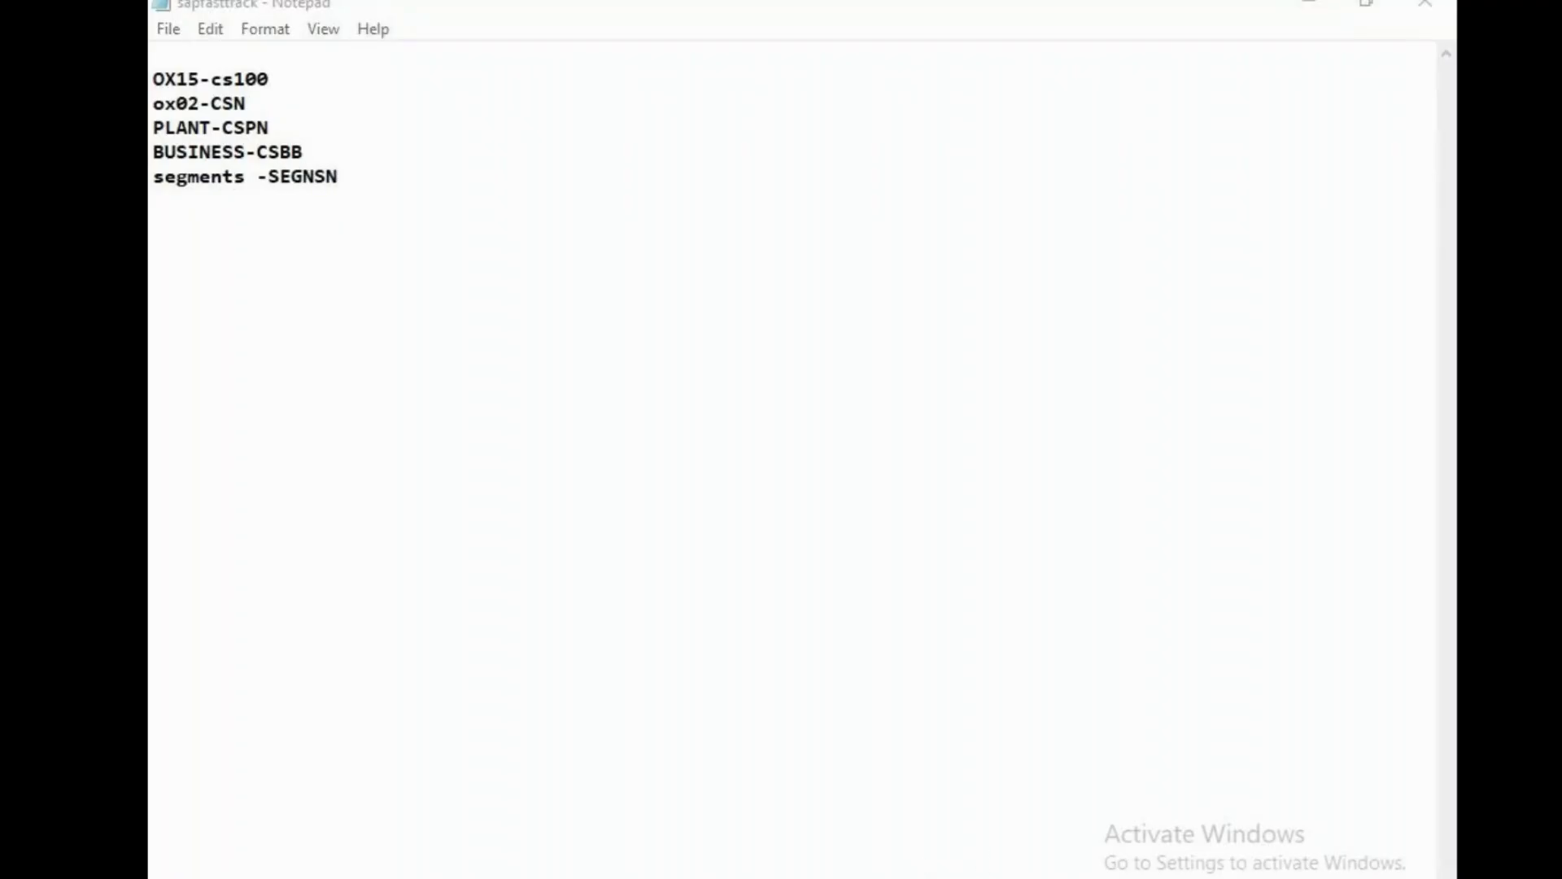
{"action": "left_click", "coordinate": [894, 876]}
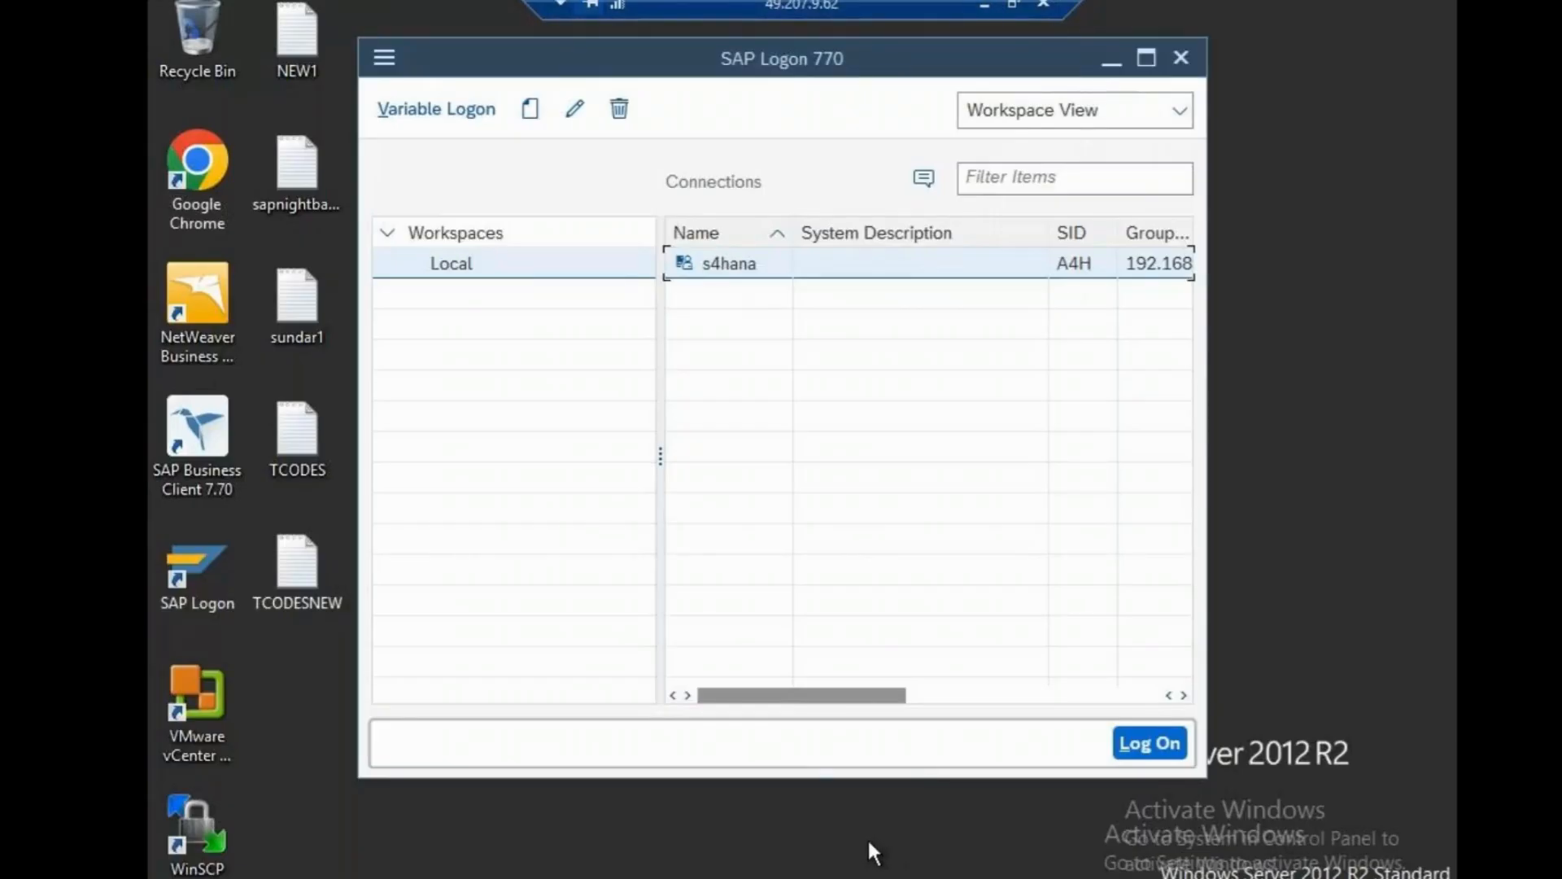
{"action": "left_click", "coordinate": [667, 824]}
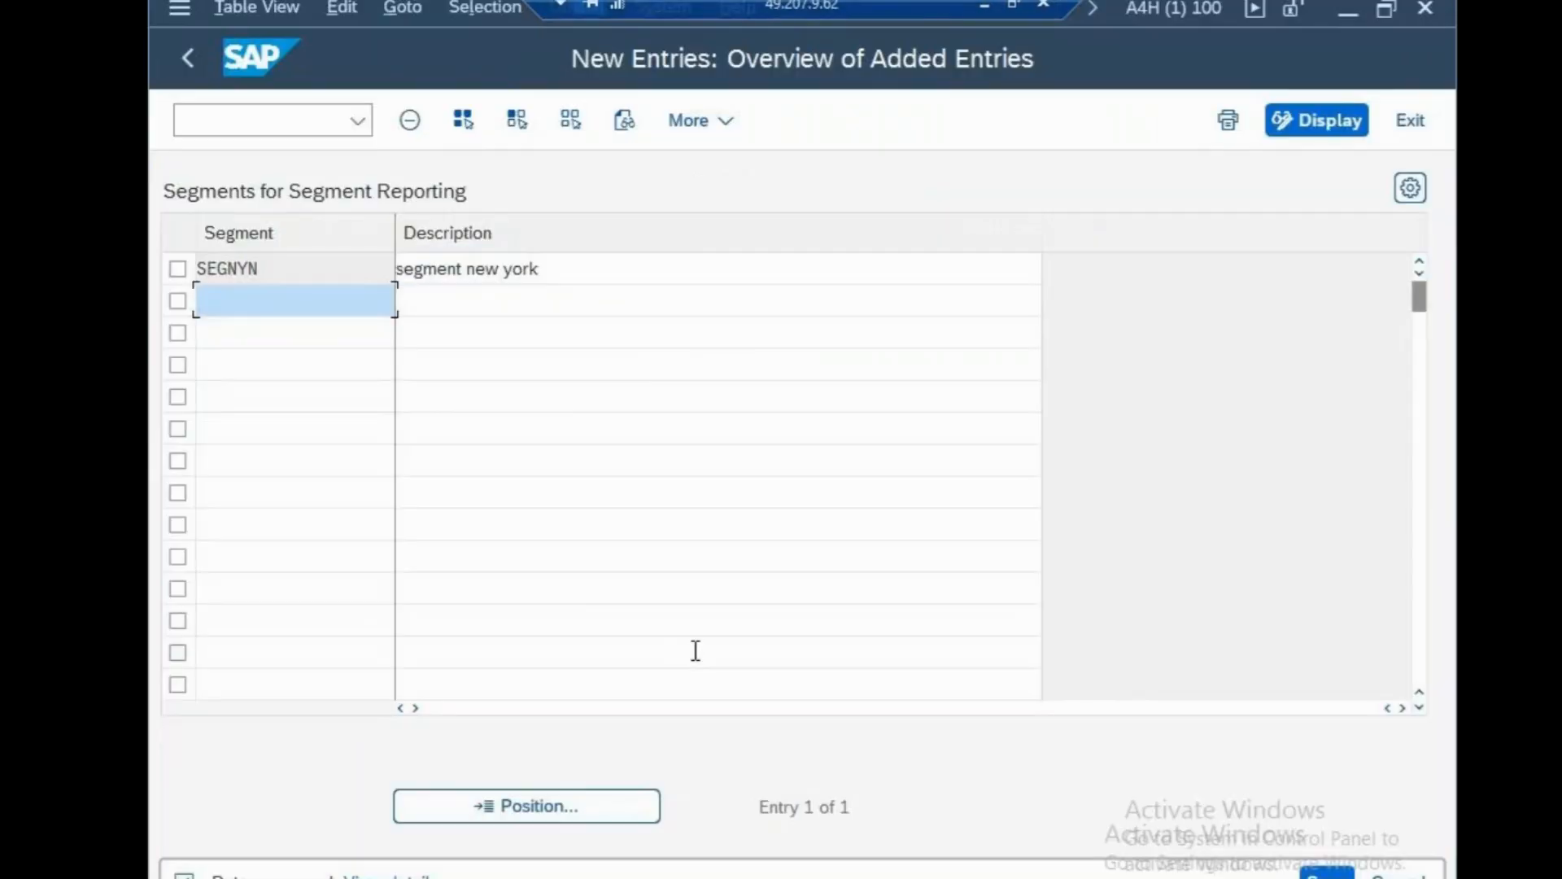
Correct the notes line to 'segments -SEGNYN', save, and return to SAP.
{"action": "left_click", "coordinate": [980, 8]}
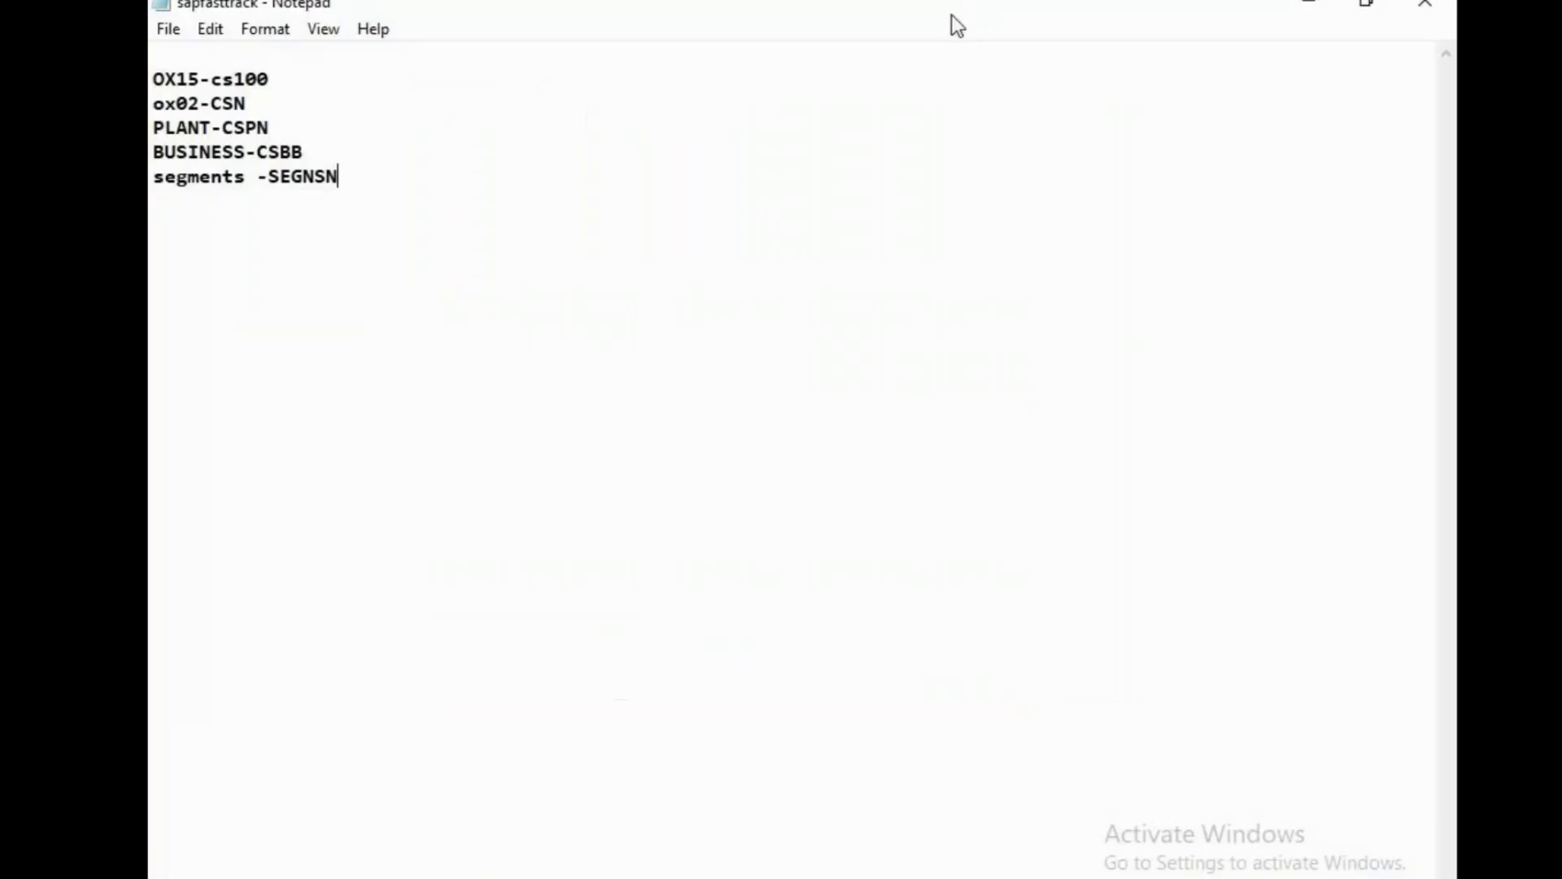
{"action": "key", "text": "BackSpace"}
{"action": "key", "text": "BackSpace"}
{"action": "type", "text": "ybn"}
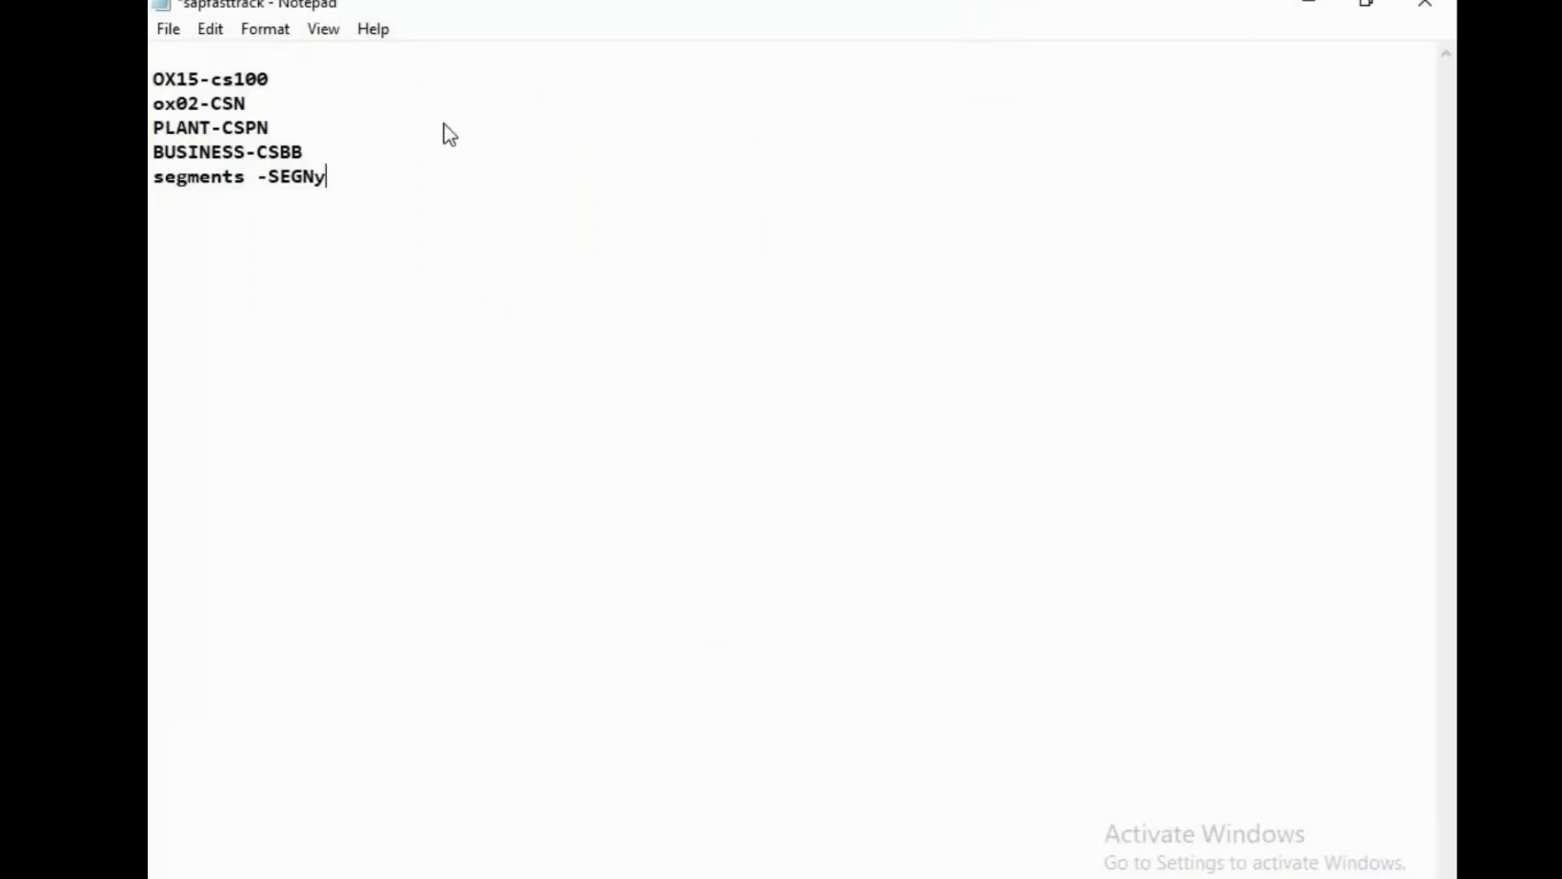
{"action": "key", "text": "BackSpace"}
{"action": "key", "text": "BackSpace"}
{"action": "key", "text": "BackSpace"}
{"action": "type", "text": "YN"}
{"action": "key", "text": "ctrl+s"}
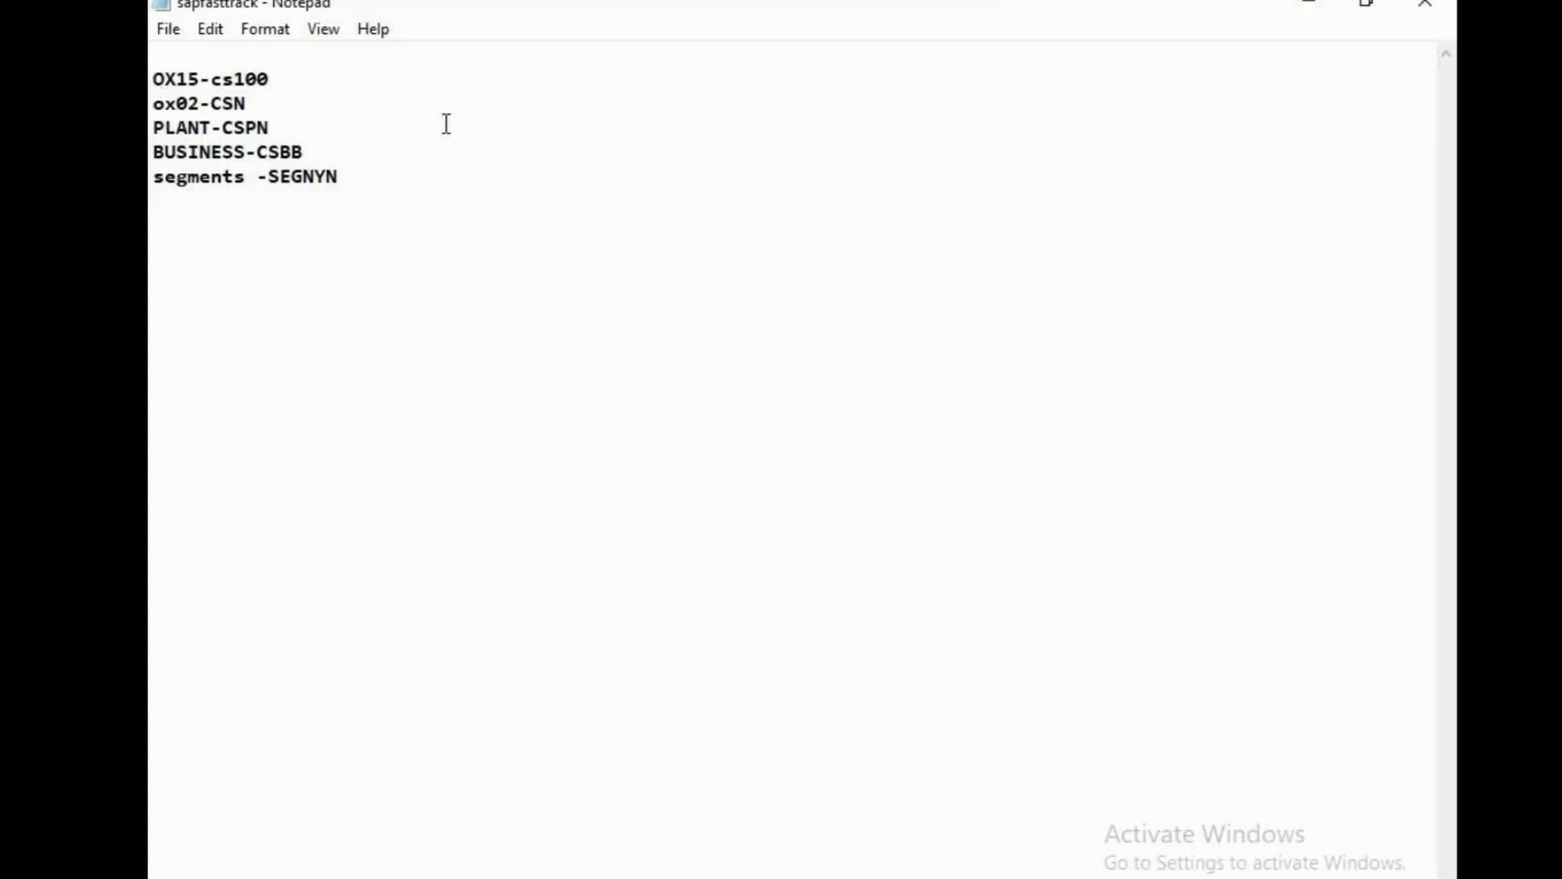
{"action": "left_click", "coordinate": [895, 878]}
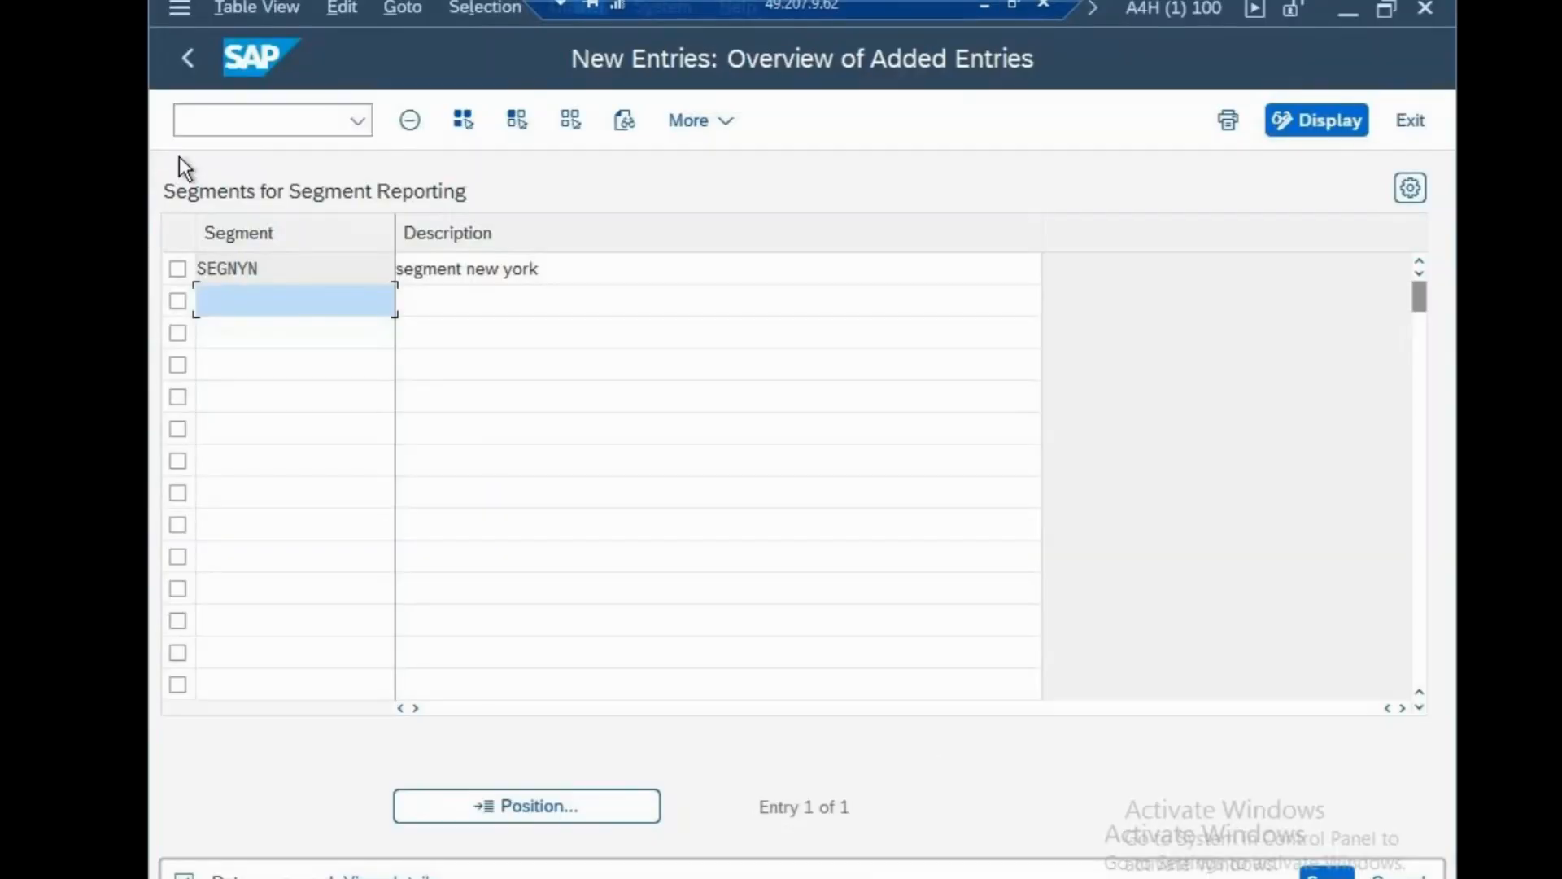
{"action": "left_click", "coordinate": [227, 122]}
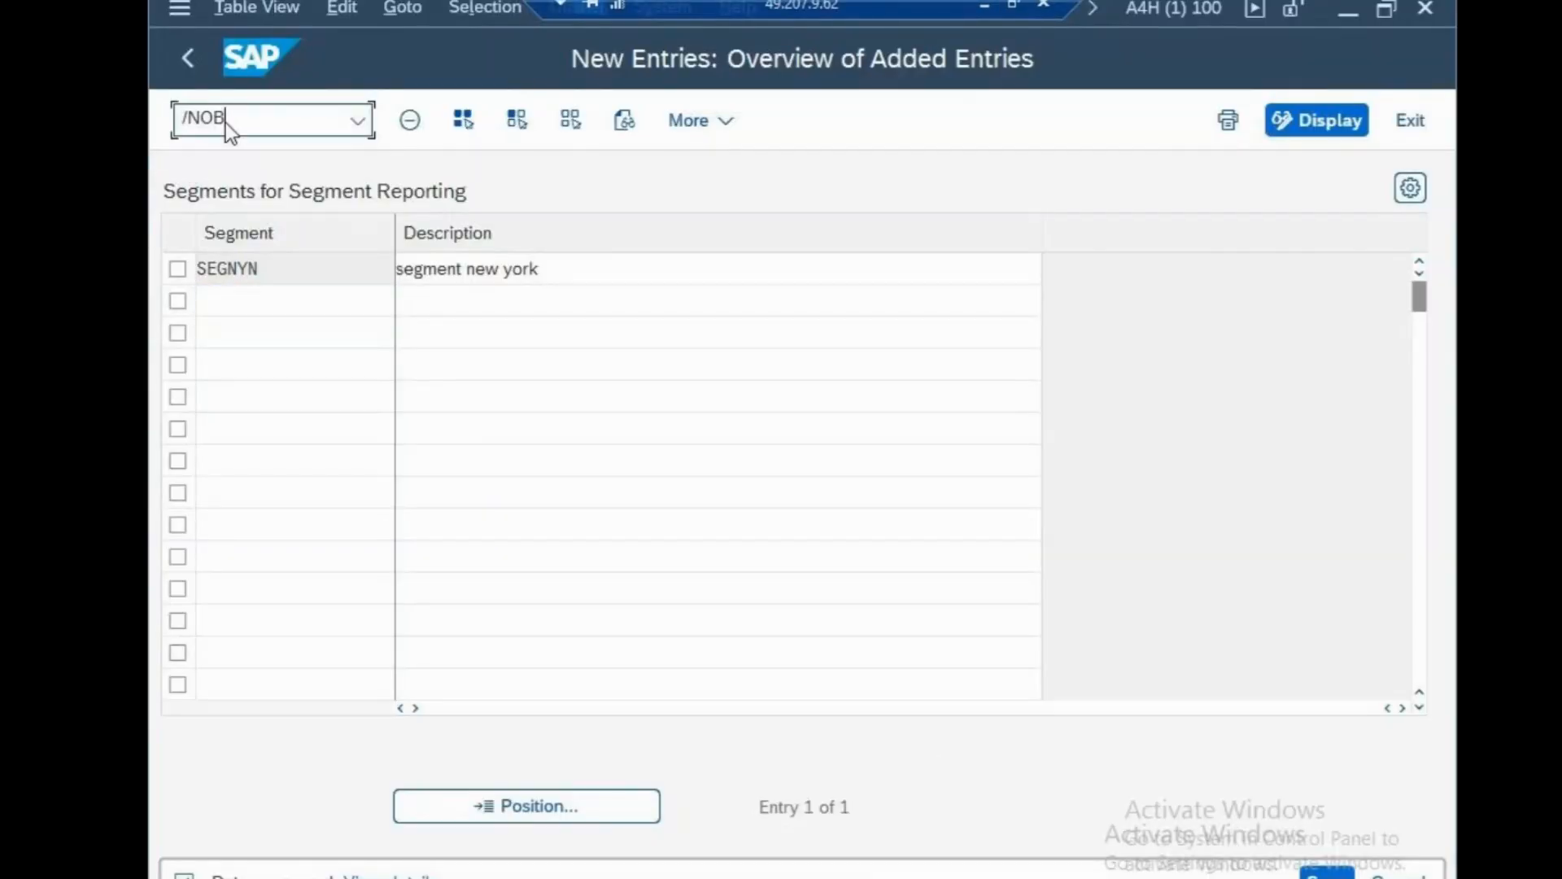
In OB45, enter a new credit control area CSN with currency USD and credit limit 10000.
{"action": "type", "text": "/NOB45"}
{"action": "key", "text": "Return"}
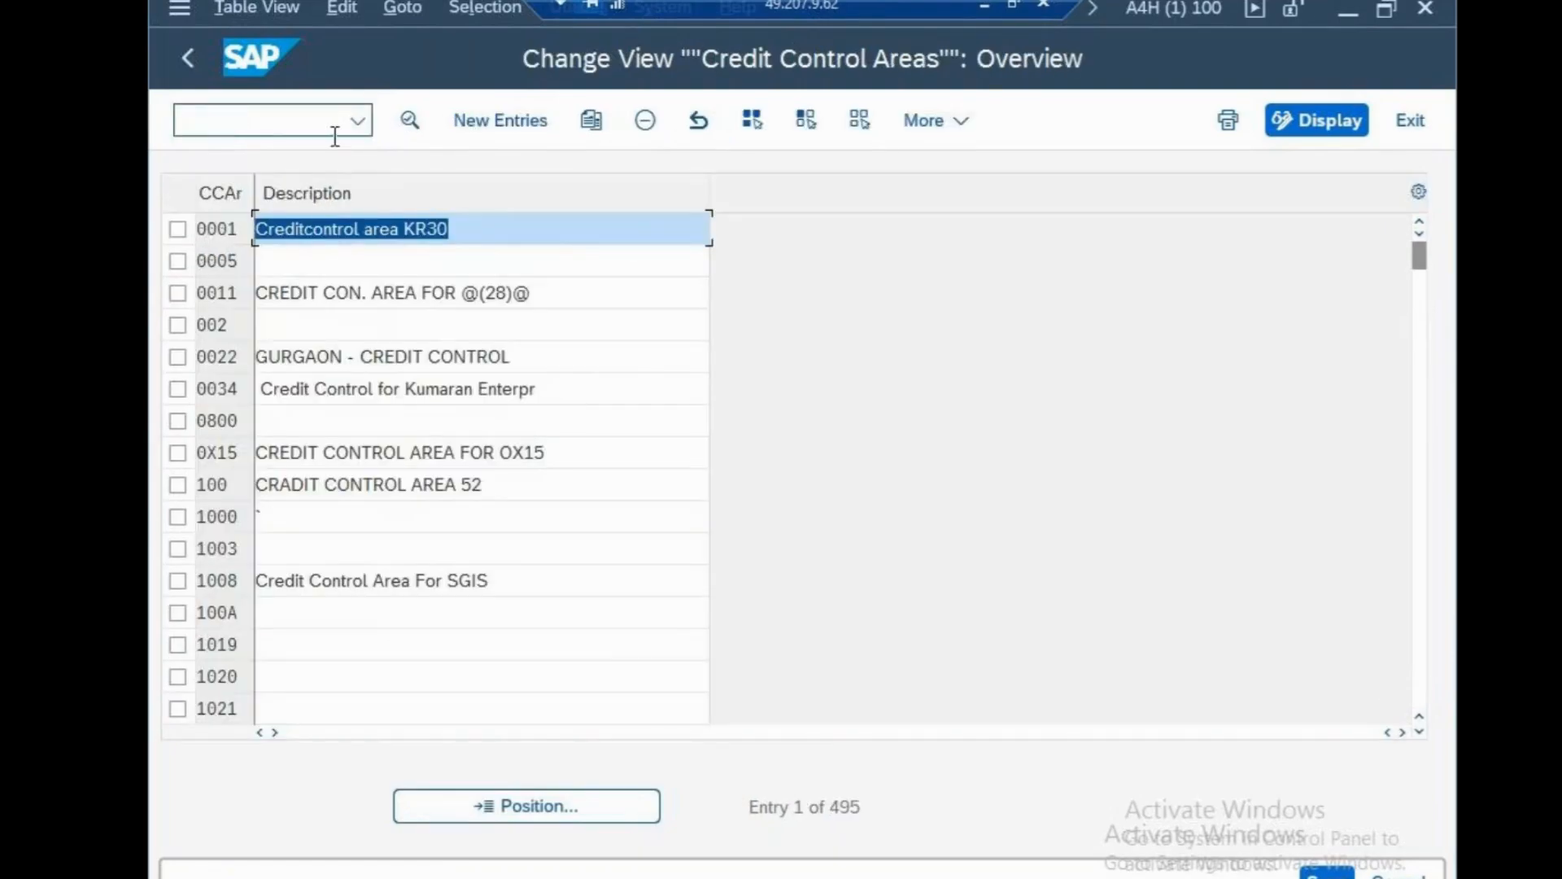
{"action": "left_click", "coordinate": [504, 120]}
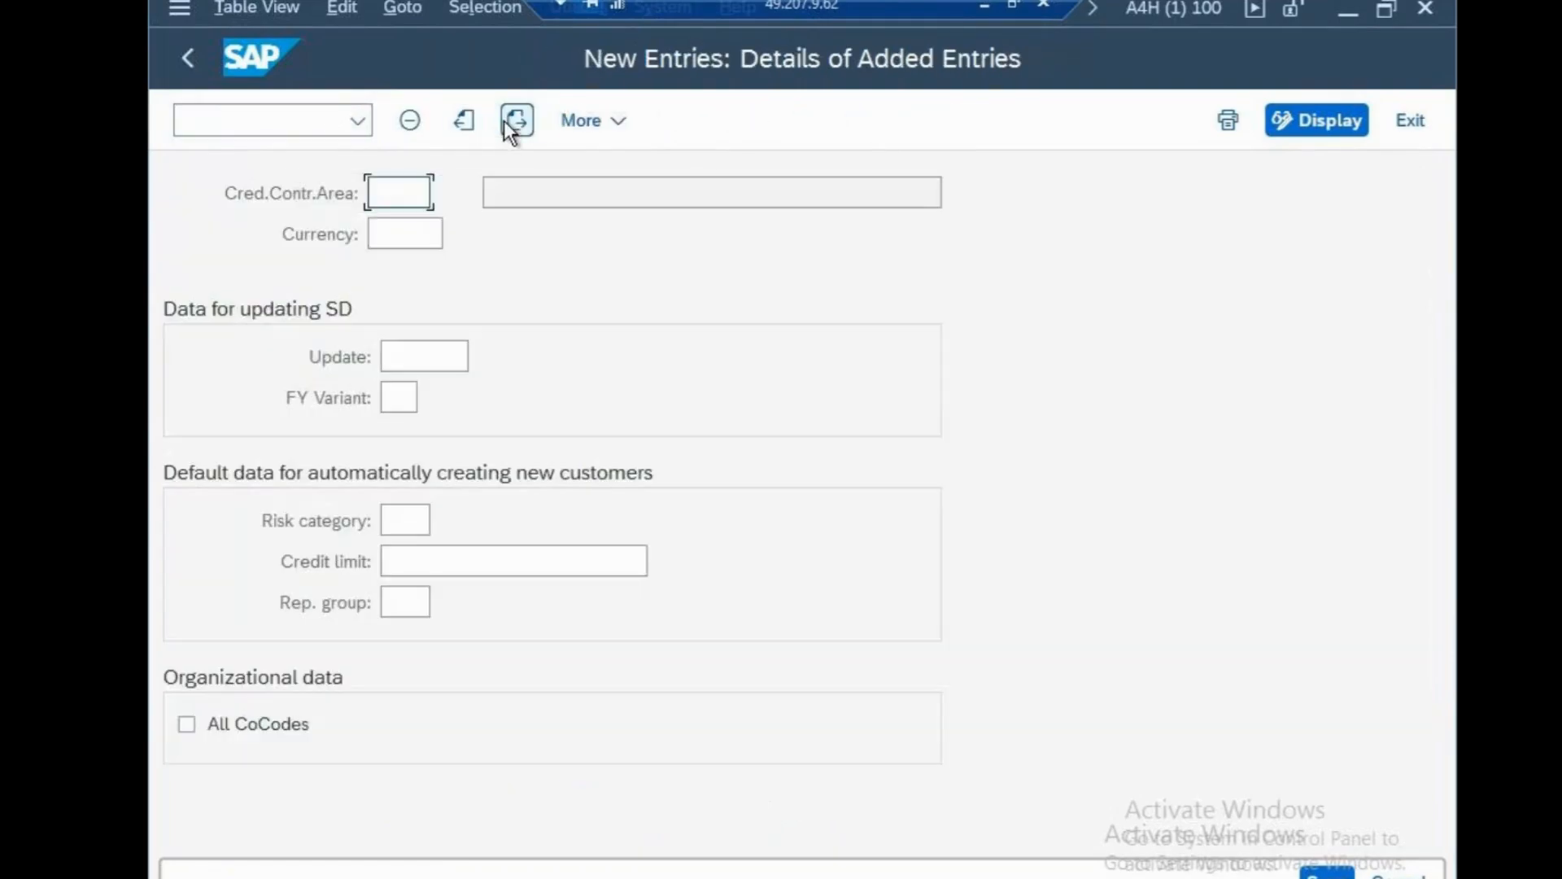
{"action": "type", "text": "NCSN"}
{"action": "left_click", "coordinate": [415, 232]}
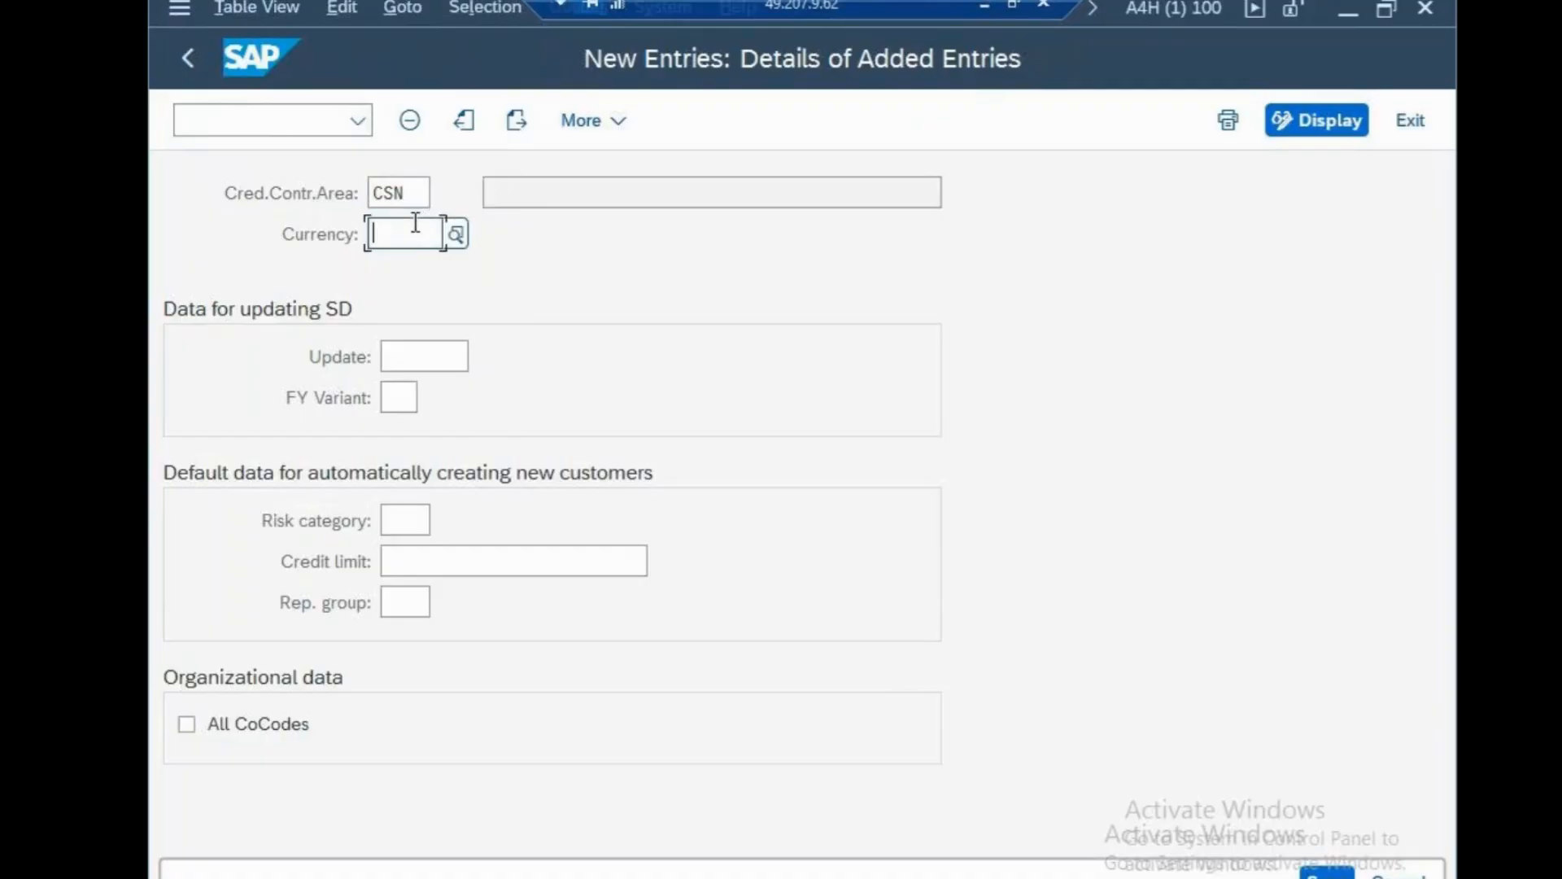
{"action": "type", "text": "USD"}
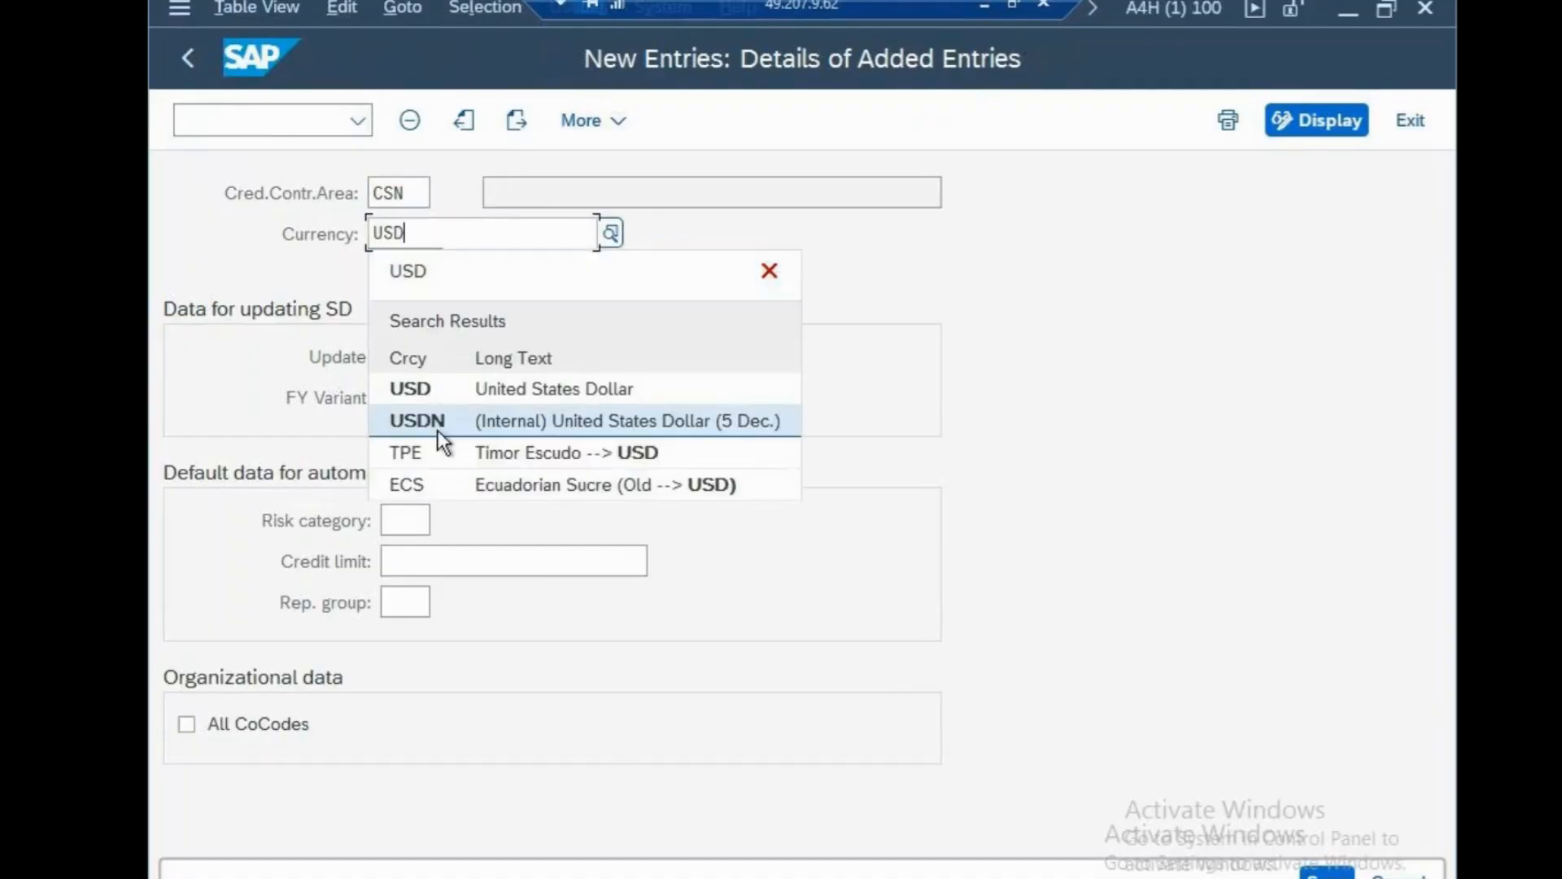
{"action": "left_click", "coordinate": [463, 562]}
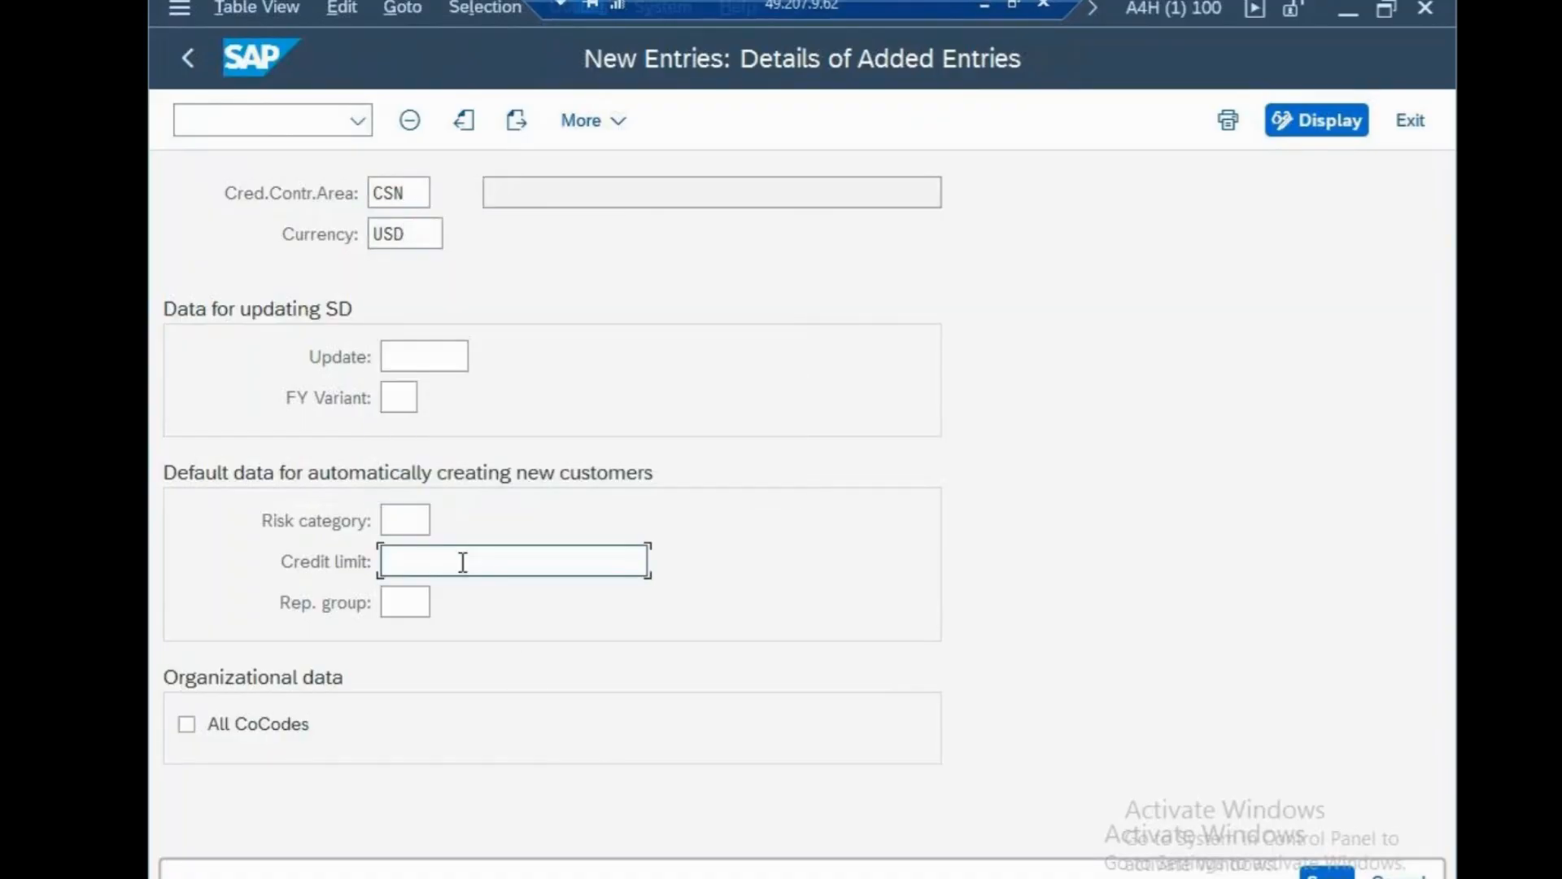
{"action": "type", "text": "10000"}
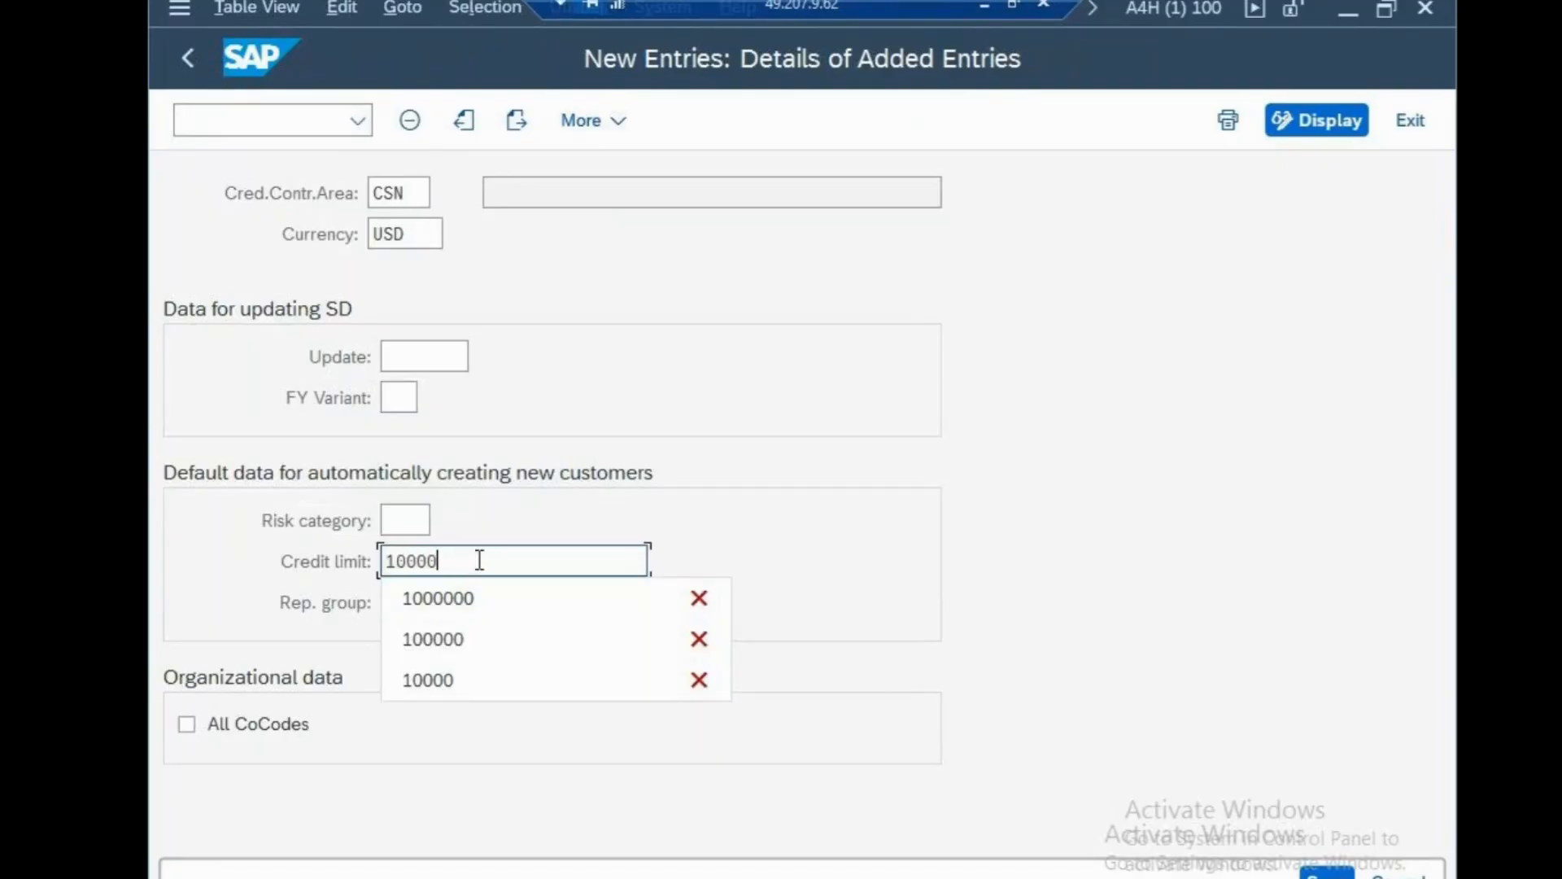
Apply CSN to all company codes, save it under the customizing request, and begin a new notes line.
{"action": "left_click", "coordinate": [203, 721]}
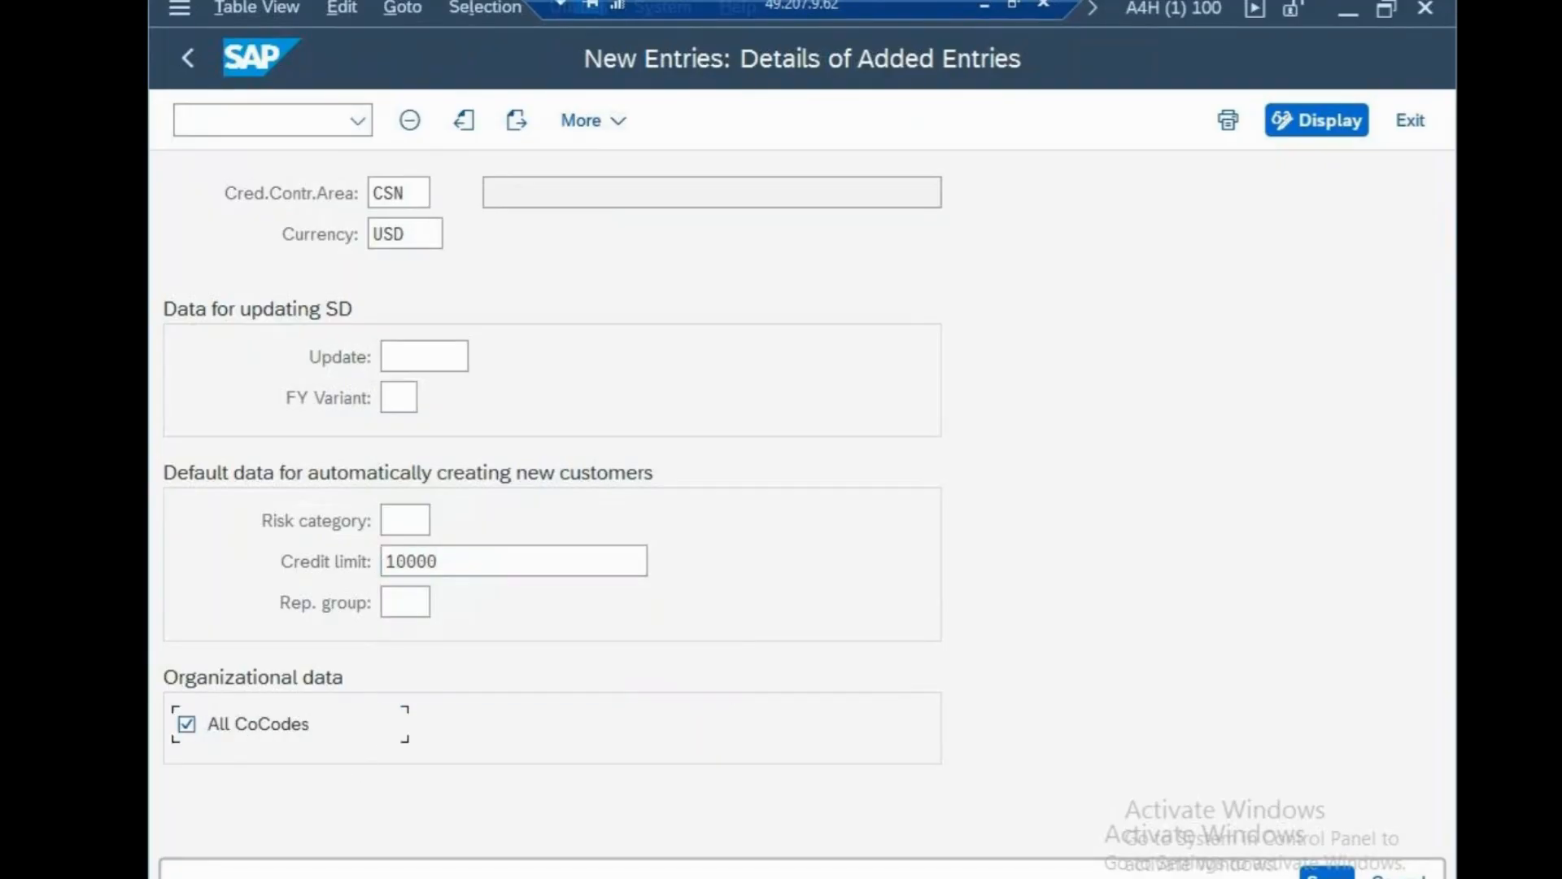
{"action": "left_click", "coordinate": [1319, 876]}
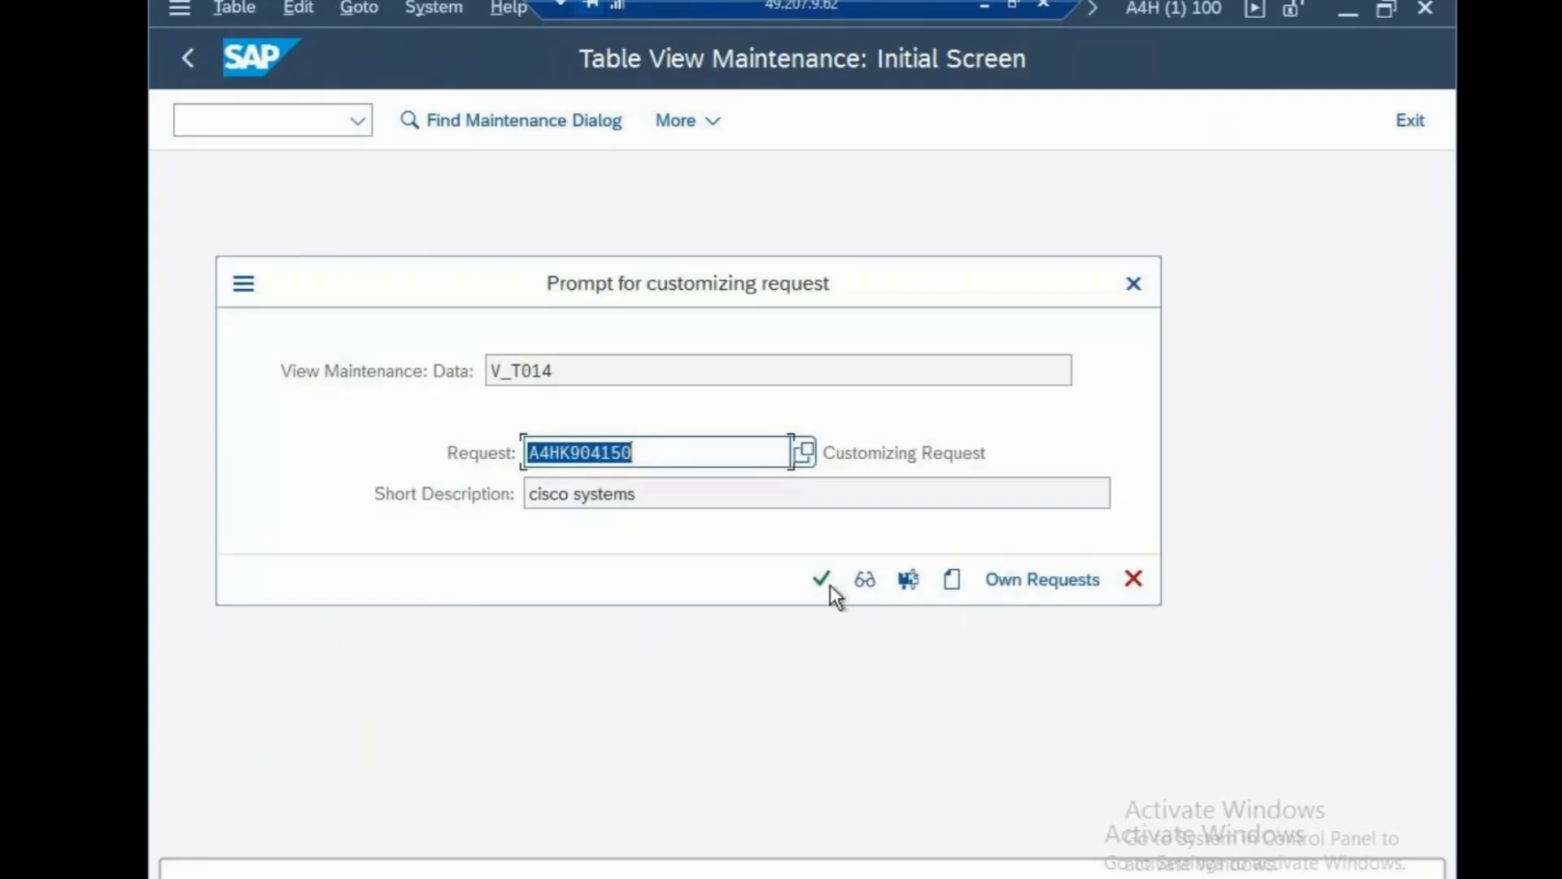
{"action": "left_click", "coordinate": [822, 579]}
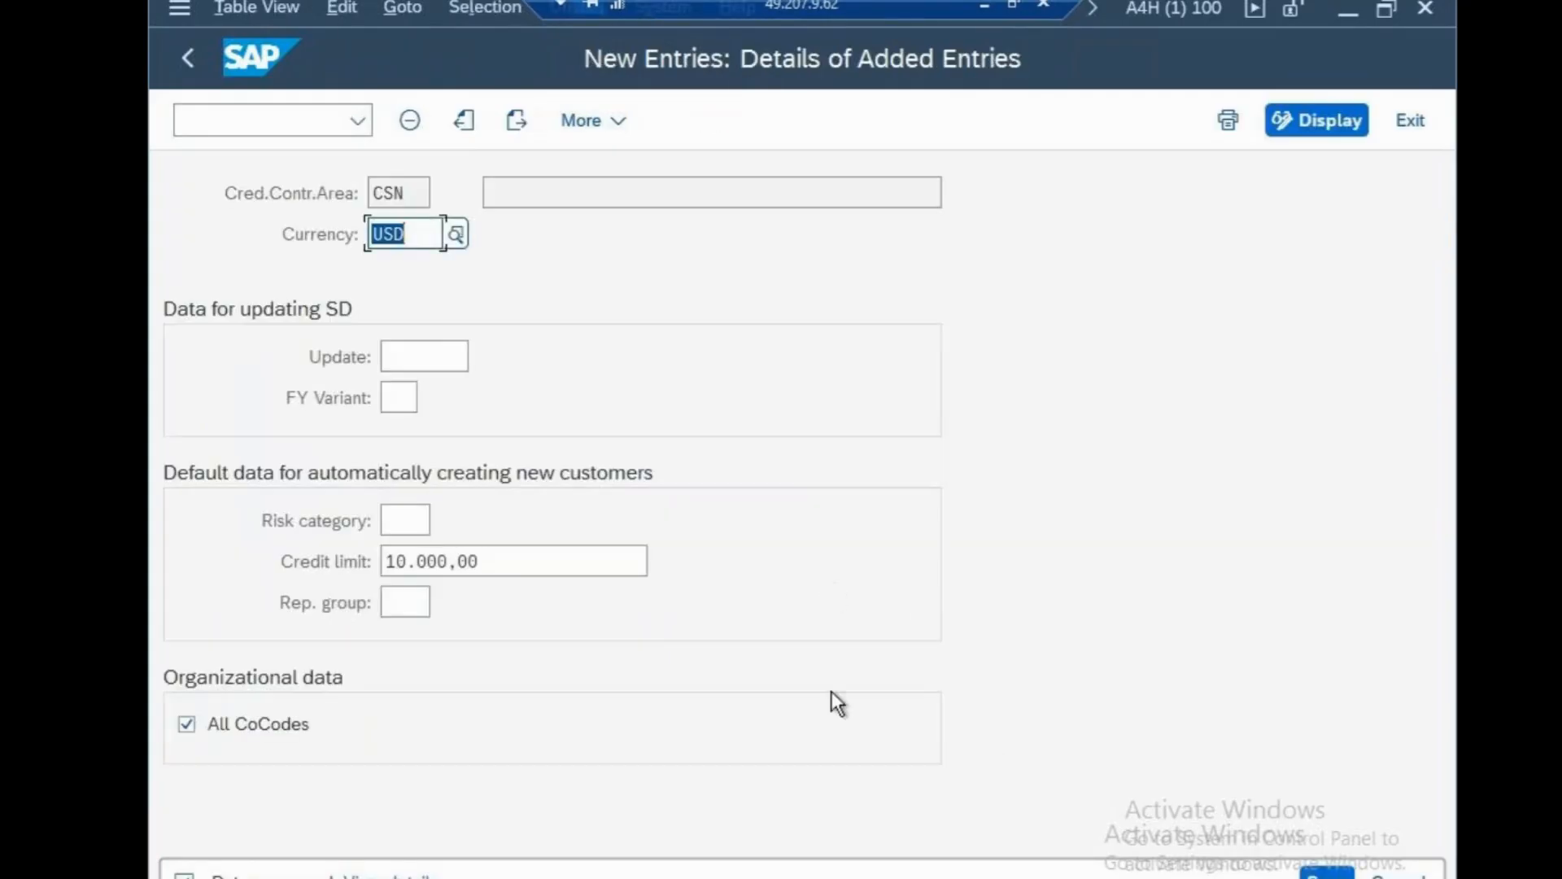
{"action": "left_click", "coordinate": [983, 3]}
{"action": "key", "text": "Return"}
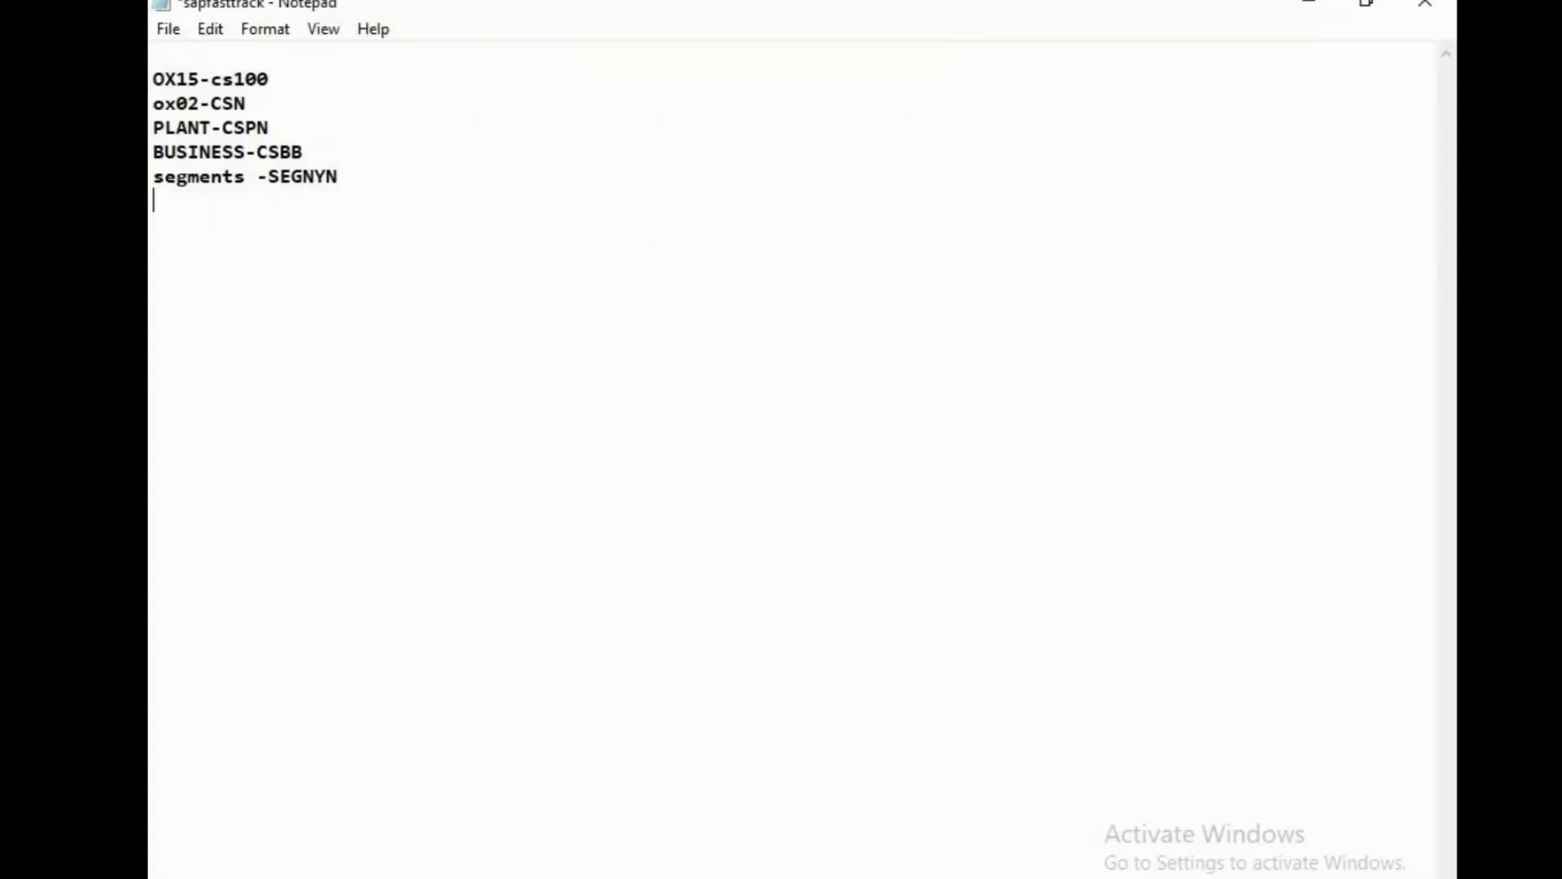
Add the note line 'CREDIT CONTROL AREA -OB45' and save the sapfasttrack notes file.
{"action": "type", "text": "CREDIT CONTRO"}
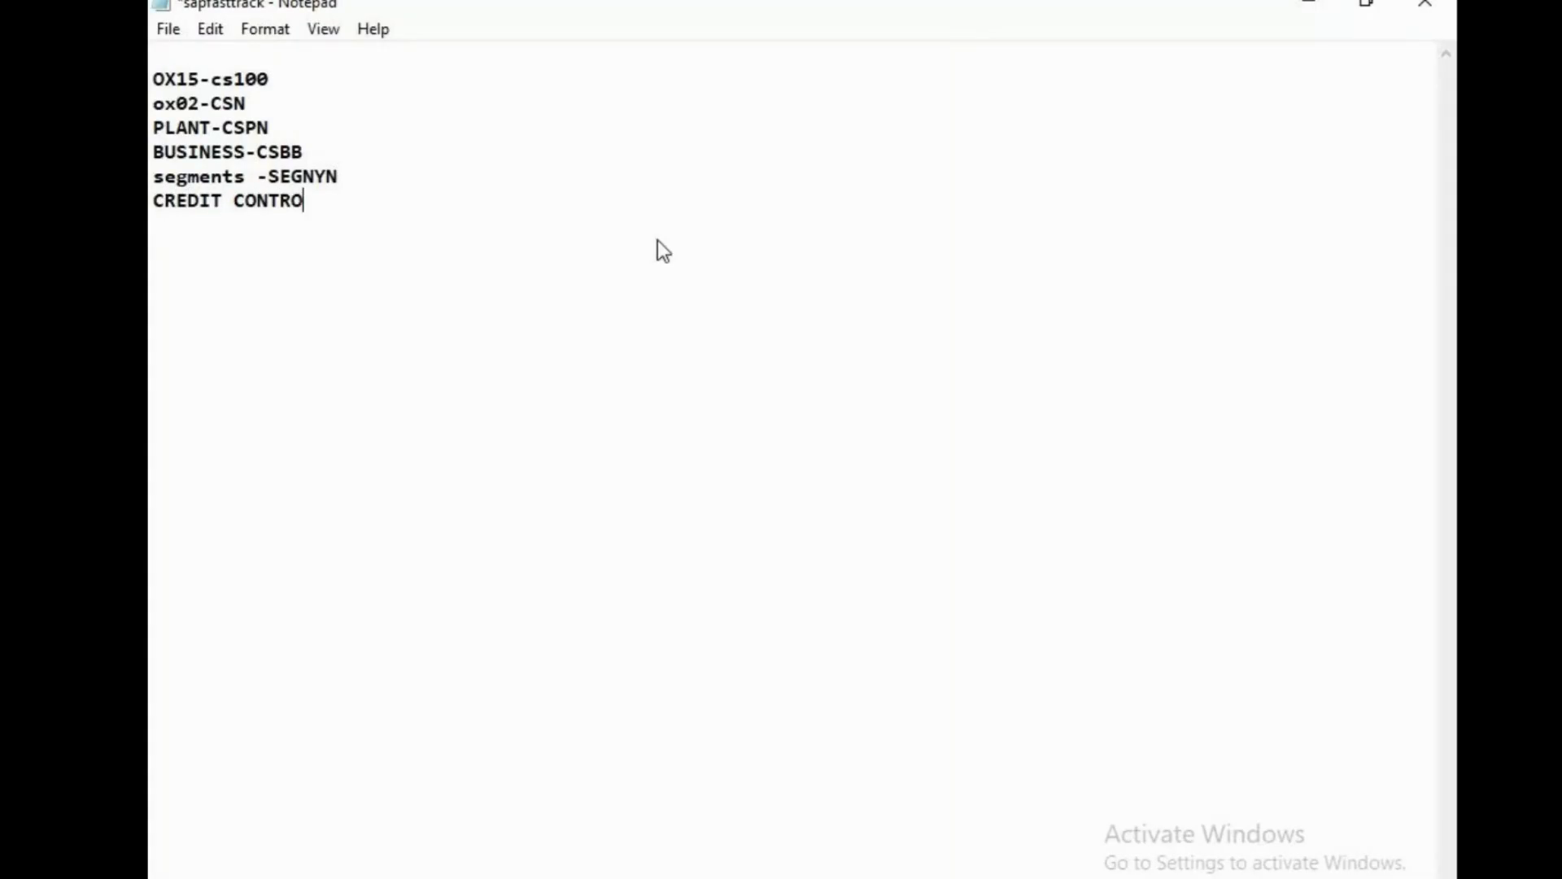
{"action": "type", "text": "L AREA -OB45"}
{"action": "key", "text": "Return"}
{"action": "key", "text": "Return"}
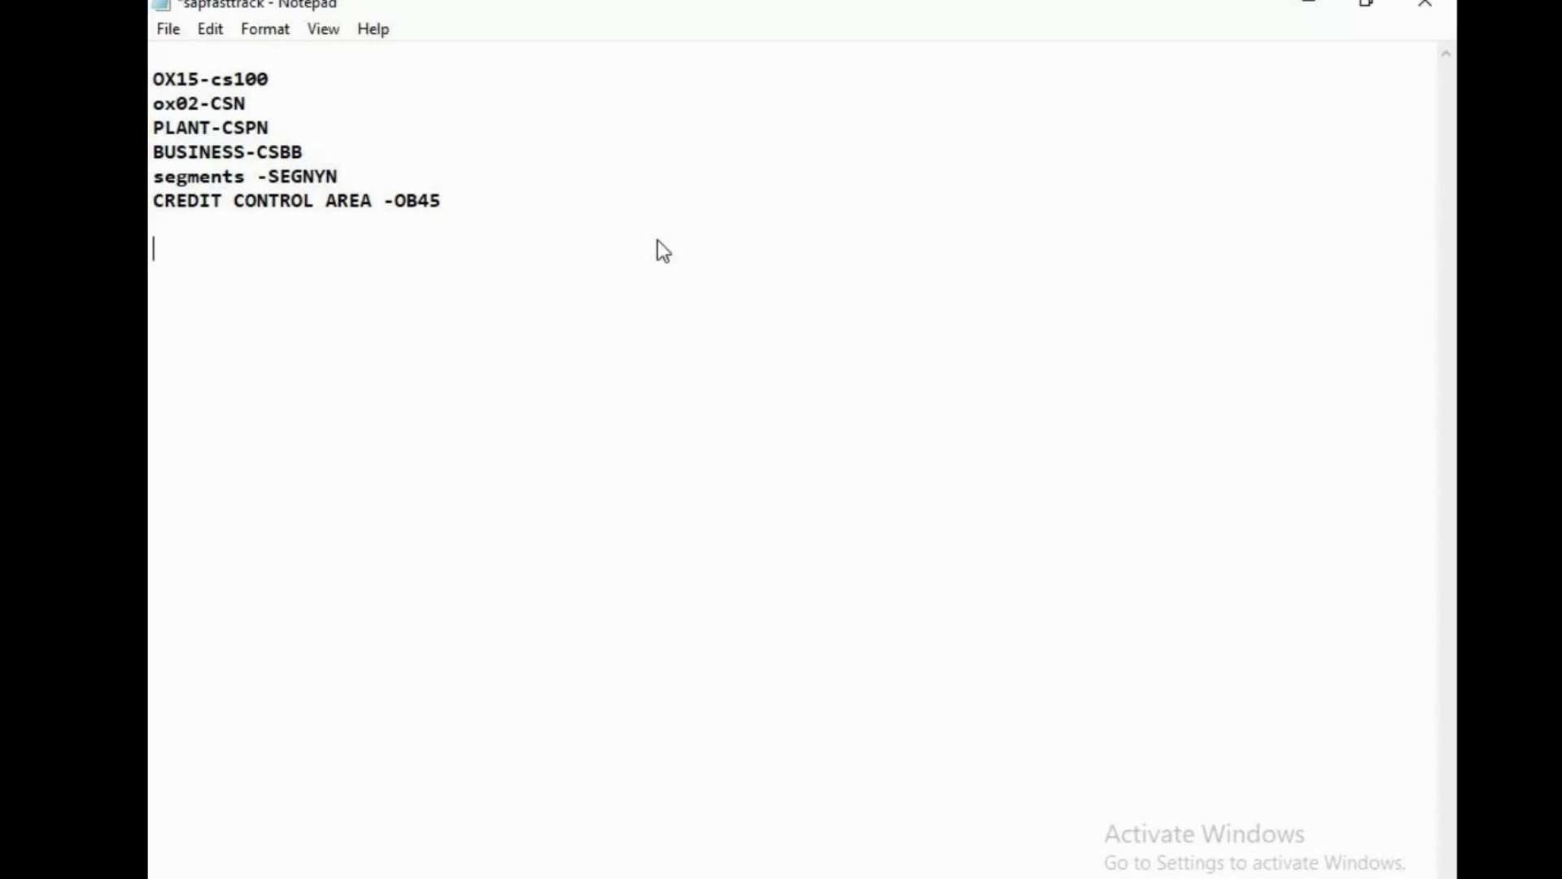
{"action": "key", "text": "ctrl+s"}
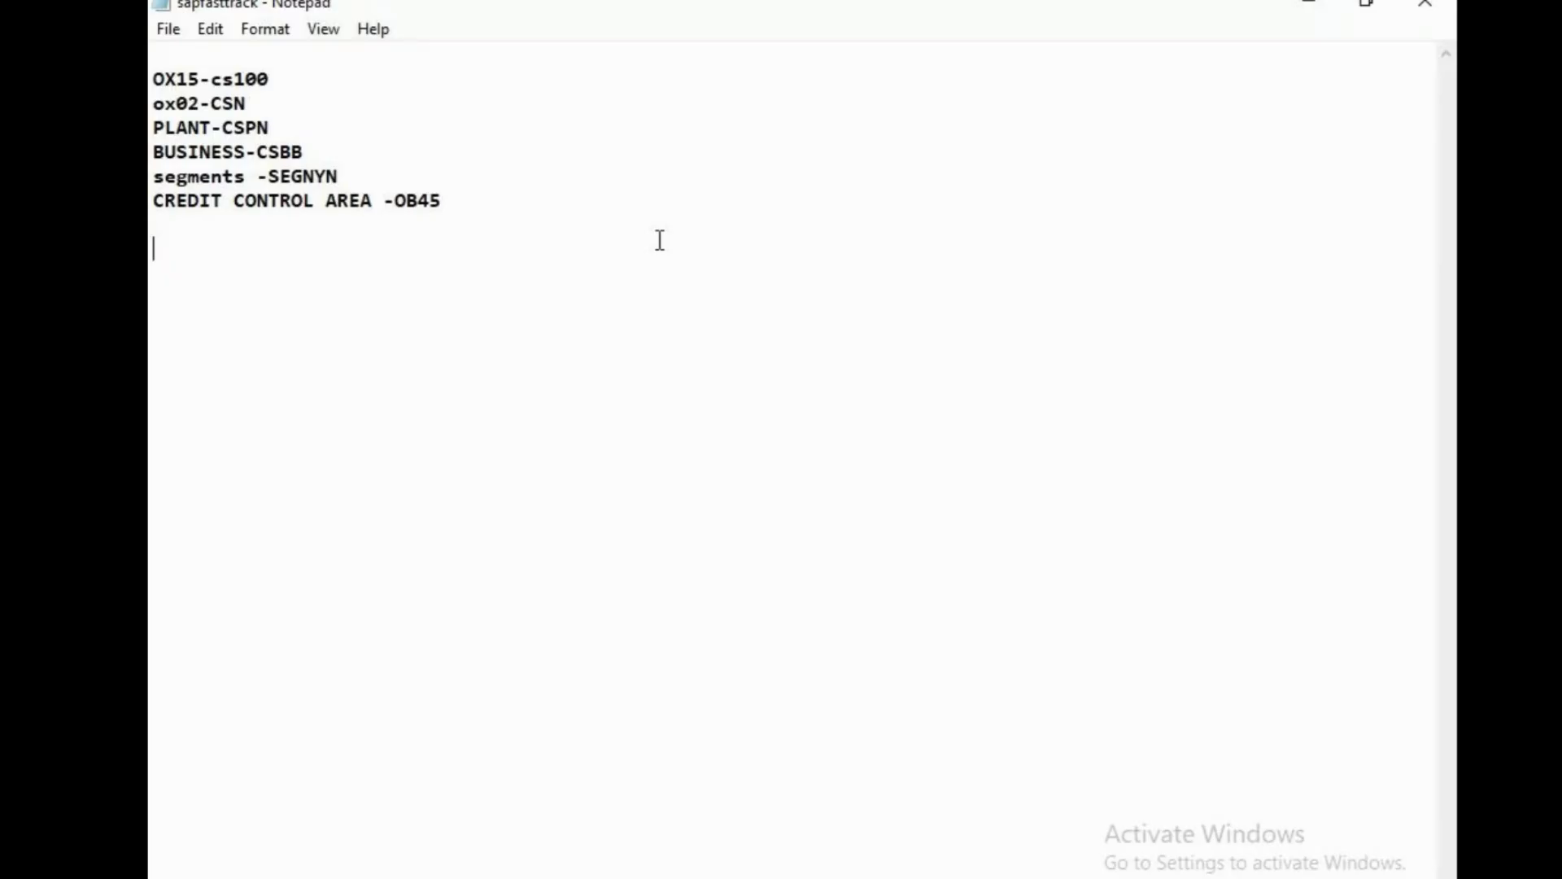
Add blank lines below the code list and start a new FS00 note line.
{"action": "key", "text": "Return"}
{"action": "key", "text": "Return"}
{"action": "key", "text": "Return"}
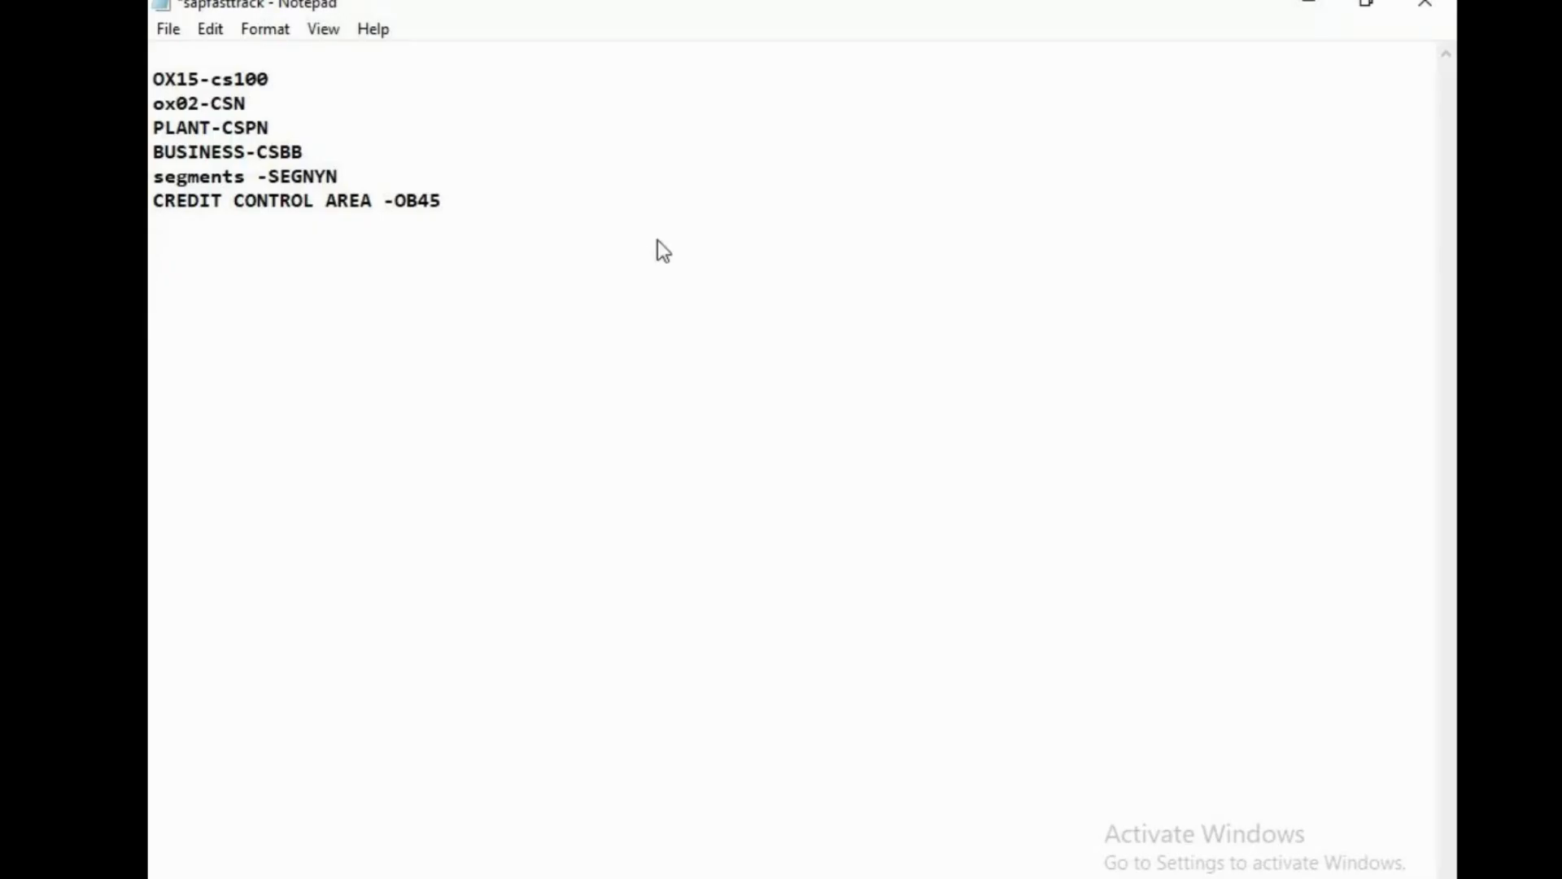
{"action": "type", "text": "FS00"}
{"action": "key", "text": "Tab"}
{"action": "key", "text": "Tab"}
{"action": "key", "text": "Tab"}
{"action": "key", "text": "Tab"}
{"action": "key", "text": "Tab"}
{"action": "key", "text": "Tab"}
{"action": "key", "text": "Tab"}
{"action": "type", "text": "FS00"}
Label the FS00 line with an ECC heading above it and tidy the duplicate FS00.
{"action": "key", "text": "Return"}
{"action": "key", "text": "Down"}
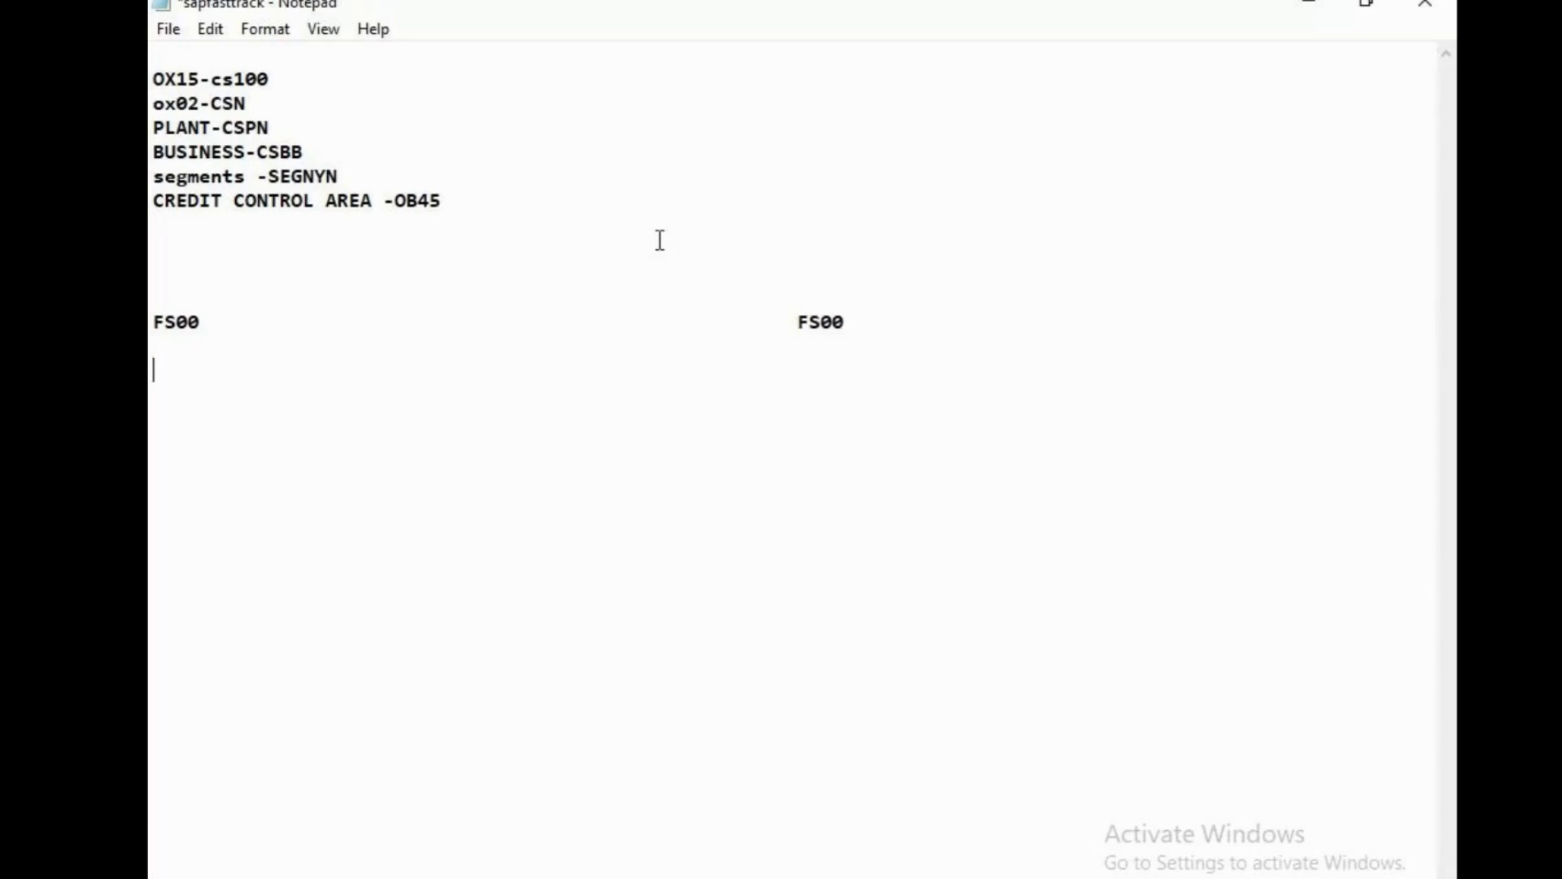
{"action": "key", "text": "Up"}
{"action": "key", "text": "Up"}
{"action": "key", "text": "Up"}
{"action": "type", "text": "ECC"}
{"action": "key", "text": "Down"}
{"action": "key", "text": "Up"}
{"action": "left_click", "coordinate": [281, 324]}
{"action": "key", "text": "Return"}
{"action": "key", "text": "Return"}
{"action": "key", "text": "Up"}
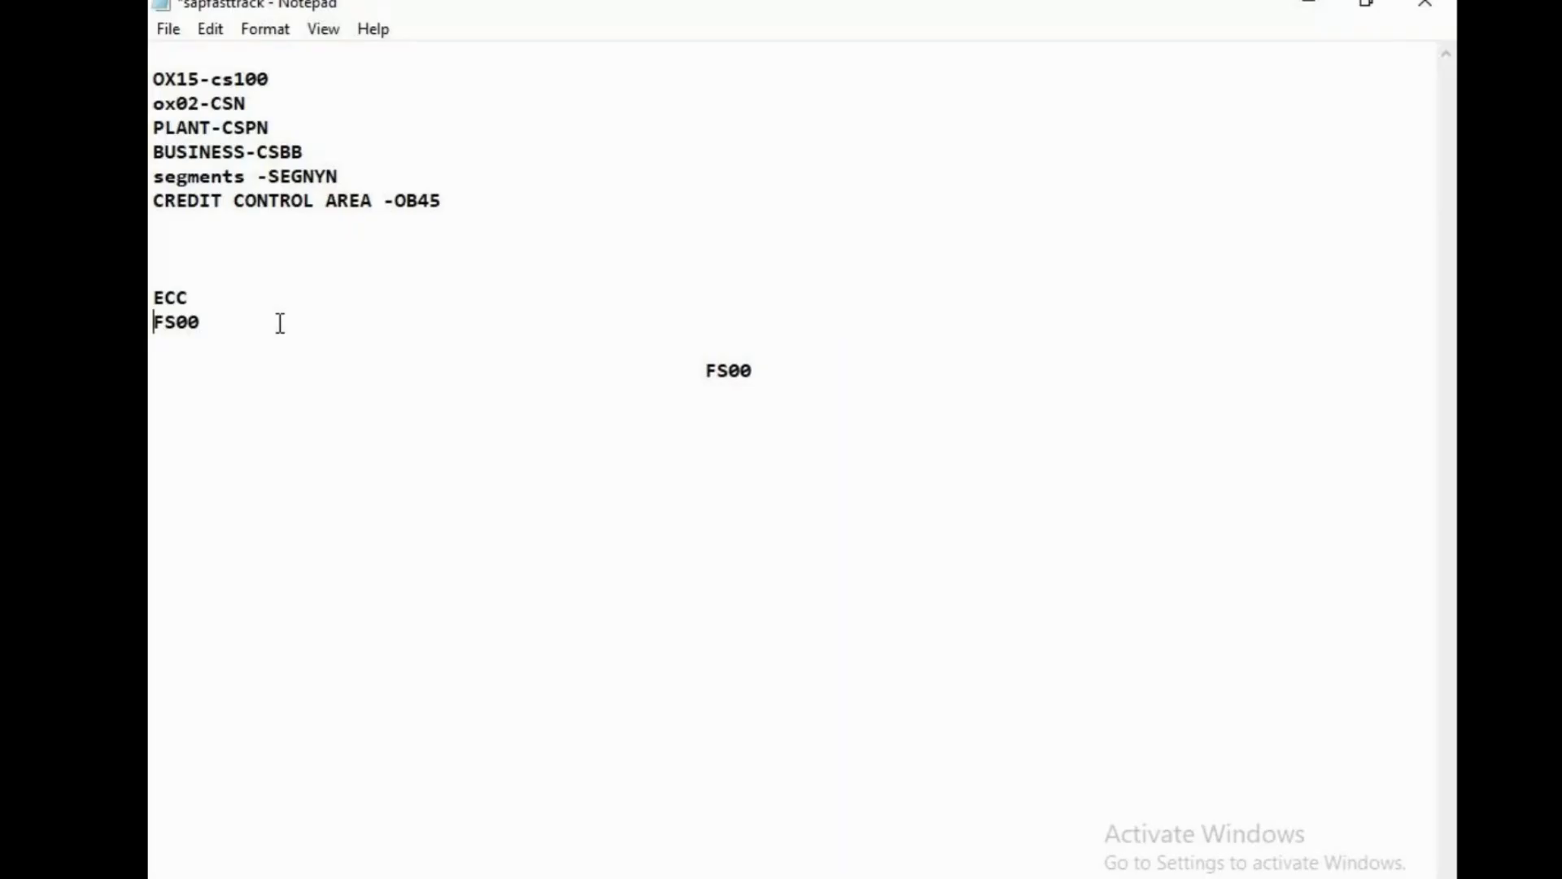
{"action": "left_click", "coordinate": [266, 325]}
{"action": "key", "text": "Delete"}
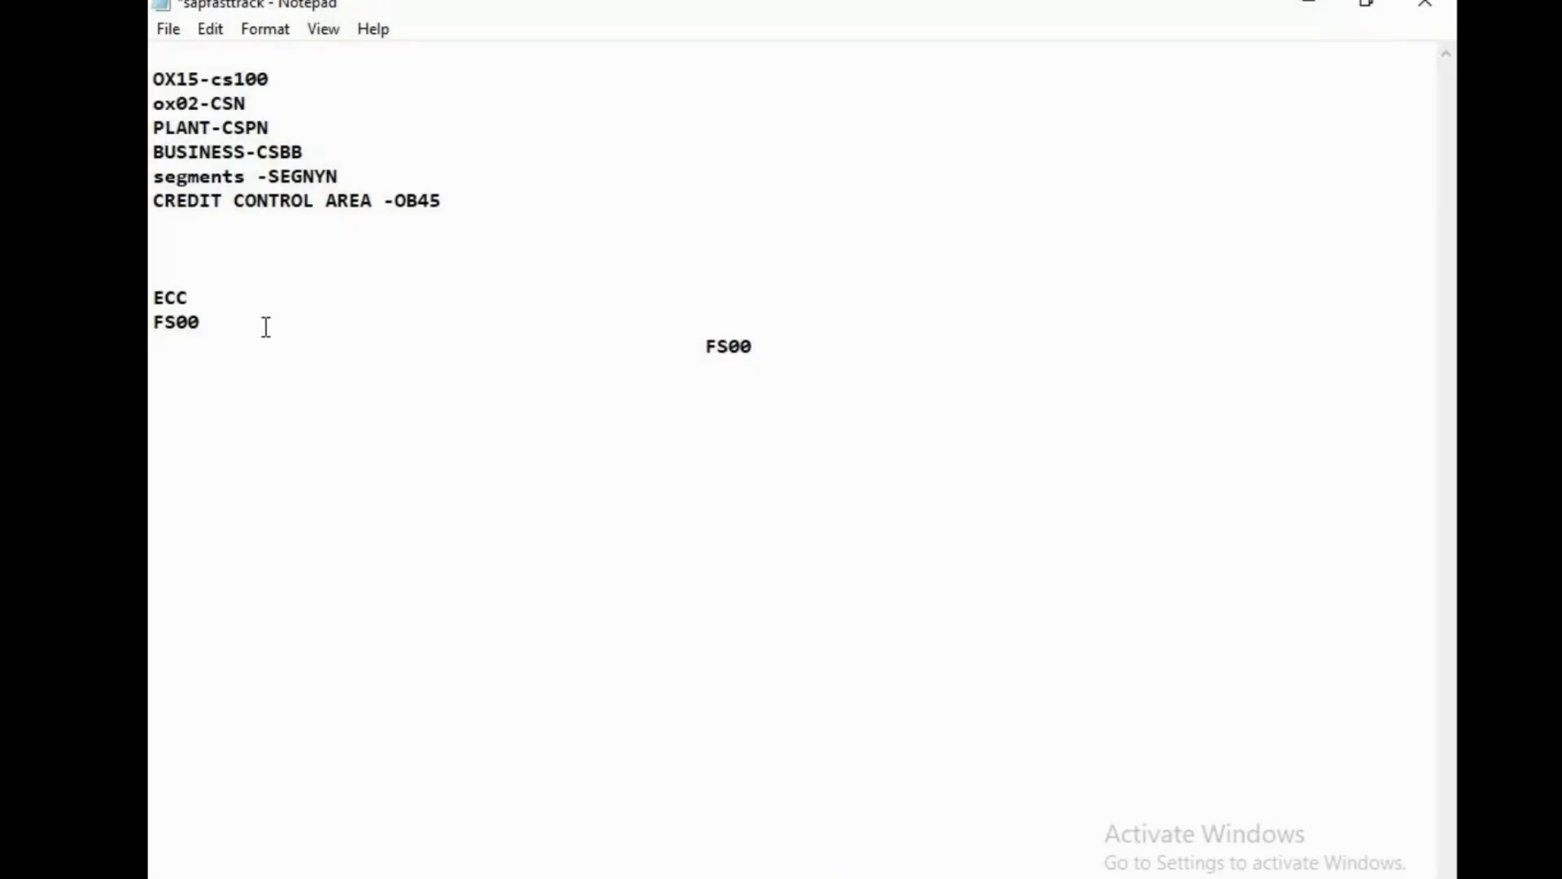
{"action": "left_click", "coordinate": [222, 314]}
{"action": "key", "text": "Return"}
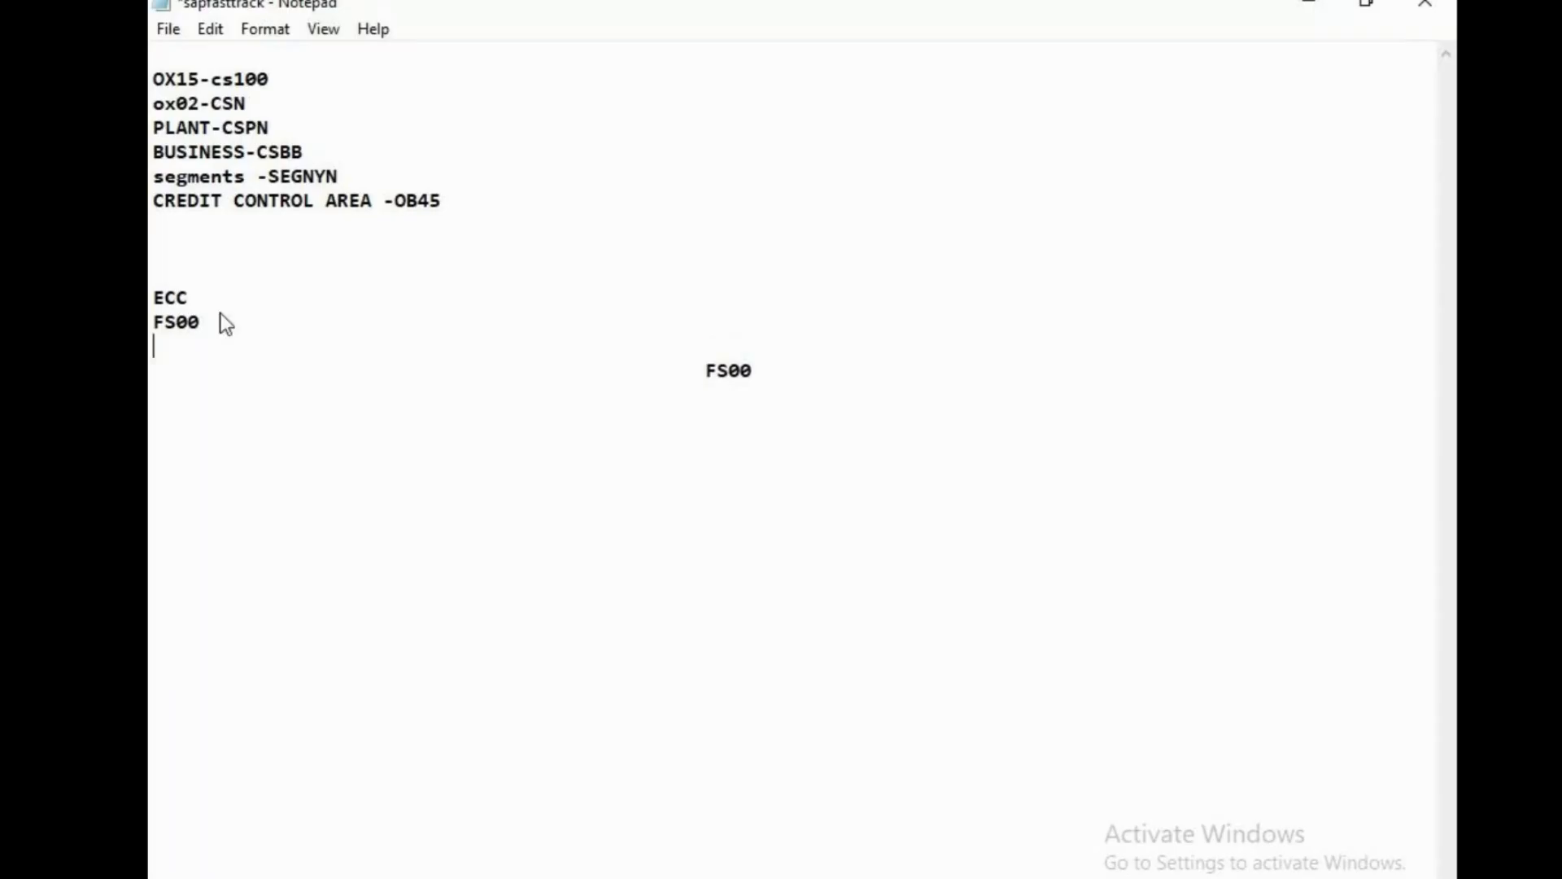
{"action": "key", "text": "BackSpace"}
{"action": "key", "text": "Delete"}
{"action": "key", "text": "Delete"}
{"action": "key", "text": "Delete"}
{"action": "key", "text": "Delete"}
{"action": "key", "text": "Delete"}
{"action": "key", "text": "Delete"}
{"action": "key", "text": "Delete"}
{"action": "key", "text": "Delete"}
{"action": "key", "text": "Delete"}
{"action": "key", "text": "Delete"}
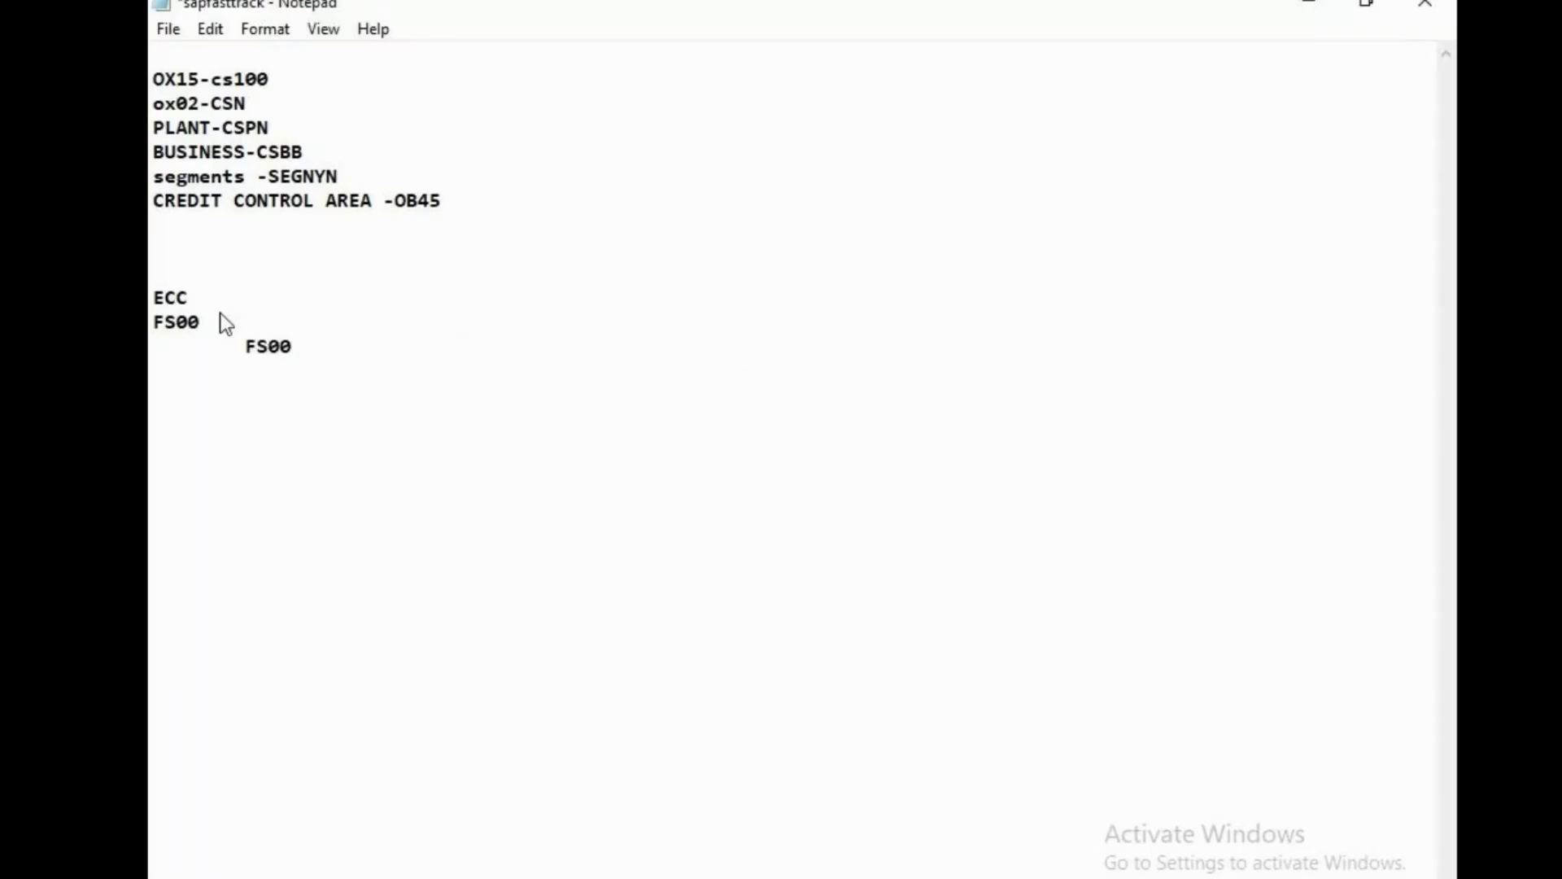
{"action": "key", "text": "Return"}
List PL and BAL SHEET under ECC's FS00.
{"action": "type", "text": "PL"}
{"action": "key", "text": "Return"}
{"action": "type", "text": "NA"}
{"action": "key", "text": "BackSpace"}
{"action": "key", "text": "BackSpace"}
{"action": "type", "text": "ABL"}
{"action": "key", "text": "BackSpace"}
{"action": "key", "text": "BackSpace"}
{"action": "key", "text": "BackSpace"}
{"action": "key", "text": "BackSpace"}
{"action": "type", "text": "BAL SHEET"}
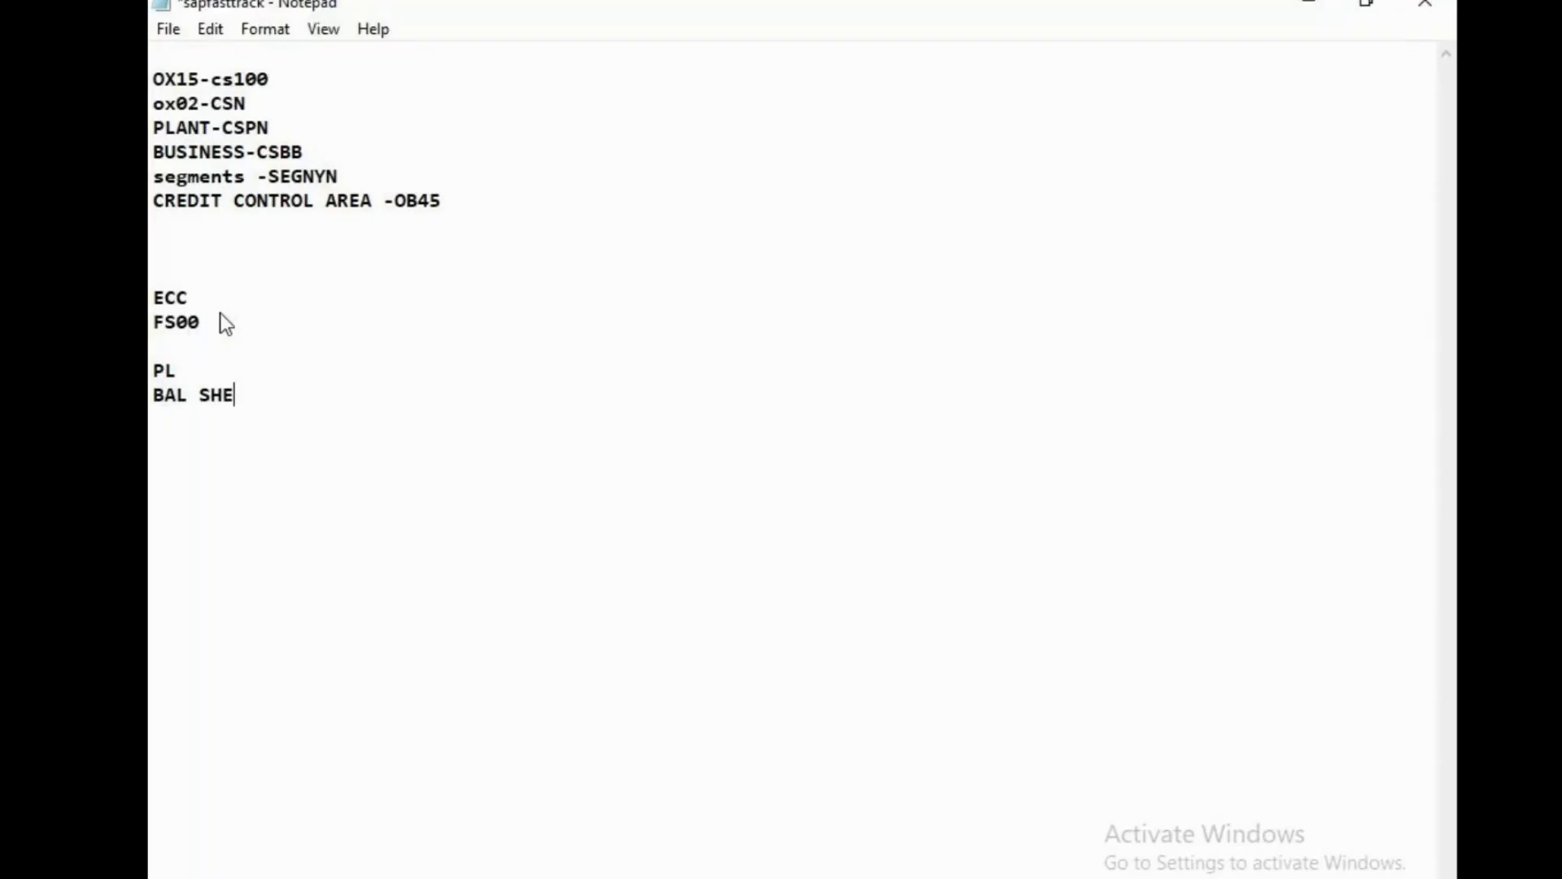
{"action": "key", "text": "Return"}
{"action": "key", "text": "Return"}
{"action": "type", "text": "KS"}
{"action": "key", "text": "BackSpace"}
{"action": "key", "text": "BackSpace"}
Add a HANA column listing BAL SHEET, INCOME, CASH, PRIMARY/COST ELEMENTS, then minimise Notepad.
{"action": "left_click", "coordinate": [311, 279]}
{"action": "key", "text": "Tab"}
{"action": "key", "text": "Tab"}
{"action": "key", "text": "Tab"}
{"action": "key", "text": "Tab"}
{"action": "key", "text": "Tab"}
{"action": "type", "text": "HANA"}
{"action": "left_click", "coordinate": [310, 329]}
{"action": "type", "text": "PL,"}
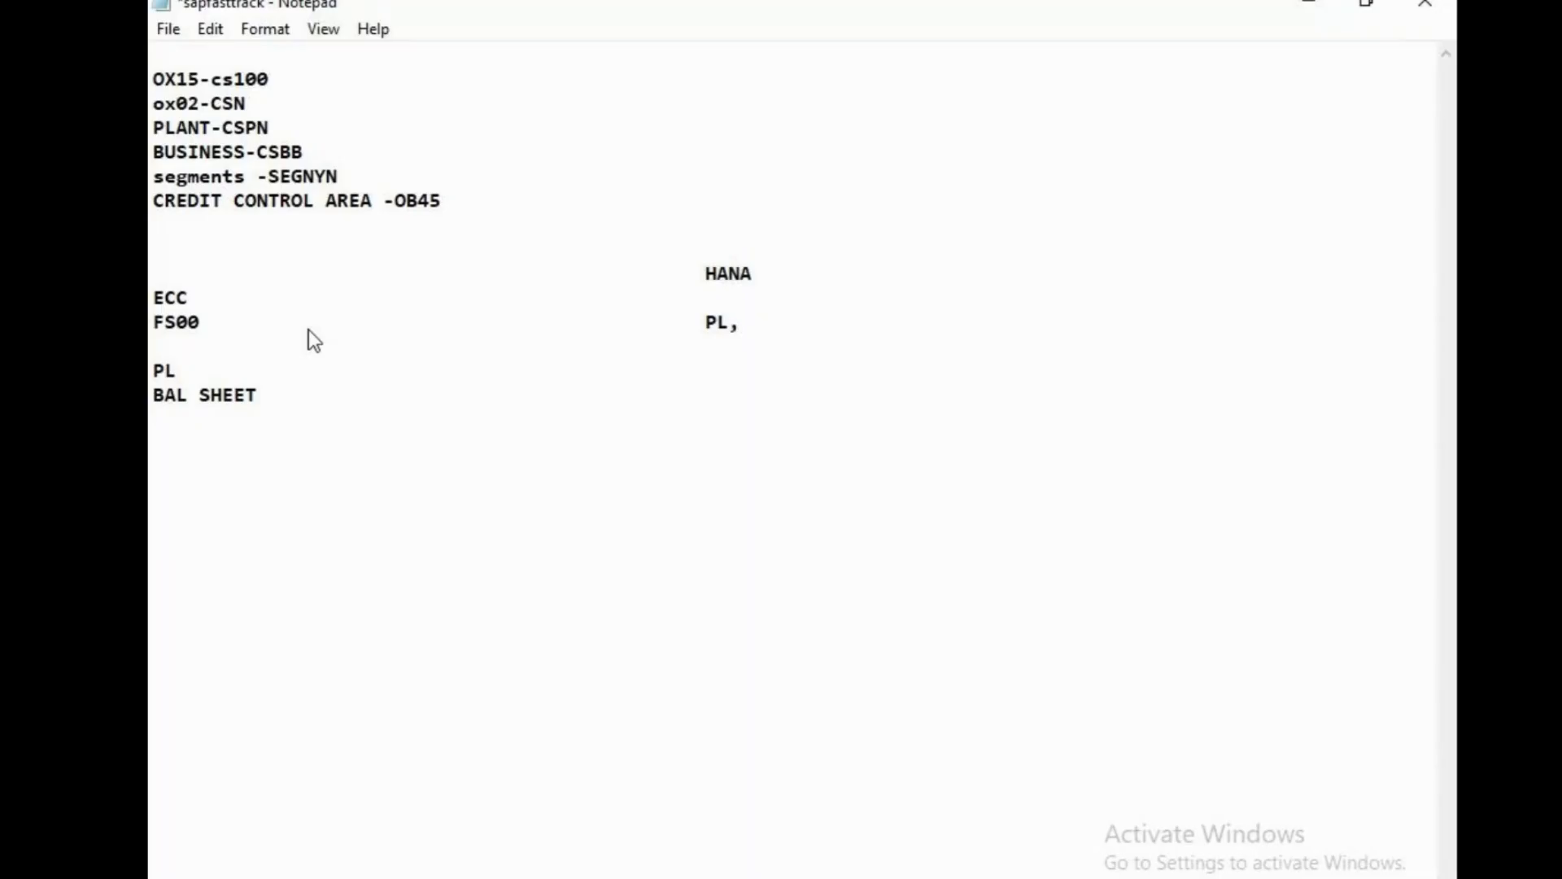
{"action": "type", "text": "BAL SHEET,"}
{"action": "key", "text": "BackSpace"}
{"action": "key", "text": "BackSpace"}
{"action": "key", "text": "BackSpace"}
{"action": "key", "text": "BackSpace"}
{"action": "key", "text": "BackSpace"}
{"action": "key", "text": "BackSpace"}
{"action": "key", "text": "BackSpace"}
{"action": "key", "text": "BackSpace"}
{"action": "key", "text": "BackSpace"}
{"action": "key", "text": "BackSpace"}
{"action": "key", "text": "BackSpace"}
{"action": "key", "text": "BackSpace"}
{"action": "key", "text": "BackSpace"}
{"action": "type", "text": "BAL SHEET,IN"}
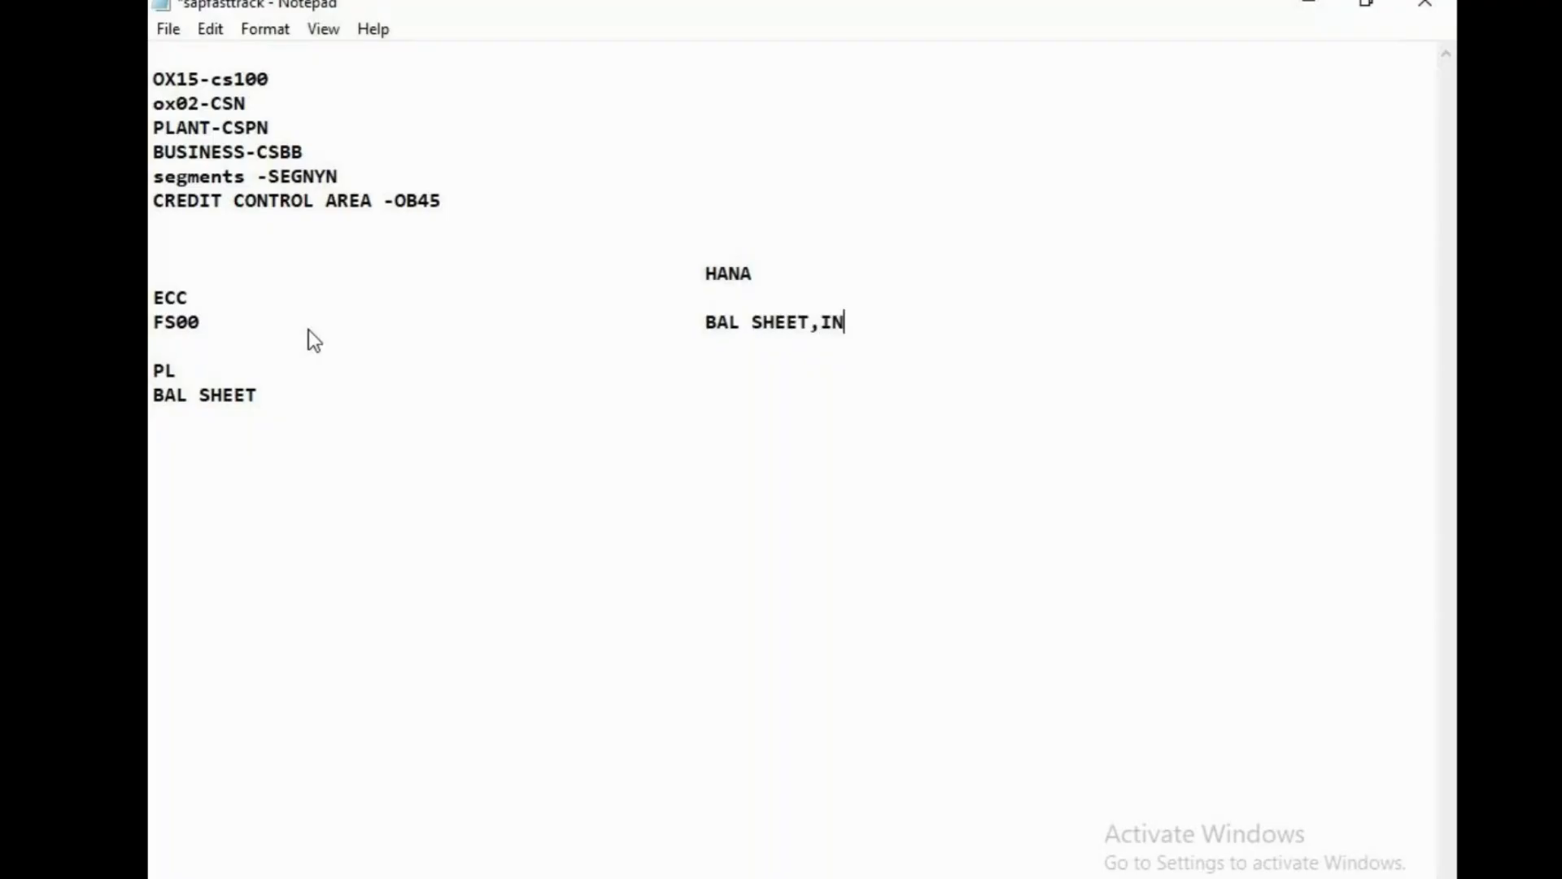
{"action": "type", "text": "COME CASH"}
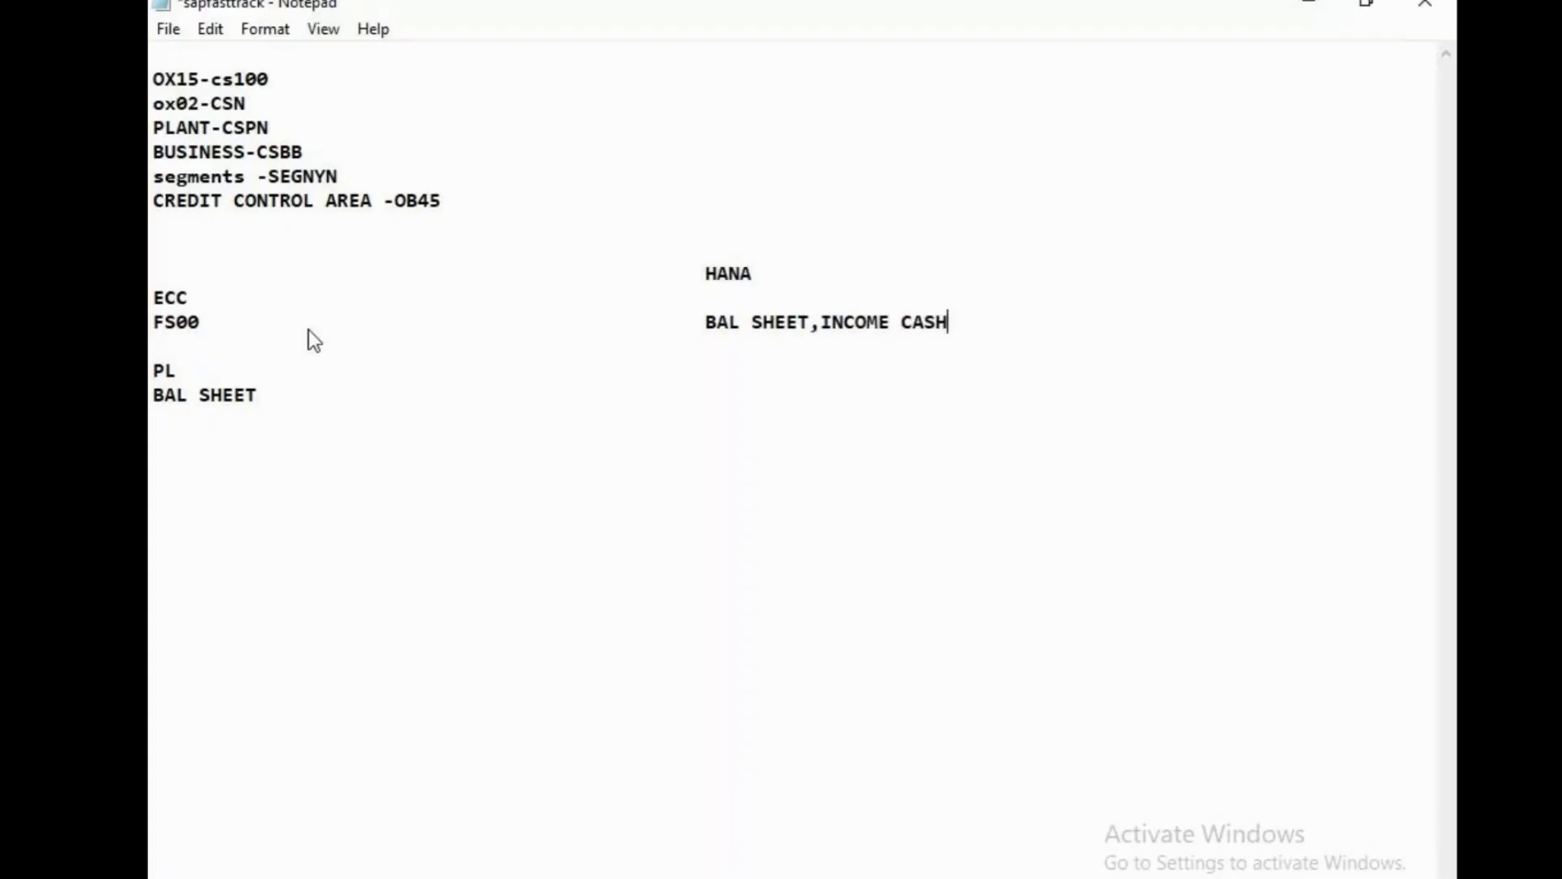
{"action": "key", "text": "Left"}
{"action": "key", "text": "Left"}
{"action": "key", "text": "Left"}
{"action": "key", "text": "Left"}
{"action": "key", "text": "Left"}
{"action": "type", "text": ","}
{"action": "left_click", "coordinate": [963, 320]}
{"action": "type", "text": "PRIMARY"}
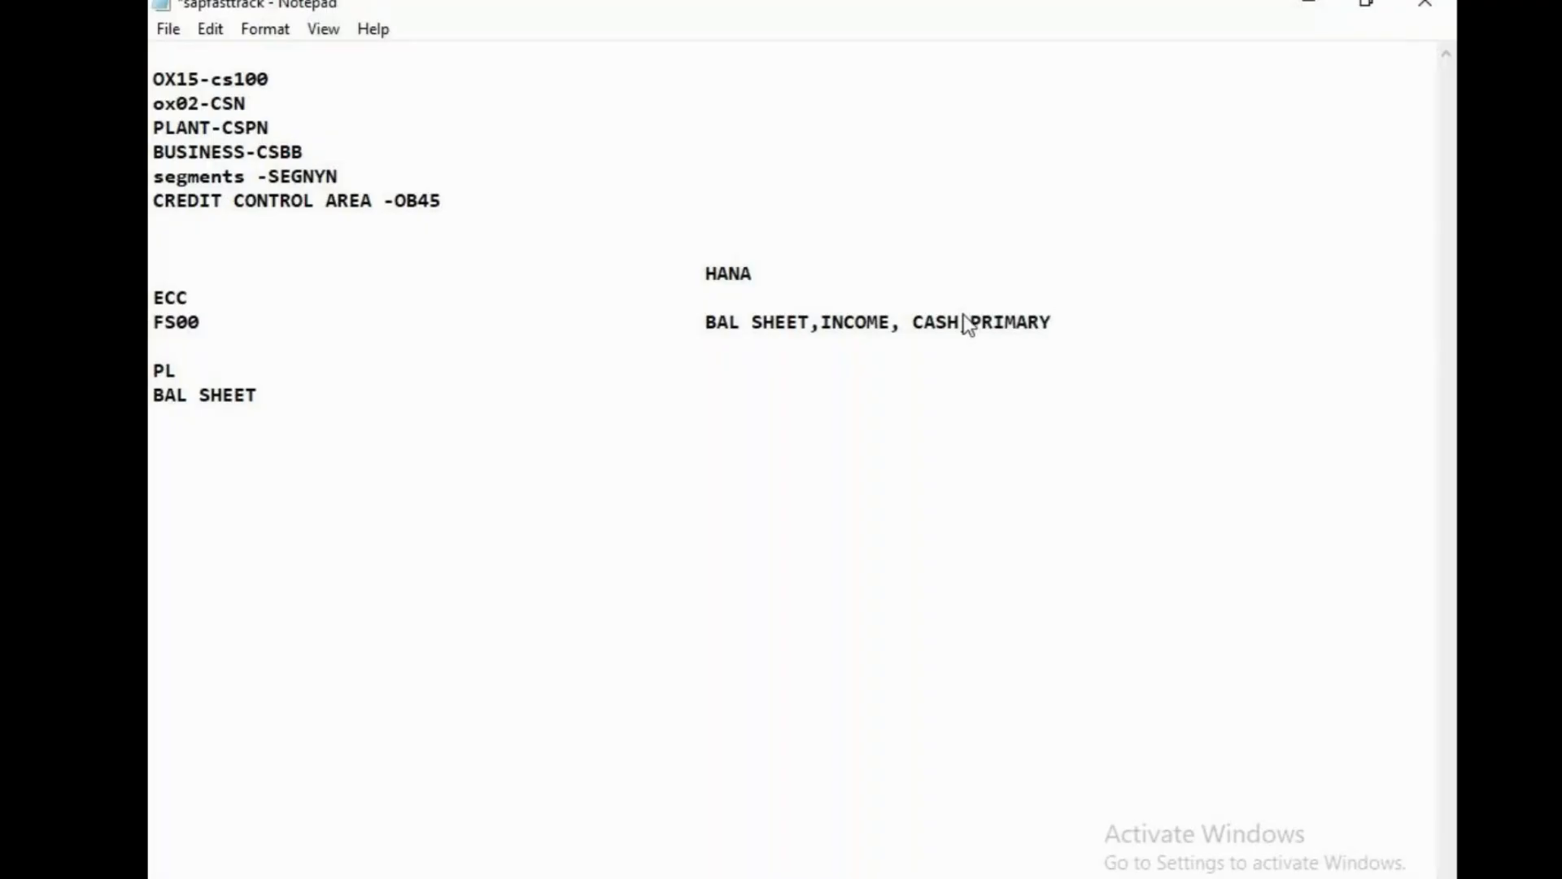
{"action": "type", "text": "/COST ELEMENTS"}
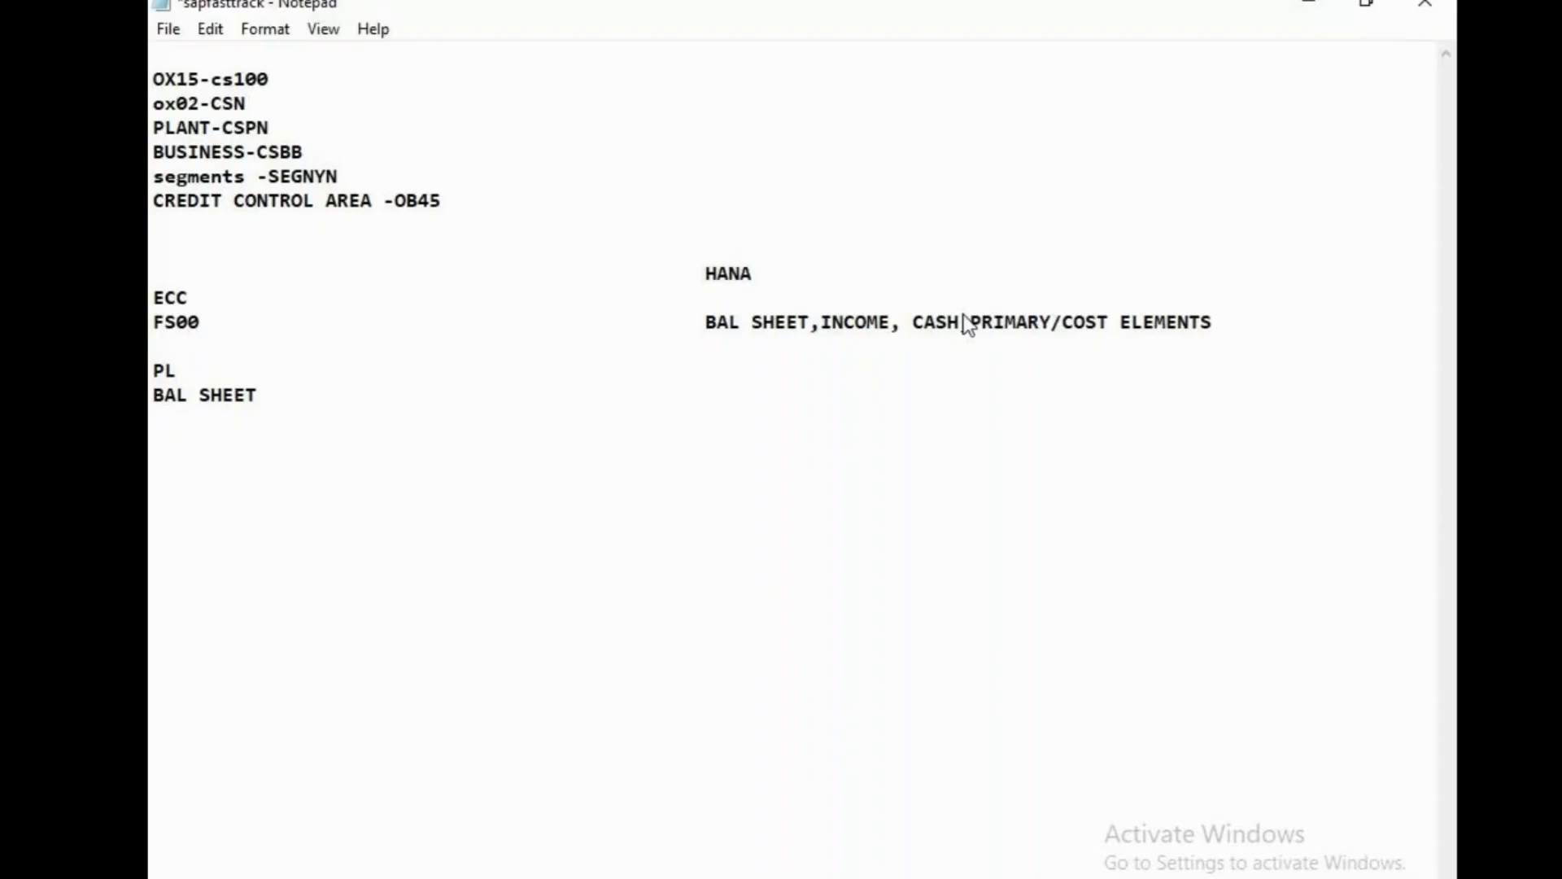
{"action": "left_click", "coordinate": [1323, 4]}
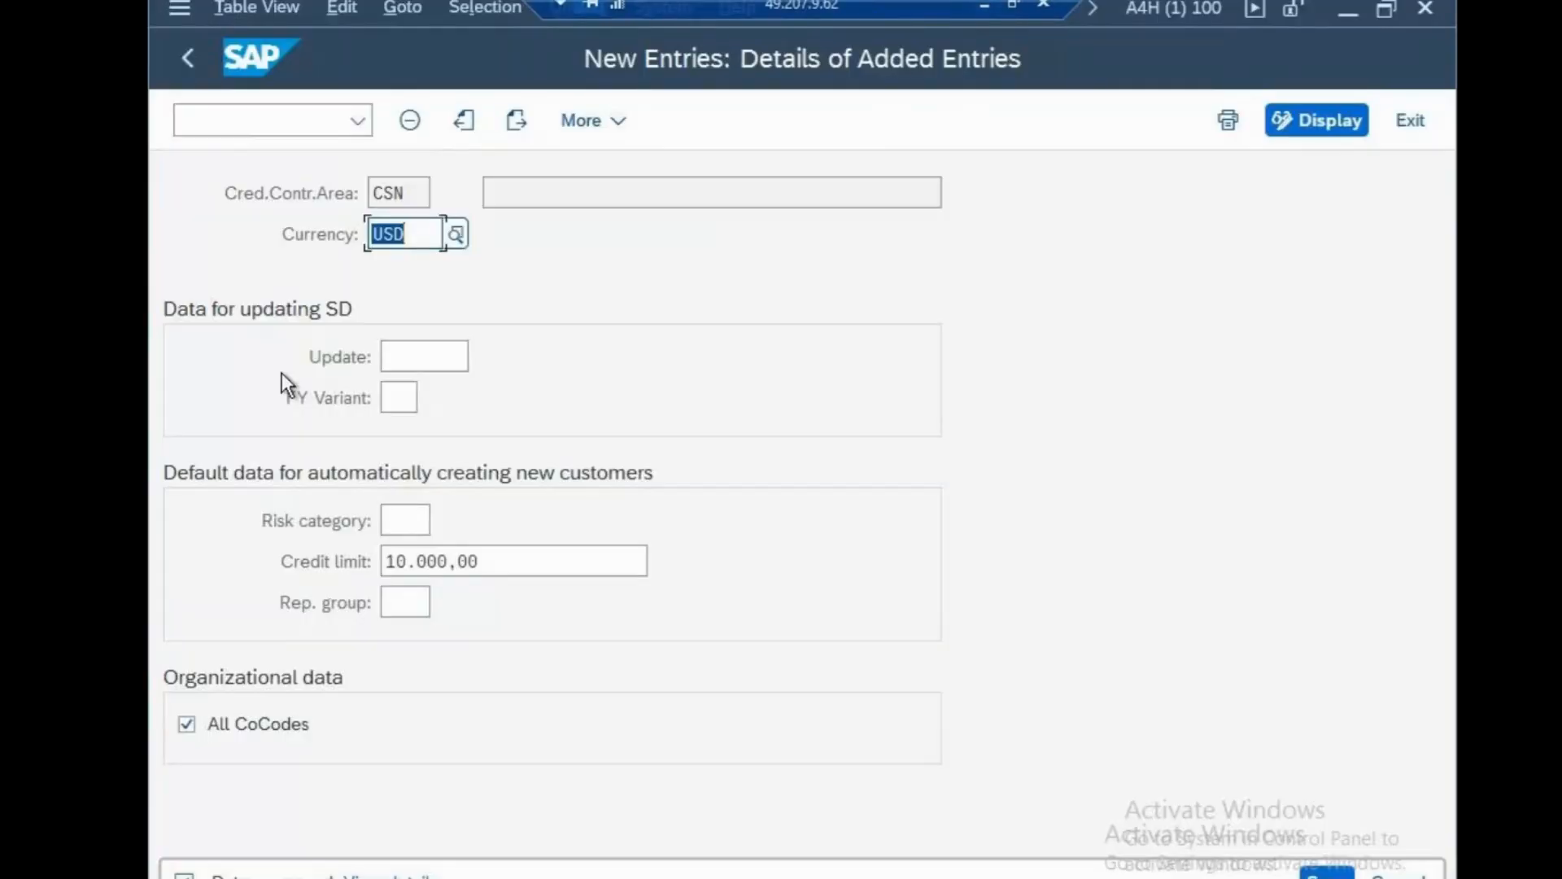
View the FS00 Edit G/L Account Centrally screen, return to the start screen, and minimise SAP.
{"action": "left_click", "coordinate": [251, 114]}
{"action": "type", "text": "/n"}
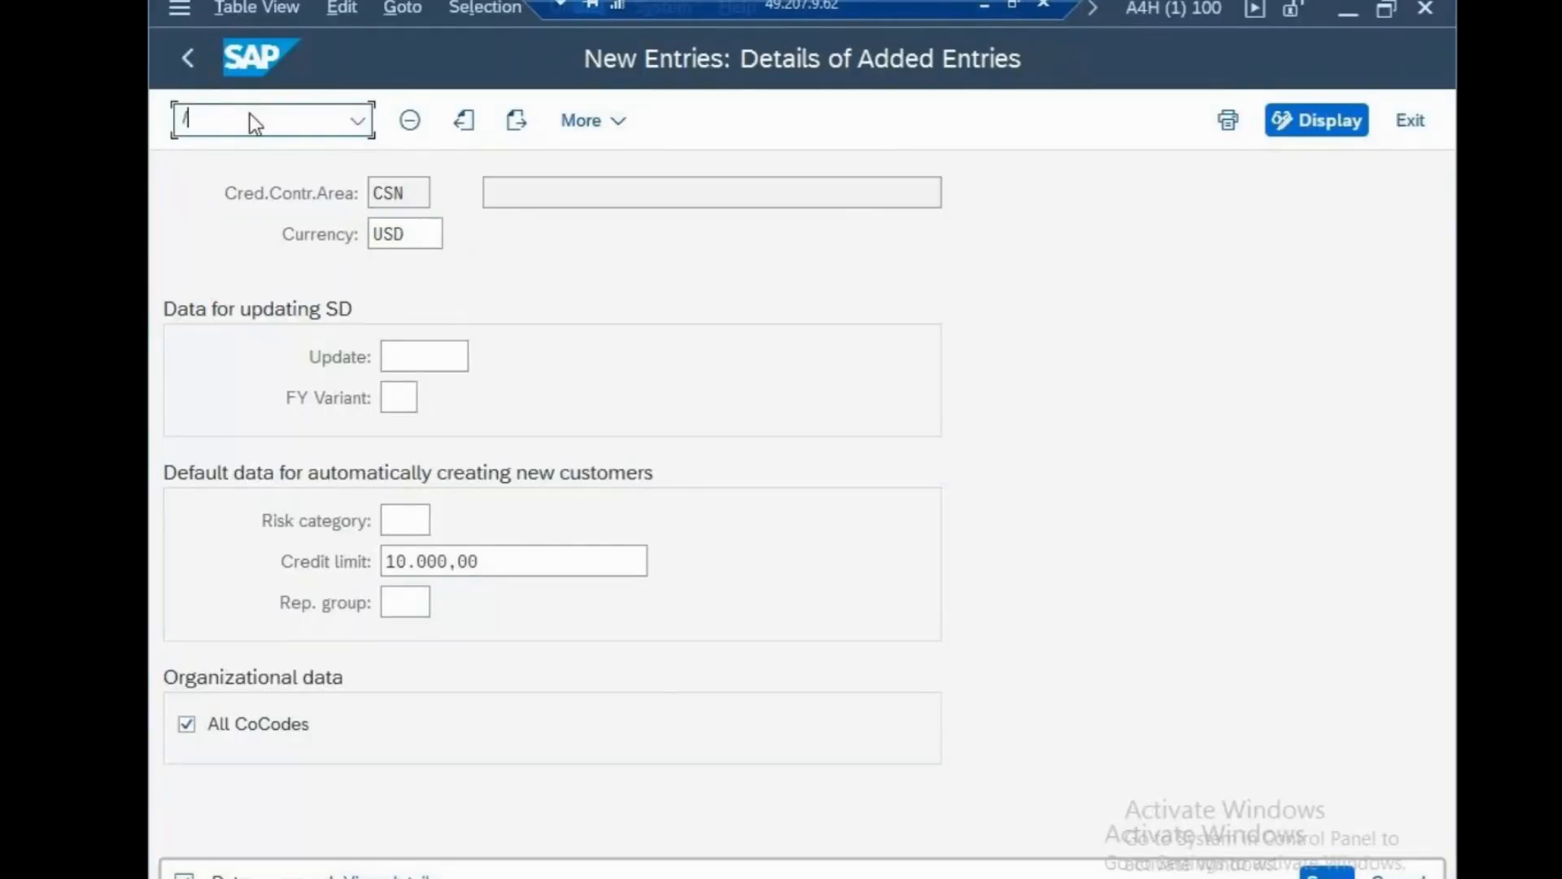
{"action": "key", "text": "Return"}
{"action": "type", "text": "fs00"}
{"action": "key", "text": "Return"}
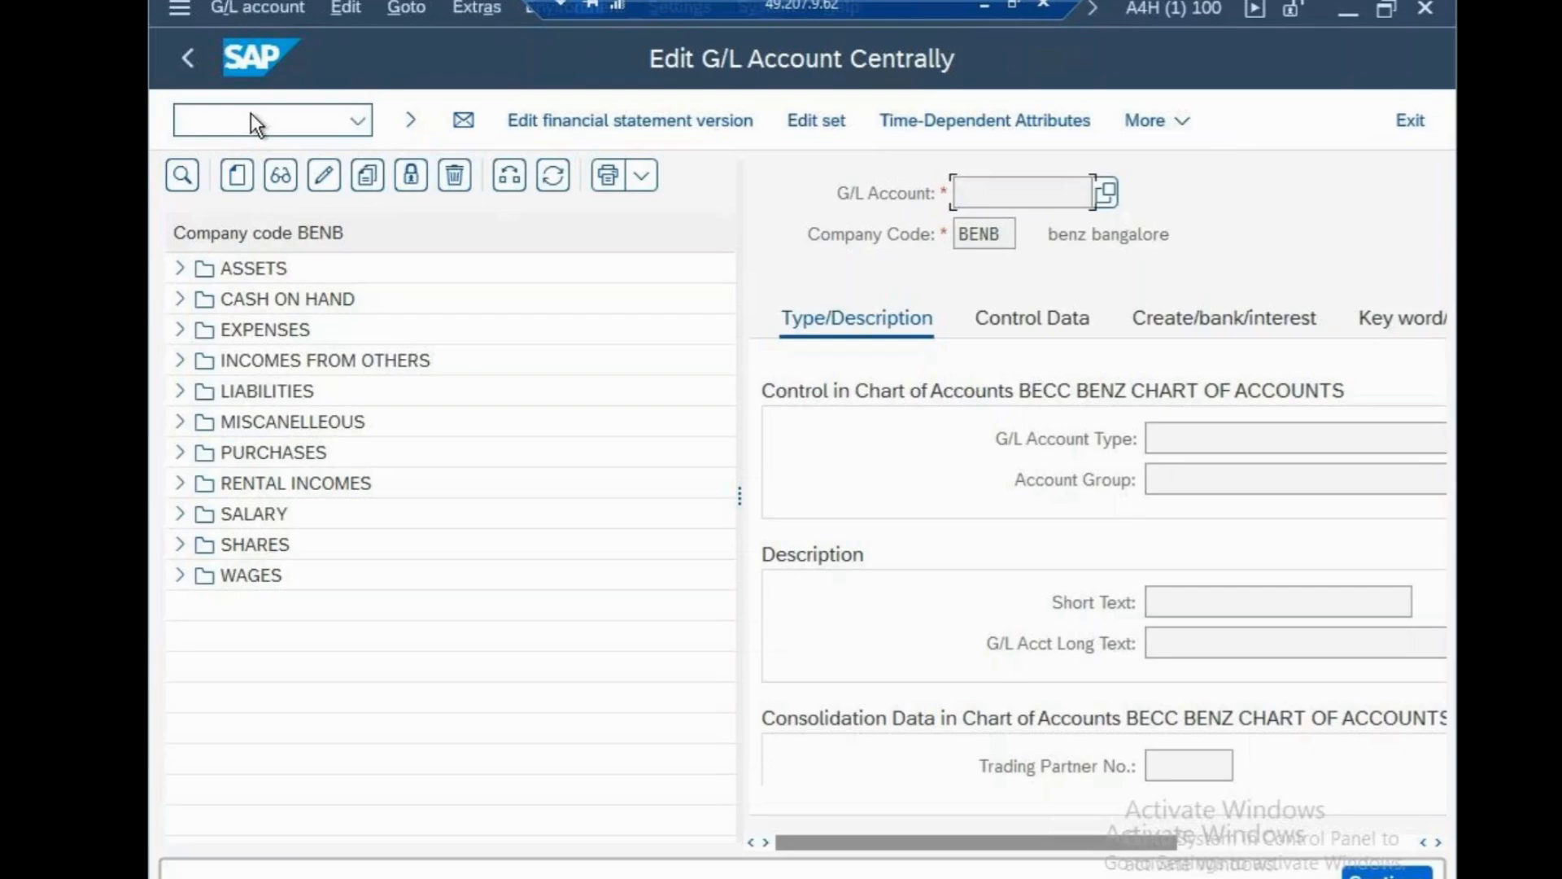
{"action": "left_click", "coordinate": [305, 125]}
{"action": "type", "text": "/N"}
{"action": "key", "text": "Return"}
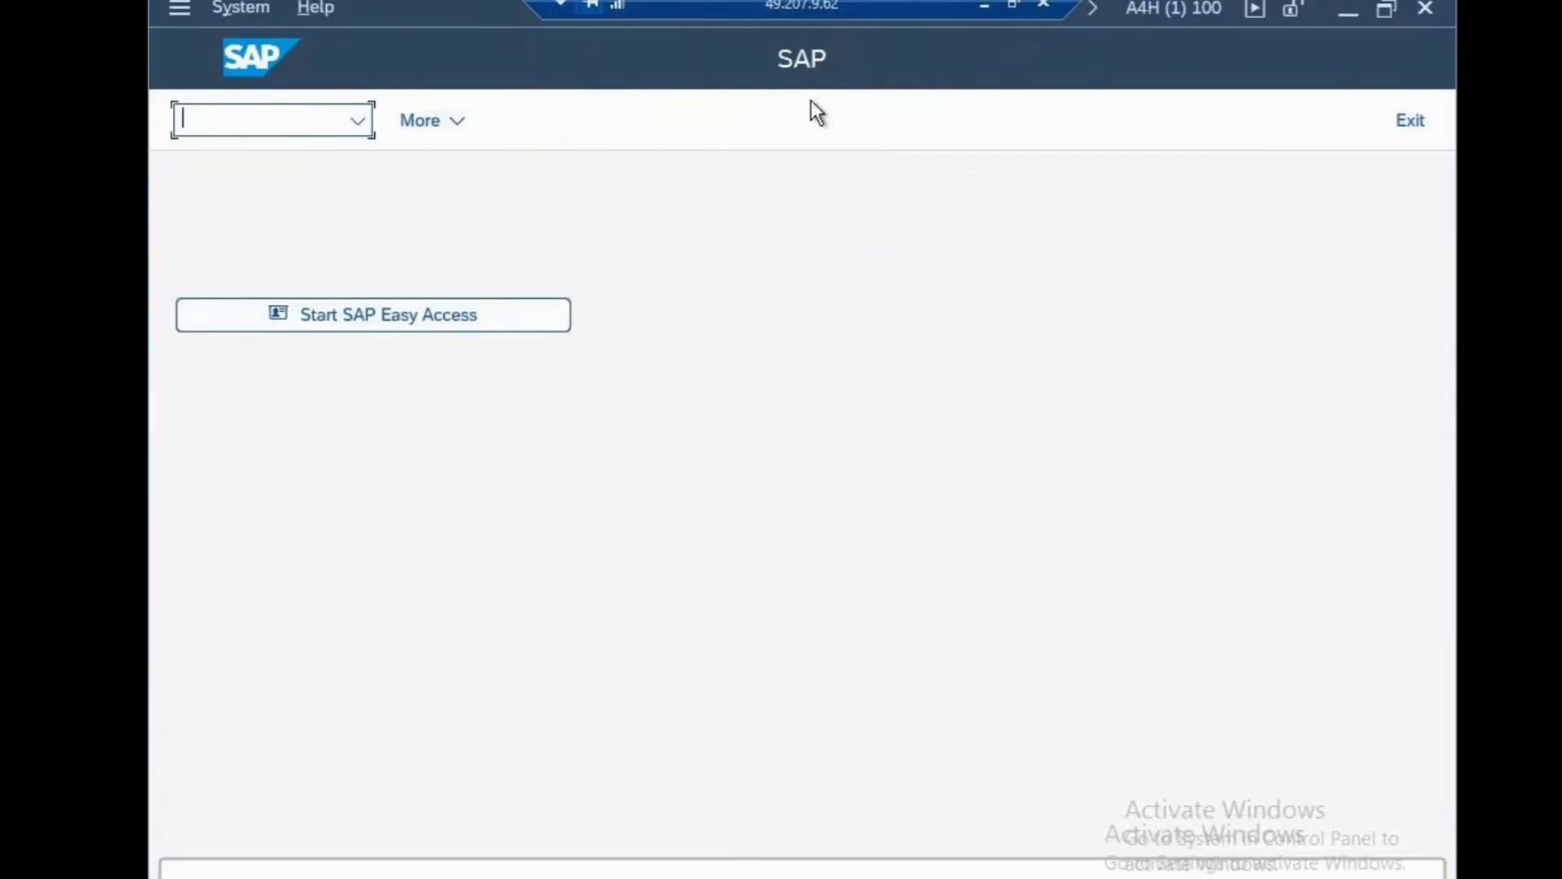
{"action": "left_click", "coordinate": [983, 4]}
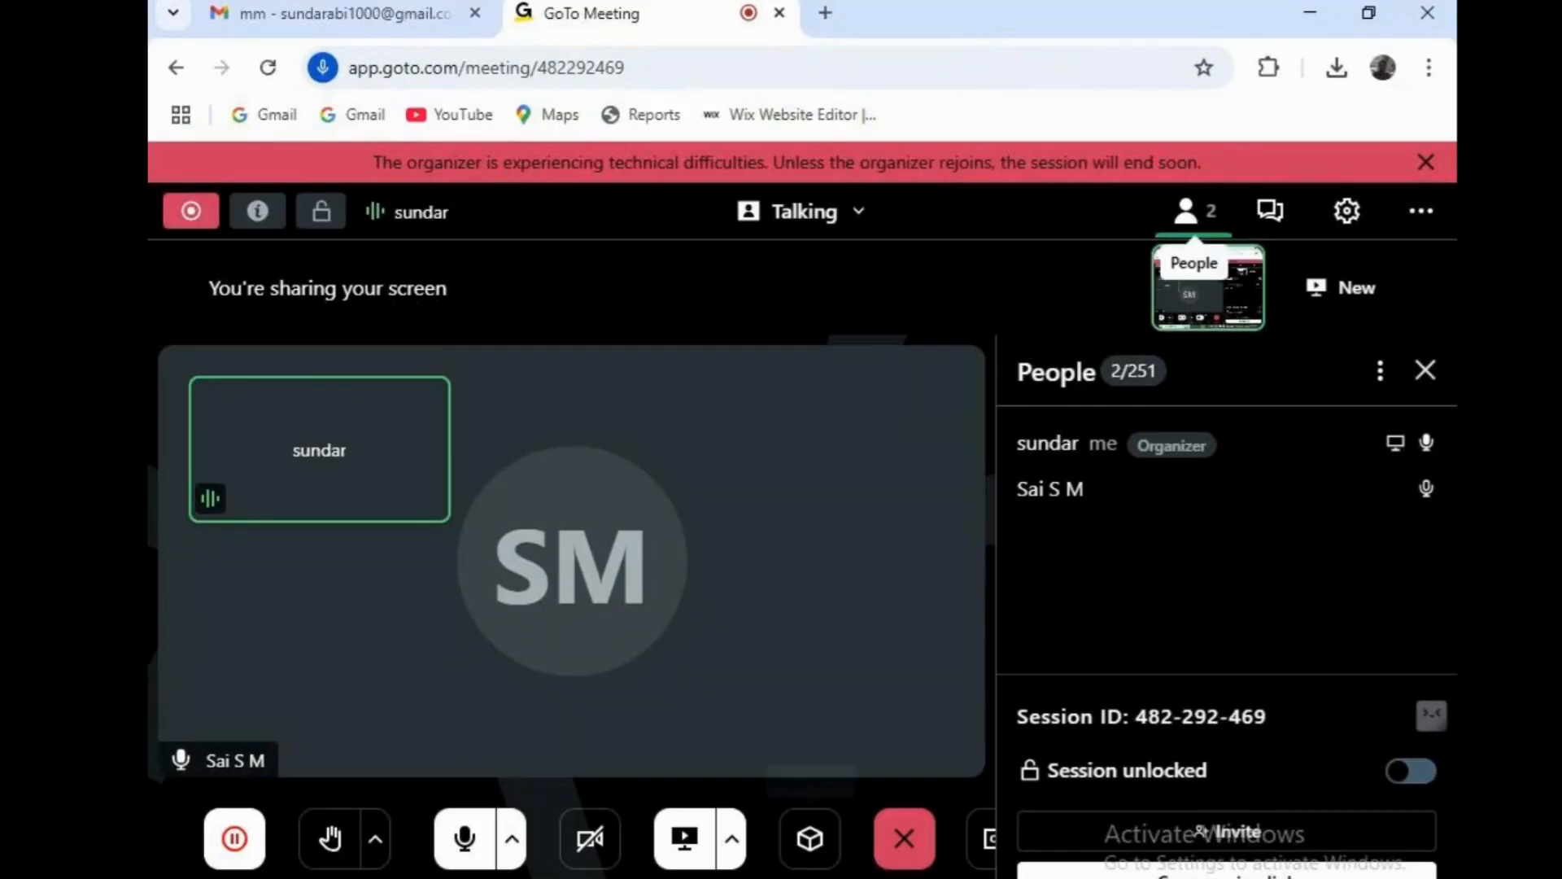
Delete the ECC/HANA FS00 comparison block from the Notepad notes.
{"action": "left_click", "coordinate": [925, 847]}
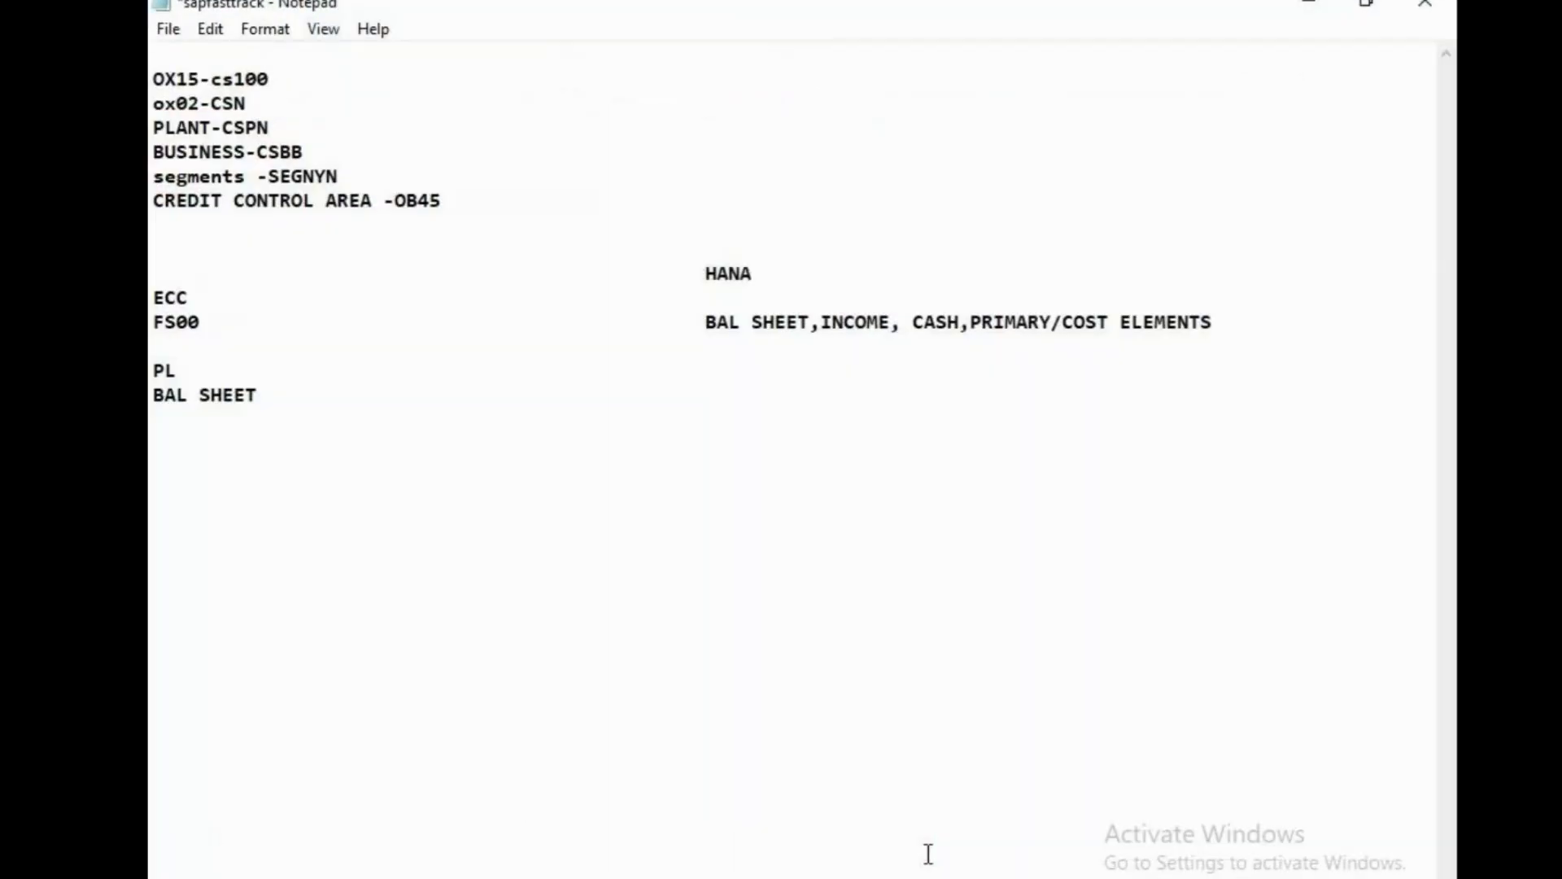
{"action": "left_click_drag", "start_coordinate": [171, 268], "coordinate": [314, 649]}
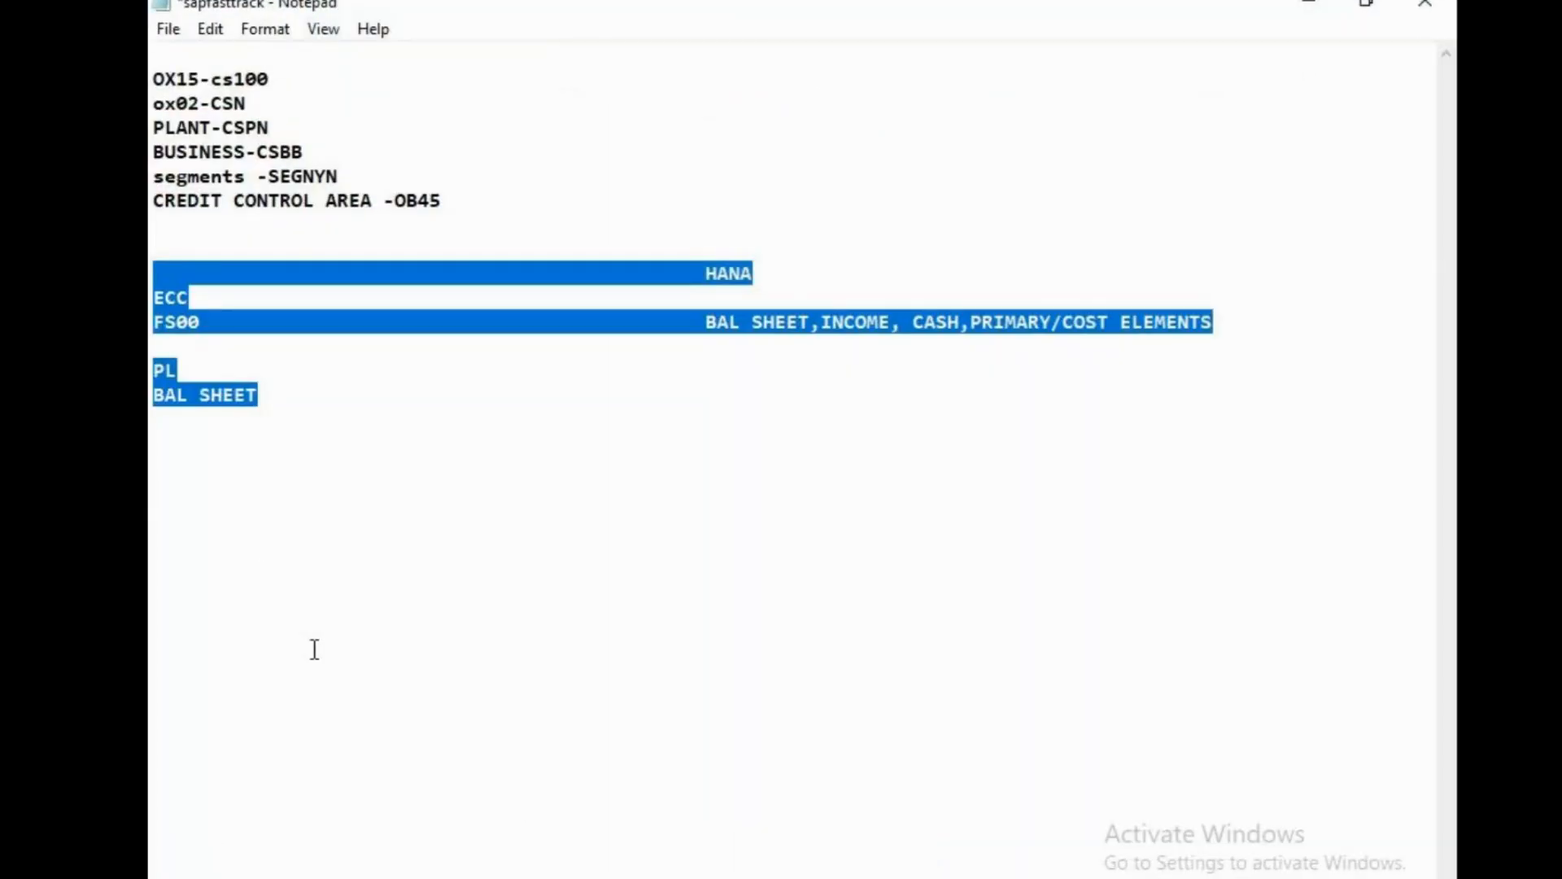
{"action": "left_click", "coordinate": [332, 541]}
{"action": "left_click_drag", "start_coordinate": [703, 322], "coordinate": [1238, 322]}
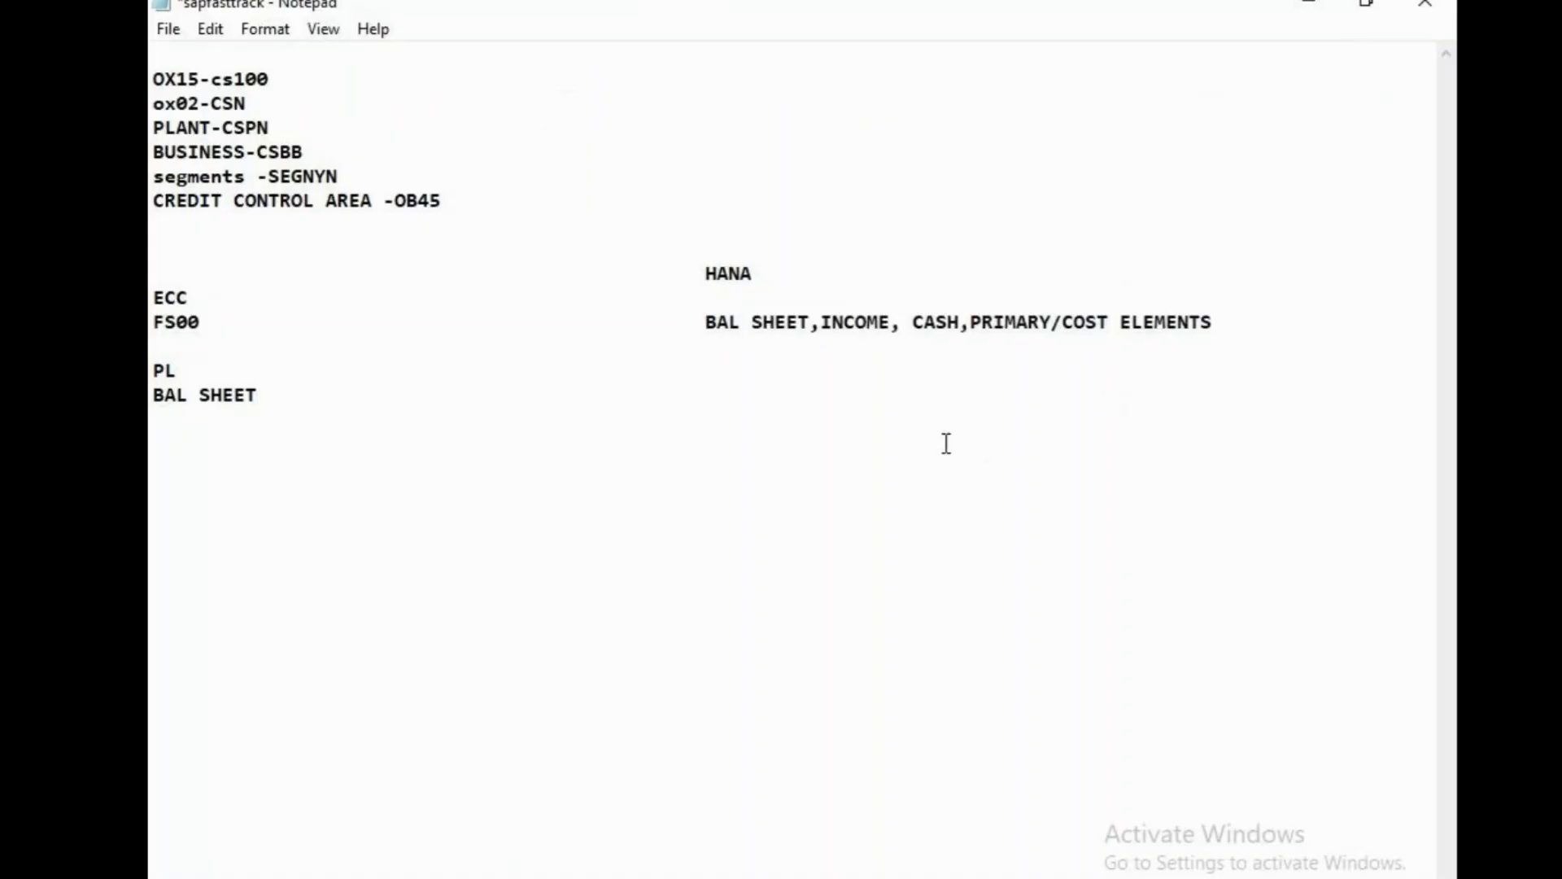
{"action": "left_click_drag", "start_coordinate": [151, 284], "coordinate": [320, 478]}
{"action": "left_click", "coordinate": [195, 352]}
{"action": "left_click", "coordinate": [160, 263]}
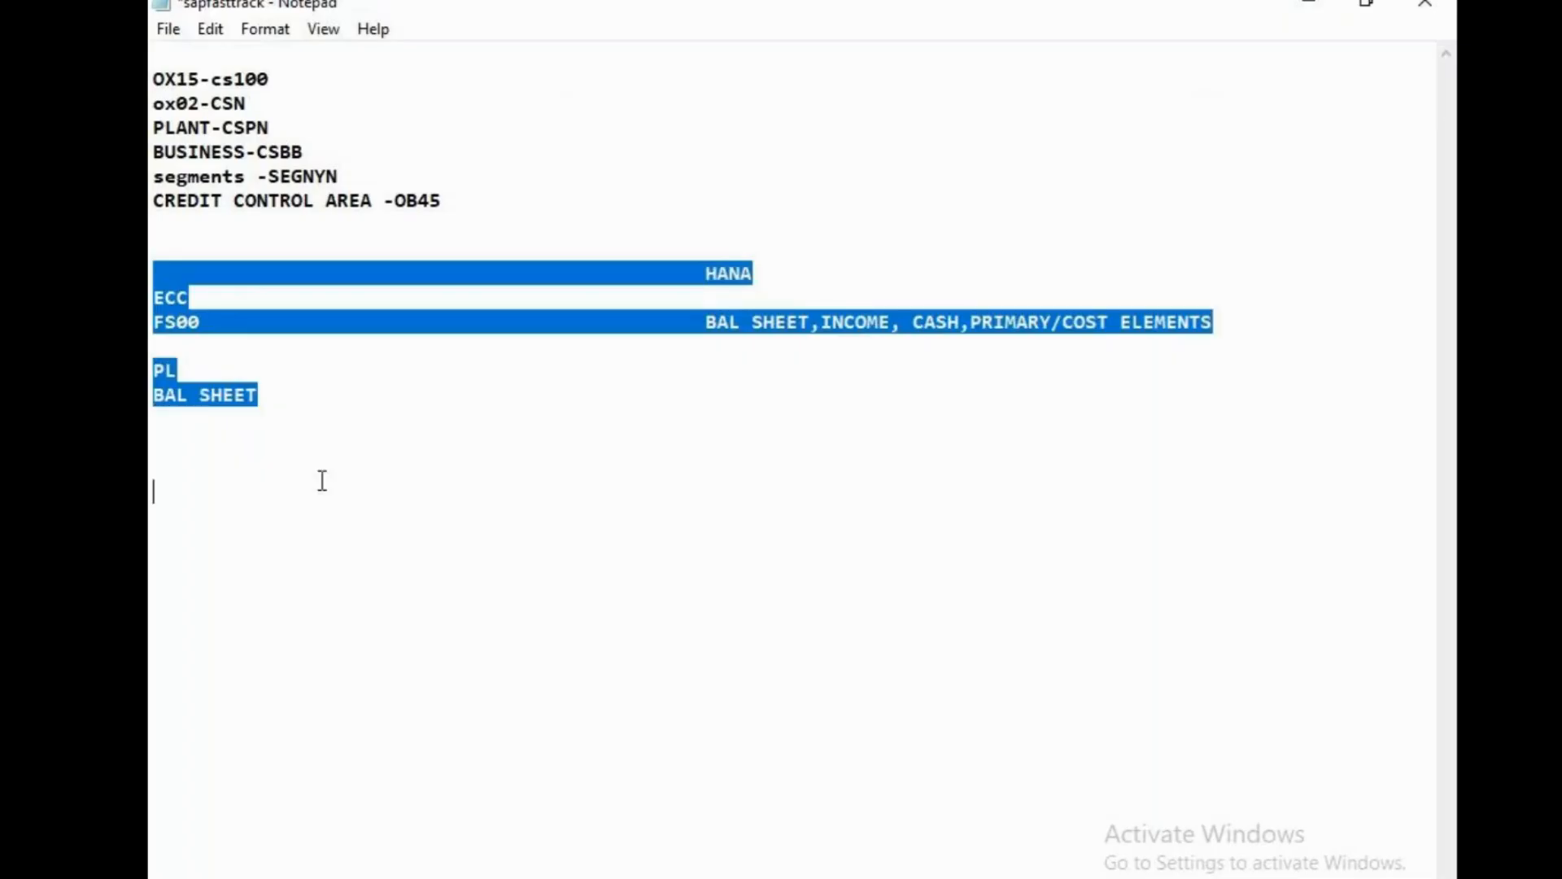
{"action": "key", "text": "Delete"}
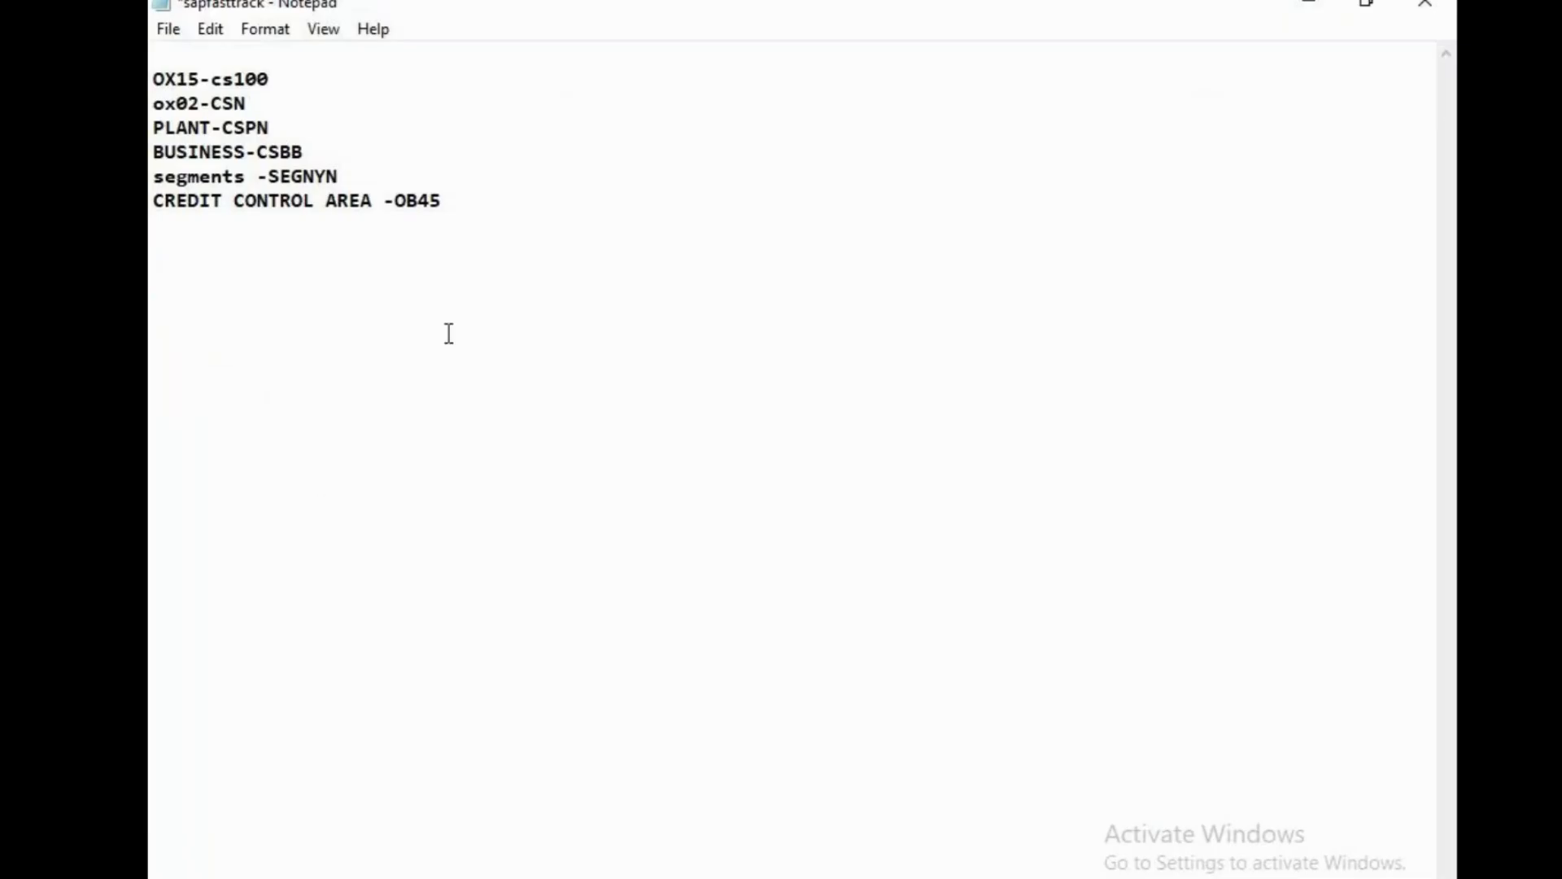
Change the credit control area note from OB45 to csn and save the file.
{"action": "left_click", "coordinate": [500, 196]}
{"action": "key", "text": "BackSpace"}
{"action": "key", "text": "BackSpace"}
{"action": "key", "text": "BackSpace"}
{"action": "key", "text": "BackSpace"}
{"action": "type", "text": "csn"}
{"action": "key", "text": "ctrl+s"}
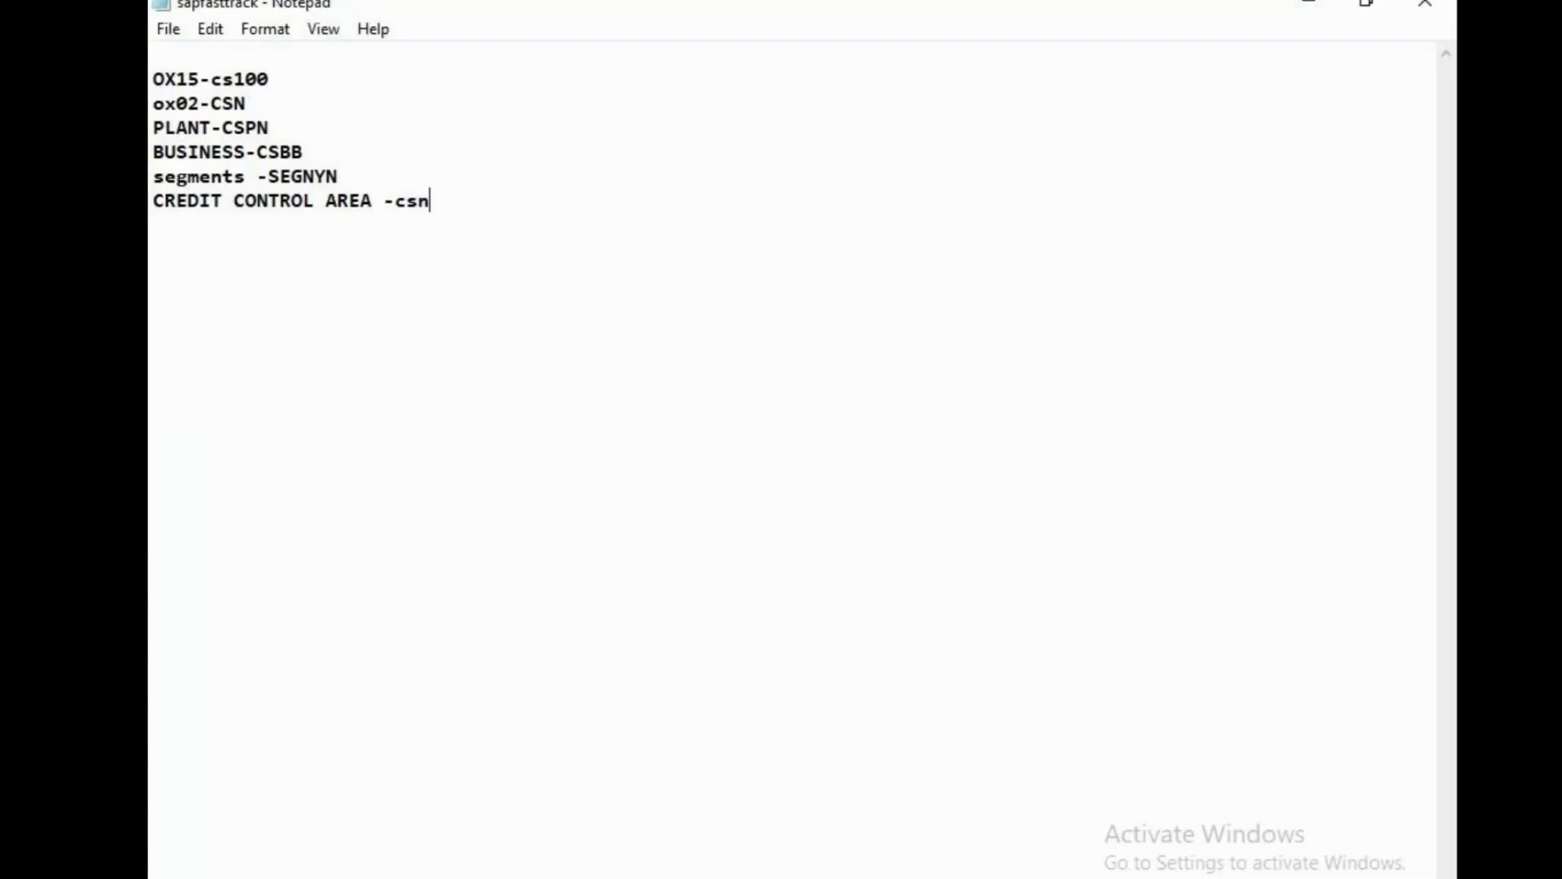
Open the OB33 credit management field groups table, then return to the start screen.
{"action": "key", "text": "alt+Tab"}
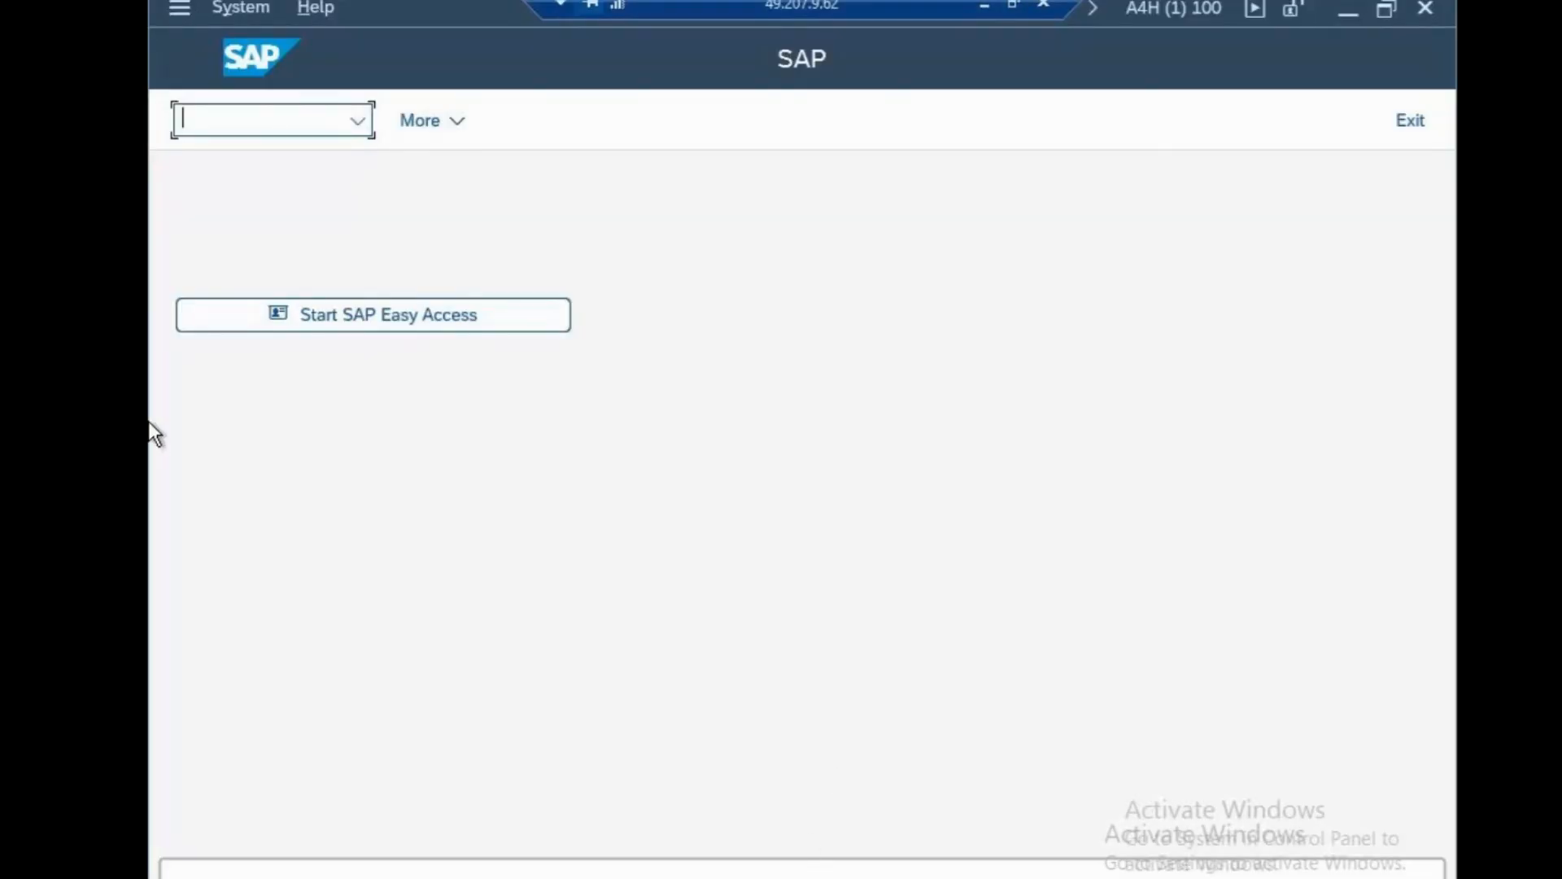
{"action": "type", "text": "ob33"}
{"action": "key", "text": "Return"}
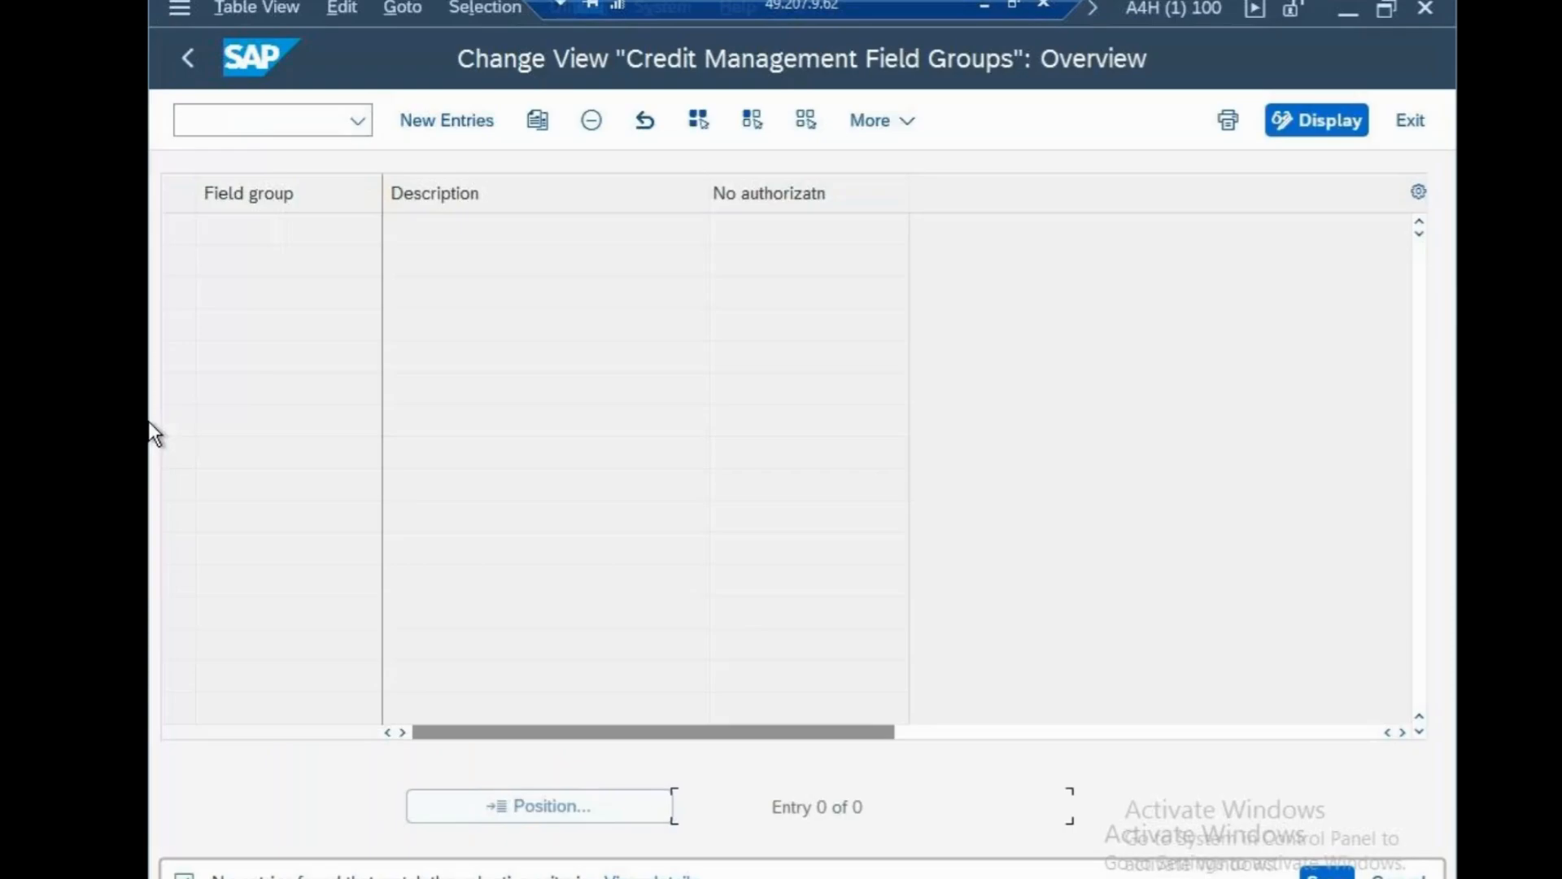
{"action": "left_click", "coordinate": [446, 122]}
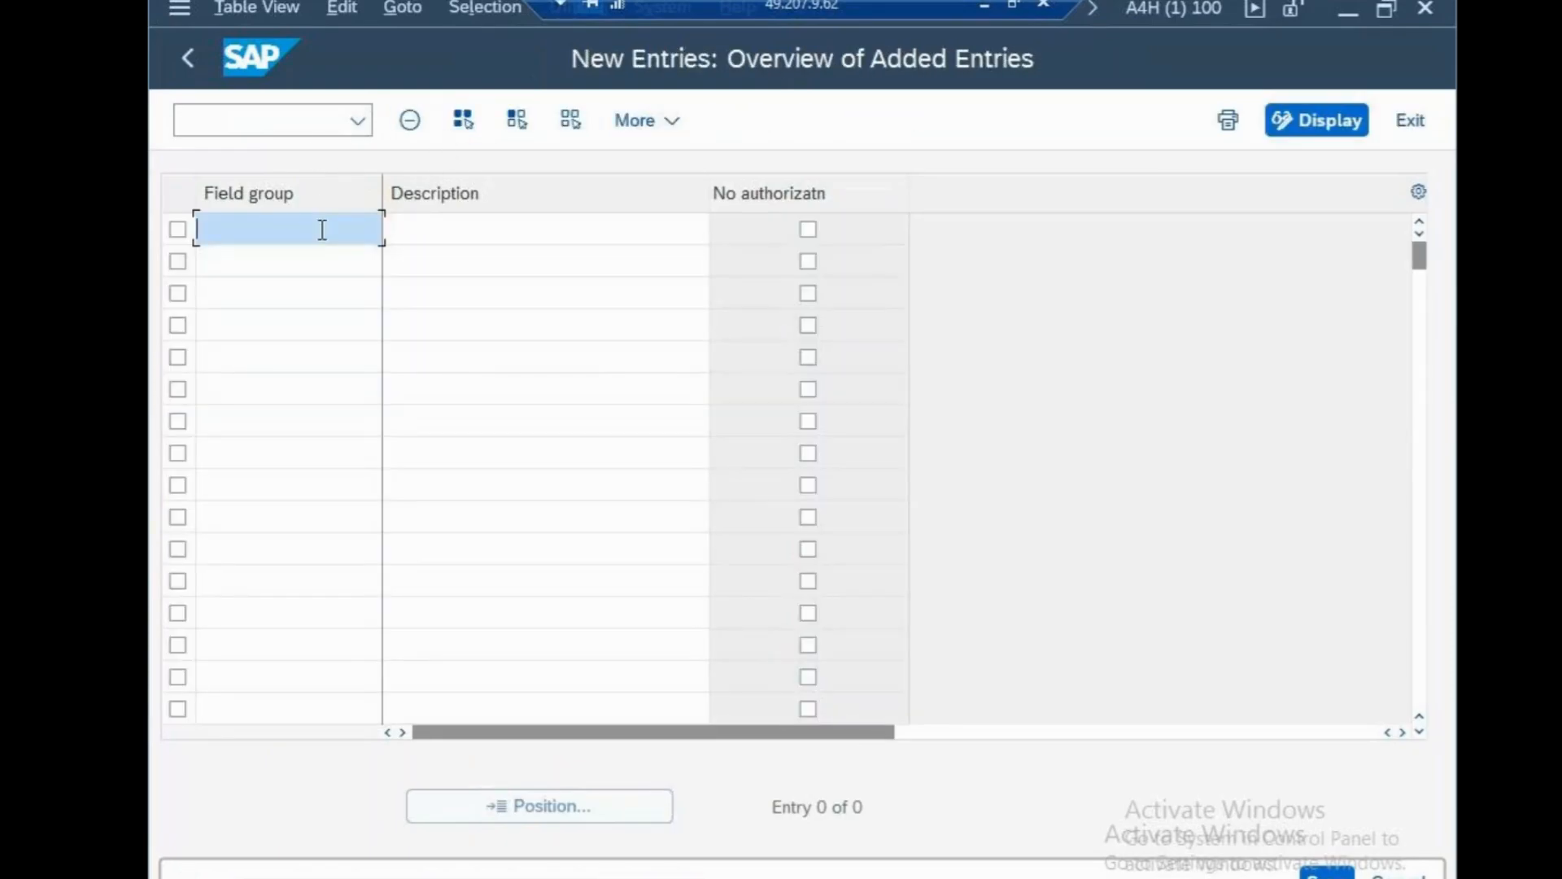
{"action": "left_click", "coordinate": [311, 125]}
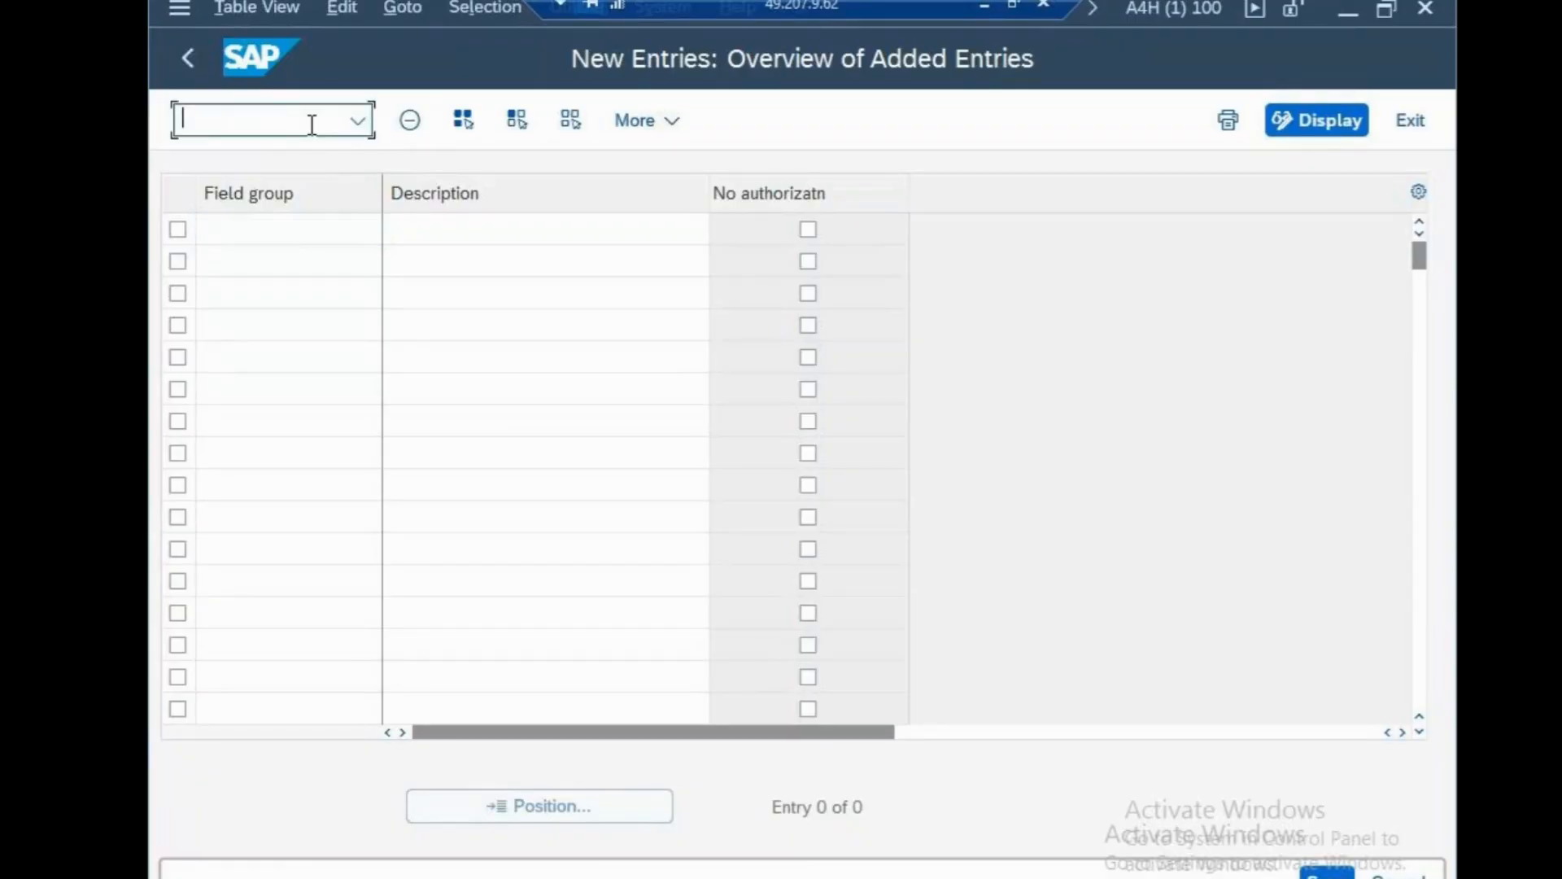
{"action": "type", "text": "/n"}
{"action": "key", "text": "Return"}
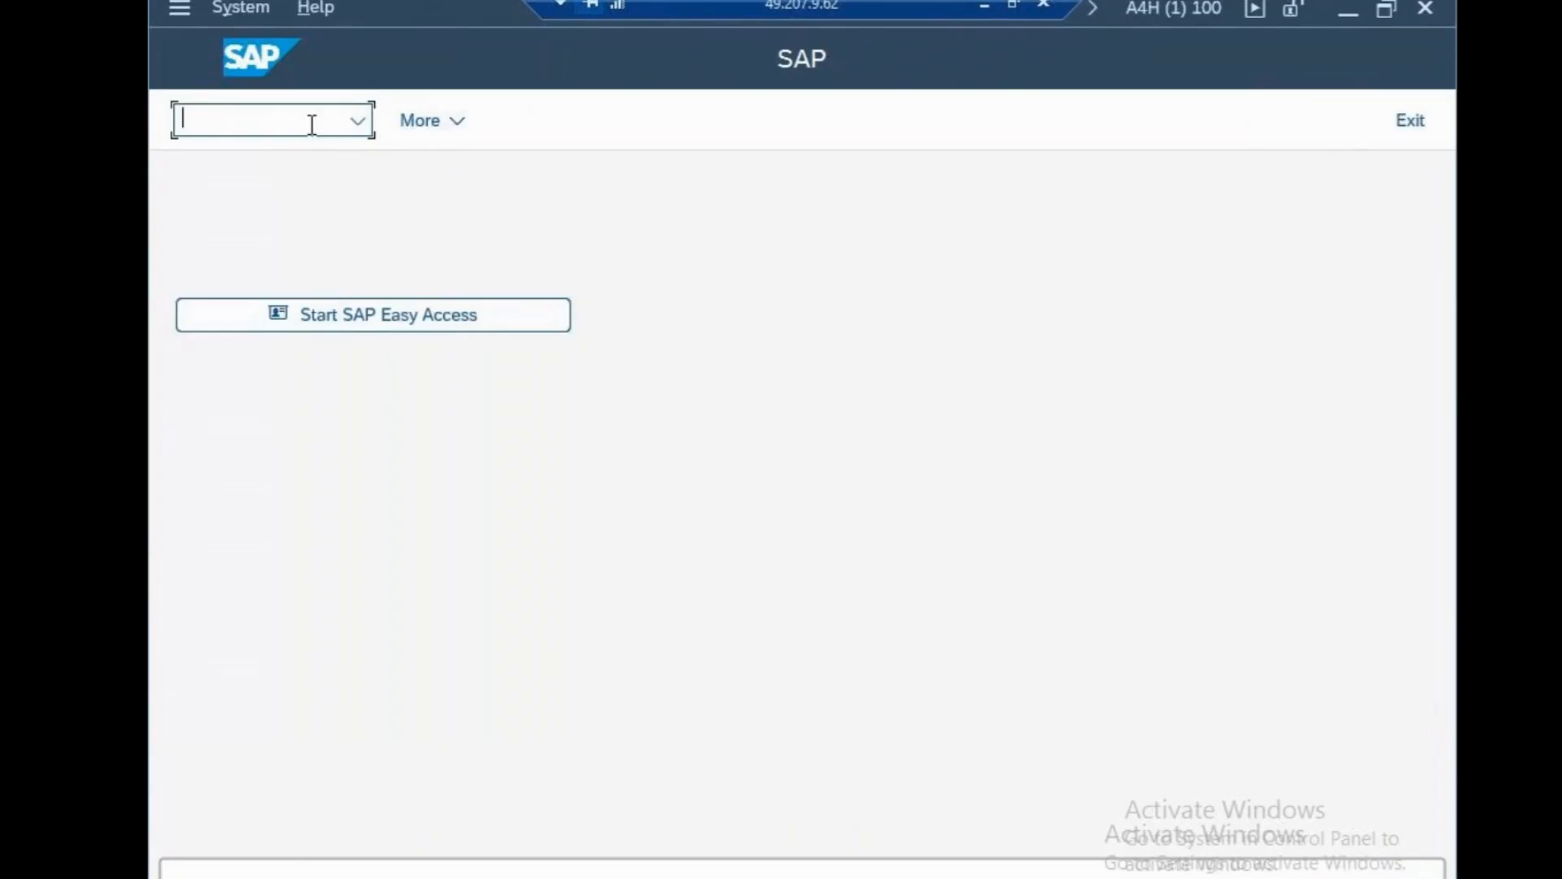
In OB38, assign company code CSN to credit control area CSN and save under the request.
{"action": "type", "text": "ob38"}
{"action": "key", "text": "Return"}
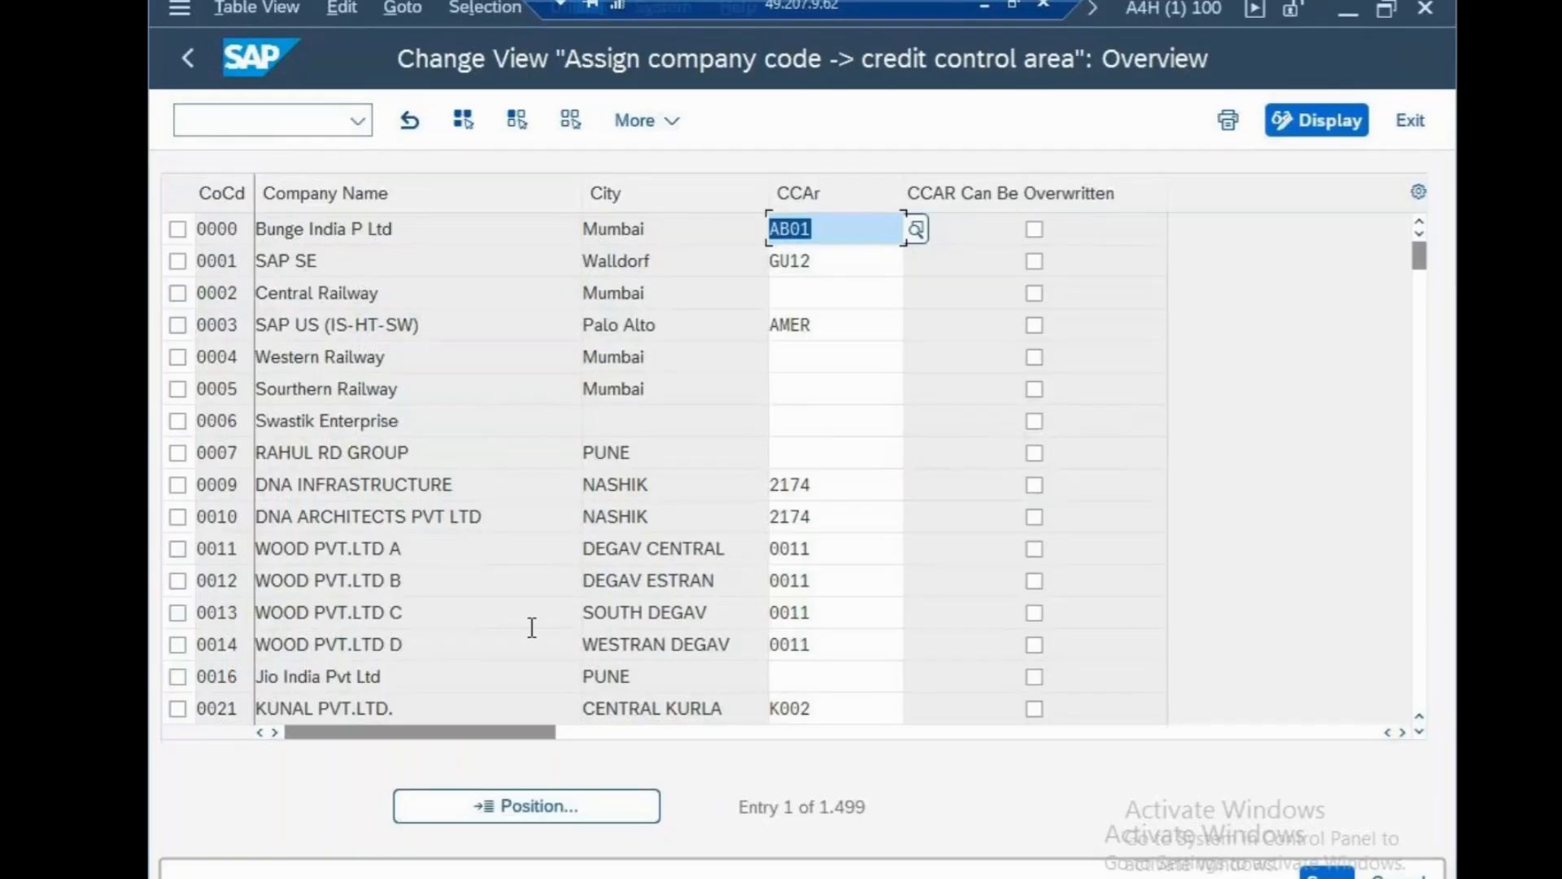
{"action": "left_click", "coordinate": [566, 811]}
{"action": "type", "text": "csn"}
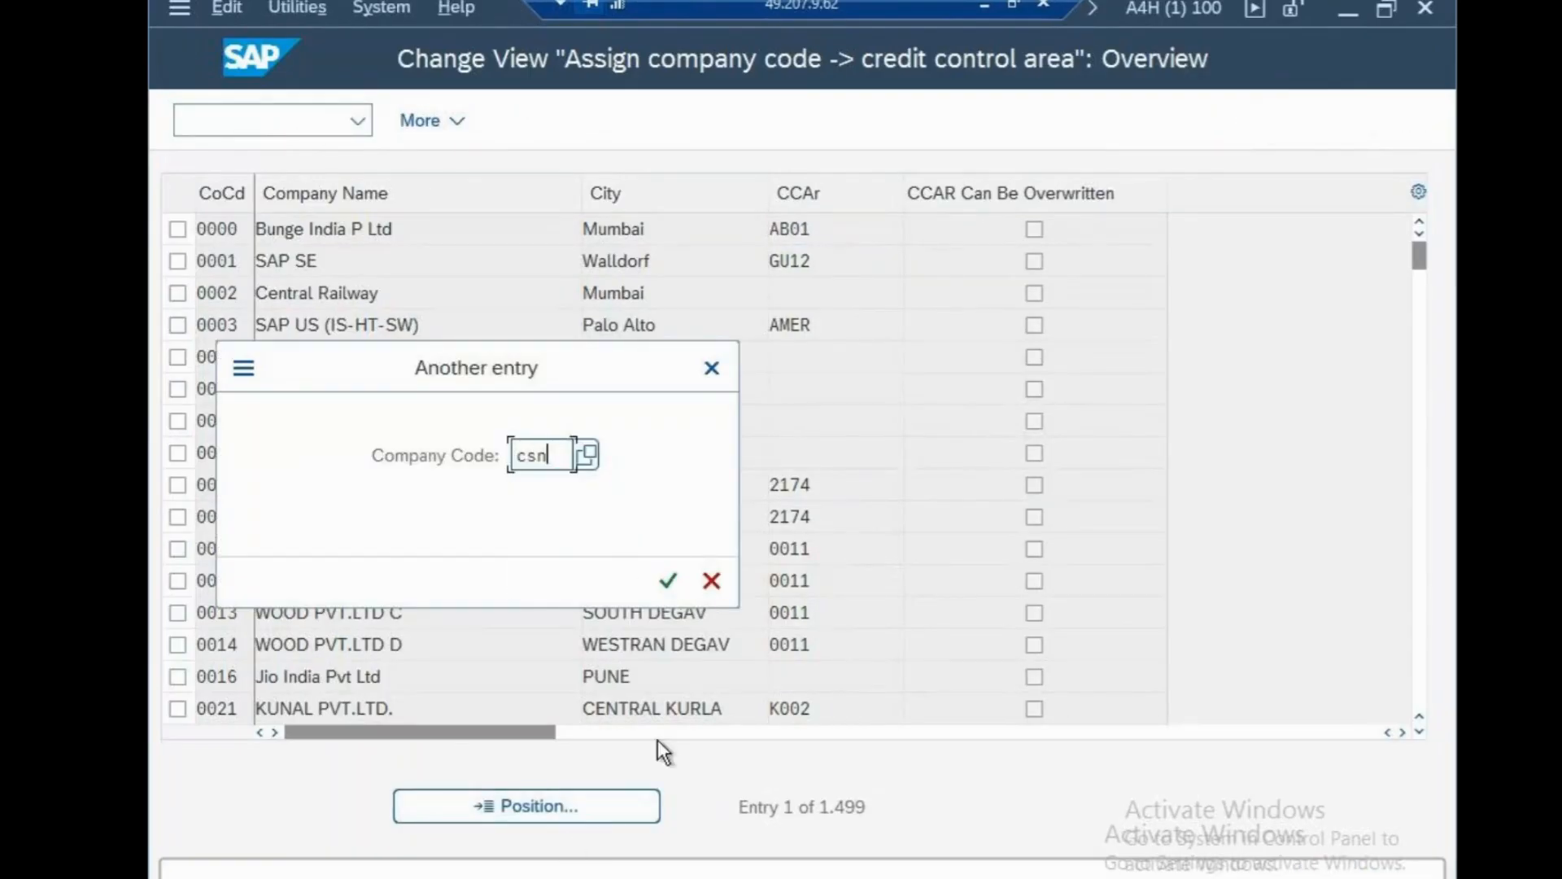
{"action": "left_click", "coordinate": [668, 580]}
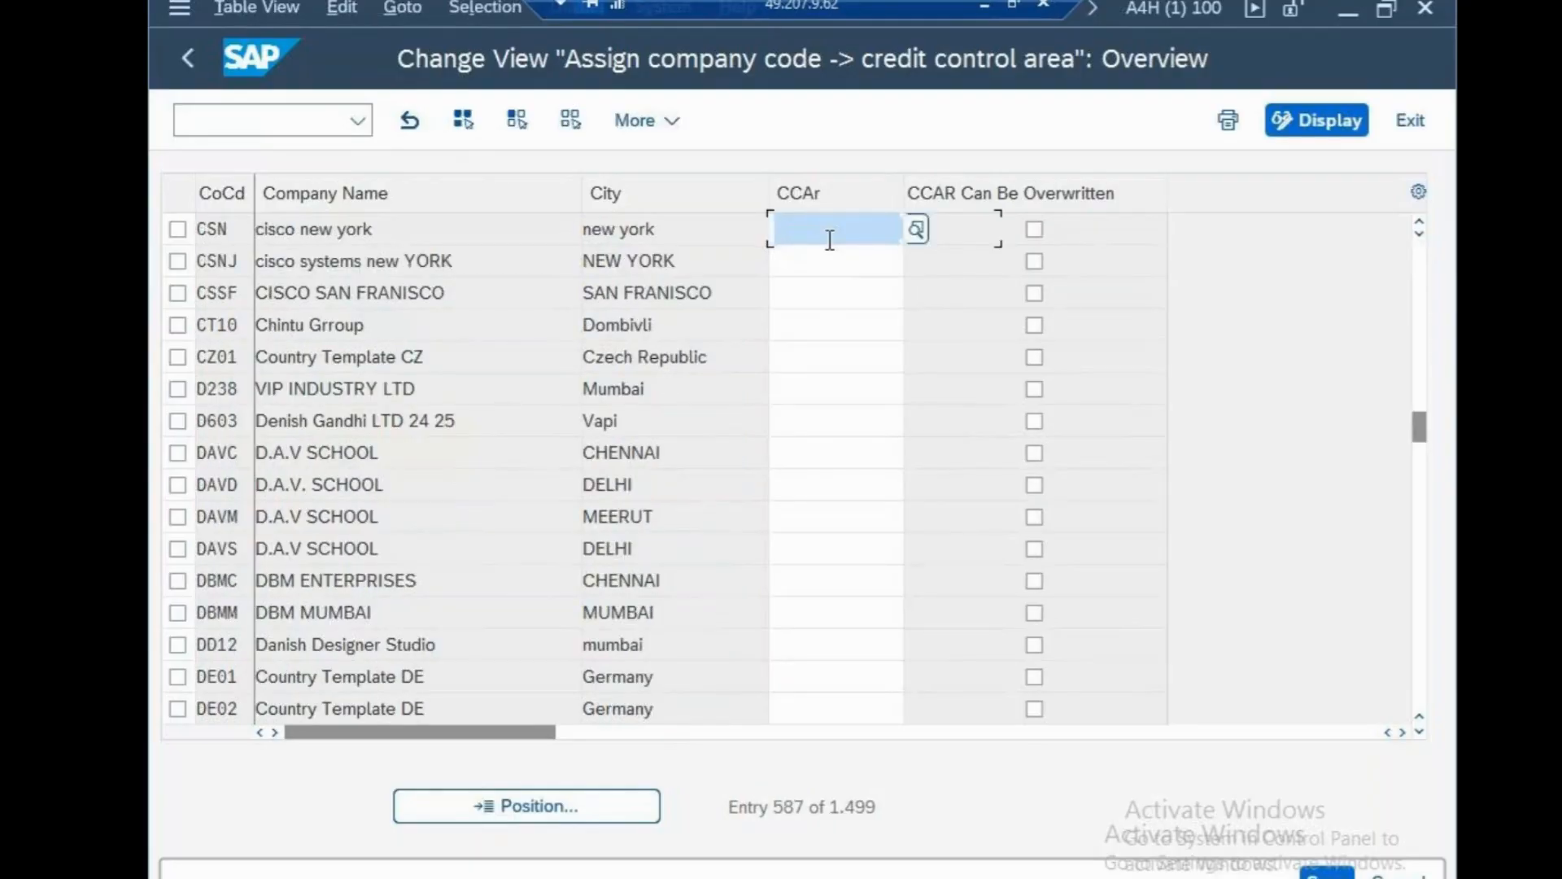
{"action": "type", "text": "csn"}
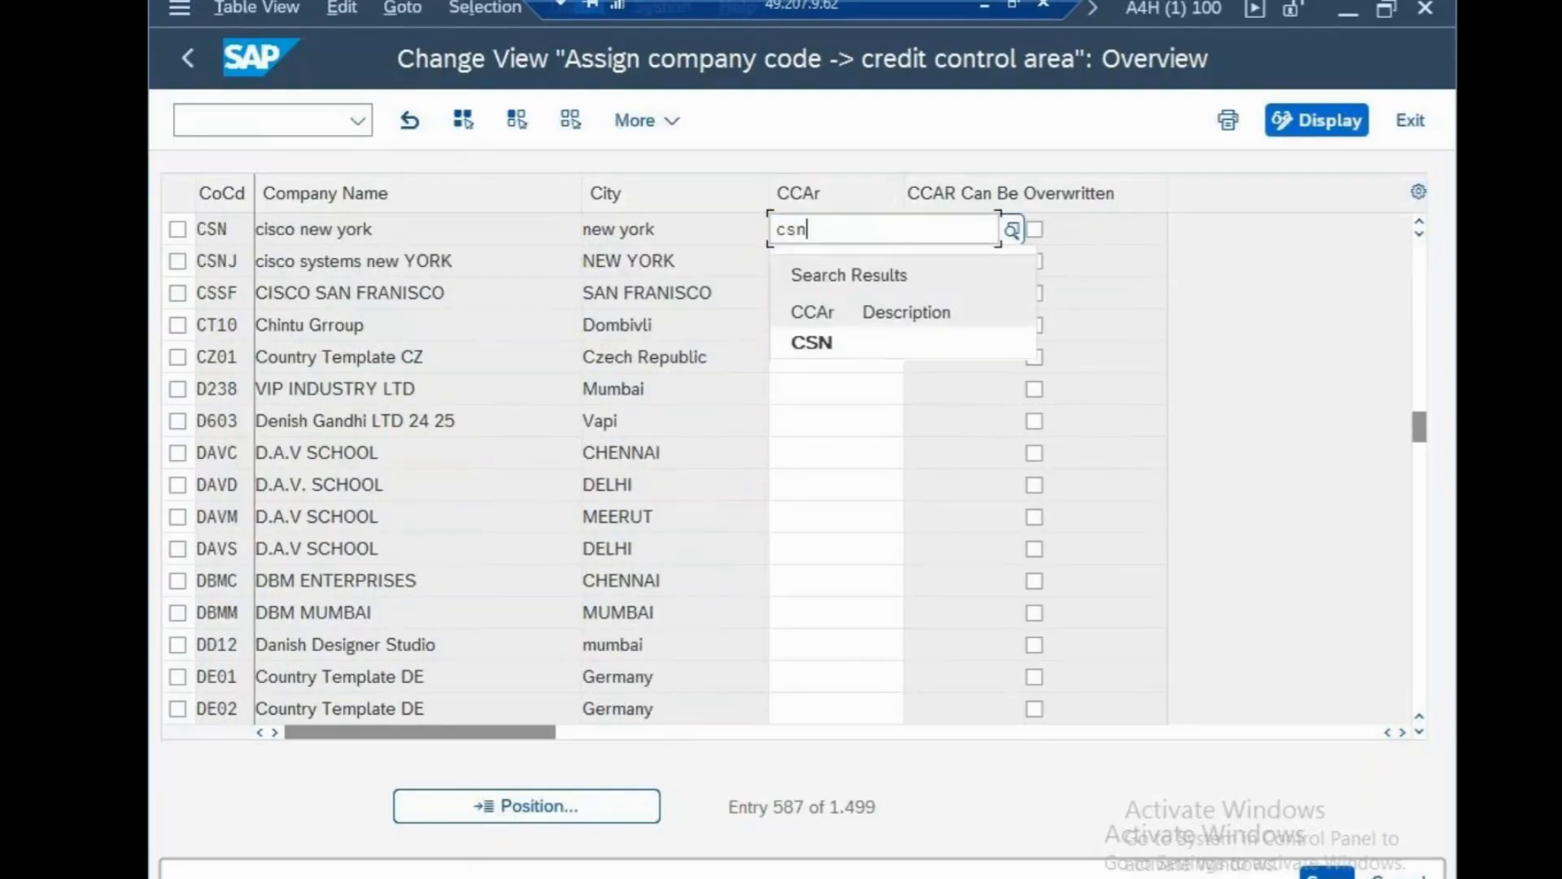
{"action": "left_click", "coordinate": [1327, 874]}
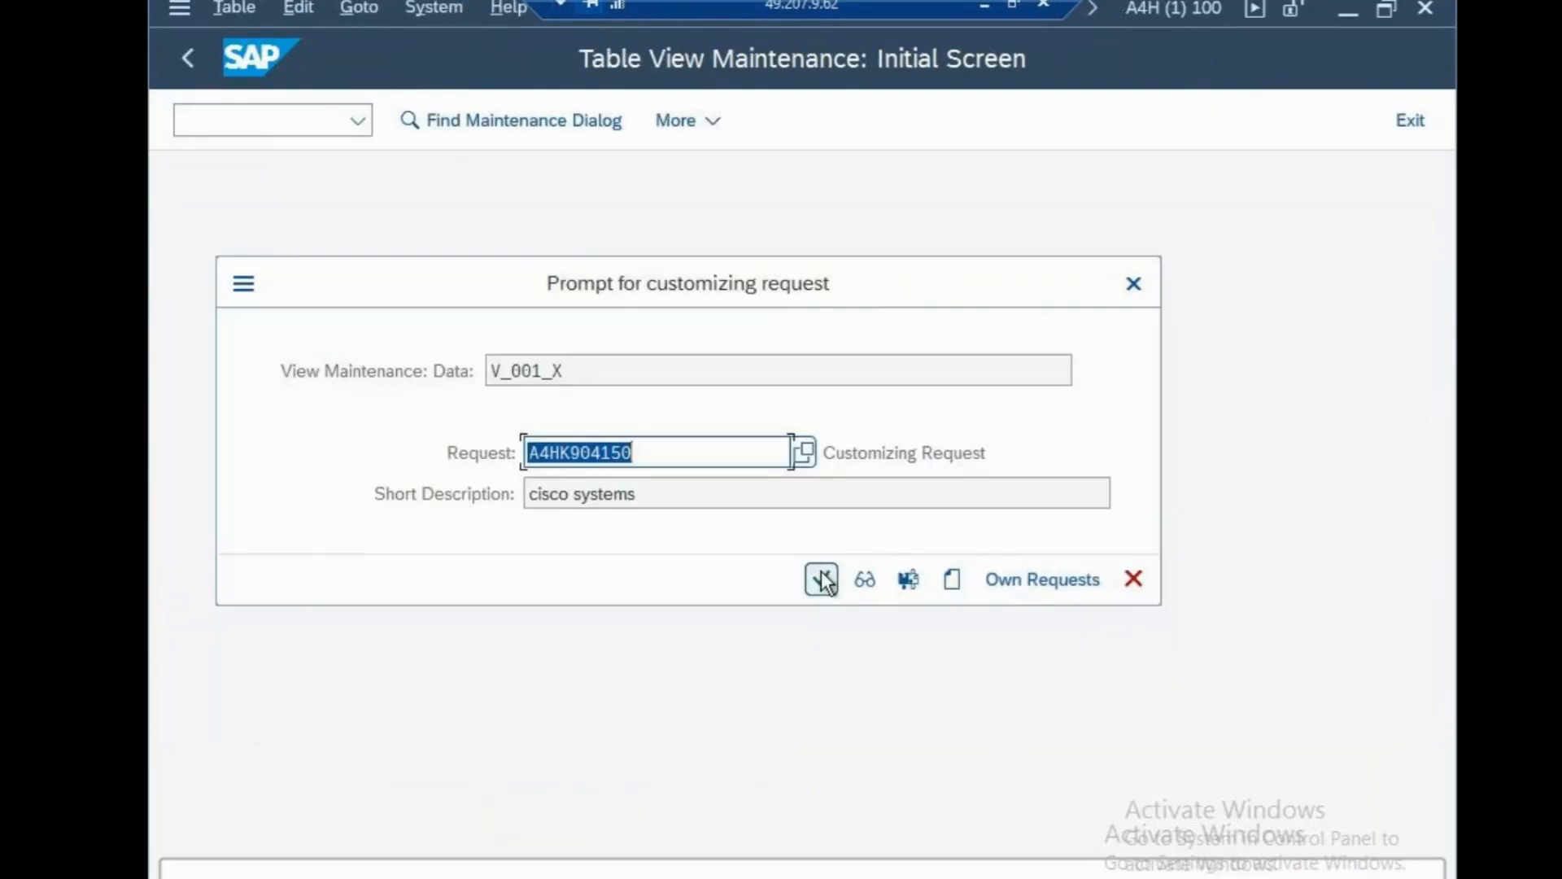
{"action": "left_click", "coordinate": [822, 576]}
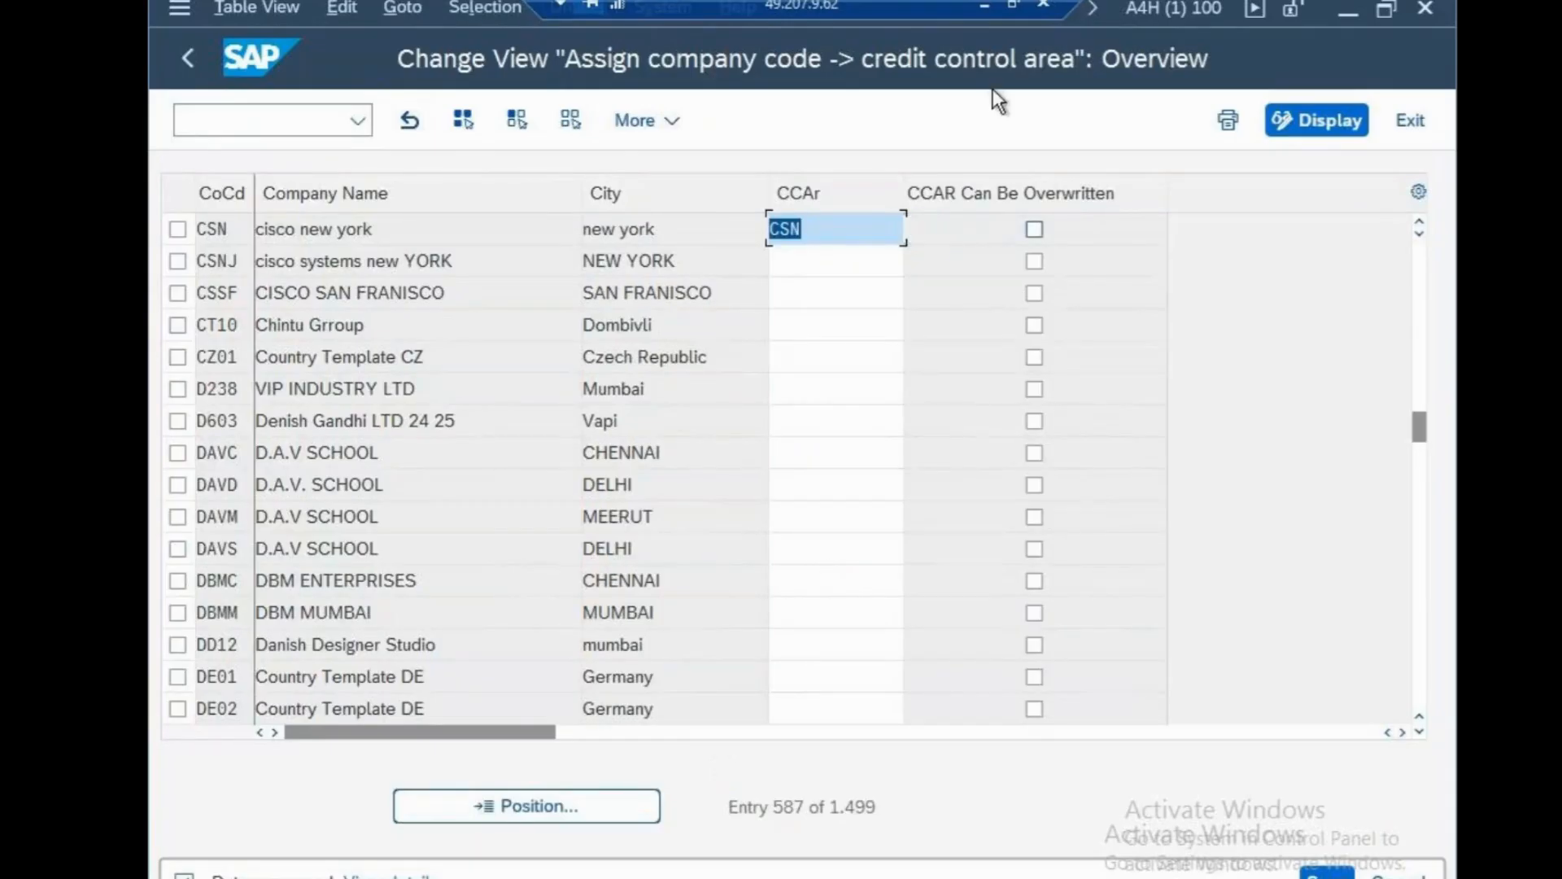
{"action": "key", "text": "alt+Tab"}
{"action": "key", "text": "Return"}
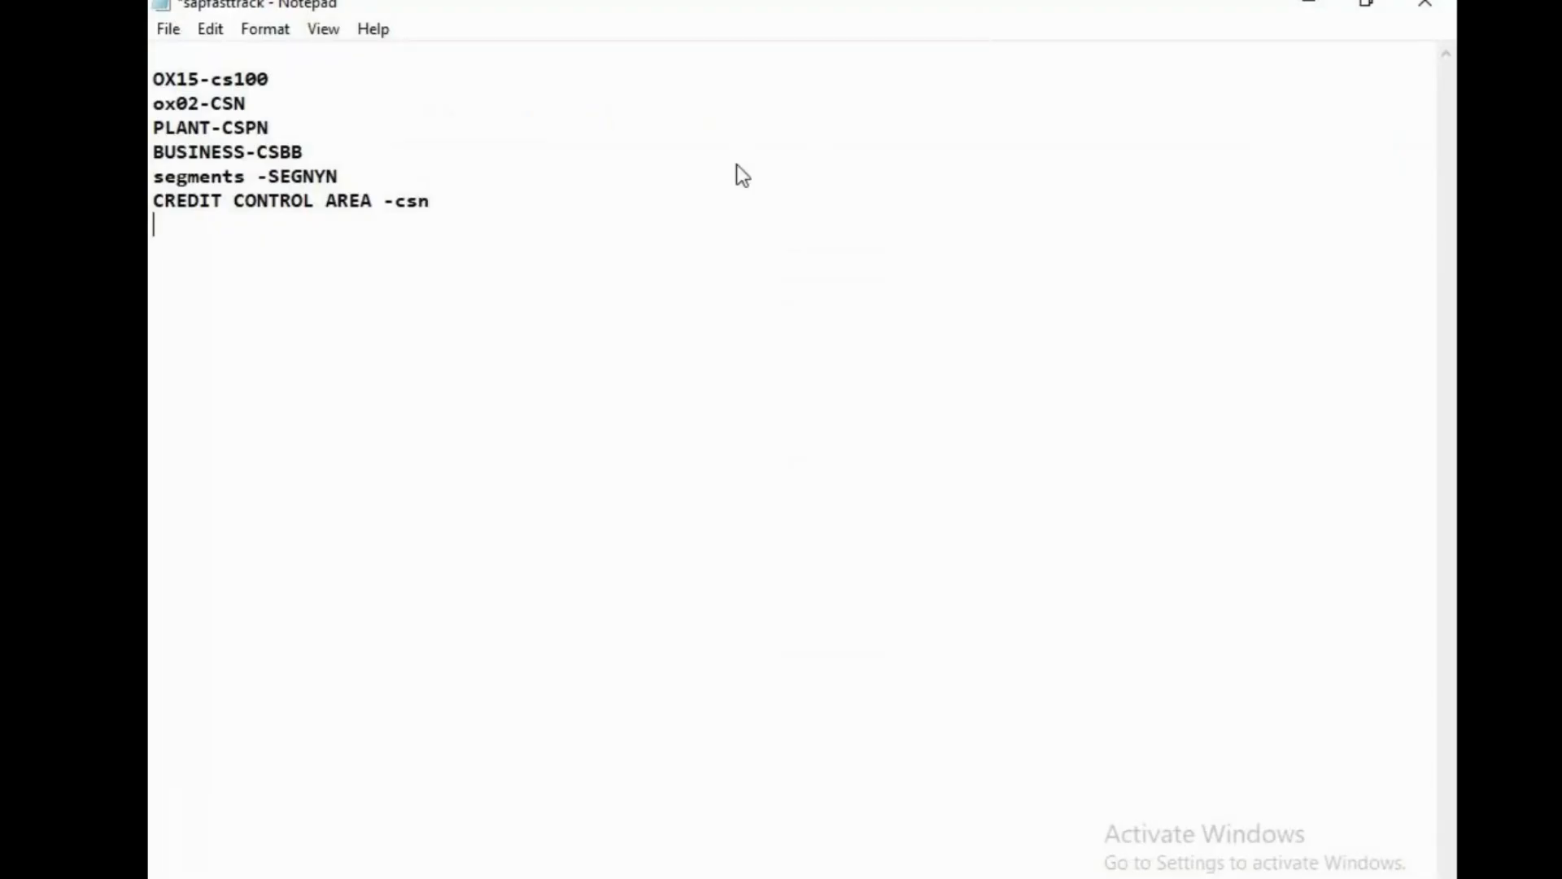
Run transaction OB13 from the start screen to list all charts of accounts.
{"action": "key", "text": "Return"}
{"action": "key", "text": "Return"}
{"action": "left_click", "coordinate": [739, 877]}
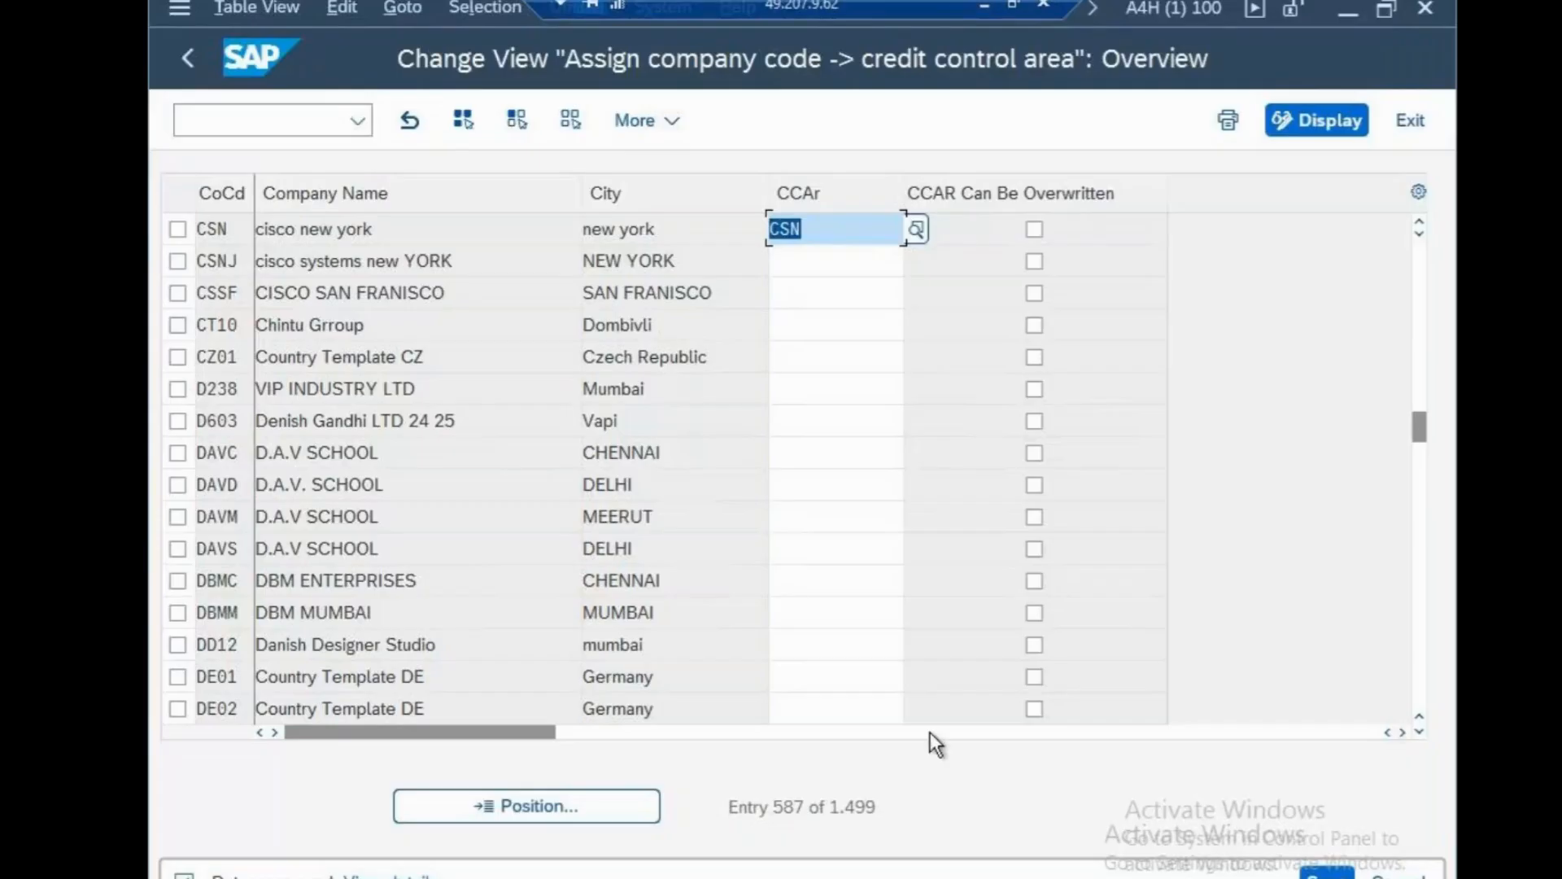
{"action": "left_click", "coordinate": [282, 118]}
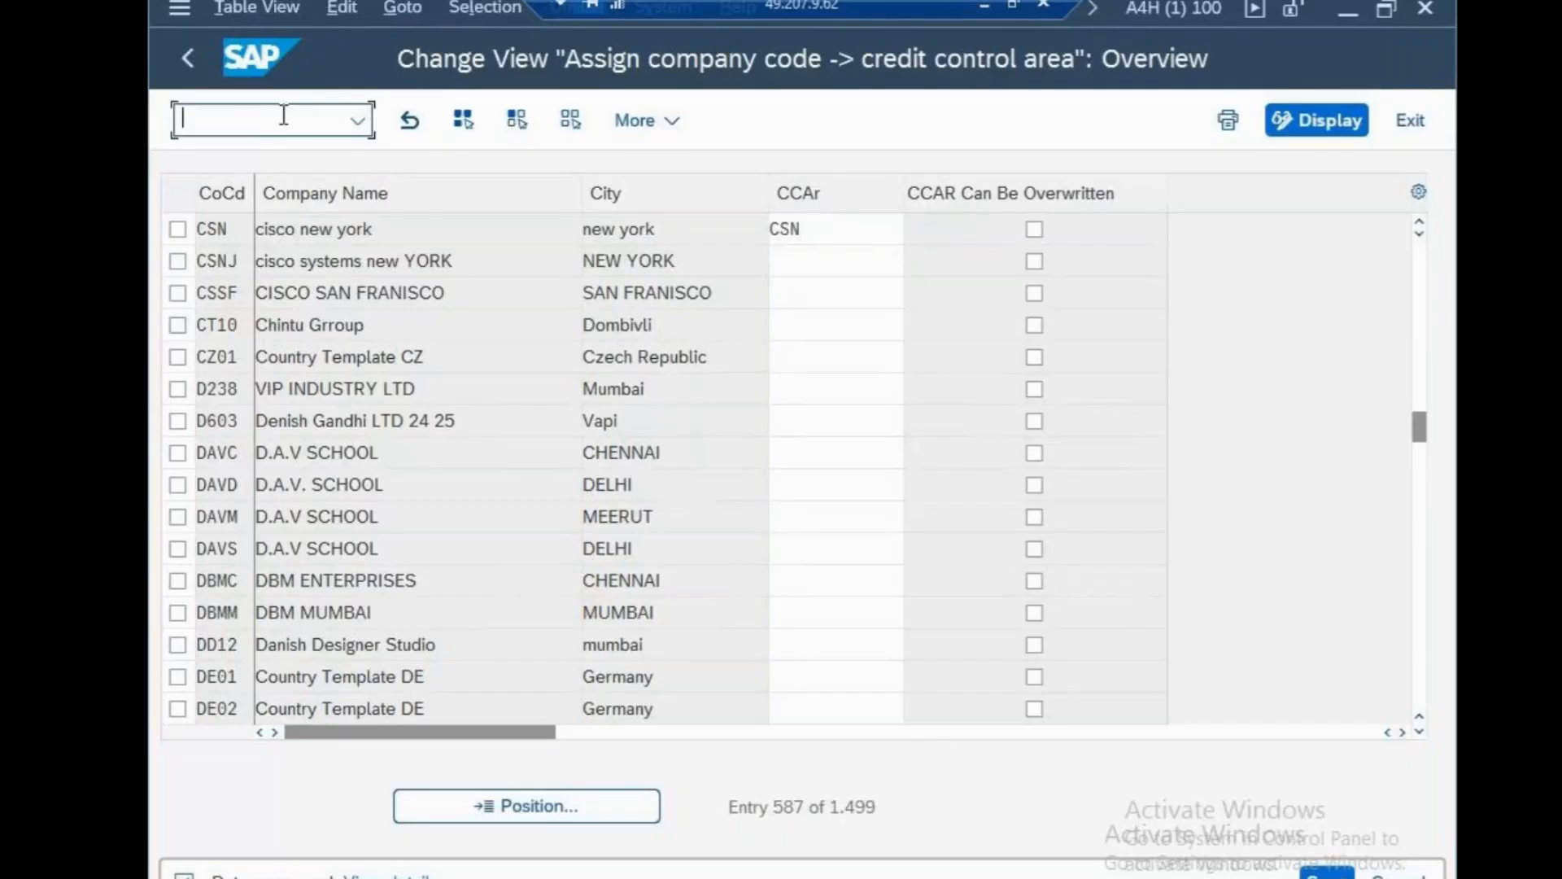
{"action": "type", "text": "/n"}
{"action": "key", "text": "Return"}
{"action": "type", "text": "ob1"}
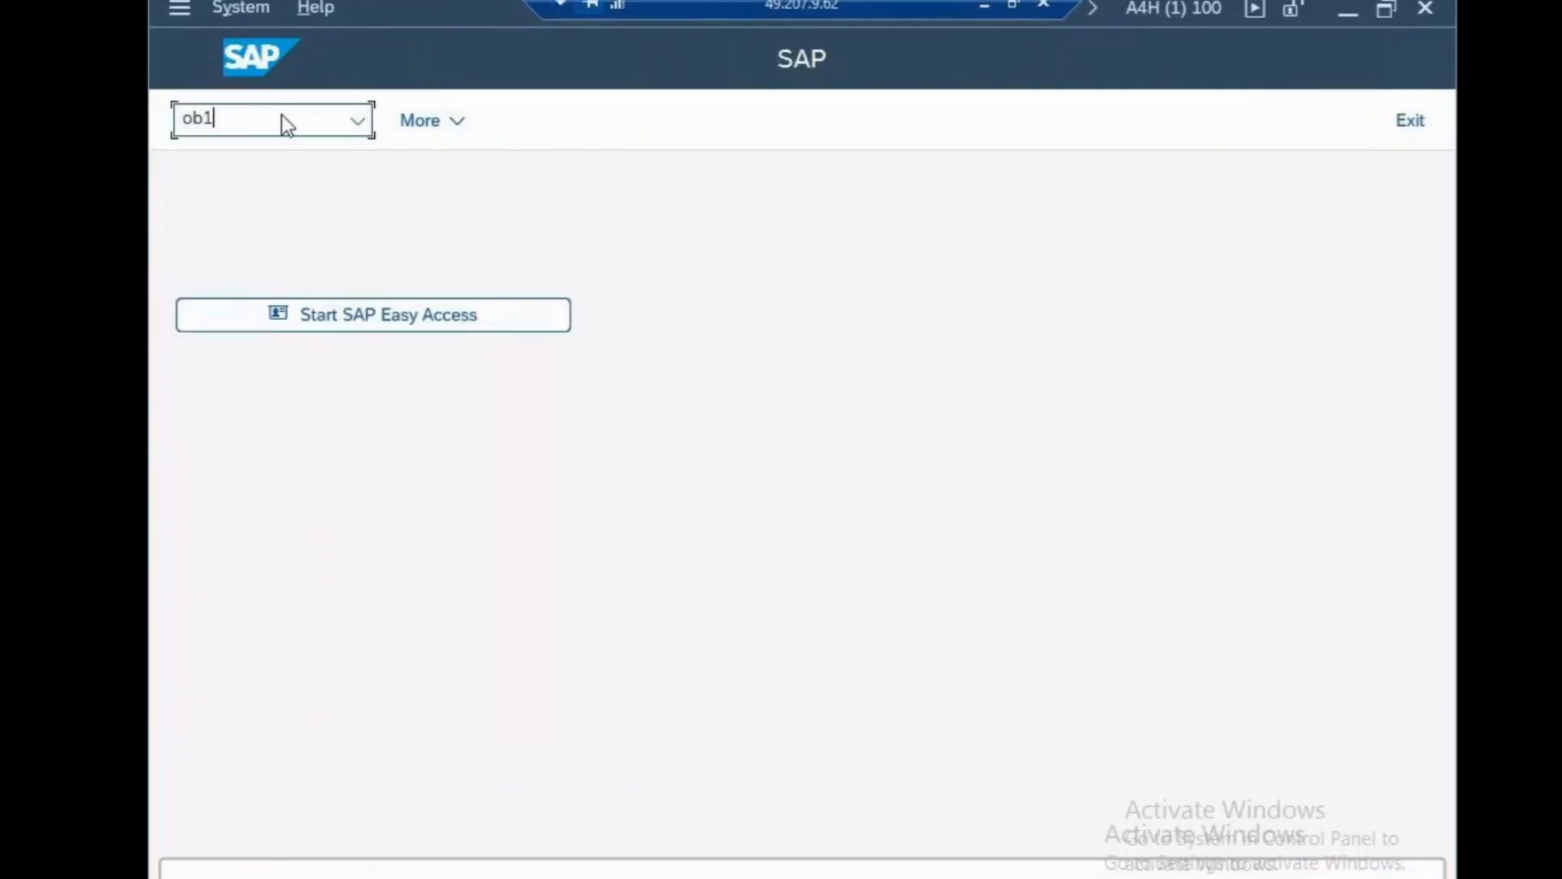
{"action": "type", "text": "3"}
{"action": "key", "text": "Return"}
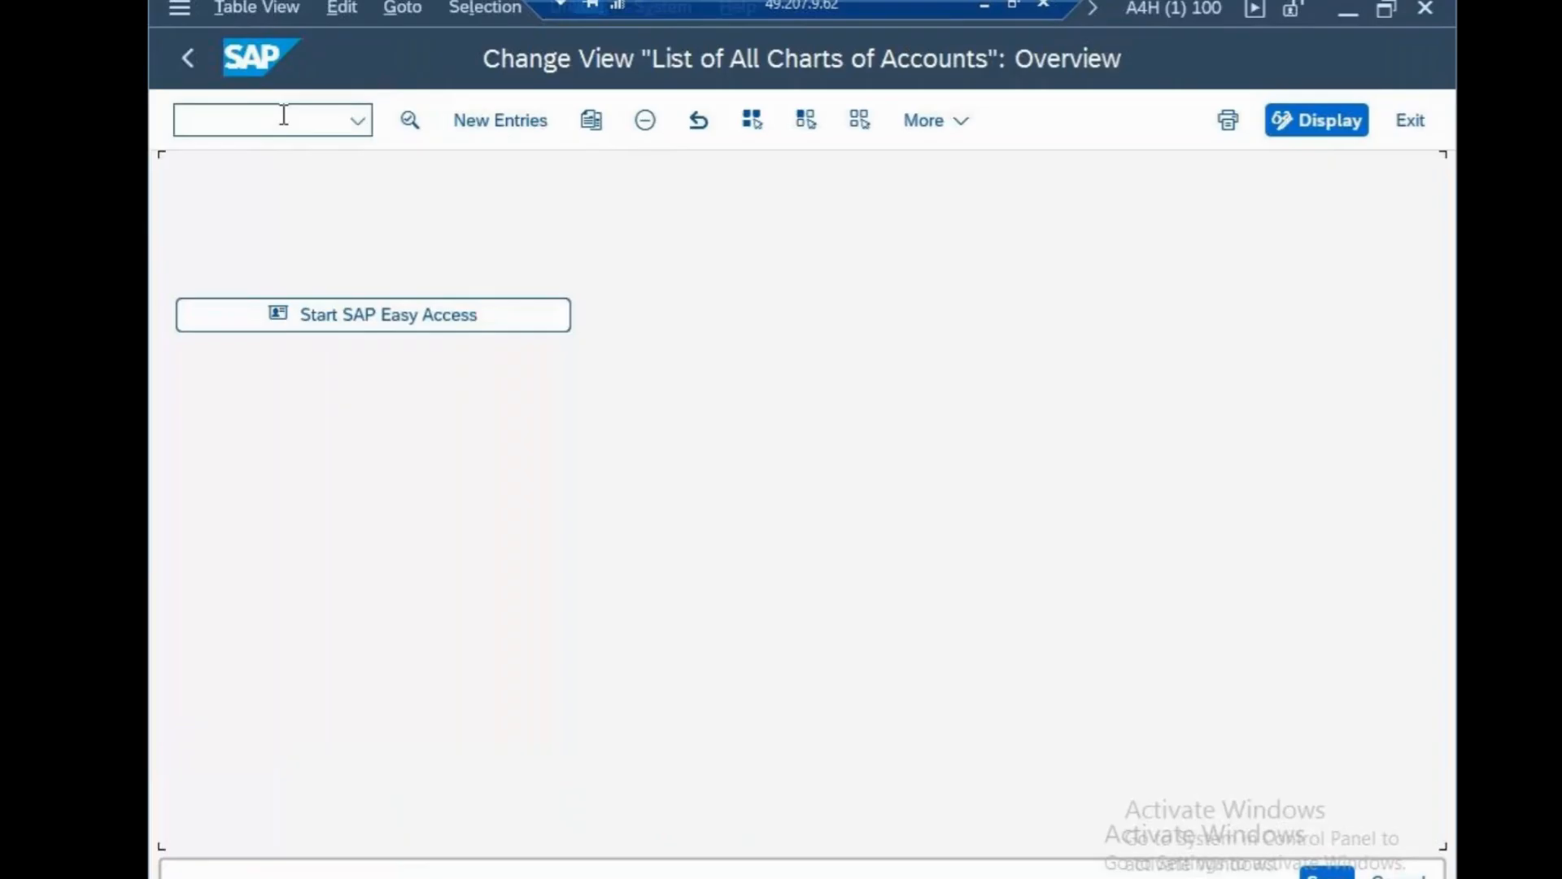
Create chart of accounts CSN, 'cisco chart of accounts', English, G/L length 10, and save it.
{"action": "left_click", "coordinate": [452, 120]}
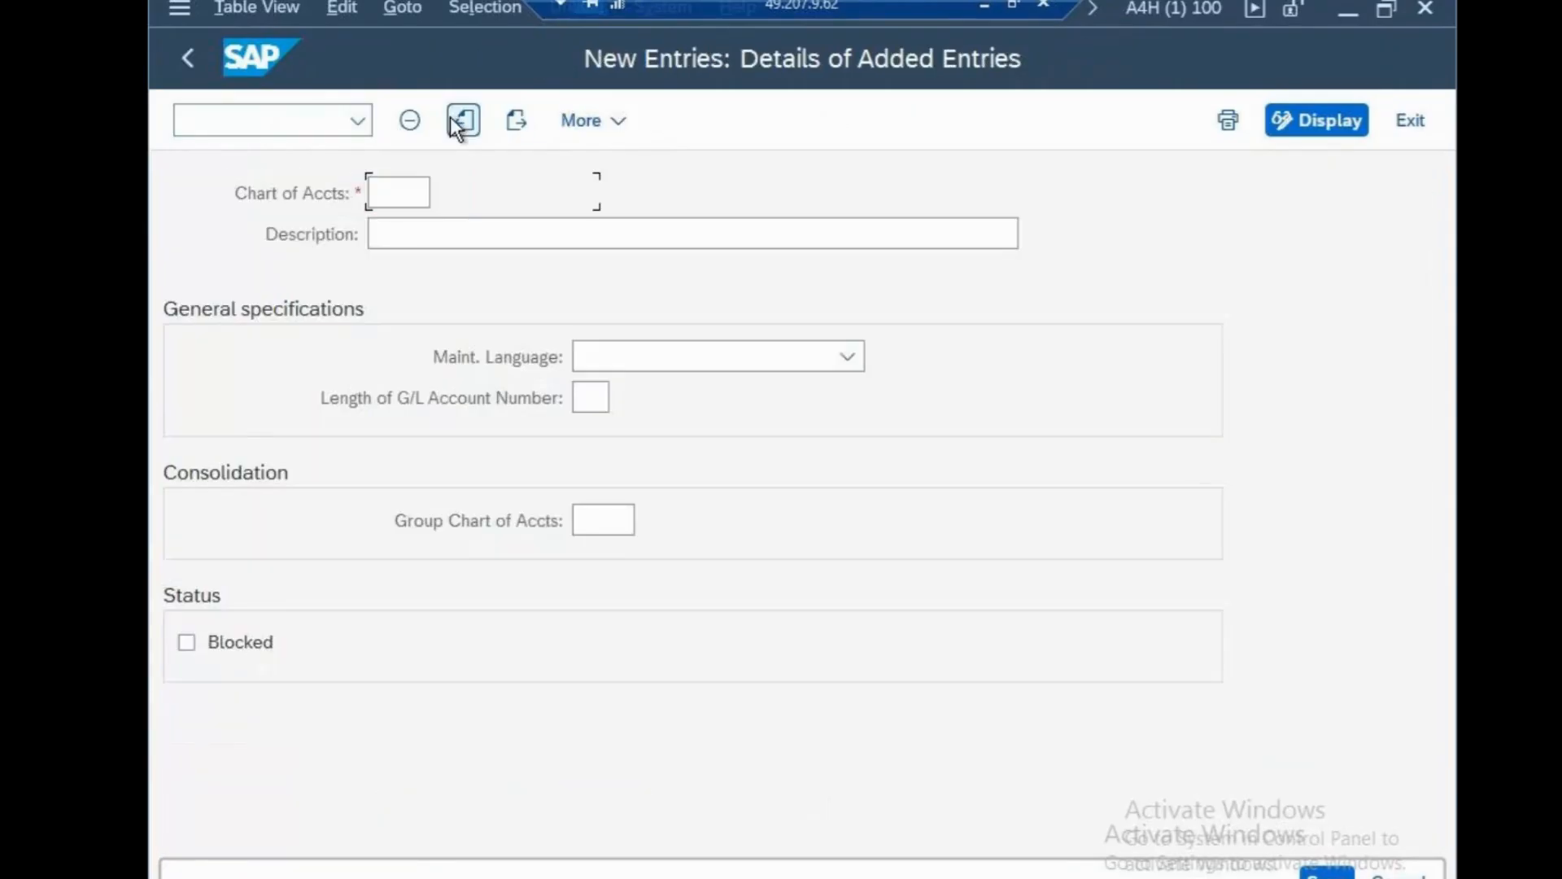
{"action": "type", "text": "csn"}
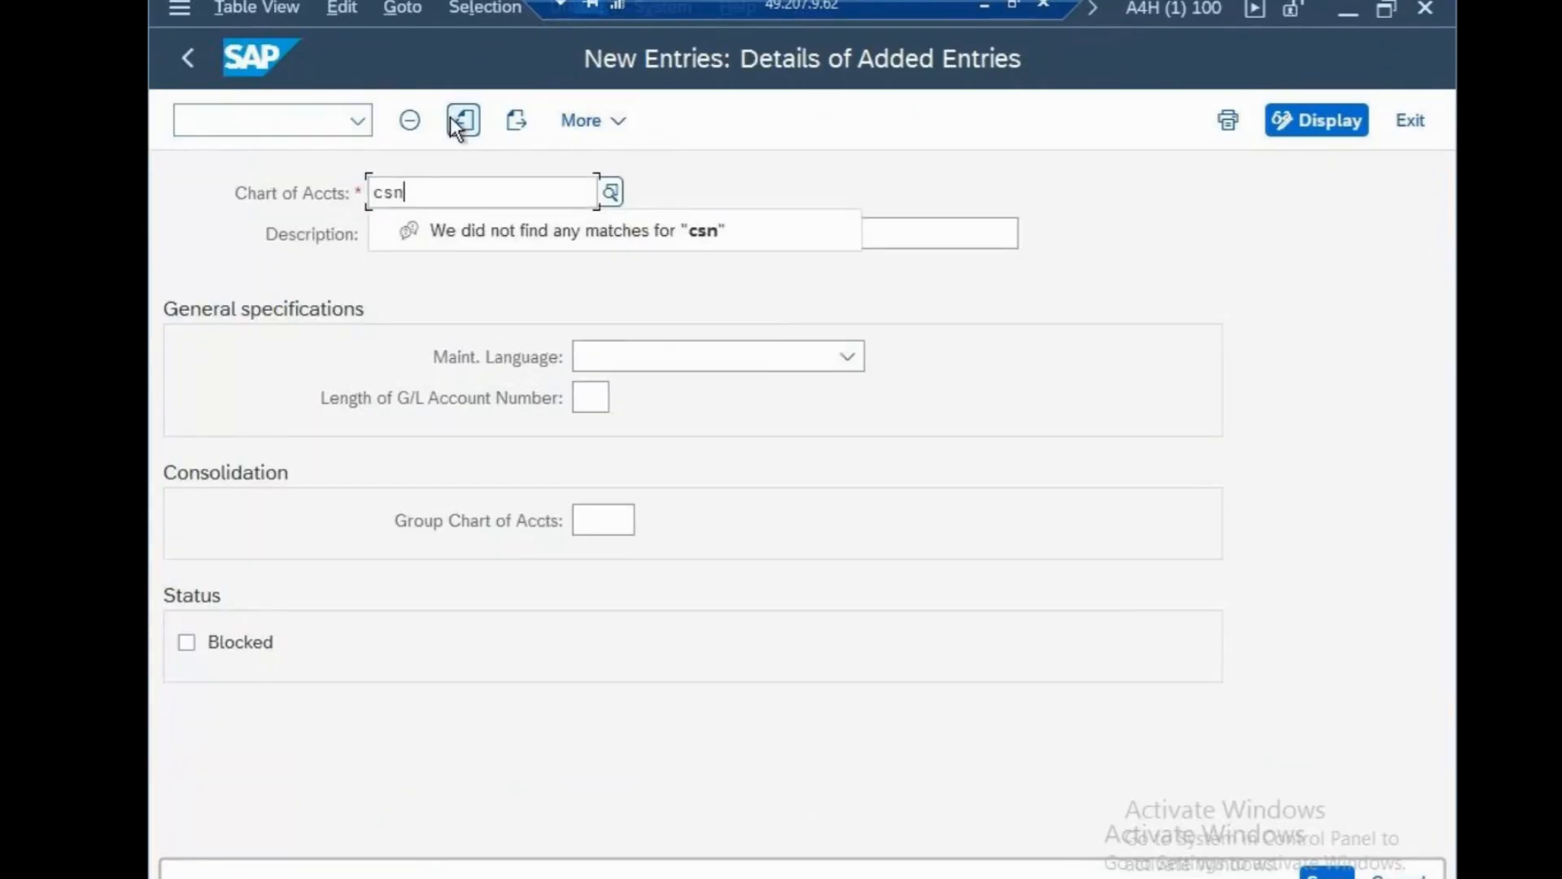
{"action": "left_click", "coordinate": [889, 237]}
{"action": "type", "text": "c"}
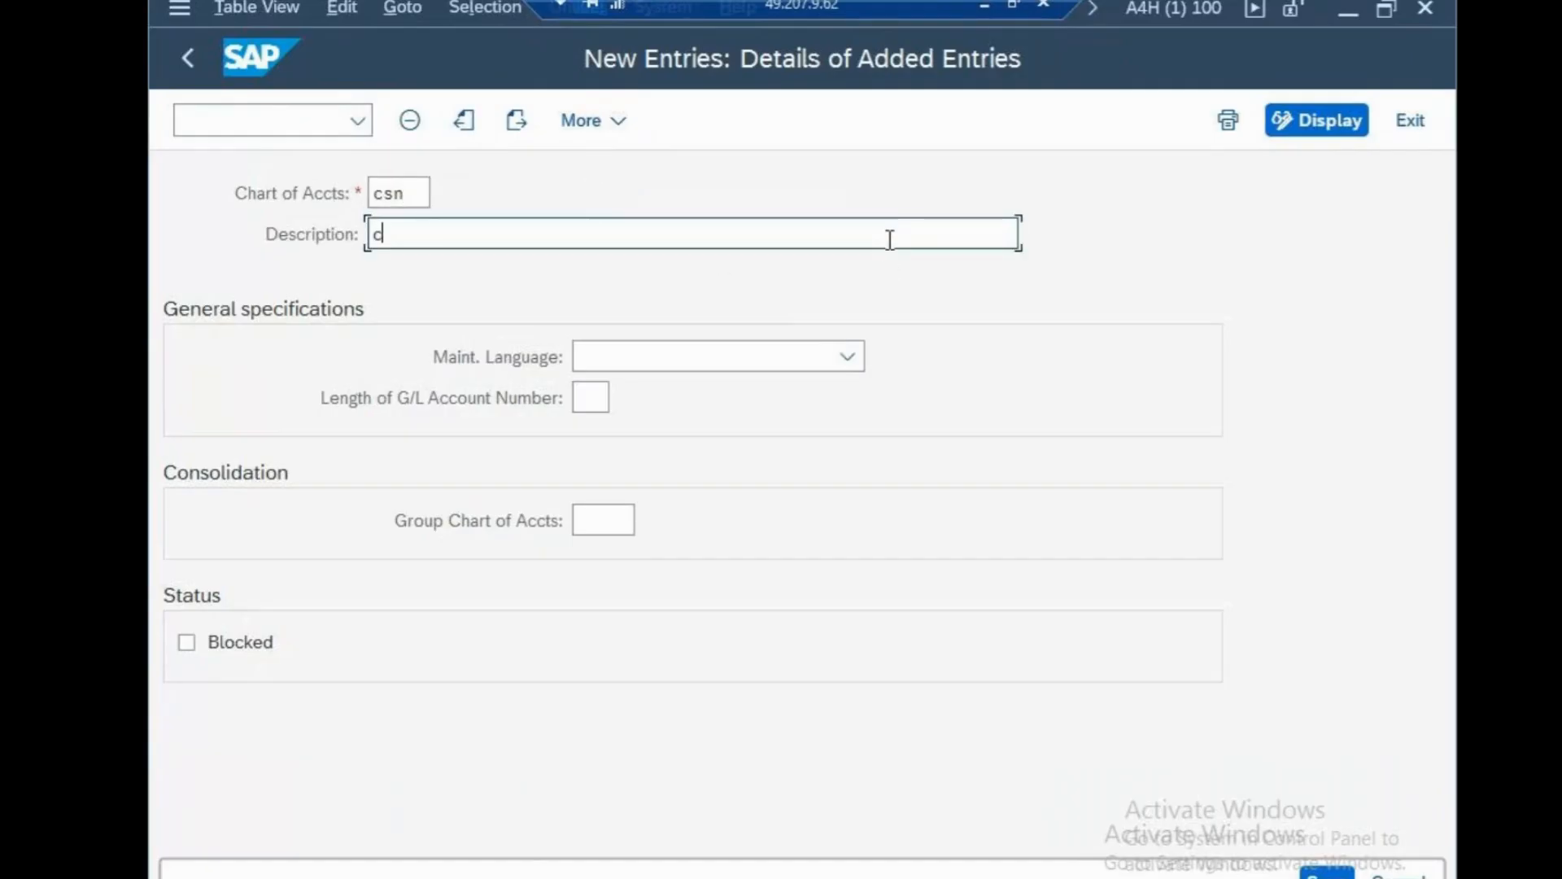
{"action": "type", "text": "isco chart of acc"}
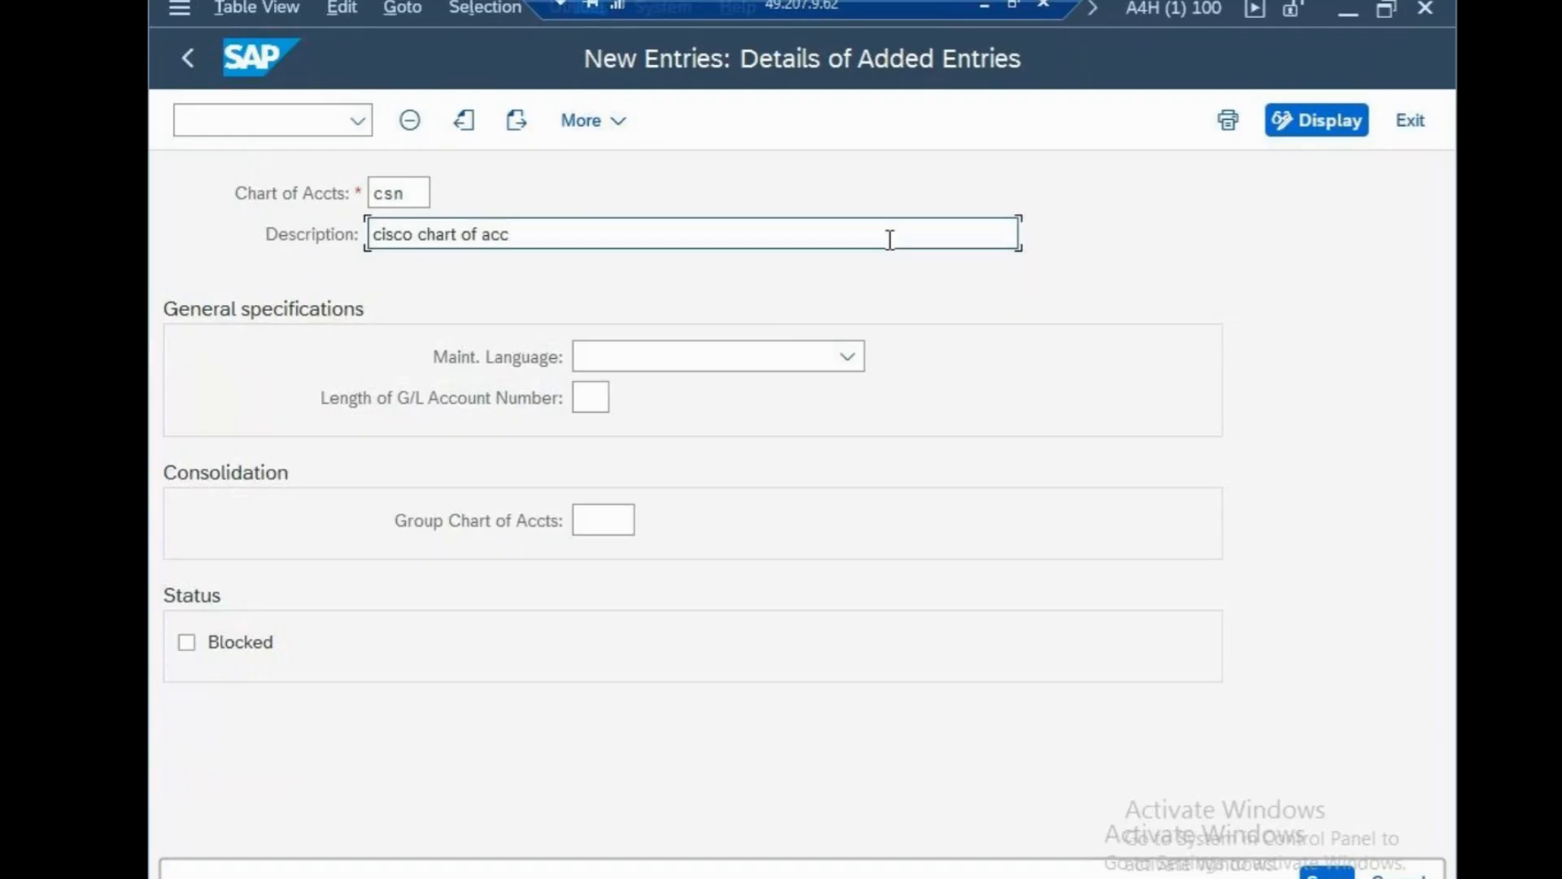
{"action": "type", "text": "ounts"}
{"action": "left_click", "coordinate": [660, 358]}
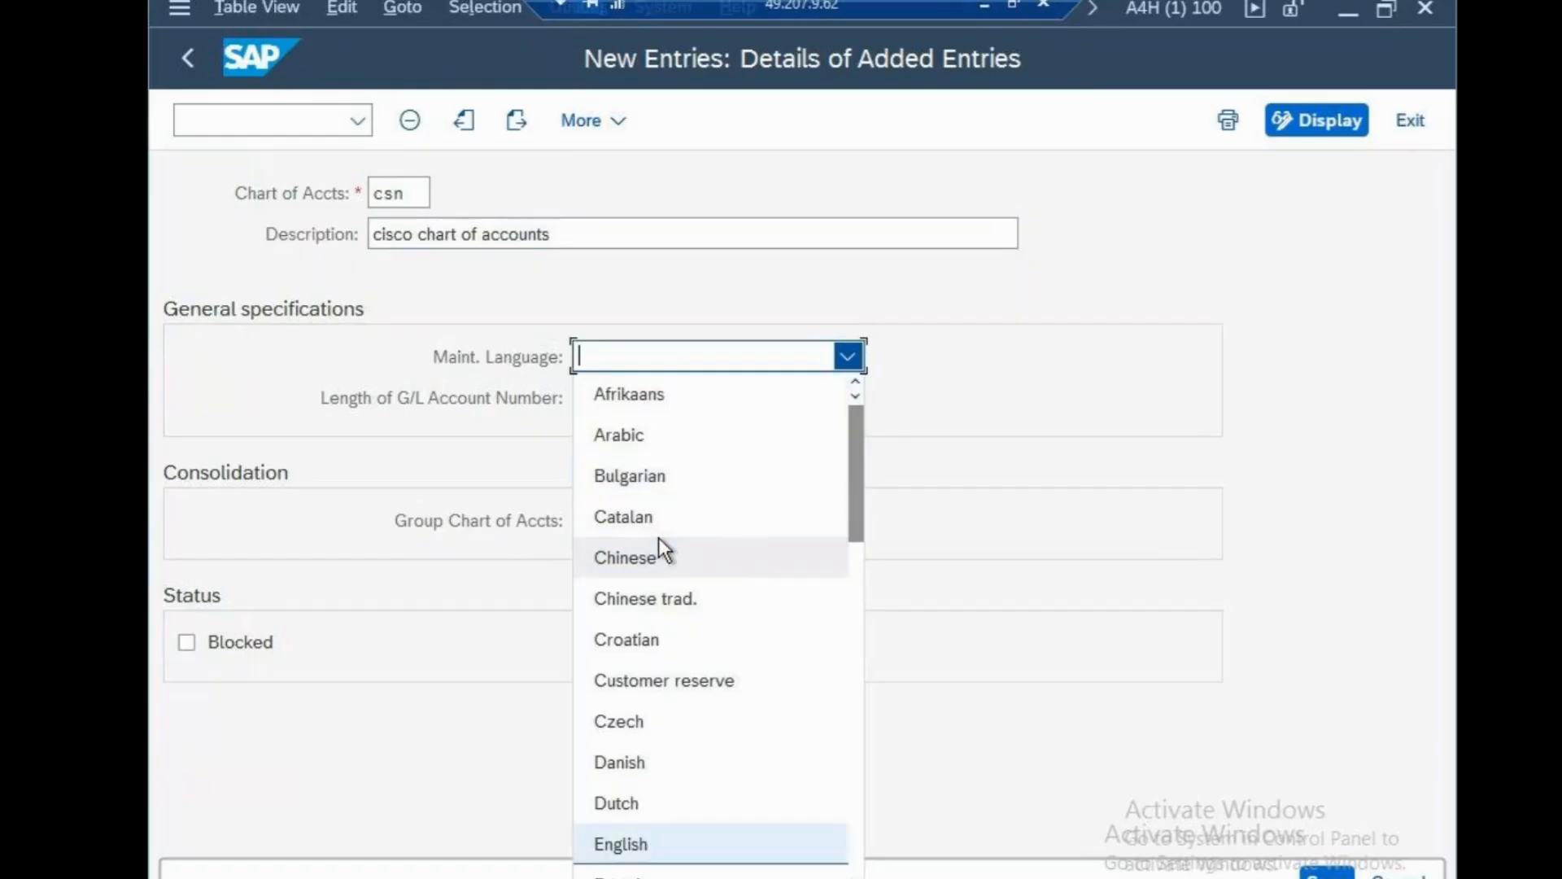
{"action": "left_click", "coordinate": [622, 846]}
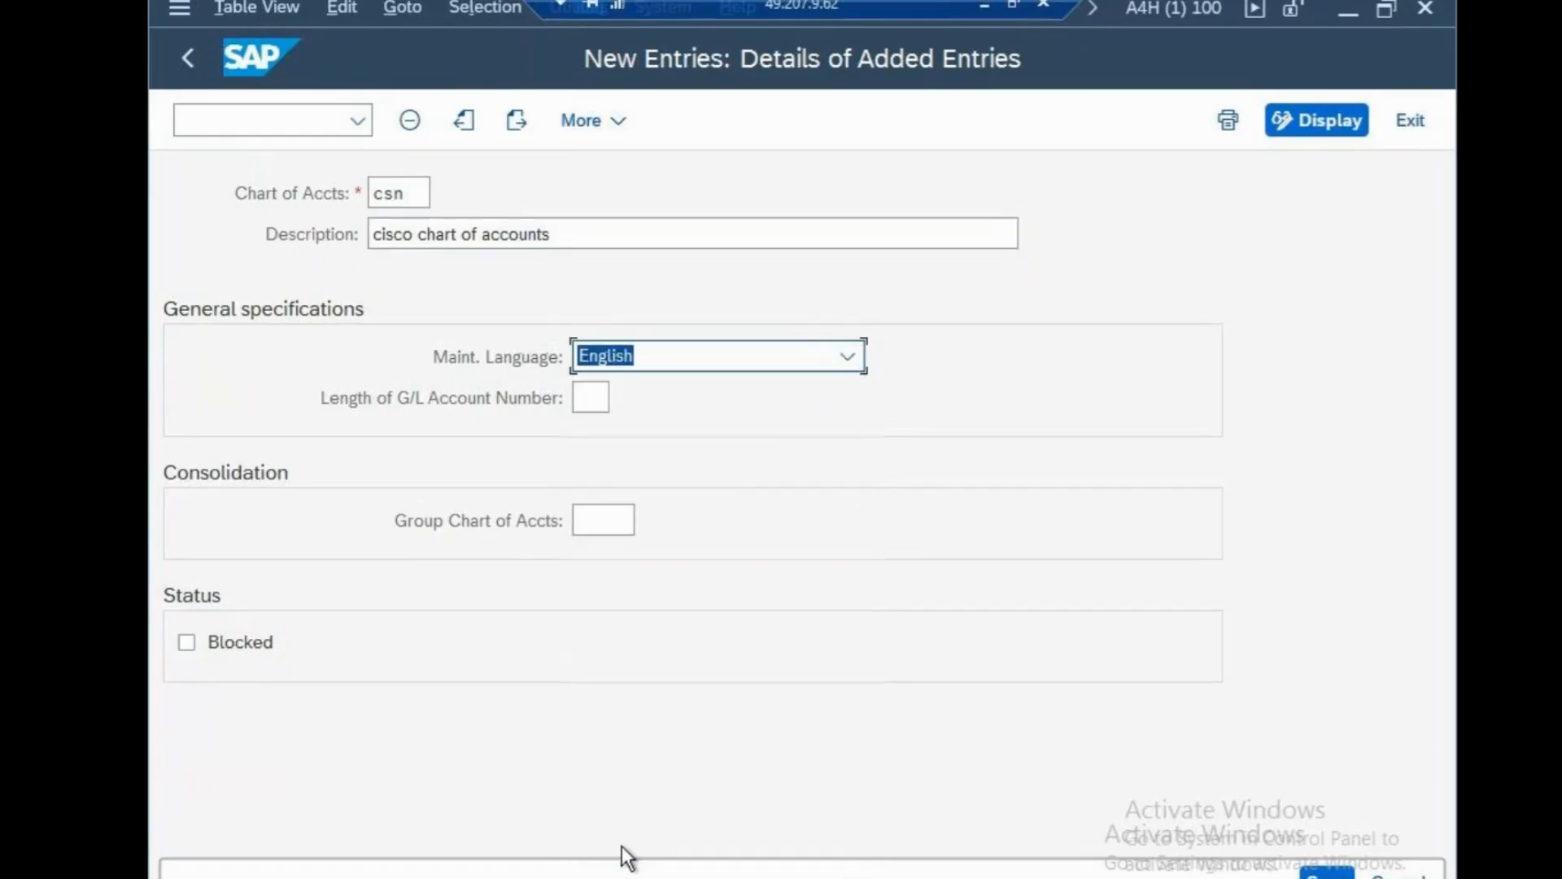
{"action": "left_click", "coordinate": [598, 399]}
{"action": "type", "text": "10"}
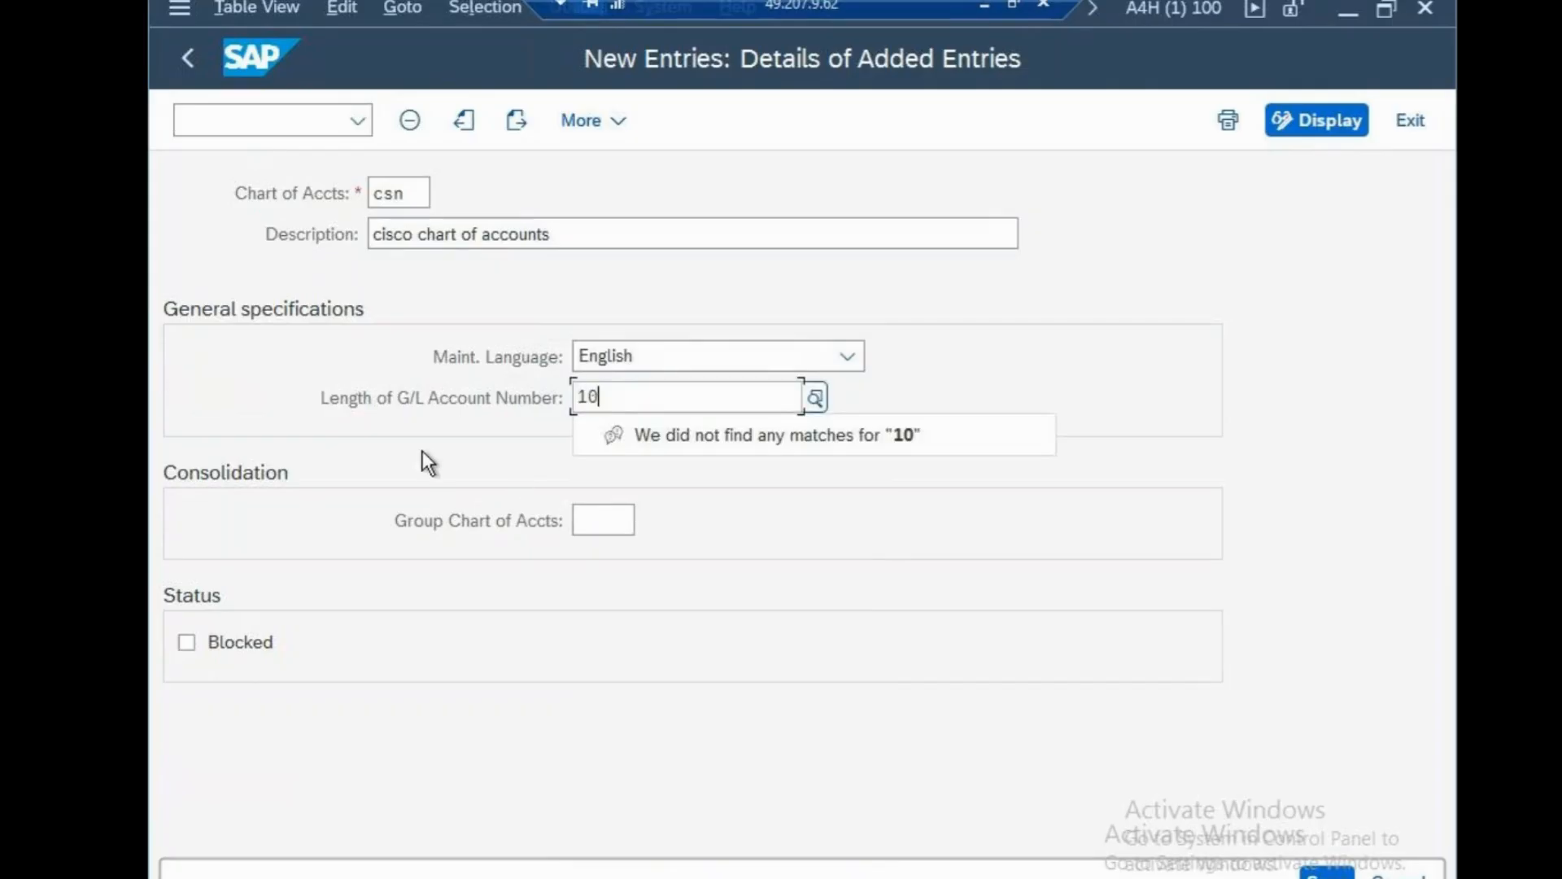
{"action": "key", "text": "Return"}
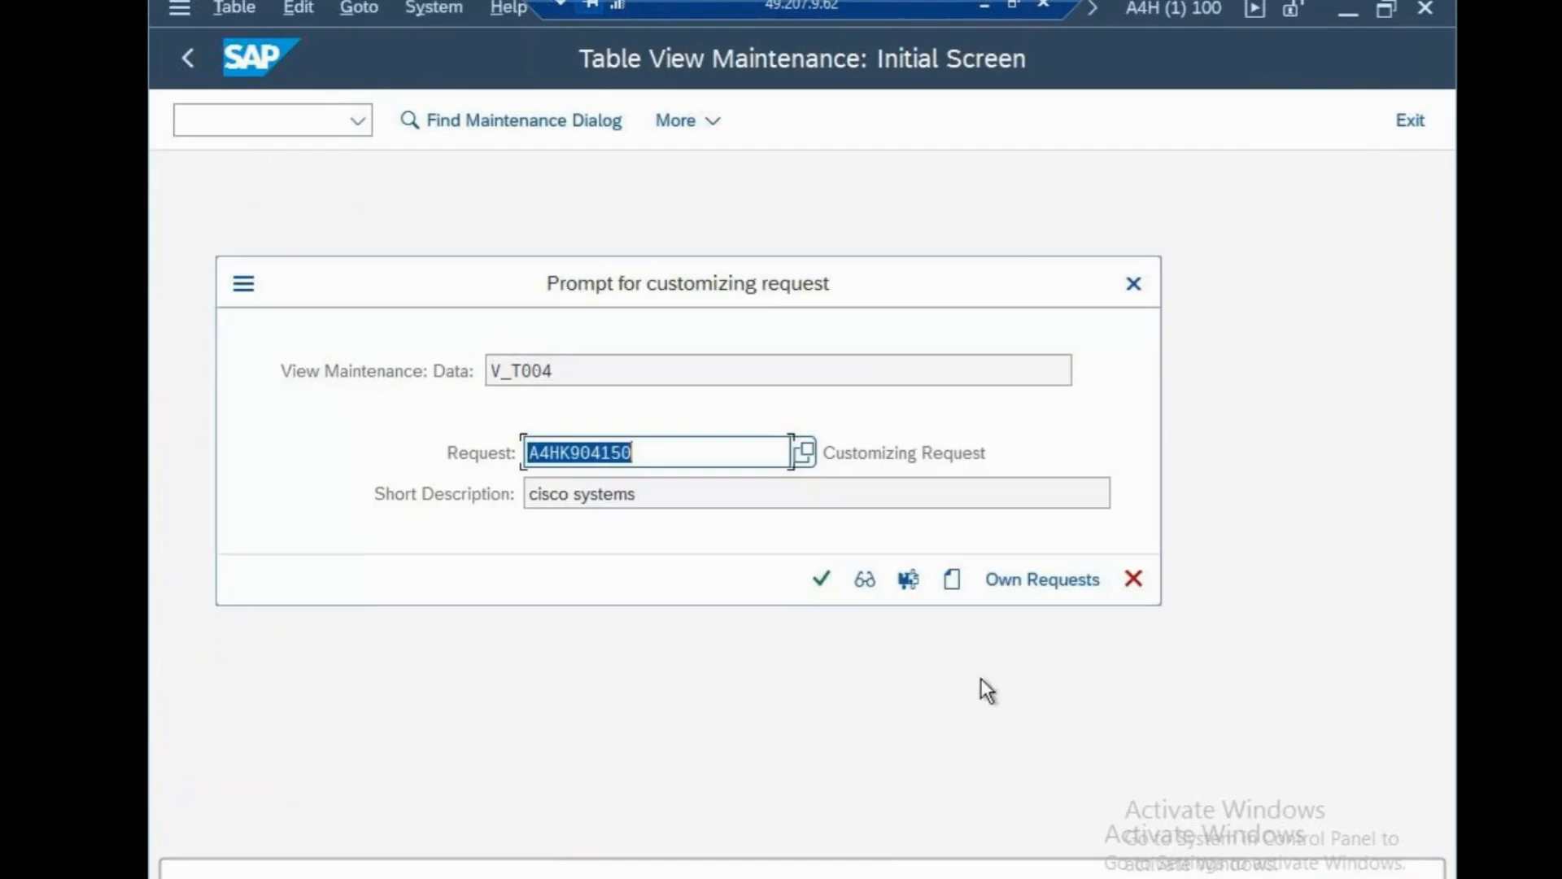
{"action": "left_click", "coordinate": [822, 579]}
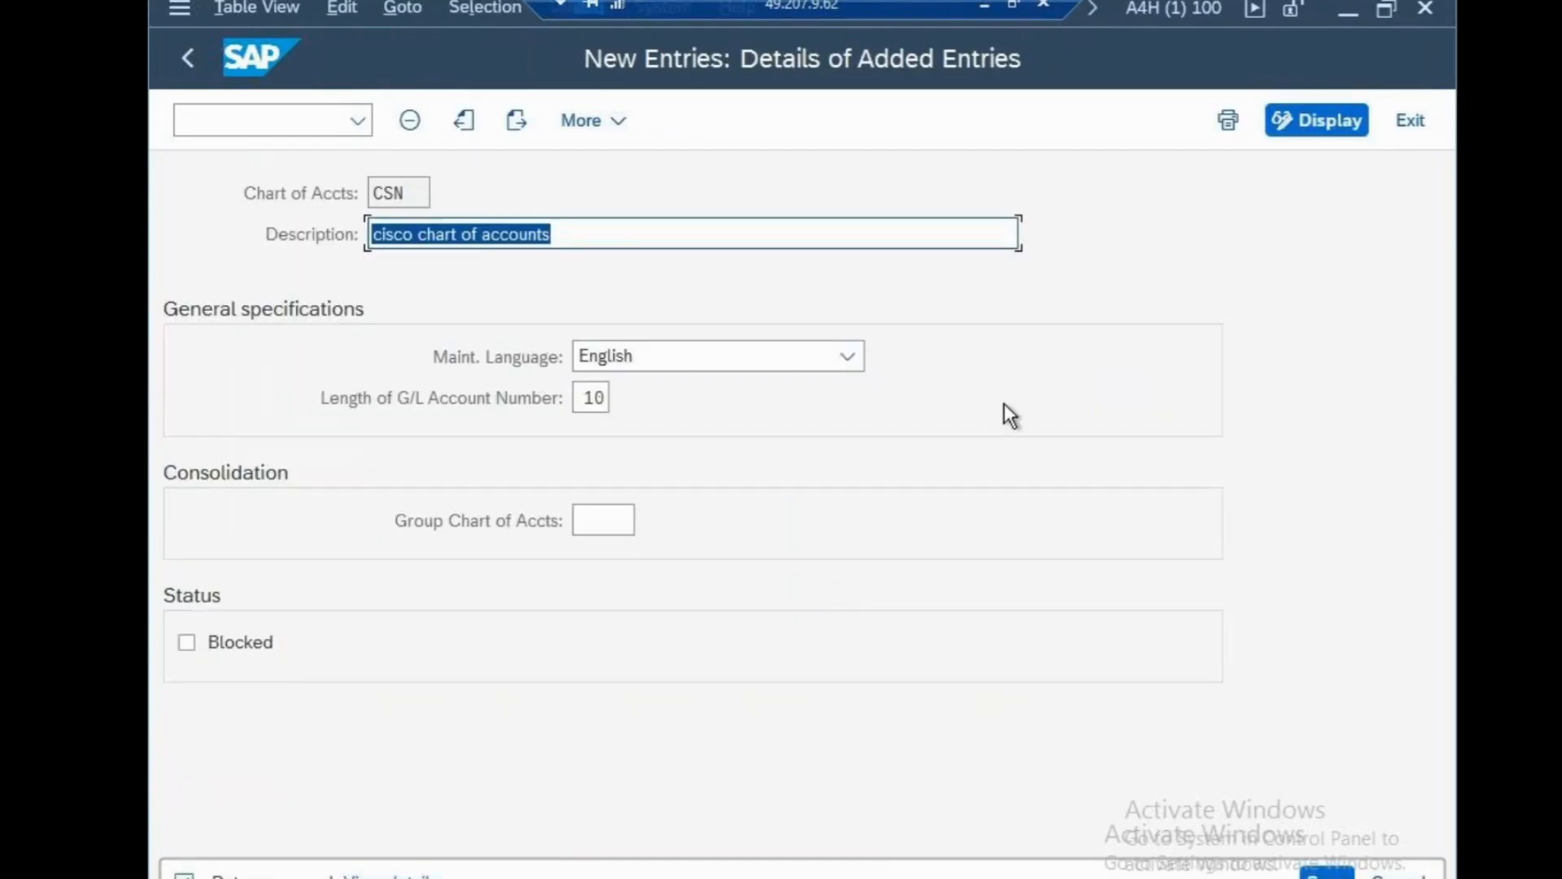
Add a 'COA-CSN' line to the Notepad notes and save the file.
{"action": "left_click", "coordinate": [987, 6]}
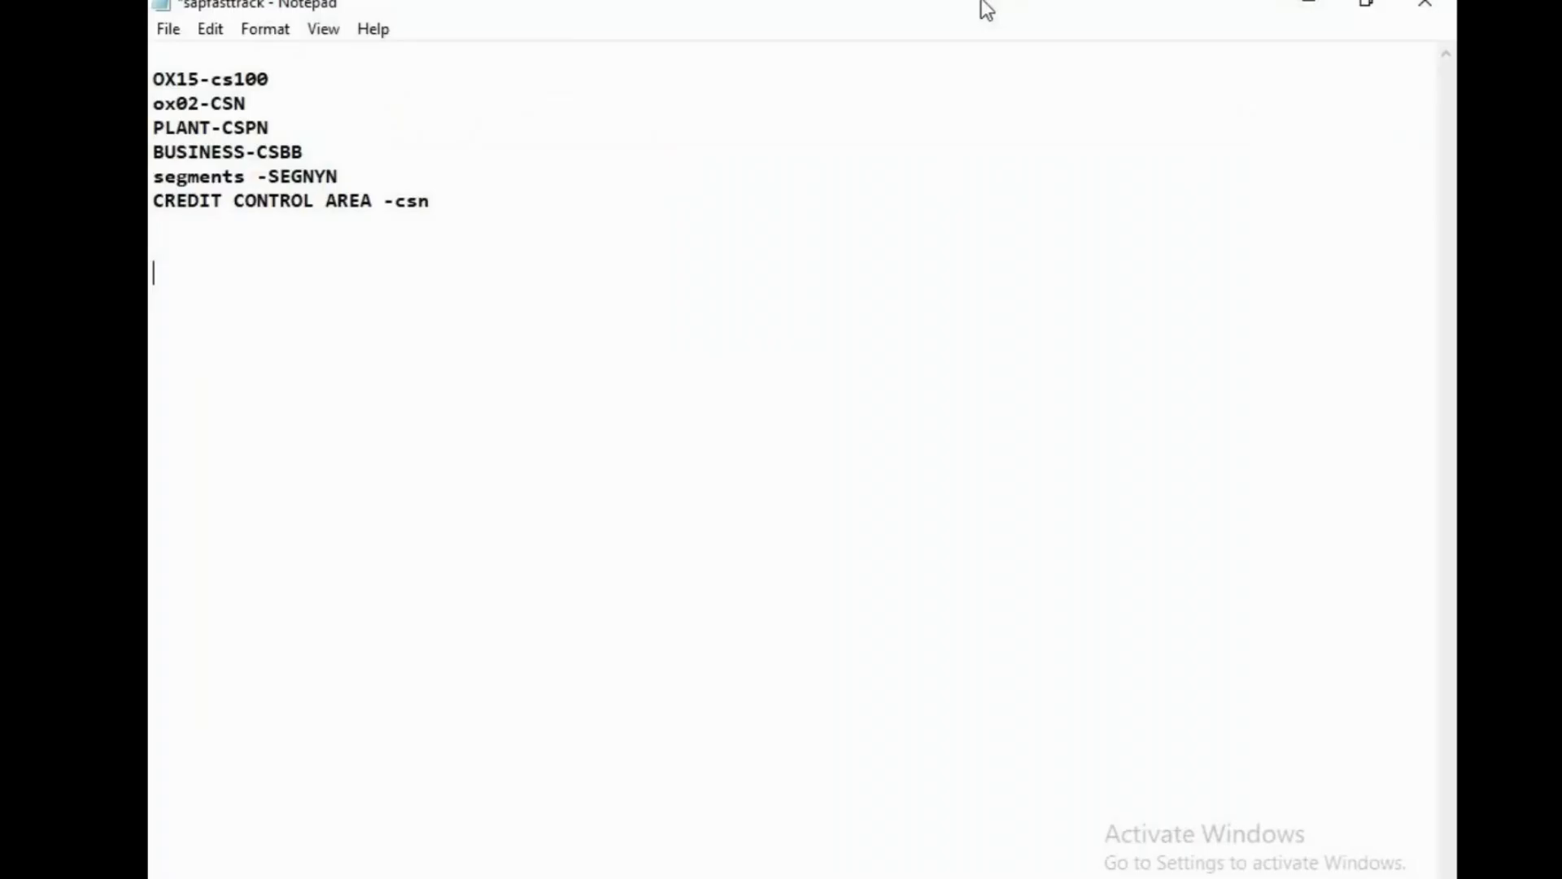
{"action": "type", "text": "COA-CSN"}
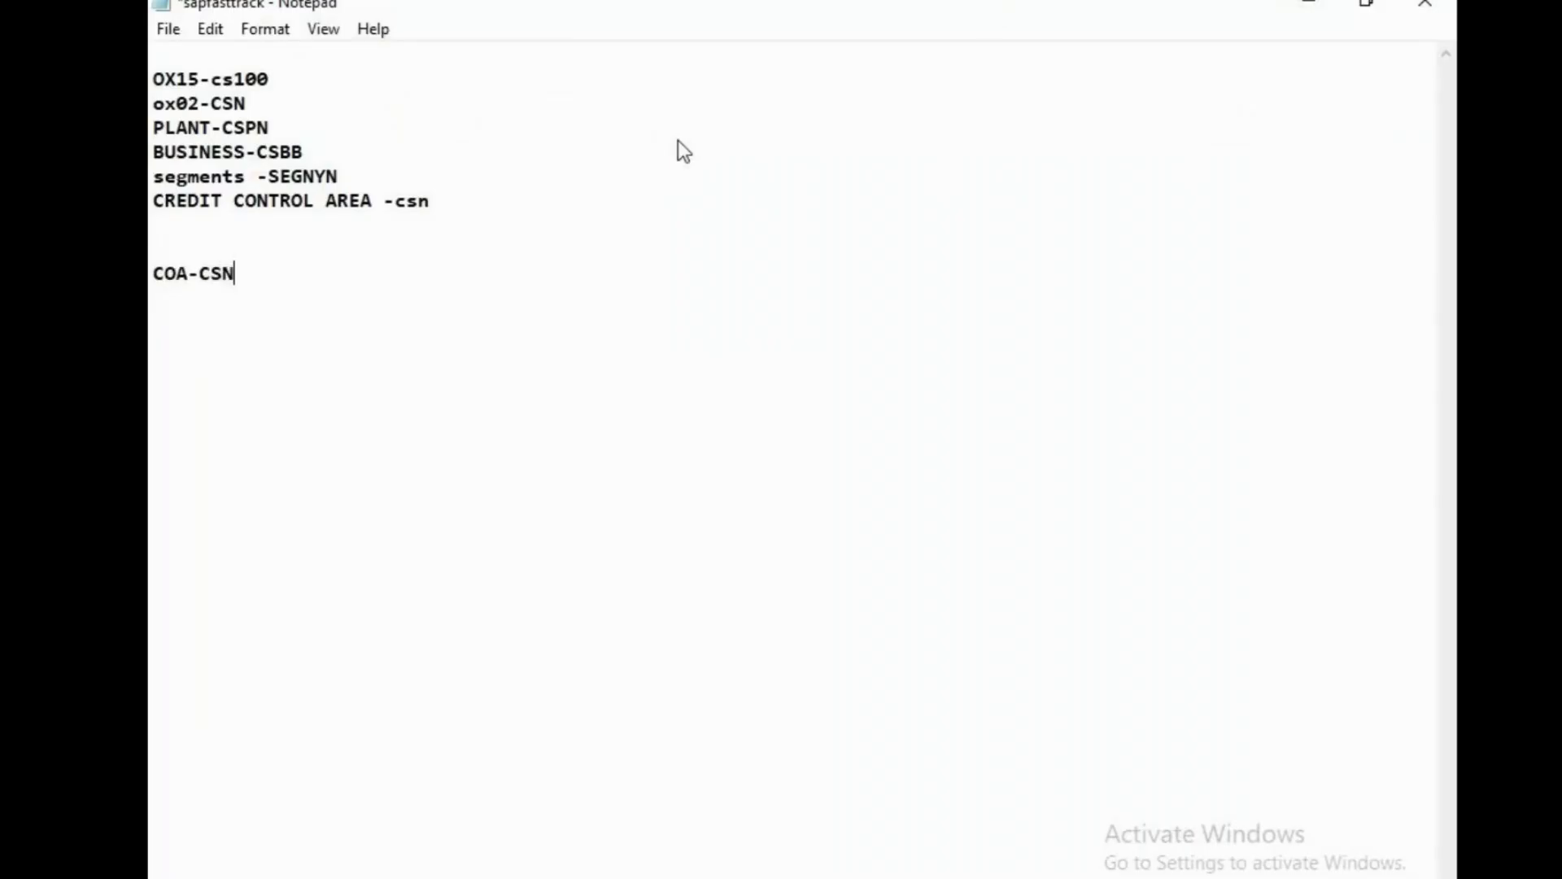
{"action": "key", "text": "ctrl+s"}
{"action": "left_click", "coordinate": [1057, 877]}
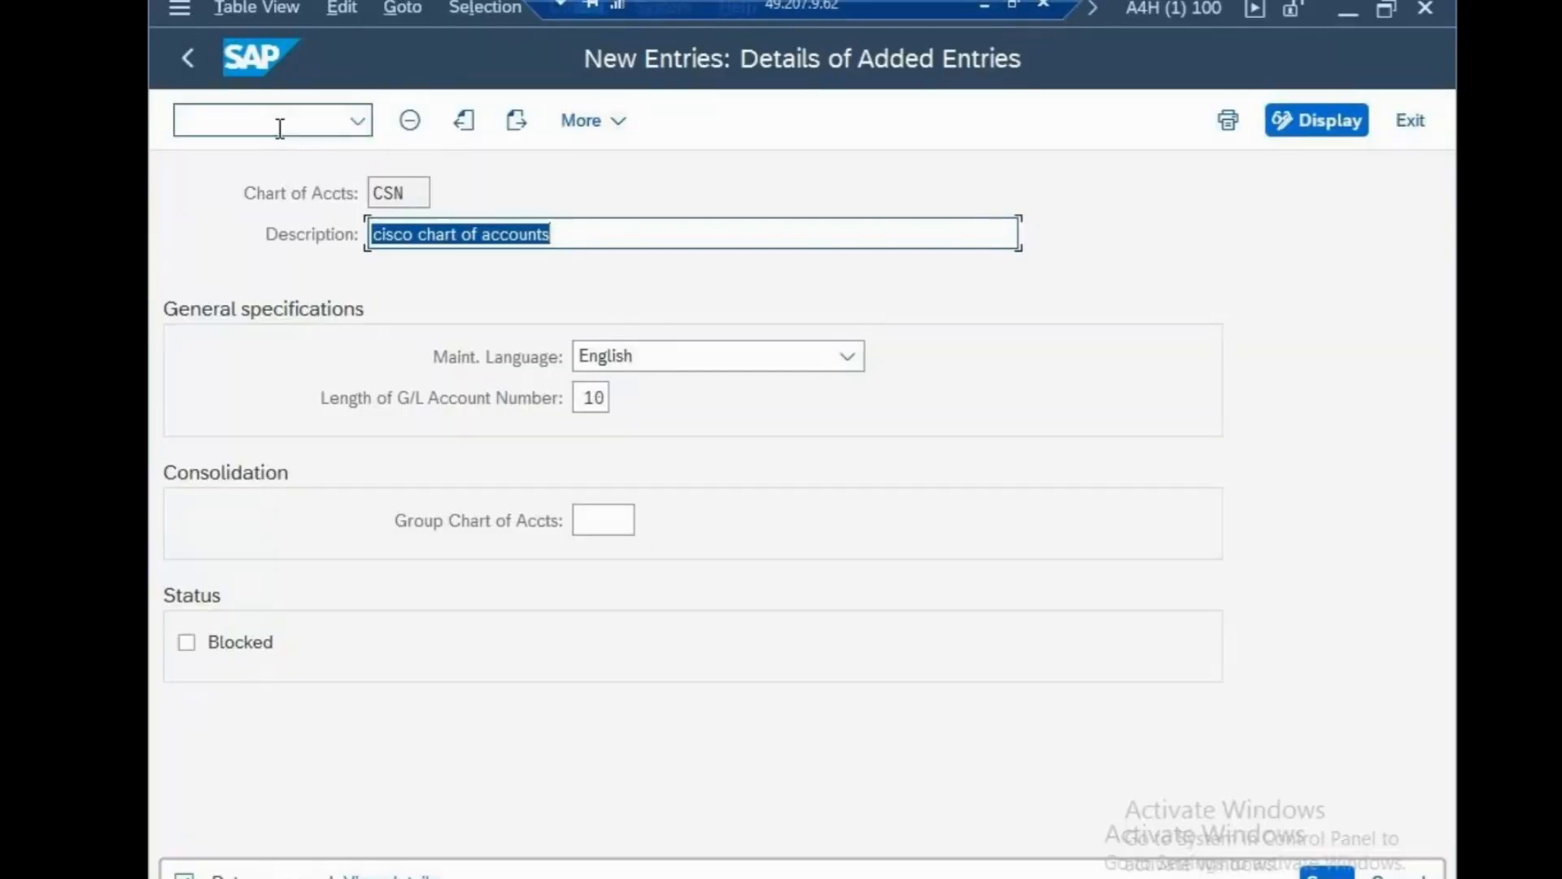
In OB62, assign company code CSN to chart of accounts CSN and save under the request.
{"action": "left_click", "coordinate": [280, 127]}
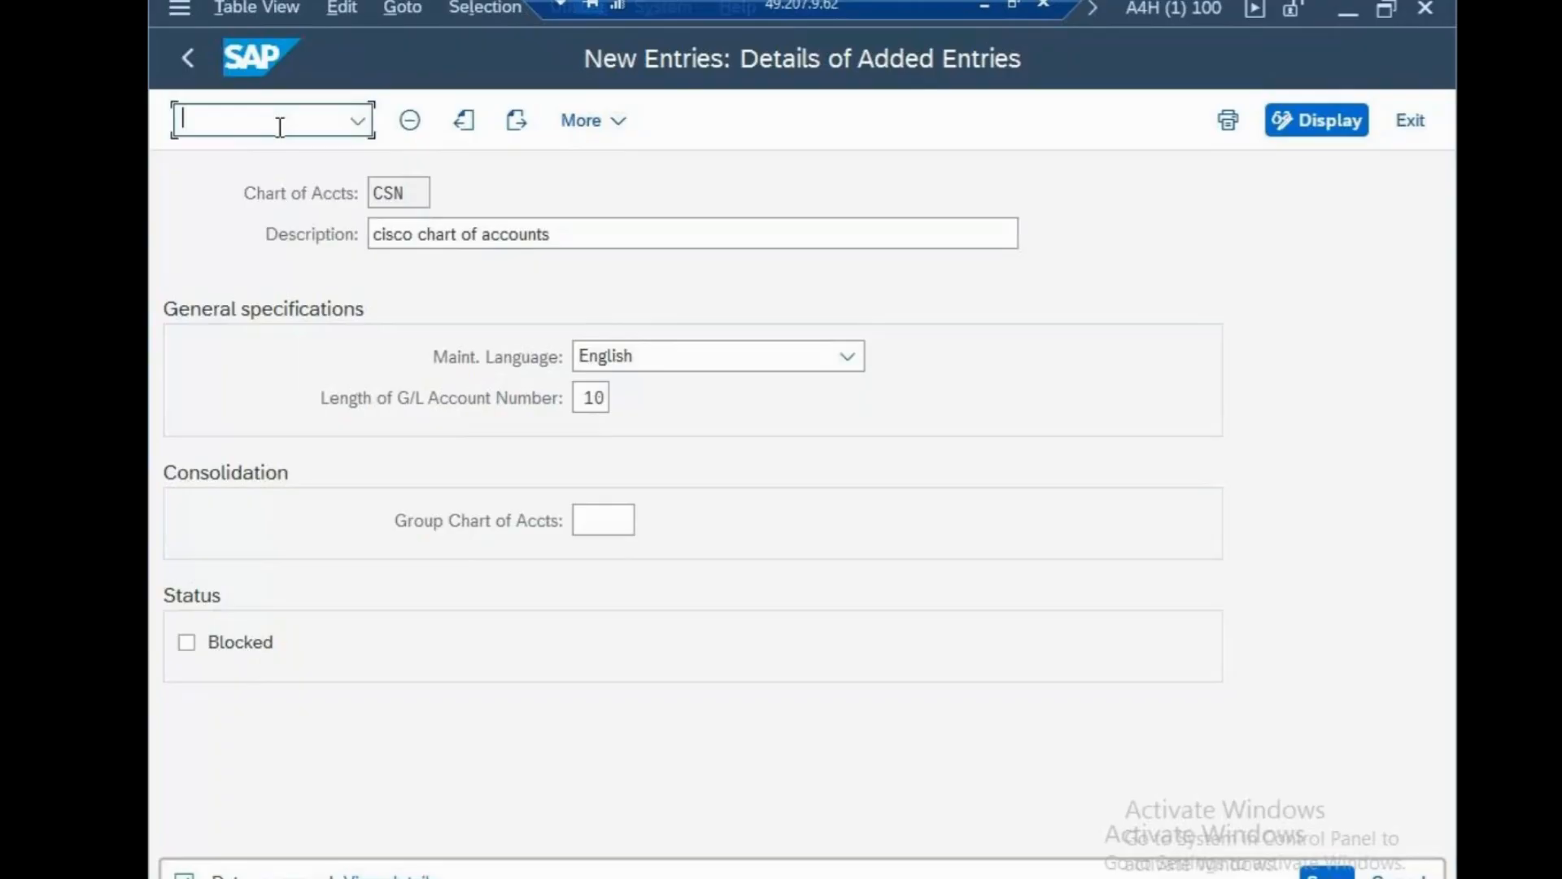
{"action": "type", "text": "/NOB62"}
{"action": "key", "text": "Return"}
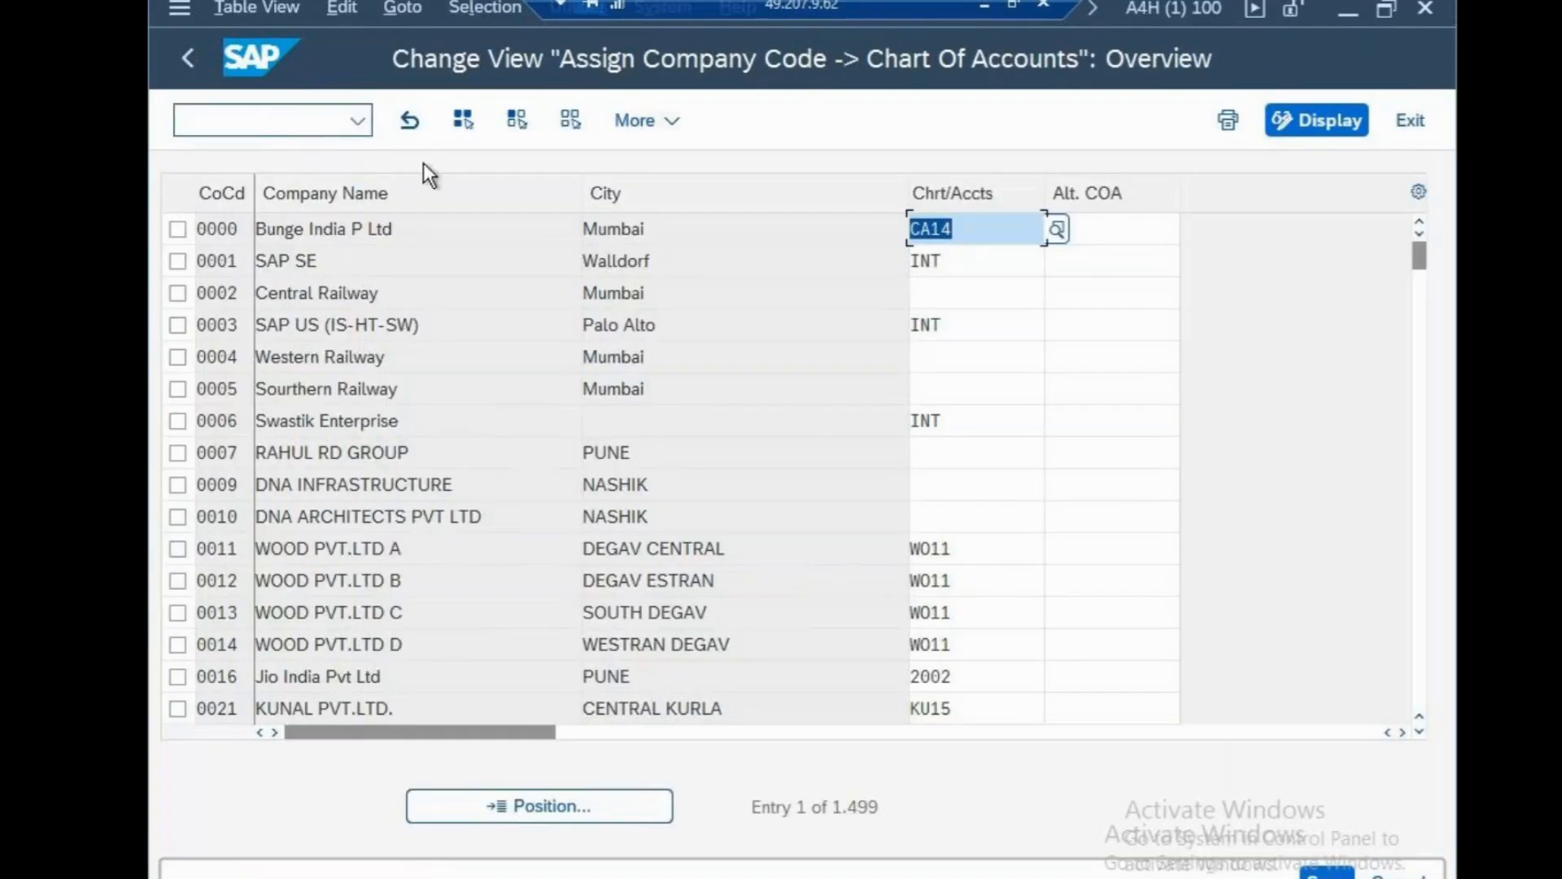
{"action": "left_click", "coordinate": [598, 804]}
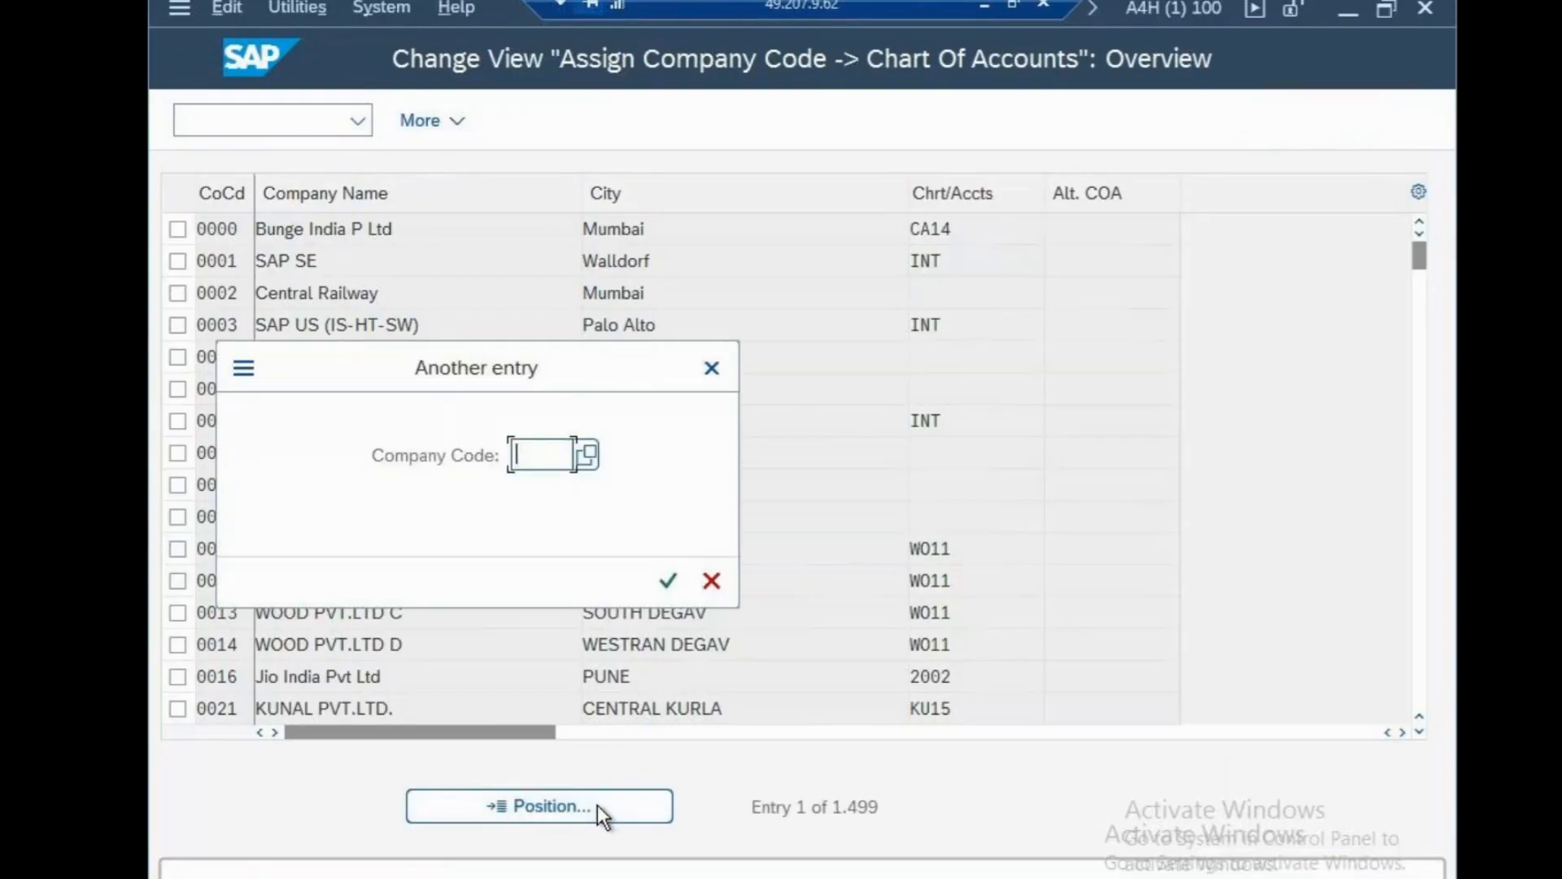
{"action": "type", "text": "CSN"}
{"action": "left_click", "coordinate": [668, 580]}
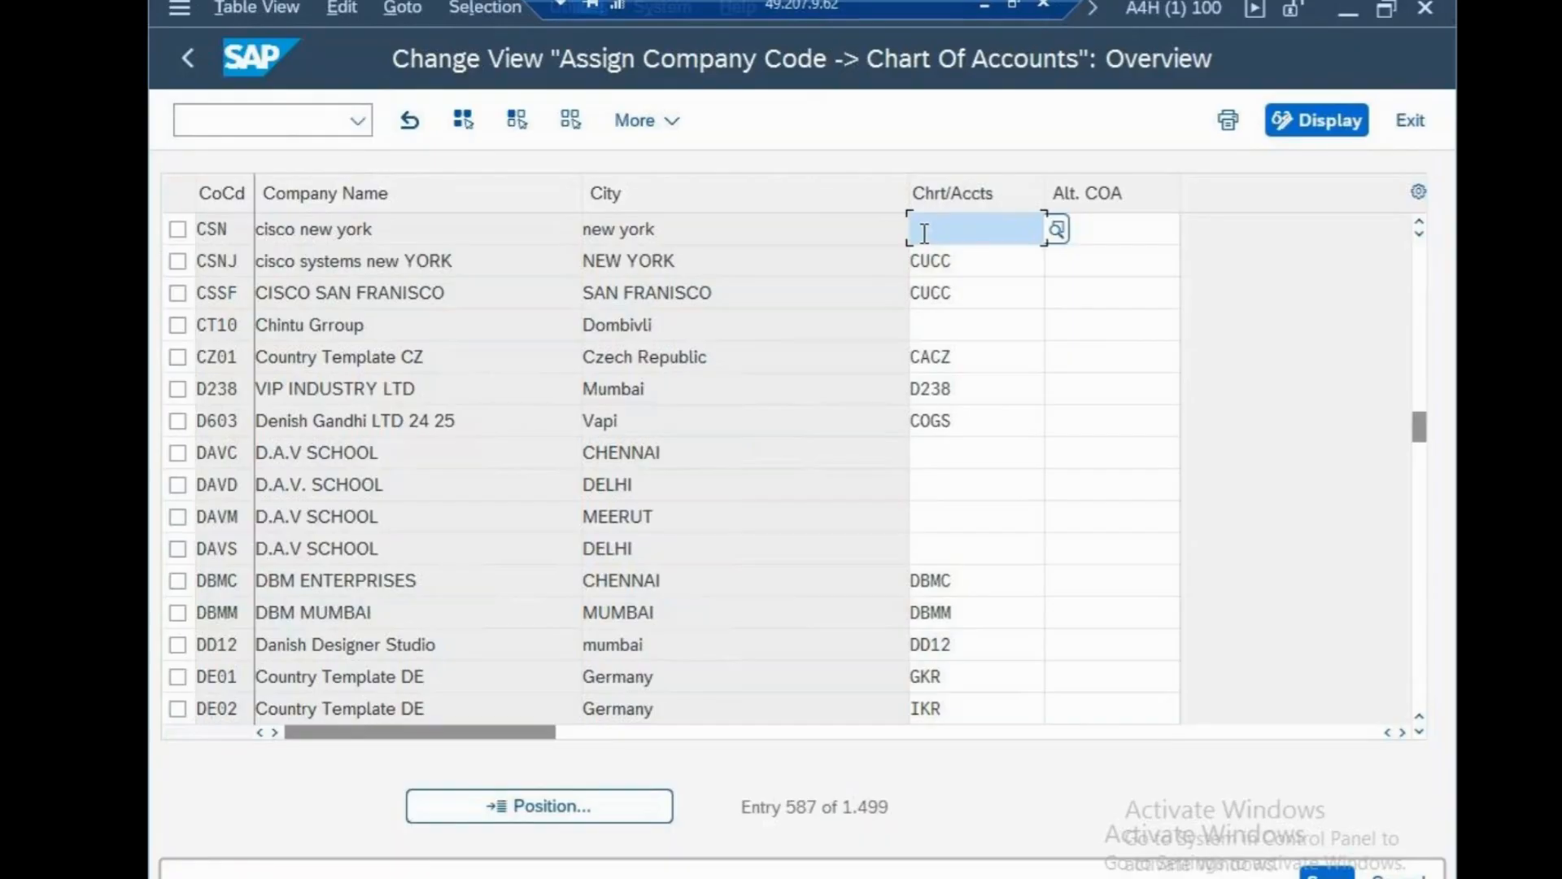
{"action": "type", "text": "CSN"}
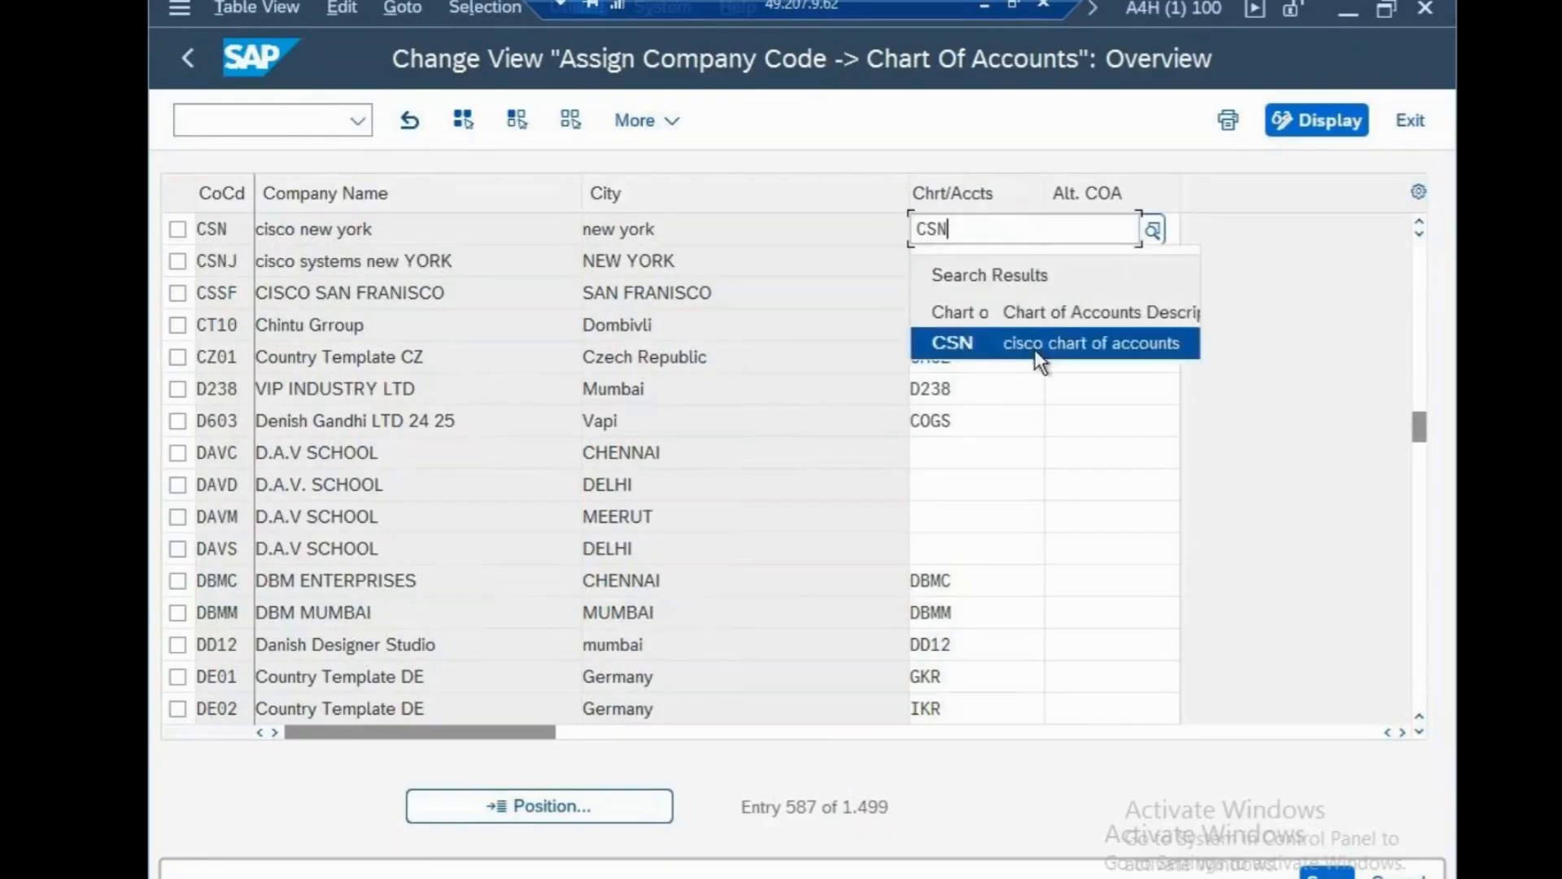
{"action": "left_click", "coordinate": [1033, 349]}
{"action": "key", "text": "ctrl+s"}
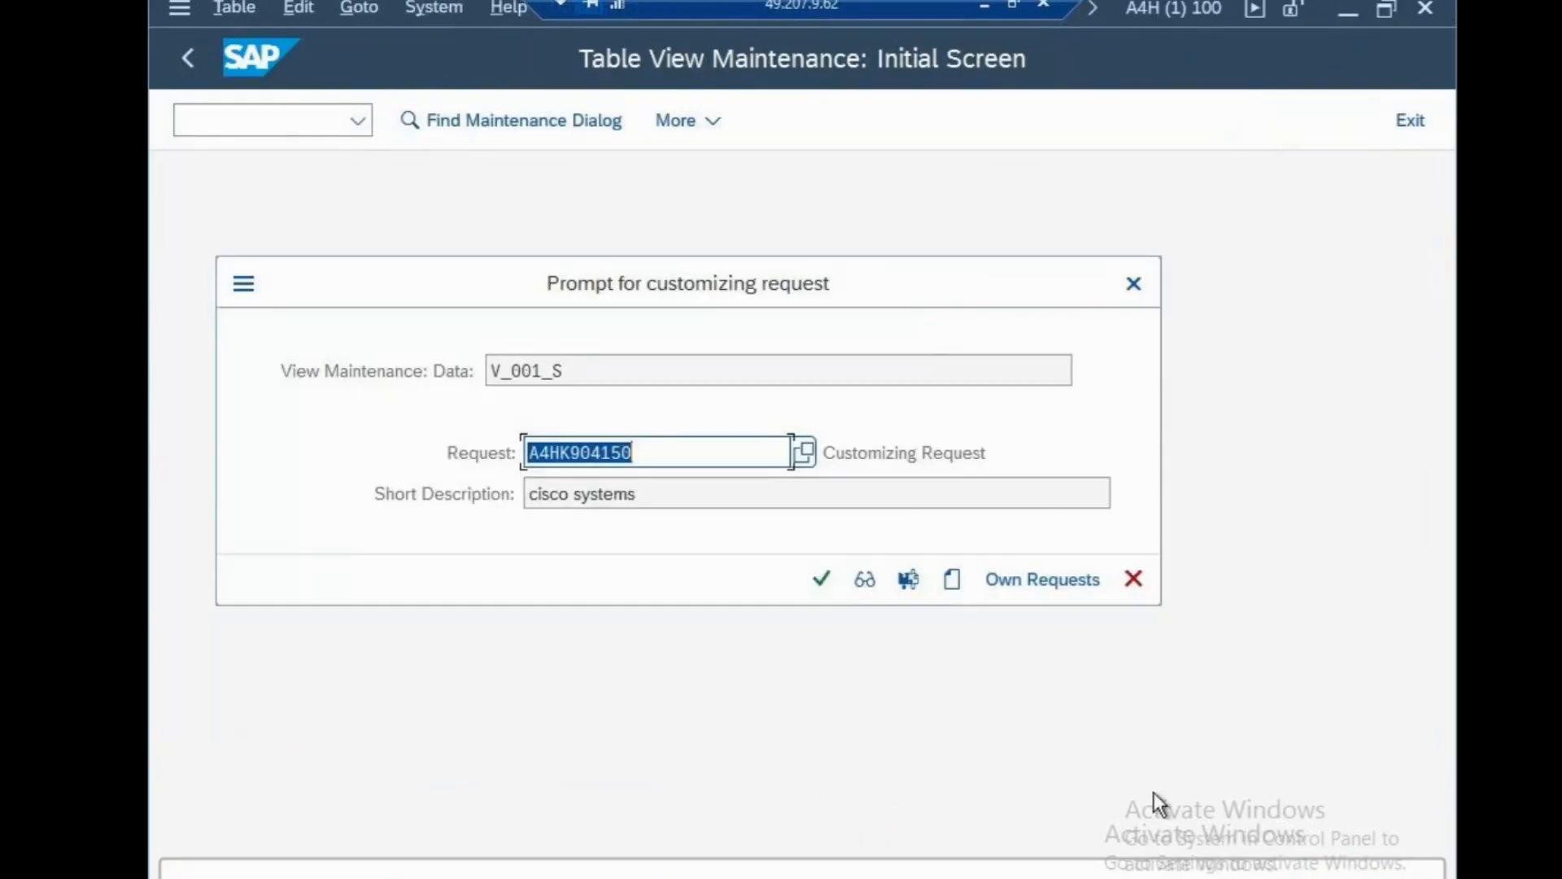
{"action": "left_click", "coordinate": [820, 580]}
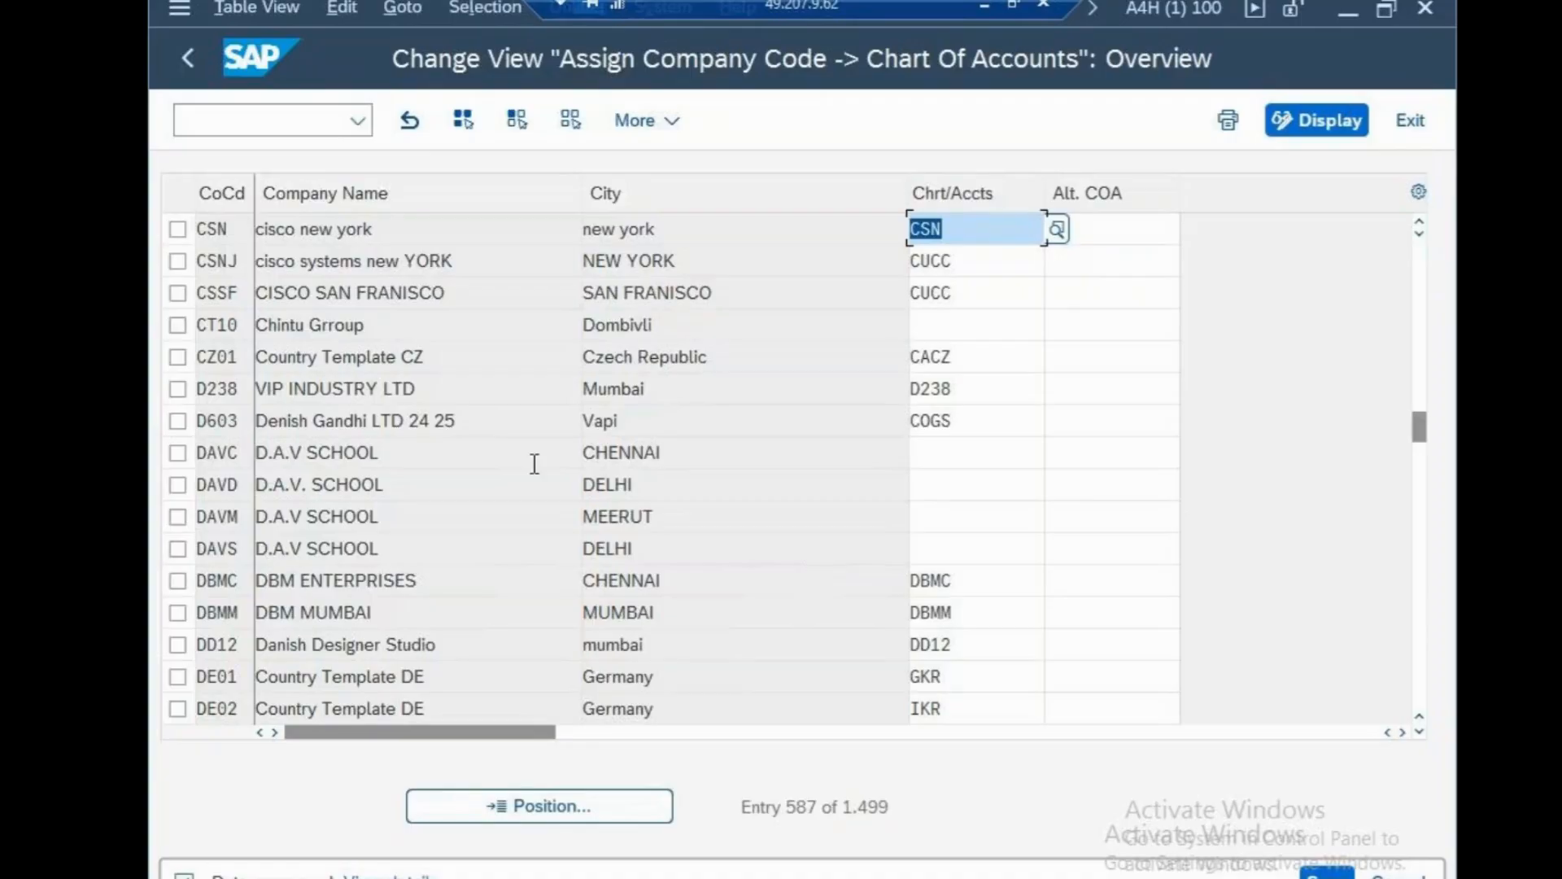
Open the OB29 fiscal year variants overview from the start screen.
{"action": "left_click", "coordinate": [242, 122]}
{"action": "type", "text": "/NON29"}
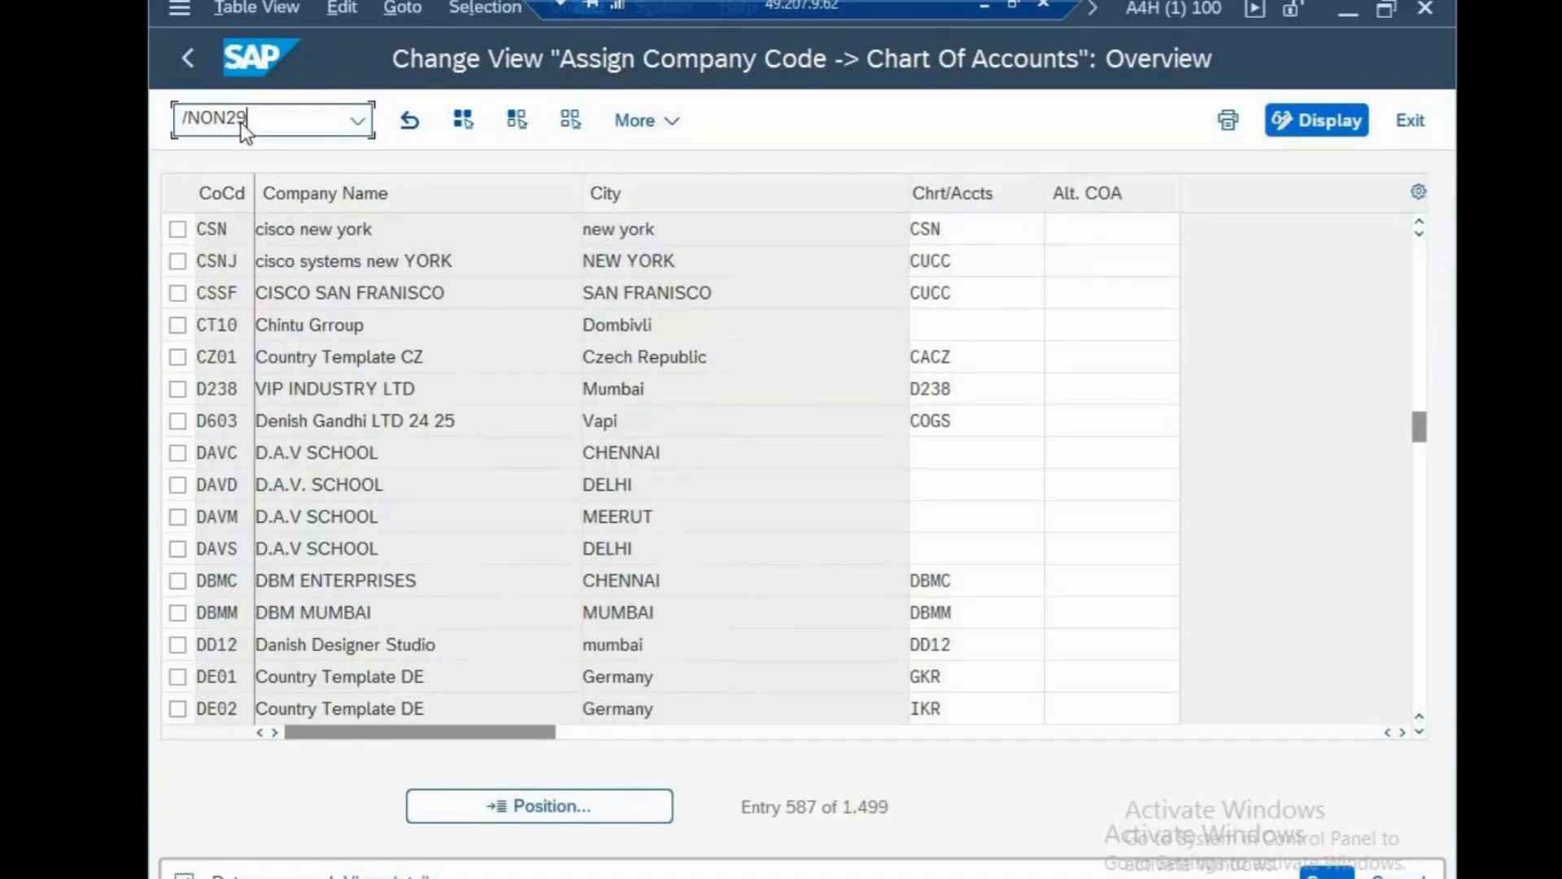
{"action": "key", "text": "Return"}
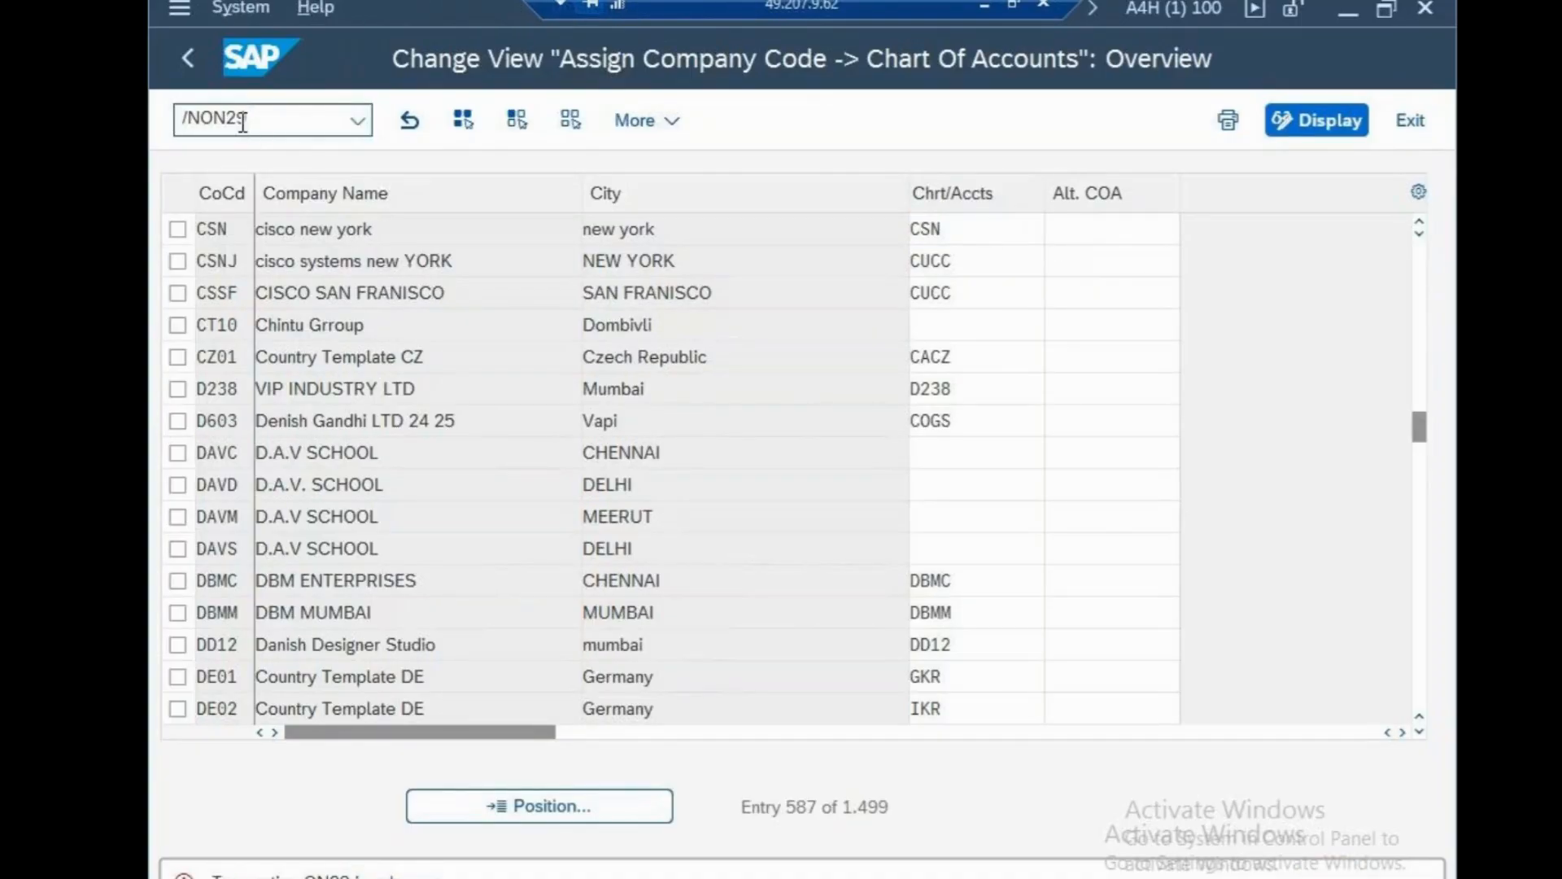
{"action": "type", "text": "OB29"}
{"action": "key", "text": "Return"}
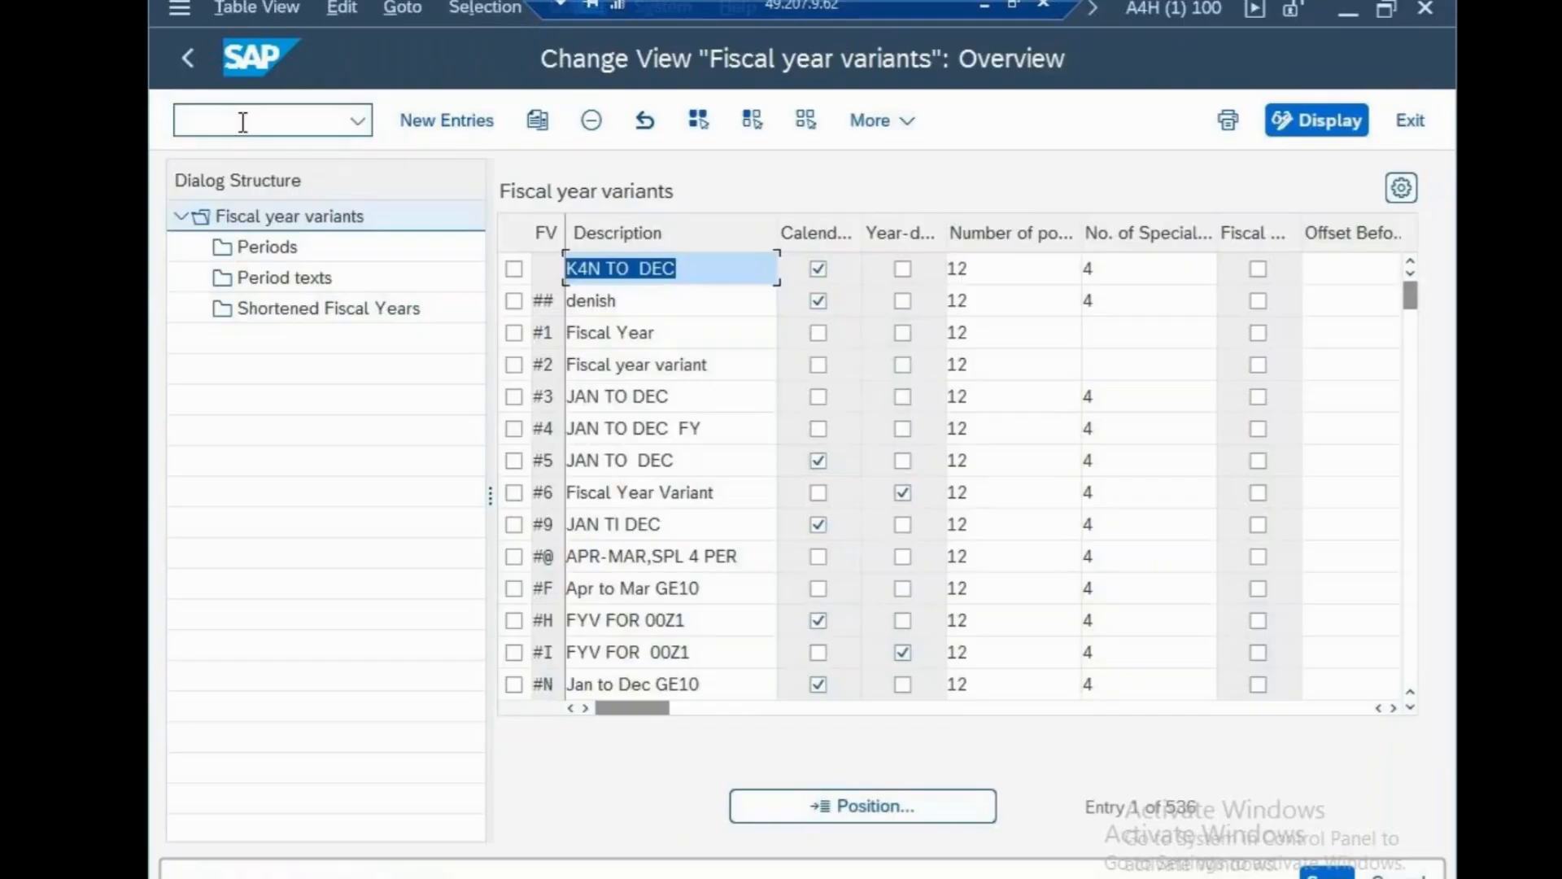
Create fiscal year variant ,0 'jan to dec' with 12 periods and 4 special periods, save, select it.
{"action": "left_click", "coordinate": [437, 127]}
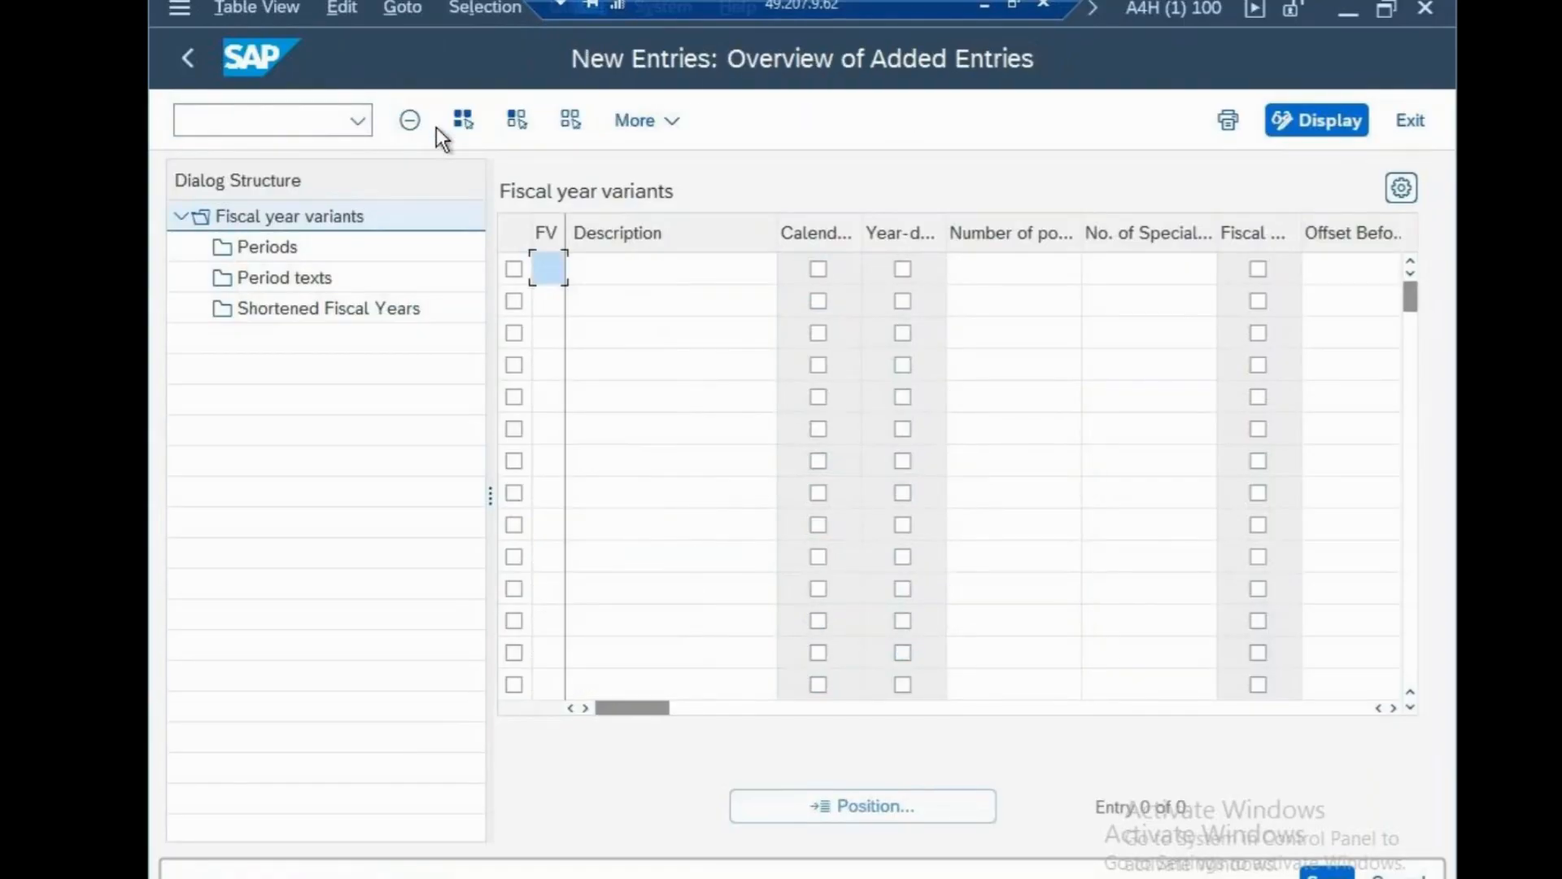
{"action": "type", "text": ",0"}
{"action": "left_click", "coordinate": [668, 270]}
{"action": "type", "text": "jan "}
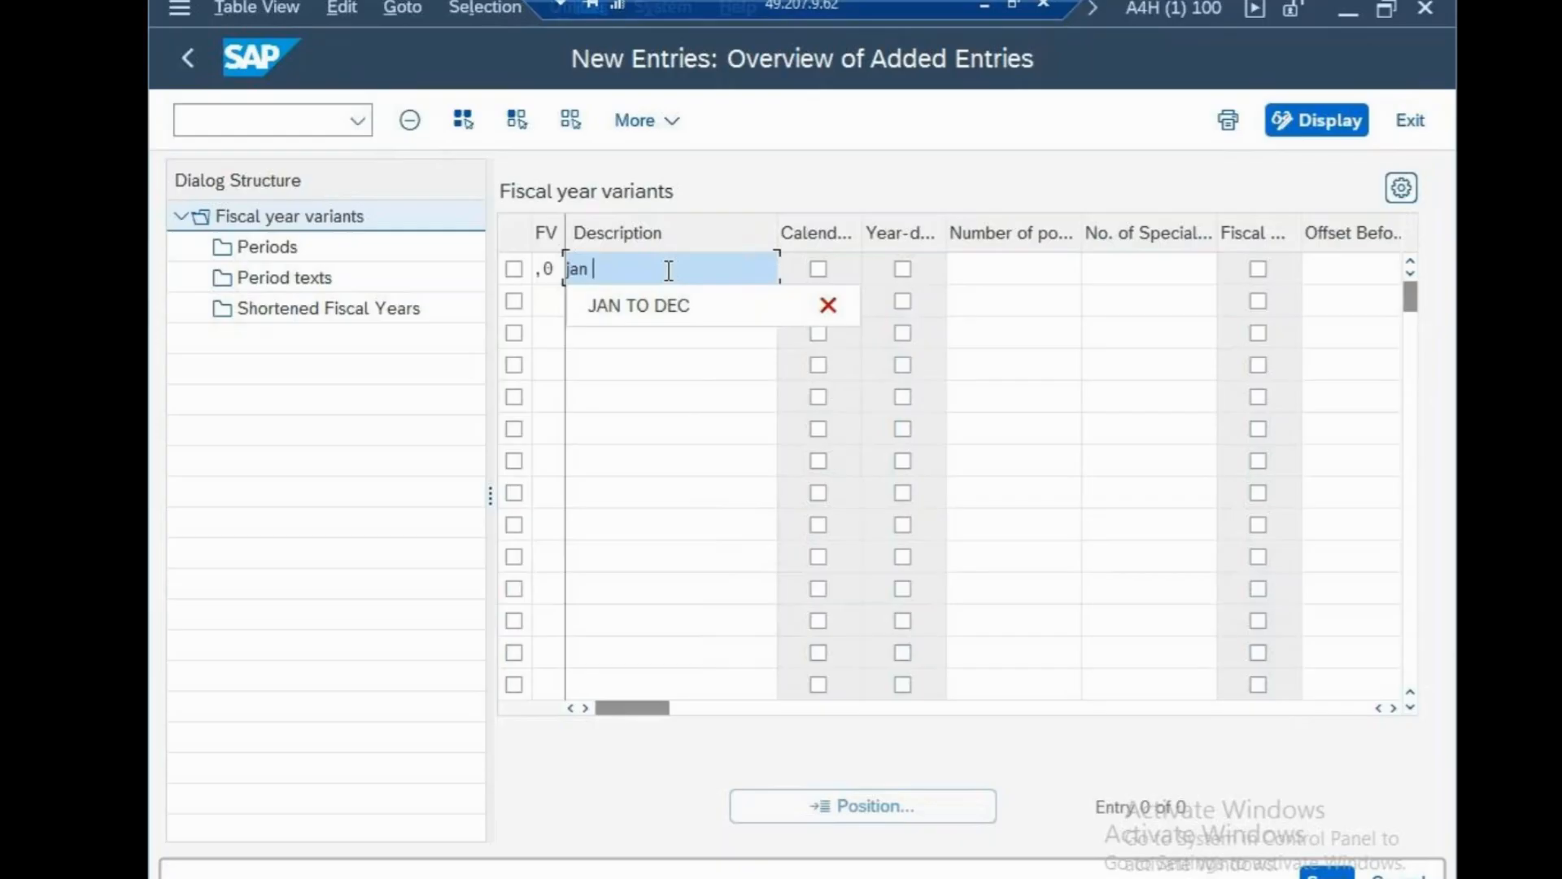
{"action": "type", "text": "to dec"}
{"action": "left_click", "coordinate": [1009, 272]}
{"action": "type", "text": "12"}
{"action": "left_click", "coordinate": [1035, 396]}
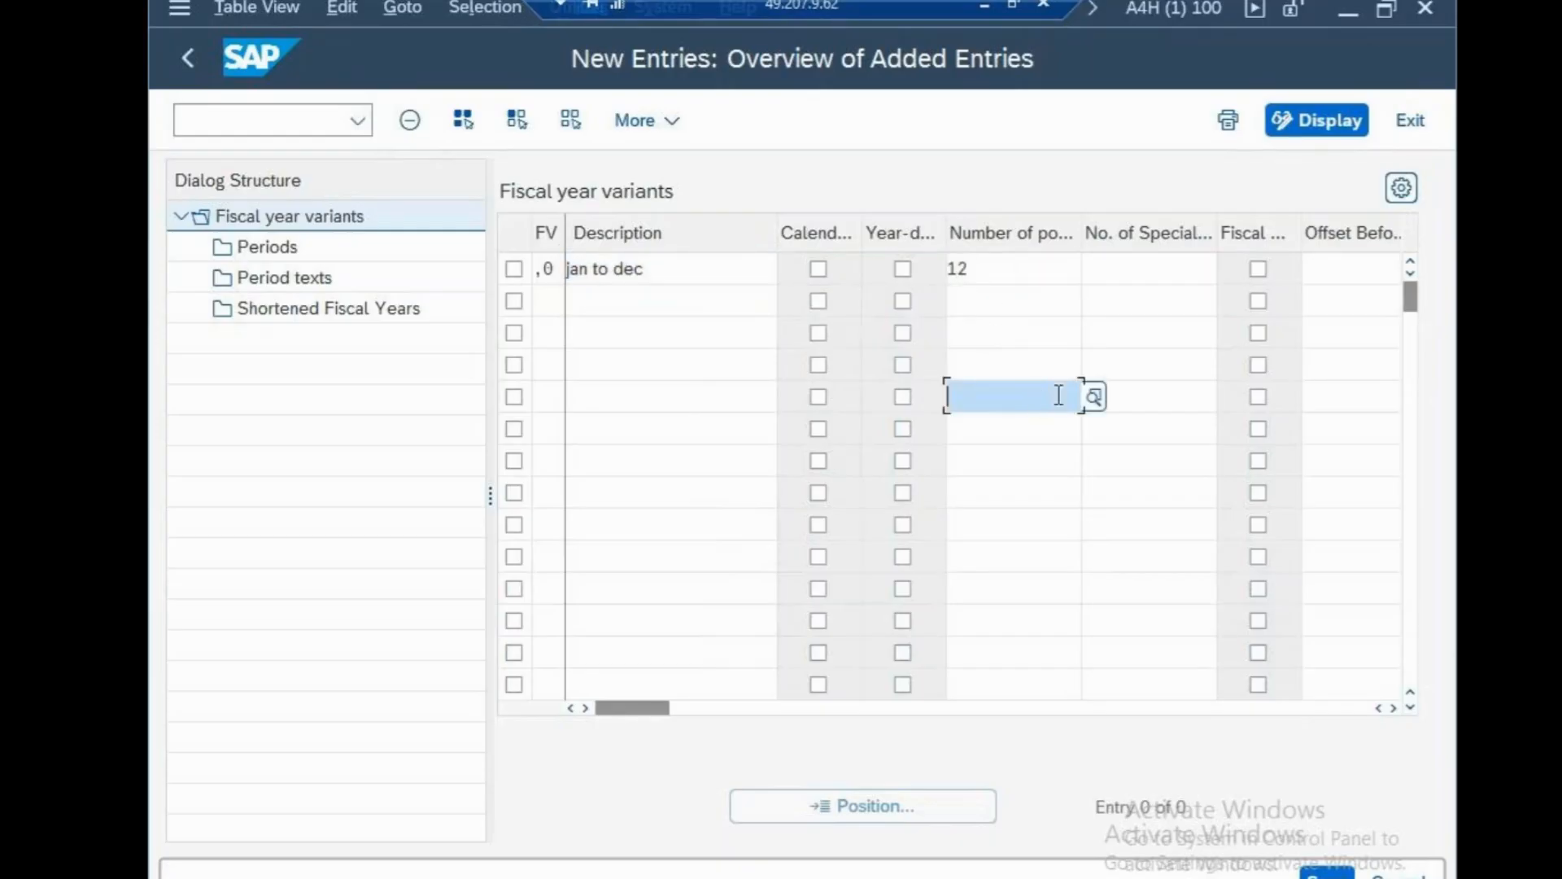
{"action": "left_click", "coordinate": [1105, 279]}
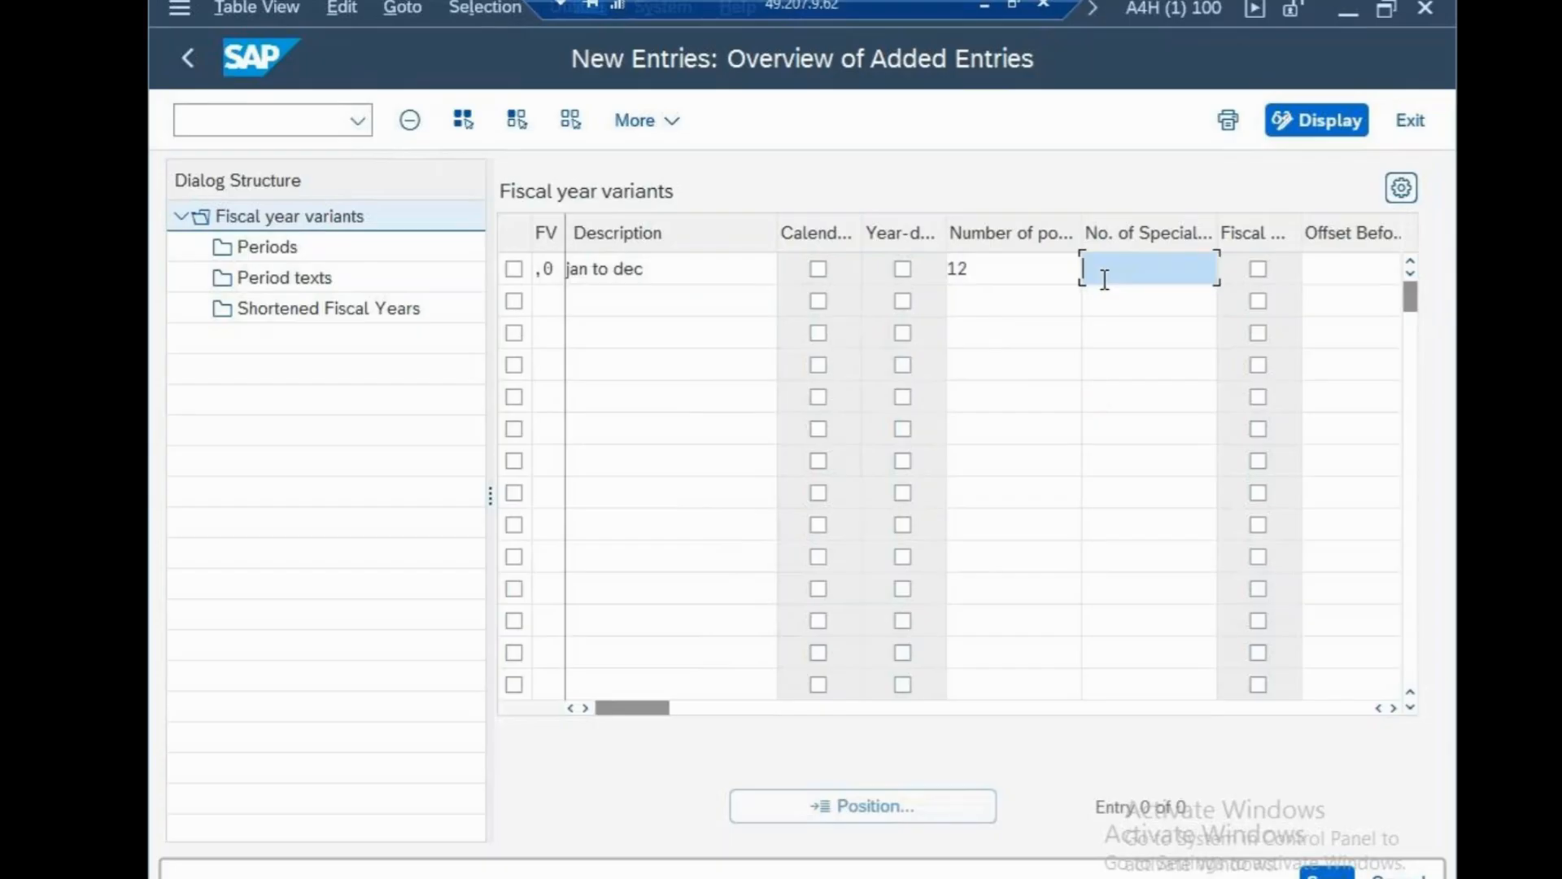
{"action": "type", "text": "4"}
{"action": "left_click", "coordinate": [1327, 874]}
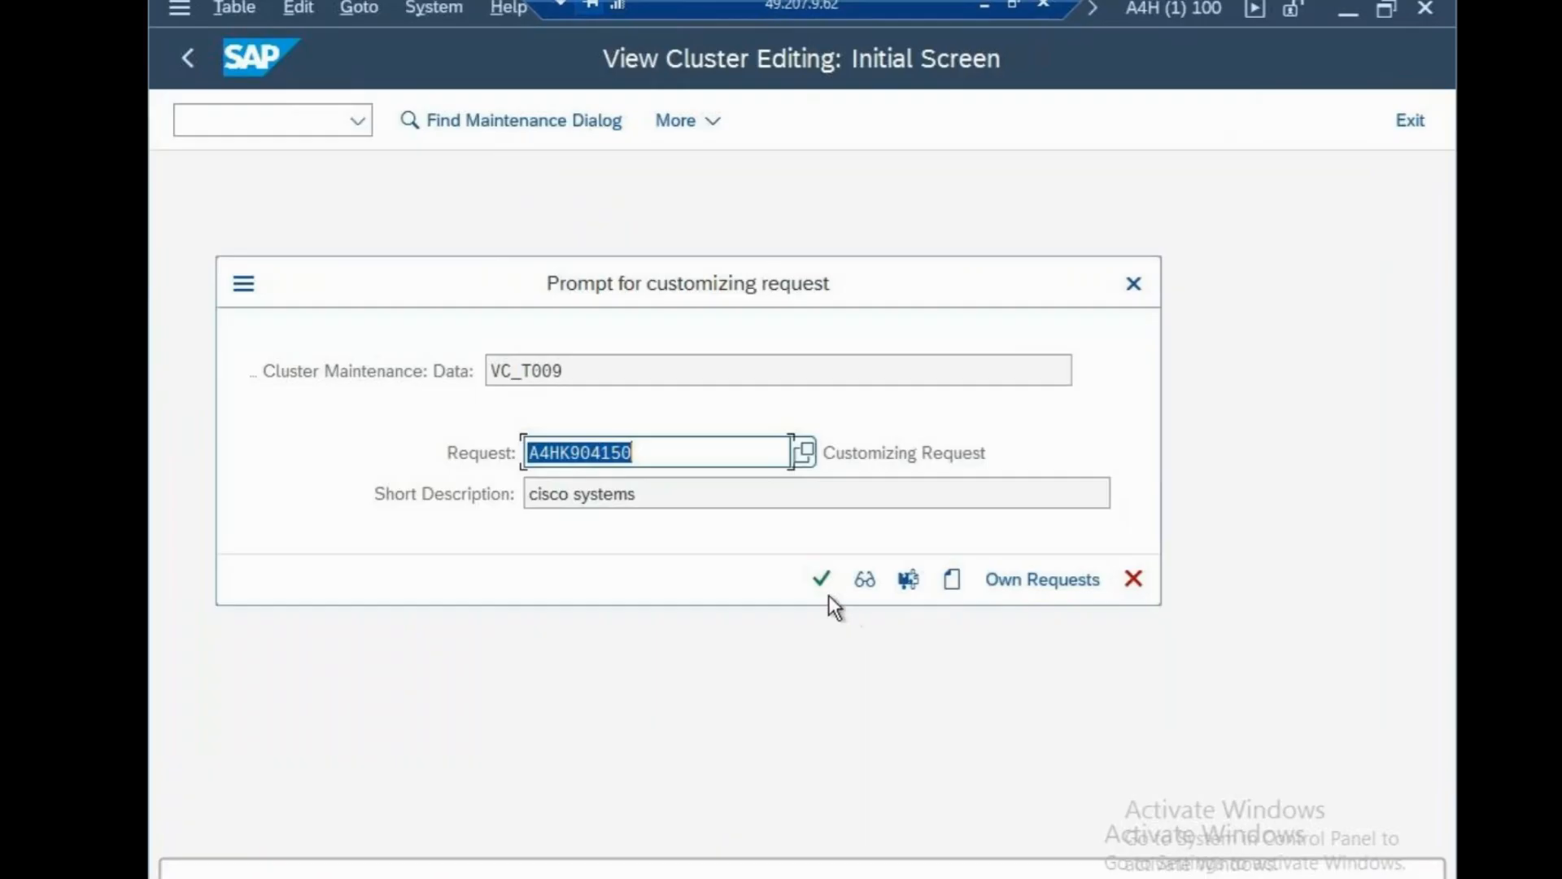
{"action": "left_click", "coordinate": [822, 579]}
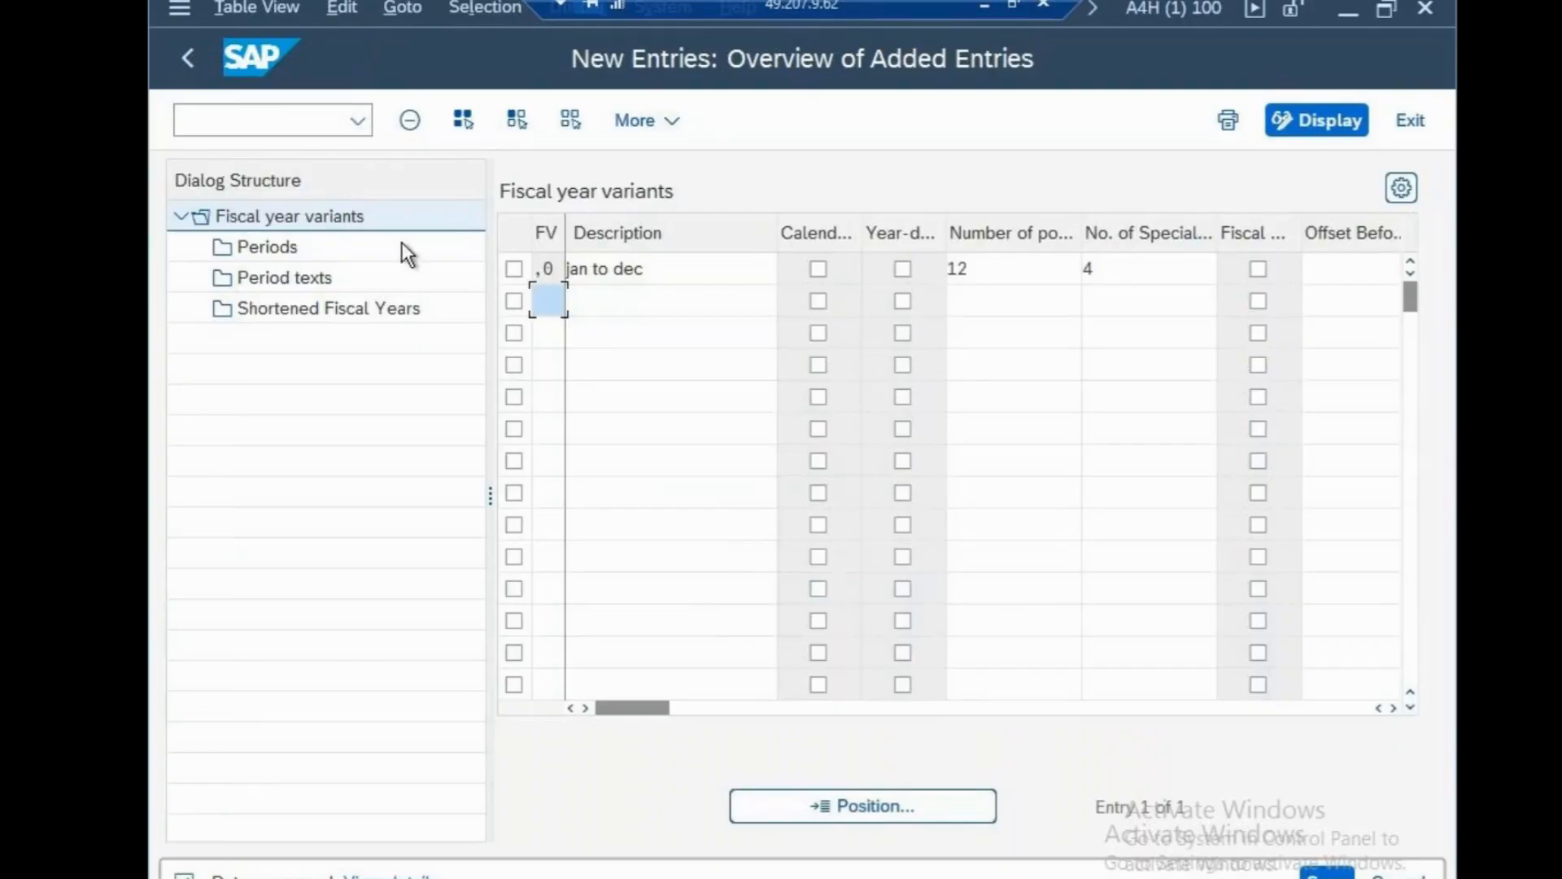
{"action": "left_click", "coordinate": [518, 268]}
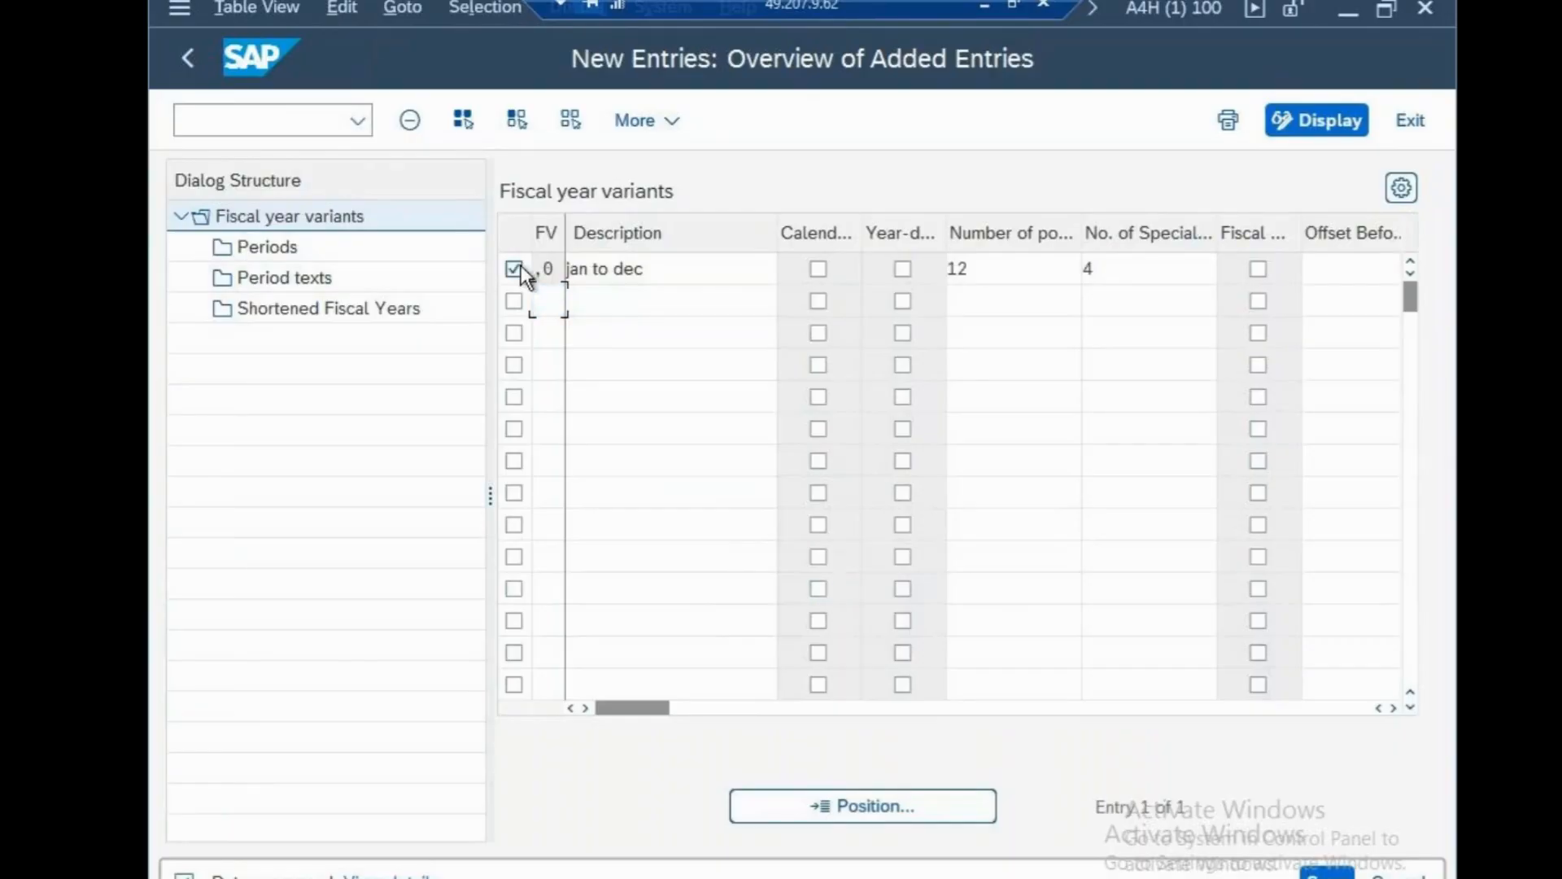
{"action": "left_click", "coordinate": [306, 246]}
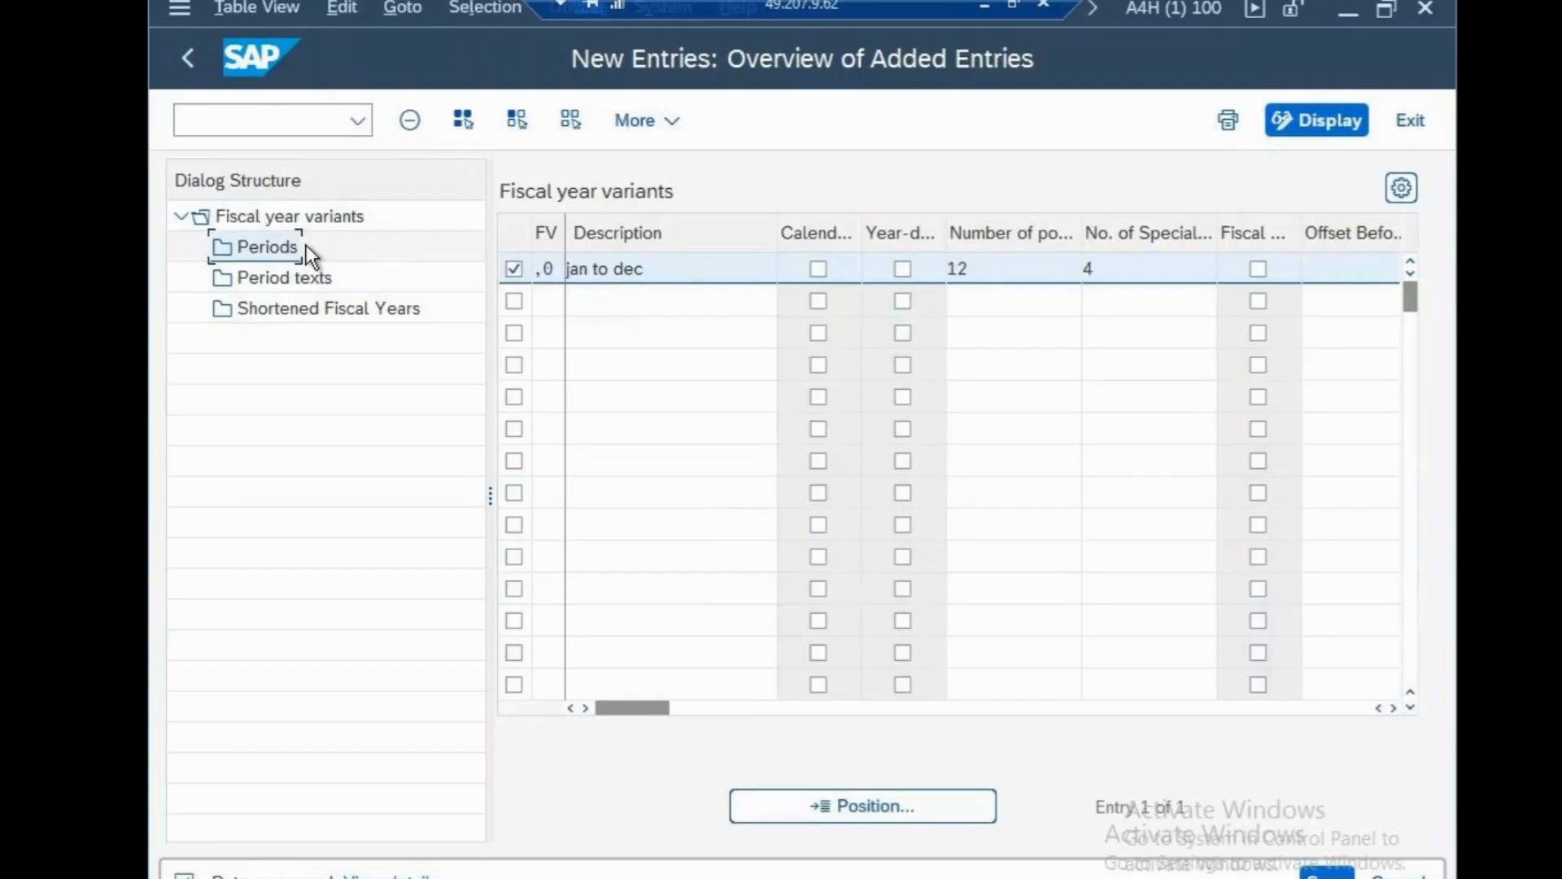
Add period rows for months 1–3 (end days 31, 28, 31) as periods 1–3, year shift 0.
{"action": "double_click", "coordinate": [285, 247]}
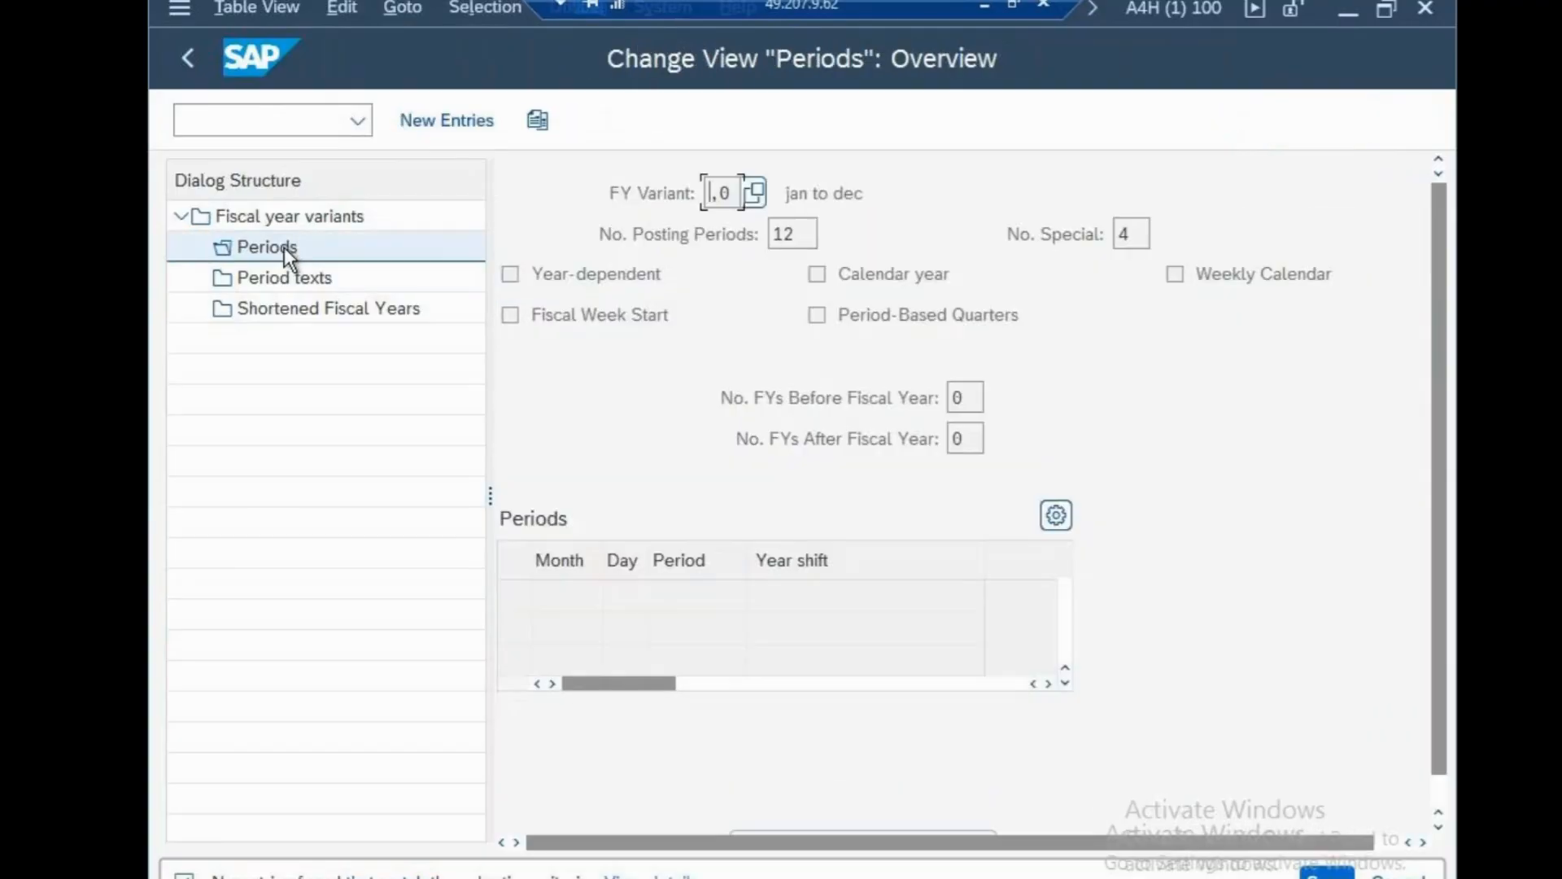
{"action": "left_click", "coordinate": [455, 122]}
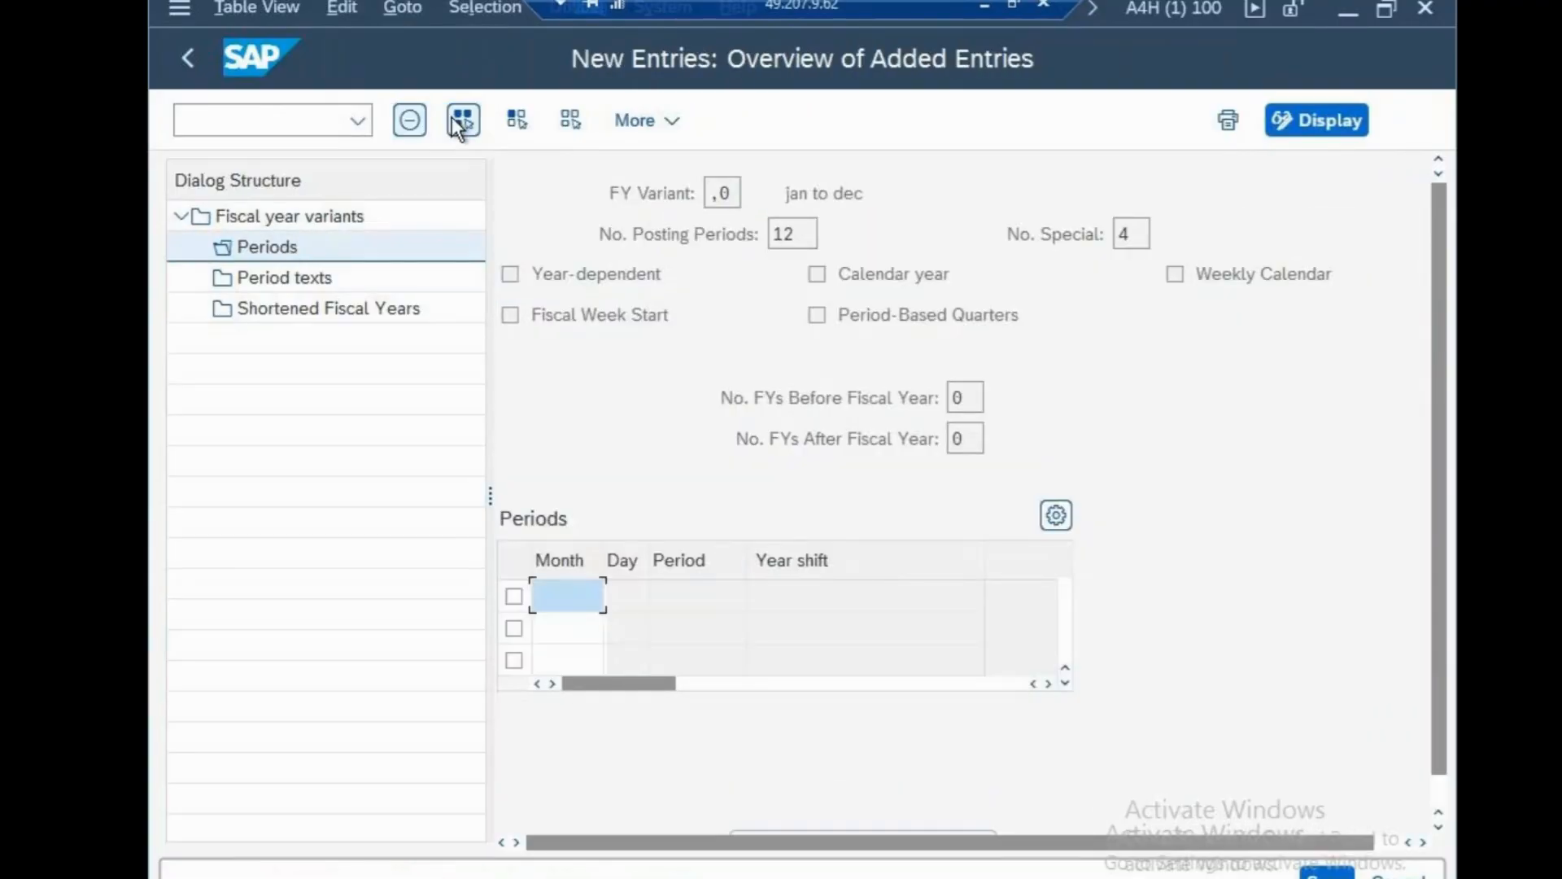
{"action": "type", "text": "1"}
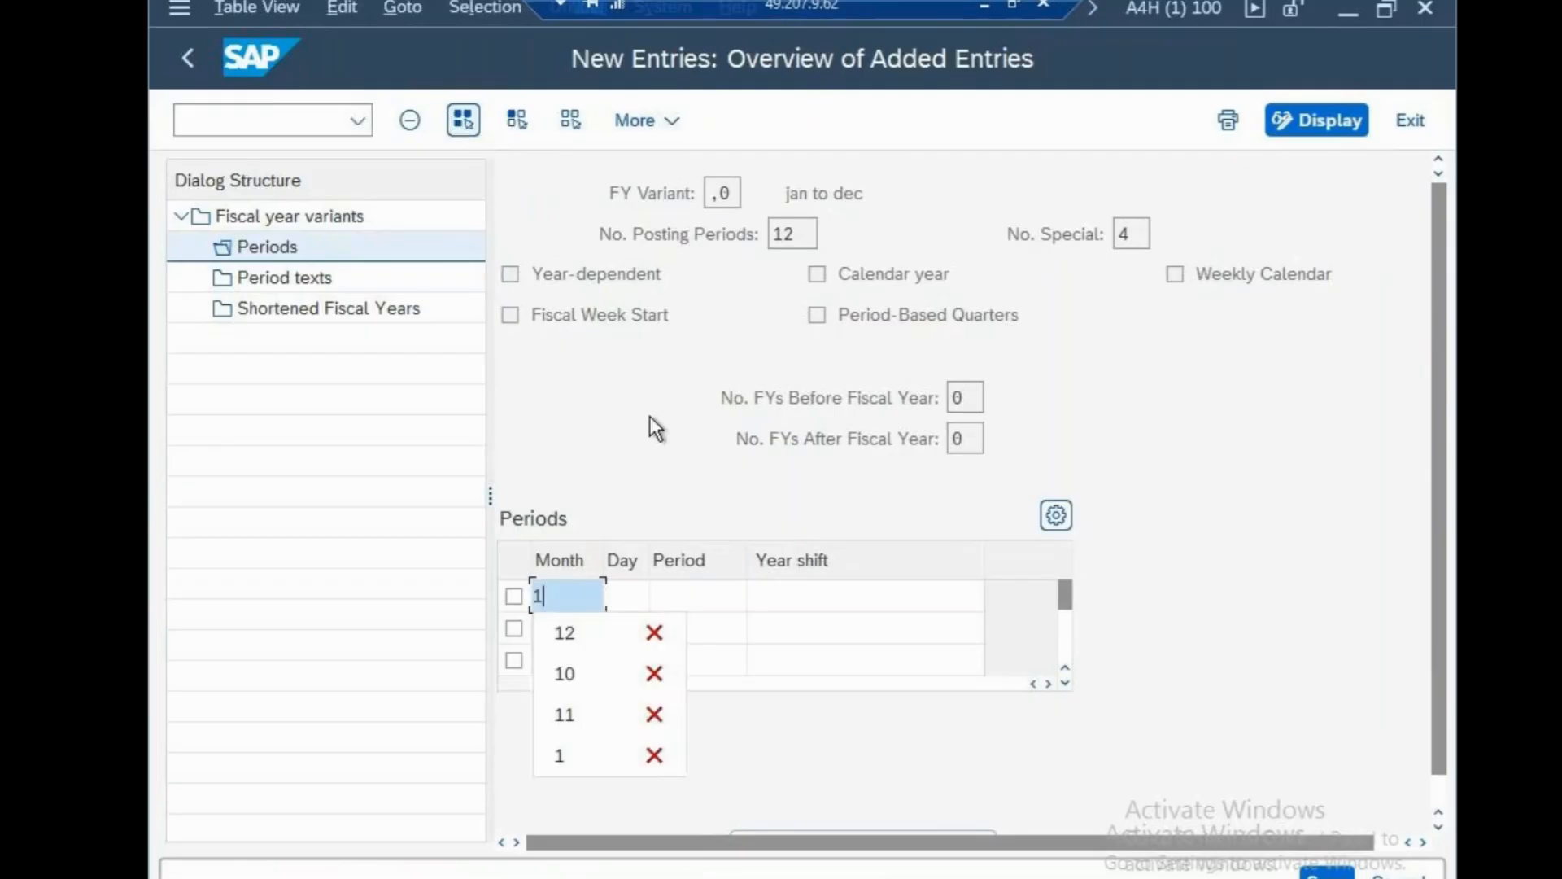
{"action": "left_click", "coordinate": [642, 598]}
{"action": "type", "text": "31"}
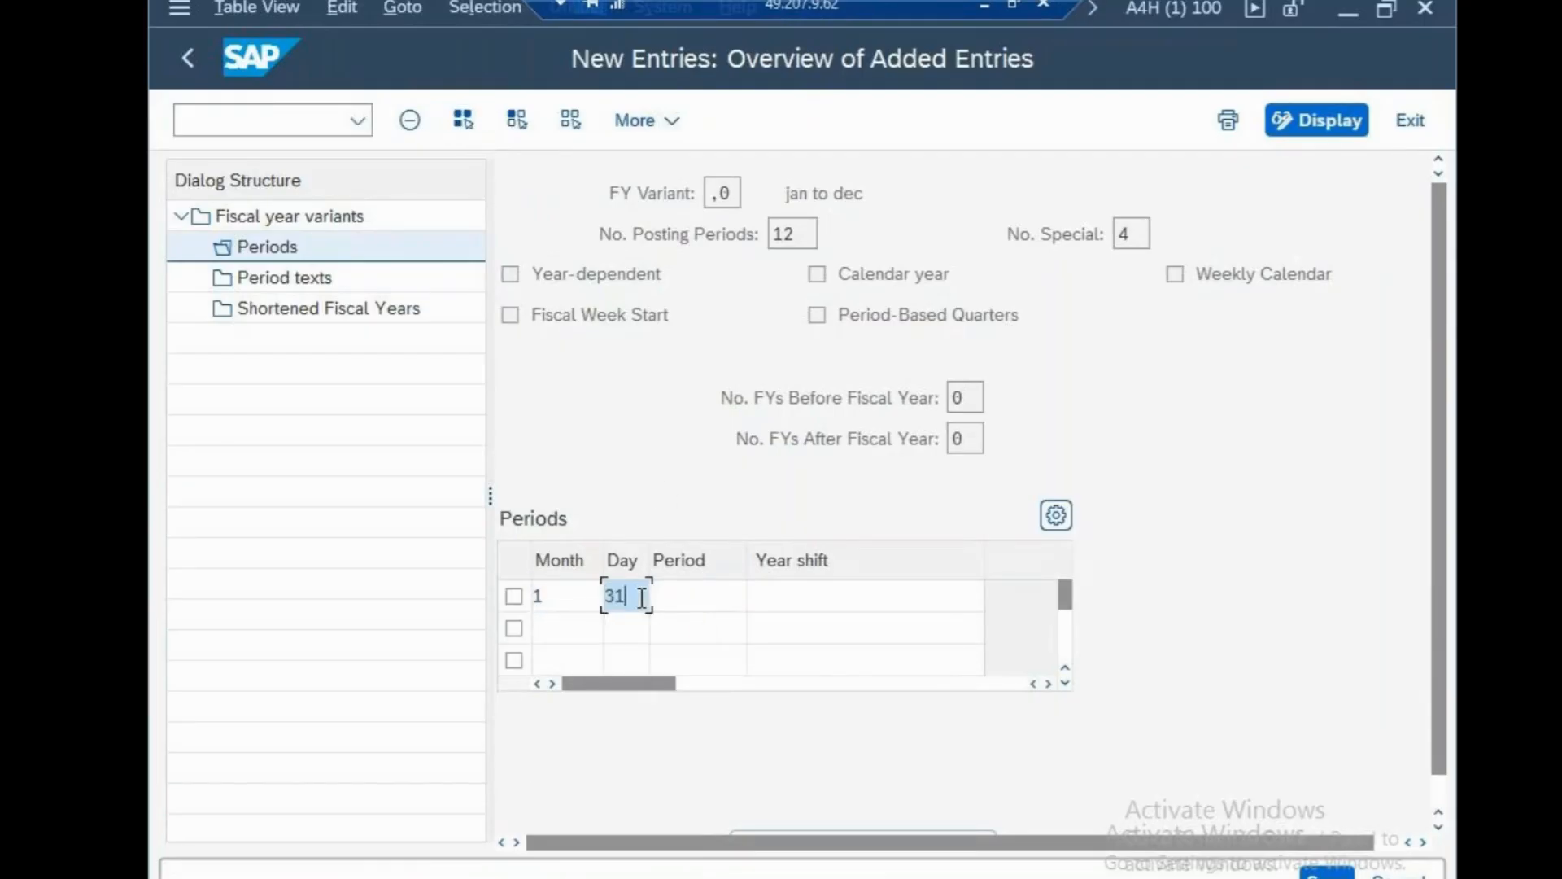
{"action": "left_click", "coordinate": [692, 607]}
{"action": "type", "text": "1"}
{"action": "left_click", "coordinate": [819, 594]}
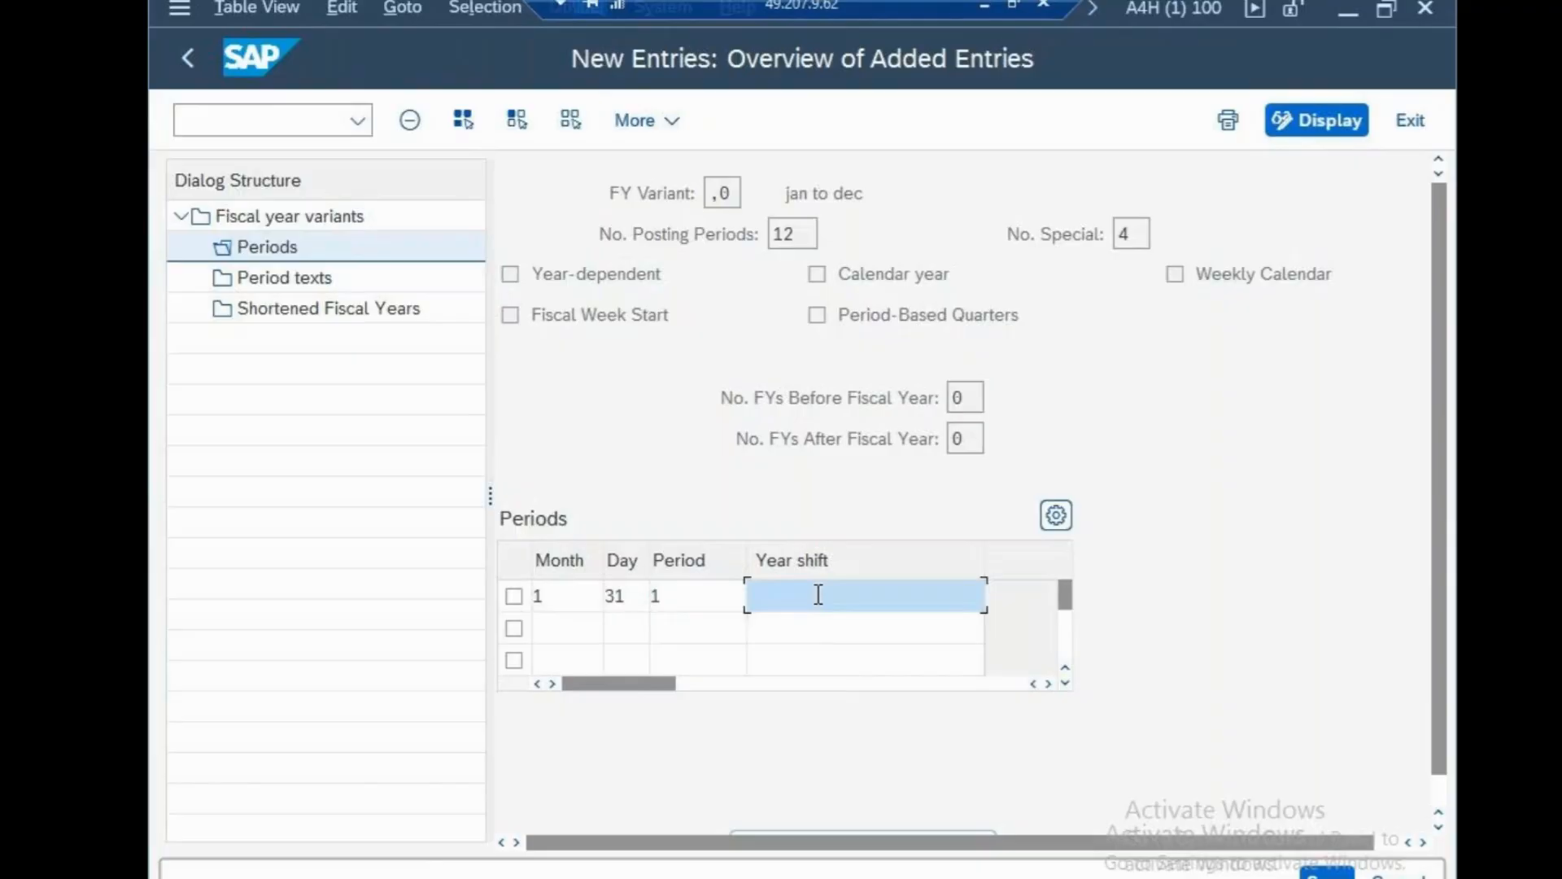
{"action": "type", "text": "0"}
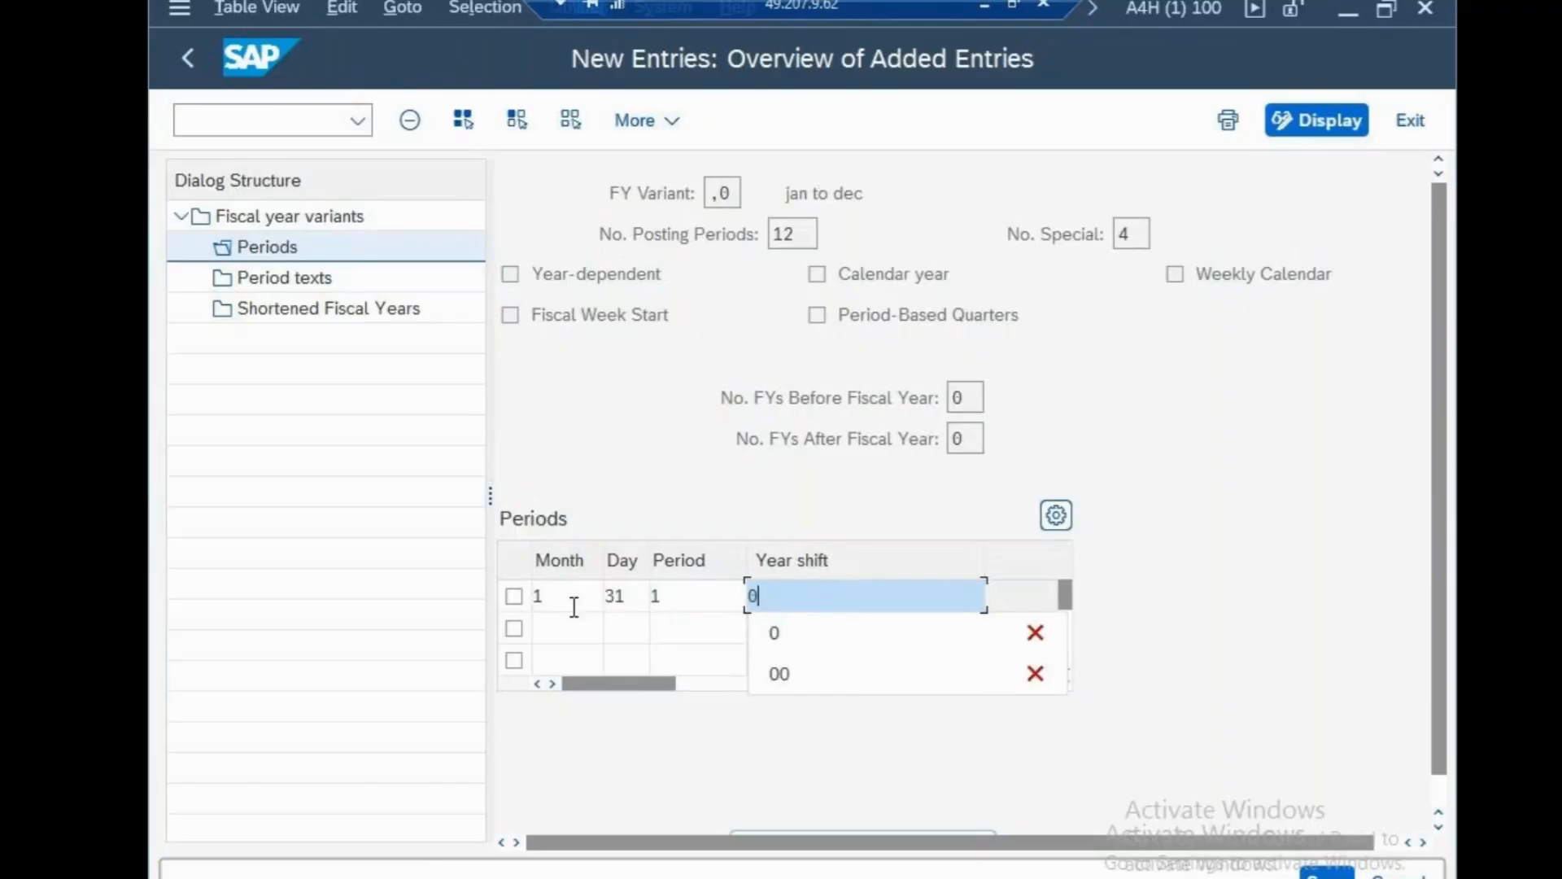
{"action": "left_click", "coordinate": [566, 629]}
{"action": "type", "text": "2"}
{"action": "left_click", "coordinate": [609, 627]}
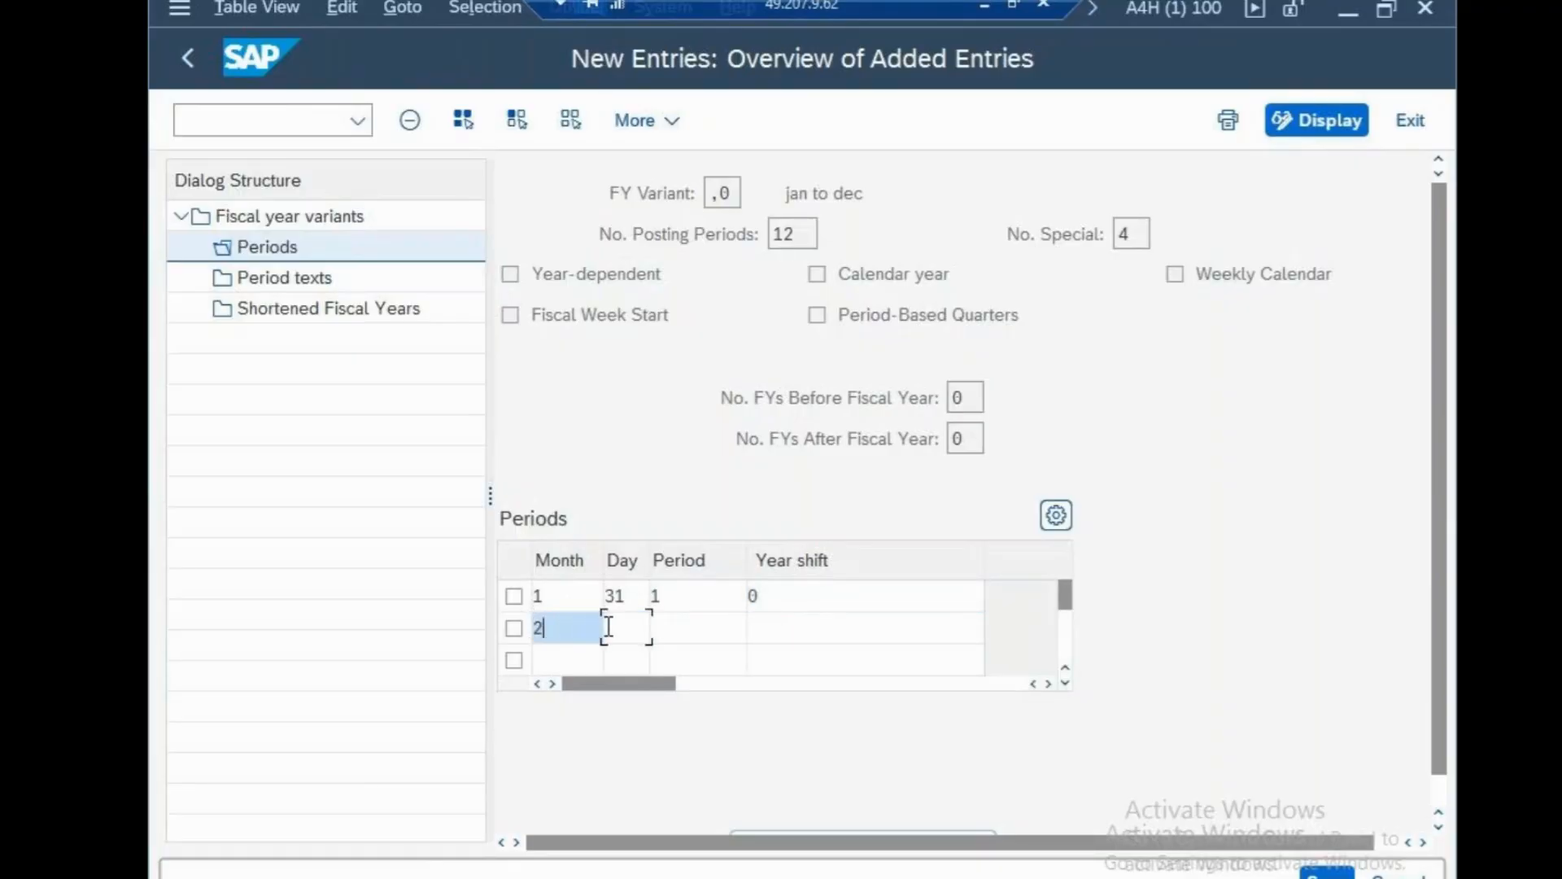
{"action": "type", "text": "28"}
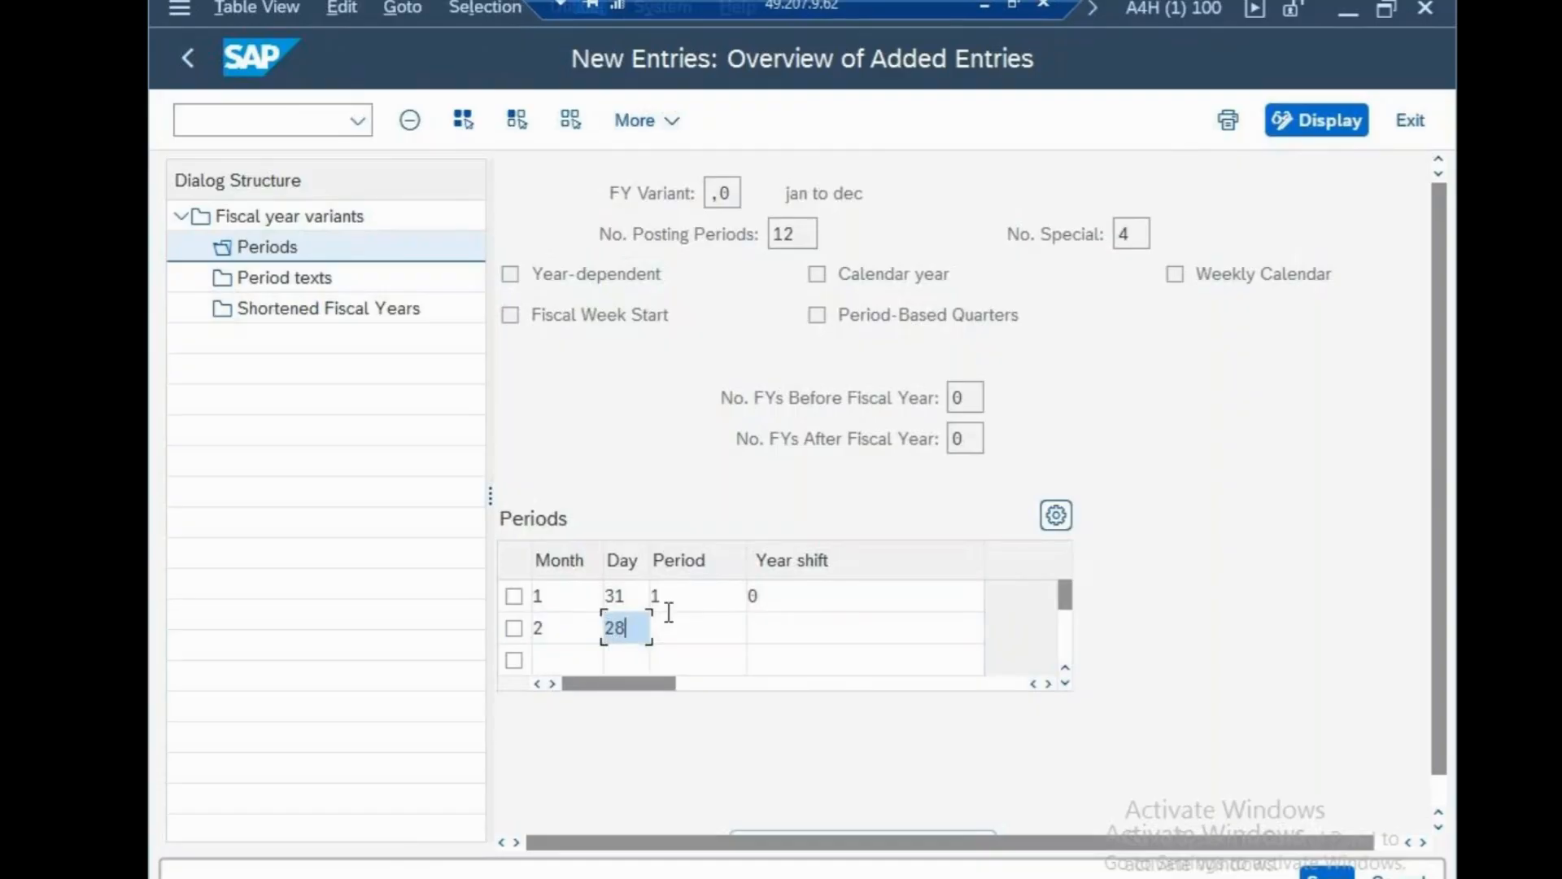
{"action": "left_click", "coordinate": [697, 620]}
{"action": "type", "text": "2"}
{"action": "left_click", "coordinate": [814, 636]}
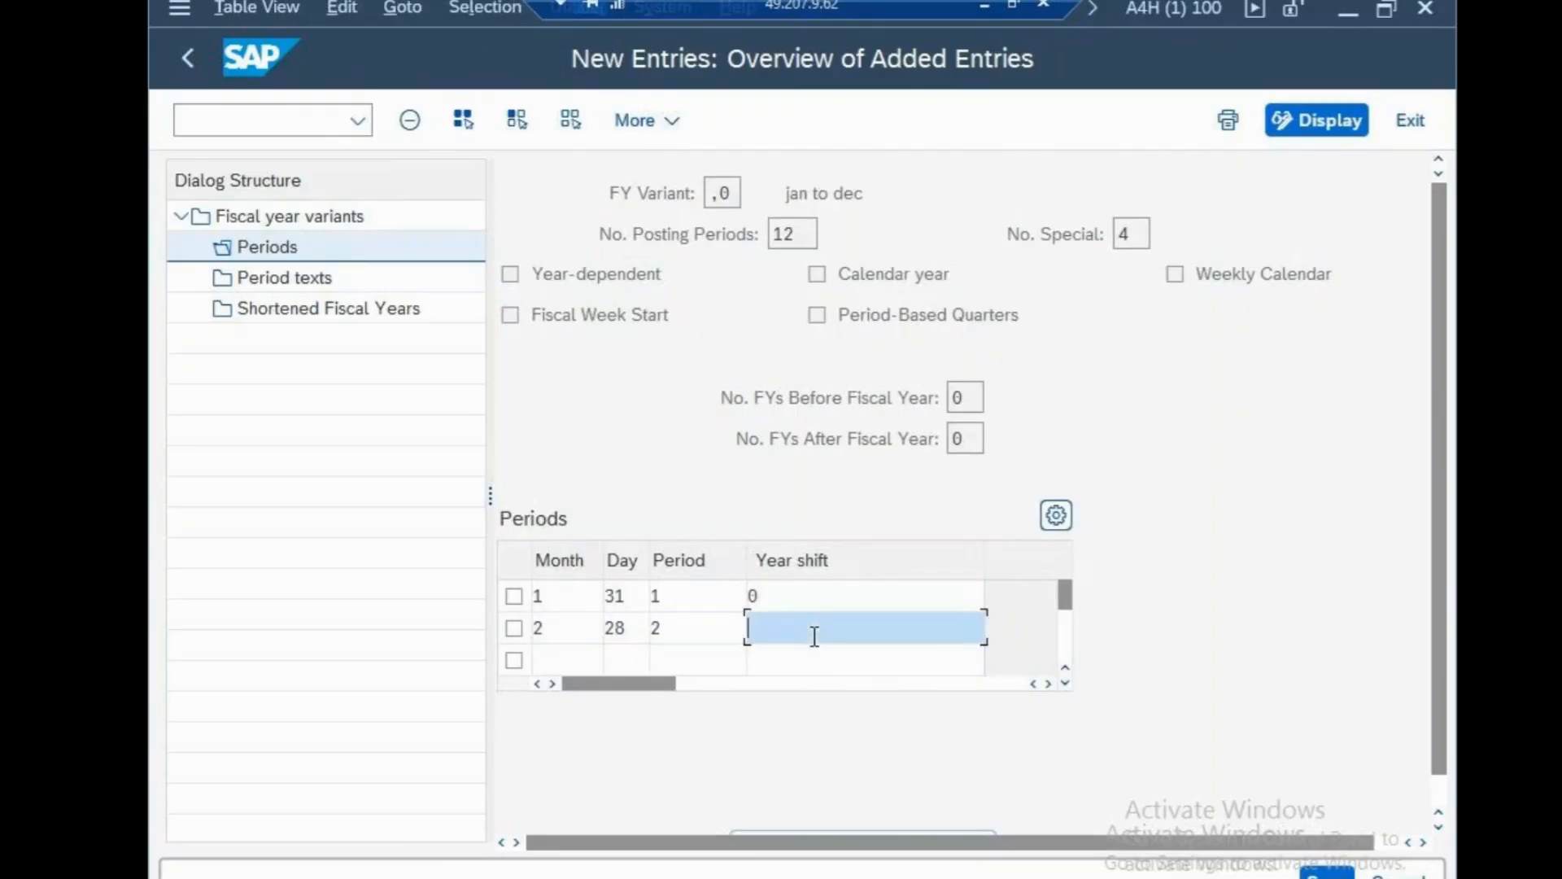
{"action": "type", "text": "0"}
{"action": "left_click", "coordinate": [542, 655]}
{"action": "type", "text": "3"}
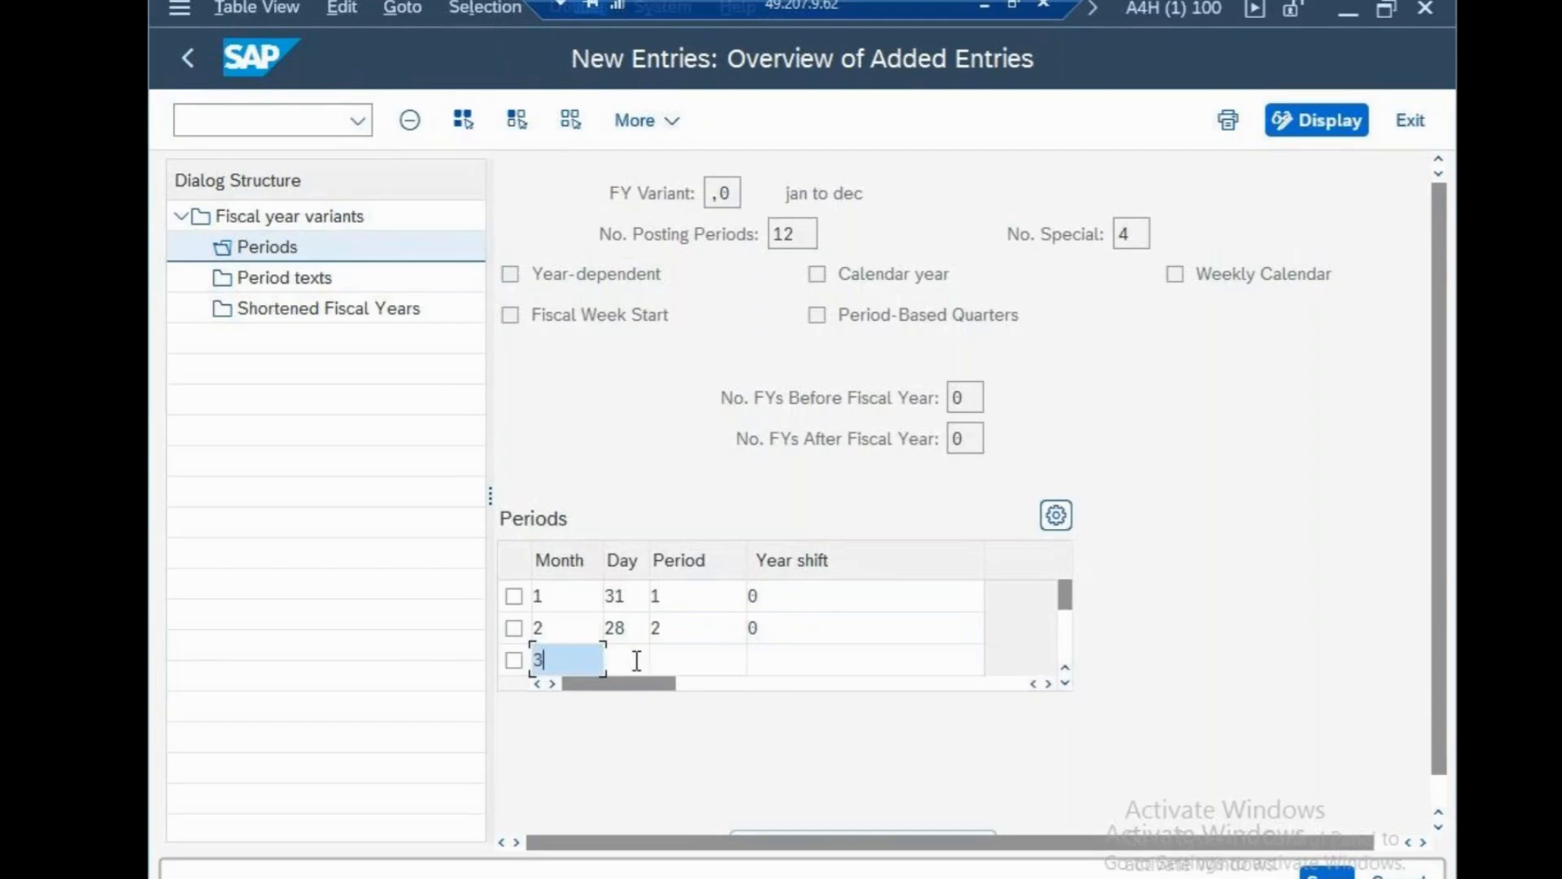
{"action": "left_click", "coordinate": [637, 661]}
{"action": "type", "text": "31"}
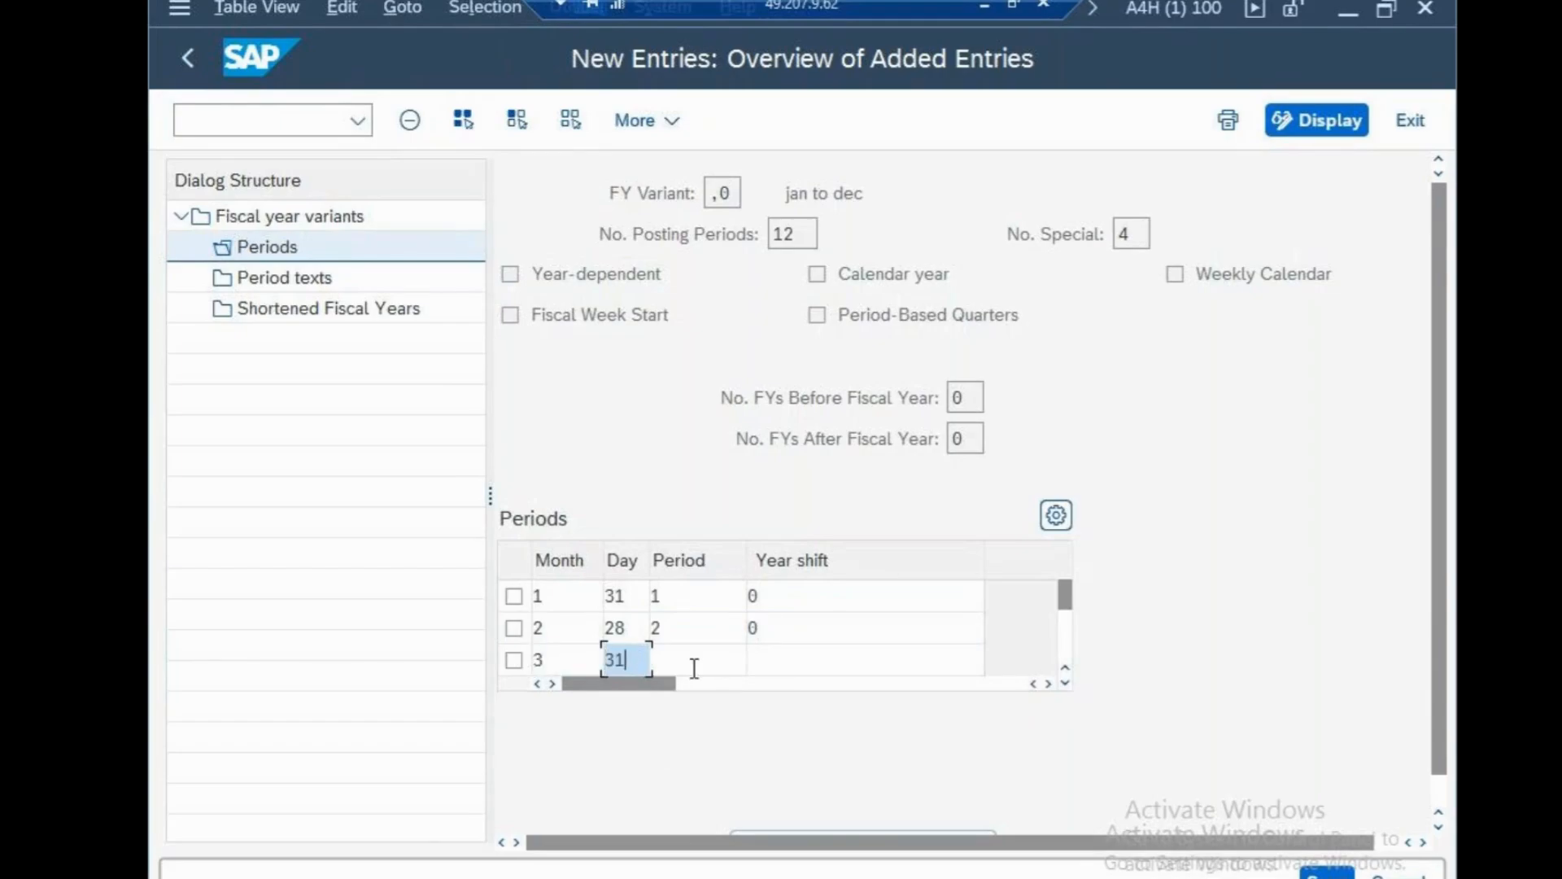
{"action": "left_click", "coordinate": [697, 664]}
{"action": "type", "text": "3"}
{"action": "left_click", "coordinate": [762, 661]}
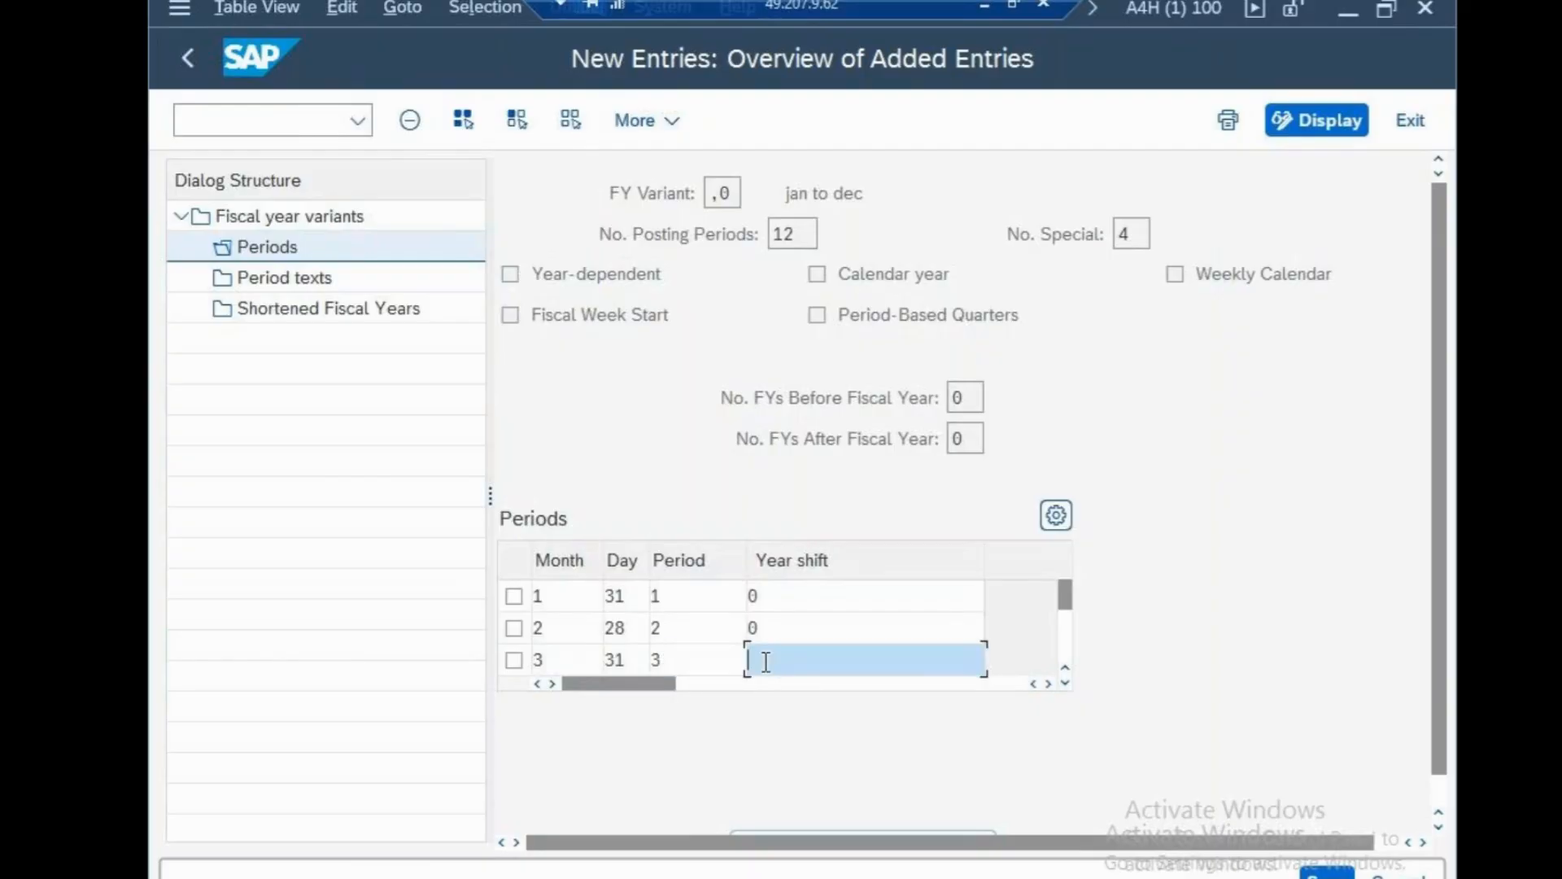
{"action": "type", "text": "0"}
{"action": "key", "text": "Return"}
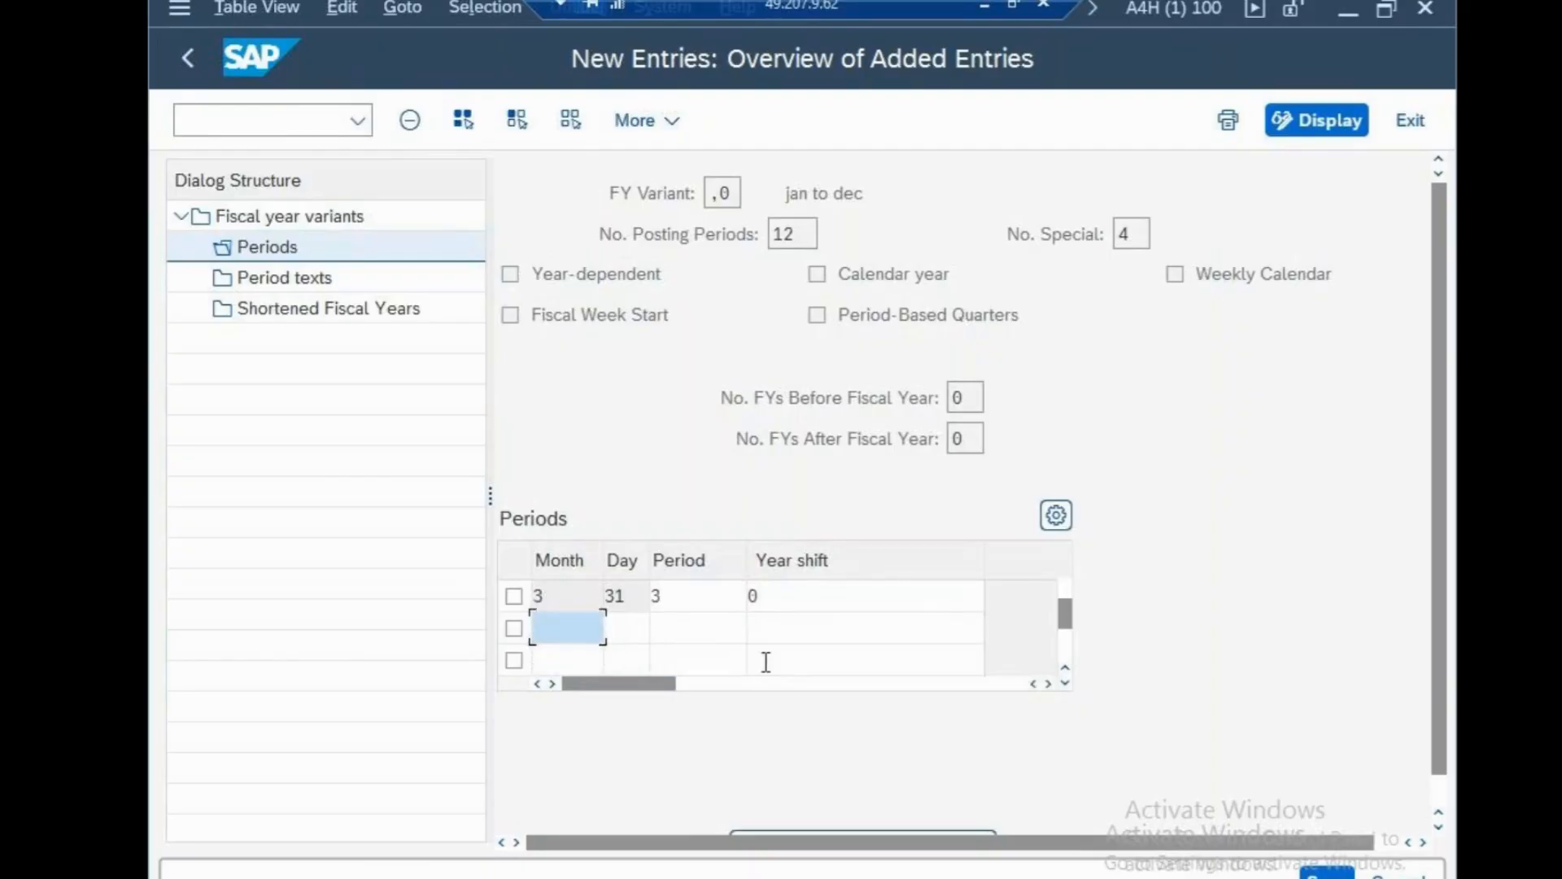
Add months 4–6 (end days 30, 31, 31) as periods 4–6 with year shift 0.
{"action": "type", "text": "4"}
{"action": "left_click", "coordinate": [644, 634]}
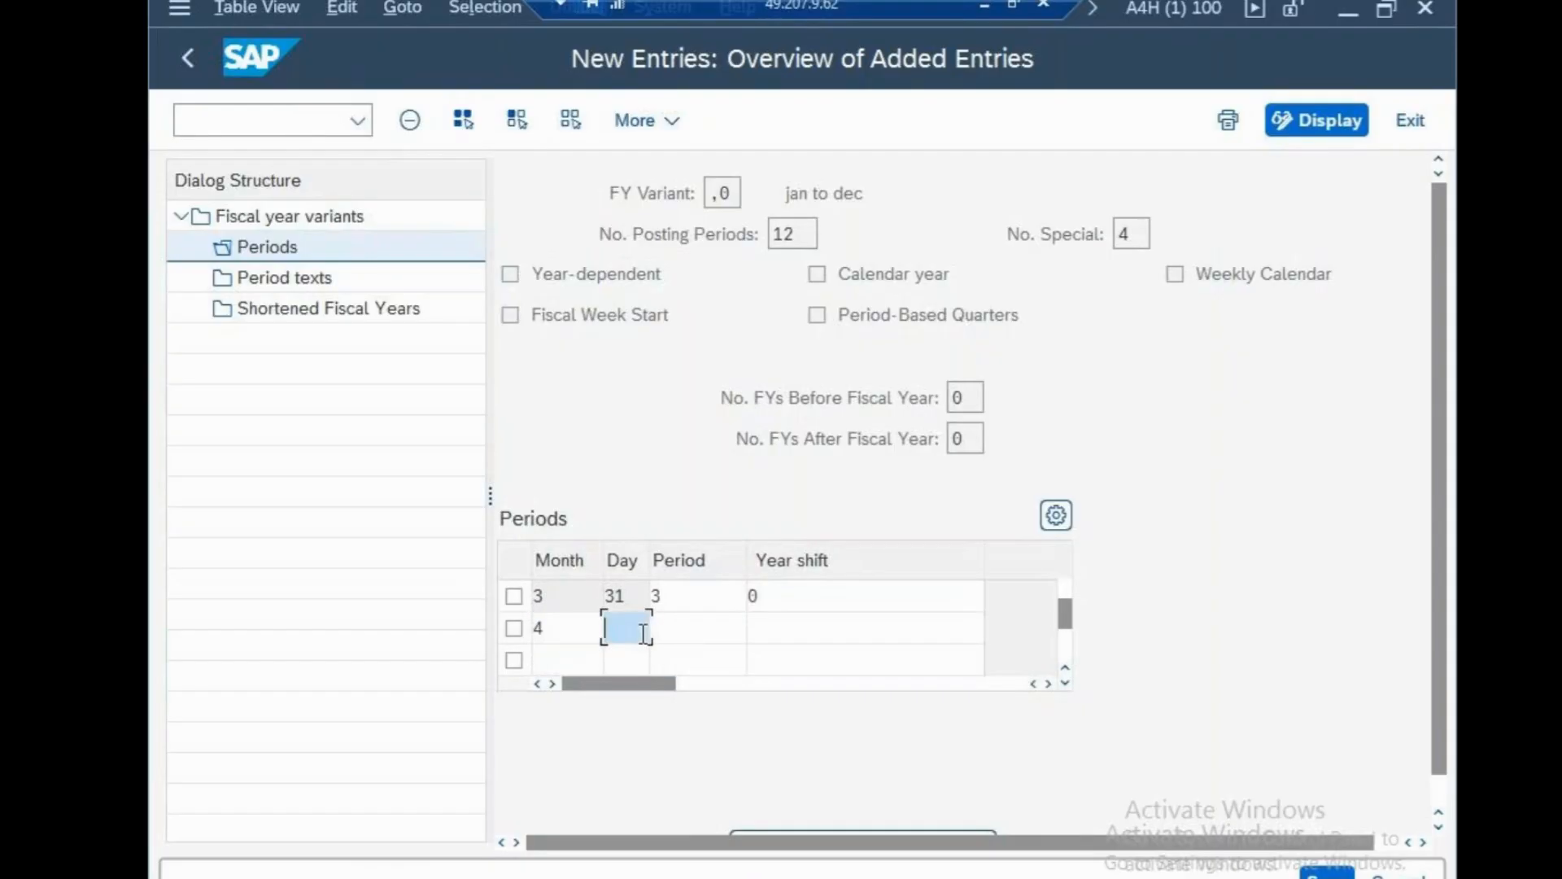
{"action": "type", "text": "30"}
{"action": "left_click", "coordinate": [678, 631]}
{"action": "type", "text": "4"}
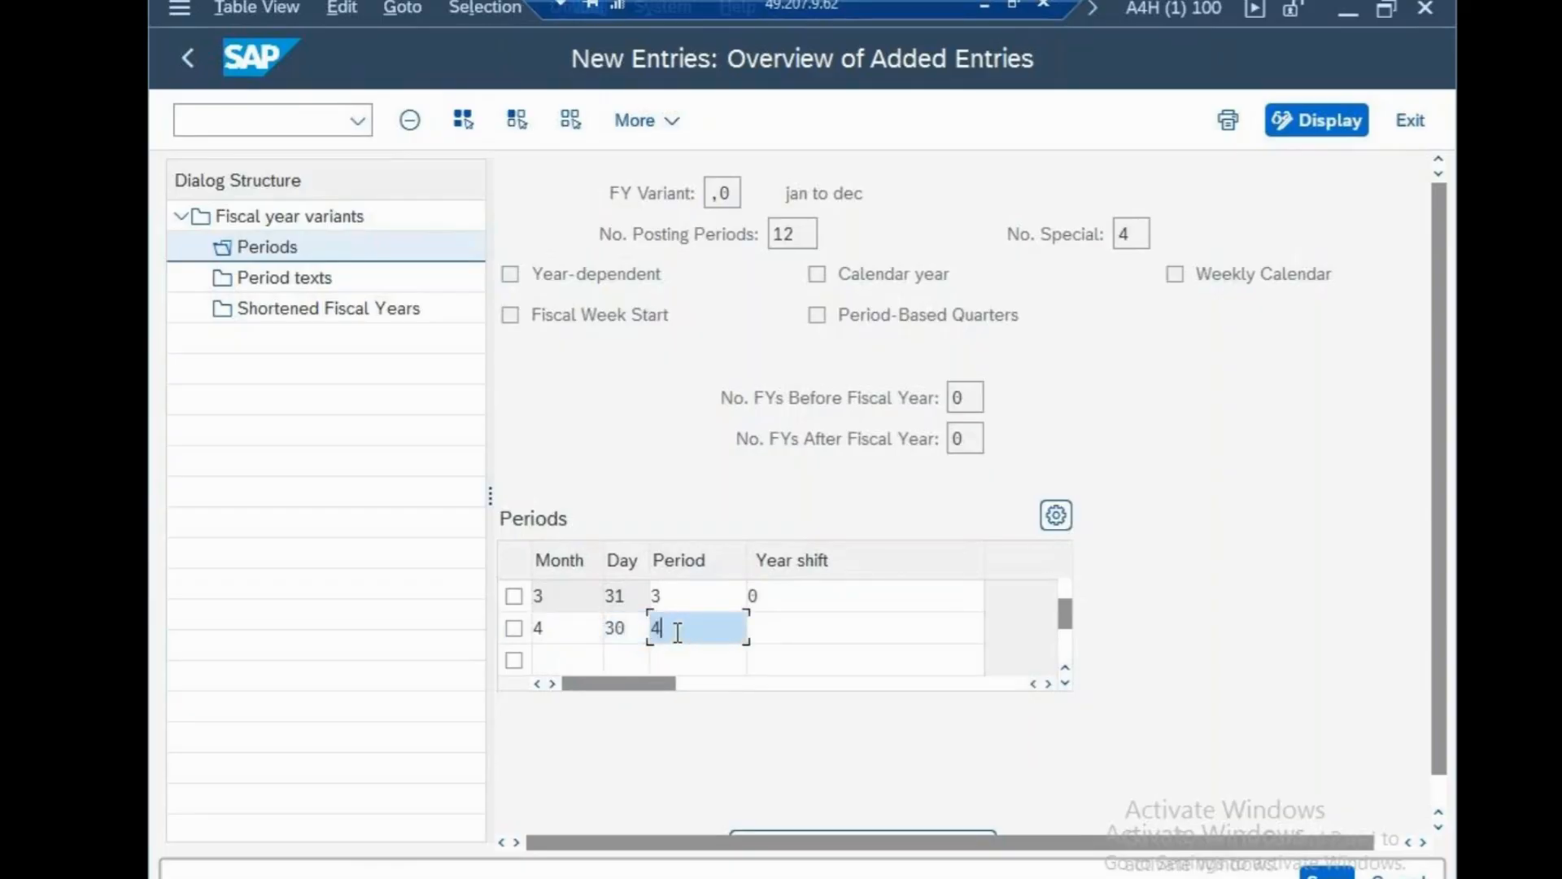
{"action": "left_click", "coordinate": [780, 631]}
{"action": "type", "text": "0"}
{"action": "key", "text": "Tab"}
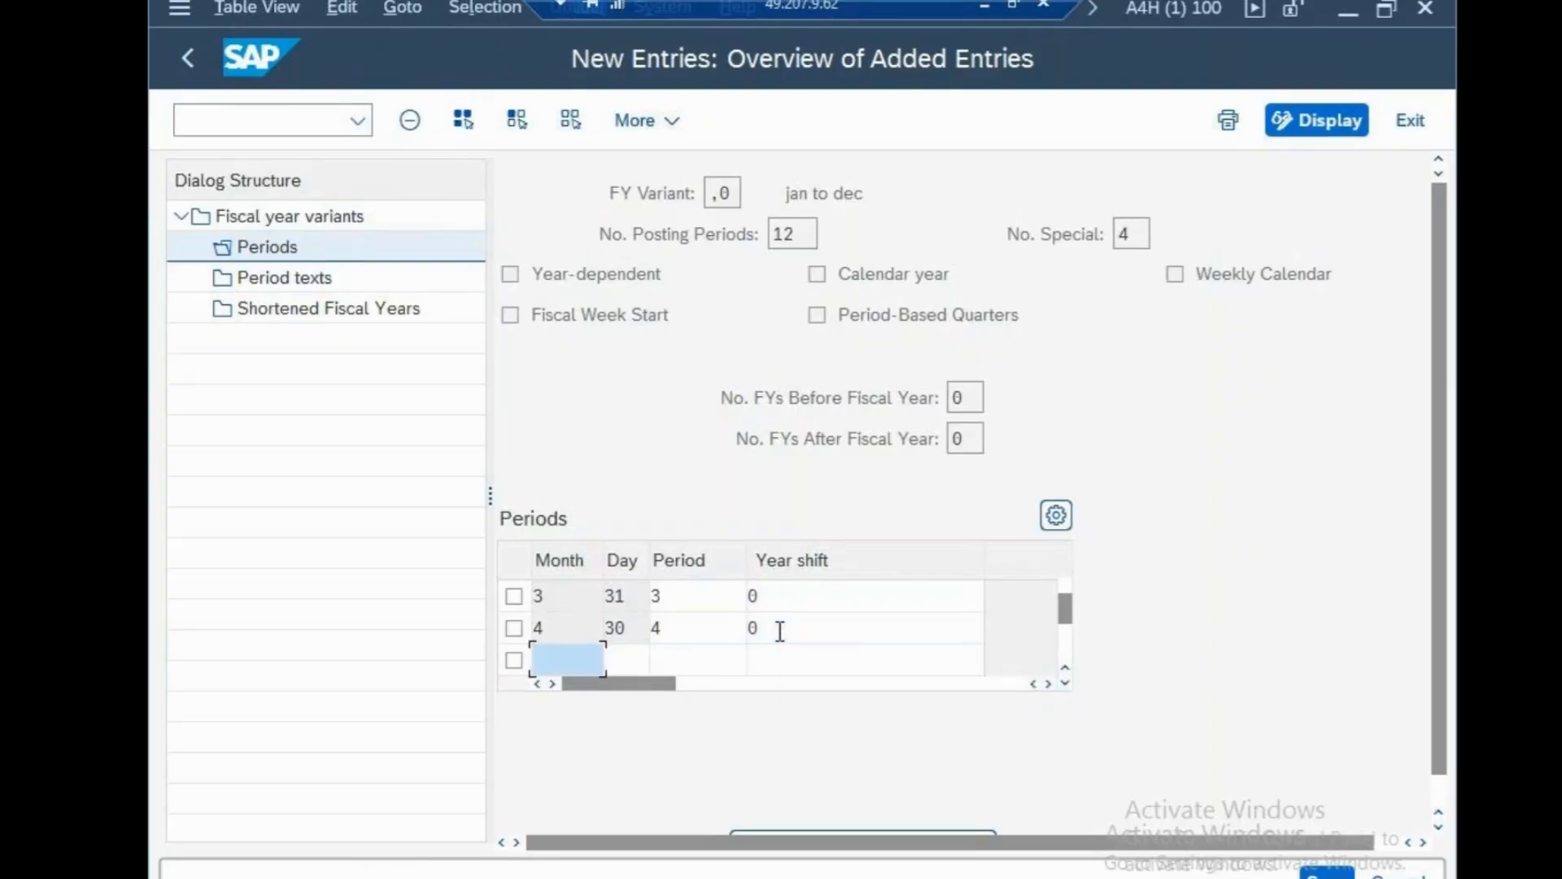
{"action": "type", "text": "5"}
{"action": "left_click", "coordinate": [642, 659]}
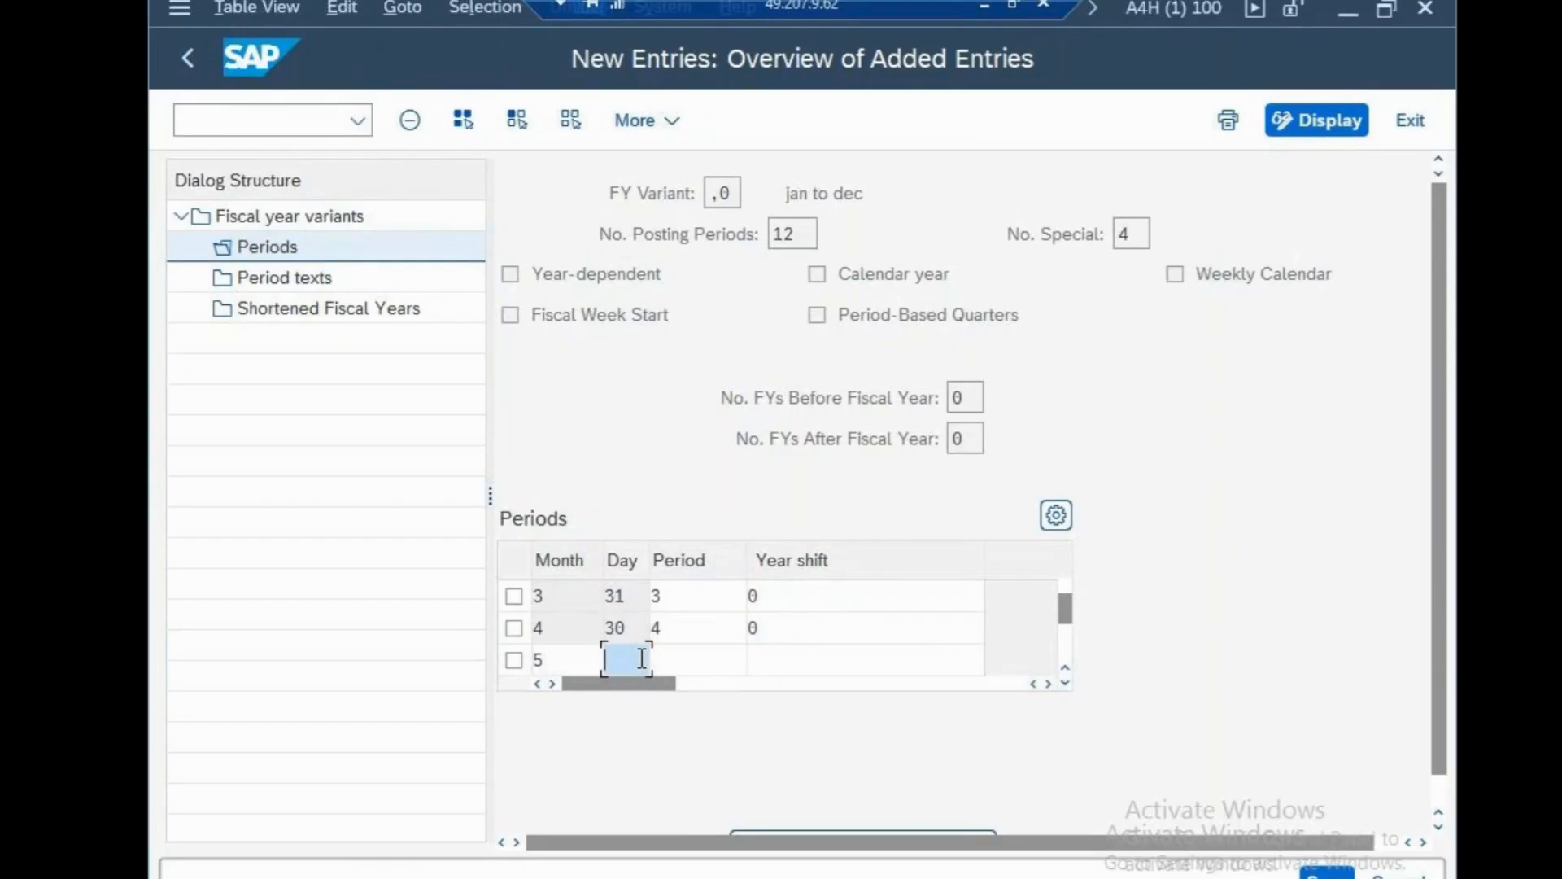
{"action": "type", "text": "31"}
{"action": "left_click", "coordinate": [677, 661]}
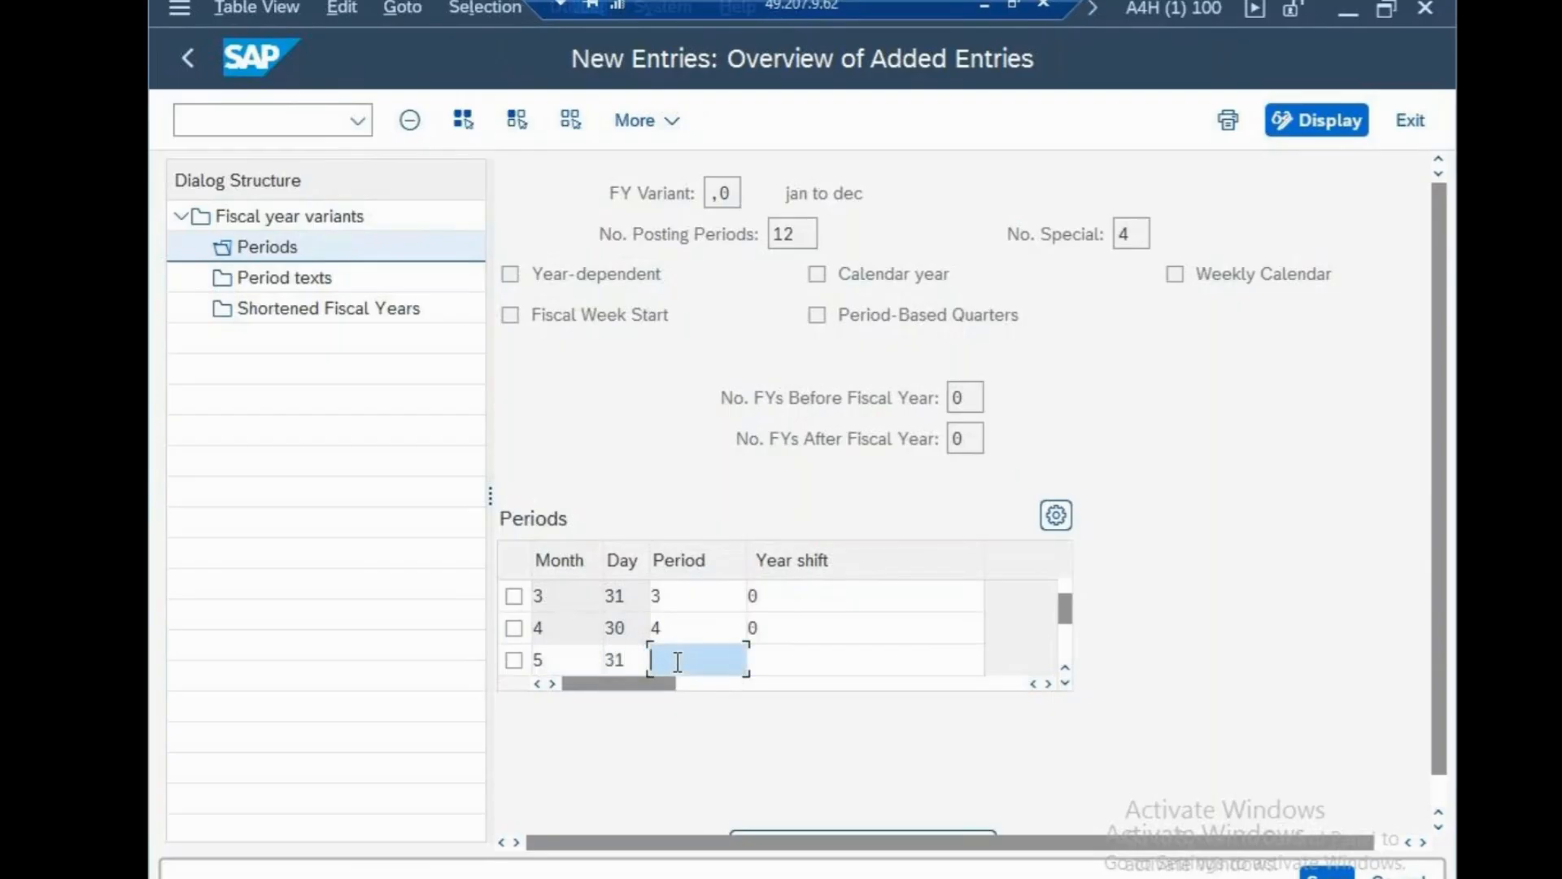
{"action": "type", "text": "5"}
{"action": "left_click", "coordinate": [764, 663]}
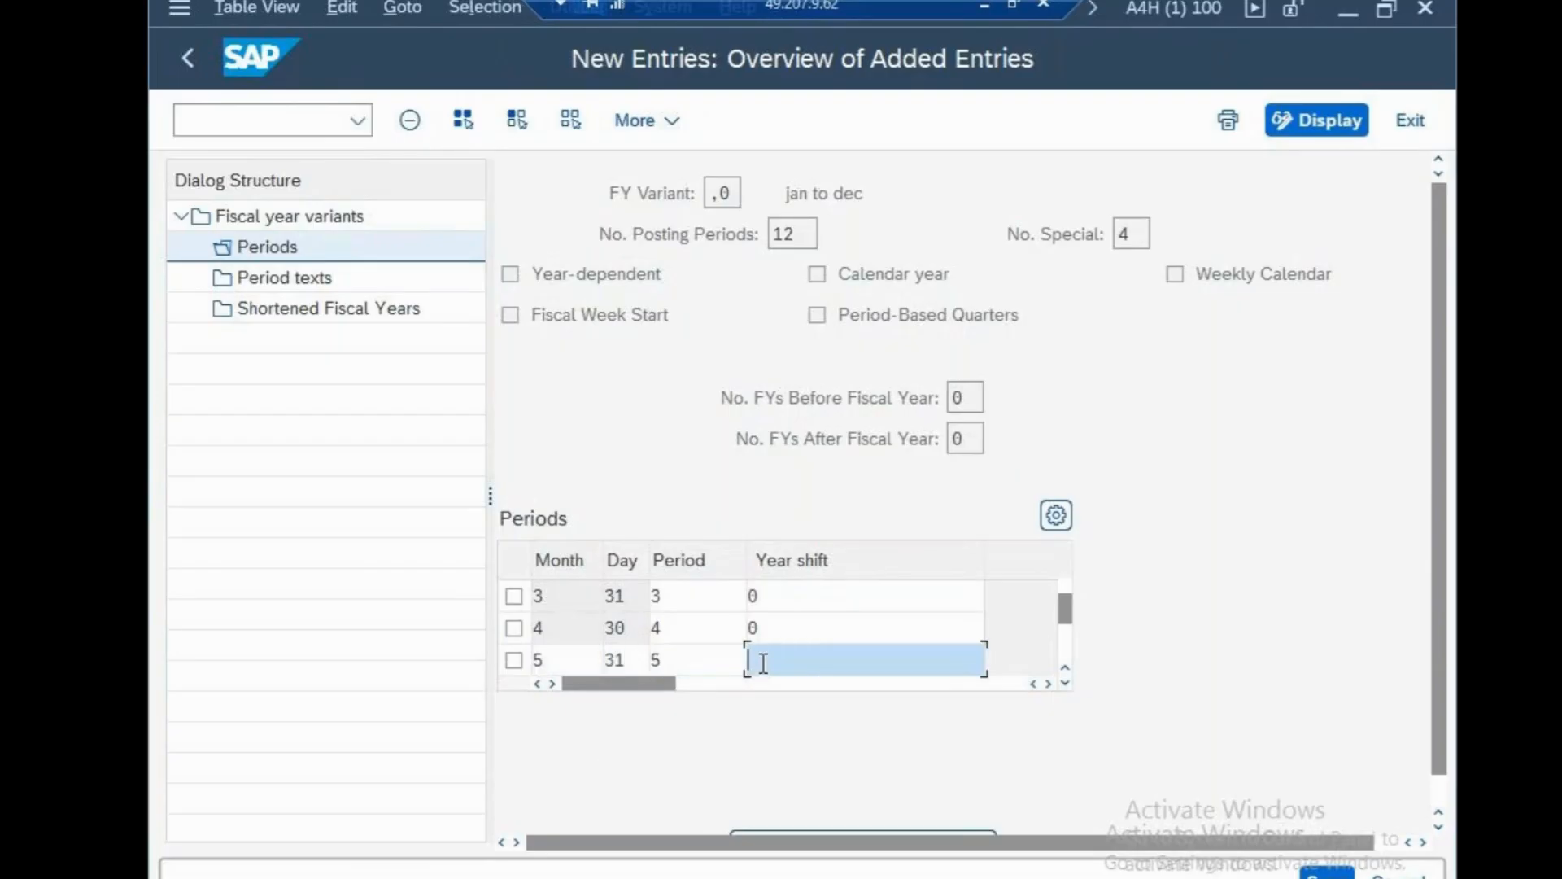
{"action": "type", "text": "0"}
{"action": "key", "text": "Return"}
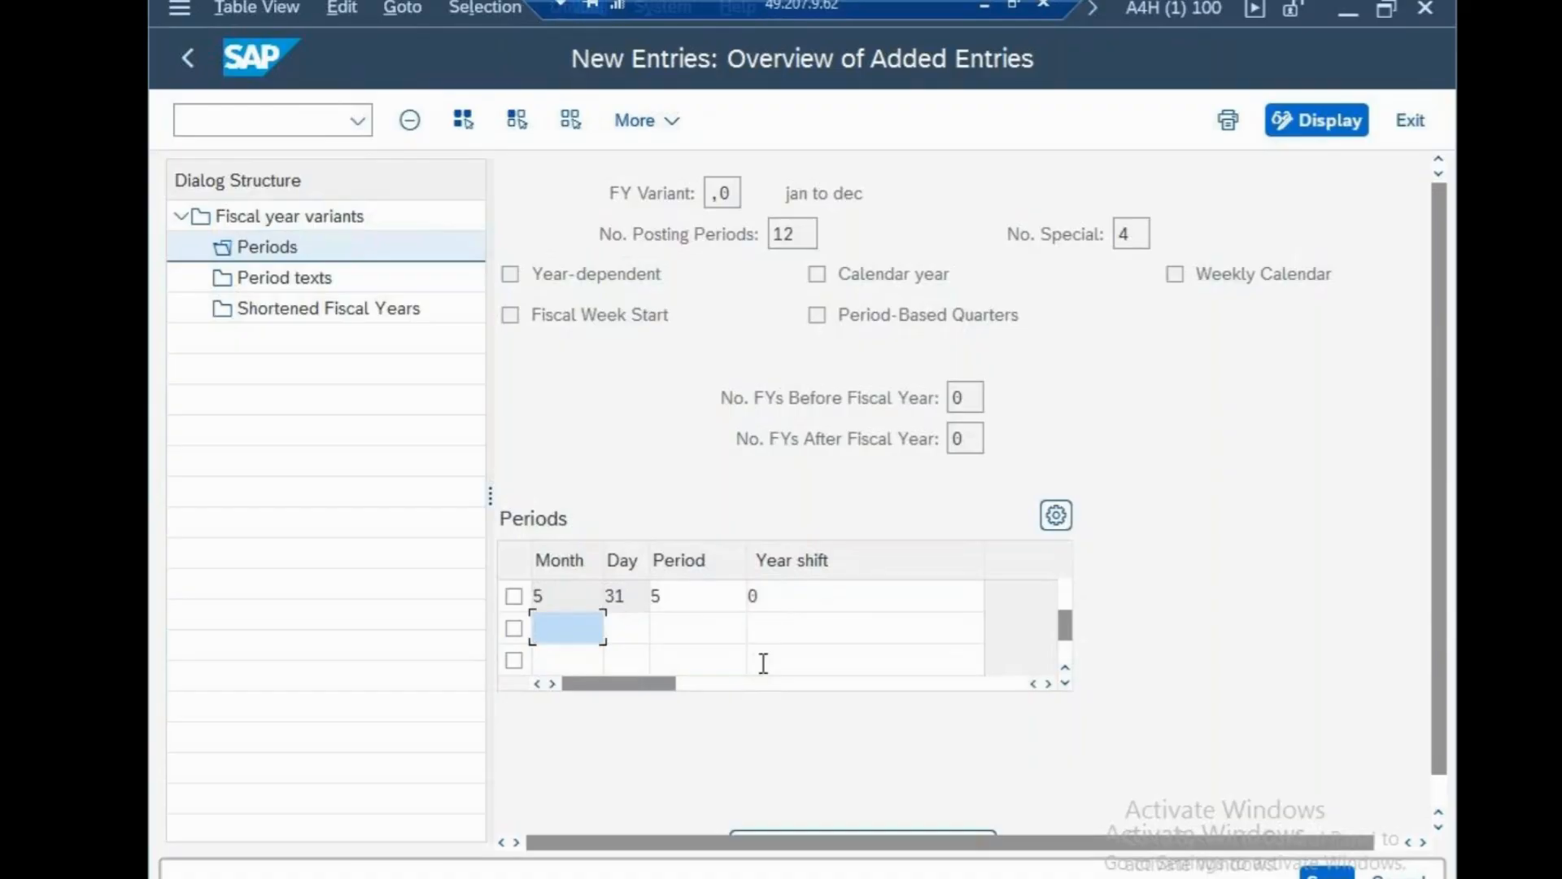
{"action": "type", "text": "6"}
{"action": "left_click", "coordinate": [617, 631]}
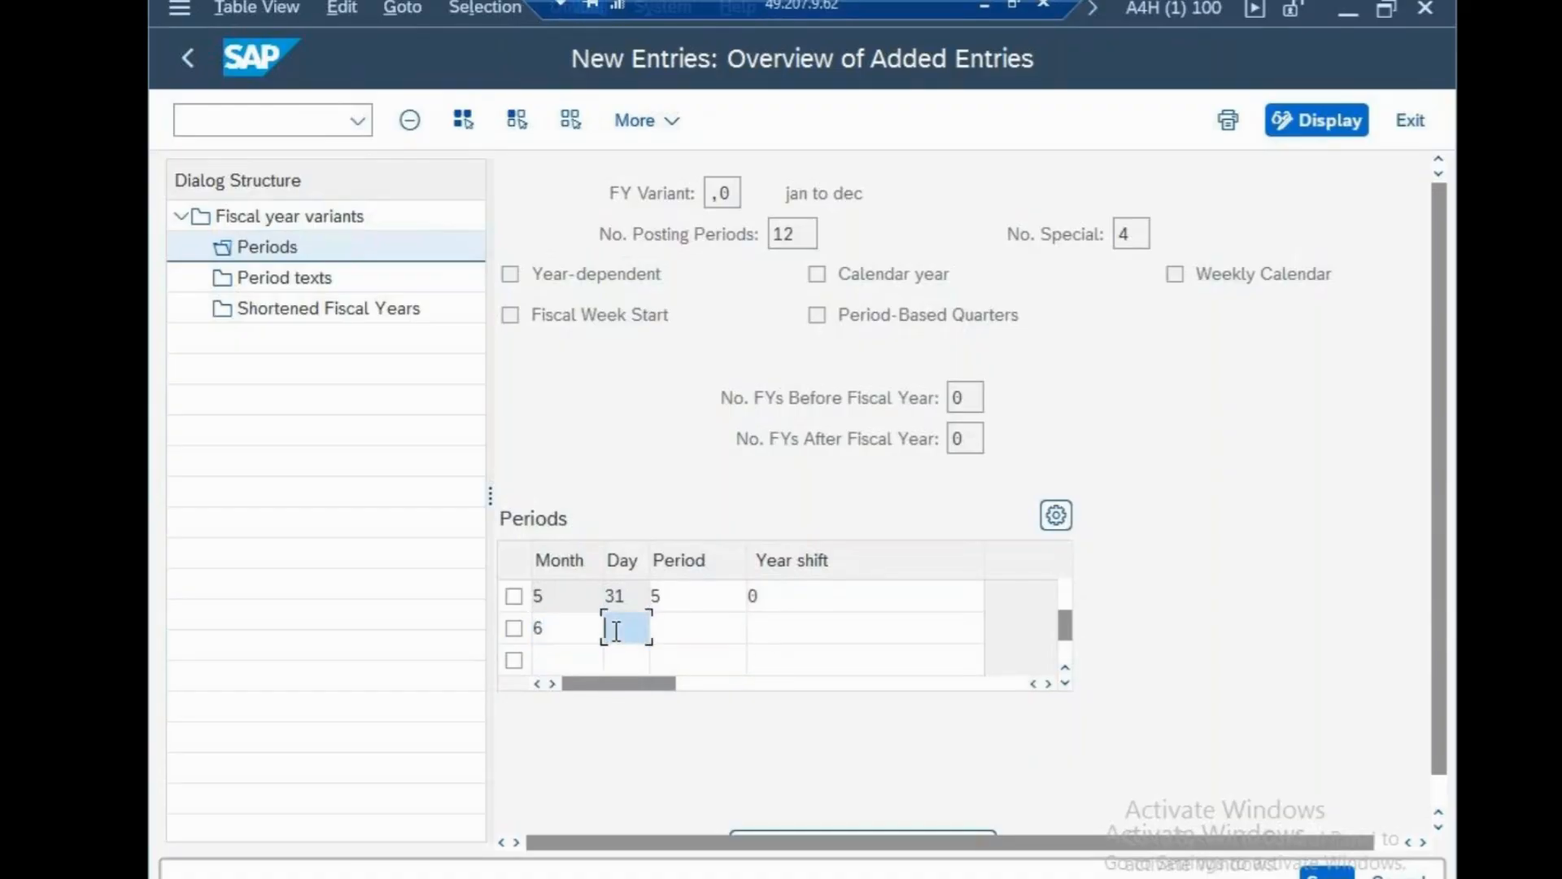
{"action": "type", "text": "31"}
{"action": "left_click", "coordinate": [662, 631]}
{"action": "type", "text": "6"}
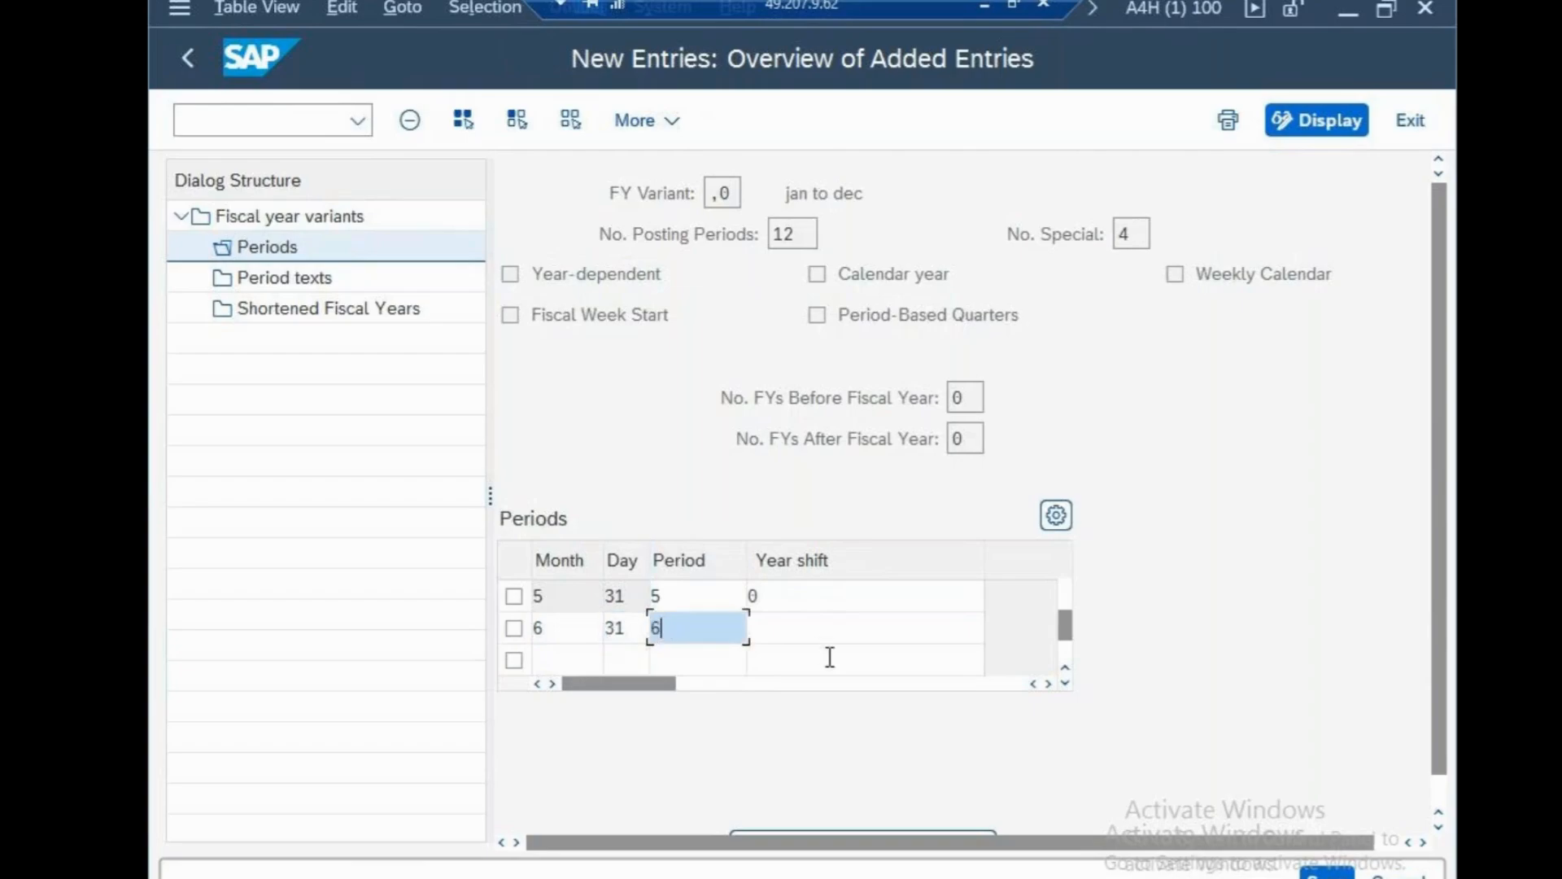
{"action": "left_click", "coordinate": [812, 636]}
Complete the month 6 row with year shift 0 and correct its end day to 30.
{"action": "type", "text": "0"}
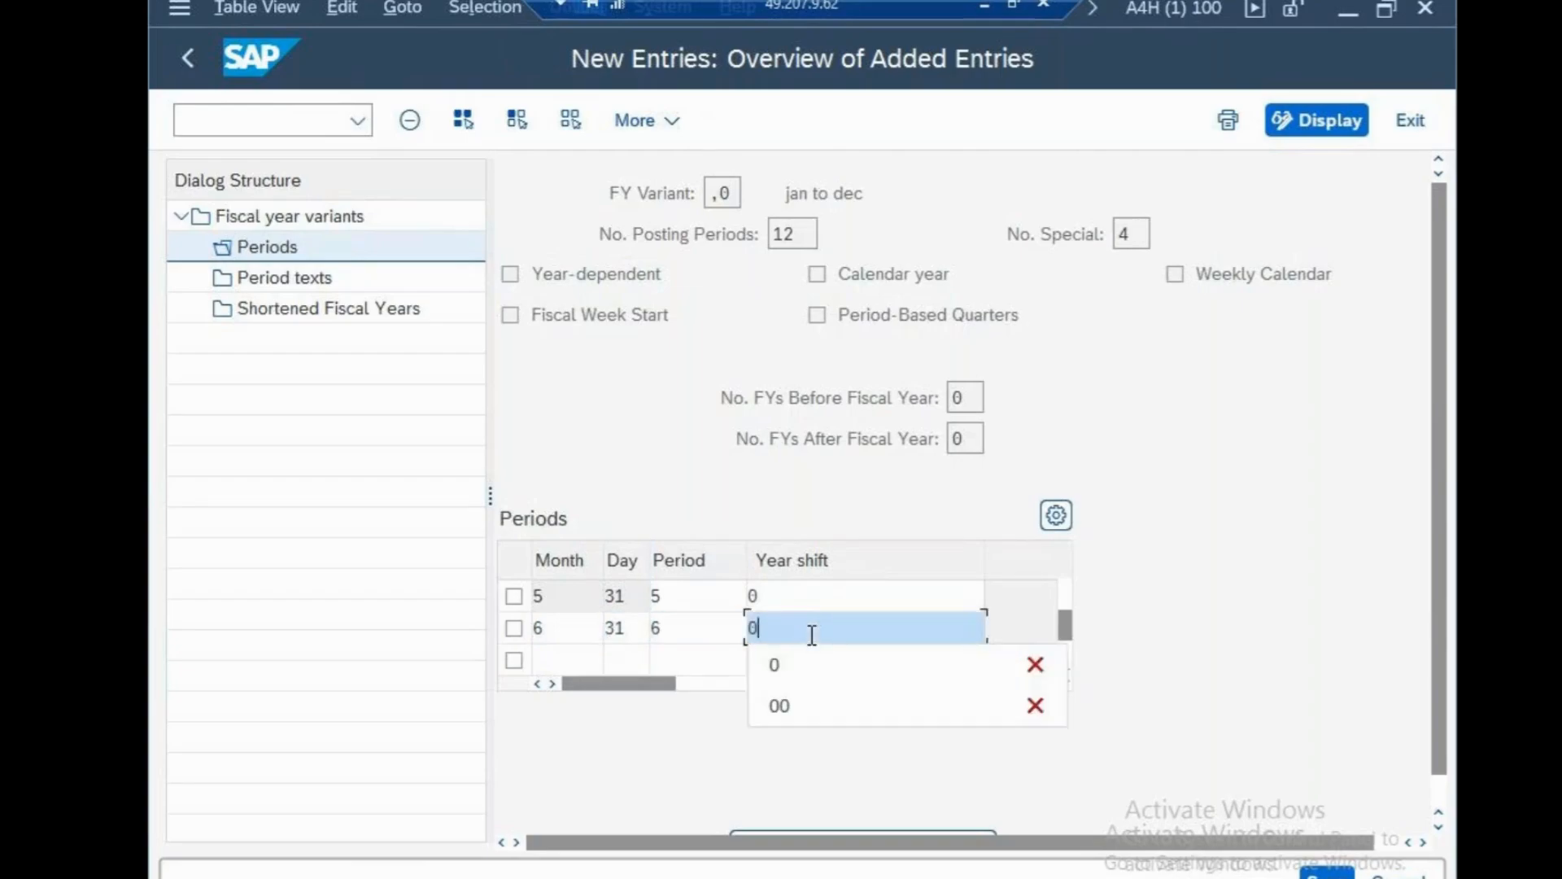
{"action": "key", "text": "Return"}
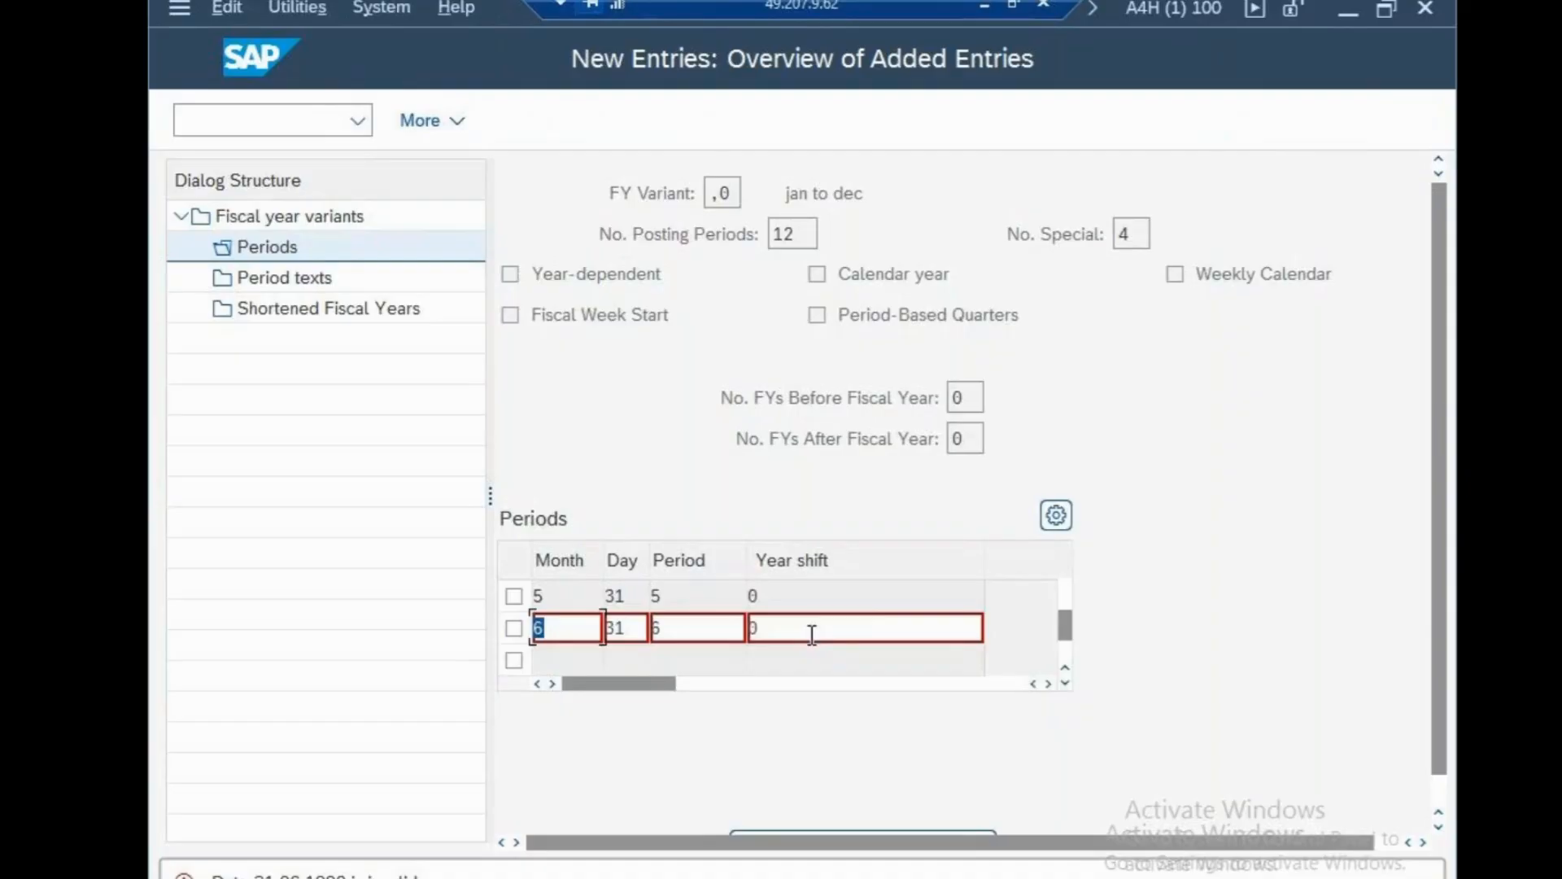
{"action": "left_click", "coordinate": [638, 632]}
{"action": "key", "text": "BackSpace"}
{"action": "type", "text": "0"}
{"action": "key", "text": "Return"}
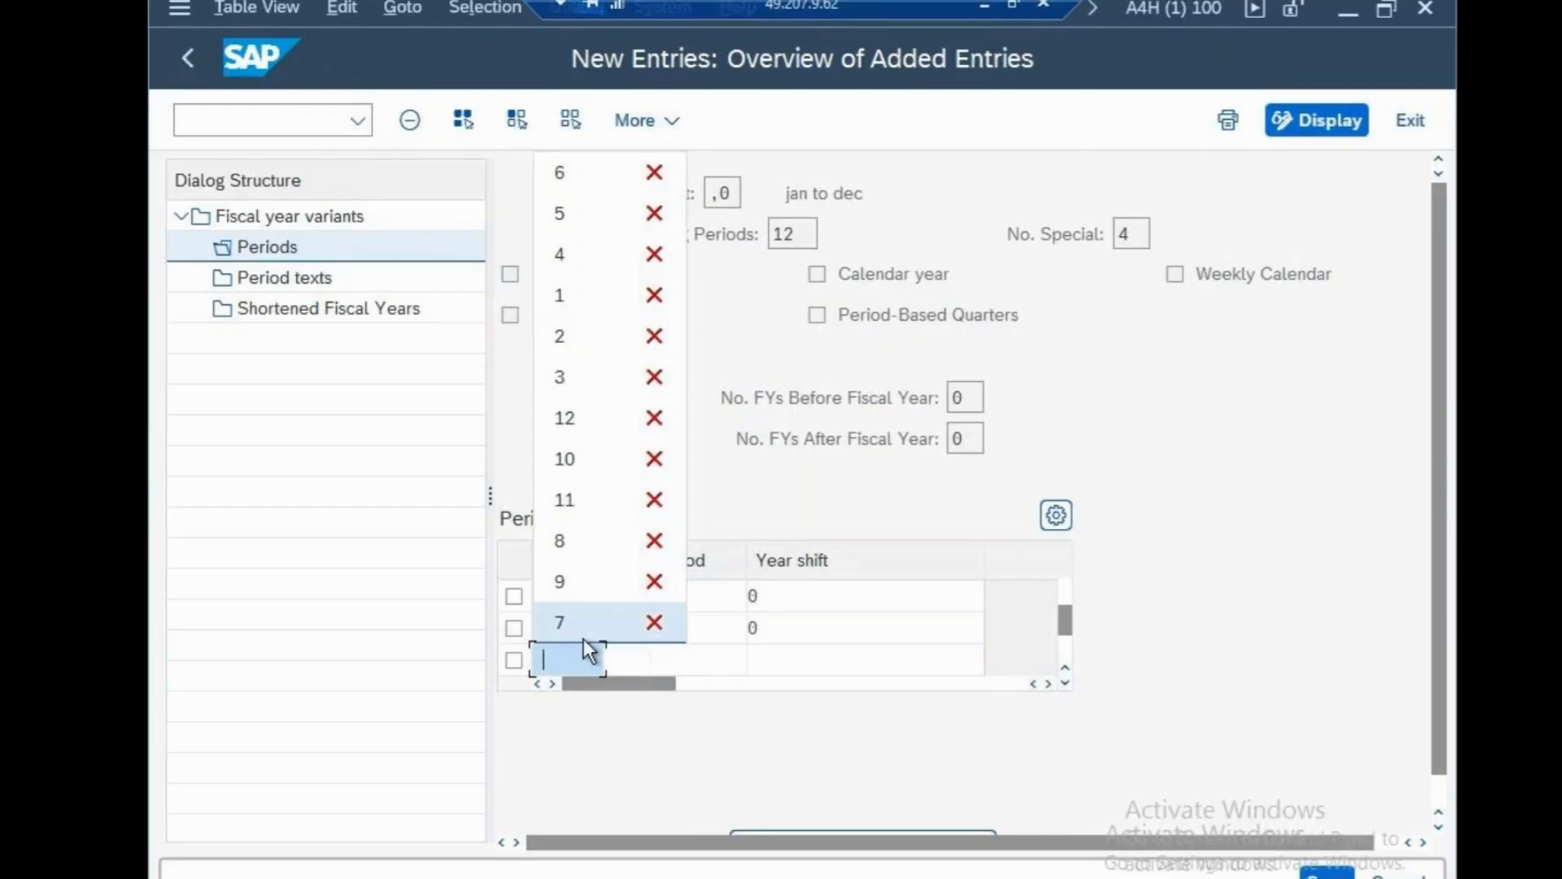
Add months 7–9 (end days 31, 31, 30) as periods 7–9 with year shift 0.
{"action": "left_click", "coordinate": [583, 633]}
{"action": "left_click", "coordinate": [621, 661]}
{"action": "type", "text": "31"}
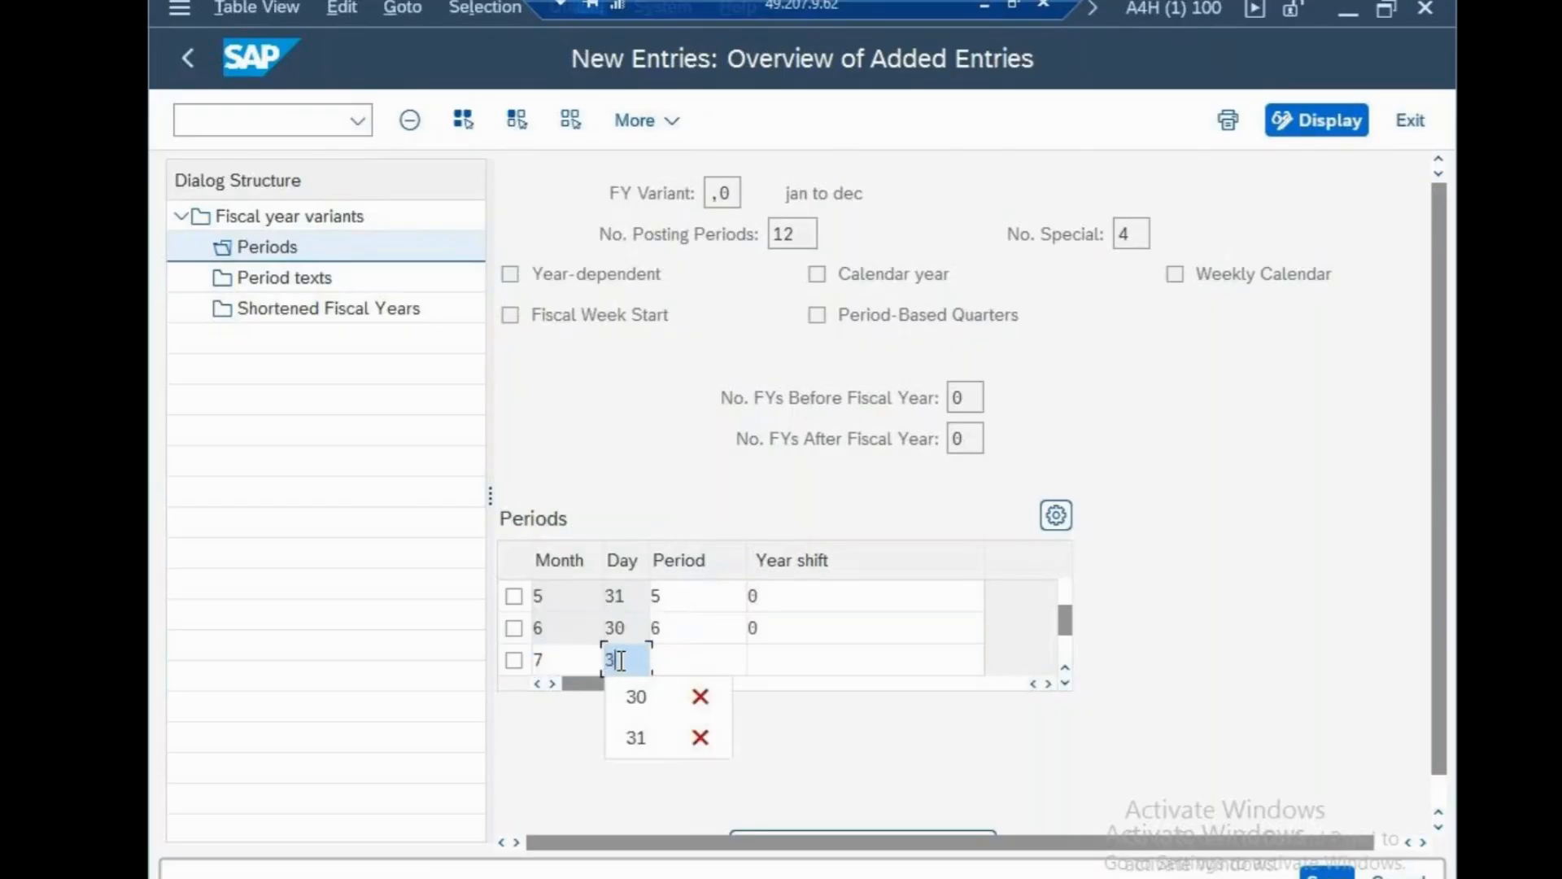
{"action": "left_click", "coordinate": [659, 661]}
{"action": "type", "text": "7"}
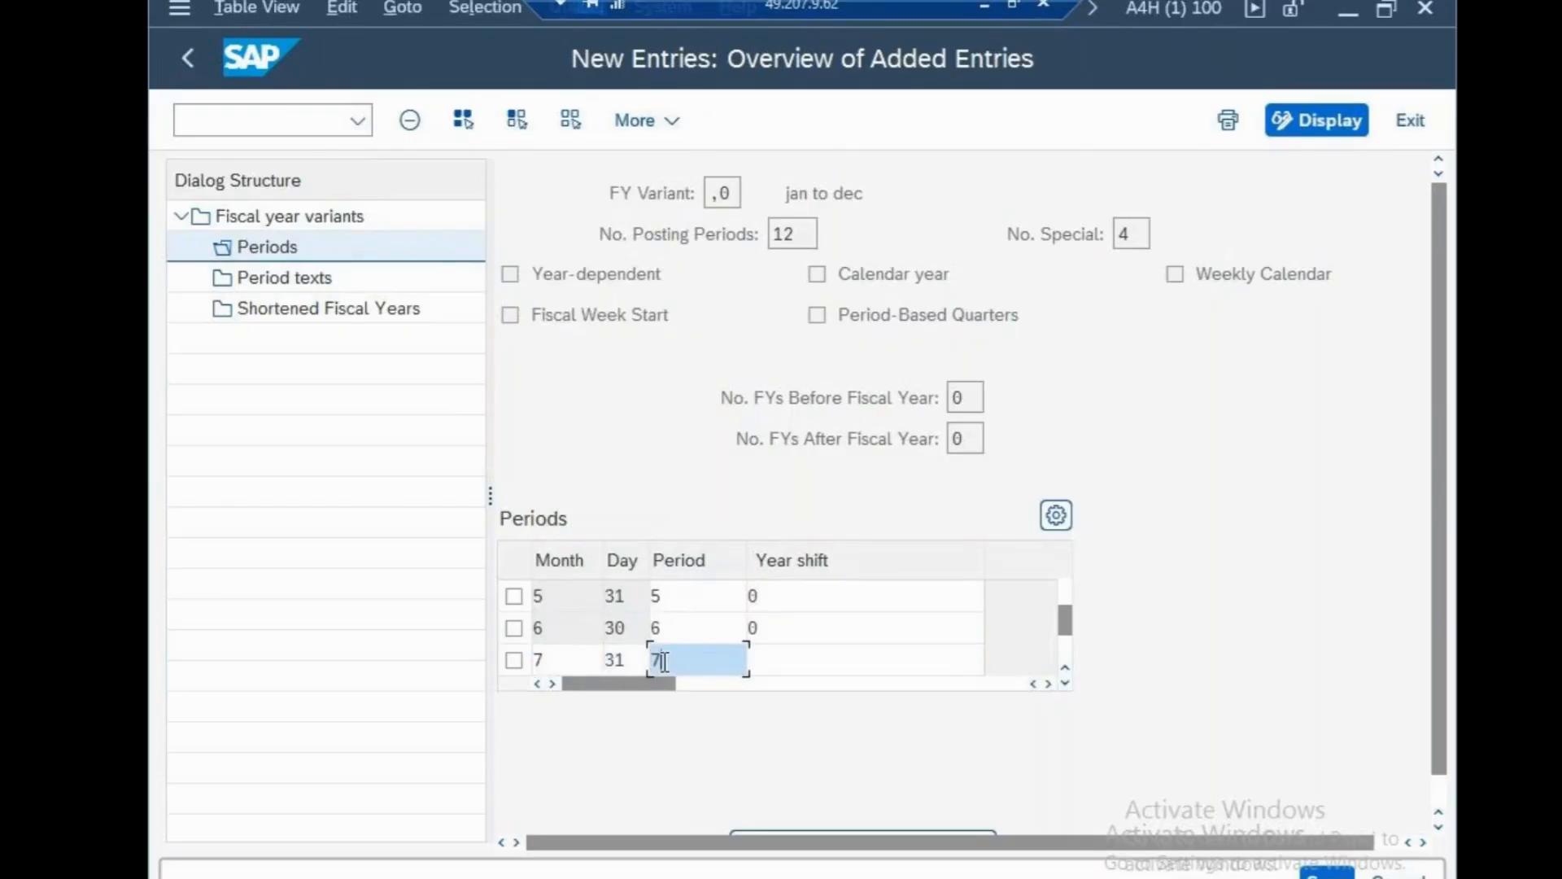
{"action": "left_click", "coordinate": [769, 663]}
{"action": "type", "text": "0"}
{"action": "key", "text": "Return"}
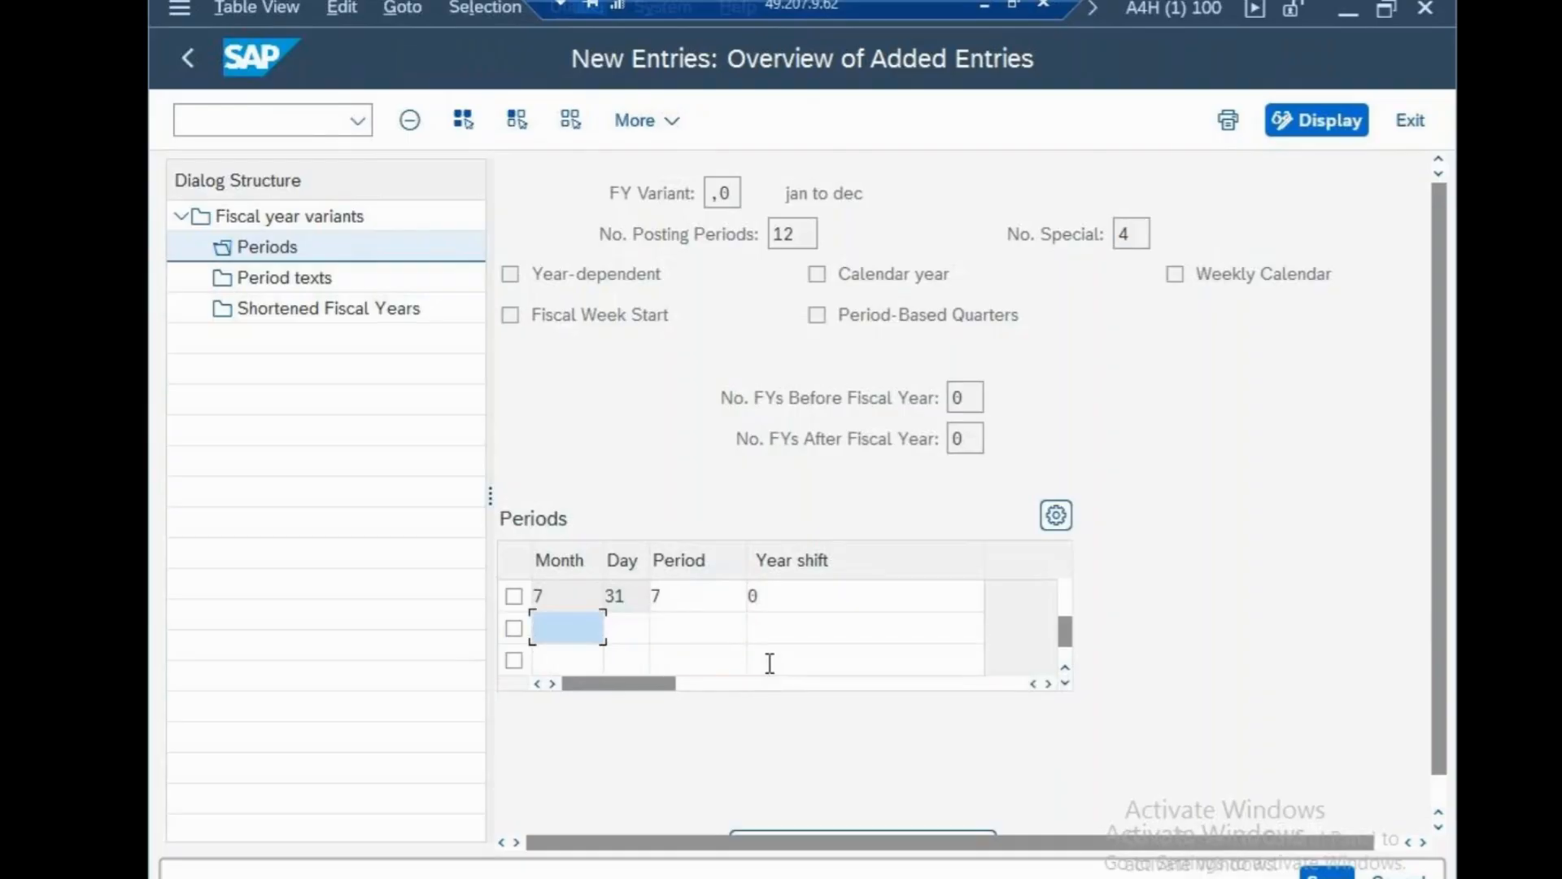
{"action": "type", "text": "5"}
{"action": "key", "text": "BackSpace"}
{"action": "type", "text": "8"}
{"action": "left_click", "coordinate": [633, 630]}
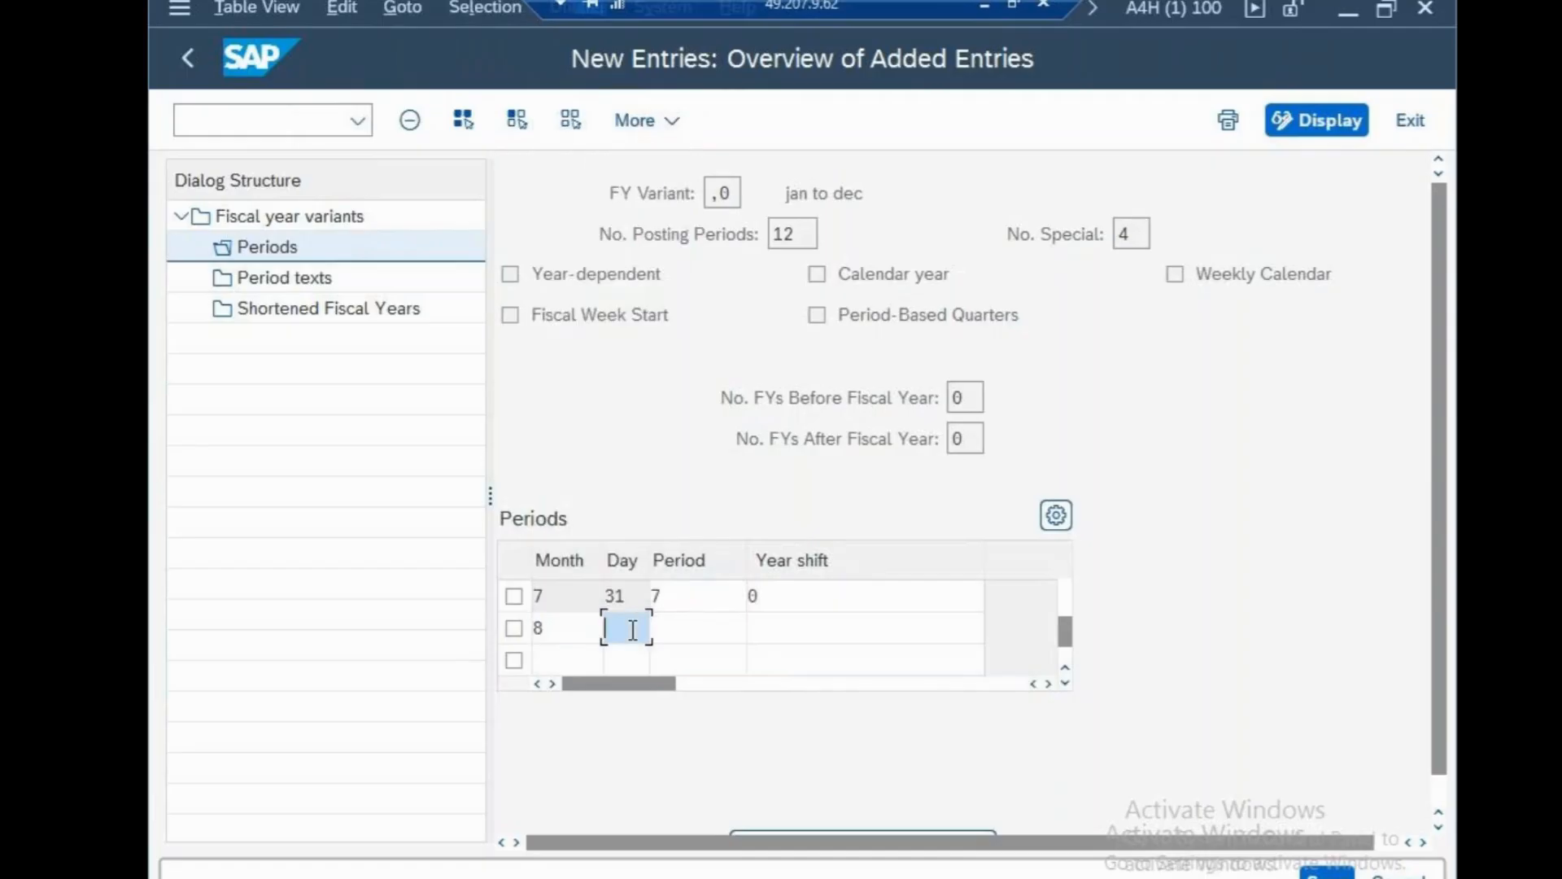
{"action": "type", "text": "31"}
{"action": "left_click", "coordinate": [678, 632]}
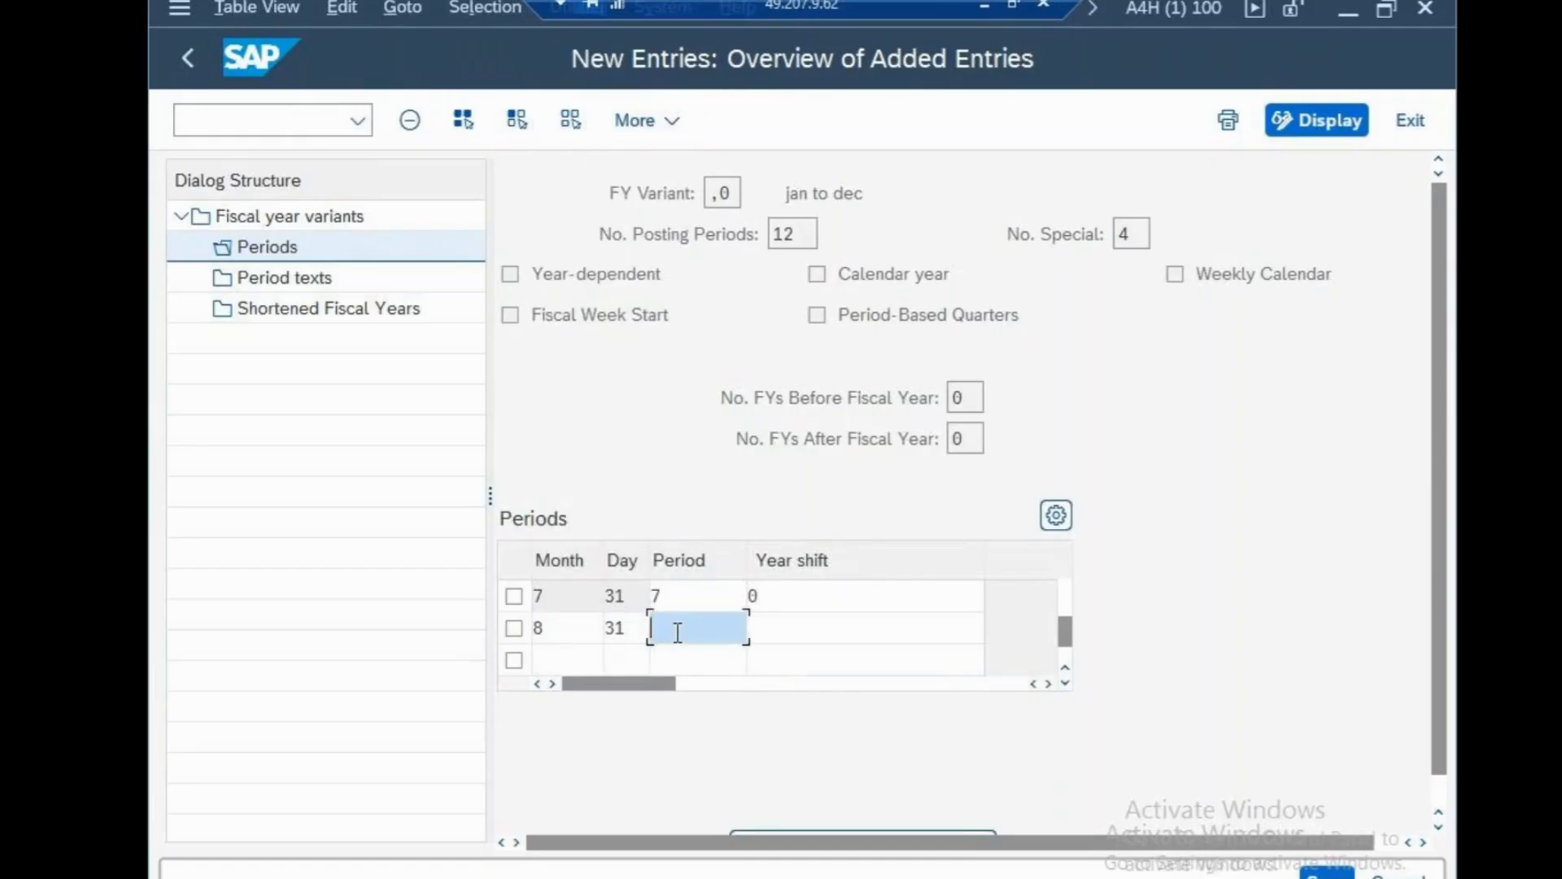
{"action": "type", "text": "8"}
{"action": "left_click", "coordinate": [777, 624]}
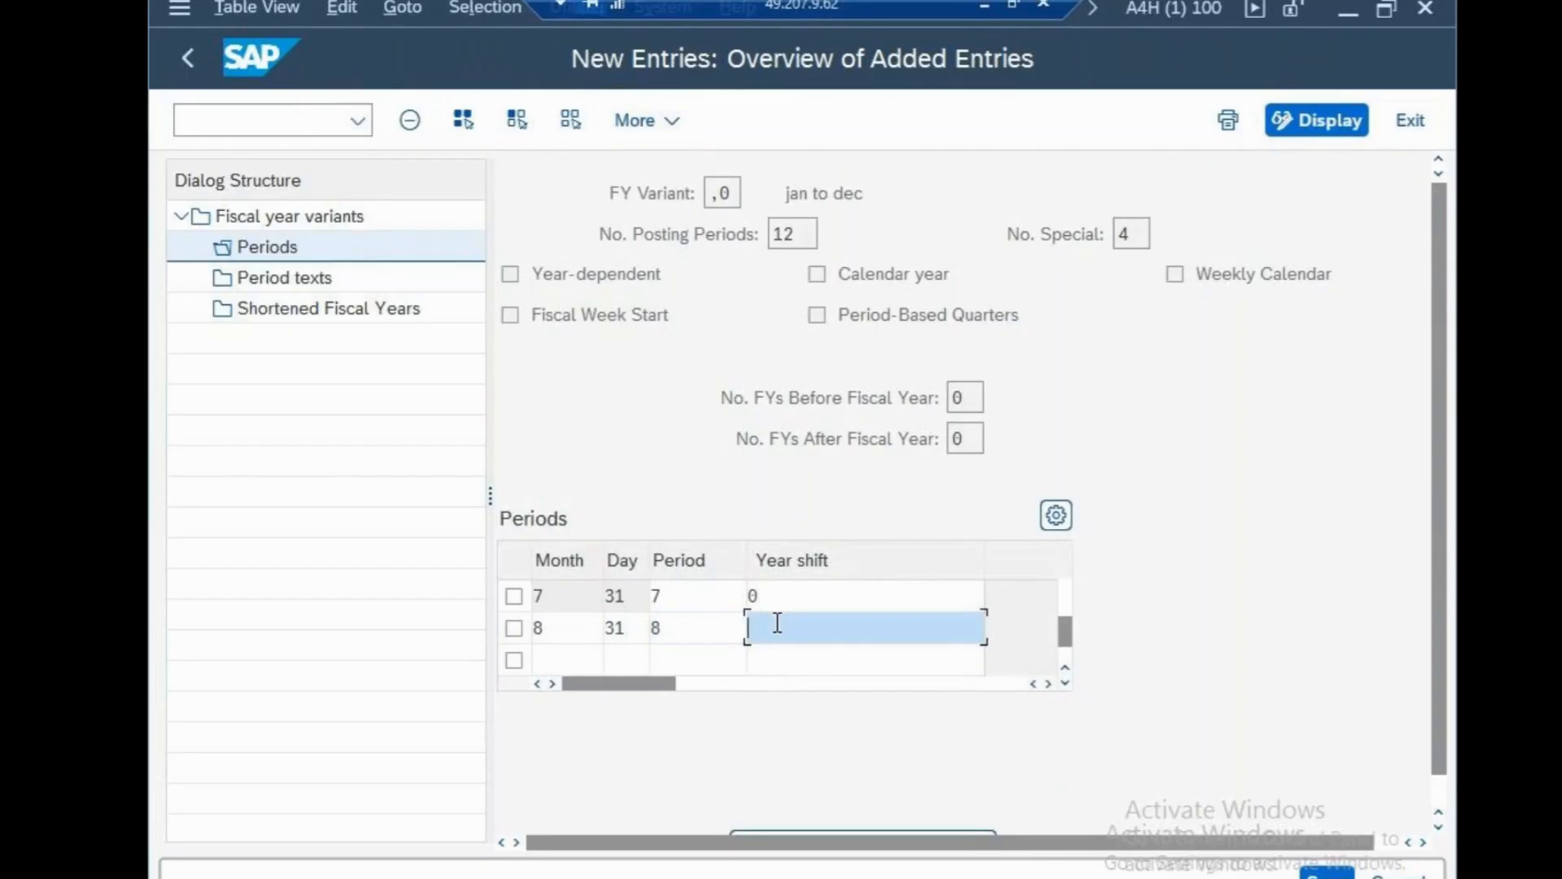
{"action": "type", "text": "0"}
{"action": "key", "text": "Return"}
{"action": "type", "text": "9"}
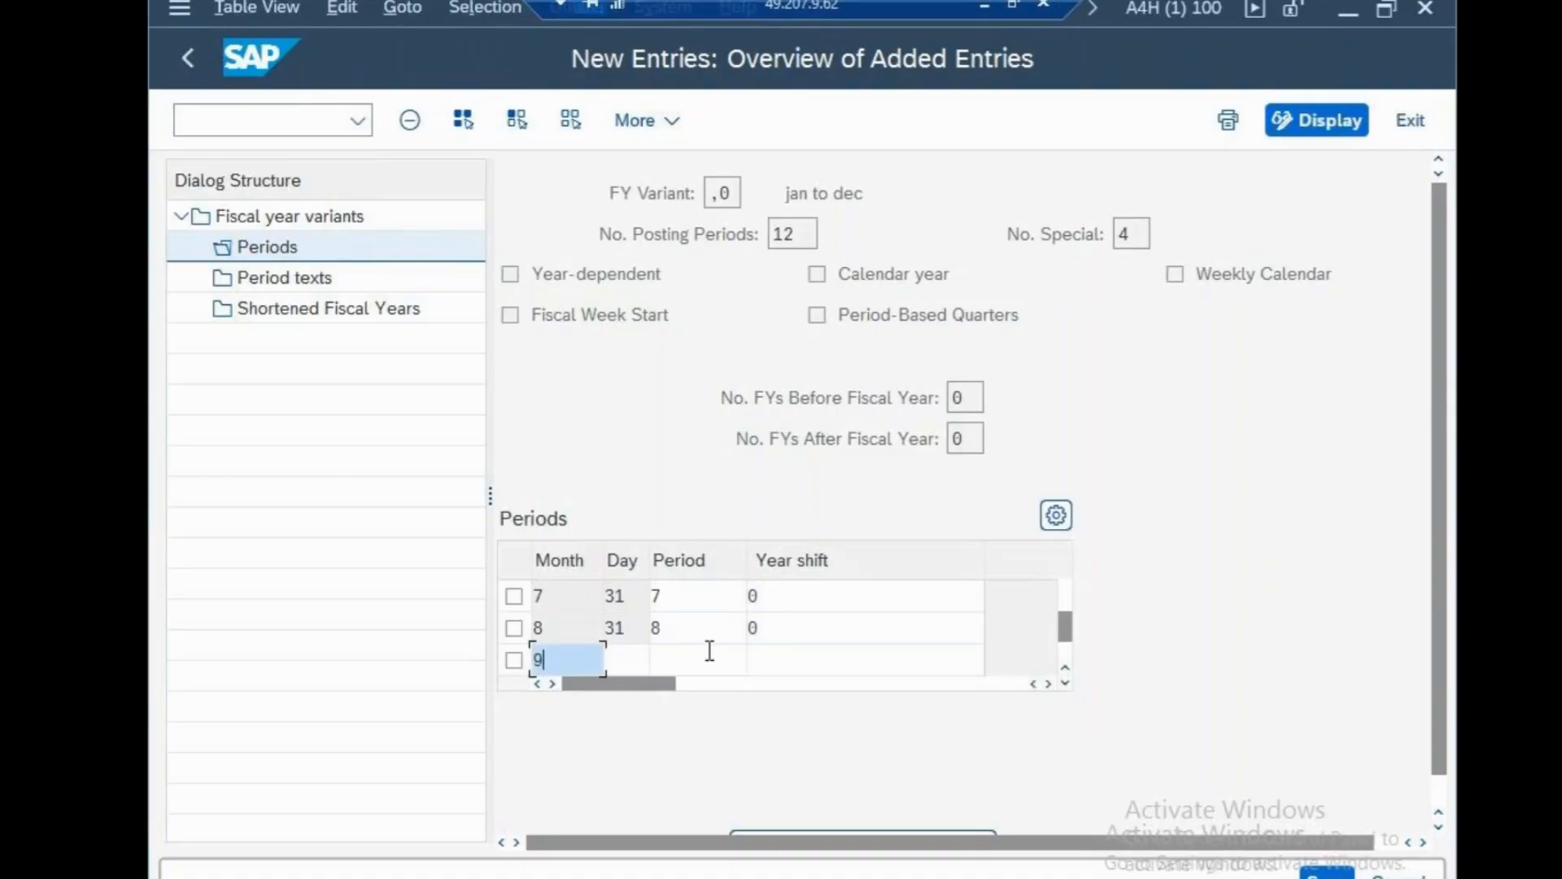
{"action": "left_click", "coordinate": [642, 663]}
{"action": "type", "text": "30"}
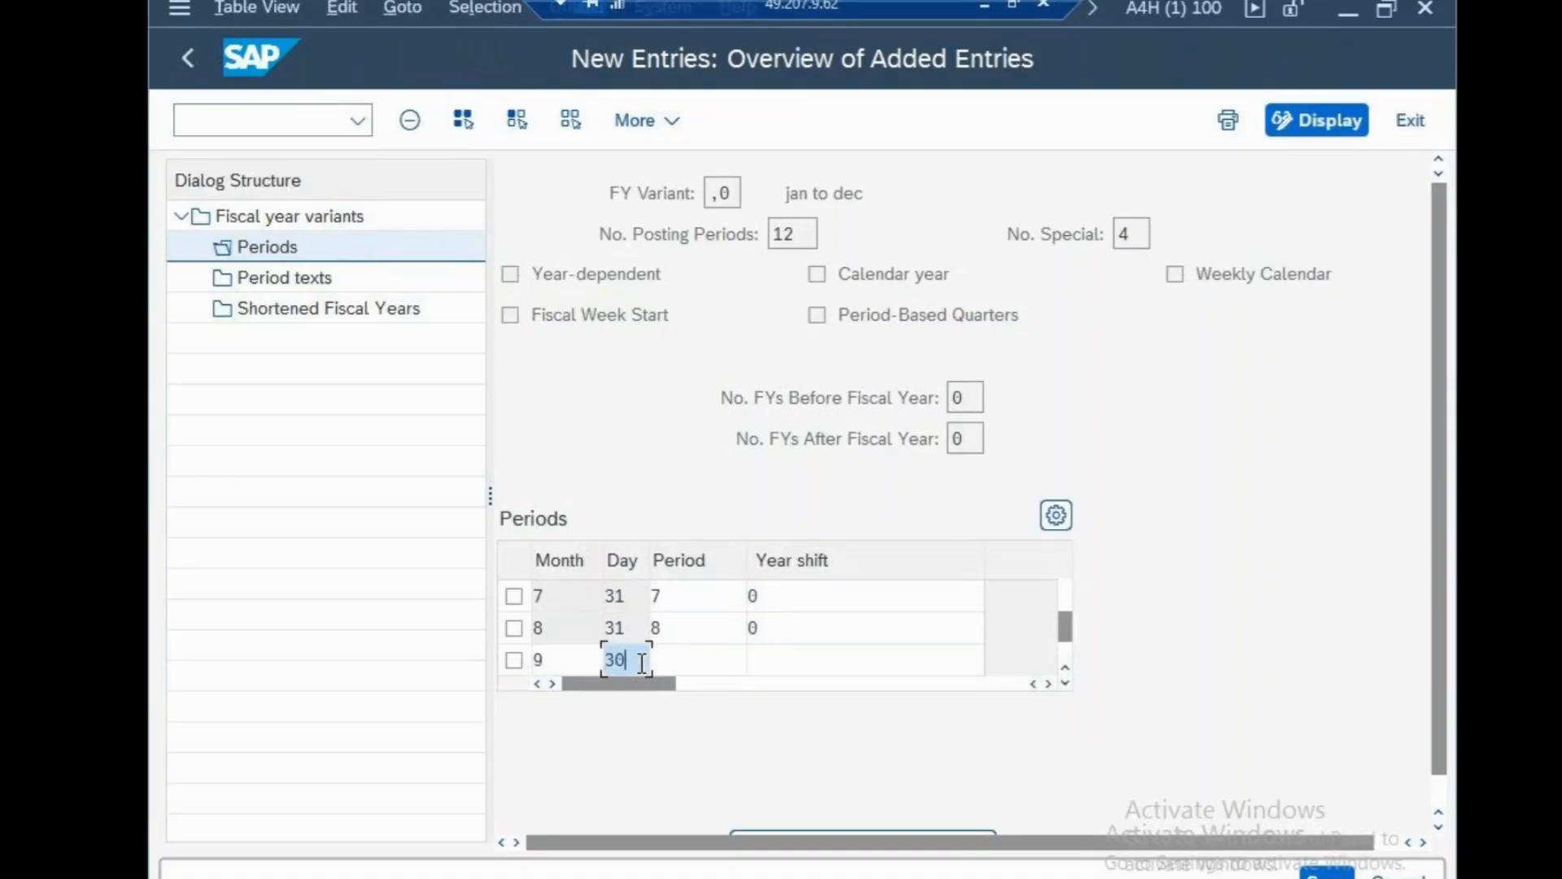
{"action": "left_click", "coordinate": [680, 661]}
{"action": "type", "text": "9"}
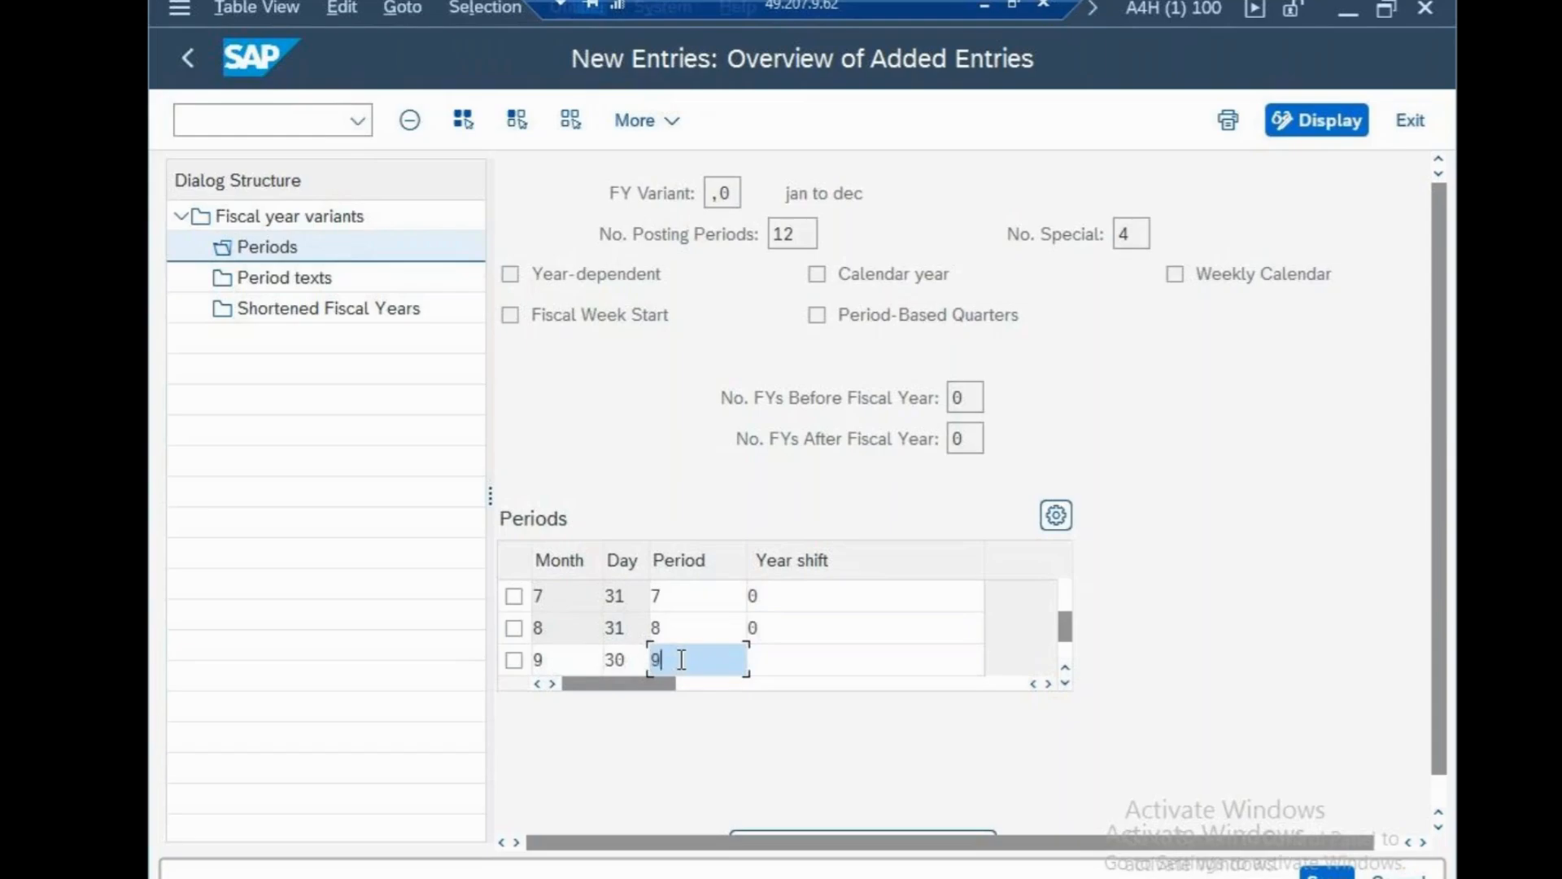
{"action": "left_click", "coordinate": [804, 660]}
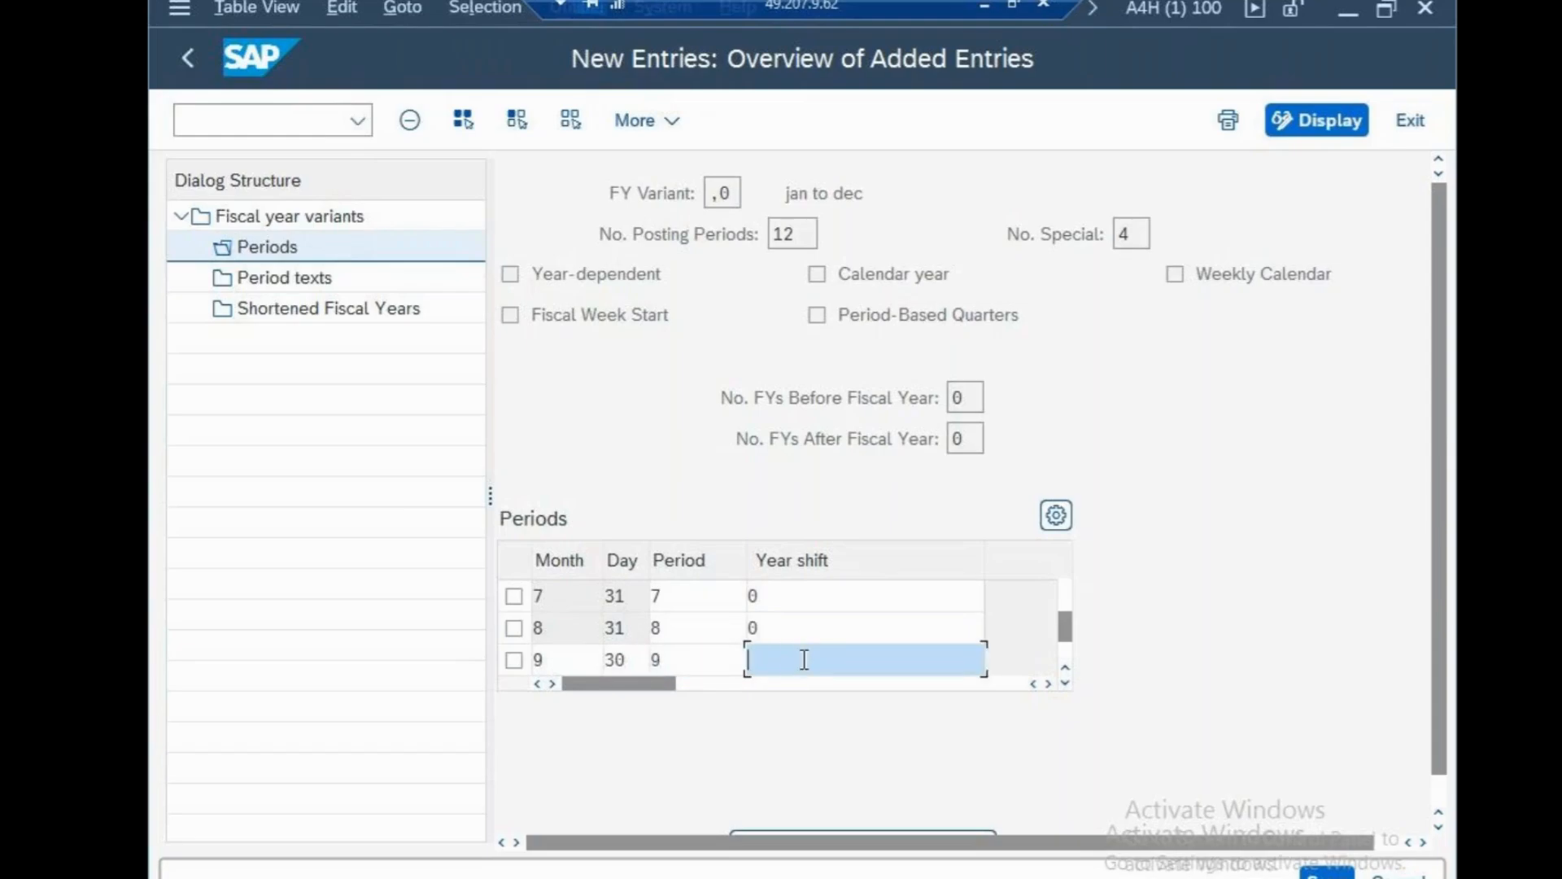
{"action": "type", "text": "0"}
{"action": "key", "text": "Tab"}
Add months 10–12 (end days 31, 30, 31) as periods 10–12, save, and open Period texts.
{"action": "type", "text": "1"}
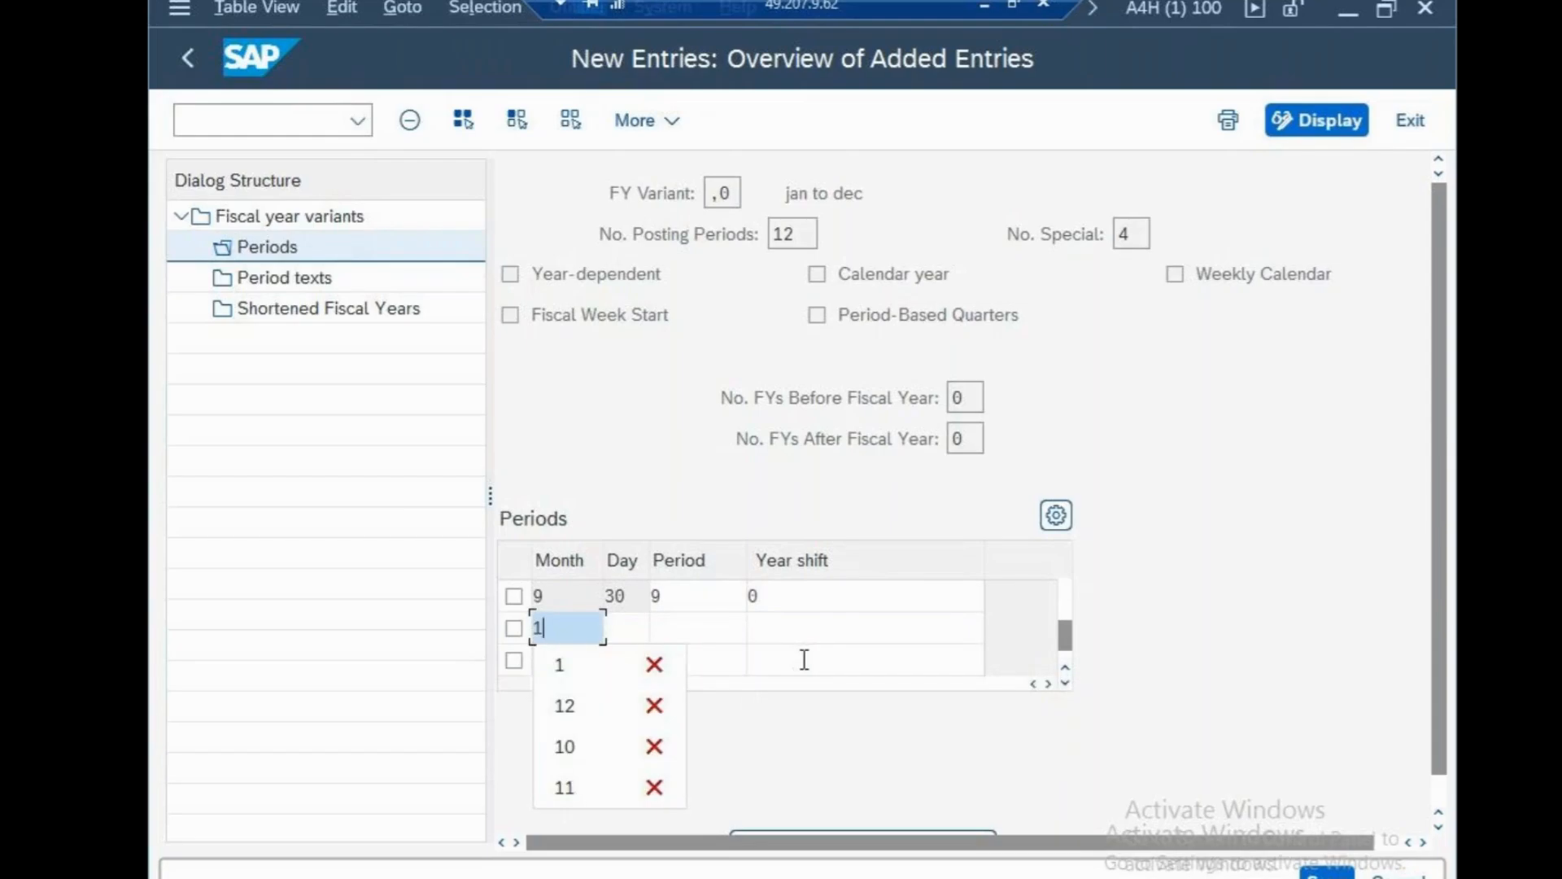
{"action": "type", "text": "0"}
{"action": "left_click", "coordinate": [640, 634]}
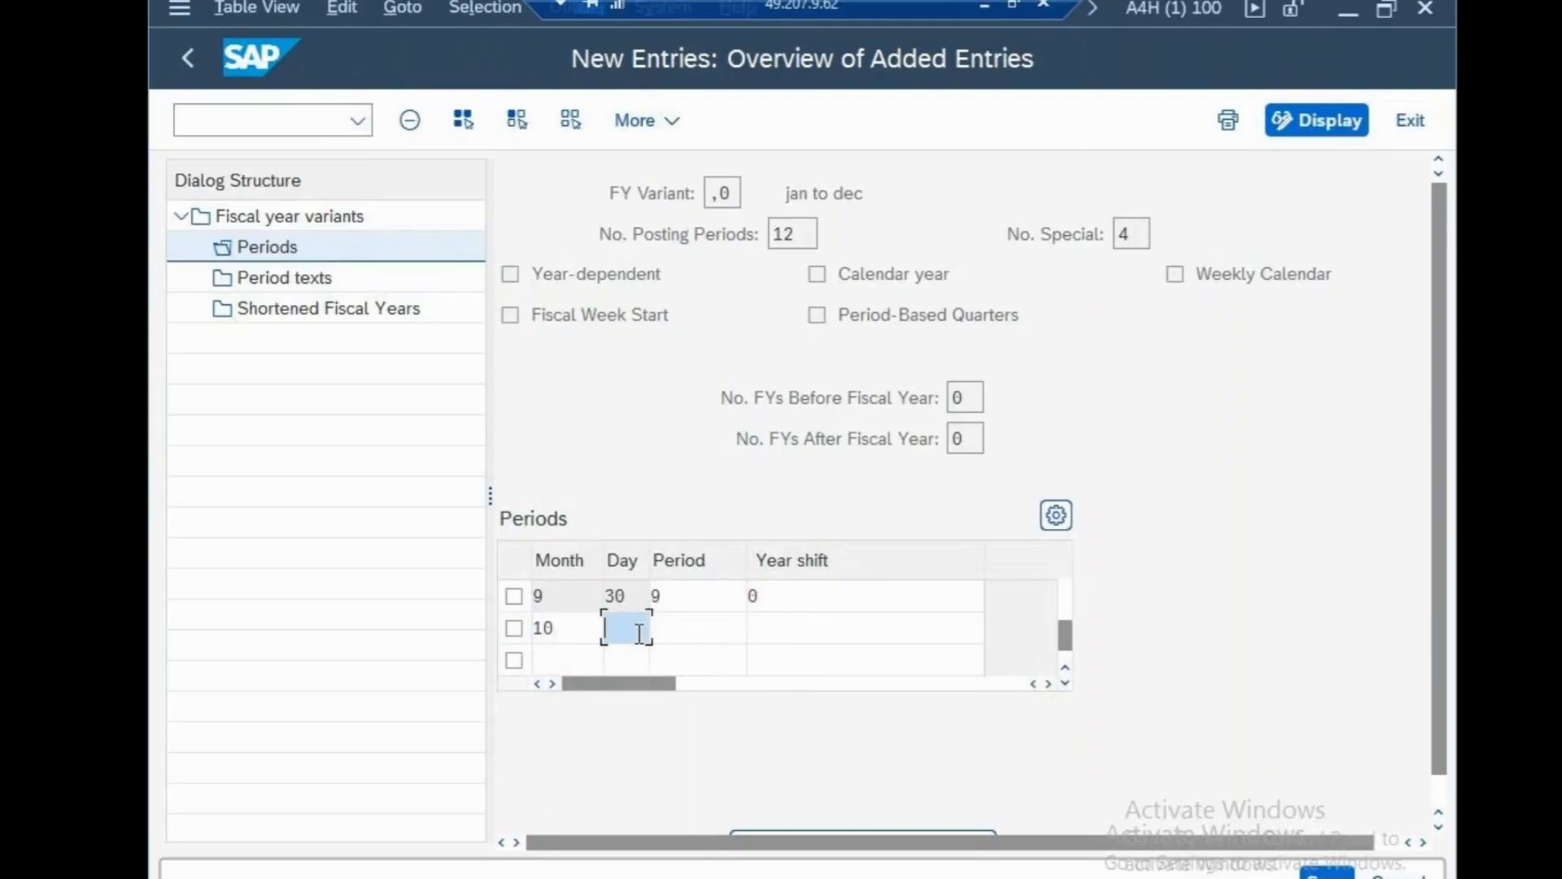
{"action": "type", "text": "31"}
{"action": "left_click", "coordinate": [680, 633]}
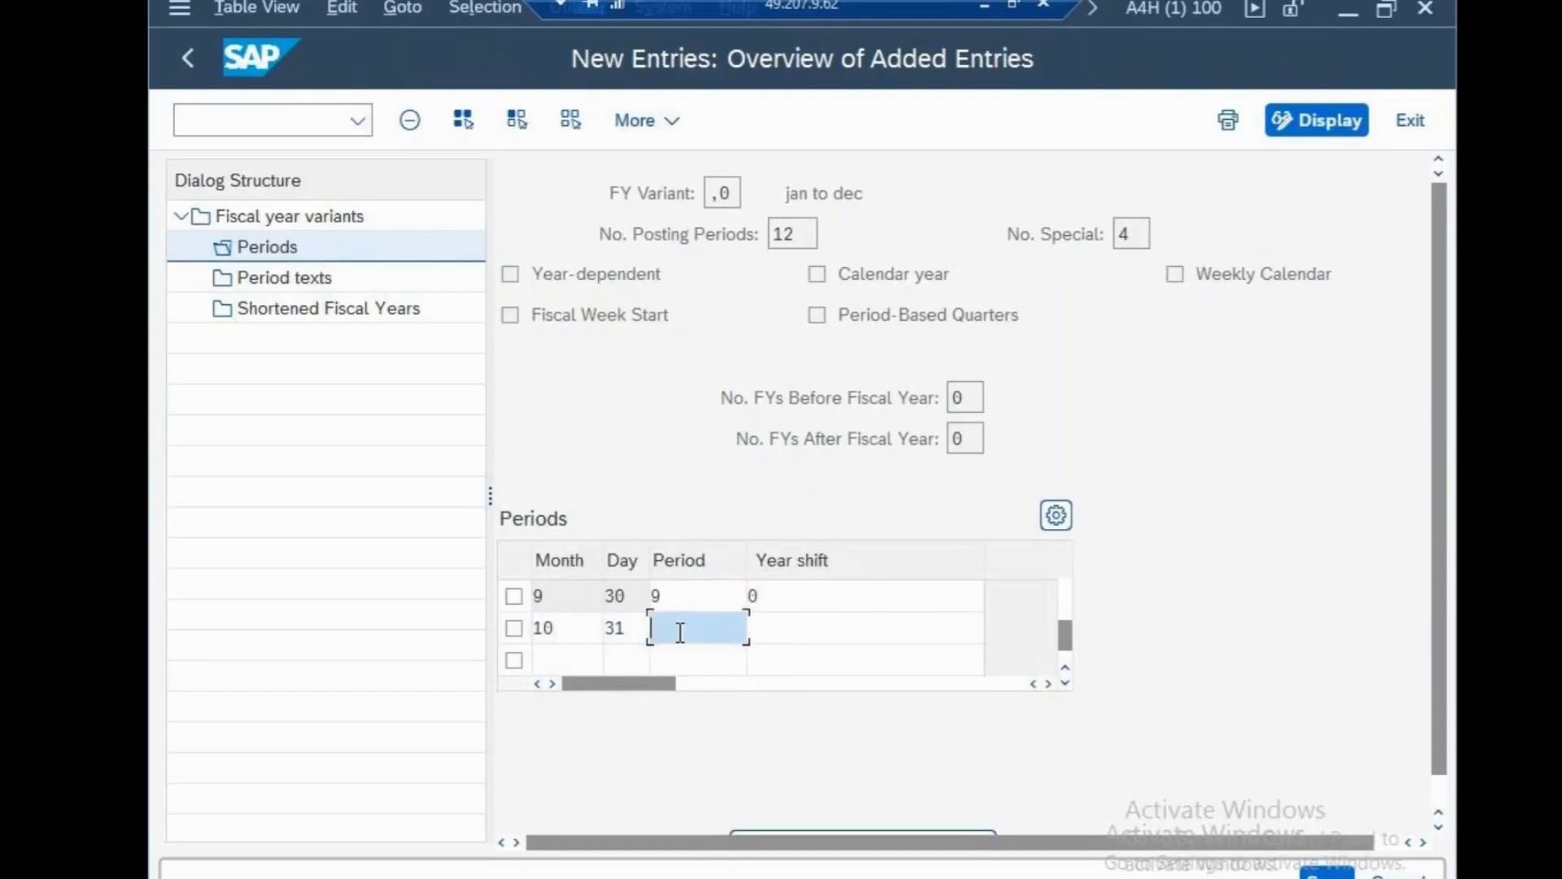
{"action": "type", "text": "10"}
{"action": "left_click", "coordinate": [786, 631]}
{"action": "type", "text": "0"}
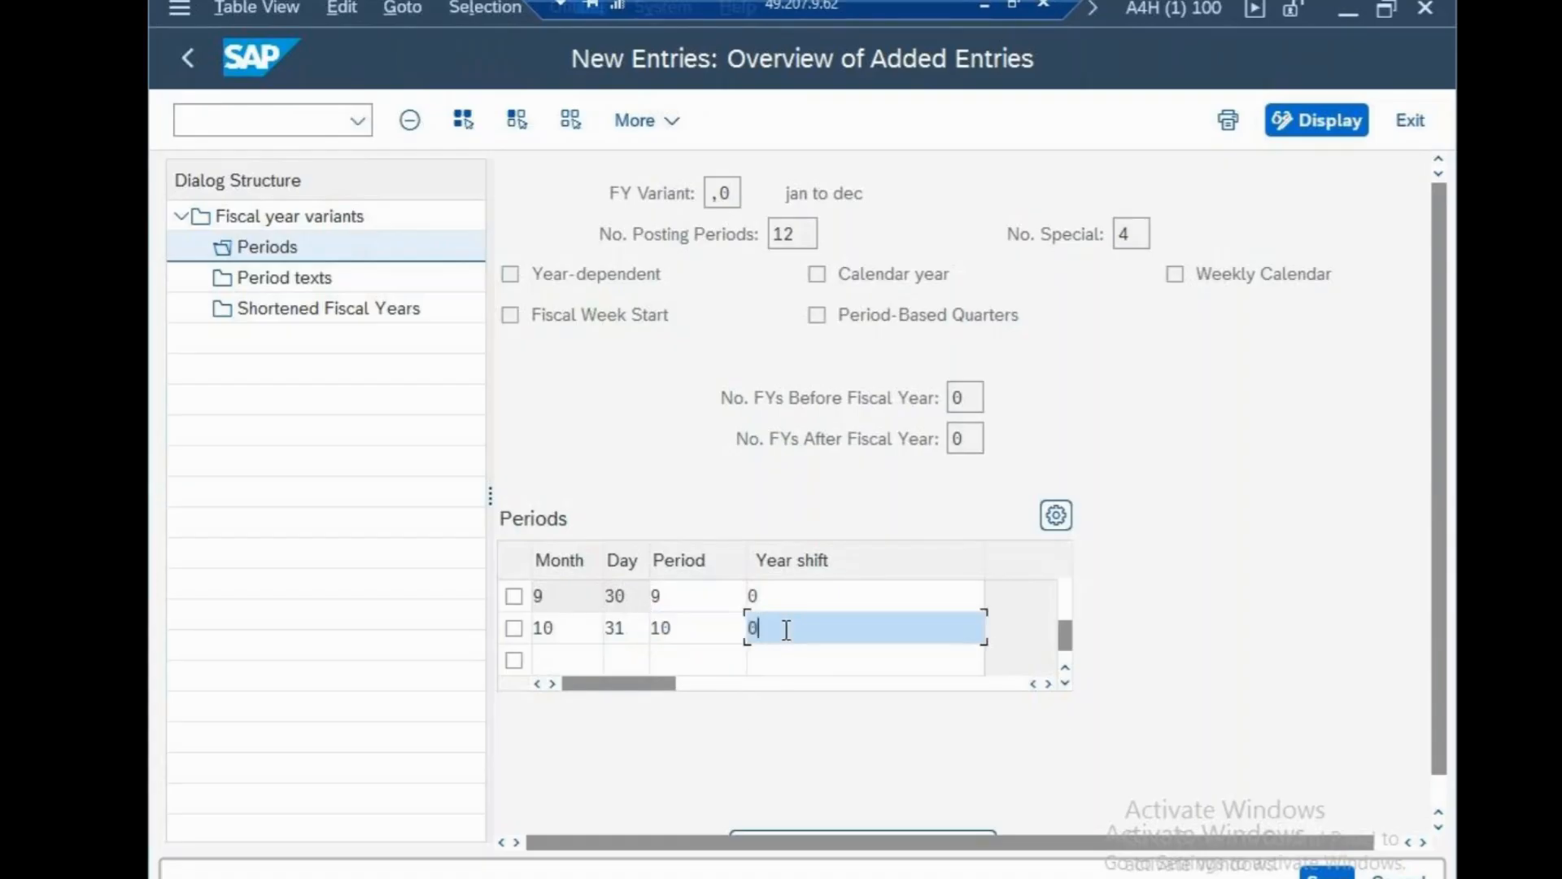
{"action": "key", "text": "Tab"}
{"action": "type", "text": "11"}
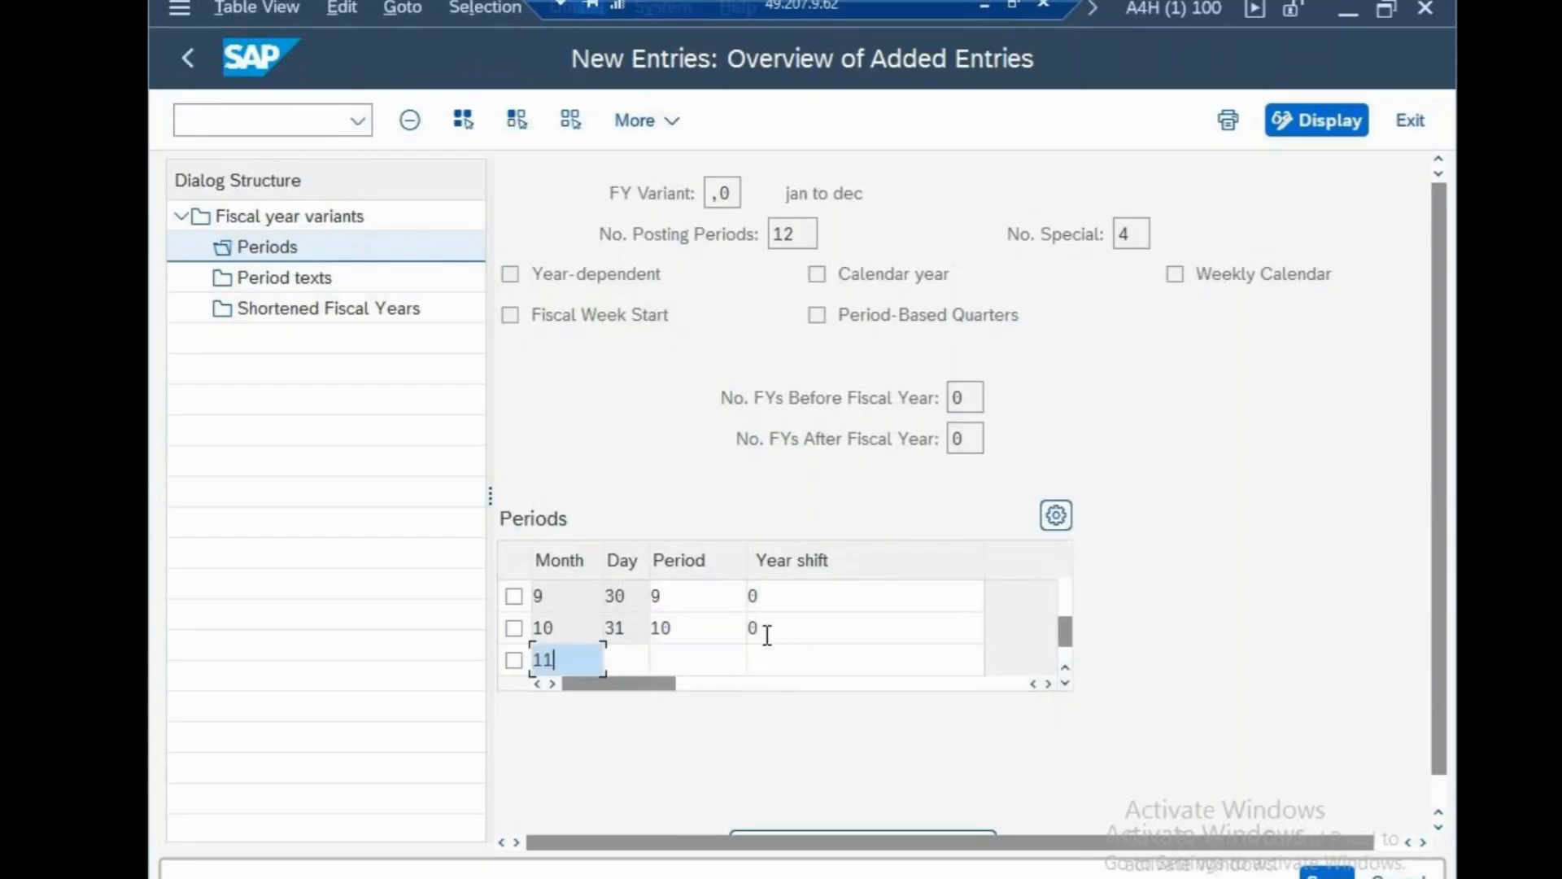
{"action": "left_click", "coordinate": [647, 658]}
{"action": "type", "text": "30"}
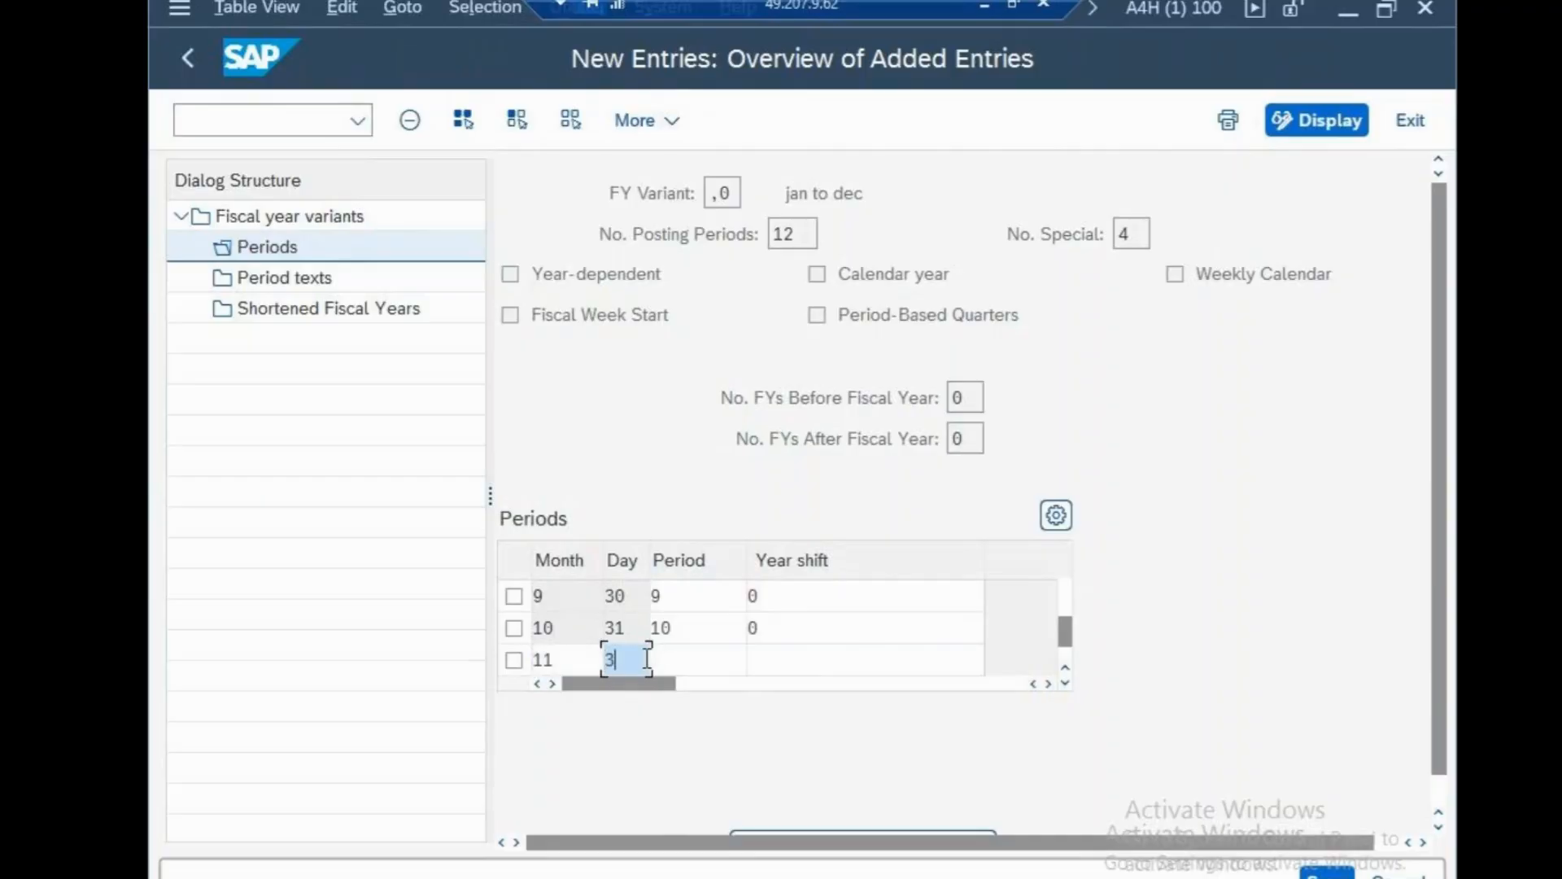
{"action": "left_click", "coordinate": [715, 657]}
{"action": "type", "text": "11"}
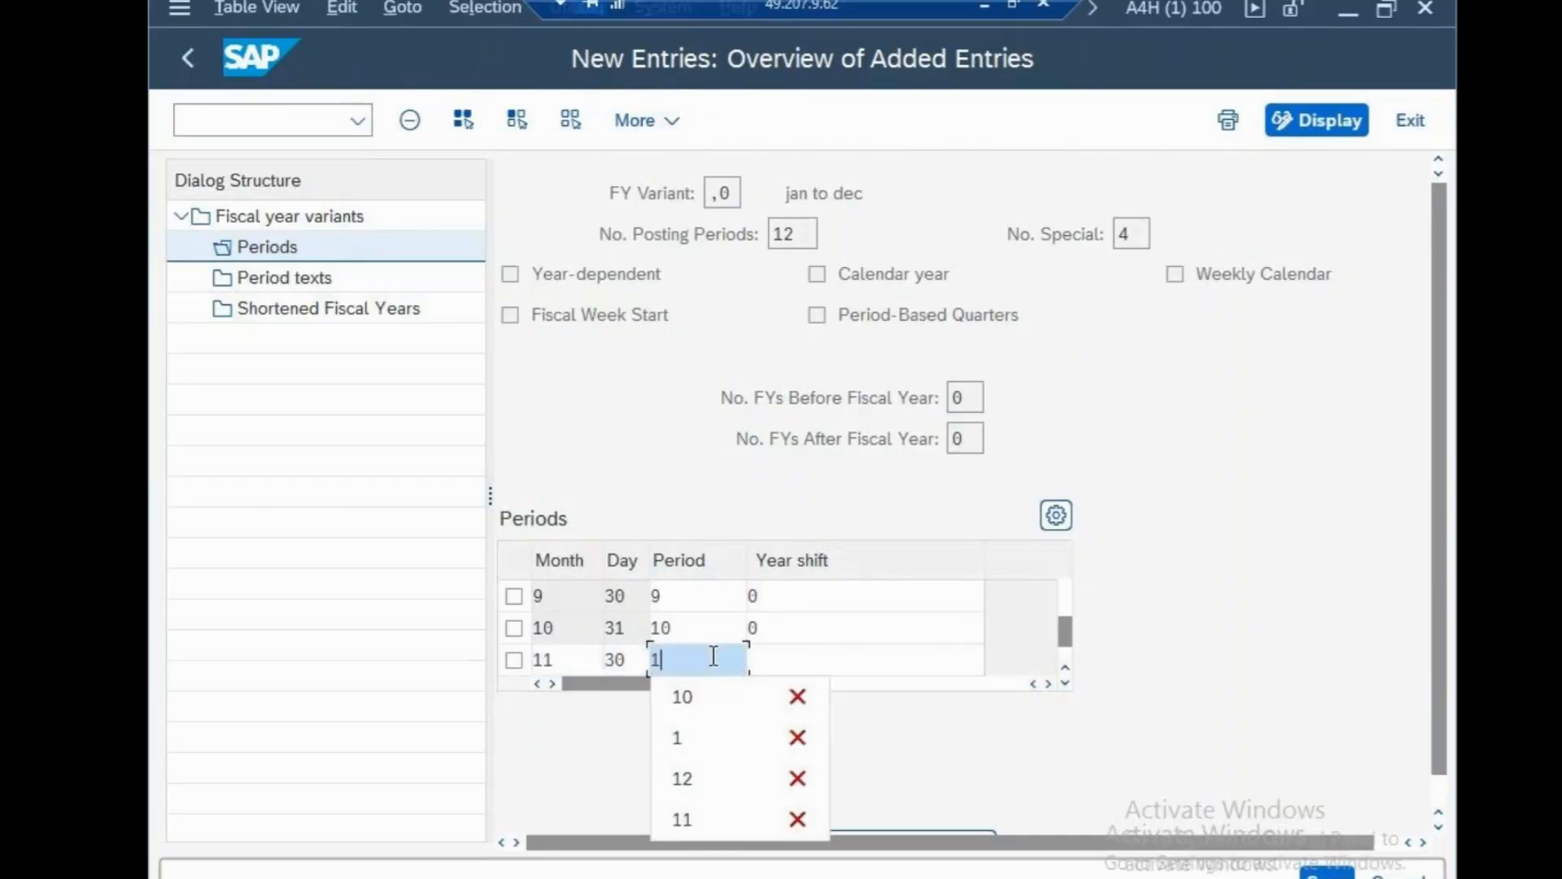
{"action": "left_click", "coordinate": [792, 658]}
{"action": "type", "text": "0"}
{"action": "key", "text": "Return"}
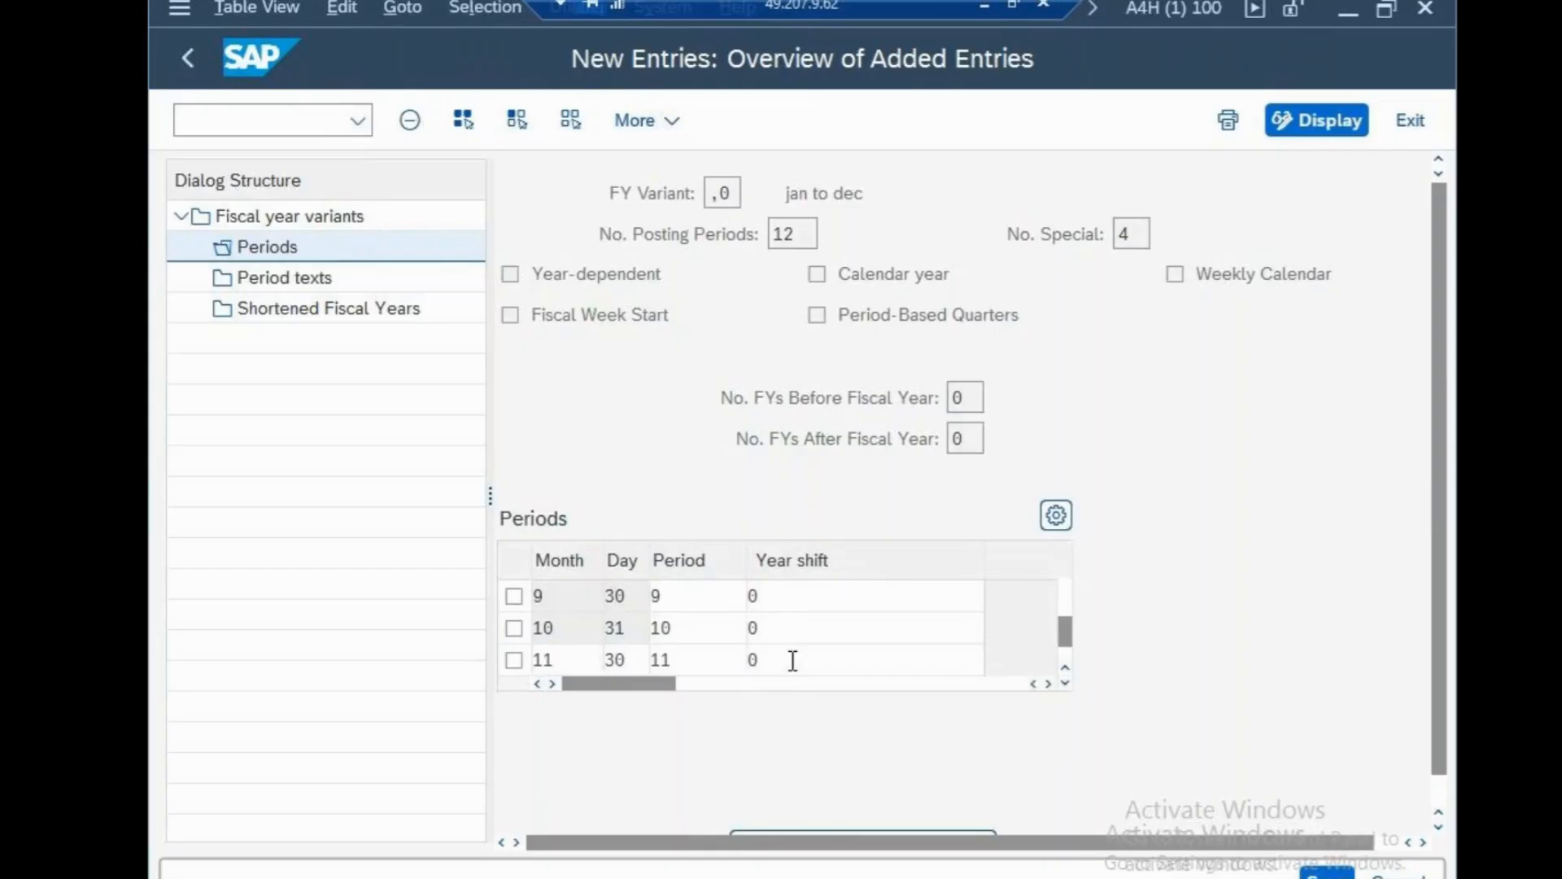
{"action": "type", "text": "12"}
{"action": "left_click", "coordinate": [636, 636]}
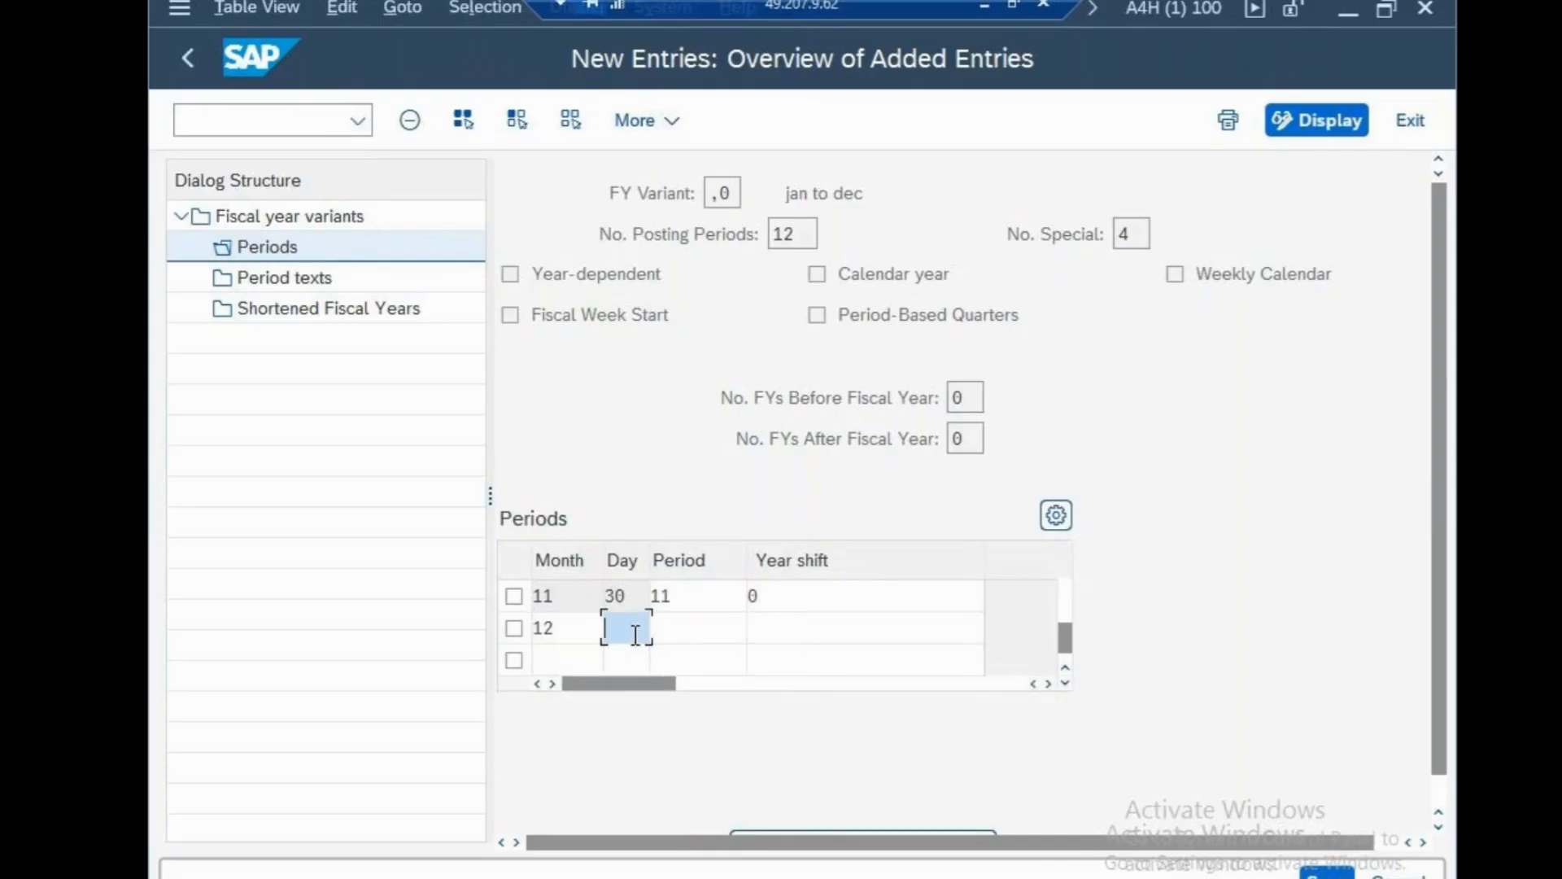
{"action": "type", "text": "31"}
{"action": "left_click", "coordinate": [701, 632]}
{"action": "type", "text": "12"}
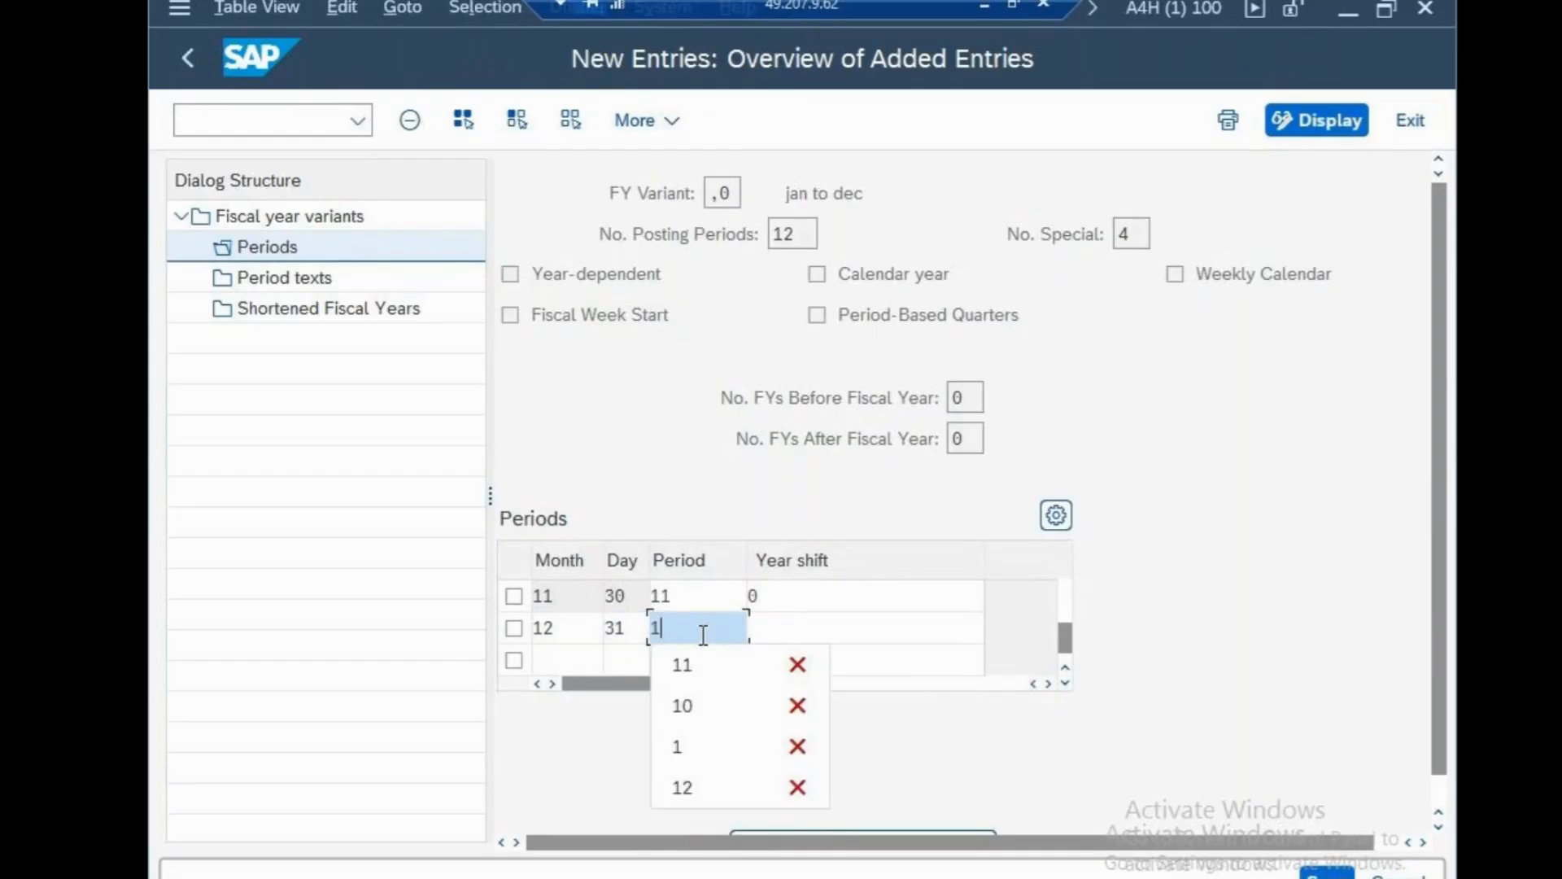
{"action": "left_click", "coordinate": [784, 628]}
{"action": "type", "text": "0"}
{"action": "key", "text": "Return"}
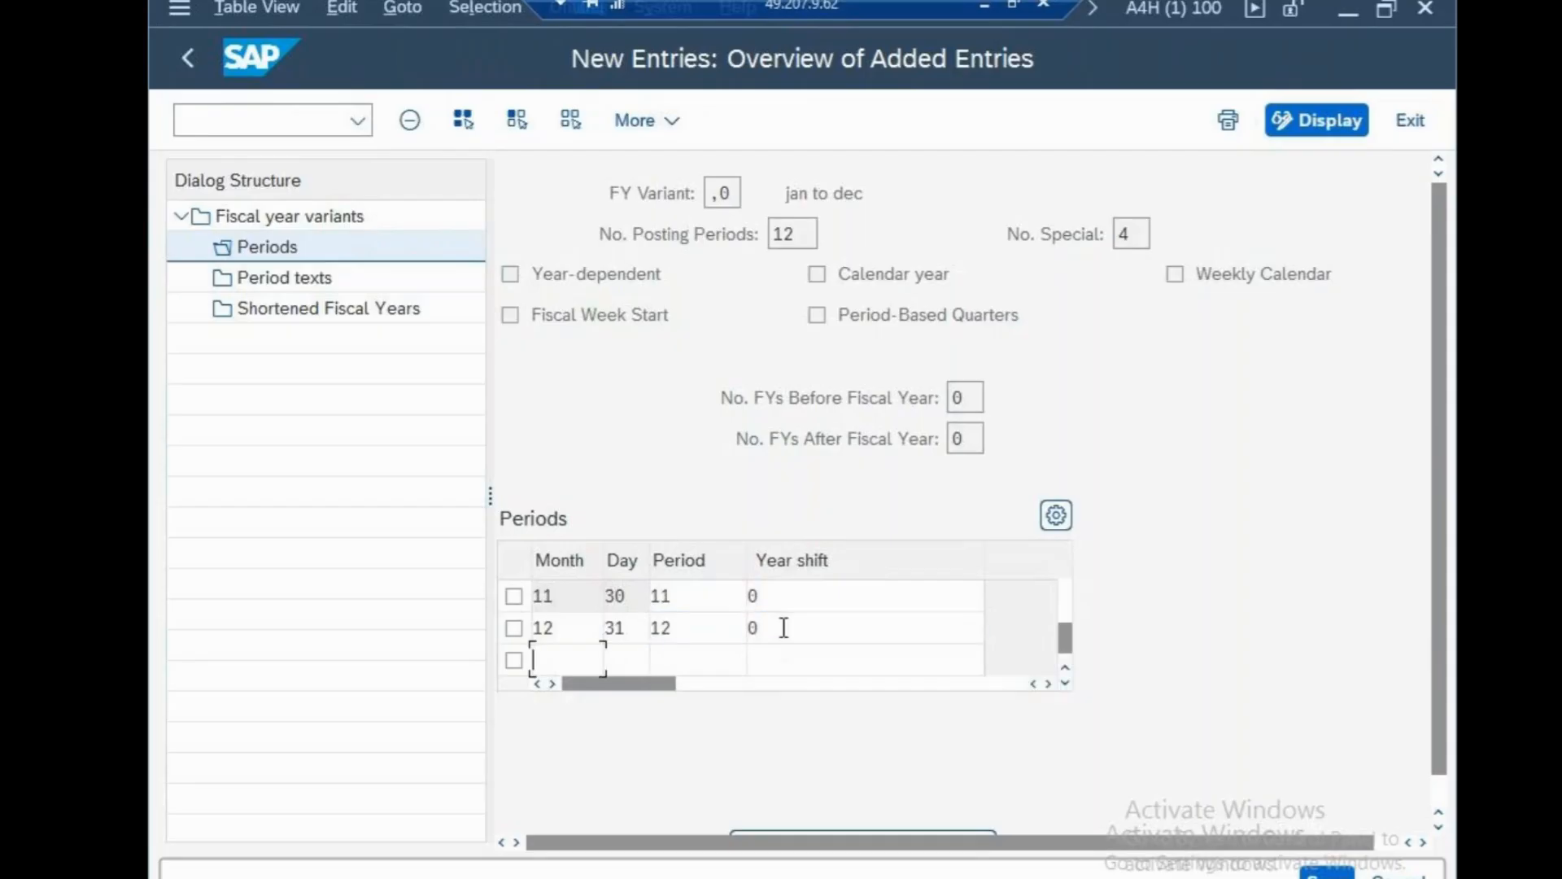
{"action": "left_click", "coordinate": [1330, 873]}
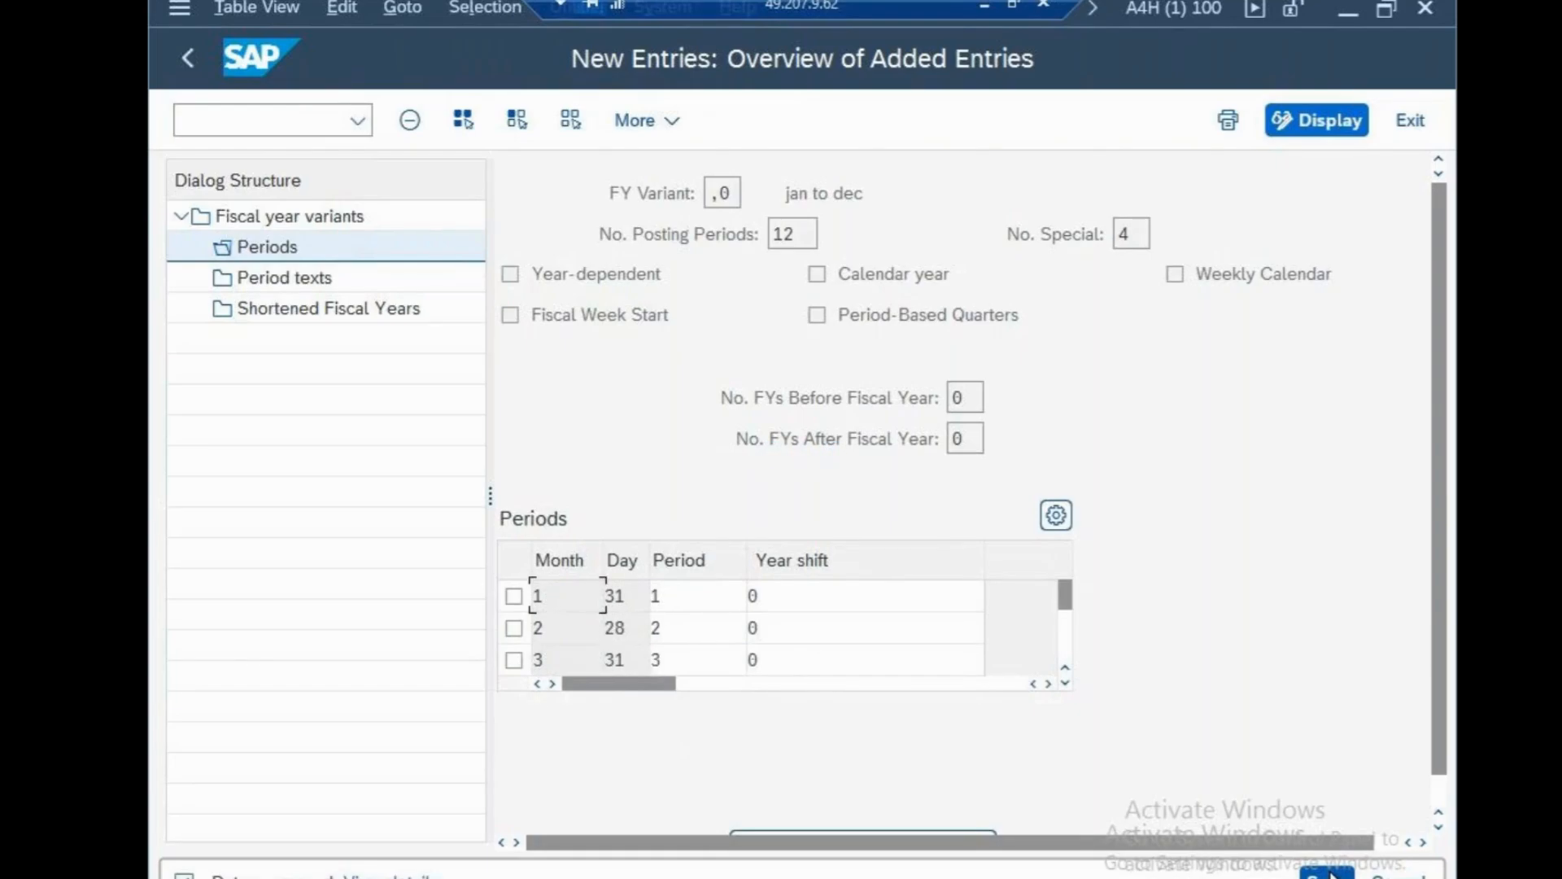
{"action": "left_click", "coordinate": [300, 283]}
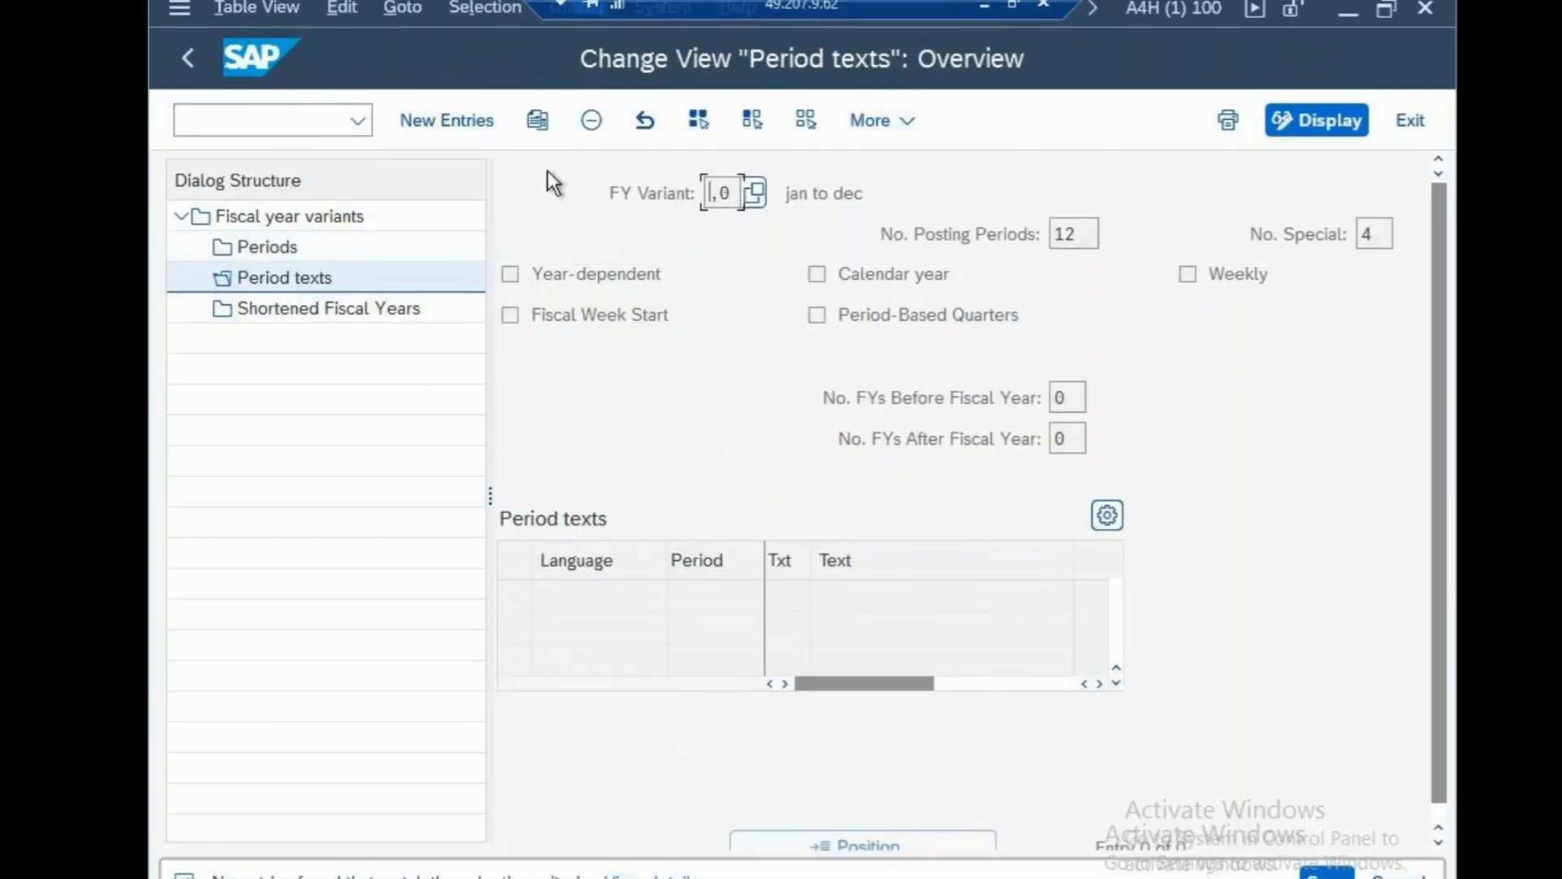
Save an EN period text for period 12: short text JD, long text JAN TO DEC.
{"action": "left_click", "coordinate": [466, 122]}
{"action": "type", "text": "E"}
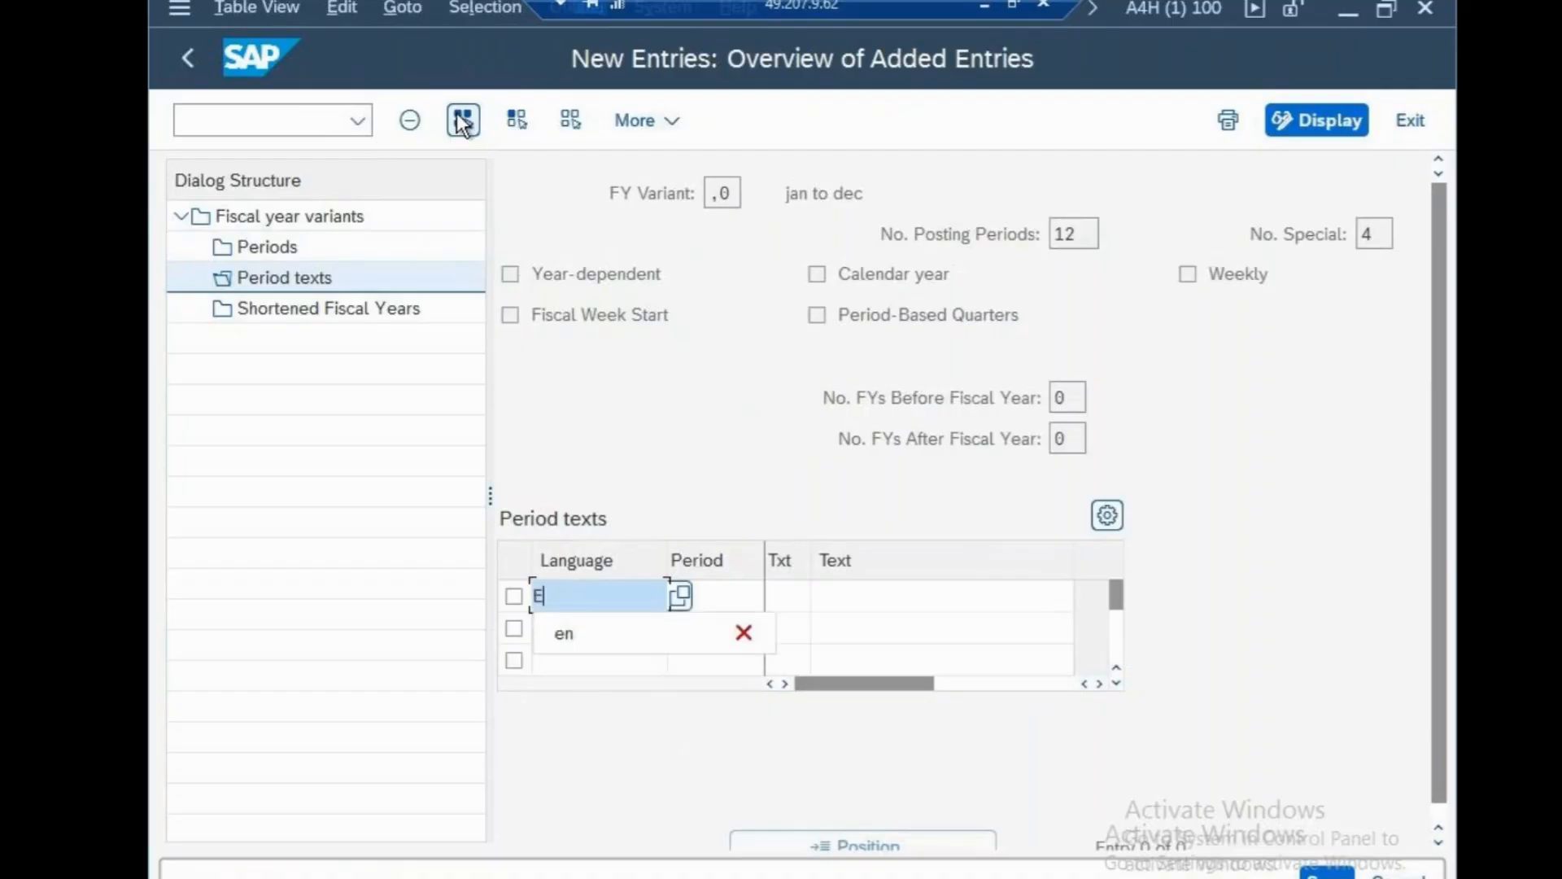
{"action": "type", "text": "N"}
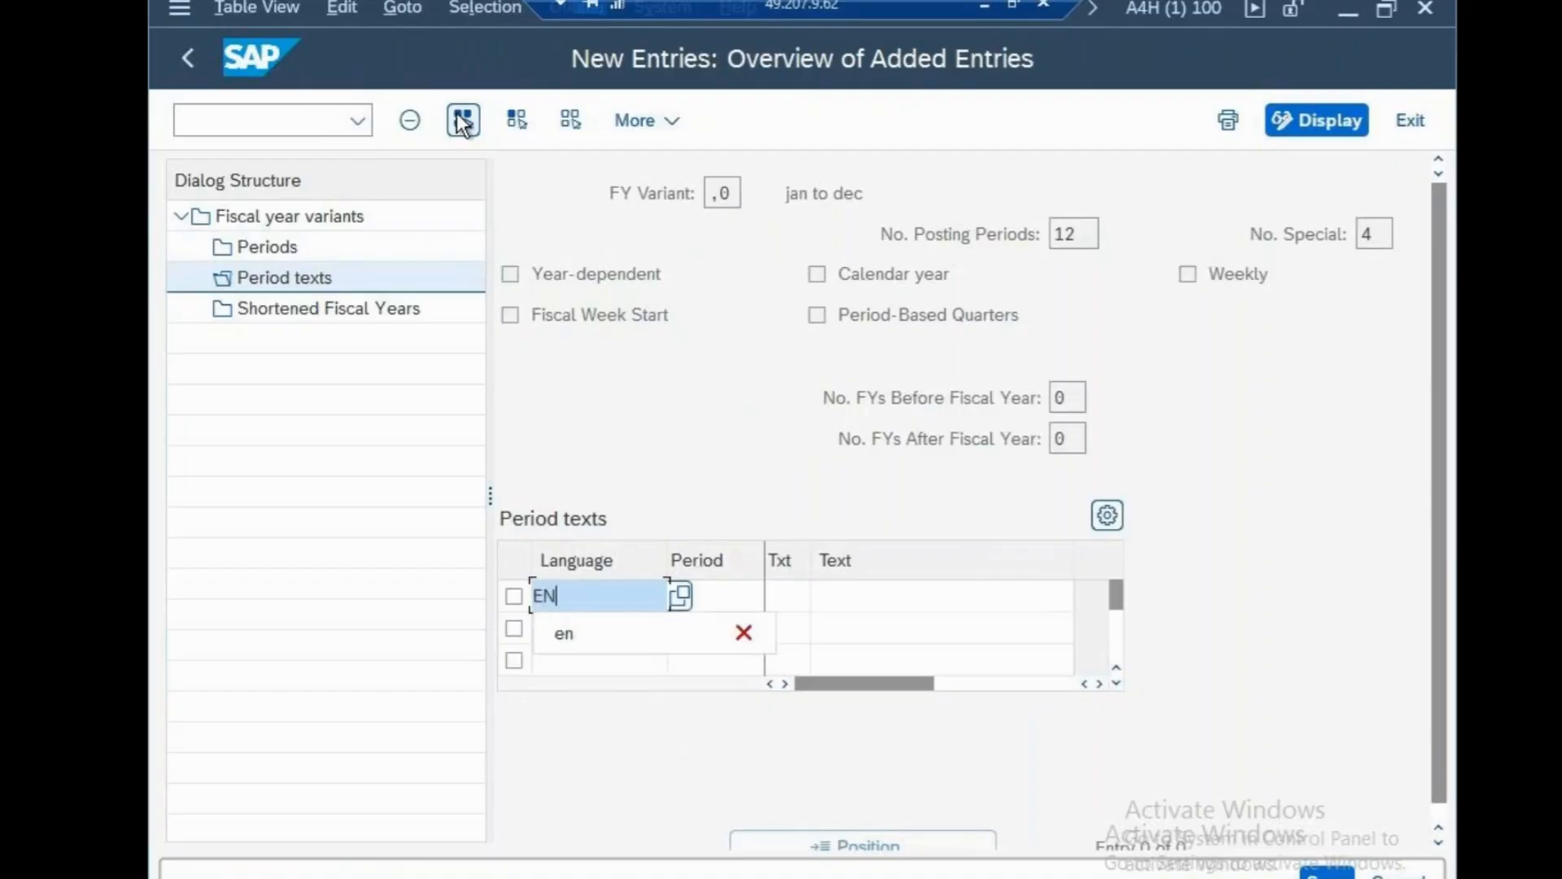
{"action": "left_click", "coordinate": [716, 594]}
{"action": "type", "text": "12"}
{"action": "left_click", "coordinate": [799, 594]}
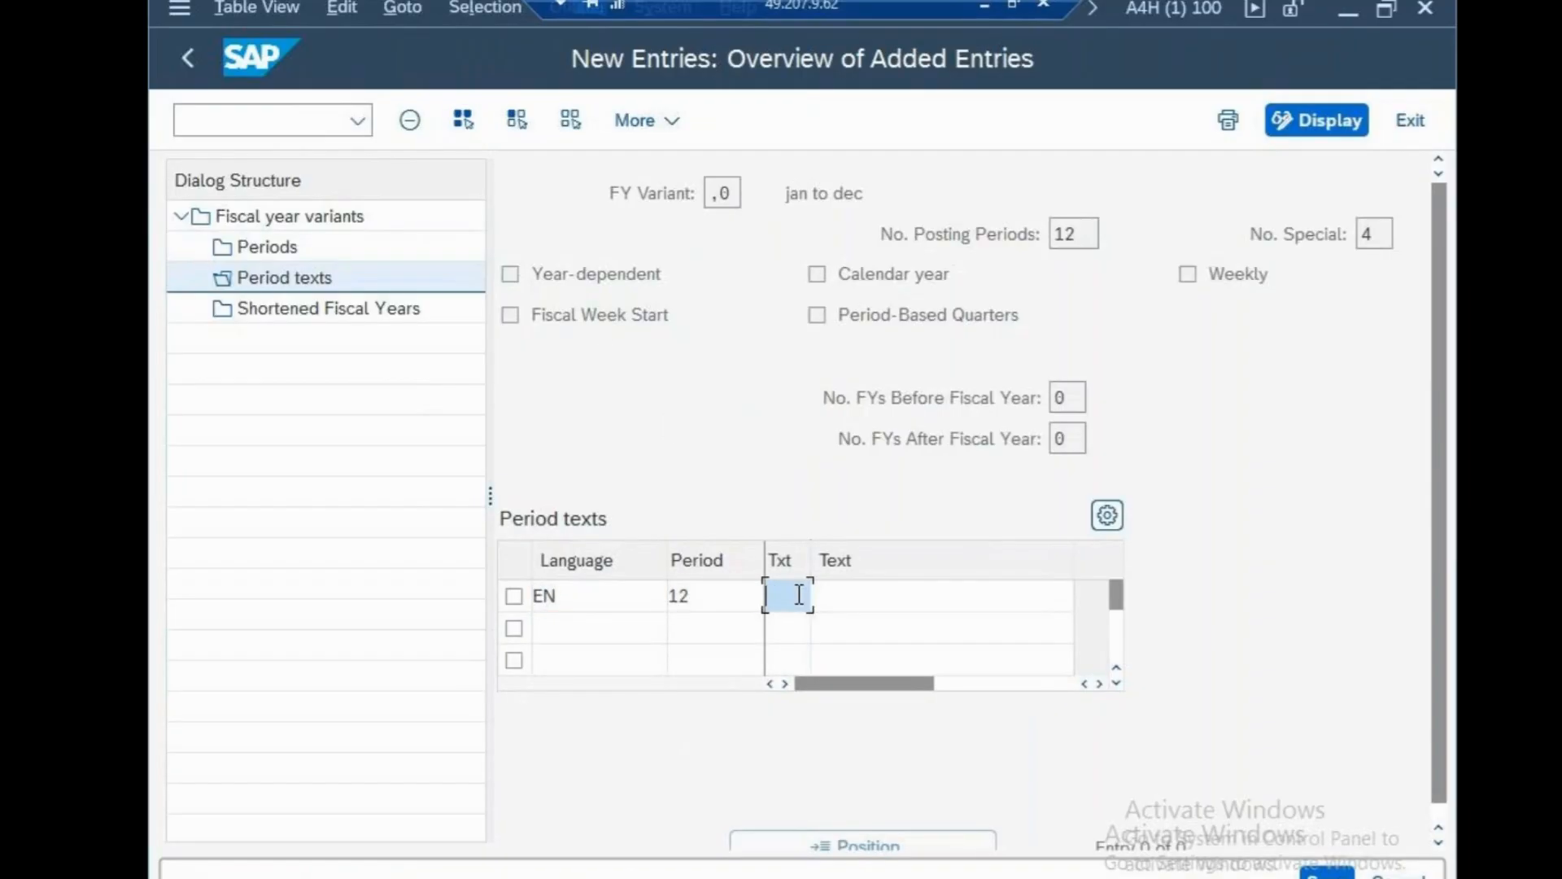
{"action": "type", "text": "jd"}
{"action": "left_click", "coordinate": [873, 602]}
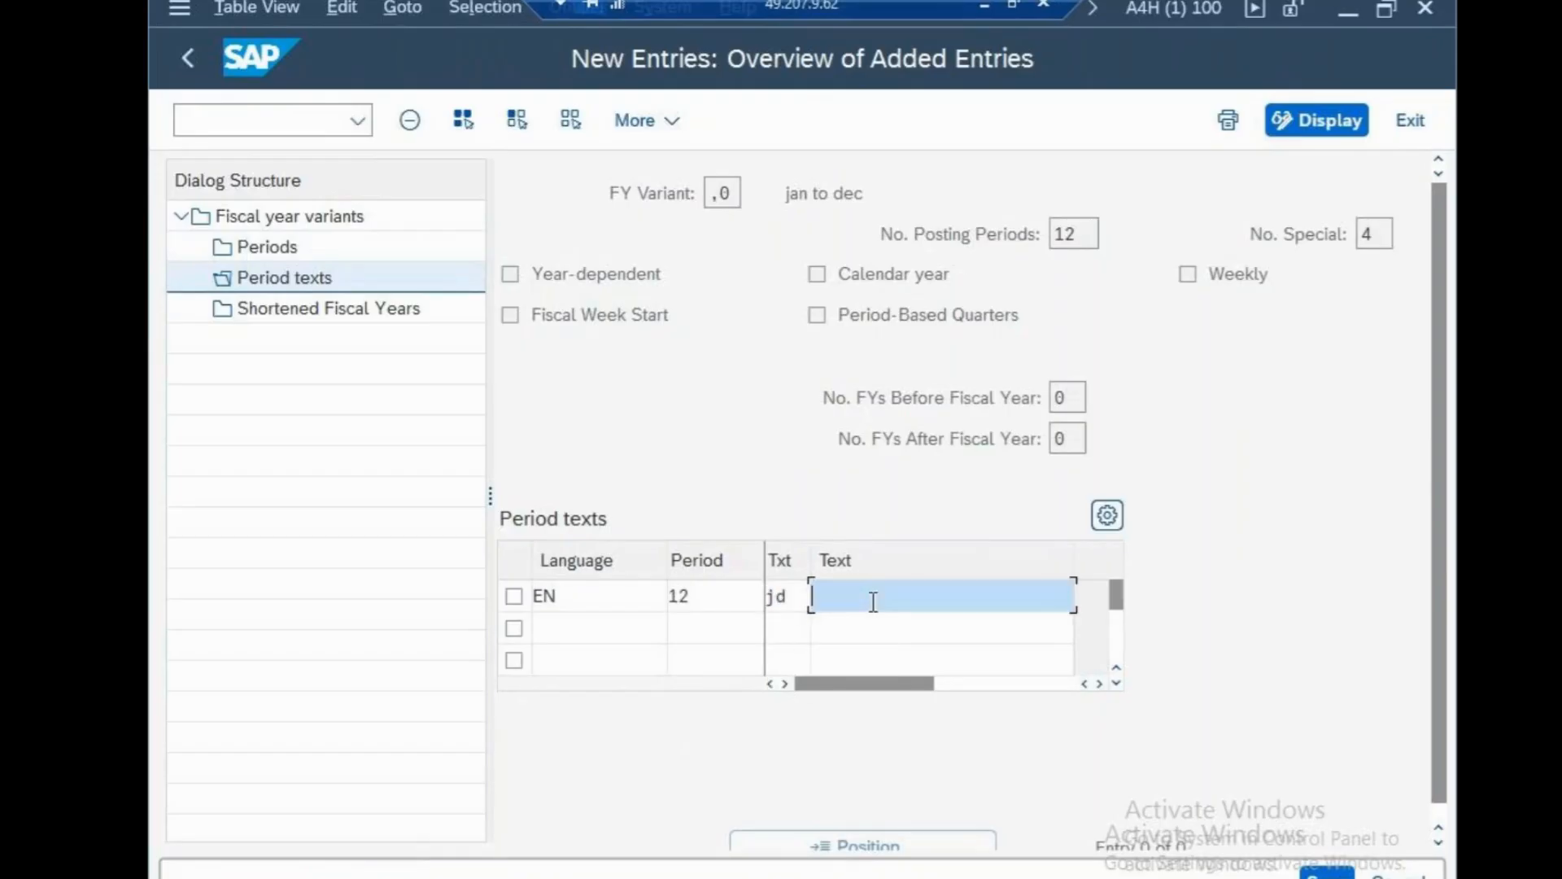
{"action": "type", "text": "JAN TO DEC"}
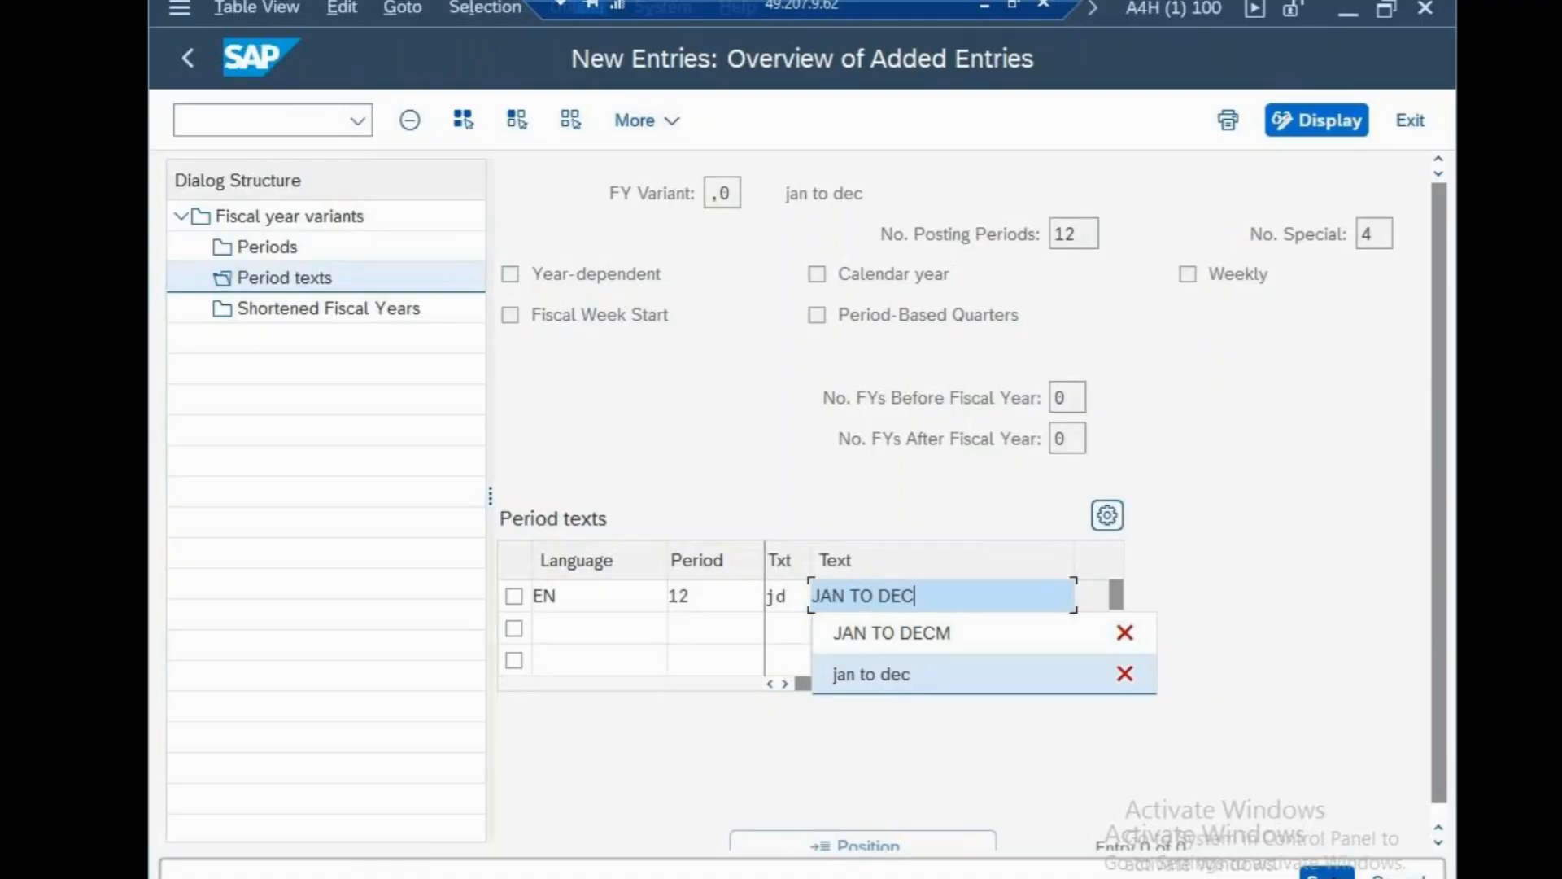
{"action": "left_click", "coordinate": [1329, 875]}
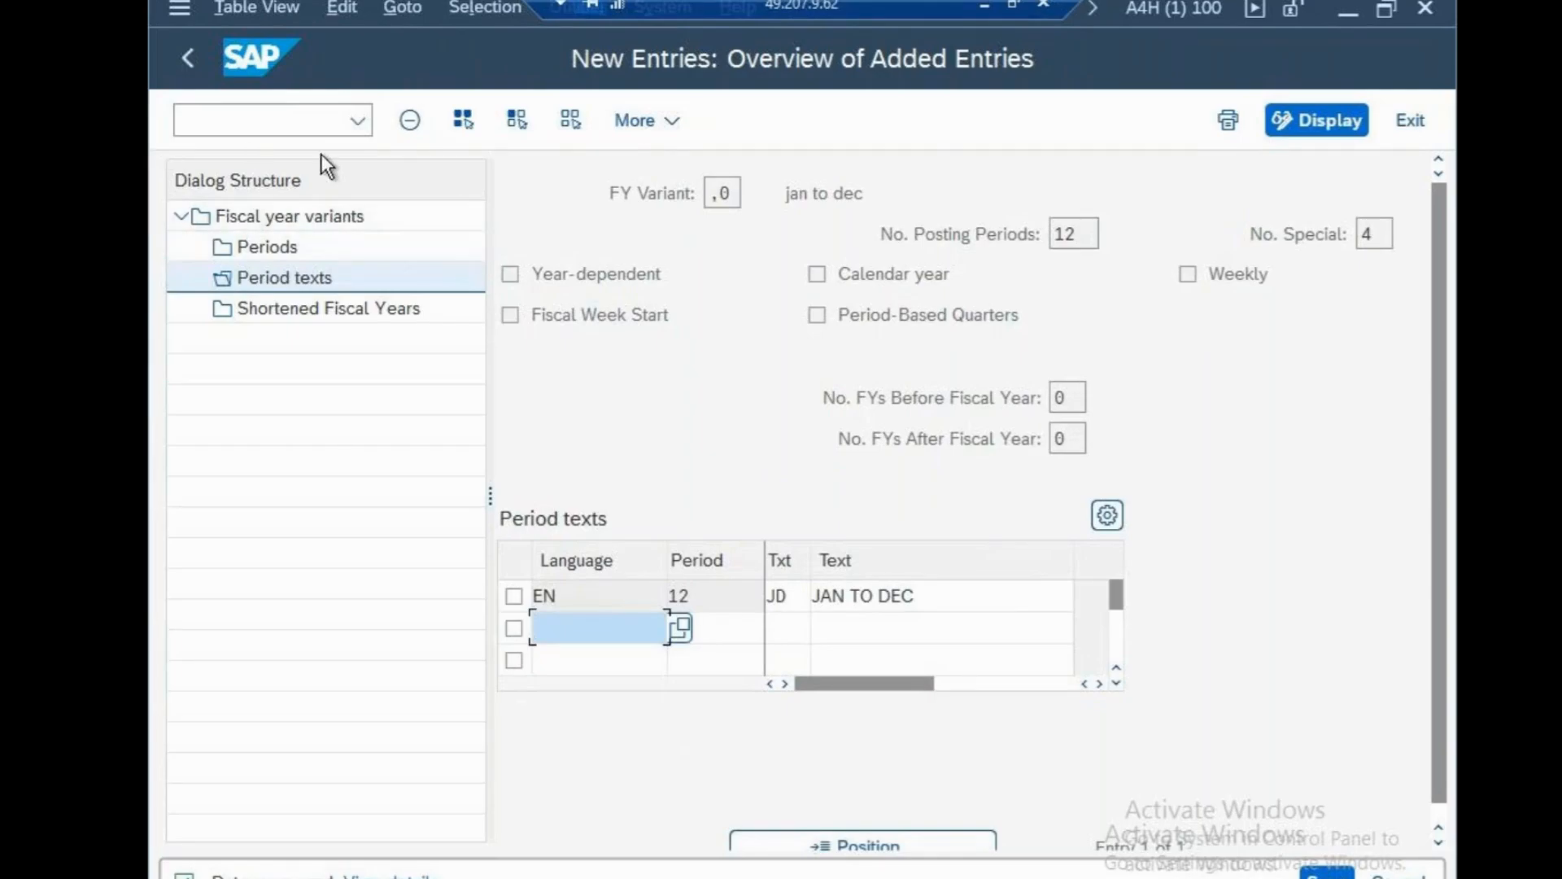
{"action": "left_click", "coordinate": [312, 126]}
In OB37, assign fiscal year variant ,0 to company code CSN under the cisco systems request.
{"action": "type", "text": "/n"}
{"action": "key", "text": "Return"}
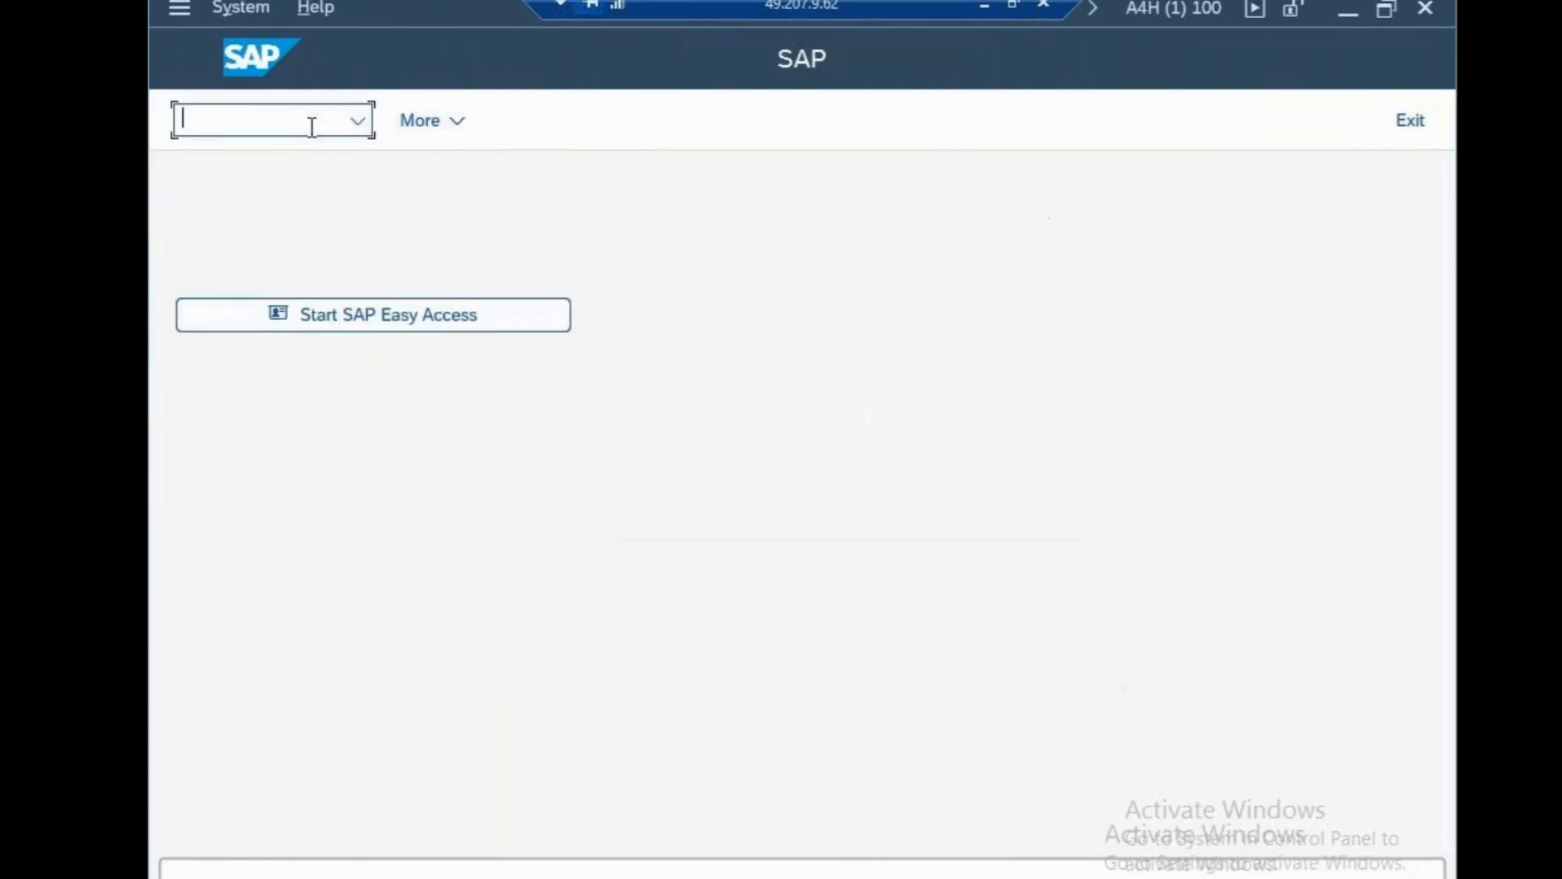
{"action": "type", "text": "ob37"}
{"action": "key", "text": "Return"}
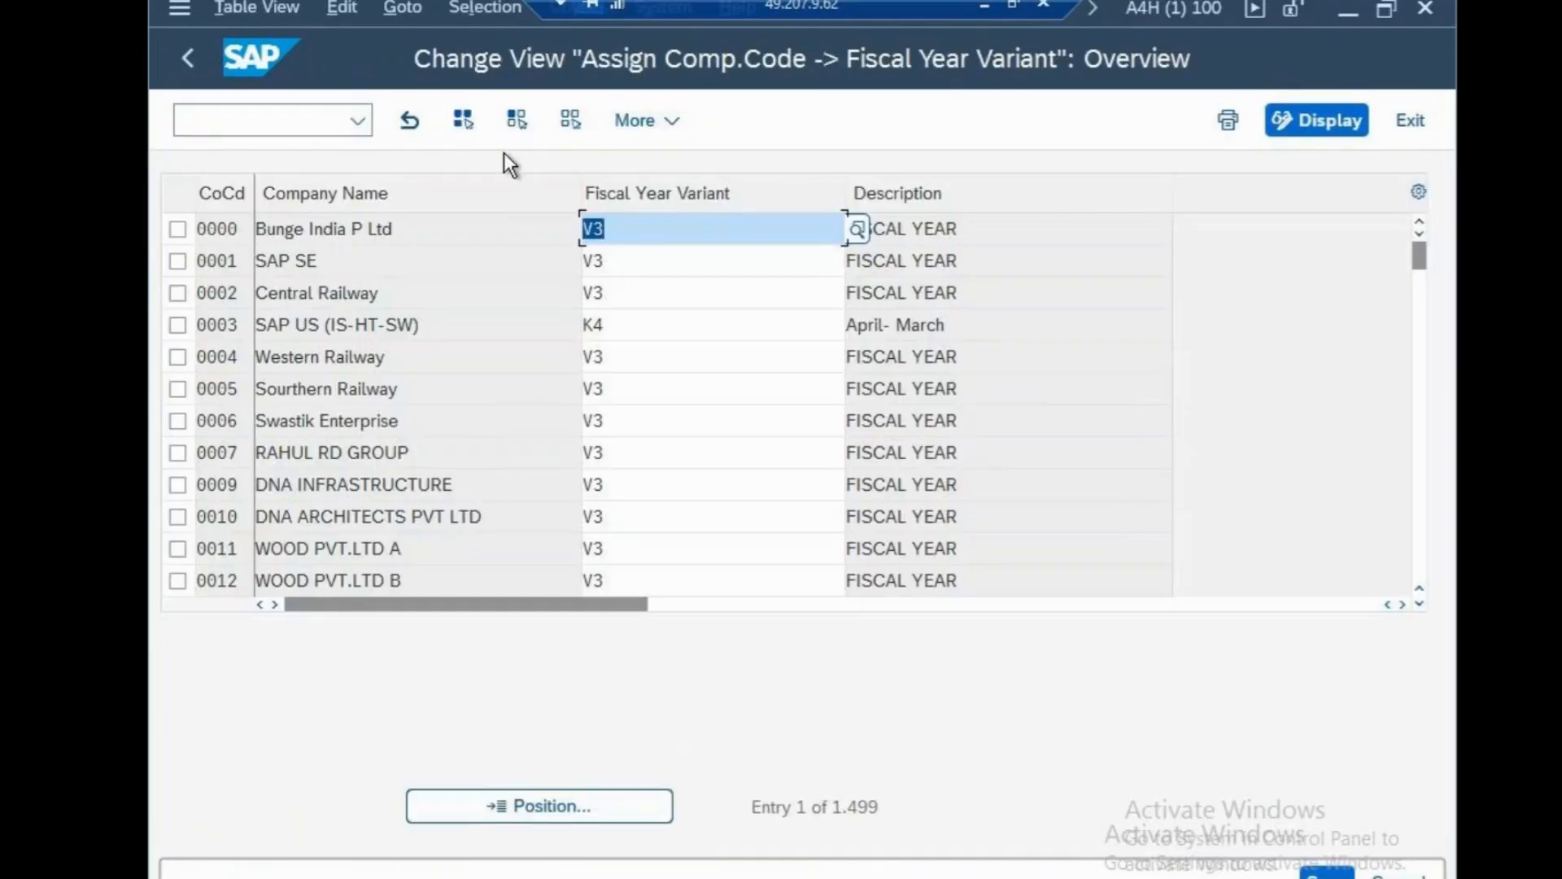
{"action": "left_click", "coordinate": [618, 800]}
{"action": "type", "text": "csn"}
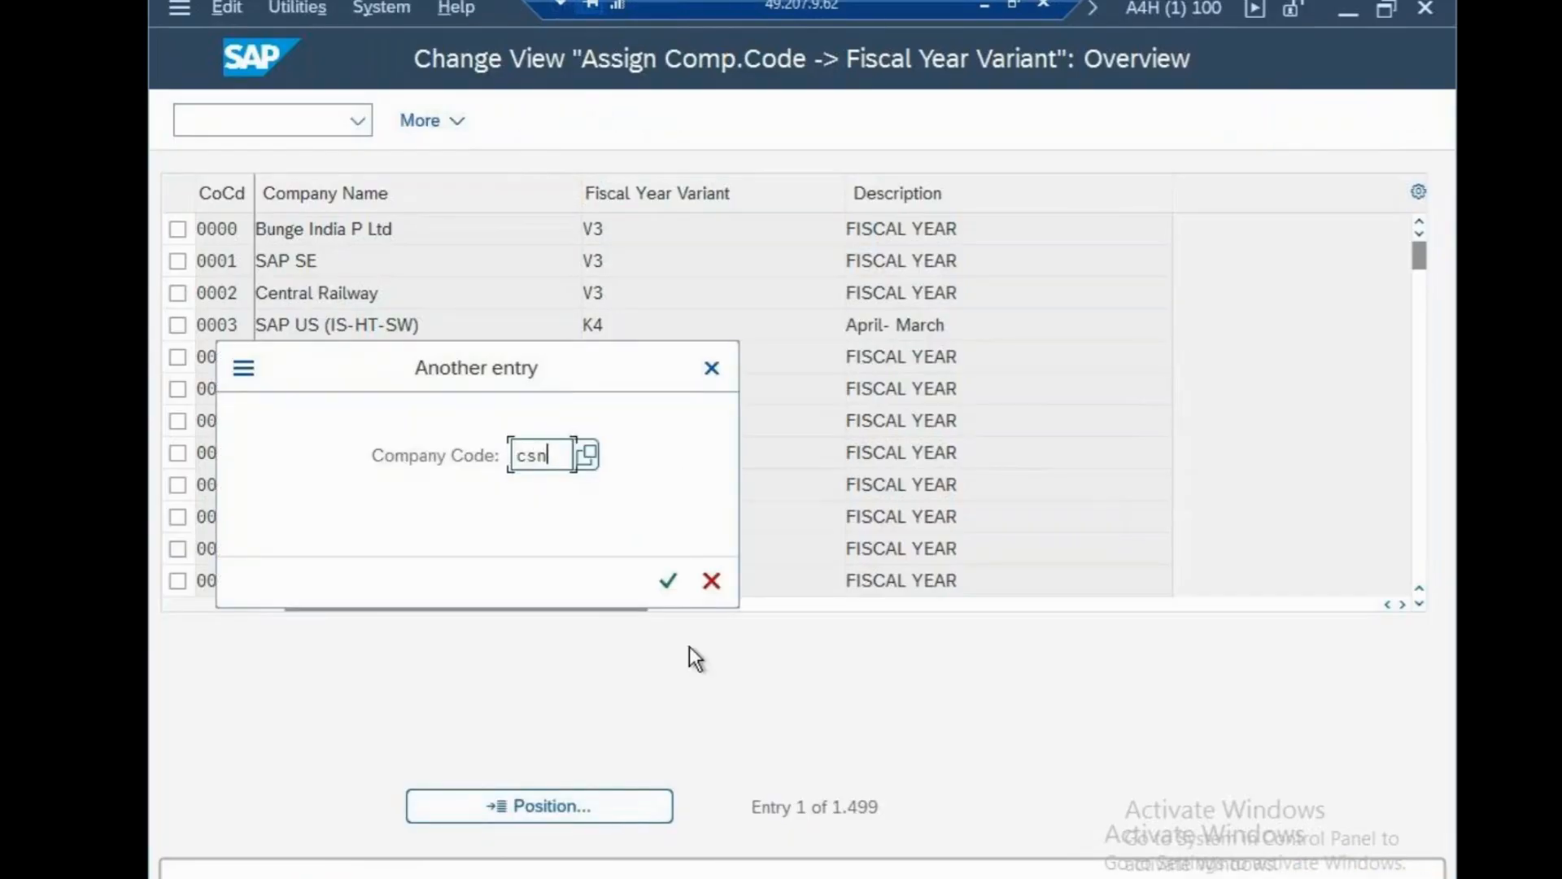
{"action": "left_click", "coordinate": [667, 582]}
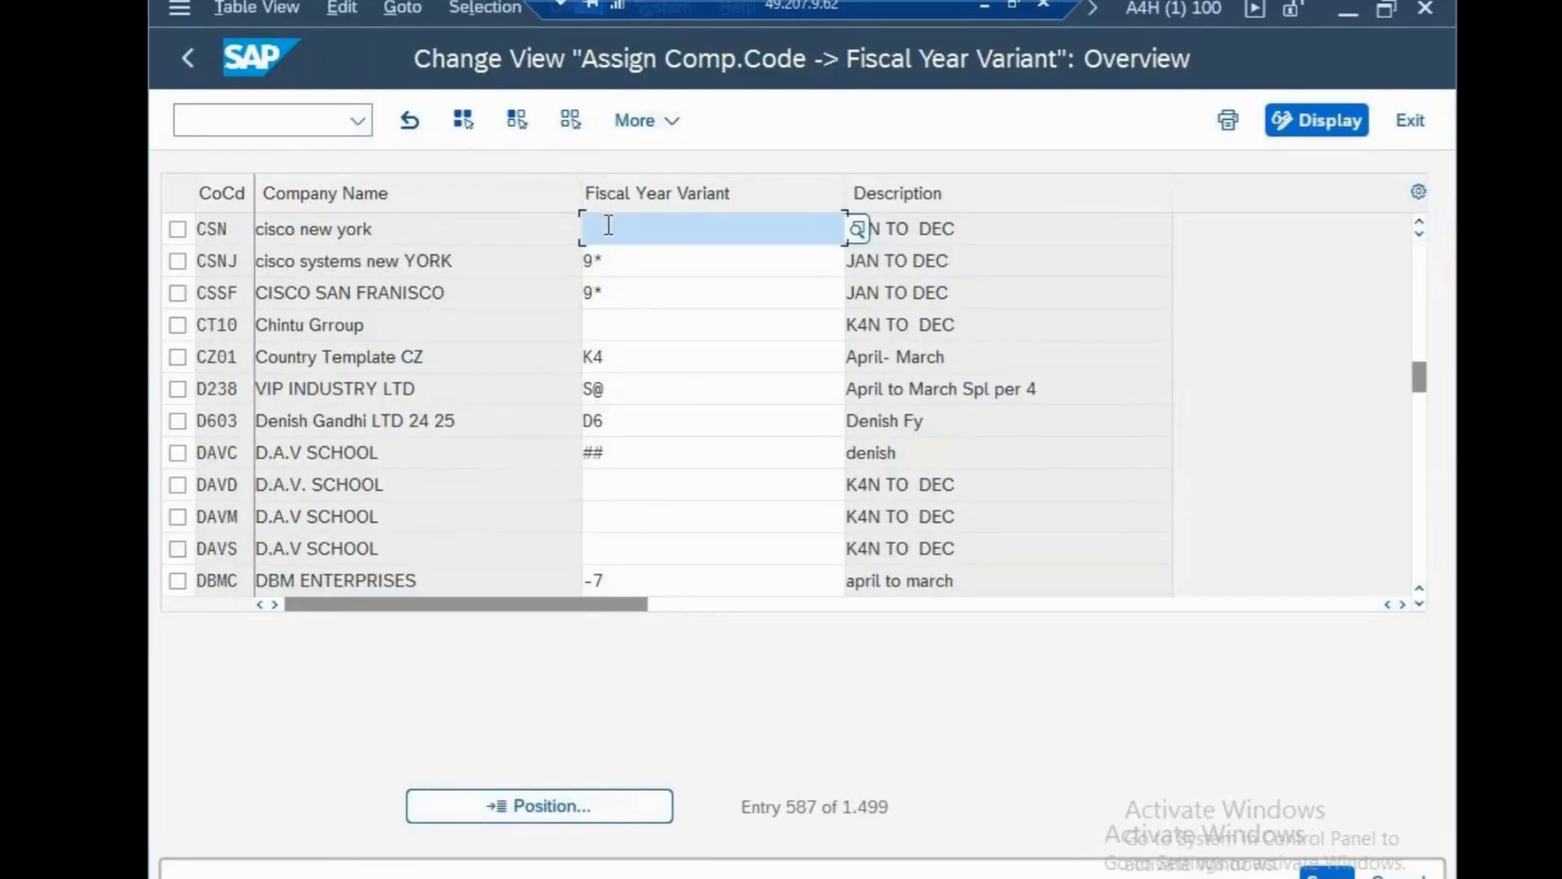
{"action": "type", "text": ",0"}
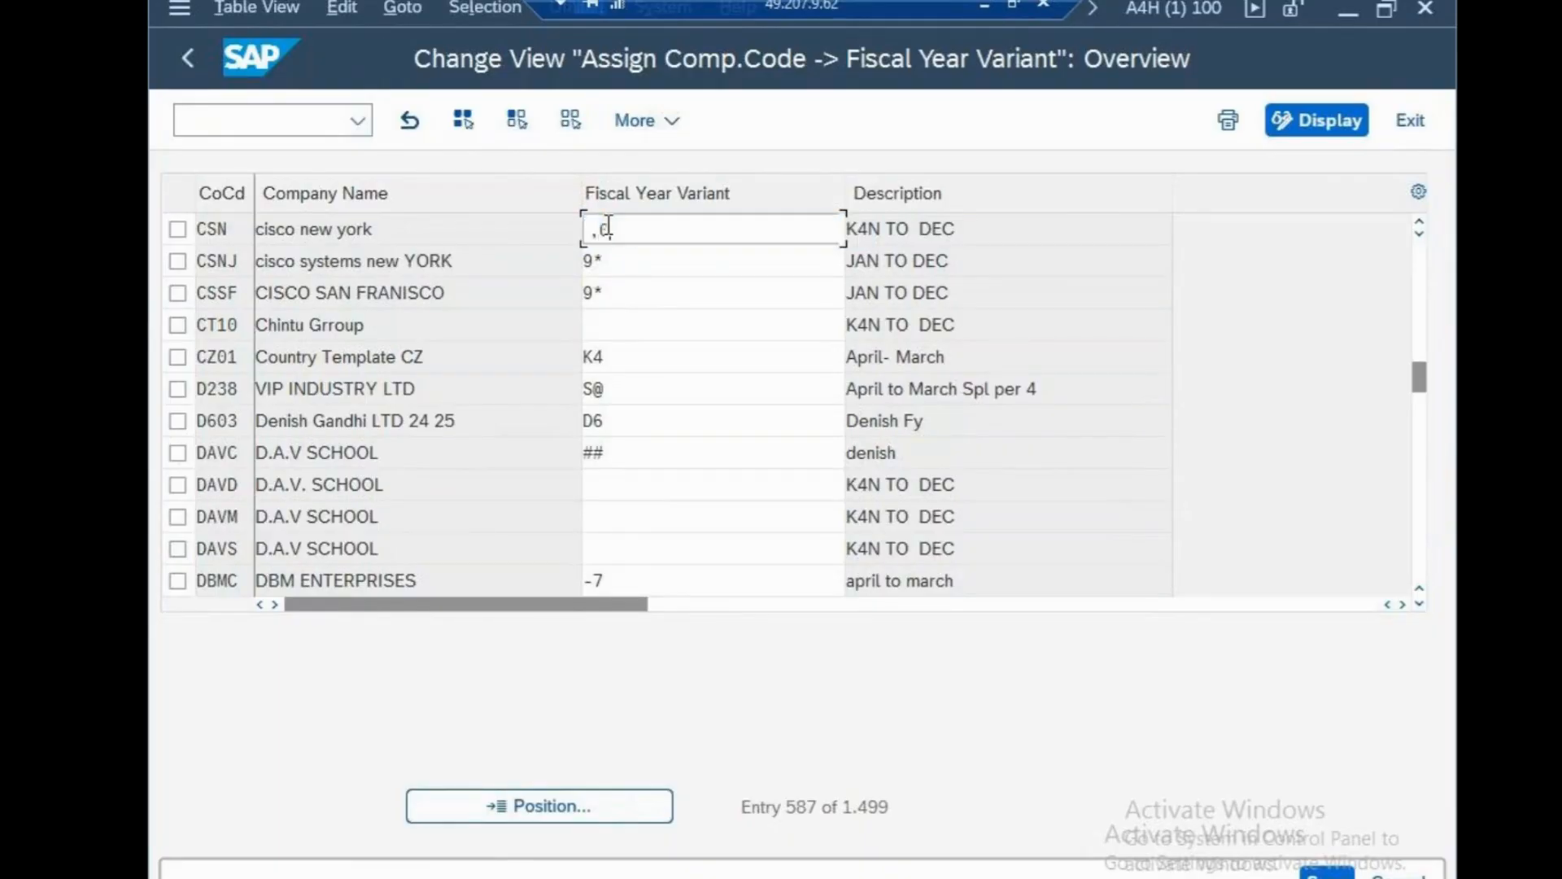
{"action": "key", "text": "Return"}
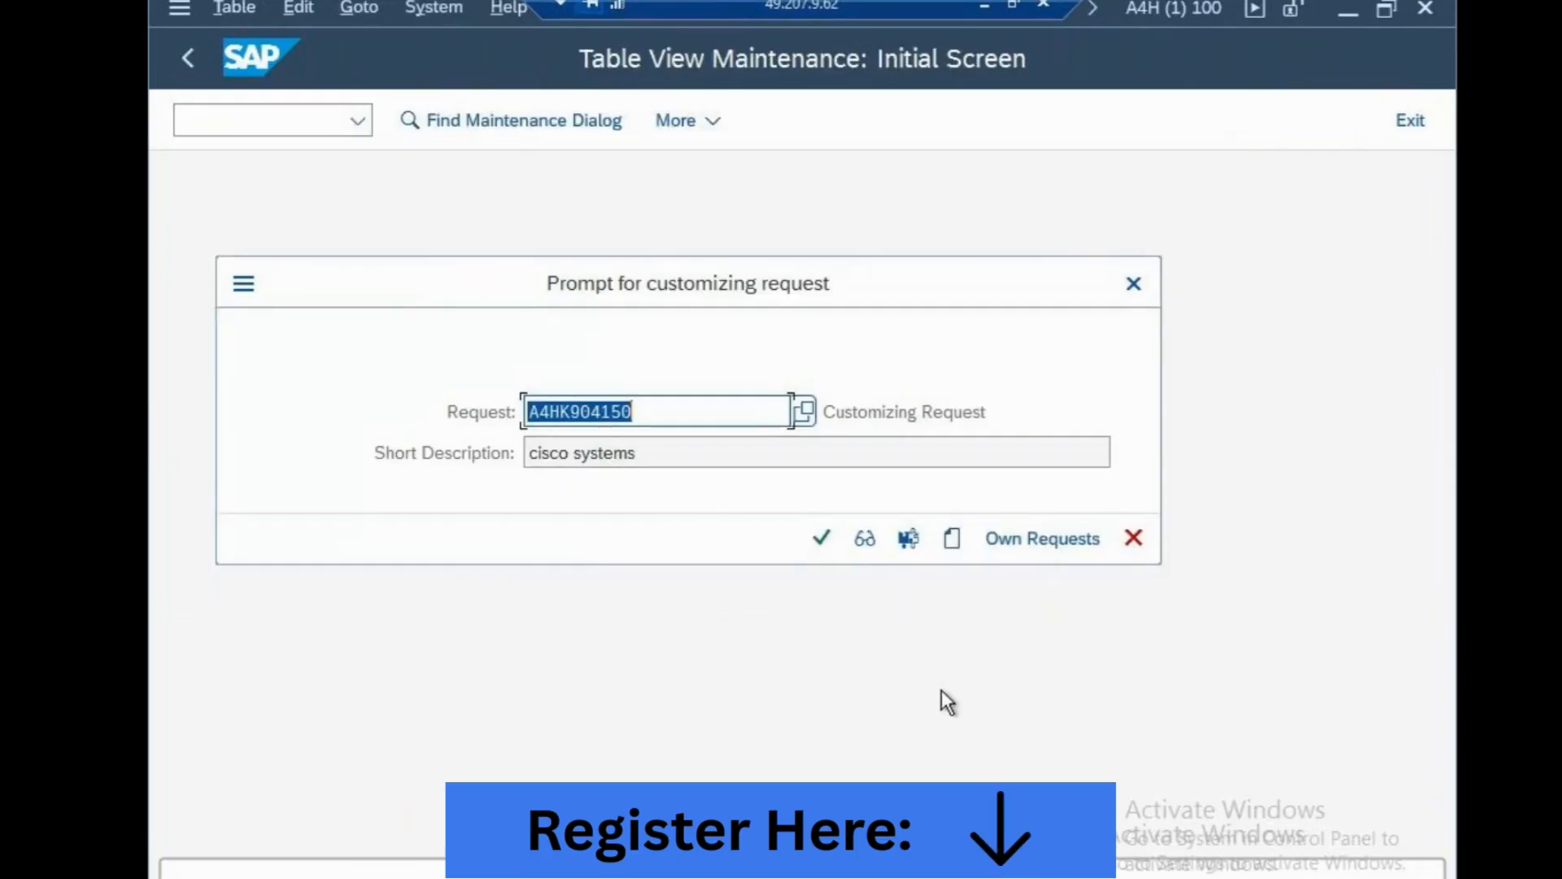
{"action": "left_click", "coordinate": [820, 539]}
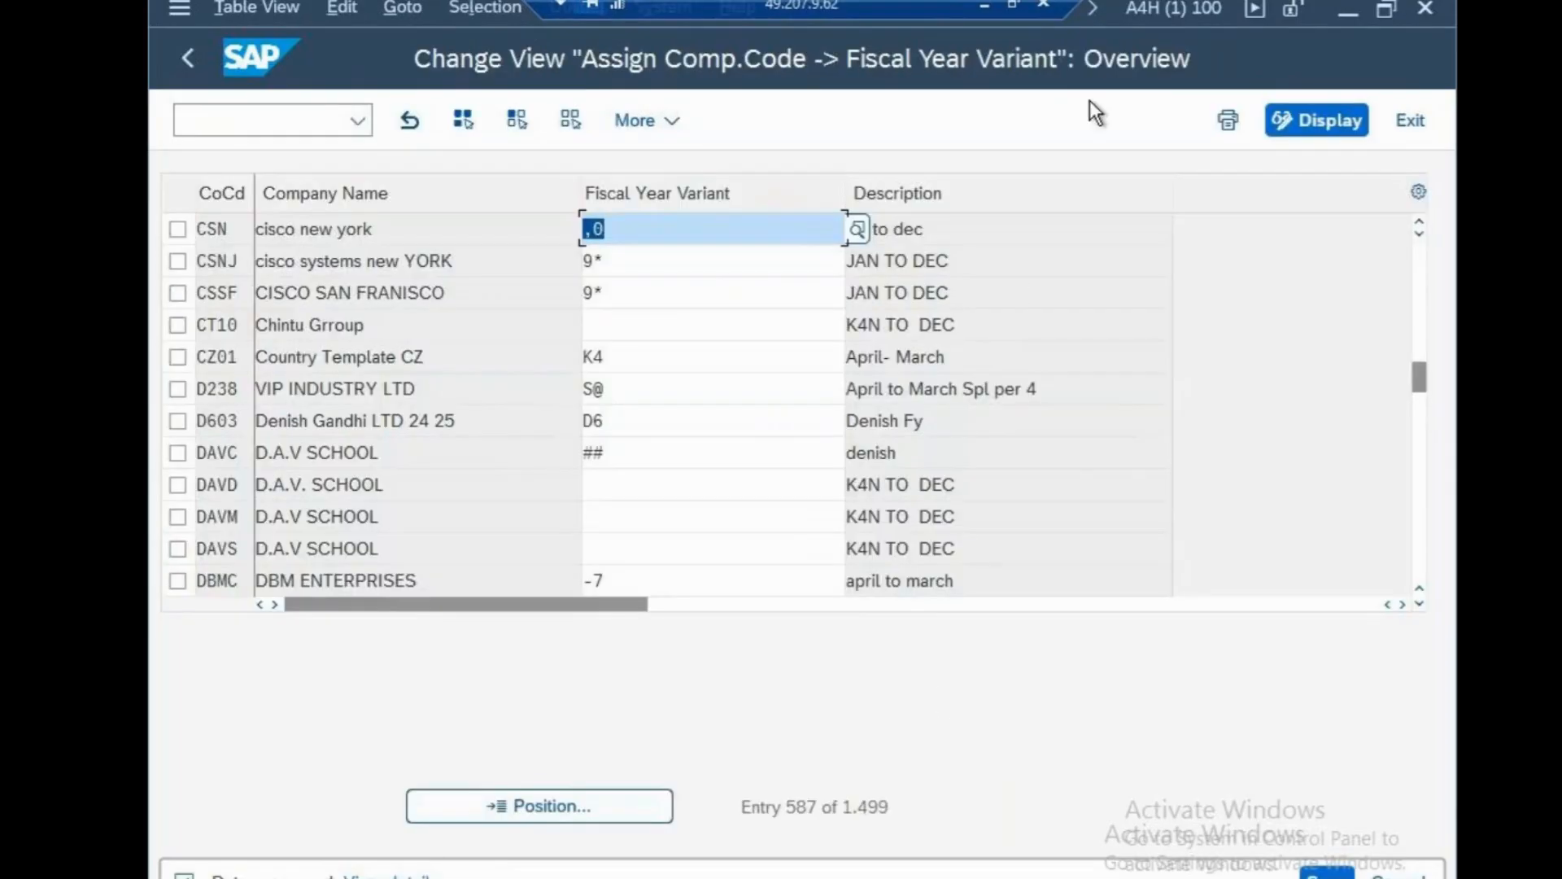
{"action": "left_click", "coordinate": [985, 6]}
Add a 'fsv-,0' line to the Notepad notes, save them, and return to SAP.
{"action": "key", "text": "Return"}
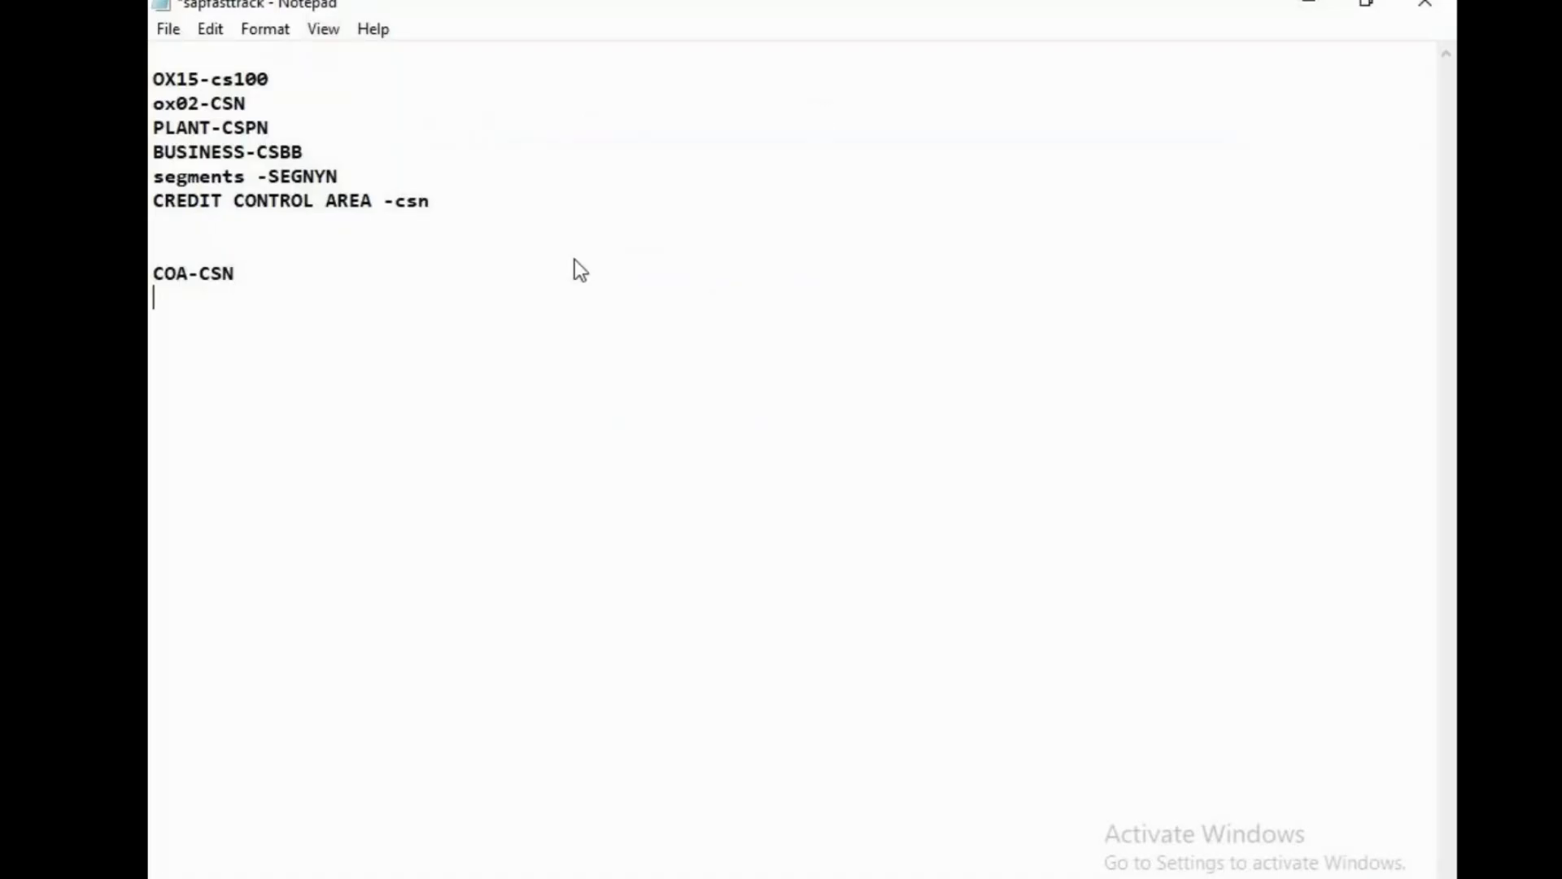
{"action": "type", "text": "fsv-,0"}
{"action": "key", "text": "ctrl+s"}
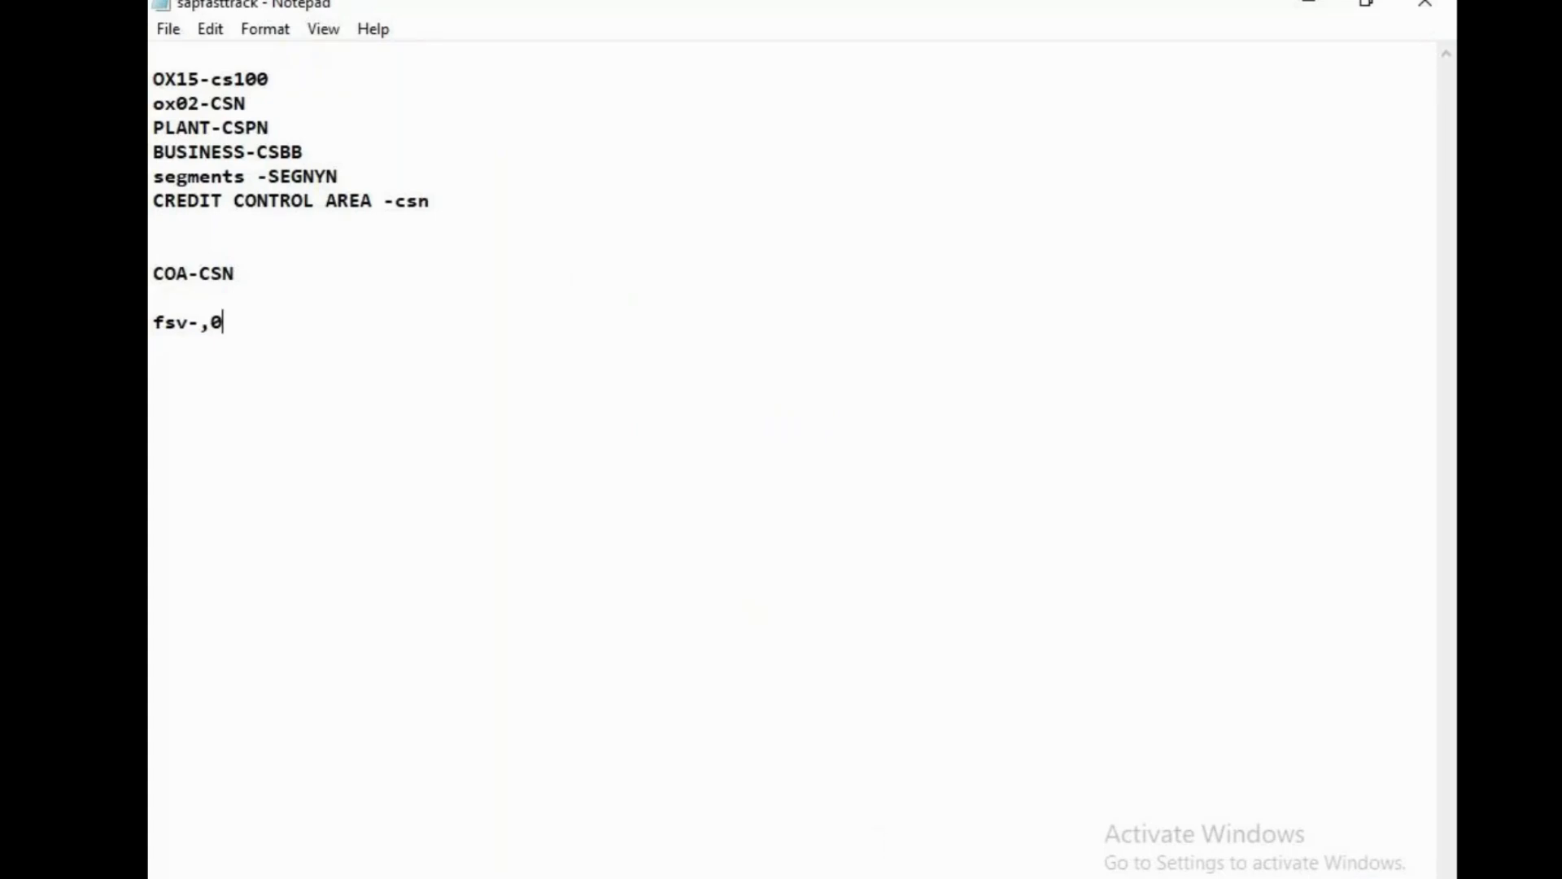
{"action": "left_click", "coordinate": [883, 877]}
{"action": "left_click", "coordinate": [897, 827]}
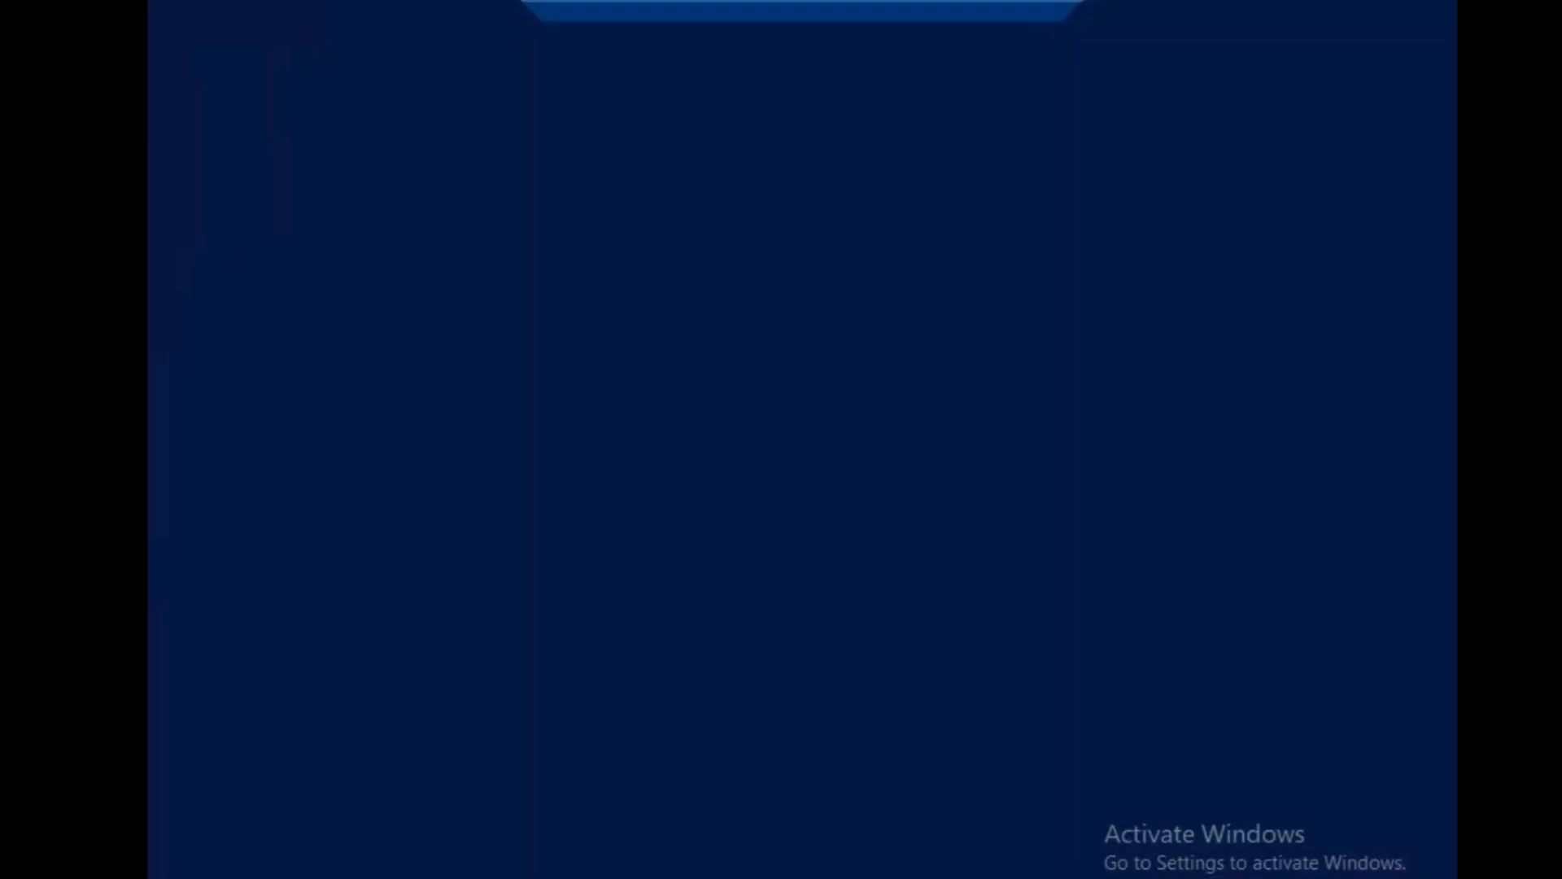
Run OBY6 and open company code CSN's global data: chart of accounts CSN, fiscal year variant ,0.
{"action": "left_click", "coordinate": [209, 115]}
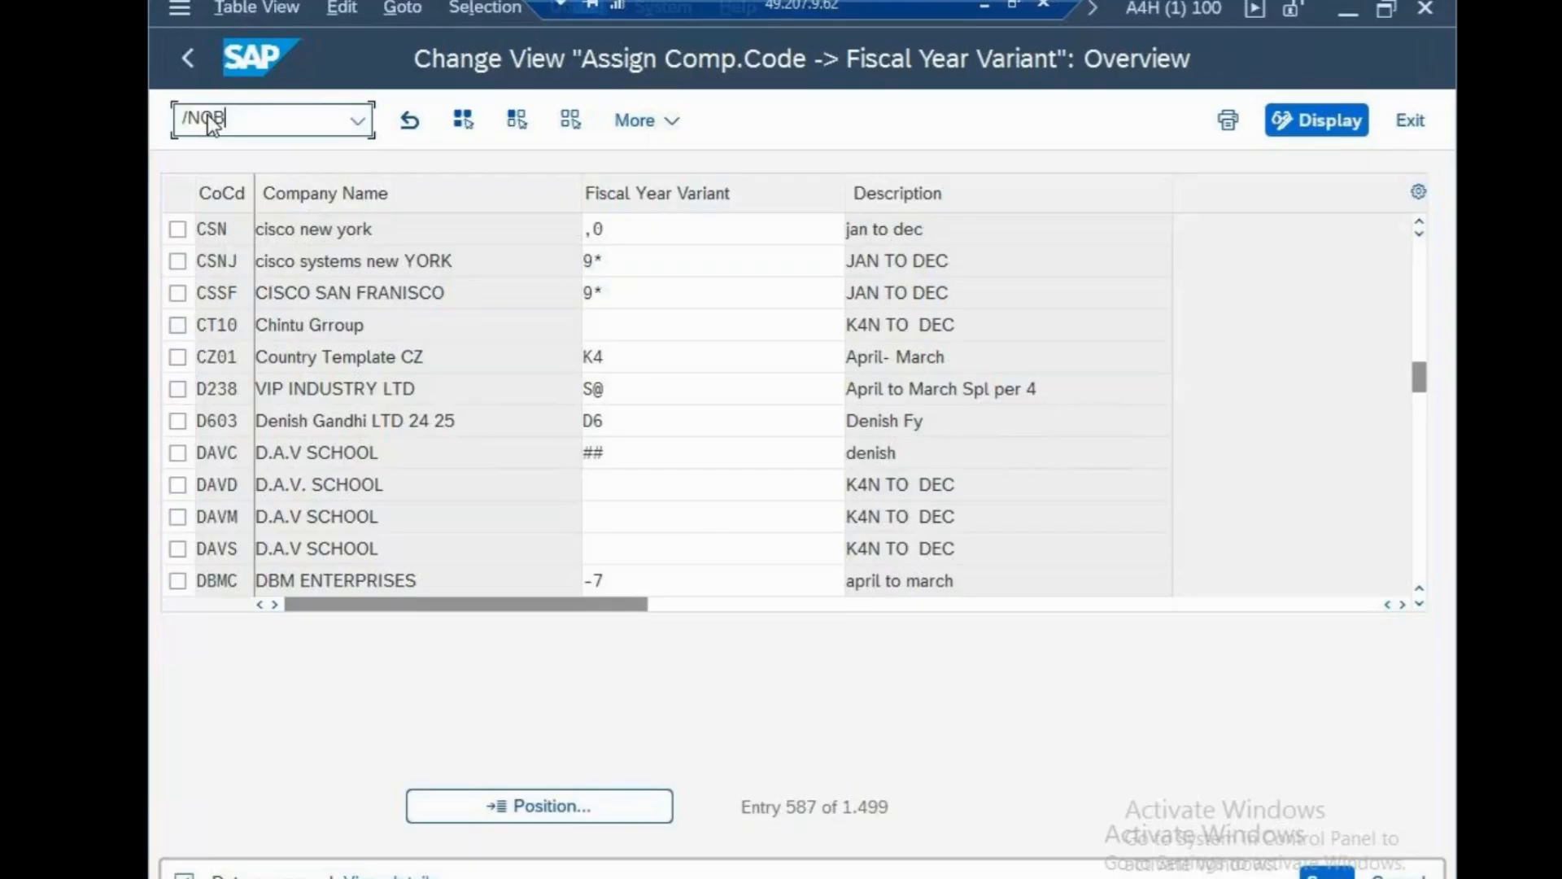
{"action": "type", "text": "/NOBY6"}
{"action": "key", "text": "Return"}
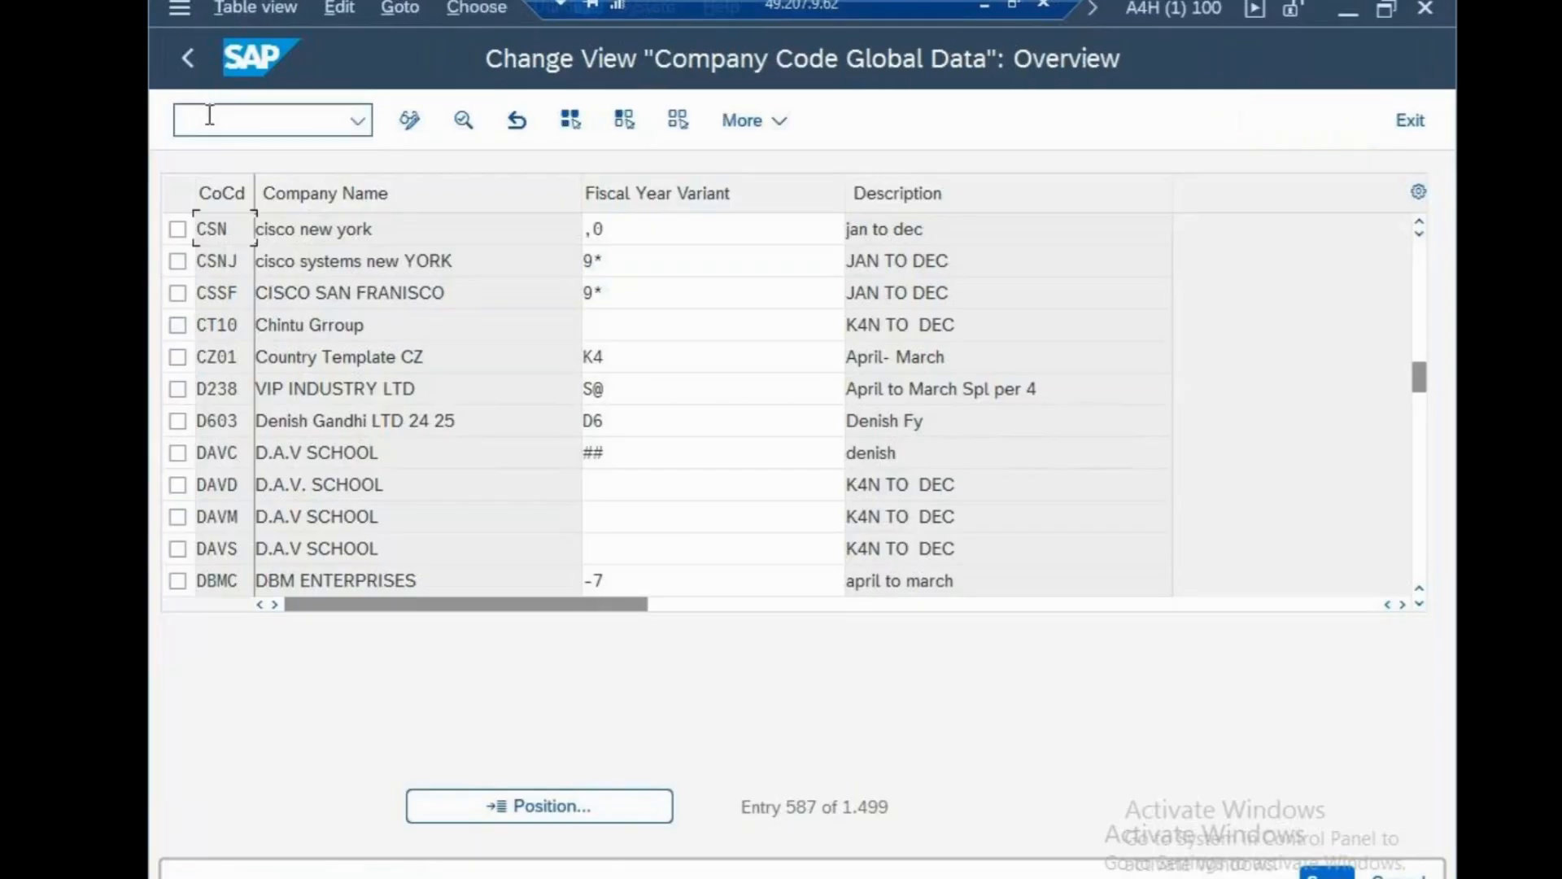
{"action": "left_click", "coordinate": [719, 811]}
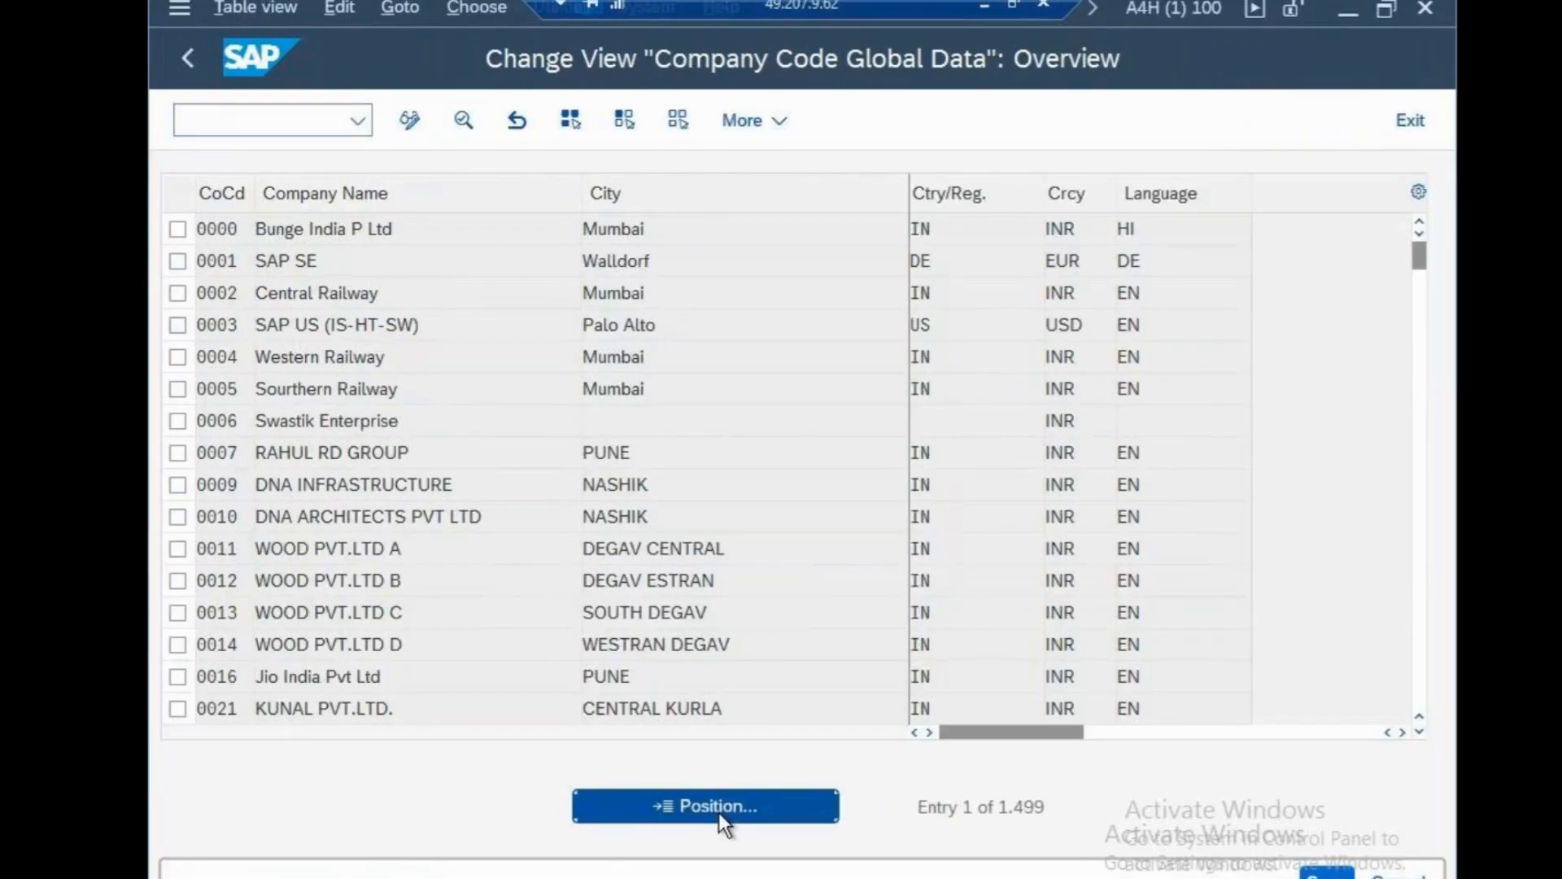
{"action": "type", "text": "SCE"}
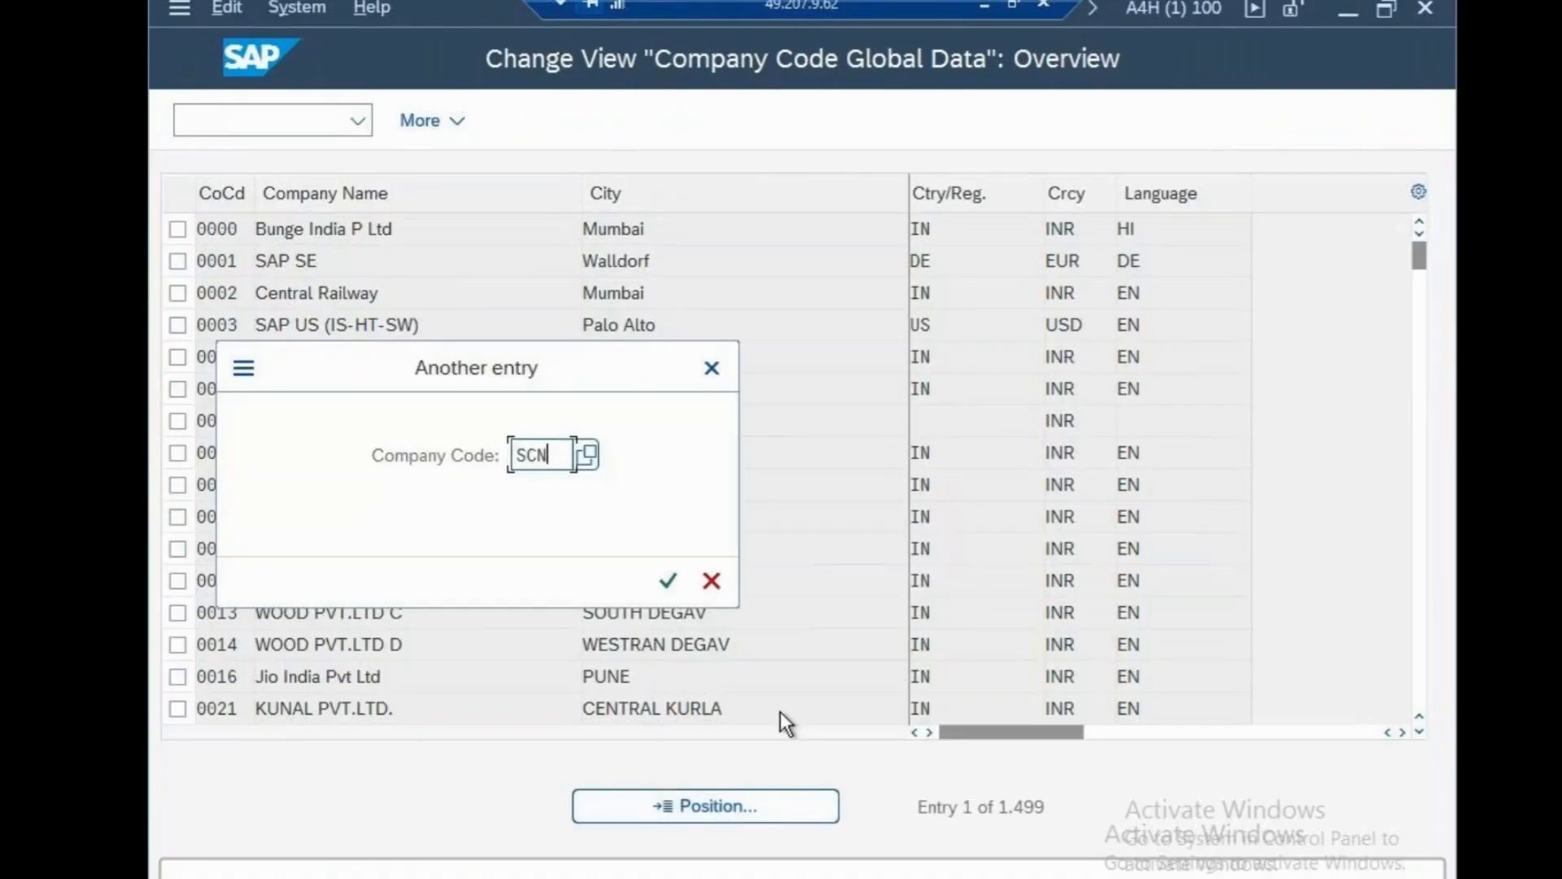
{"action": "key", "text": "BackSpace"}
{"action": "key", "text": "BackSpace"}
{"action": "key", "text": "BackSpace"}
{"action": "type", "text": "CSN"}
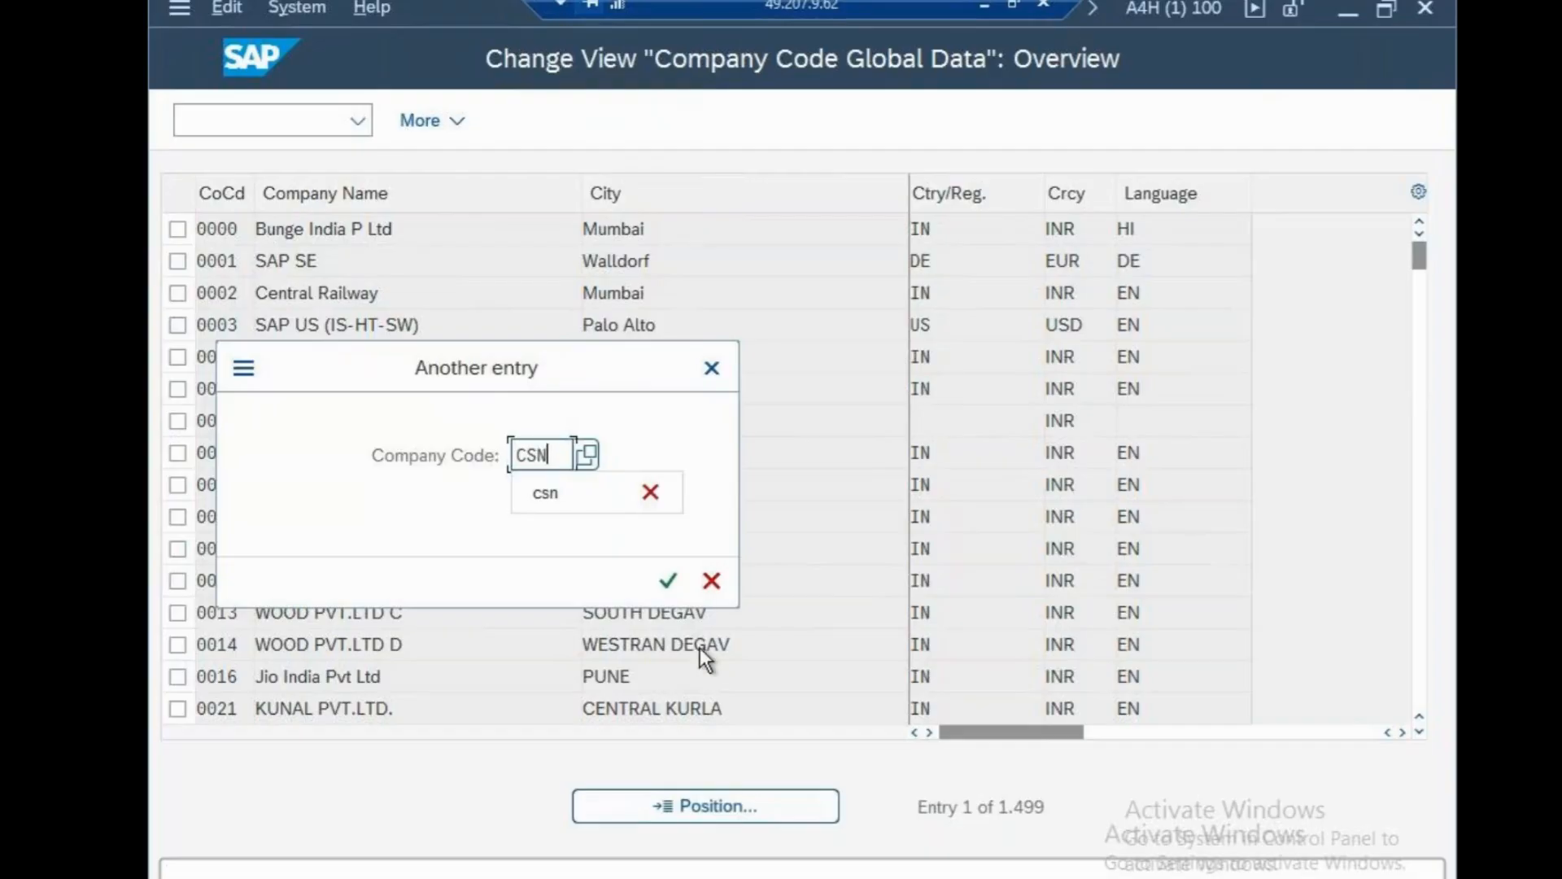
{"action": "left_click", "coordinate": [675, 583]}
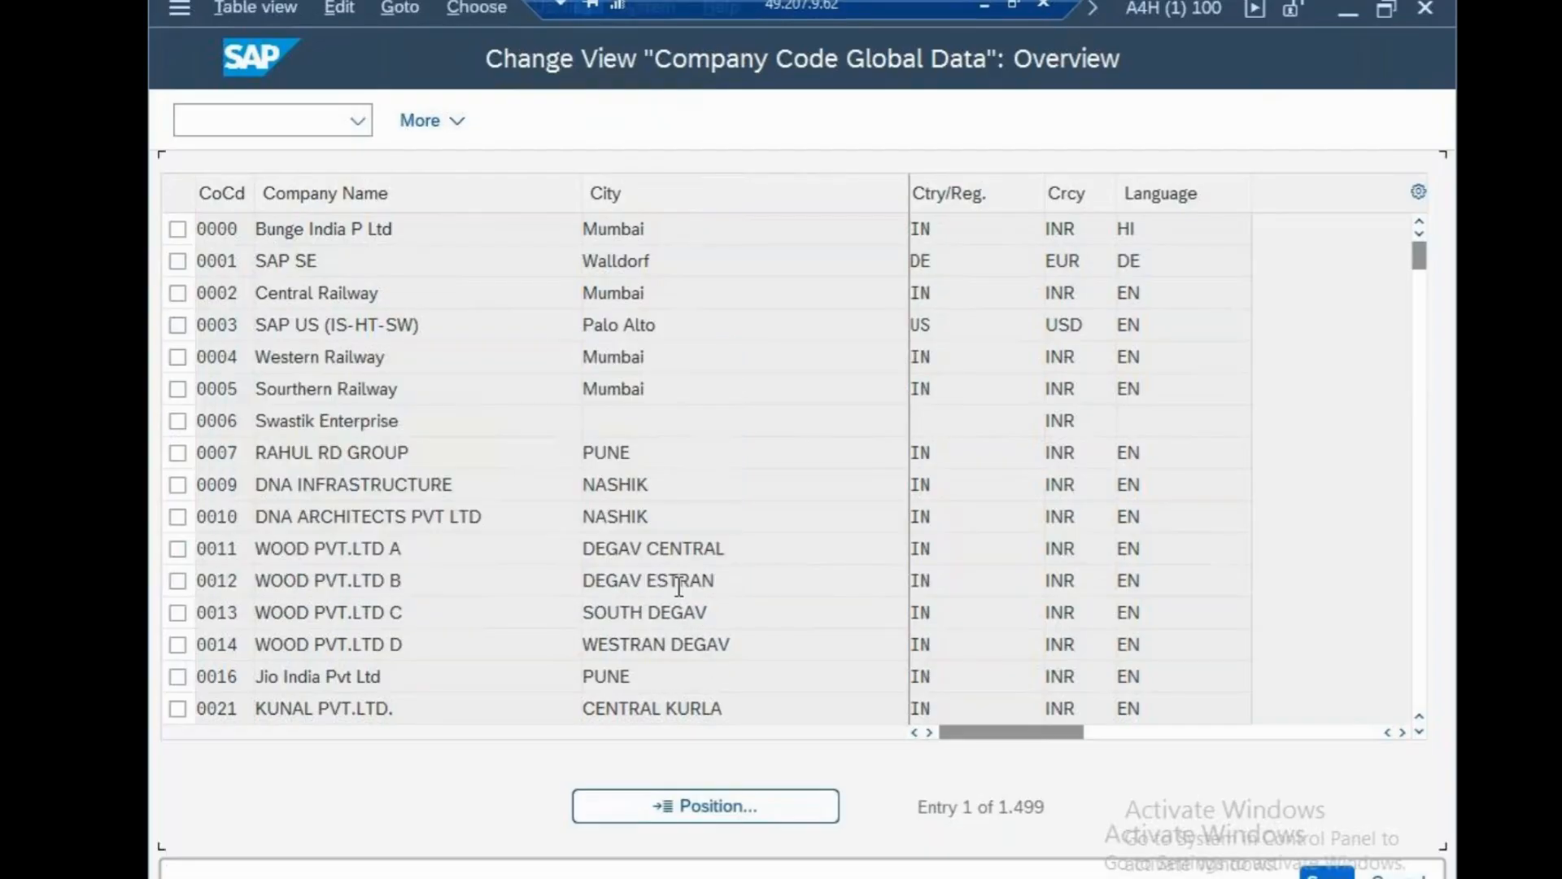
{"action": "double_click", "coordinate": [602, 236]}
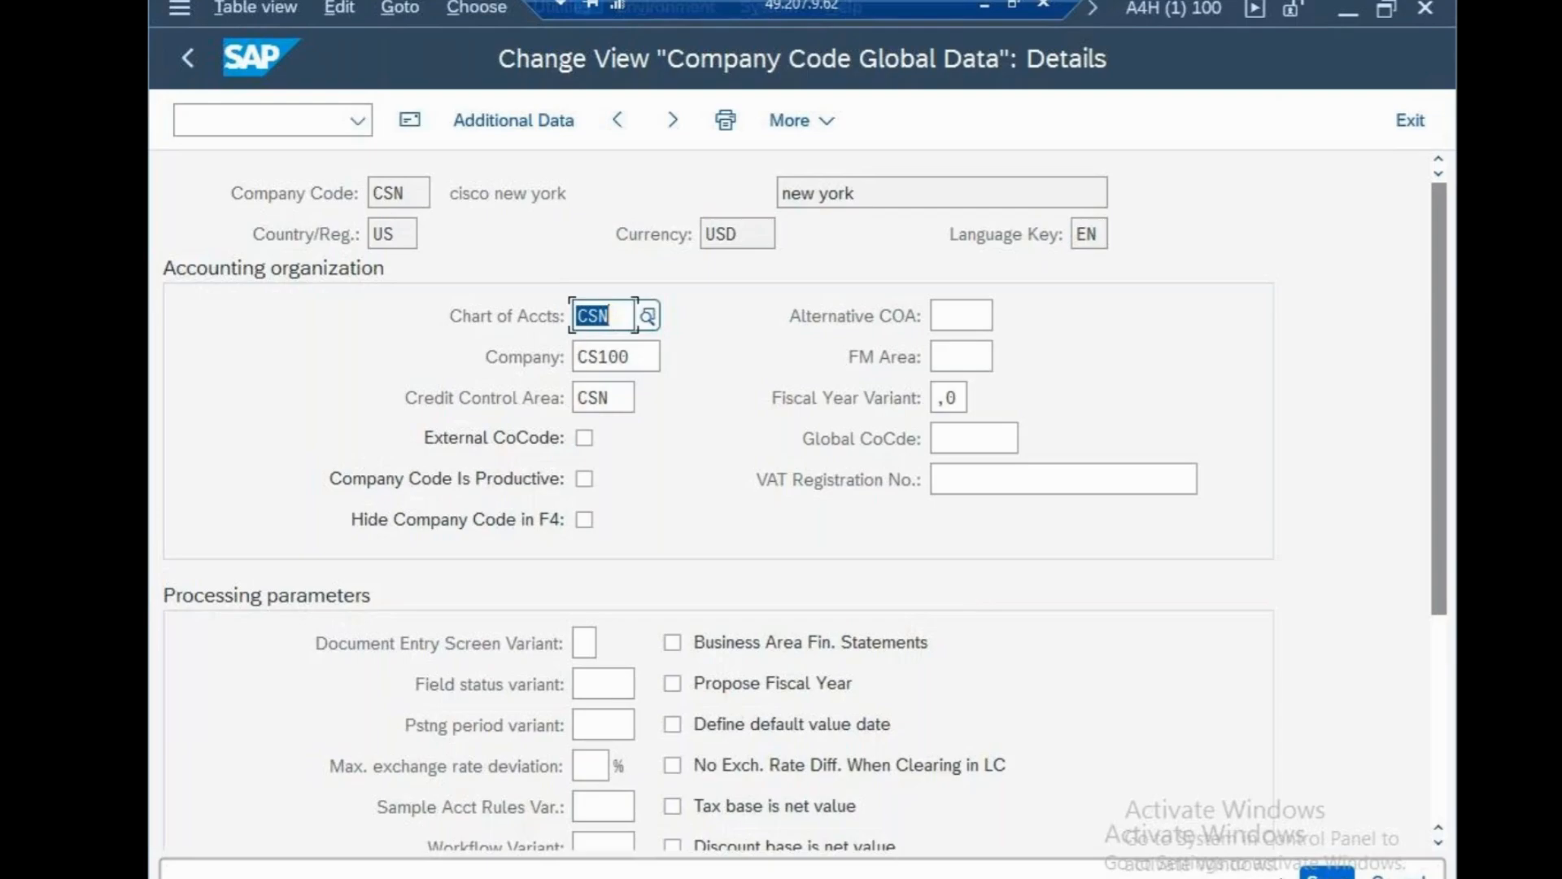
Leave the details and return to the SAP start screen with /n.
{"action": "left_click", "coordinate": [226, 128]}
{"action": "type", "text": "/n"}
{"action": "key", "text": "Return"}
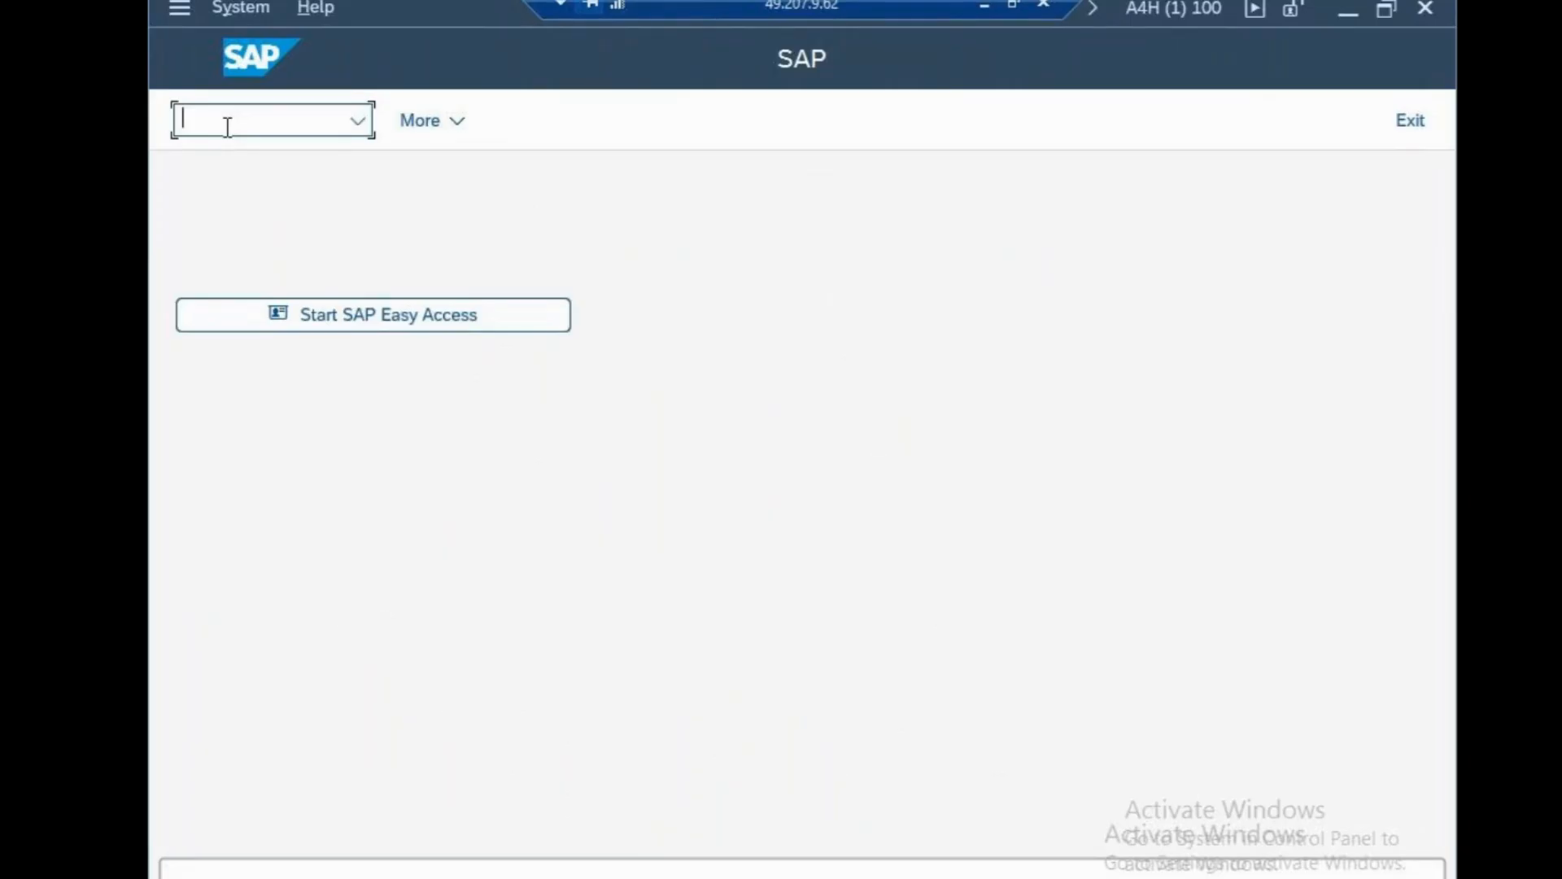
In SPRO's Reference IMG, open Enterprise Structure > Definition > Financial Accounting > Define Functional Area.
{"action": "type", "text": "SPRO"}
{"action": "key", "text": "Return"}
{"action": "left_click", "coordinate": [488, 122]}
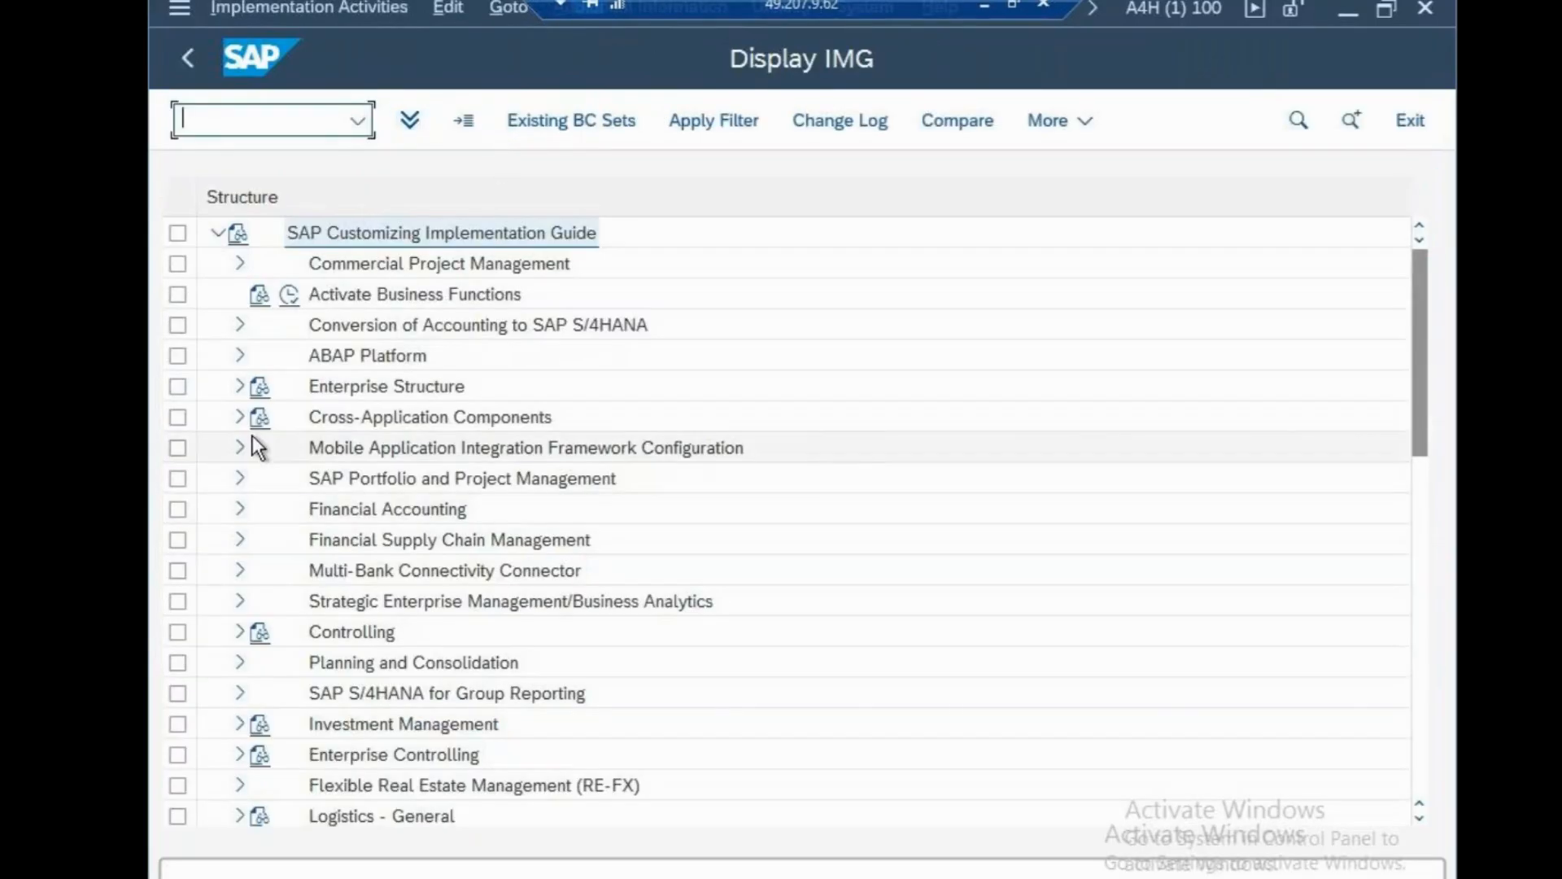
{"action": "left_click", "coordinate": [239, 389]}
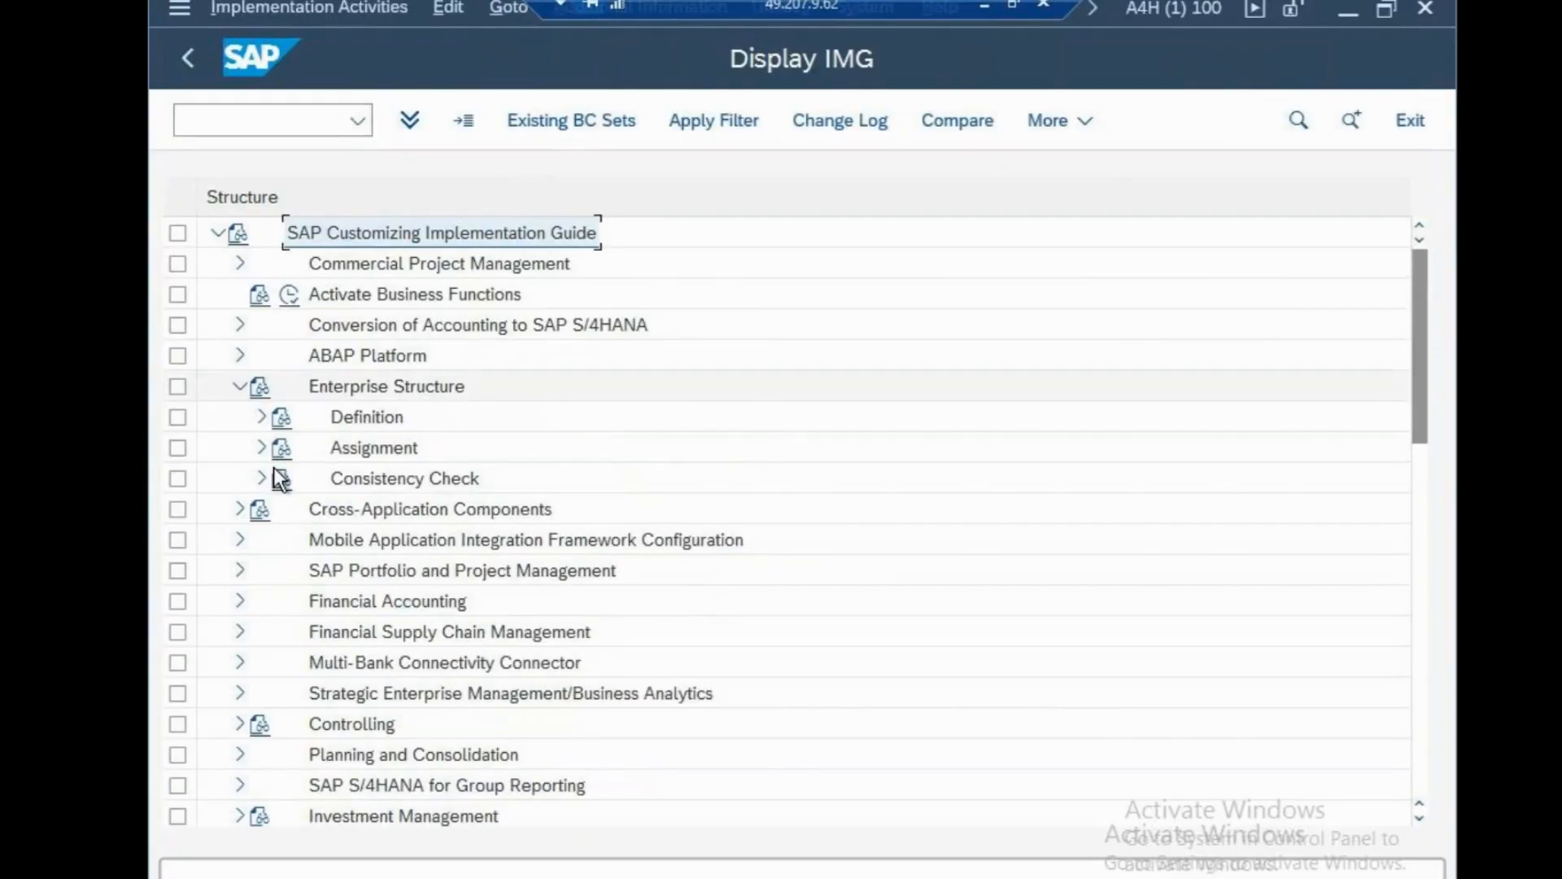
{"action": "left_click", "coordinate": [261, 418]}
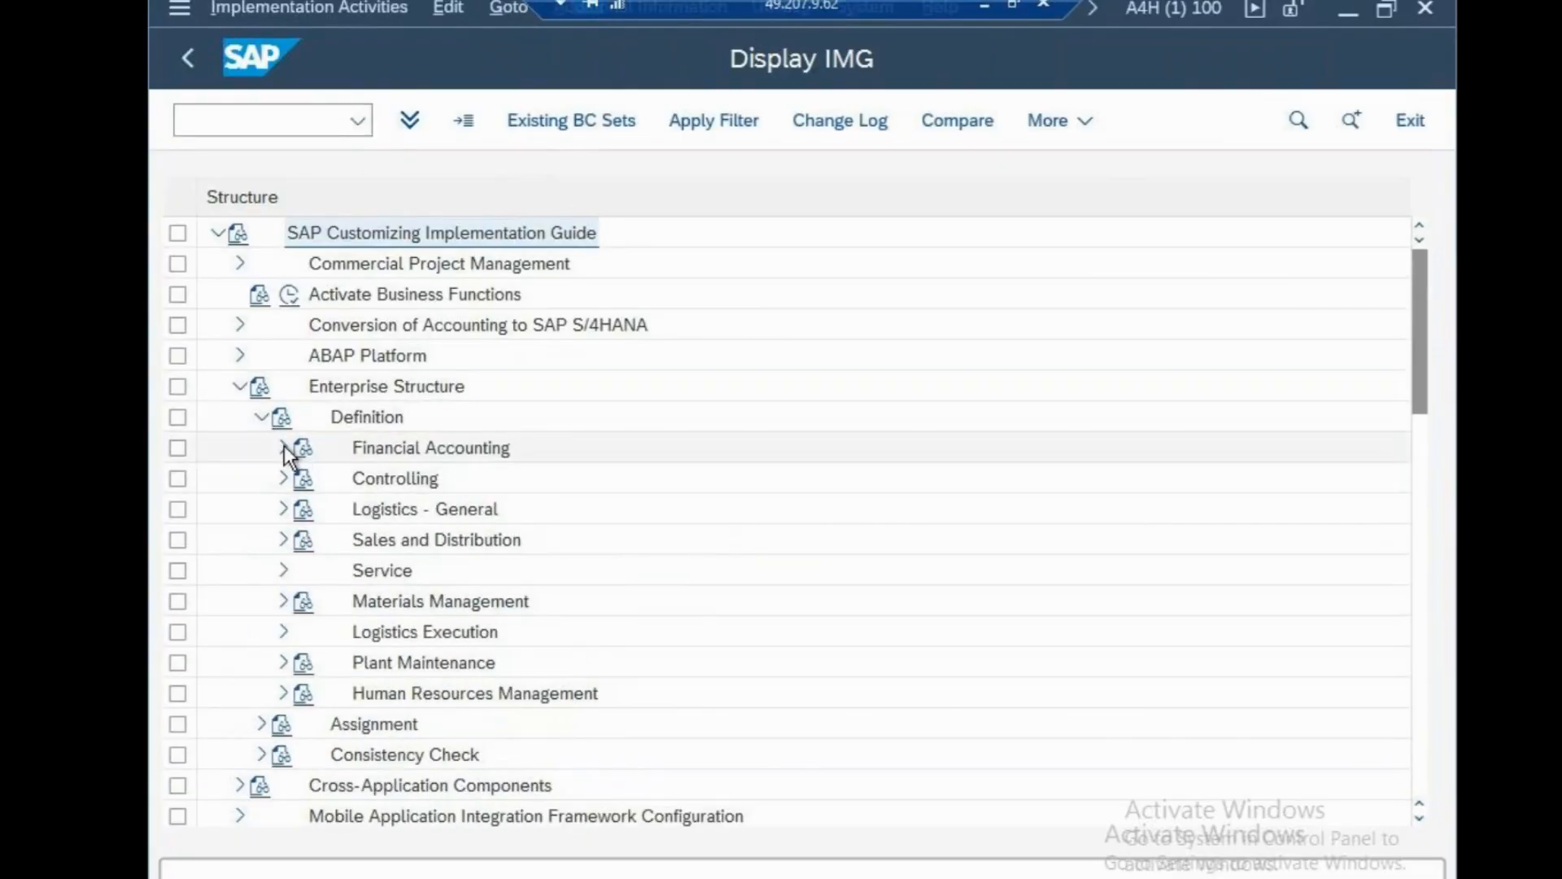
{"action": "left_click", "coordinate": [283, 448]}
{"action": "left_click", "coordinate": [354, 603]}
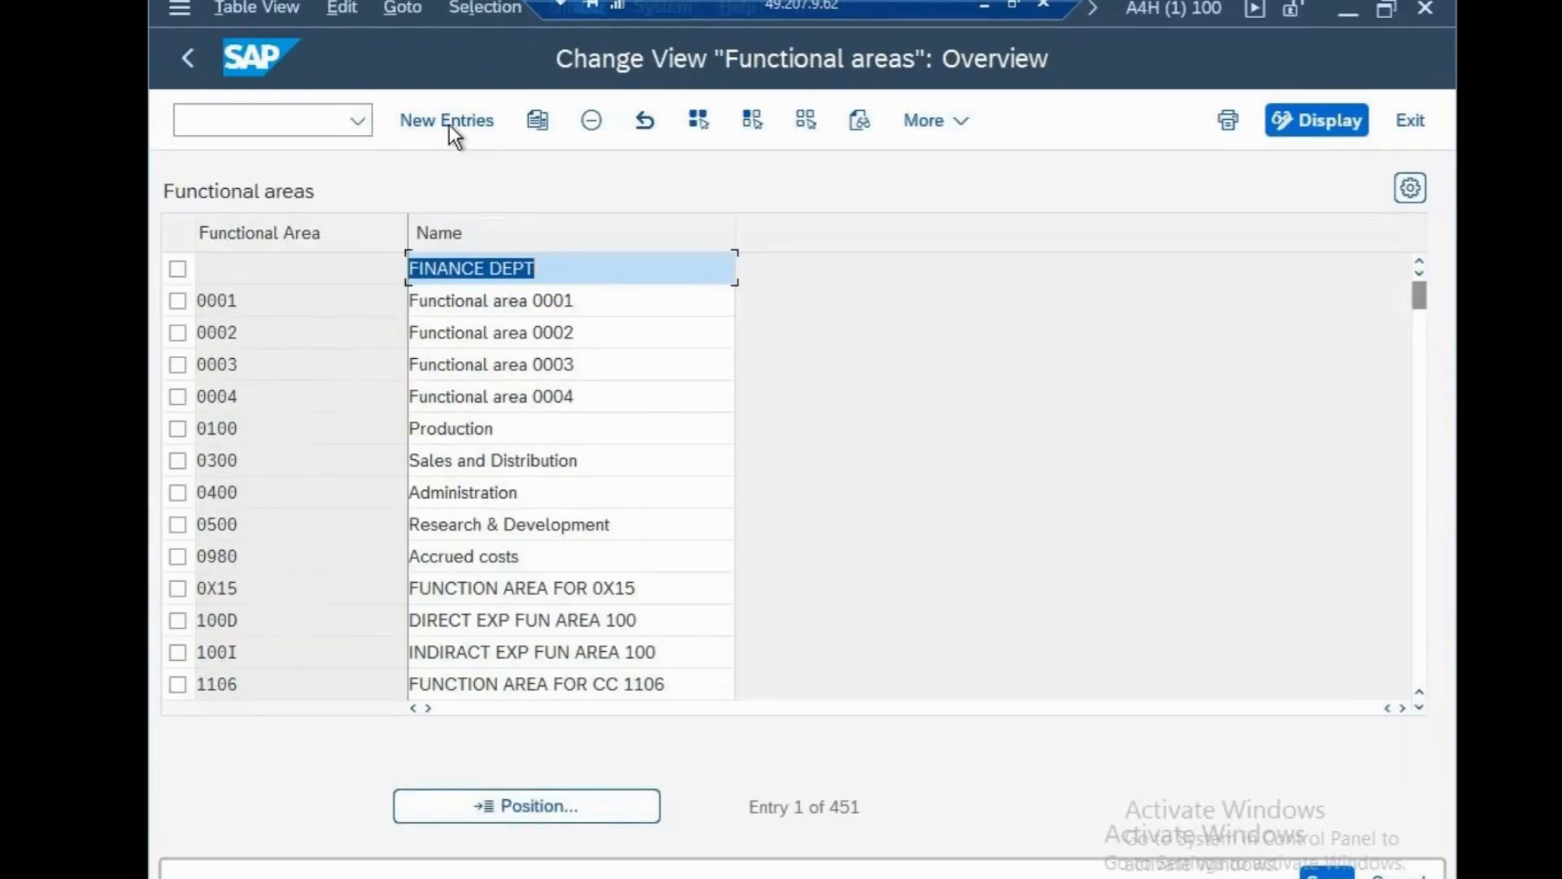
Add functional area CSN named 'CISCO FUNC AREA', save it under a customizing request, and go back.
{"action": "left_click", "coordinate": [450, 122]}
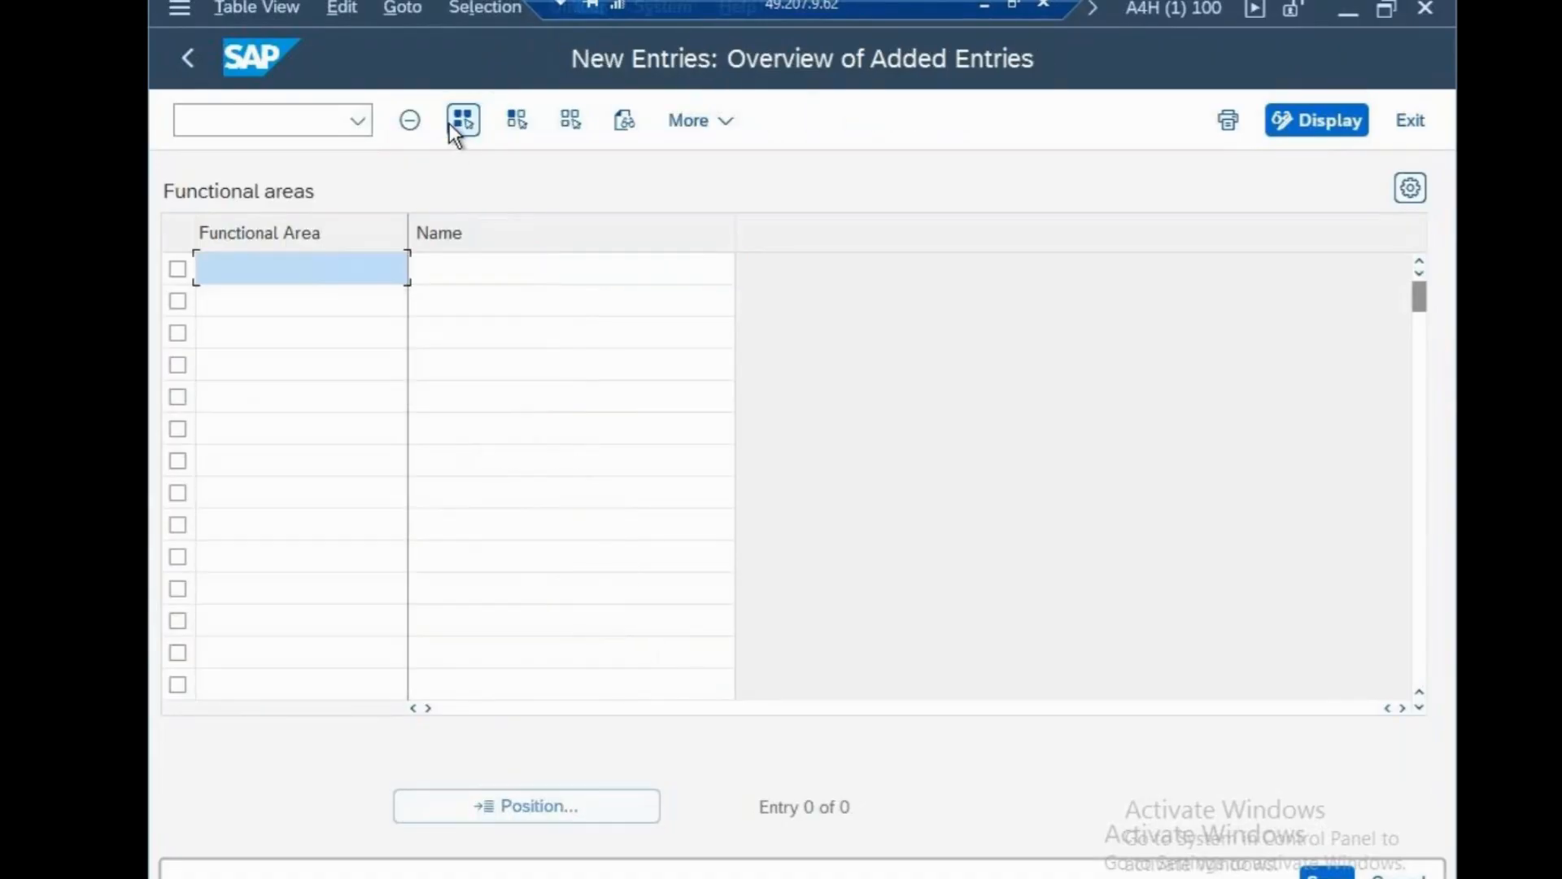
{"action": "type", "text": "CSN"}
{"action": "left_click", "coordinate": [499, 272]}
{"action": "type", "text": "CISCO F"}
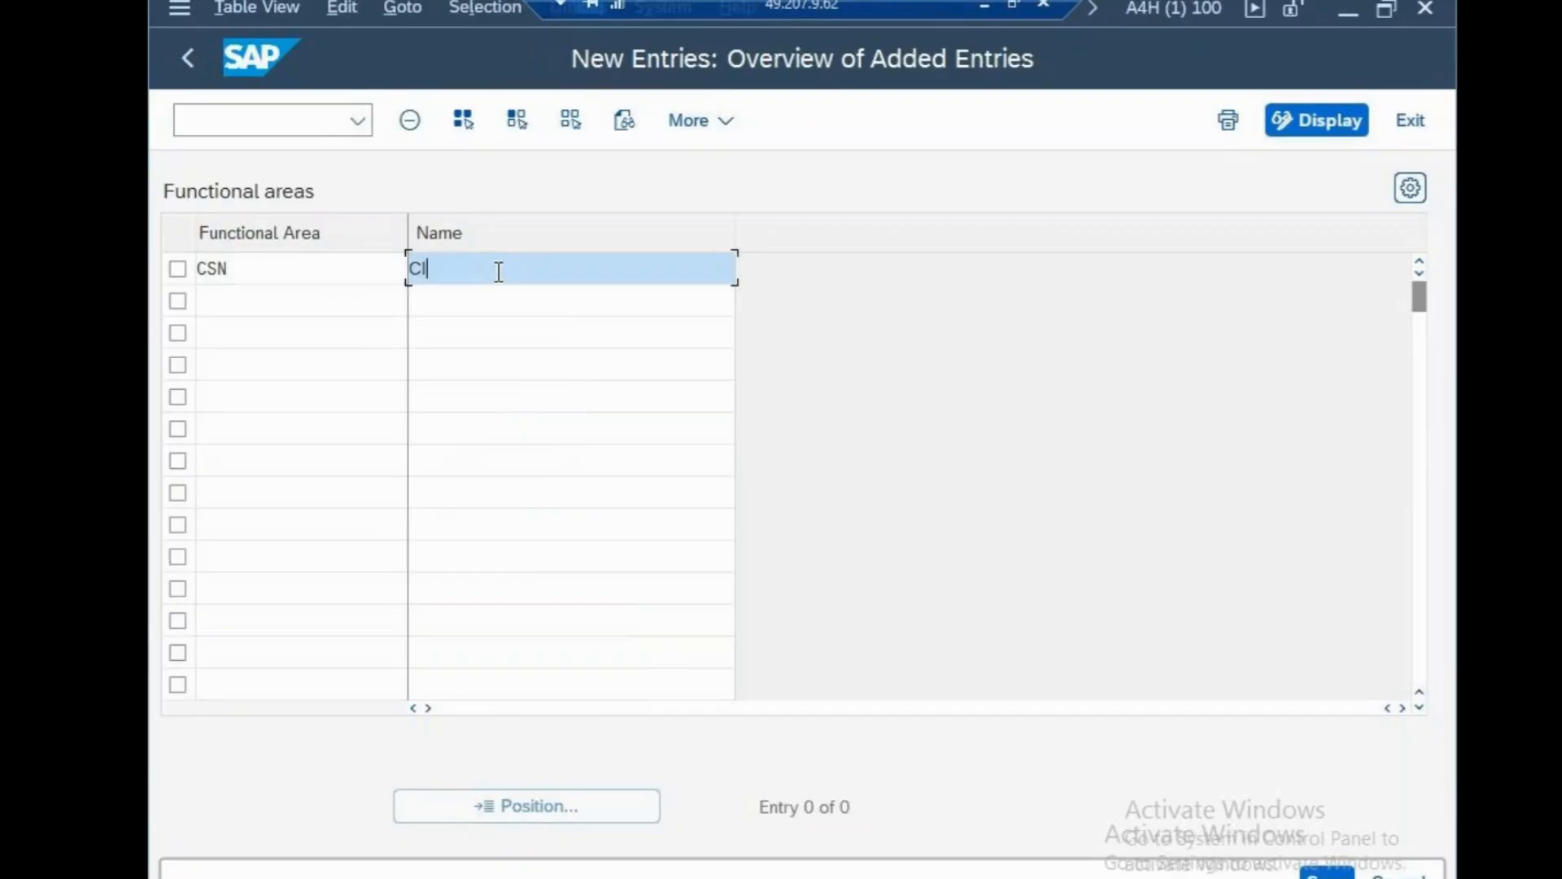
{"action": "type", "text": "CARE"}
{"action": "key", "text": "BackSpace"}
{"action": "key", "text": "BackSpace"}
{"action": "key", "text": "BackSpace"}
{"action": "key", "text": "BackSpace"}
{"action": "key", "text": "BackSpace"}
{"action": "type", "text": "C AREA"}
{"action": "left_click", "coordinate": [1345, 875]}
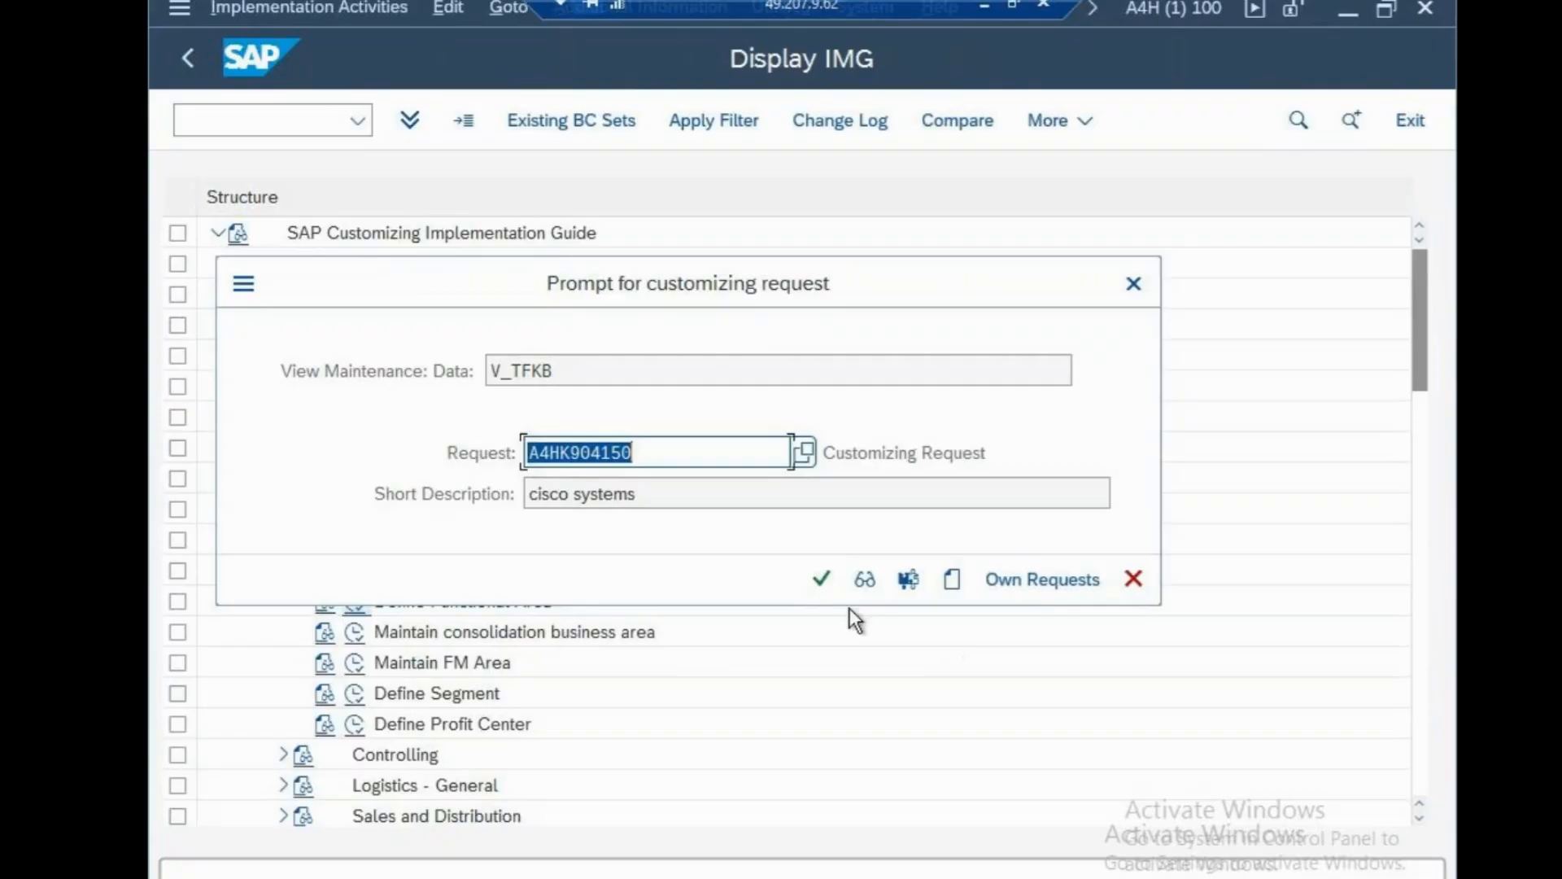
{"action": "left_click", "coordinate": [823, 579]}
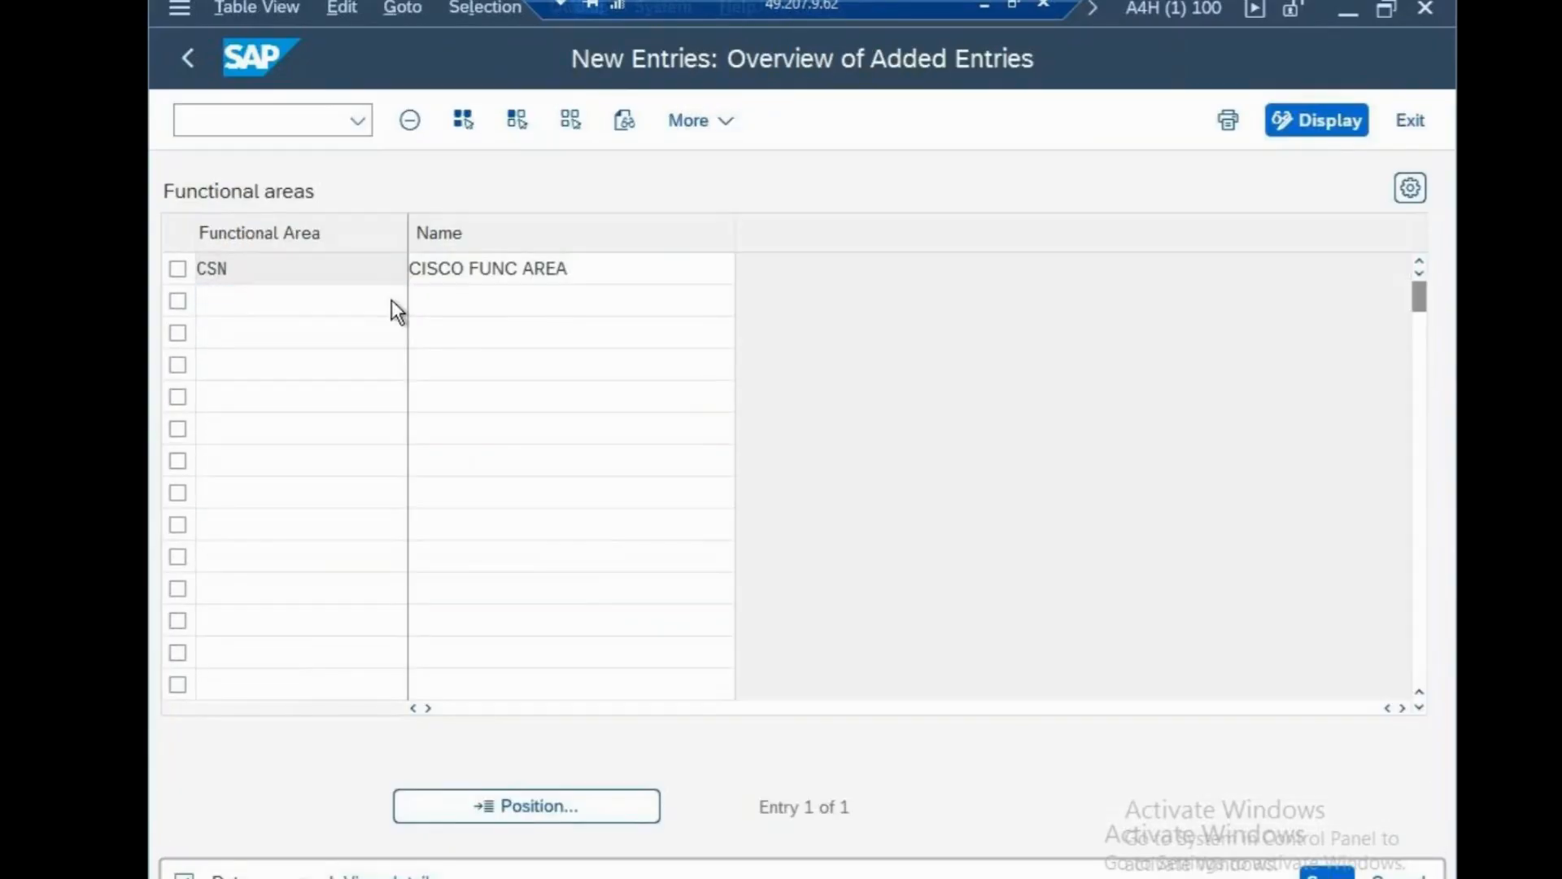
{"action": "key", "text": "F3"}
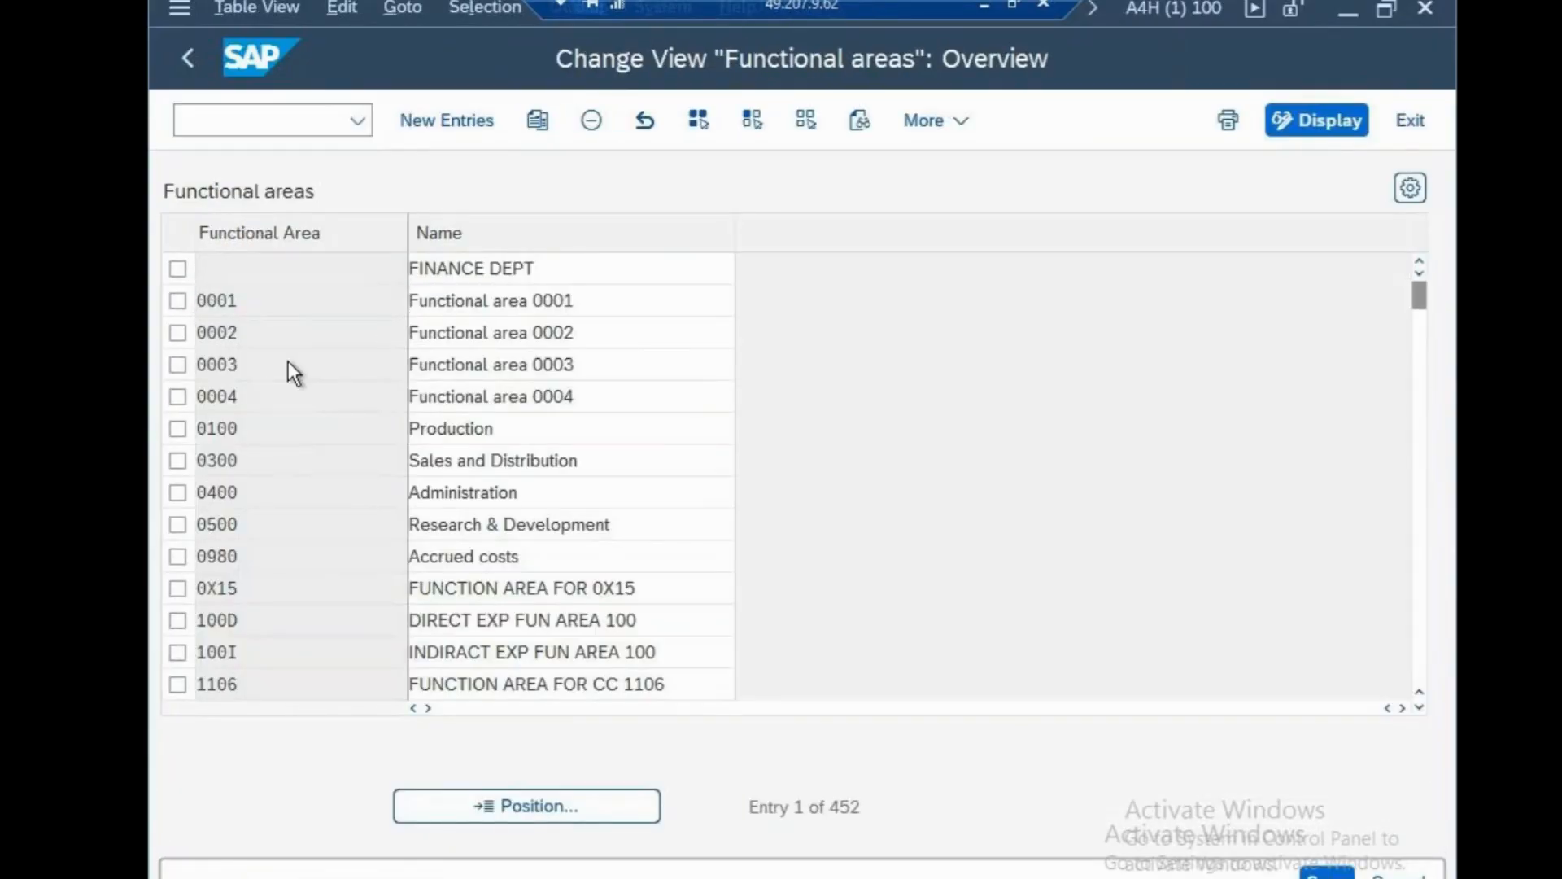
{"action": "key", "text": "F3"}
Open Enterprise Structure > Assignment > Financial Accounting > Assign company code to FM area.
{"action": "left_click", "coordinate": [238, 387]}
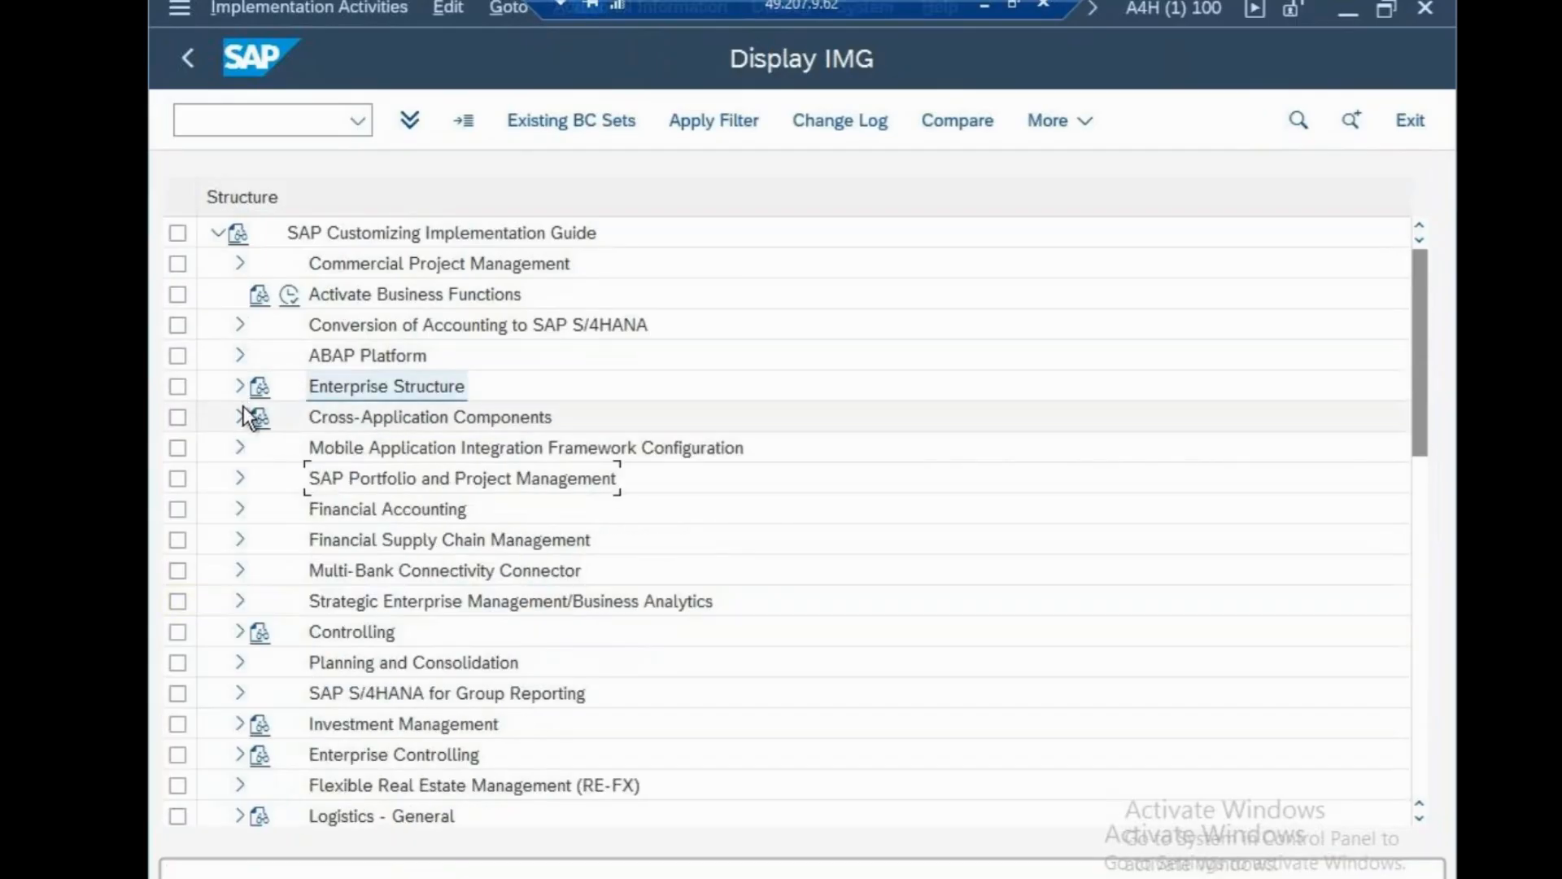
{"action": "left_click", "coordinate": [237, 387]}
{"action": "left_click", "coordinate": [261, 263]}
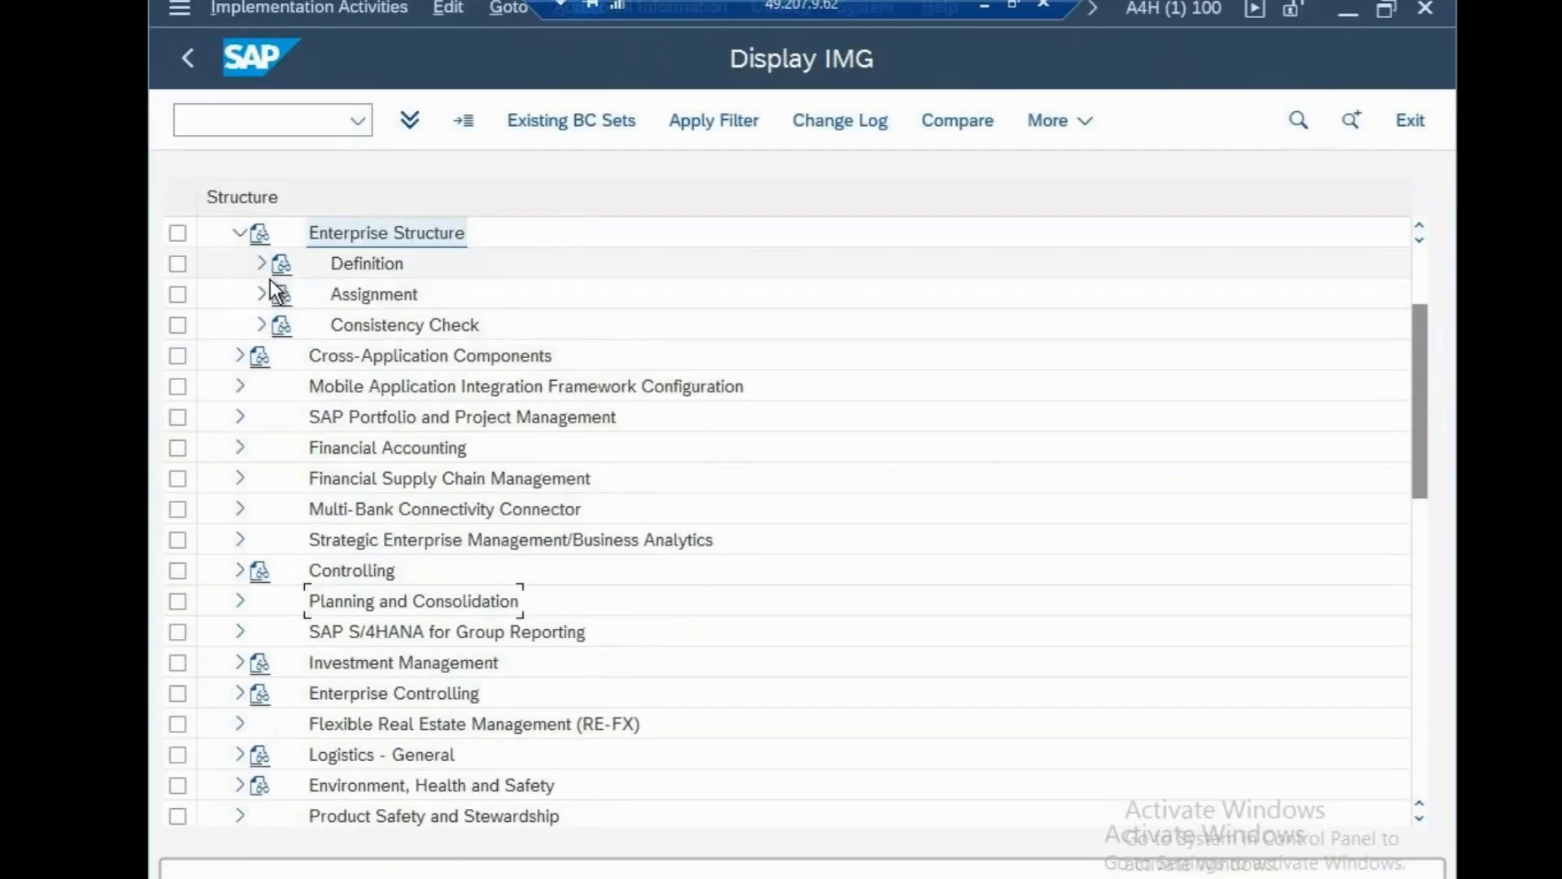
{"action": "left_click", "coordinate": [262, 296]}
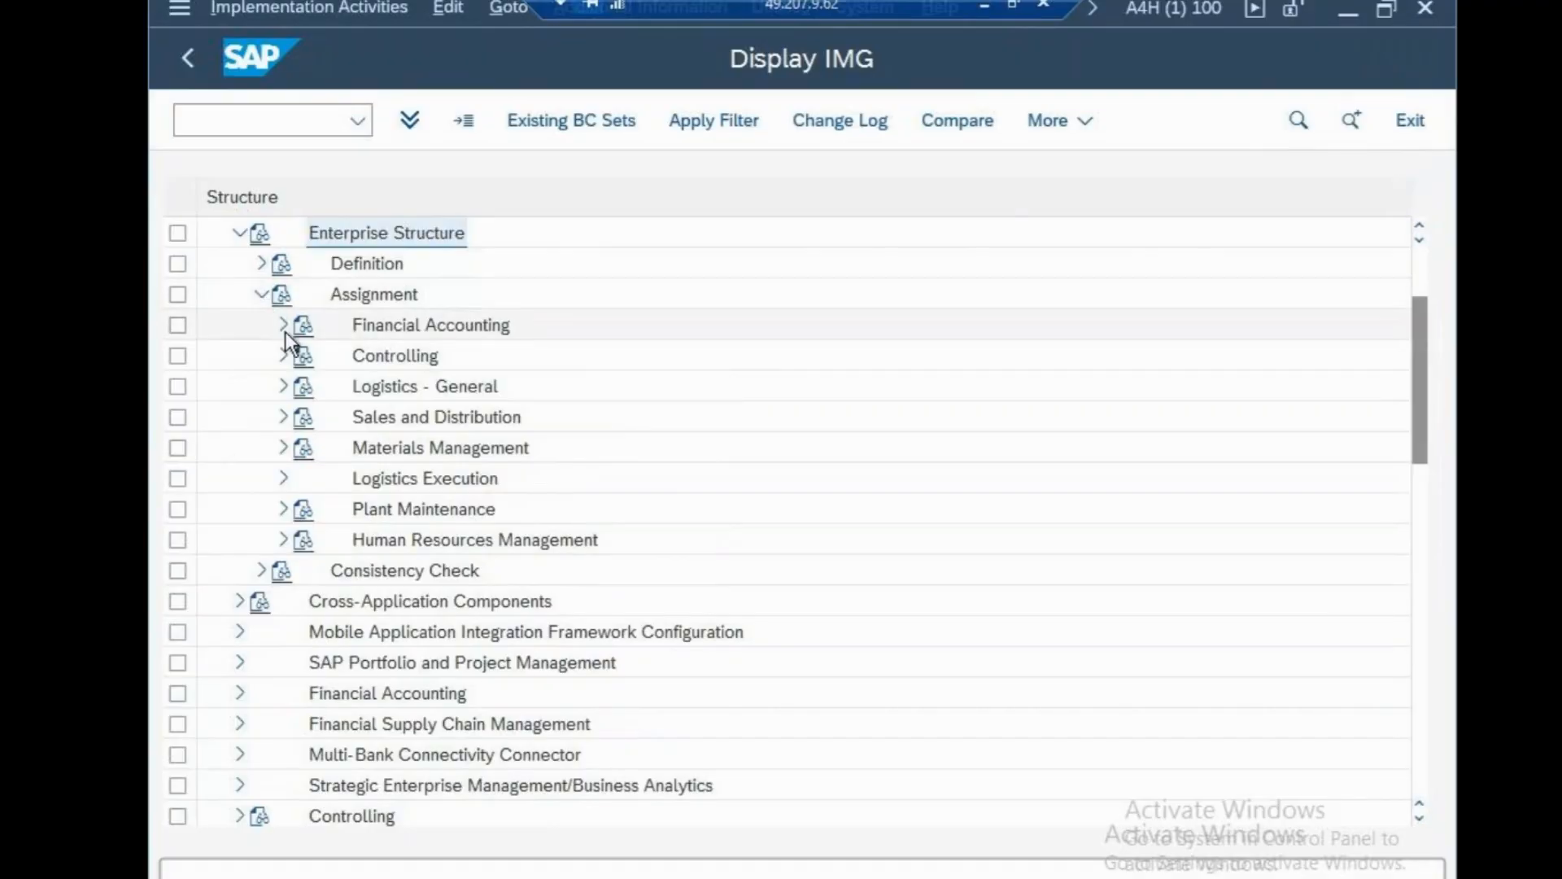
{"action": "left_click", "coordinate": [282, 325]}
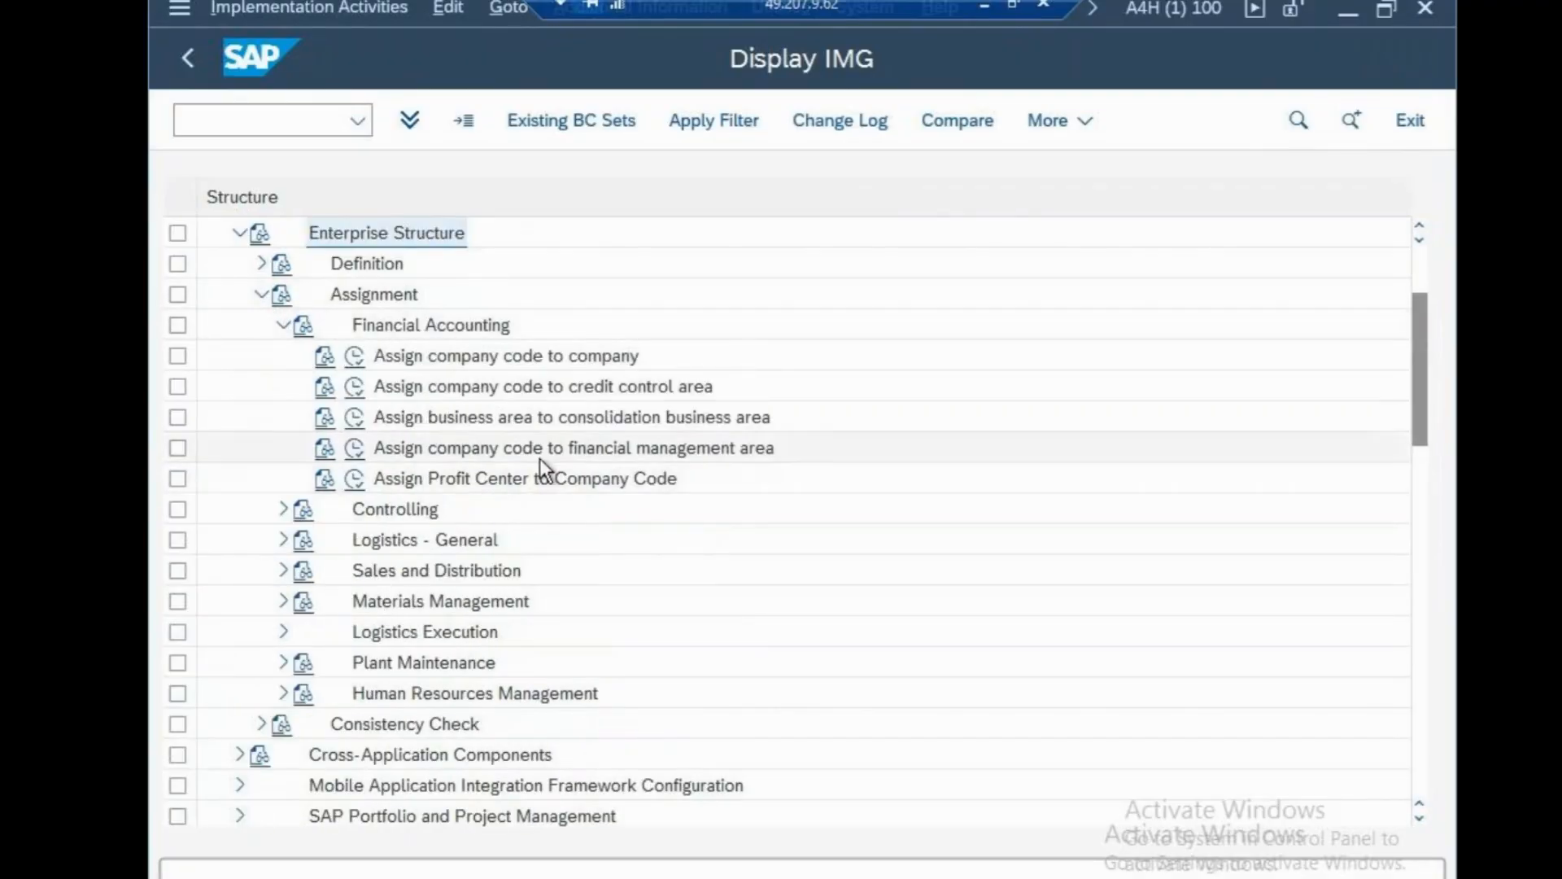
{"action": "left_click", "coordinate": [363, 447]}
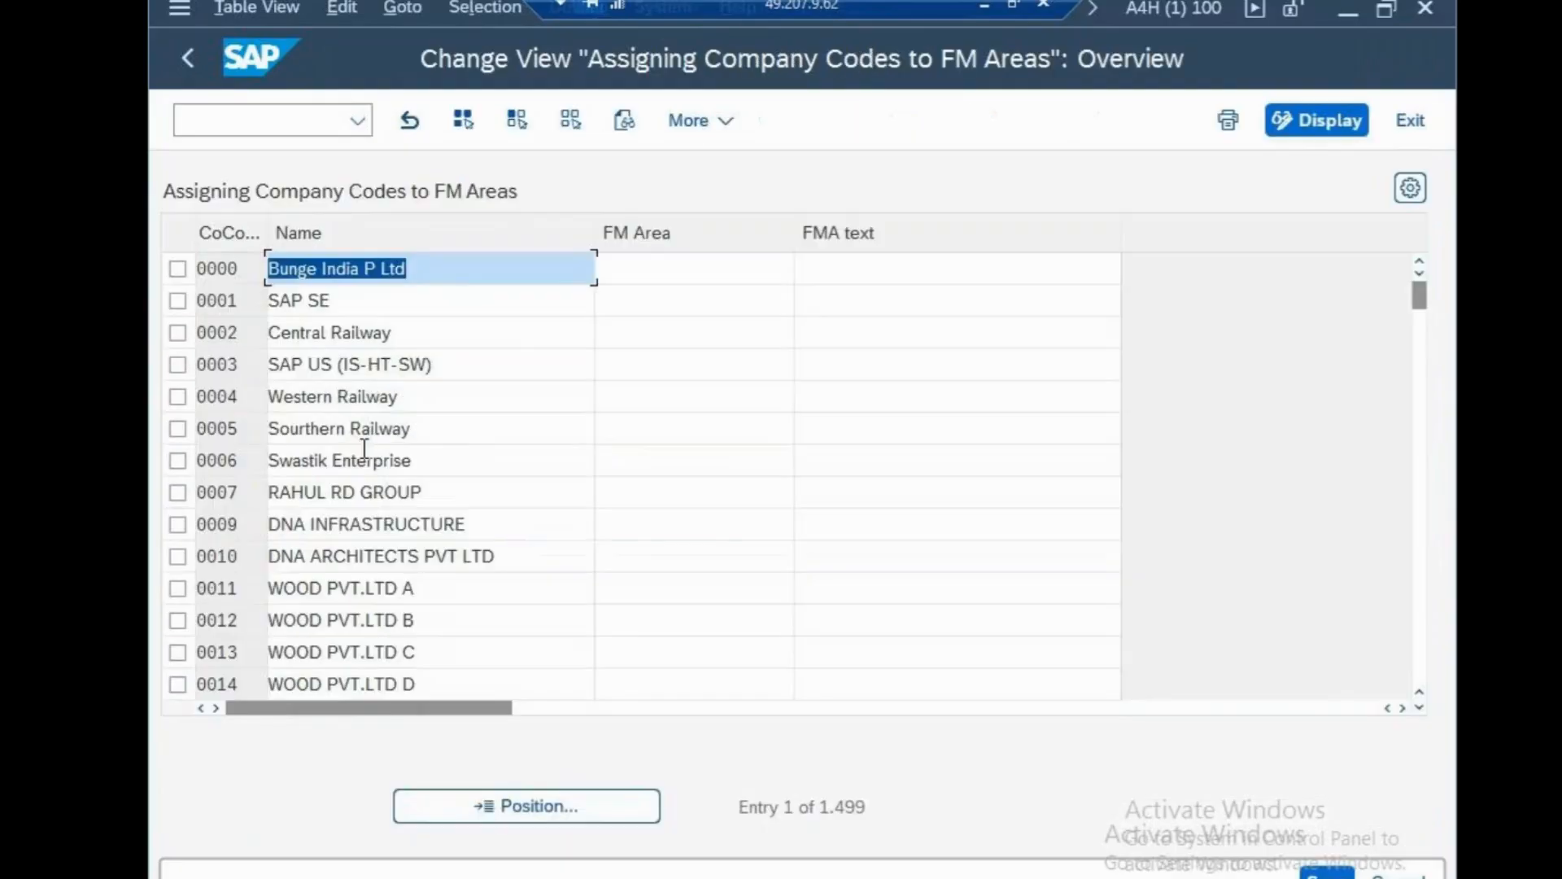
Position the table at company code CSN and try FM Area CSN, which returns no matches.
{"action": "left_click", "coordinate": [586, 803]}
{"action": "type", "text": "CSN"}
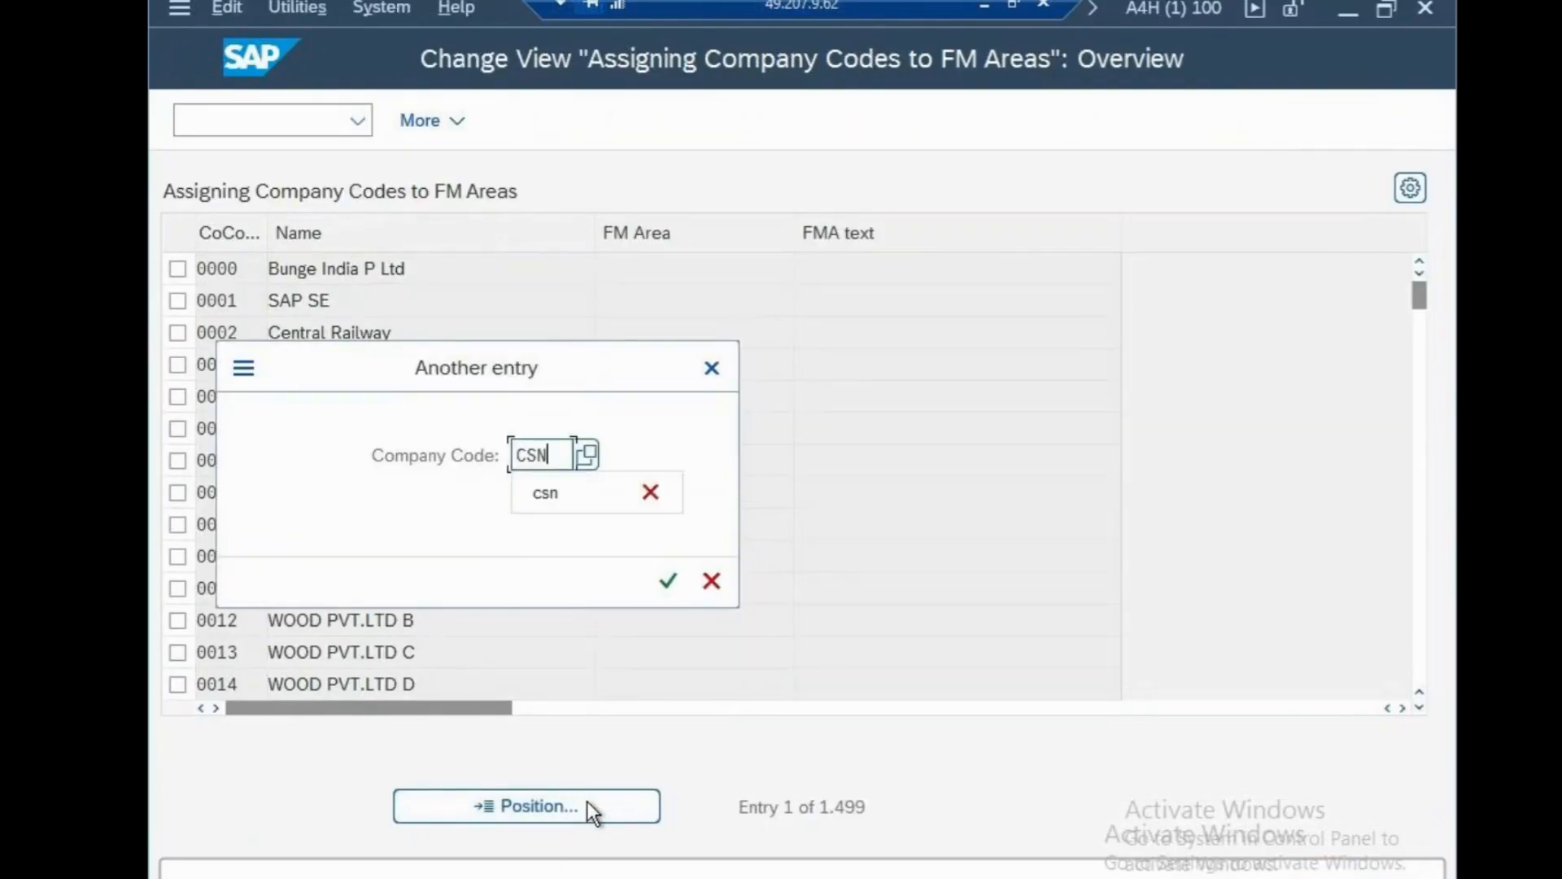
{"action": "left_click", "coordinate": [669, 582]}
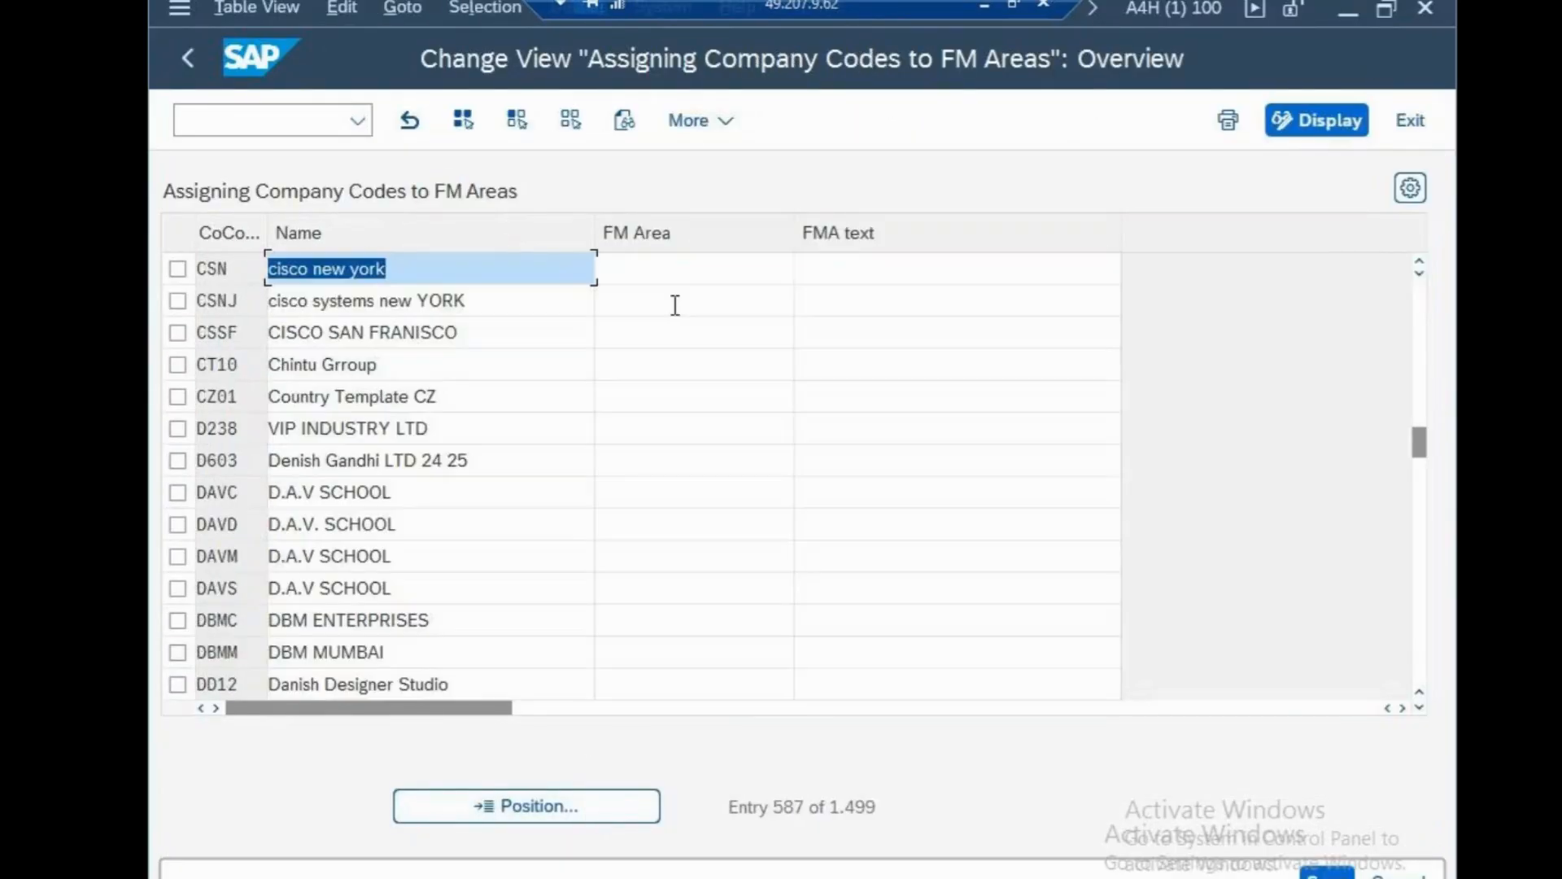
{"action": "left_click", "coordinate": [664, 273]}
{"action": "type", "text": "CSN"}
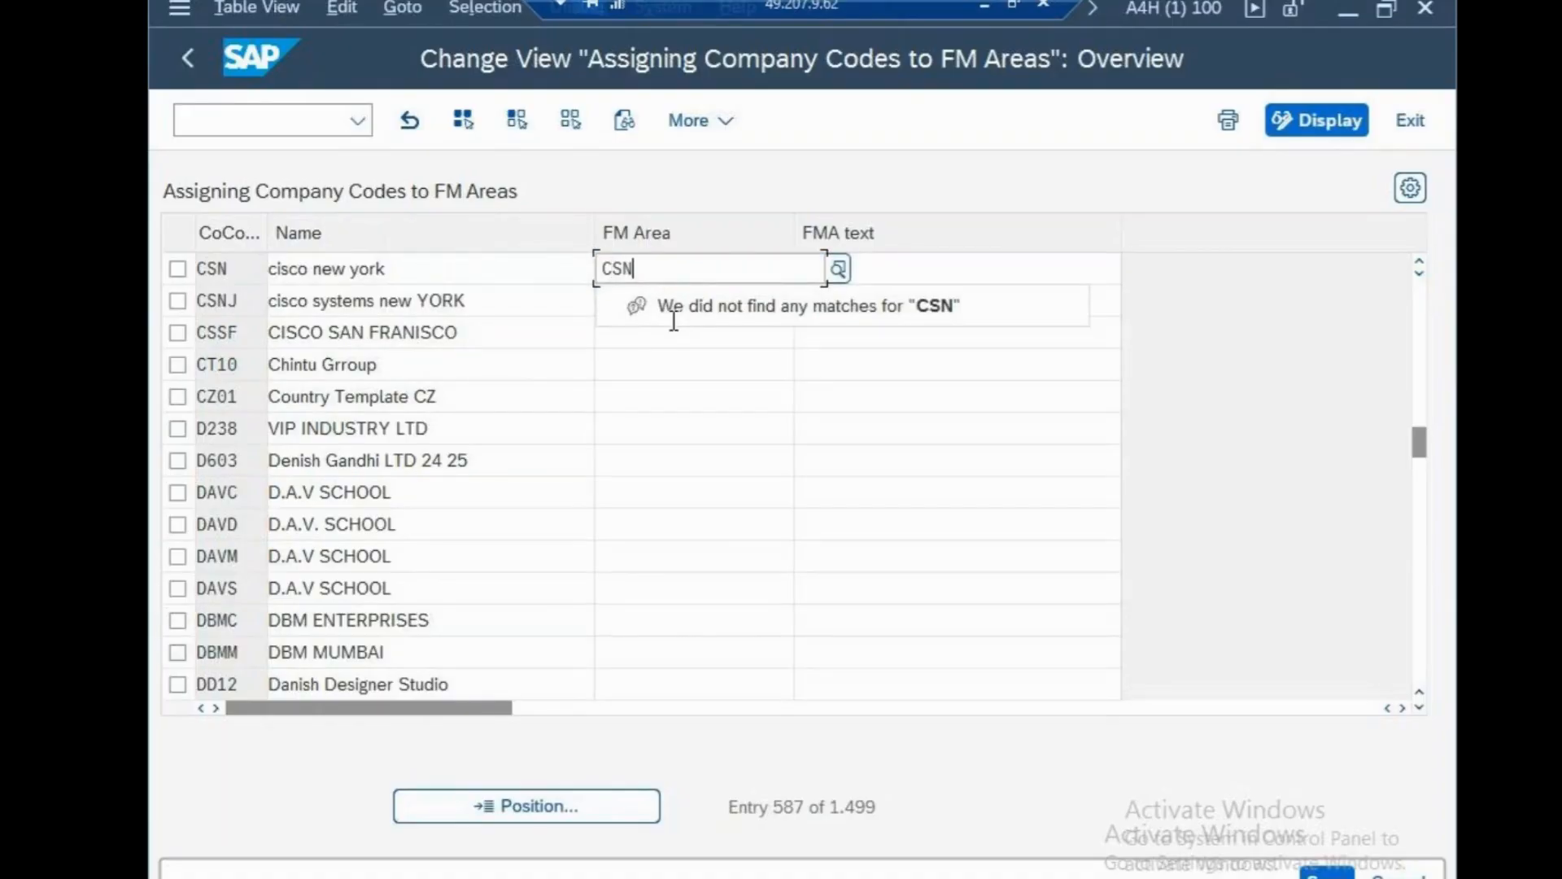
{"action": "left_click", "coordinate": [645, 312]}
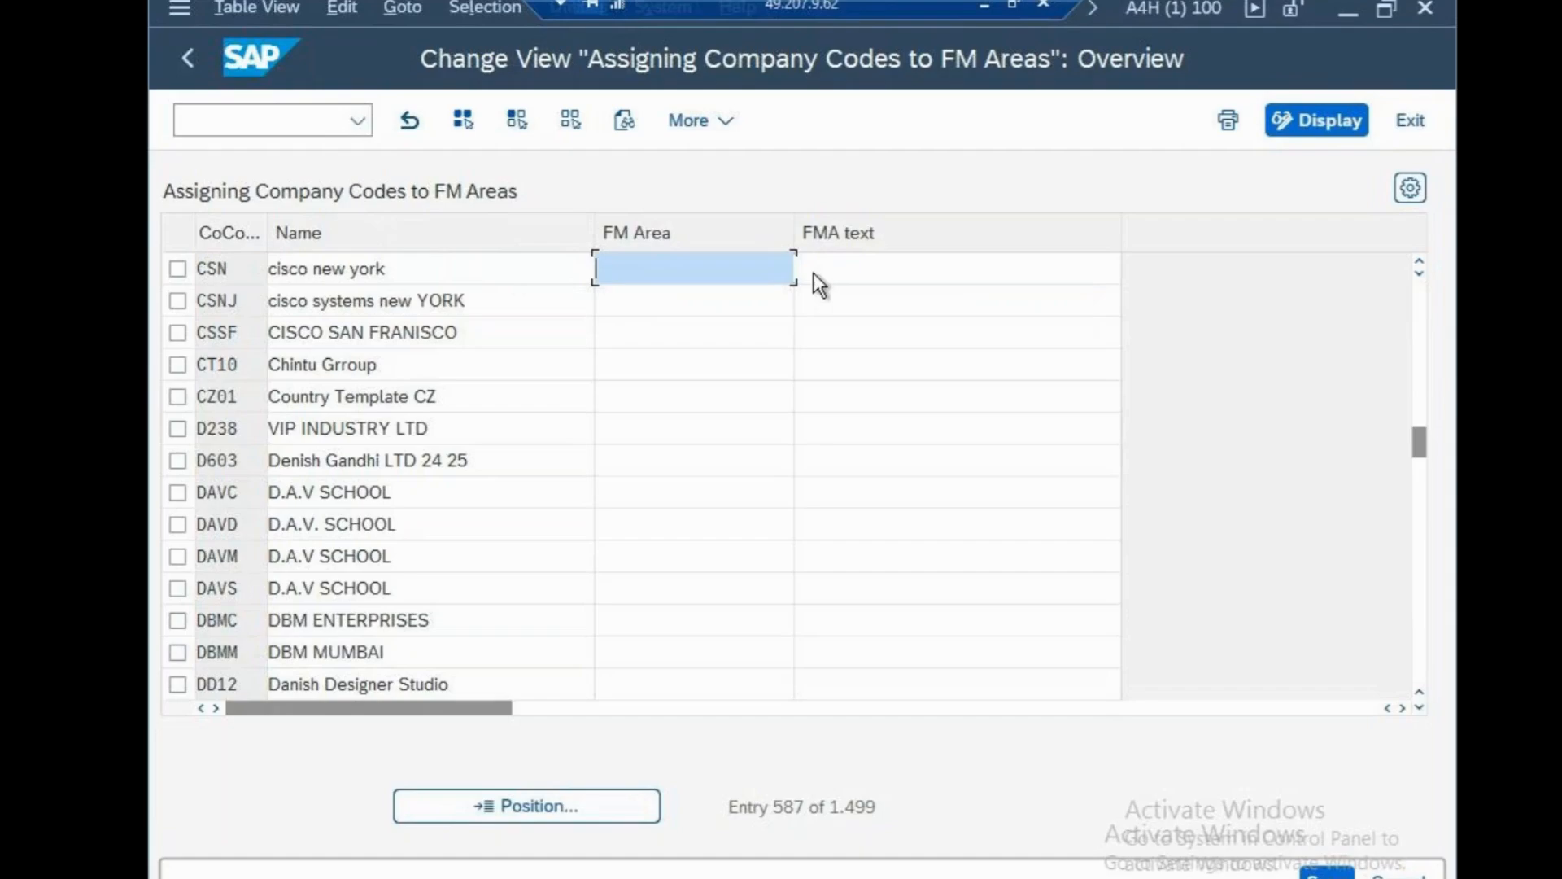
{"action": "left_click", "coordinate": [783, 275]}
Return to the start screen with /N and run SPRO.
{"action": "left_click", "coordinate": [311, 122]}
{"action": "type", "text": "/N"}
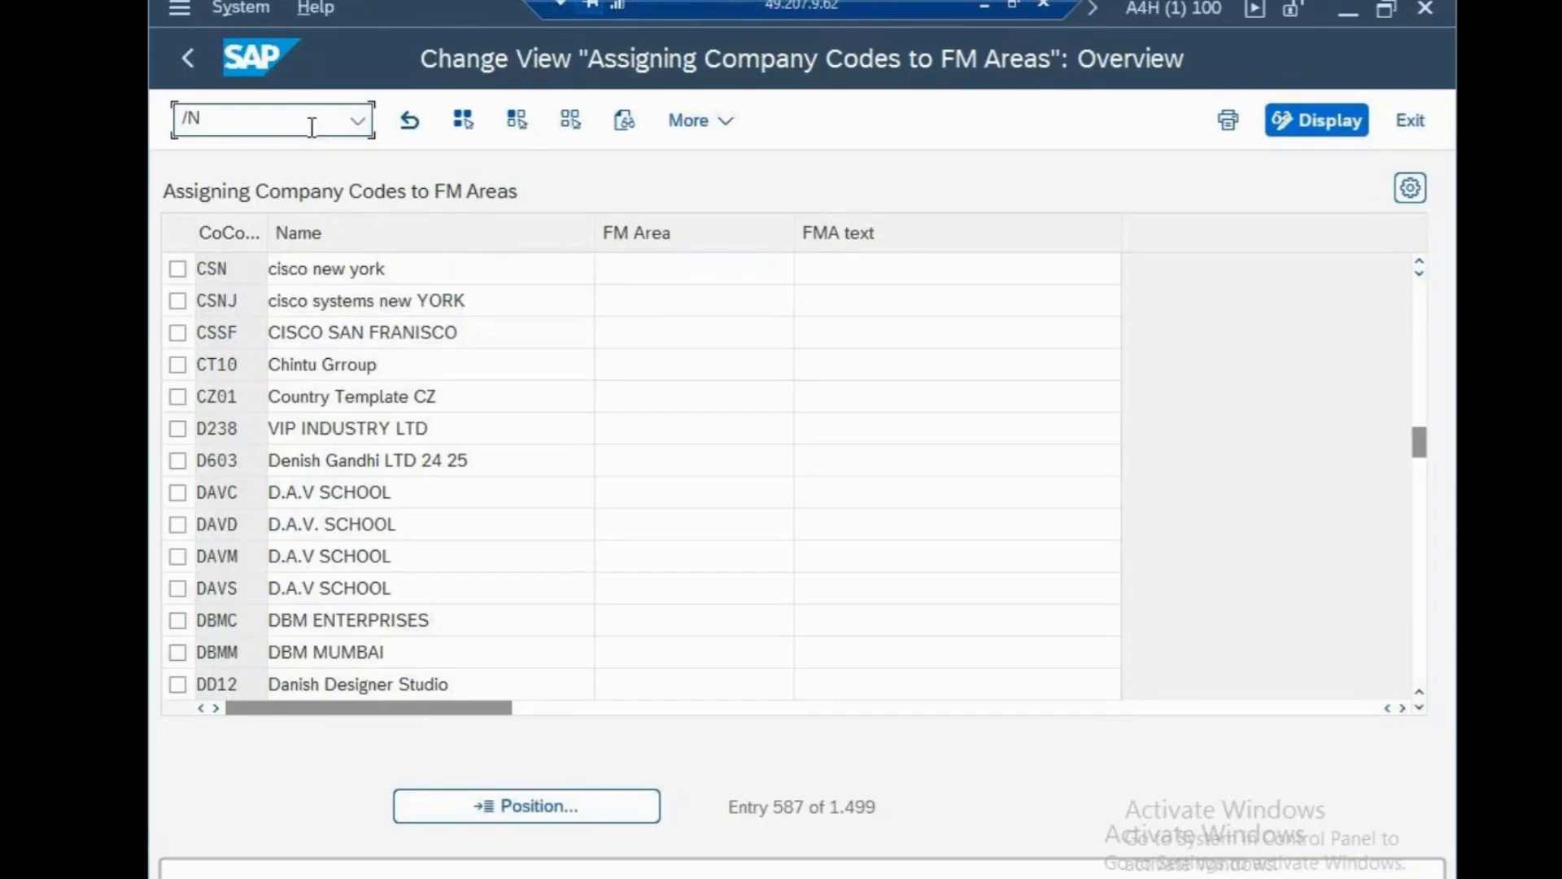
{"action": "key", "text": "Return"}
{"action": "left_click", "coordinate": [396, 316]}
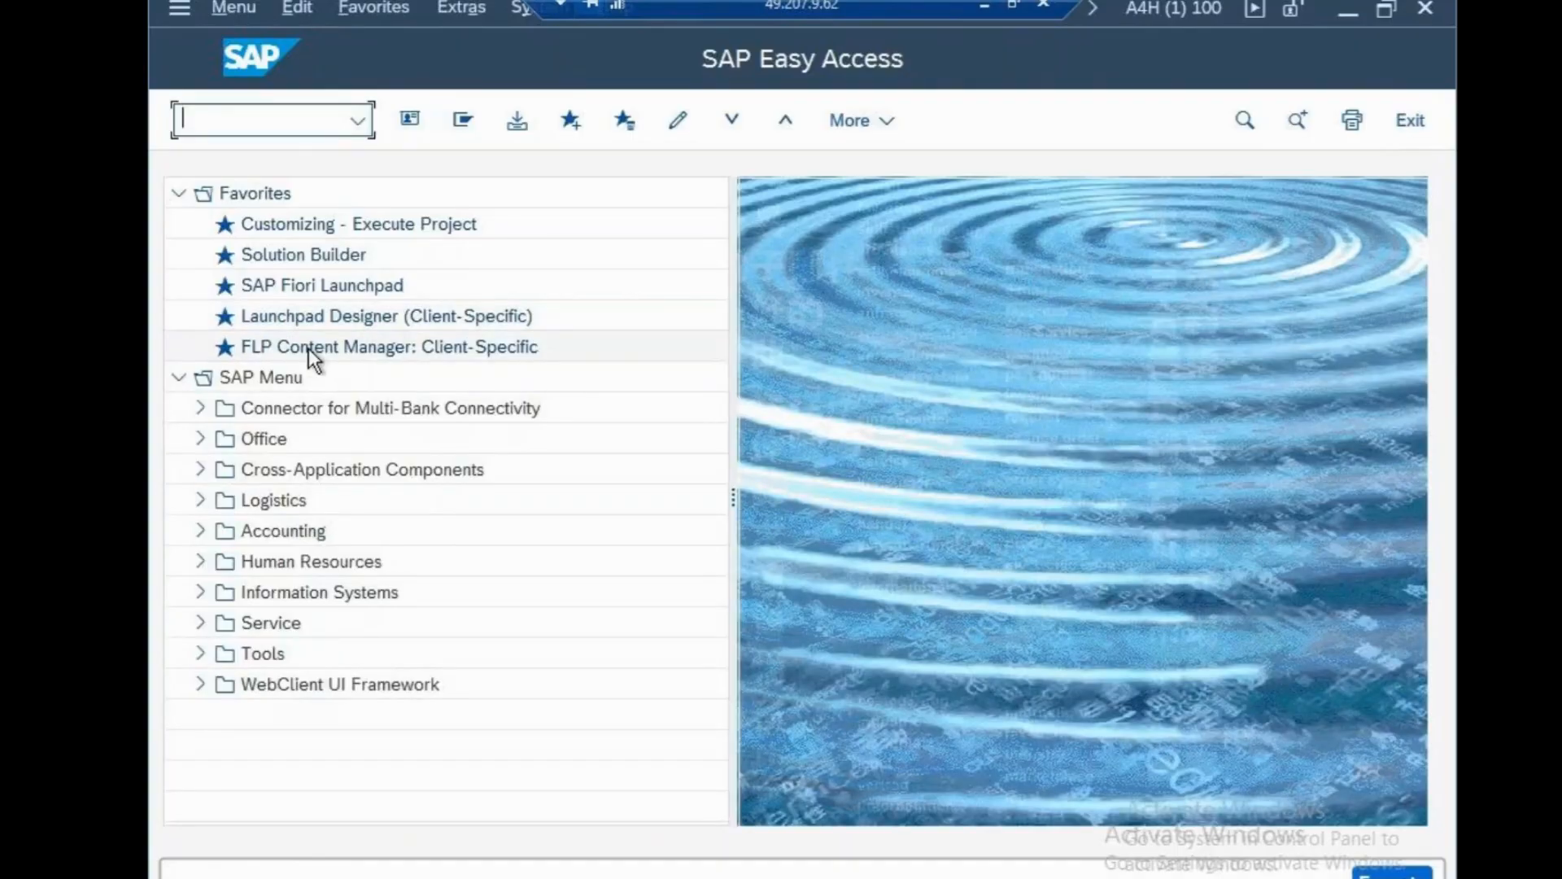
{"action": "type", "text": "SPRO"}
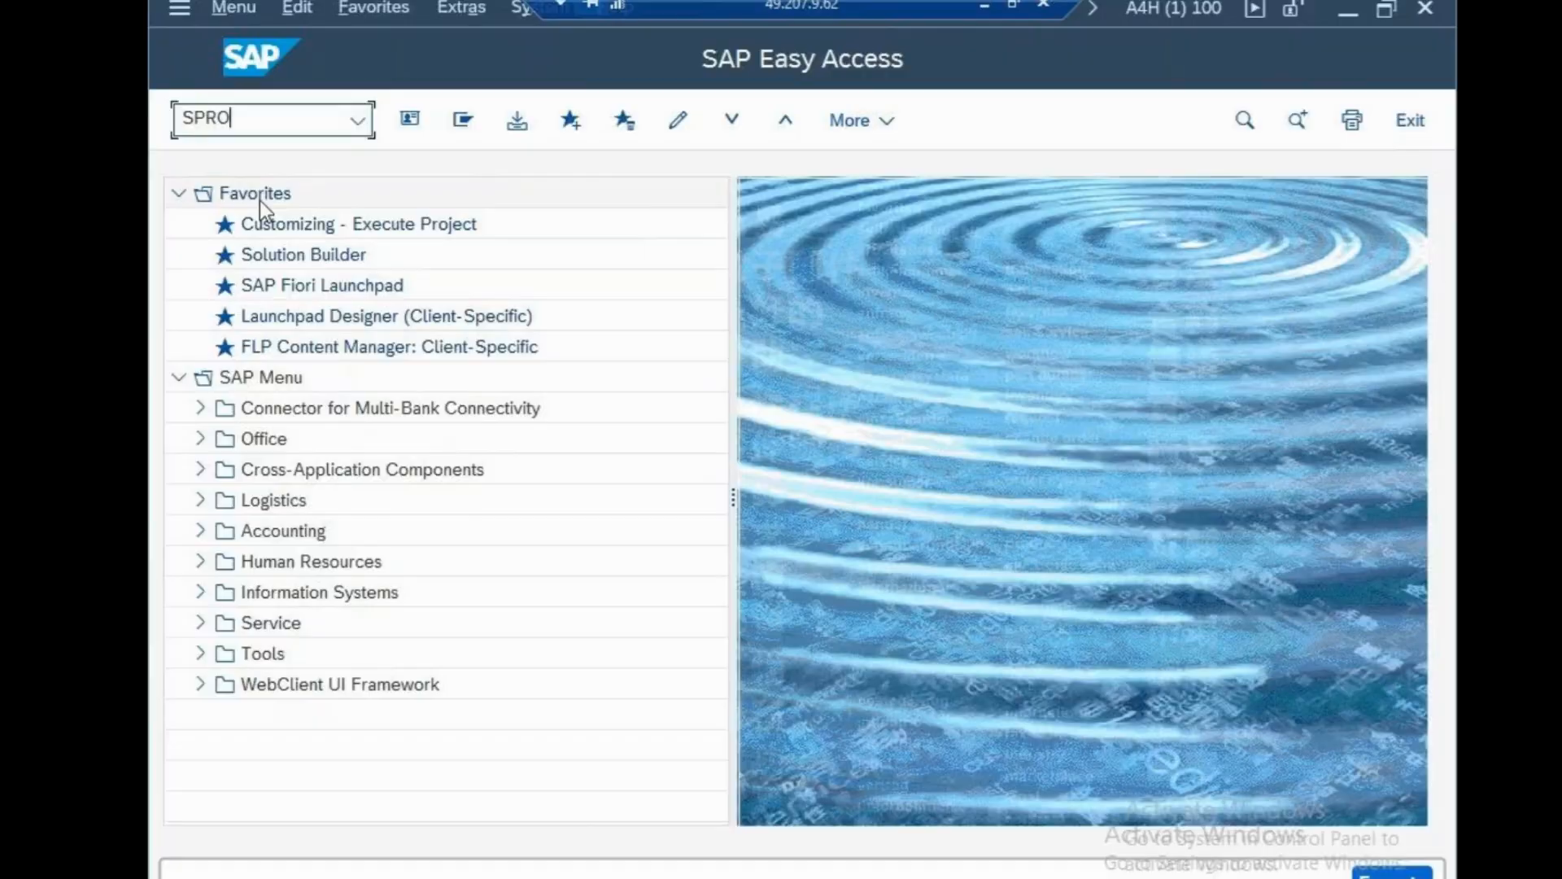
{"action": "key", "text": "Return"}
In the Reference IMG, browse Enterprise Structure > Definition > Financial Accounting, then collapse it again.
{"action": "left_click", "coordinate": [466, 122]}
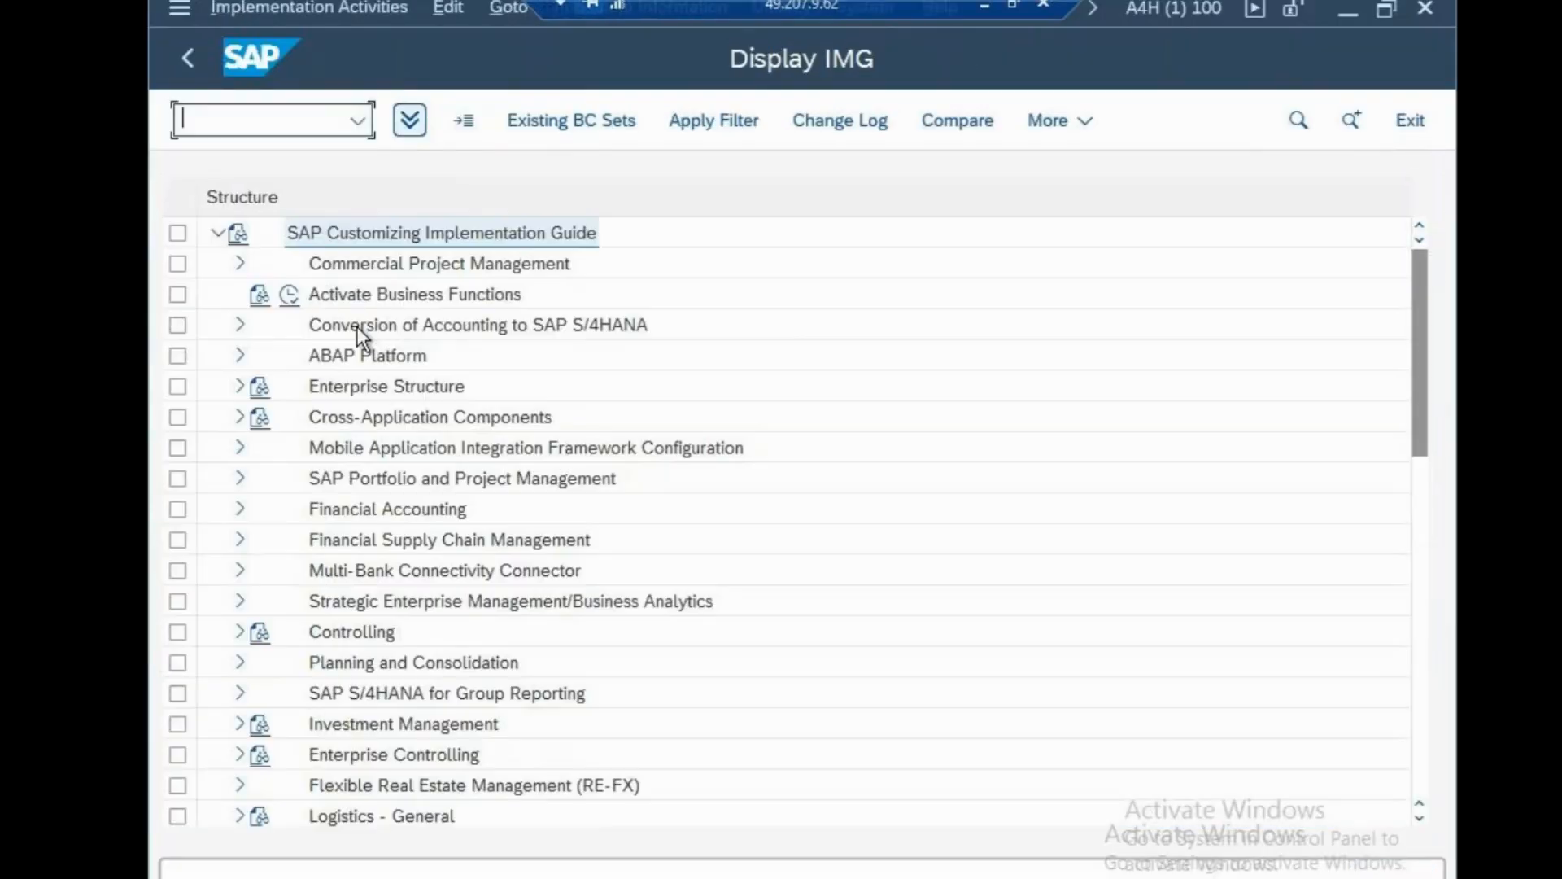
{"action": "left_click", "coordinate": [241, 385]}
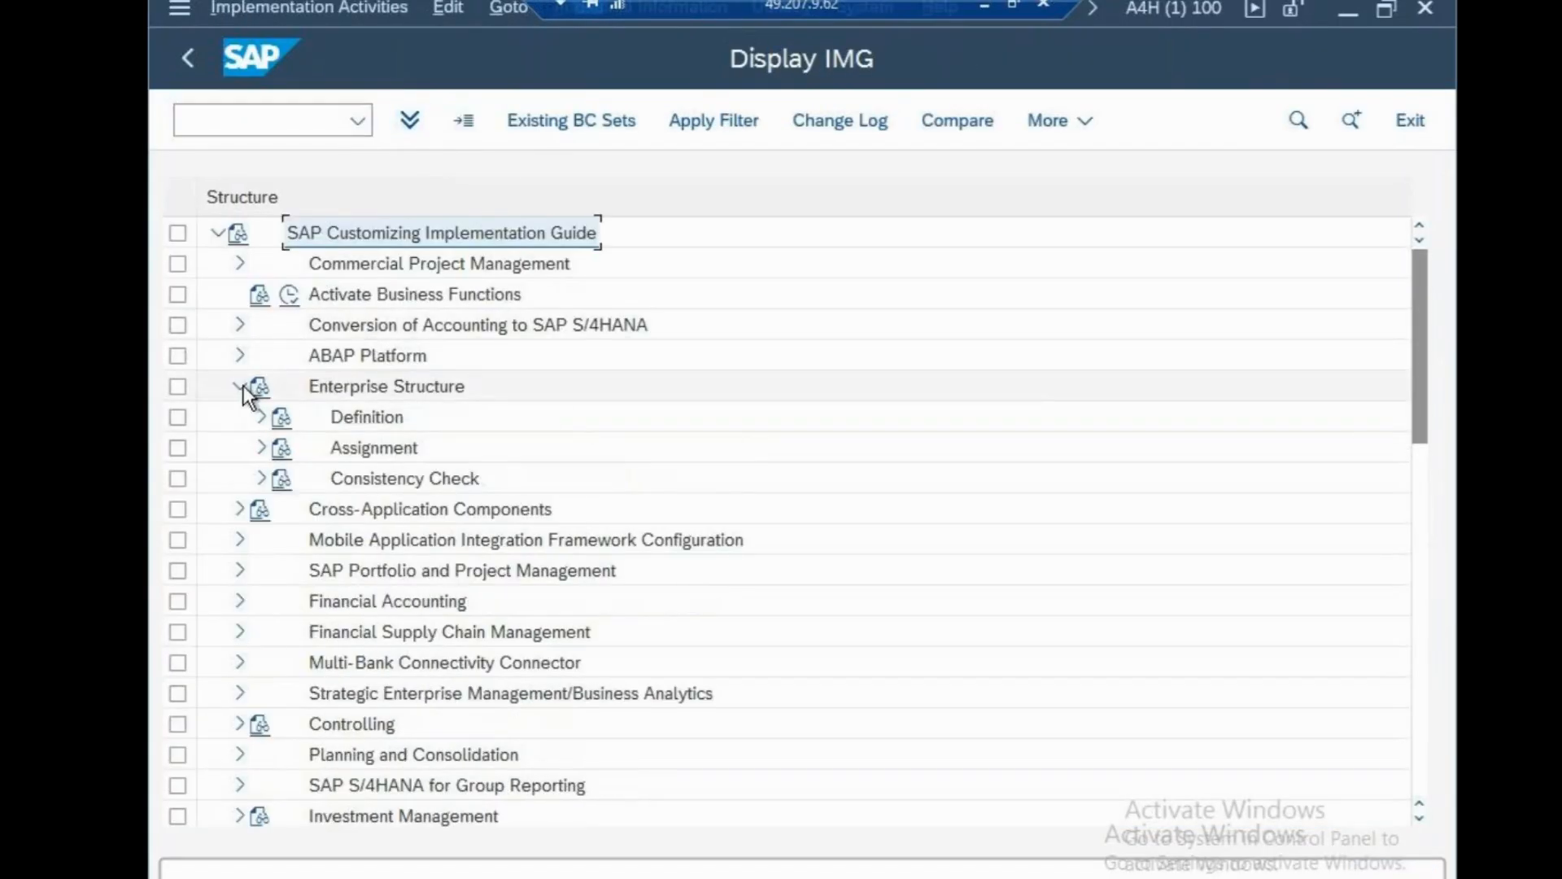
{"action": "left_click", "coordinate": [261, 416]}
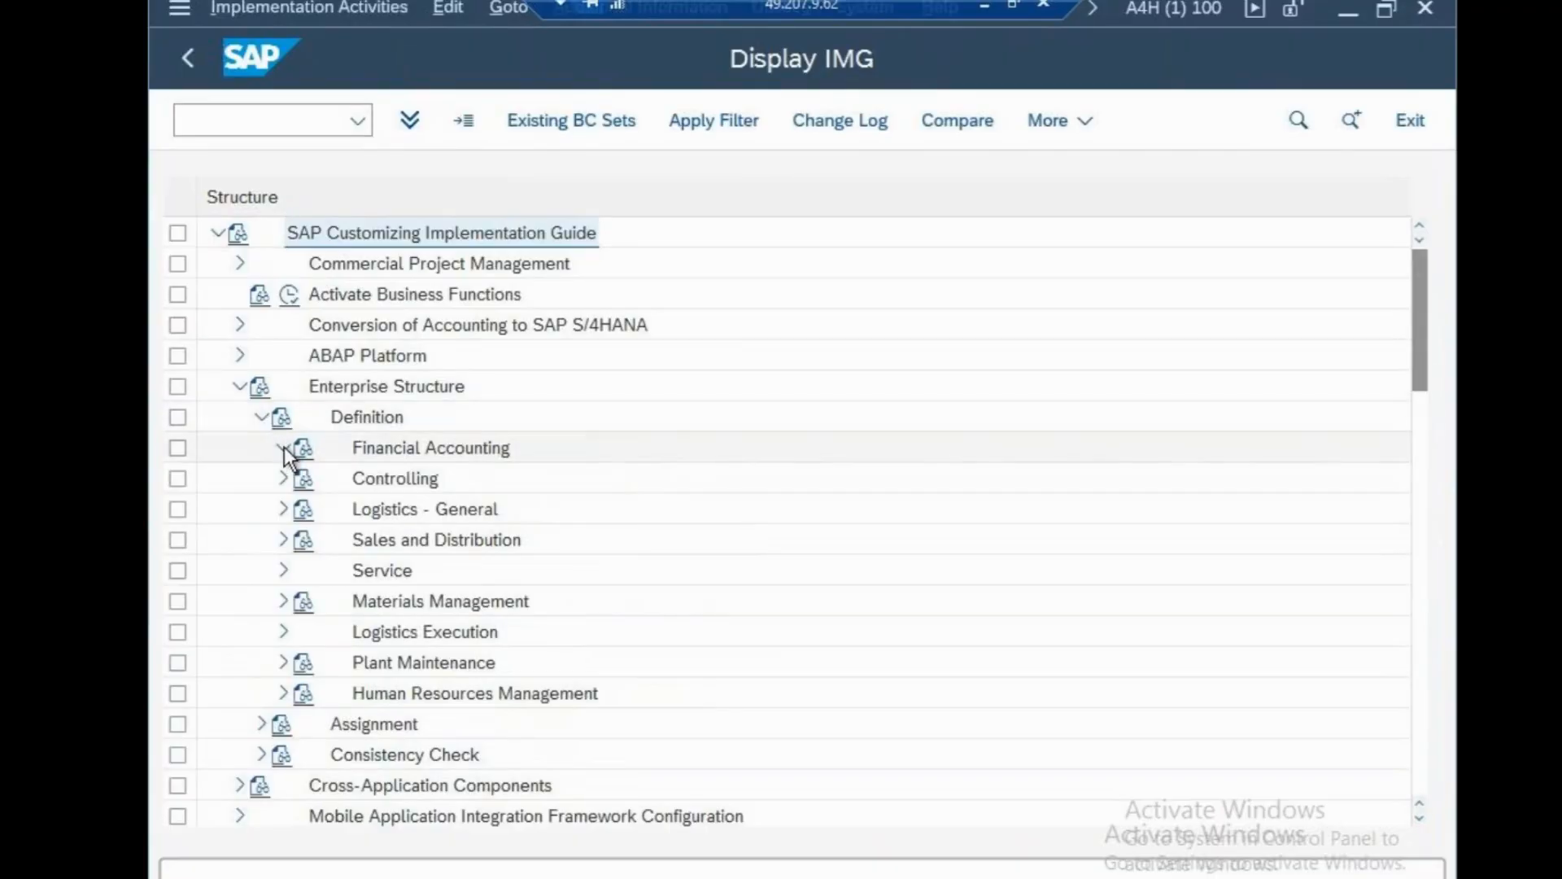
{"action": "left_click", "coordinate": [283, 447]}
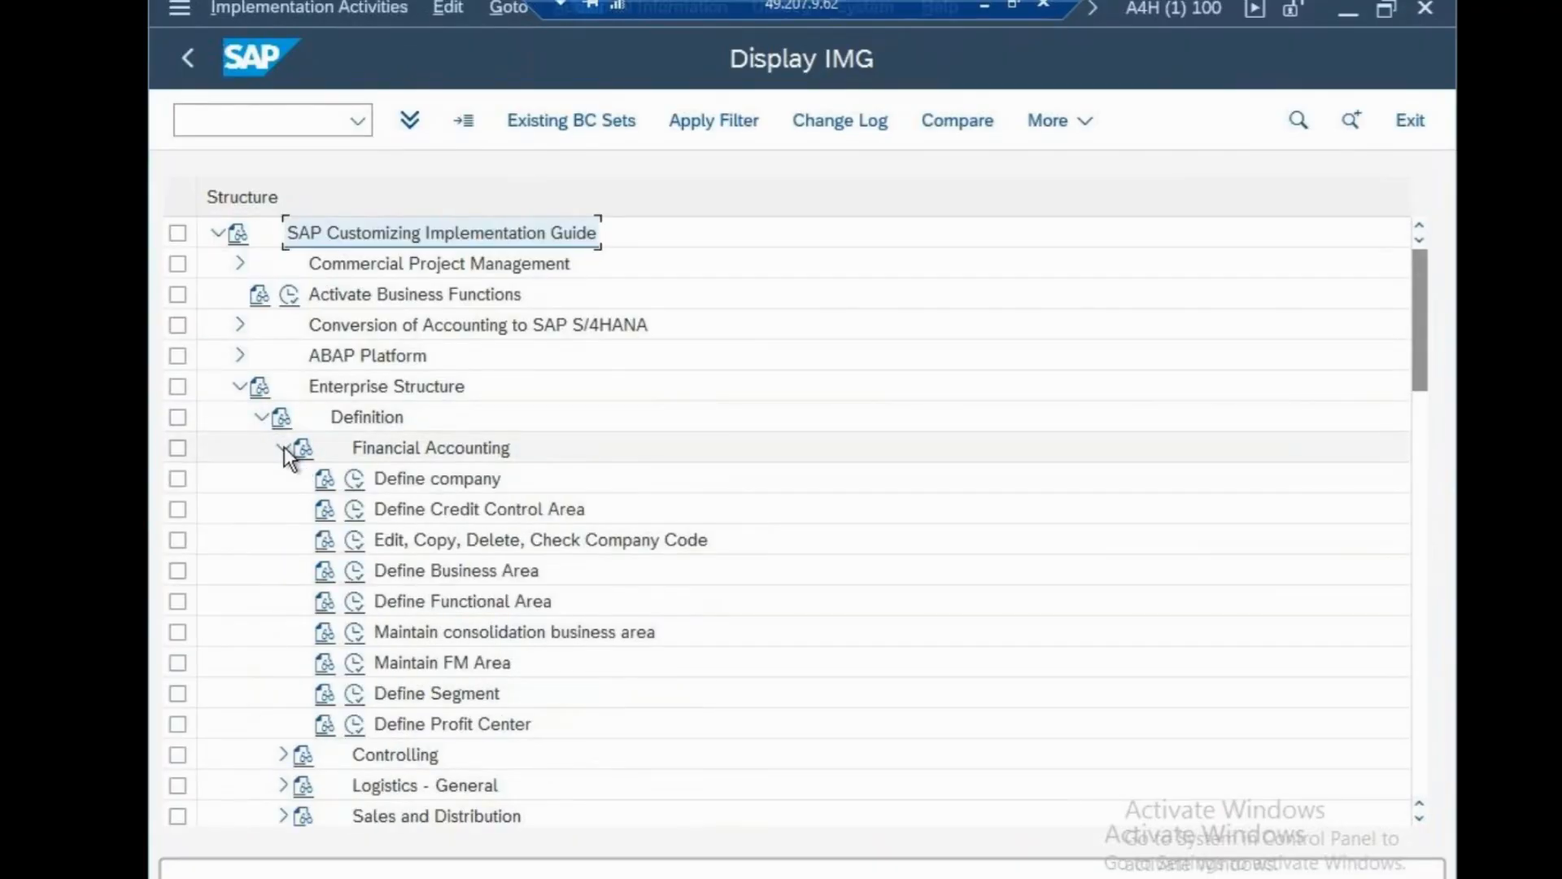
{"action": "left_click", "coordinate": [283, 447]}
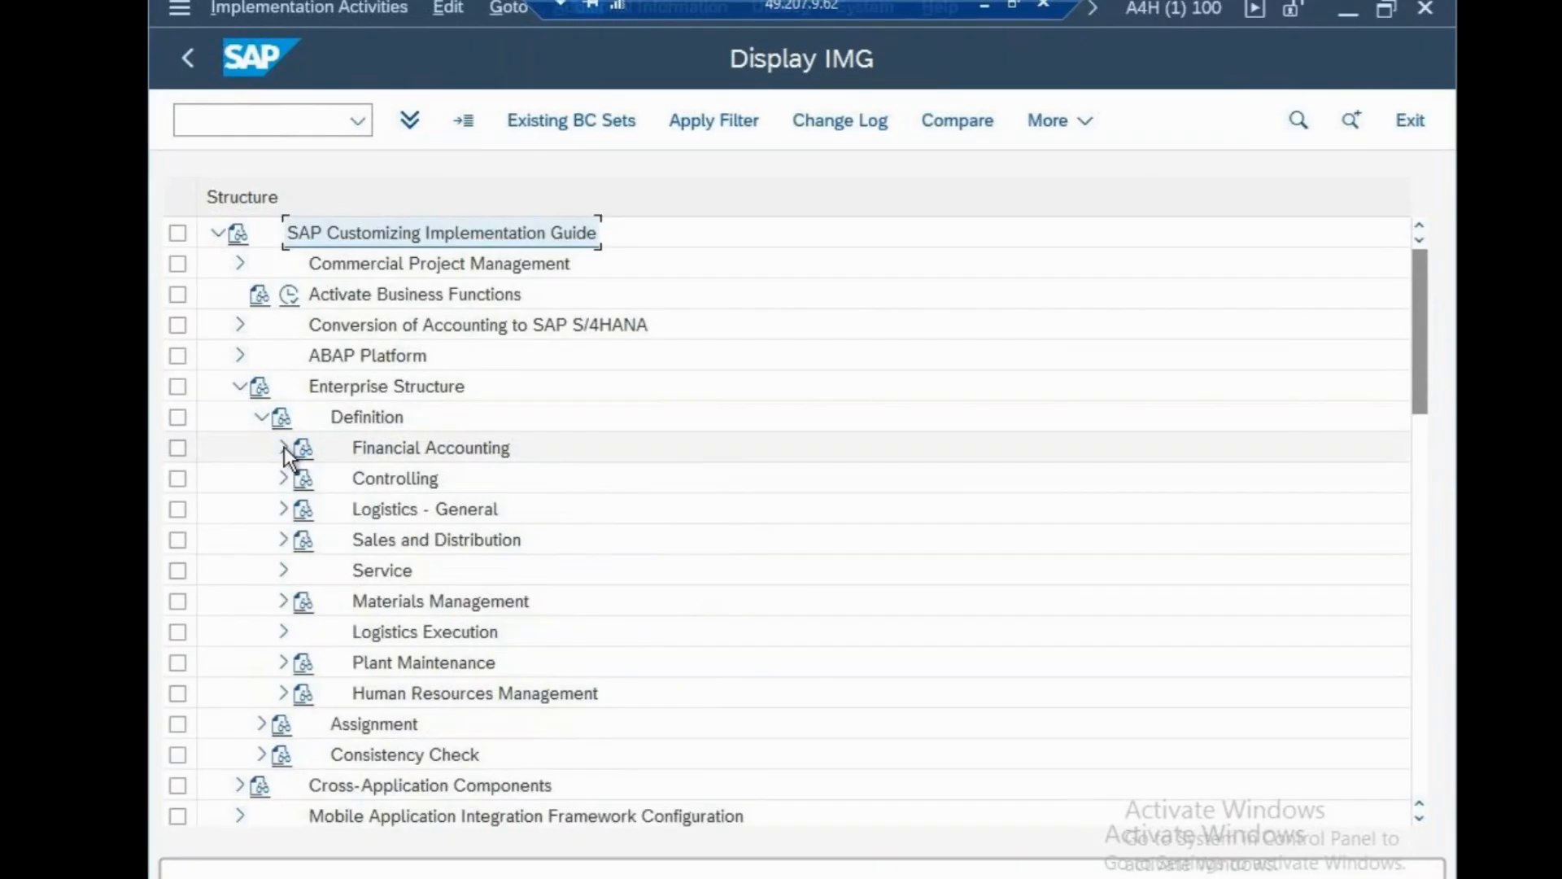
{"action": "left_click", "coordinate": [240, 385]}
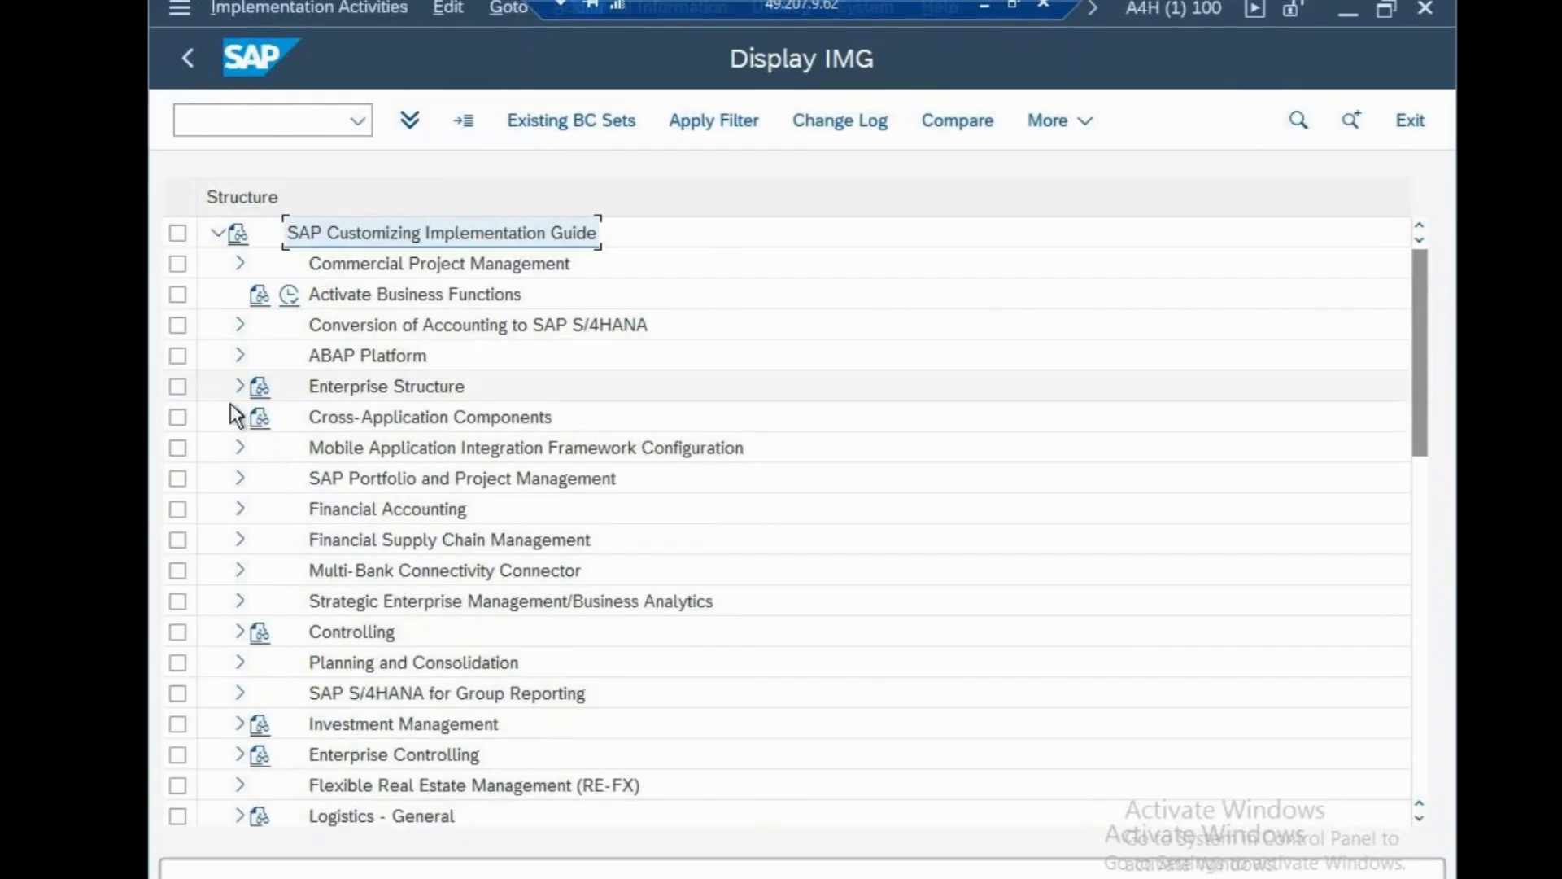
Expand Financial Accounting > Global Settings > Global Parameters for Company Code and run Enter Global Parameters.
{"action": "left_click", "coordinate": [236, 509]}
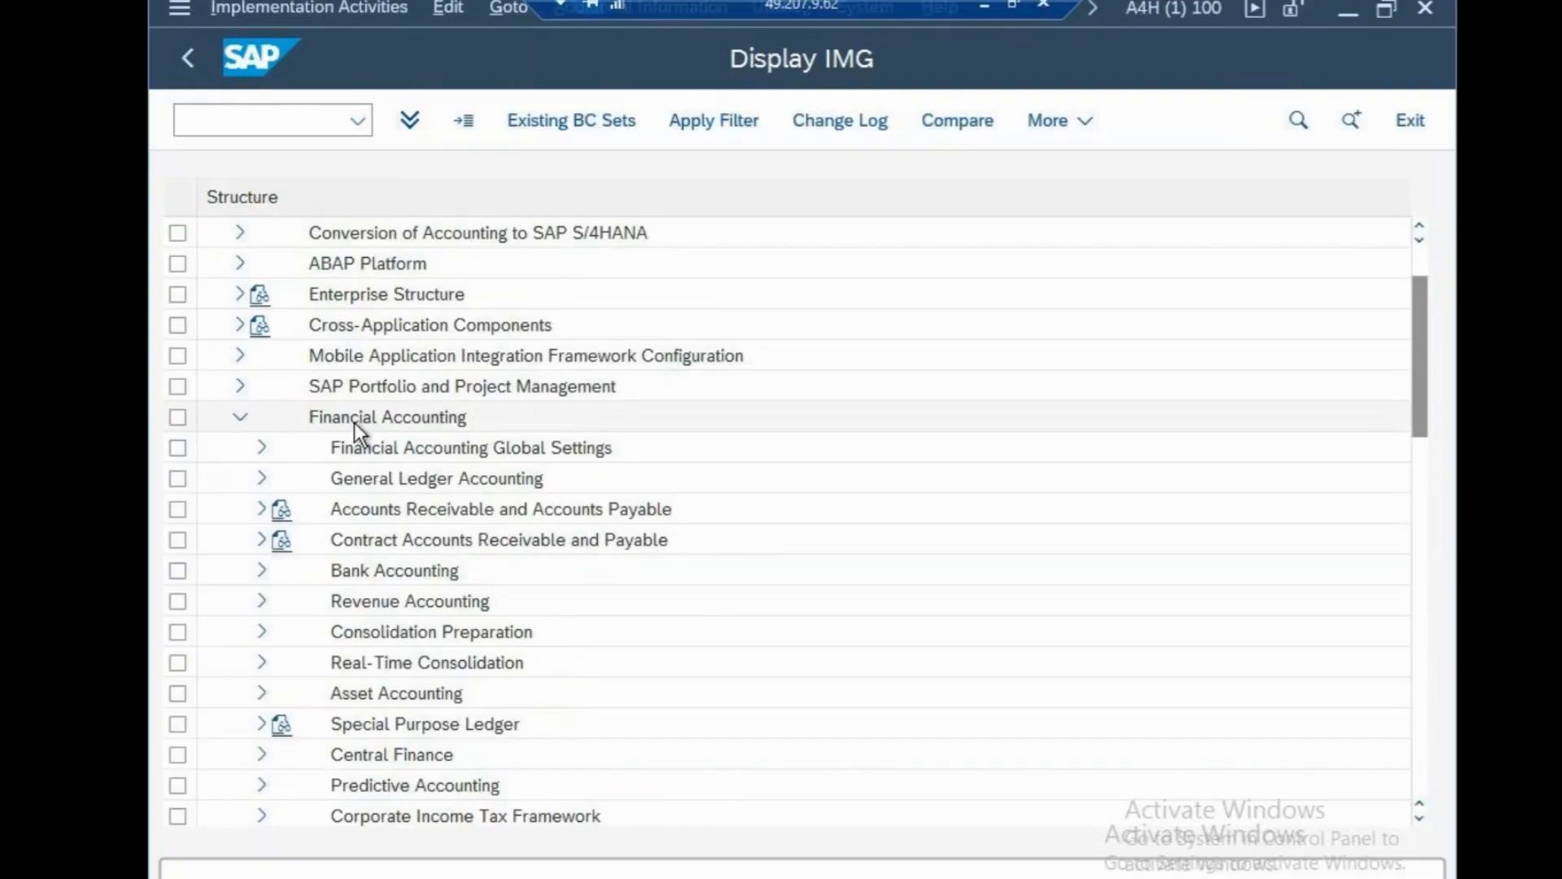
{"action": "left_click", "coordinate": [239, 294]}
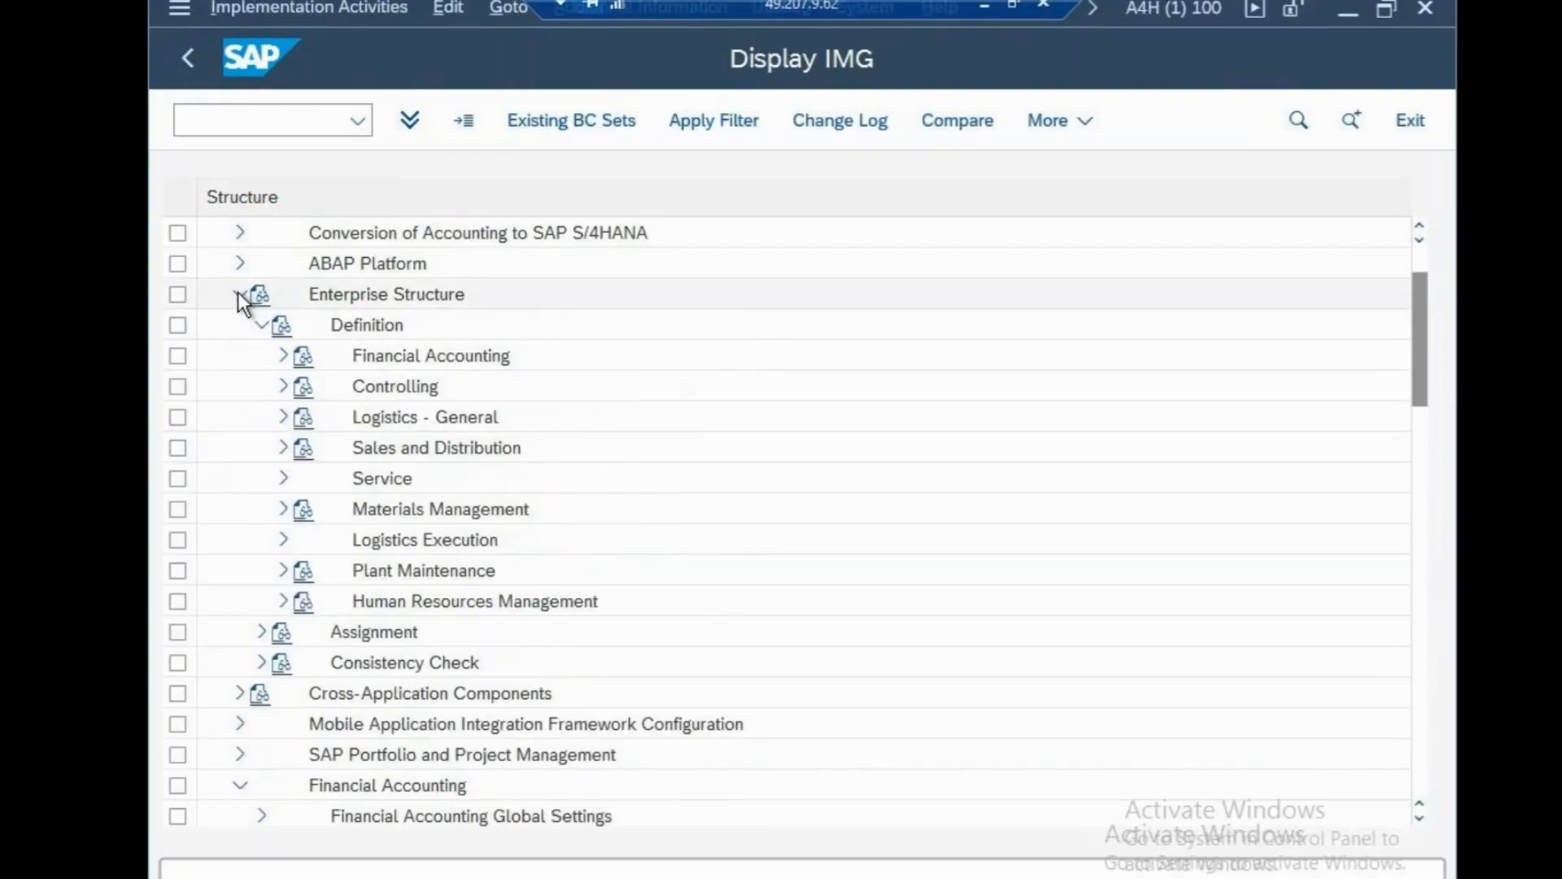
{"action": "left_click", "coordinate": [239, 294]}
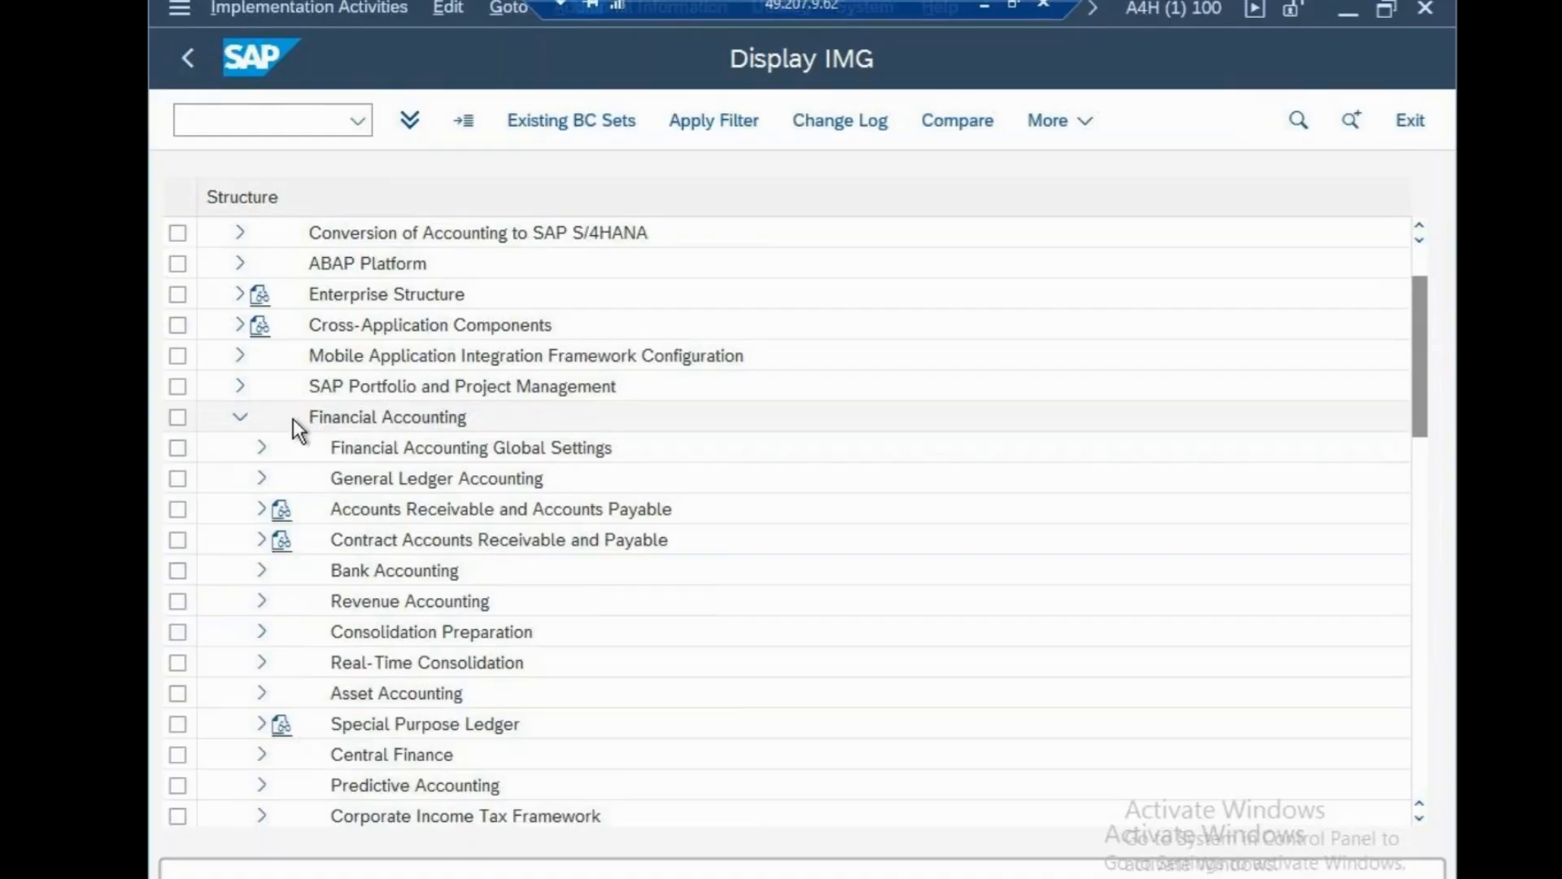
{"action": "left_click", "coordinate": [262, 447]}
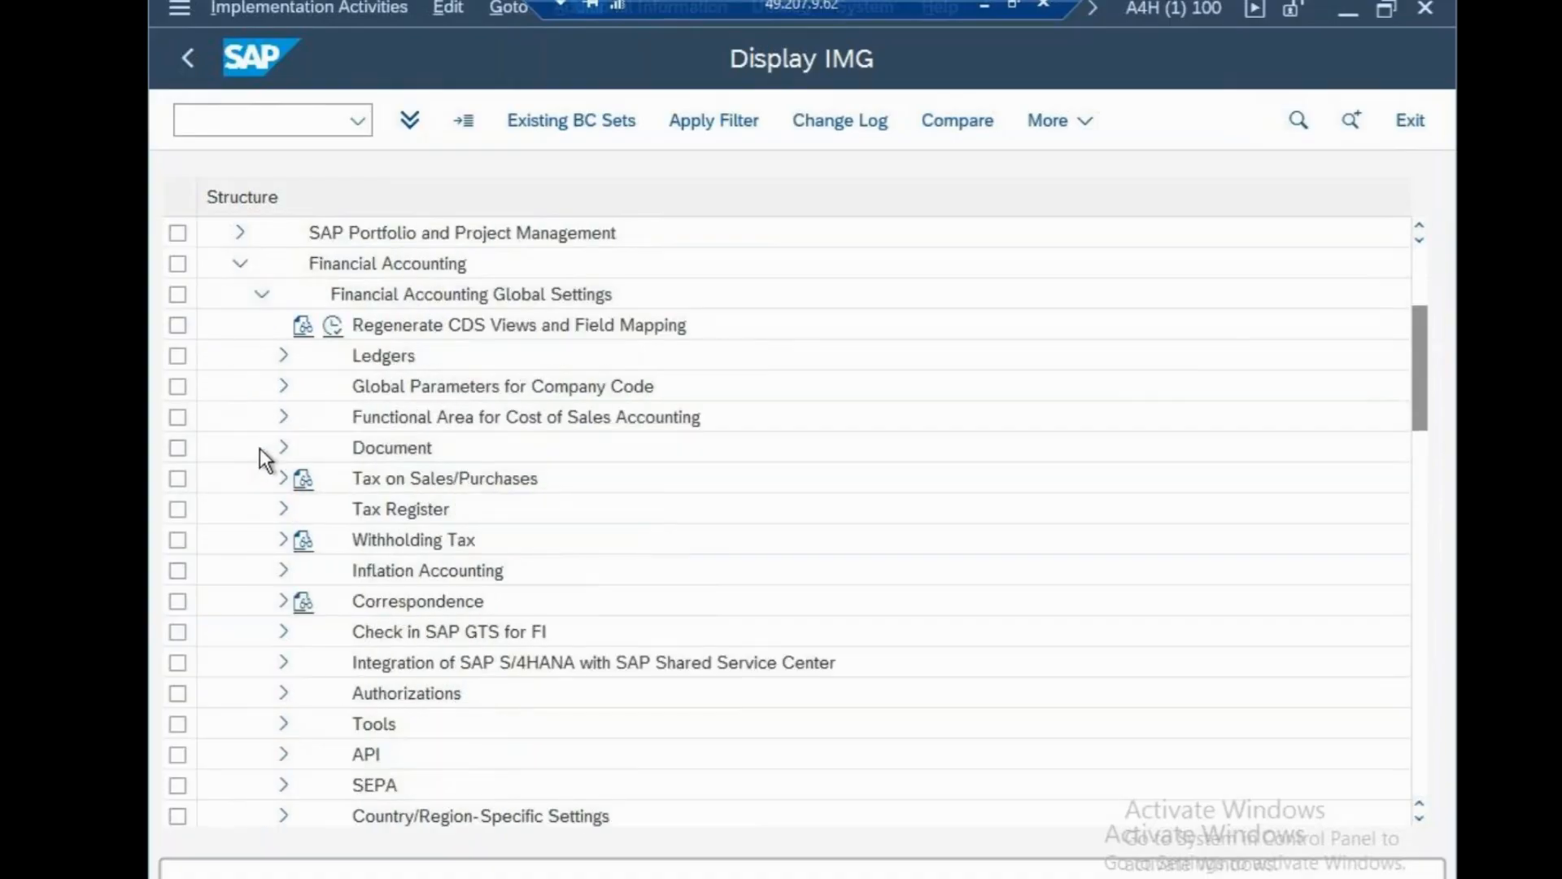
{"action": "left_click", "coordinate": [283, 387]}
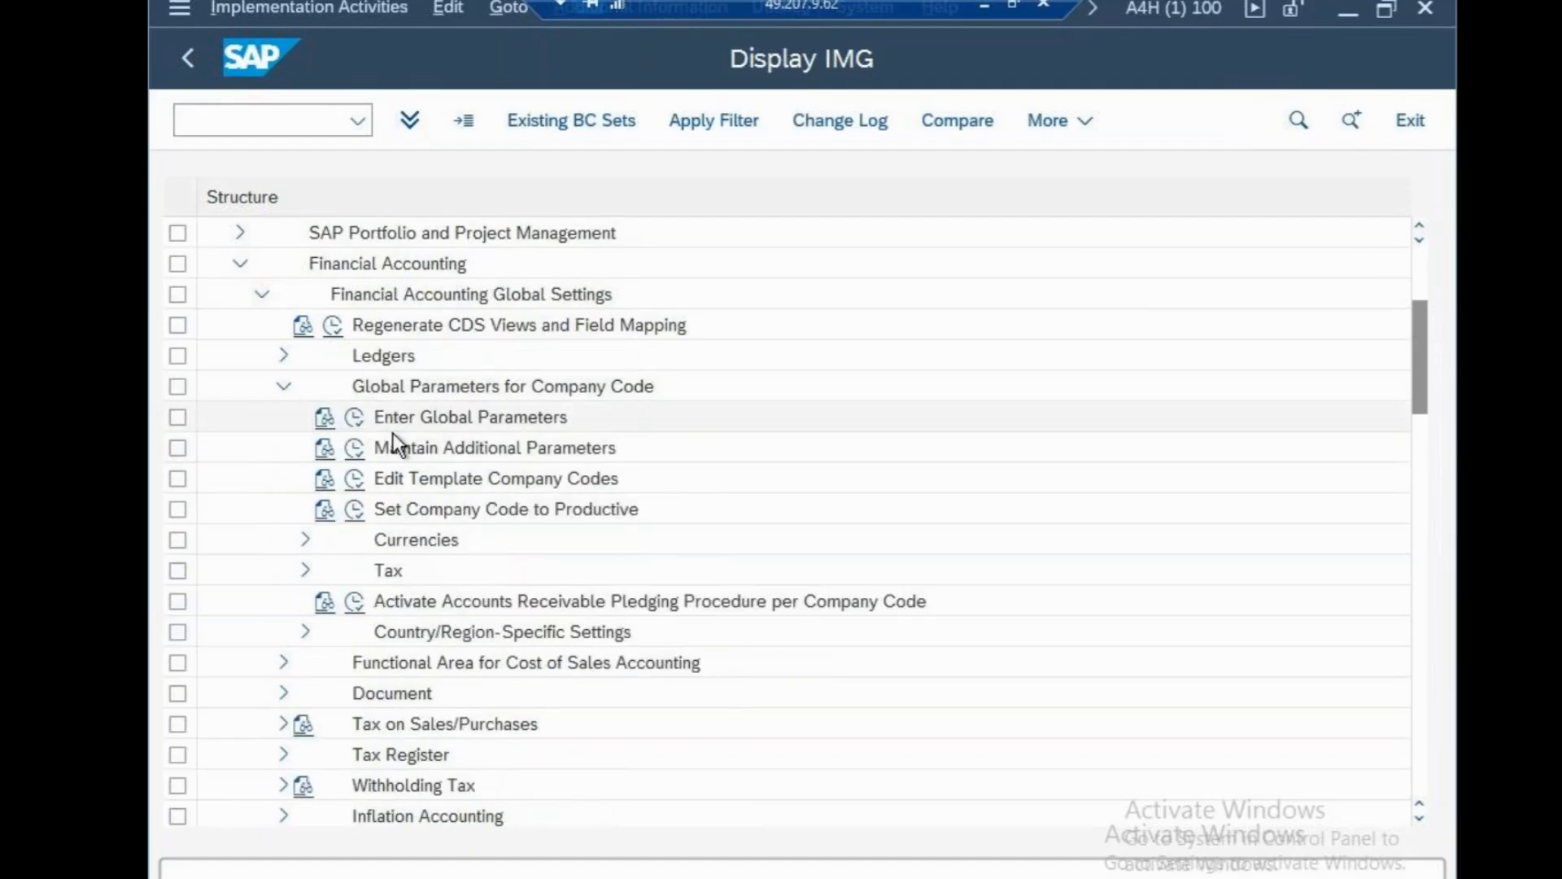
{"action": "left_click", "coordinate": [356, 420]}
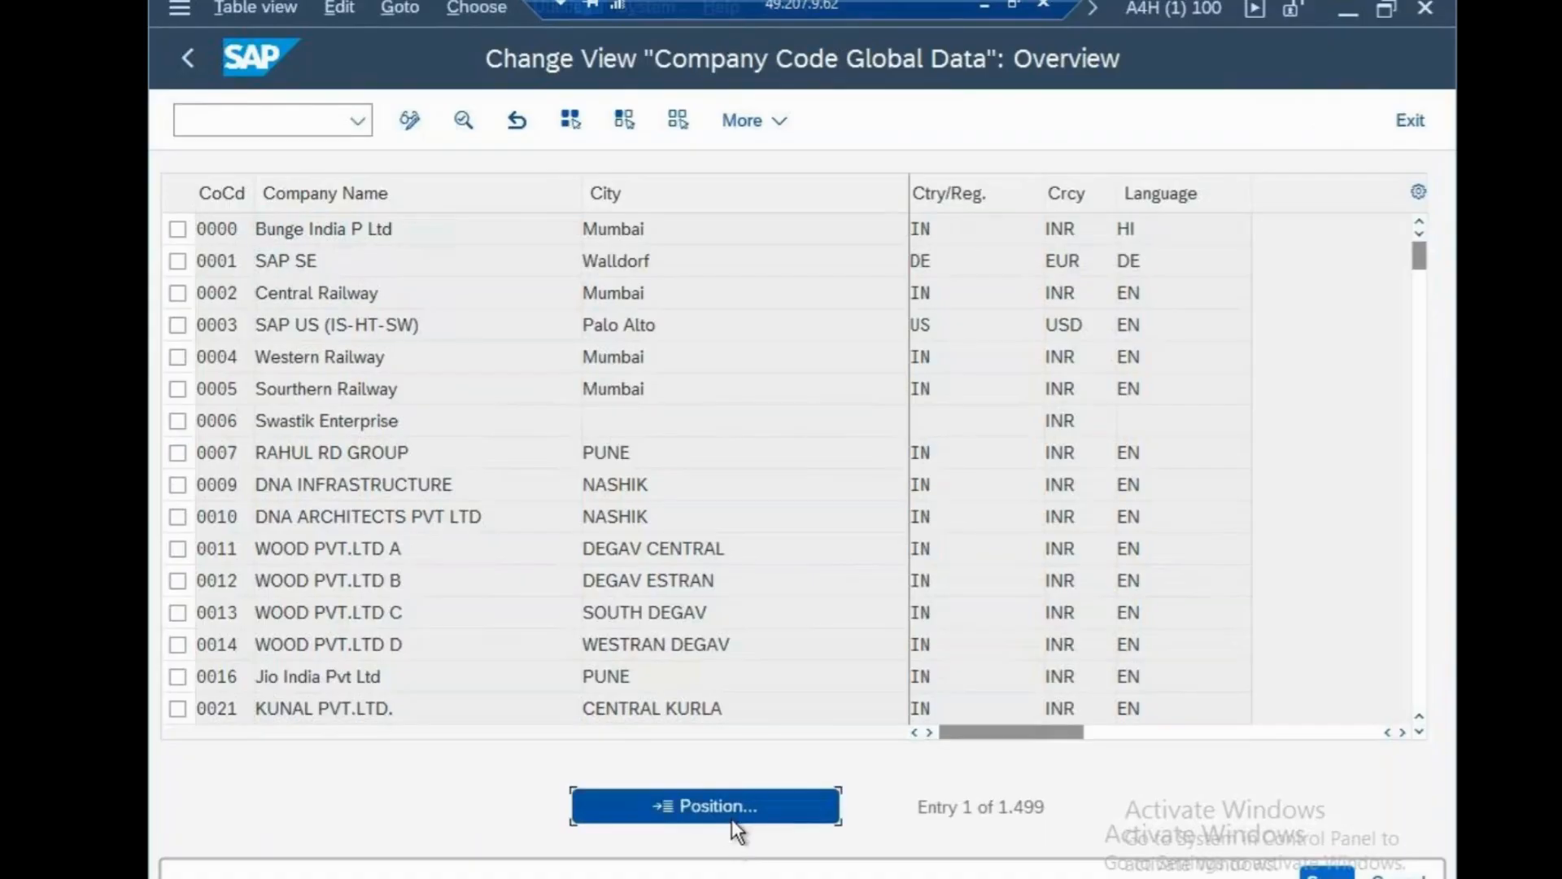
Position the company code global data list at CSN.
{"action": "left_click", "coordinate": [731, 818]}
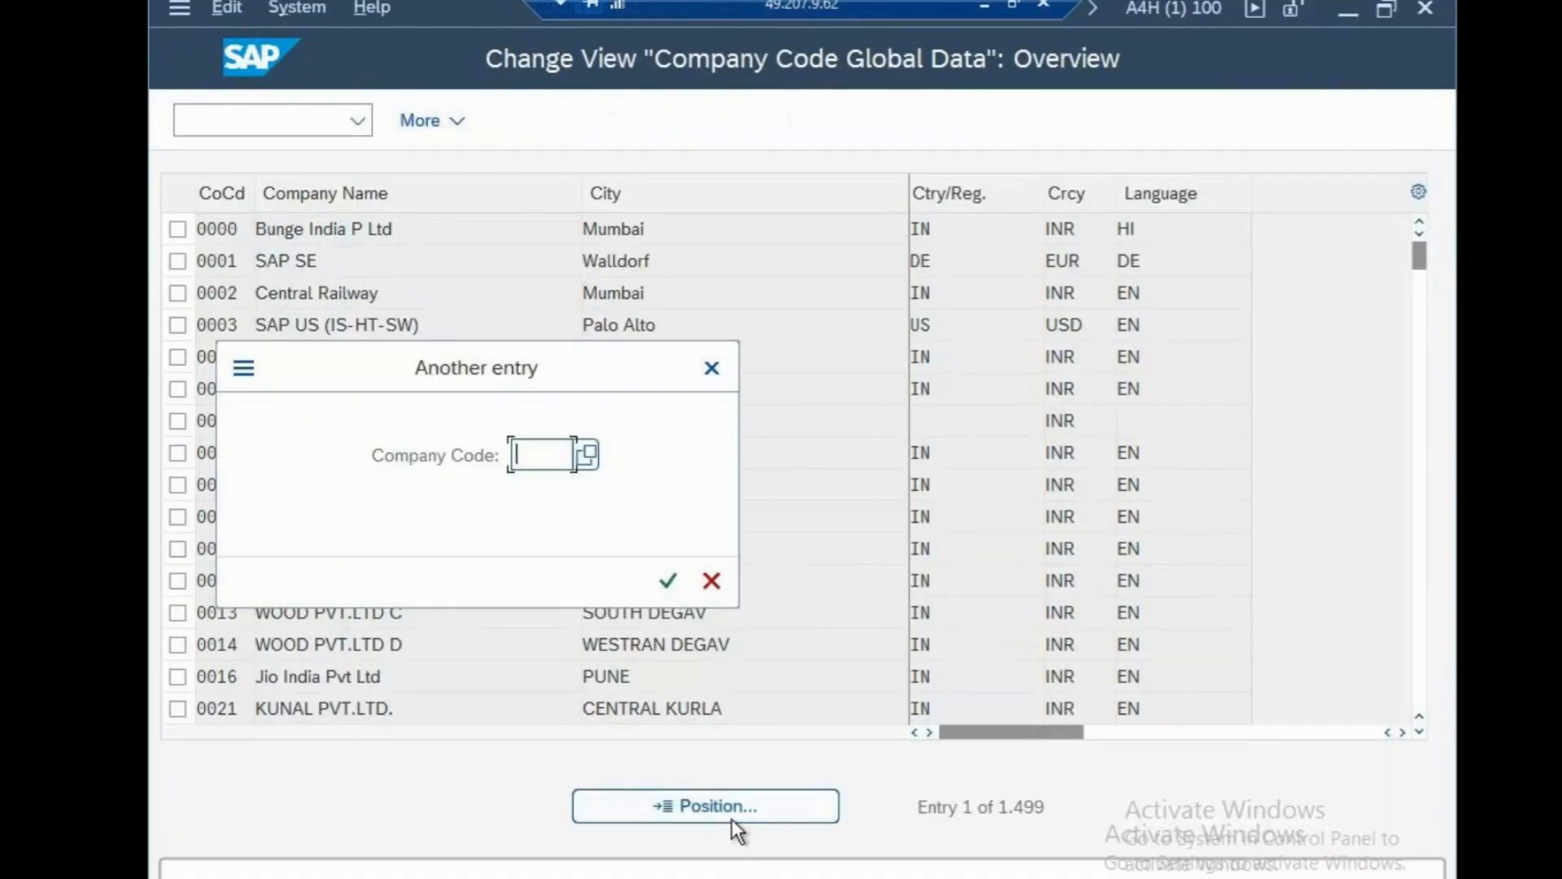
{"action": "type", "text": "CSN"}
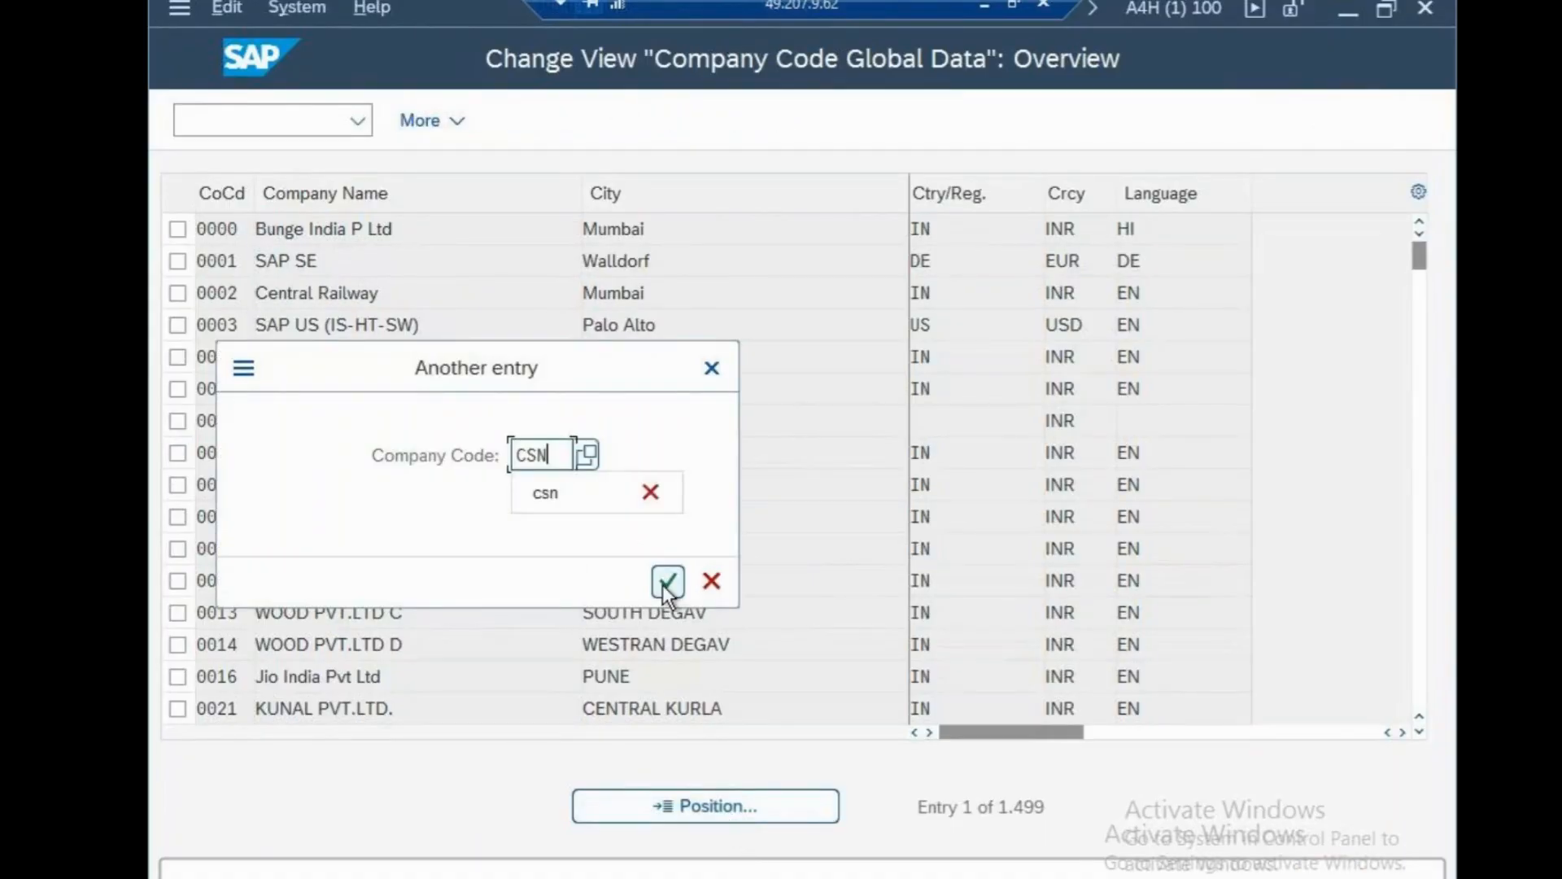
{"action": "left_click", "coordinate": [667, 582]}
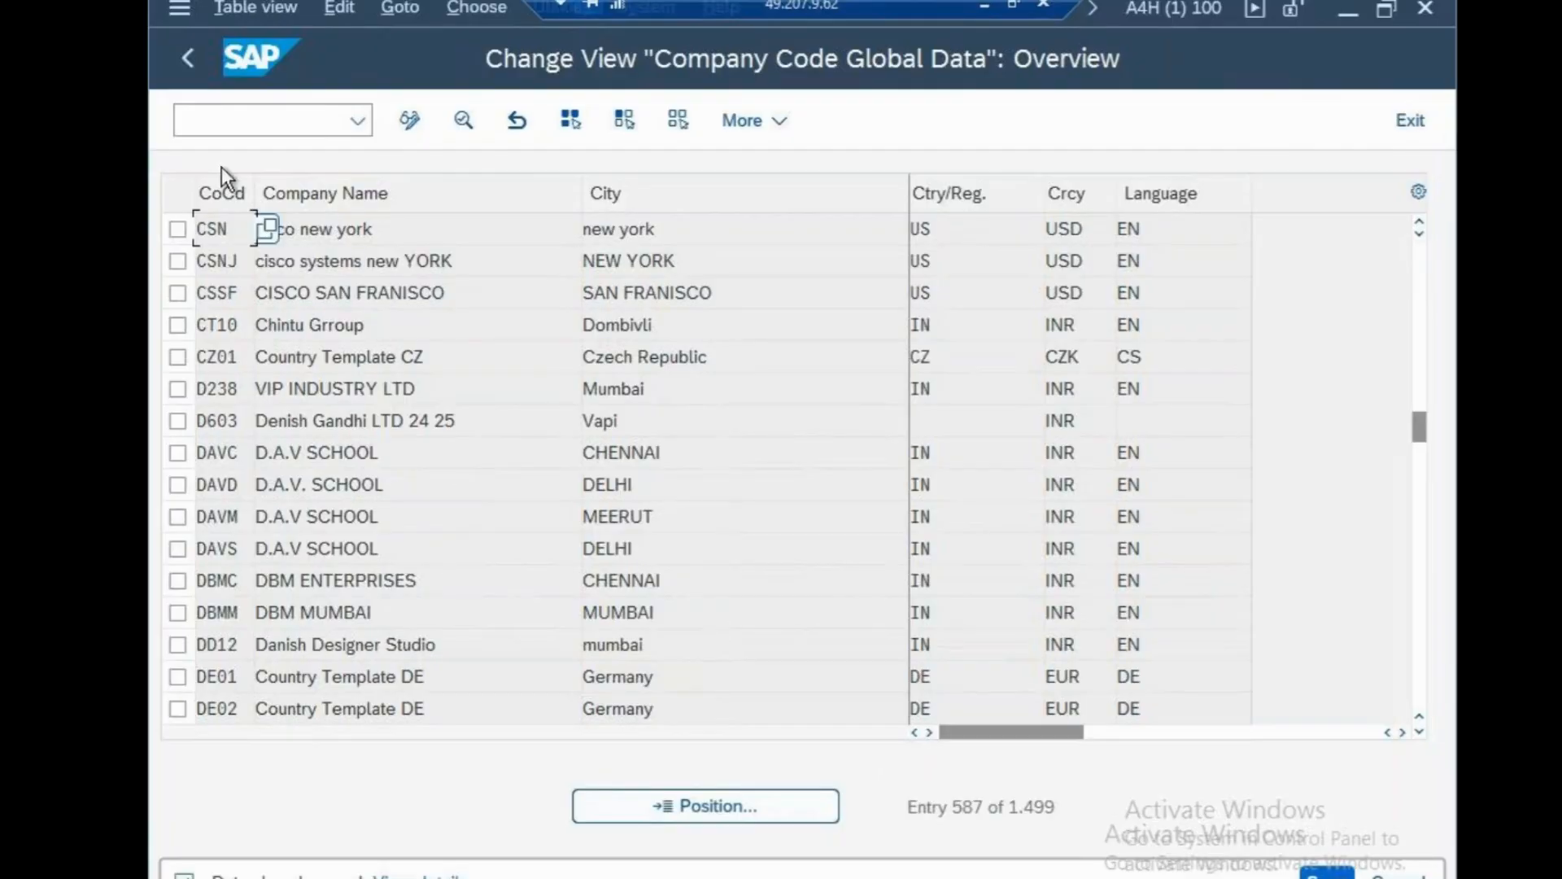
Return to the SAP Easy Access screen with /n.
{"action": "left_click", "coordinate": [223, 126]}
{"action": "type", "text": "/n"}
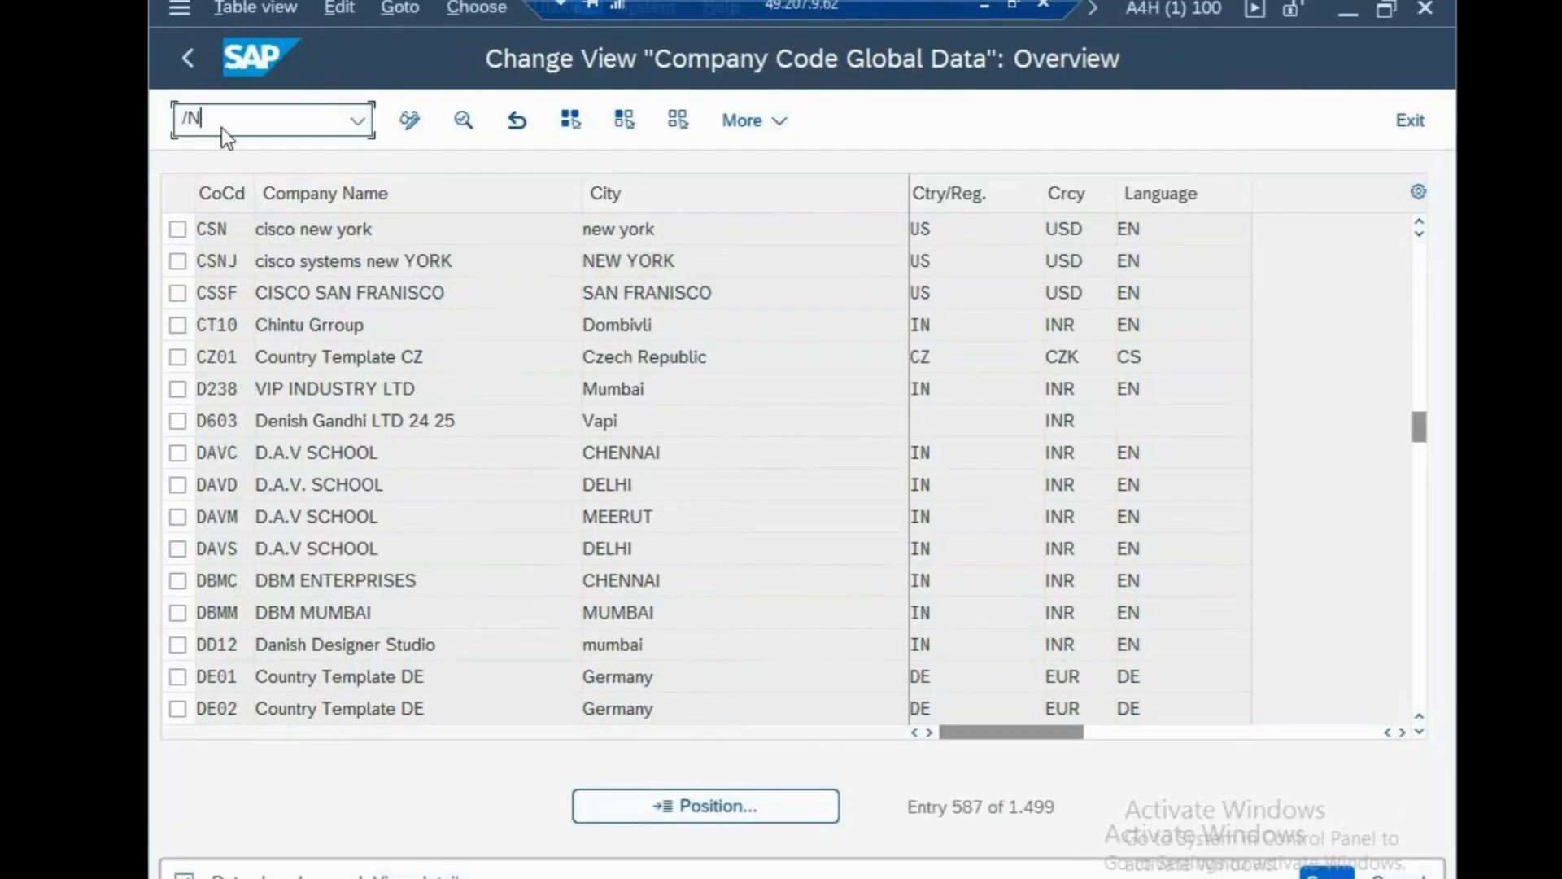
{"action": "key", "text": "Return"}
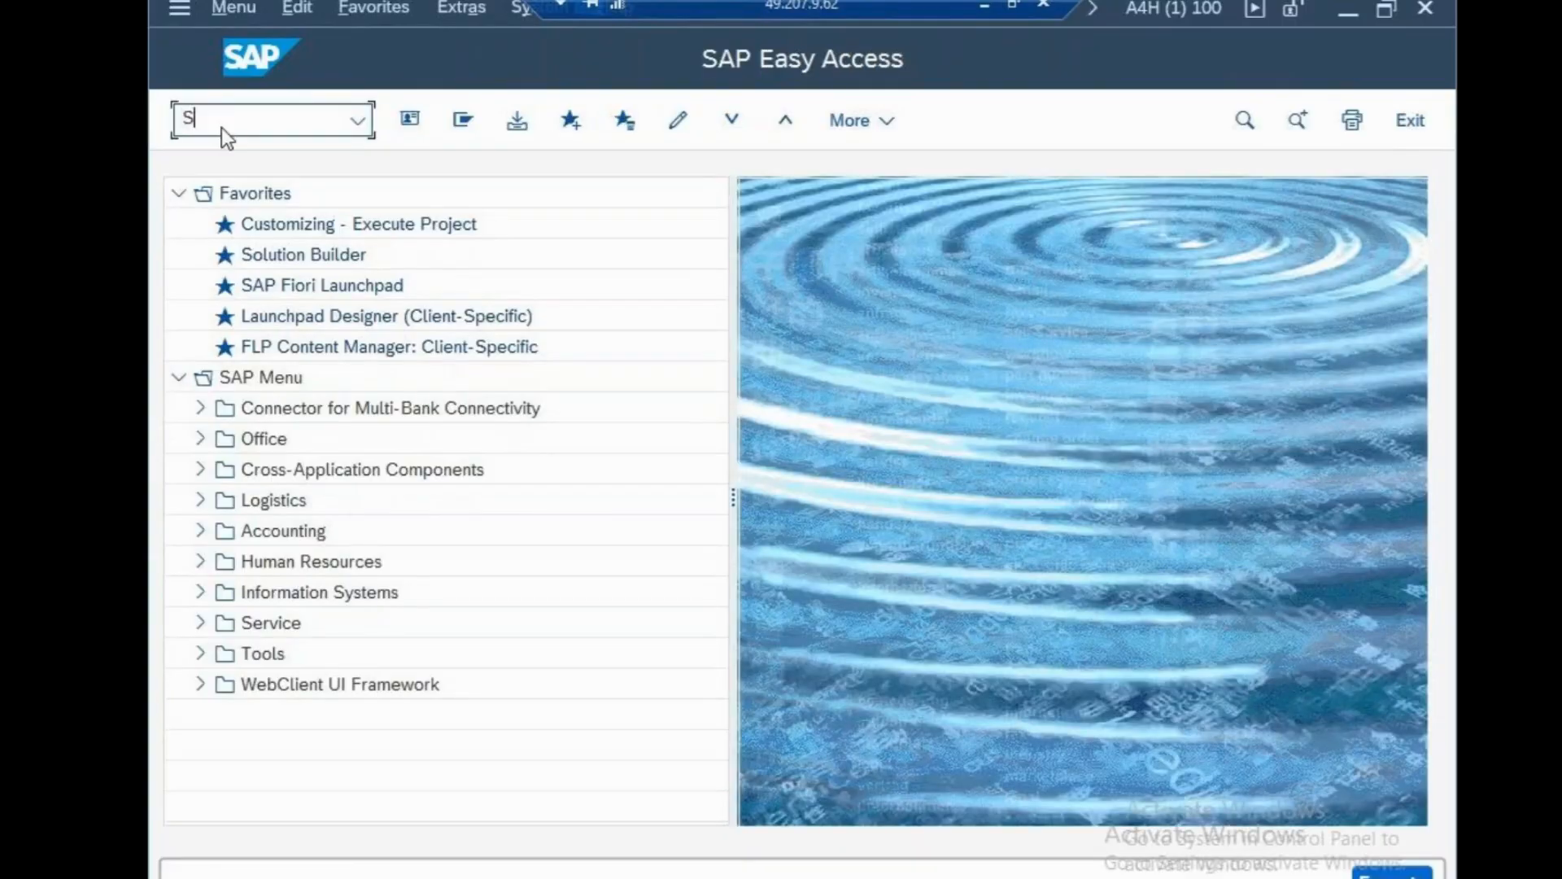
Run SPRO and expand Reference IMG Financial Accounting > Global Settings > Ledgers > Ledger.
{"action": "type", "text": "SPRO"}
{"action": "key", "text": "Return"}
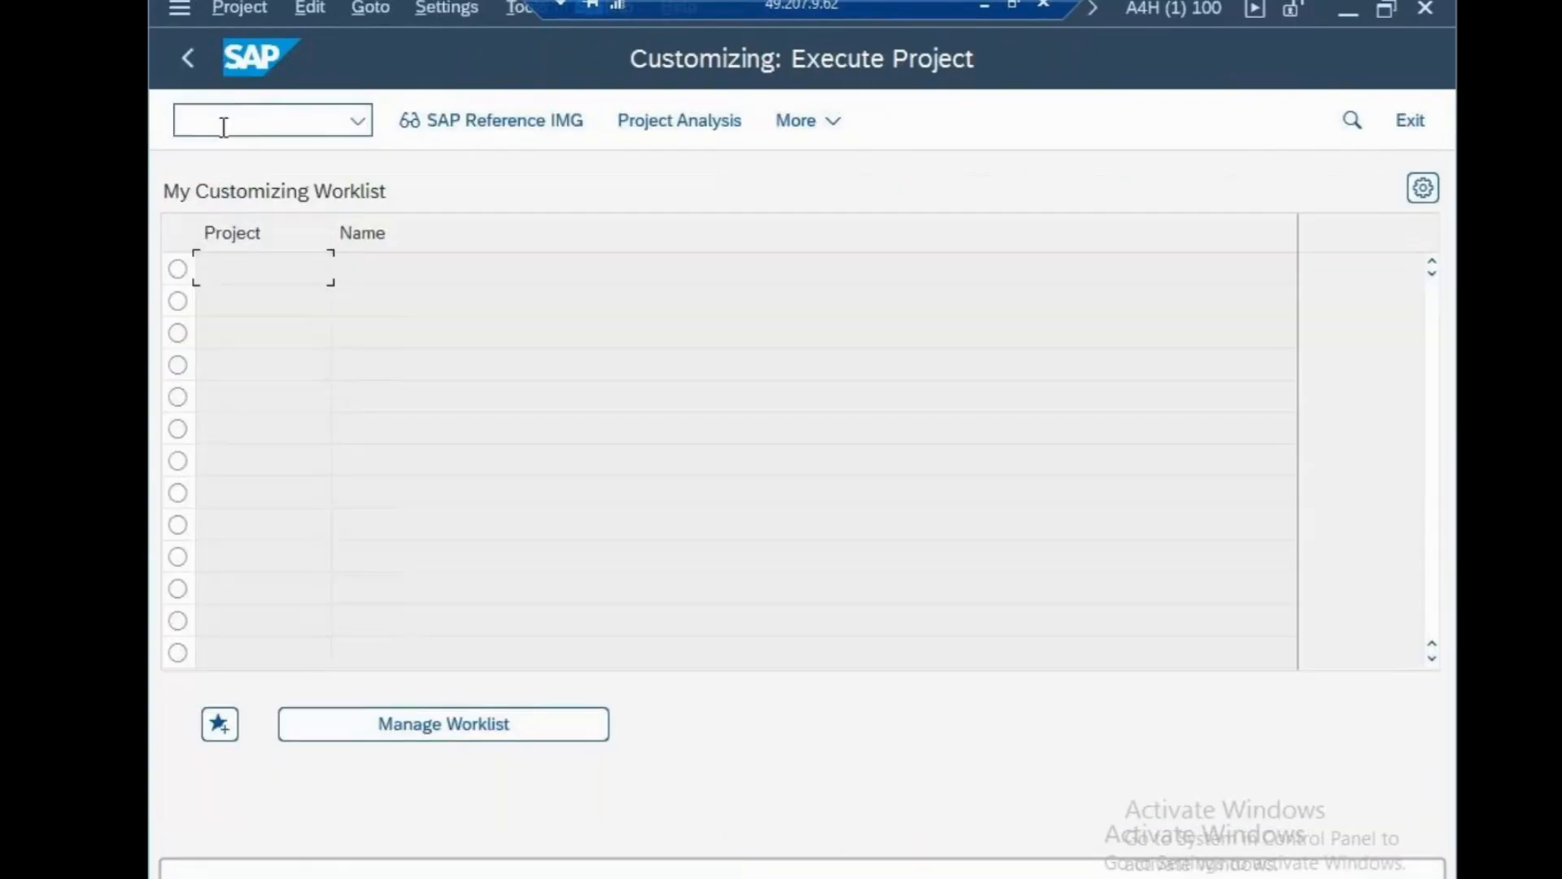
{"action": "left_click", "coordinate": [476, 122]}
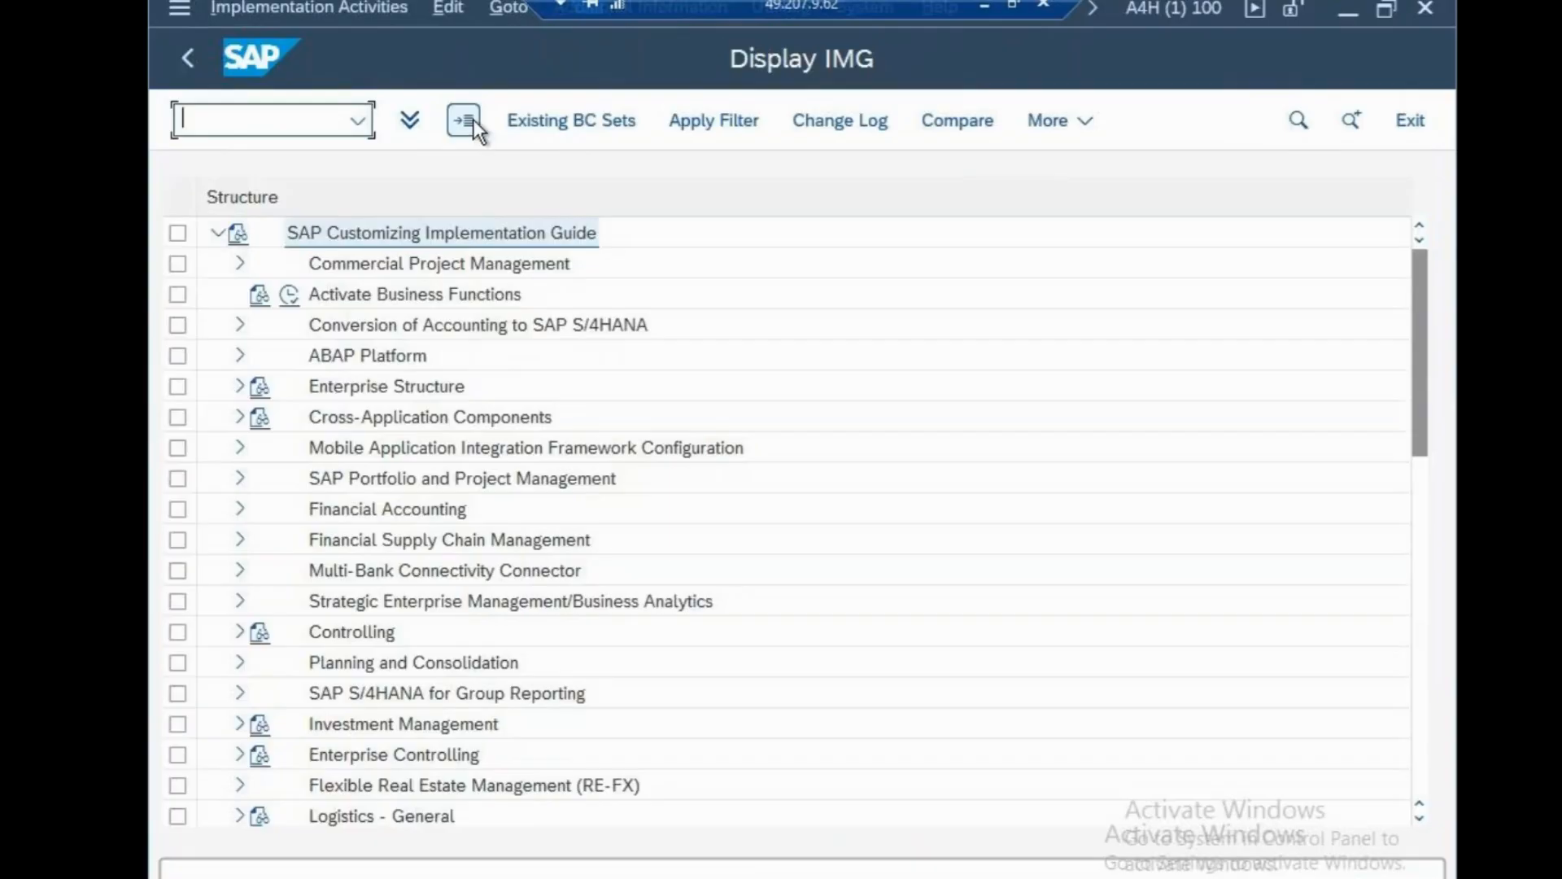
{"action": "left_click", "coordinate": [240, 511]}
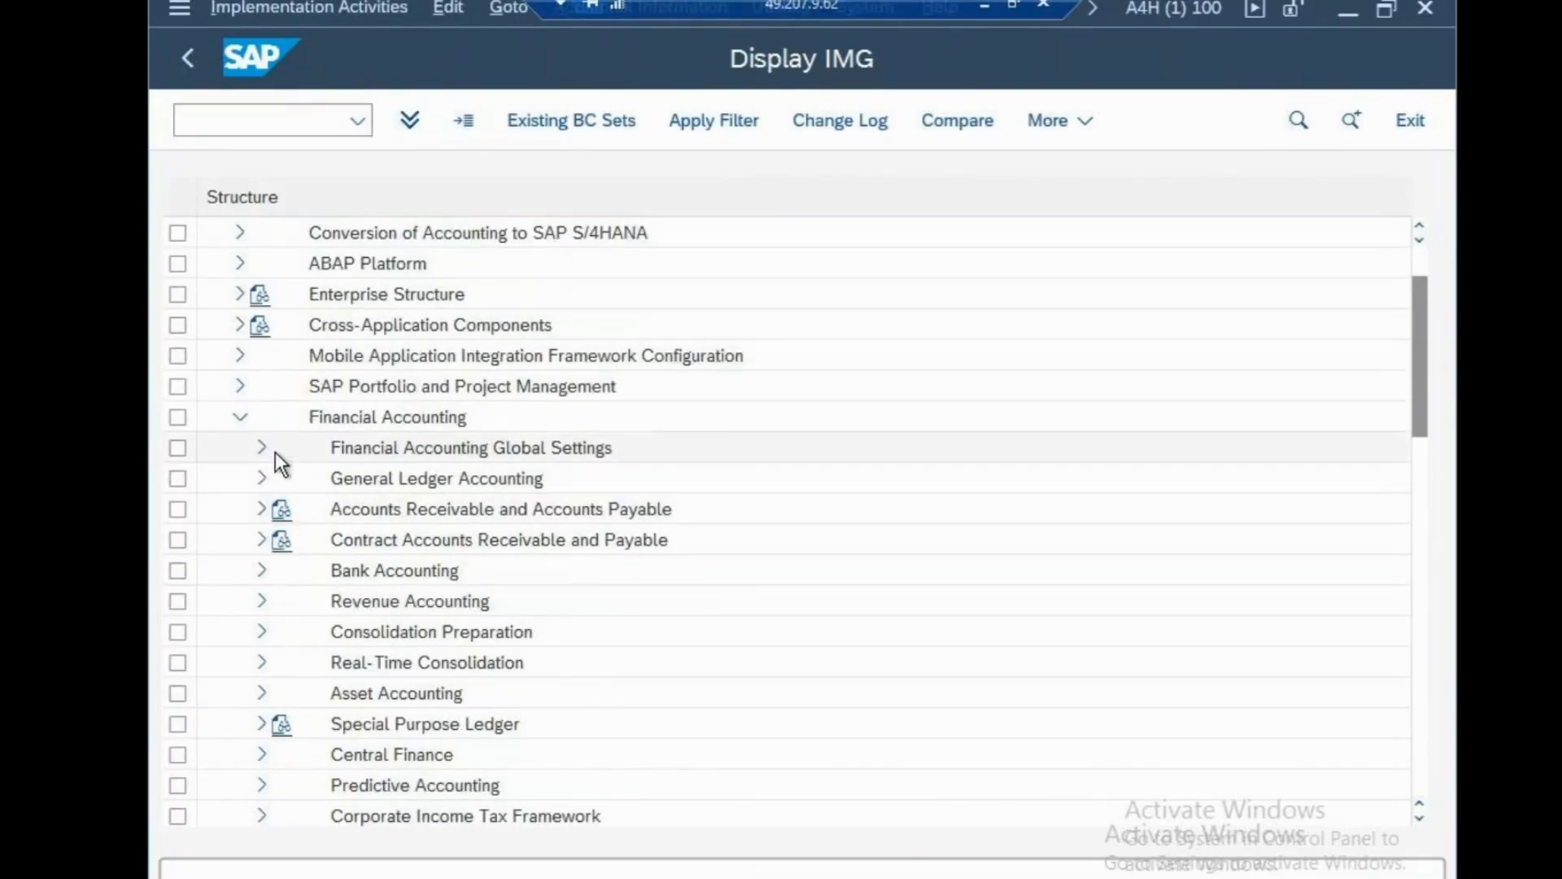
{"action": "left_click", "coordinate": [261, 450]}
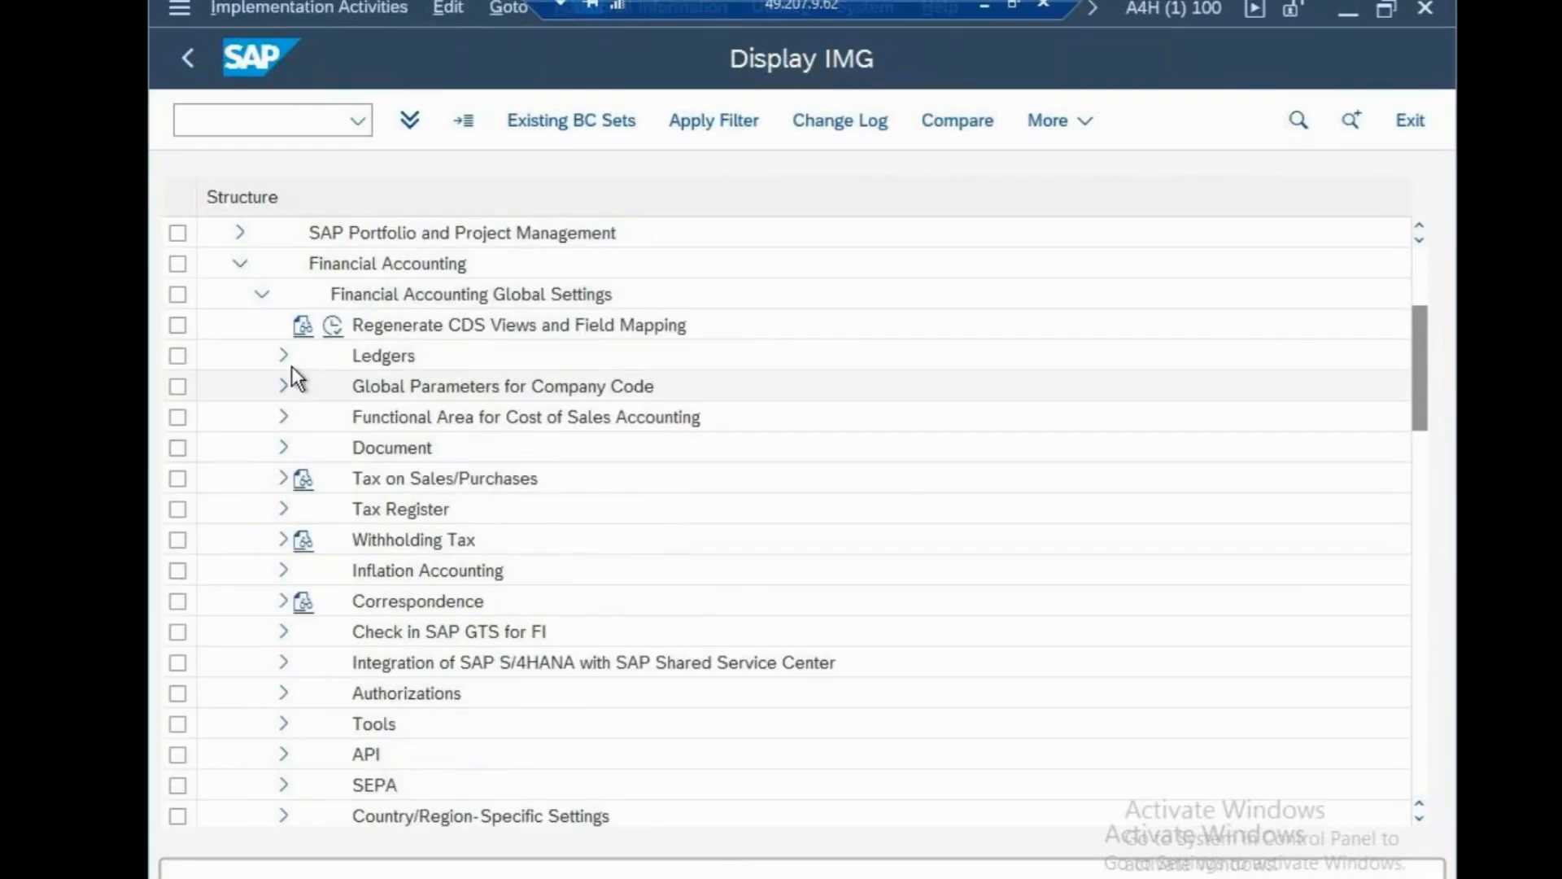
{"action": "left_click", "coordinate": [282, 355]}
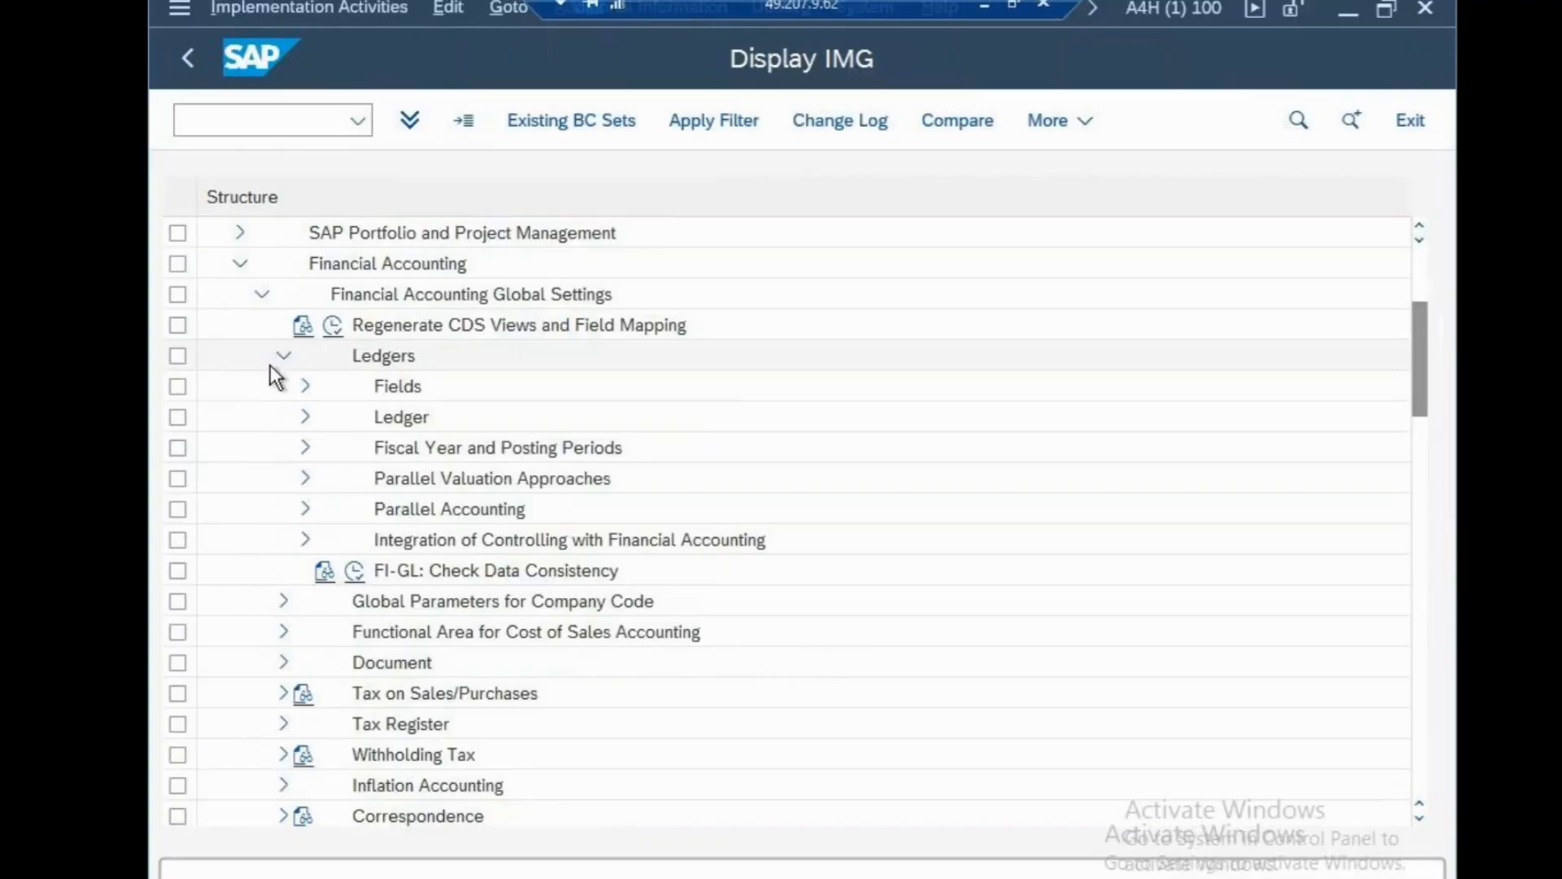
{"action": "left_click", "coordinate": [308, 417]}
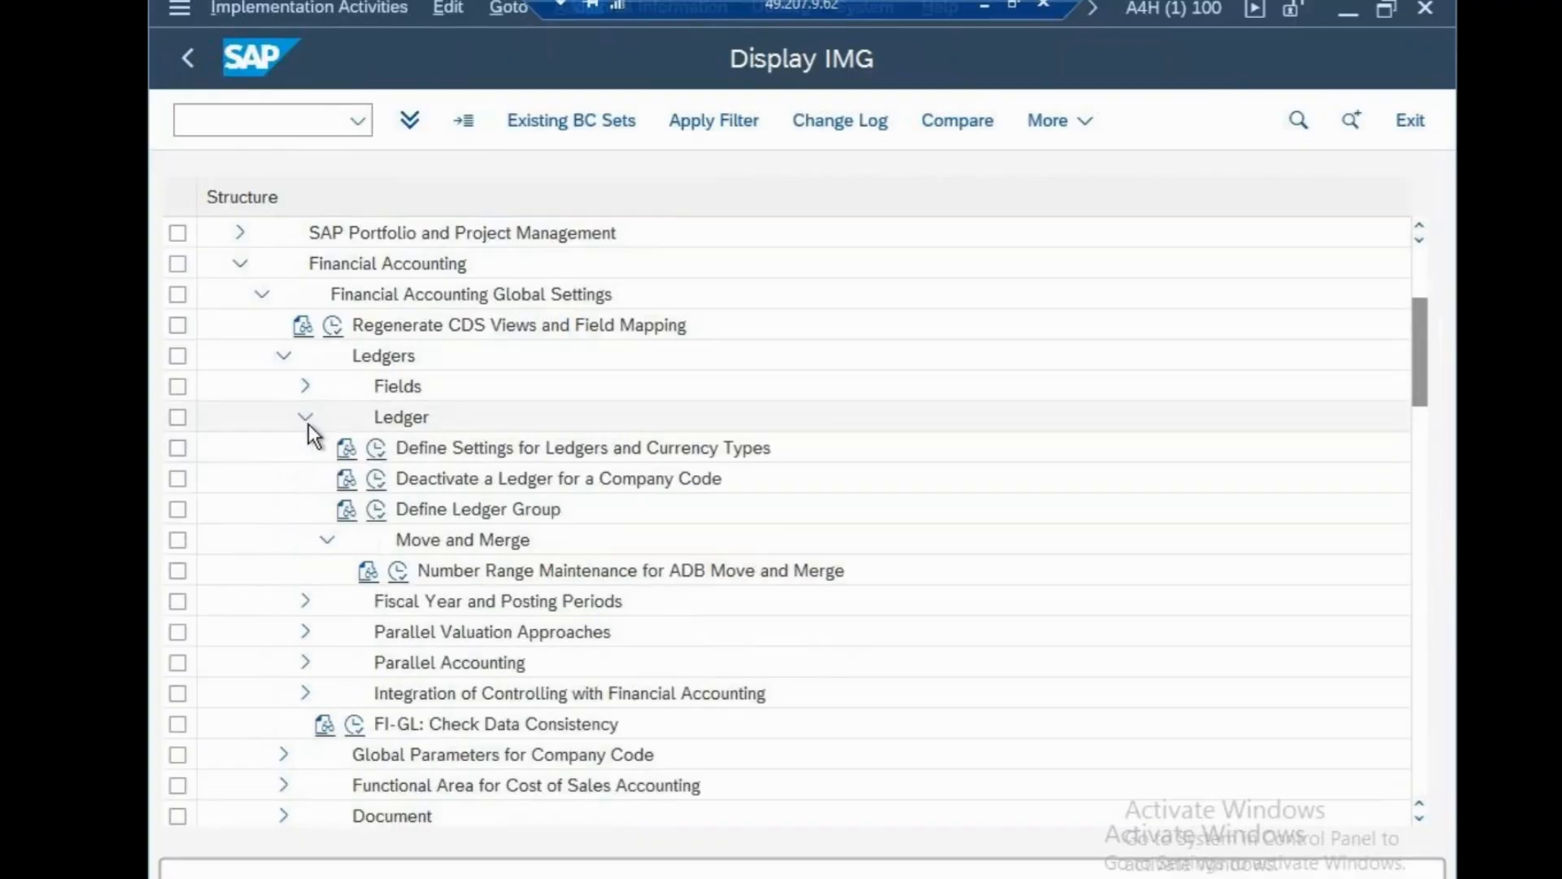
Run Define Settings for Ledgers and Currency Types, select ledger 0L, and open Currency Conversion Settings for Company Codes.
{"action": "left_click", "coordinate": [376, 448]}
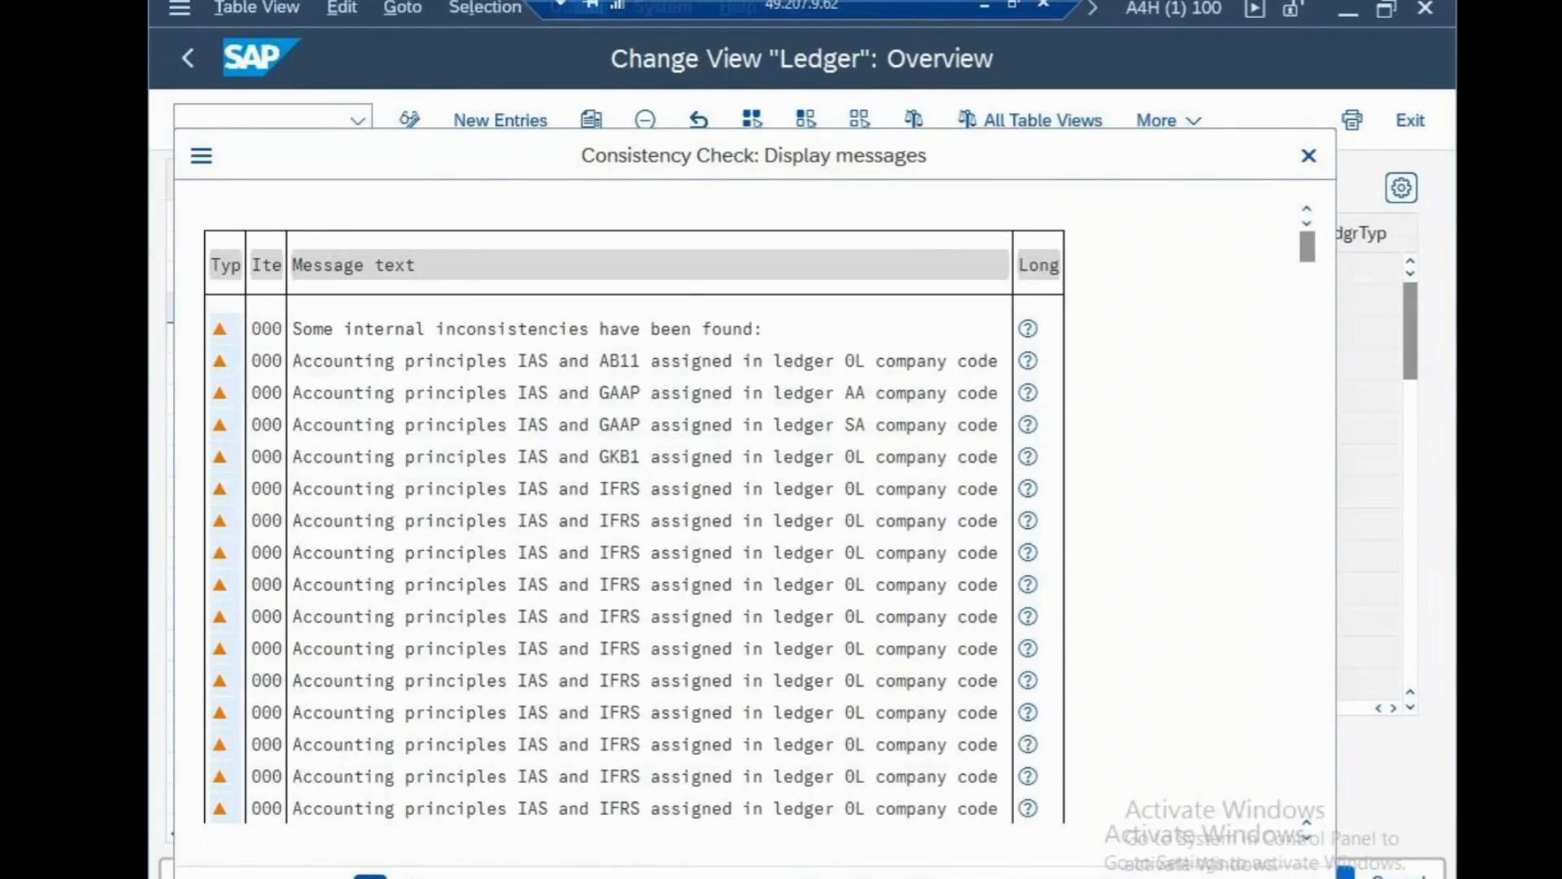
{"action": "left_click", "coordinate": [367, 875]}
{"action": "left_click", "coordinate": [511, 273]}
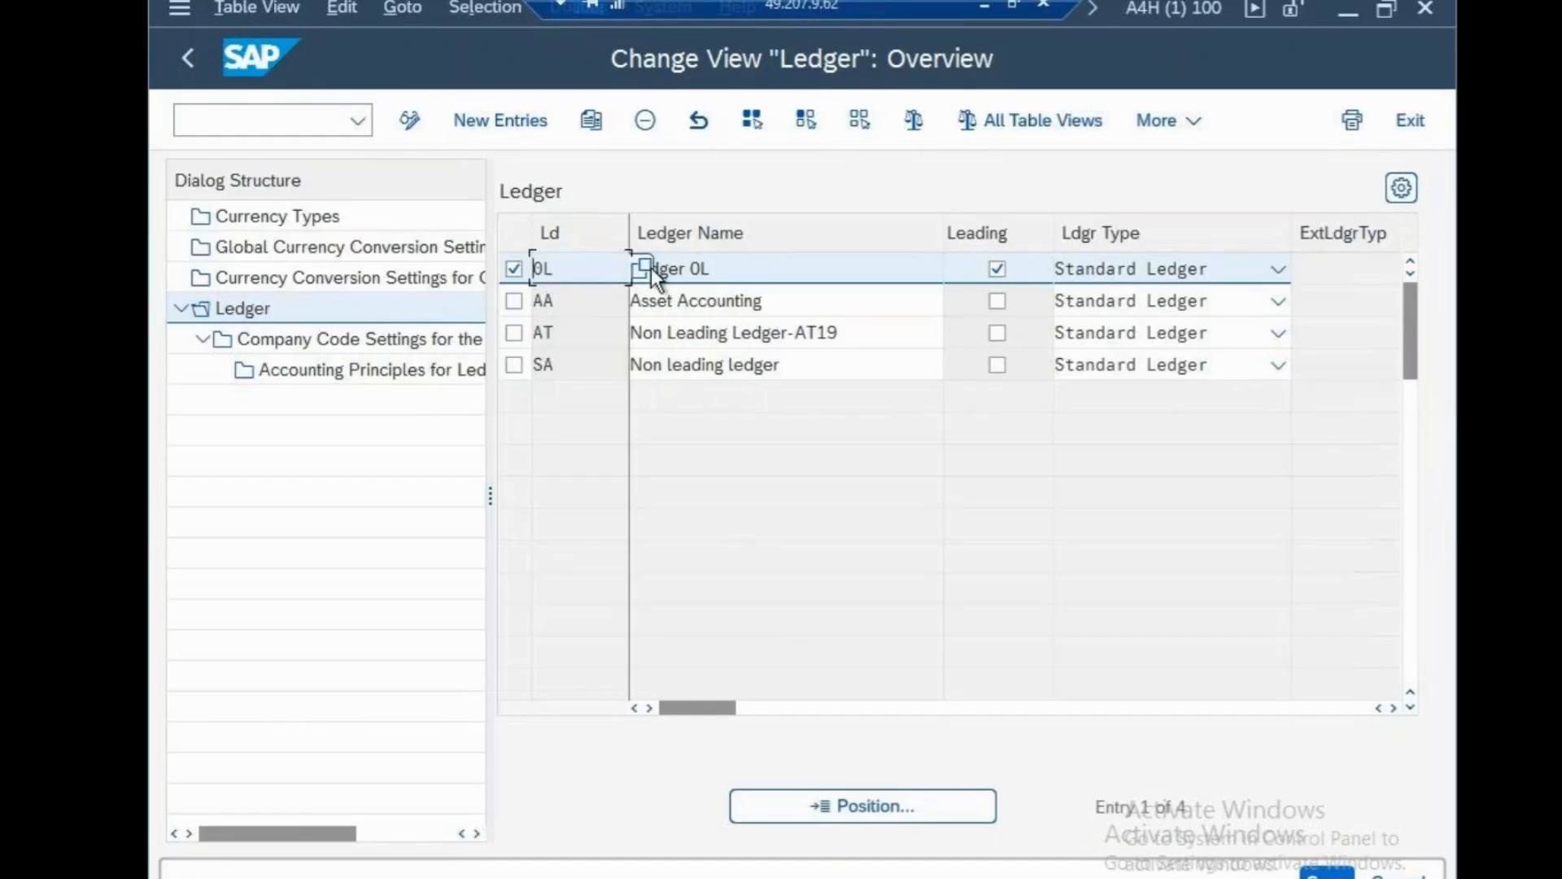
{"action": "double_click", "coordinate": [272, 282]}
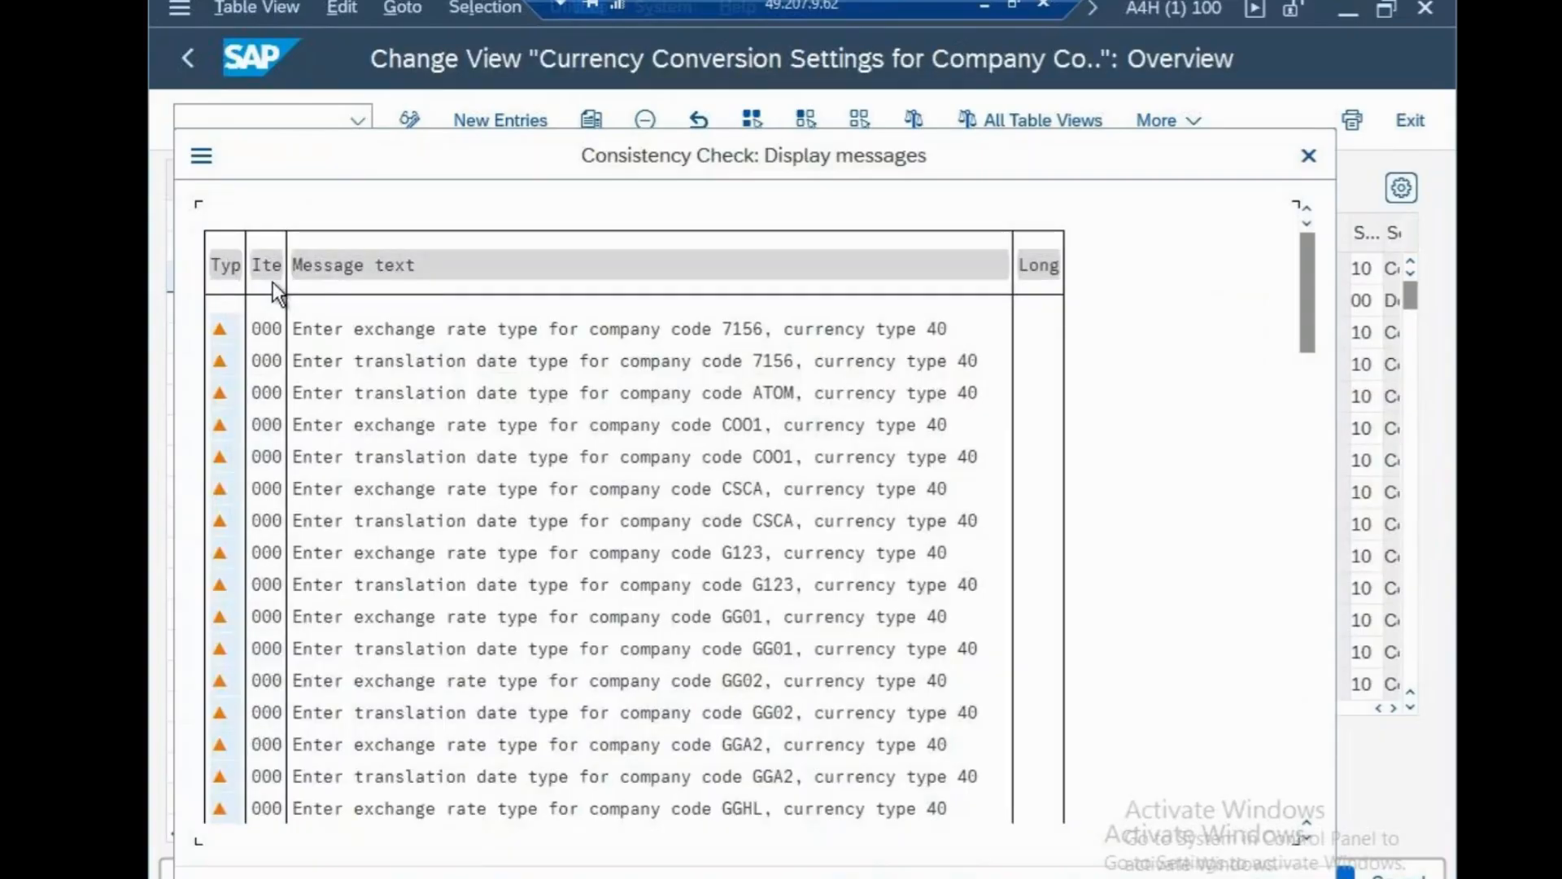
{"action": "left_click", "coordinate": [1308, 155]}
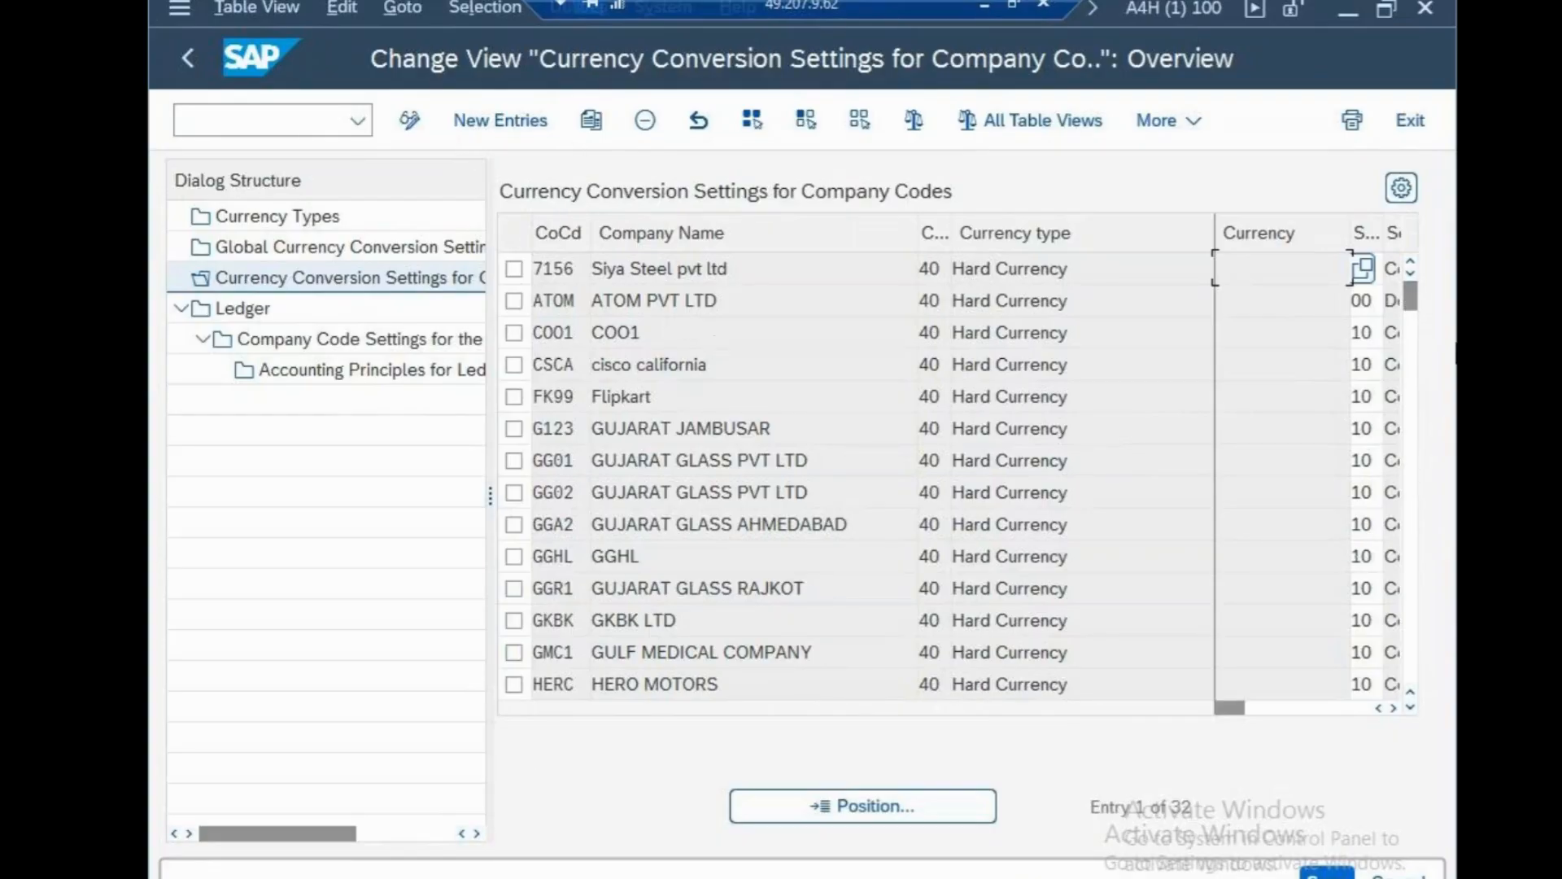
Copy the 7156 Siya Steel entry into a new currency type 40 entry for company code CSN.
{"action": "left_click", "coordinate": [514, 273]}
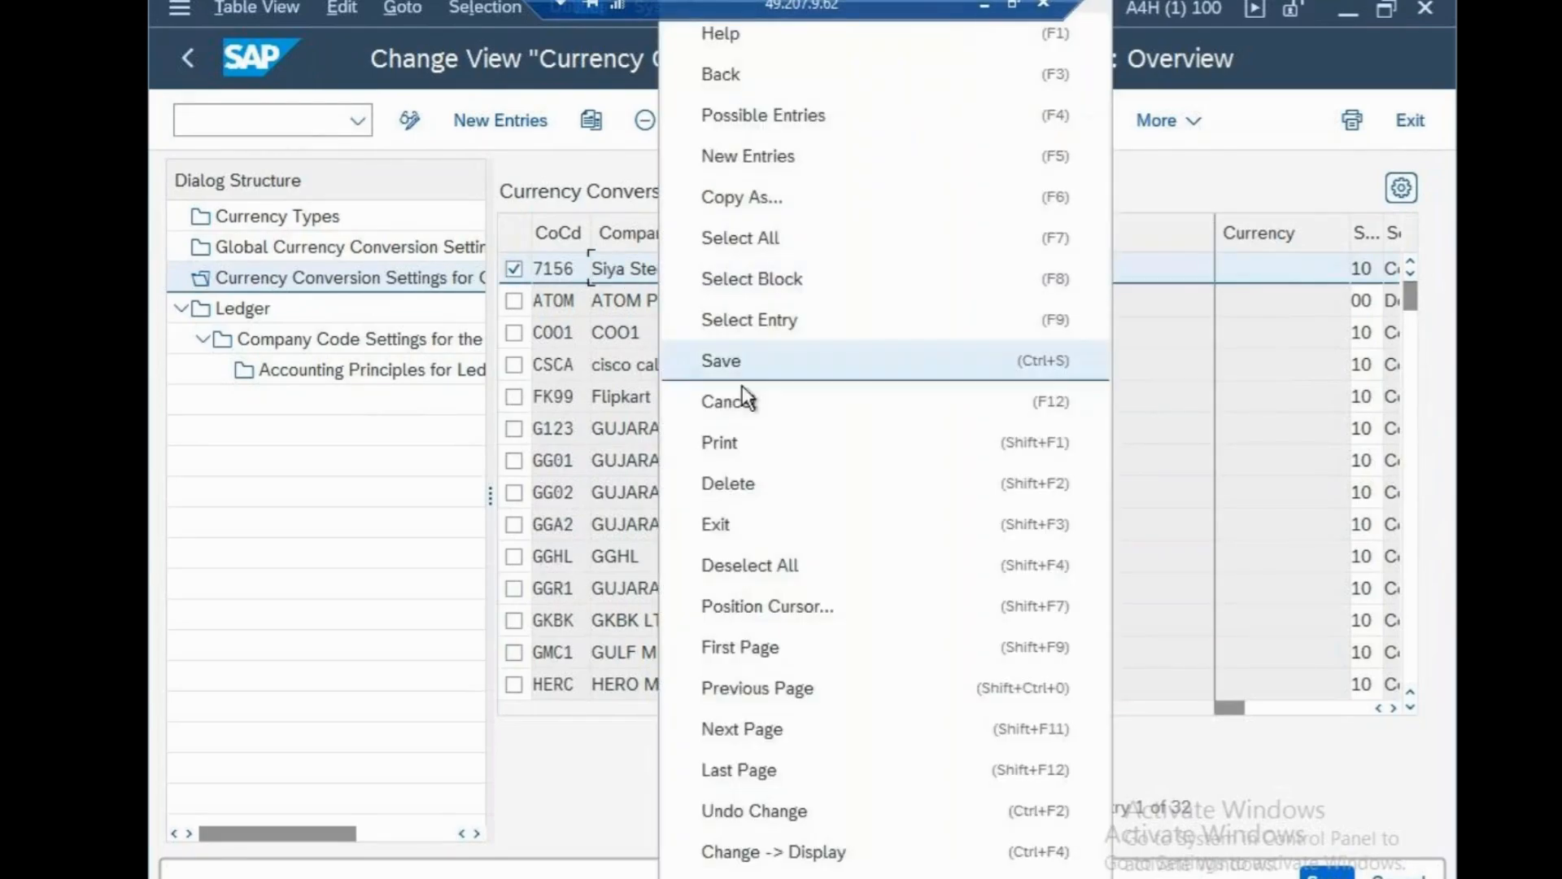
{"action": "left_click", "coordinate": [754, 203]}
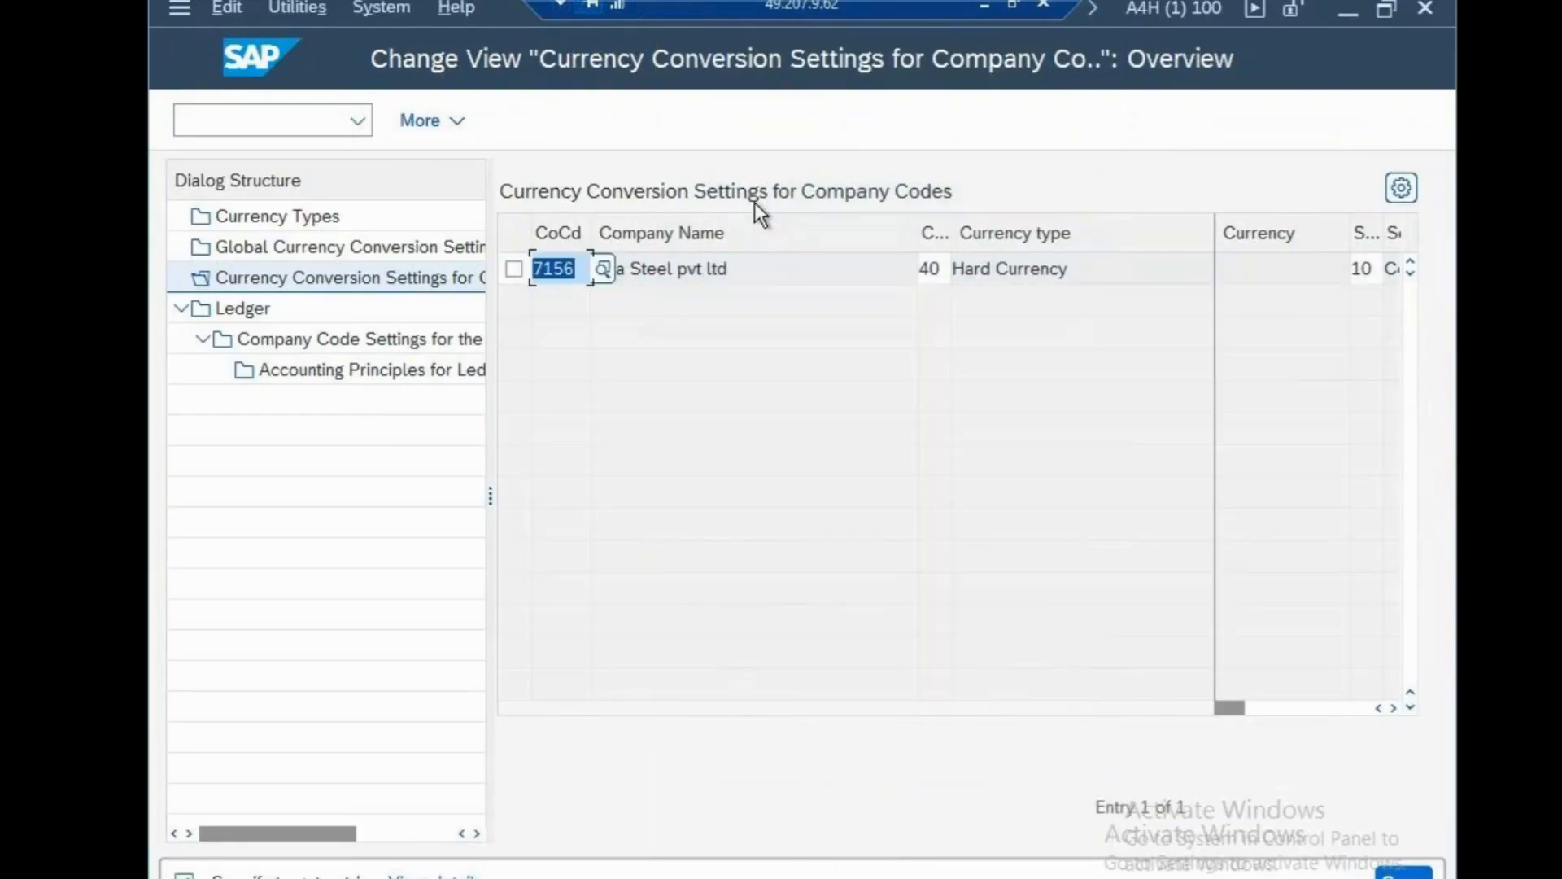
{"action": "type", "text": "CSN"}
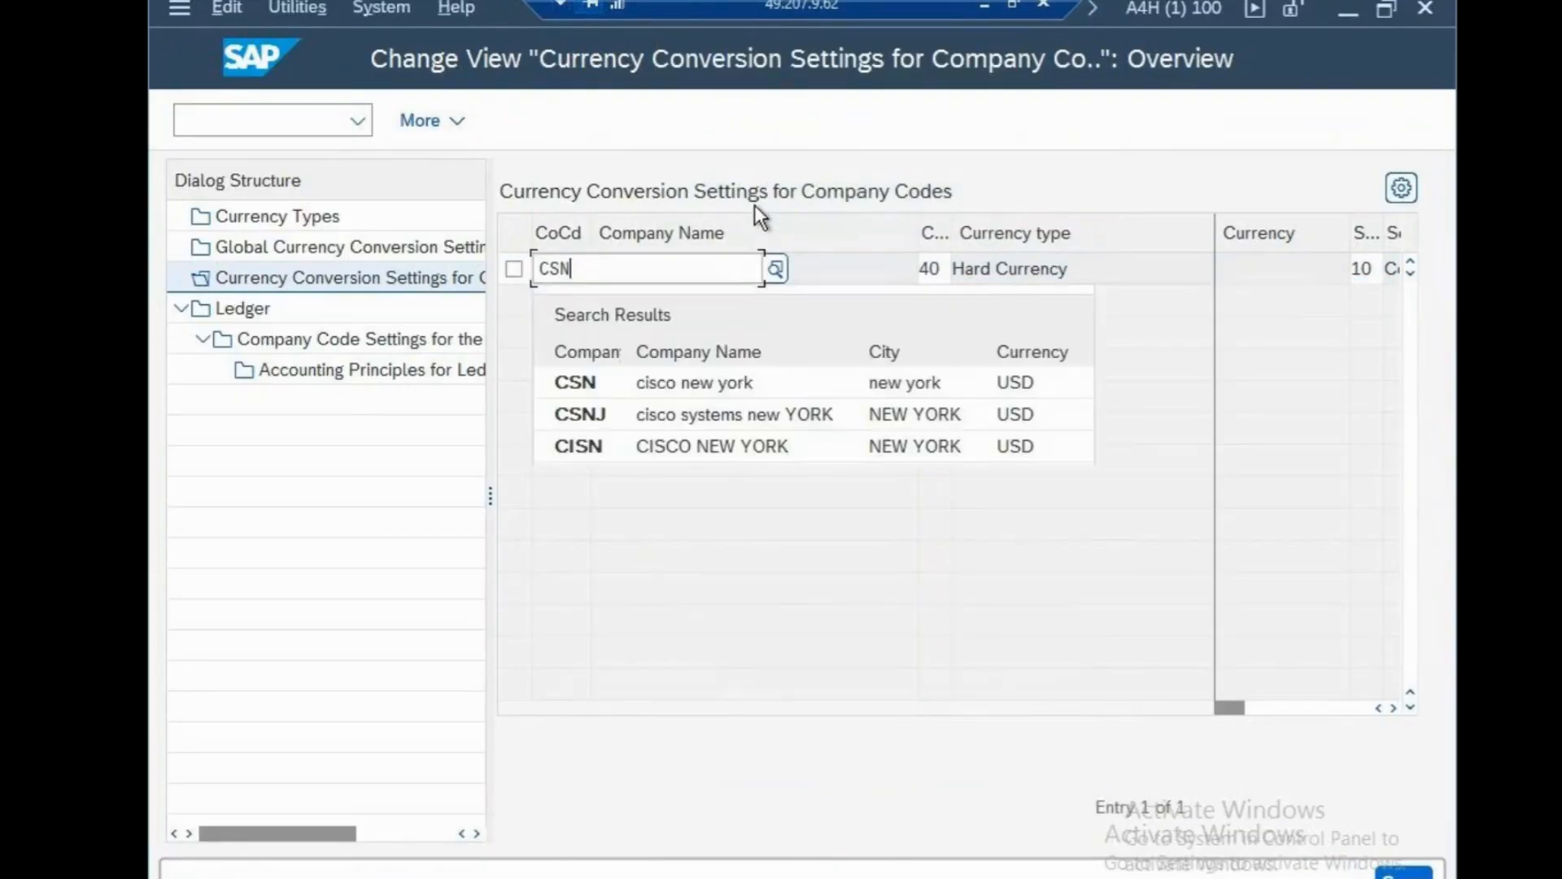
{"action": "left_click", "coordinate": [722, 382]}
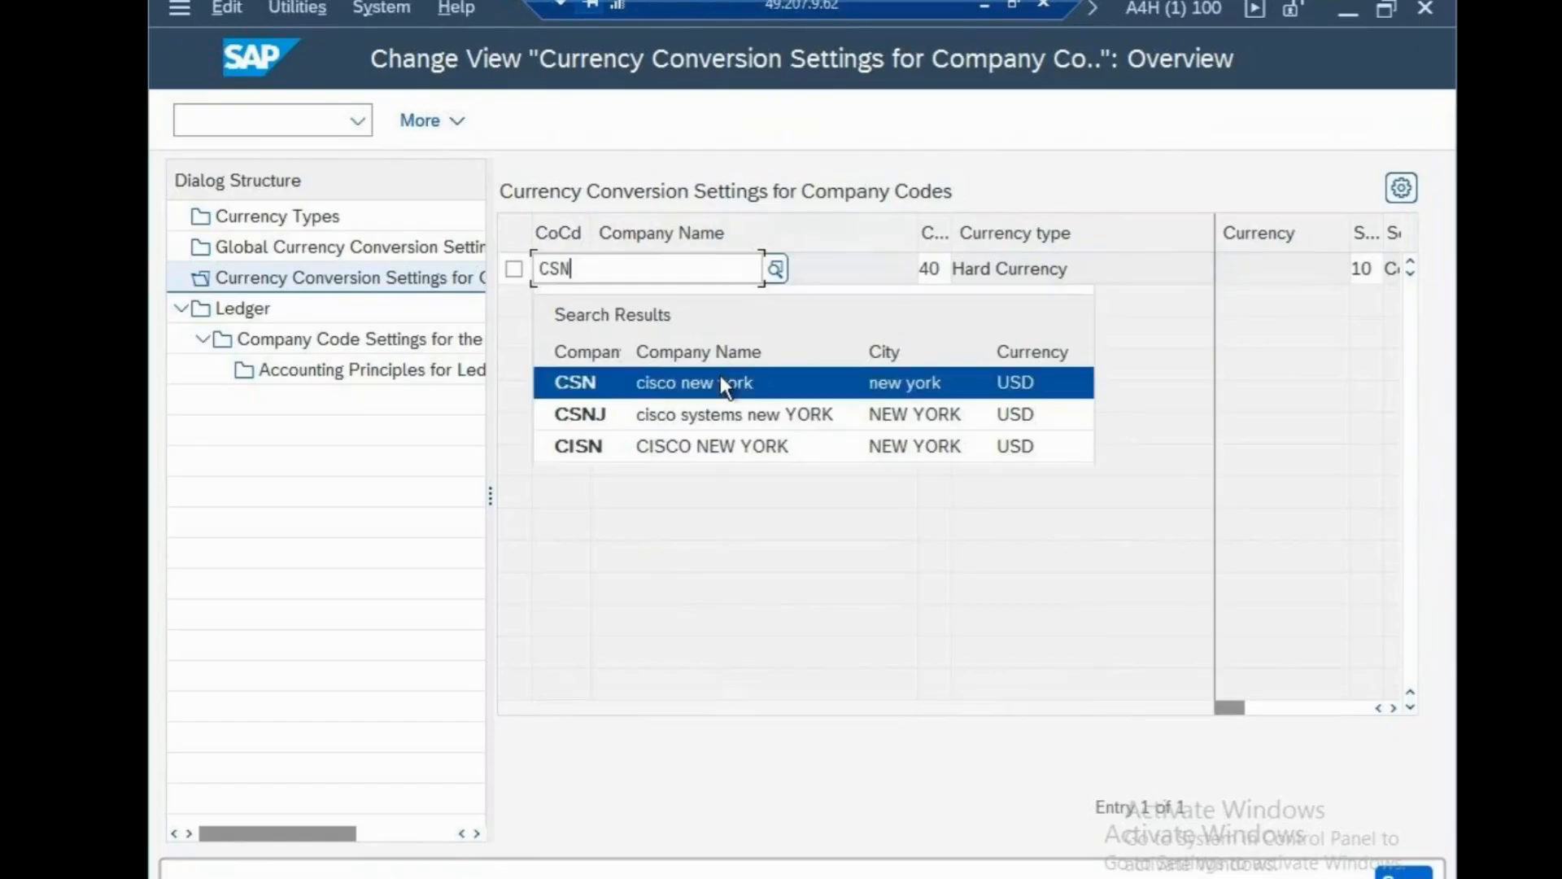
{"action": "key", "text": "Return"}
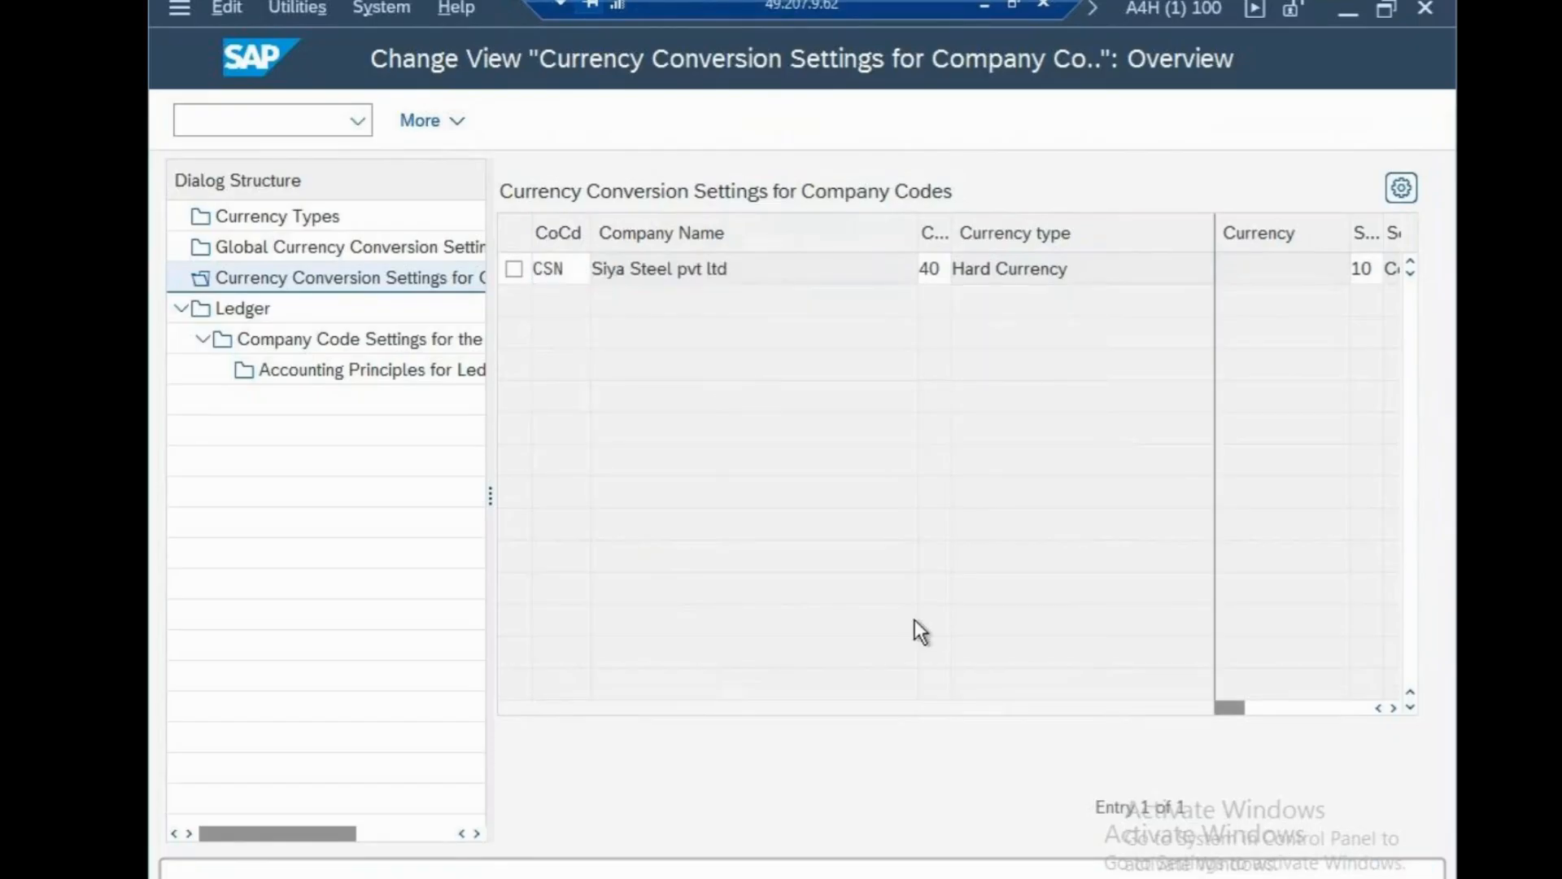
{"action": "left_click", "coordinate": [402, 657]}
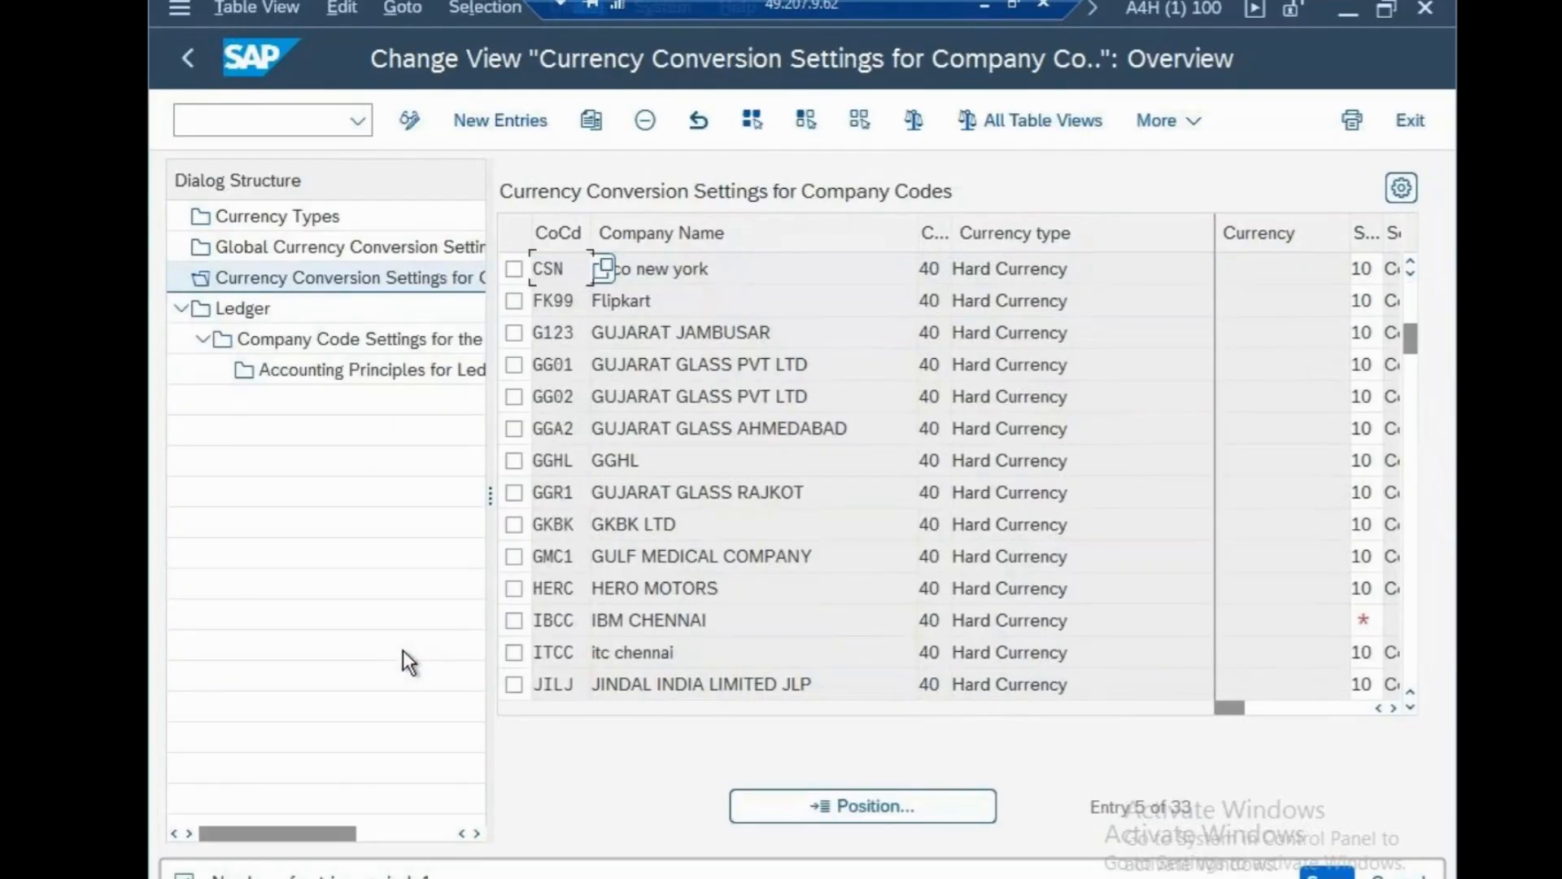
{"action": "left_click", "coordinate": [515, 270]}
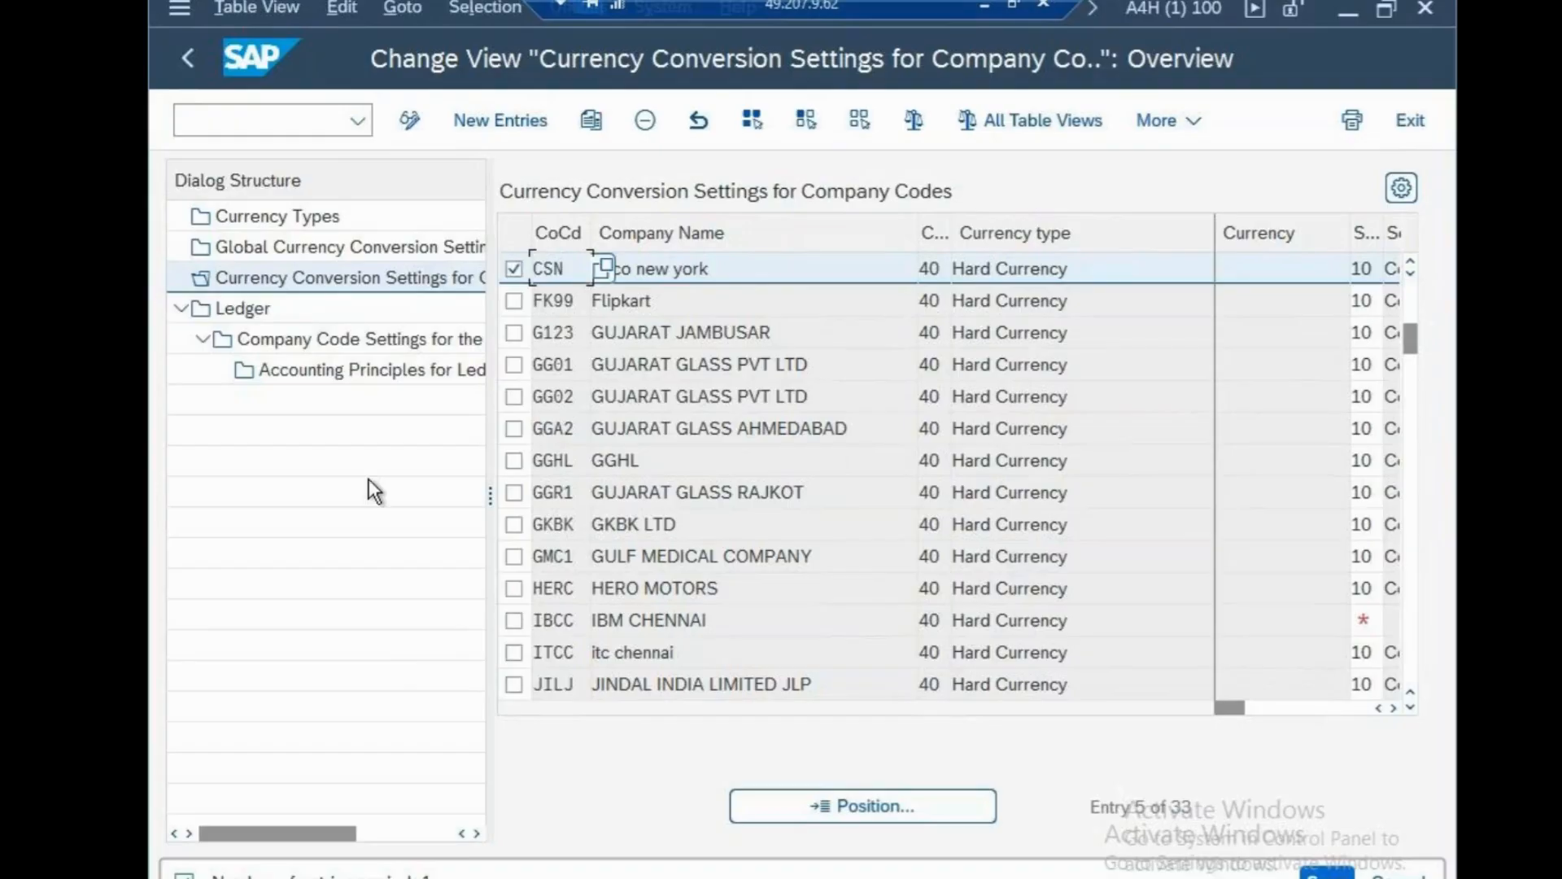
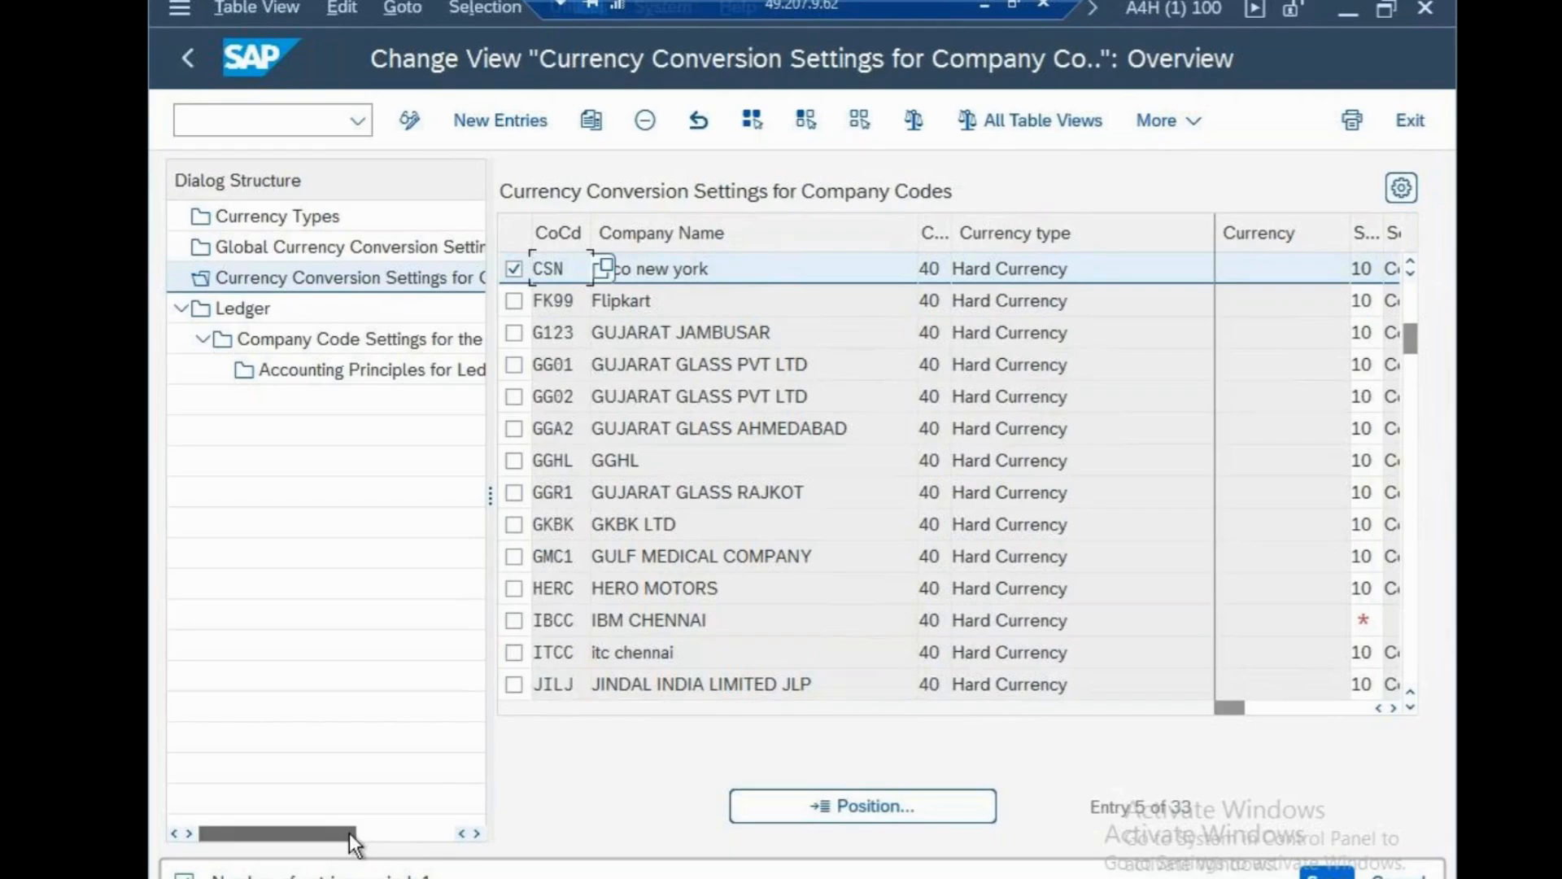
Narrow the Dialog Structure pane to widen the currency conversion settings table.
{"action": "left_click_drag", "start_coordinate": [352, 834], "coordinate": [447, 836]}
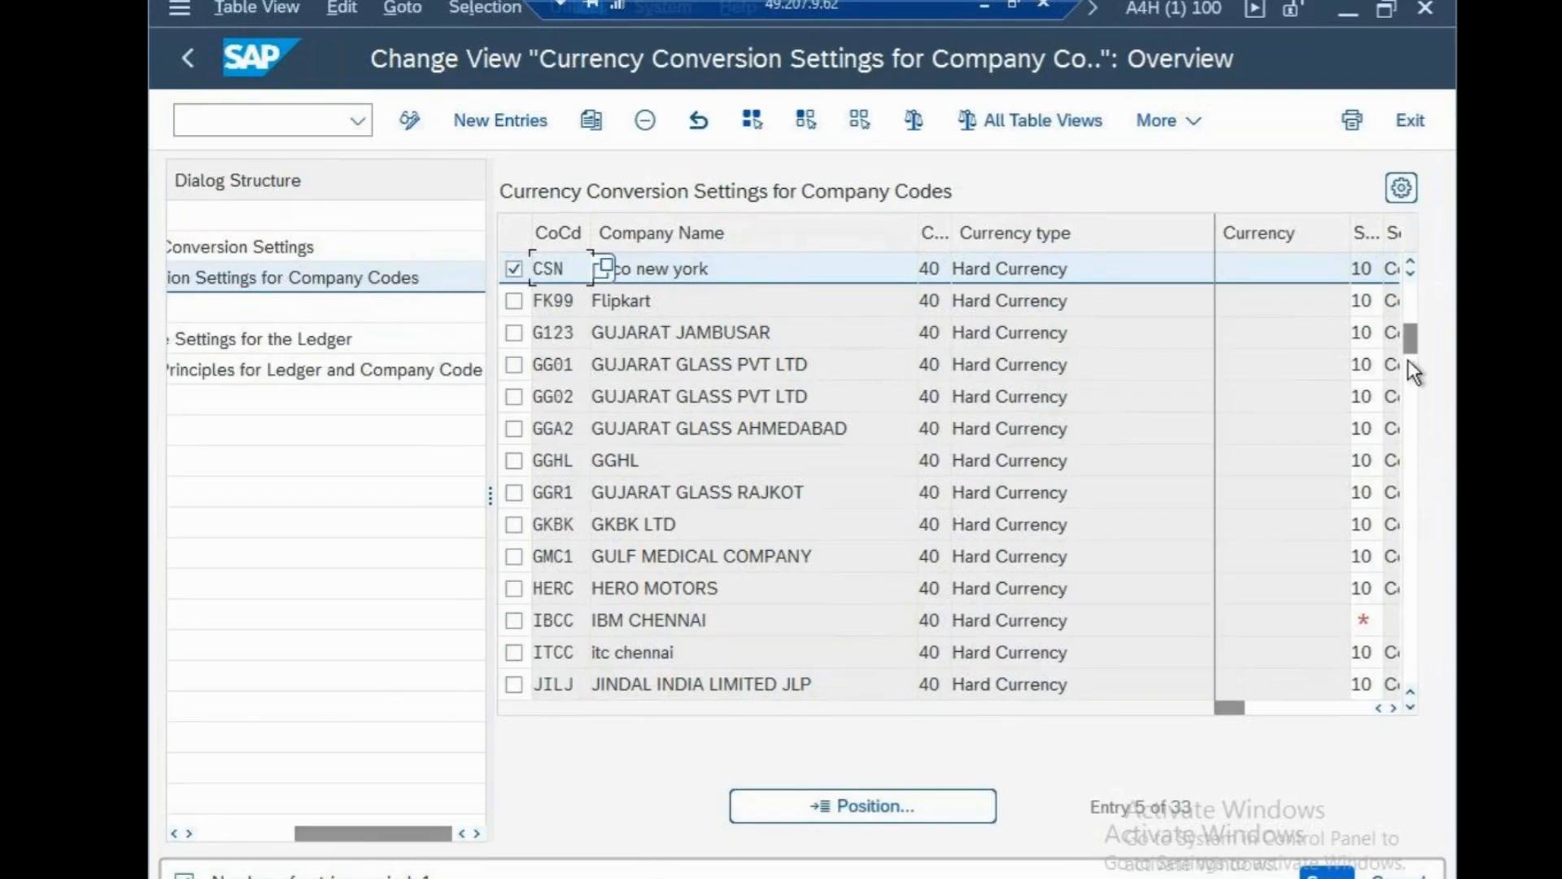
{"action": "scroll", "coordinate": [554, 478], "scroll_direction": "down", "scroll_amount": 5}
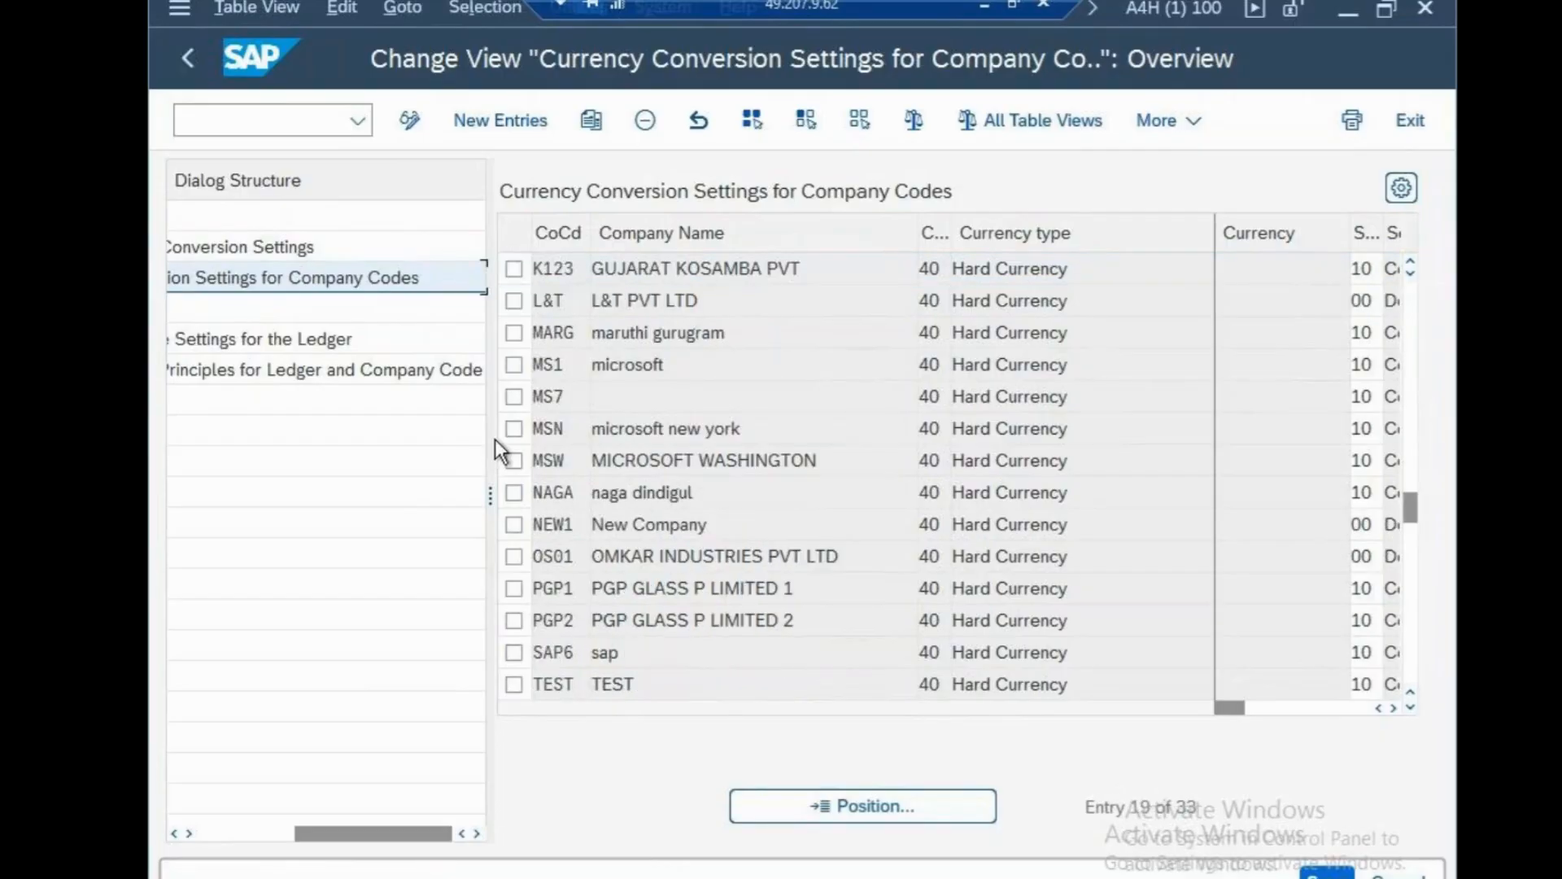
{"action": "left_click_drag", "start_coordinate": [490, 438], "coordinate": [262, 438]}
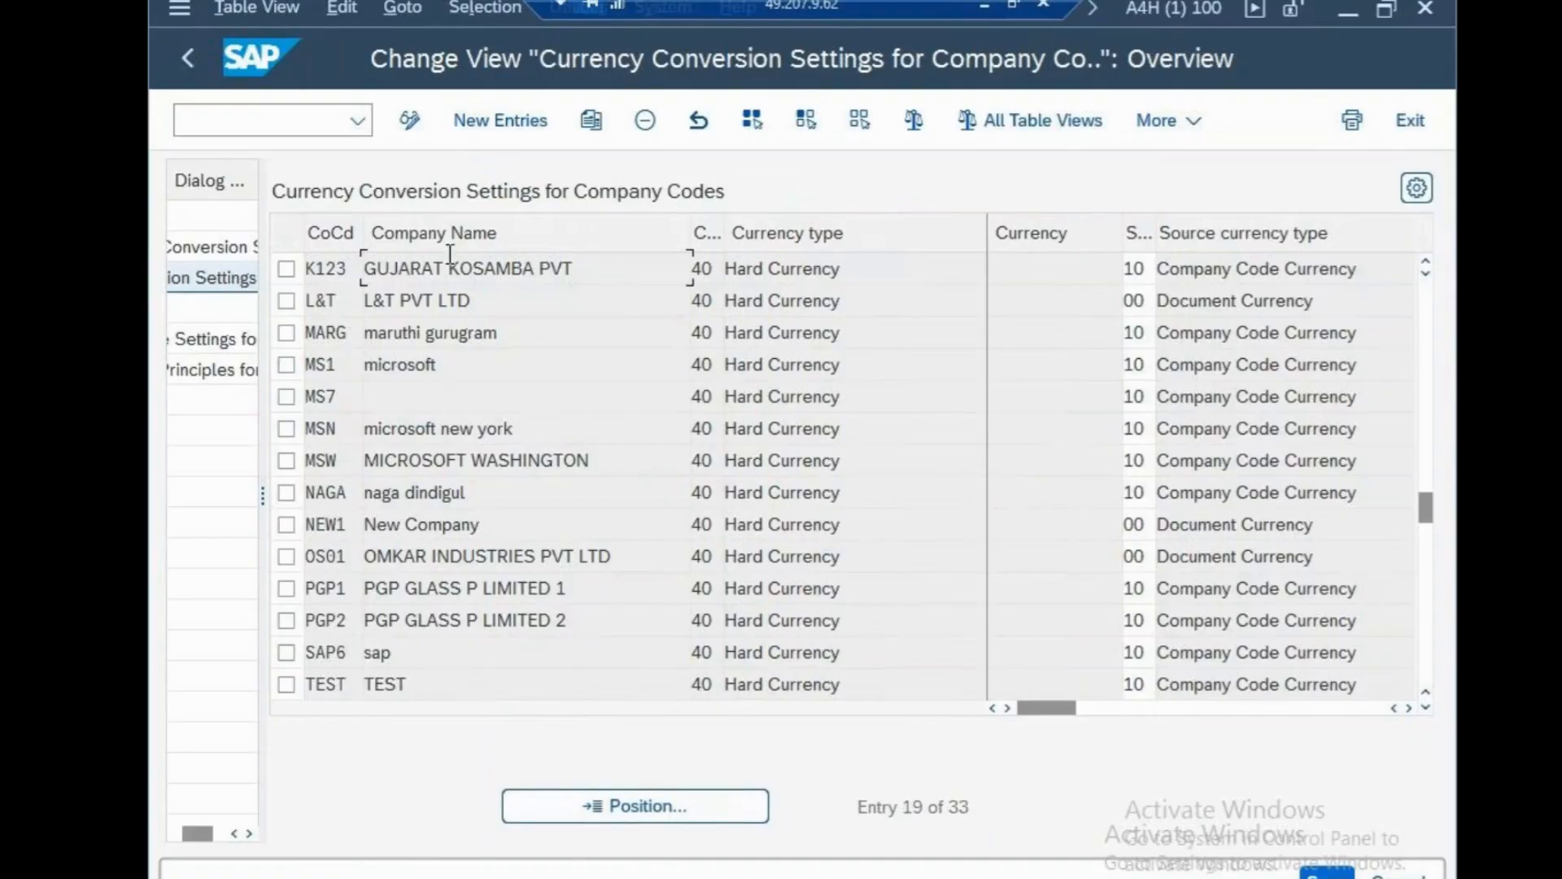
{"action": "left_click", "coordinate": [817, 259]}
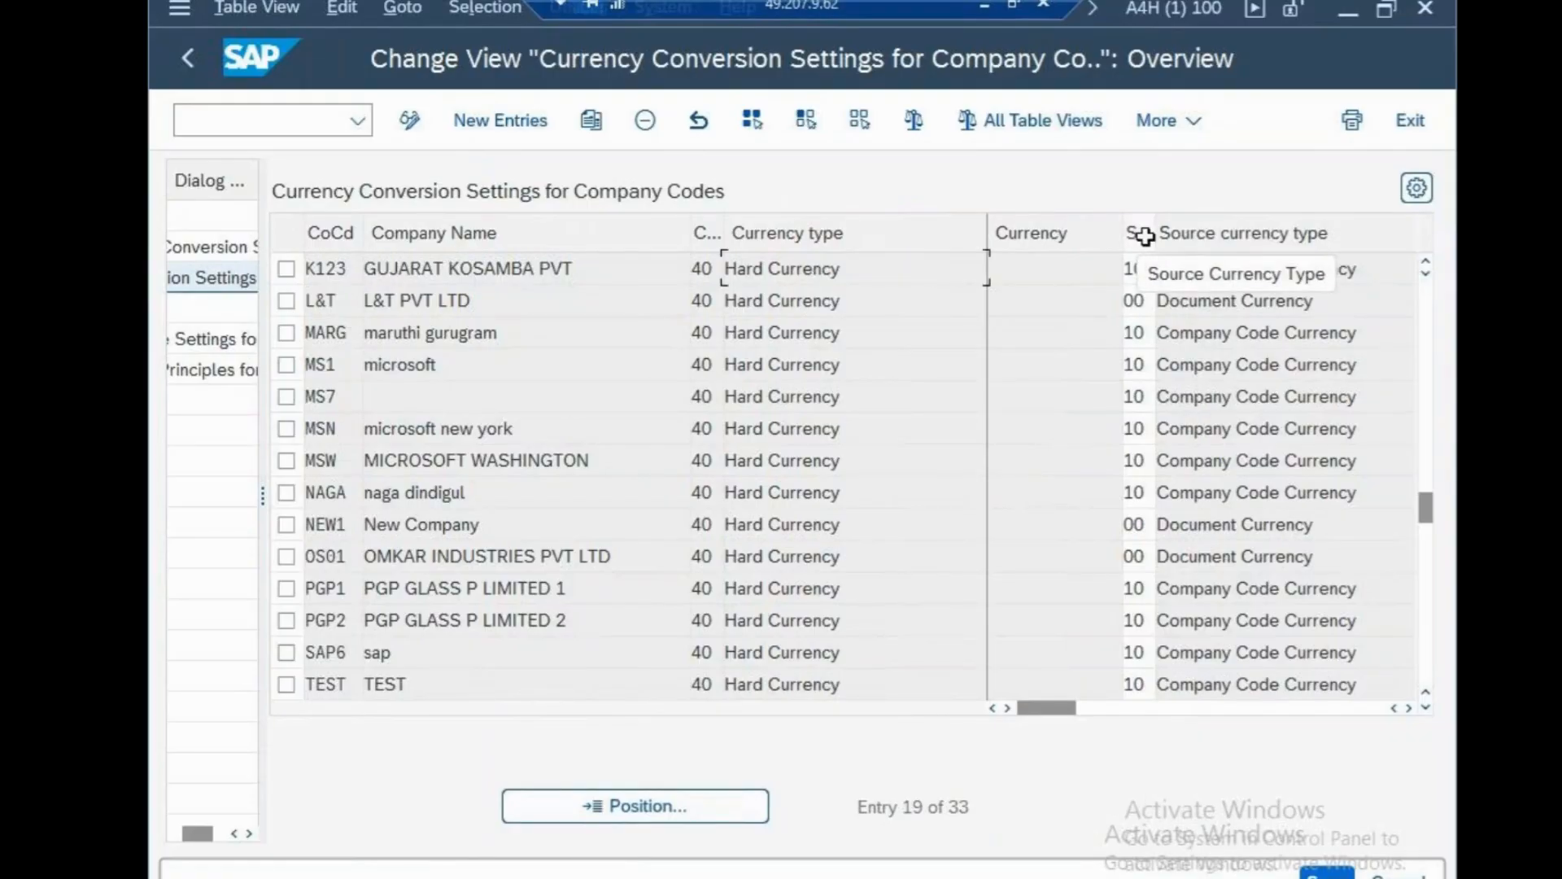
Scroll the table right to Real-Time Conversion, then back to the Trans.Date Type column.
{"action": "left_click", "coordinate": [1406, 708]}
{"action": "left_click", "coordinate": [1406, 708]}
{"action": "left_click", "coordinate": [1406, 709]}
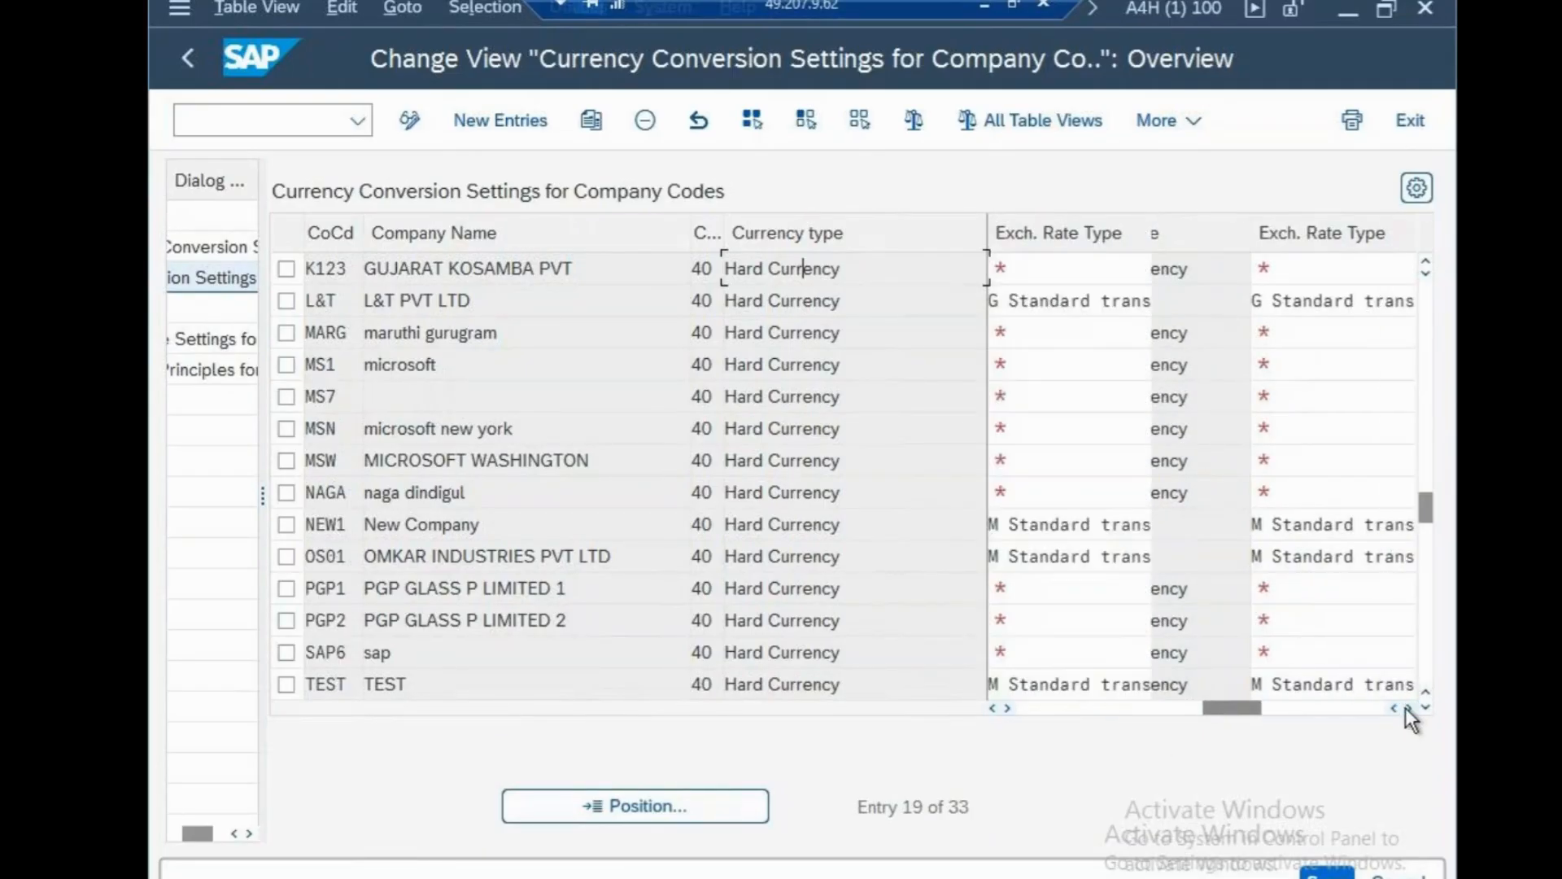
{"action": "left_click", "coordinate": [1407, 708]}
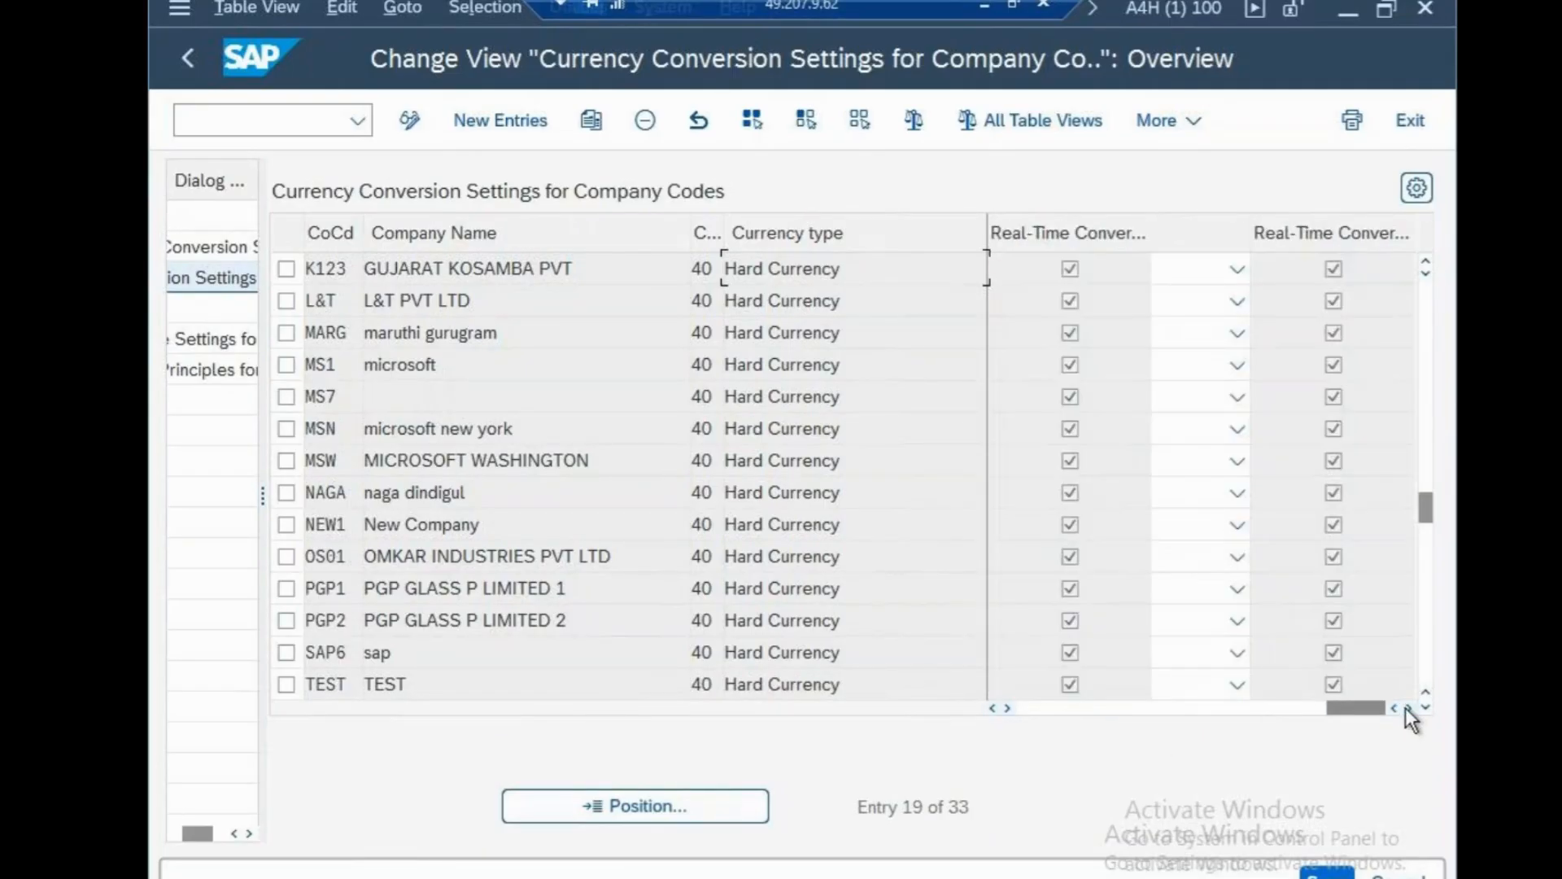
{"action": "left_click", "coordinate": [993, 708]}
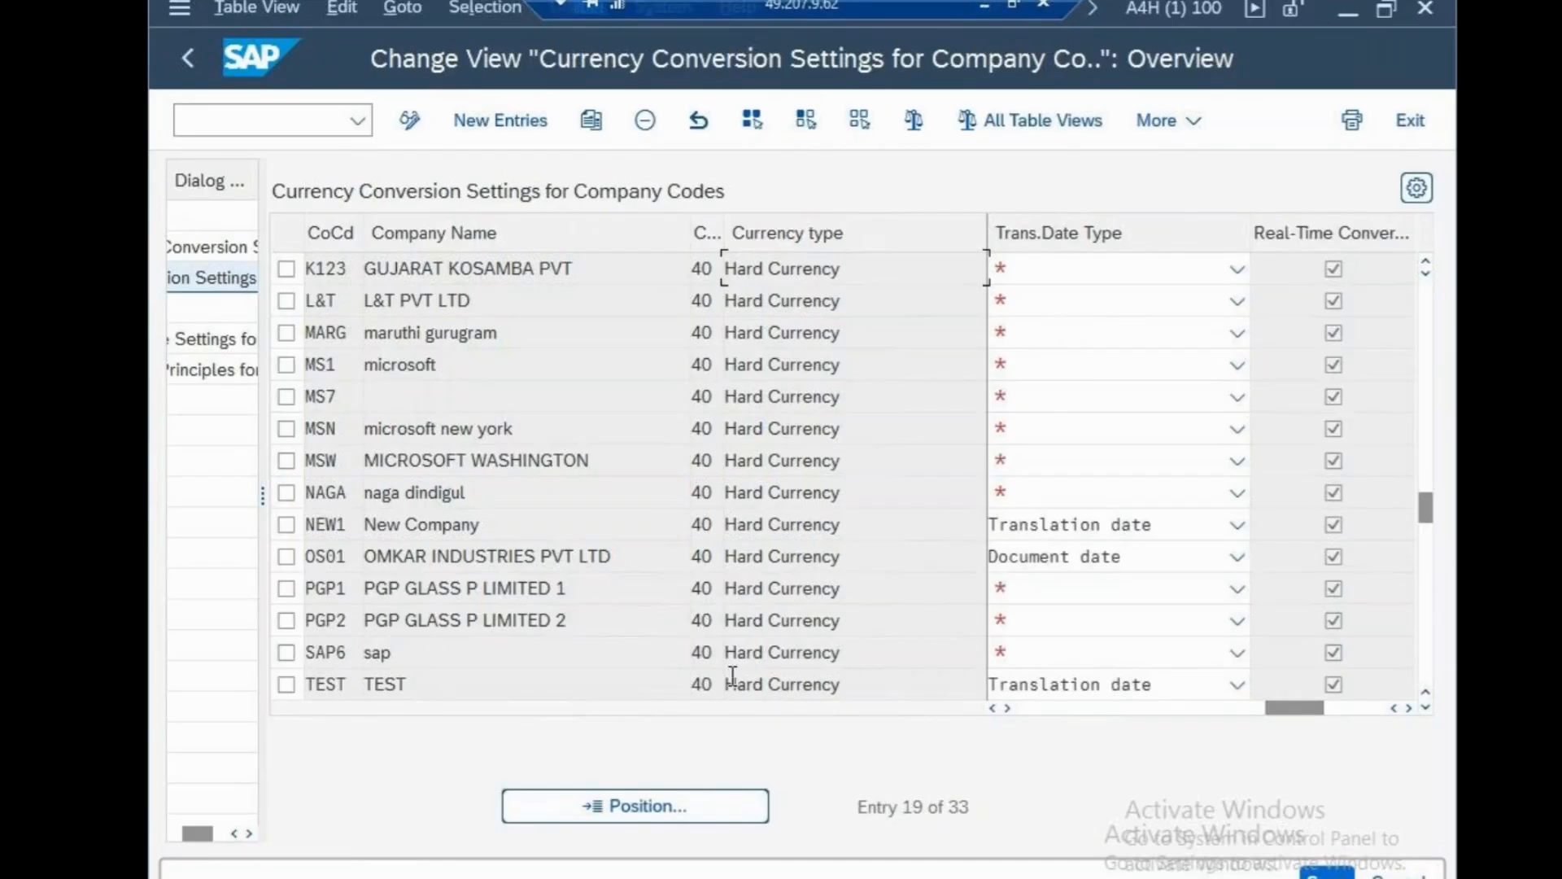
Open the sap folder on local Local Disk (E:) in File Explorer.
{"action": "key", "text": "super+e"}
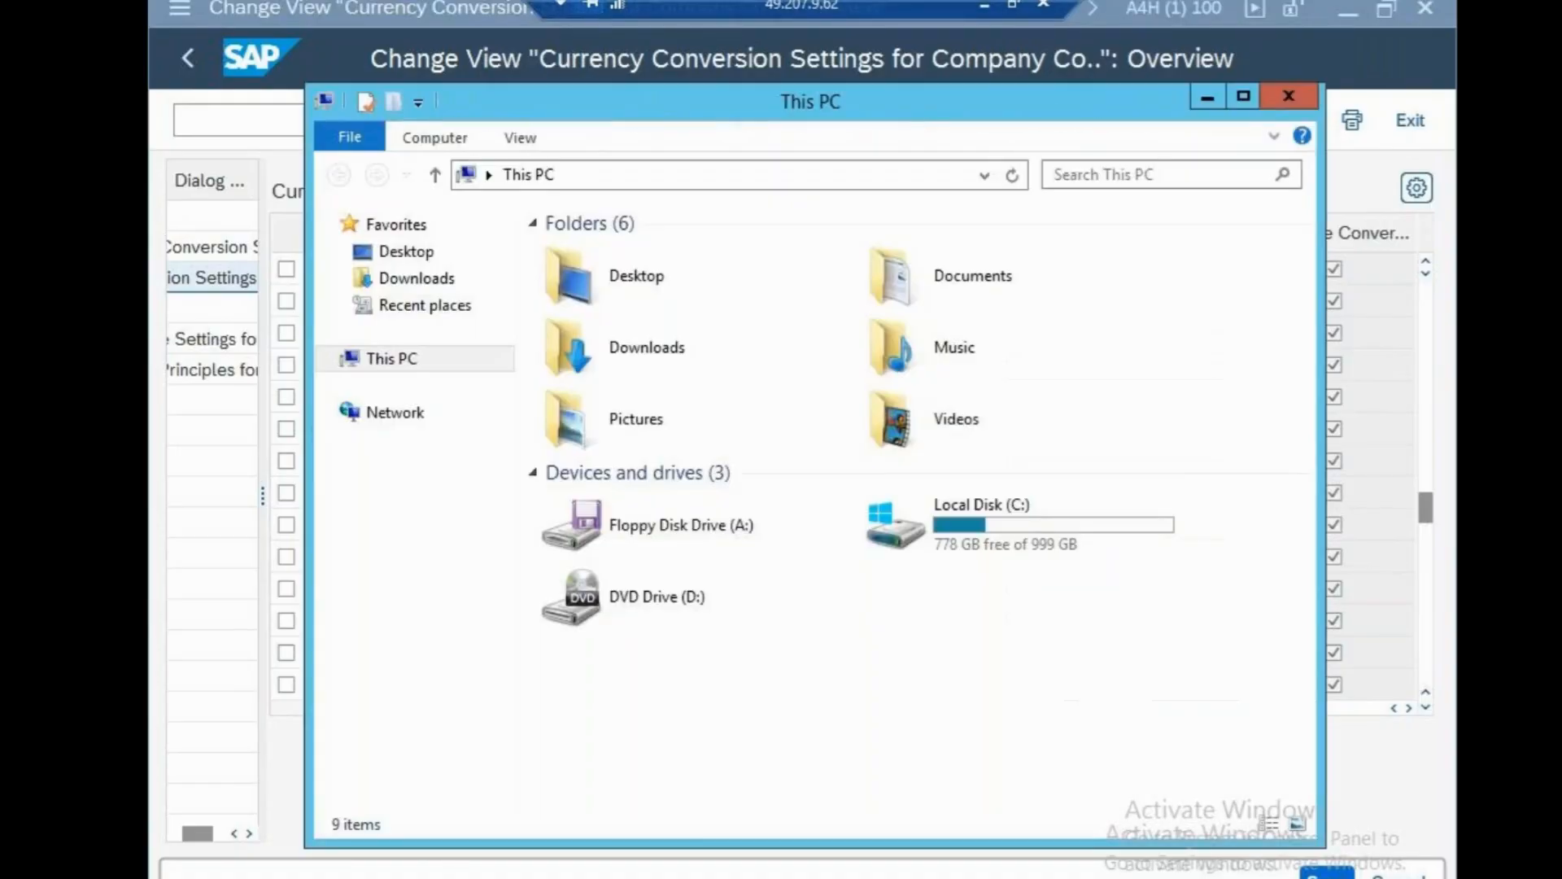
{"action": "left_click", "coordinate": [1208, 96]}
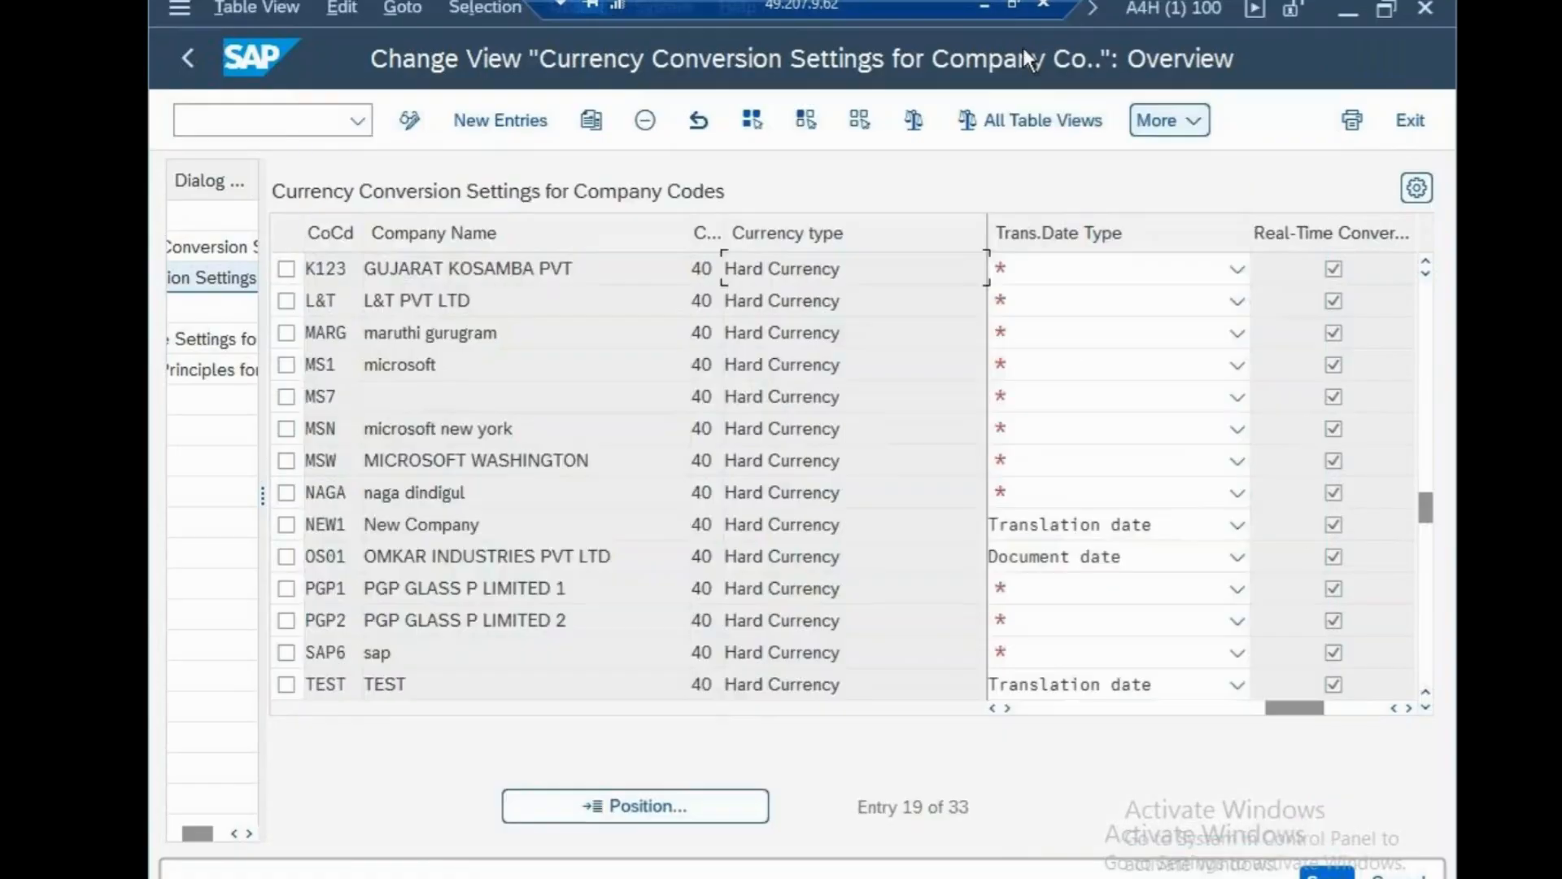
{"action": "left_click", "coordinate": [985, 5]}
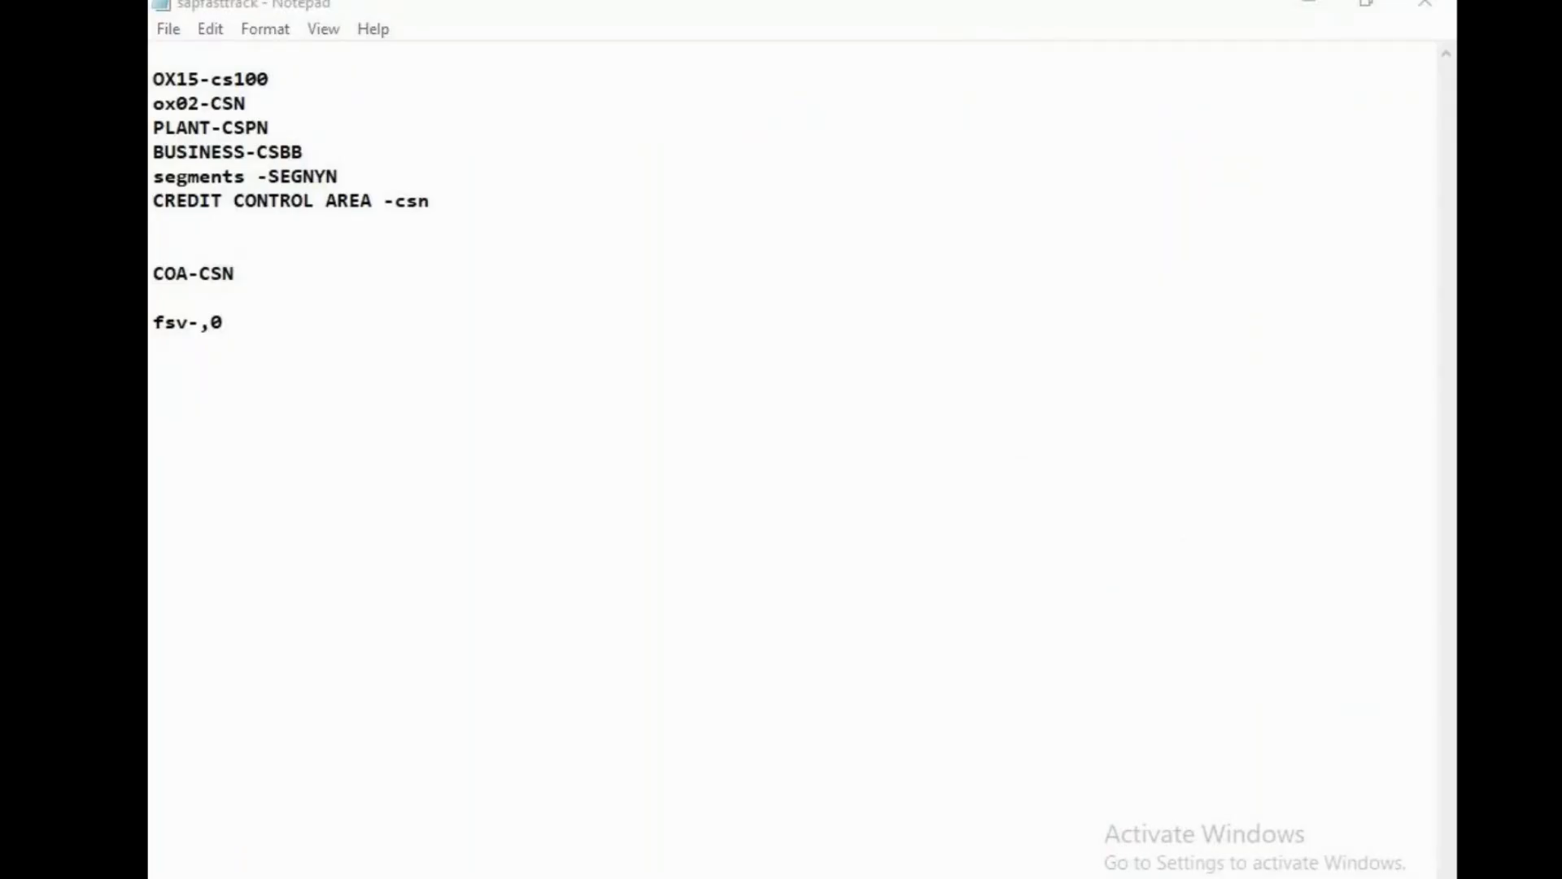
{"action": "key", "text": "super+e"}
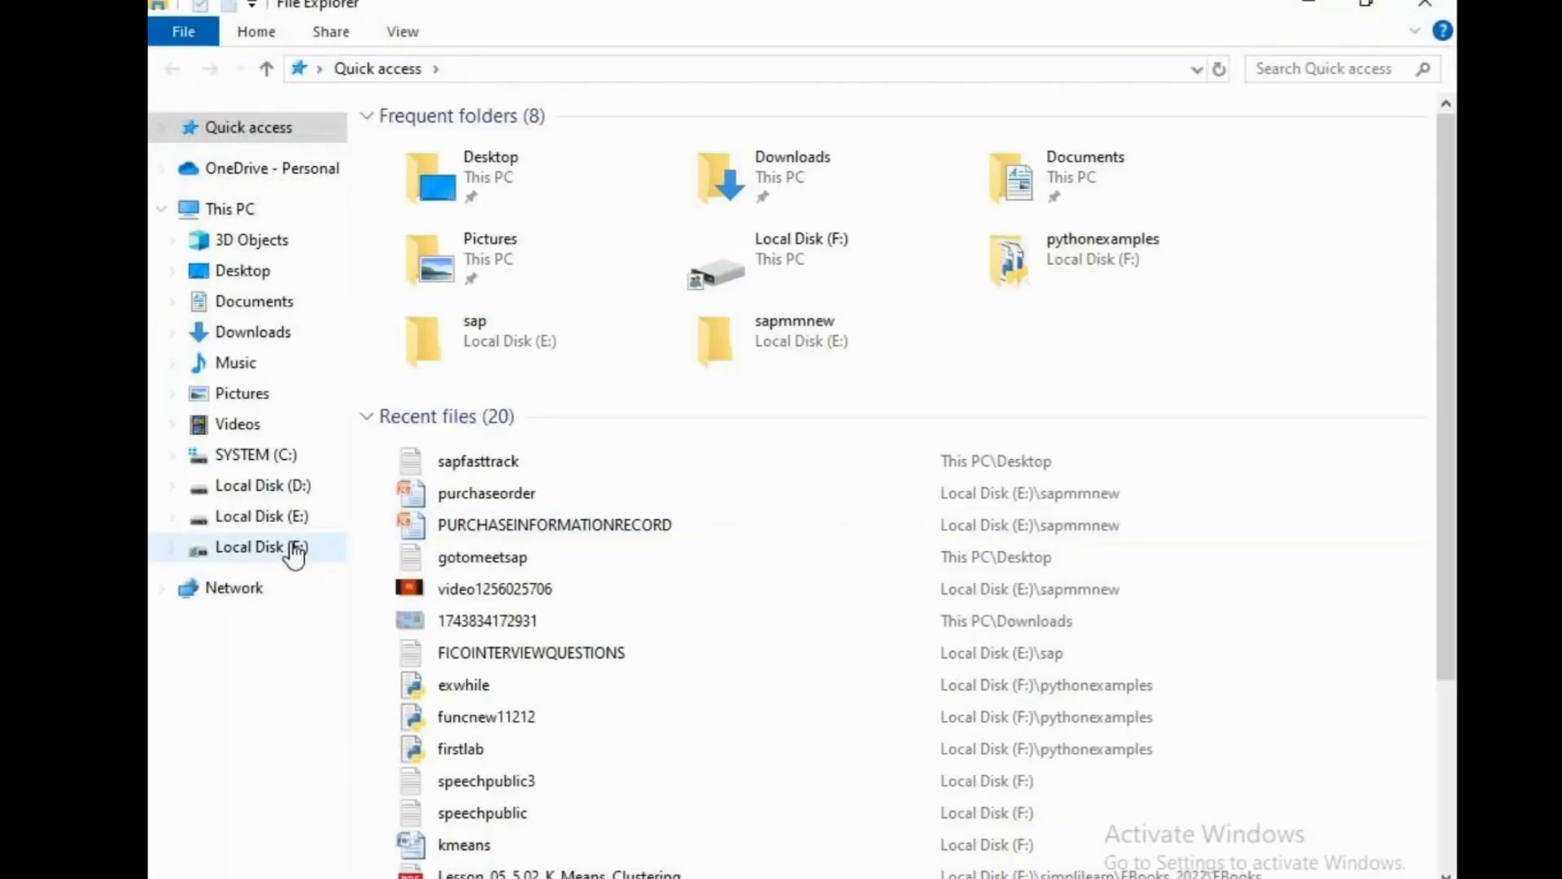
{"action": "left_click", "coordinate": [293, 550]}
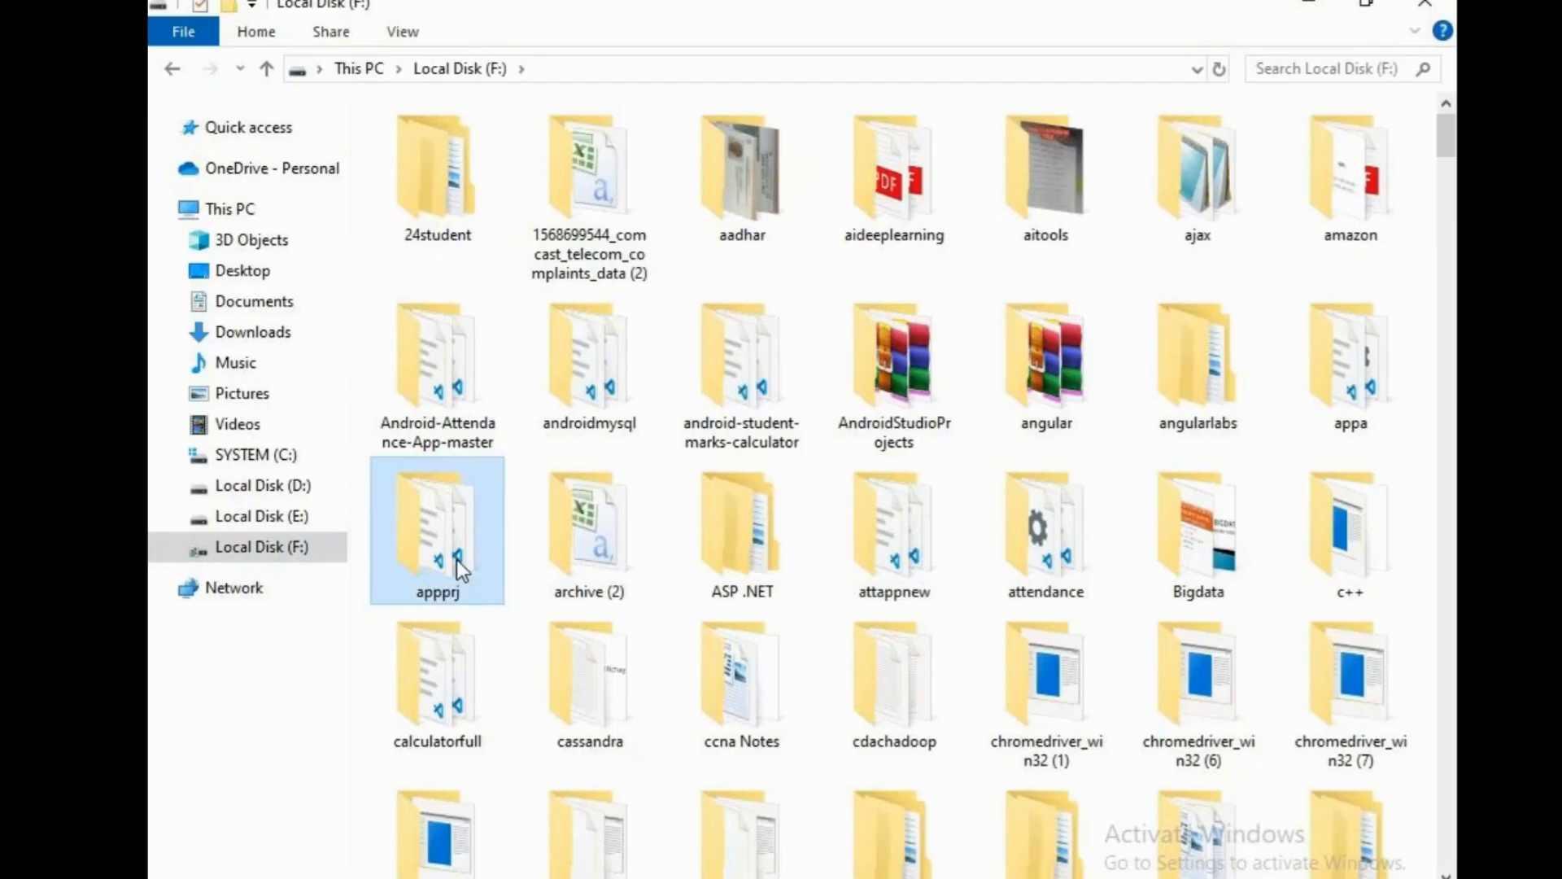
{"action": "left_click", "coordinate": [272, 516]}
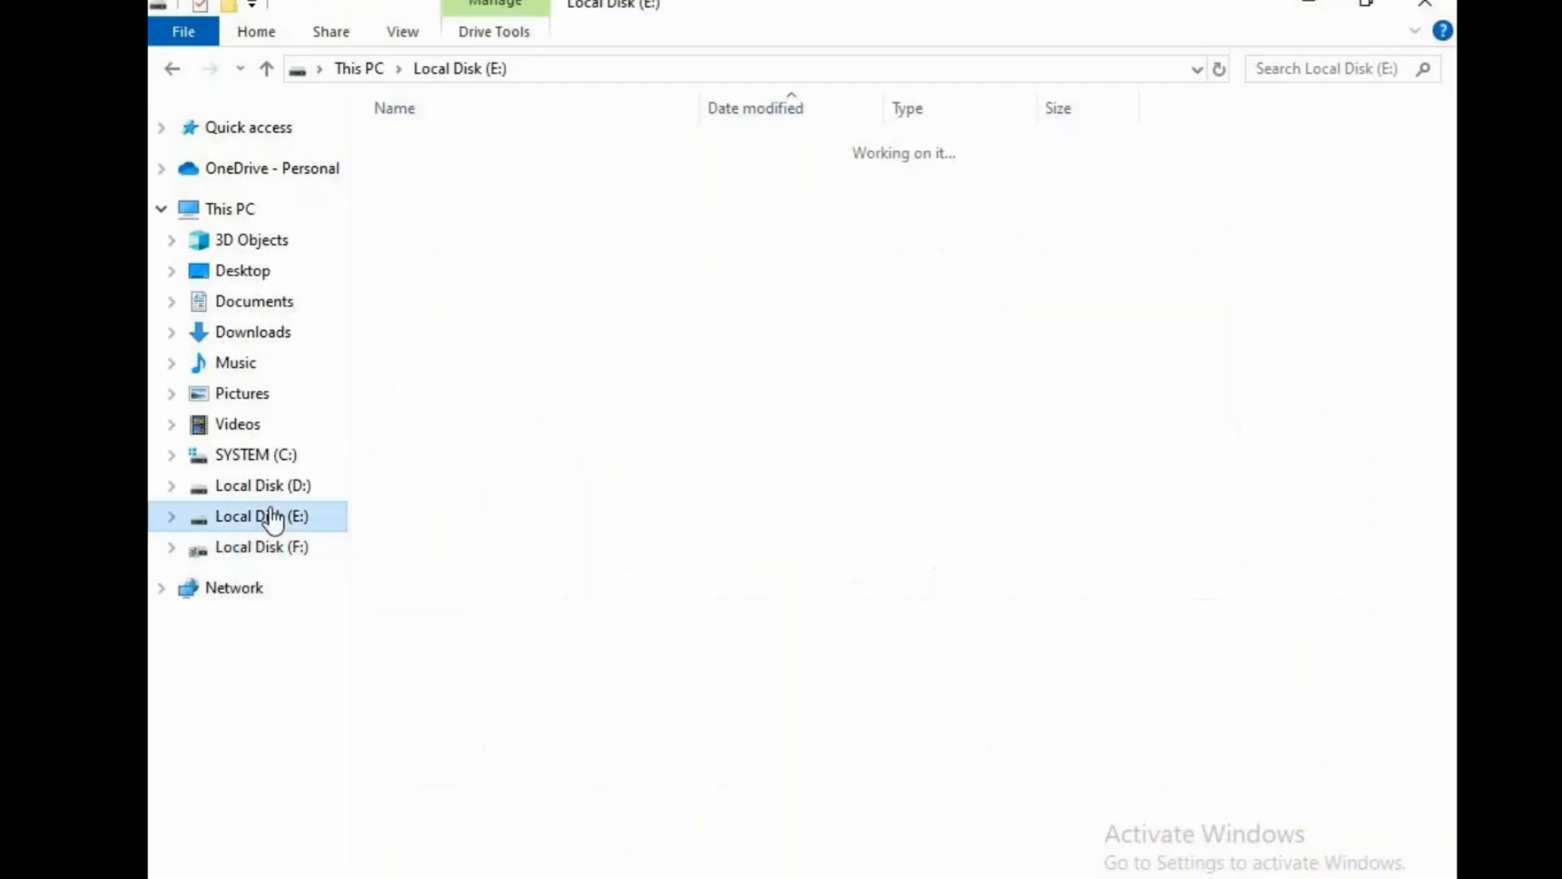
{"action": "left_click_drag", "start_coordinate": [1446, 261], "coordinate": [1444, 856]}
{"action": "double_click", "coordinate": [513, 847]}
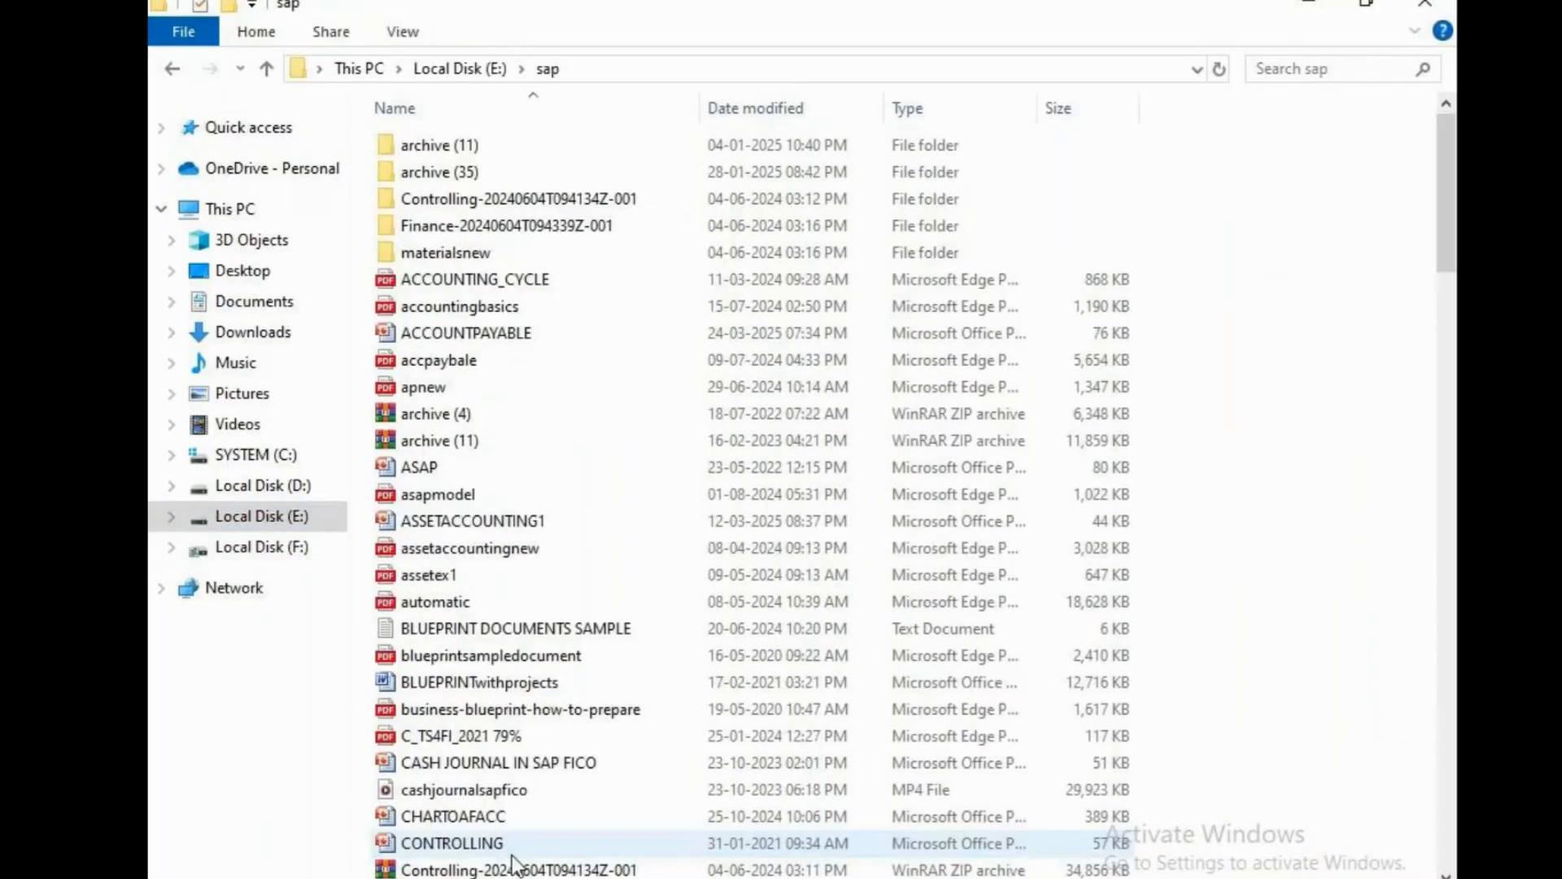
Open F-02UNIVERSALJOURNAL ERROR in Notepad and select its notes from FINANCIAL ACC to the end.
{"action": "left_click", "coordinate": [485, 637]}
{"action": "key", "text": "f"}
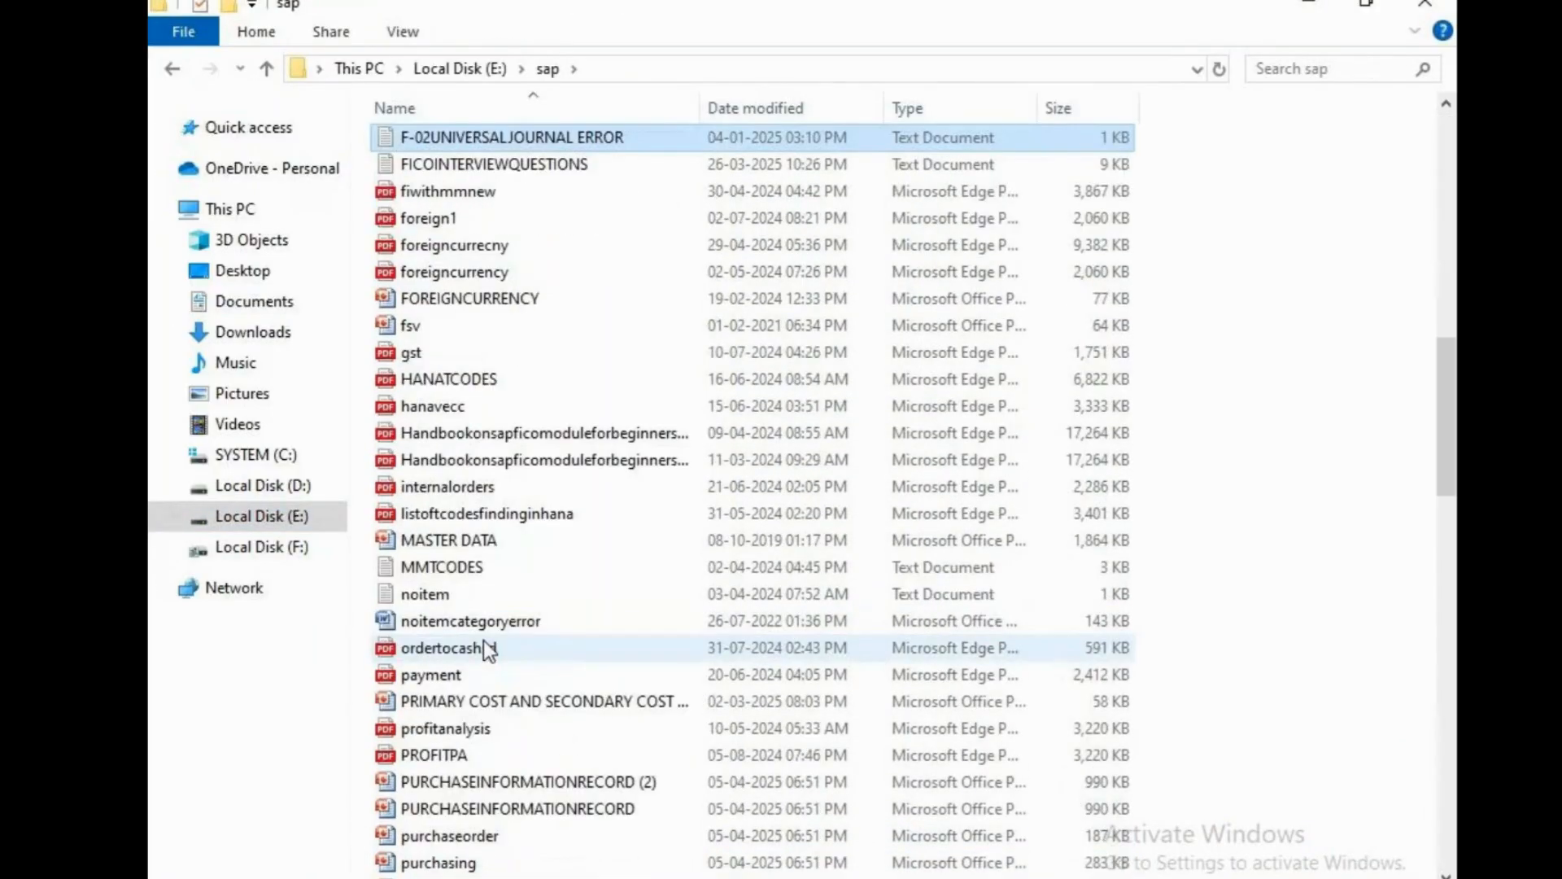
{"action": "double_click", "coordinate": [521, 135]}
{"action": "left_click", "coordinate": [698, 256]}
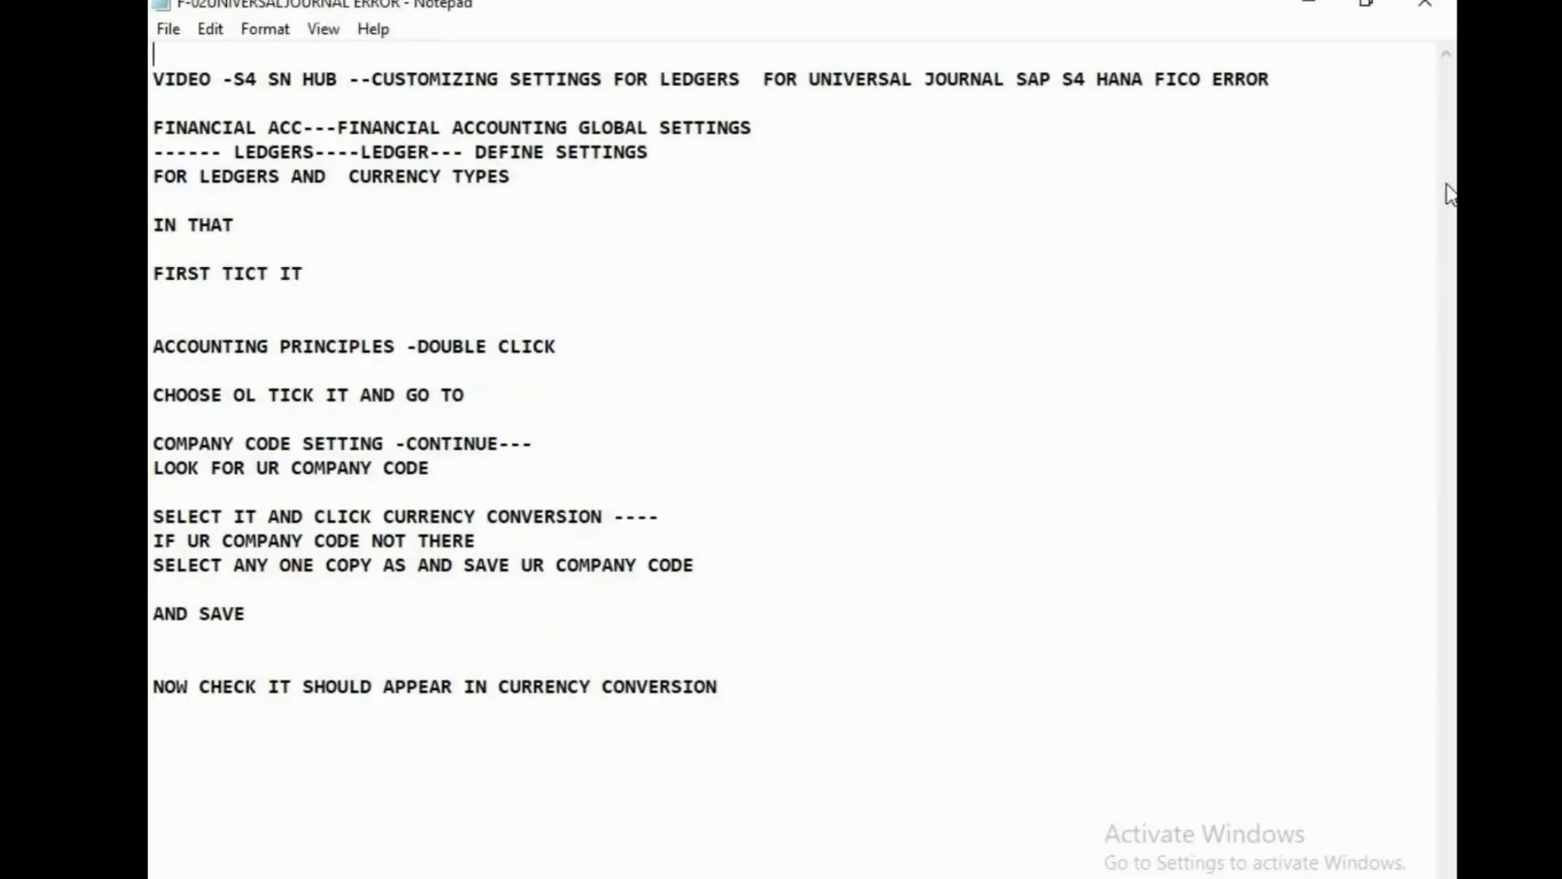
{"action": "left_click", "coordinate": [156, 130]}
{"action": "left_click_drag", "start_coordinate": [157, 132], "coordinate": [806, 708]}
{"action": "key", "text": "ctrl+c"}
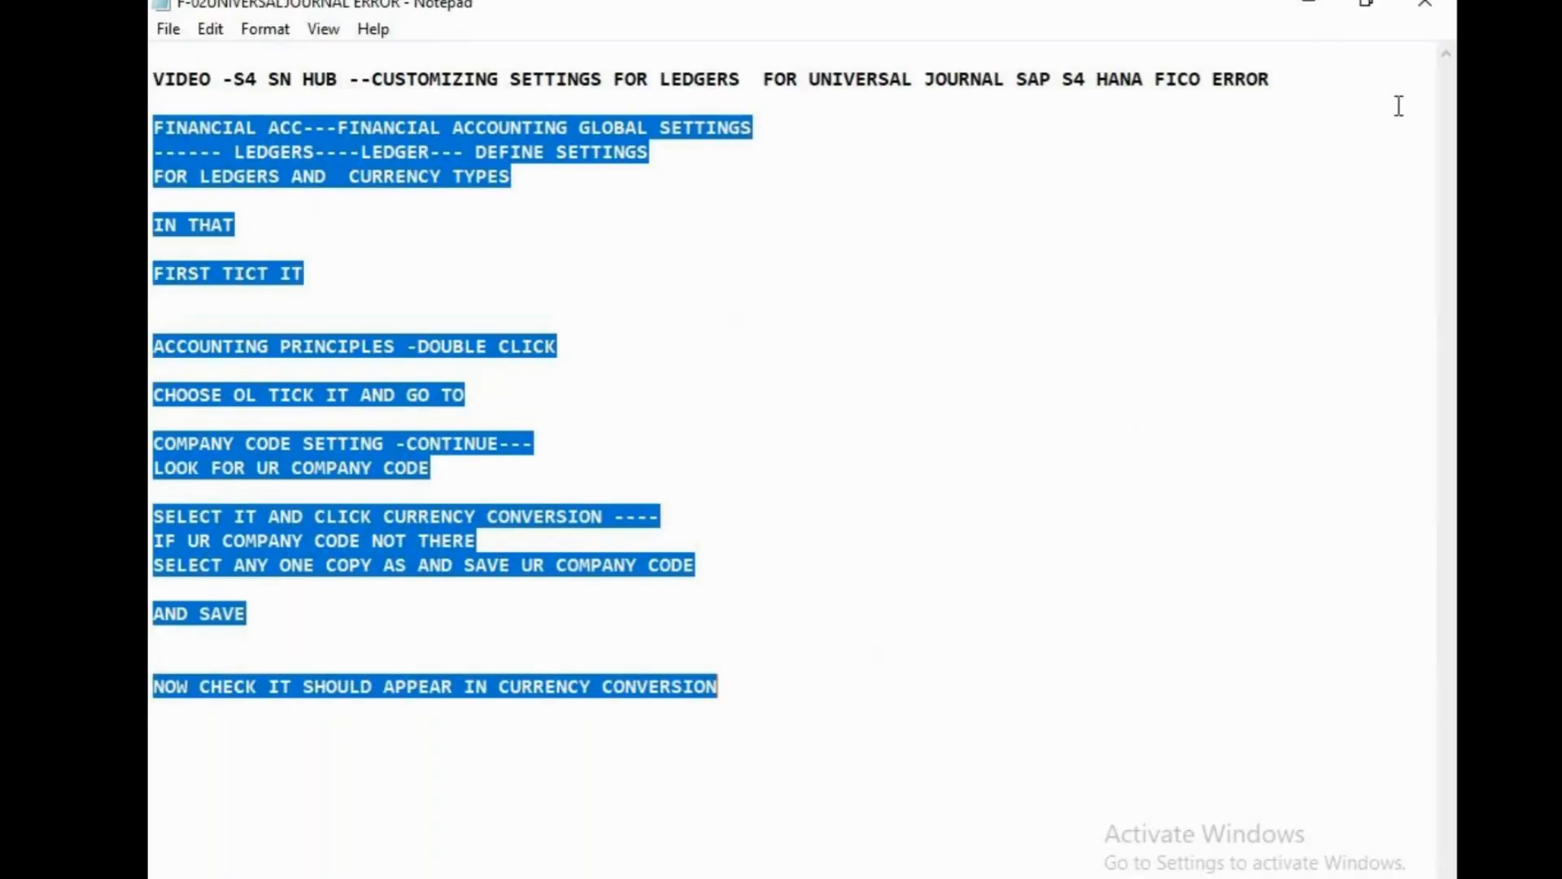
{"action": "left_click", "coordinate": [1310, 6]}
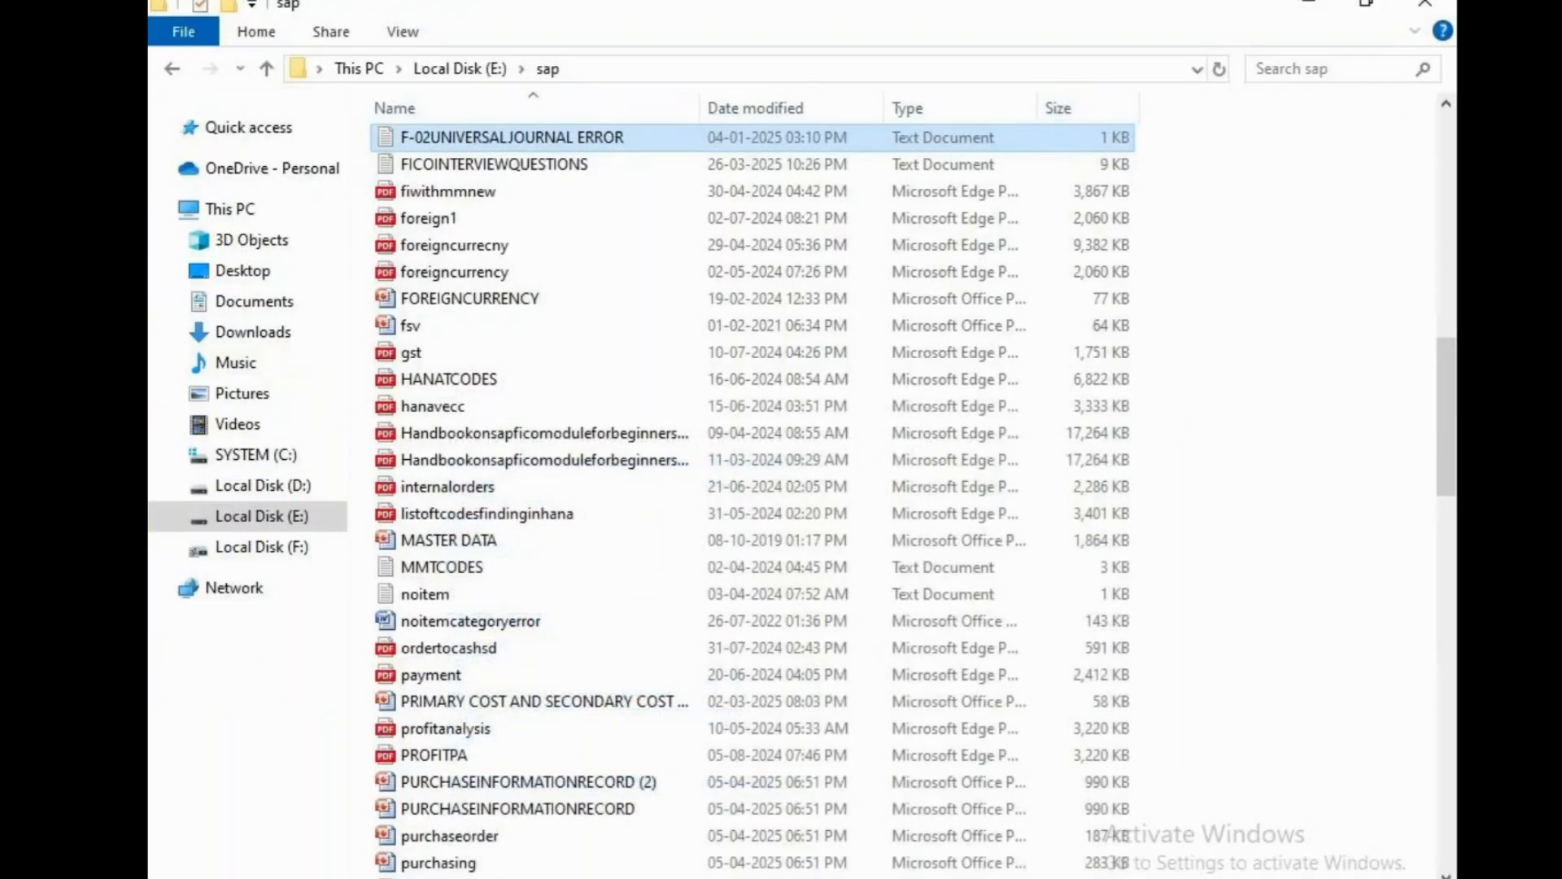
Open a new Notepad document and paste in the copied ledger-setup notes.
{"action": "key", "text": "super"}
{"action": "type", "text": "NOTEPA"}
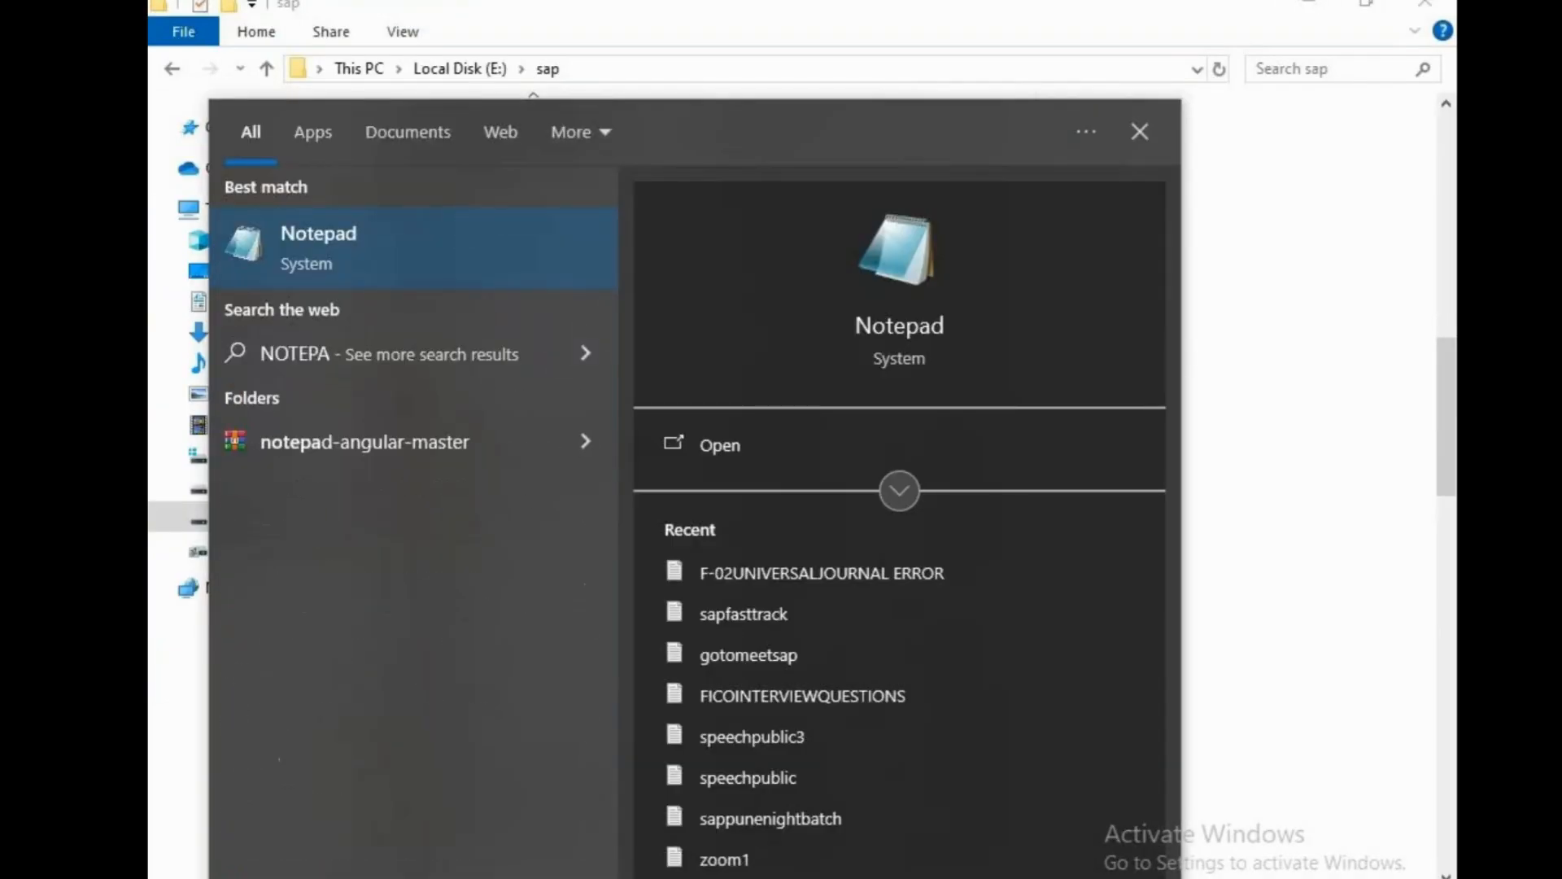
{"action": "key", "text": "Return"}
{"action": "key", "text": "ctrl+v"}
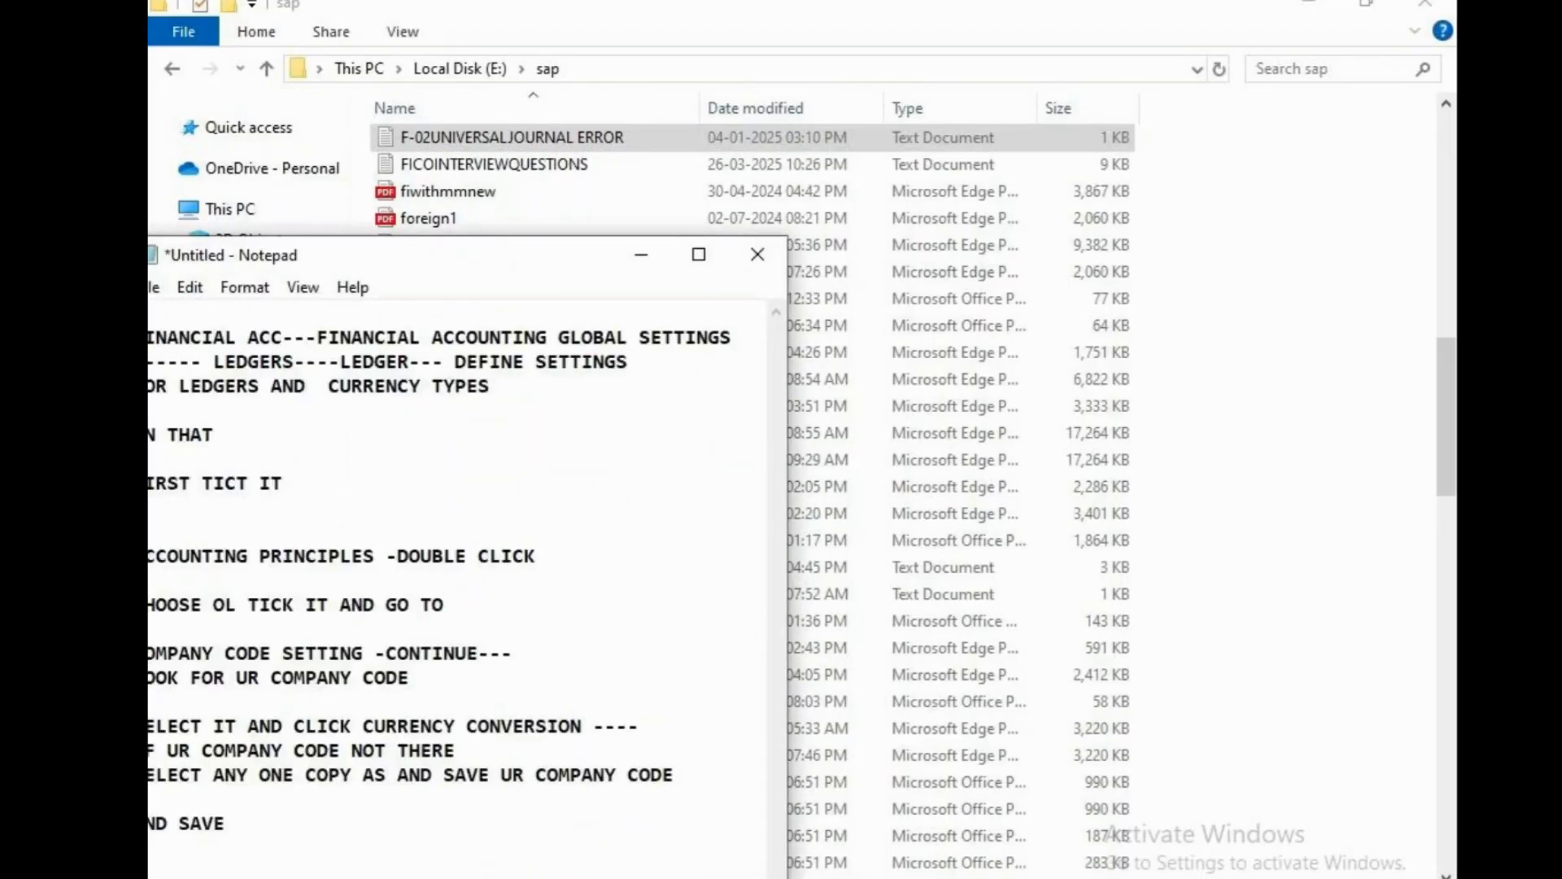
{"action": "left_click", "coordinate": [699, 253]}
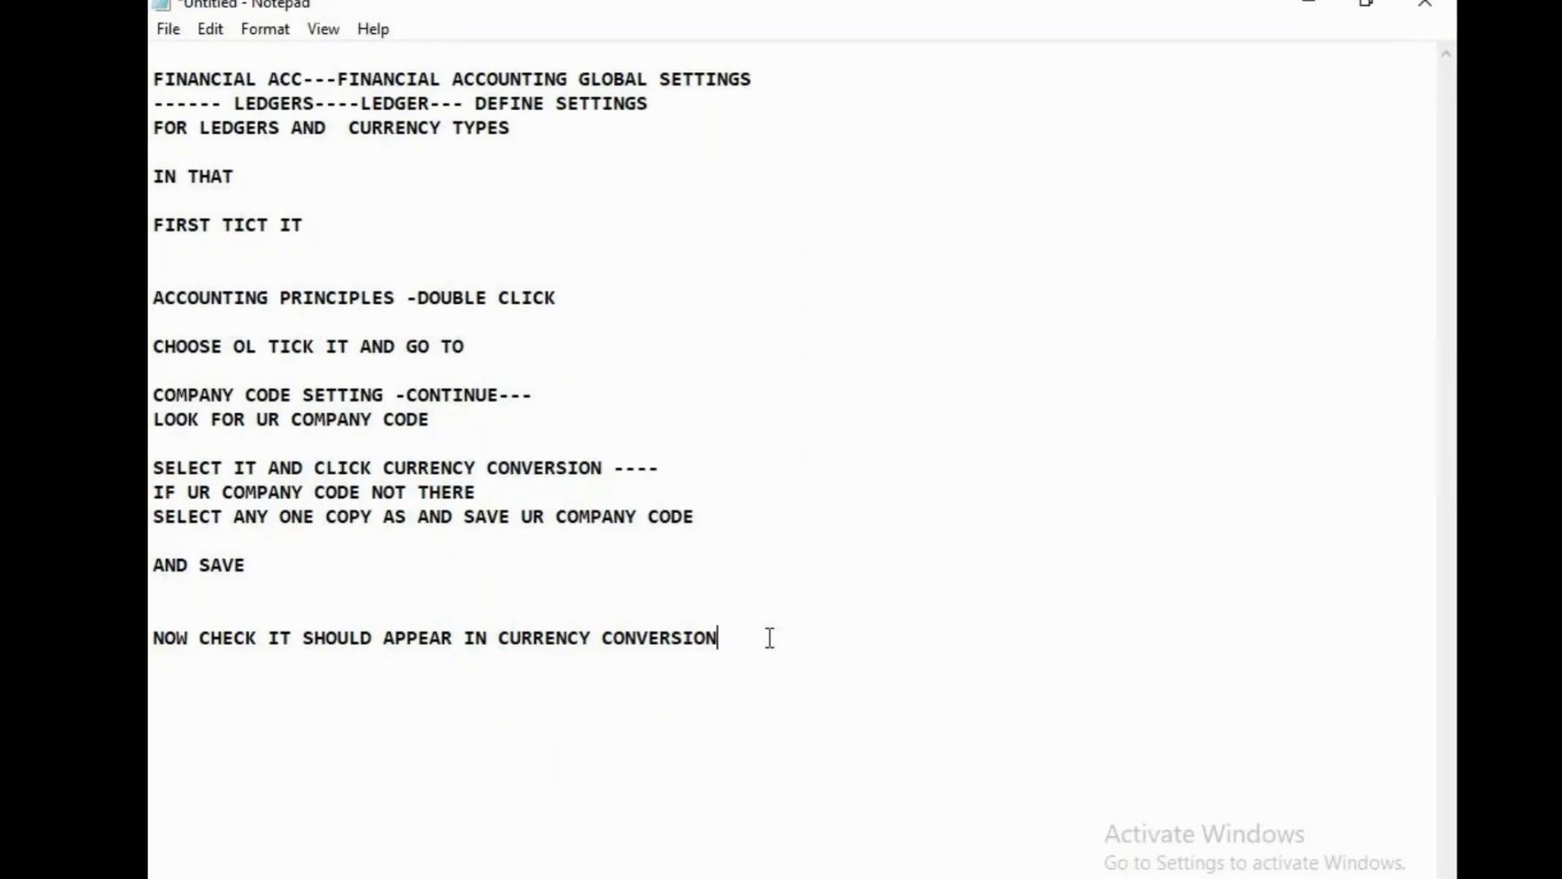
Add the line 'ERROR -UNIVERSAL JOURNAL ENTRY' at the end of the notes.
{"action": "key", "text": "Return"}
{"action": "key", "text": "Return"}
{"action": "type", "text": "ERROR -UNI"}
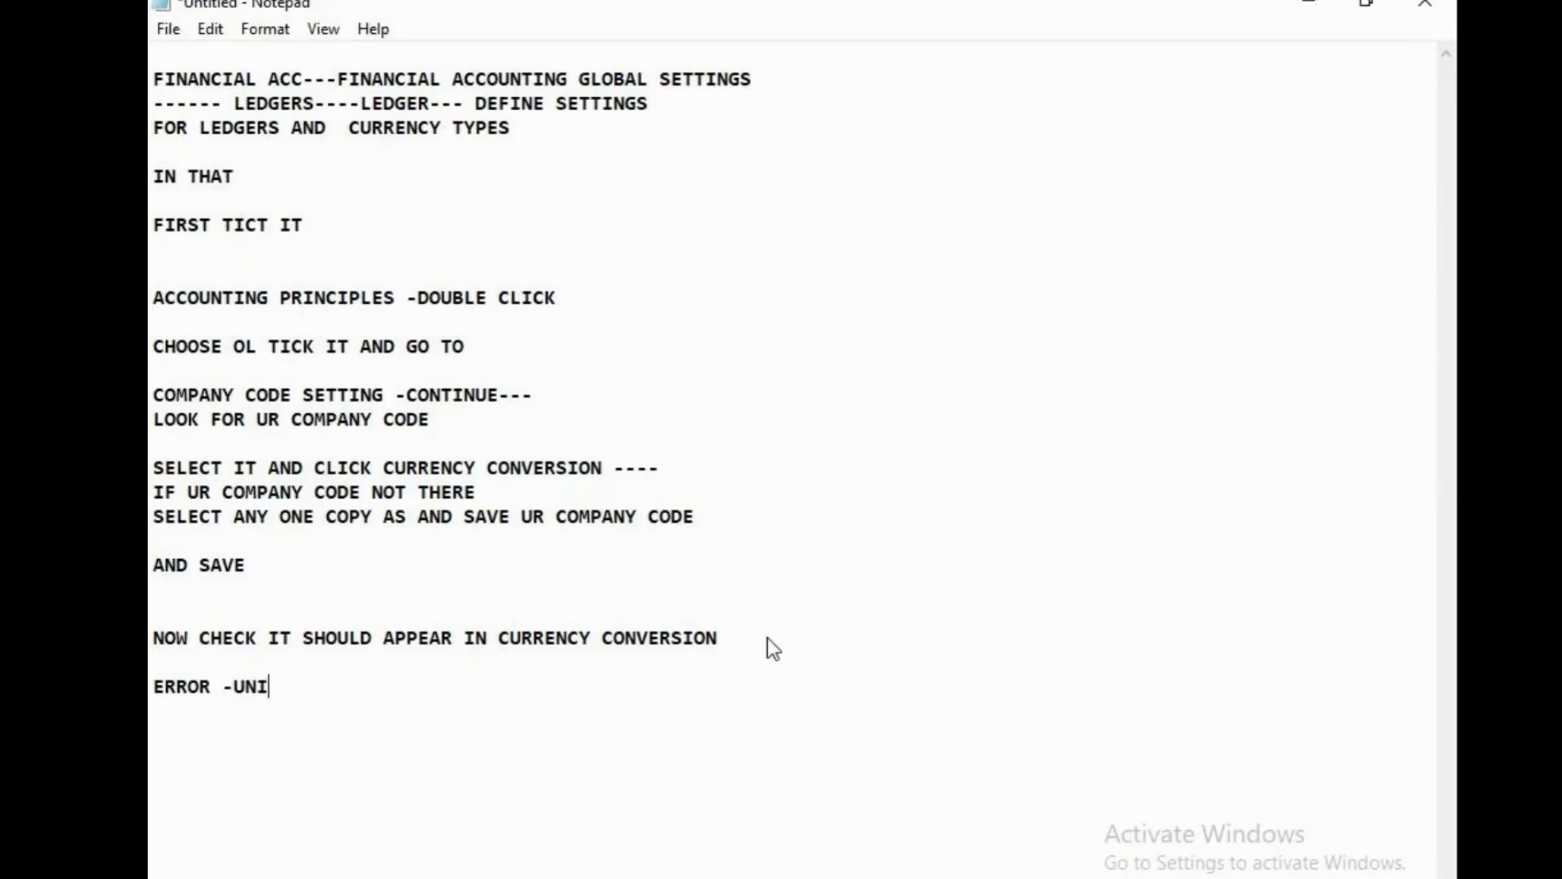
{"action": "type", "text": "VERSAL JOU"}
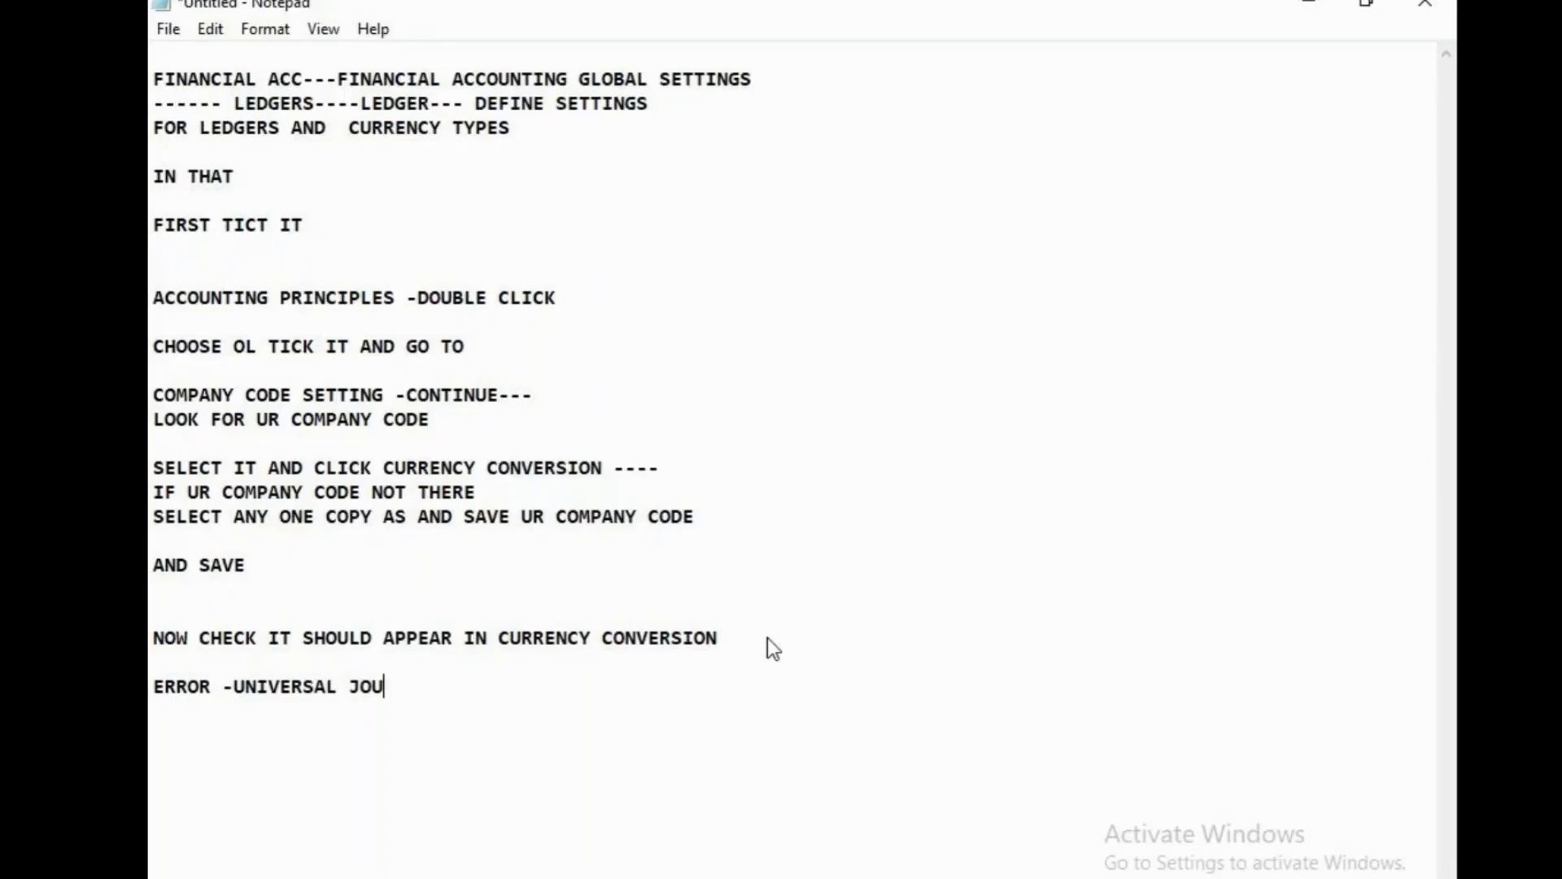
{"action": "type", "text": "RNAL ENT"}
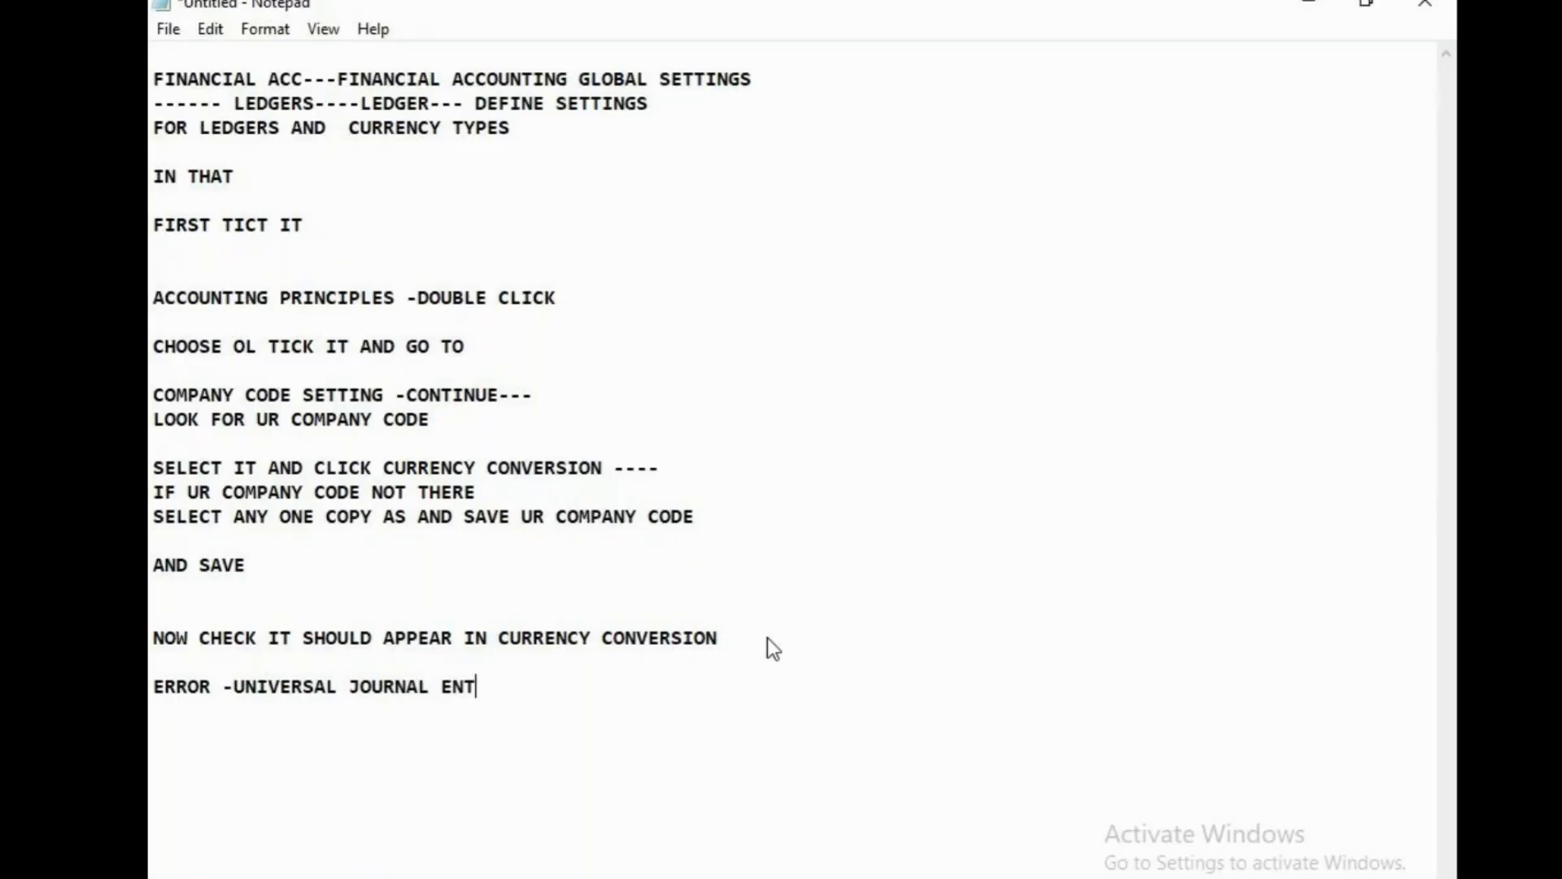
{"action": "type", "text": "RY"}
{"action": "left_click_drag", "start_coordinate": [441, 102], "coordinate": [451, 101]}
{"action": "left_click", "coordinate": [316, 103]}
{"action": "left_click_drag", "start_coordinate": [222, 226], "coordinate": [235, 226]}
{"action": "left_click", "coordinate": [394, 275]}
{"action": "left_click_drag", "start_coordinate": [151, 295], "coordinate": [583, 303]}
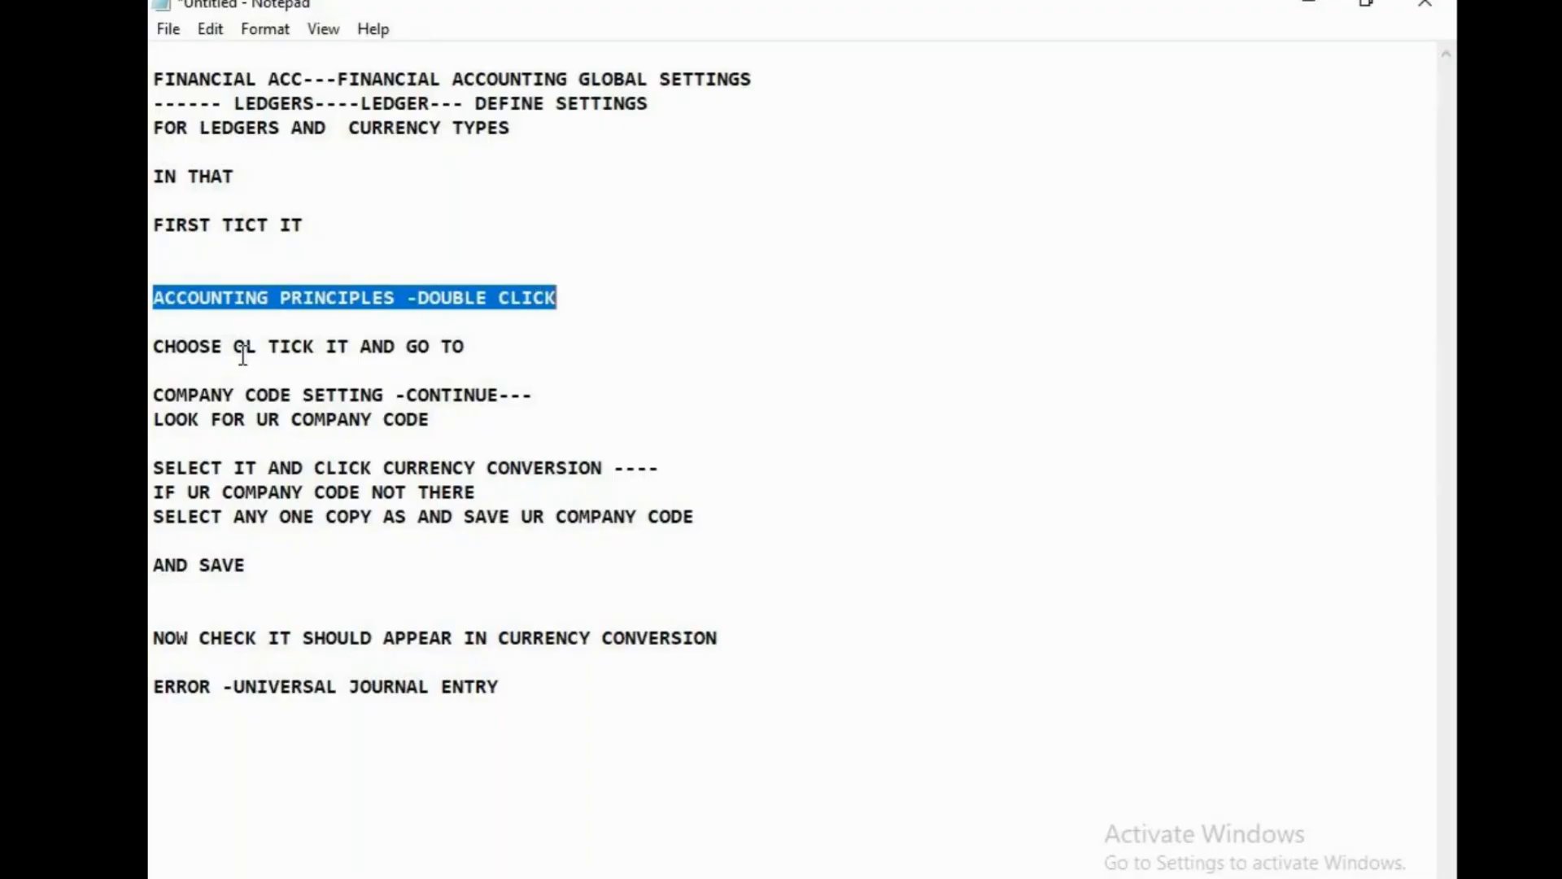
{"action": "left_click_drag", "start_coordinate": [223, 346], "coordinate": [276, 350]}
{"action": "left_click", "coordinate": [456, 431]}
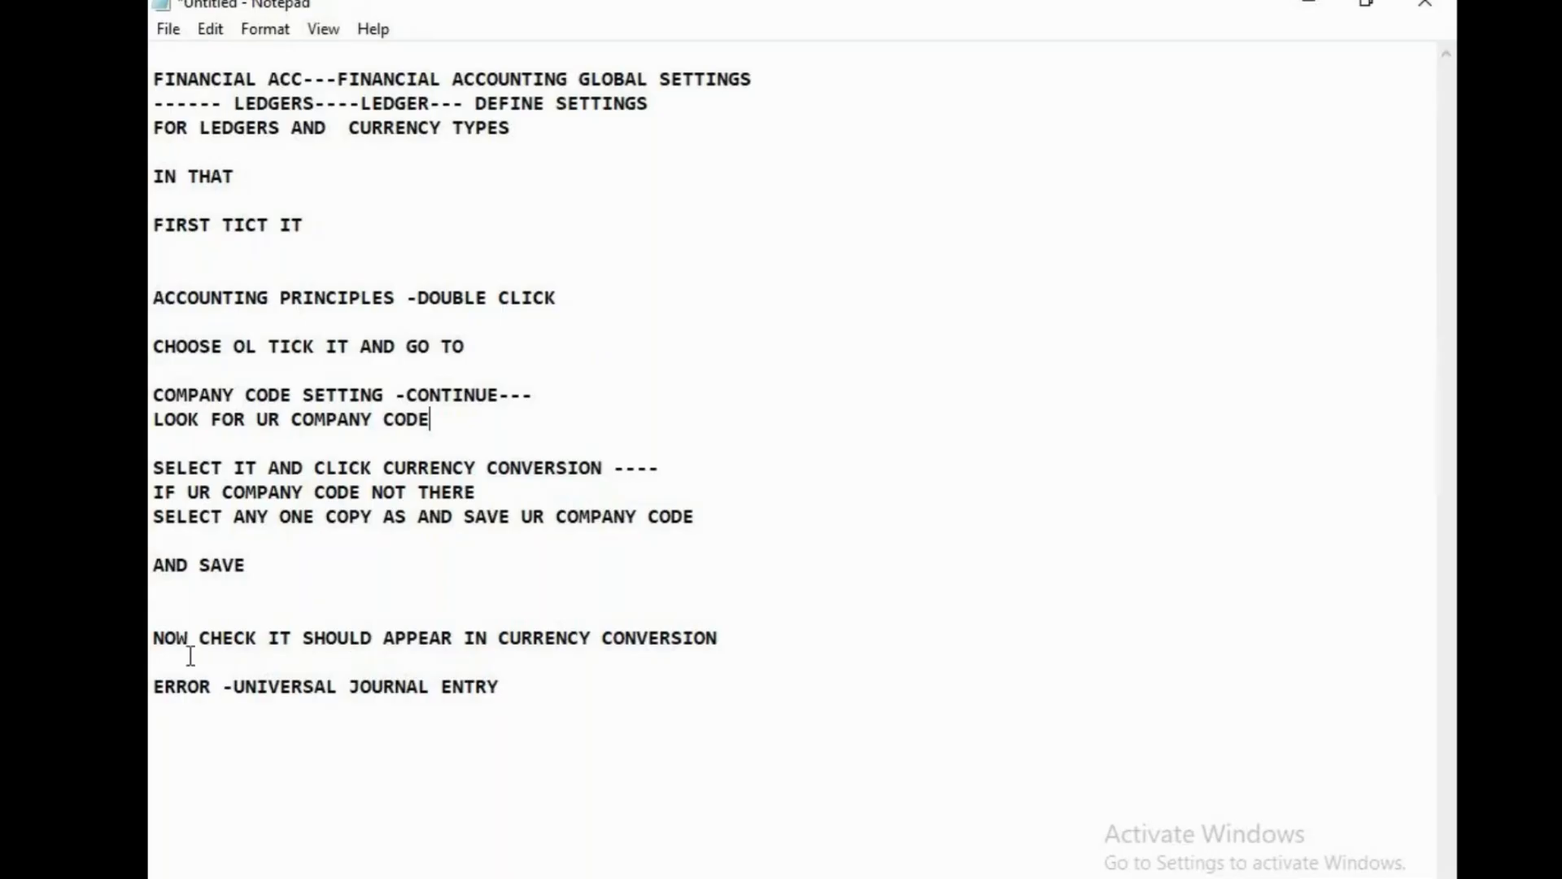
Switch to the GoTo Meeting window and bring up the untitled setup notes in Notepad.
{"action": "left_click", "coordinate": [893, 878]}
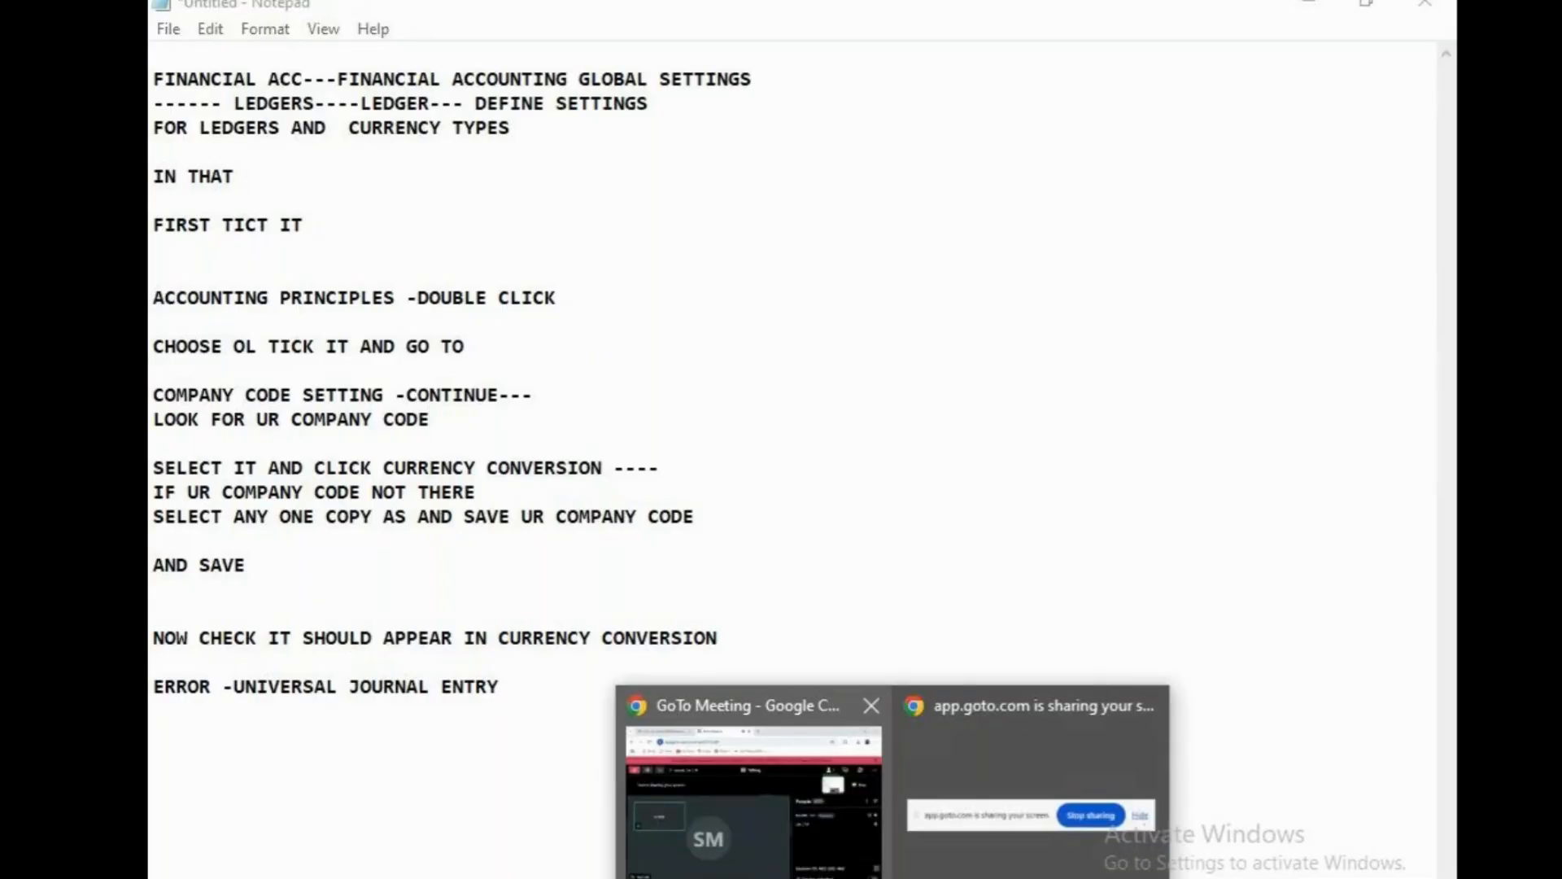
{"action": "left_click", "coordinate": [784, 834]}
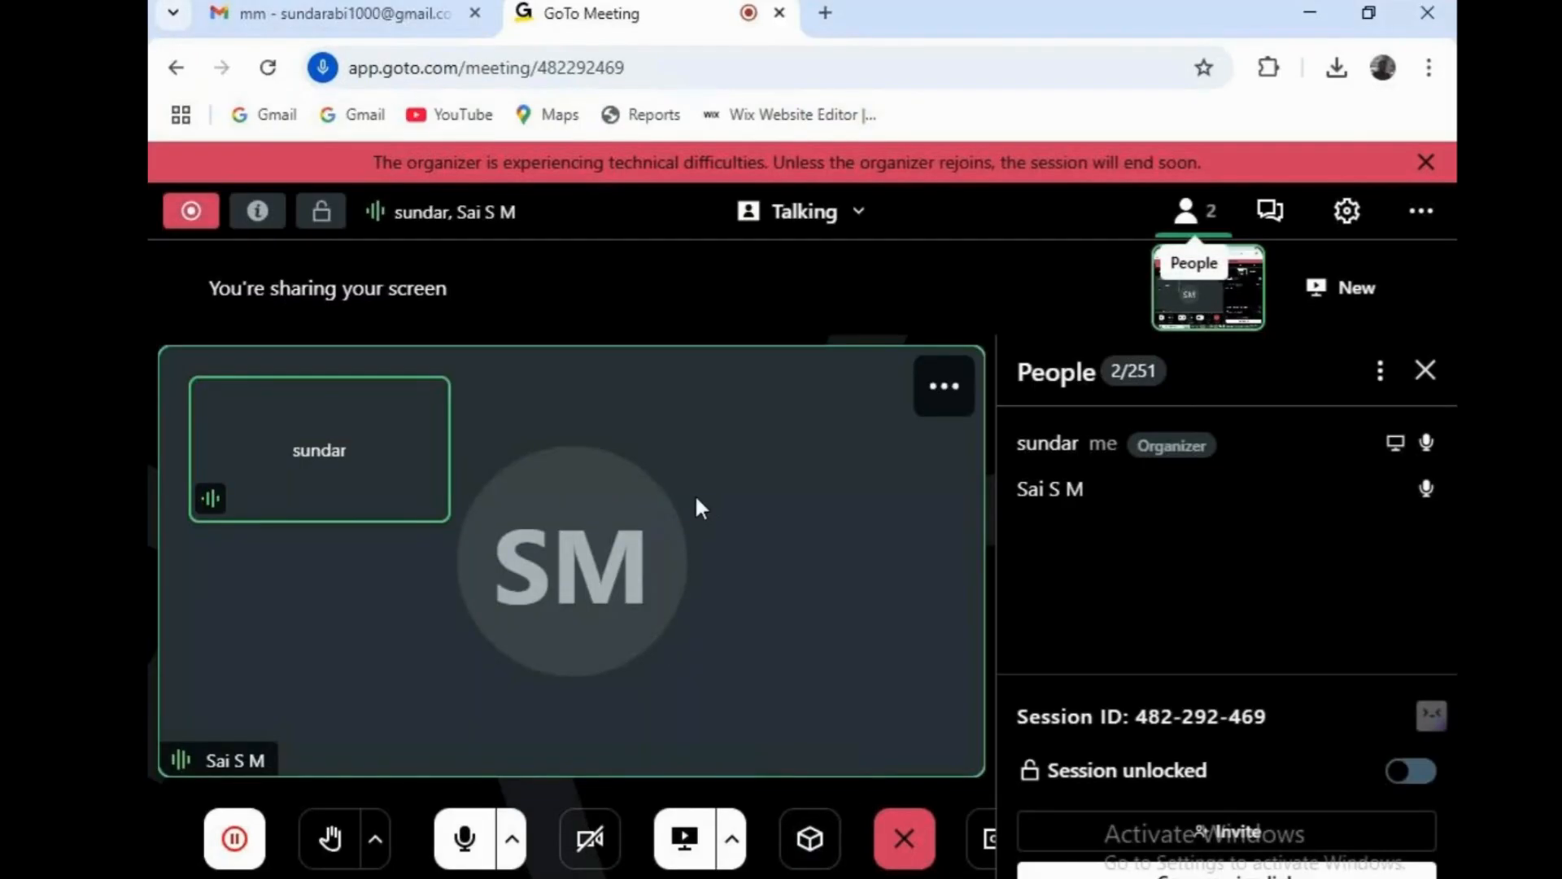
{"action": "left_click", "coordinate": [811, 878]}
{"action": "left_click", "coordinate": [983, 4]}
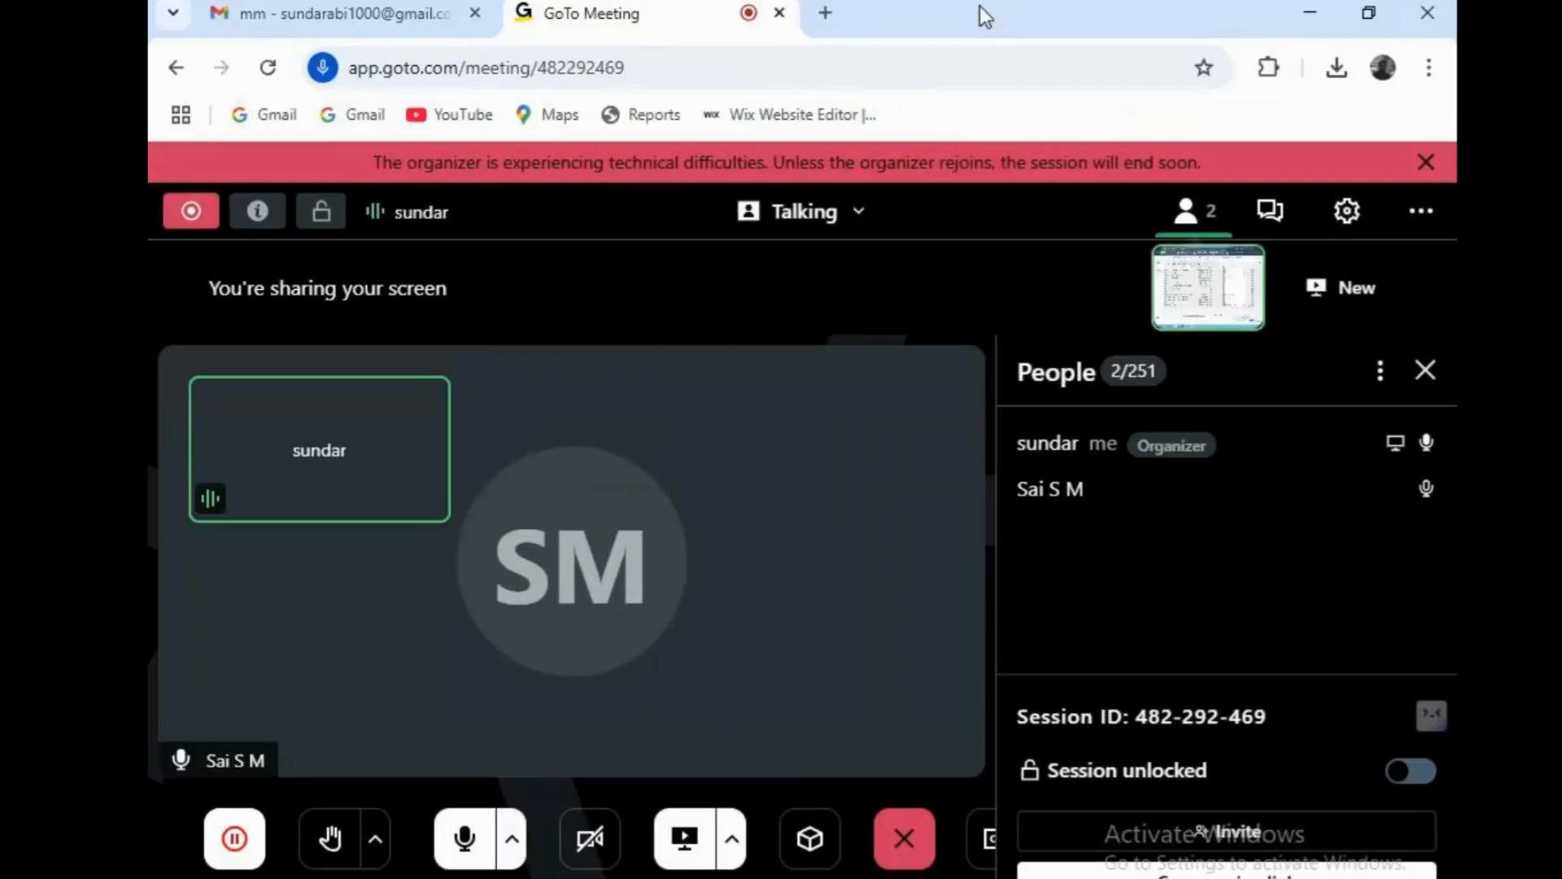
{"action": "left_click", "coordinate": [893, 878]}
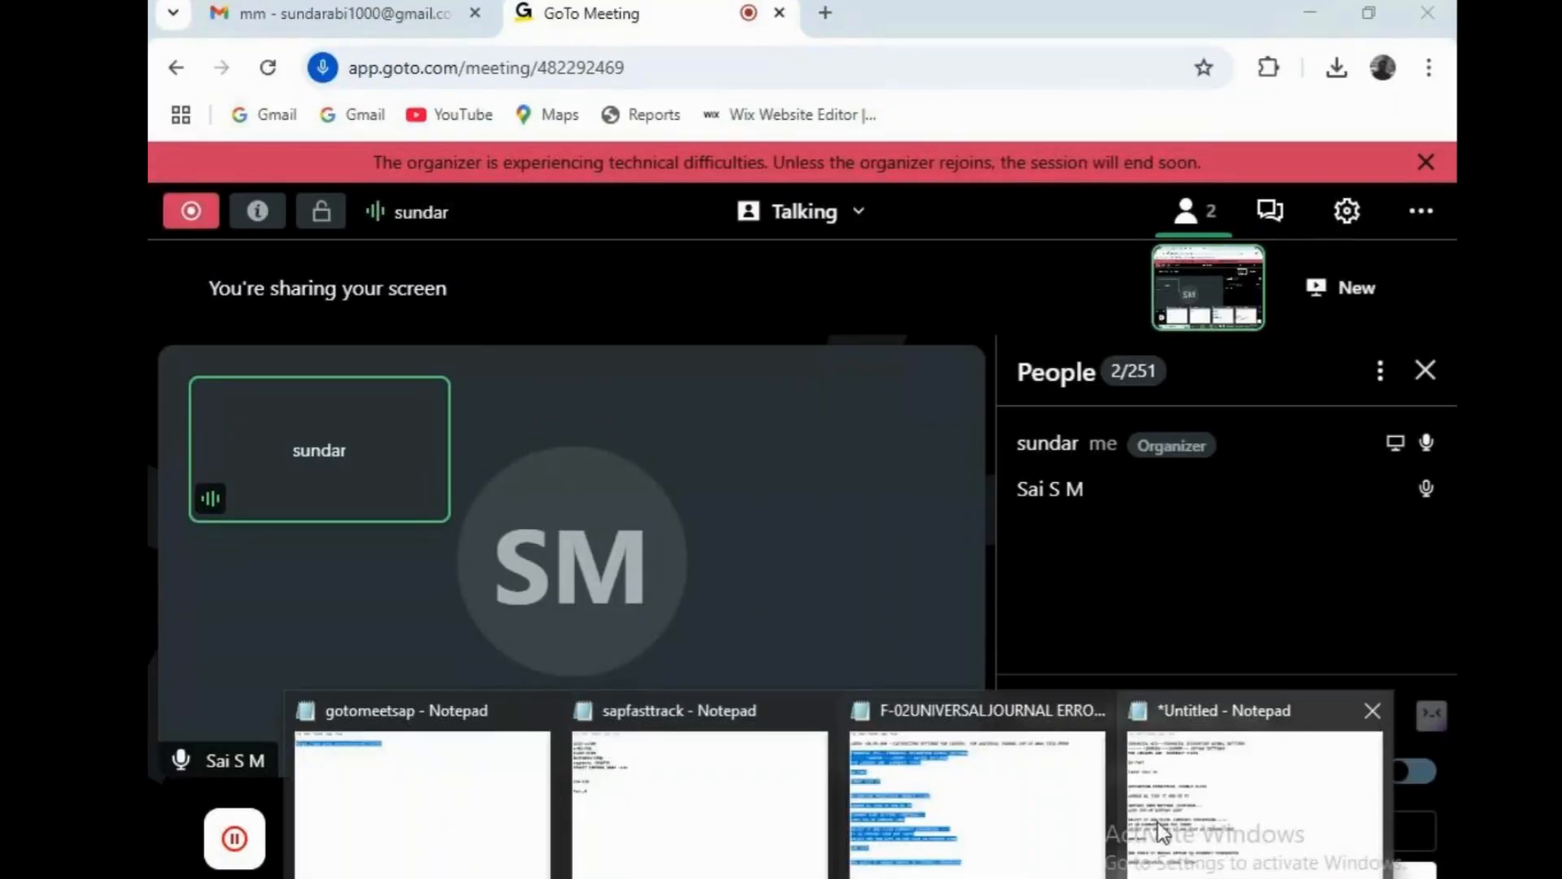
{"action": "left_click", "coordinate": [1205, 817]}
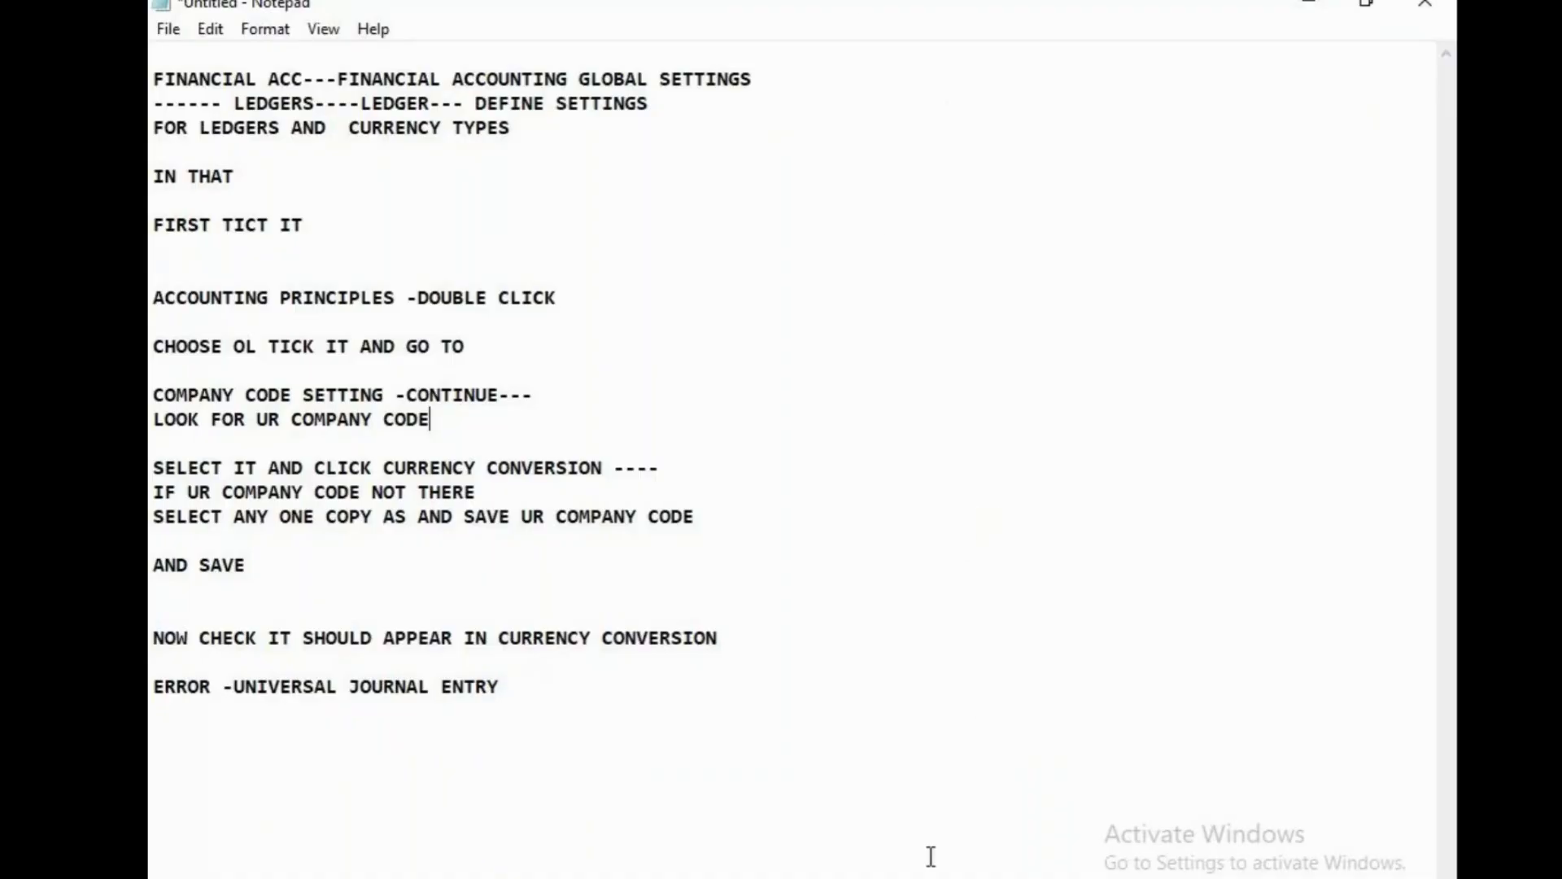
Go back to the meeting window, then to the remote SAP session.
{"action": "mouse_move", "coordinate": [893, 878]}
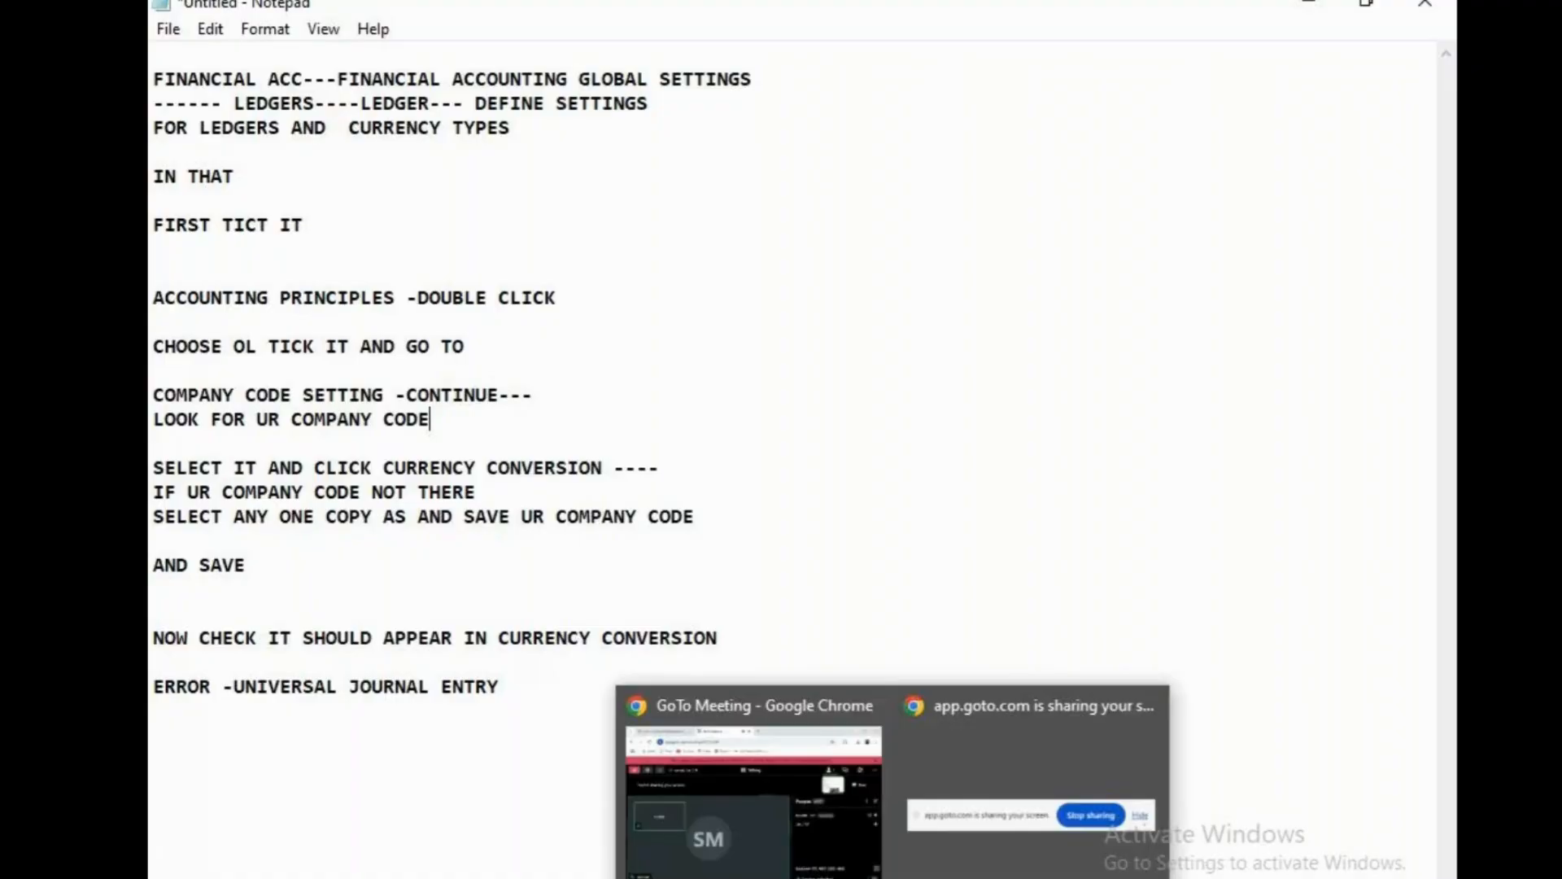
{"action": "left_click", "coordinate": [842, 841]}
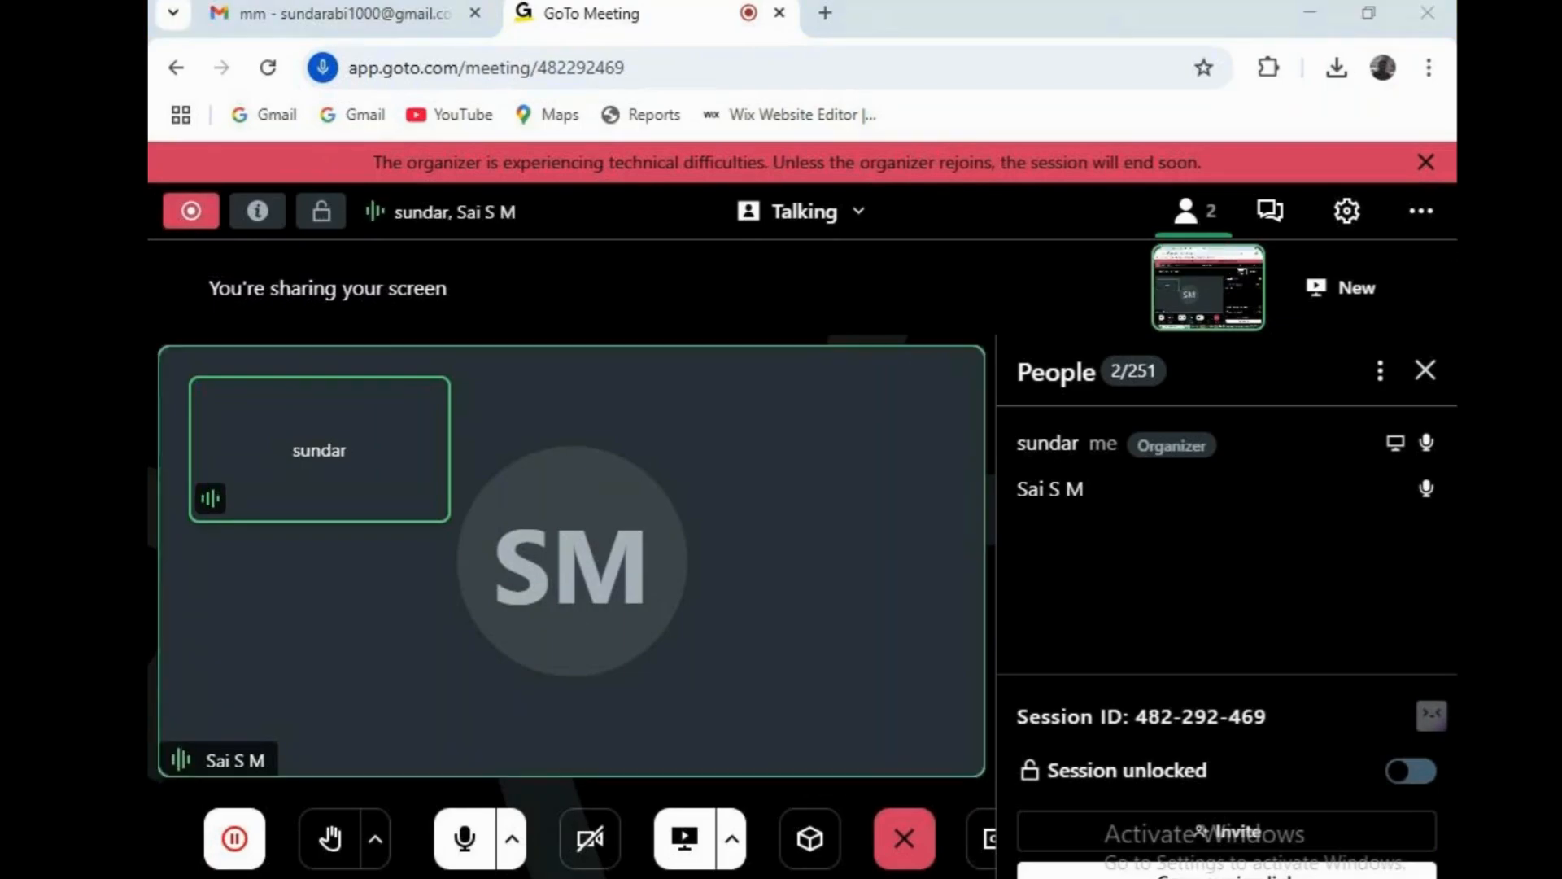
{"action": "key", "text": "alt+Tab"}
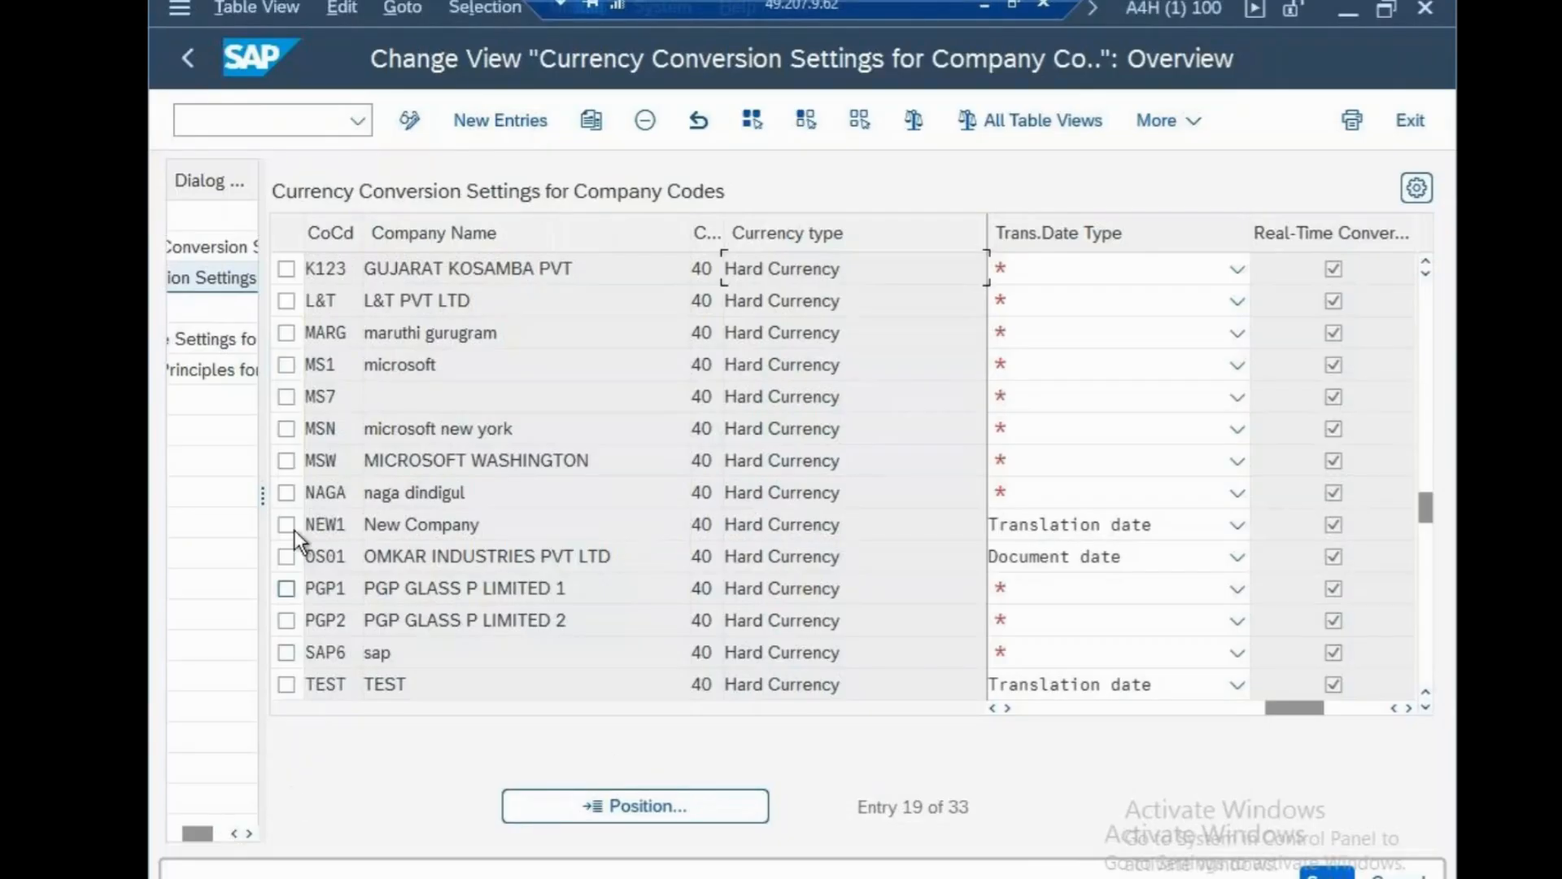
Resize the Dialog Structure pane, then run /n to go back to SAP Easy Access.
{"action": "left_click_drag", "start_coordinate": [264, 423], "coordinate": [828, 533]}
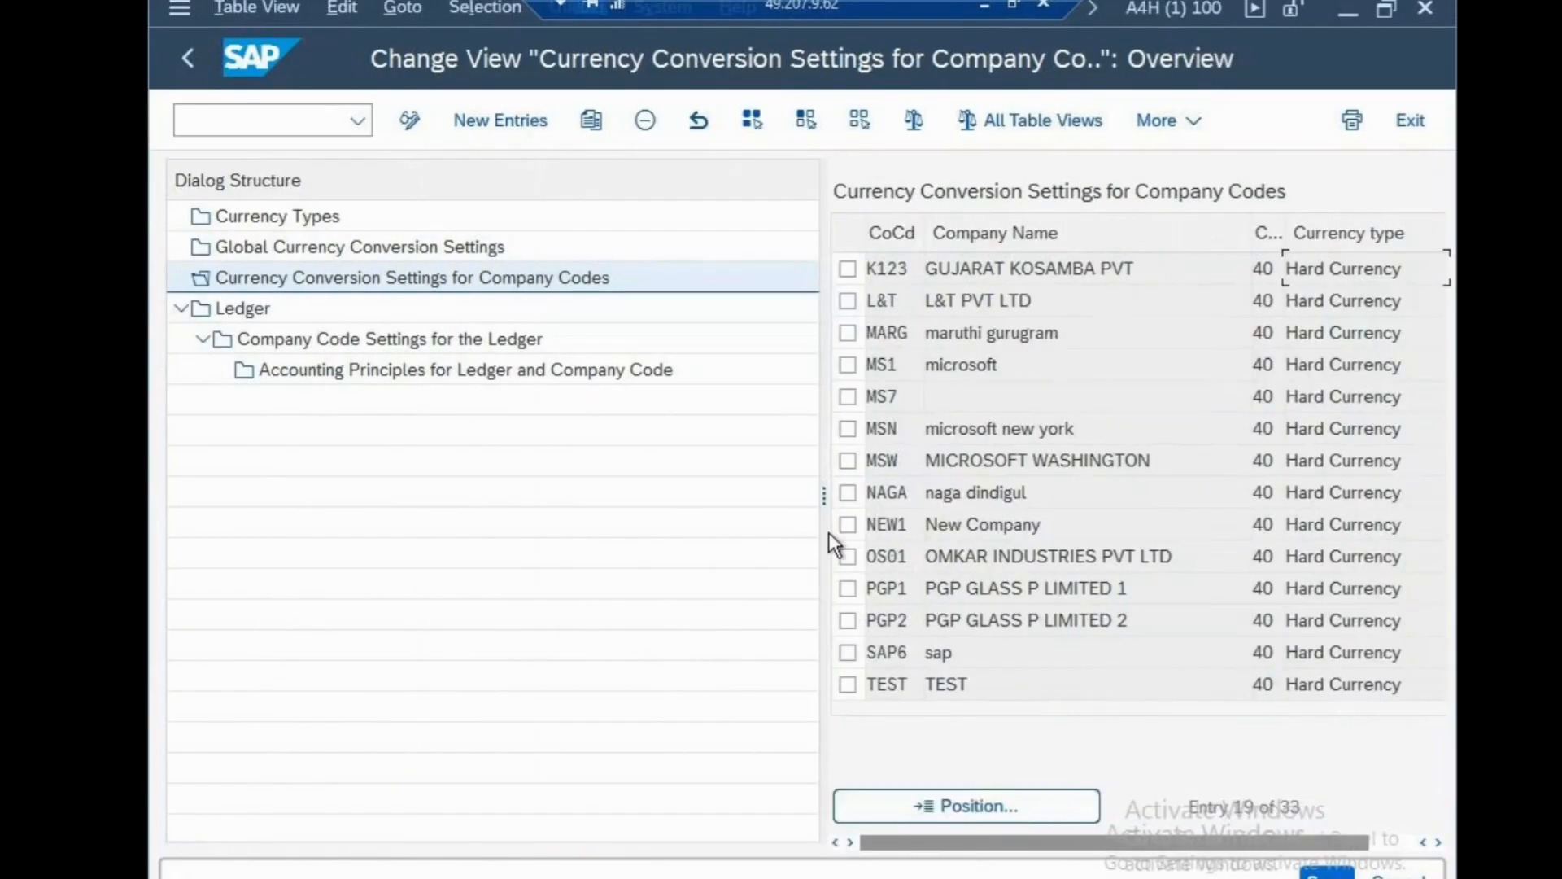
{"action": "left_click_drag", "start_coordinate": [776, 473], "coordinate": [548, 570]}
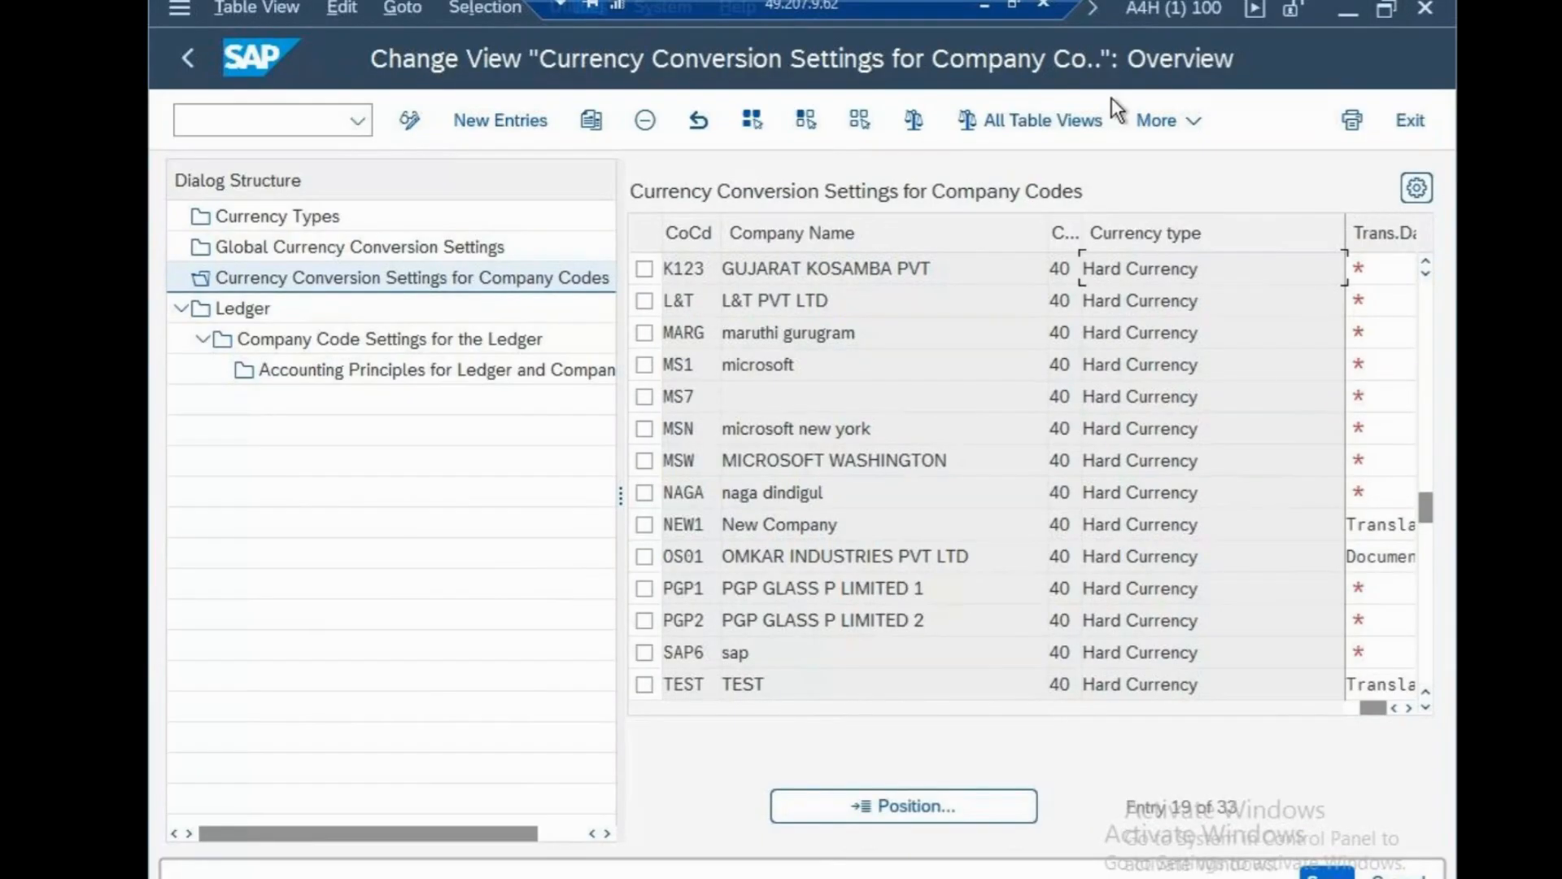
{"action": "left_click", "coordinate": [332, 122]}
{"action": "type", "text": "/n"}
{"action": "key", "text": "Return"}
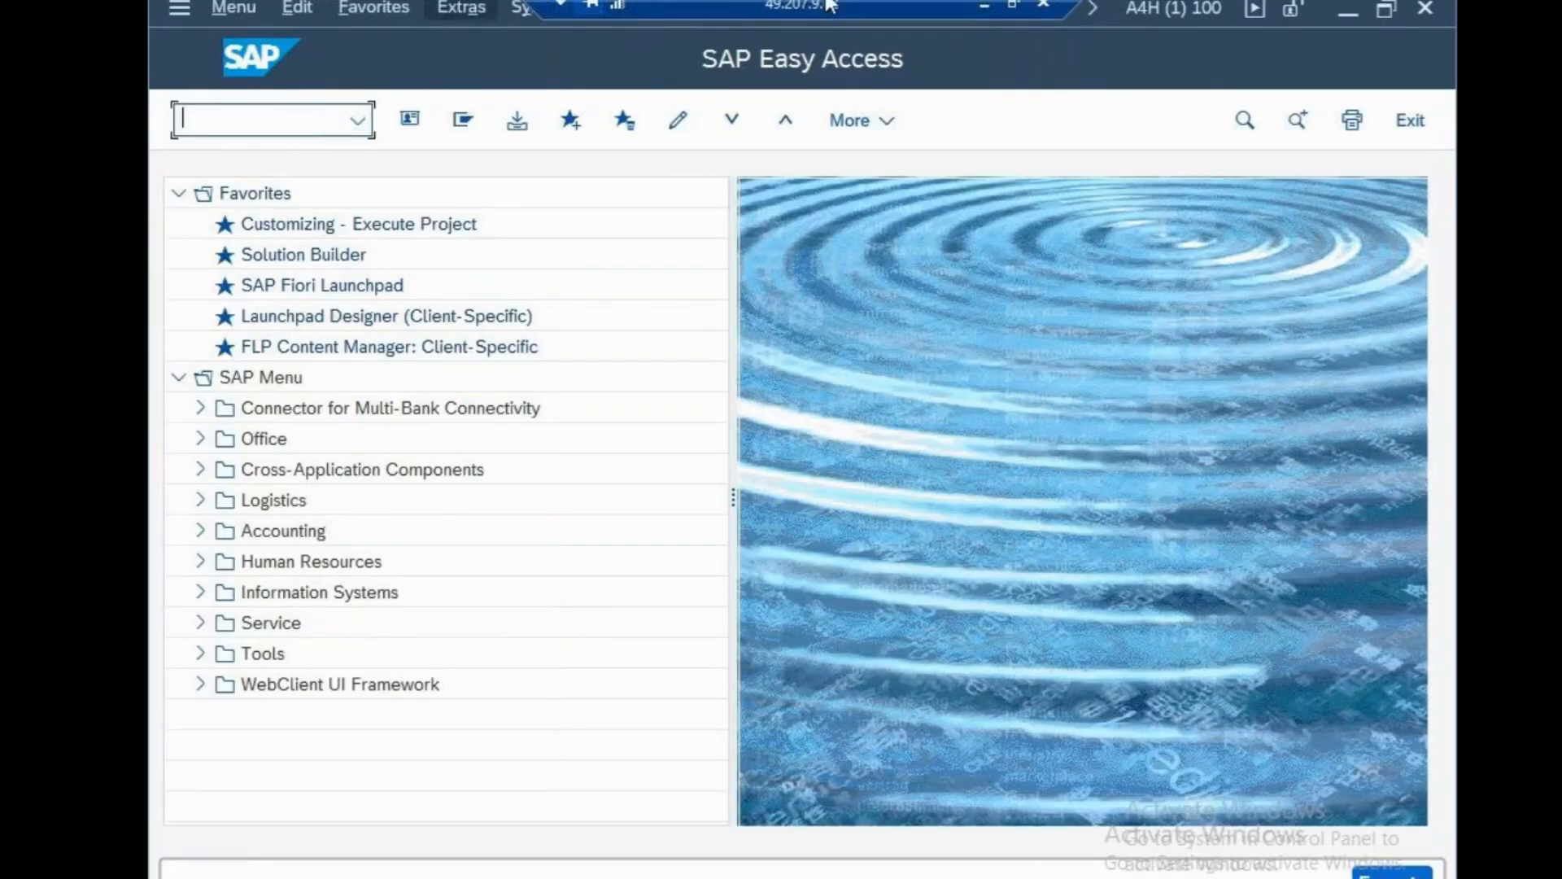
Review the untitled setup notes and the sapfasttrack notes, then return to the SAP session.
{"action": "left_click", "coordinate": [980, 6]}
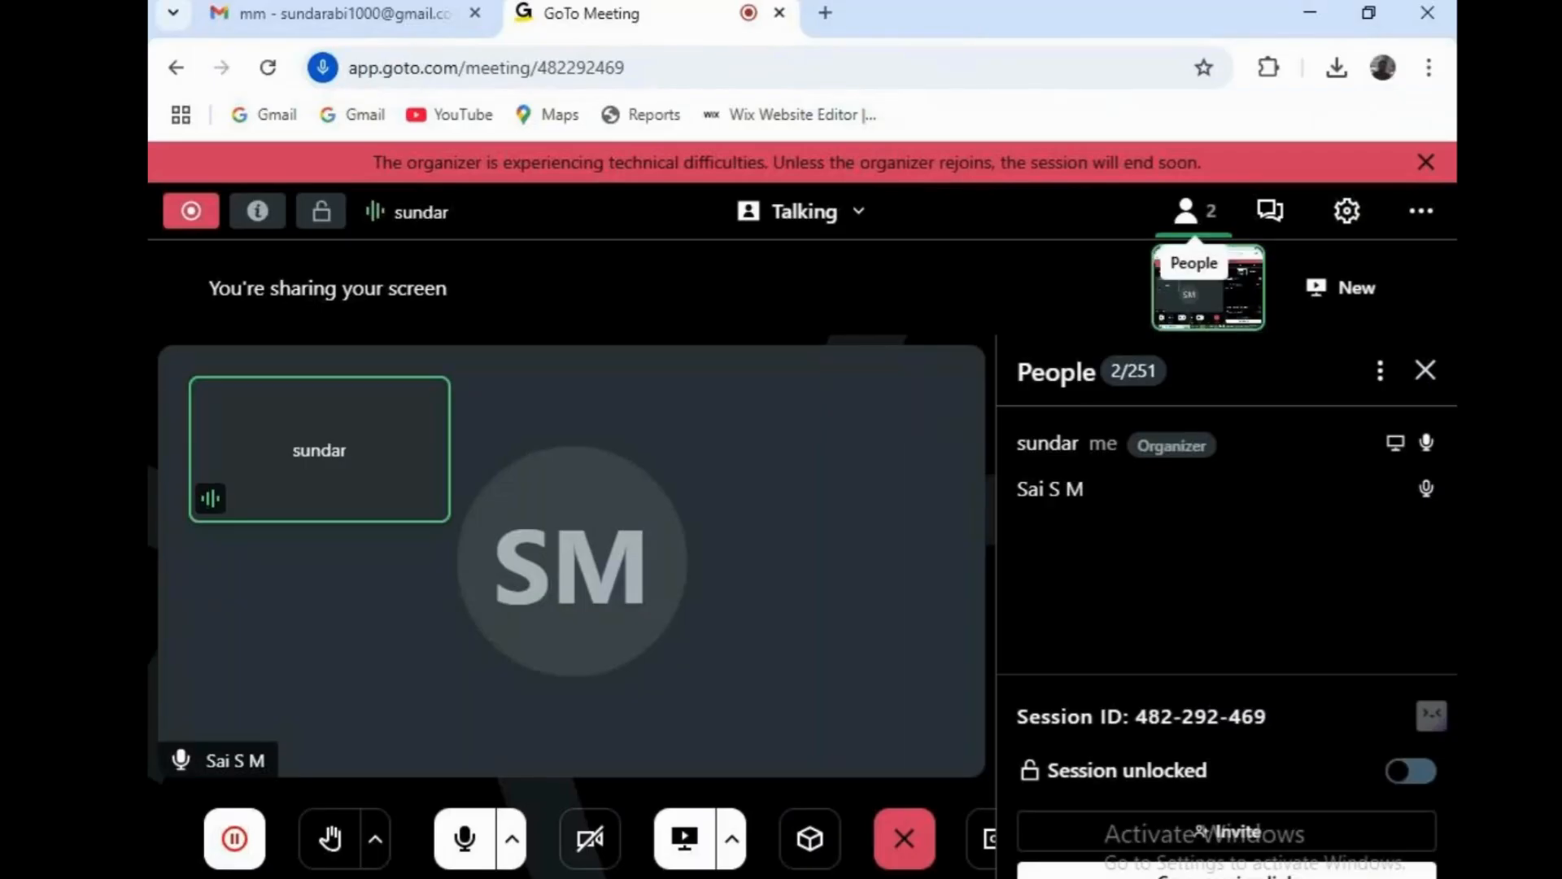
{"action": "left_click", "coordinate": [839, 877]}
{"action": "left_click", "coordinate": [1151, 833]}
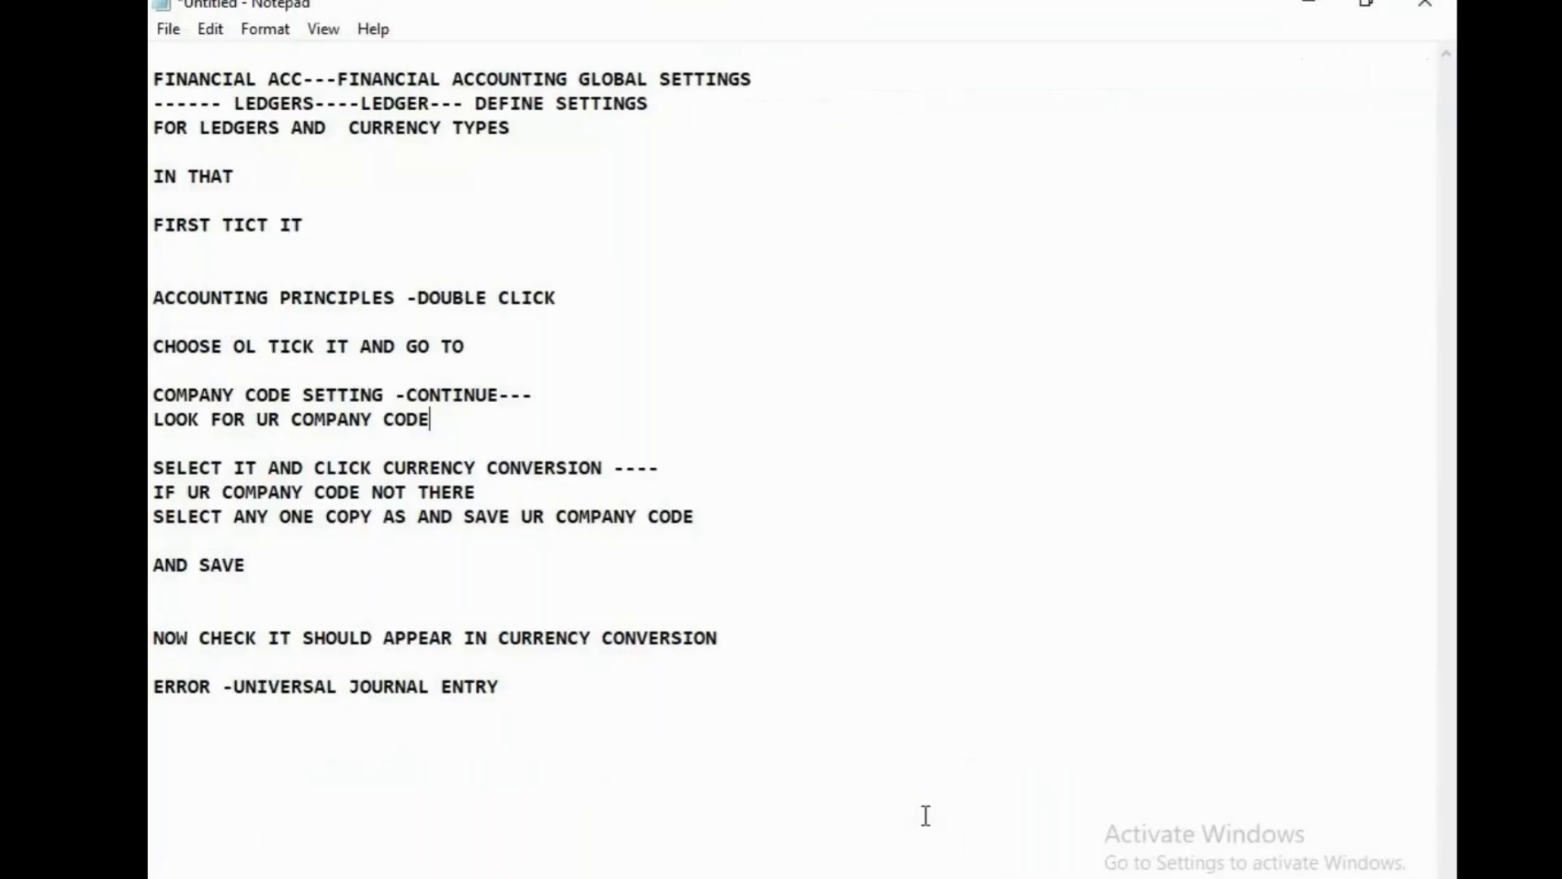
{"action": "mouse_move", "coordinate": [839, 877]}
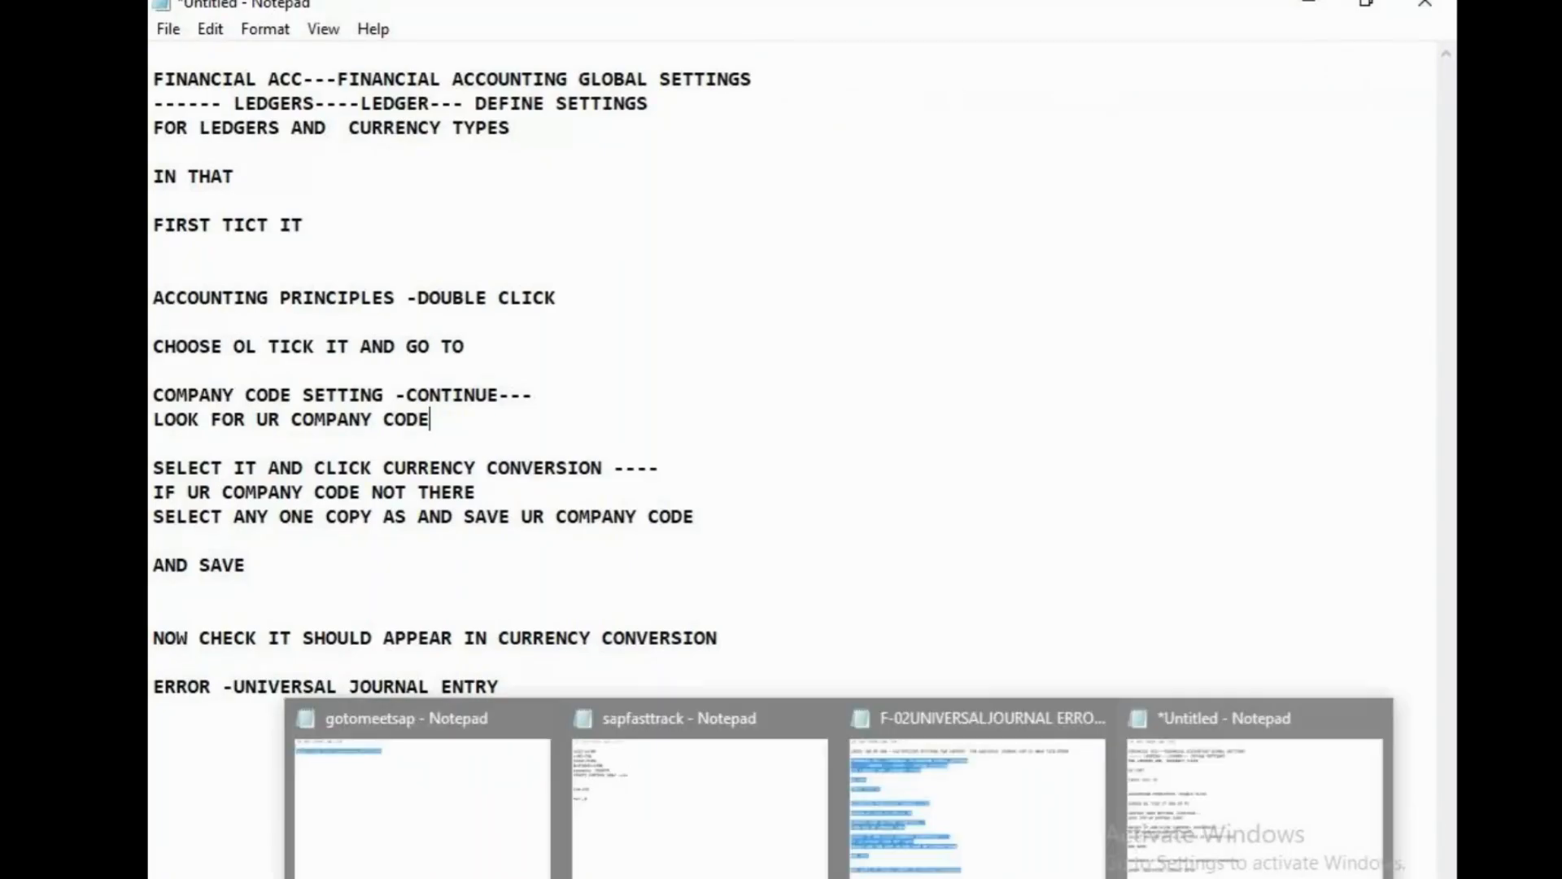
{"action": "left_click", "coordinate": [760, 865]}
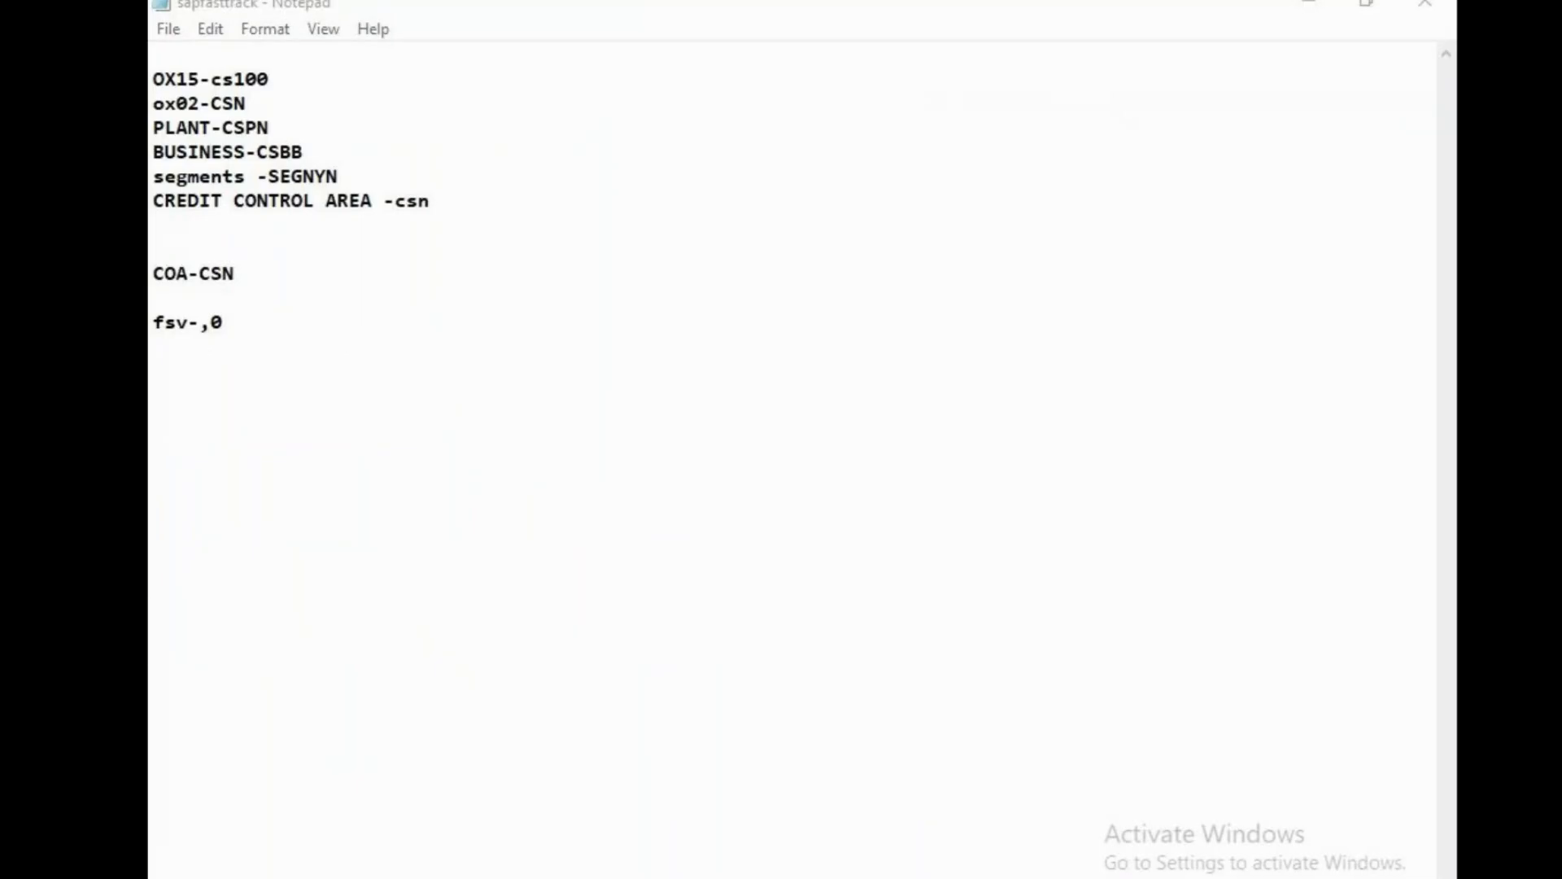
{"action": "left_click", "coordinate": [934, 875]}
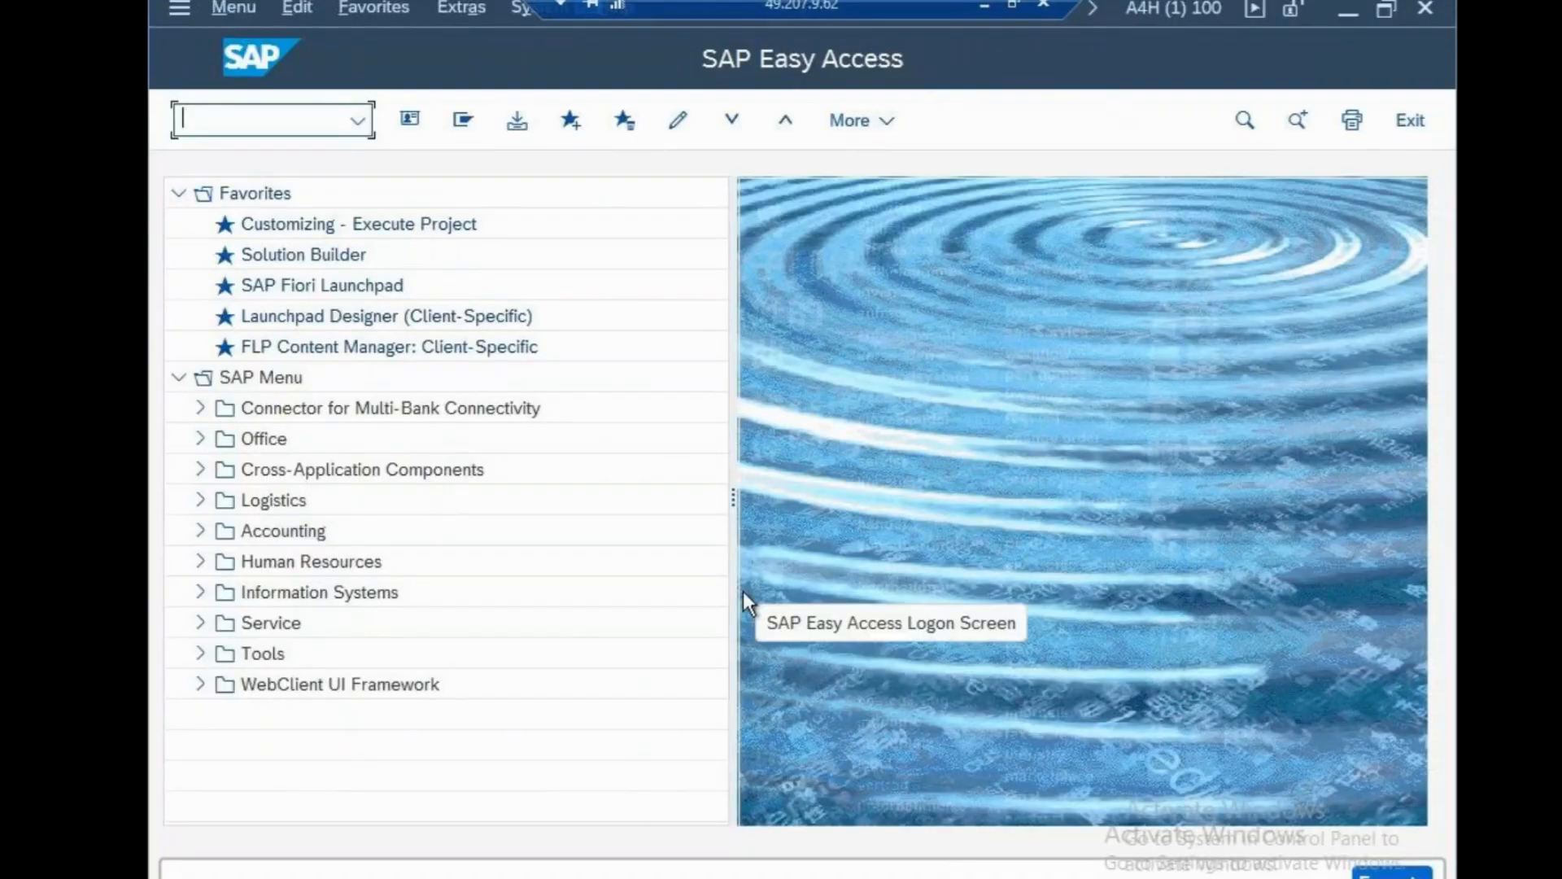
Run transaction OBBB to reach the Automatic Posts - Procedures screen.
{"action": "type", "text": "OB"}
{"action": "key", "text": "BackSpace"}
{"action": "key", "text": "BackSpace"}
{"action": "type", "text": "OBBB"}
{"action": "key", "text": "Return"}
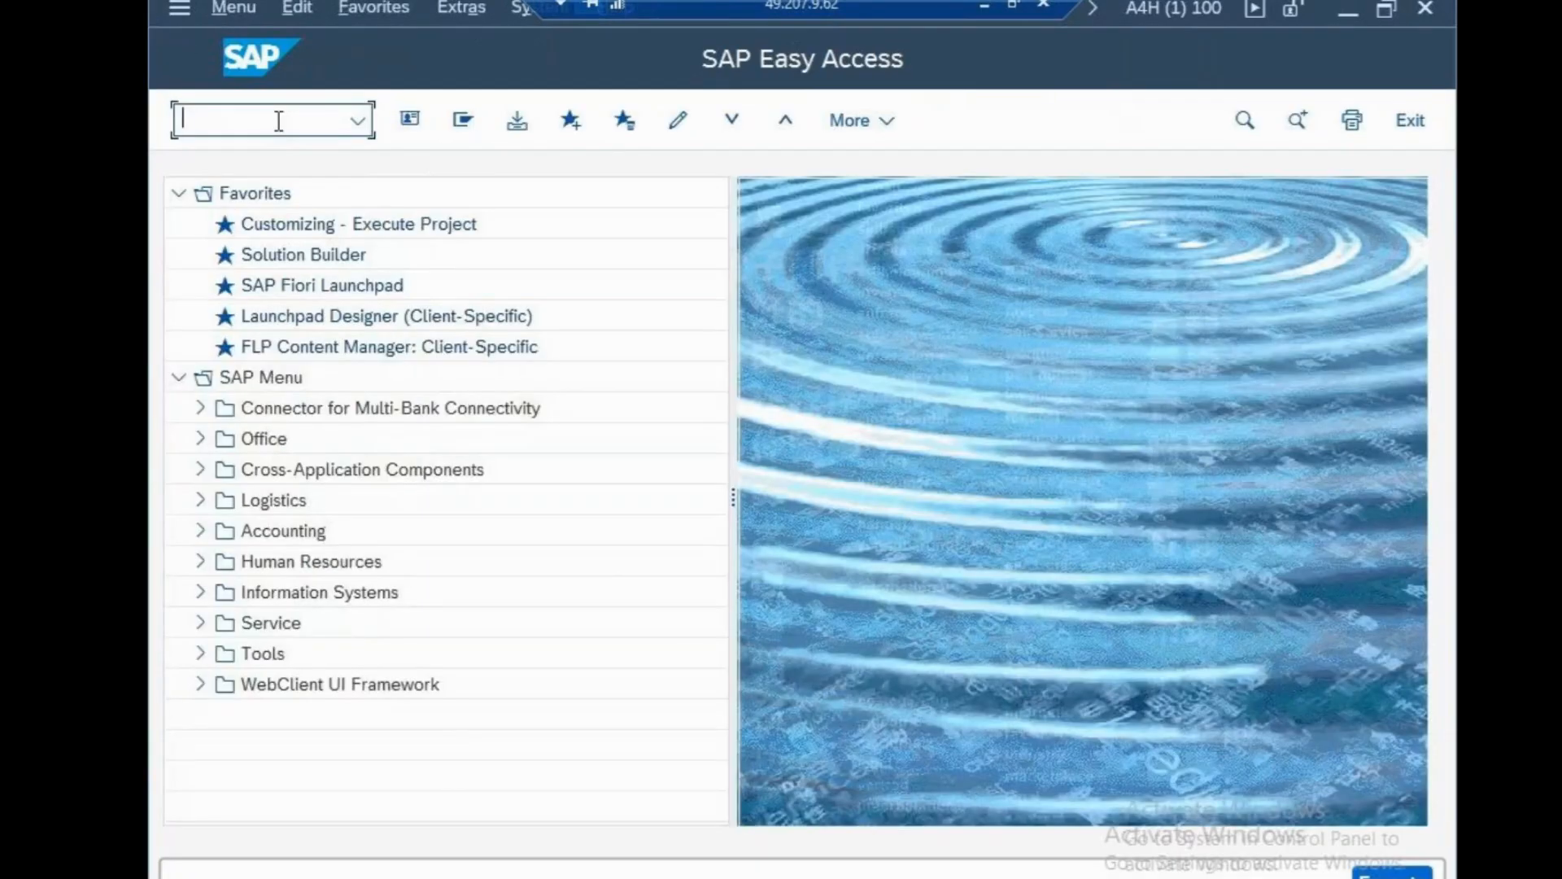
{"action": "type", "text": "OBBB"}
{"action": "key", "text": "Return"}
{"action": "left_click", "coordinate": [277, 122]}
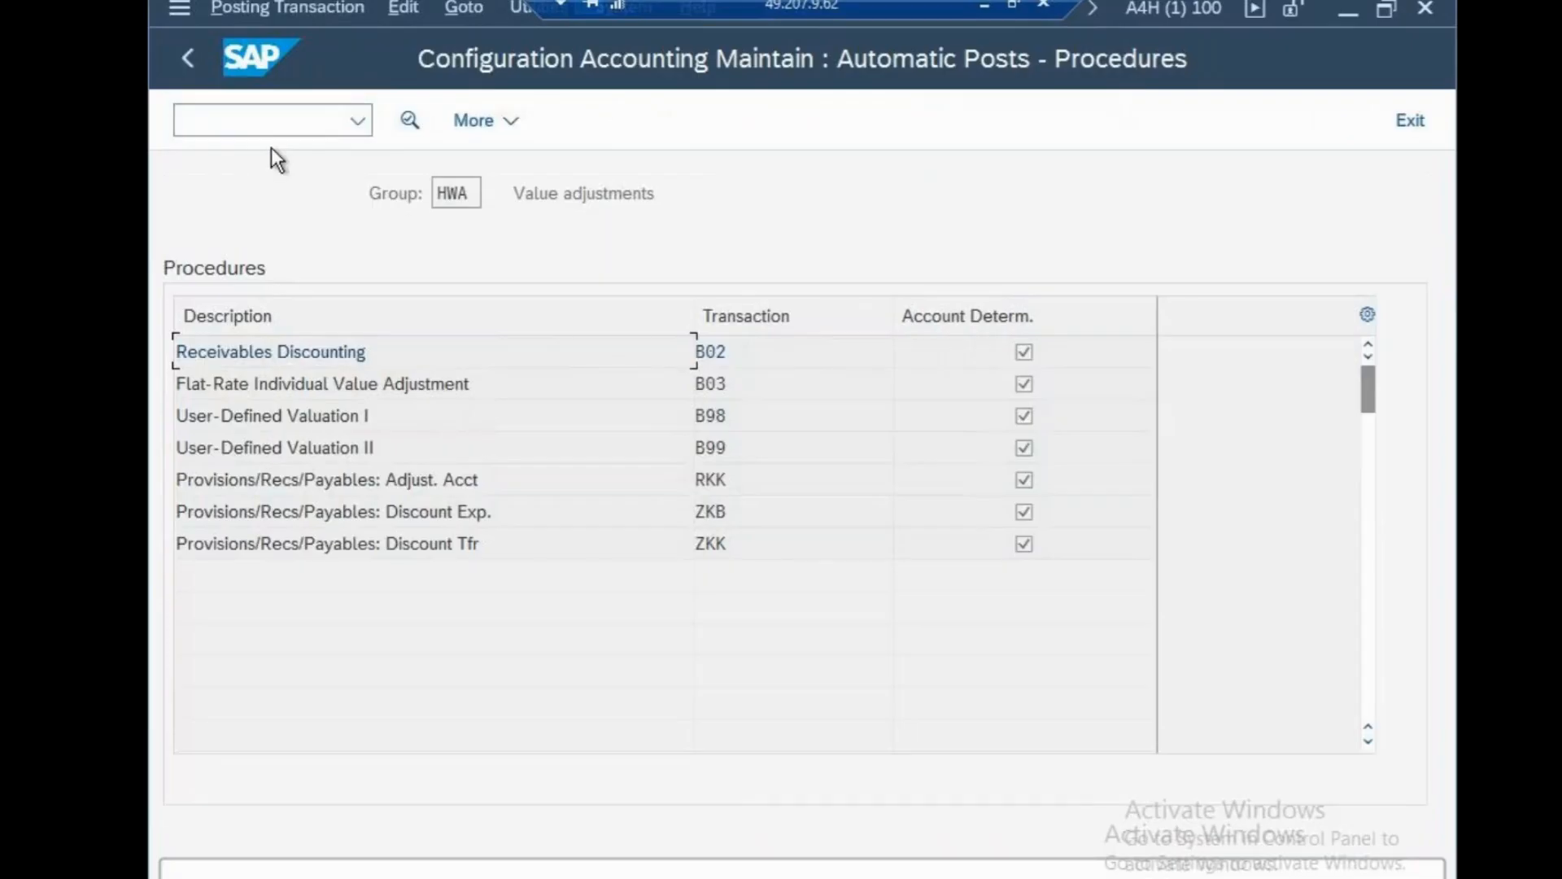
Via OBBO, add posting period variant CSV 'CISCO VARIANT' and save it to a customizing request.
{"action": "type", "text": "NOBBO"}
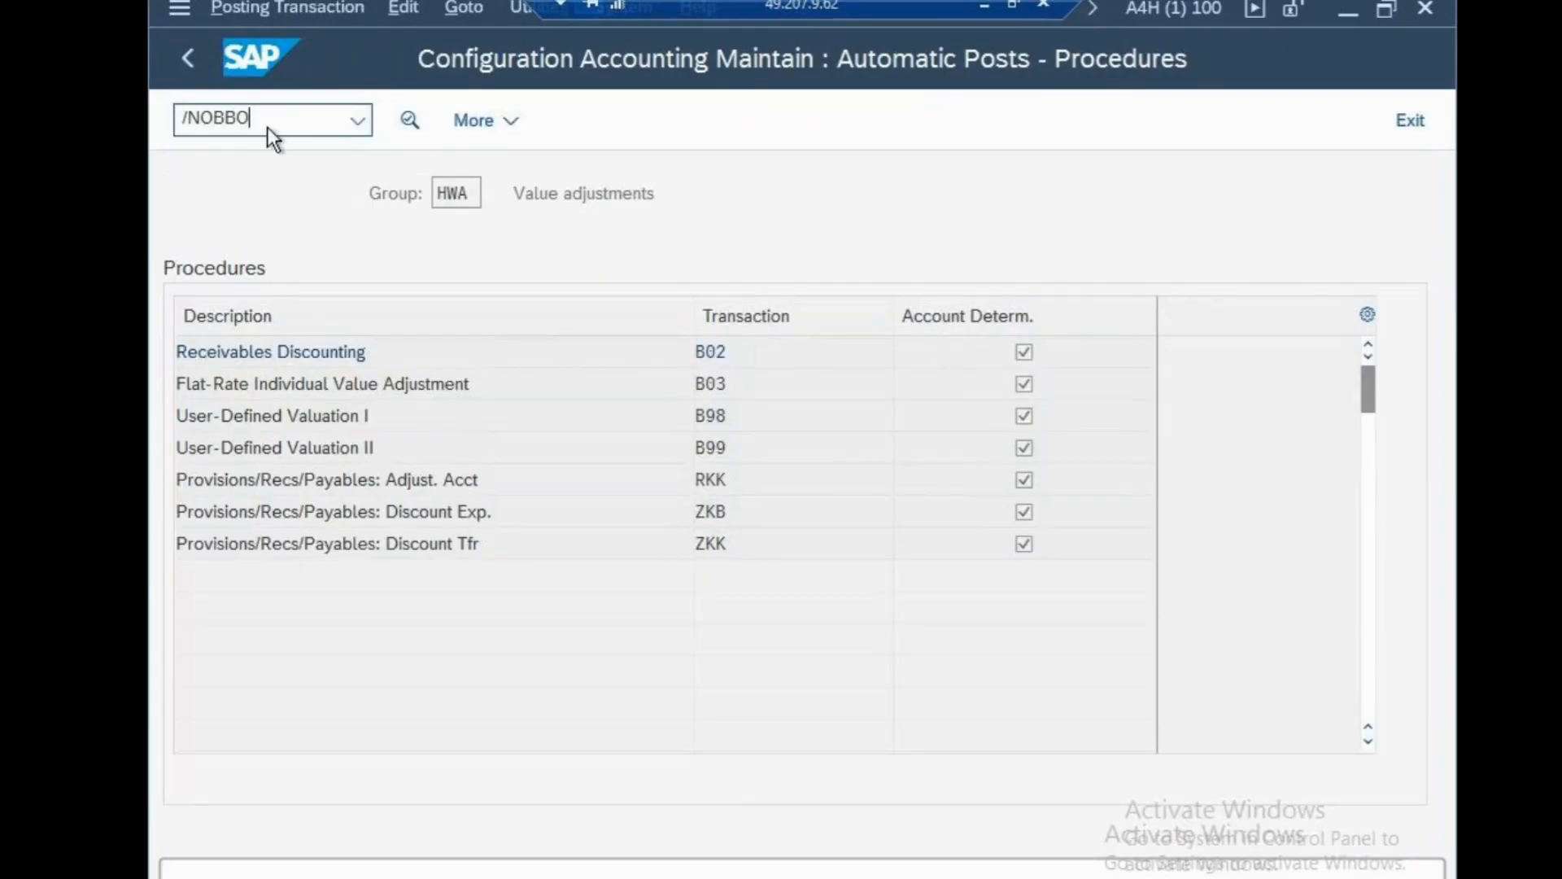
{"action": "key", "text": "Return"}
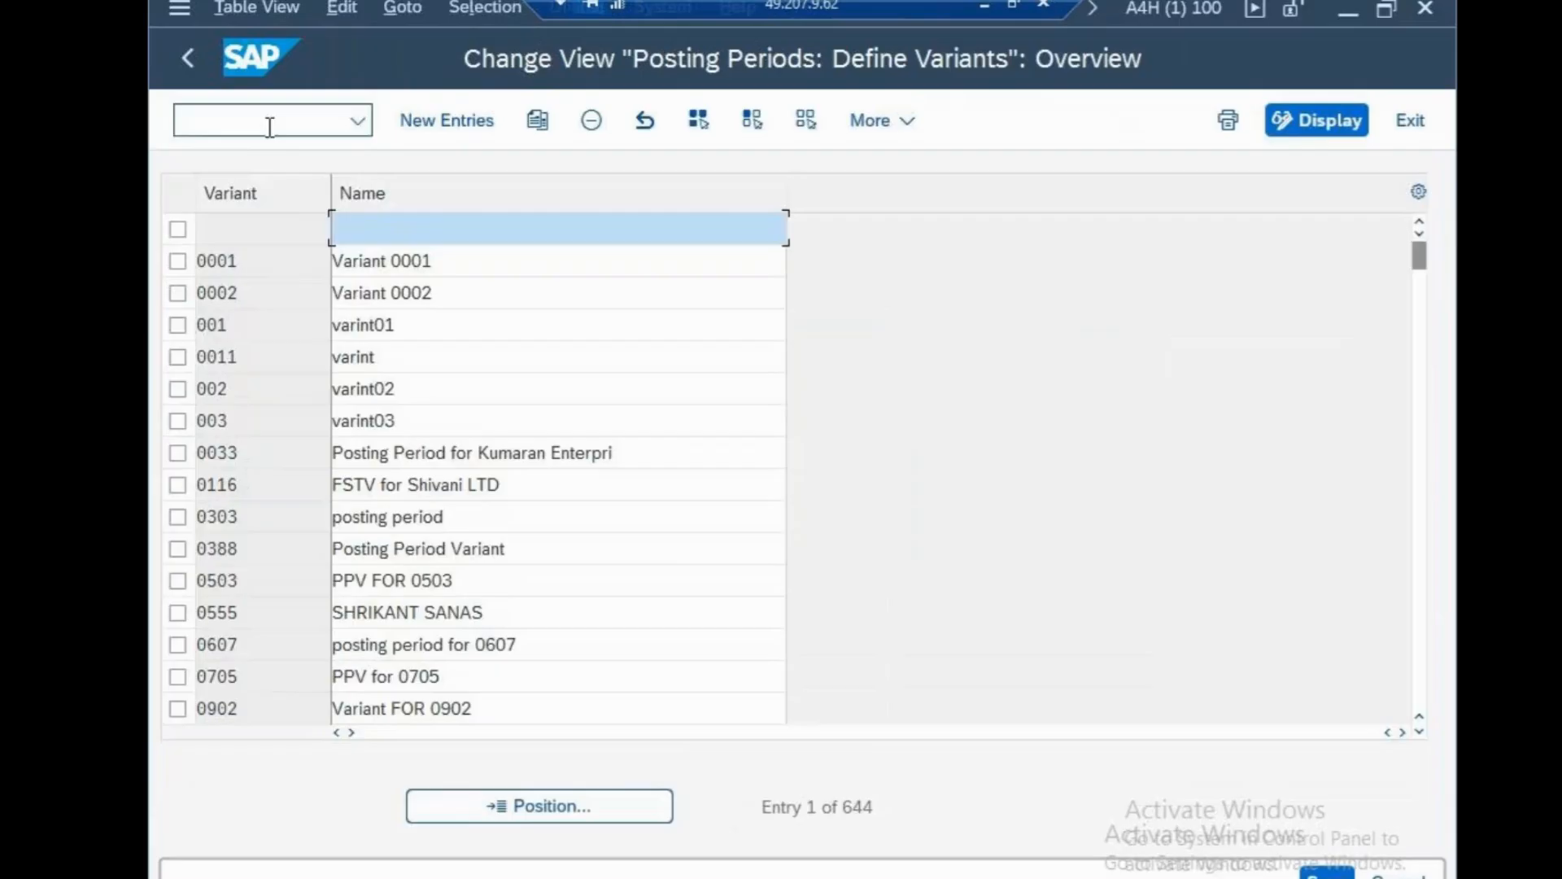
{"action": "left_click", "coordinate": [453, 121]}
{"action": "type", "text": "CSV"}
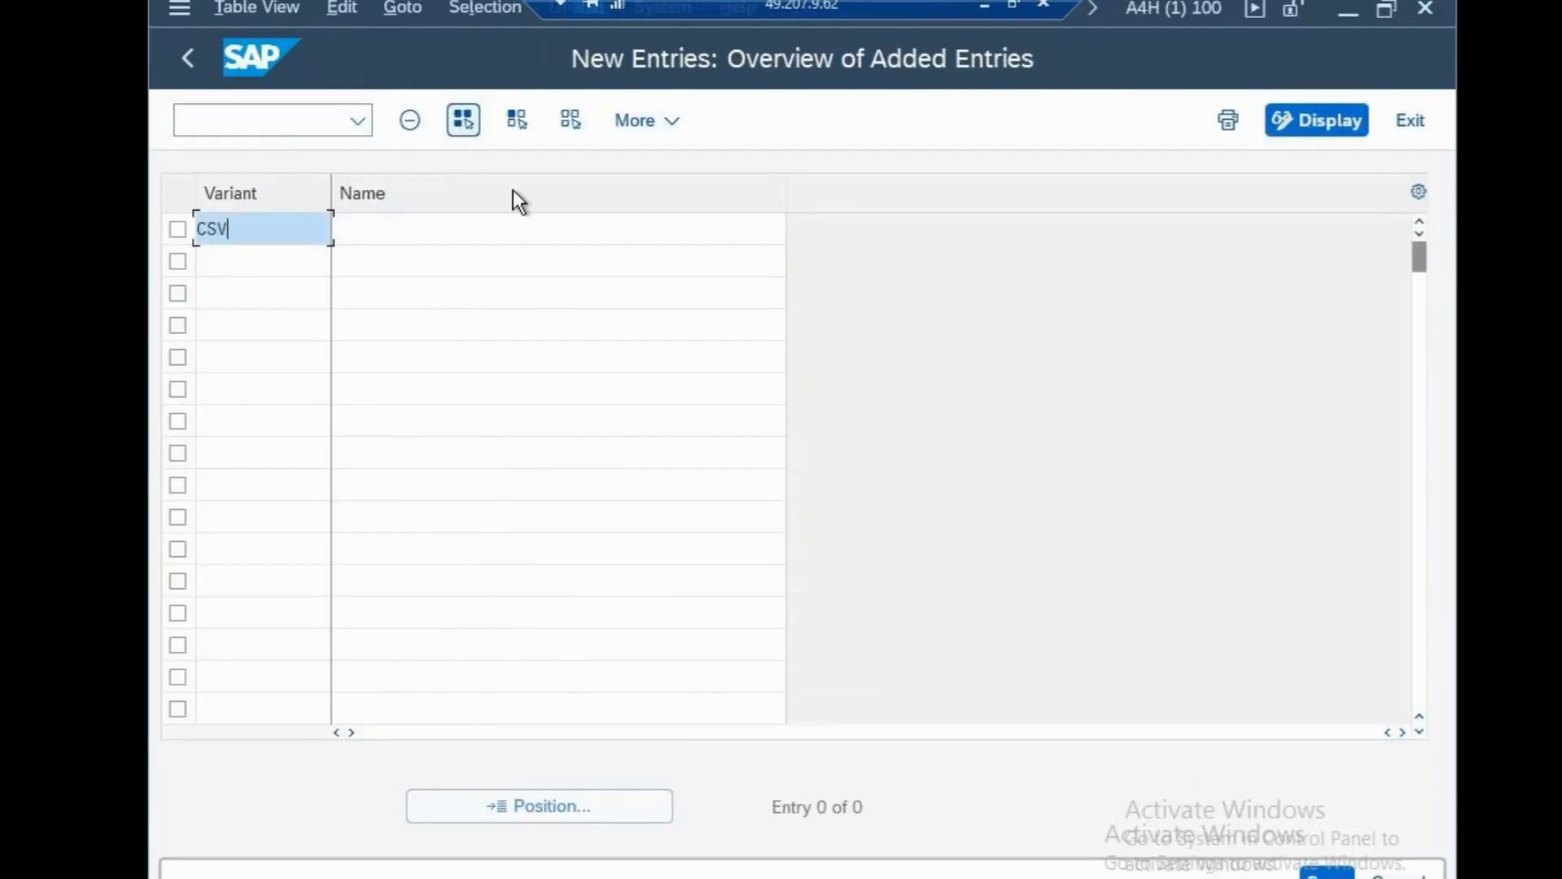
{"action": "left_click", "coordinate": [540, 226]}
{"action": "type", "text": "CISCO "}
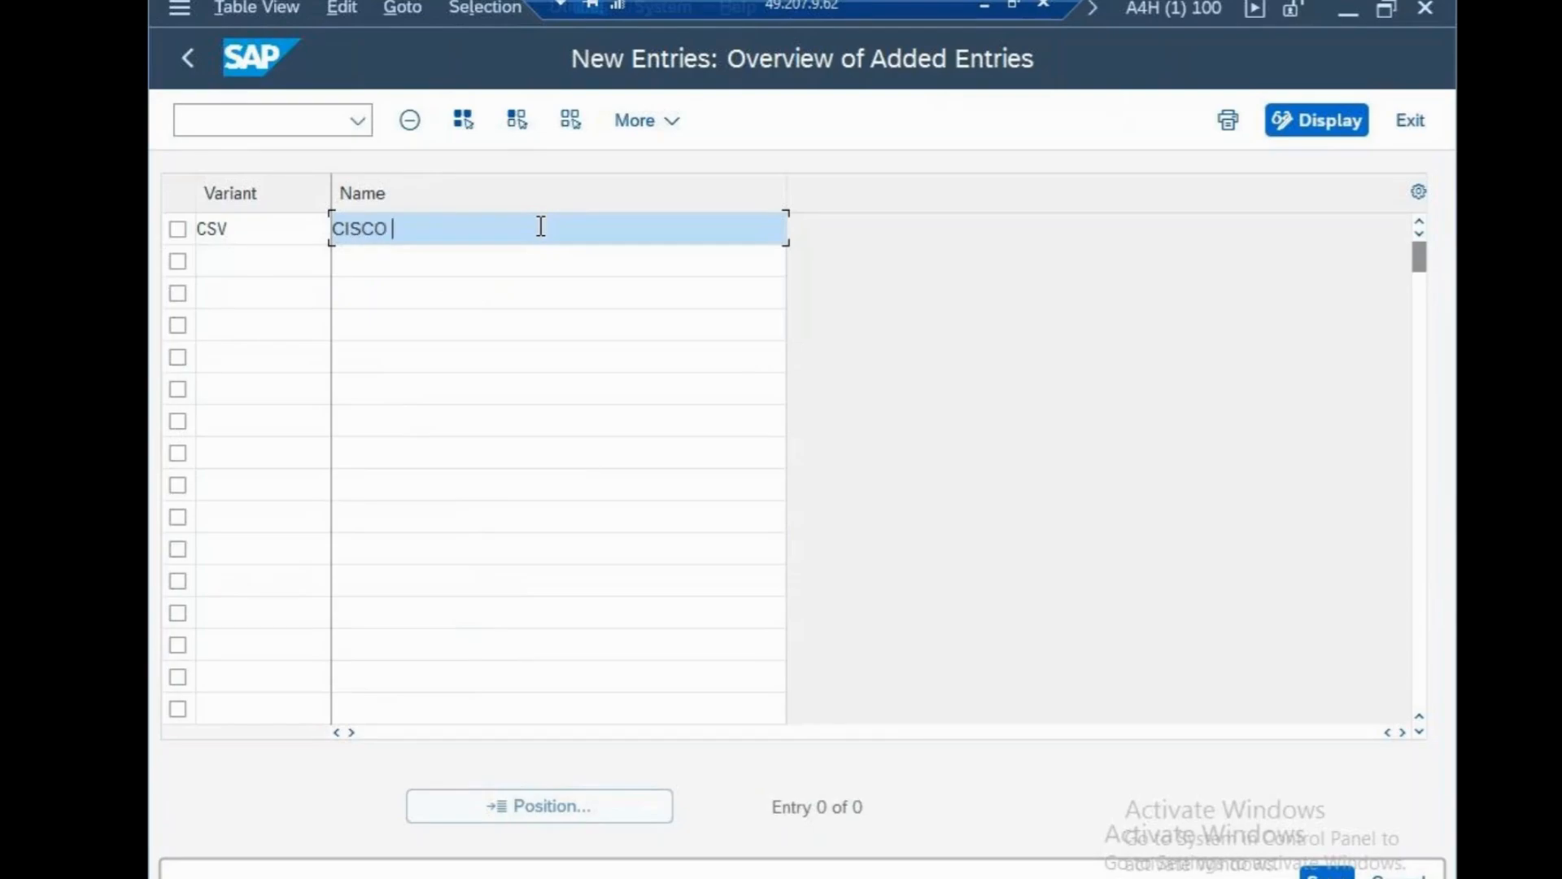
{"action": "type", "text": "VARIANT"}
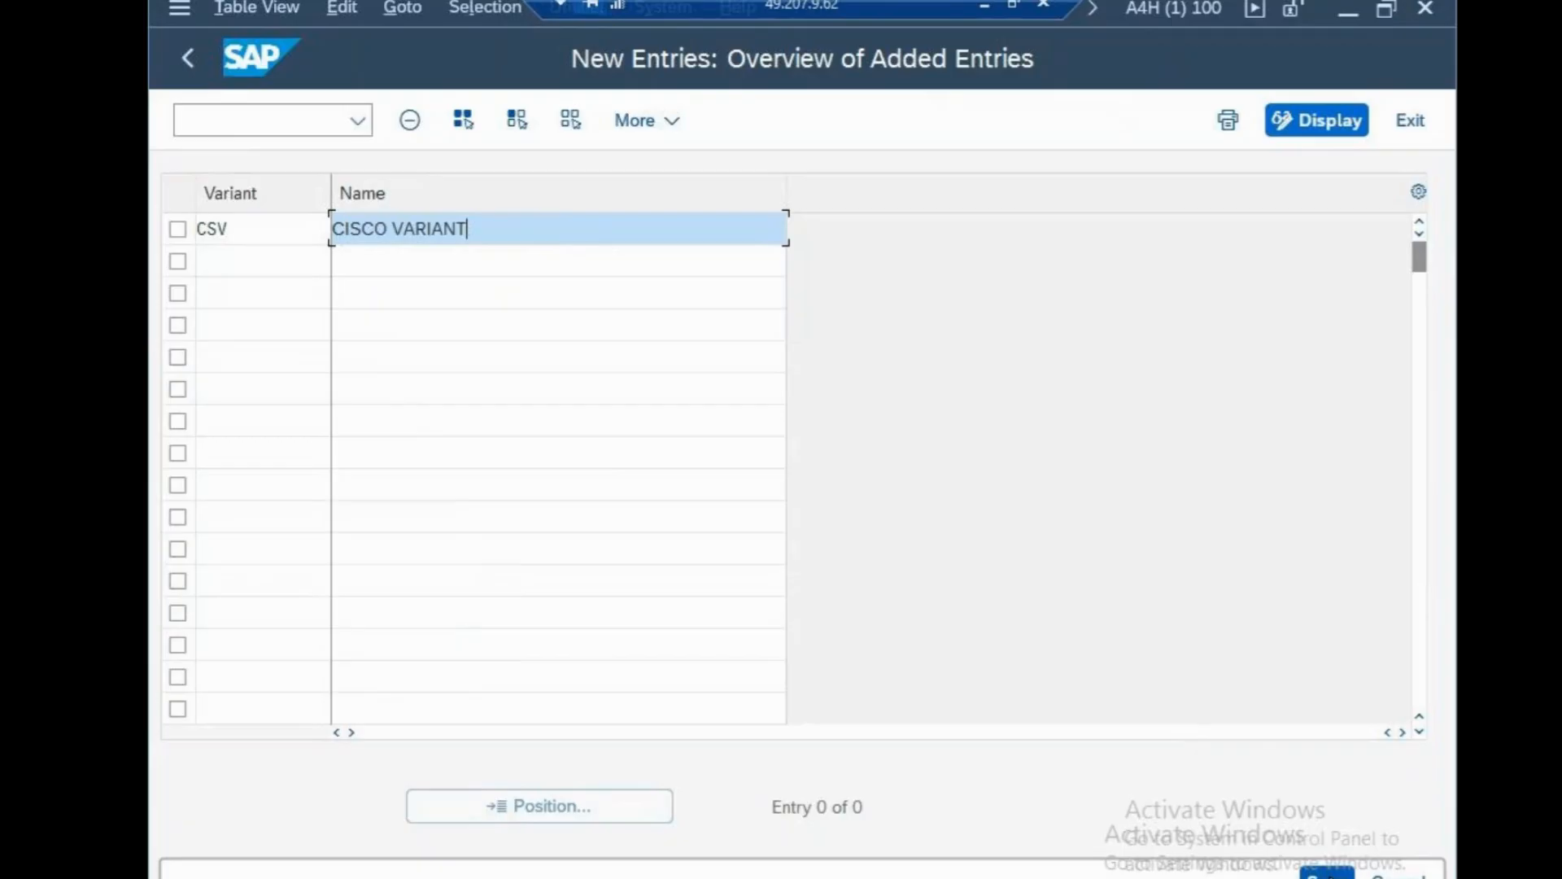
{"action": "left_click", "coordinate": [1326, 872]}
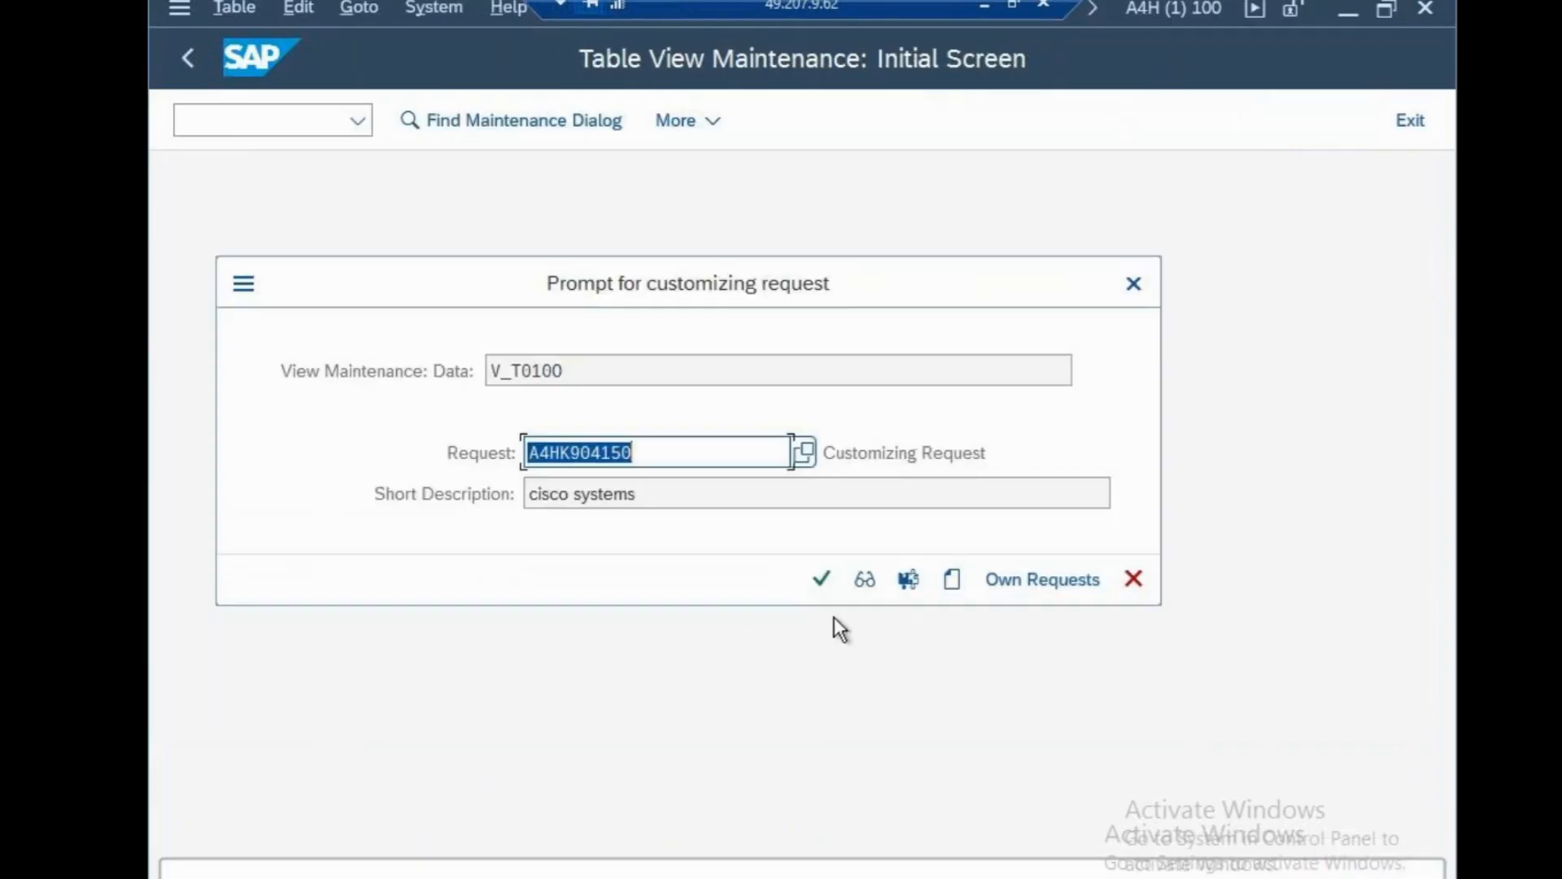
{"action": "left_click", "coordinate": [826, 584]}
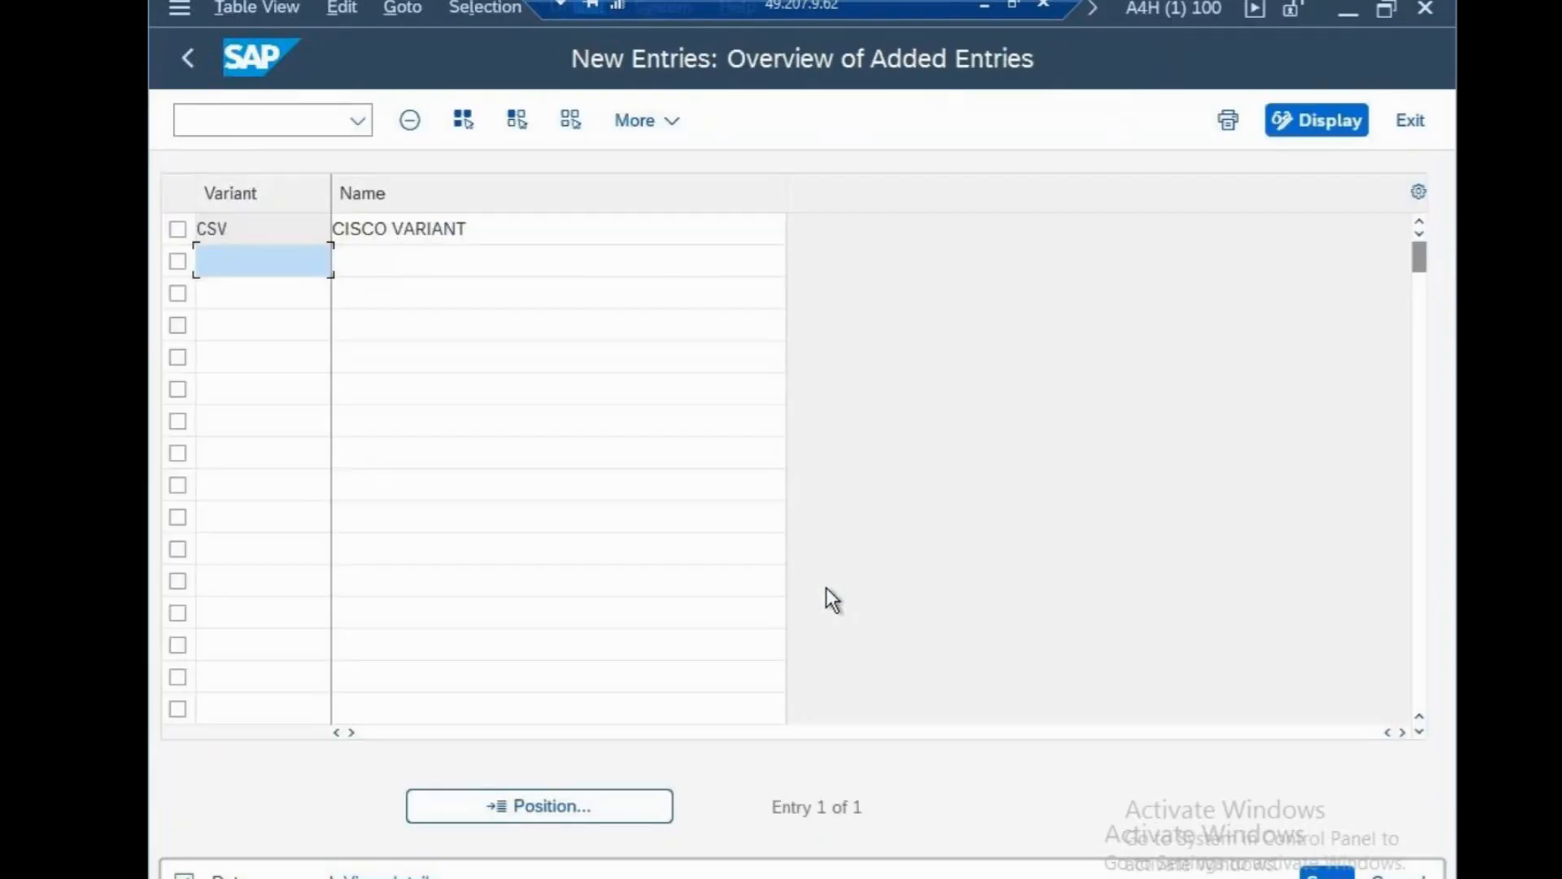
{"action": "left_click", "coordinate": [280, 120]}
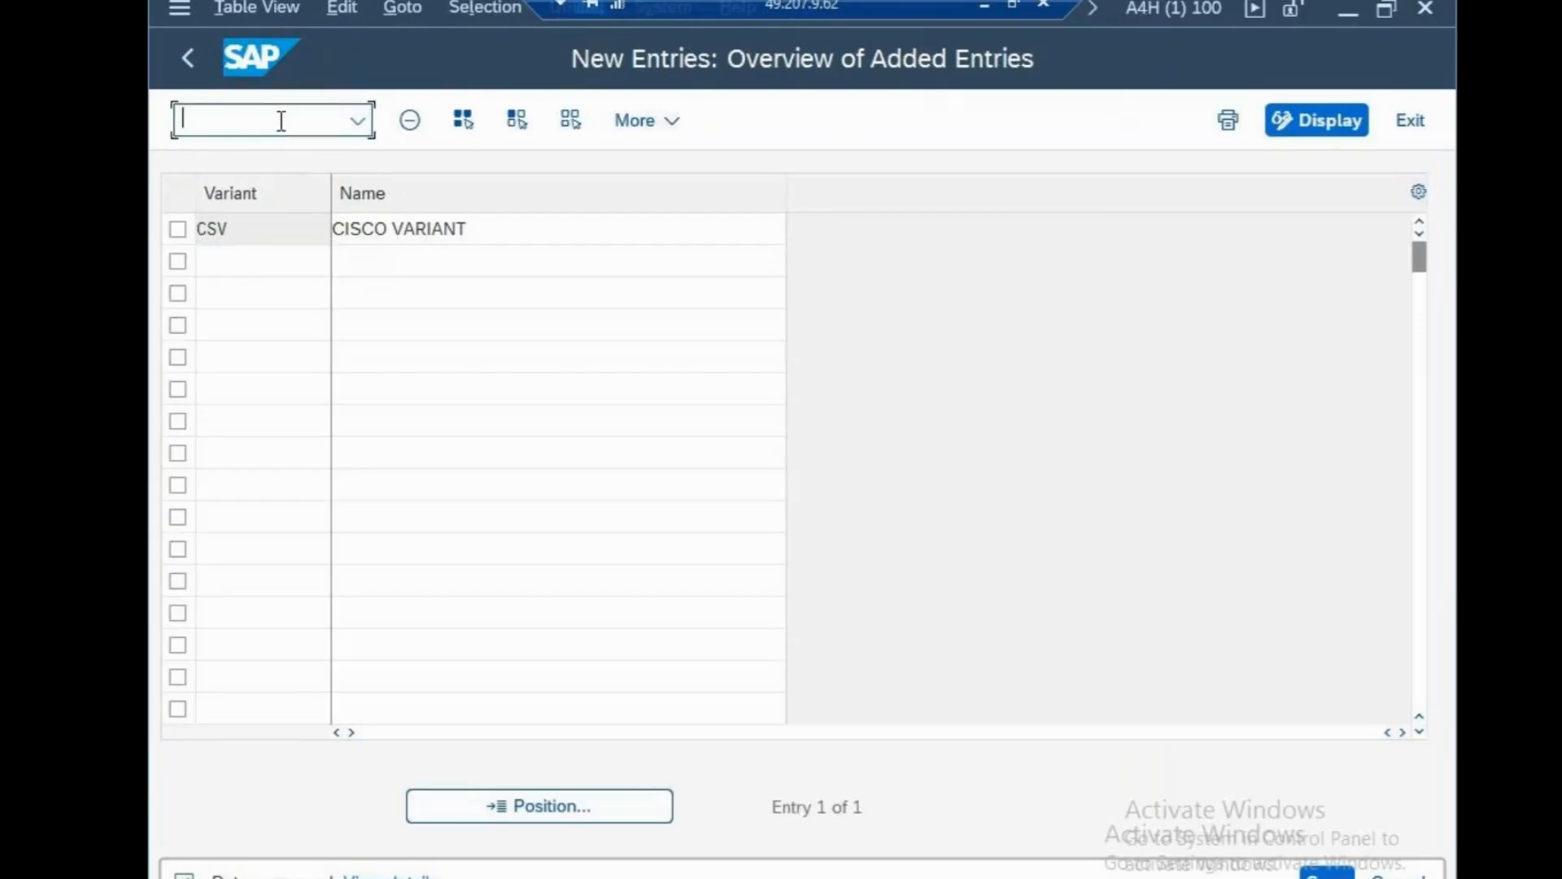
{"action": "type", "text": "/NOBBP"}
In OBBP, position on company code CSN, enter variant CSV, and save with the customizing request.
{"action": "key", "text": "Return"}
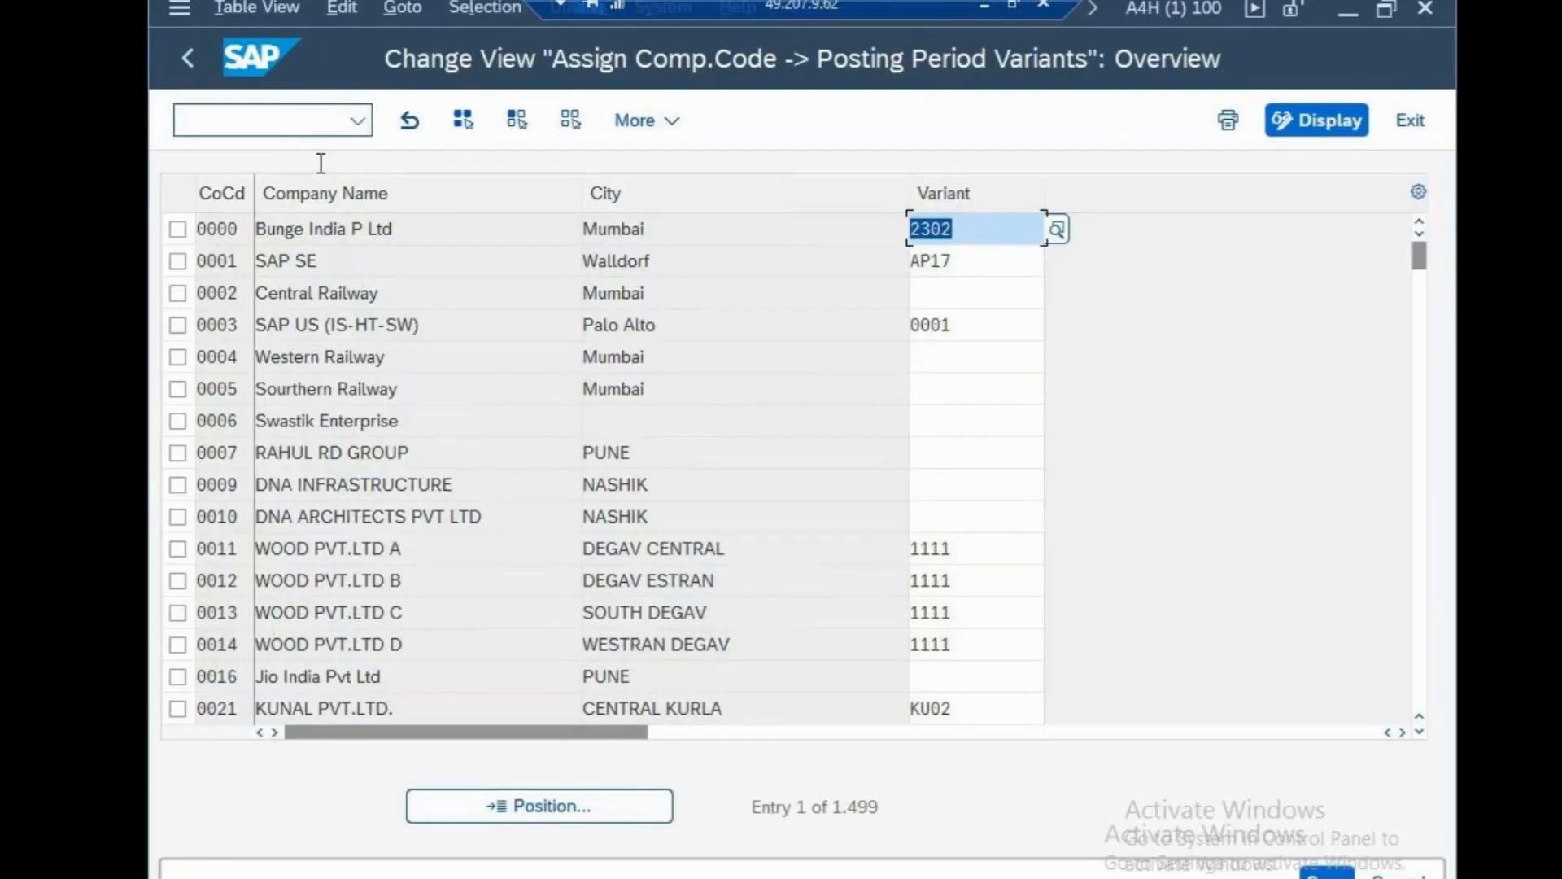
{"action": "left_click", "coordinate": [617, 817]}
{"action": "type", "text": "CS"}
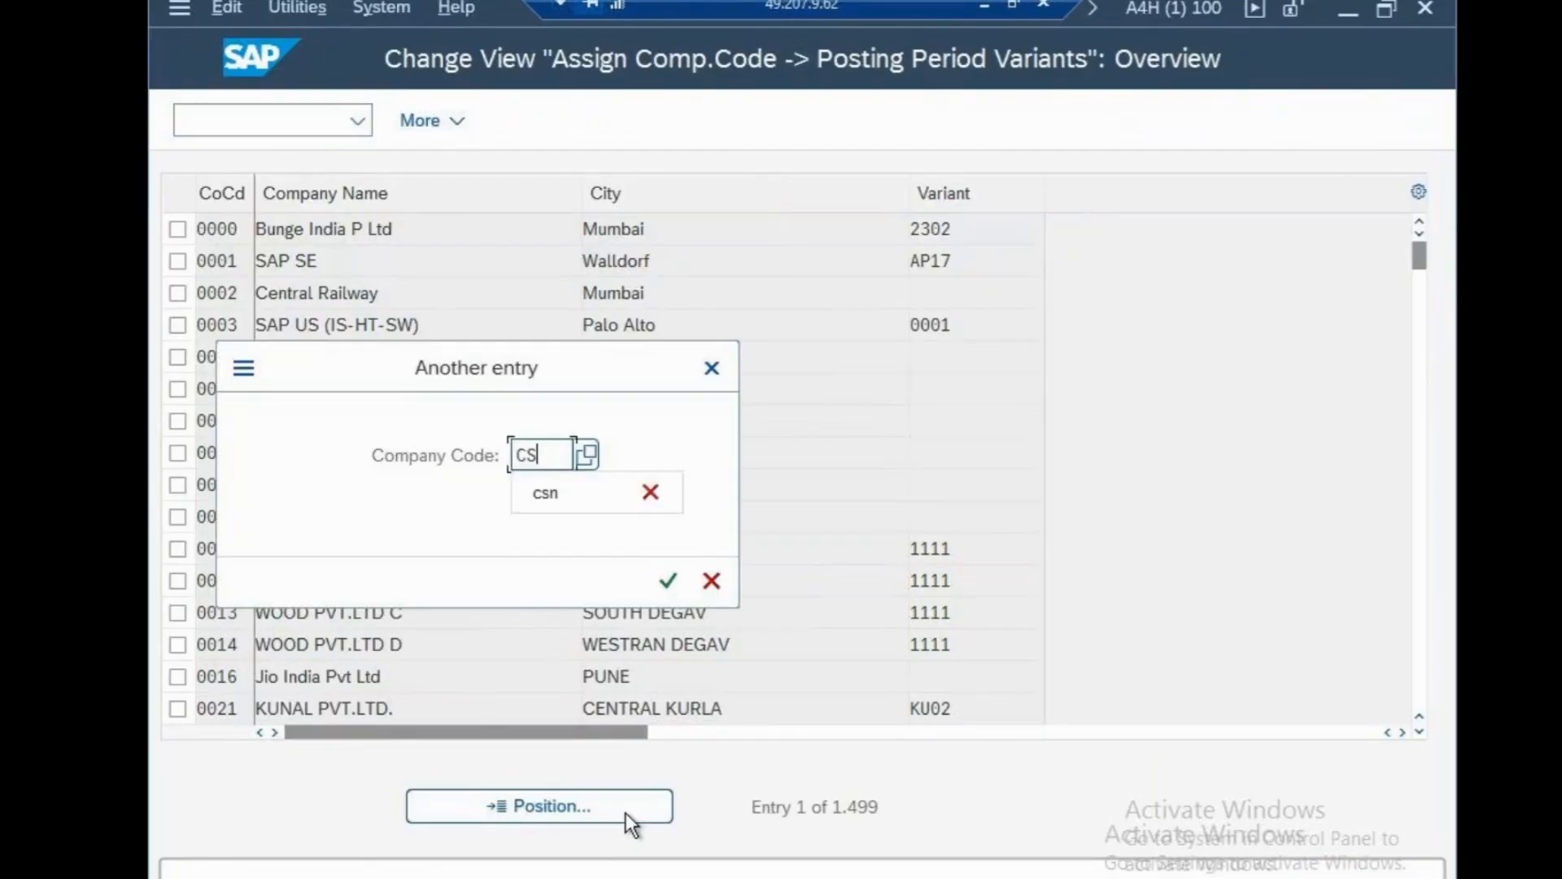
{"action": "type", "text": "N"}
{"action": "left_click", "coordinate": [667, 580]}
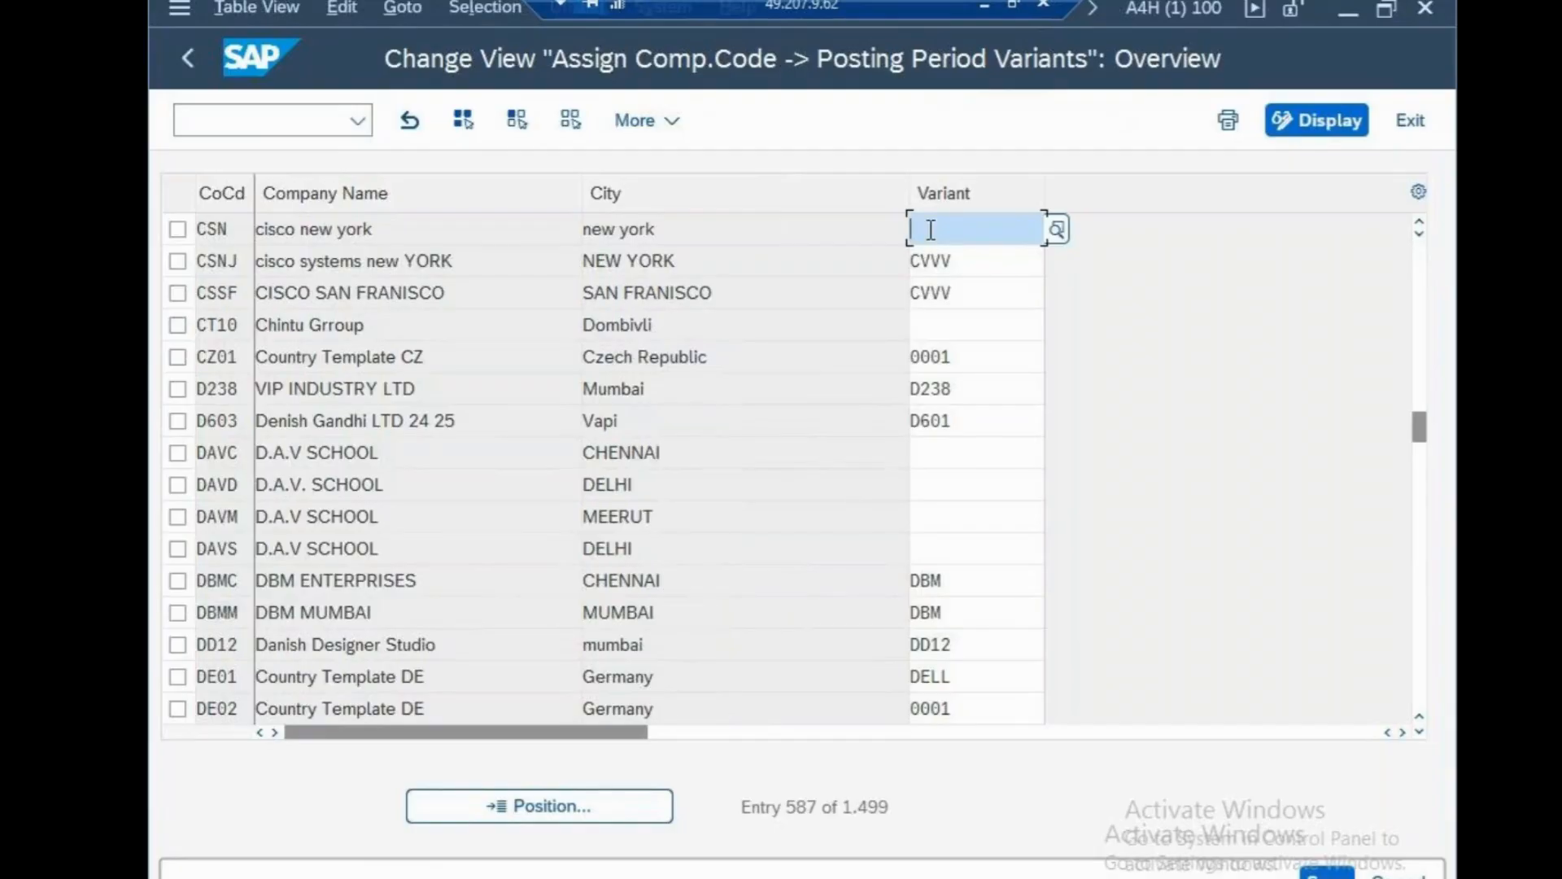
{"action": "type", "text": "CSV"}
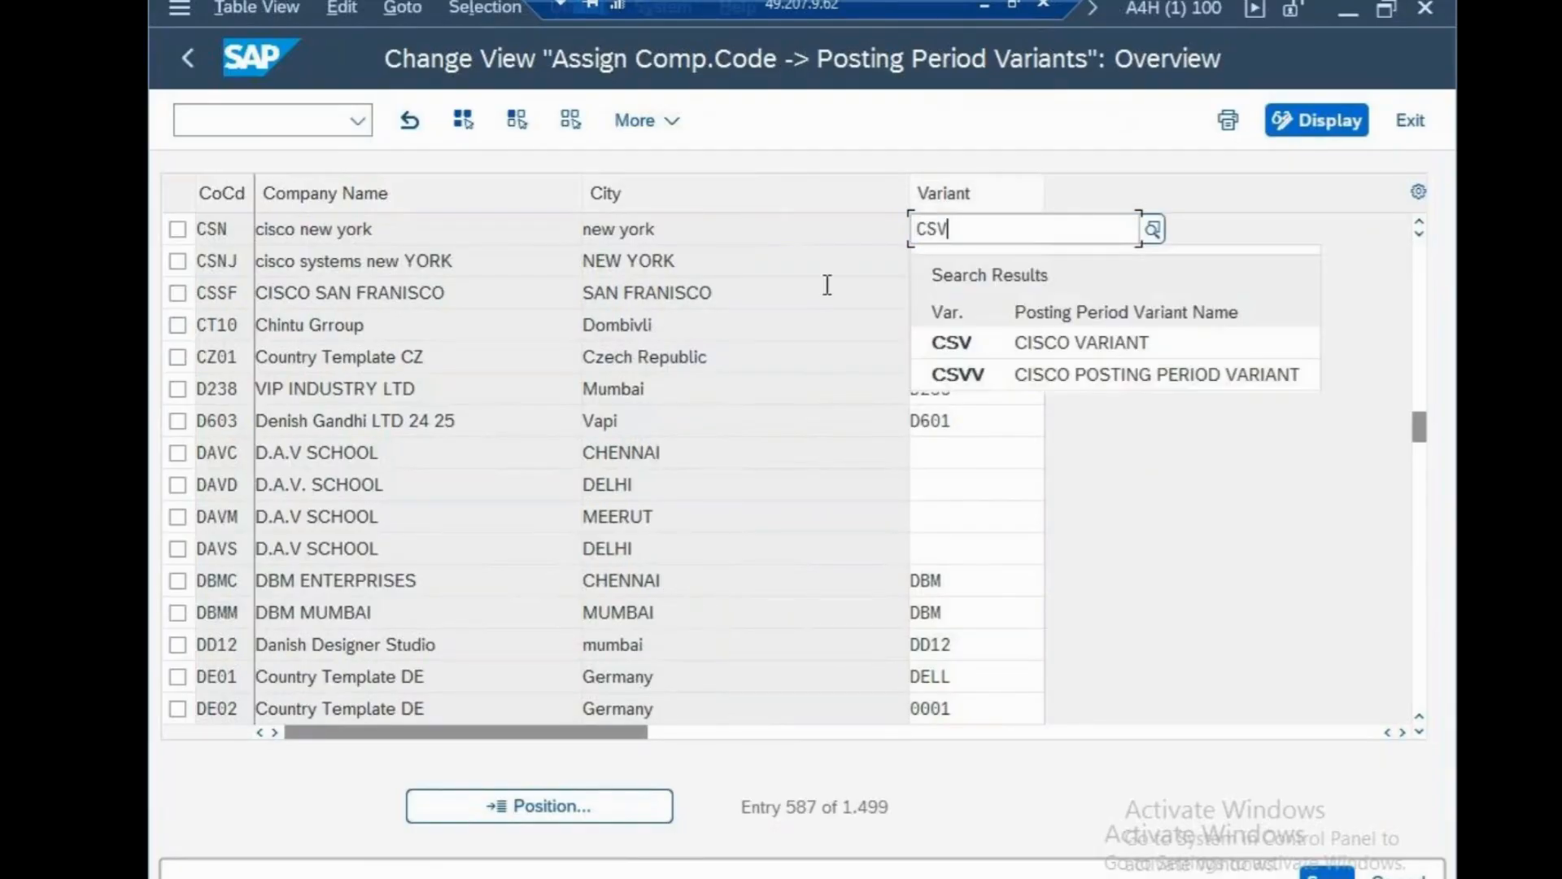
{"action": "key", "text": "Return"}
{"action": "key", "text": "ctrl+s"}
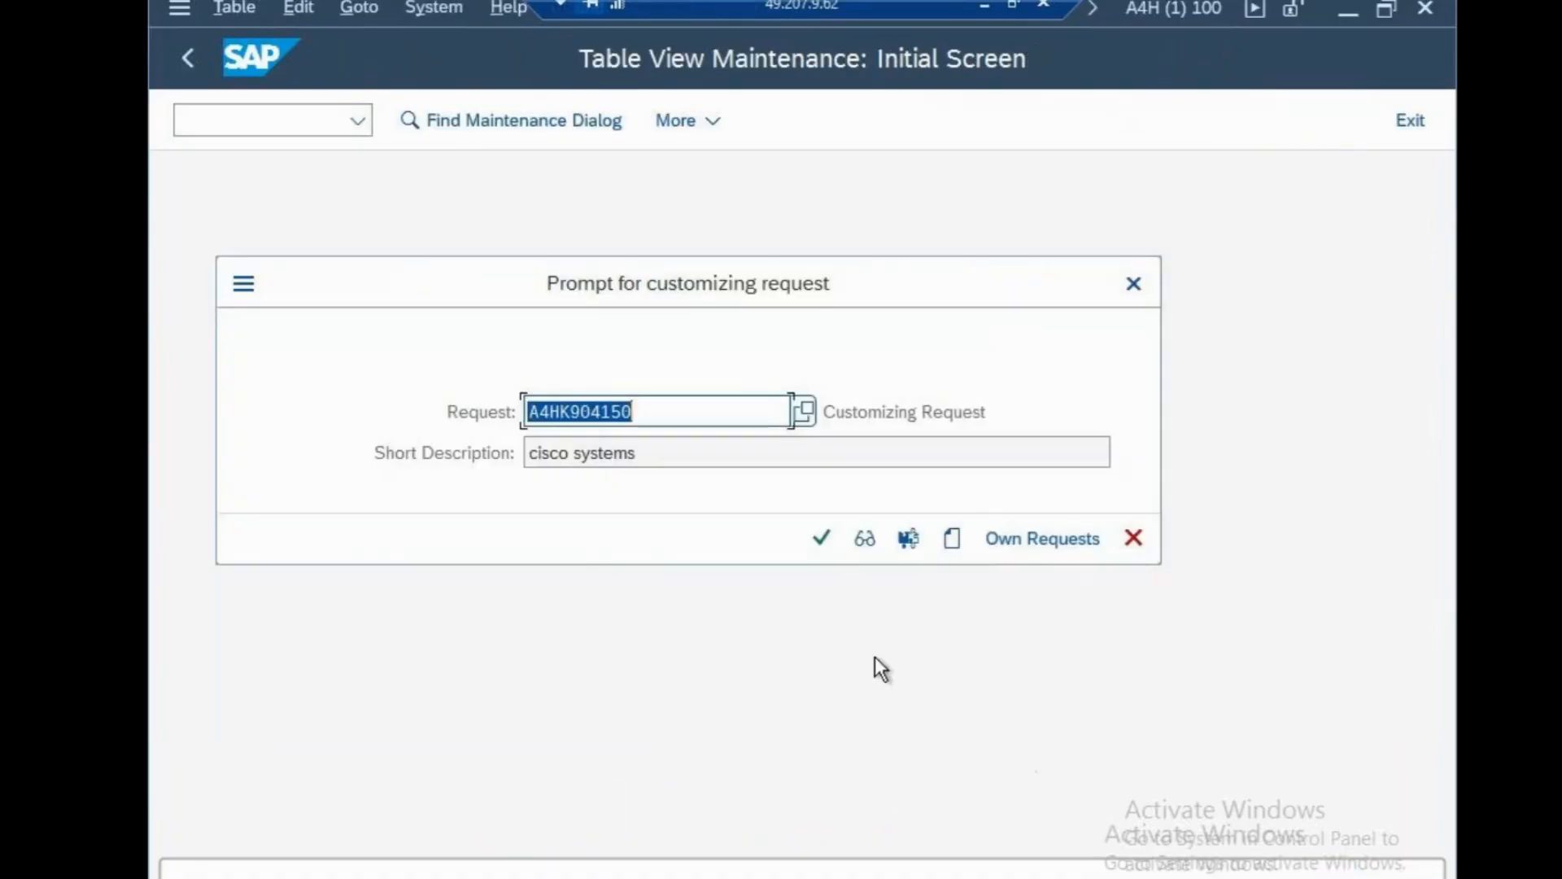
{"action": "left_click", "coordinate": [822, 538]}
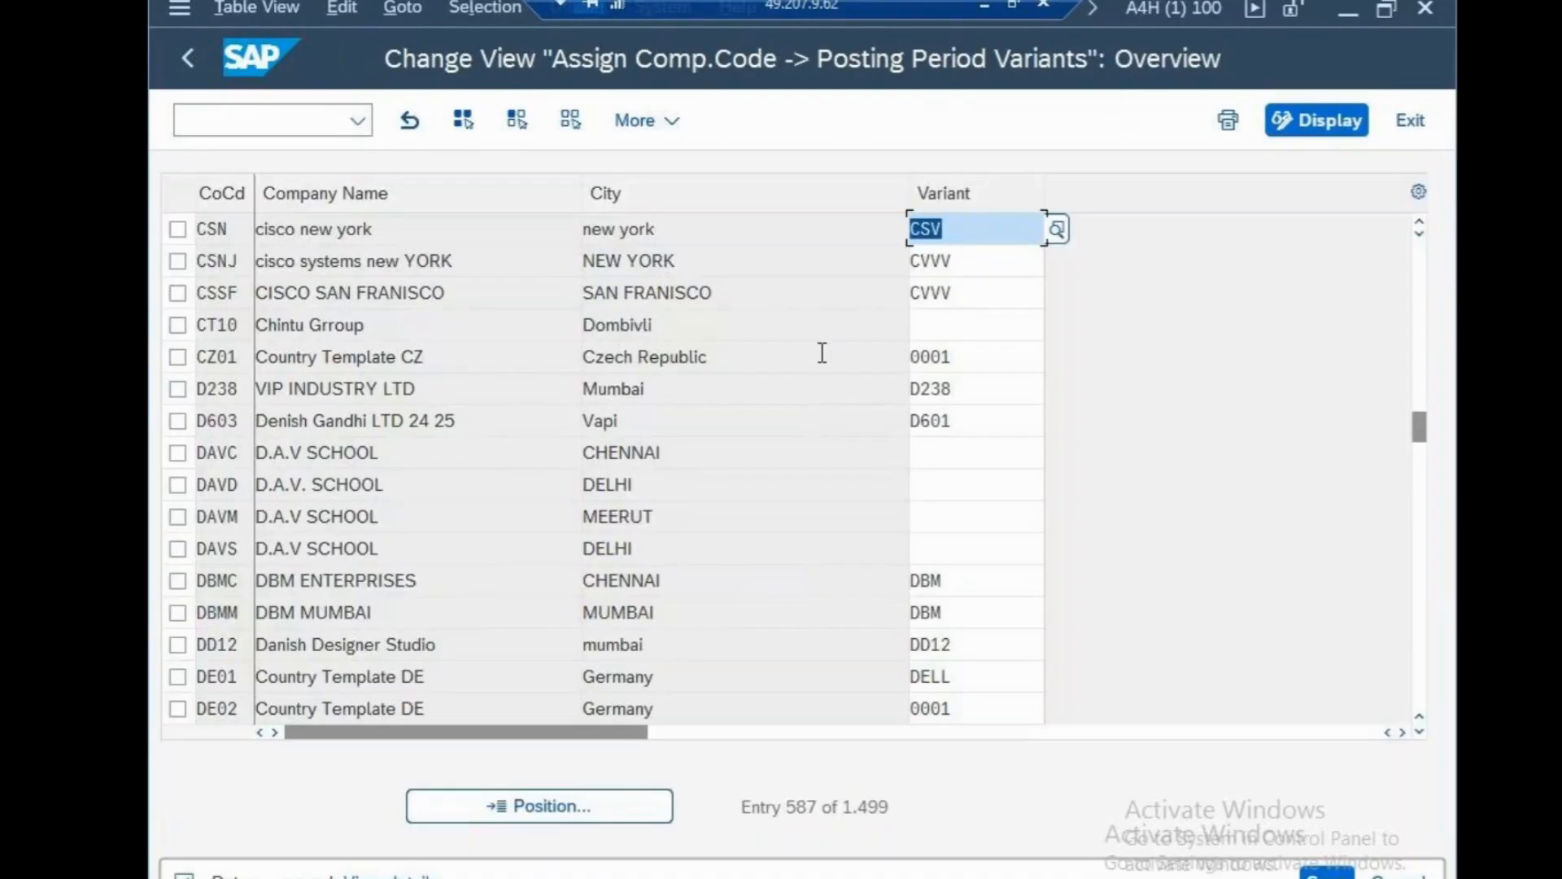
{"action": "key", "text": "alt+Tab"}
{"action": "key", "text": "Return"}
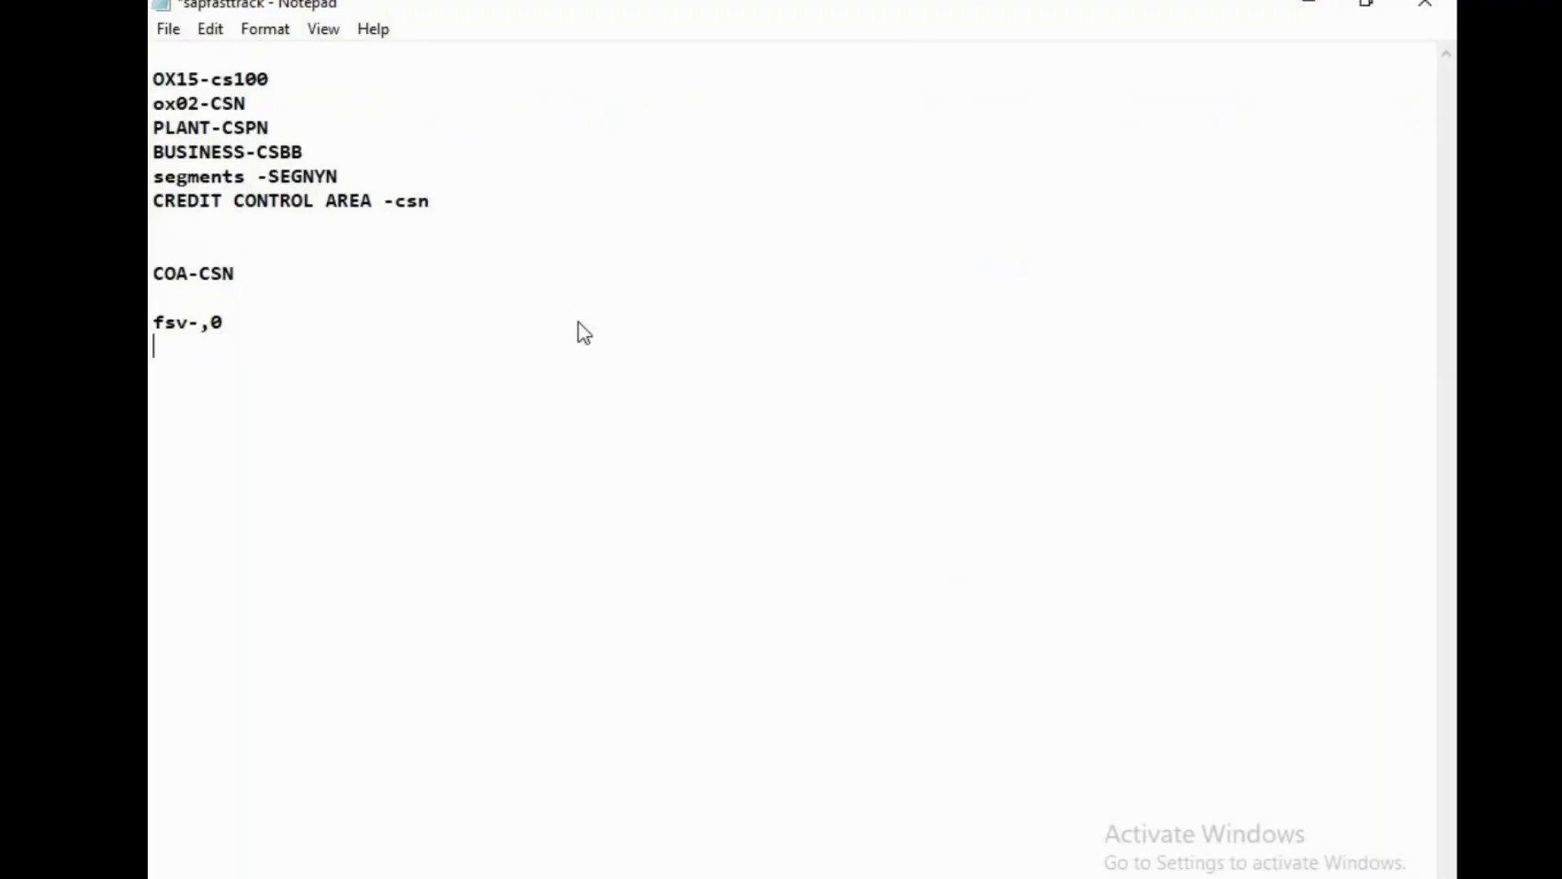
Add the line 'CSV-POSTING PERID VARIANT' below fsv-,0 in the sapfasttrack notes and save.
{"action": "key", "text": "Return"}
{"action": "type", "text": "CSV-"}
{"action": "type", "text": "OS"}
{"action": "key", "text": "BackSpace"}
{"action": "key", "text": "BackSpace"}
{"action": "type", "text": "POSTING"}
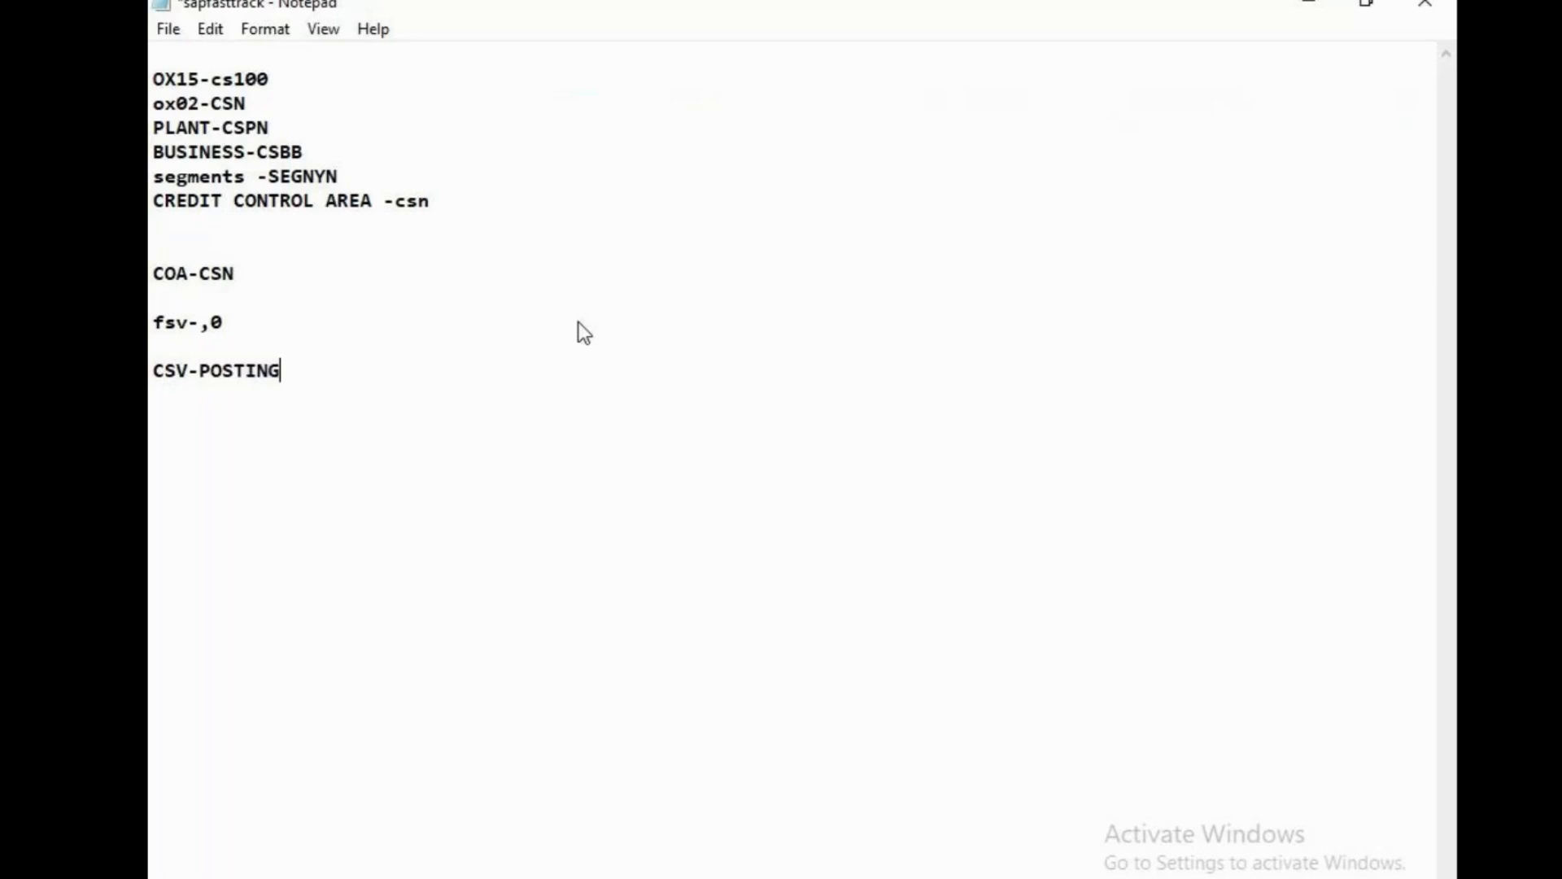
{"action": "type", "text": " PERIDO"}
{"action": "key", "text": "BackSpace"}
{"action": "key", "text": "BackSpace"}
{"action": "type", "text": "VAR"}
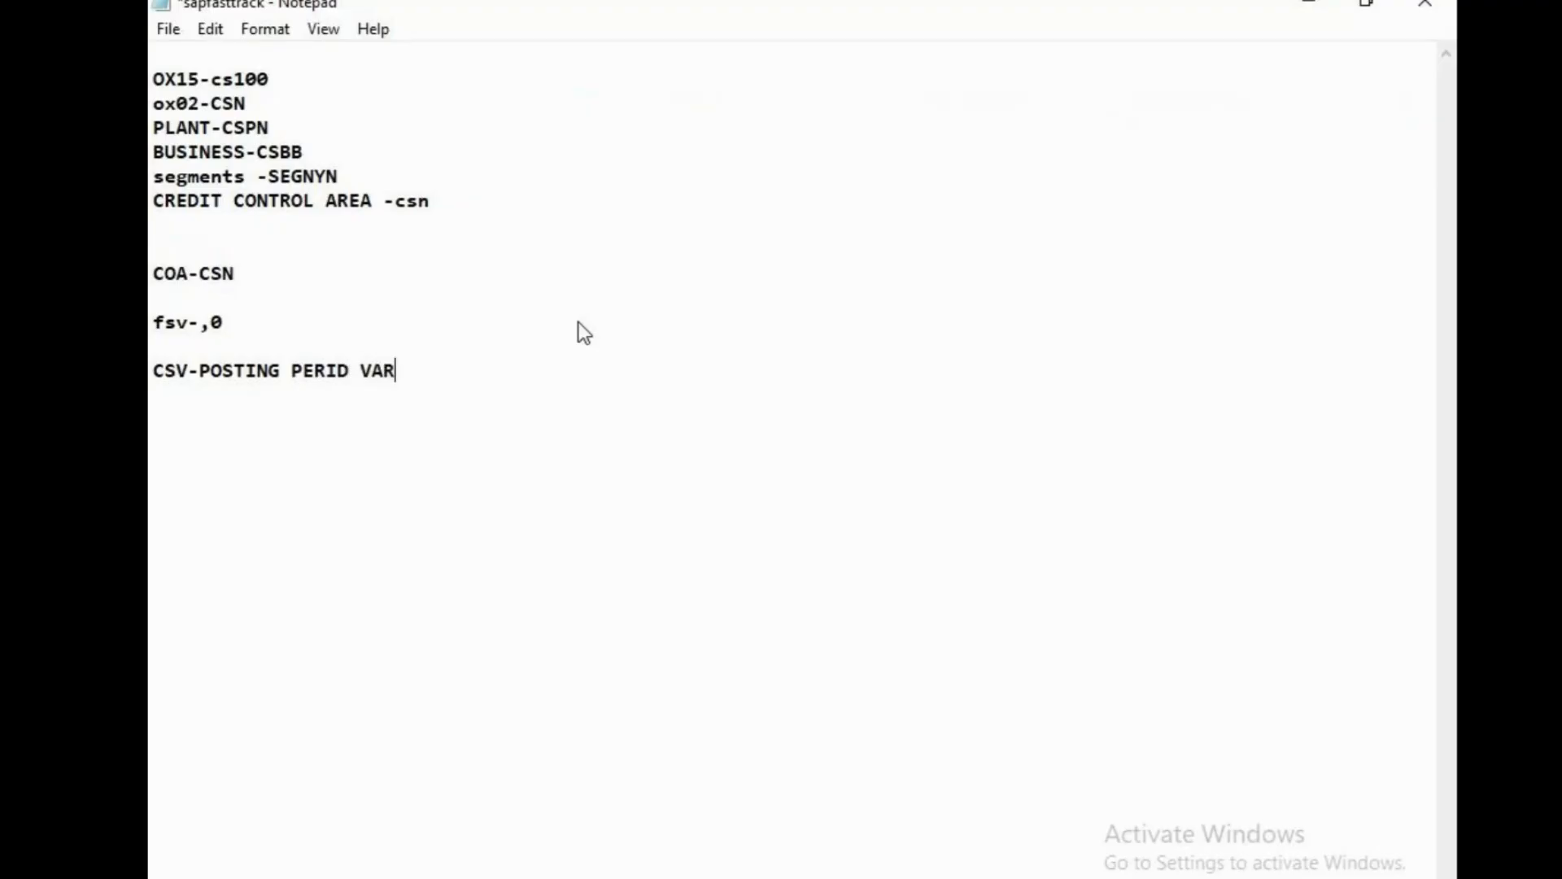
{"action": "type", "text": "IANT"}
{"action": "key", "text": "ctrl+s"}
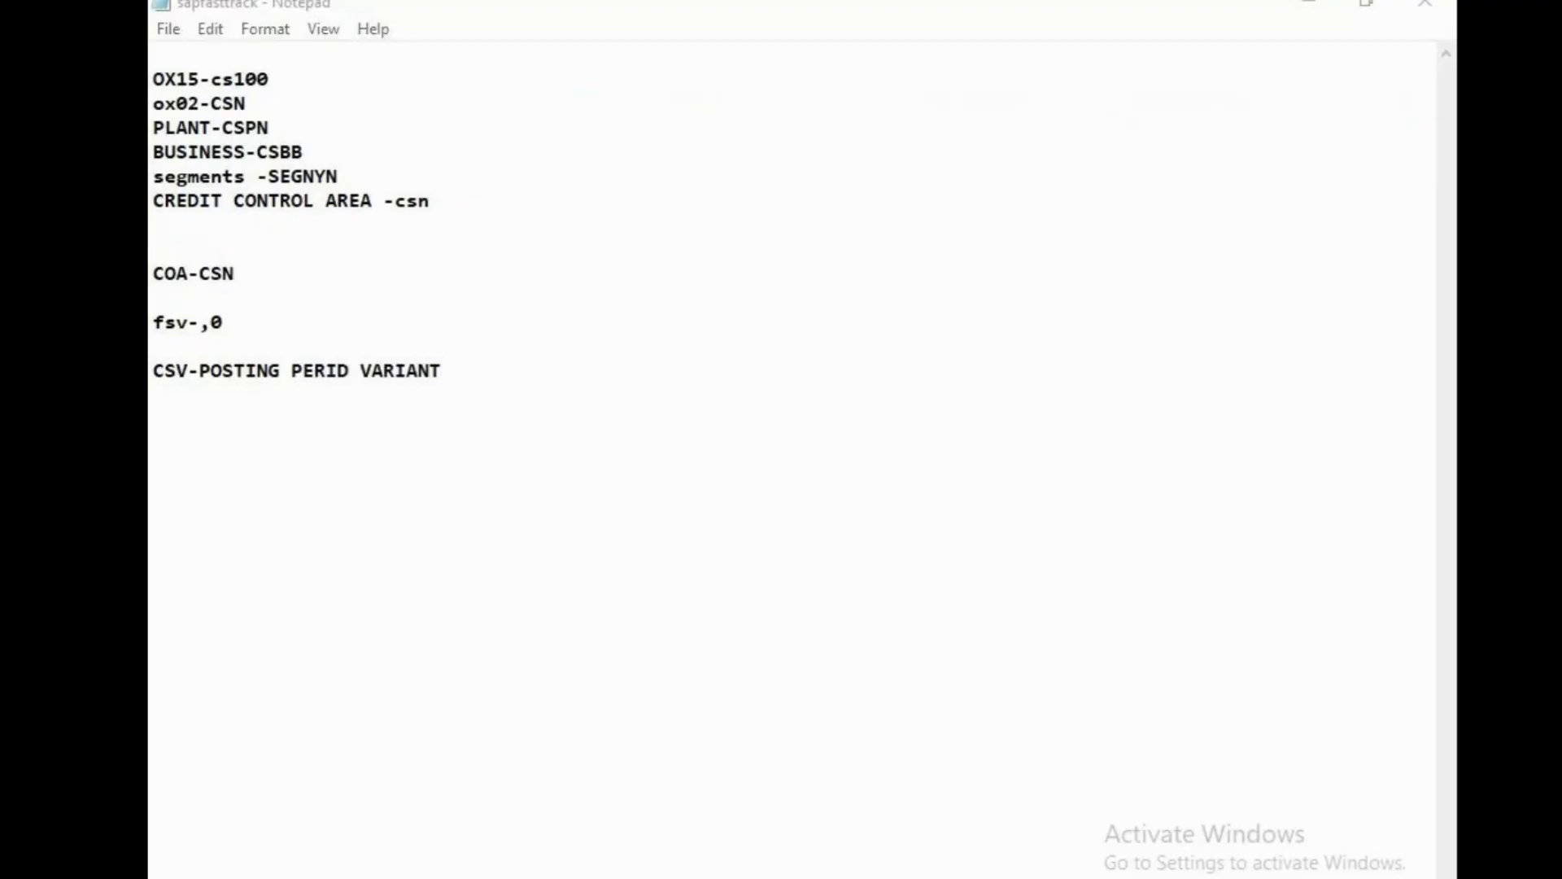
{"action": "left_click", "coordinate": [737, 877]}
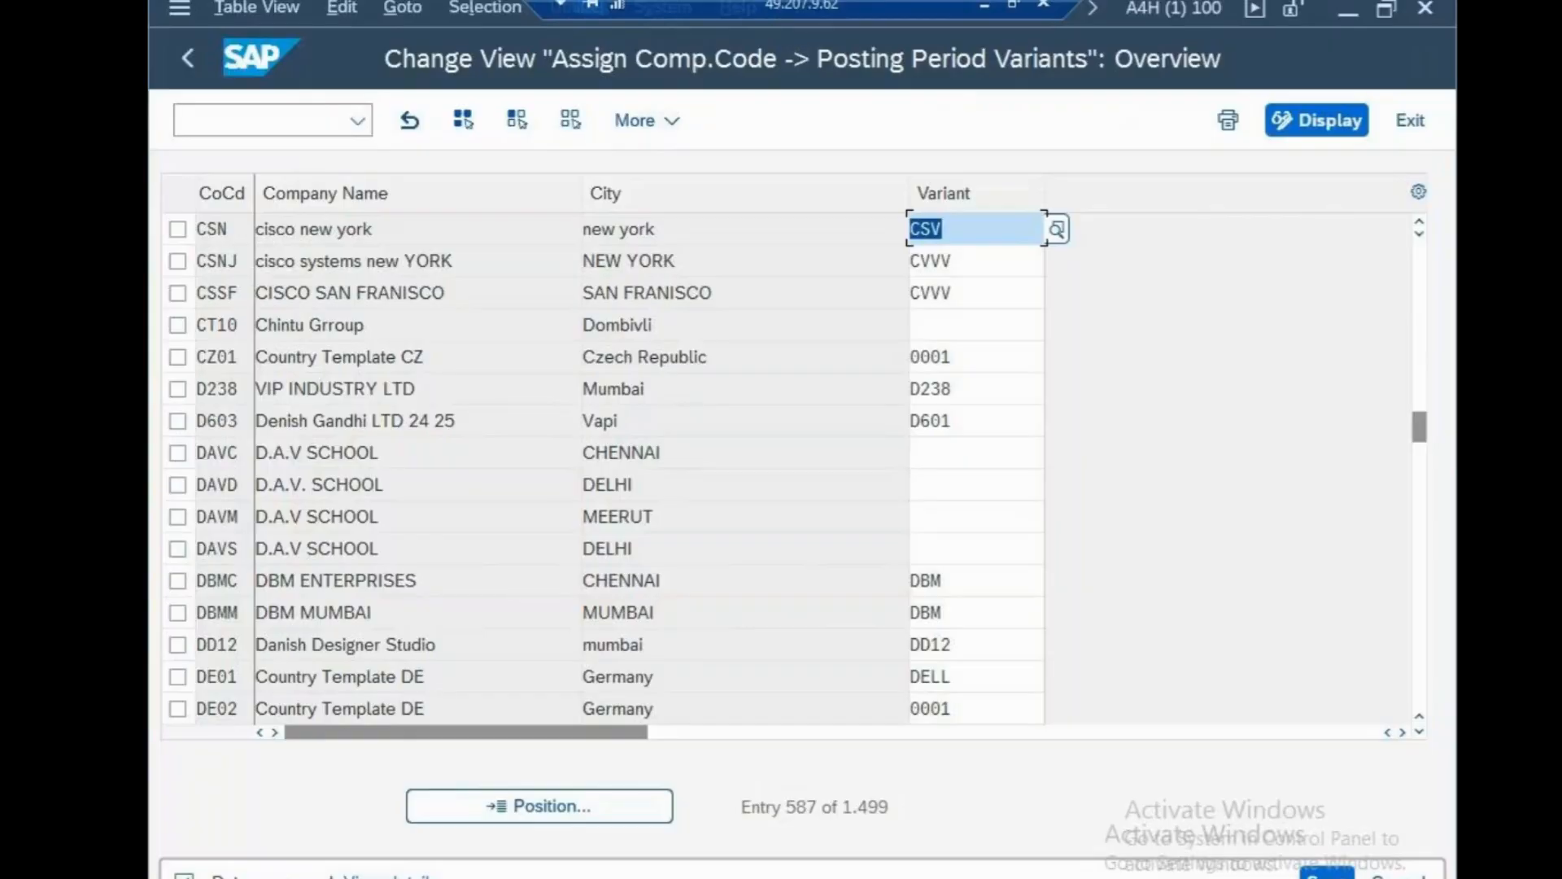
Open transaction OB52 posting periods for variant CSV.
{"action": "left_click", "coordinate": [218, 125]}
{"action": "type", "text": "/n"}
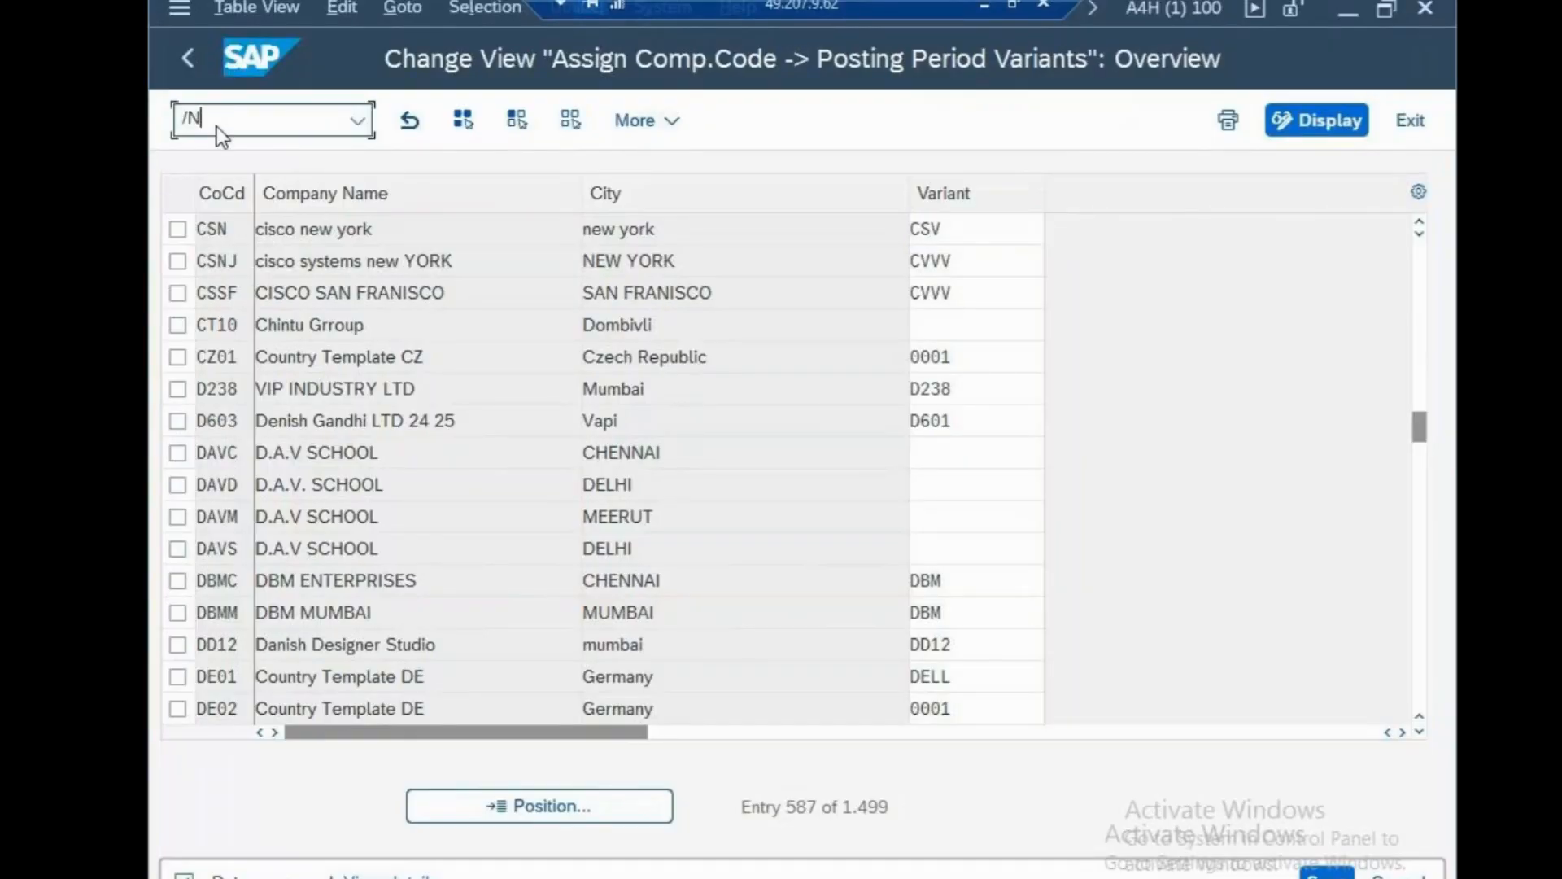
{"action": "key", "text": "Return"}
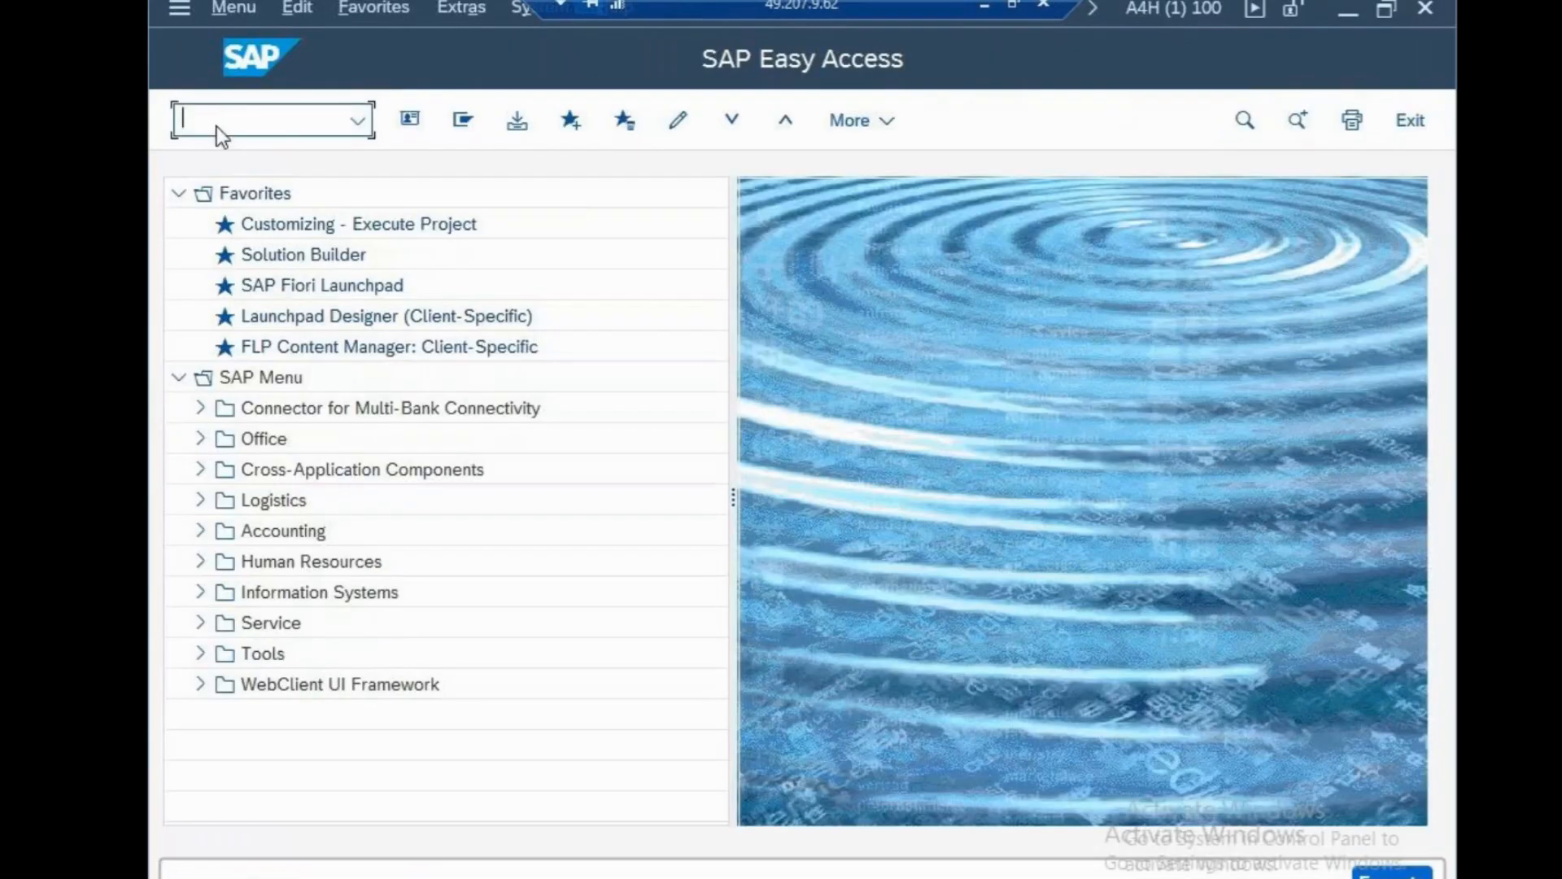
{"action": "type", "text": "OB52"}
{"action": "key", "text": "Return"}
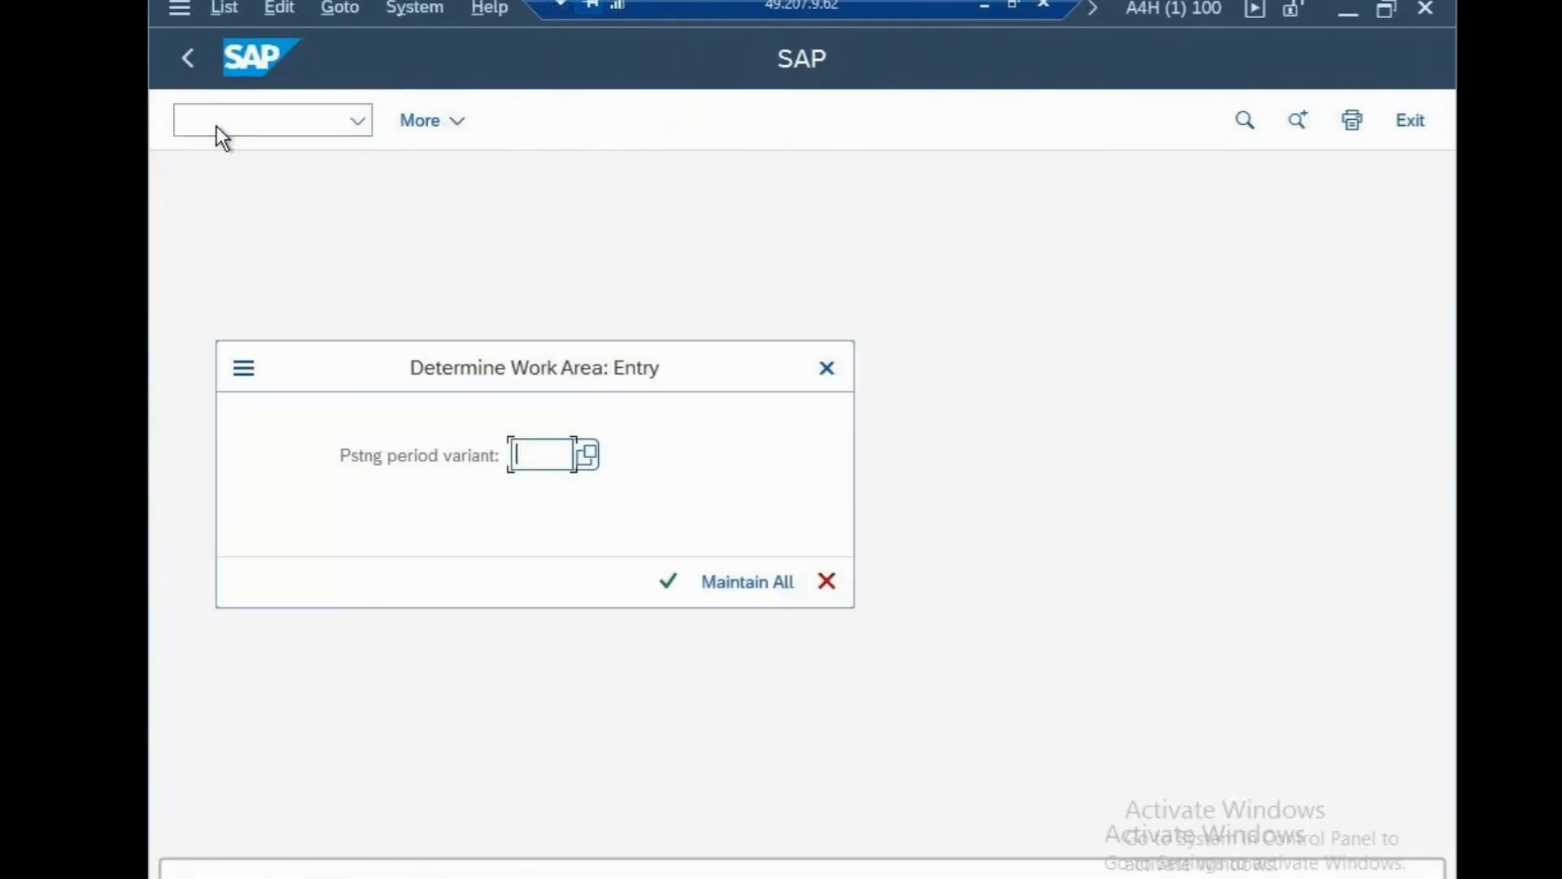
{"action": "type", "text": "CSV"}
{"action": "left_click", "coordinate": [670, 579]}
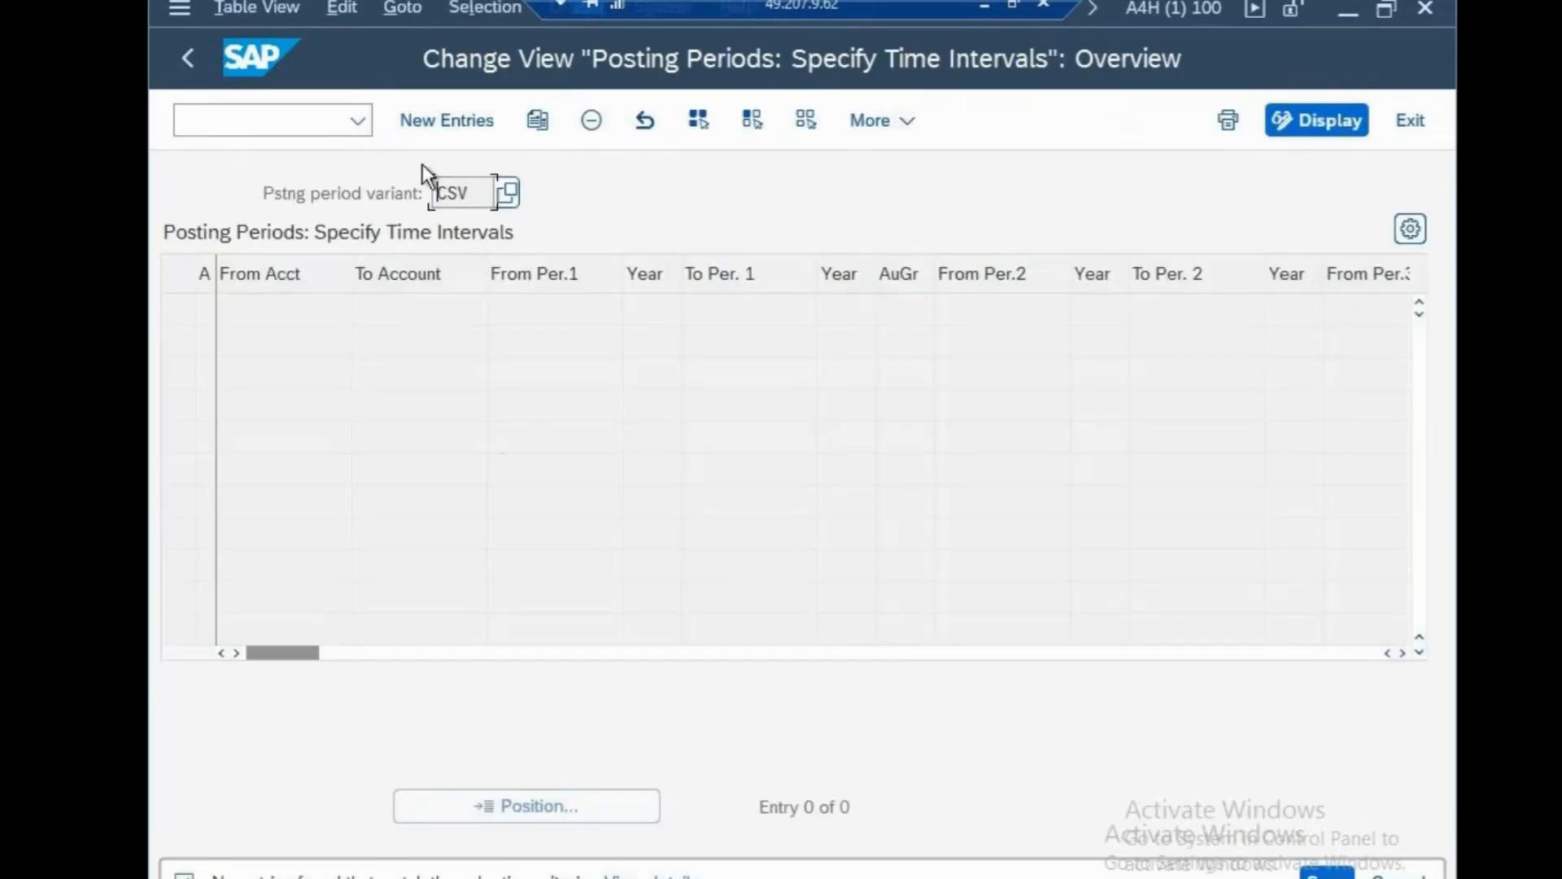
Add a new posting period row with account type + (valid for all account types).
{"action": "left_click", "coordinate": [446, 122]}
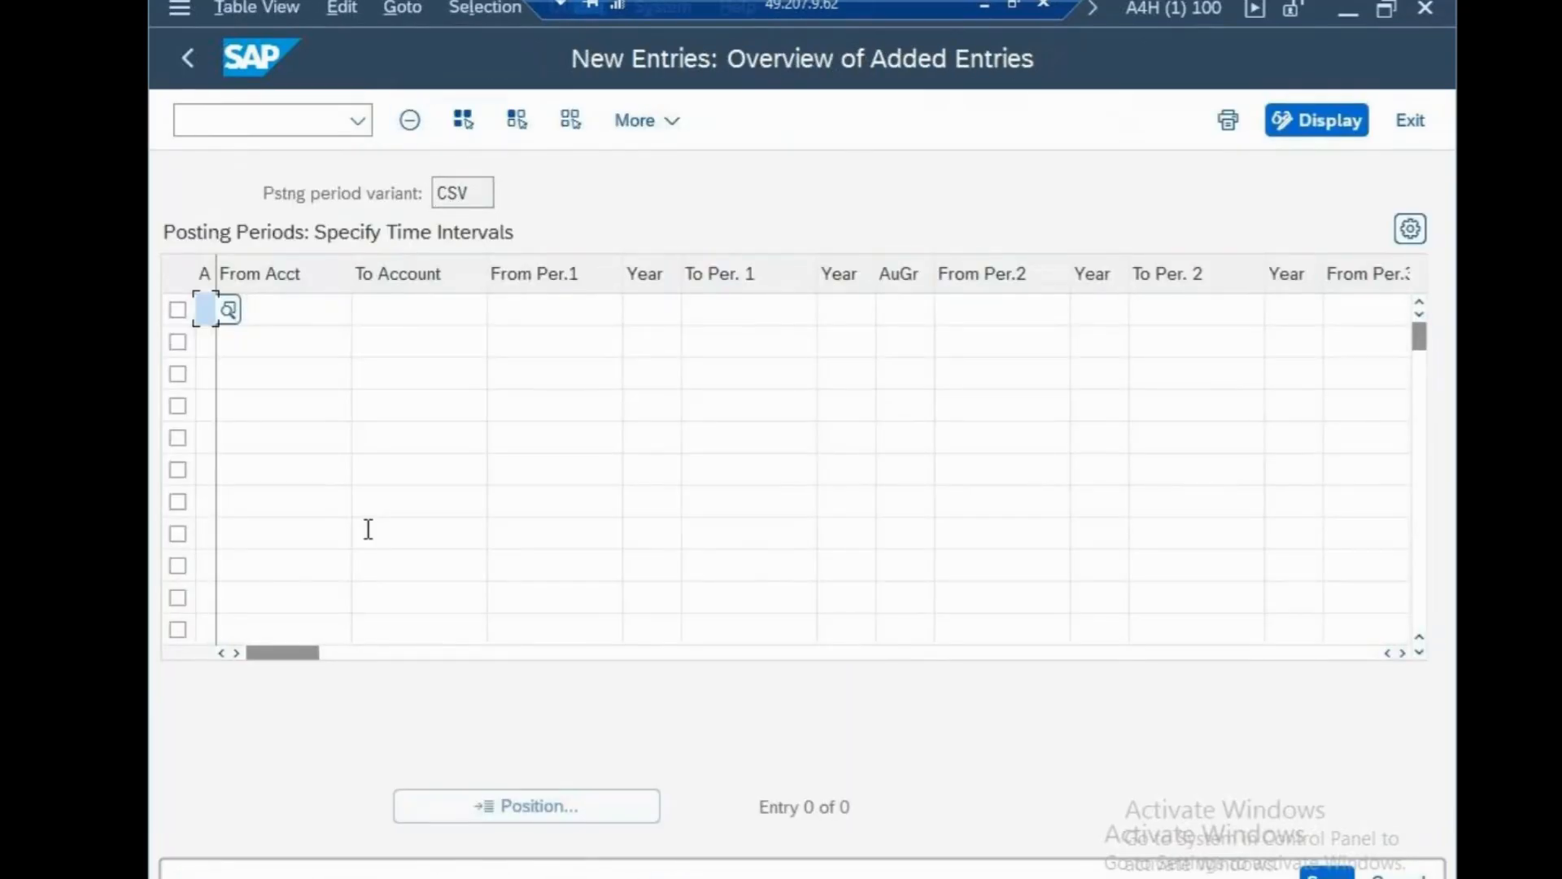
{"action": "left_click_drag", "start_coordinate": [217, 265], "coordinate": [267, 268]}
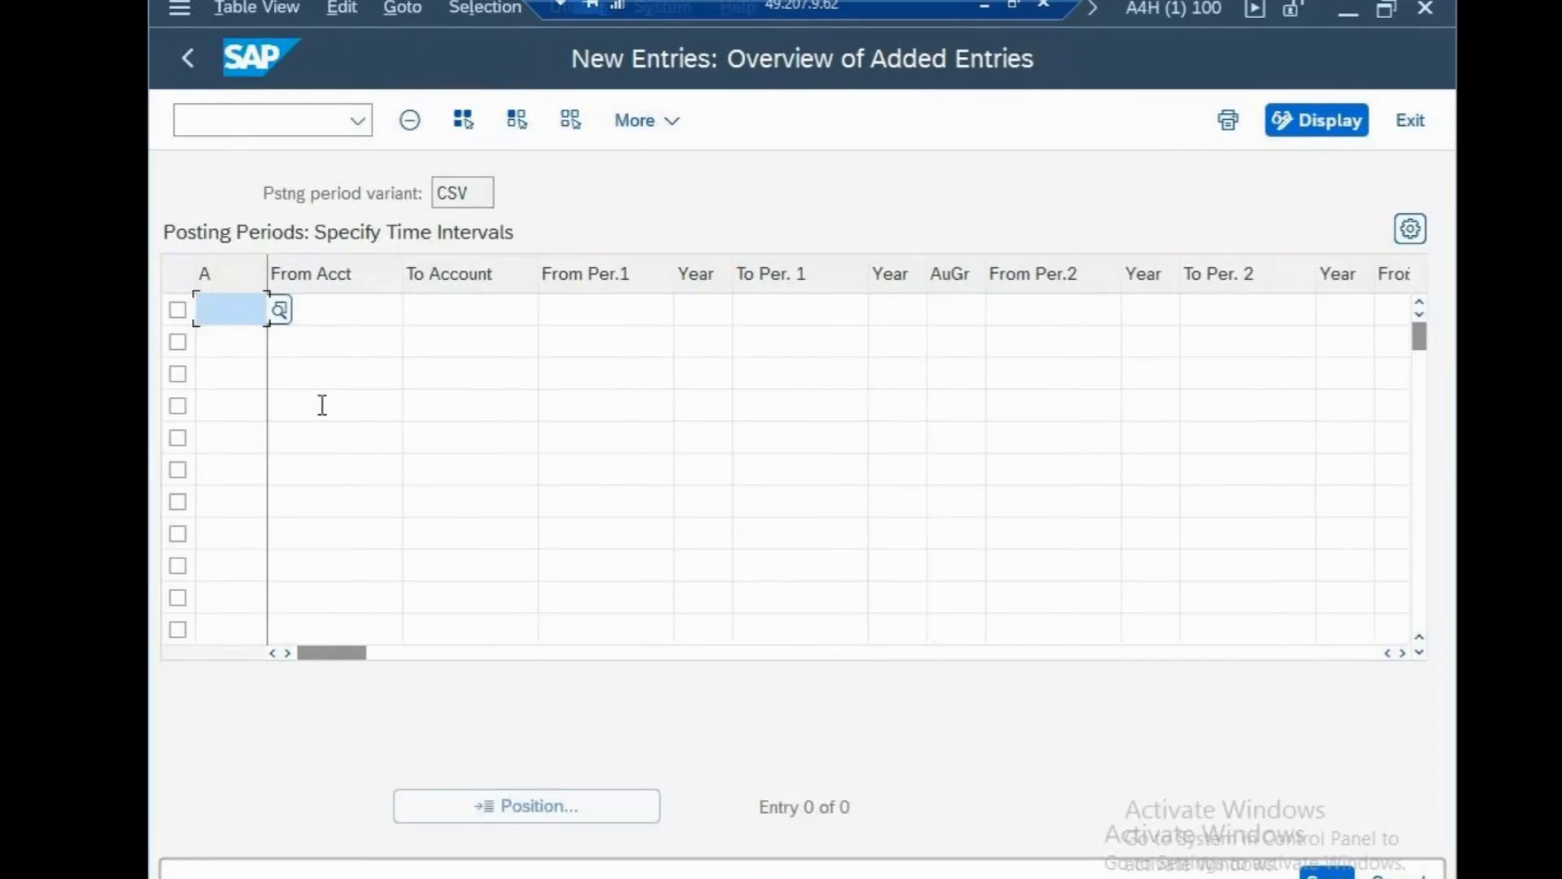
{"action": "left_click", "coordinate": [272, 311]}
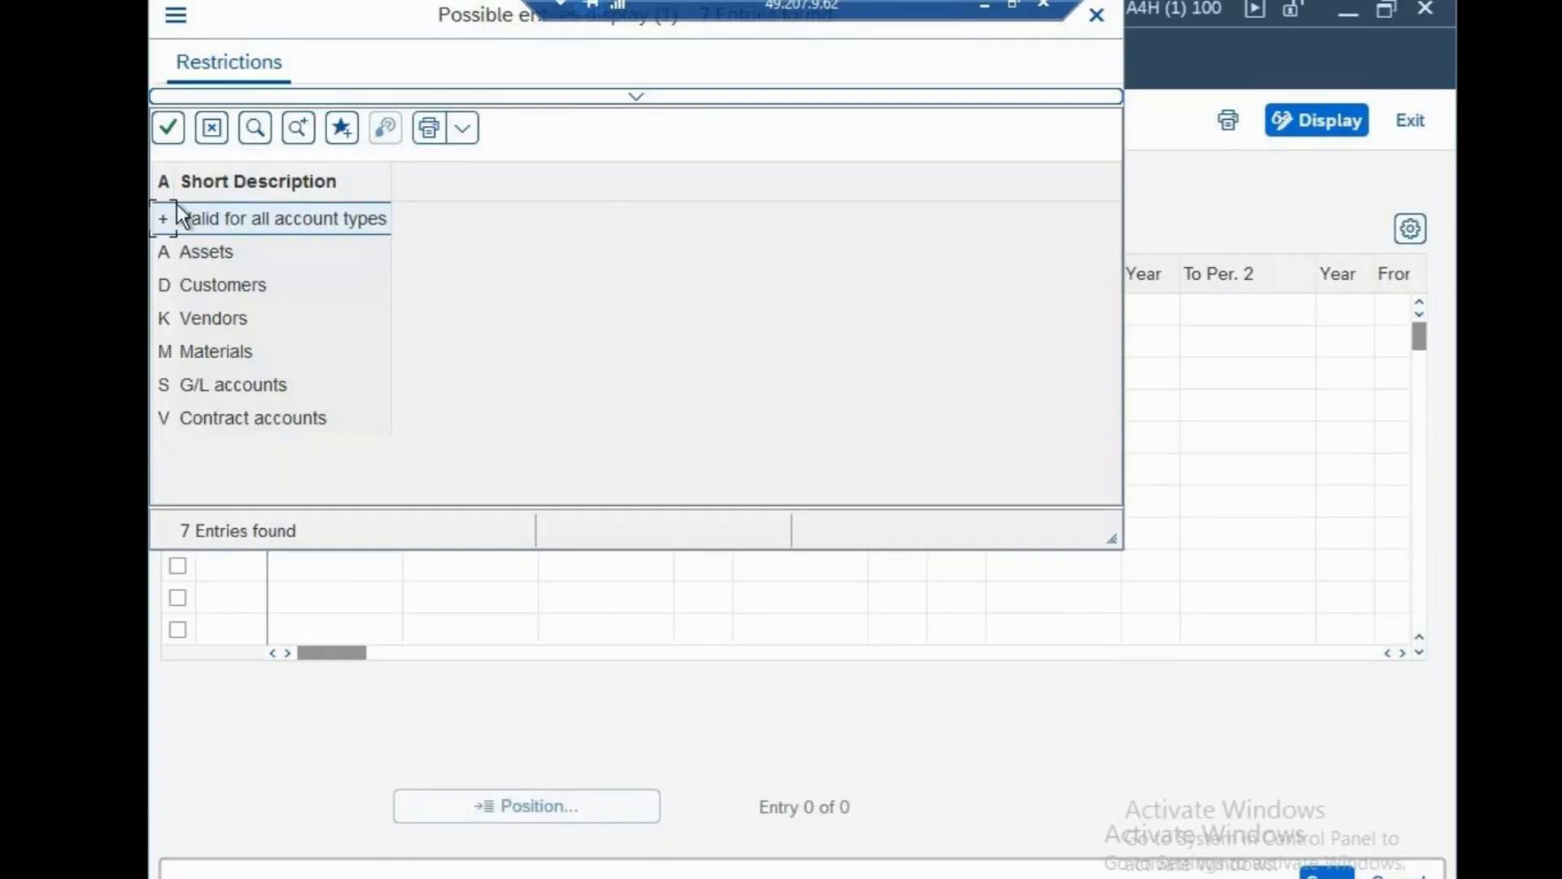
{"action": "left_click", "coordinate": [164, 140]}
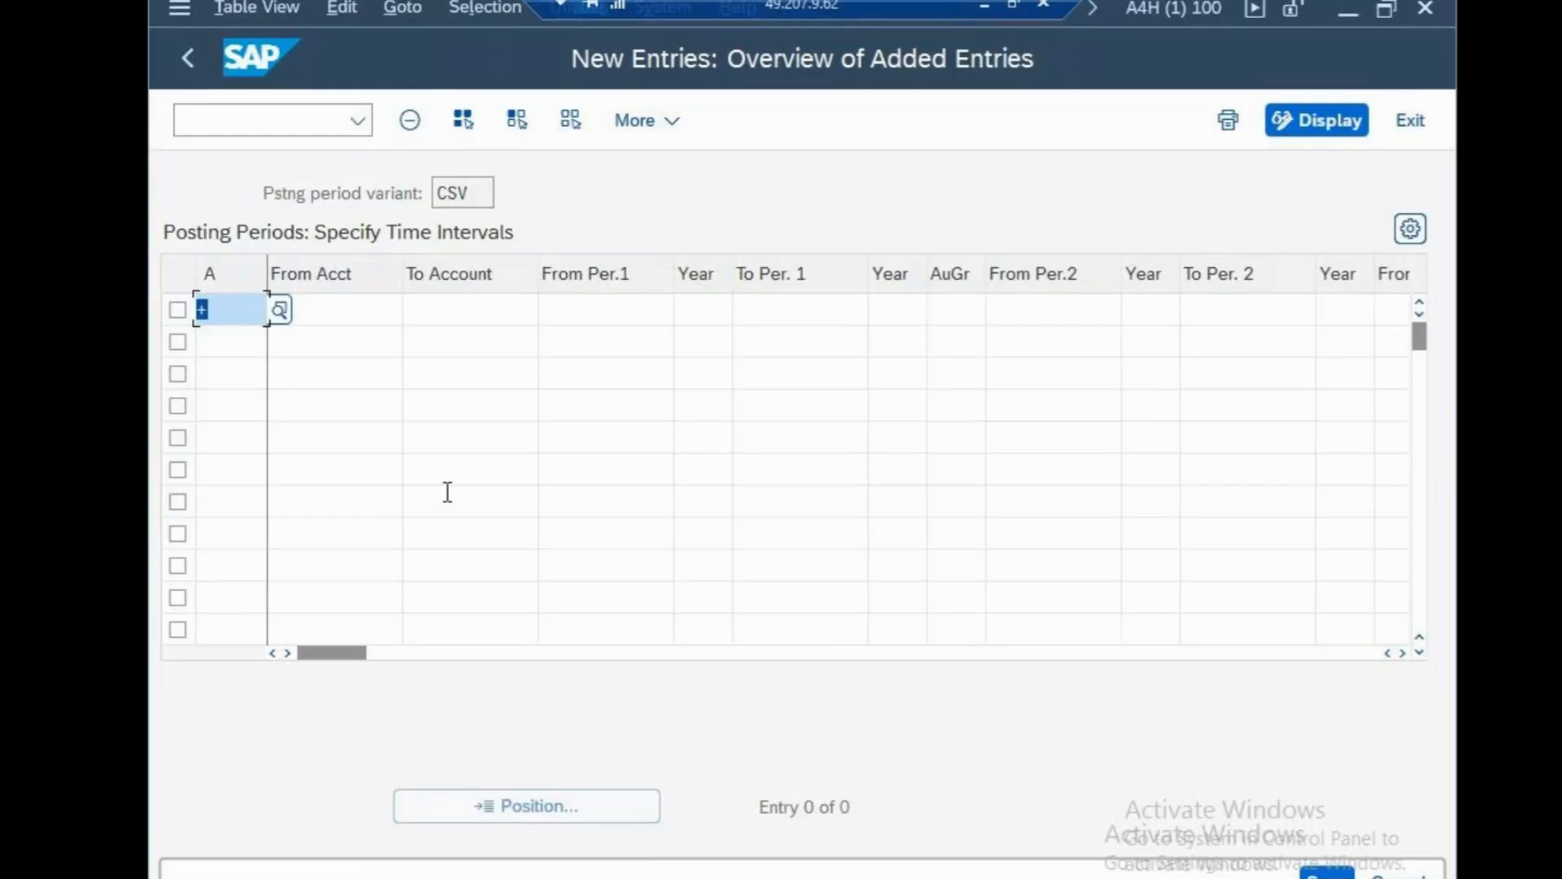
Enter periods 1 to 12 of 2025 as the row's first period range, clearing stray entries.
{"action": "left_click", "coordinate": [471, 314]}
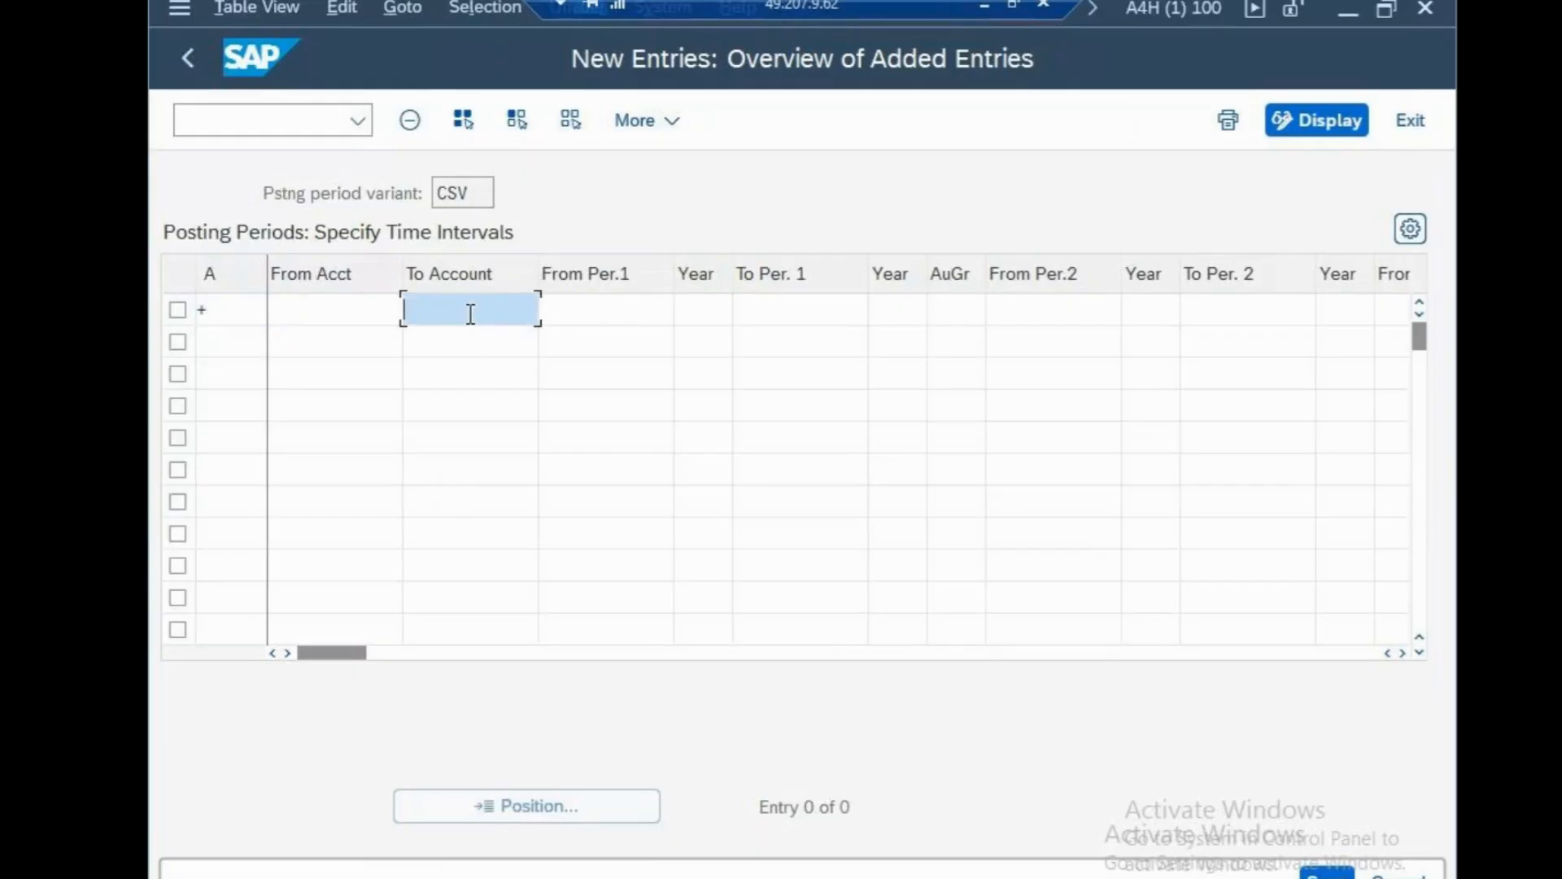
{"action": "type", "text": "1"}
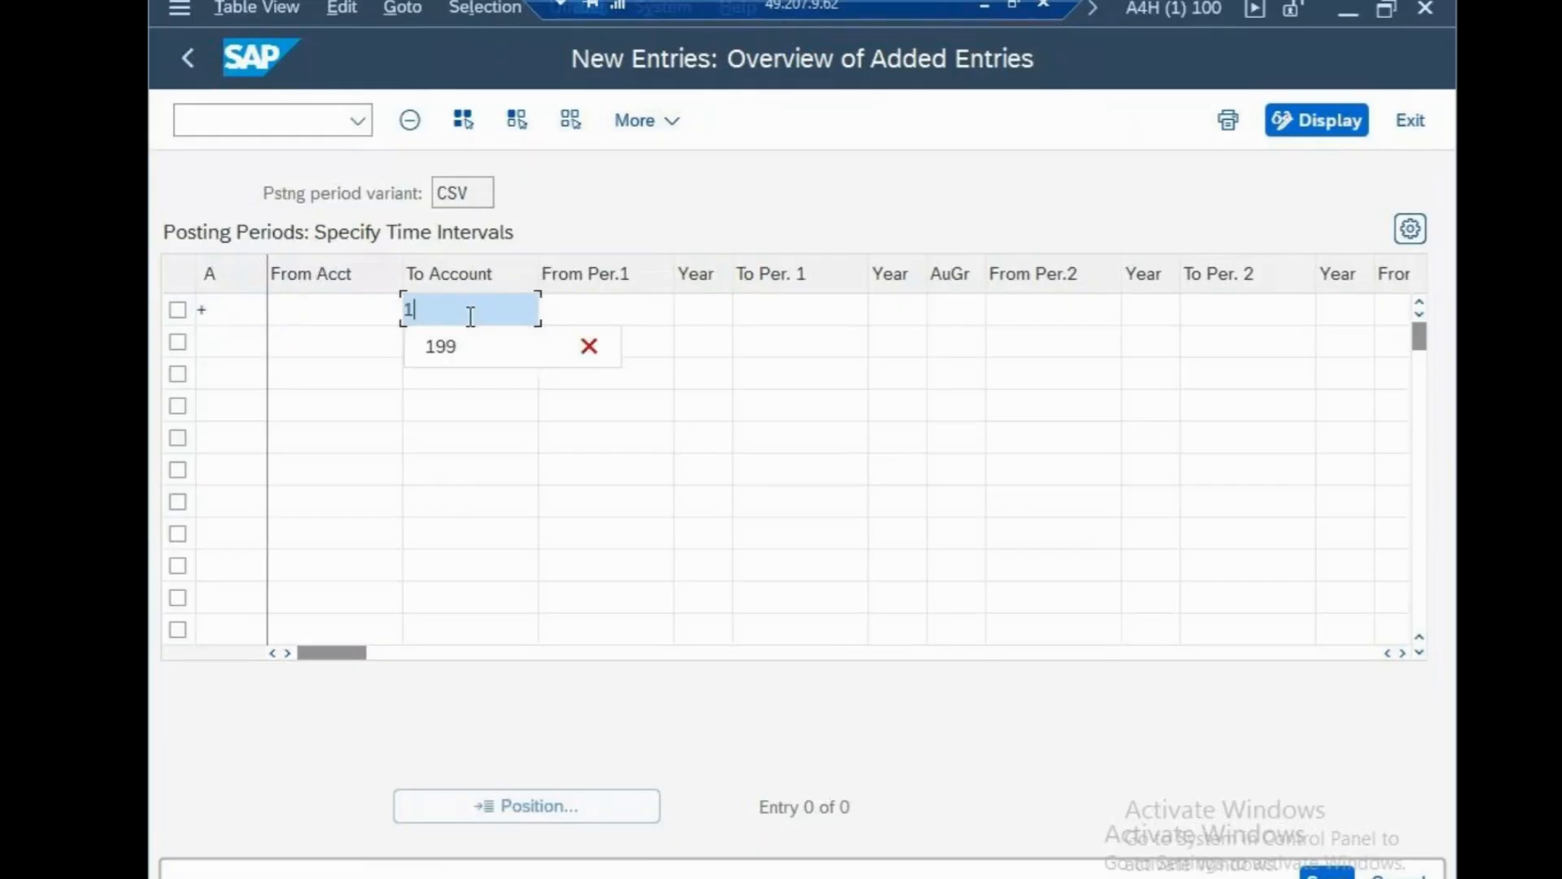
{"action": "key", "text": "BackSpace"}
{"action": "left_click", "coordinate": [522, 560]}
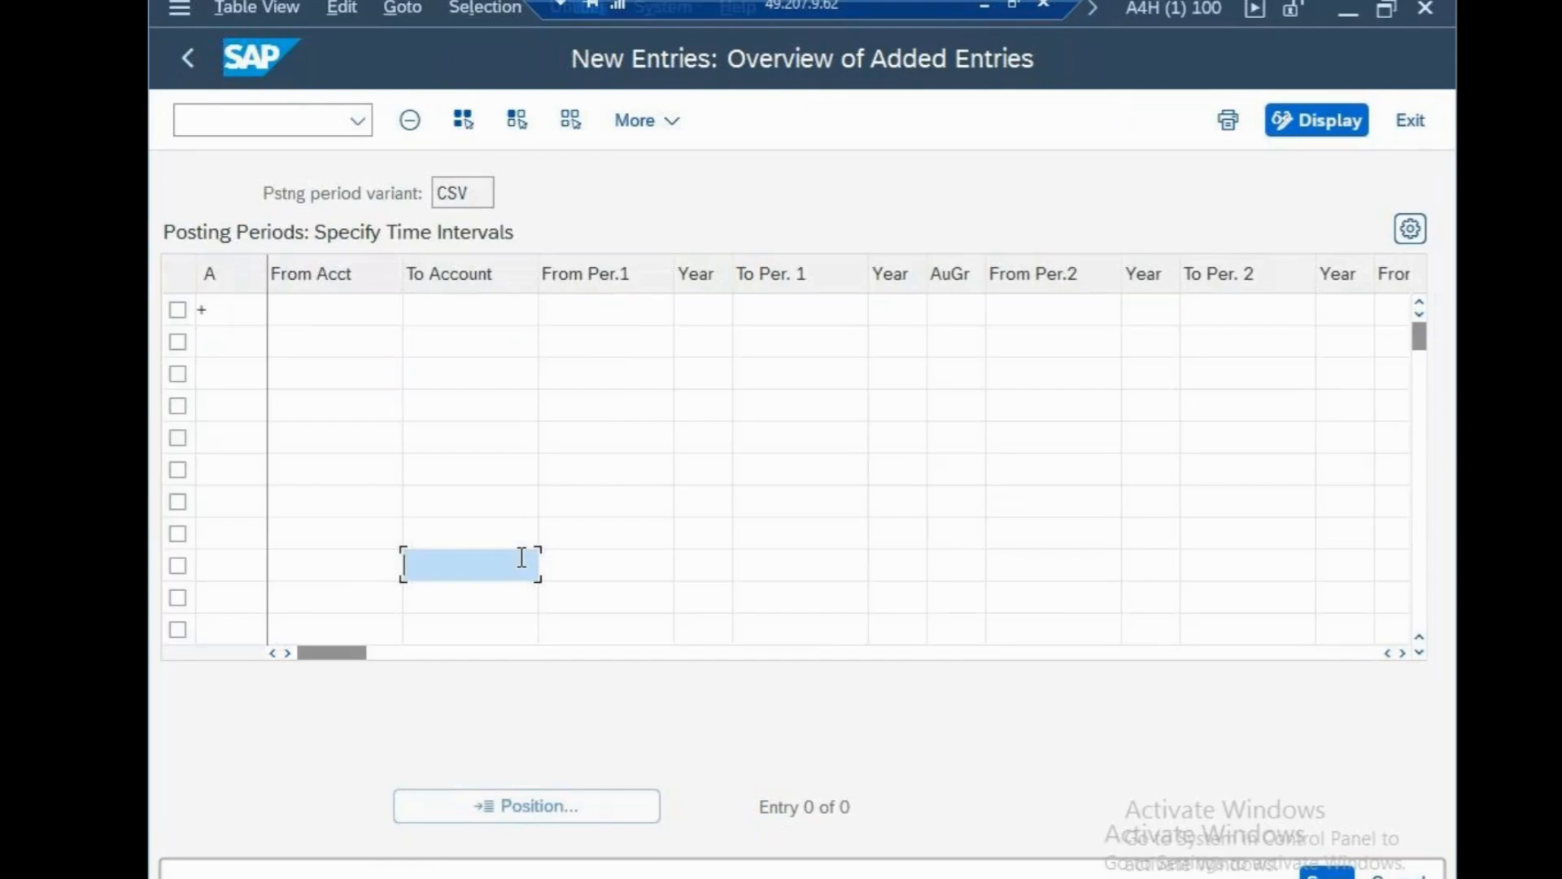
{"action": "left_click", "coordinate": [608, 317]}
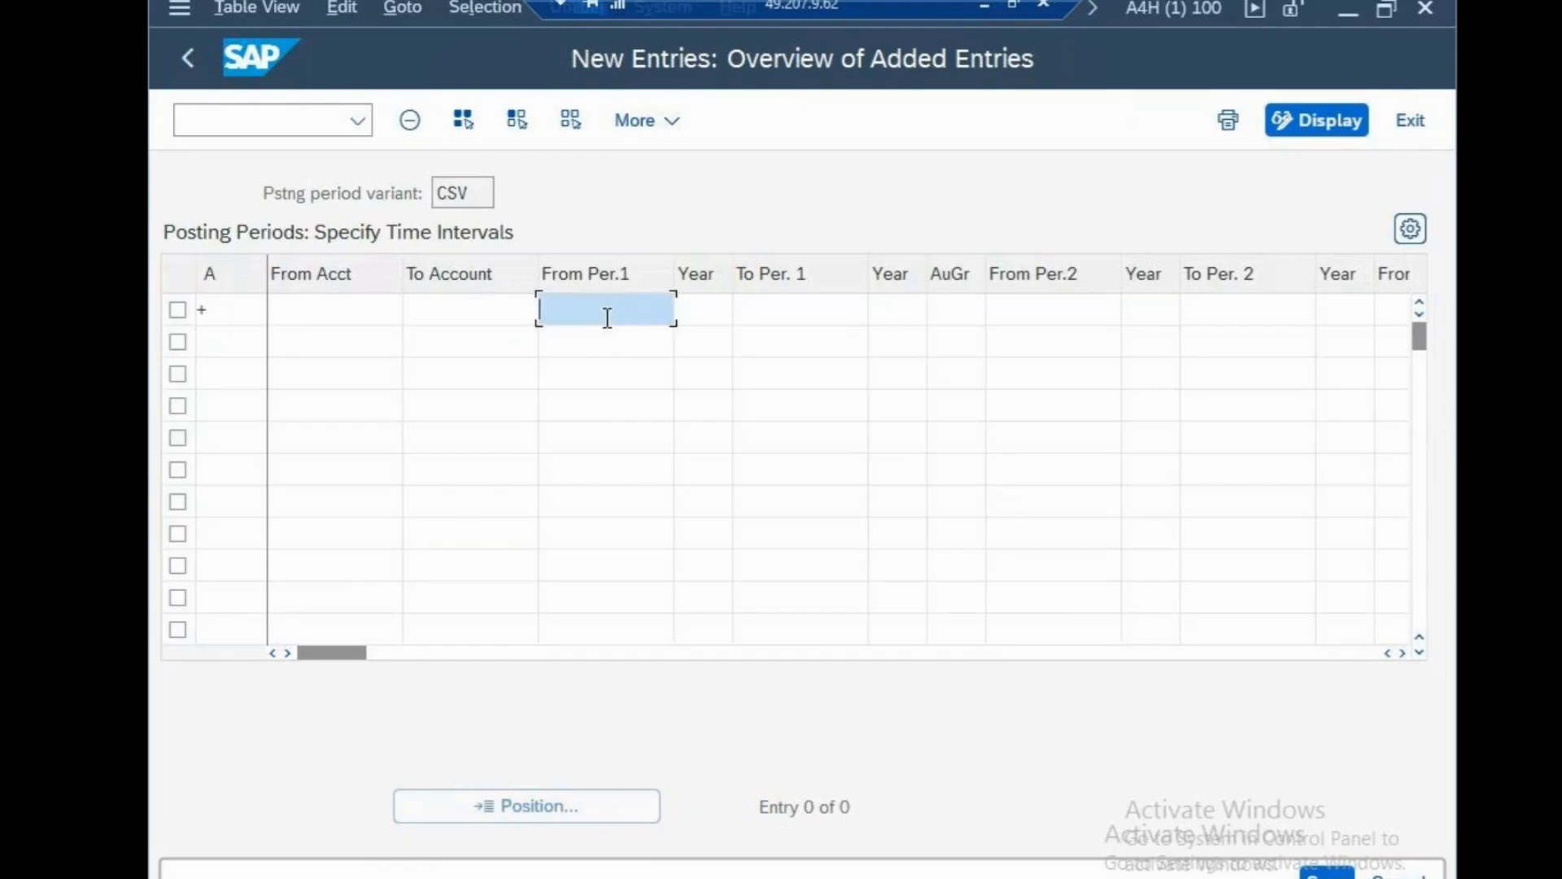
{"action": "type", "text": "1"}
{"action": "left_click", "coordinate": [787, 310]}
{"action": "type", "text": "12"}
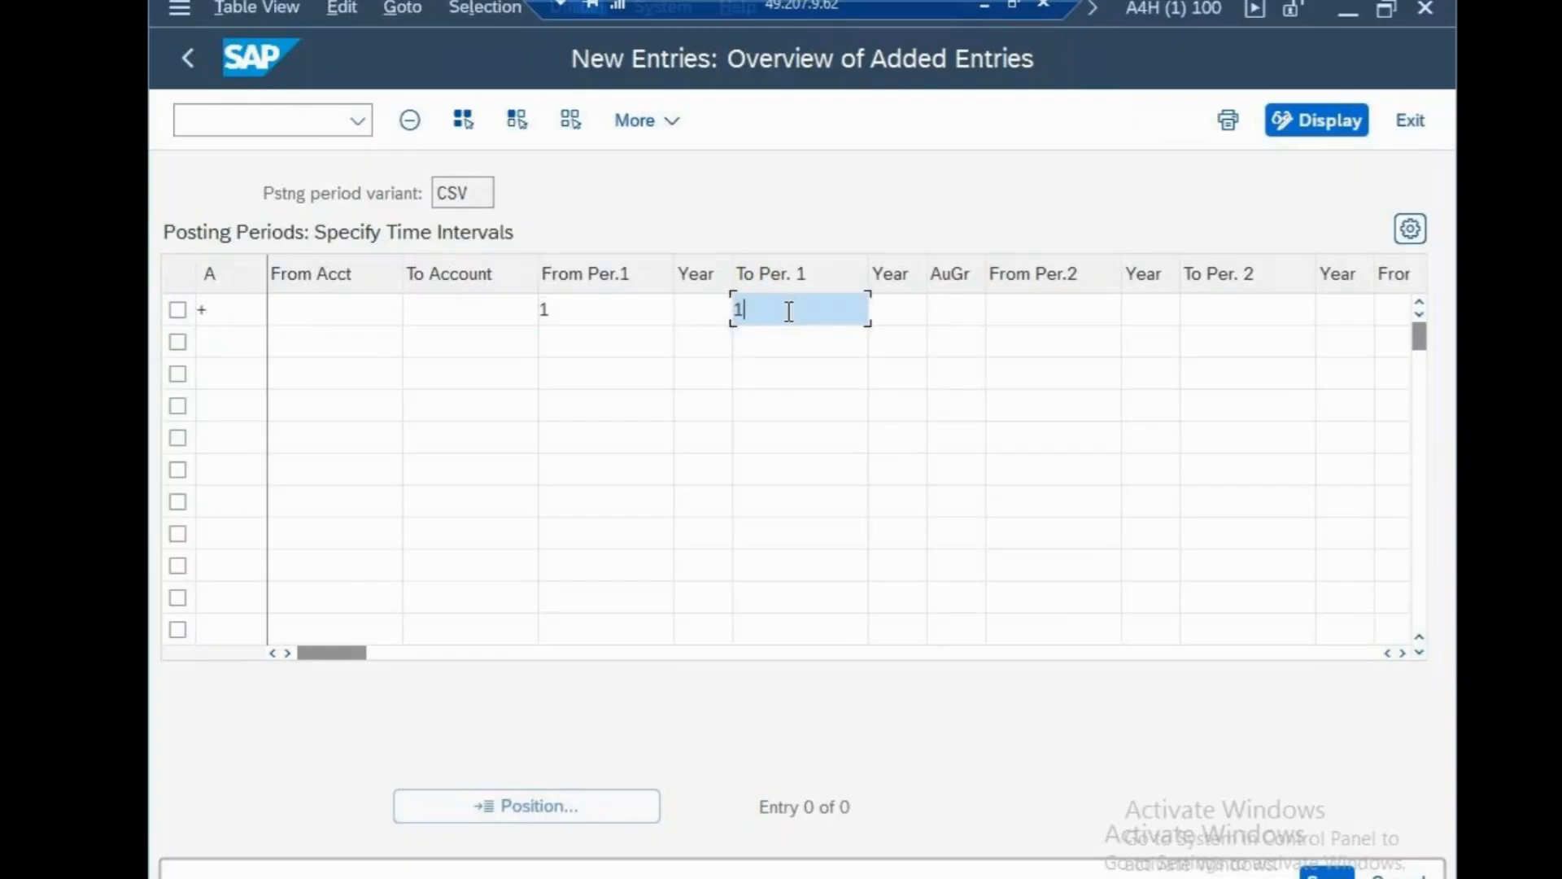
{"action": "left_click", "coordinate": [776, 403]}
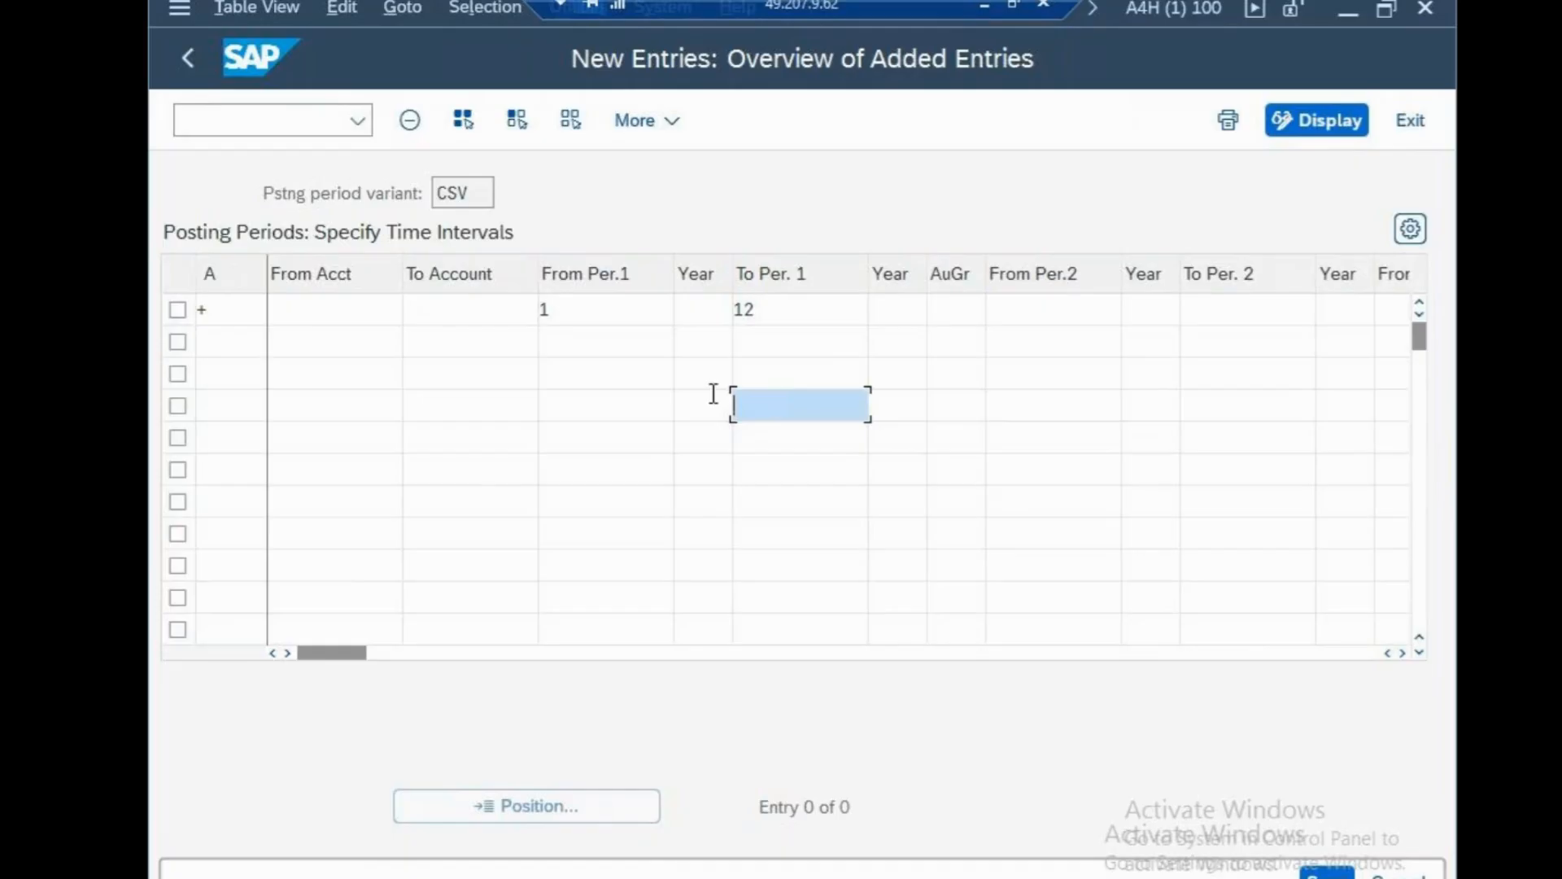
{"action": "left_click", "coordinate": [954, 310]}
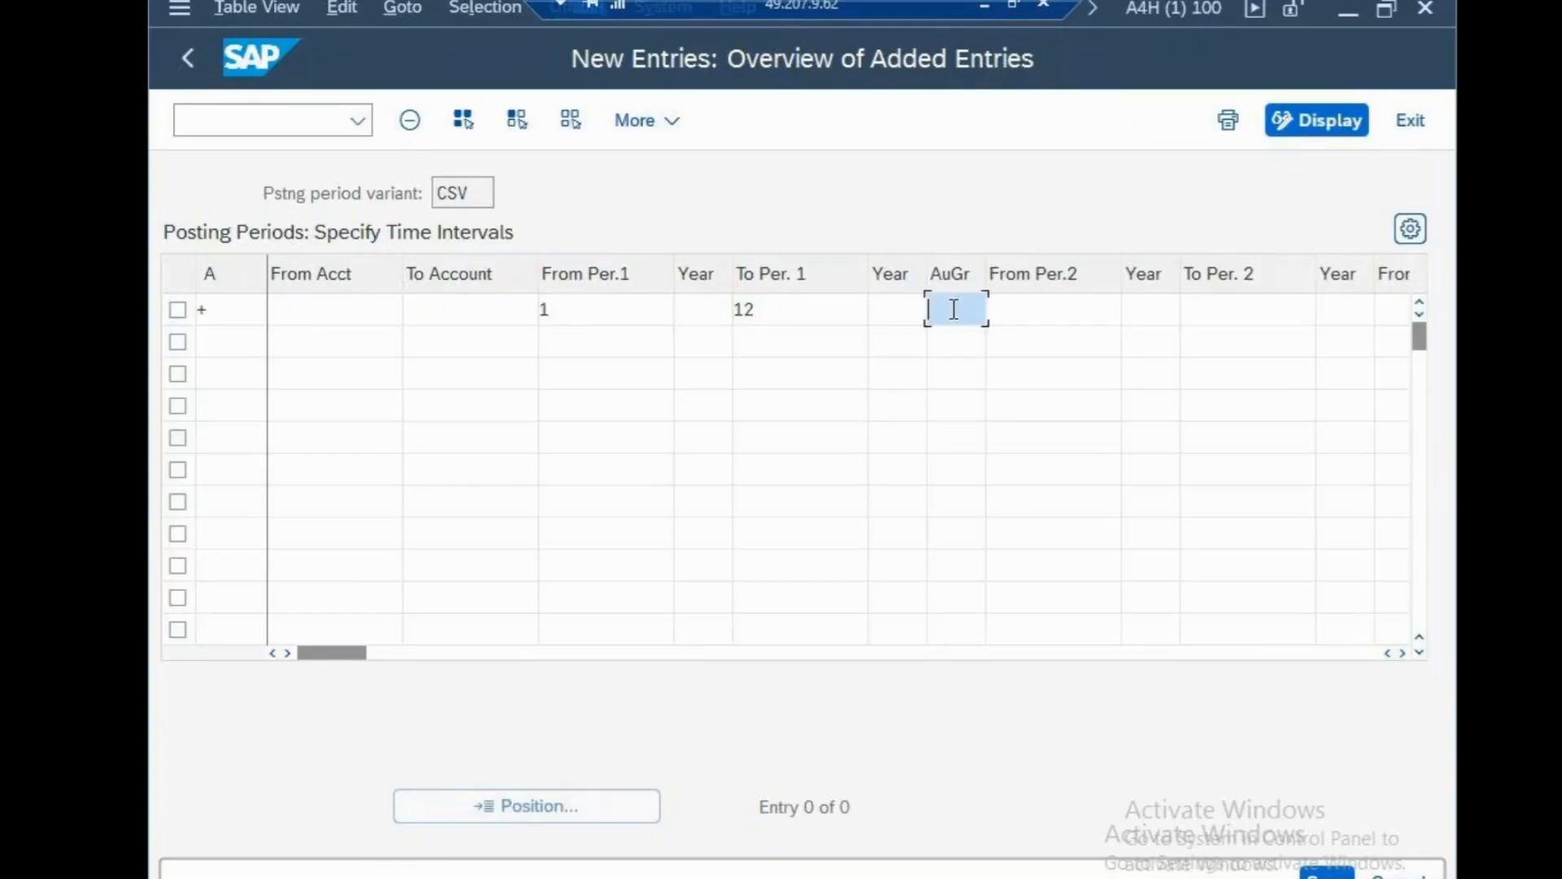
{"action": "type", "text": "13"}
{"action": "key", "text": "BackSpace"}
{"action": "left_click", "coordinate": [700, 312]}
{"action": "type", "text": "2025"}
{"action": "left_click", "coordinate": [896, 303]}
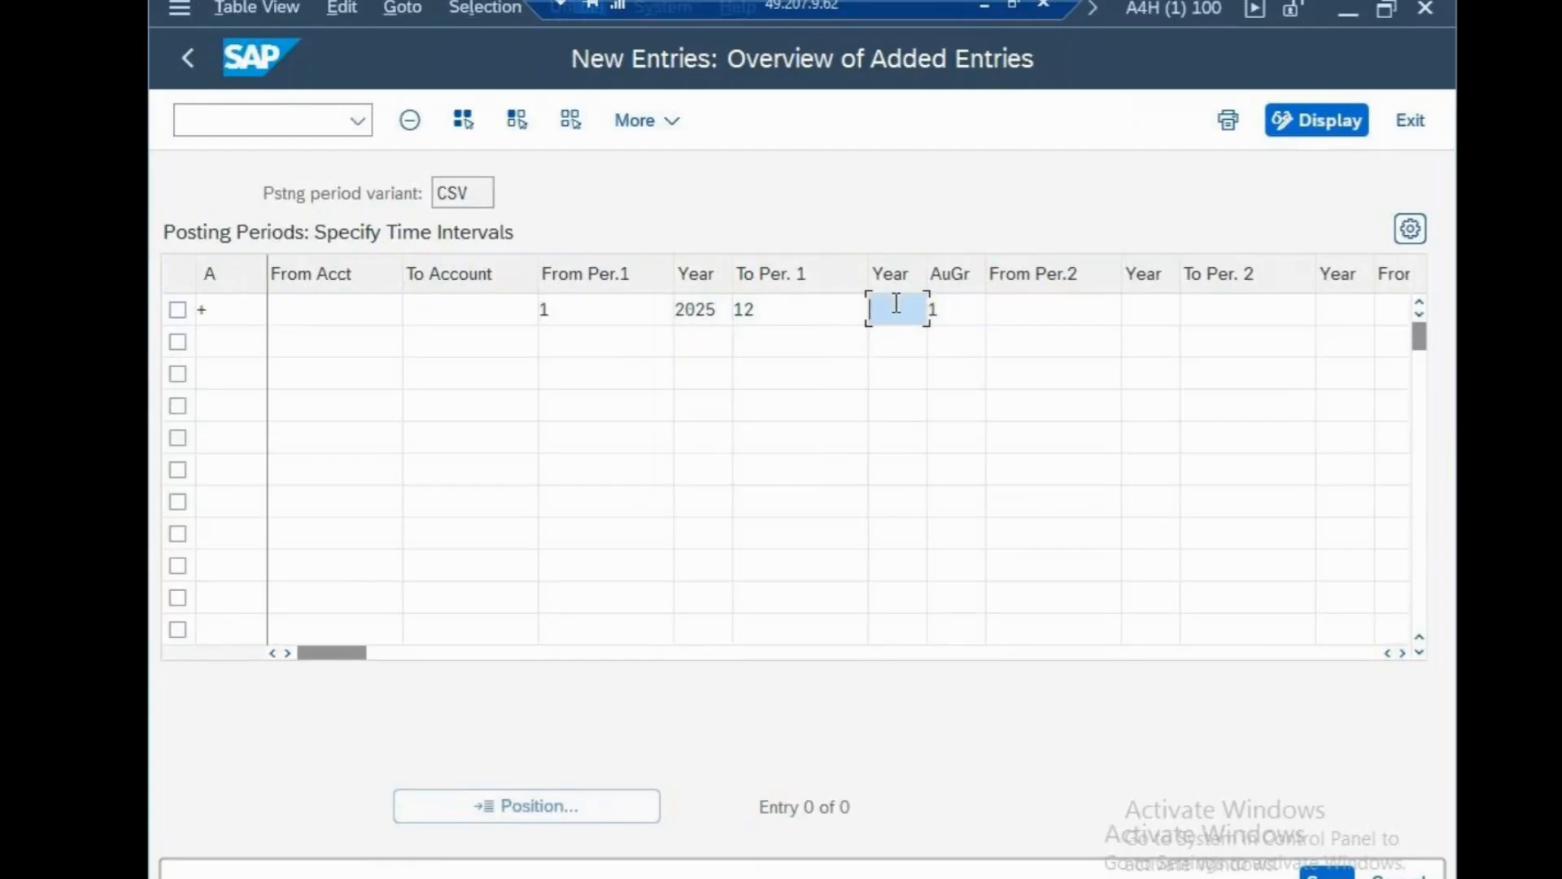
{"action": "type", "text": "2025"}
{"action": "left_click", "coordinate": [957, 470]}
{"action": "left_click", "coordinate": [958, 314]}
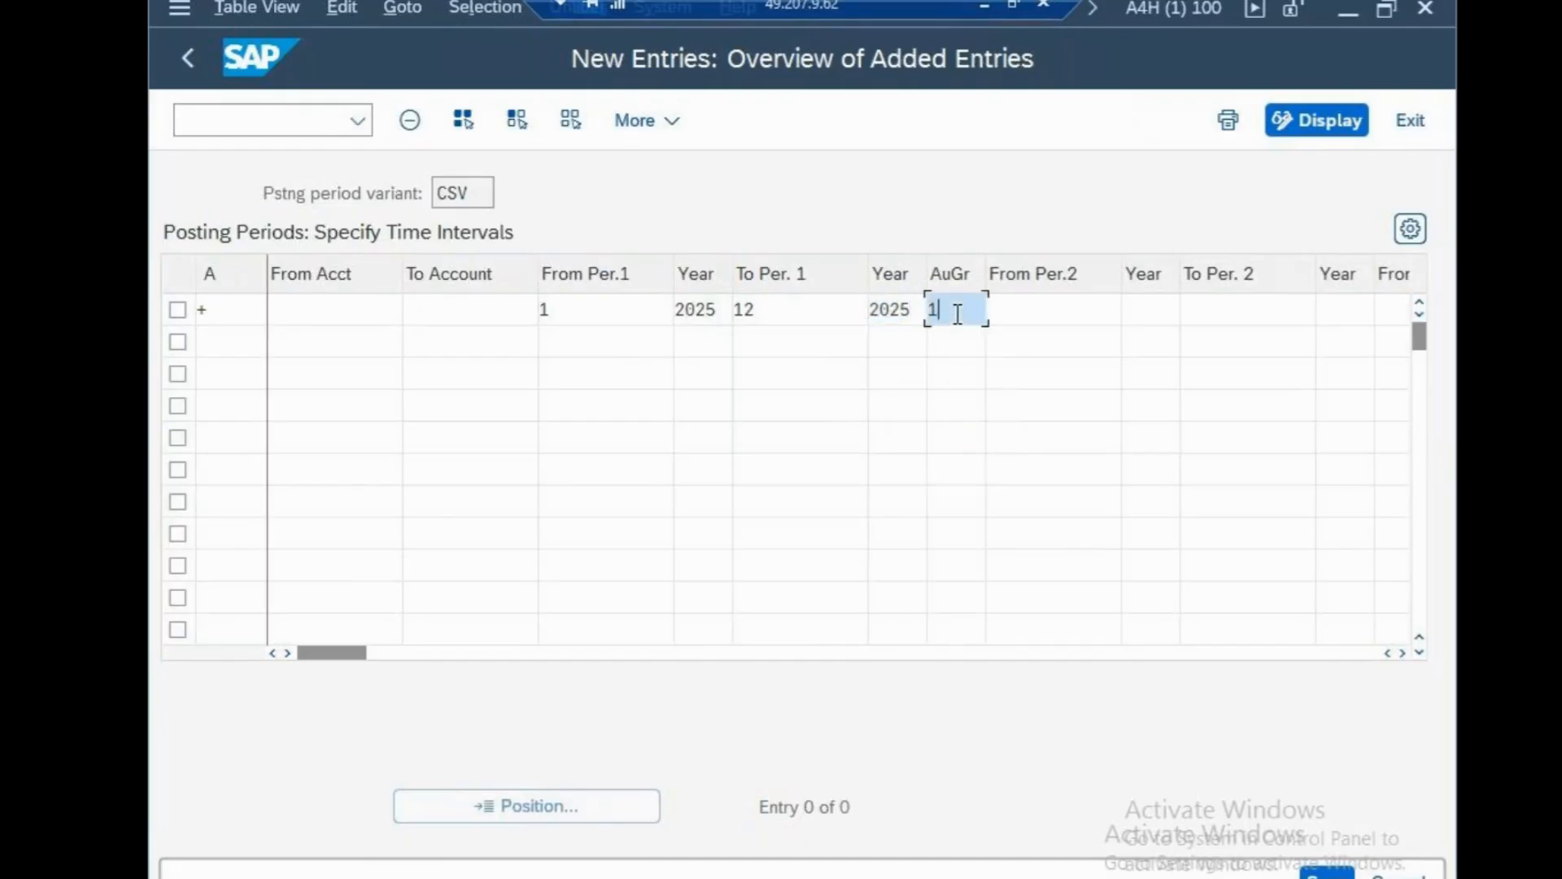
{"action": "key", "text": "BackSpace"}
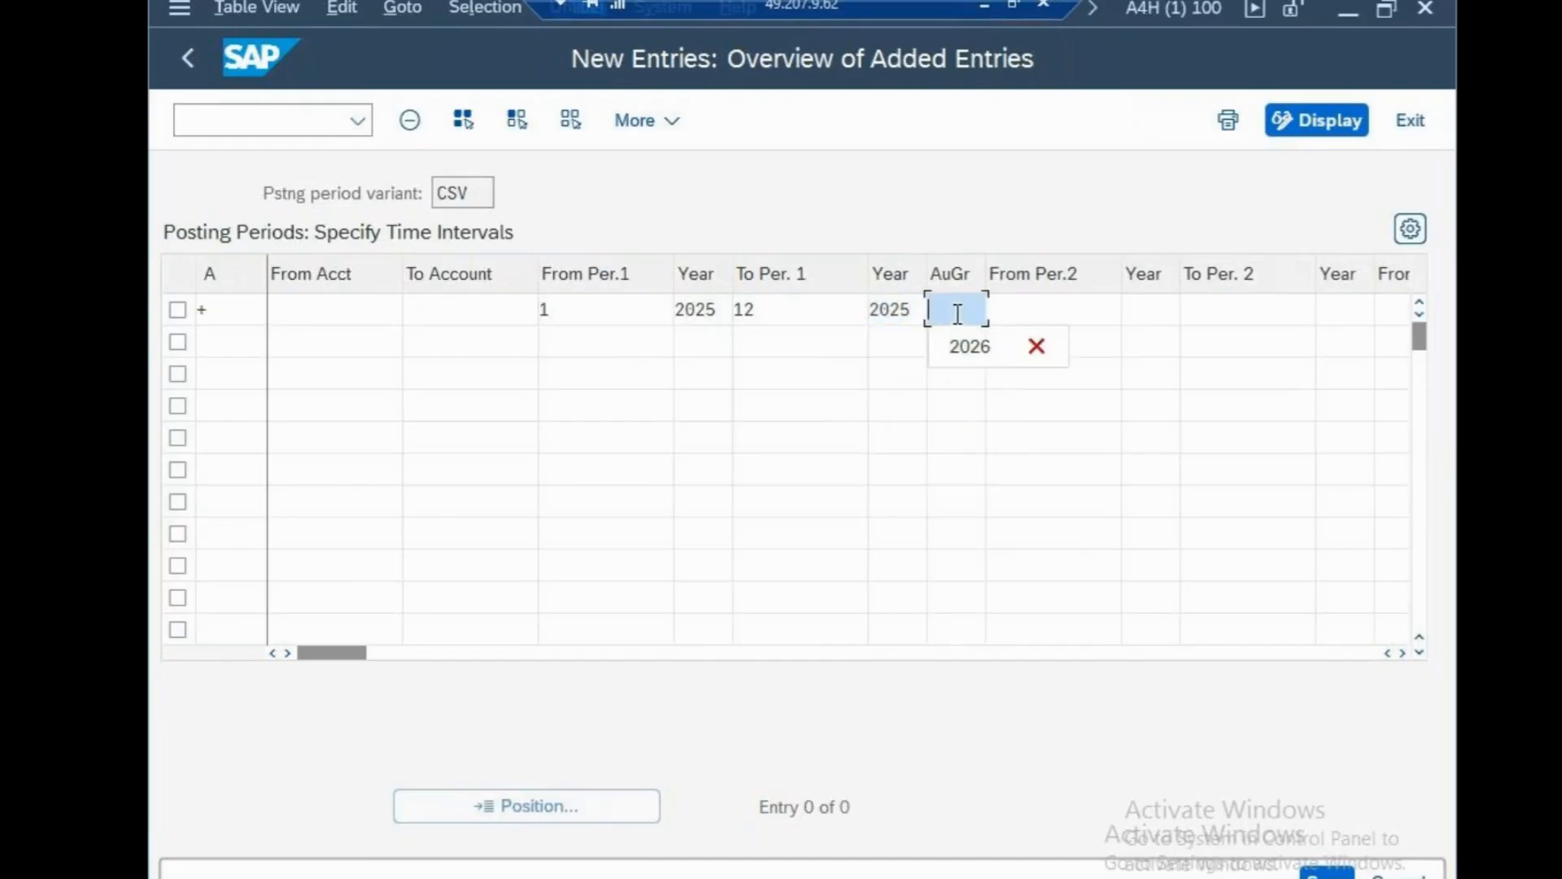
Enter periods 13 to 16 of 2026 as the second range and confirm the row.
{"action": "left_click", "coordinate": [1032, 308]}
{"action": "type", "text": "1"}
{"action": "left_click", "coordinate": [1092, 336]}
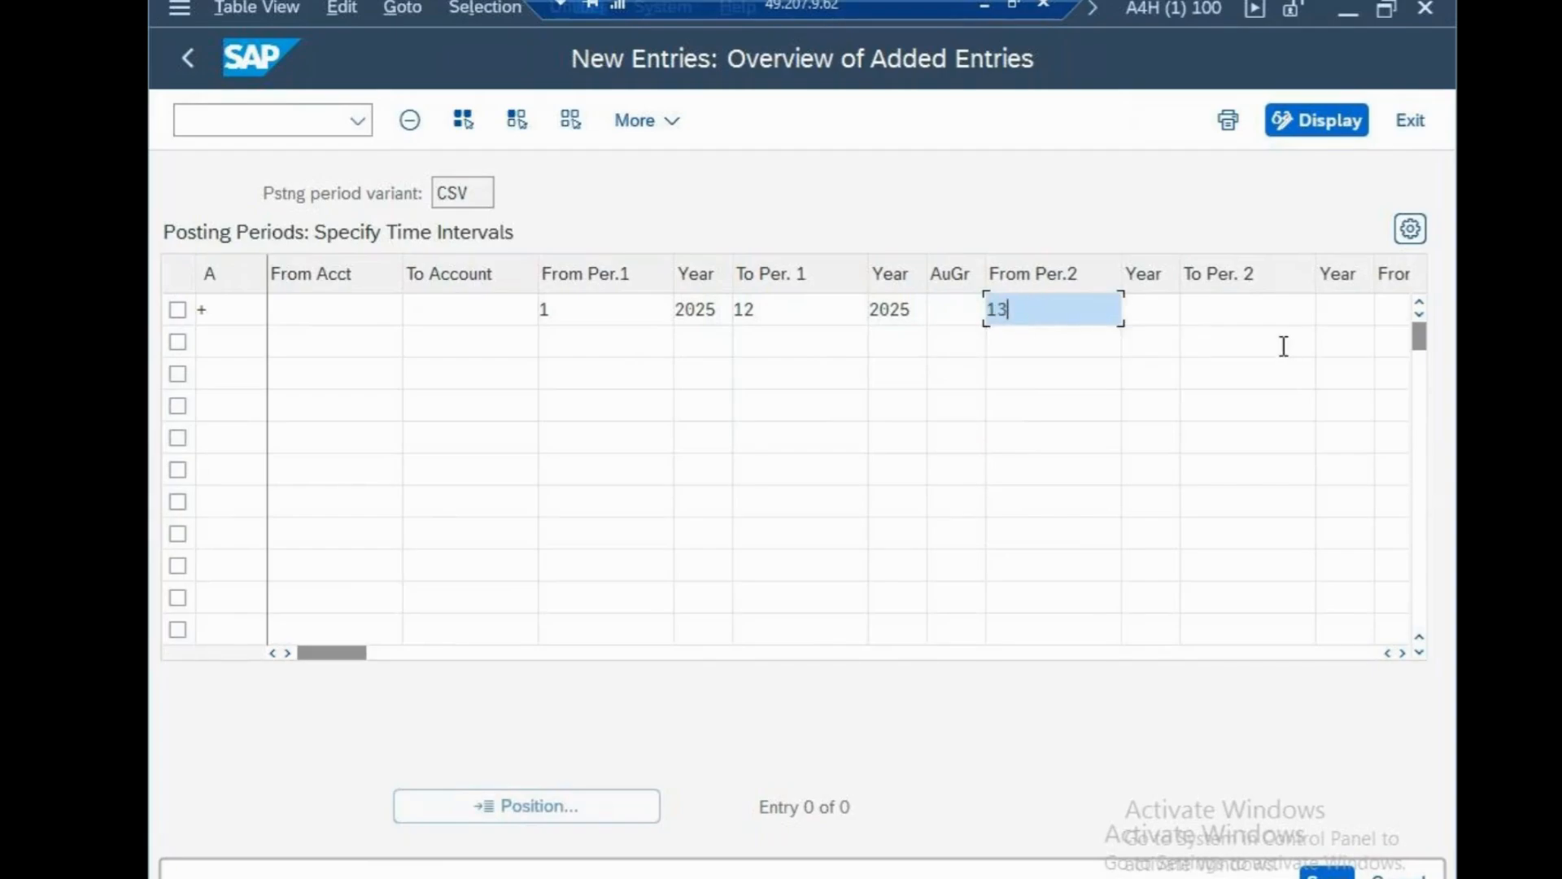
{"action": "left_click", "coordinate": [1250, 312]}
{"action": "type", "text": "16"}
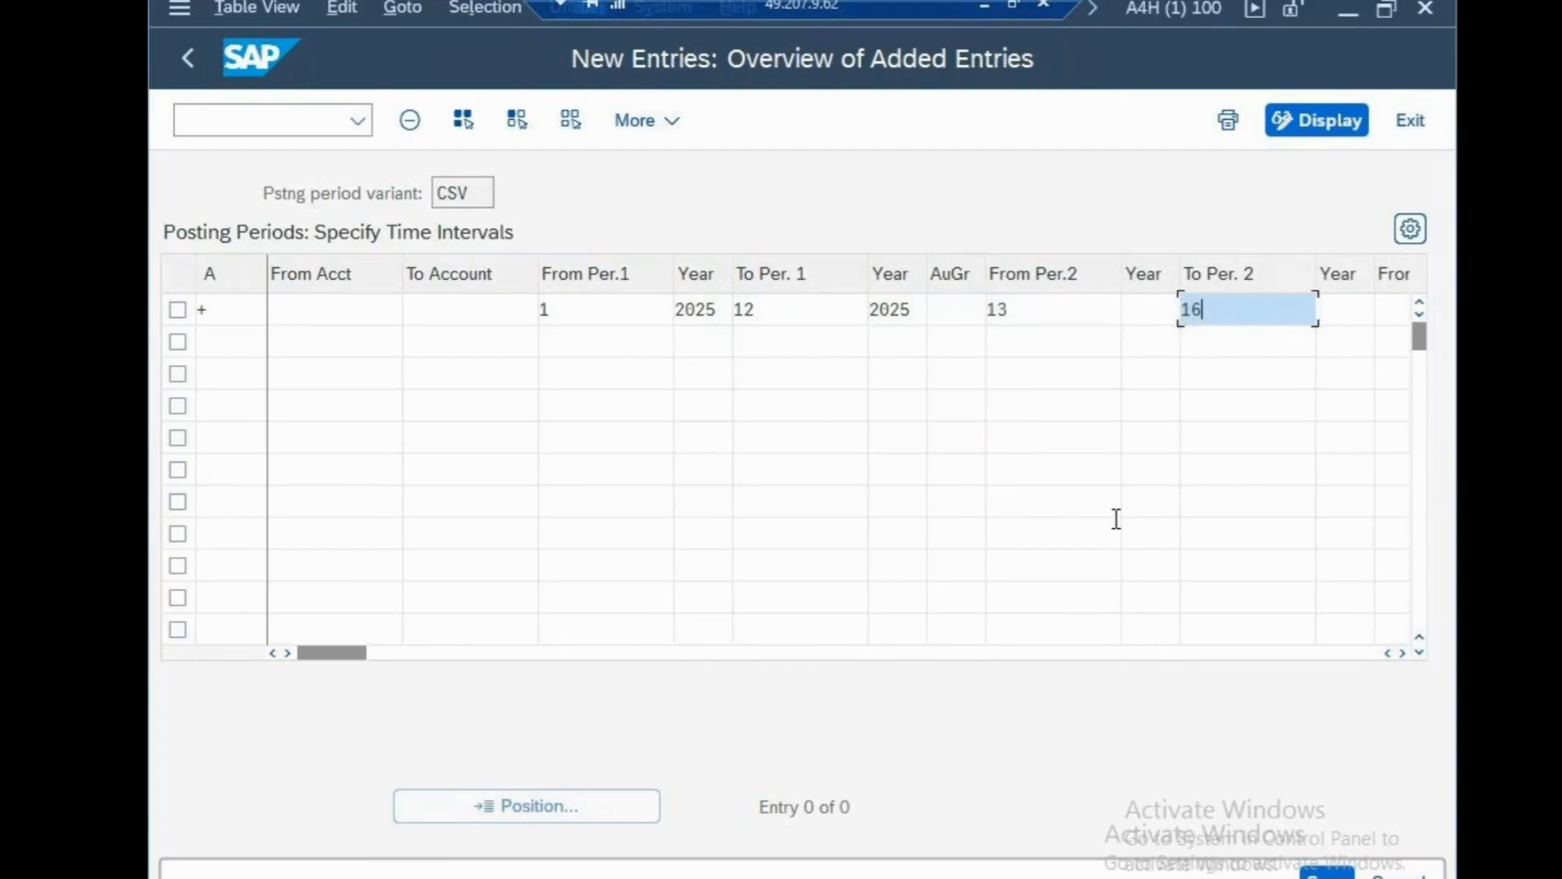
{"action": "left_click", "coordinate": [1148, 312]}
{"action": "type", "text": "2026"}
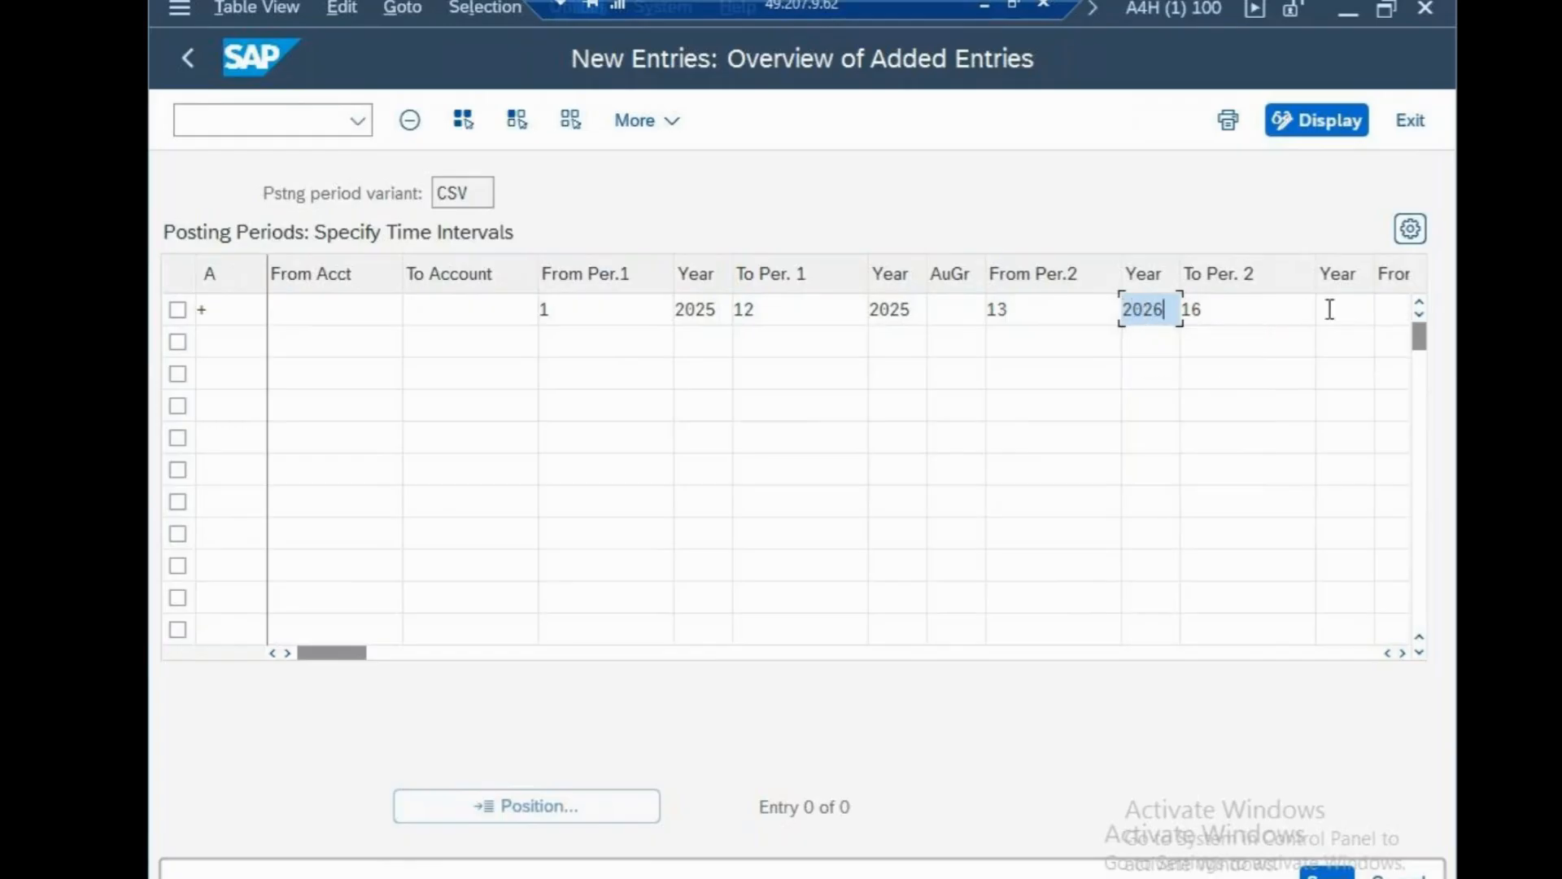
{"action": "left_click", "coordinate": [1329, 309]}
{"action": "type", "text": "2026"}
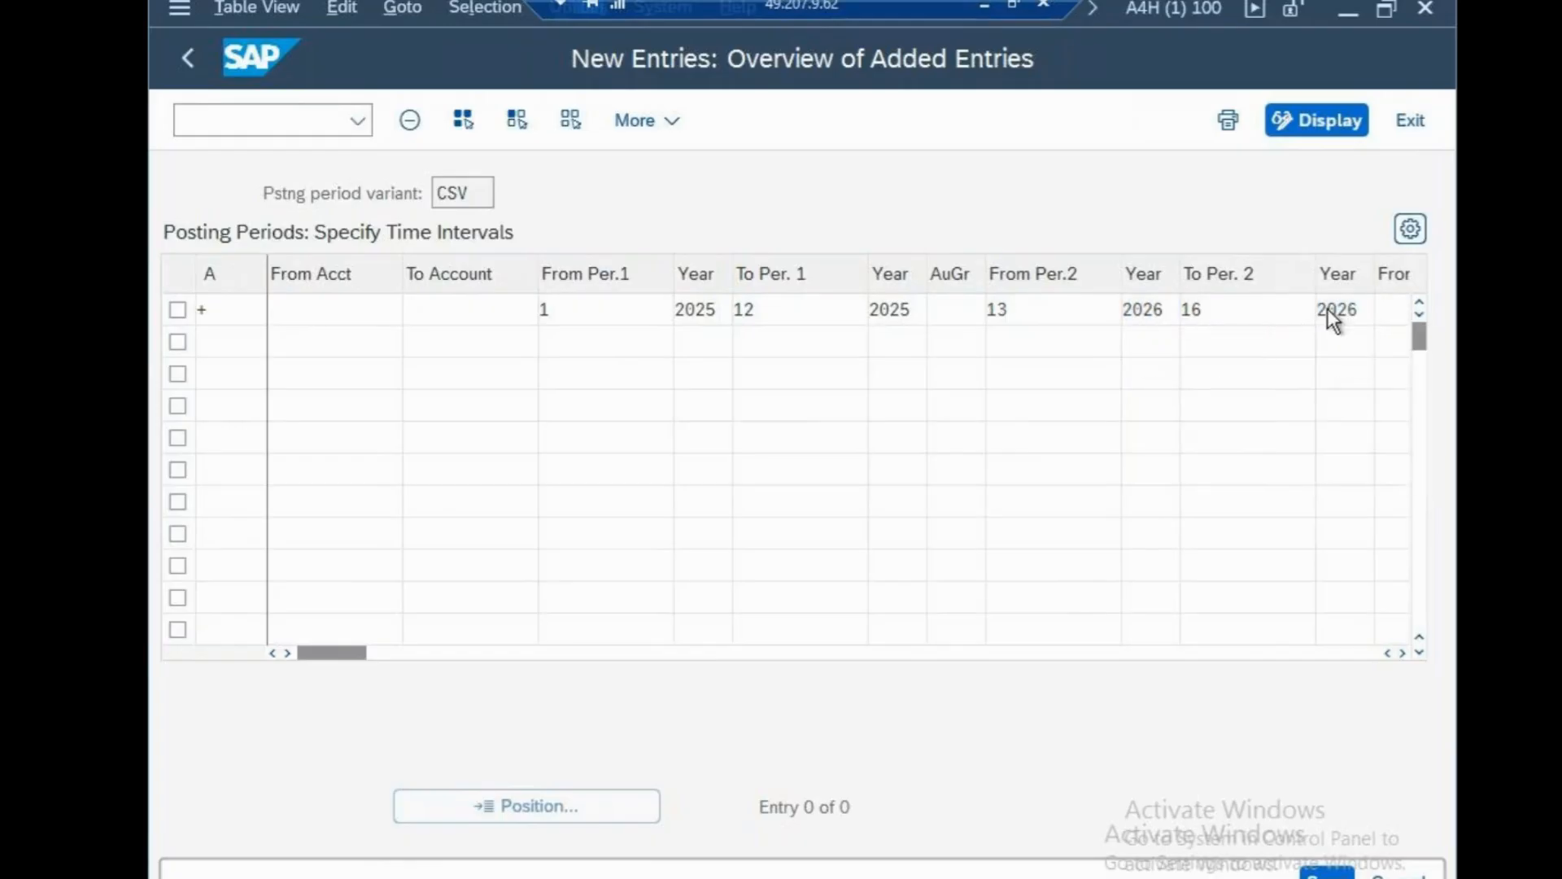
{"action": "key", "text": "Return"}
Save the row to the customizing request and minimize SAP to show the notes.
{"action": "left_click", "coordinate": [1324, 873]}
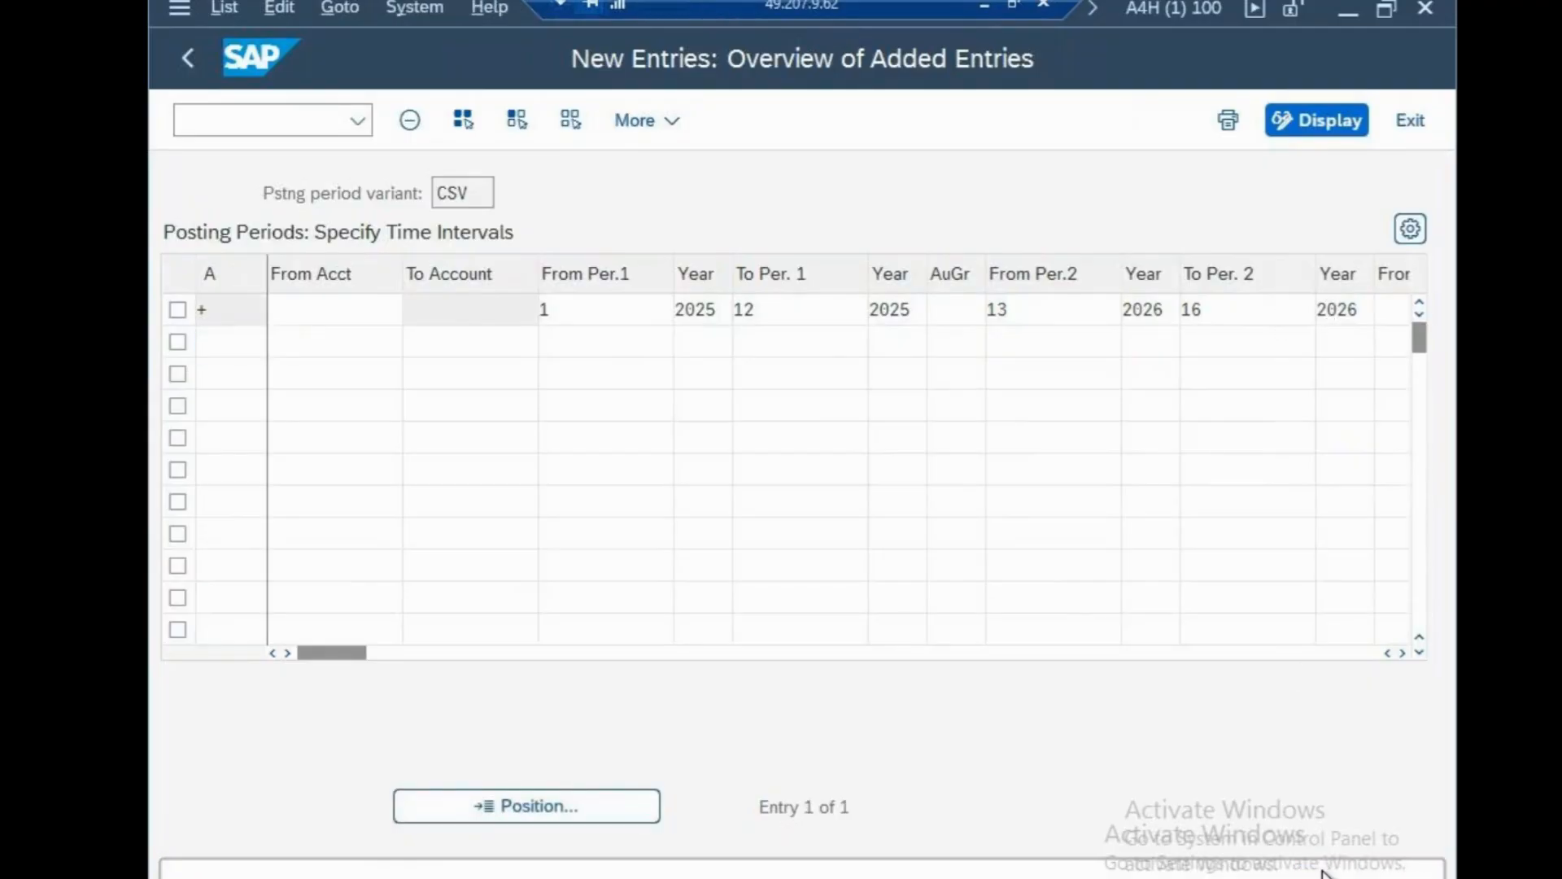
{"action": "left_click", "coordinate": [821, 579]}
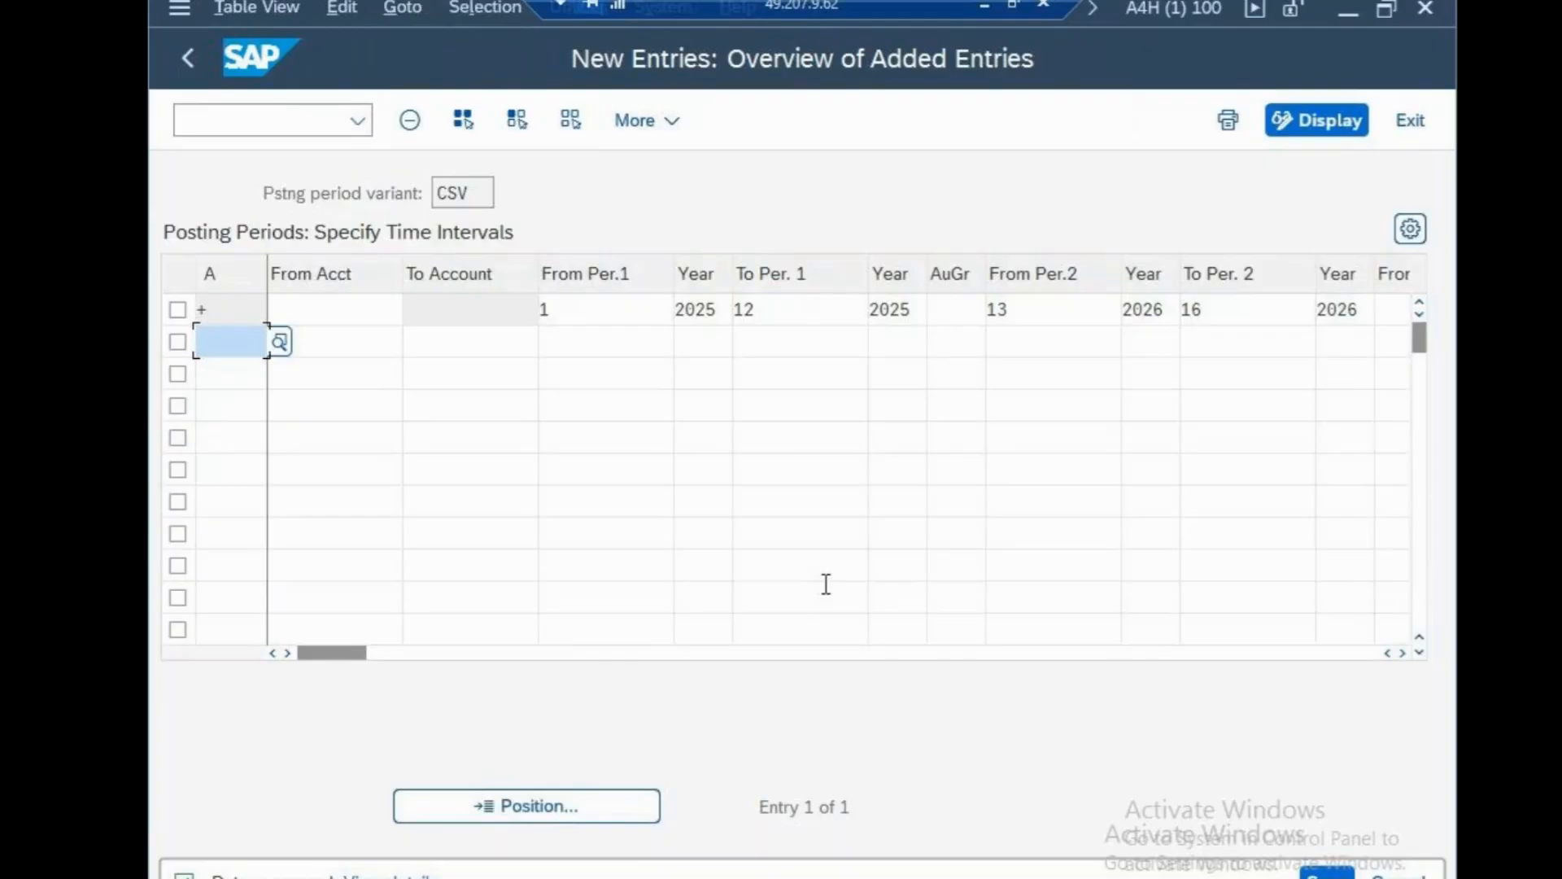
{"action": "left_click", "coordinate": [985, 5]}
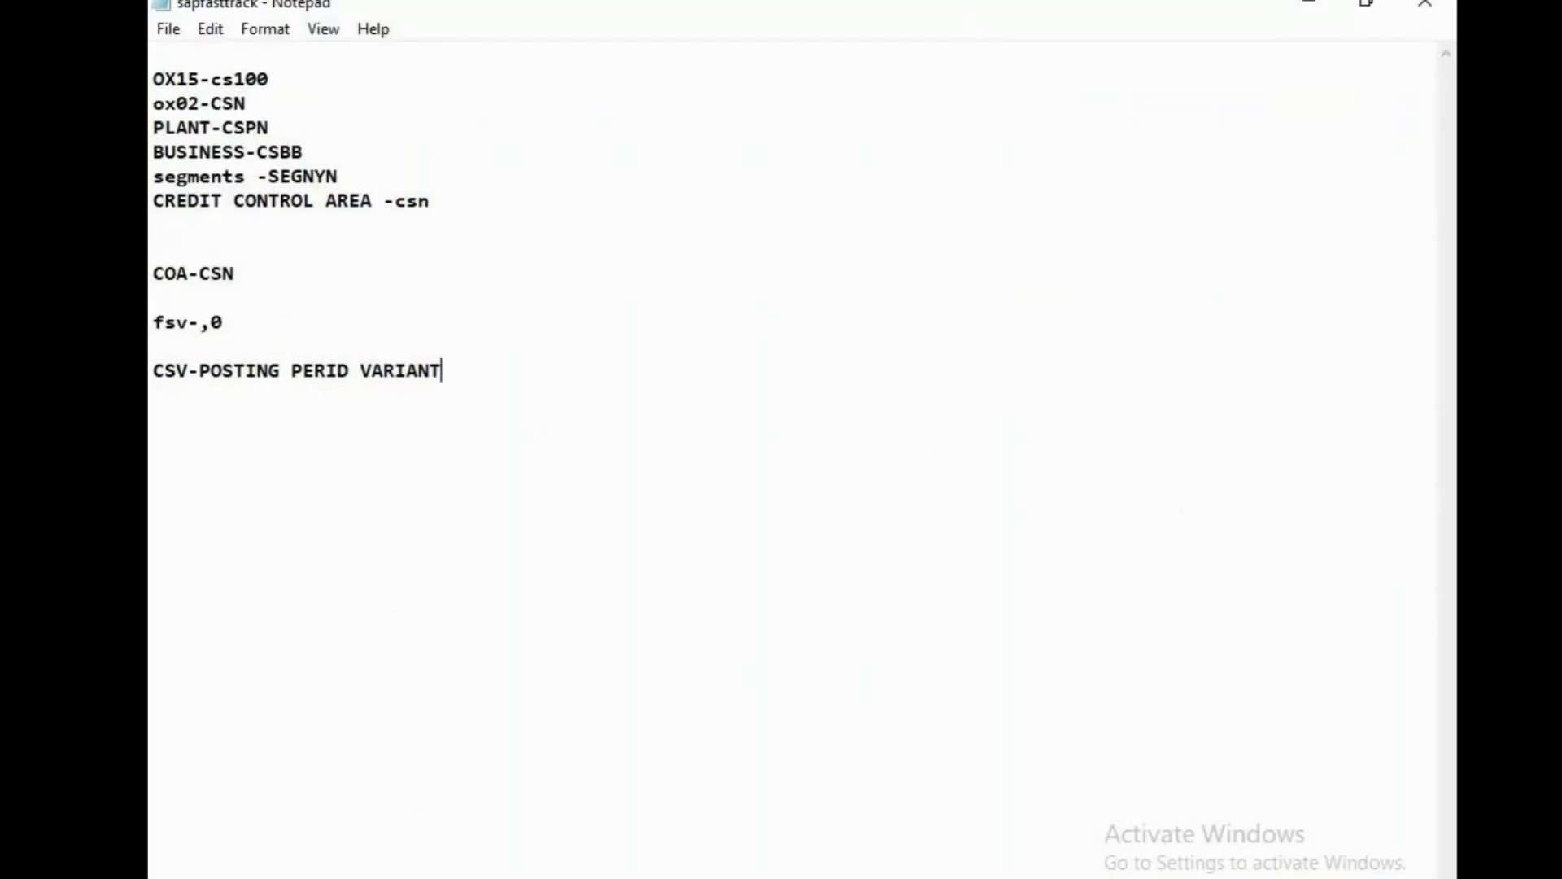
Launch Notepad from the Start search and maximize the new Untitled window.
{"action": "left_click", "coordinate": [672, 875]}
{"action": "type", "text": "not"}
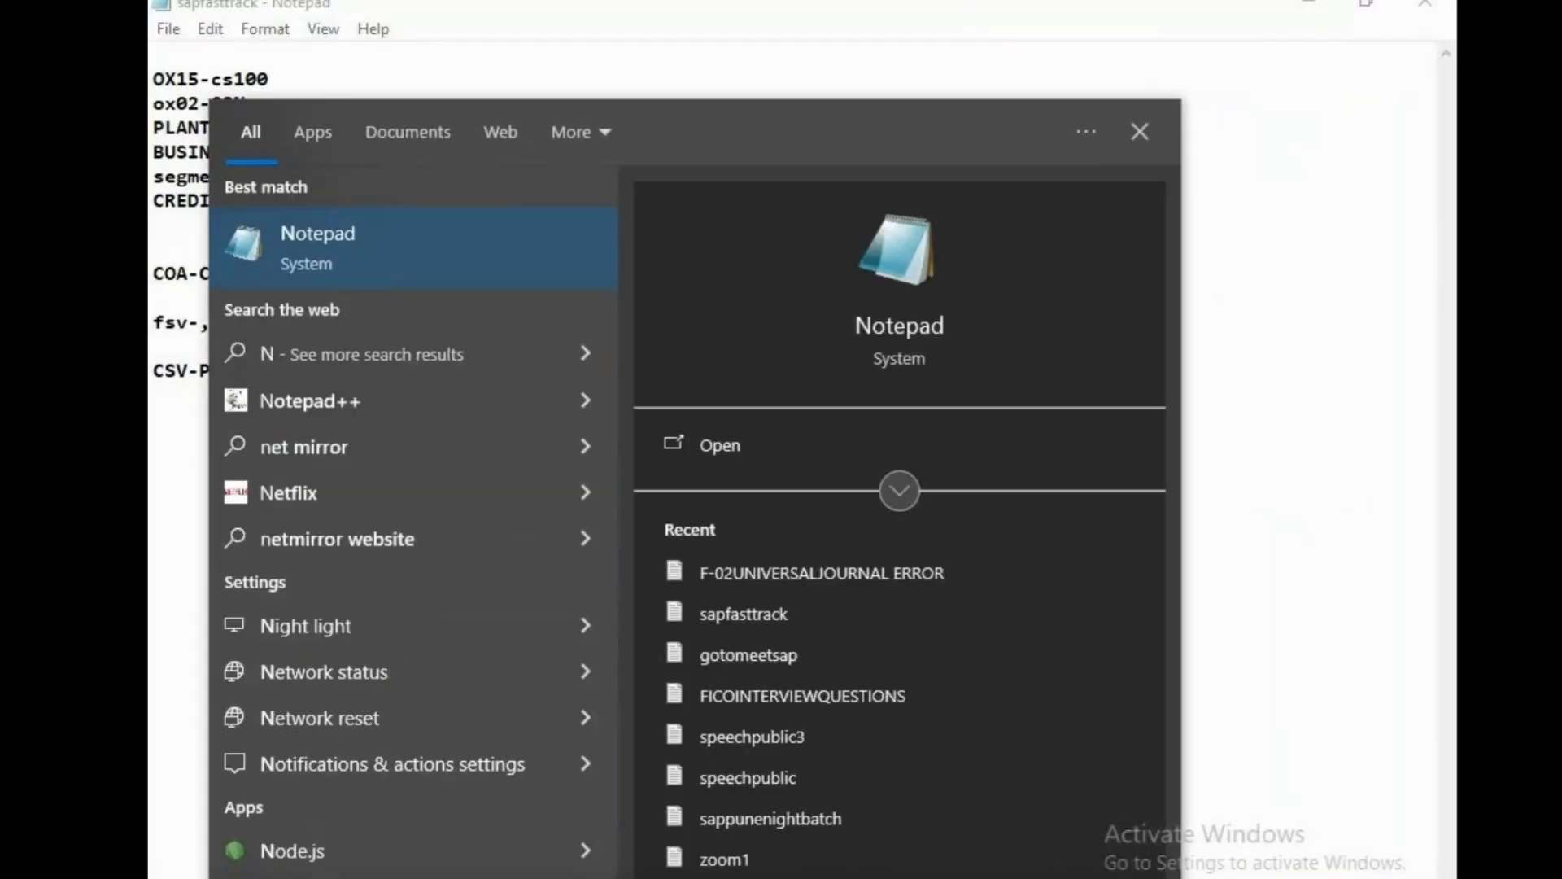
{"action": "type", "text": "epa"}
{"action": "key", "text": "Return"}
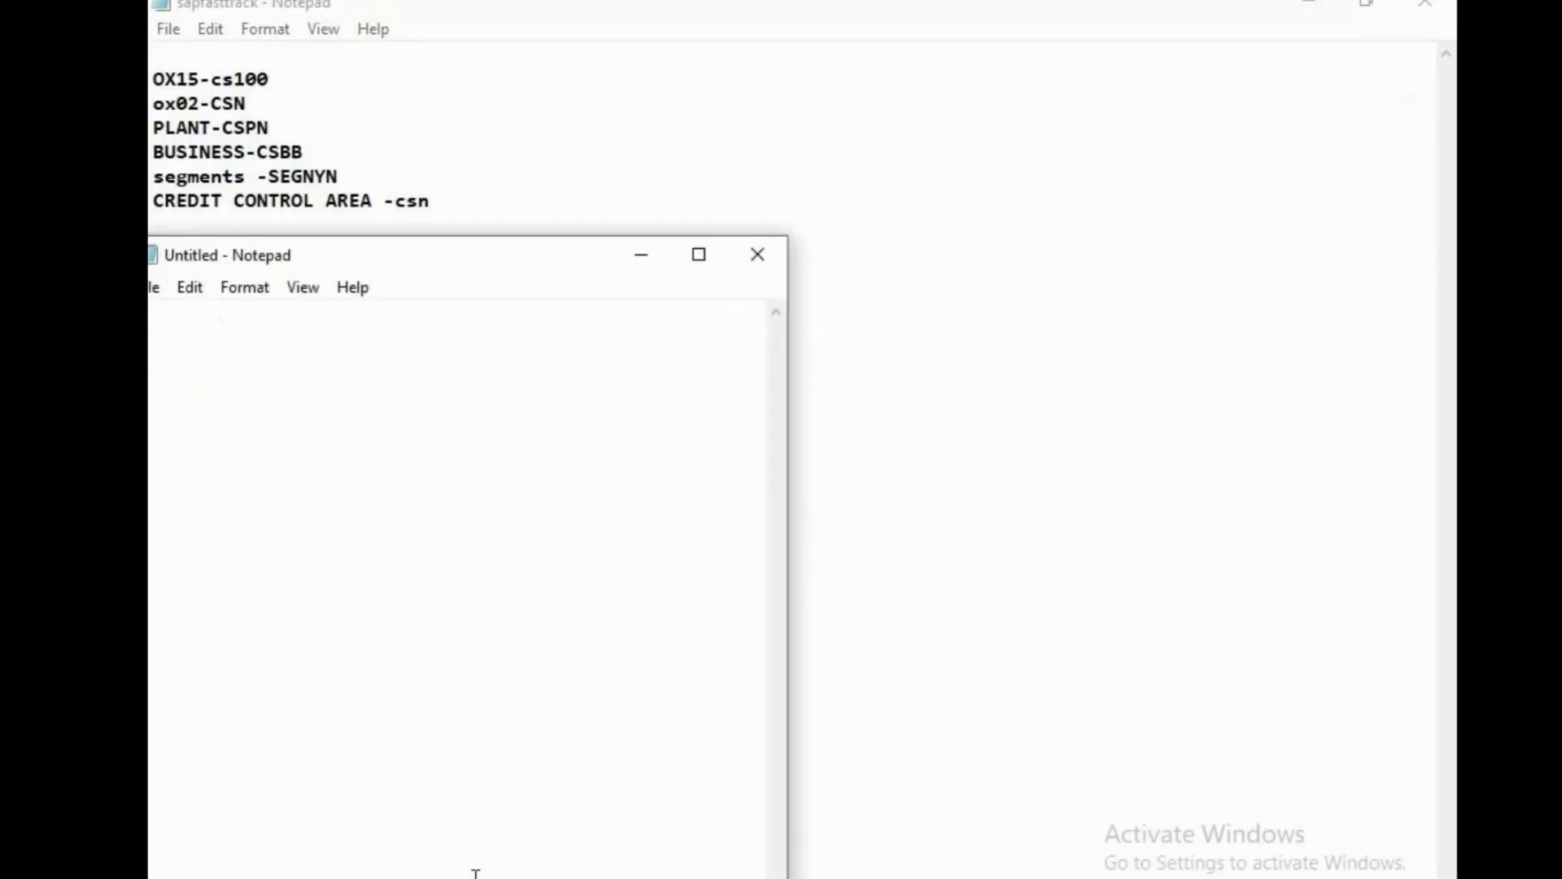
{"action": "left_click", "coordinate": [700, 252]}
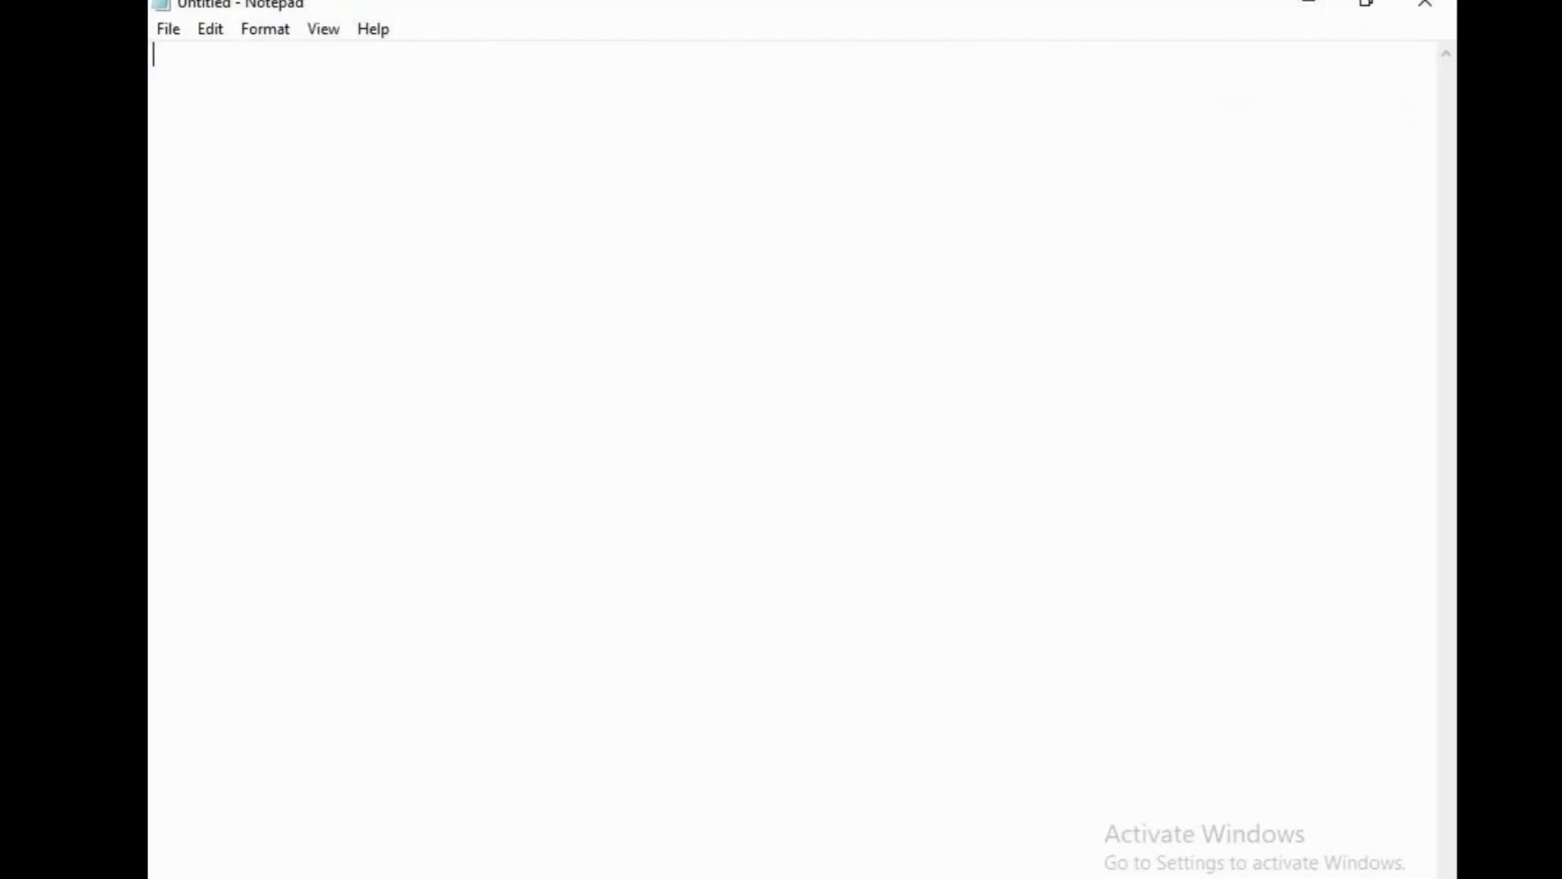
Type the heading 'IN OB52 -MAINTAINING POSTING PERIOD', correcting the typos.
{"action": "key", "text": "Return"}
{"action": "key", "text": "Return"}
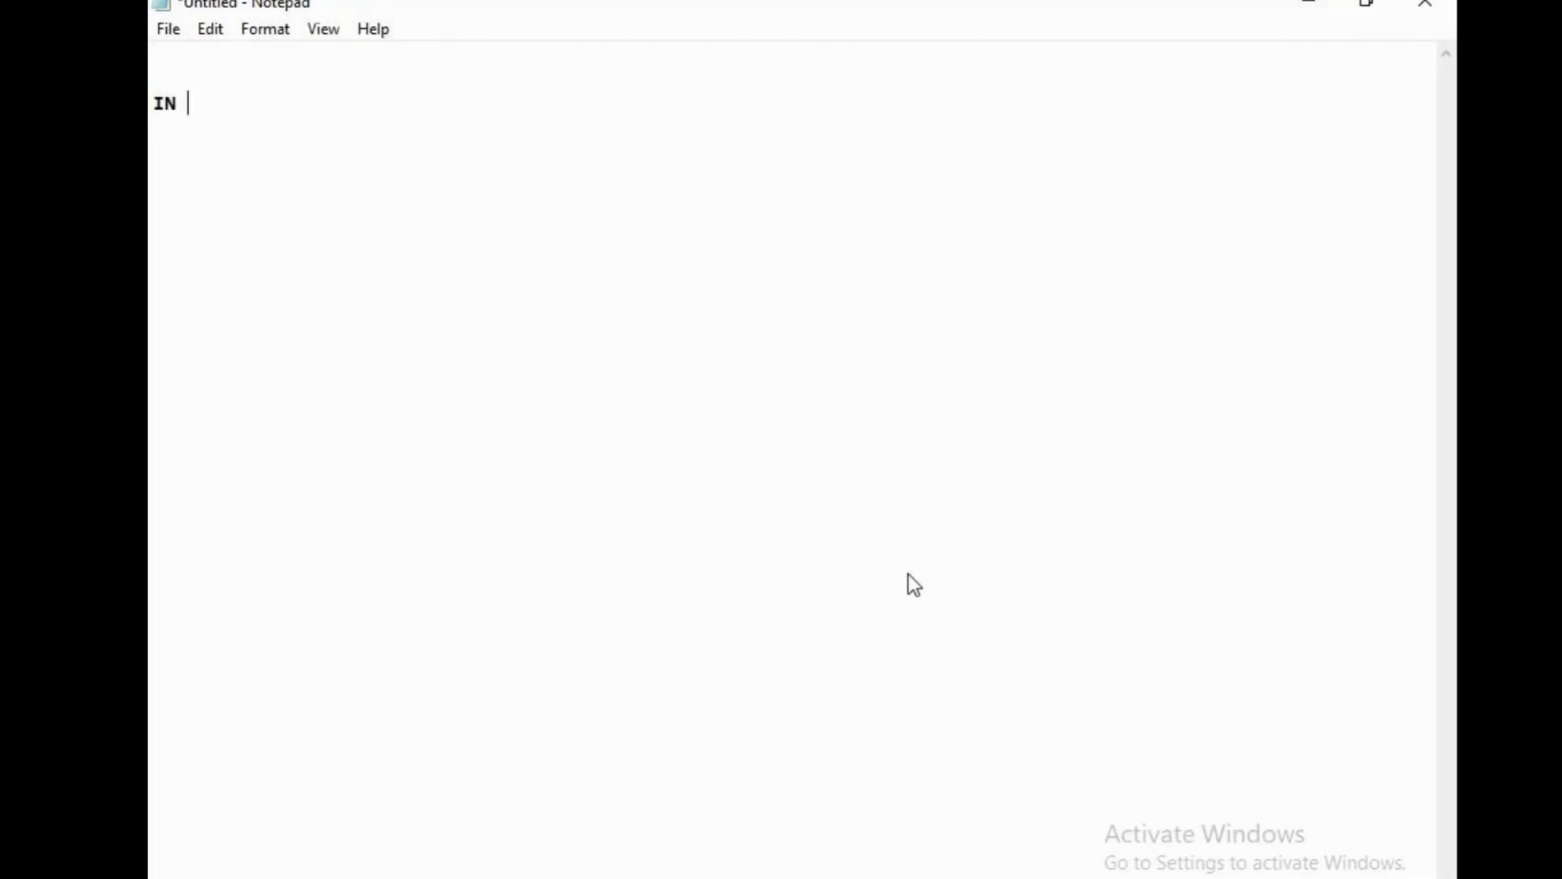
{"action": "key", "text": "BackSpace"}
{"action": "key", "text": "BackSpace"}
{"action": "key", "text": "BackSpace"}
{"action": "type", "text": "IN OB52 -"}
{"action": "type", "text": "MAI"}
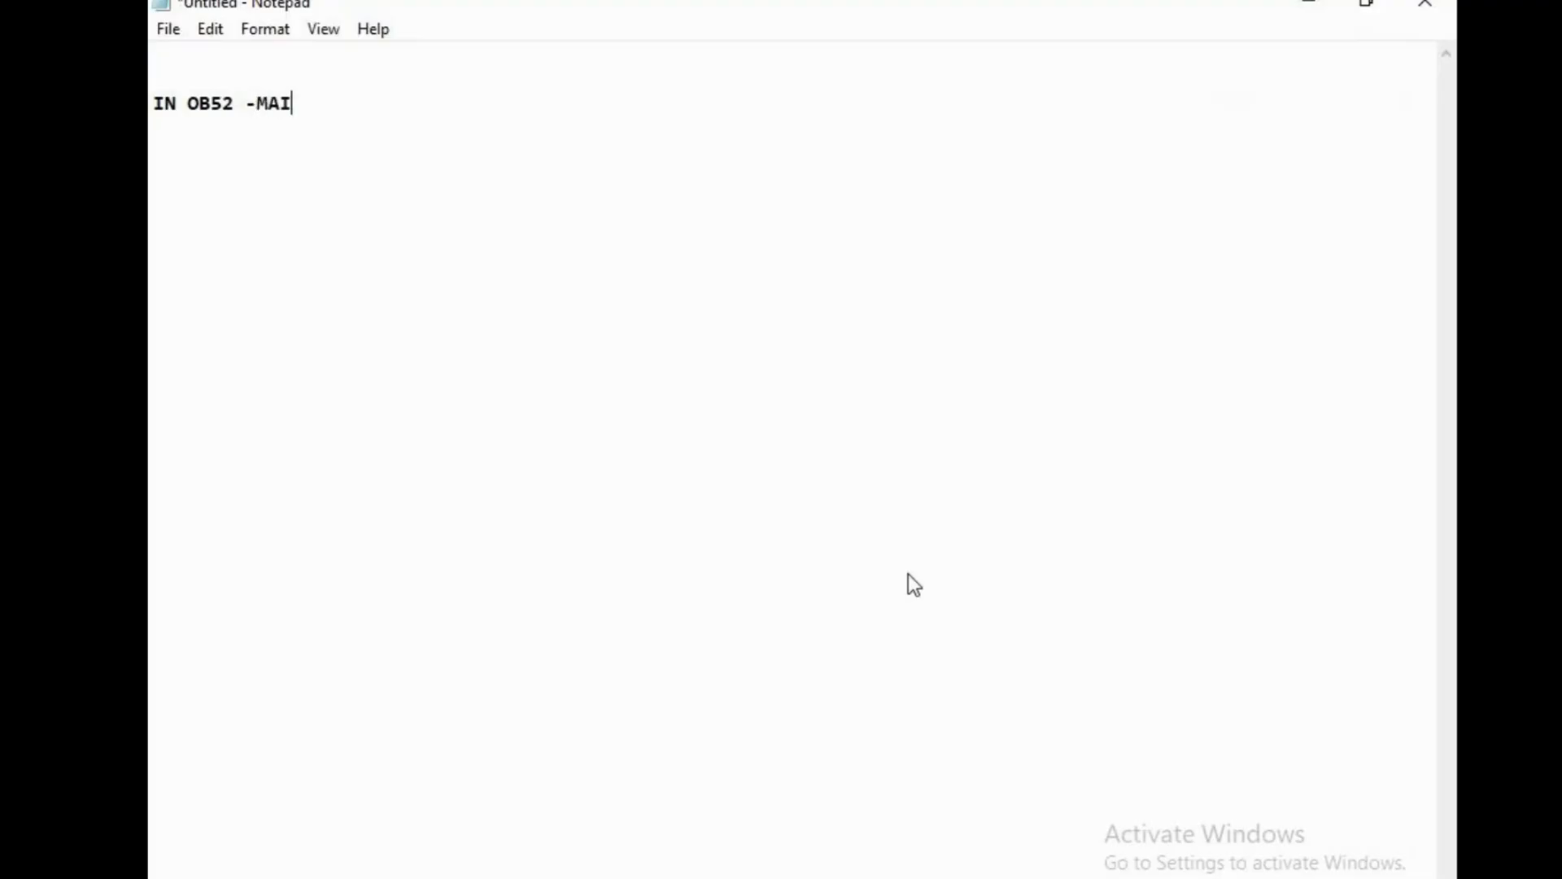
{"action": "type", "text": "NTAINIGN "}
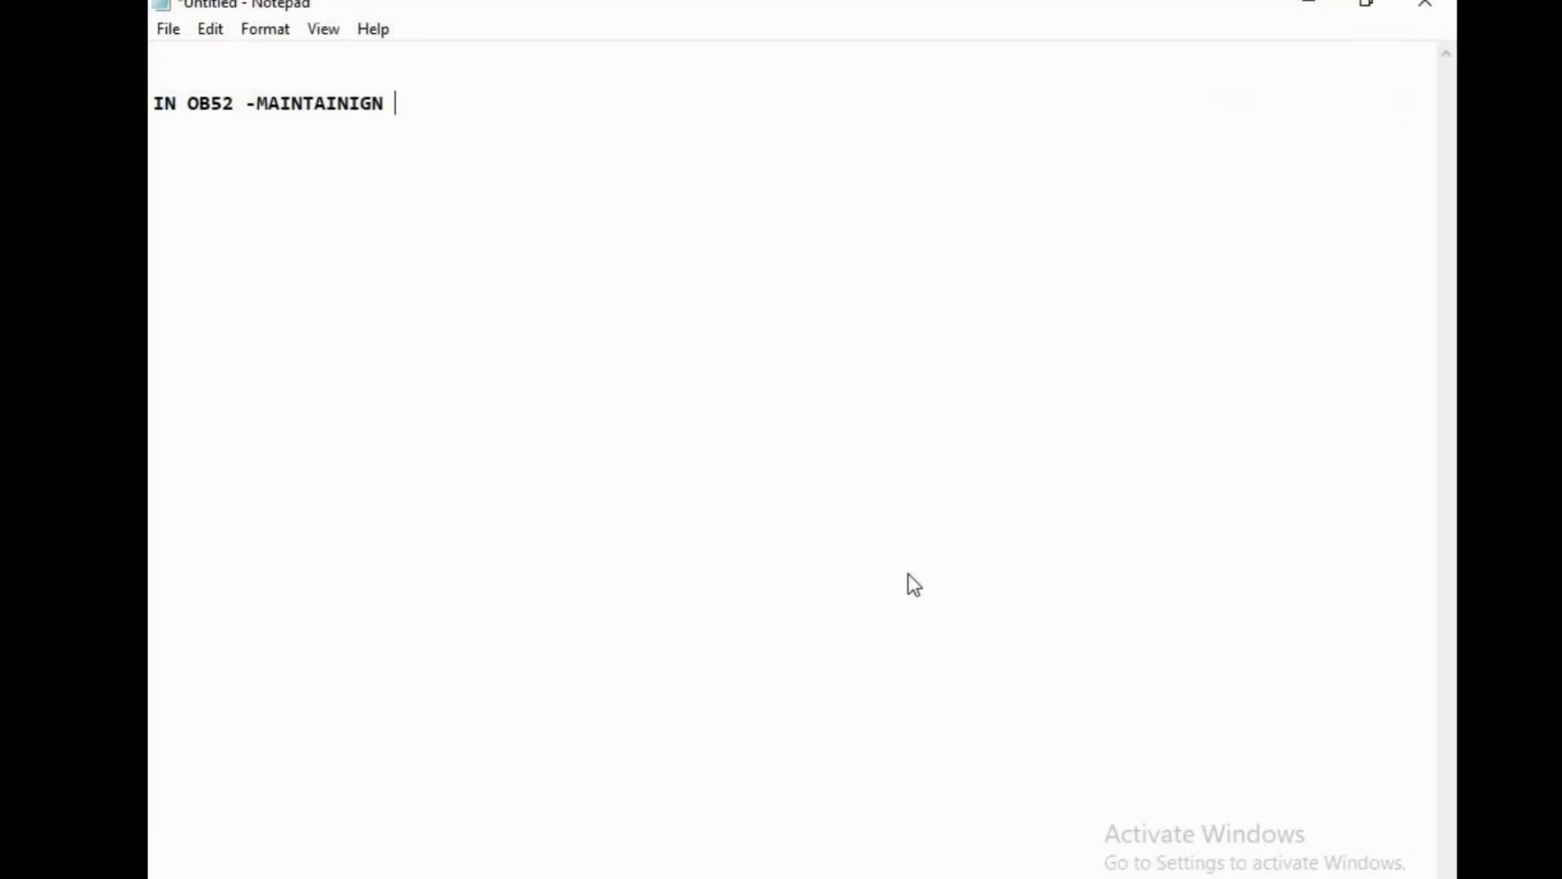
{"action": "type", "text": "=="}
{"action": "key", "text": "BackSpace"}
{"action": "key", "text": "BackSpace"}
{"action": "key", "text": "BackSpace"}
{"action": "key", "text": "BackSpace"}
{"action": "key", "text": "BackSpace"}
{"action": "type", "text": "NG POSTIGN"}
{"action": "key", "text": "BackSpace"}
{"action": "key", "text": "BackSpace"}
{"action": "type", "text": "NG PERI"}
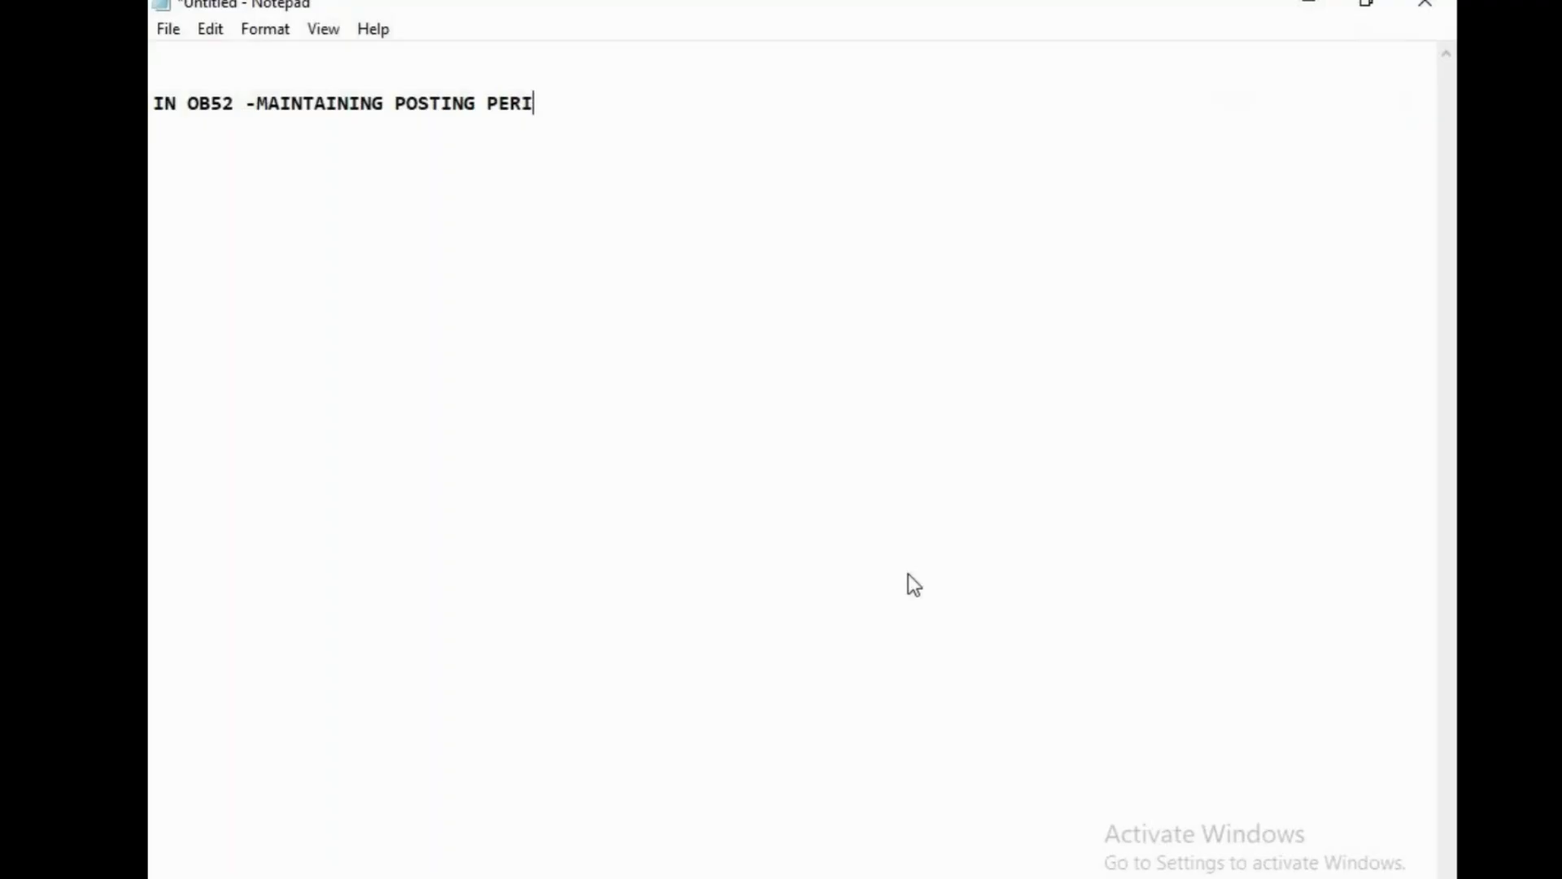
{"action": "type", "text": "OD"}
{"action": "key", "text": "Return"}
Check the meeting window, dismiss the sharing notice and return to the notes.
{"action": "left_click", "coordinate": [785, 838]}
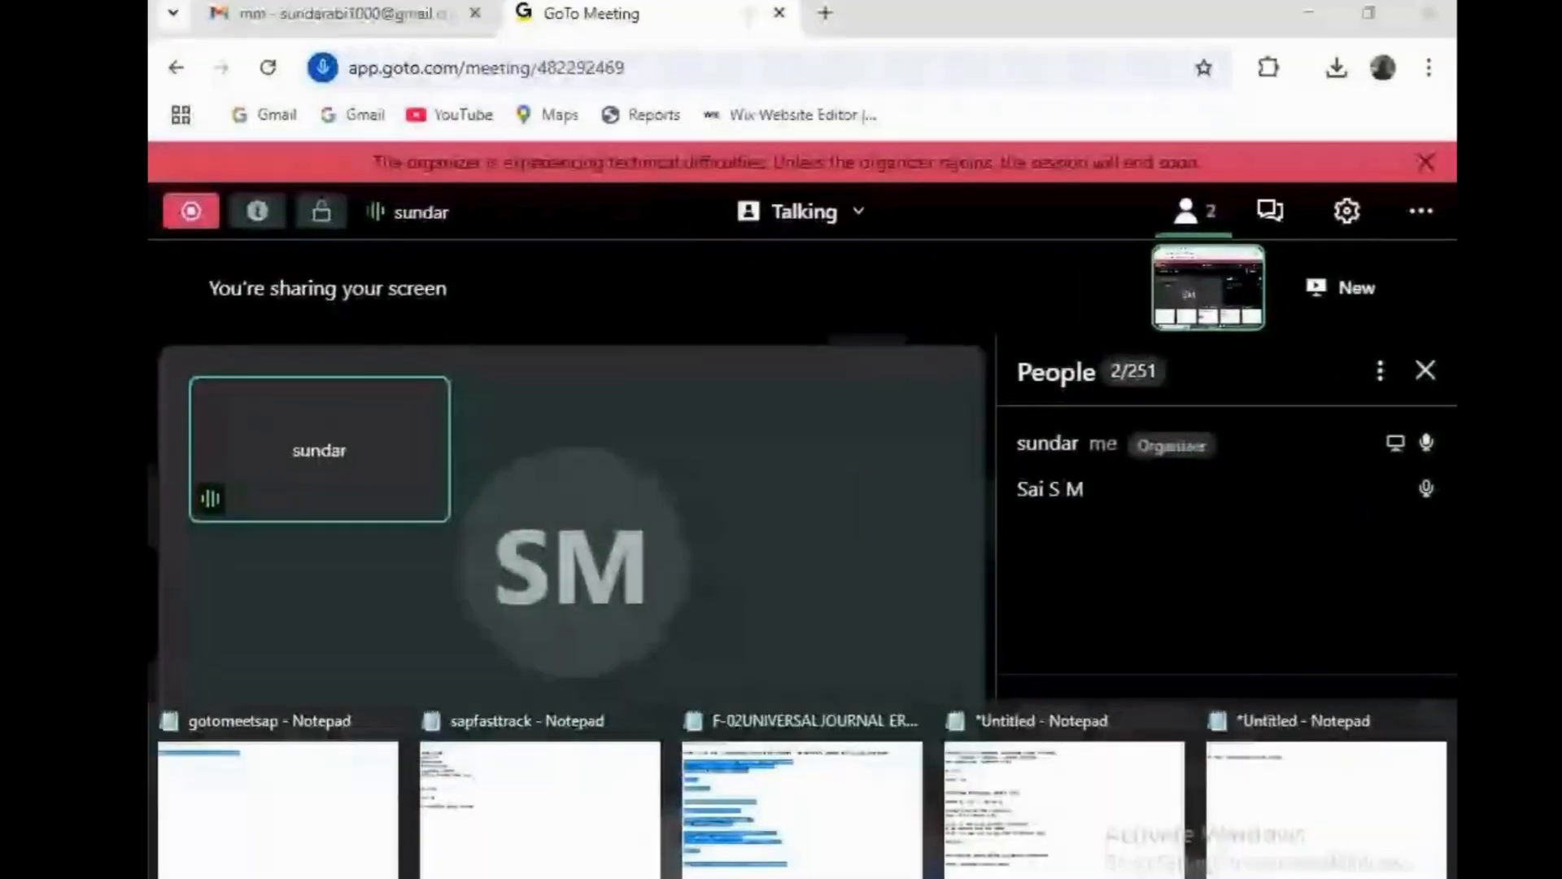
{"action": "left_click", "coordinate": [1329, 804]}
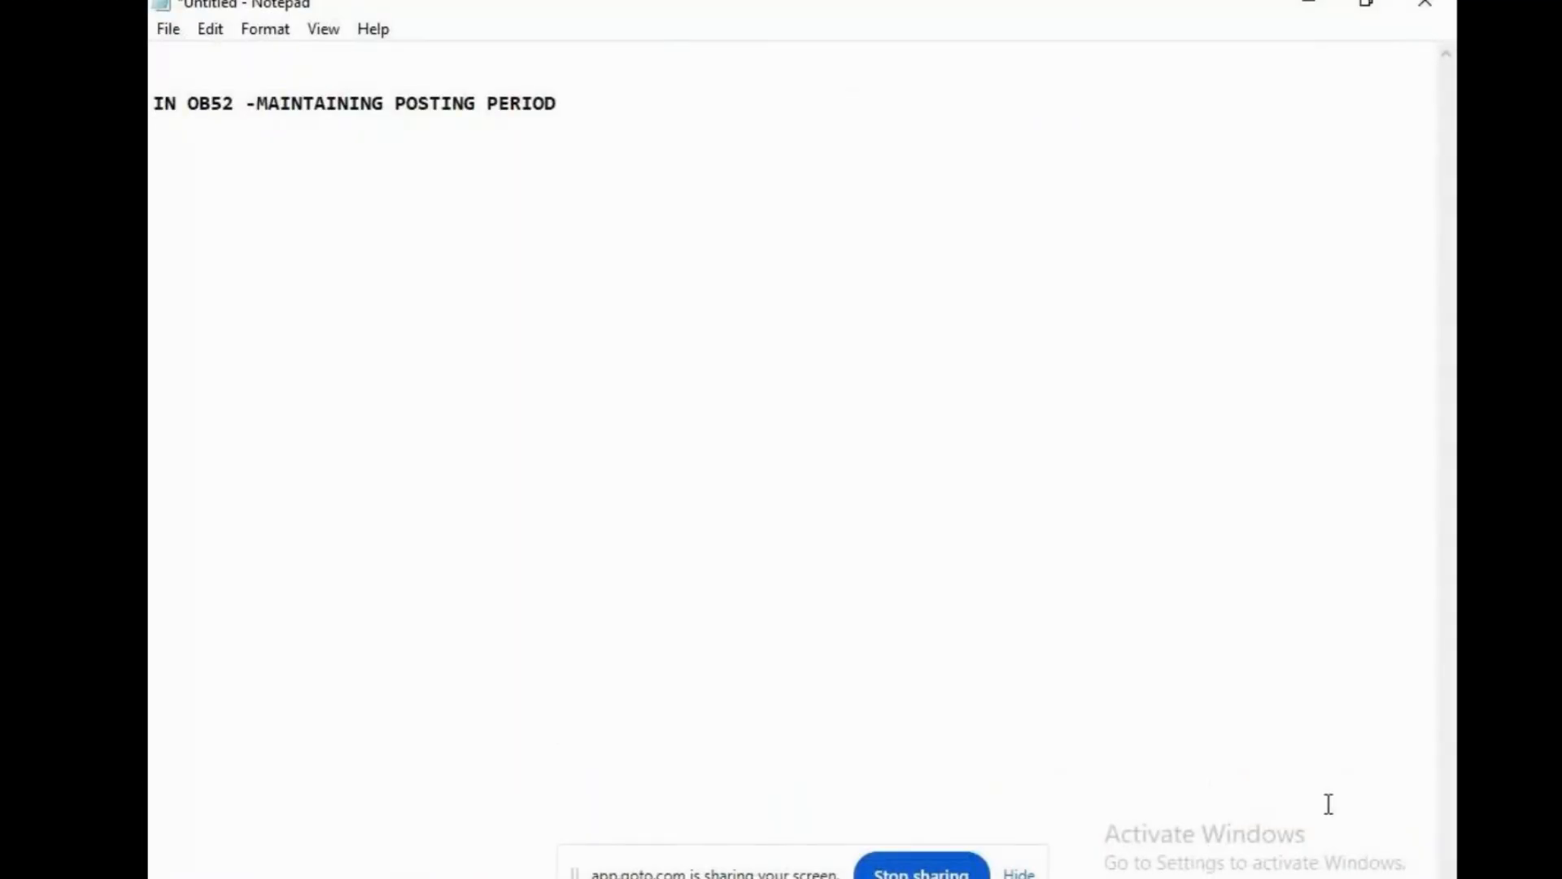
{"action": "left_click", "coordinate": [1018, 874]}
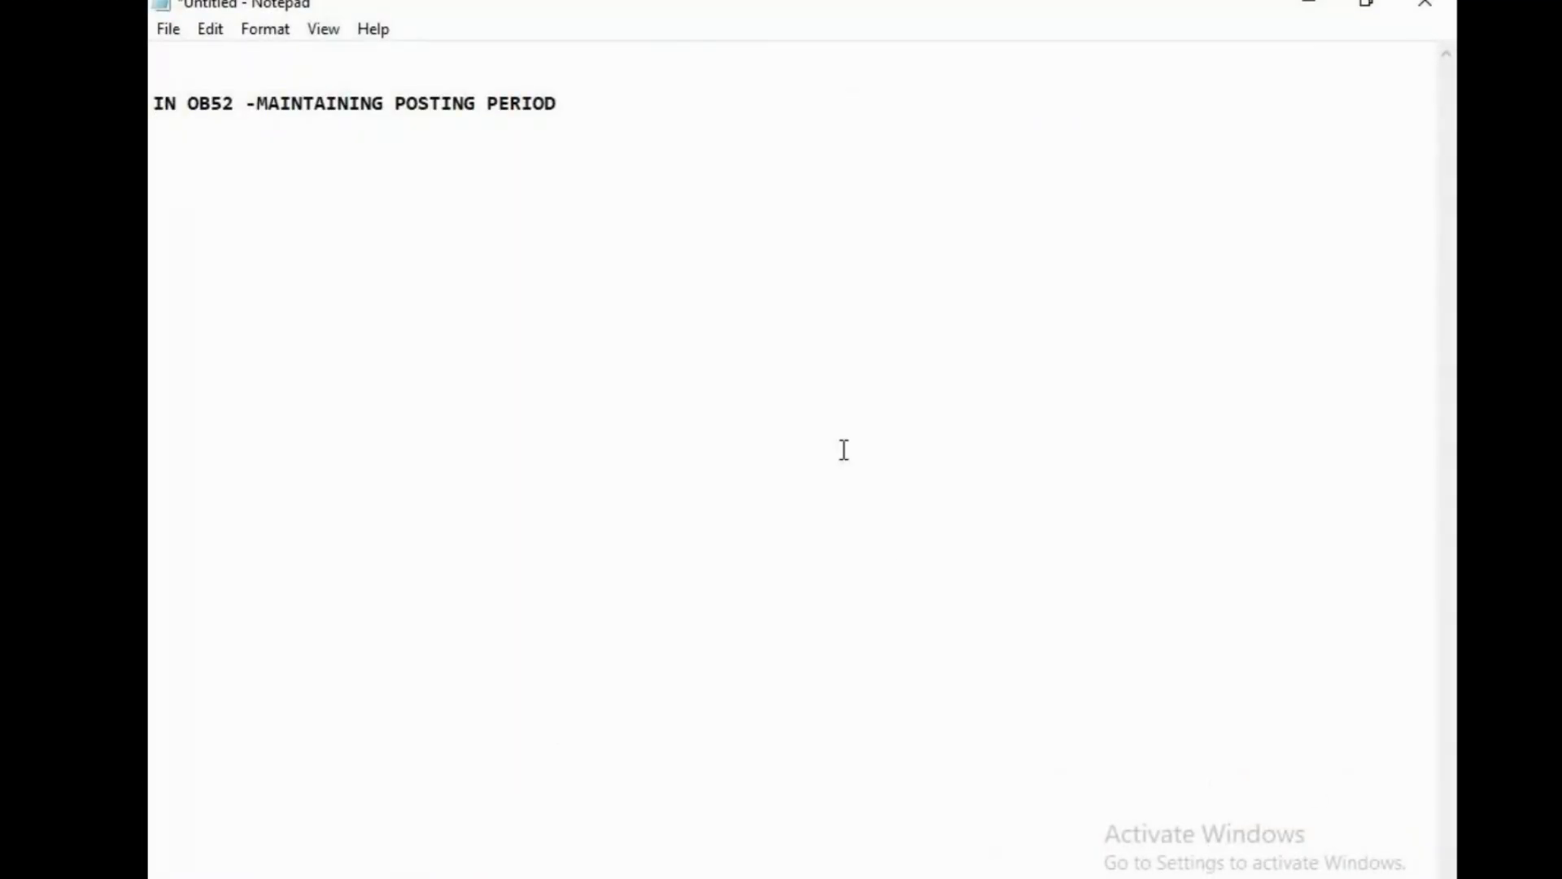
Add 'AUGR -AUTHORIZATION GROUP' with points A) posting period controls and B)SECURITY.
{"action": "key", "text": "Return"}
{"action": "key", "text": "Return"}
{"action": "type", "text": "AUGR -AUTHOR"}
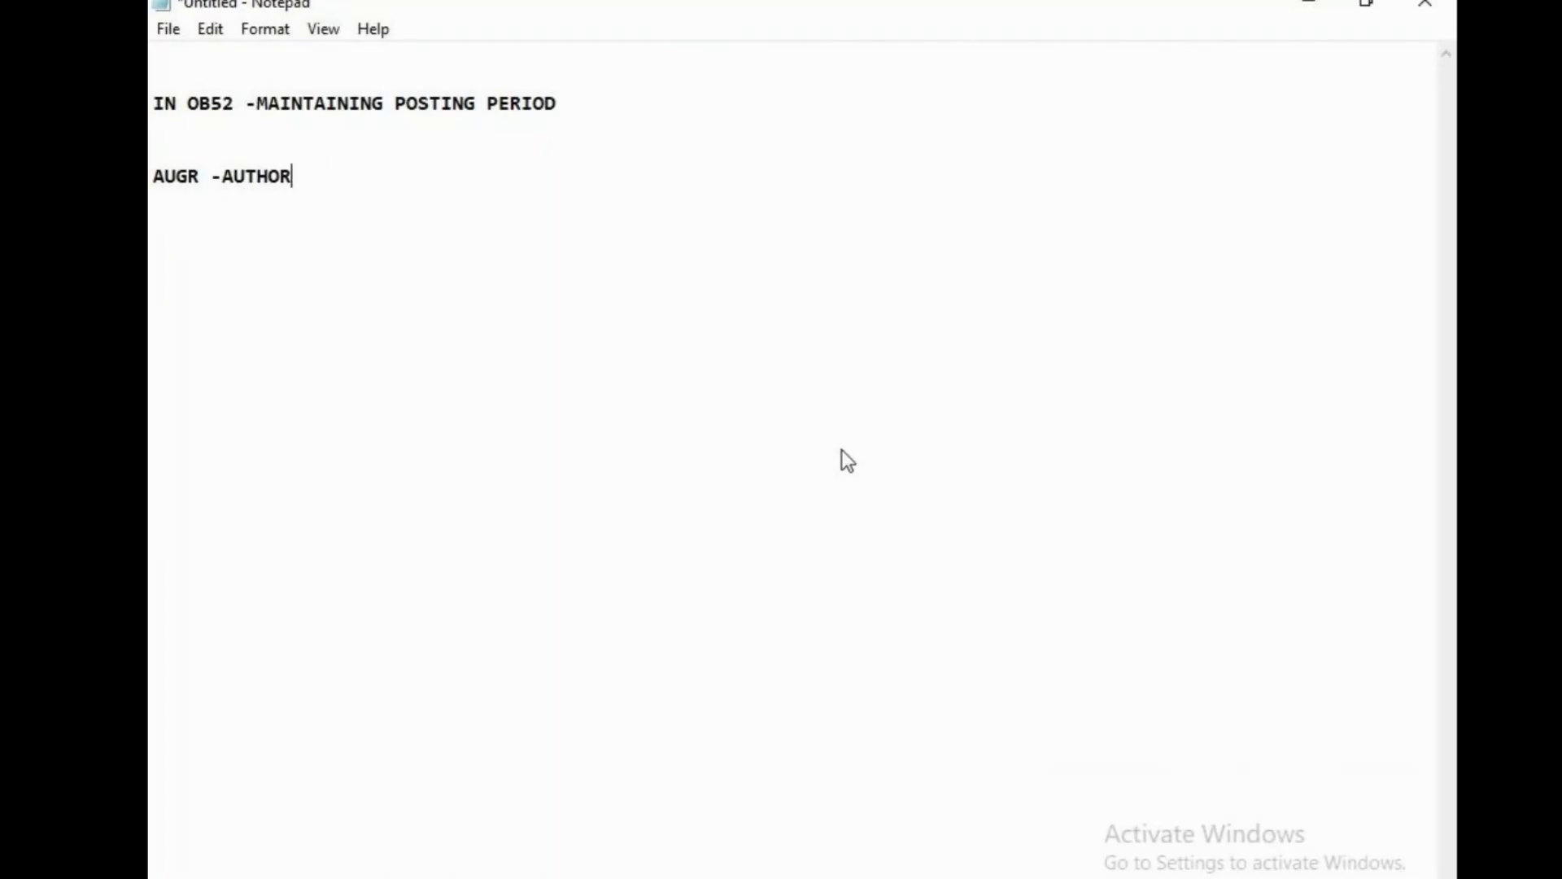
{"action": "type", "text": "IZATION GROU"}
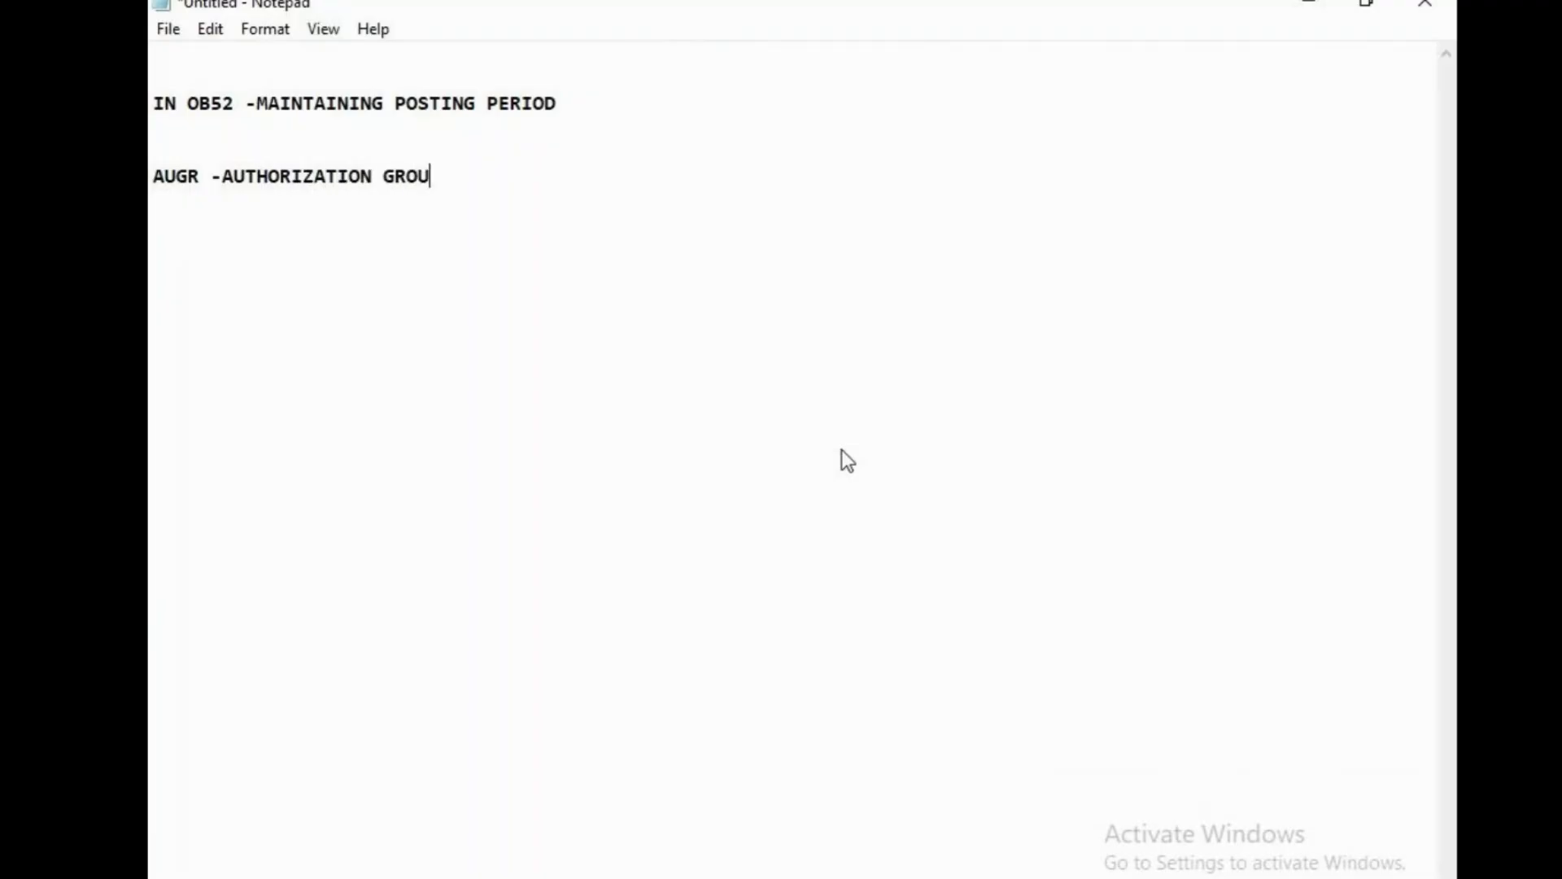
{"action": "type", "text": "P"}
{"action": "key", "text": "Return"}
{"action": "key", "text": "Return"}
{"action": "type", "text": "A)RESTITCS "}
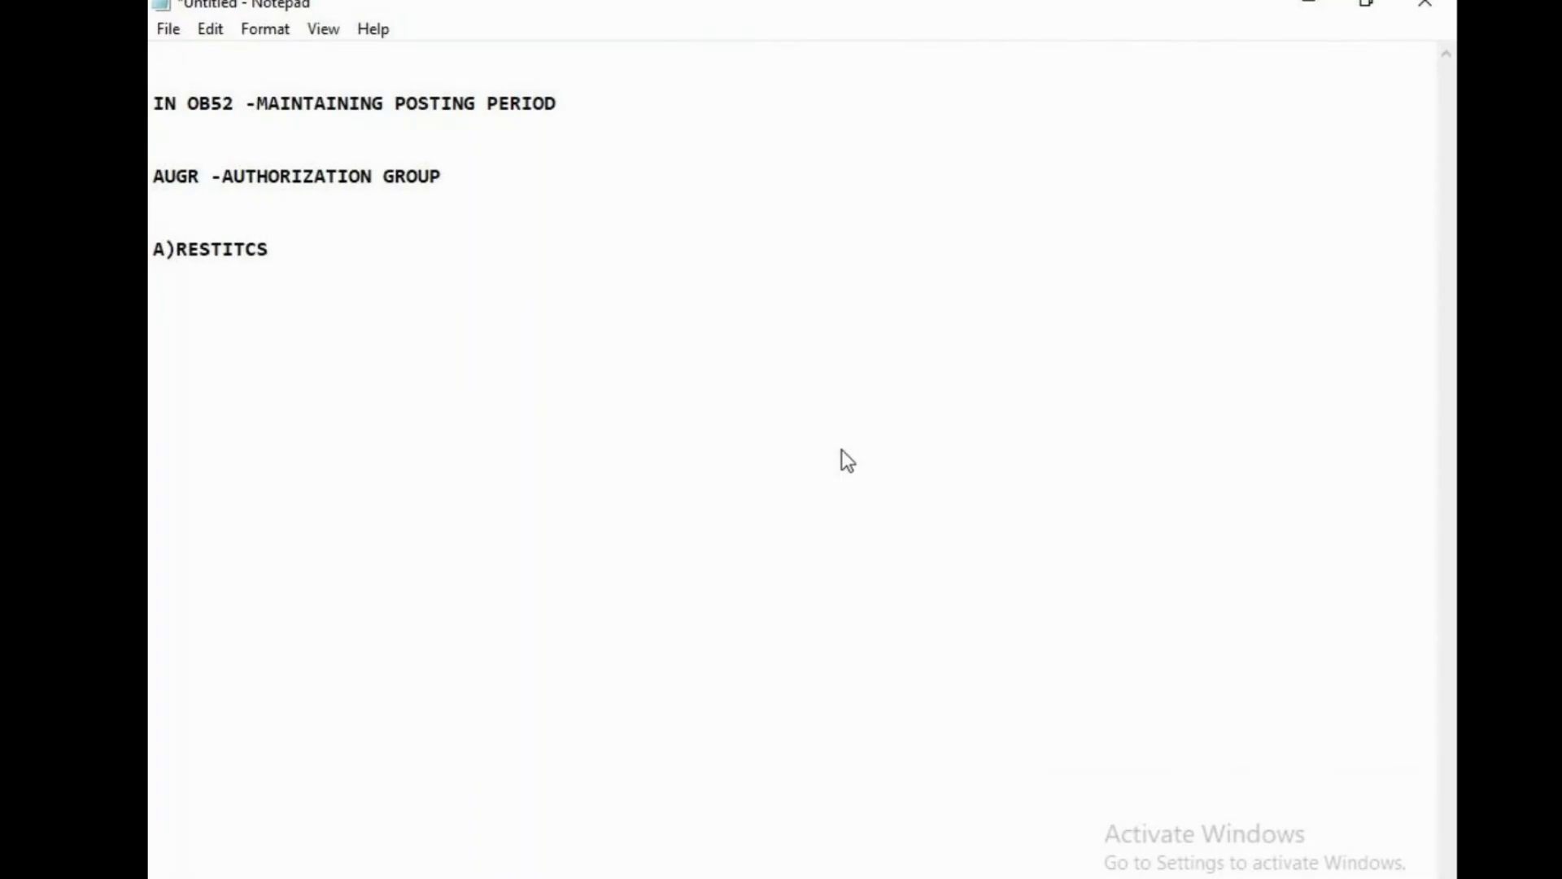
{"action": "type", "text": "POSTING C"}
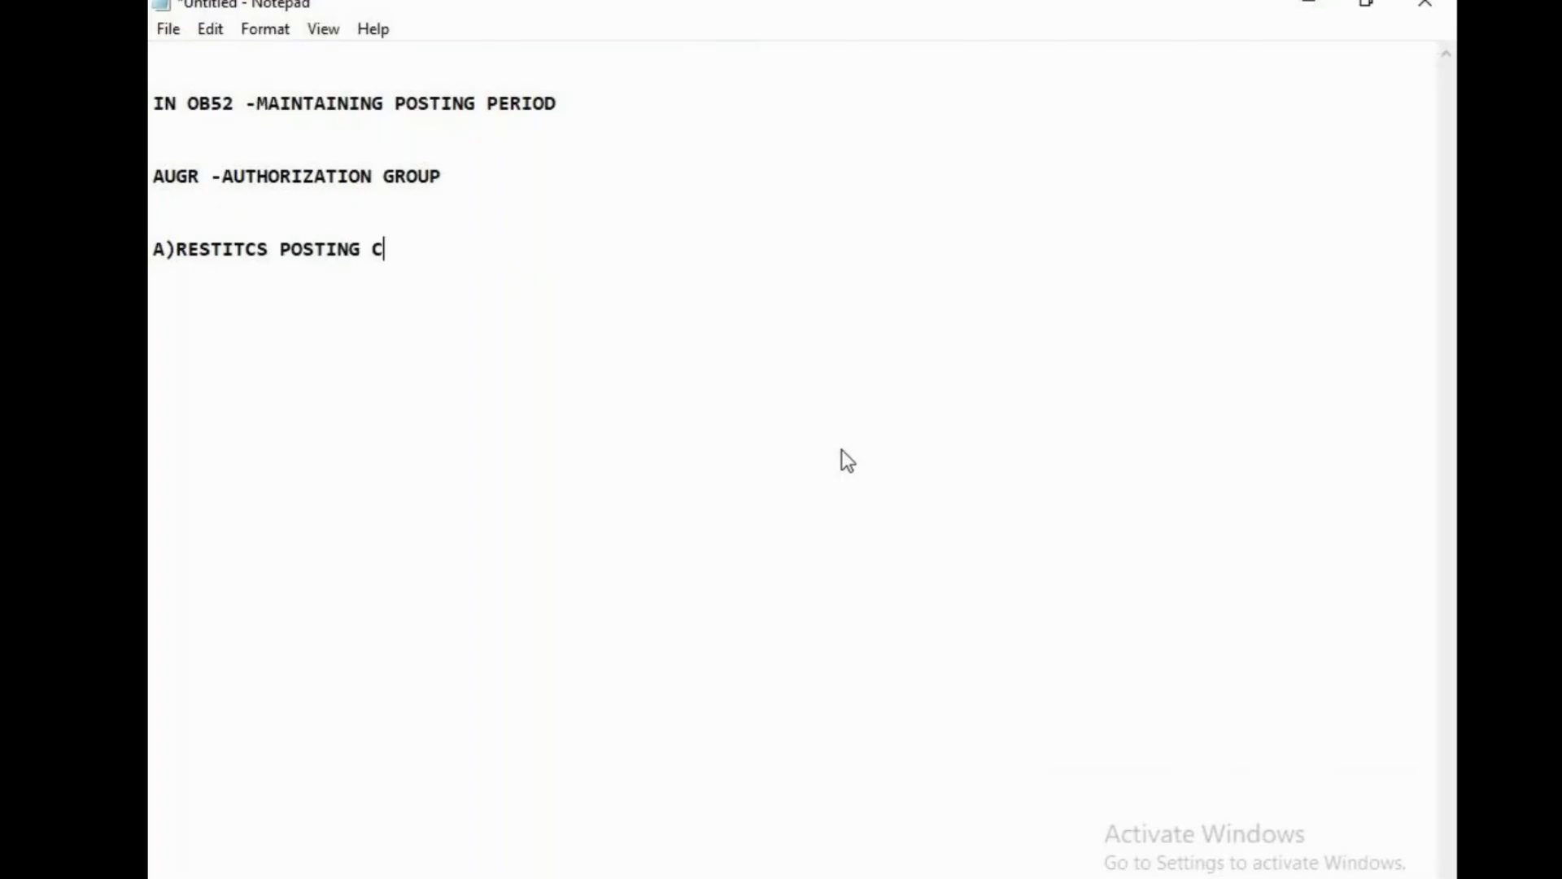
{"action": "key", "text": "BackSpace"}
{"action": "type", "text": "PERIOD COMTR"}
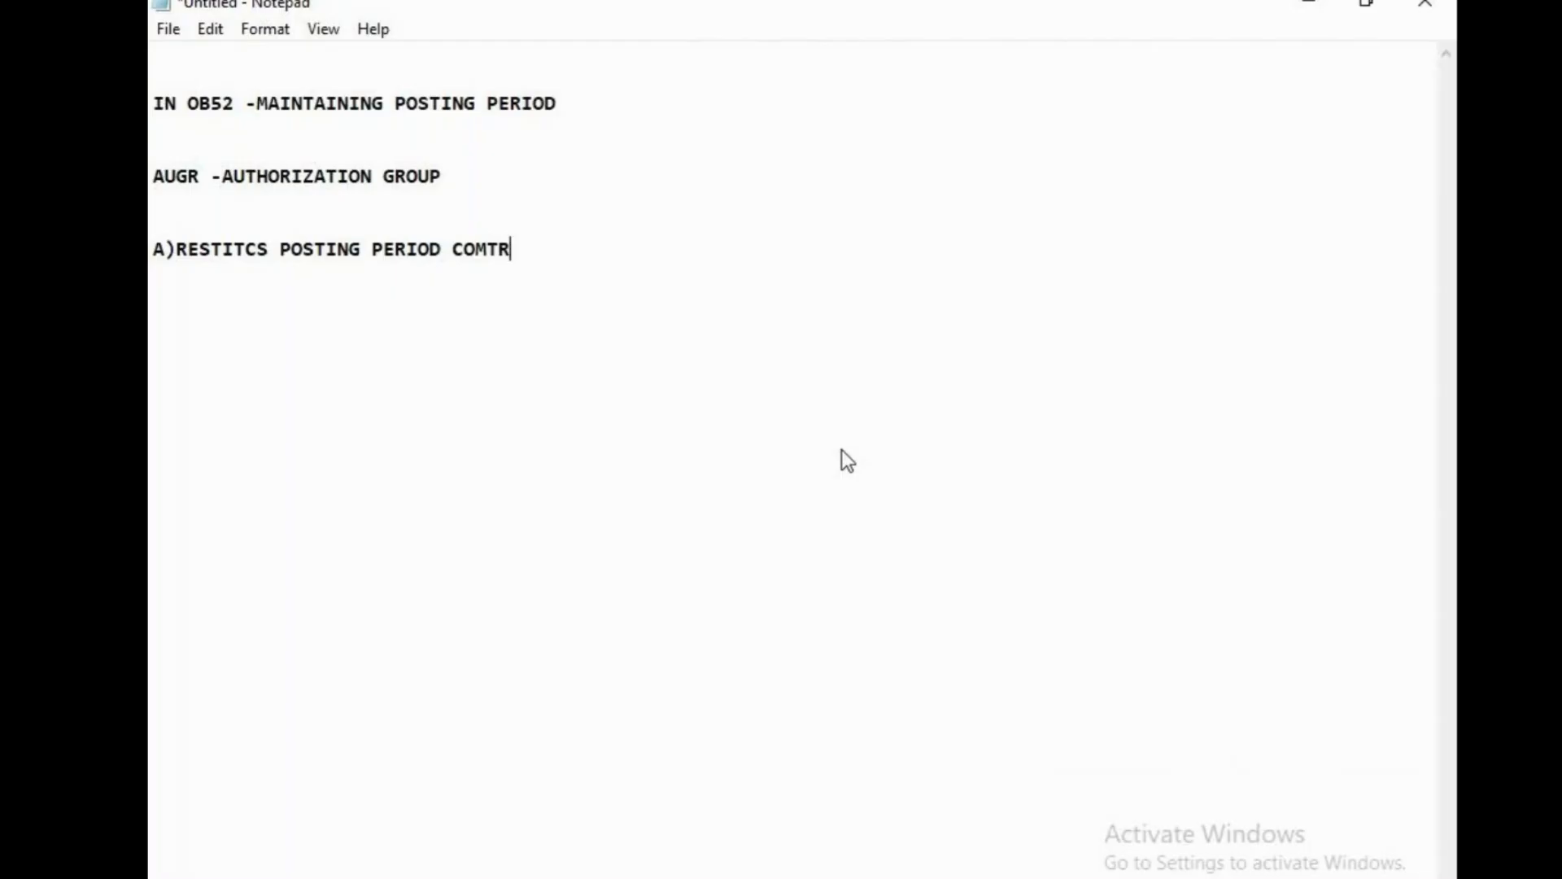
{"action": "key", "text": "BackSpace"}
{"action": "key", "text": "BackSpace"}
{"action": "key", "text": "BackSpace"}
{"action": "type", "text": "NTROLS"}
{"action": "key", "text": "Return"}
{"action": "key", "text": "Return"}
{"action": "type", "text": "B0"}
{"action": "key", "text": "BackSpace"}
{"action": "type", "text": ")SECURITY"}
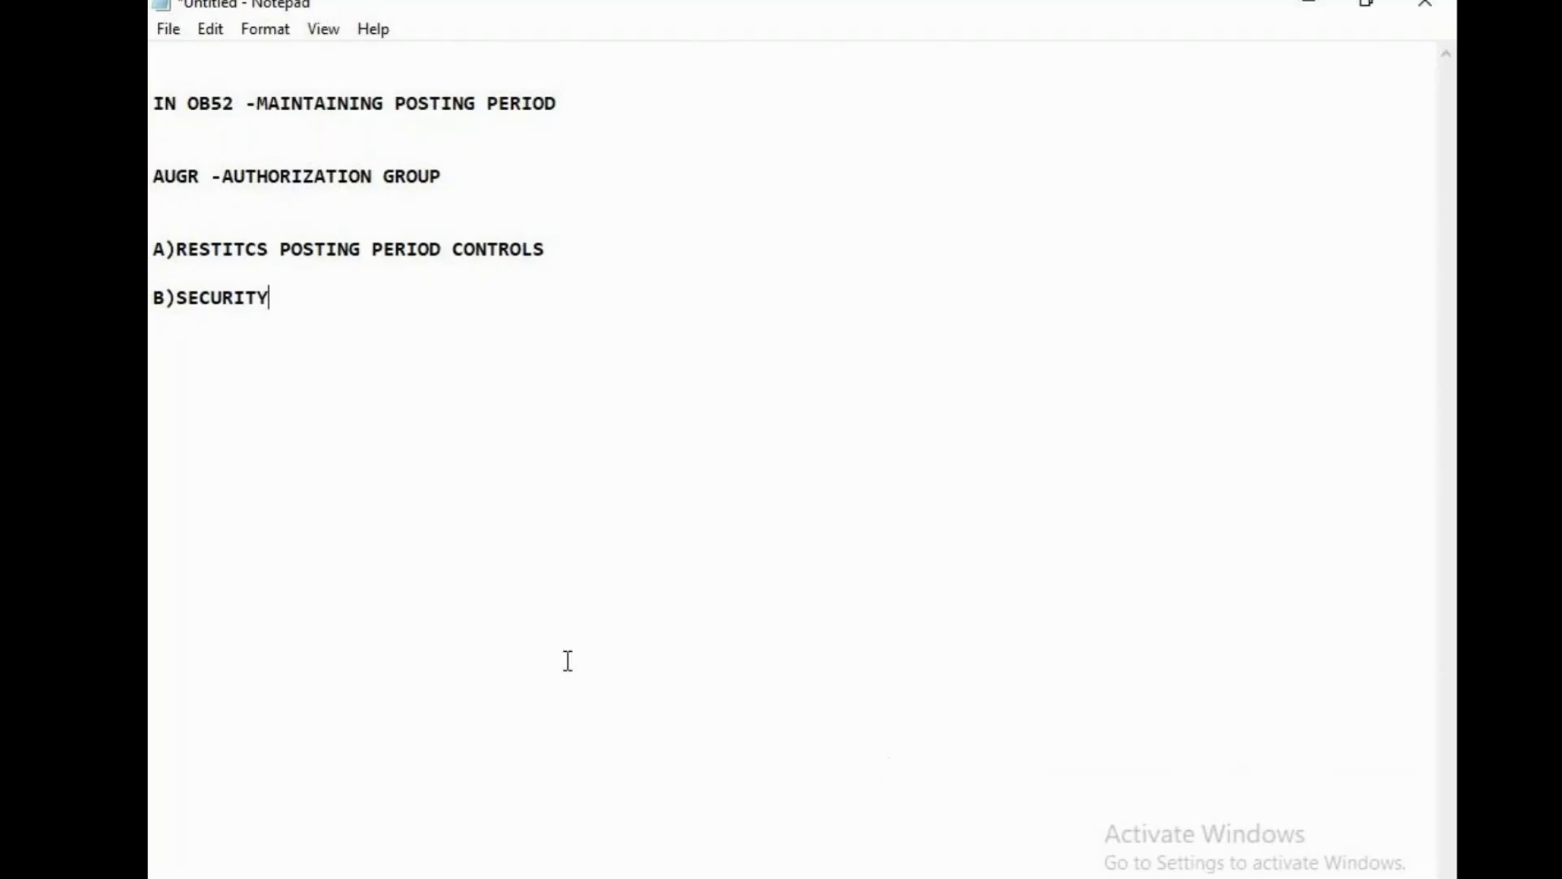
Correct the misspelling RESTITCS to RESTRICTS in point A.
{"action": "left_click", "coordinate": [224, 248]}
{"action": "type", "text": "R"}
{"action": "key", "text": "Right"}
{"action": "key", "text": "Delete"}
{"action": "key", "text": "Right"}
{"action": "type", "text": "T"}
{"action": "left_click", "coordinate": [483, 362]}
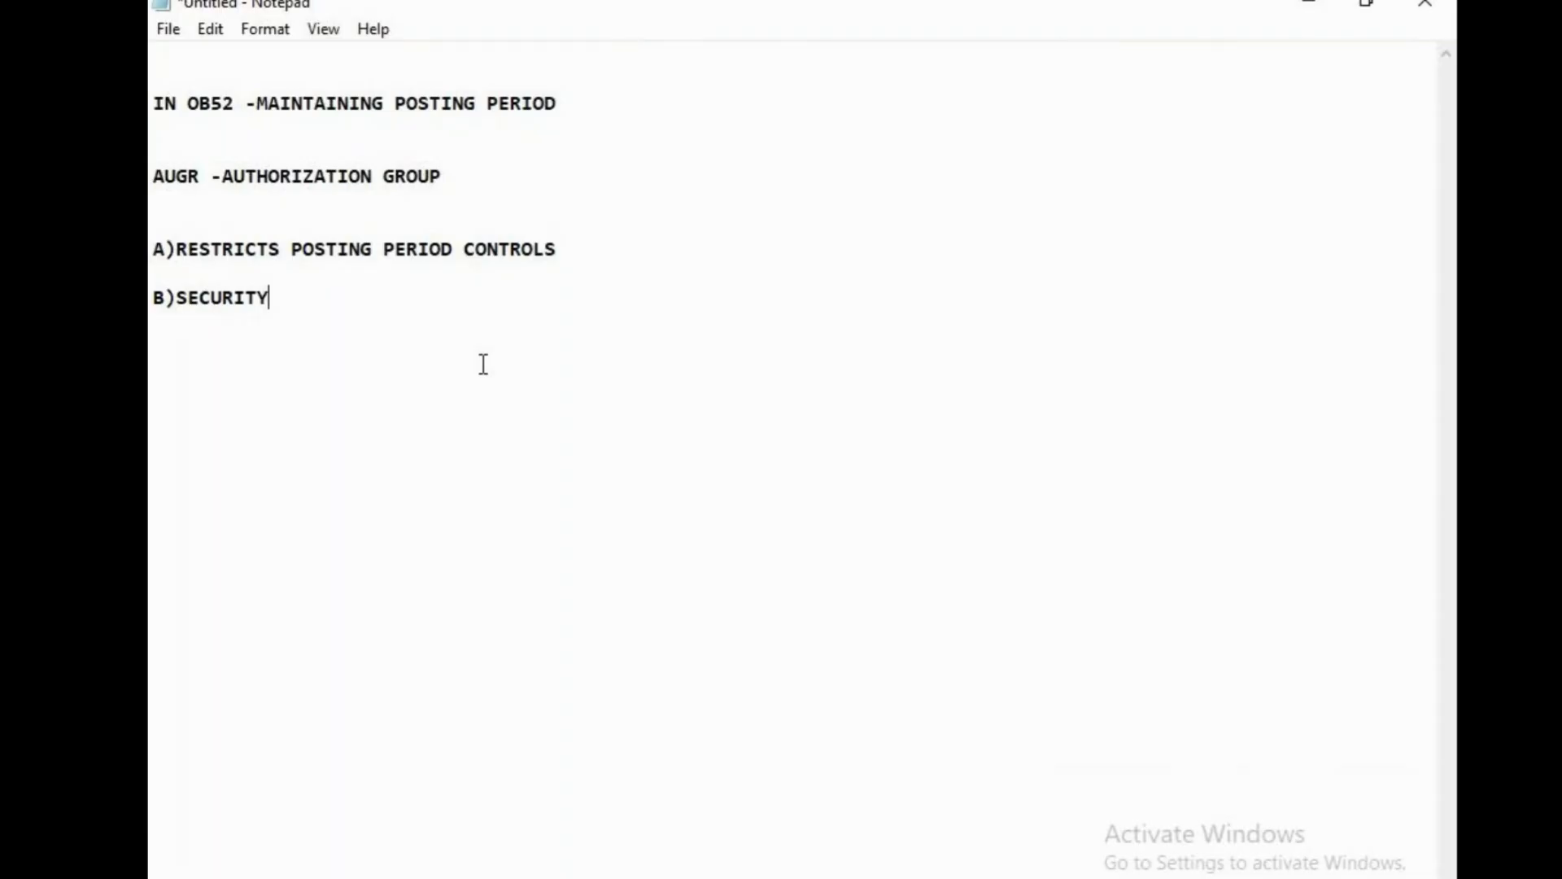
Add columns GENERAL USER and SPECIAL USER, noting general users can only post in the current period.
{"action": "key", "text": "Return"}
{"action": "key", "text": "Return"}
{"action": "key", "text": "Return"}
{"action": "type", "text": "GENERAL USER"}
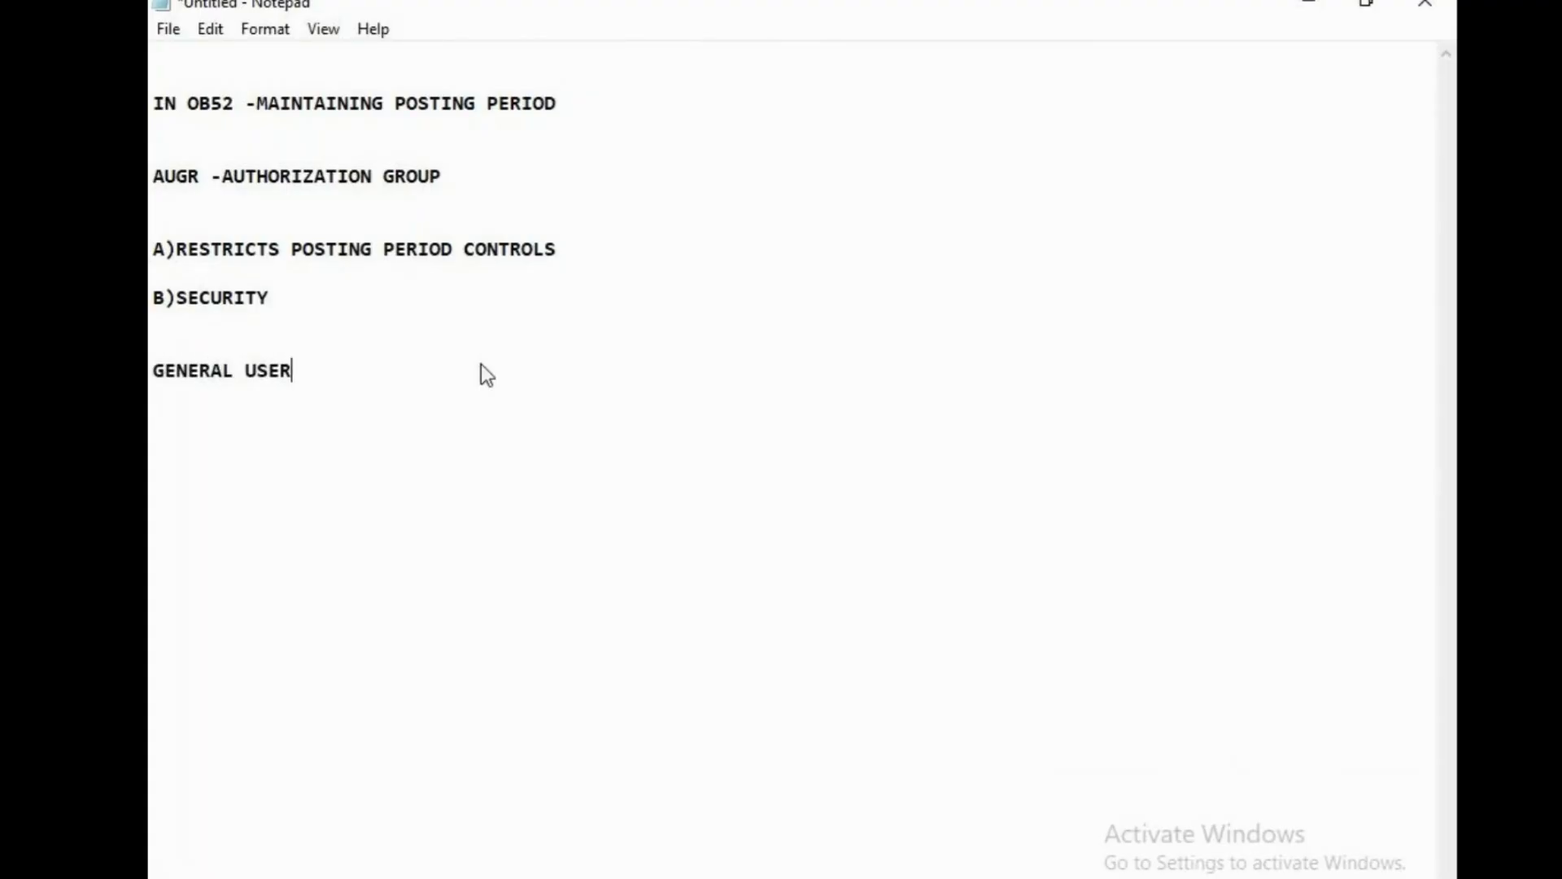
{"action": "type", "text": "R"}
{"action": "key", "text": "BackSpace"}
{"action": "key", "text": "Tab"}
{"action": "key", "text": "Tab"}
{"action": "key", "text": "Tab"}
{"action": "key", "text": "Tab"}
{"action": "type", "text": "SPECIAL U"}
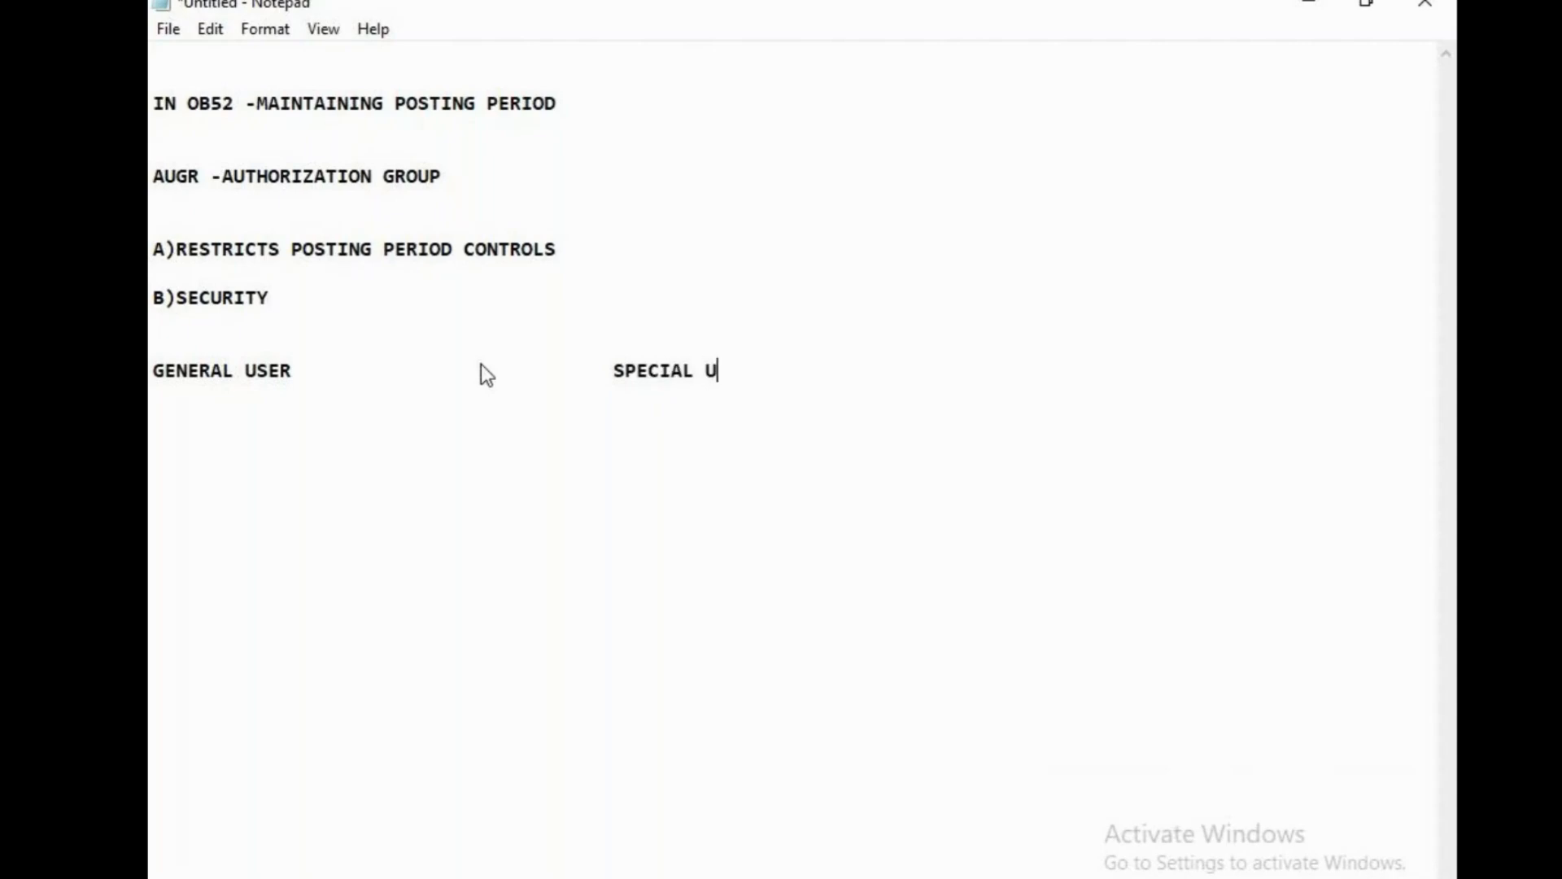
{"action": "type", "text": "SER"}
{"action": "key", "text": "Return"}
{"action": "key", "text": "Return"}
{"action": "type", "text": "CAN ONL"}
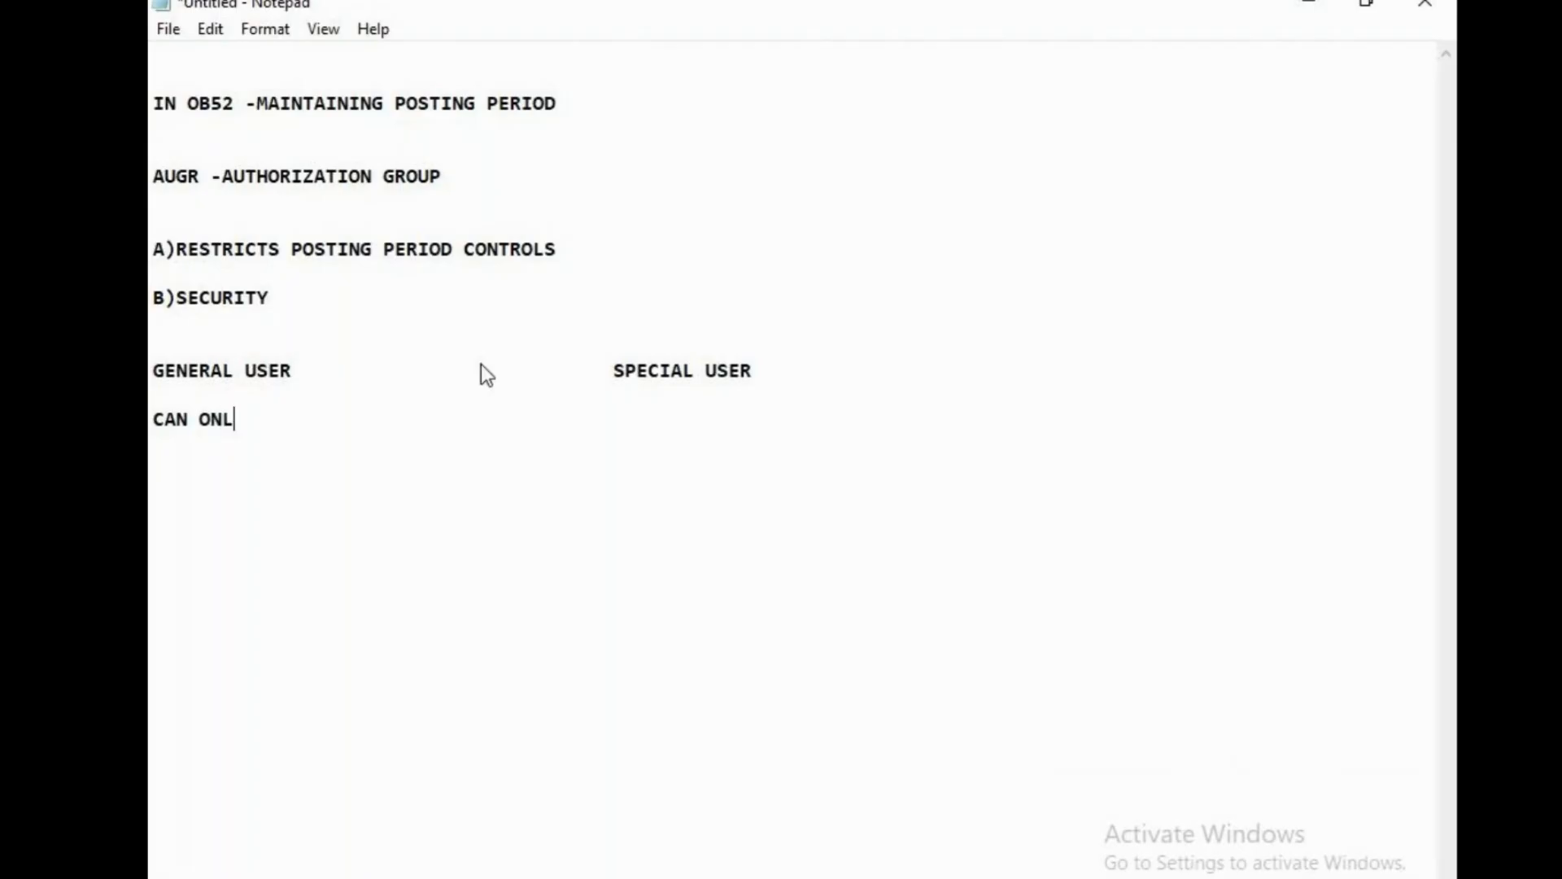
{"action": "type", "text": "Y POST IN"}
{"action": "key", "text": "Return"}
{"action": "type", "text": "THE CUR"}
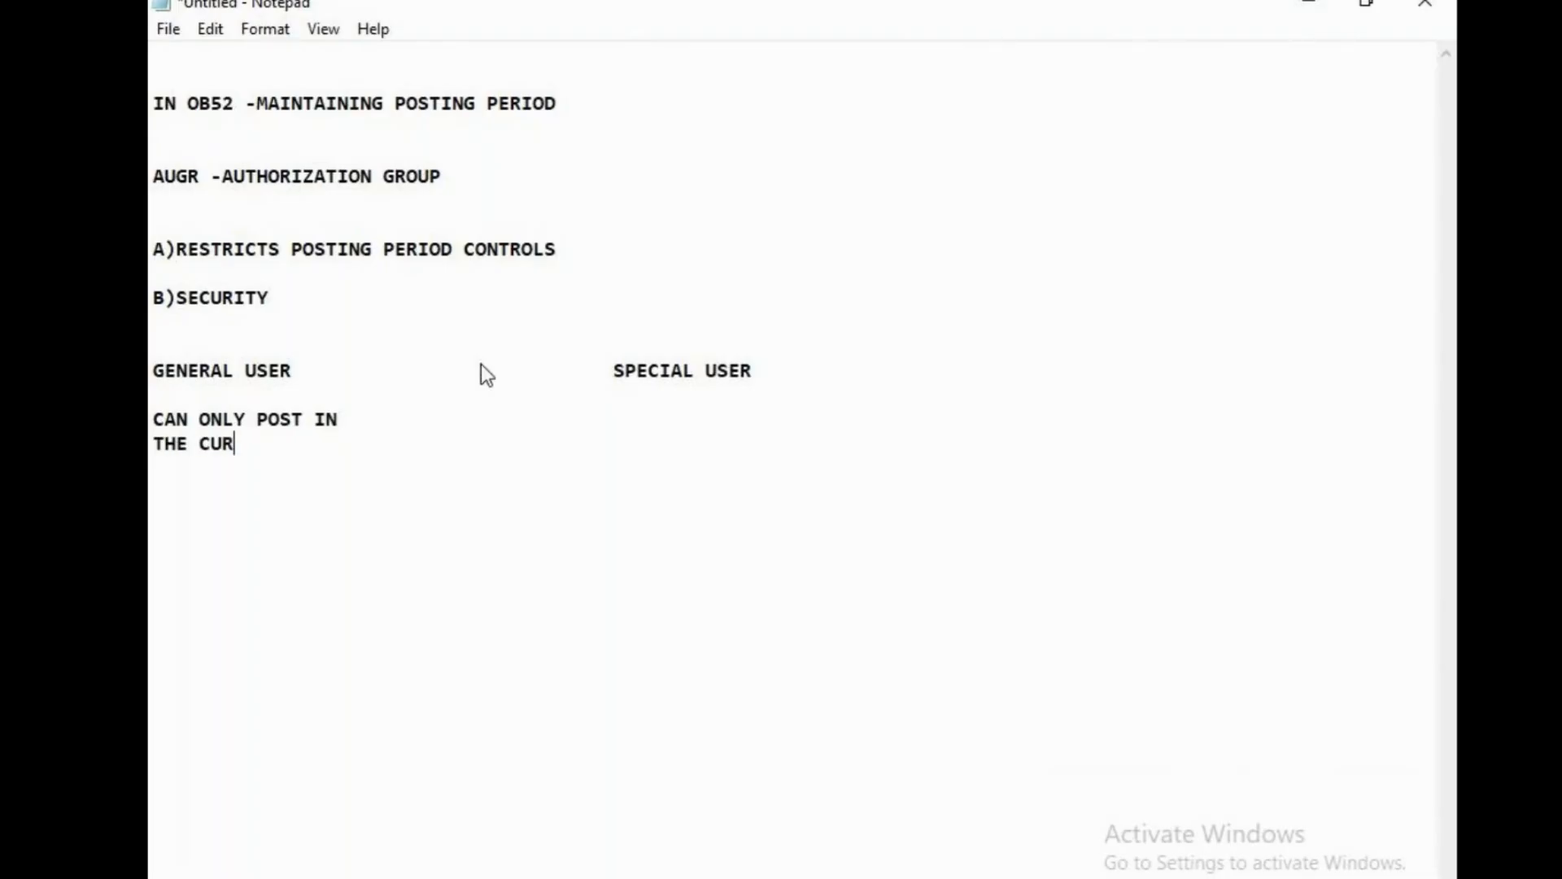
{"action": "type", "text": "RENY"}
{"action": "key", "text": "BackSpace"}
{"action": "type", "text": "T"}
{"action": "key", "text": "Return"}
{"action": "type", "text": "EIO"}
{"action": "key", "text": "BackSpace"}
{"action": "key", "text": "BackSpace"}
{"action": "key", "text": "BackSpace"}
{"action": "type", "text": "PERIO"}
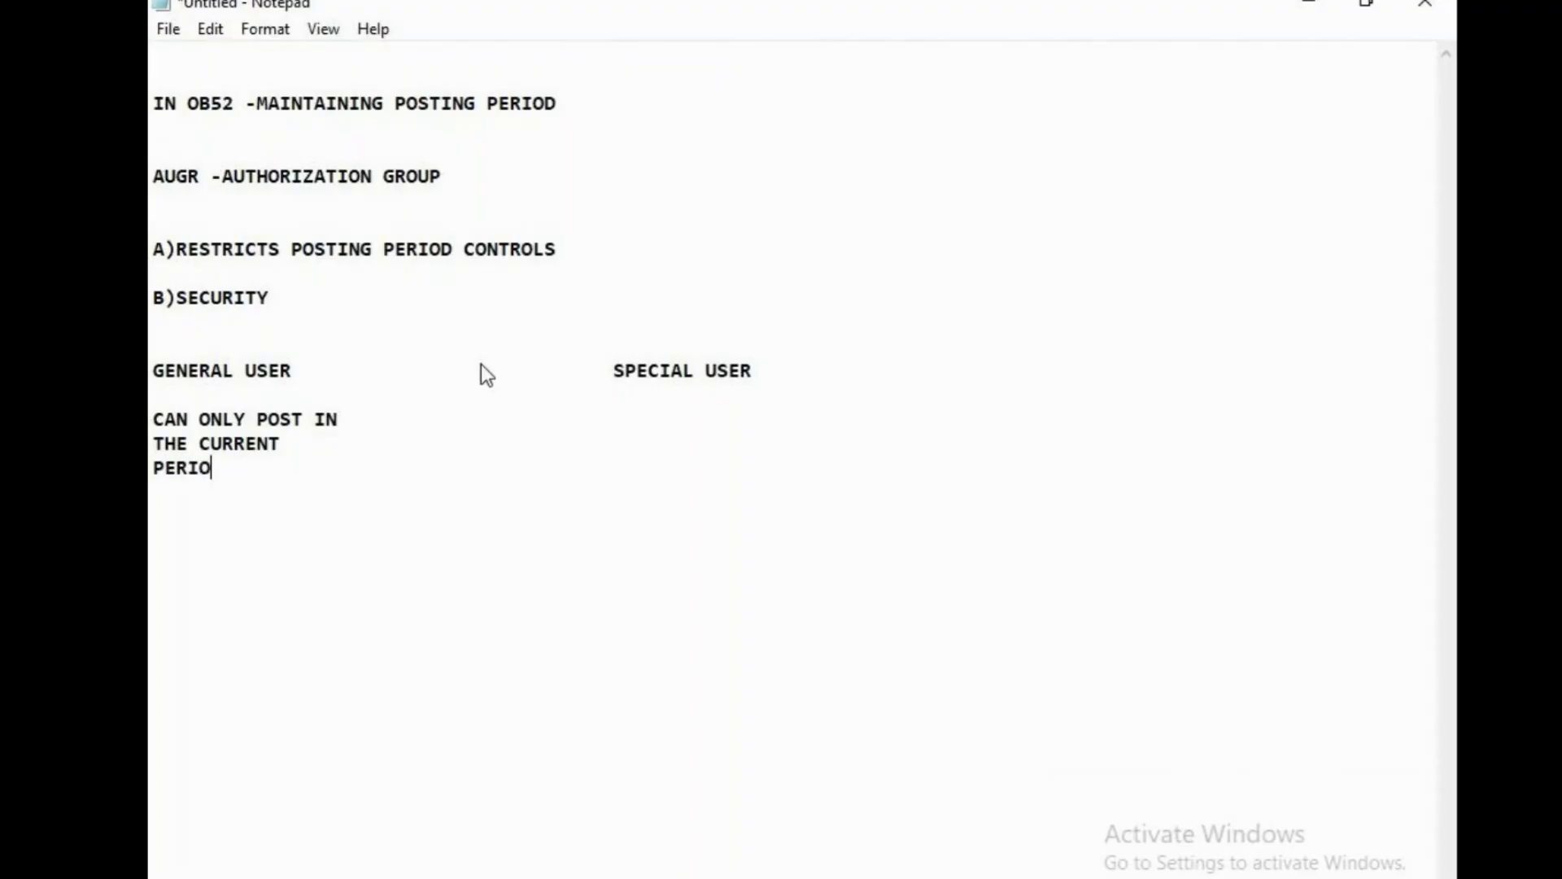
{"action": "type", "text": "D"}
Under SPECIAL USER, note 'FINANCE TEAM -CAN POST IN PREVIOUS PERIODS' by using AUGR.
{"action": "left_click", "coordinate": [433, 402]}
{"action": "key", "text": "Tab"}
{"action": "key", "text": "Tab"}
{"action": "type", "text": "FINANCE TEAM -"}
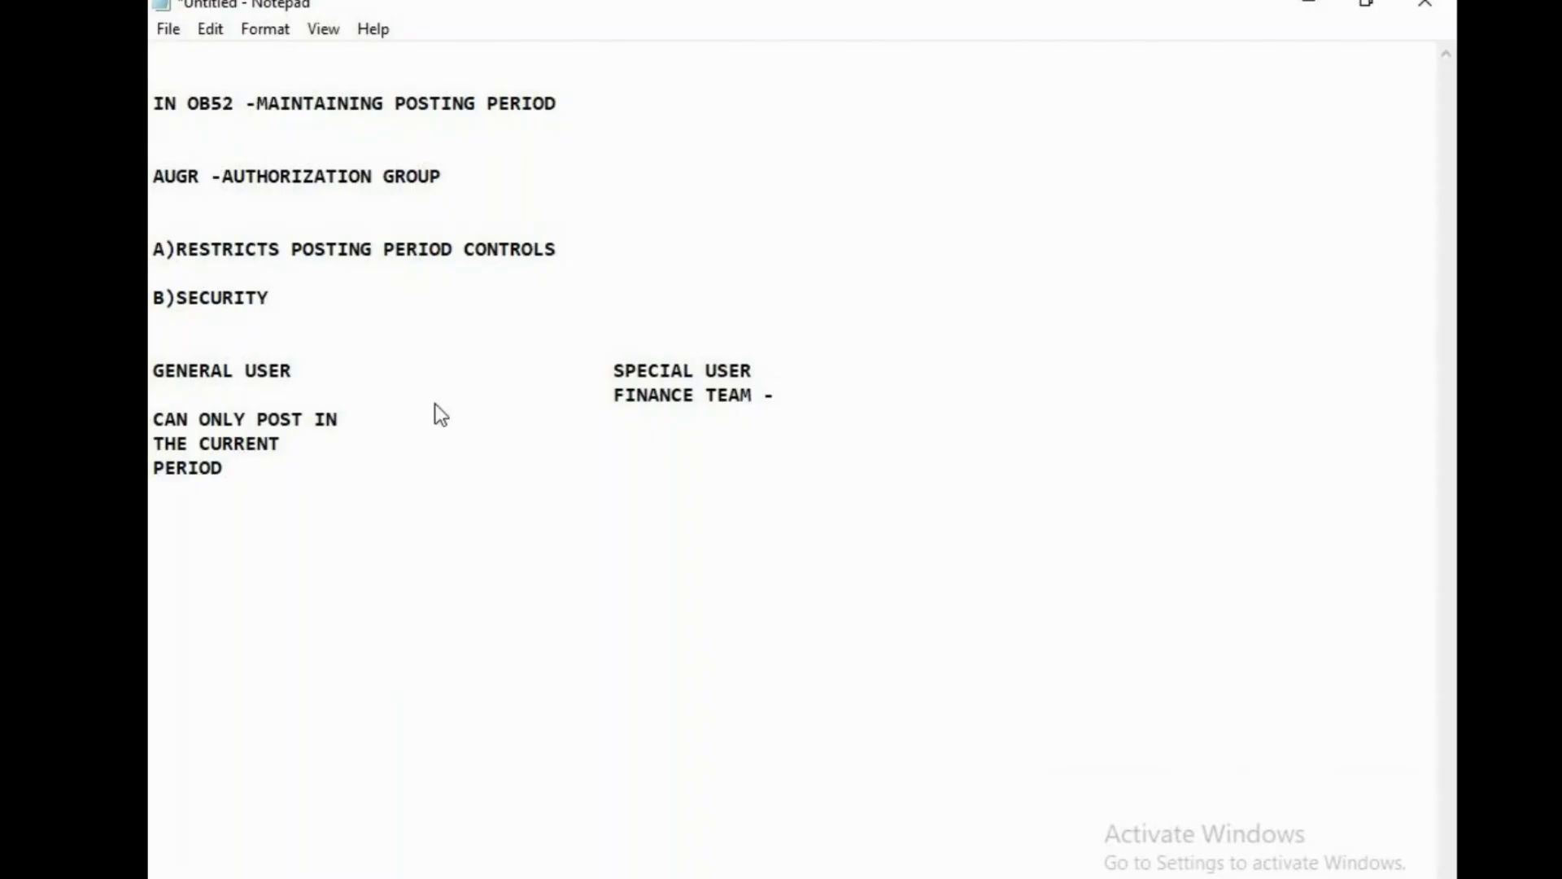
{"action": "type", "text": "CAN POST IN "}
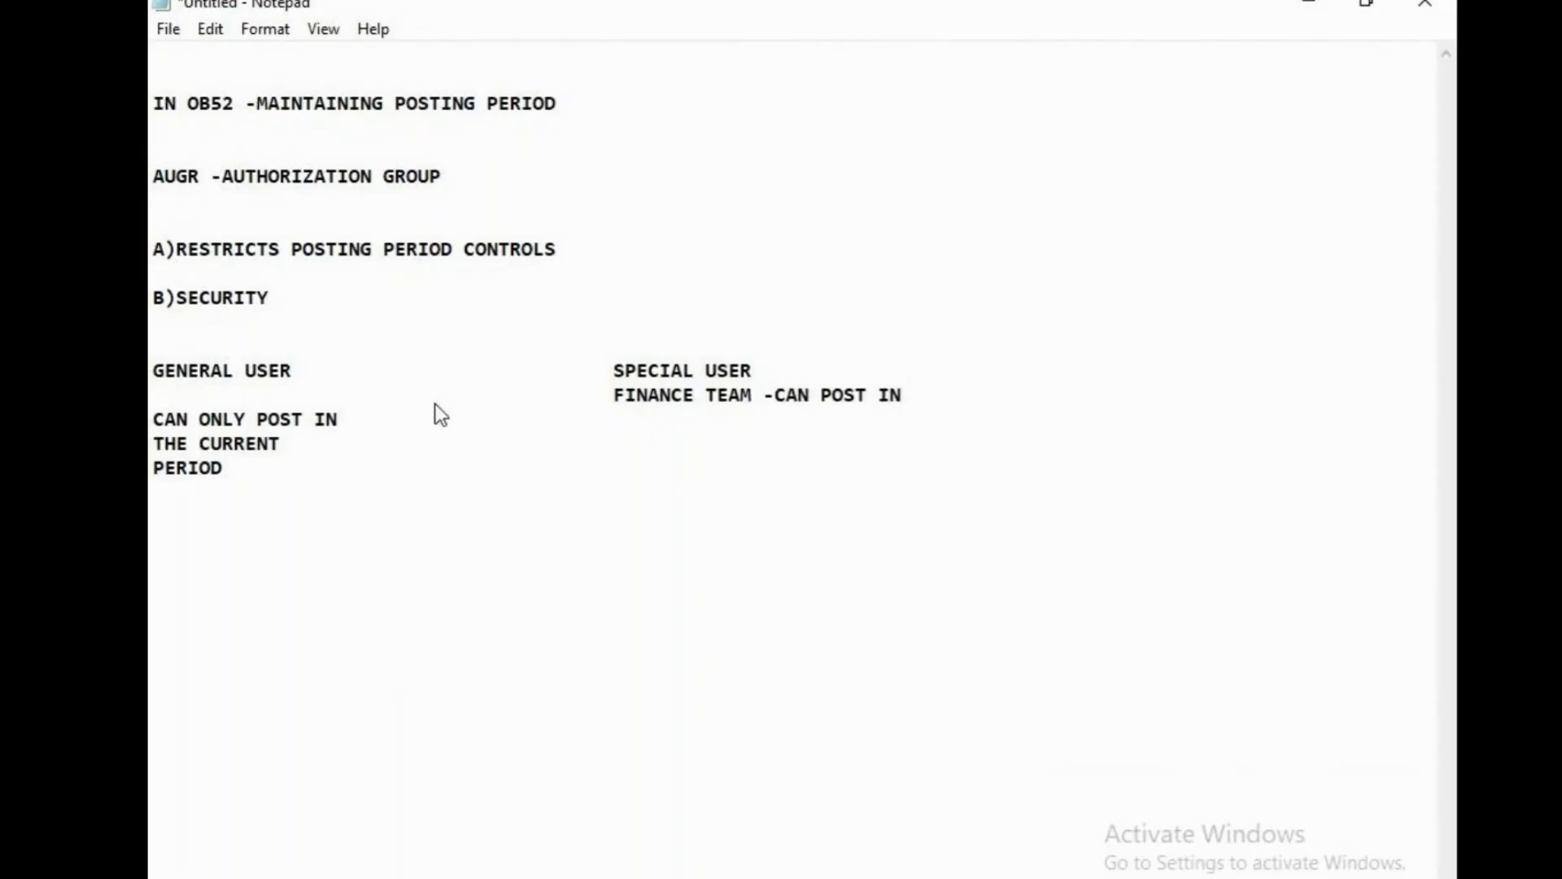
{"action": "type", "text": "PREVOIUS"}
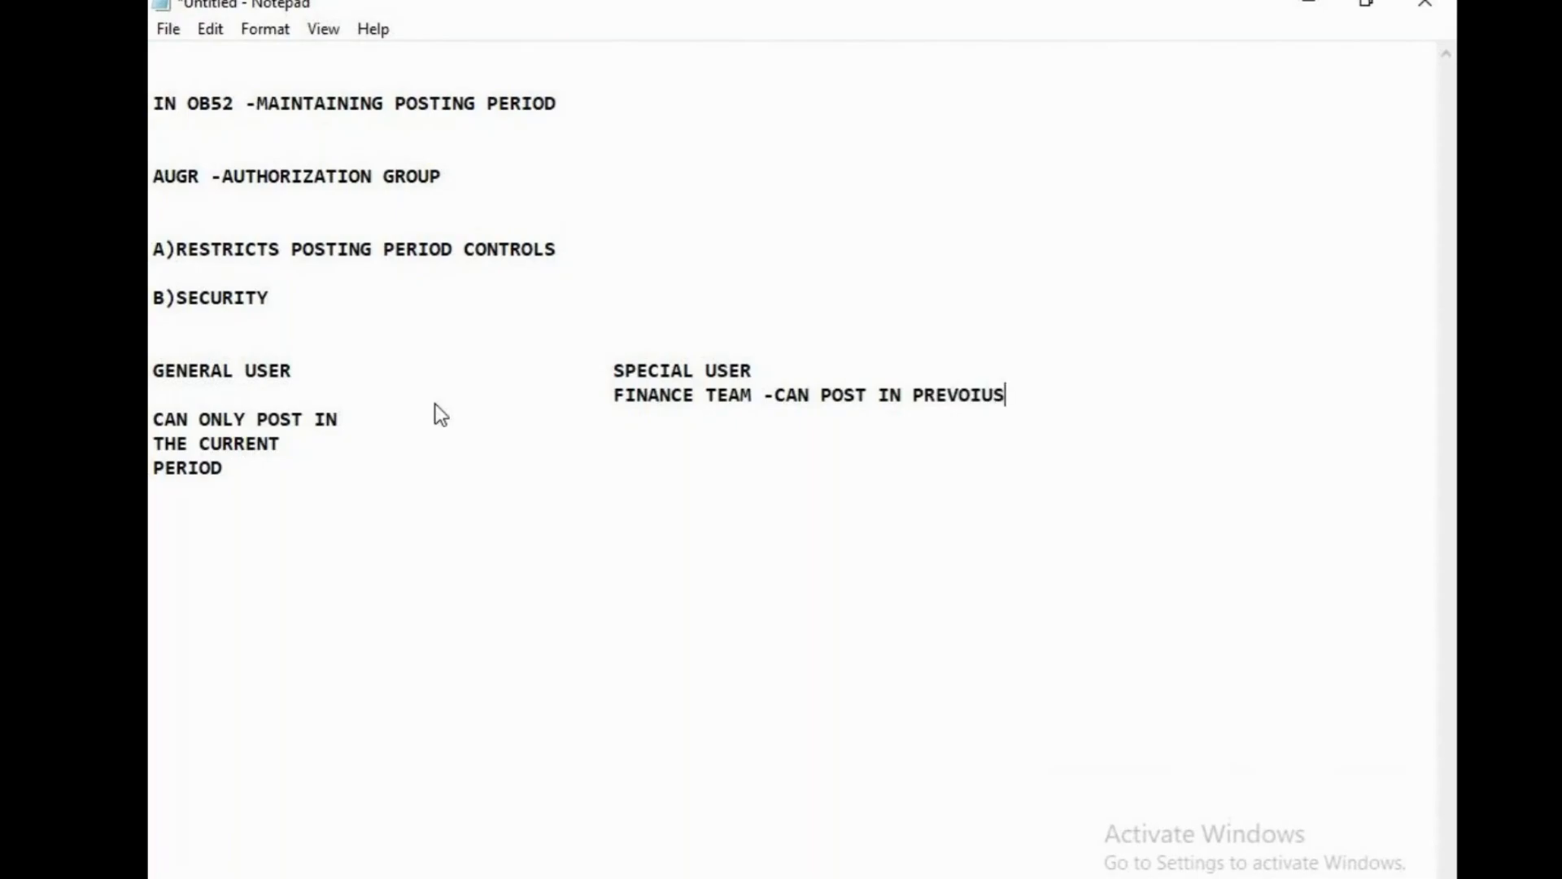
{"action": "key", "text": "BackSpace"}
{"action": "key", "text": "BackSpace"}
{"action": "key", "text": "BackSpace"}
{"action": "key", "text": "BackSpace"}
{"action": "type", "text": "IOUS PERIODS"}
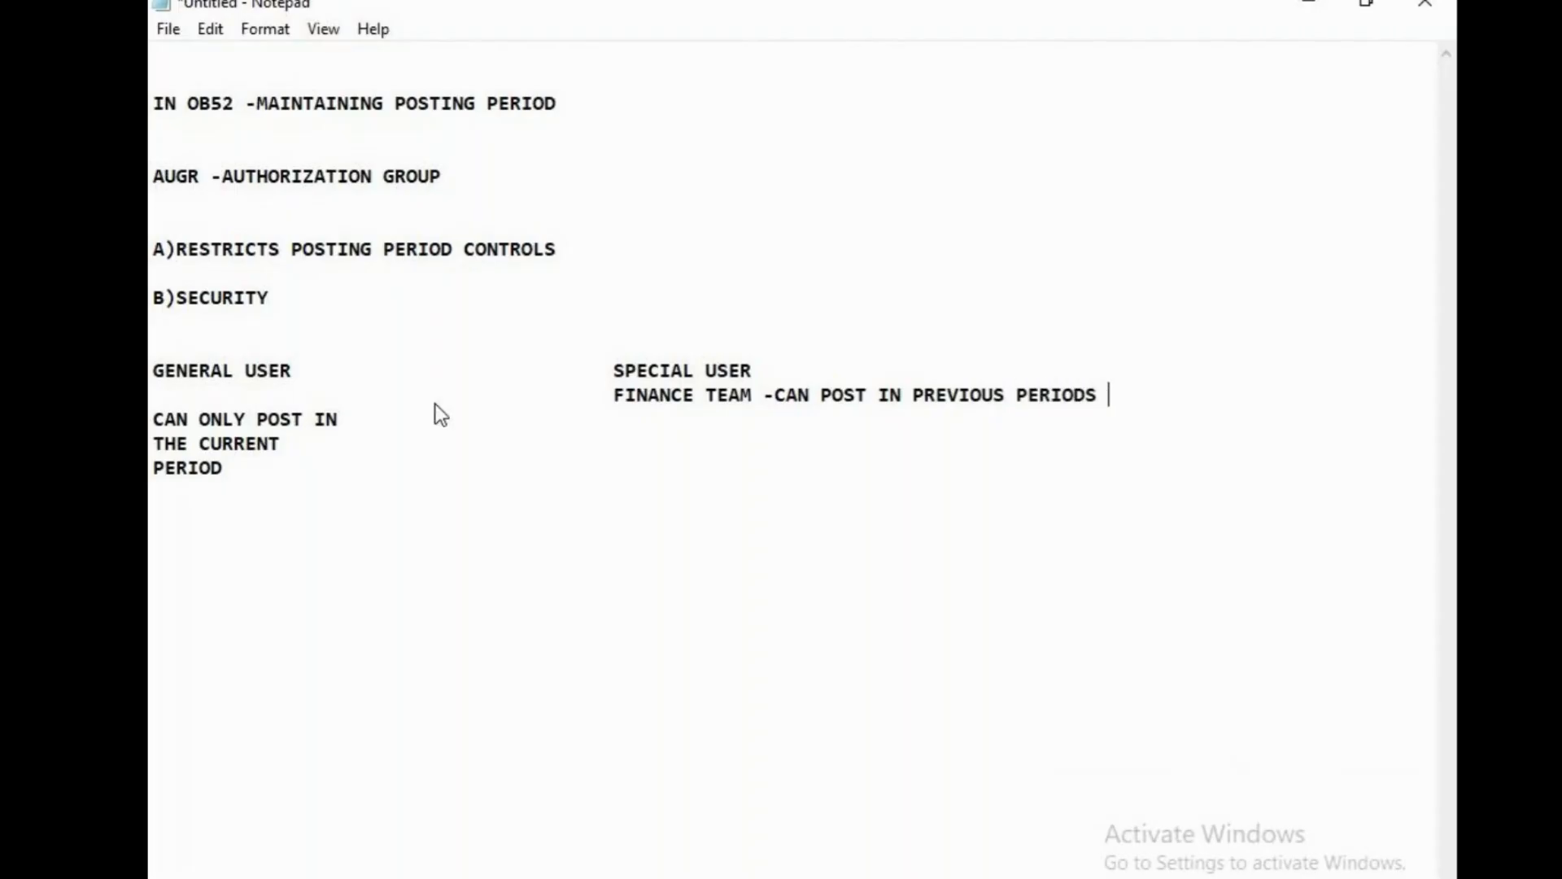
{"action": "key", "text": "Return"}
{"action": "key", "text": "Tab"}
{"action": "key", "text": "Tab"}
{"action": "key", "text": "Tab"}
{"action": "key", "text": "Tab"}
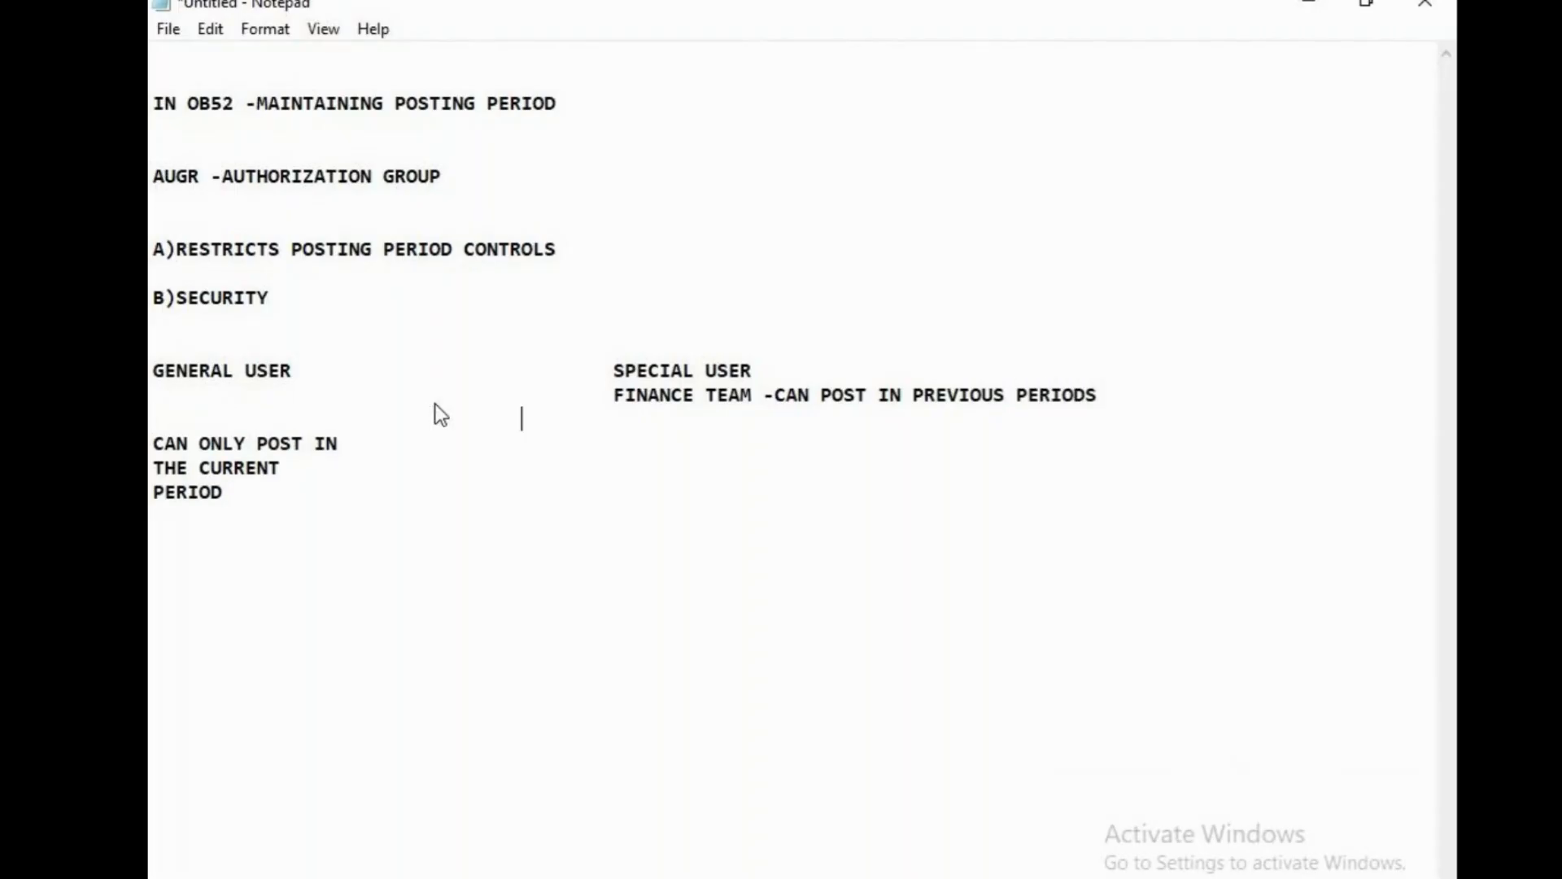
{"action": "type", "text": "BY USI"}
{"action": "type", "text": "NG "}
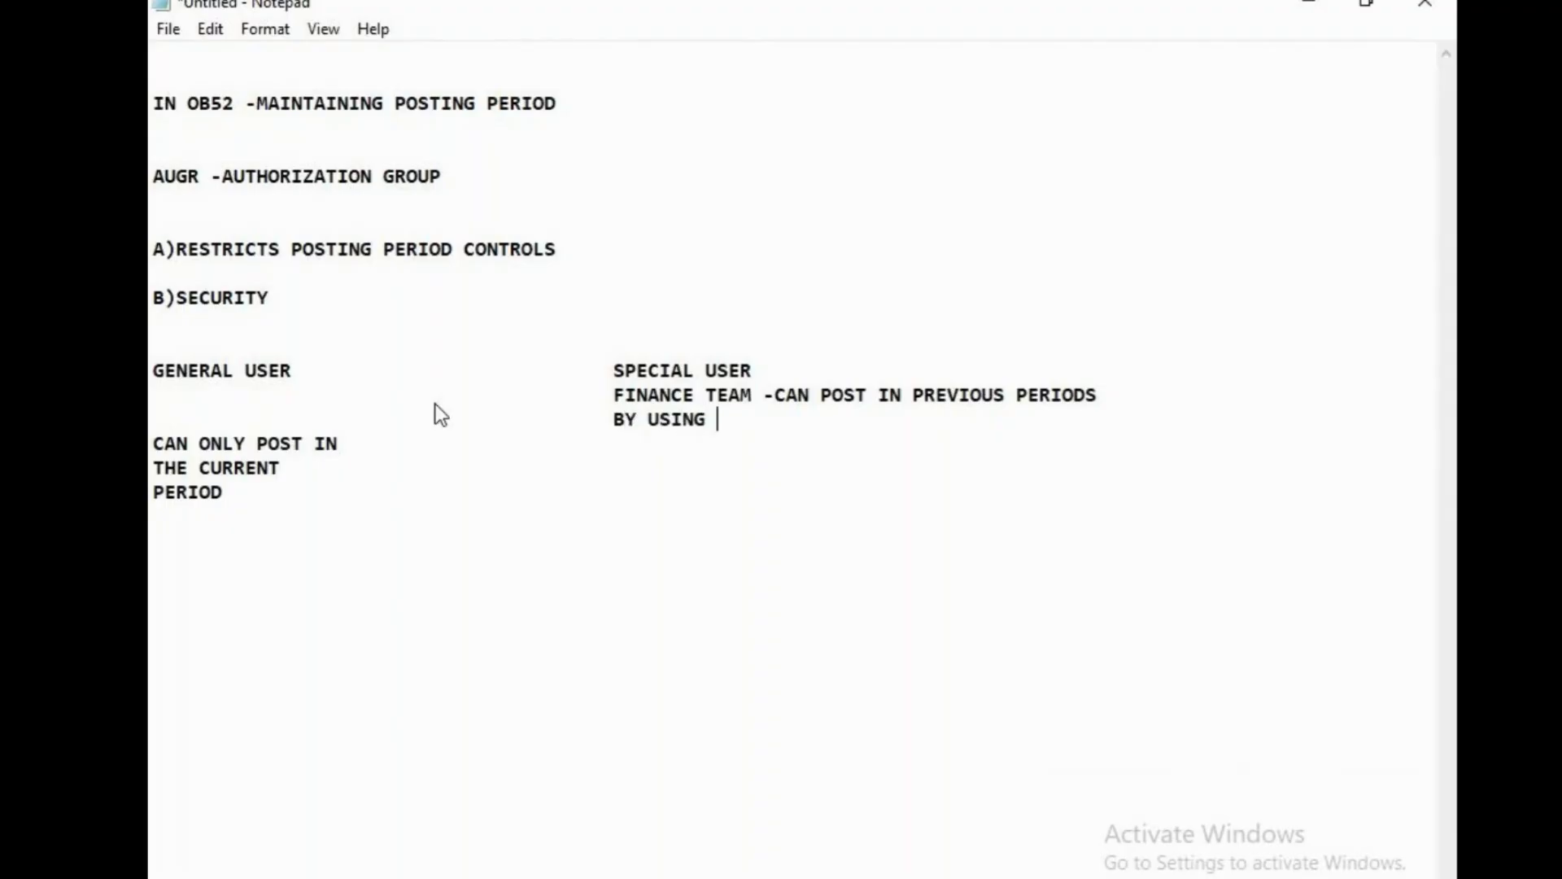
{"action": "type", "text": "AUGR"}
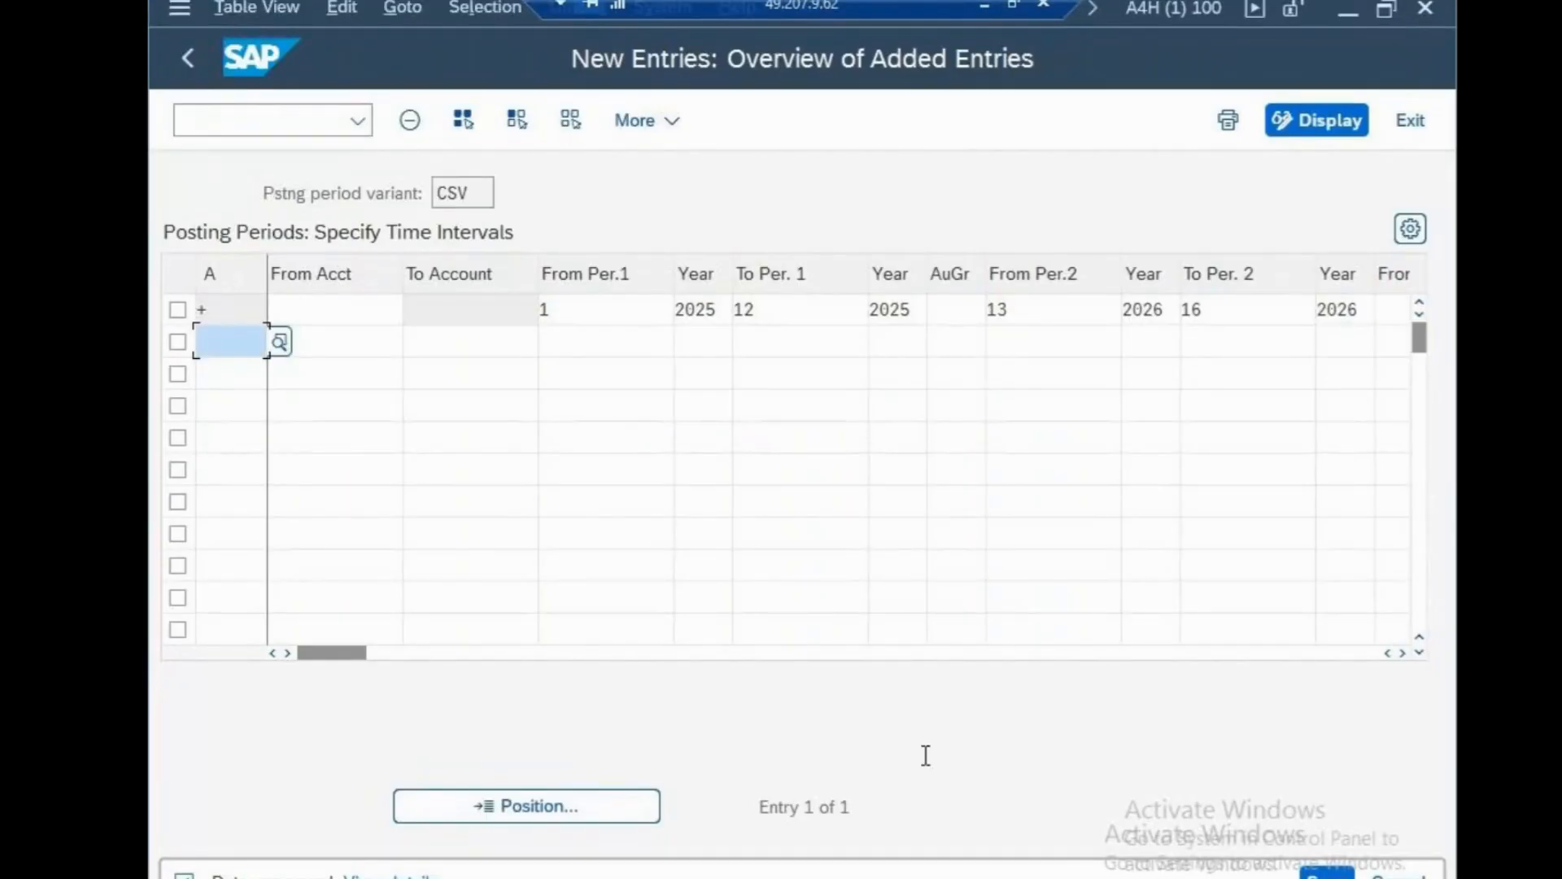
Clear the stray C from the 2025 row's AuGr field.
{"action": "left_click", "coordinate": [972, 309]}
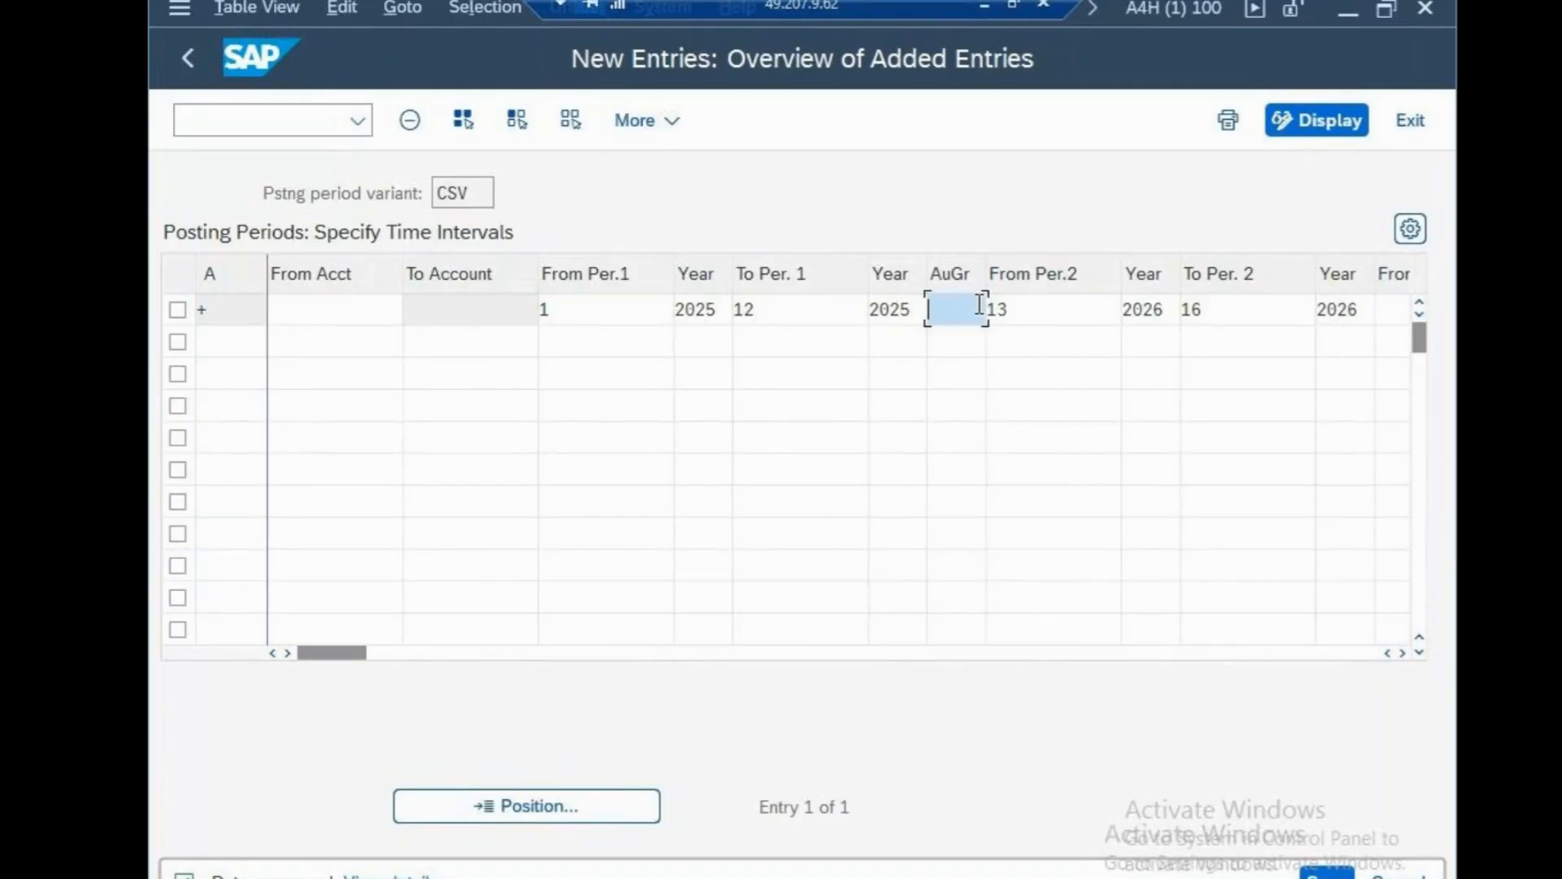
{"action": "type", "text": "C"}
{"action": "key", "text": "BackSpace"}
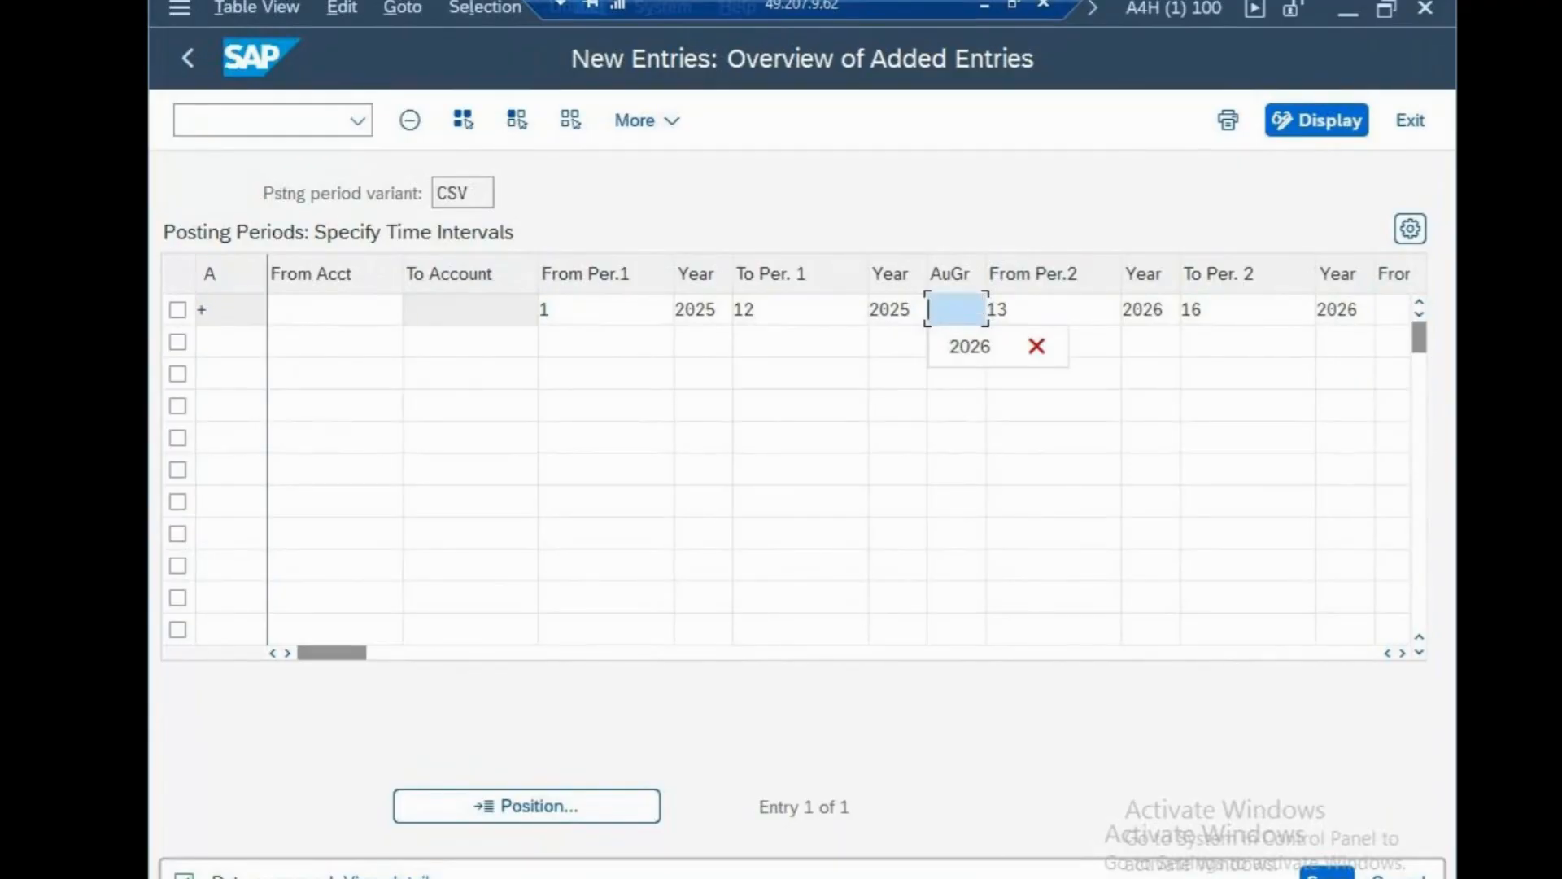
{"action": "left_click", "coordinate": [1328, 875]}
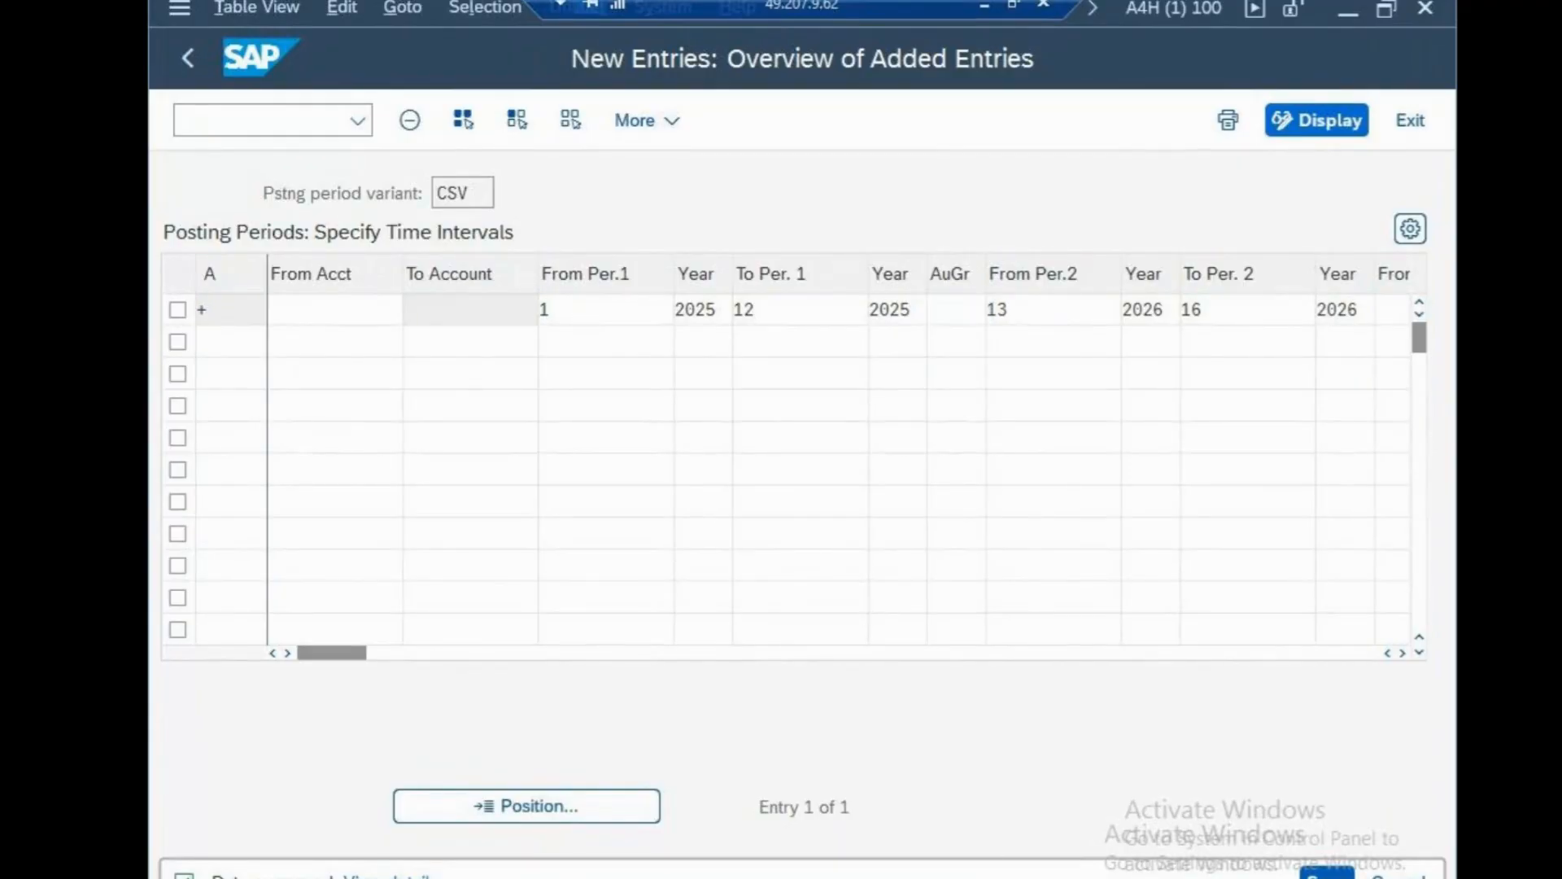
Leave the entries with /n, retry OB52, cancel the work area prompt and enter /nob52.
{"action": "left_click", "coordinate": [279, 118]}
{"action": "type", "text": "/n"}
{"action": "key", "text": "Return"}
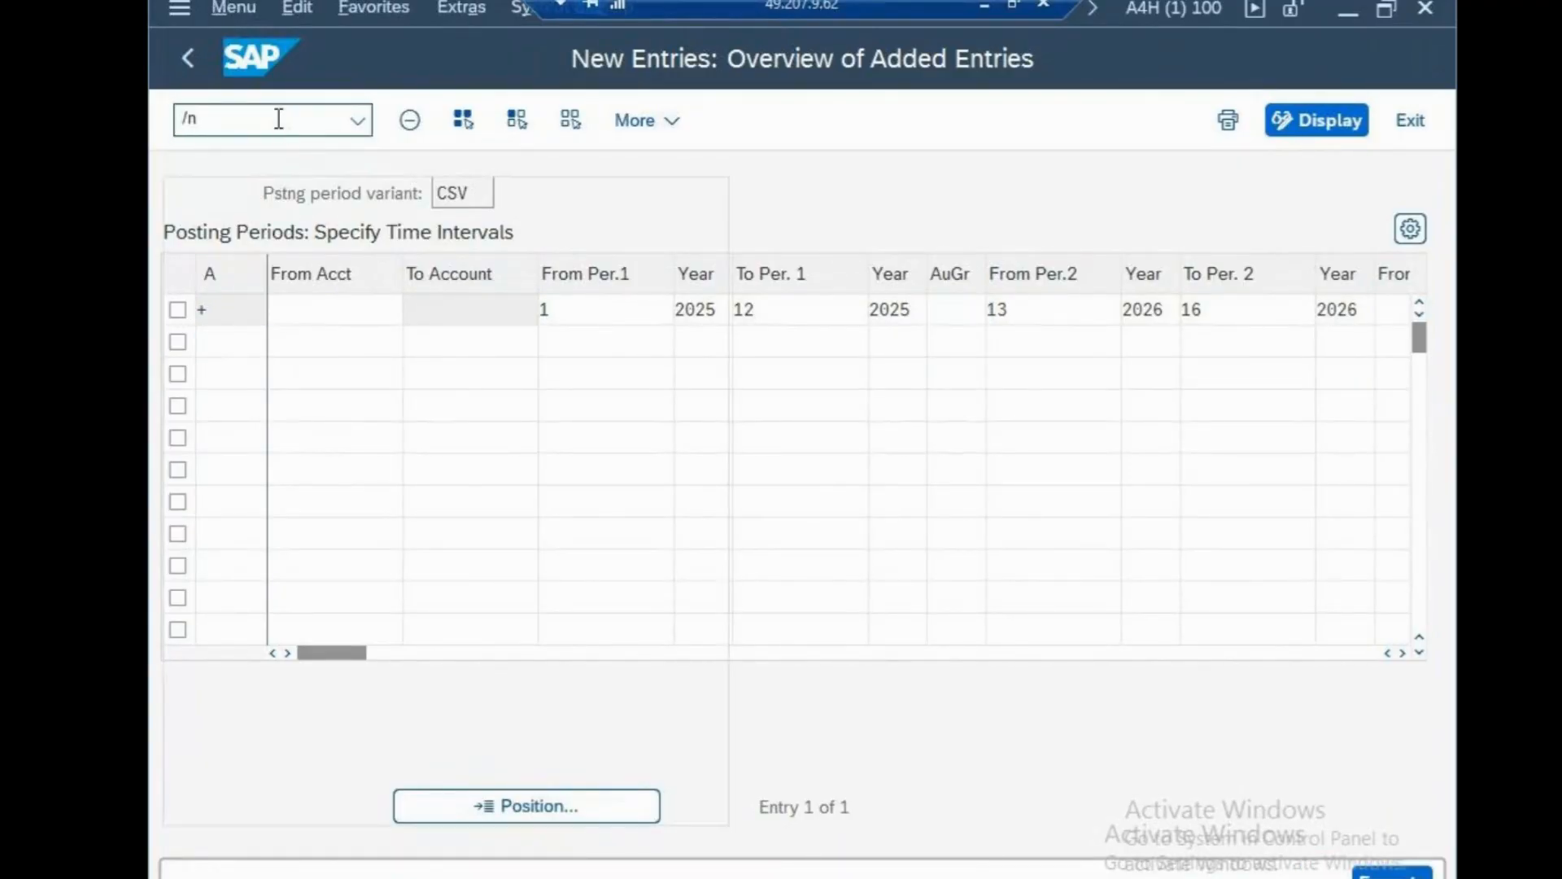
{"action": "type", "text": "0"}
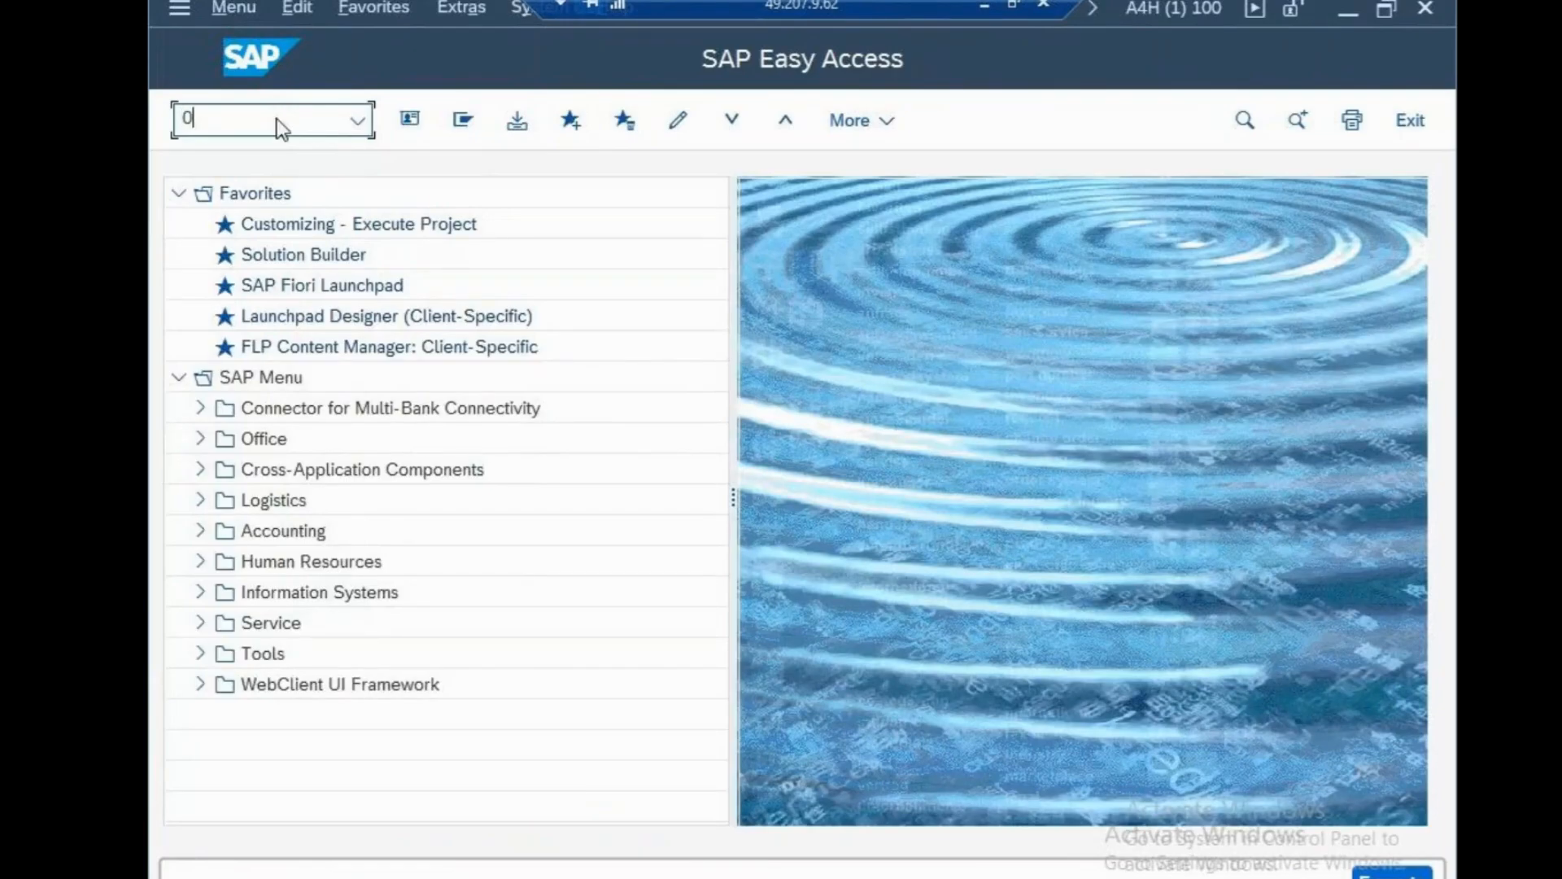
{"action": "type", "text": "b52"}
{"action": "key", "text": "Return"}
{"action": "type", "text": "ob52"}
{"action": "key", "text": "Return"}
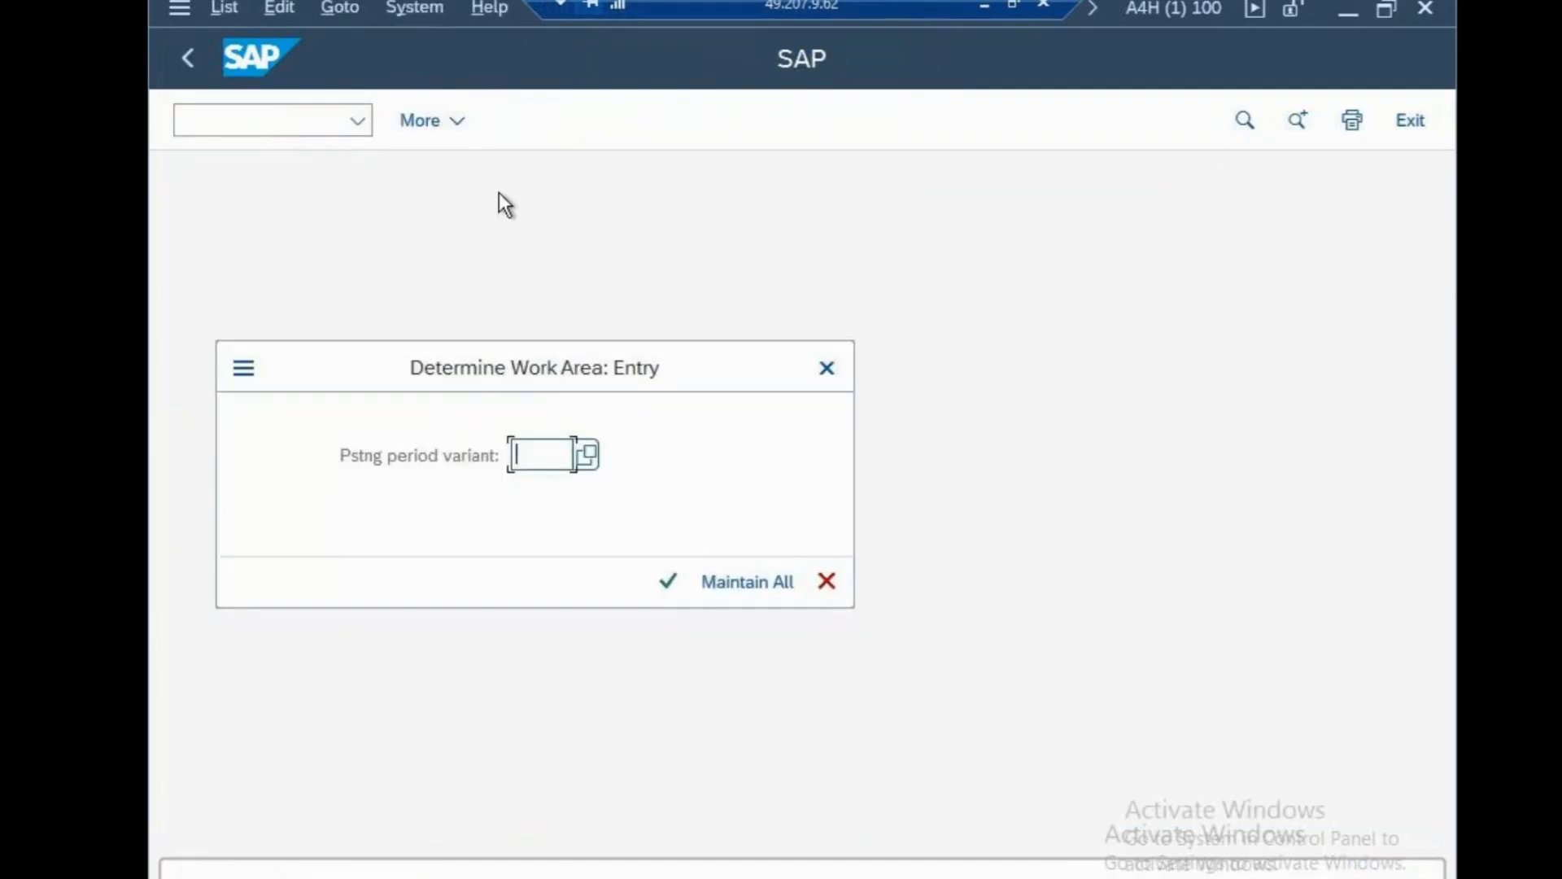
{"action": "left_click", "coordinate": [826, 368]}
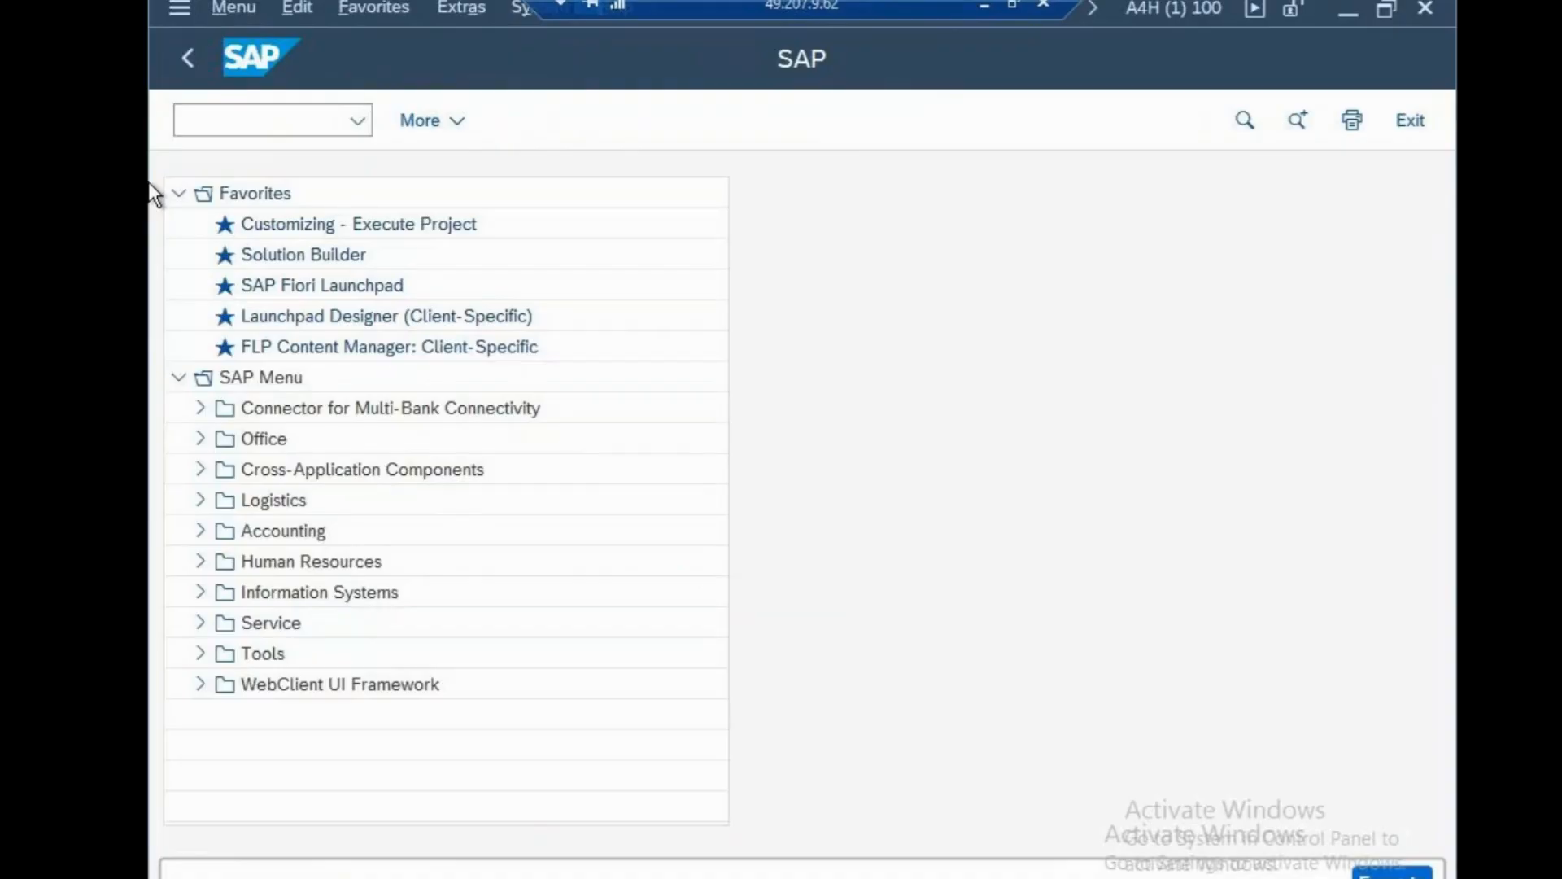
{"action": "type", "text": "/"}
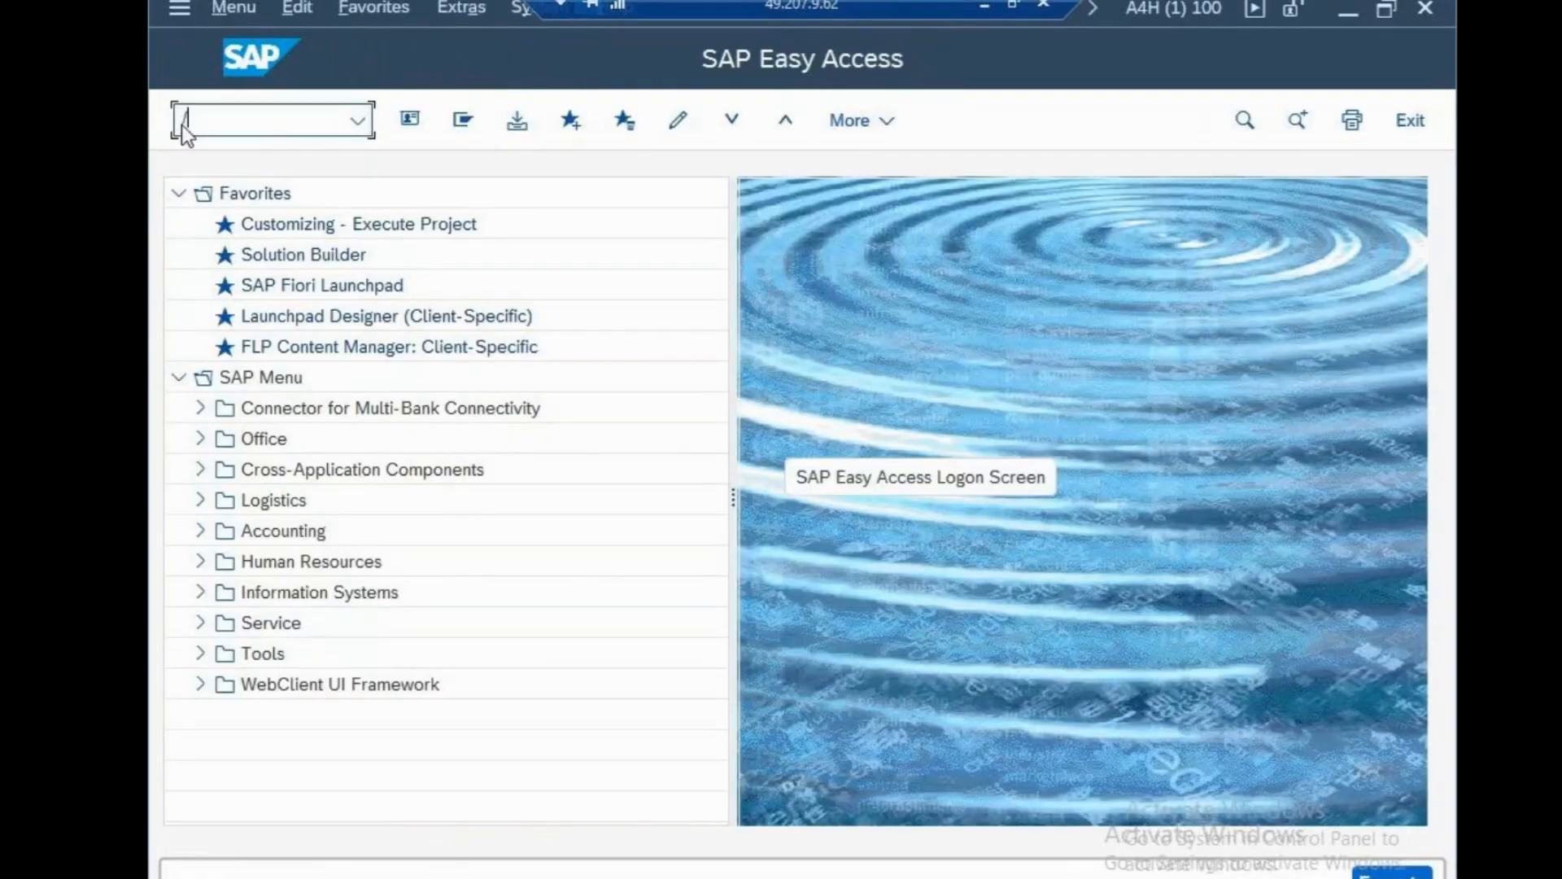
{"action": "type", "text": "nob52"}
Create posting period variant VVV named 'variant' and save it to the request.
{"action": "key", "text": "Return"}
{"action": "left_click", "coordinate": [465, 120]}
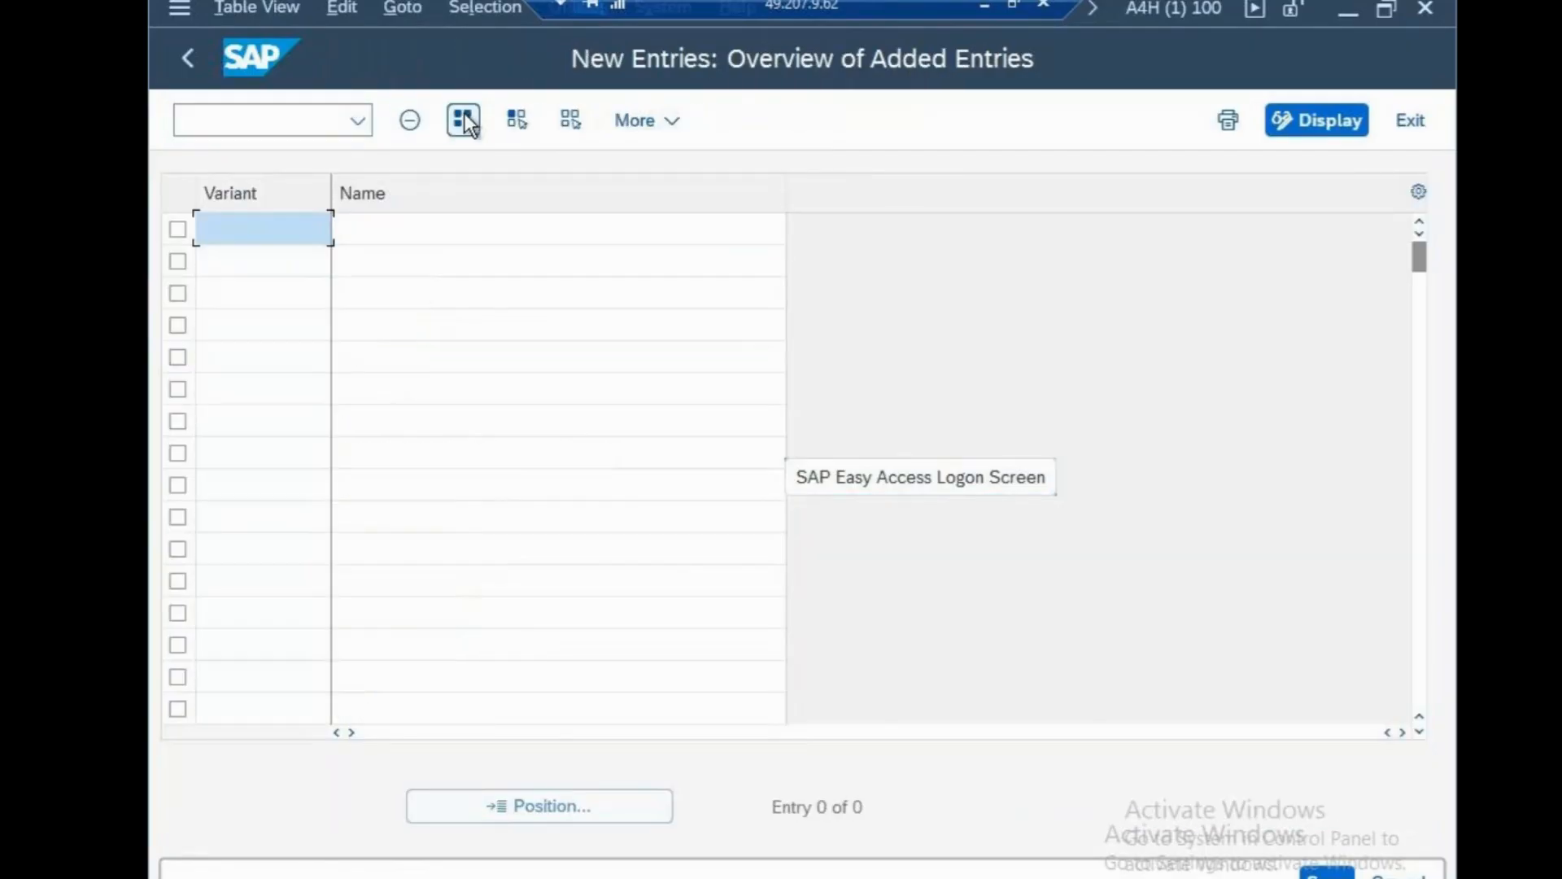
{"action": "type", "text": "vvv"}
{"action": "key", "text": "Tab"}
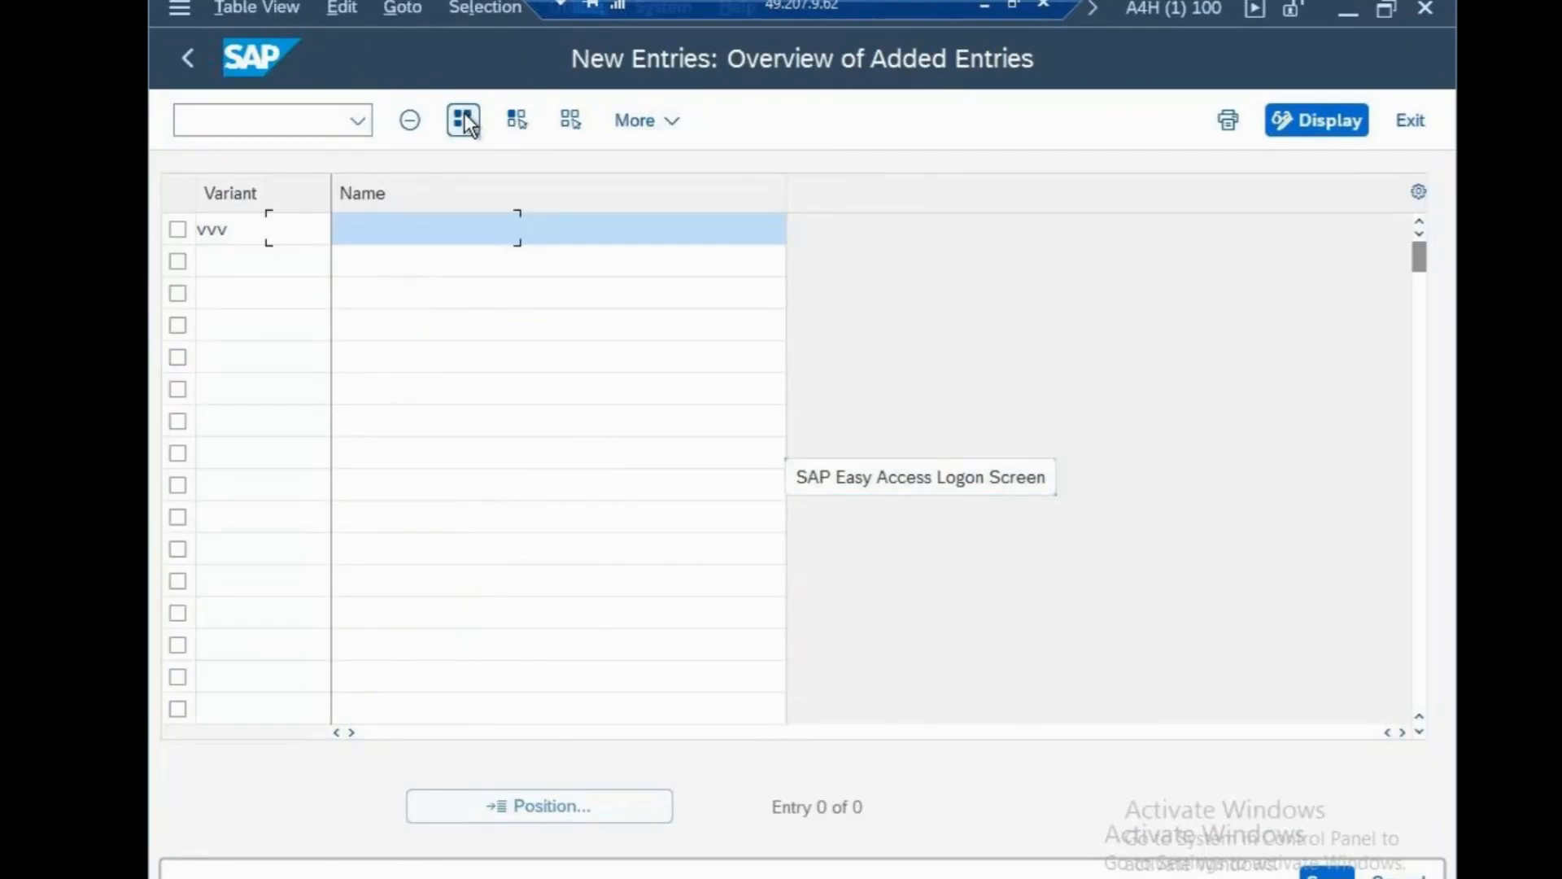
{"action": "type", "text": "variant"}
{"action": "left_click", "coordinate": [1314, 873]}
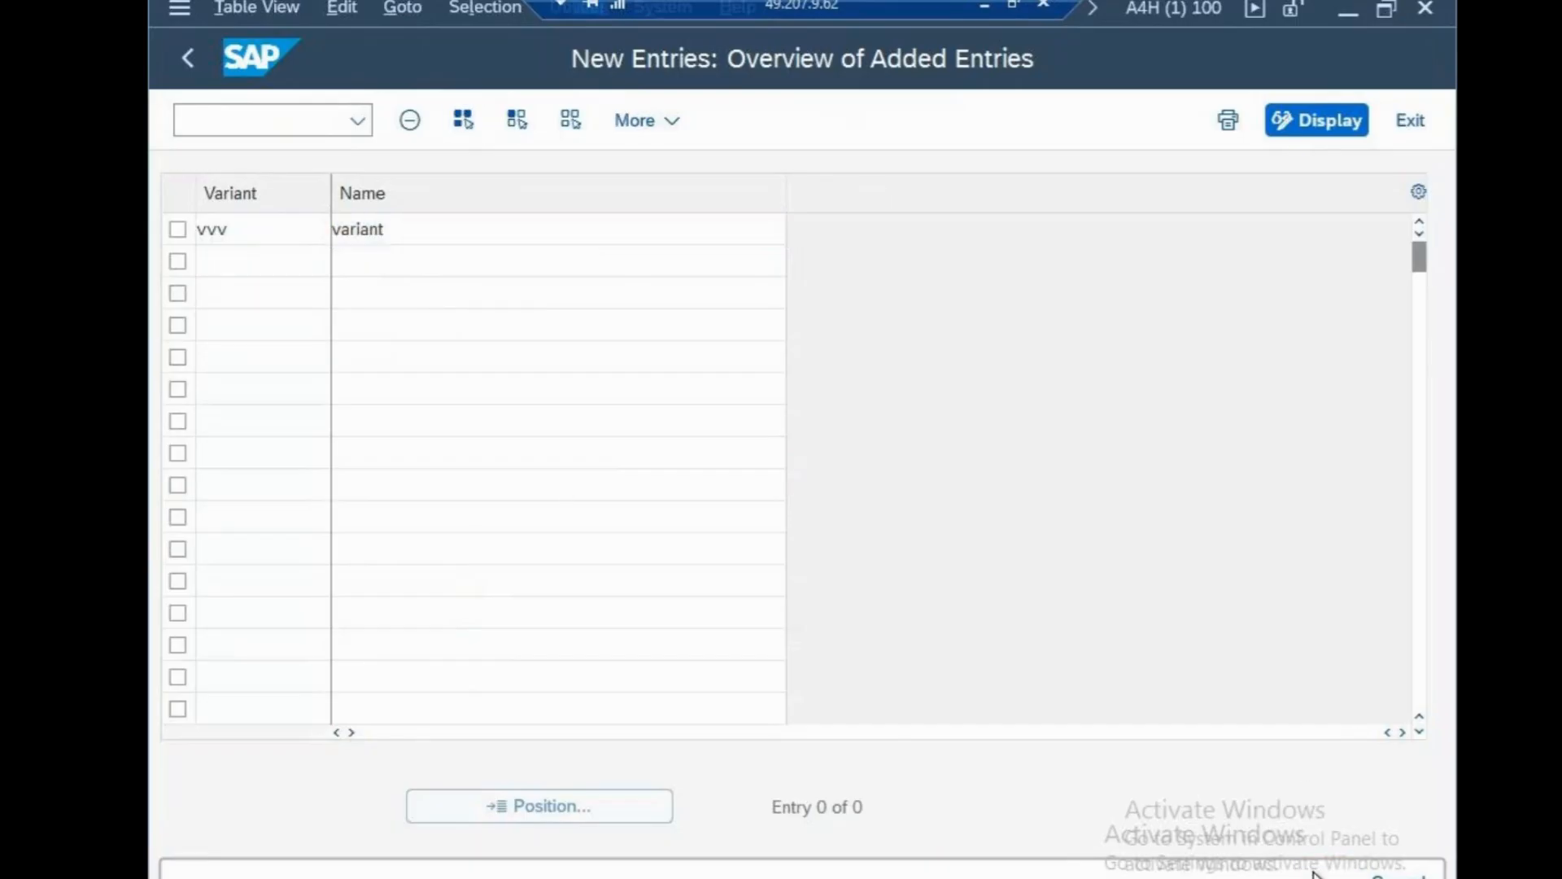
{"action": "left_click", "coordinate": [821, 578]}
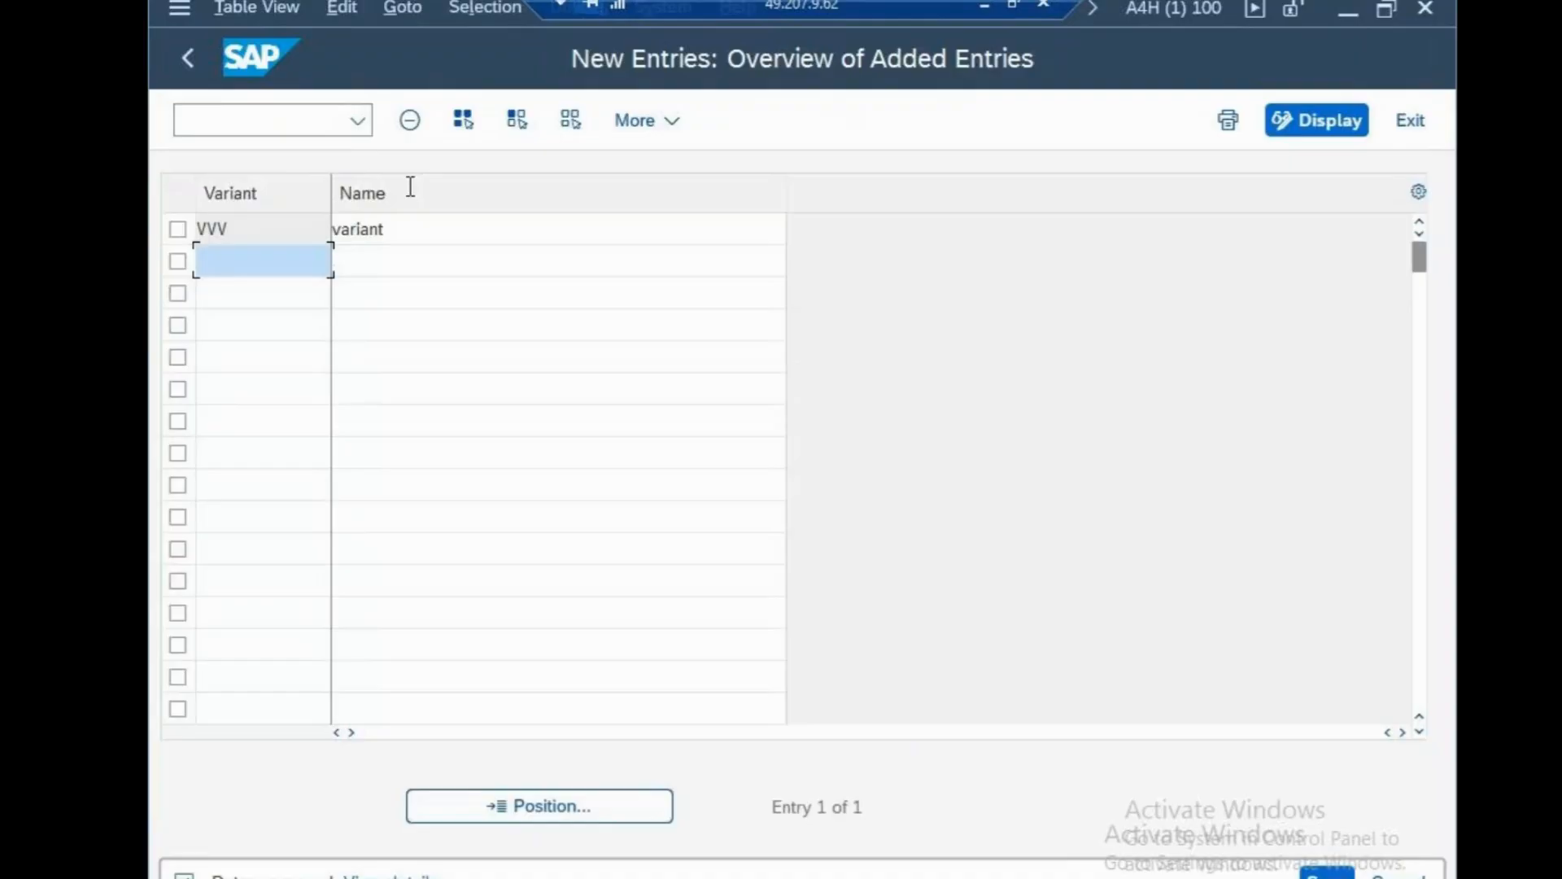
Reopen OB52 for variant VVV and add a new row valid for all account types.
{"action": "left_click", "coordinate": [317, 125]}
{"action": "type", "text": "/nob52"}
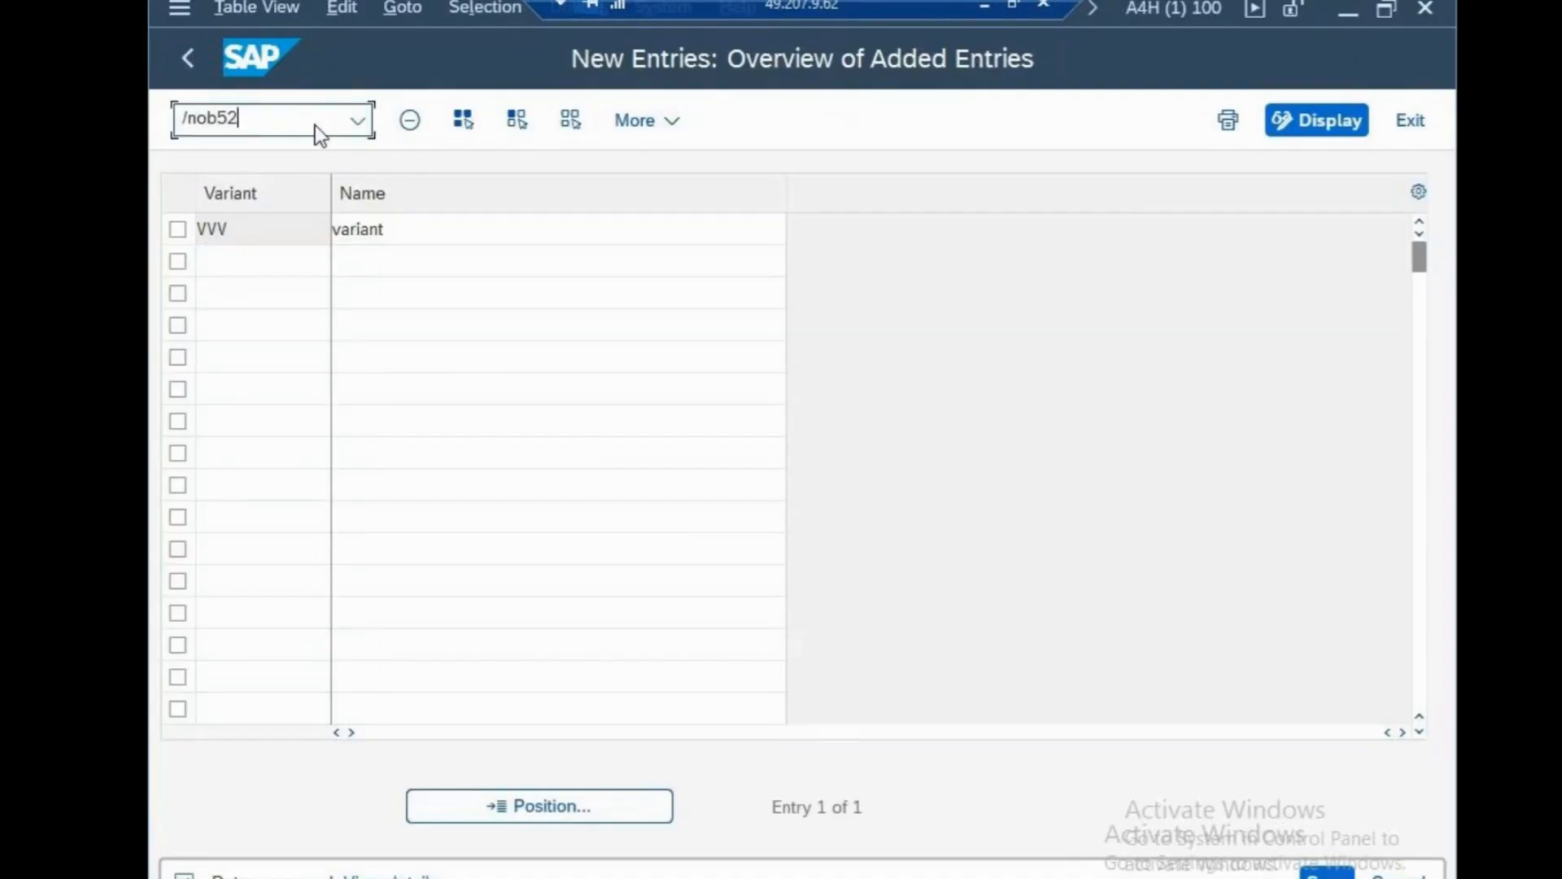
{"action": "key", "text": "Return"}
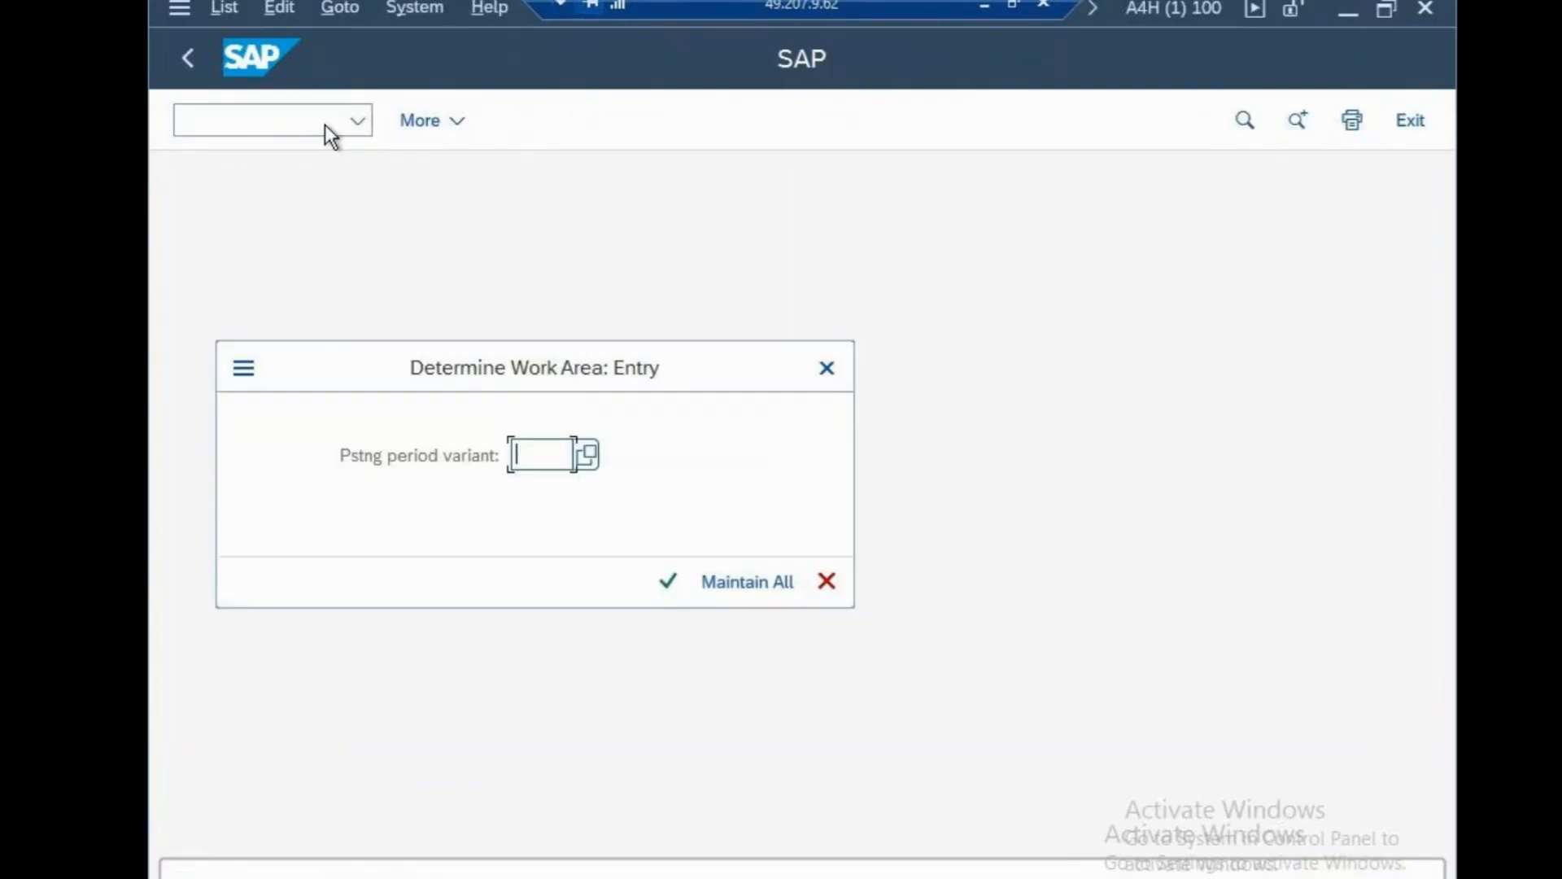
{"action": "type", "text": "vvv"}
{"action": "left_click", "coordinate": [667, 581]}
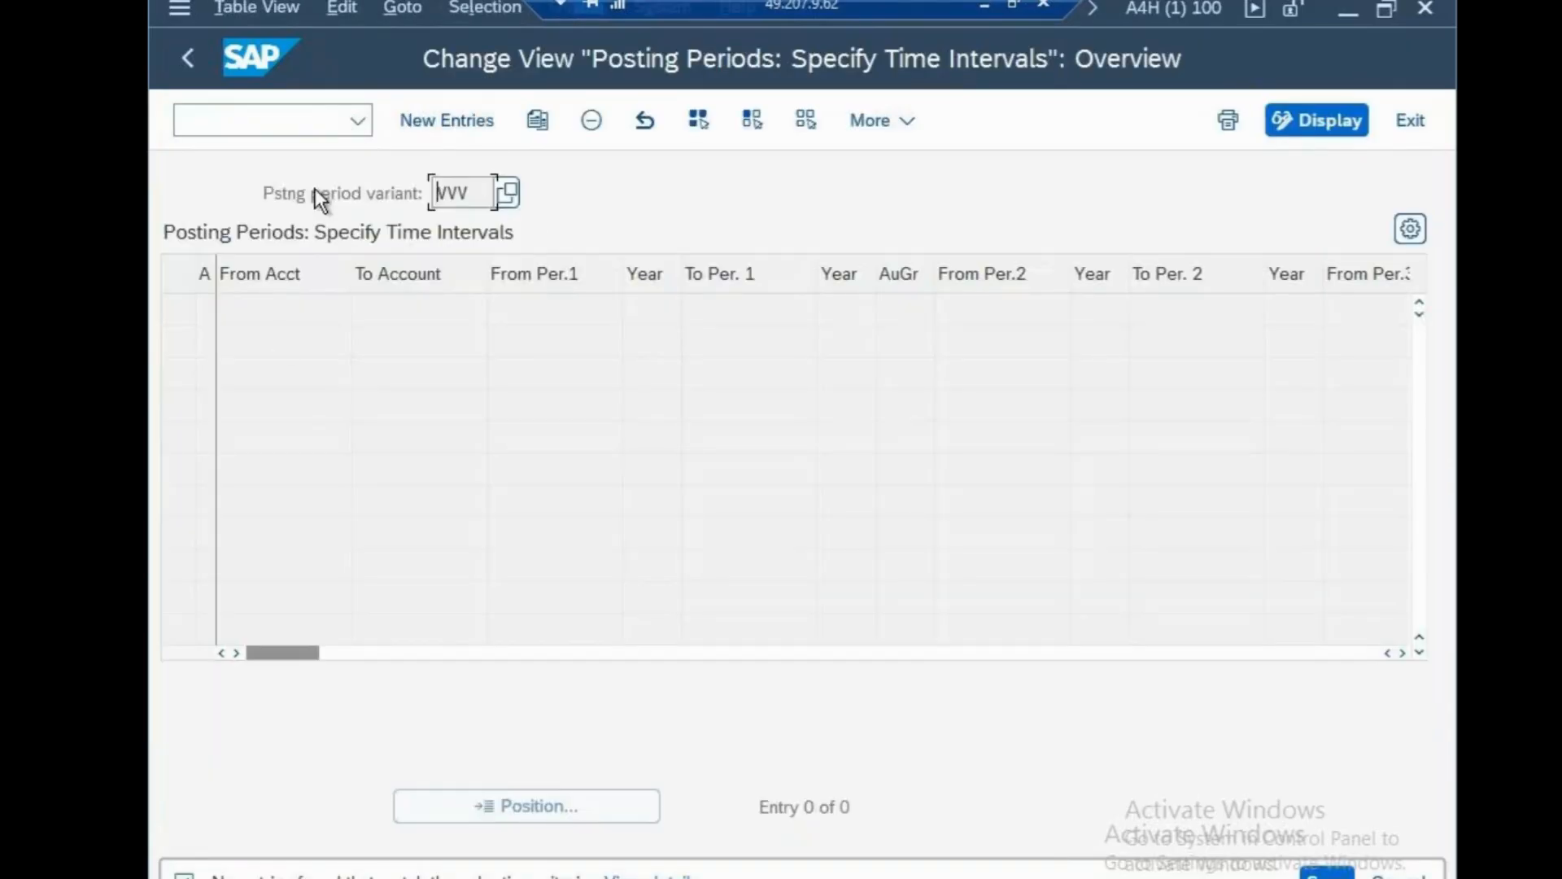
{"action": "left_click", "coordinate": [483, 119]}
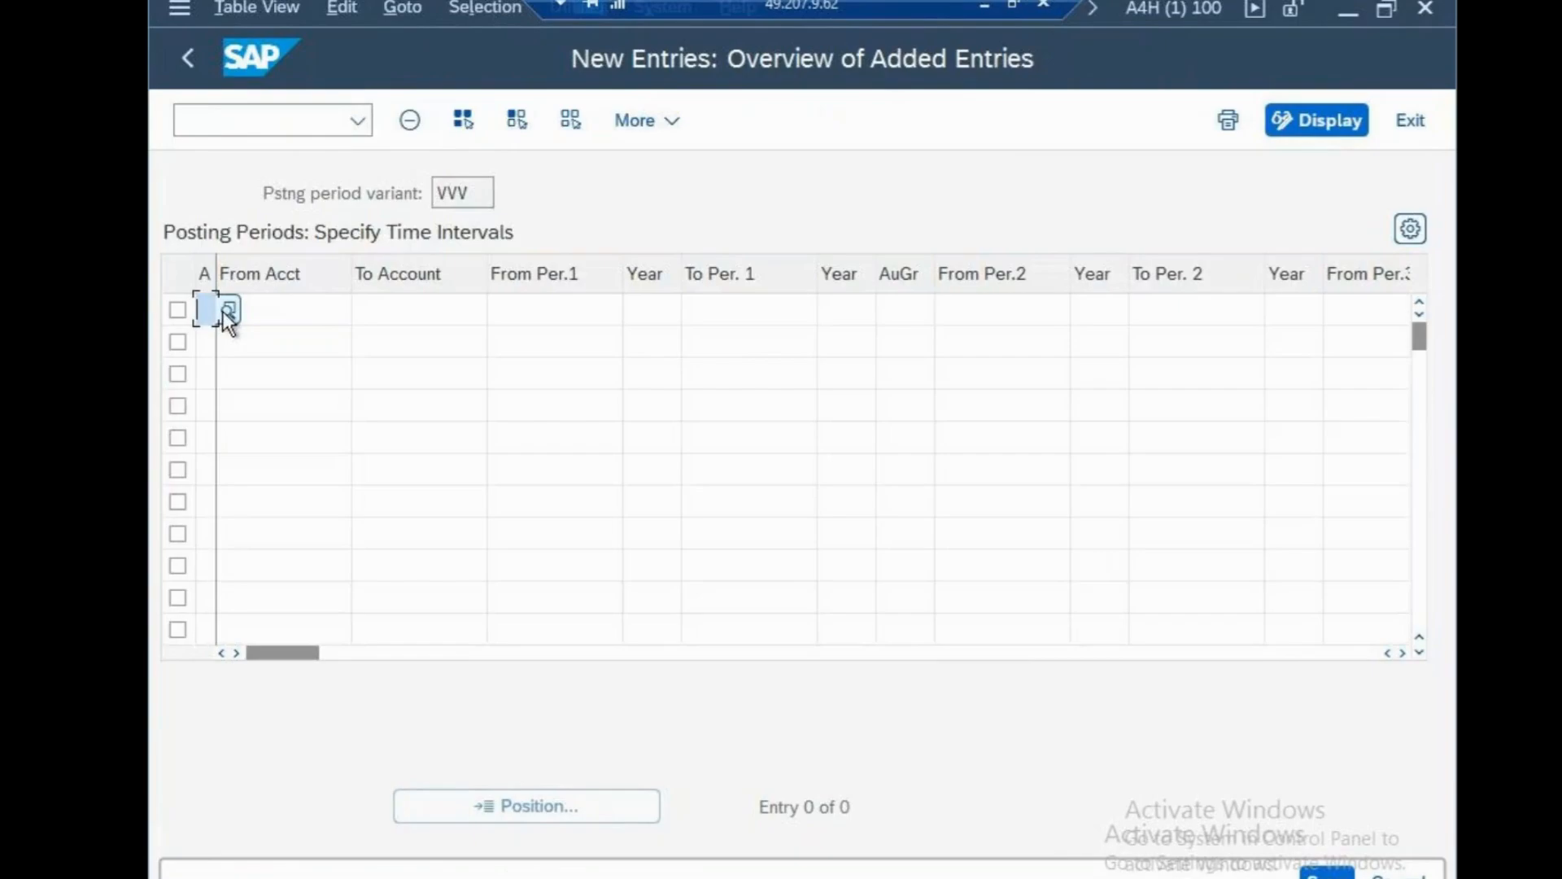
{"action": "left_click", "coordinate": [228, 310]}
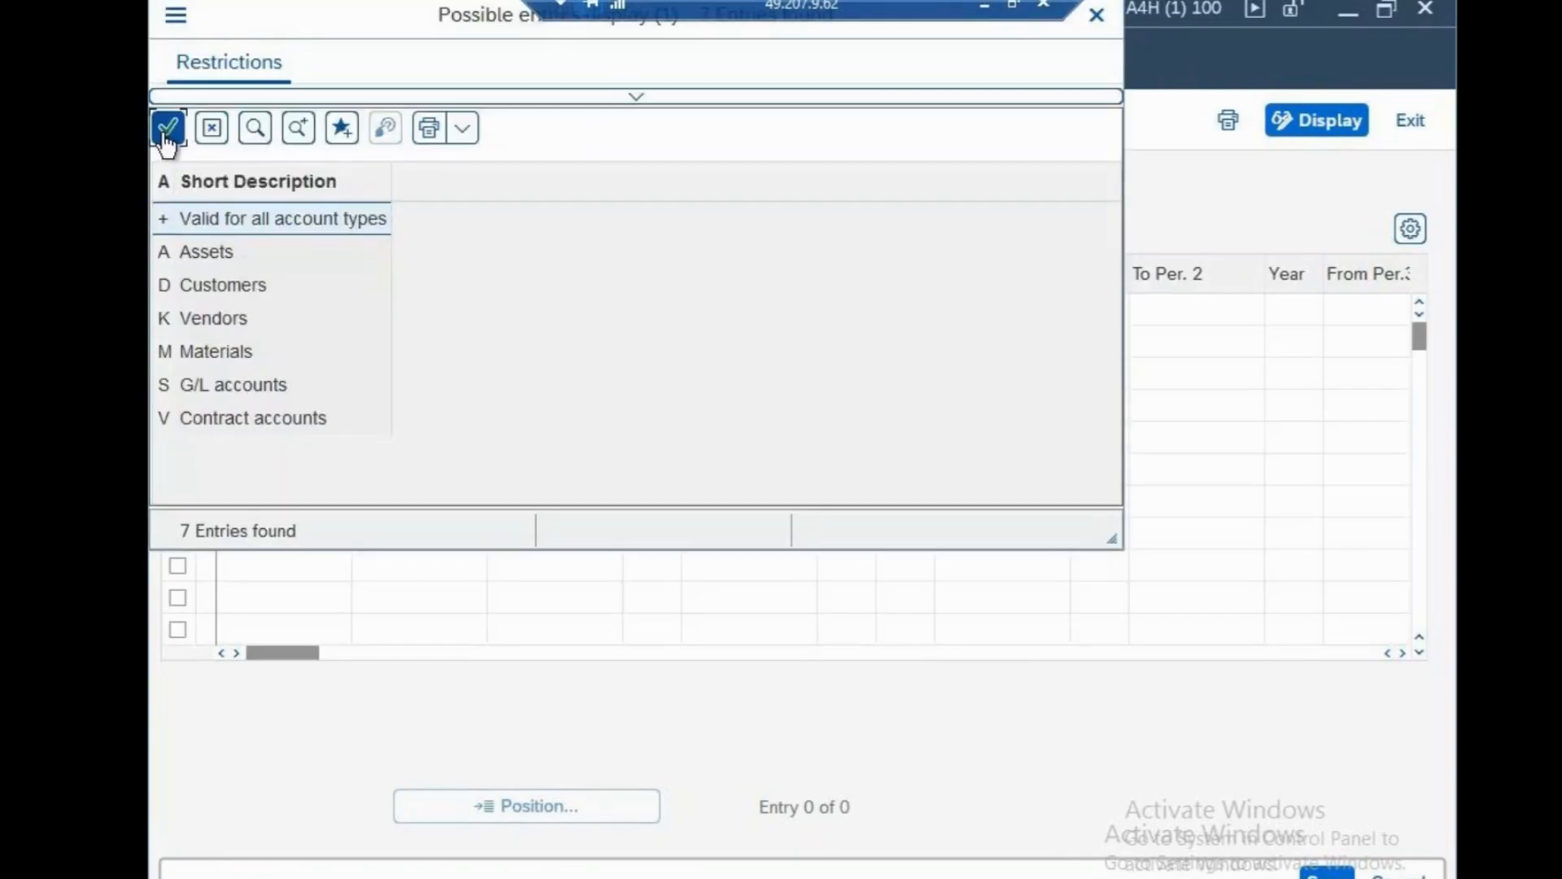
{"action": "left_click", "coordinate": [167, 131]}
Enter periods 1–12 of 2025 with authorization group C001 and save to the request.
{"action": "left_click", "coordinate": [492, 312]}
{"action": "type", "text": "1"}
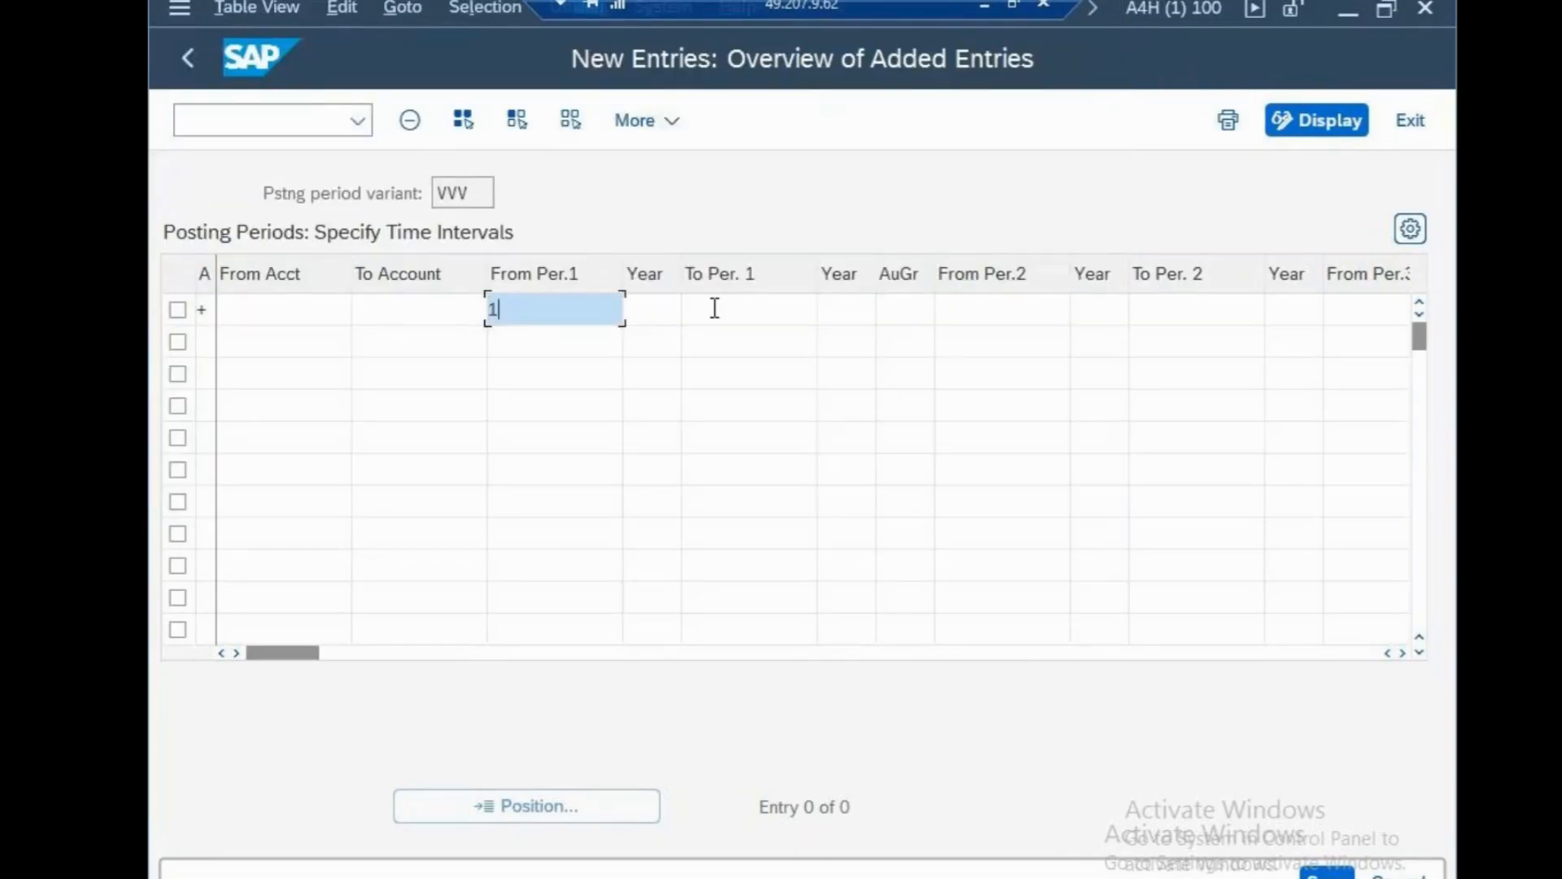
{"action": "left_click", "coordinate": [715, 308]}
{"action": "type", "text": "12"}
{"action": "left_click", "coordinate": [644, 315]}
{"action": "type", "text": "202"}
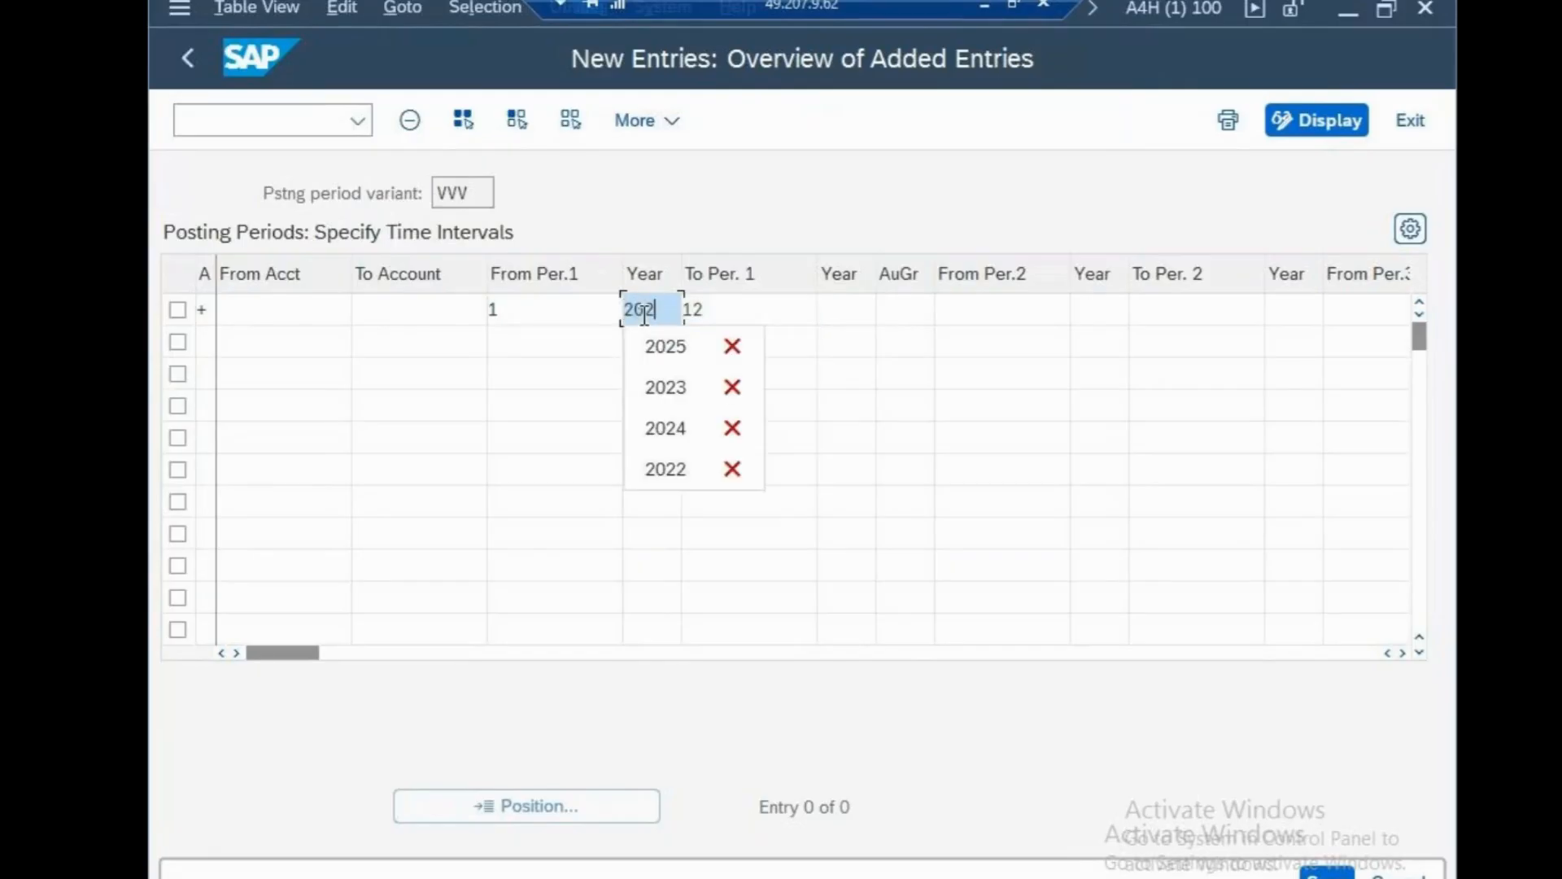
{"action": "type", "text": "5"}
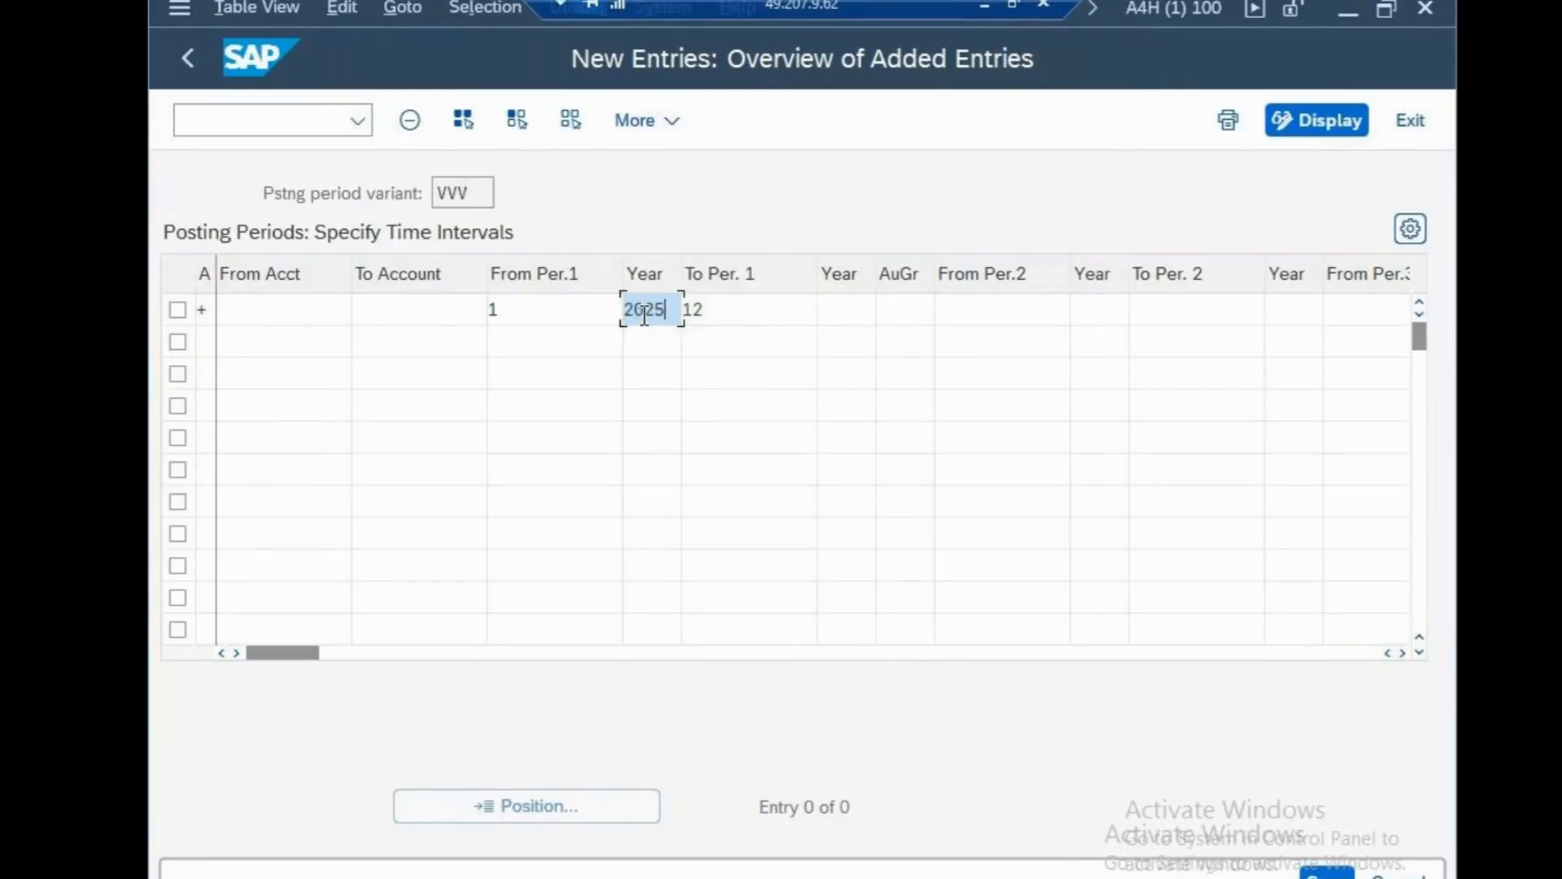
{"action": "left_click", "coordinate": [823, 311]}
{"action": "type", "text": "2025"}
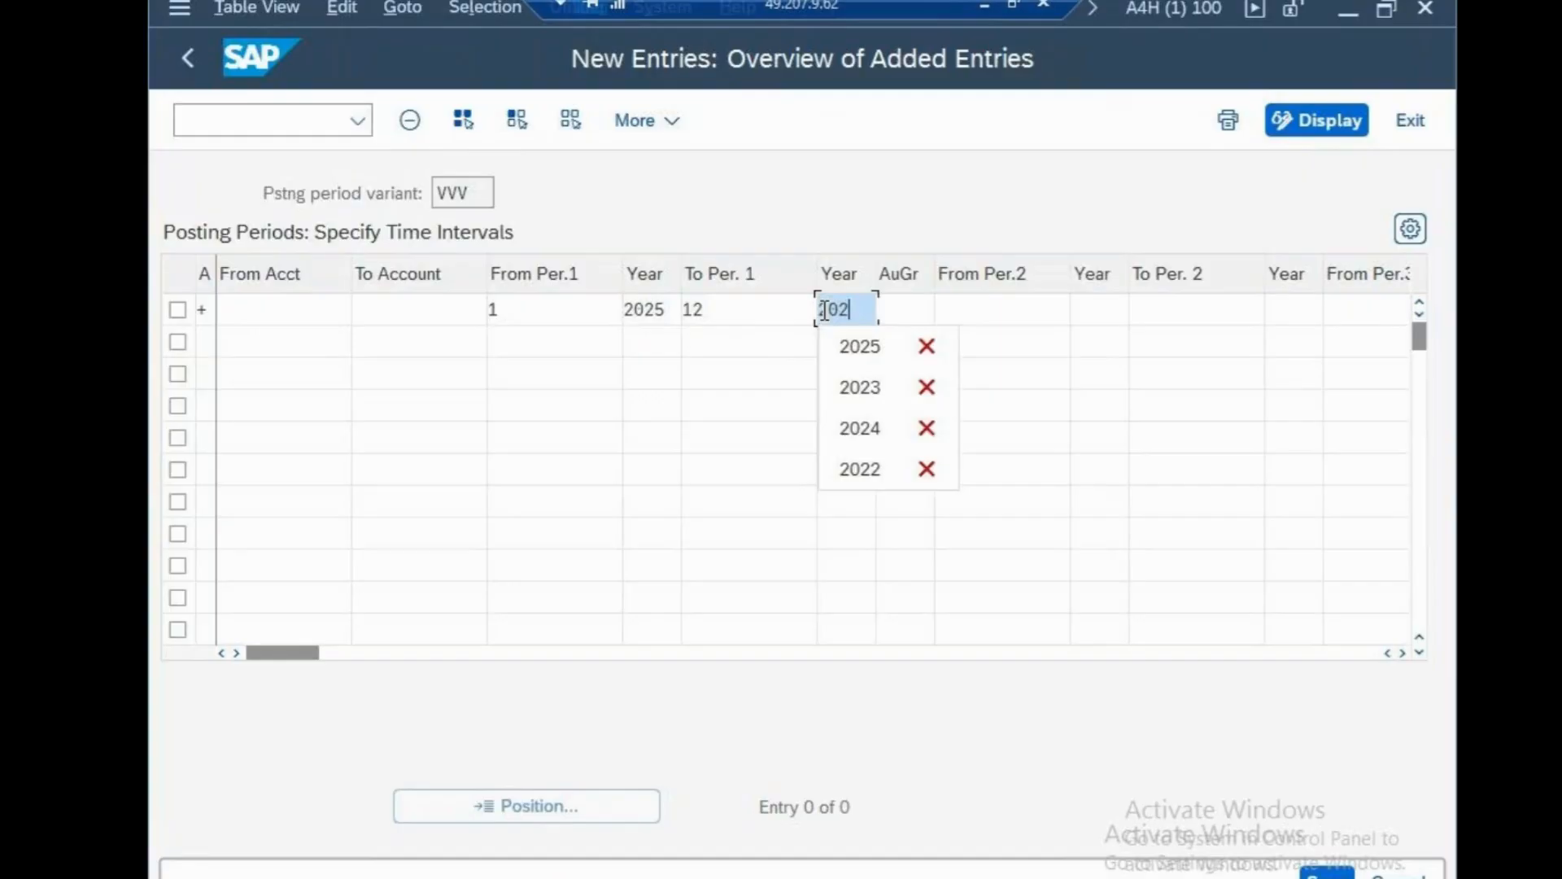
{"action": "left_click", "coordinate": [921, 316]}
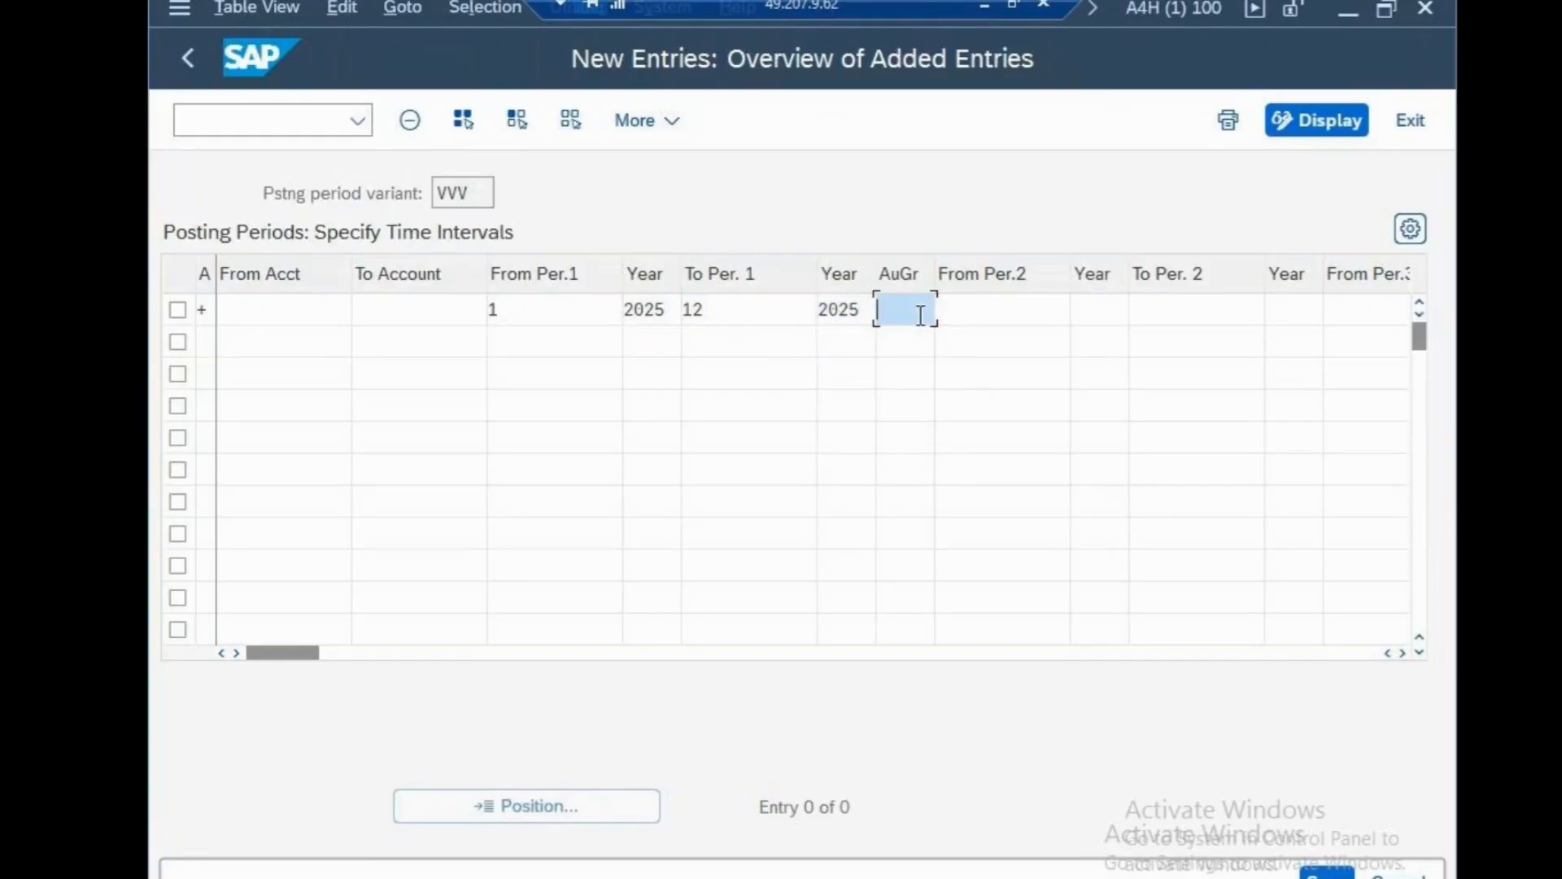
{"action": "type", "text": "C001"}
{"action": "key", "text": "Return"}
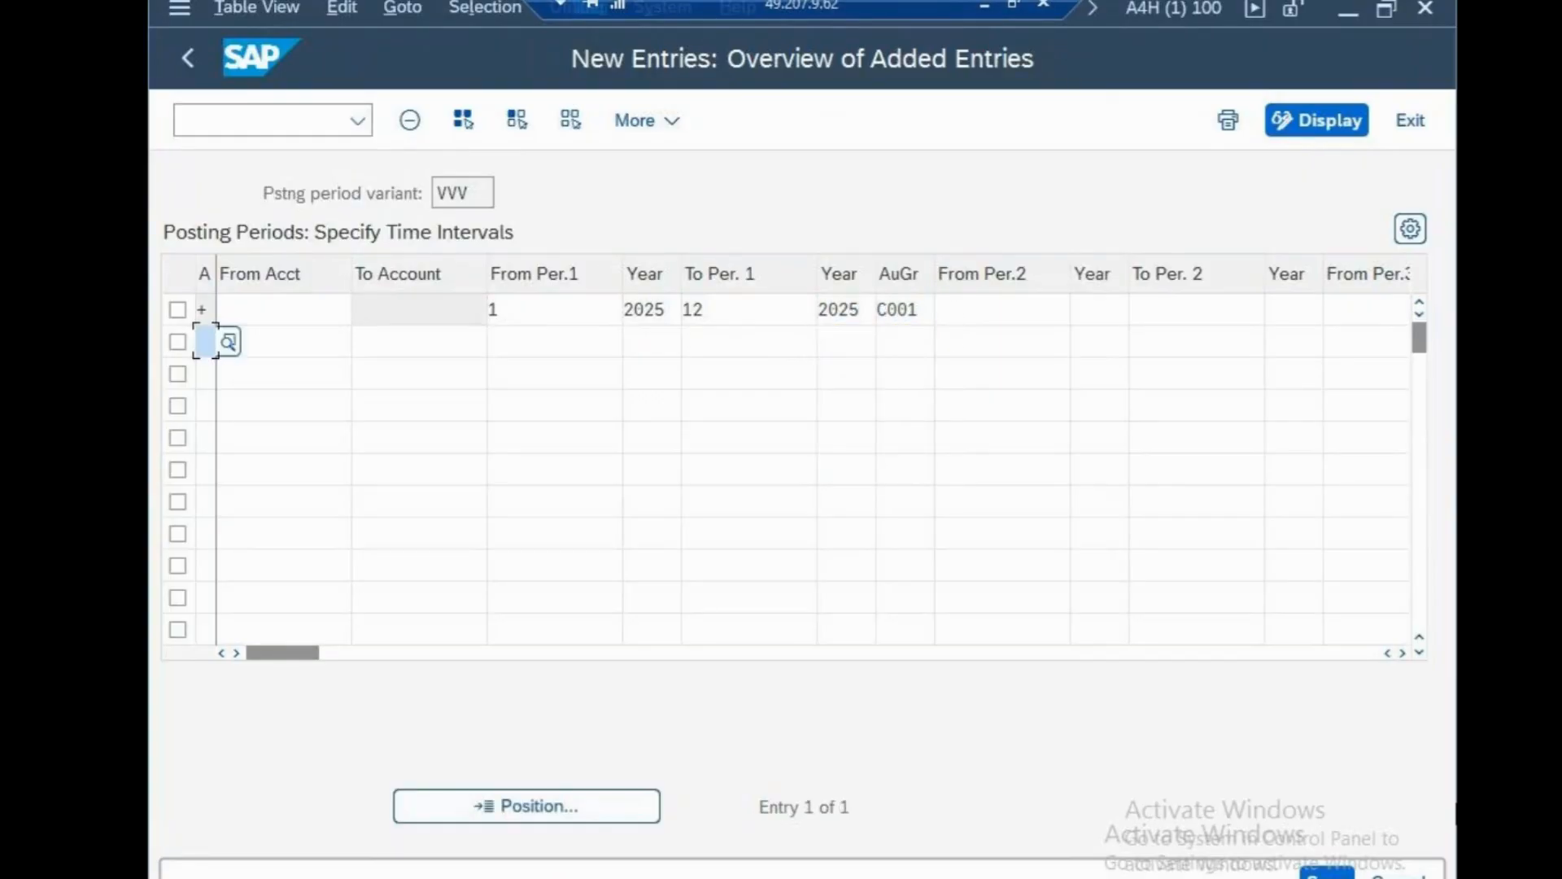
{"action": "key", "text": "ctrl+s"}
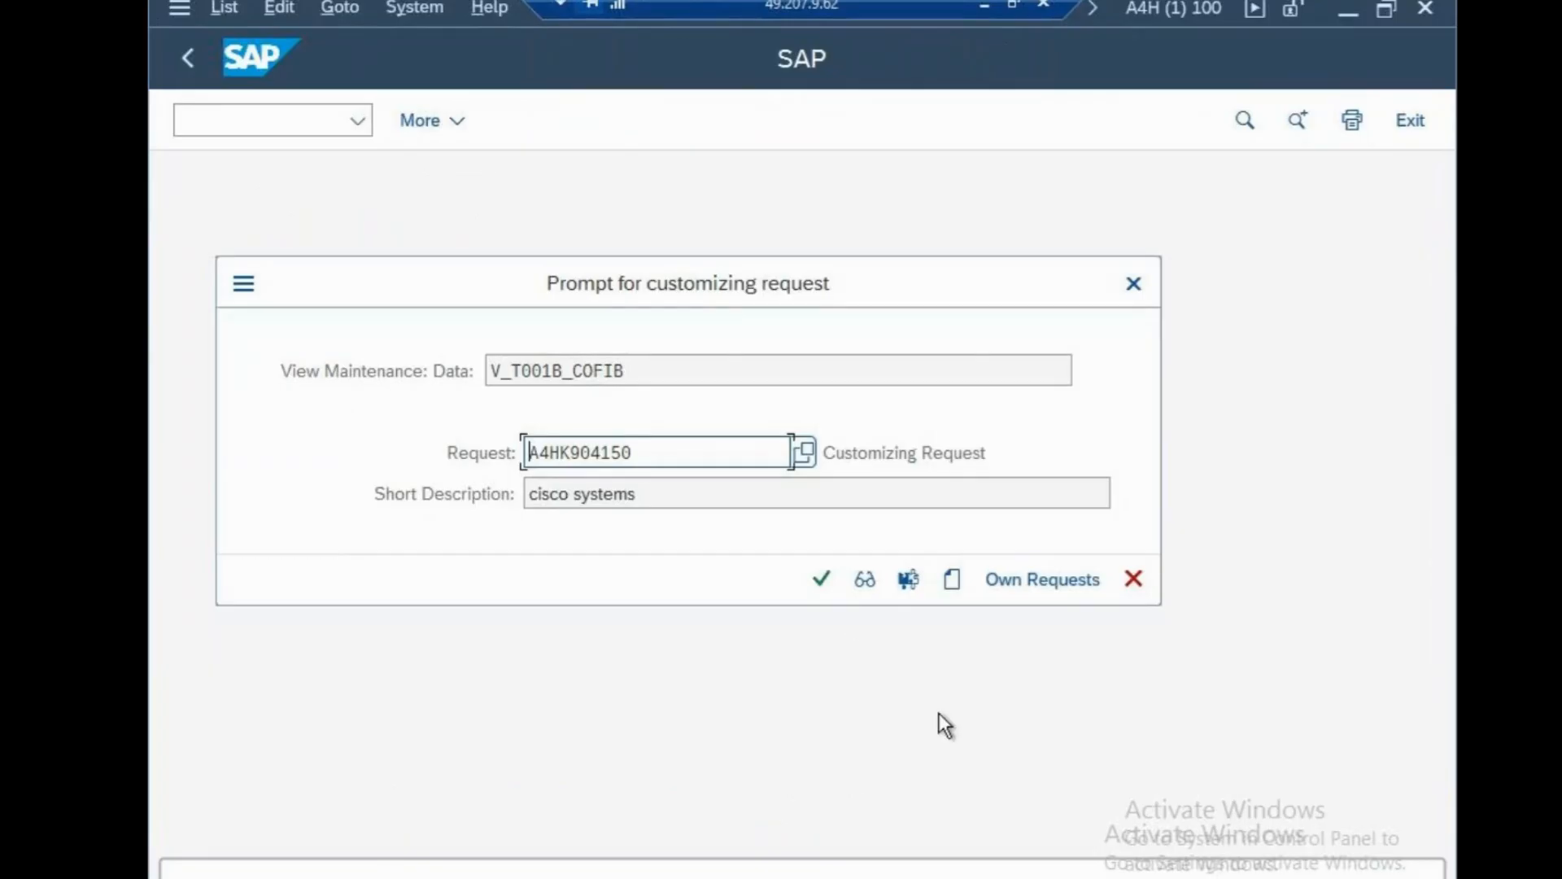
{"action": "left_click", "coordinate": [819, 580]}
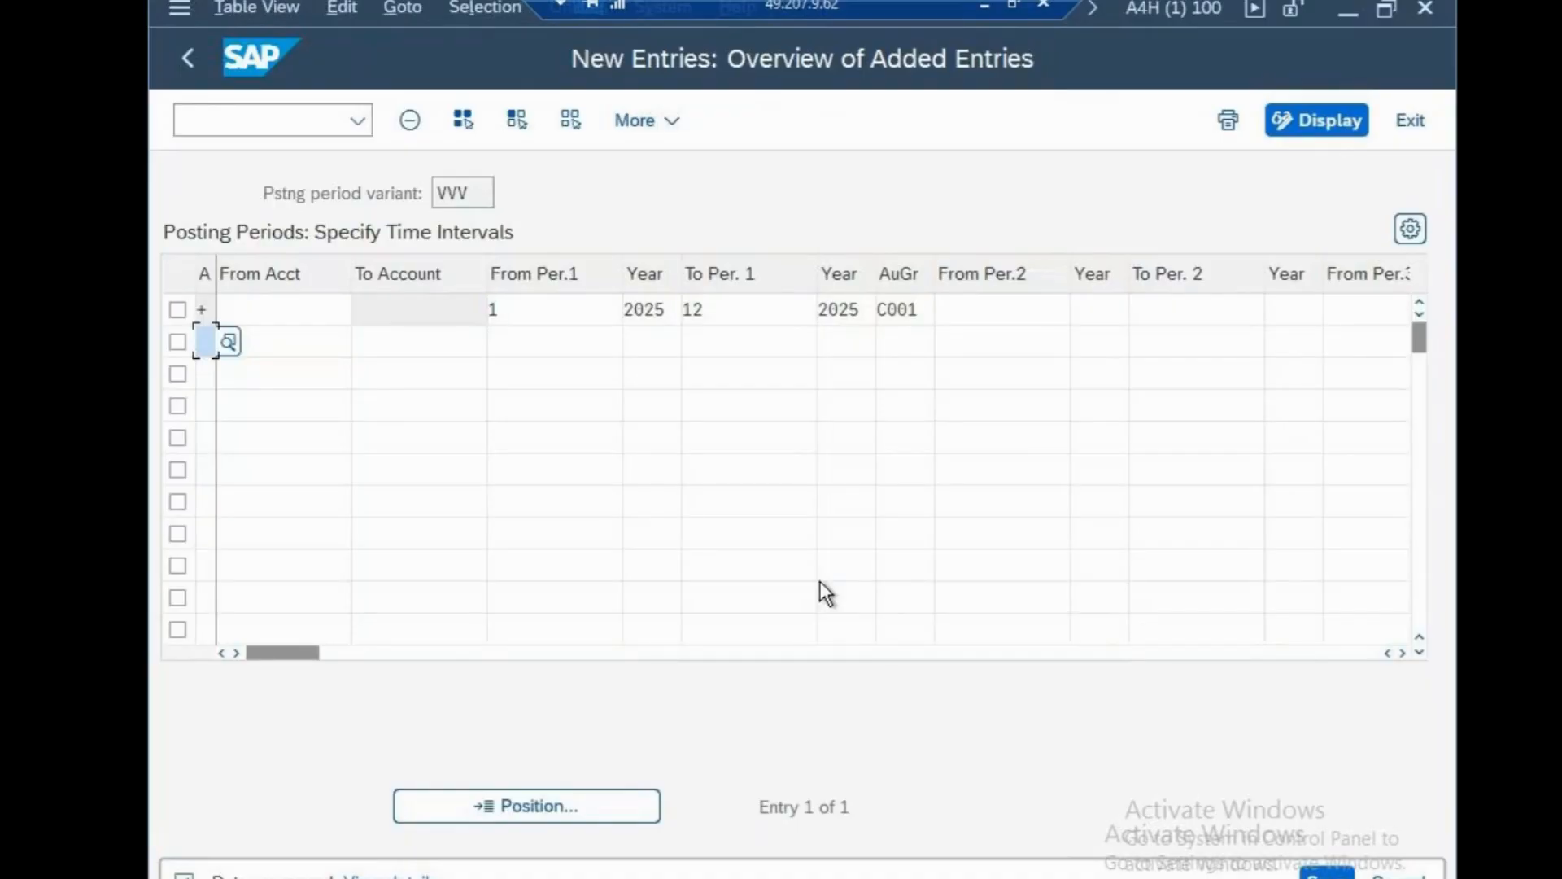
Return to the SAP Easy Access main menu with /n.
{"action": "left_click", "coordinate": [273, 114]}
{"action": "type", "text": "/n"}
{"action": "key", "text": "Return"}
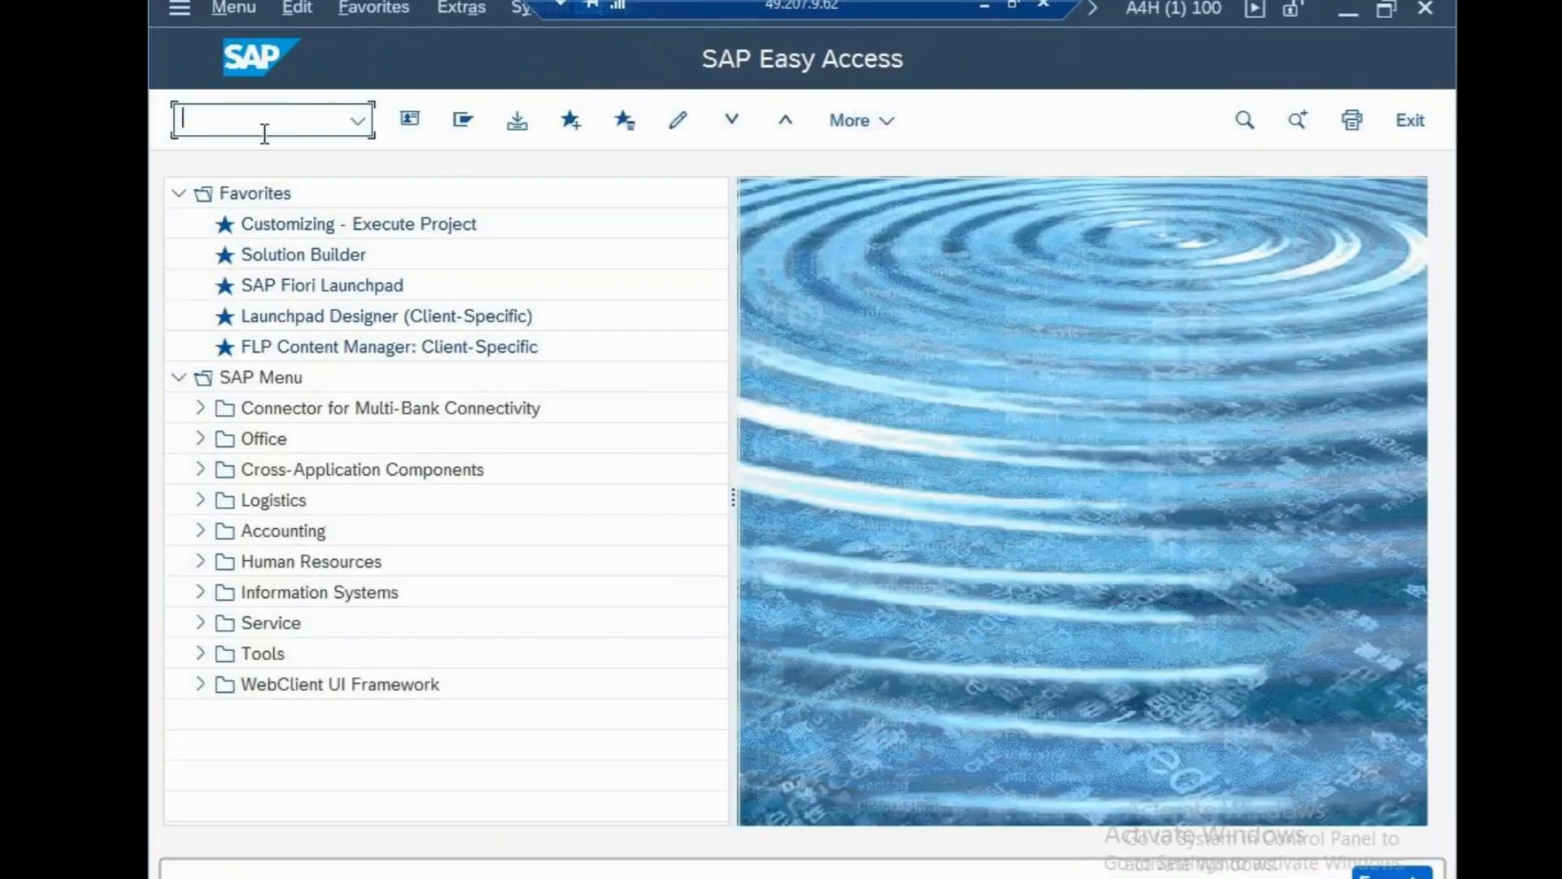
Start PFCG role maintenance and look through the existing roles list.
{"action": "type", "text": "PFCG"}
{"action": "key", "text": "Return"}
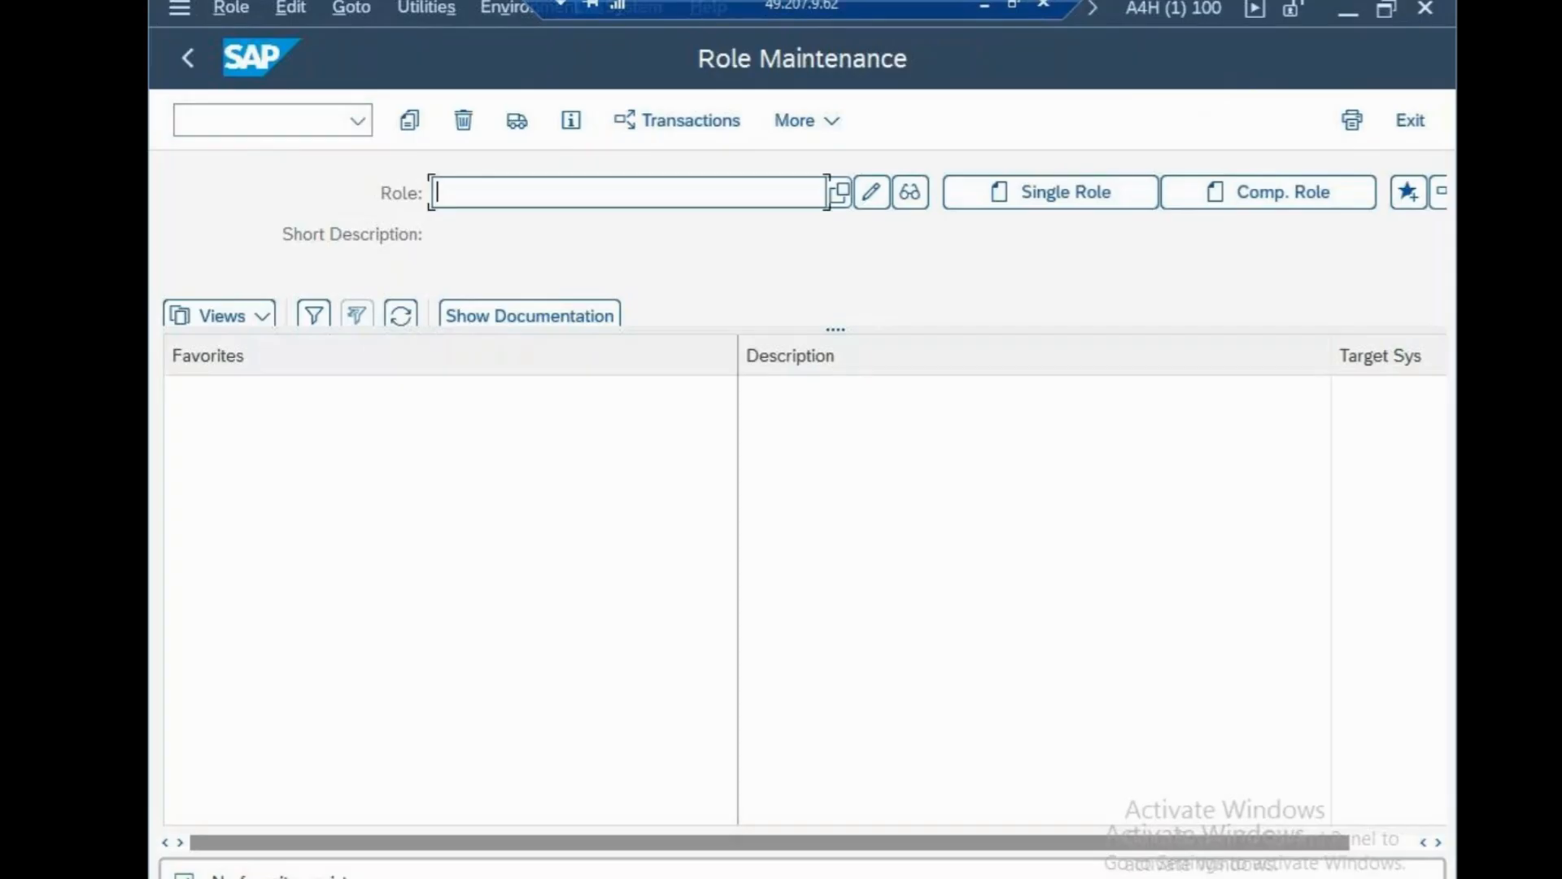
{"action": "left_click", "coordinate": [839, 192]}
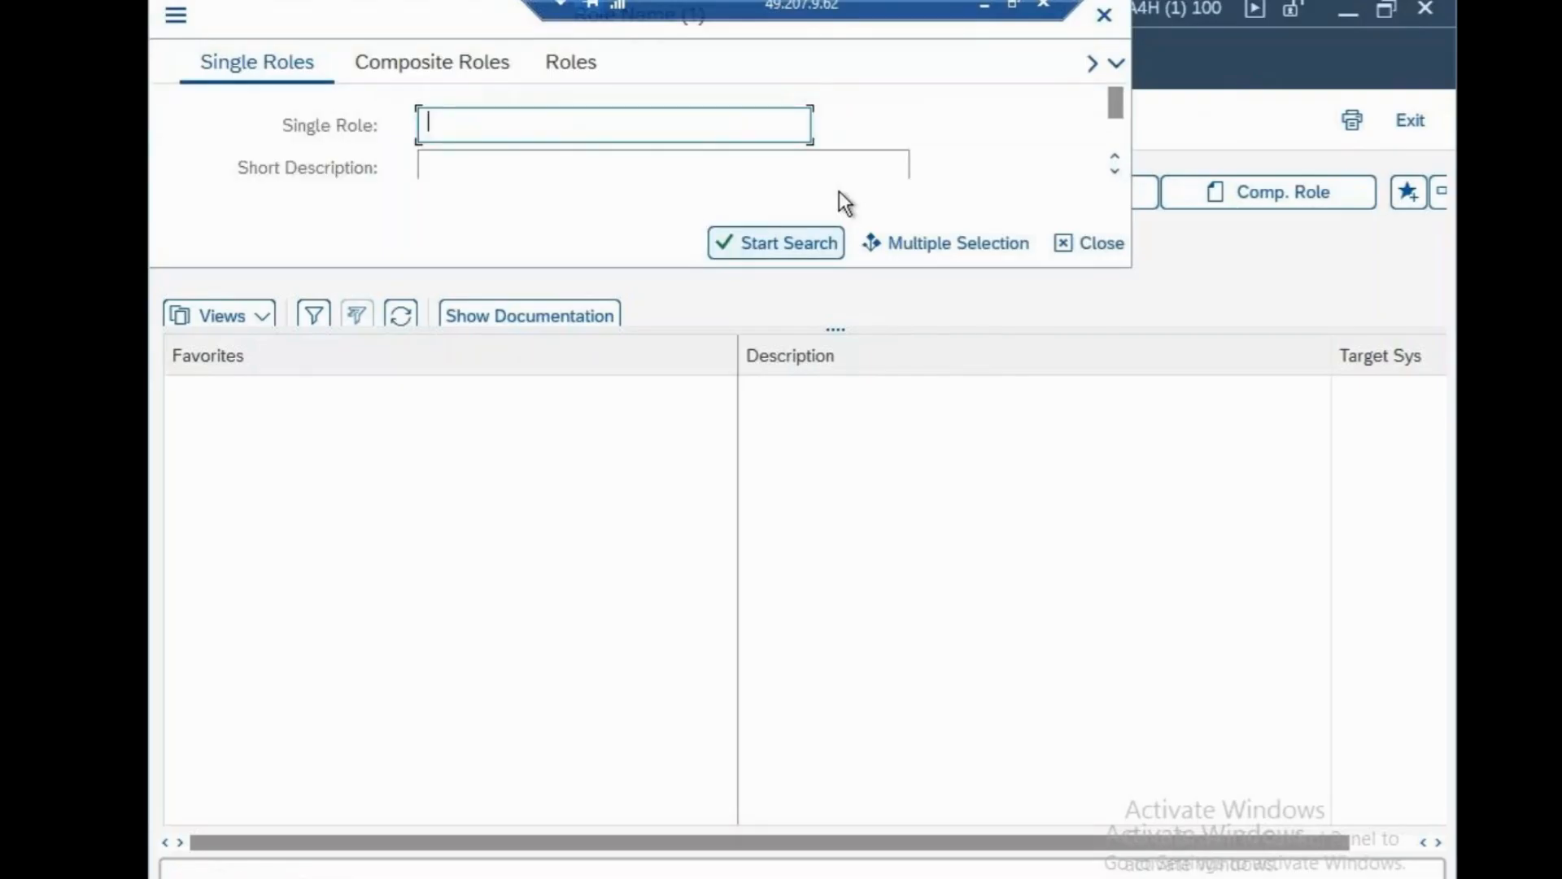
{"action": "left_click", "coordinate": [1104, 16]}
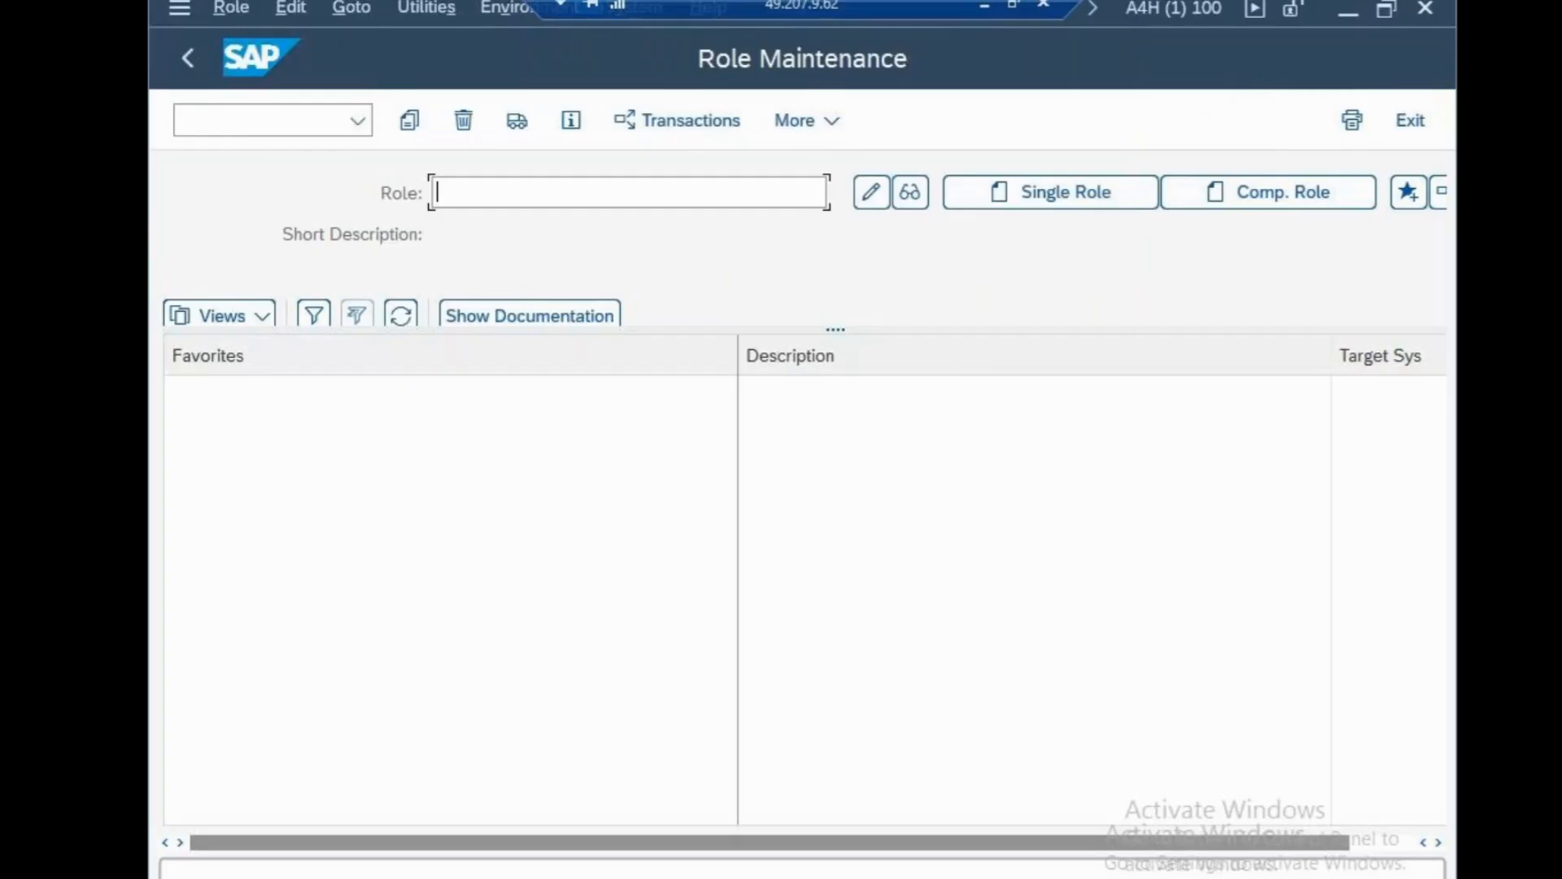
{"action": "left_click_drag", "start_coordinate": [586, 324], "coordinate": [601, 493]}
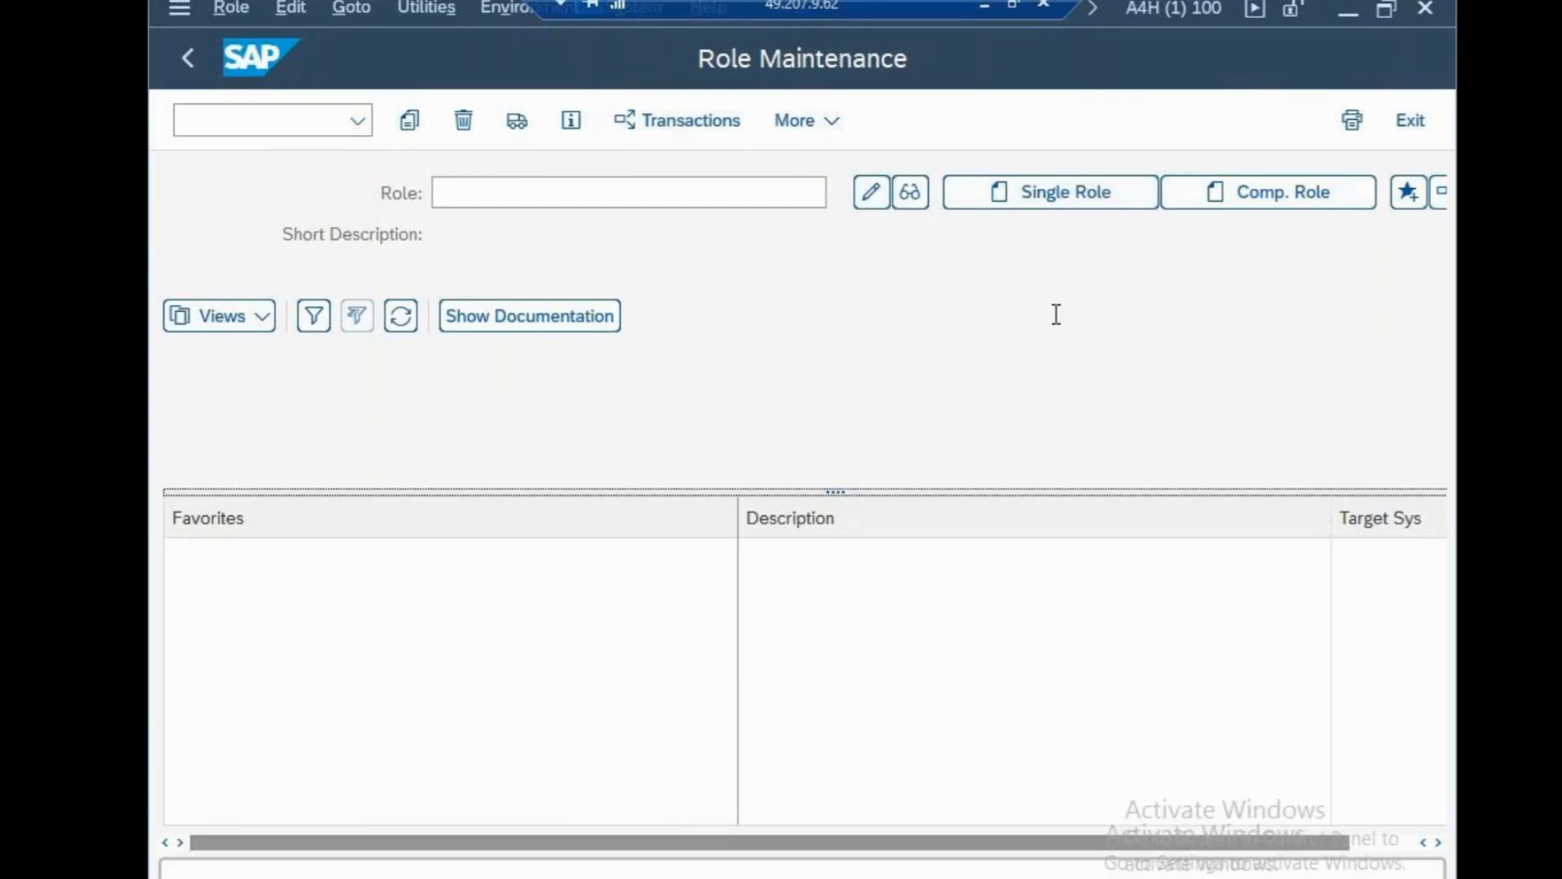
{"action": "left_click_drag", "start_coordinate": [1219, 848], "coordinate": [1094, 340]}
Search all single roles and pick /IPRO/AUTHOR (Author Access for Document Builder) as the role.
{"action": "left_click", "coordinate": [1052, 199]}
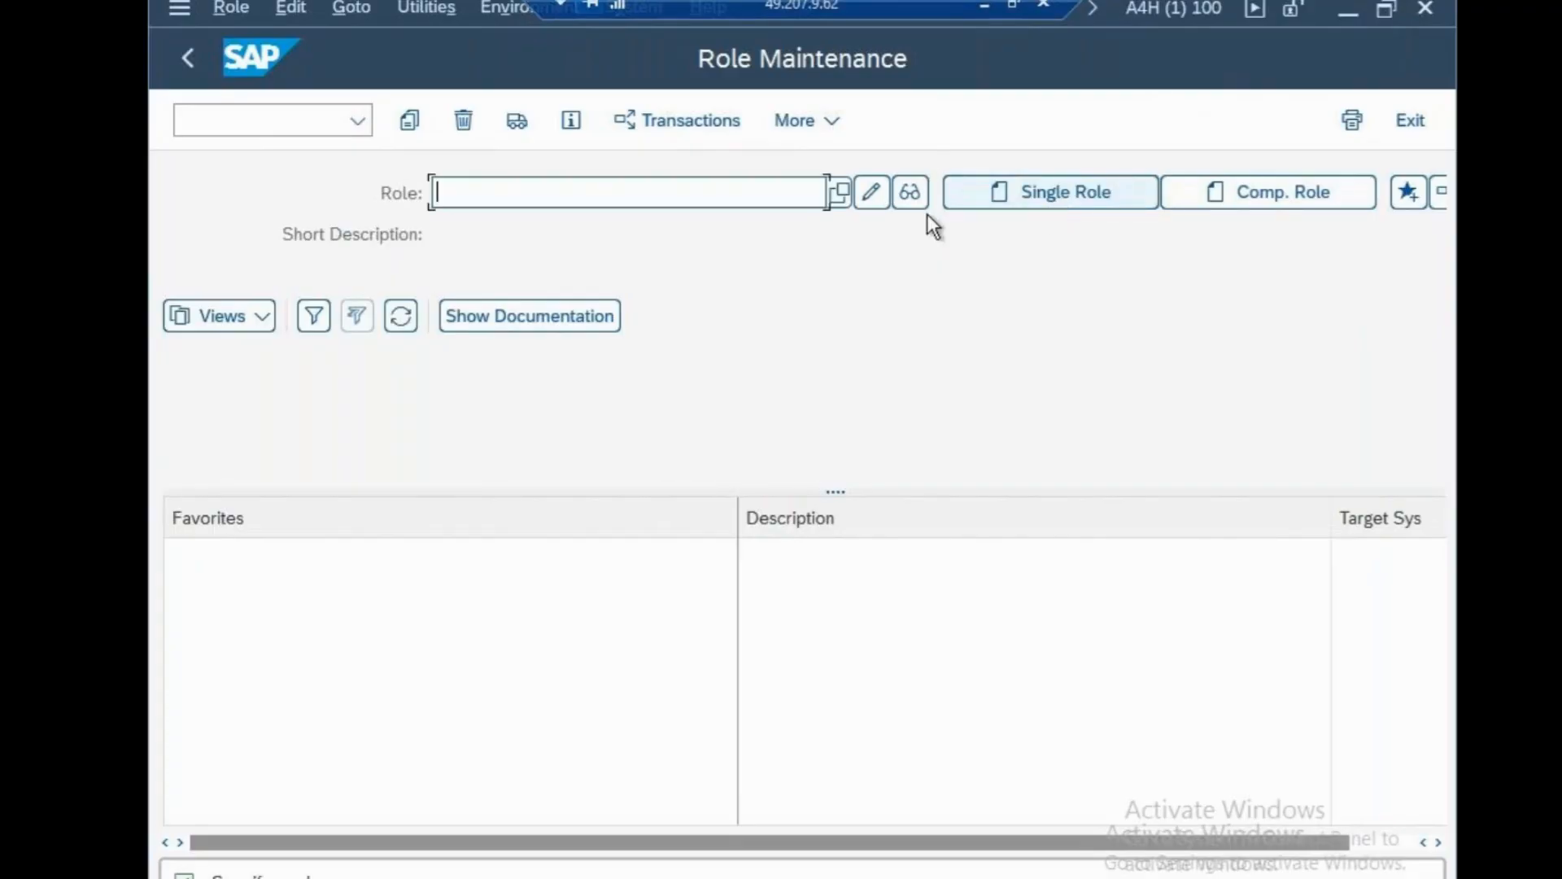
{"action": "left_click", "coordinate": [839, 193]}
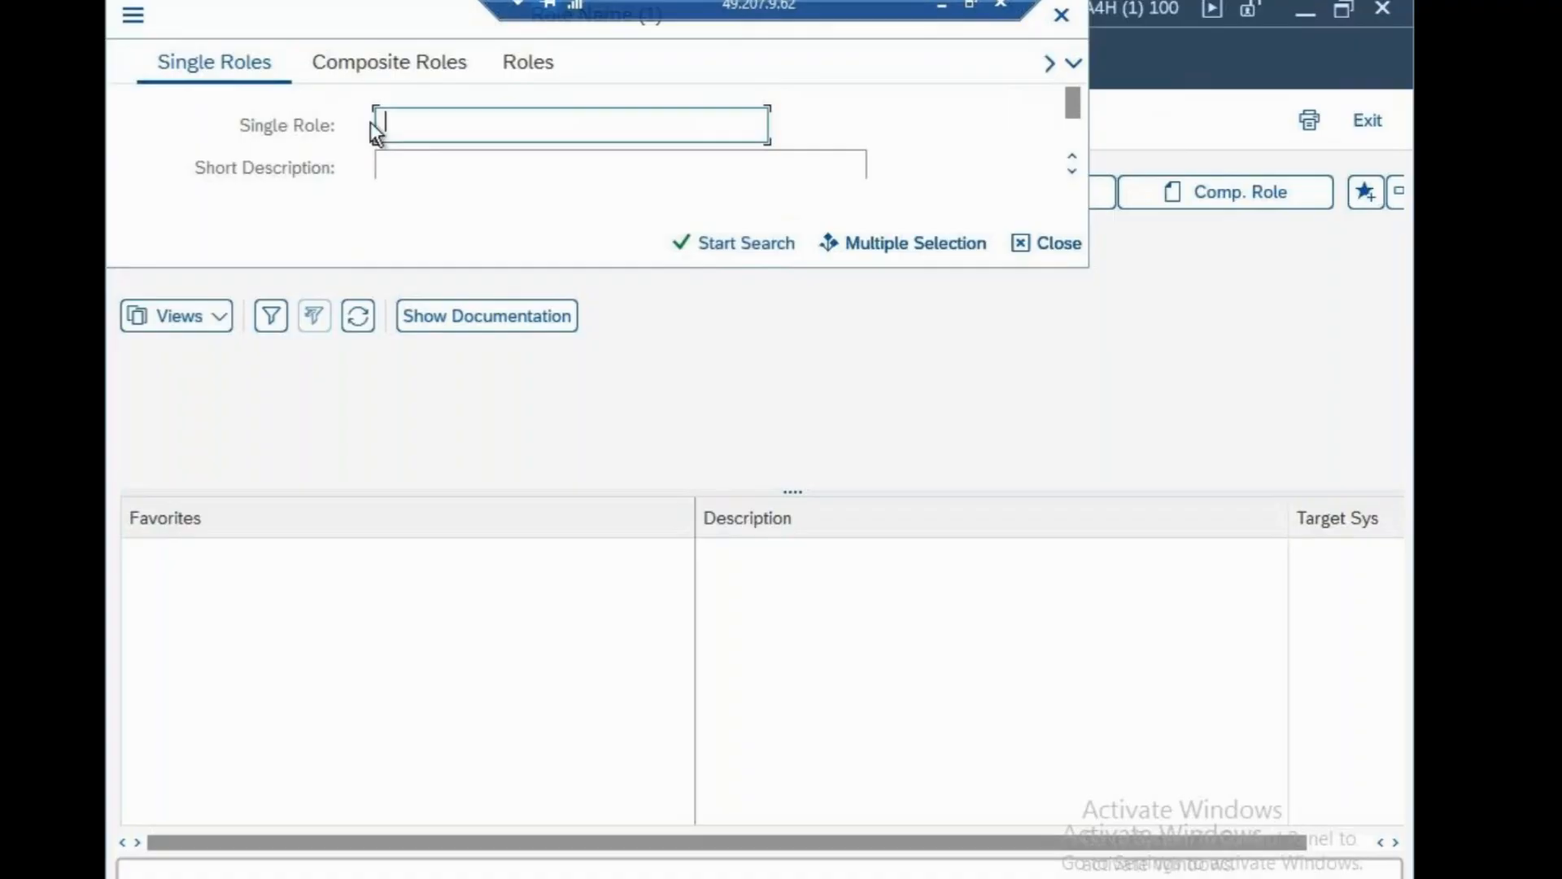
{"action": "left_click", "coordinate": [725, 243]}
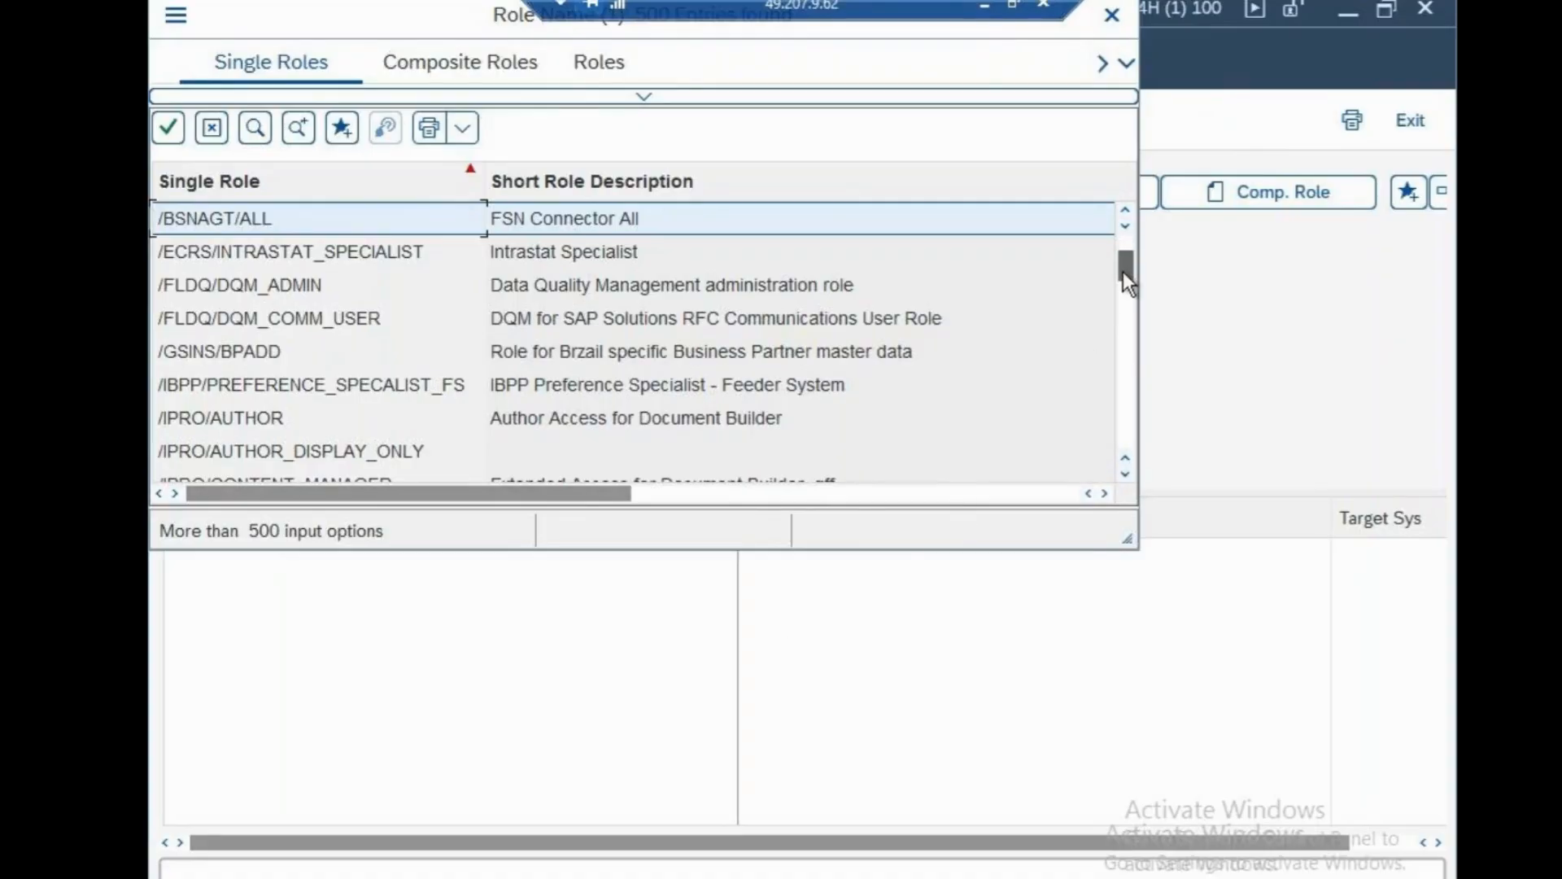
{"action": "left_click_drag", "start_coordinate": [1123, 271], "coordinate": [1123, 337]}
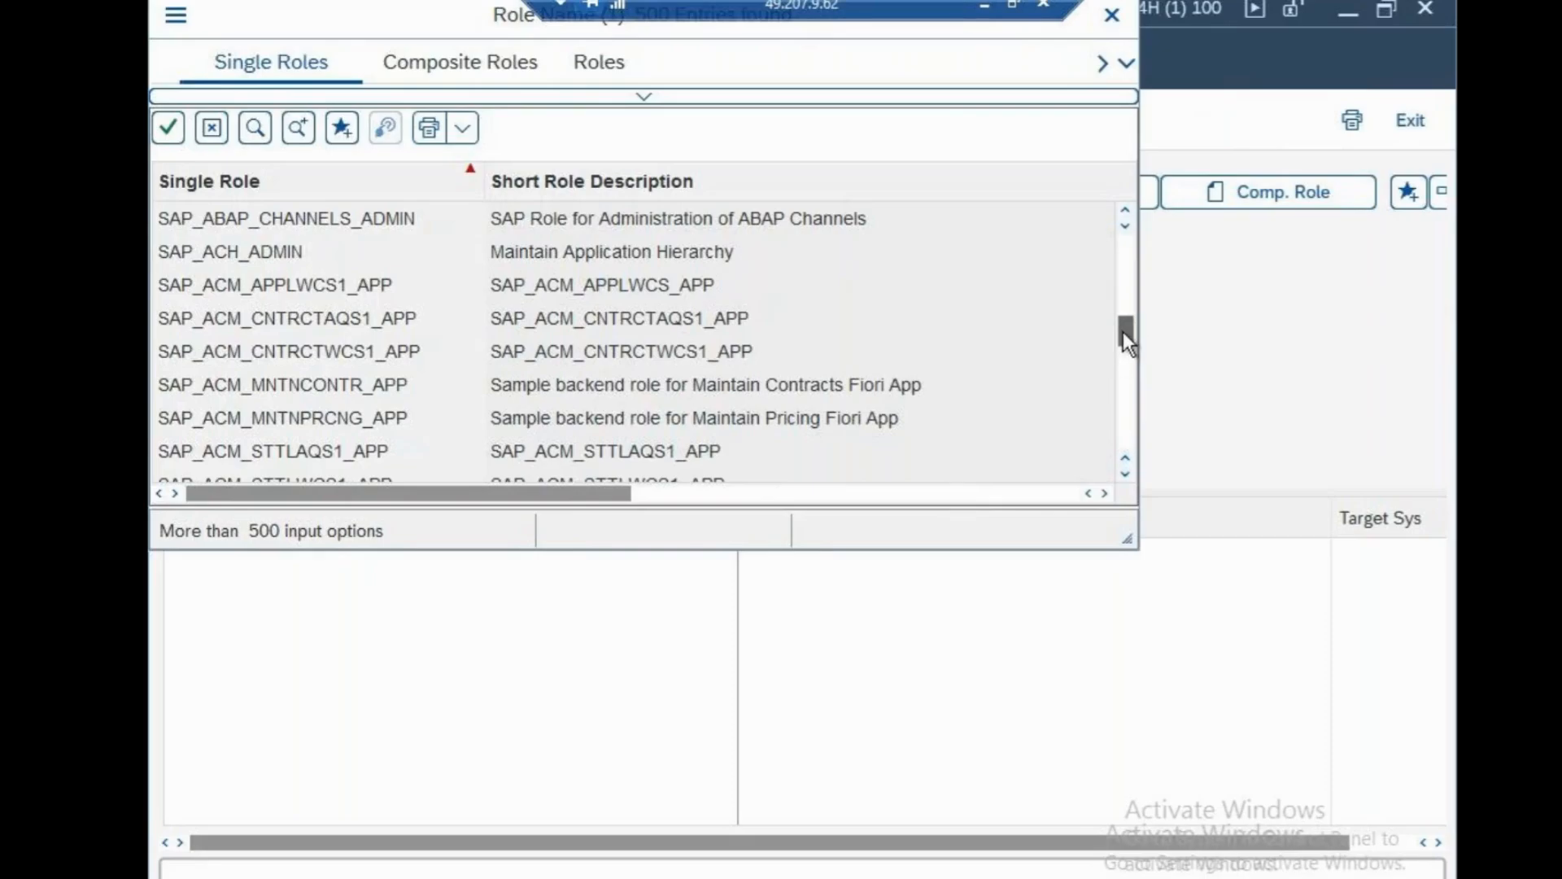
{"action": "left_click_drag", "start_coordinate": [1123, 330], "coordinate": [1130, 303]}
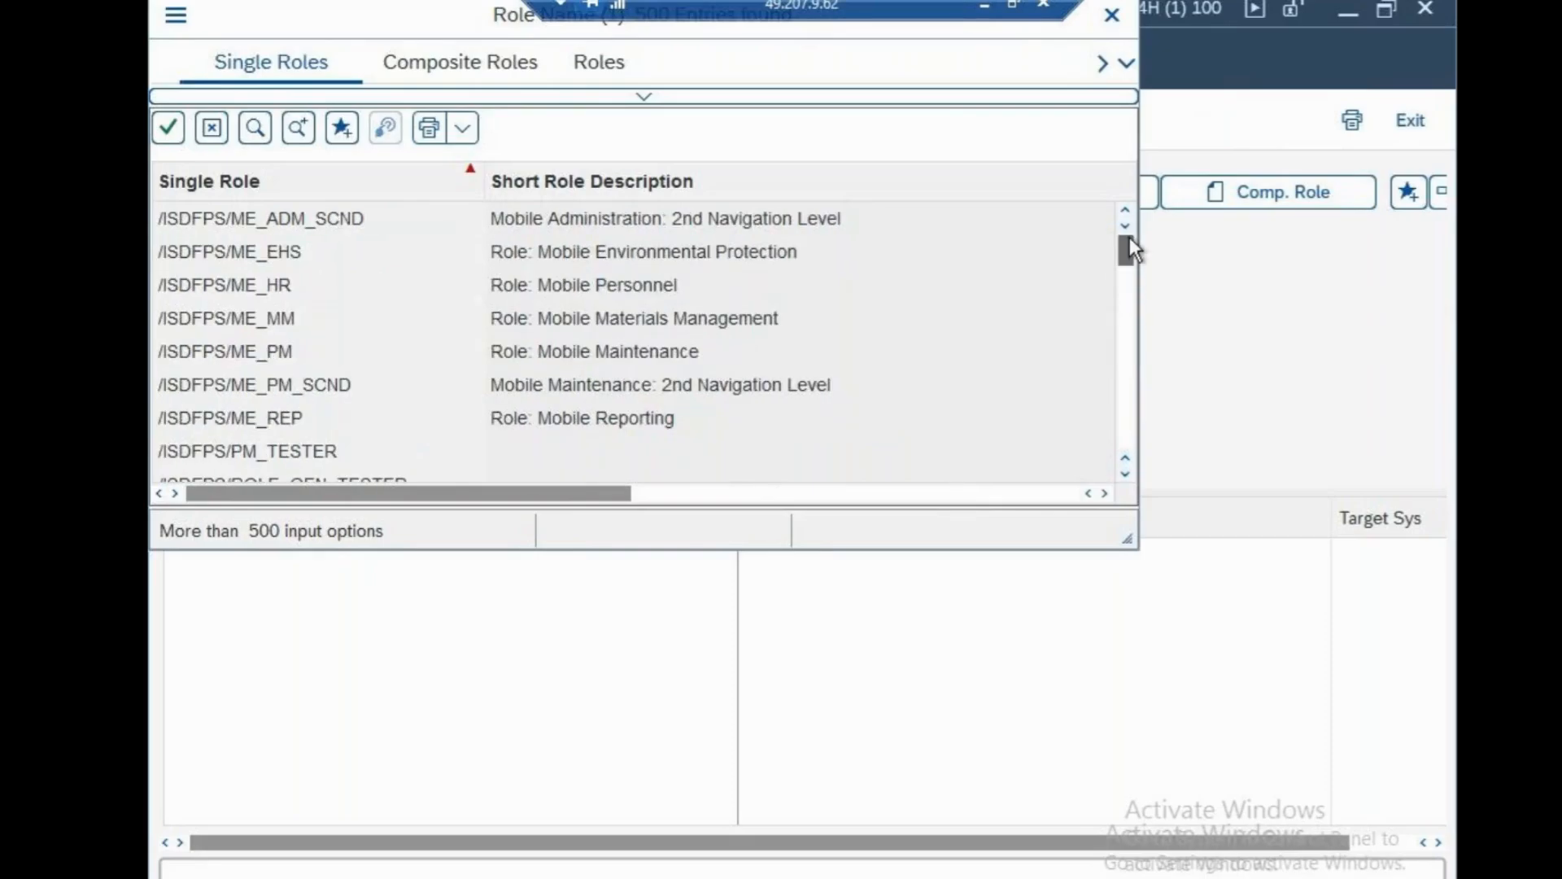
{"action": "left_click_drag", "start_coordinate": [1129, 237], "coordinate": [1121, 247]}
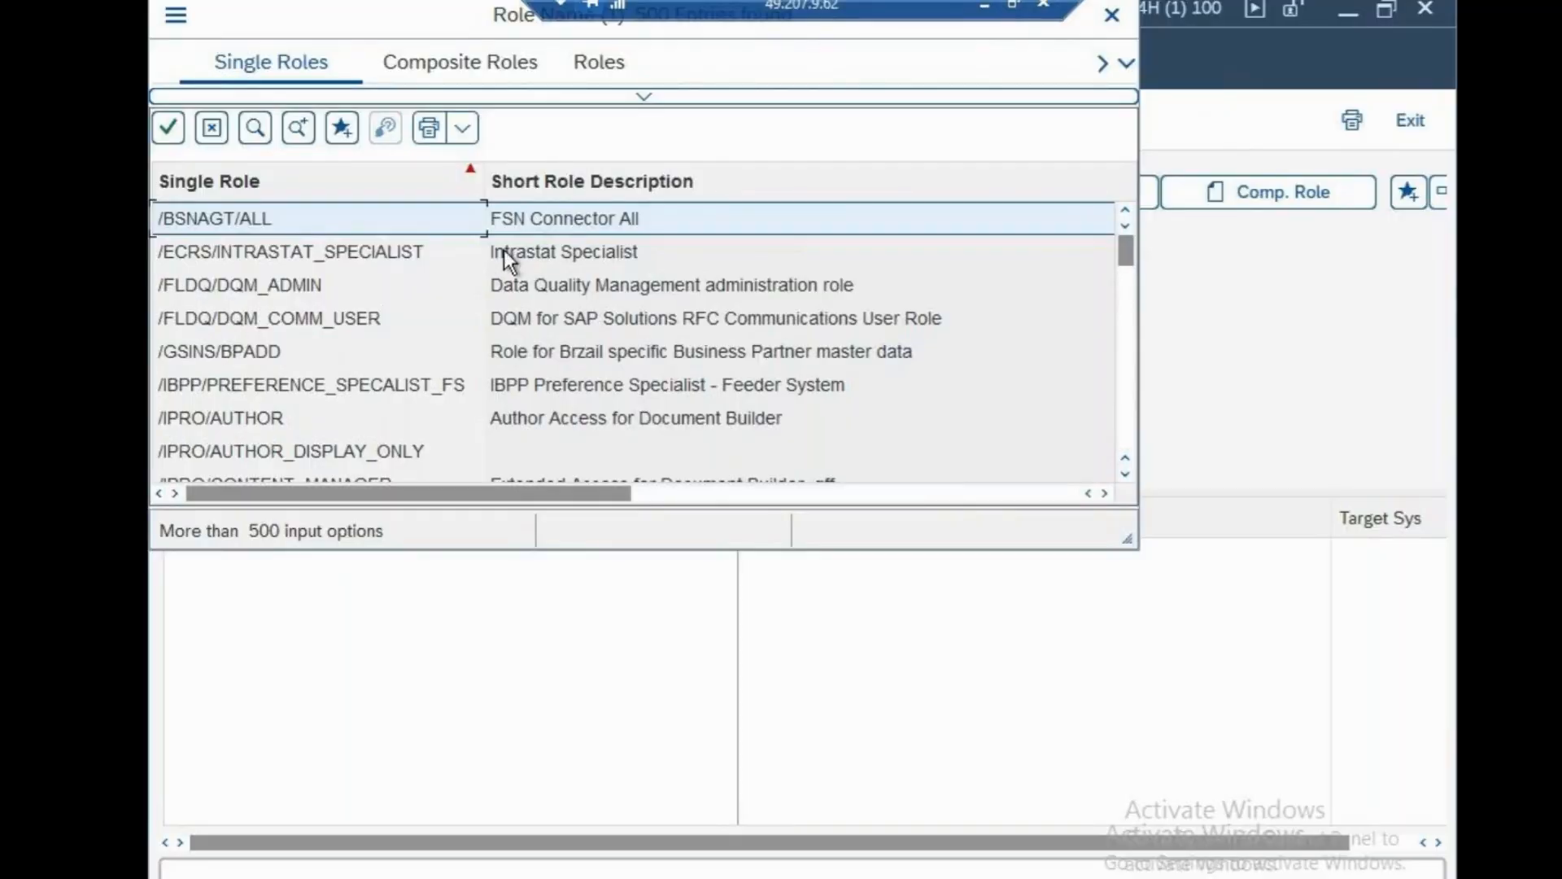
{"action": "left_click", "coordinate": [520, 428]}
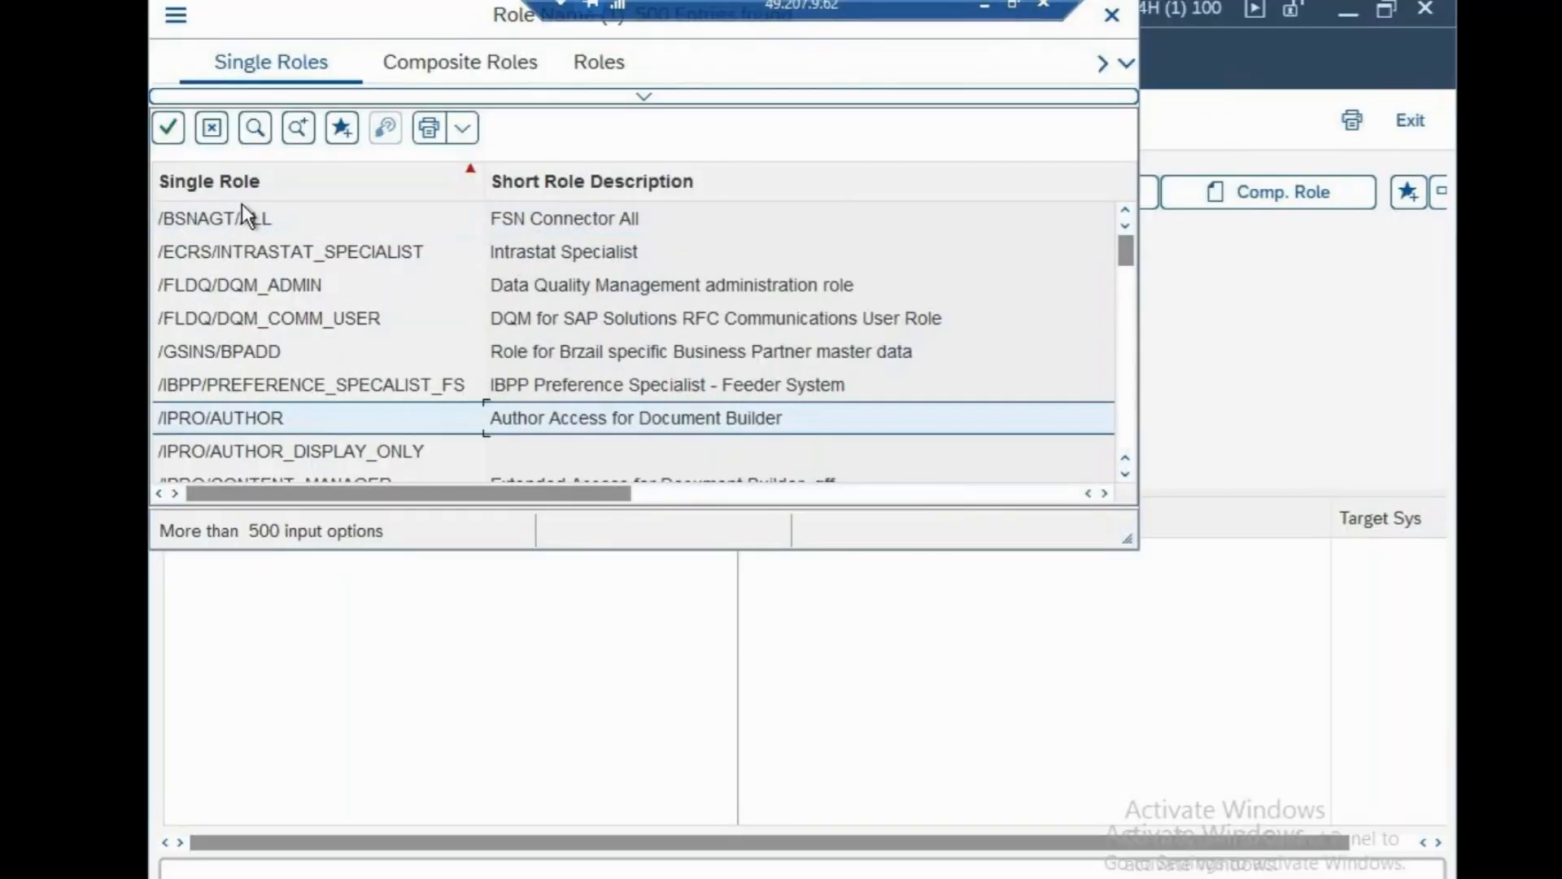
{"action": "left_click", "coordinate": [167, 128]}
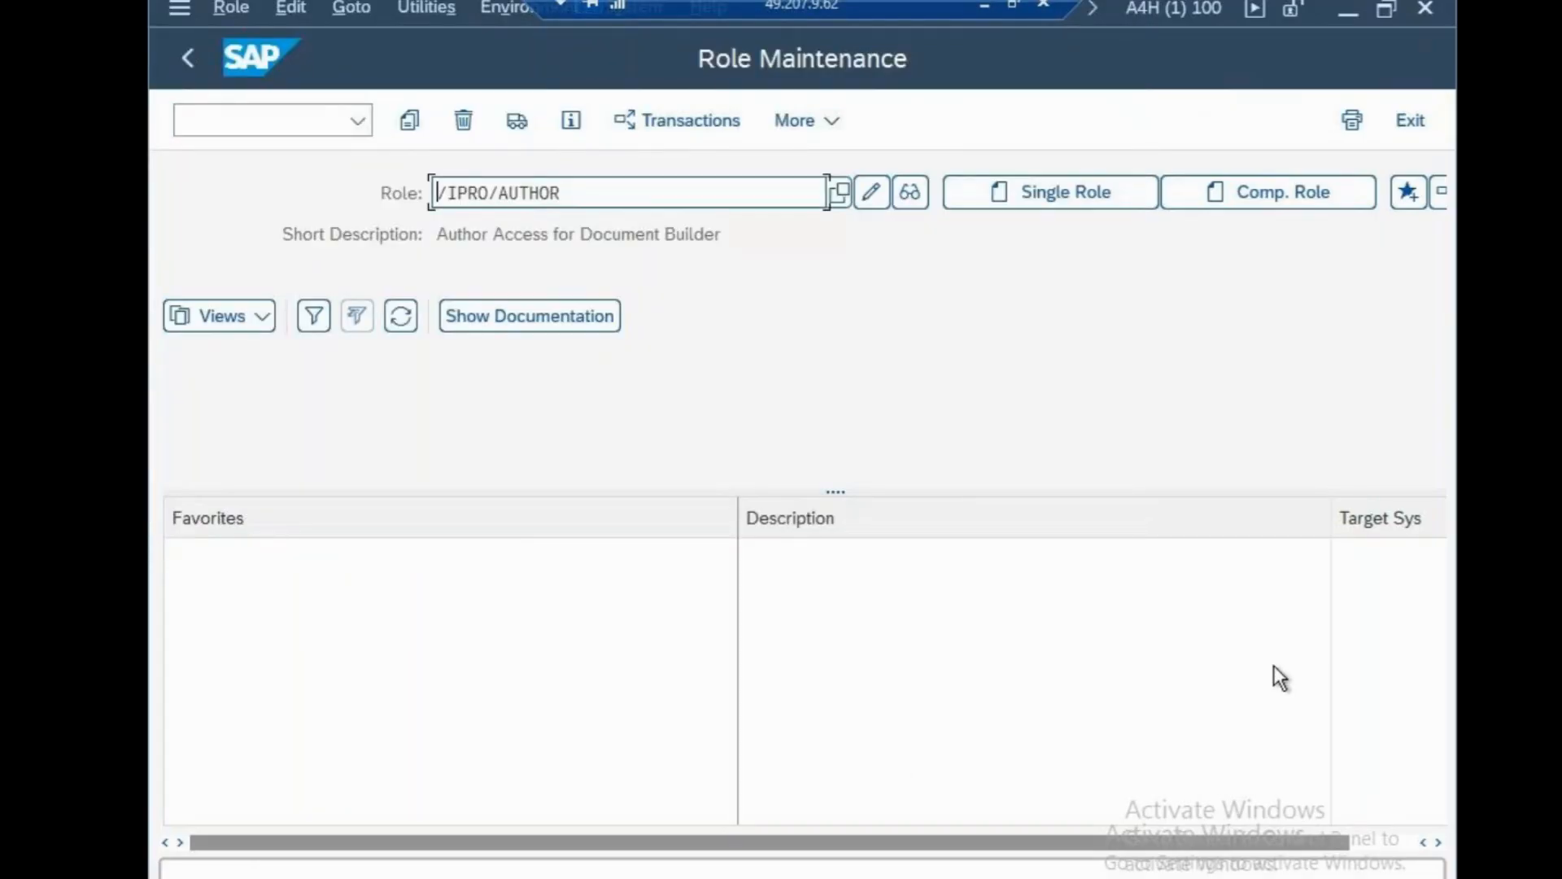
{"action": "left_click_drag", "start_coordinate": [1081, 845], "coordinate": [1289, 848]}
In the notes, add the line 'F_BKUP_BUP-LOOK FOR THIS OBJECT' below the PERIOD notes.
{"action": "left_click", "coordinate": [981, 7]}
{"action": "left_click", "coordinate": [638, 536]}
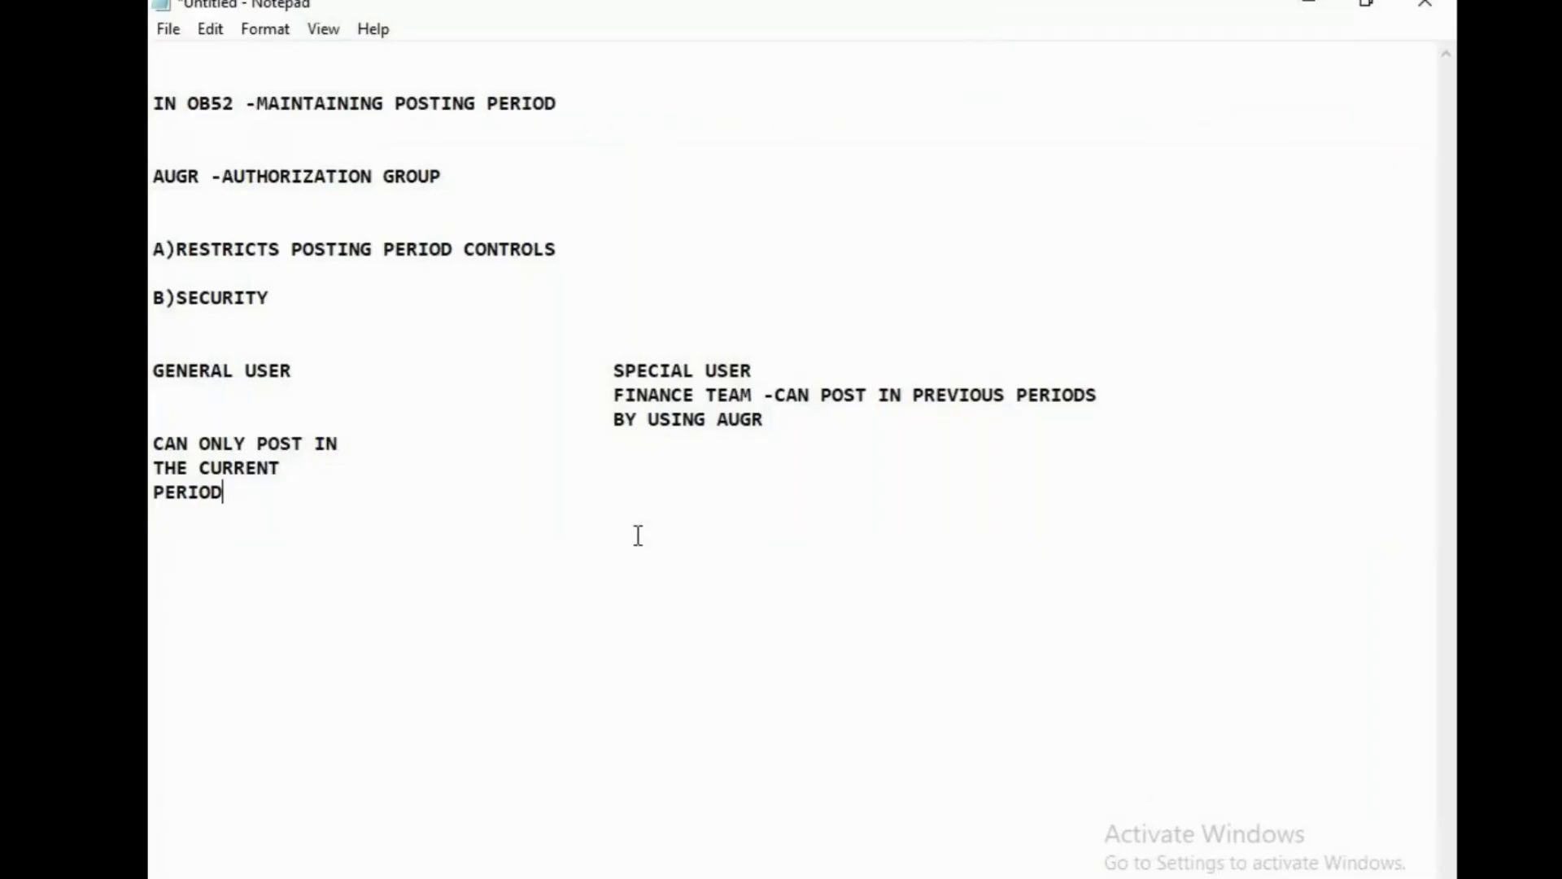
{"action": "key", "text": "Return"}
{"action": "key", "text": "Return"}
{"action": "key", "text": "Return"}
{"action": "type", "text": "F_BKUP_BUP-"}
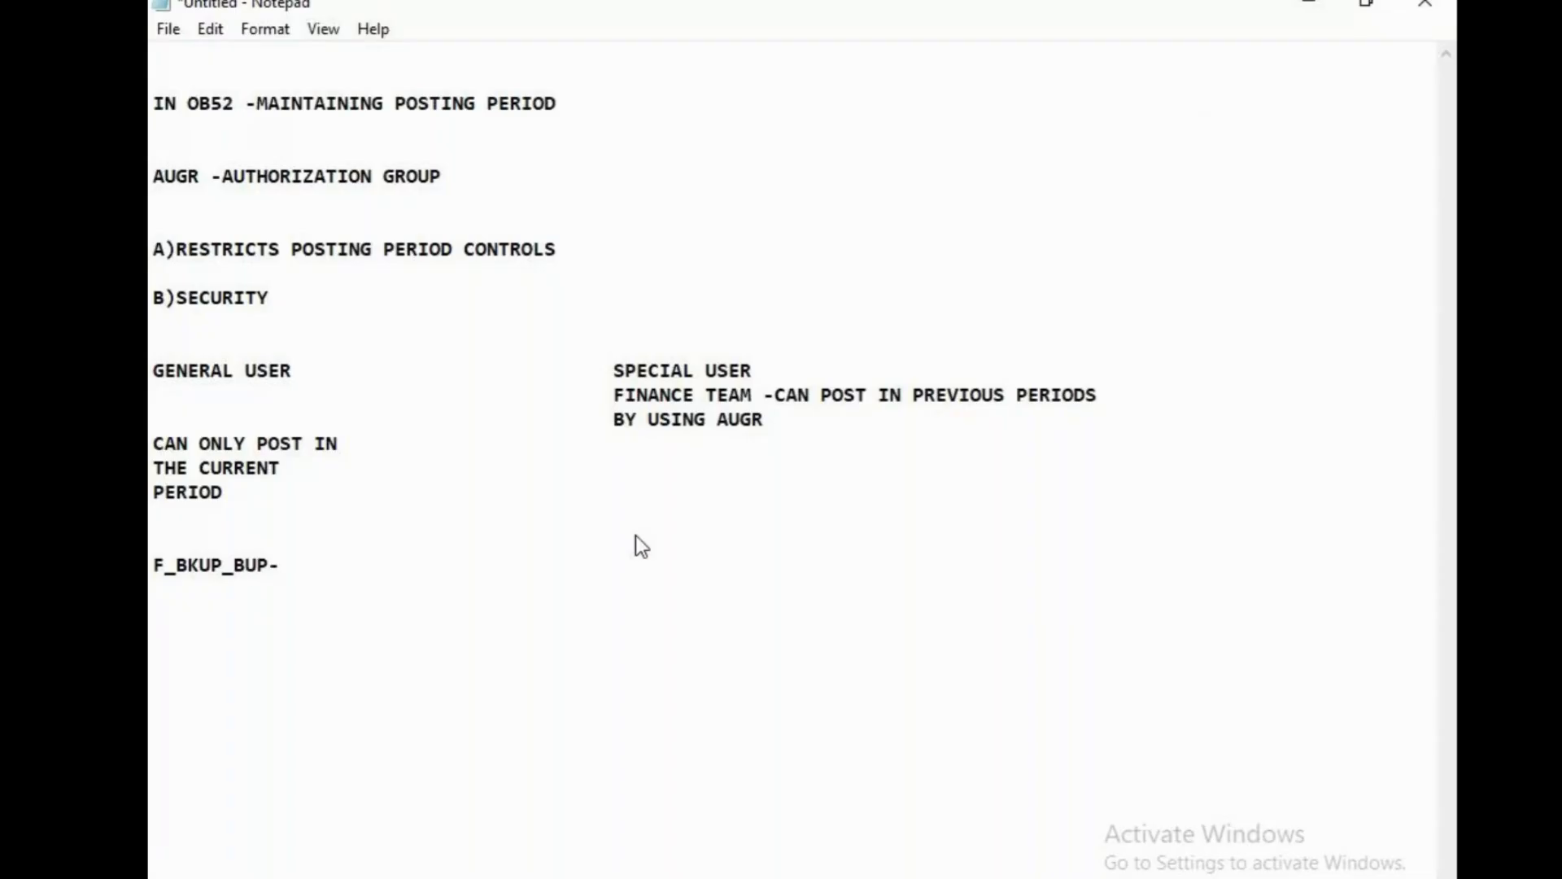
{"action": "type", "text": "LOOK FOR TYH"}
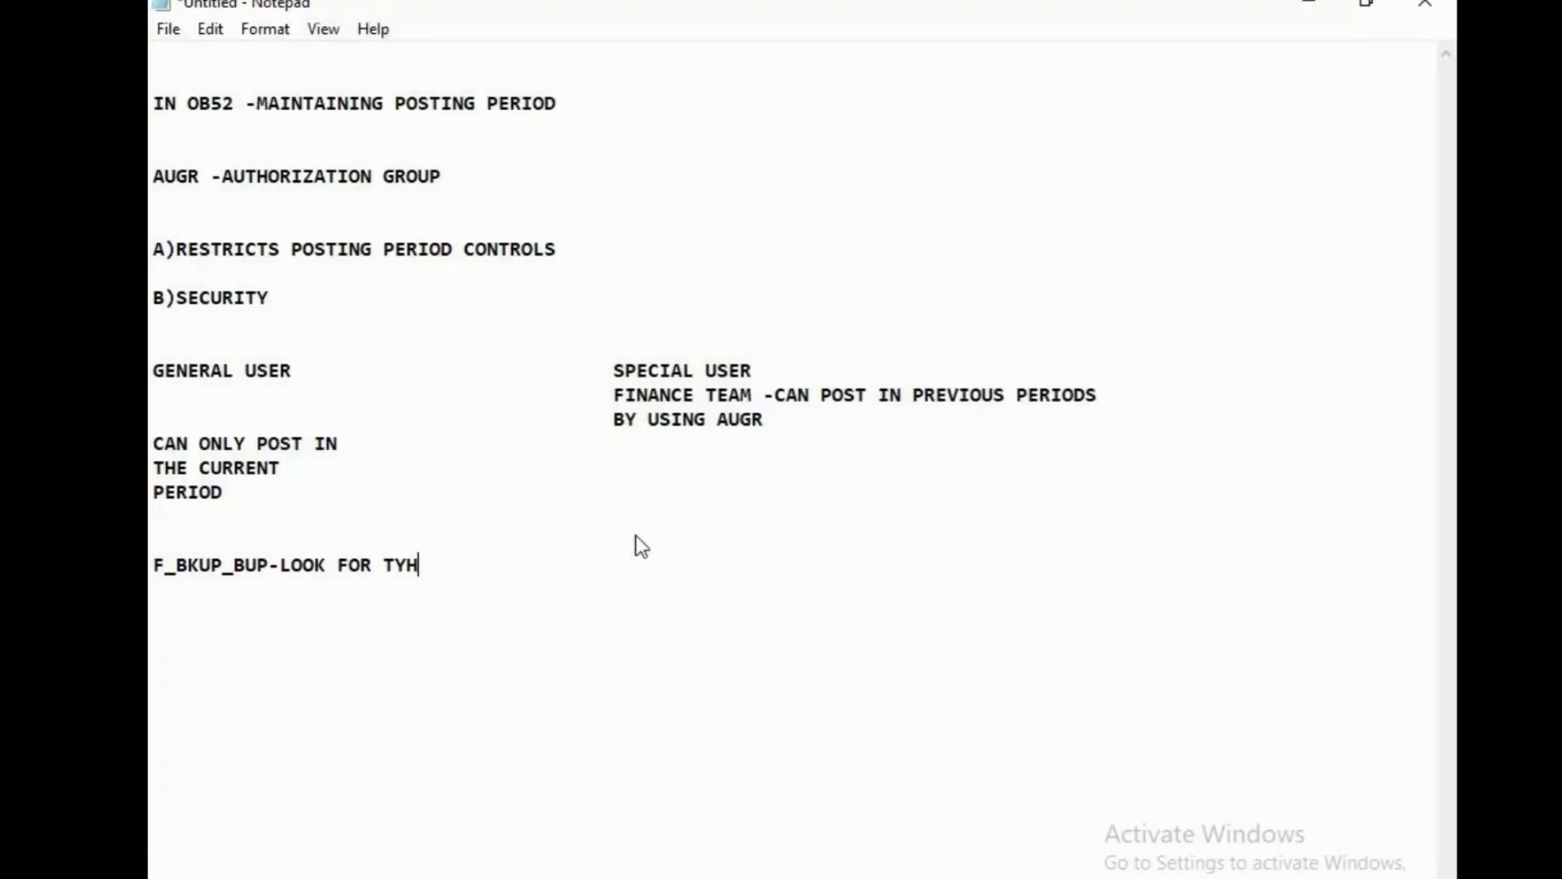
{"action": "key", "text": "BackSpace"}
{"action": "key", "text": "BackSpace"}
{"action": "type", "text": "HIS OBJECT"}
Add the line 'AUG VAlue-c001' beneath it, then return to the SAP session.
{"action": "key", "text": "Return"}
{"action": "key", "text": "Return"}
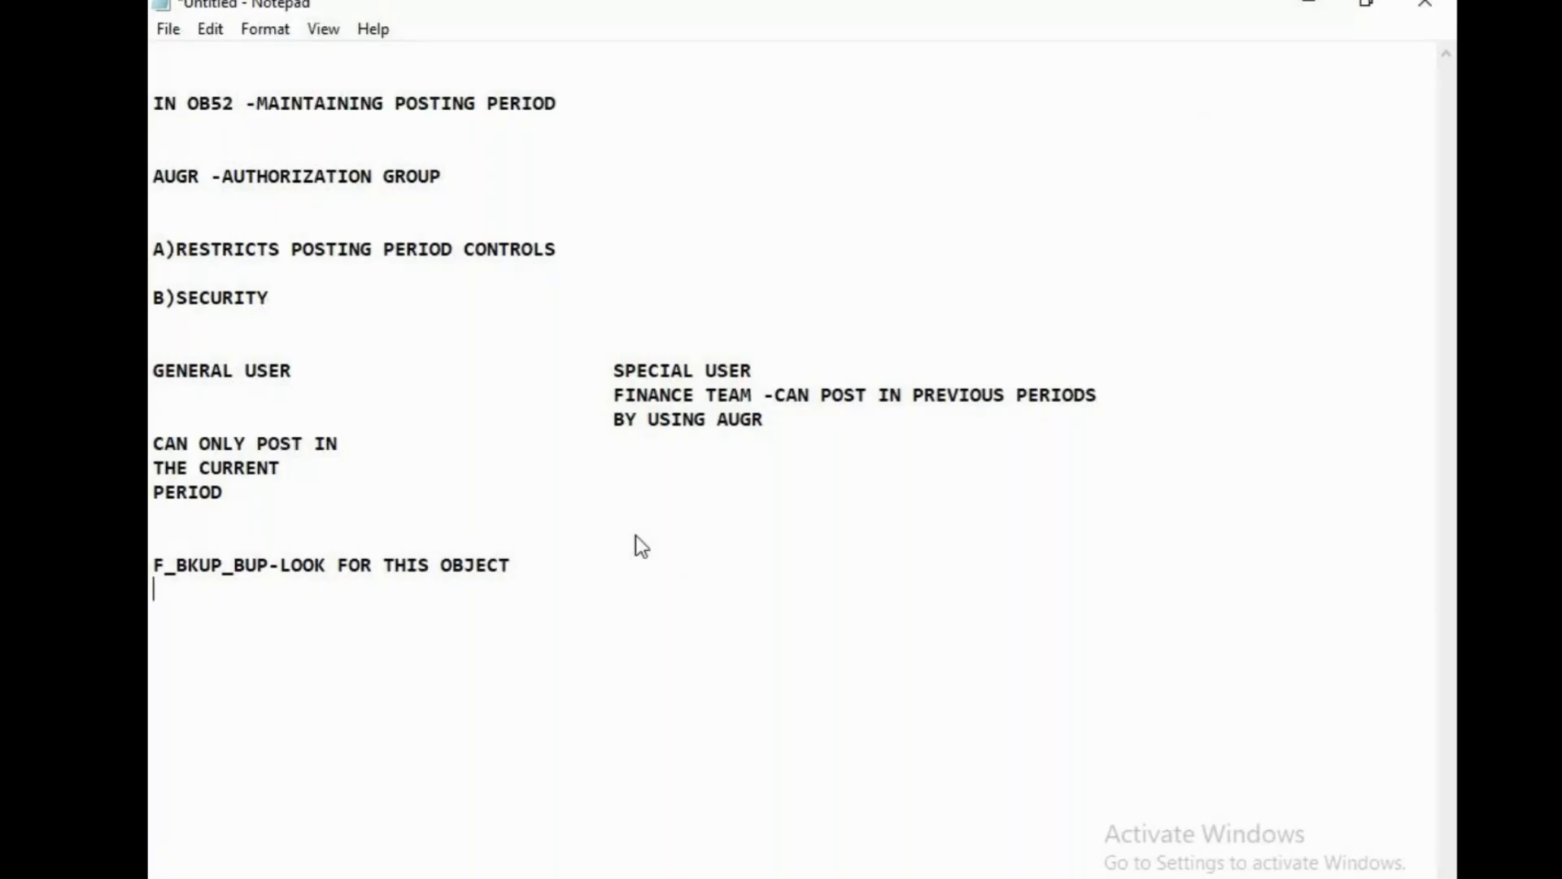
{"action": "type", "text": "AUG VAlue-c001"}
{"action": "key", "text": "Return"}
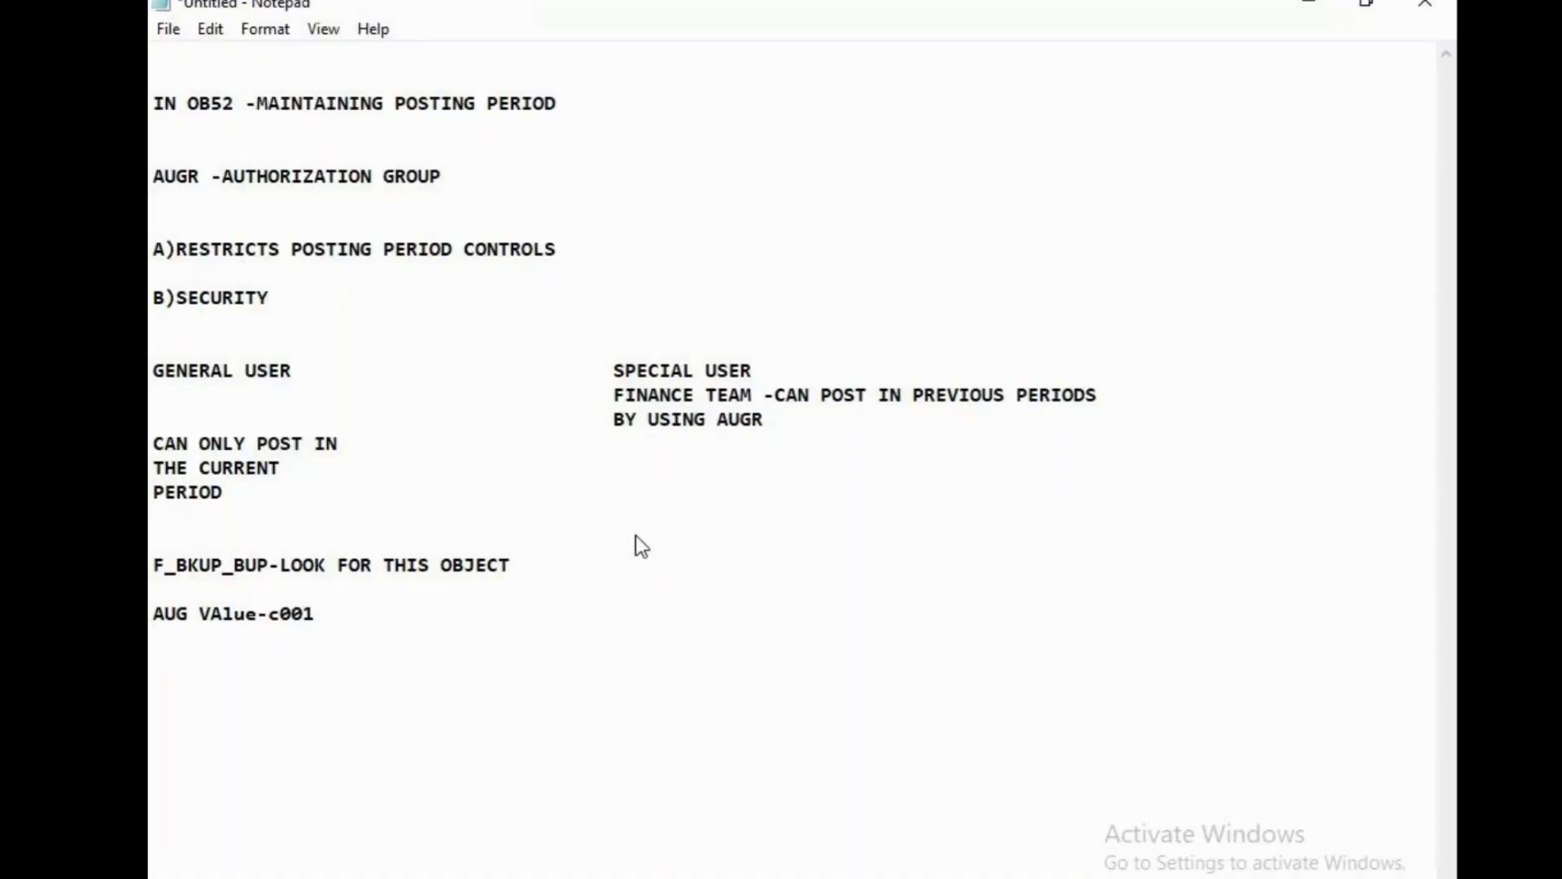
{"action": "key", "text": "Return"}
{"action": "key", "text": "Return"}
{"action": "key", "text": "Return"}
{"action": "key", "text": "alt+Tab"}
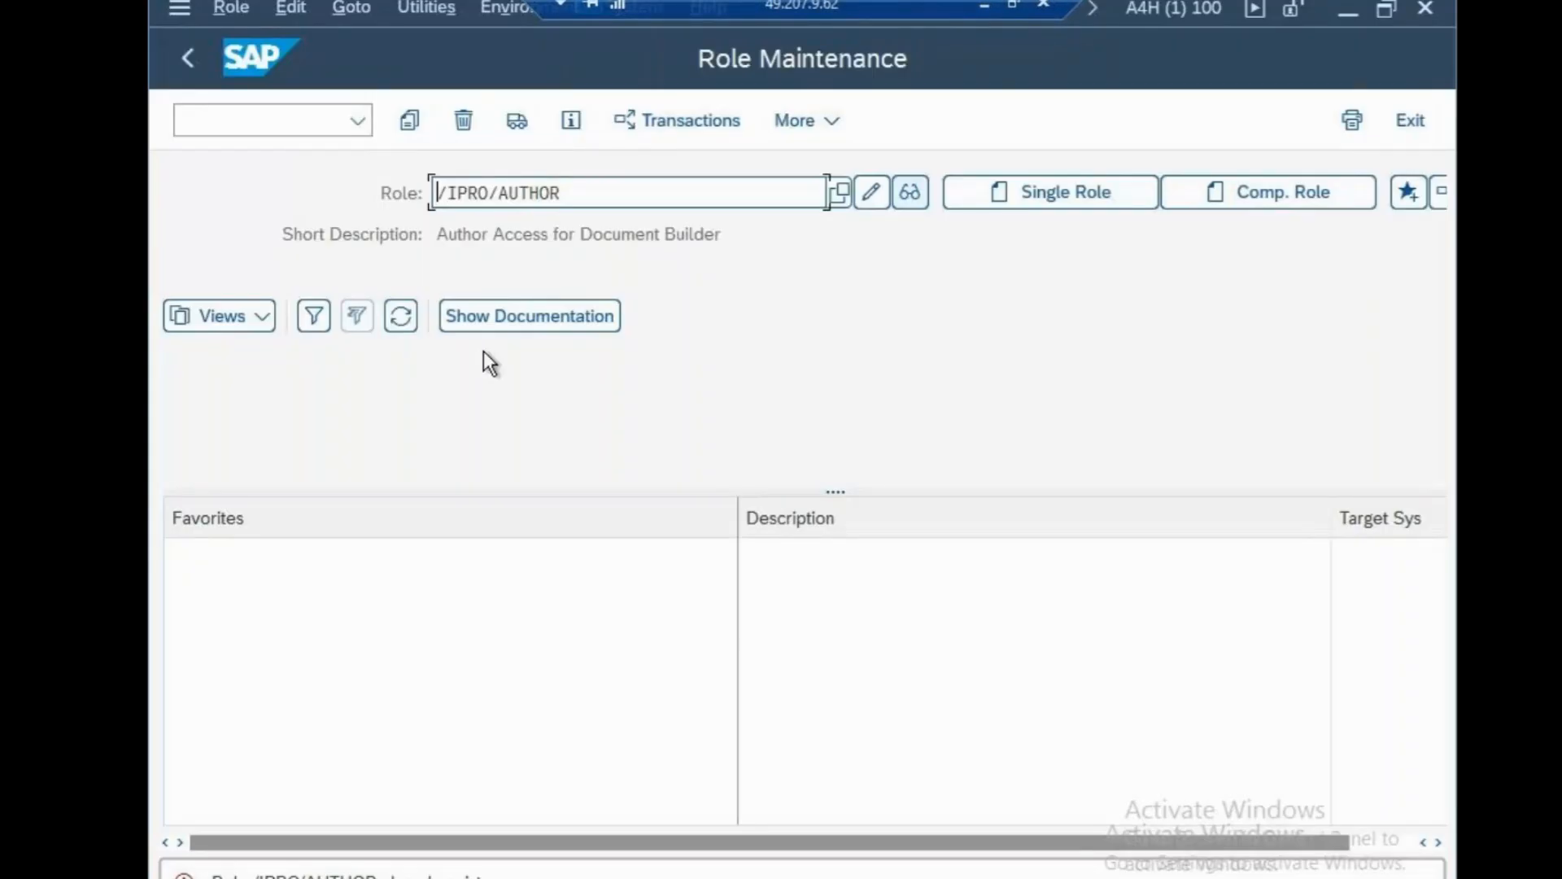
Exit role maintenance with /N and go to the SU01 User Maintenance screen.
{"action": "left_click", "coordinate": [279, 115]}
{"action": "type", "text": "/b"}
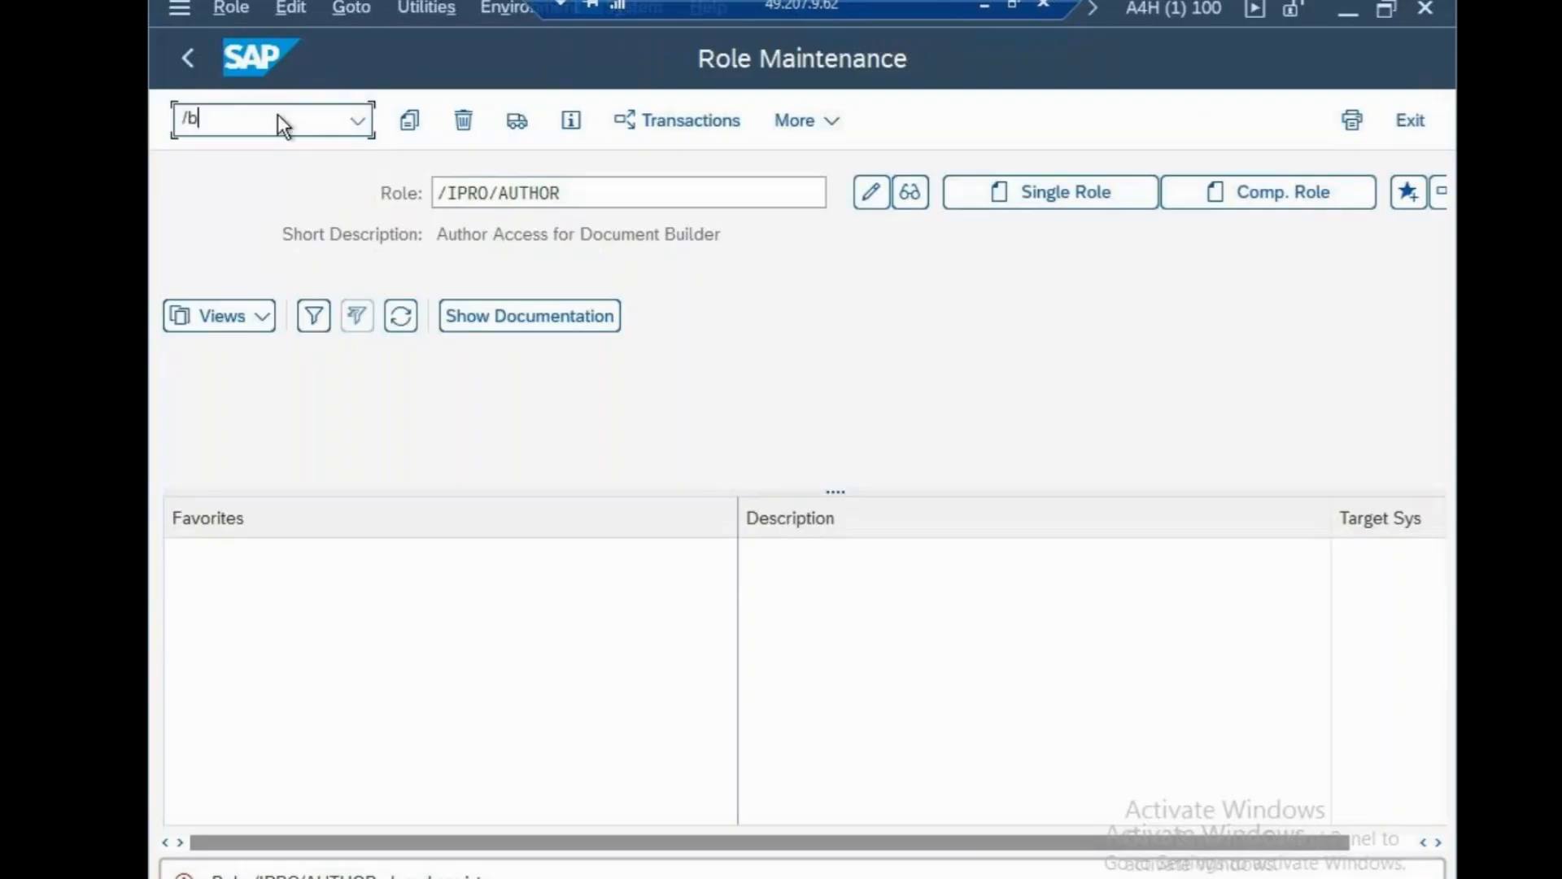
{"action": "key", "text": "Return"}
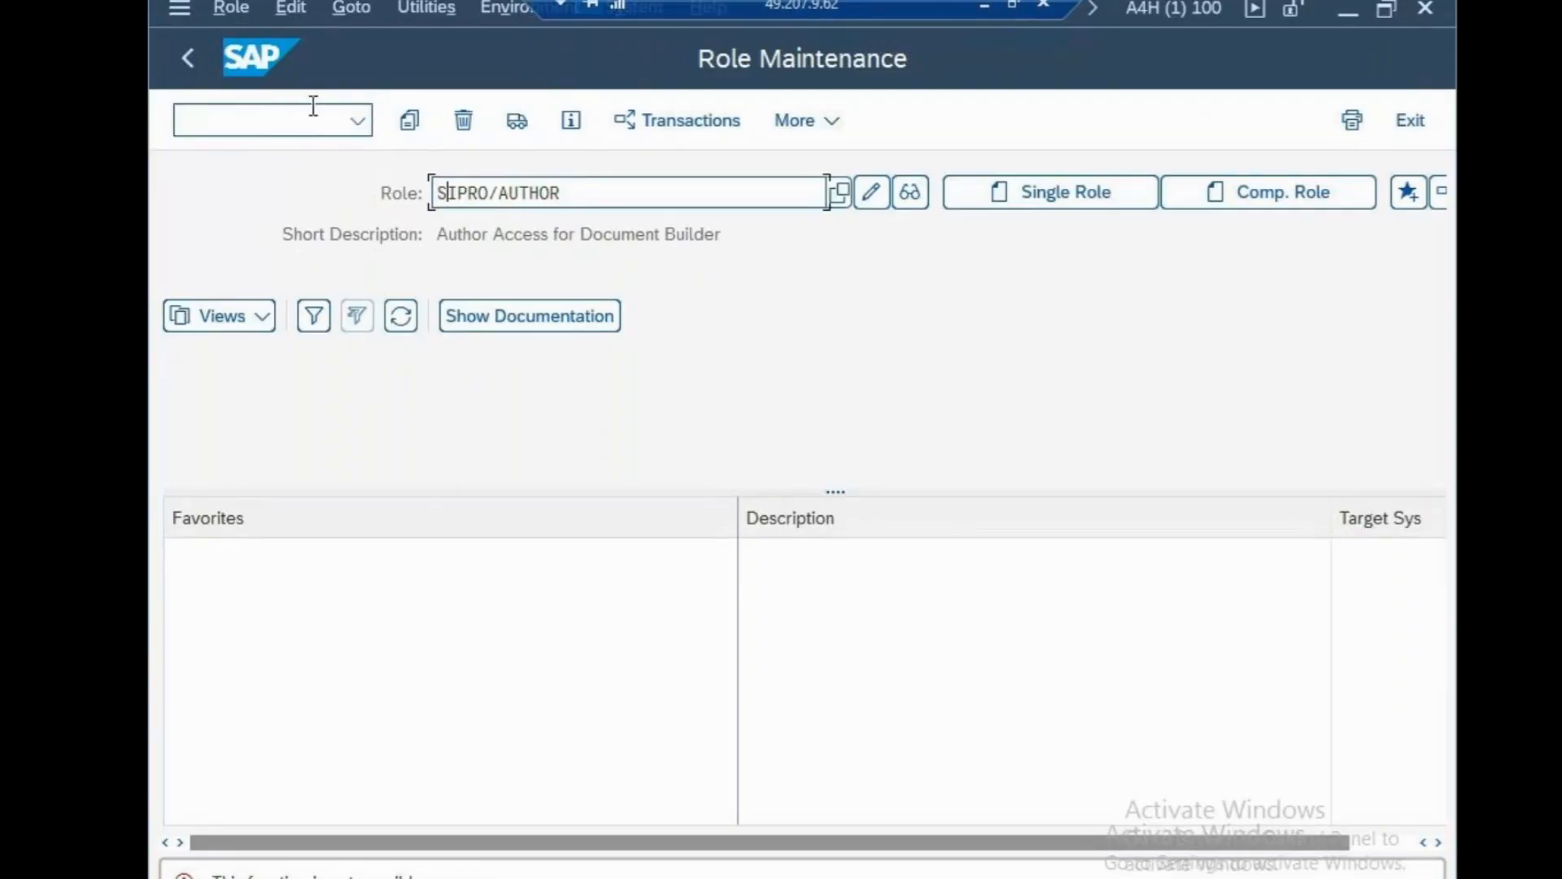
{"action": "left_click", "coordinate": [332, 116]}
{"action": "type", "text": "/"}
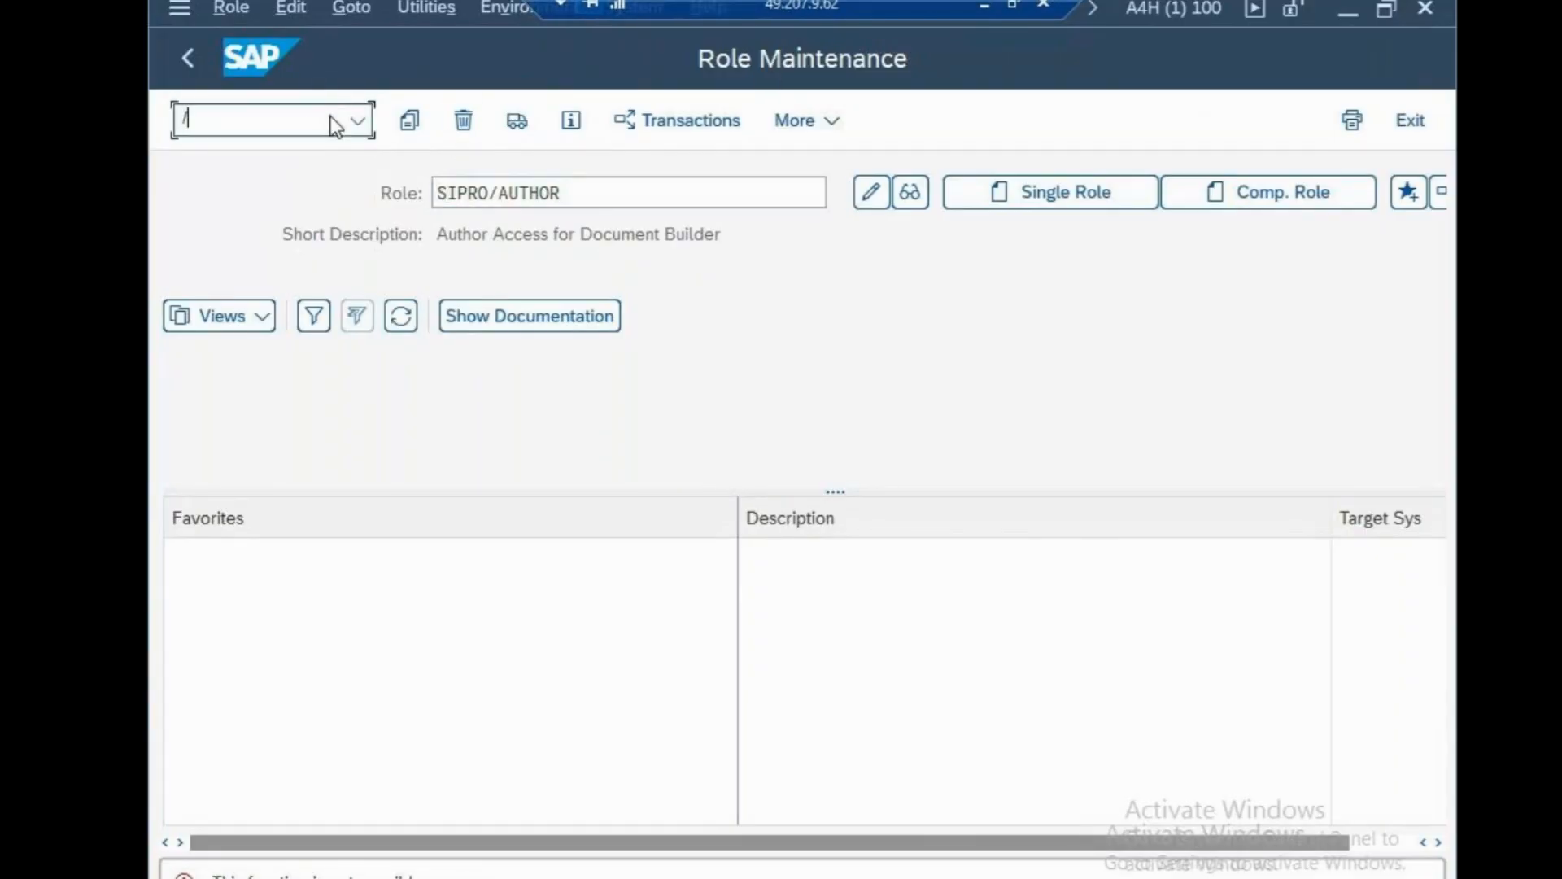
{"action": "type", "text": "N"}
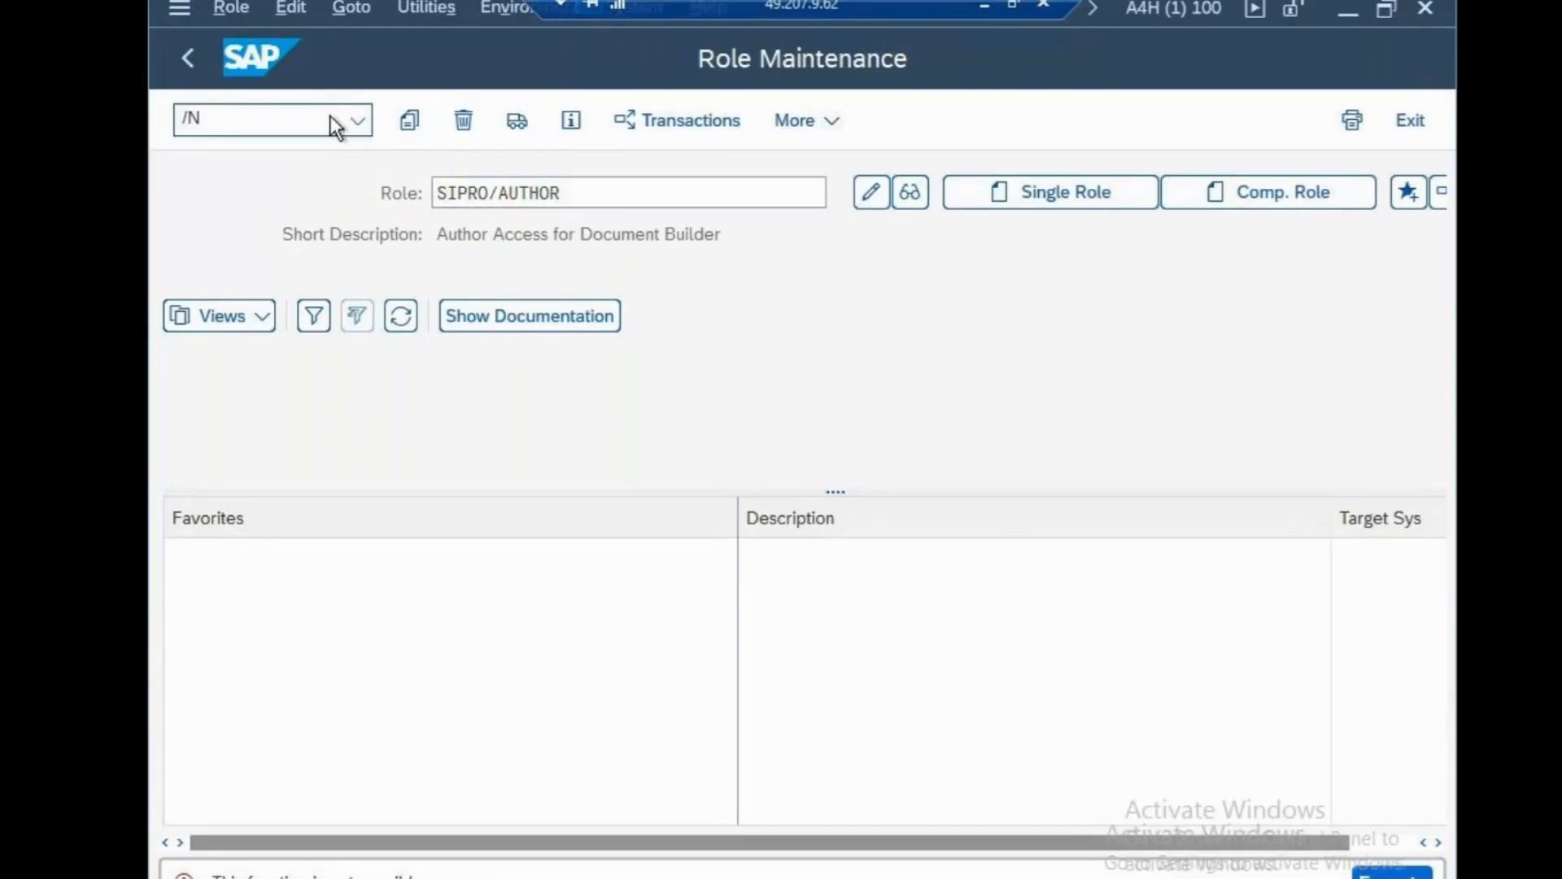
{"action": "key", "text": "Return"}
{"action": "type", "text": "su01"}
{"action": "key", "text": "Return"}
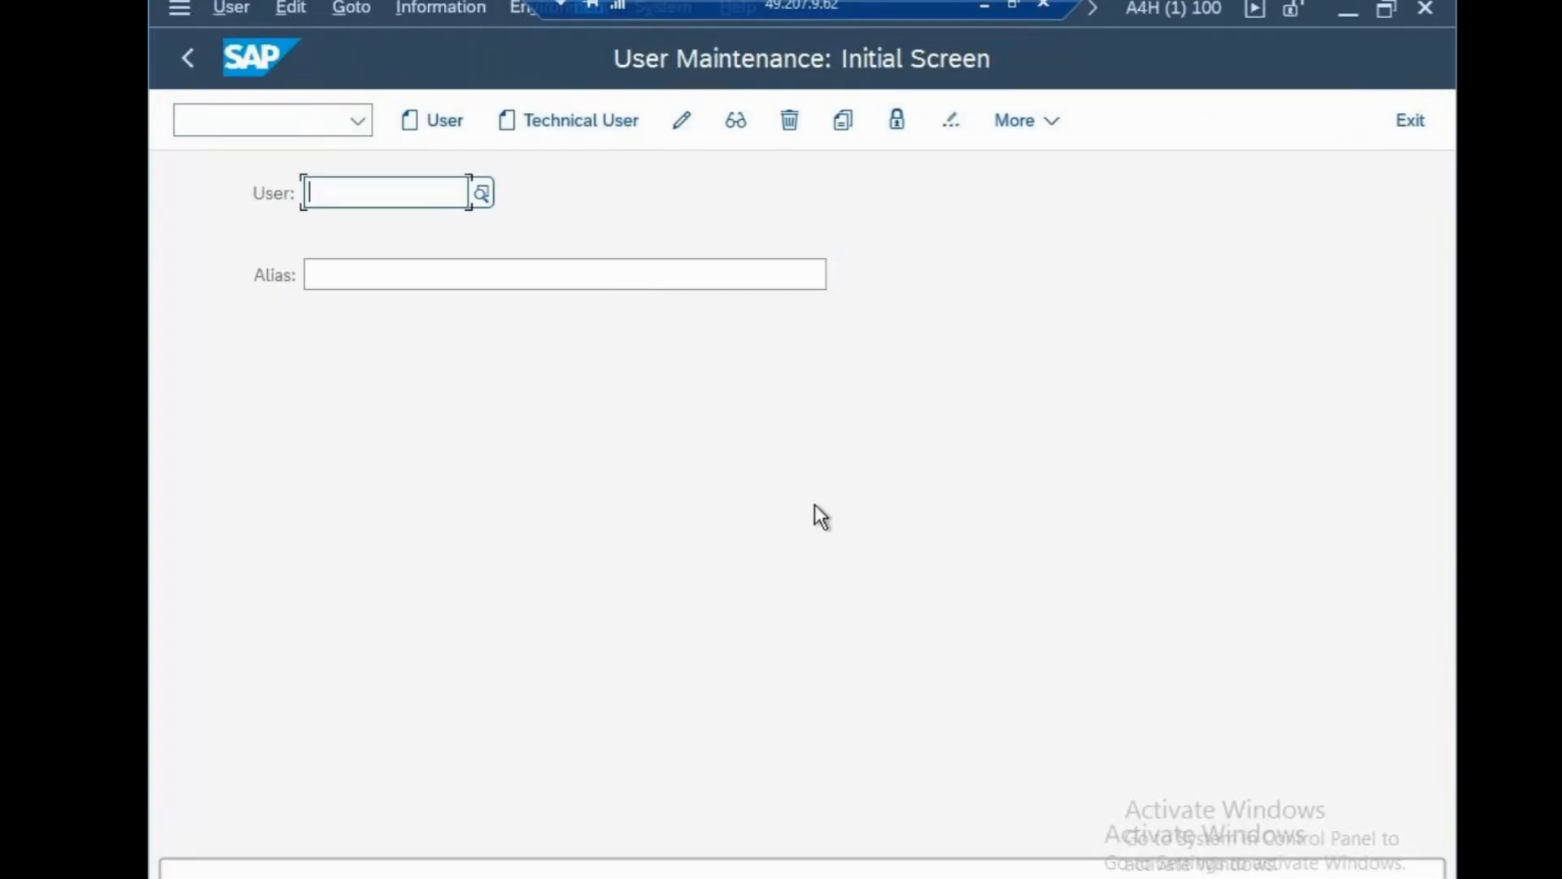
Browse the user search by address, e-mail, profiles and logon data, then bring the notes forward.
{"action": "left_click", "coordinate": [482, 205]}
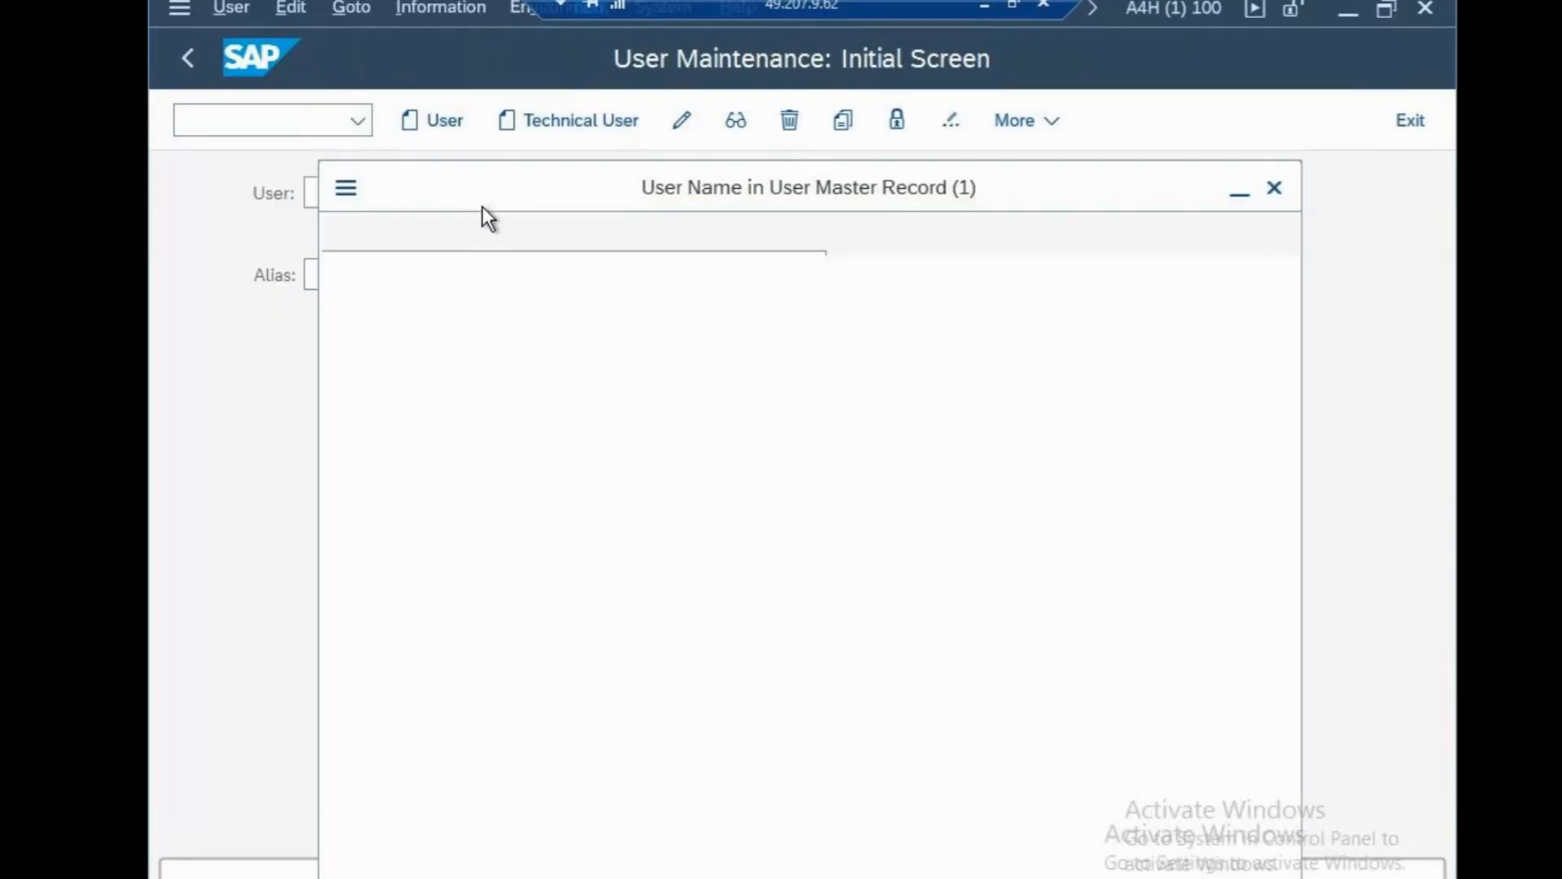
{"action": "left_click", "coordinate": [646, 234]}
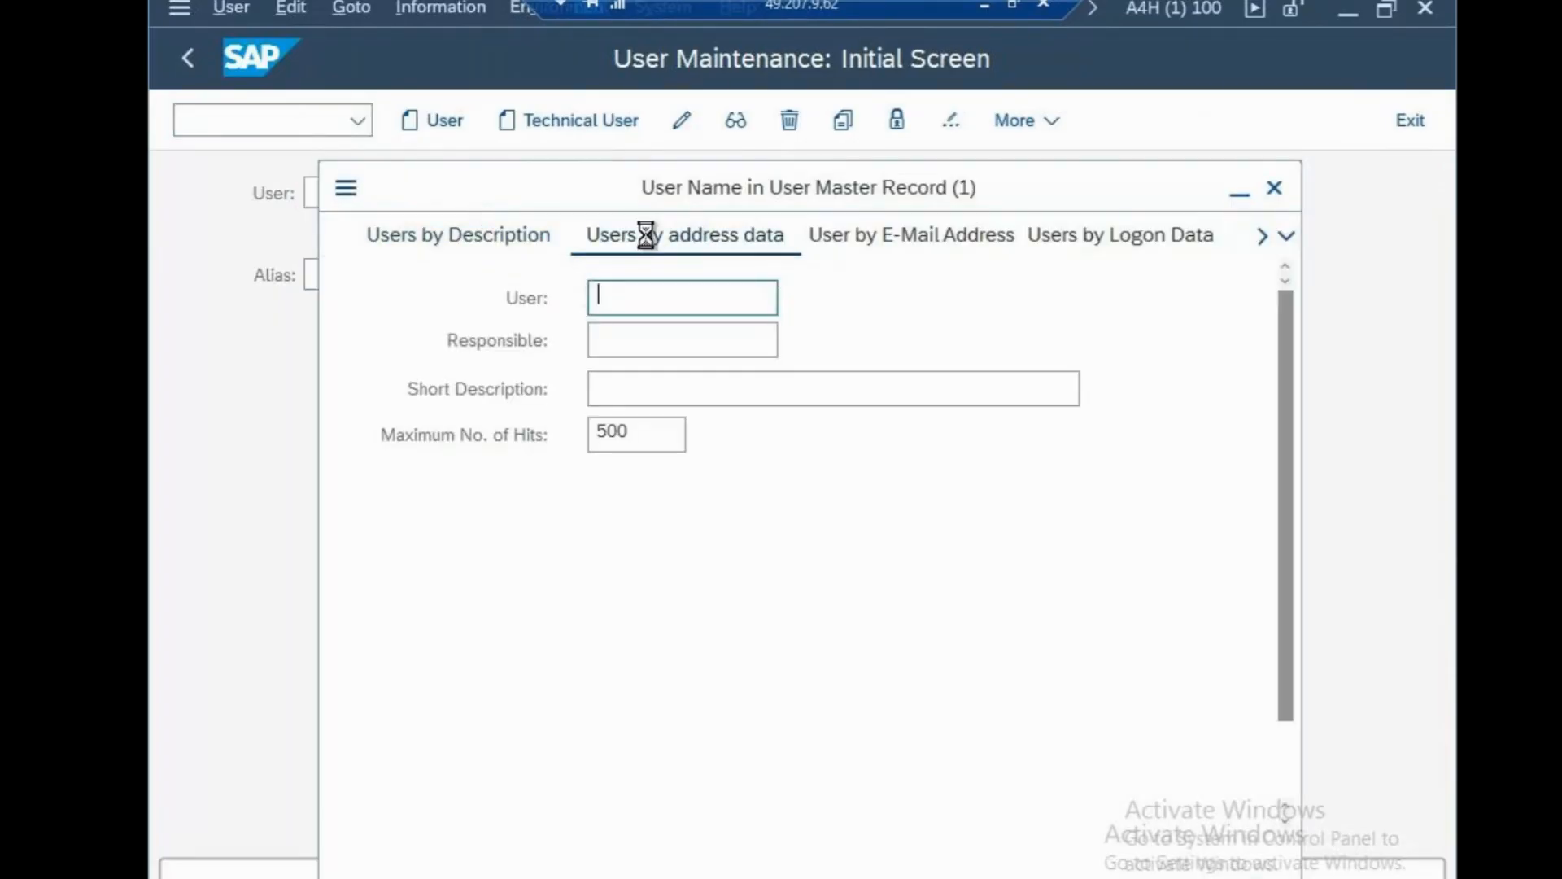
{"action": "left_click", "coordinate": [839, 244]}
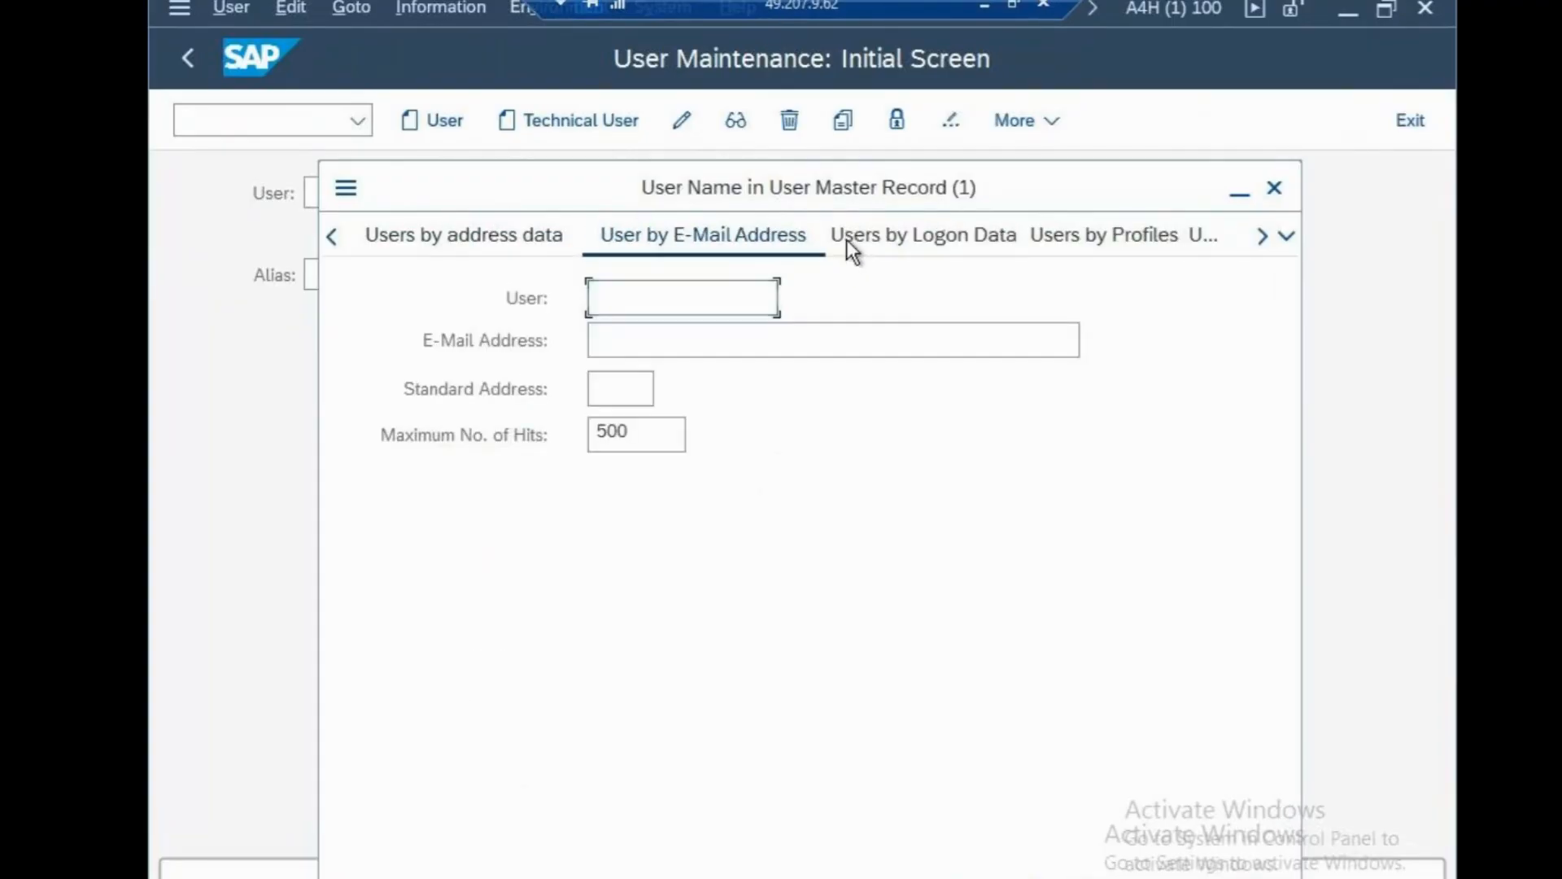
{"action": "left_click", "coordinate": [1073, 240]}
{"action": "left_click", "coordinate": [500, 248]}
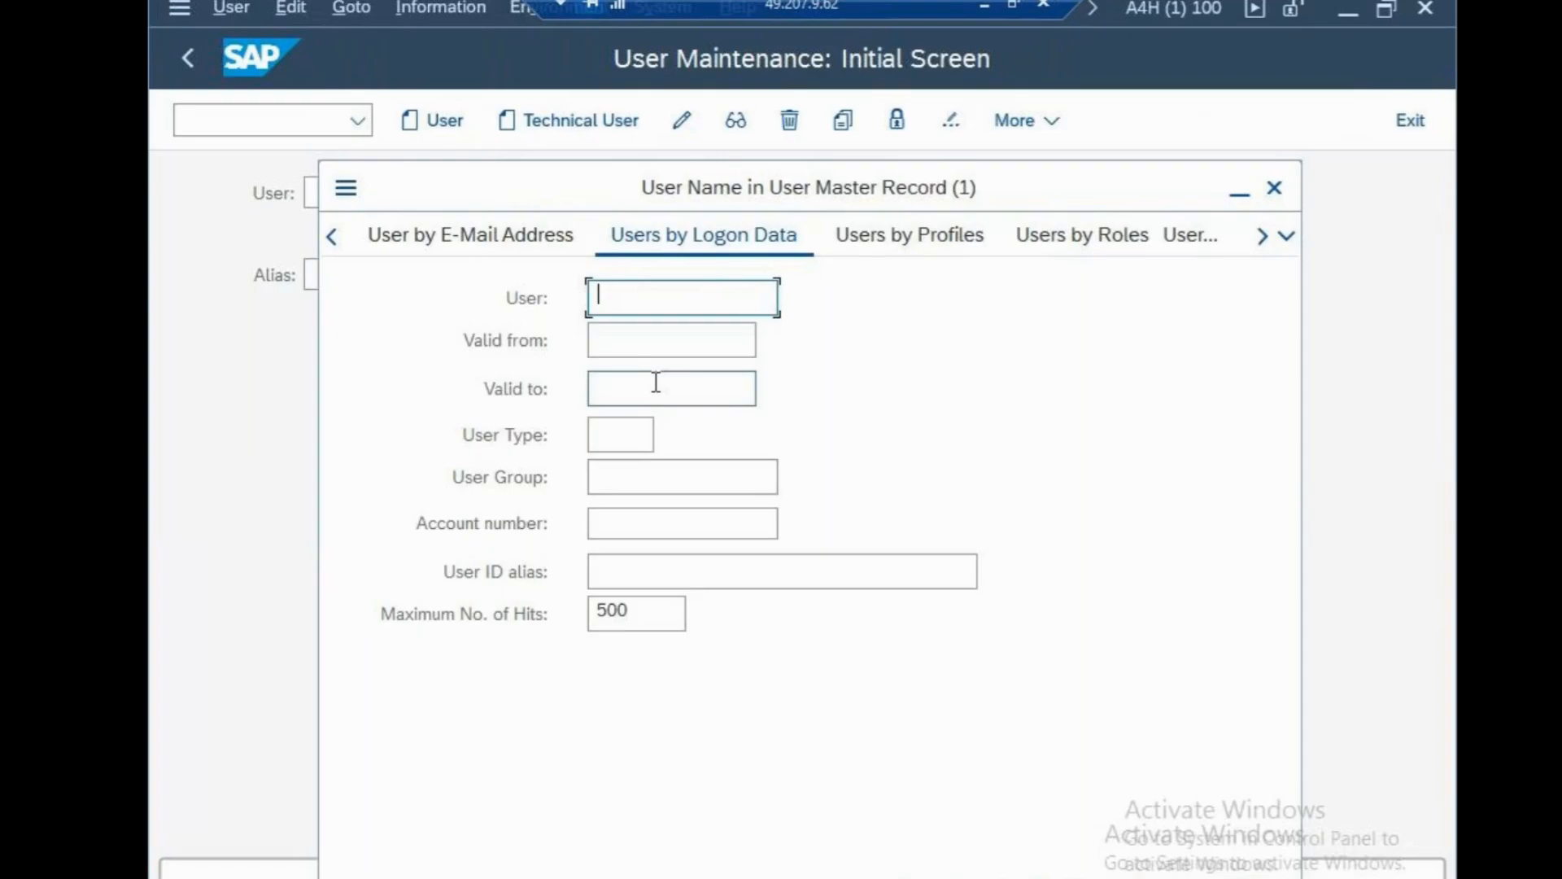
{"action": "left_click", "coordinate": [1274, 190]}
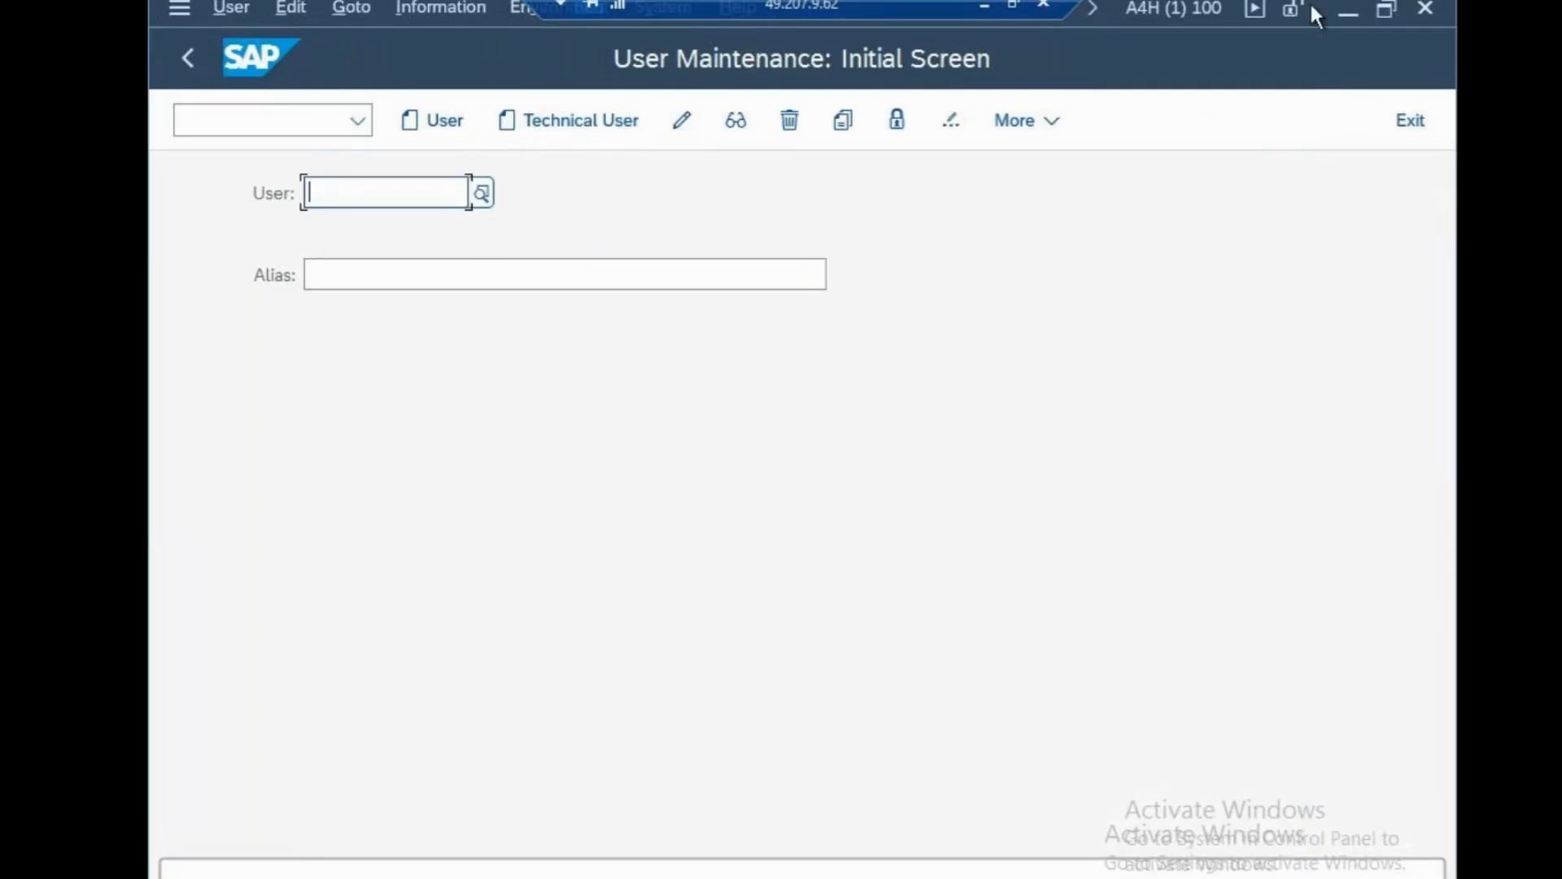
{"action": "left_click", "coordinate": [985, 4]}
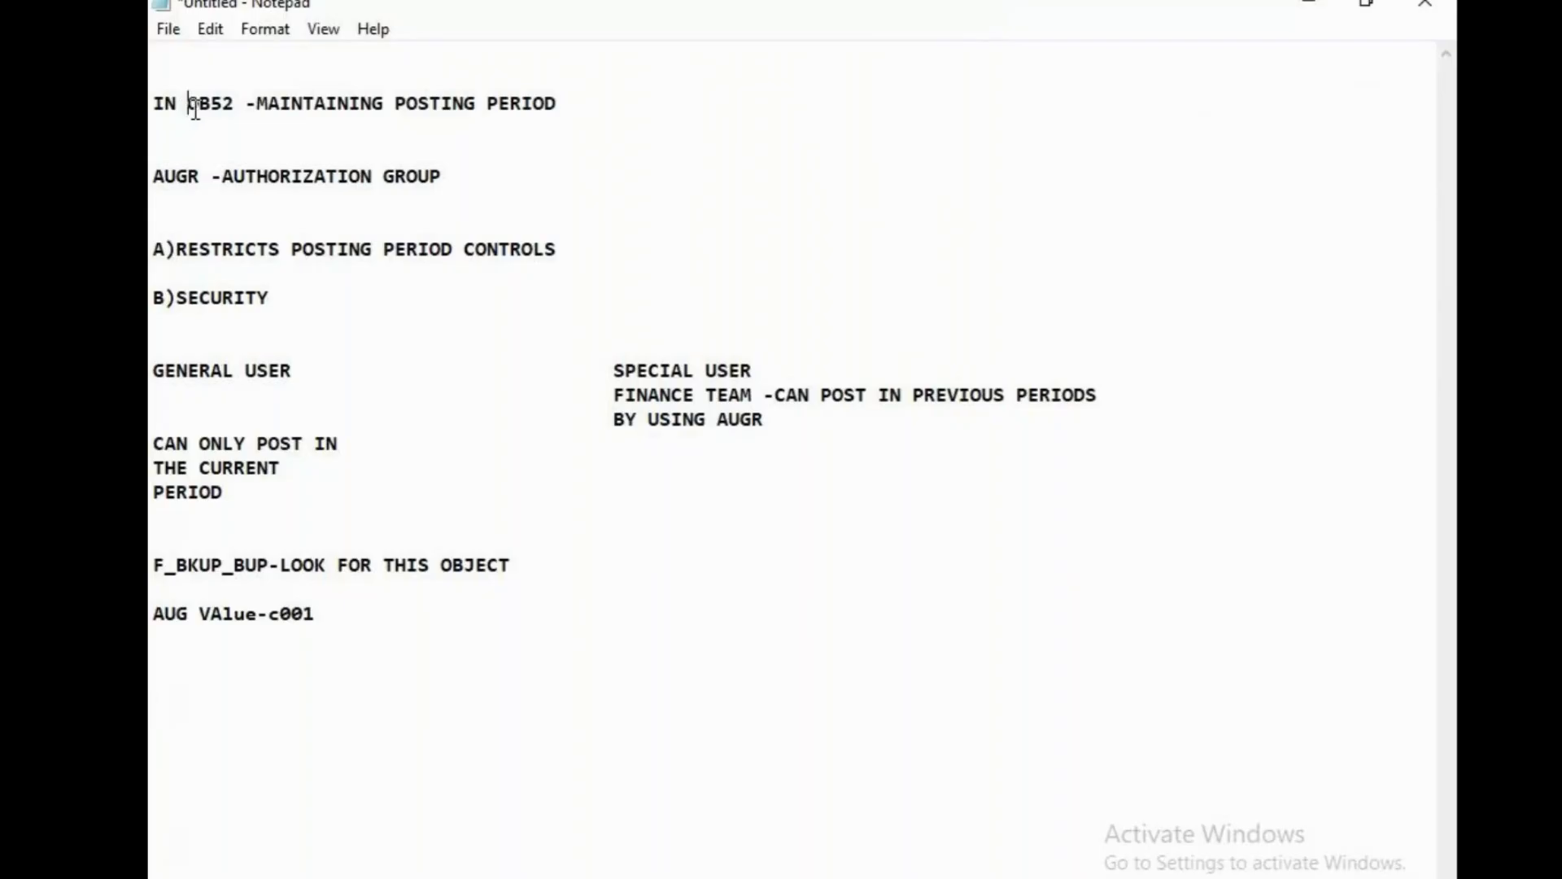
Add 'PFCG' on a new line under the B)SECURITY note.
{"action": "left_click_drag", "start_coordinate": [191, 109], "coordinate": [236, 110]}
{"action": "left_click_drag", "start_coordinate": [164, 174], "coordinate": [429, 176]}
{"action": "left_click", "coordinate": [447, 281]}
{"action": "left_click", "coordinate": [160, 322]}
{"action": "key", "text": "Return"}
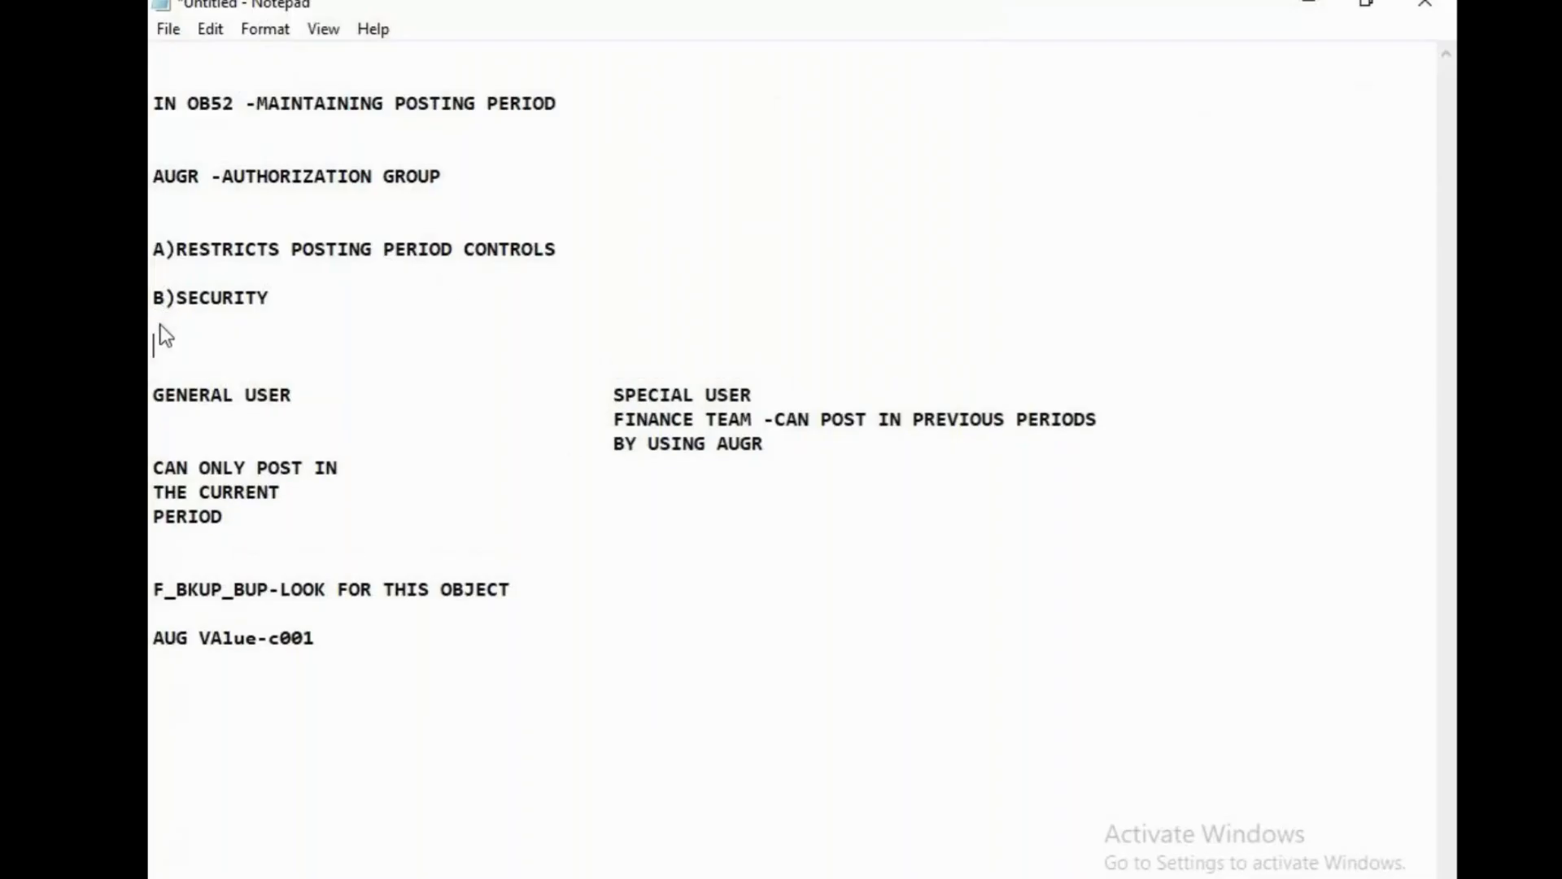
{"action": "type", "text": "PFCG"}
Add 'su01' below the AUG VAlue-c001 line, keeping the unsaved notes open.
{"action": "left_click_drag", "start_coordinate": [151, 591], "coordinate": [272, 594]}
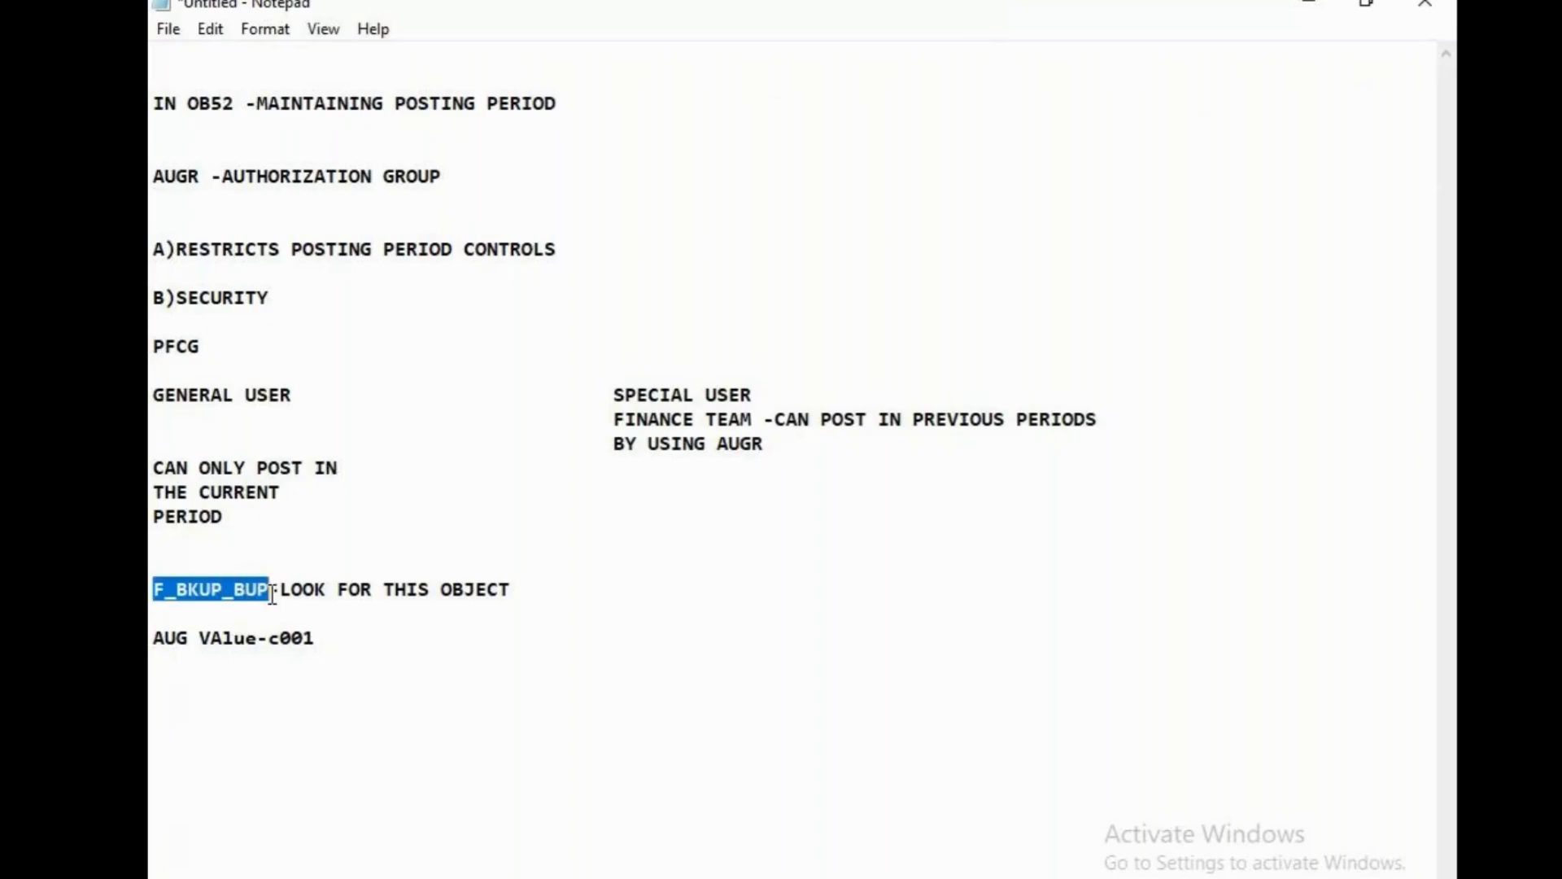
{"action": "left_click_drag", "start_coordinate": [342, 653], "coordinate": [176, 643]}
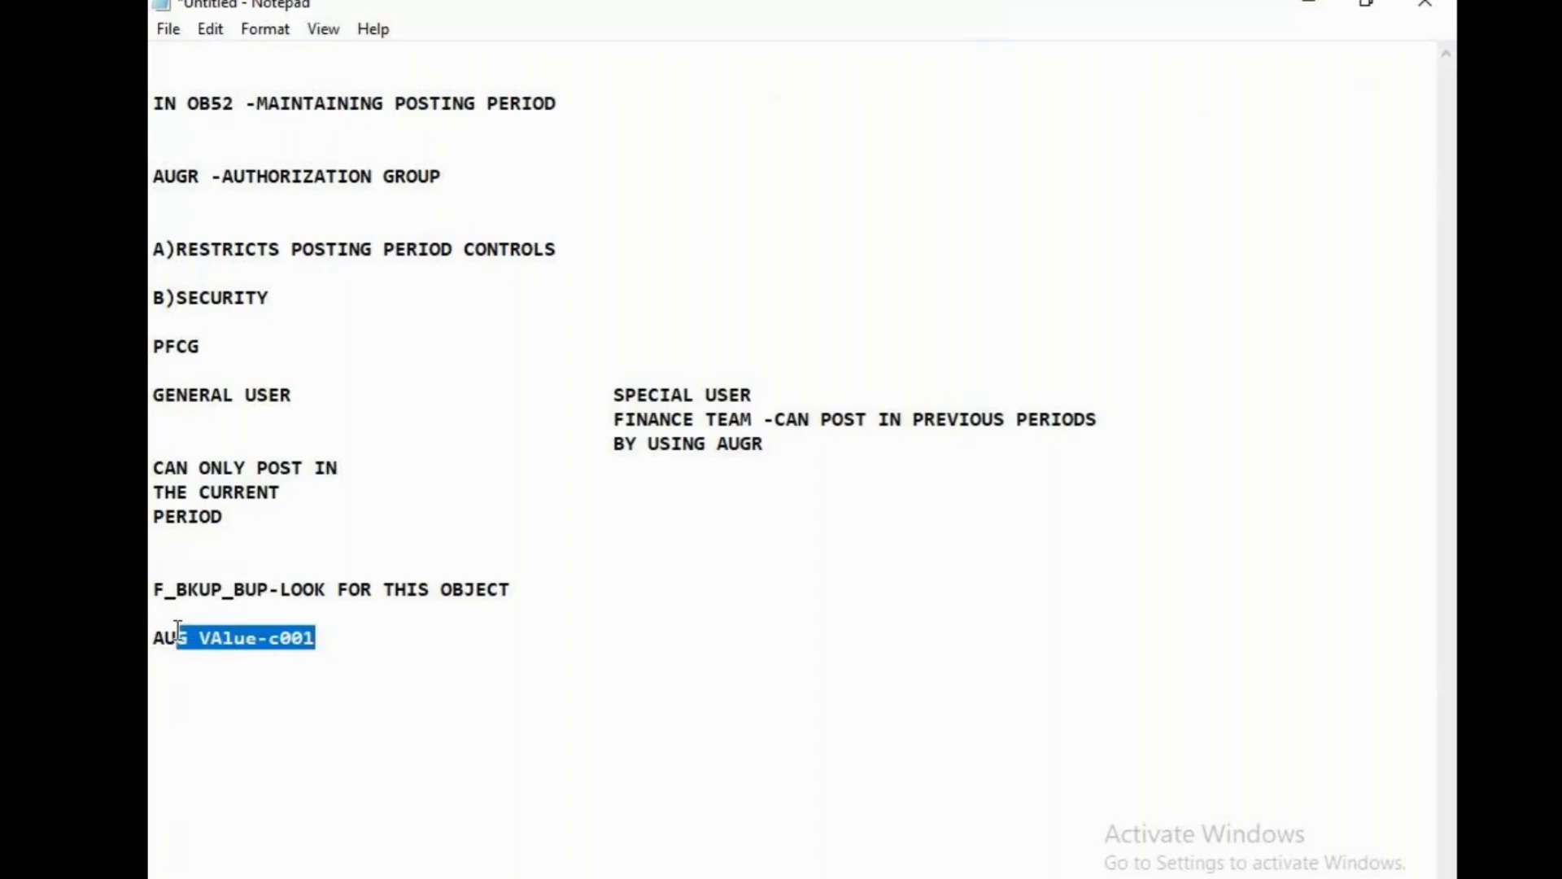
{"action": "left_click", "coordinate": [328, 666]}
{"action": "left_click", "coordinate": [421, 646]}
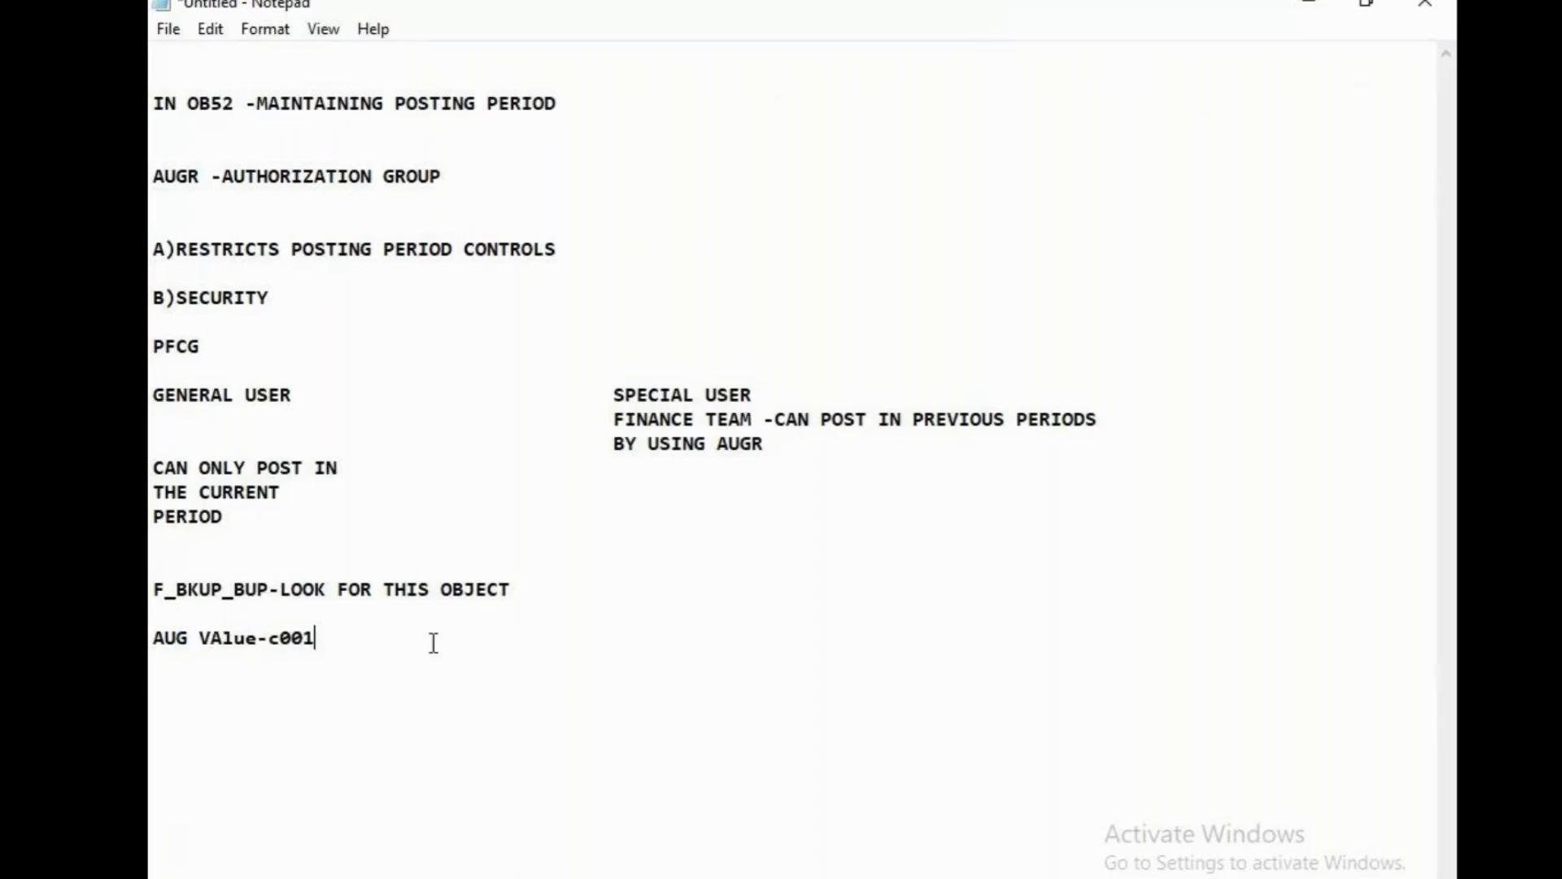
{"action": "key", "text": "Return"}
{"action": "key", "text": "Return"}
{"action": "key", "text": "Return"}
{"action": "type", "text": "su01"}
{"action": "left_click", "coordinate": [1425, 4]}
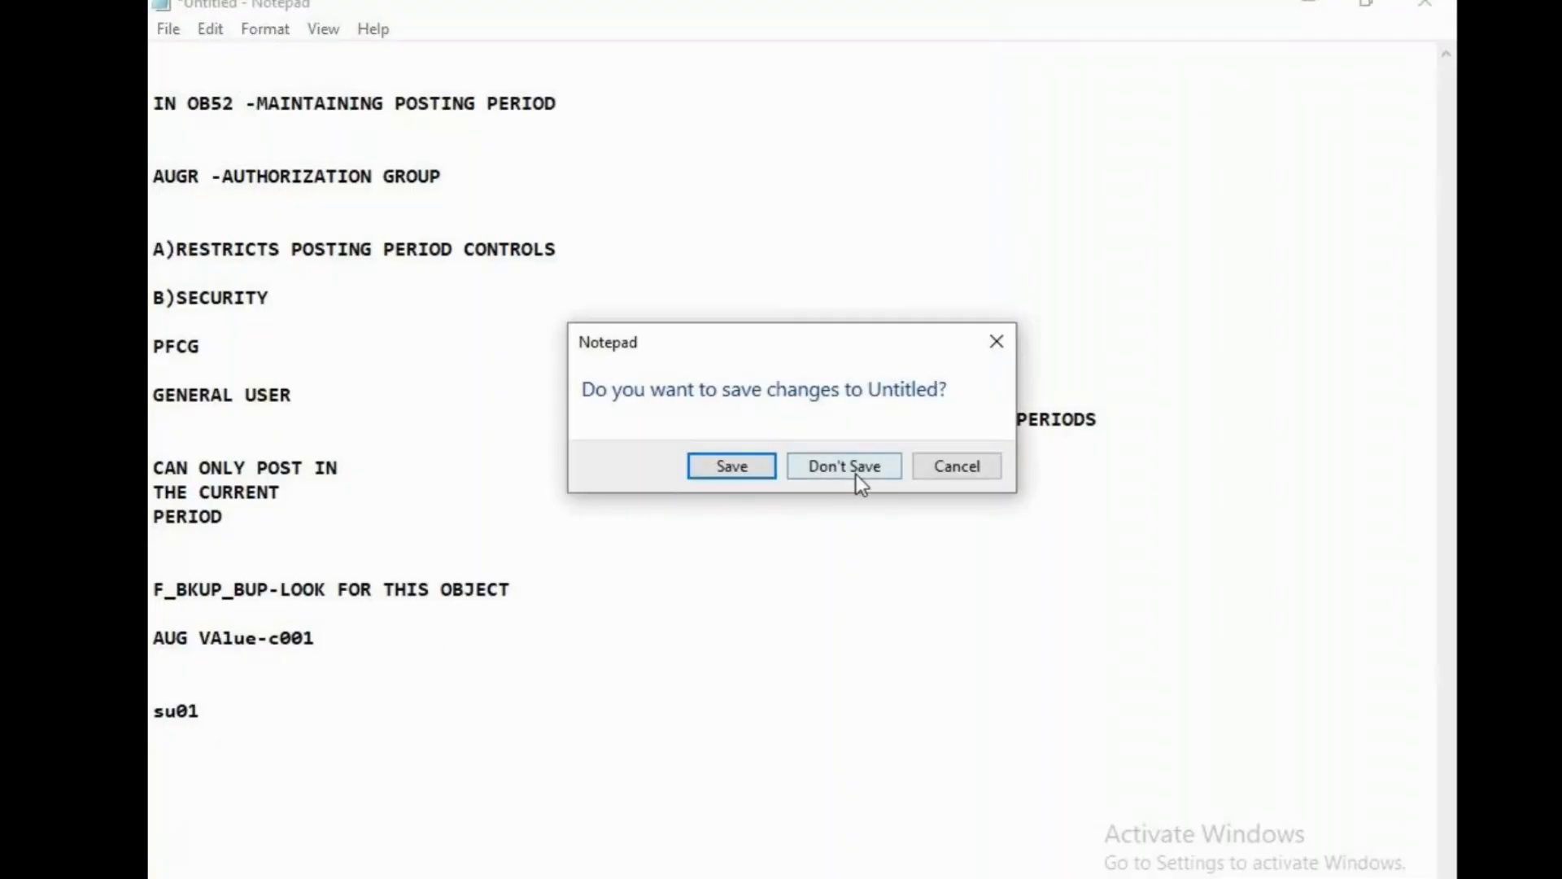
{"action": "left_click", "coordinate": [955, 469]}
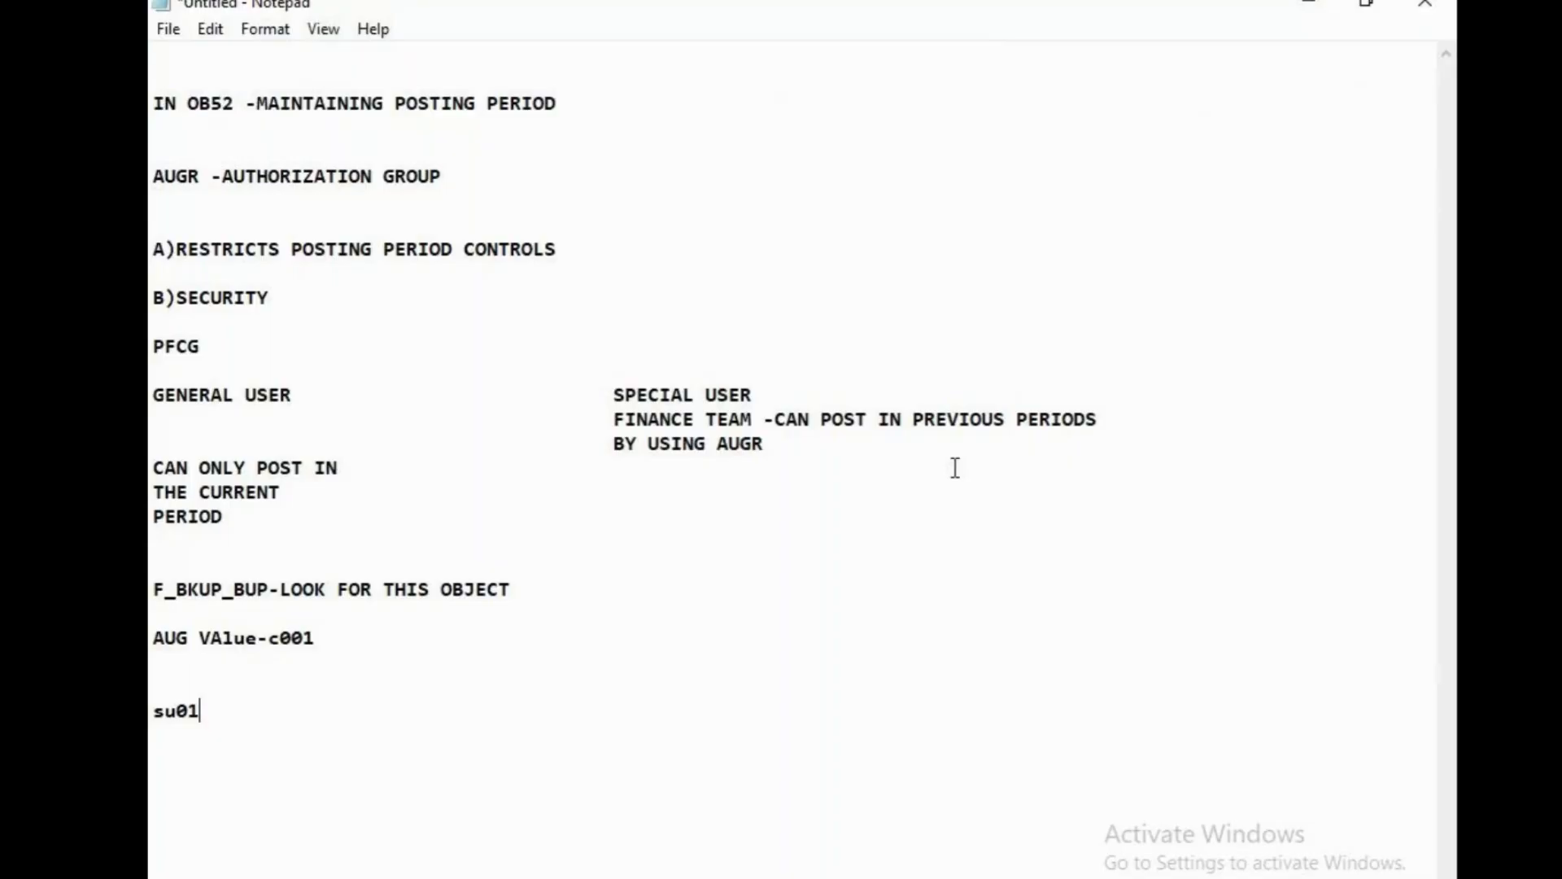
Close the untitled OB52 posting-period notes in Notepad without saving them.
{"action": "left_click", "coordinate": [1426, 4]}
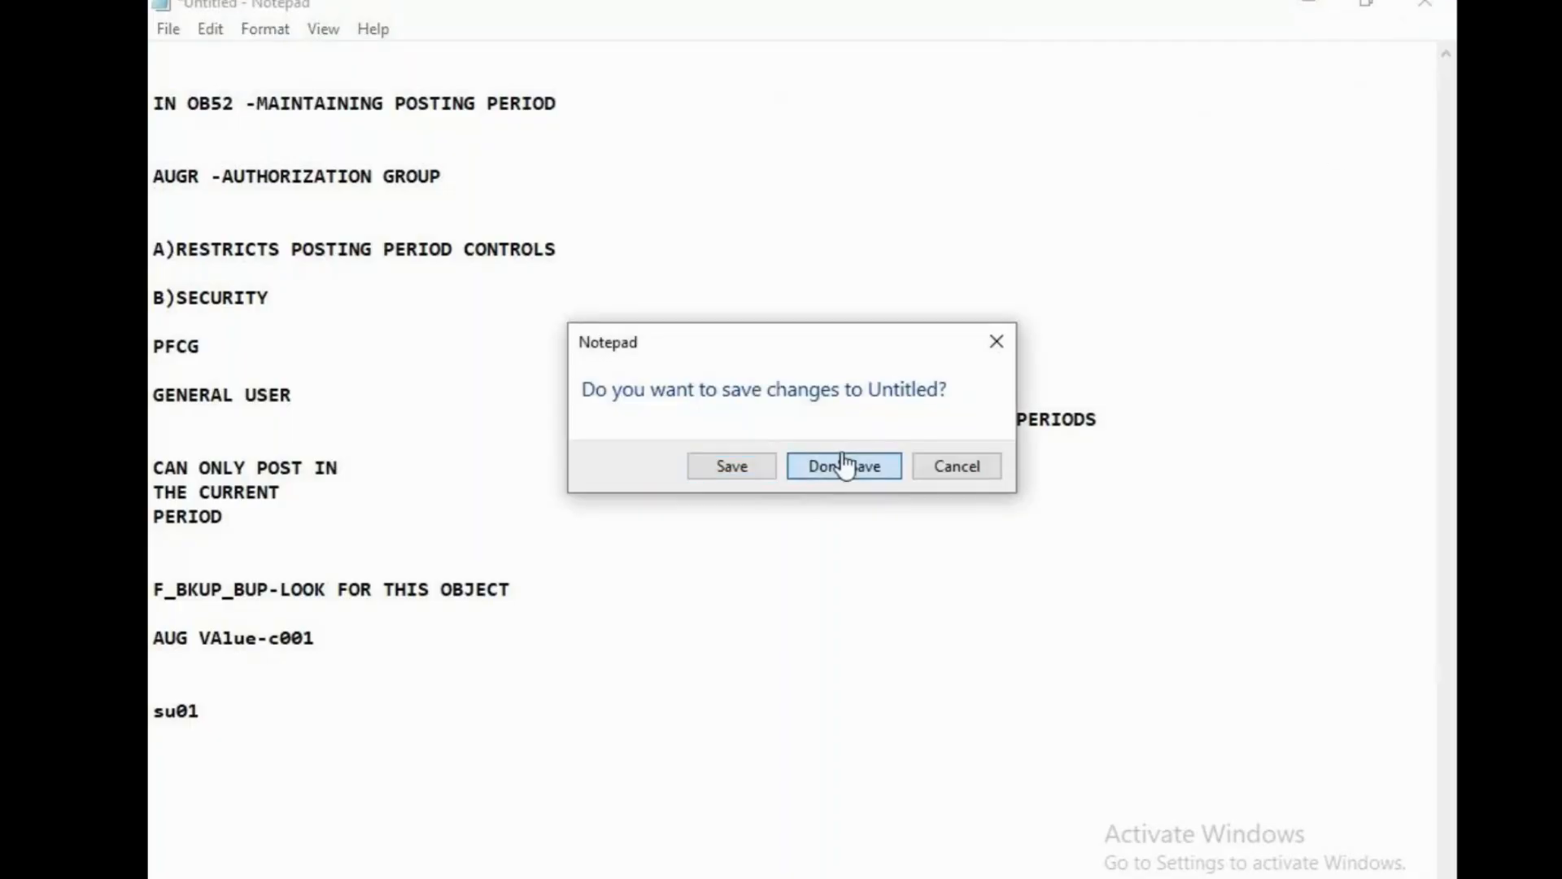
{"action": "left_click", "coordinate": [844, 464]}
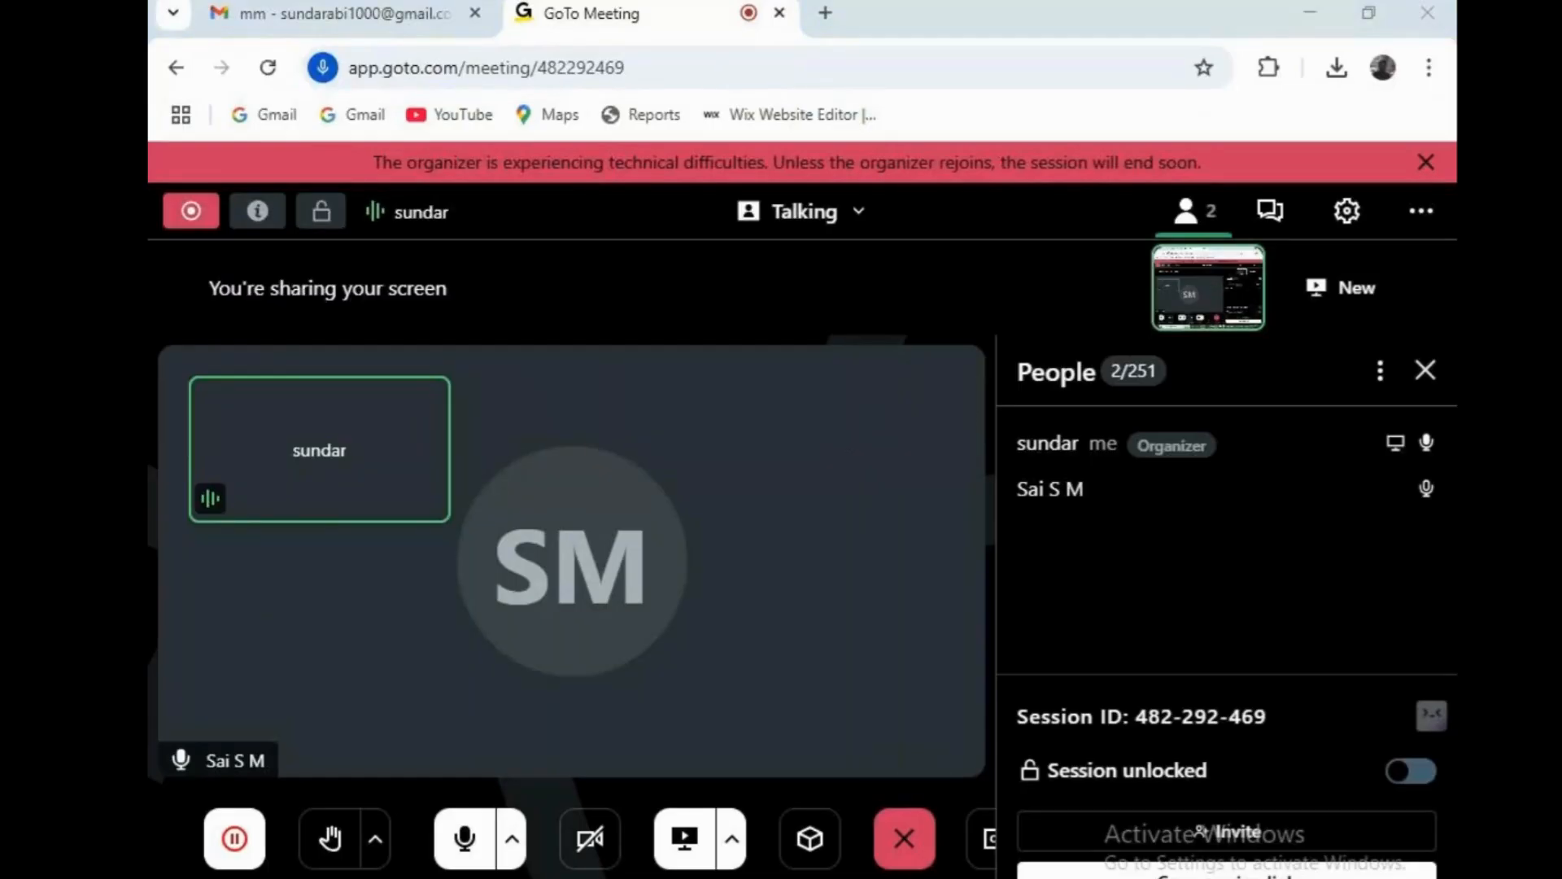
Switch from the sapfasttrack notes back to the GoTo Meeting window showing SAP User Maintenance.
{"action": "left_click", "coordinate": [700, 827]}
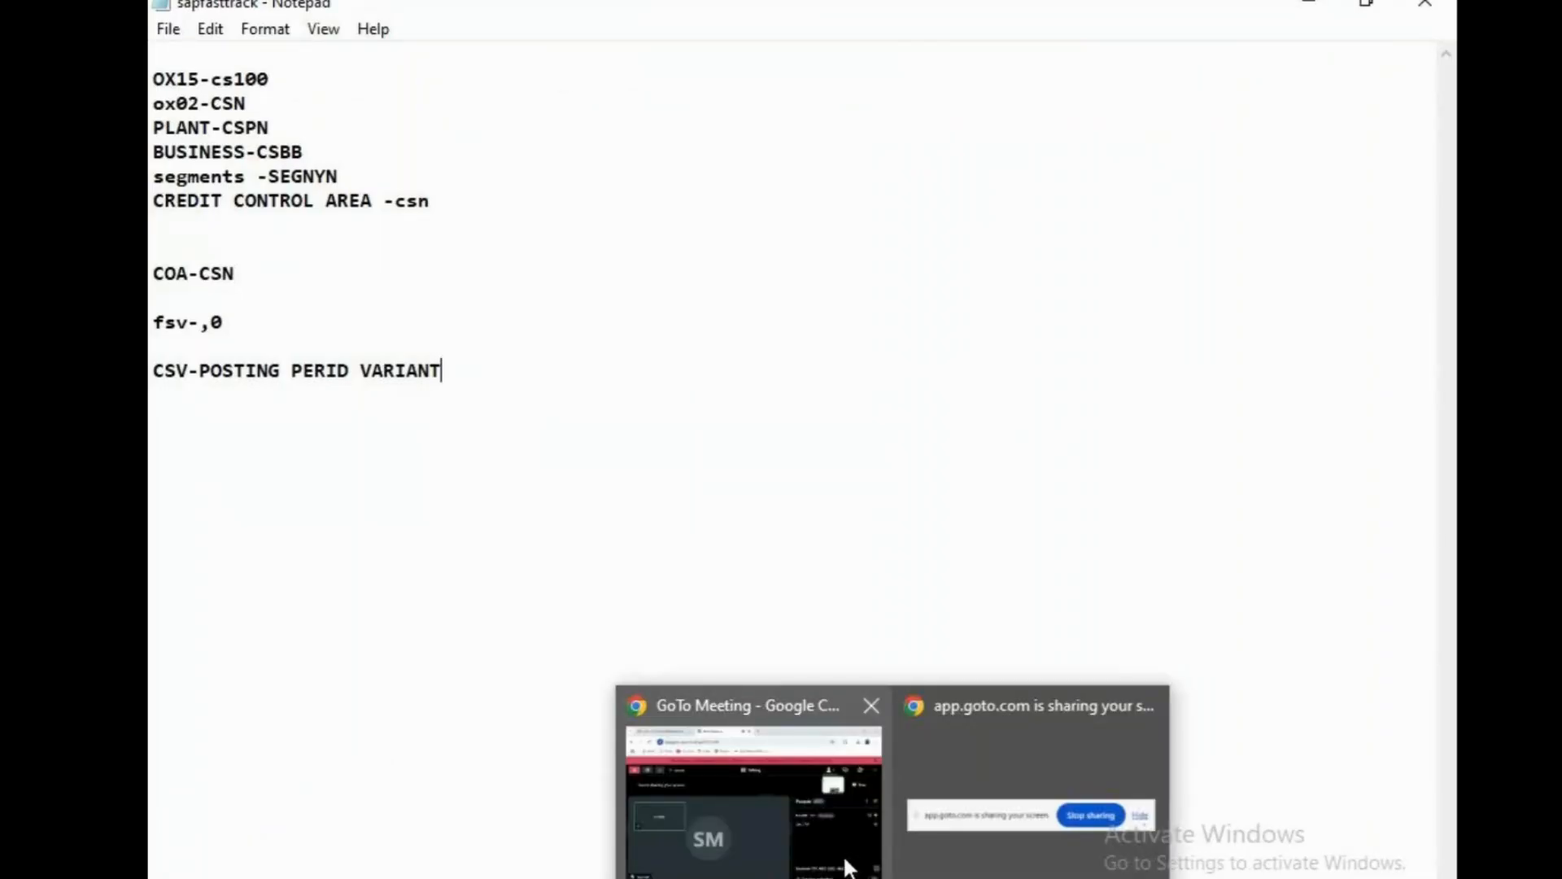
{"action": "left_click", "coordinate": [846, 867]}
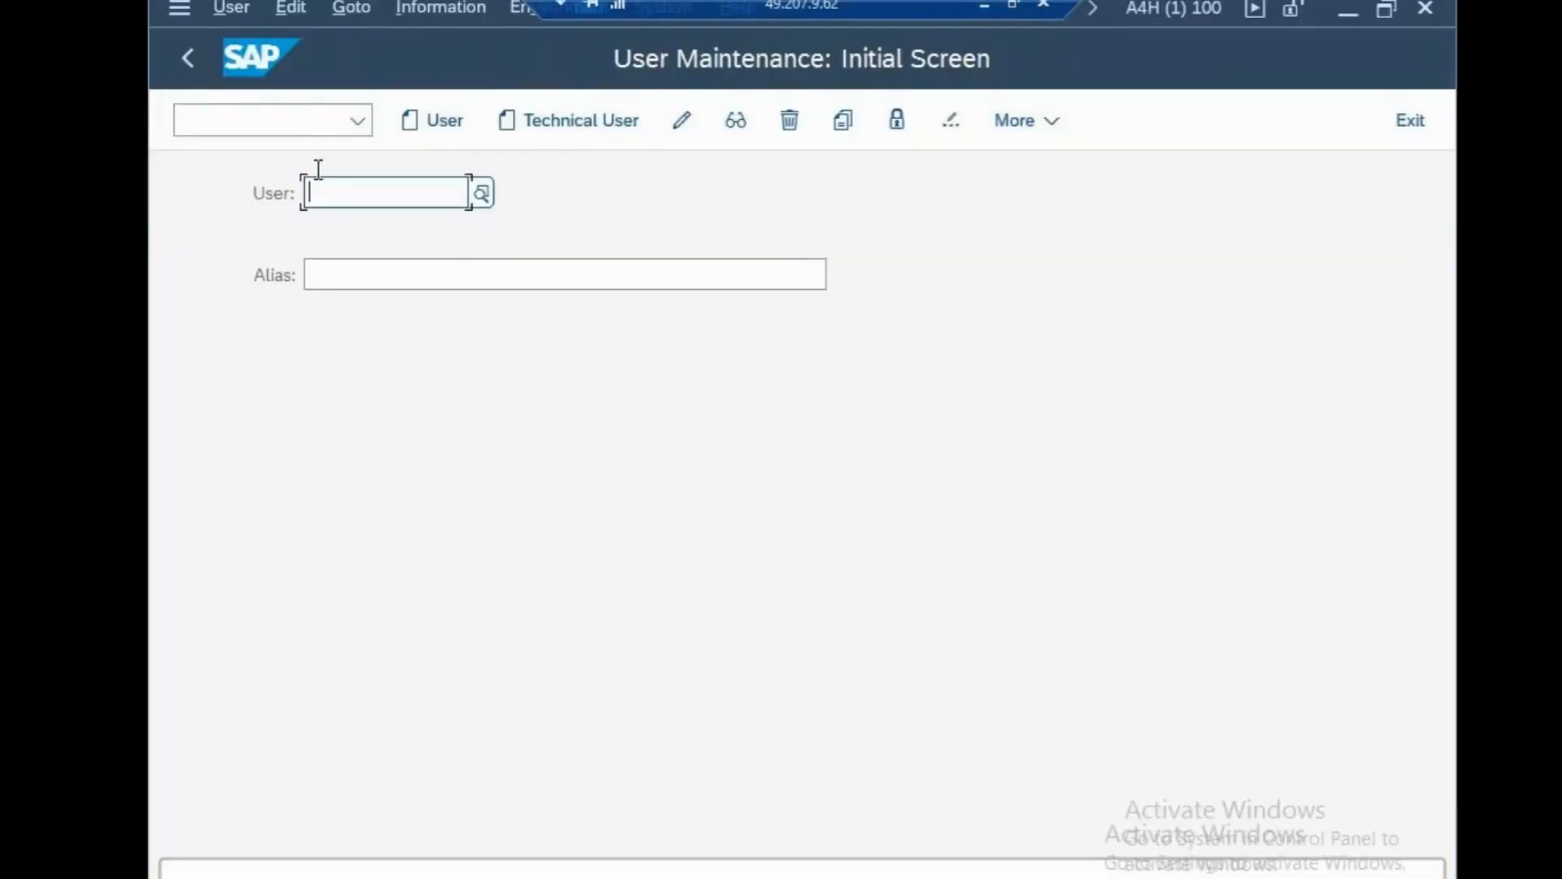
Open the G/L account groups view with /nOBD4 and start new entries.
{"action": "left_click", "coordinate": [286, 124]}
{"action": "type", "text": "/no"}
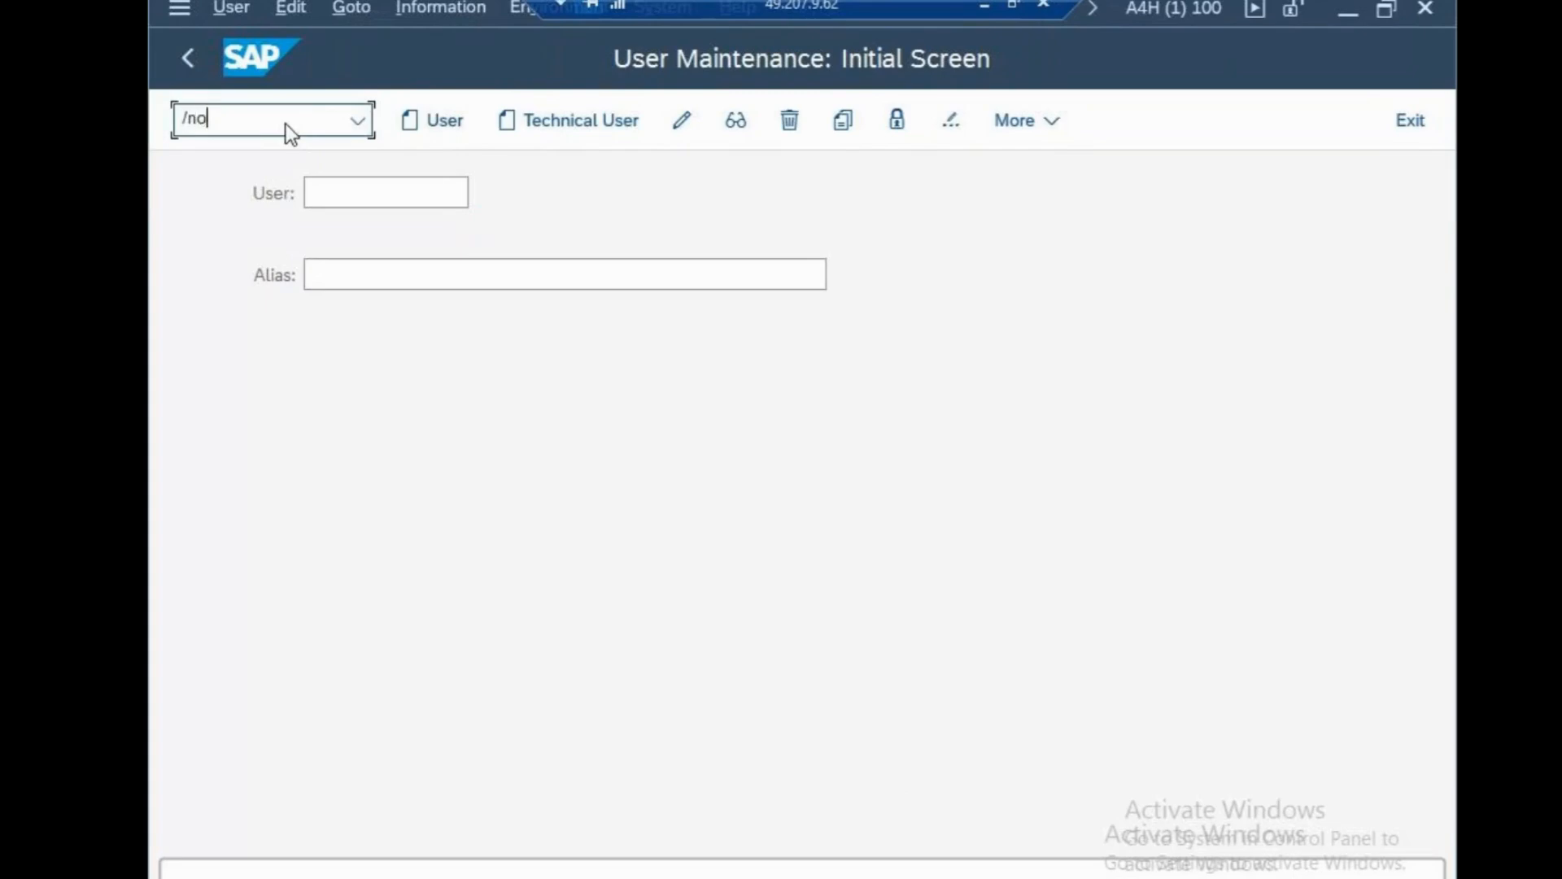
{"action": "type", "text": "bd4"}
{"action": "key", "text": "Return"}
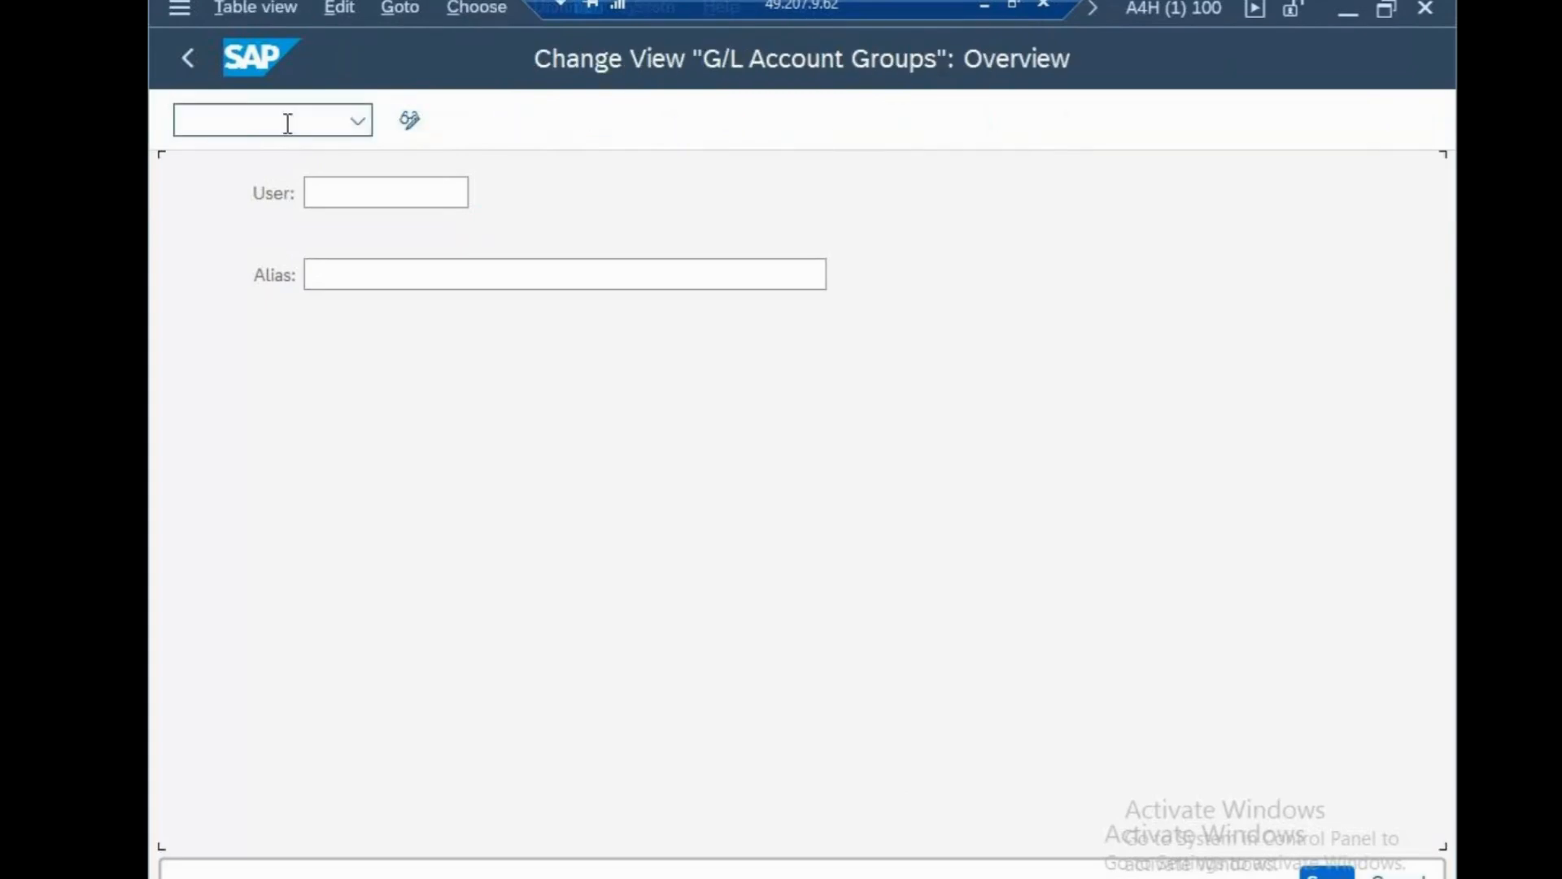
{"action": "left_click", "coordinate": [645, 122]}
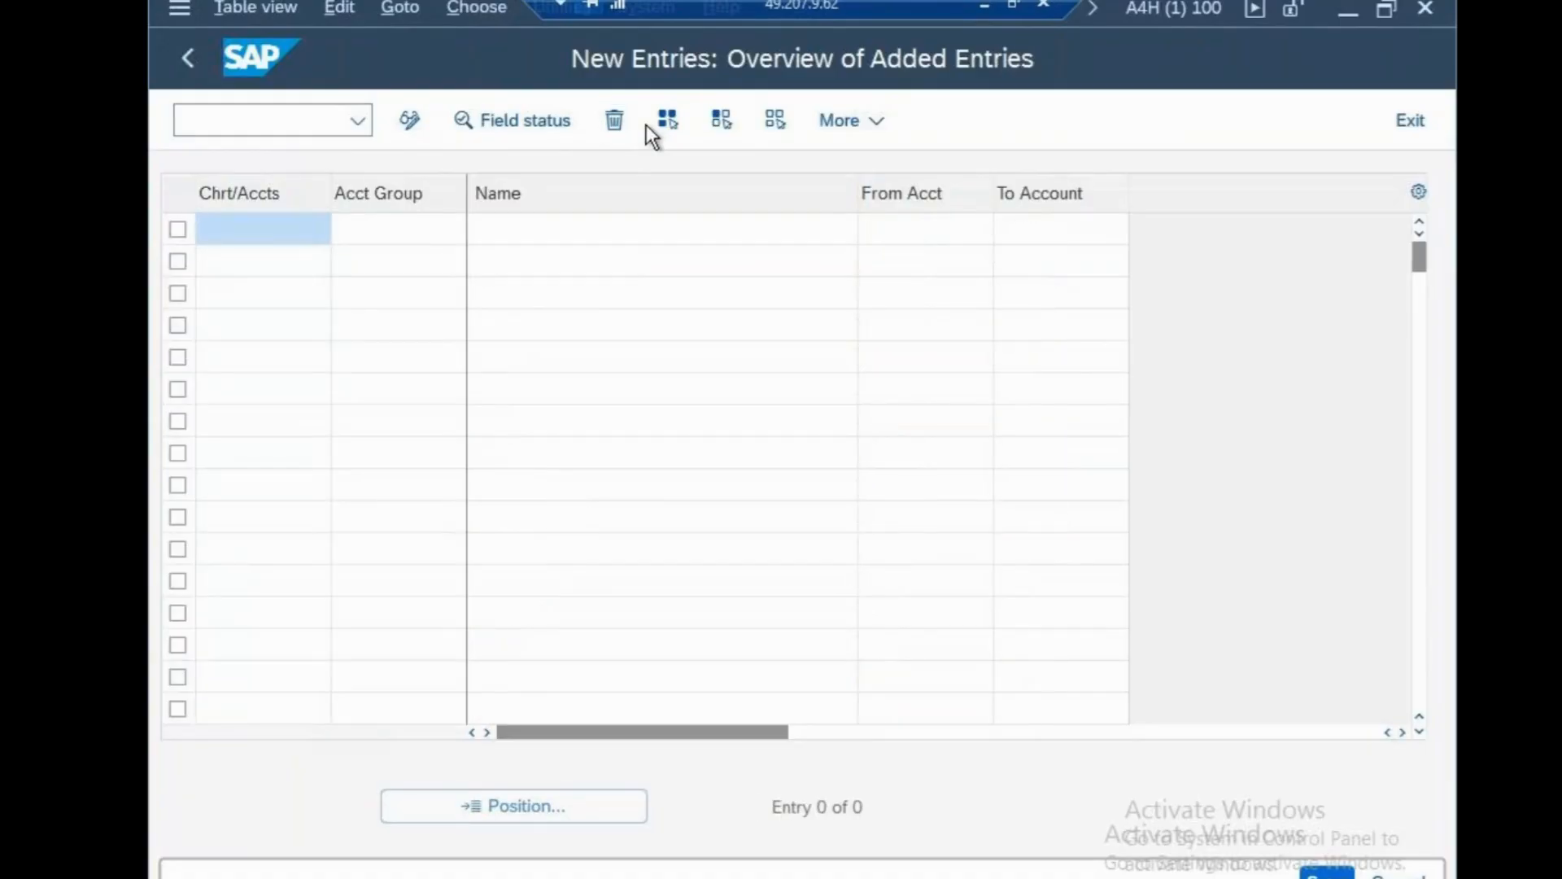
Add account group LIAB 'LIABILITIES' for chart CSN with range 1000–1999.
{"action": "type", "text": "cs"}
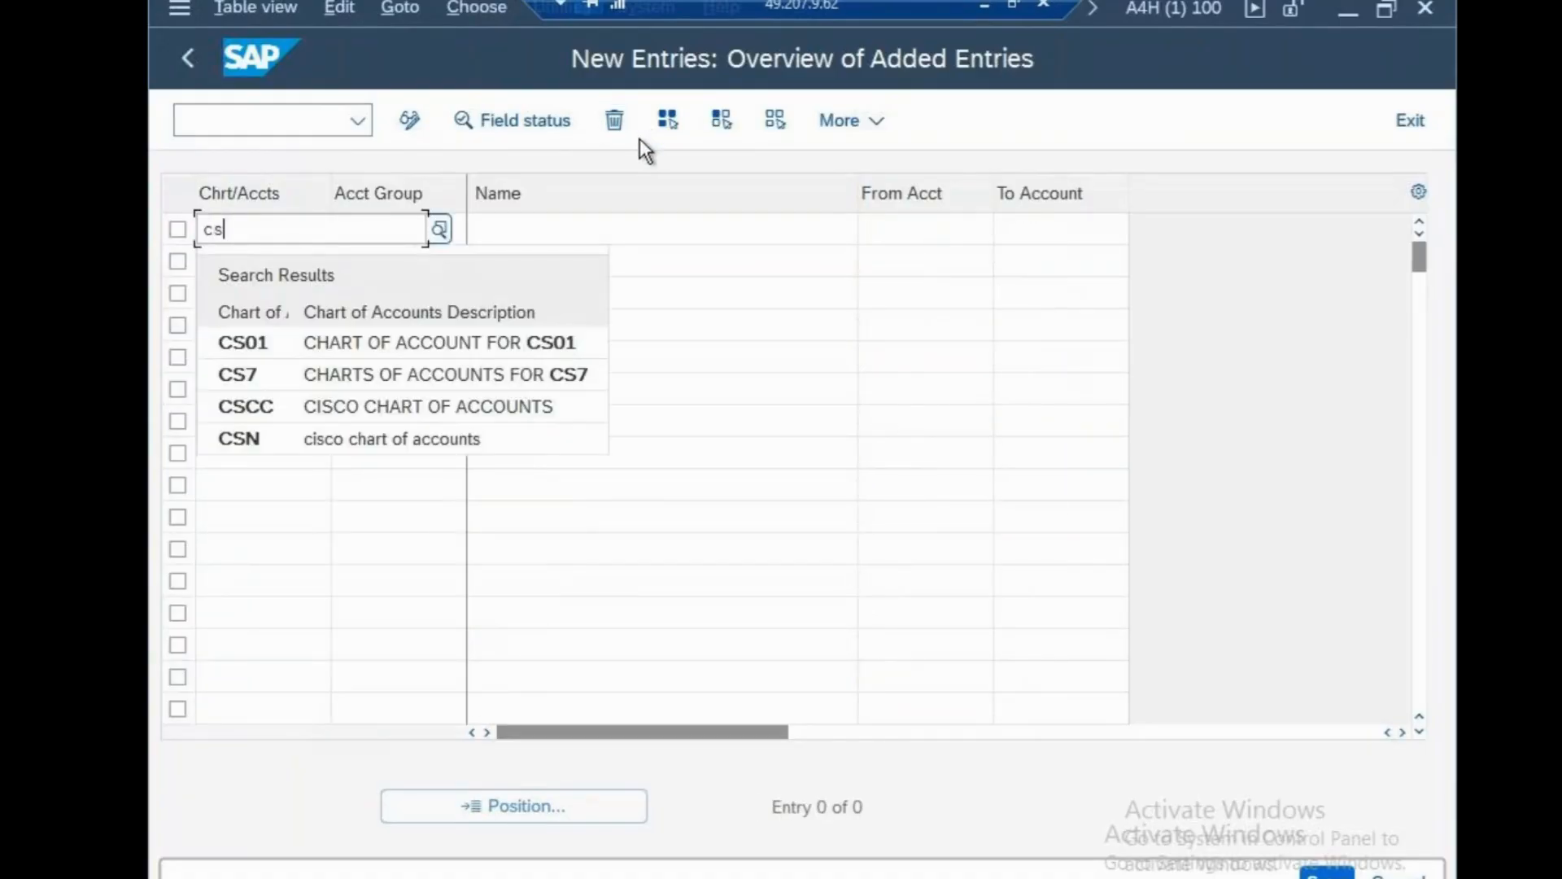
{"action": "left_click", "coordinate": [347, 438]}
{"action": "left_click", "coordinate": [408, 224]}
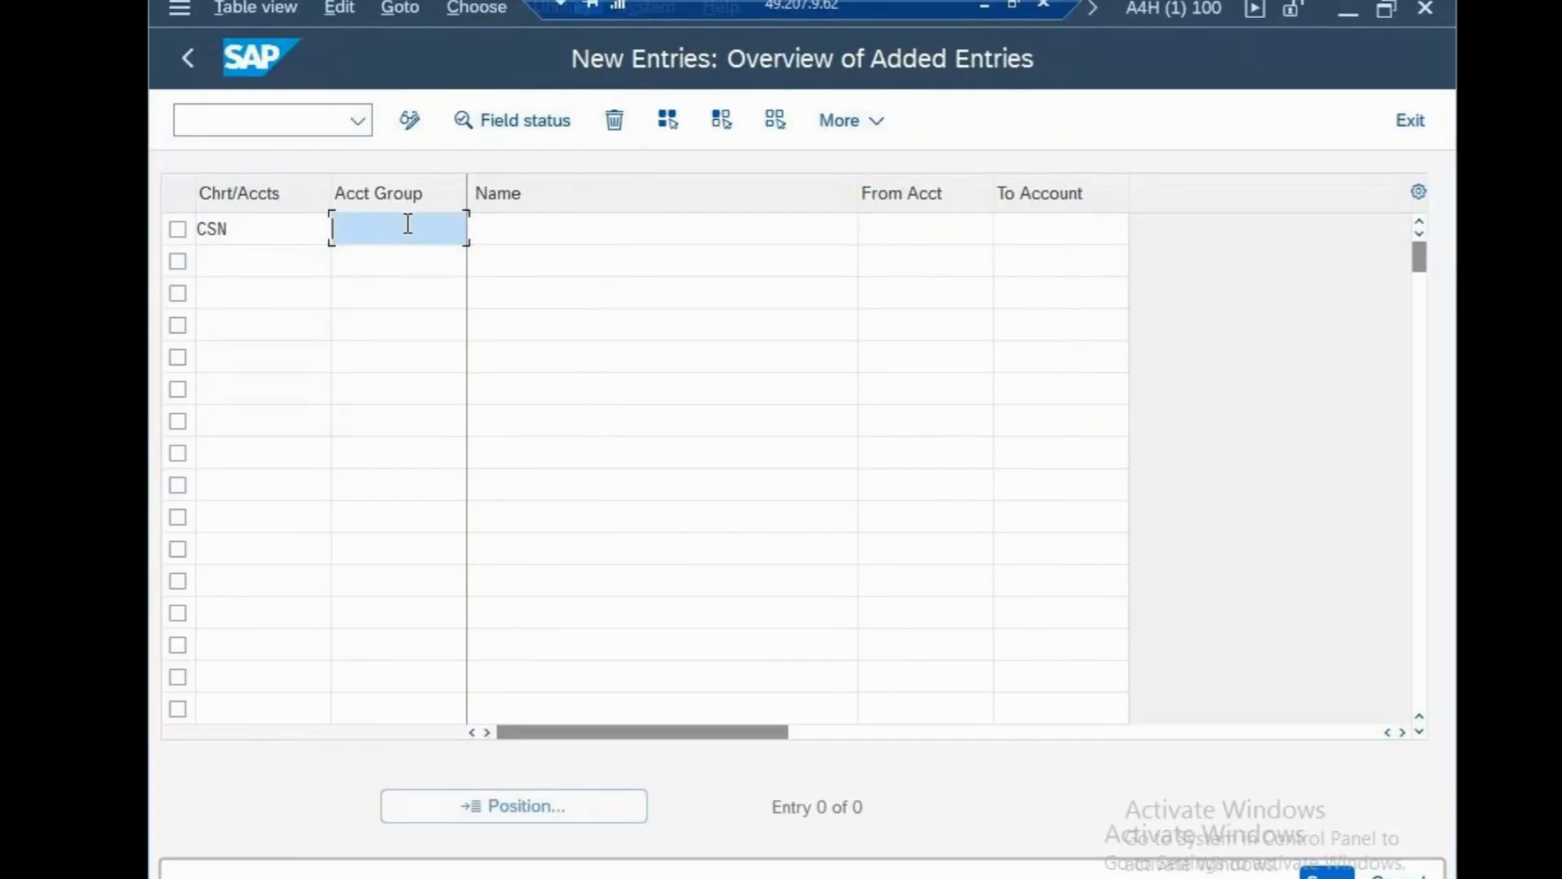
{"action": "type", "text": "LIA"}
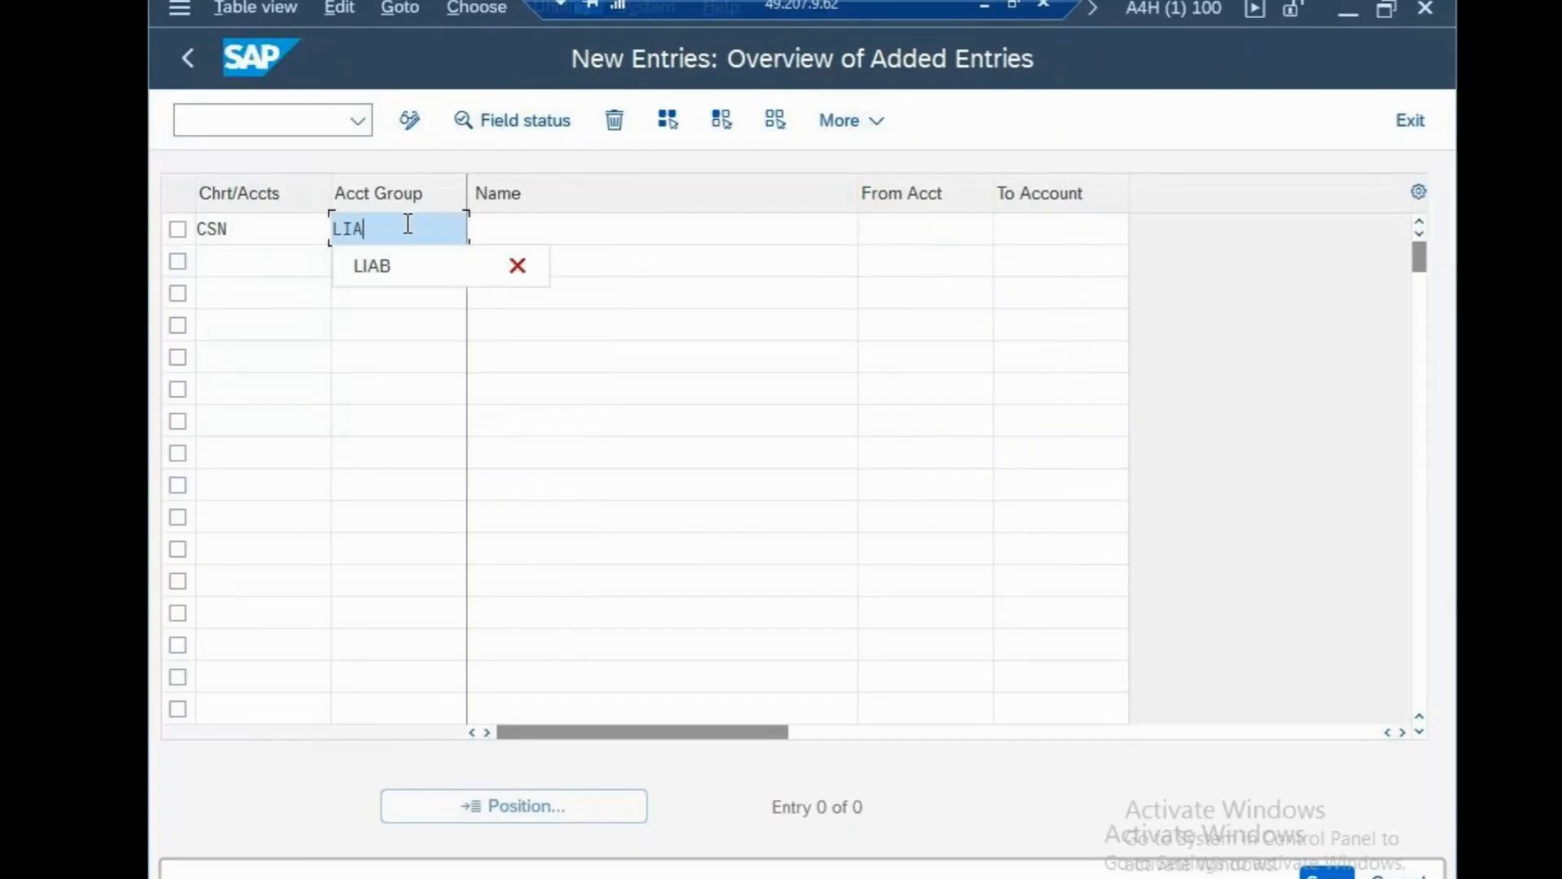
{"action": "type", "text": "B"}
{"action": "left_click", "coordinate": [481, 228]}
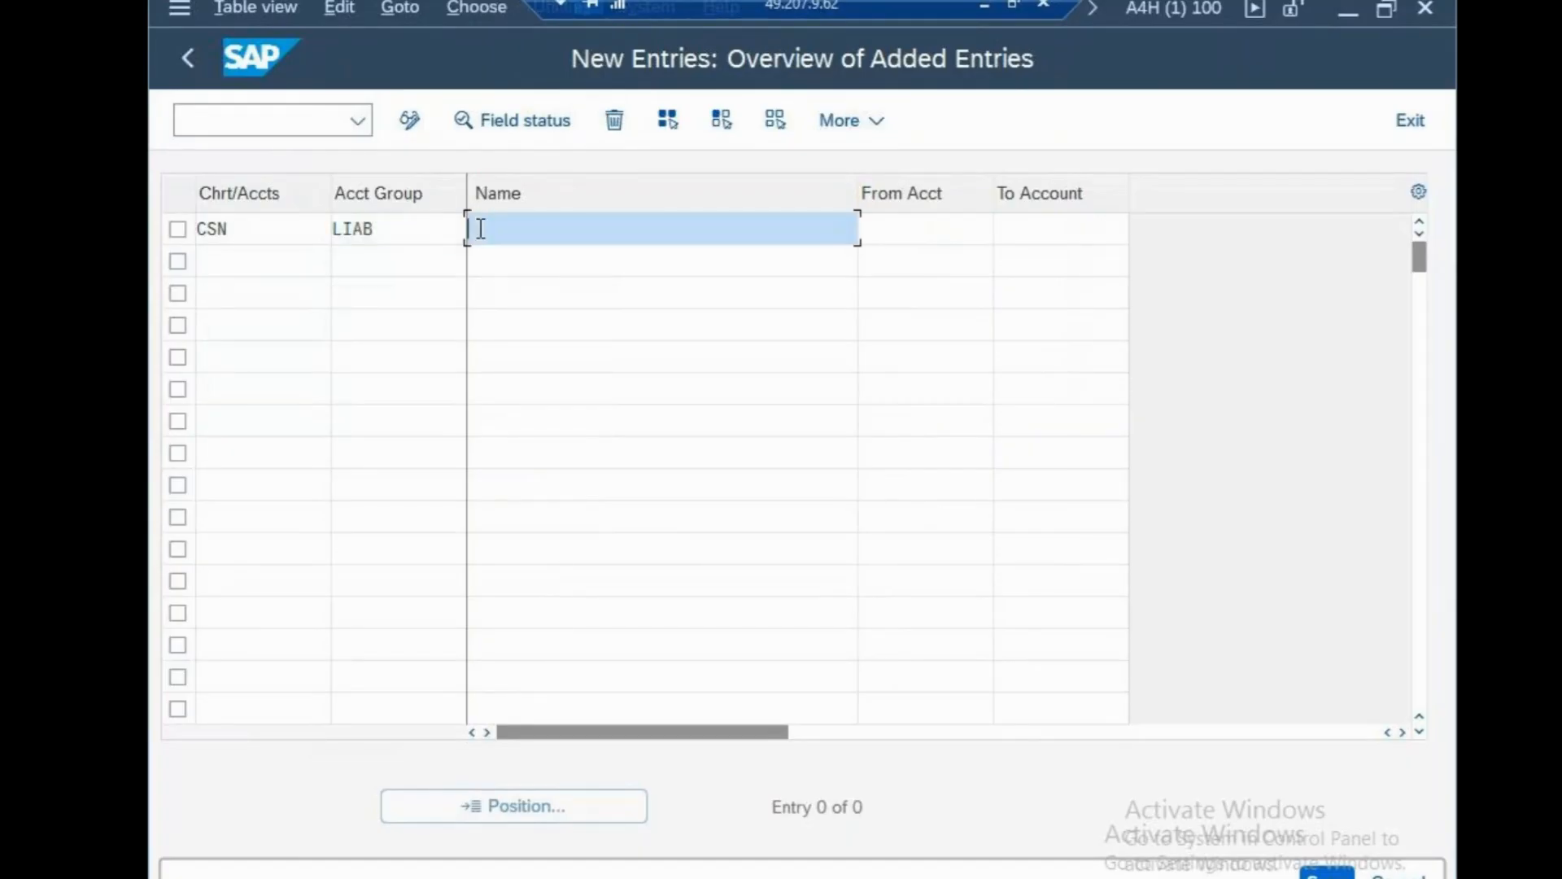
{"action": "type", "text": "LIABIL"}
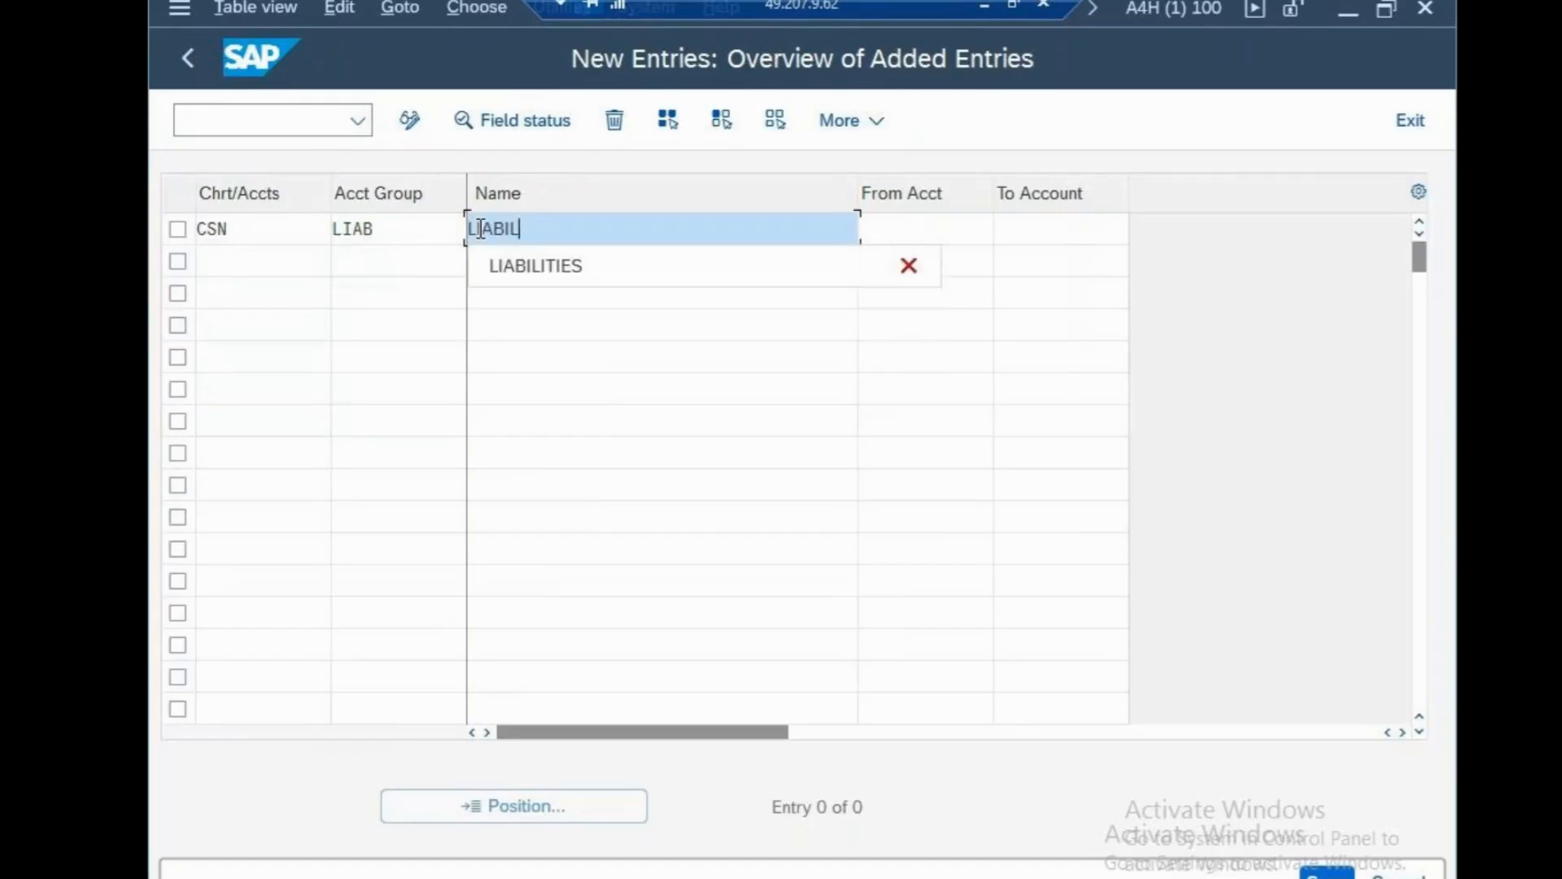
{"action": "type", "text": "ITIES"}
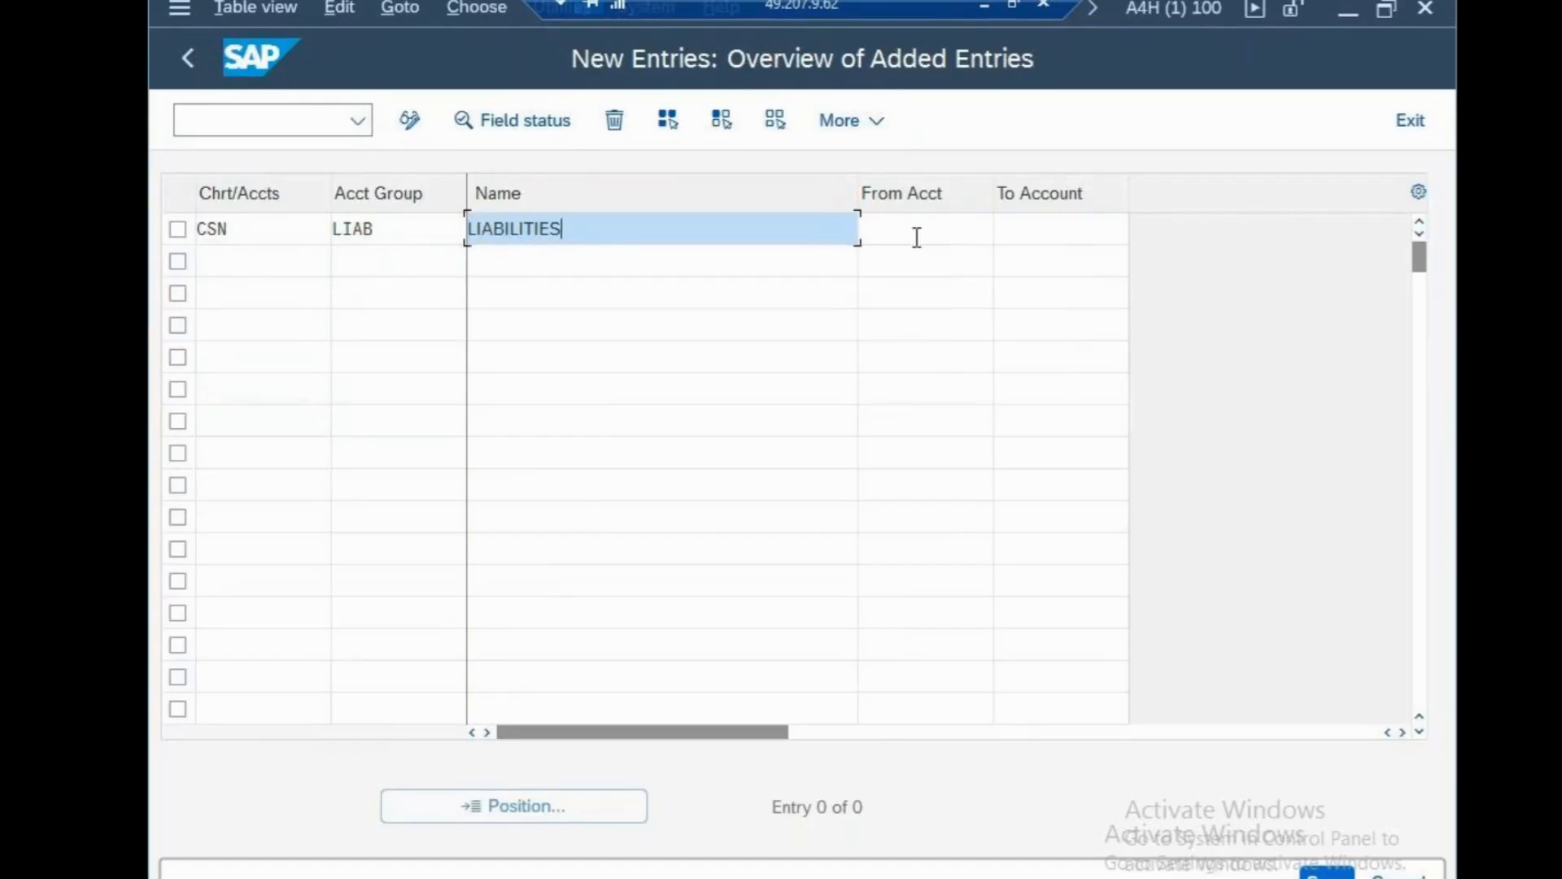
{"action": "left_click", "coordinate": [939, 234]}
{"action": "type", "text": "1000"}
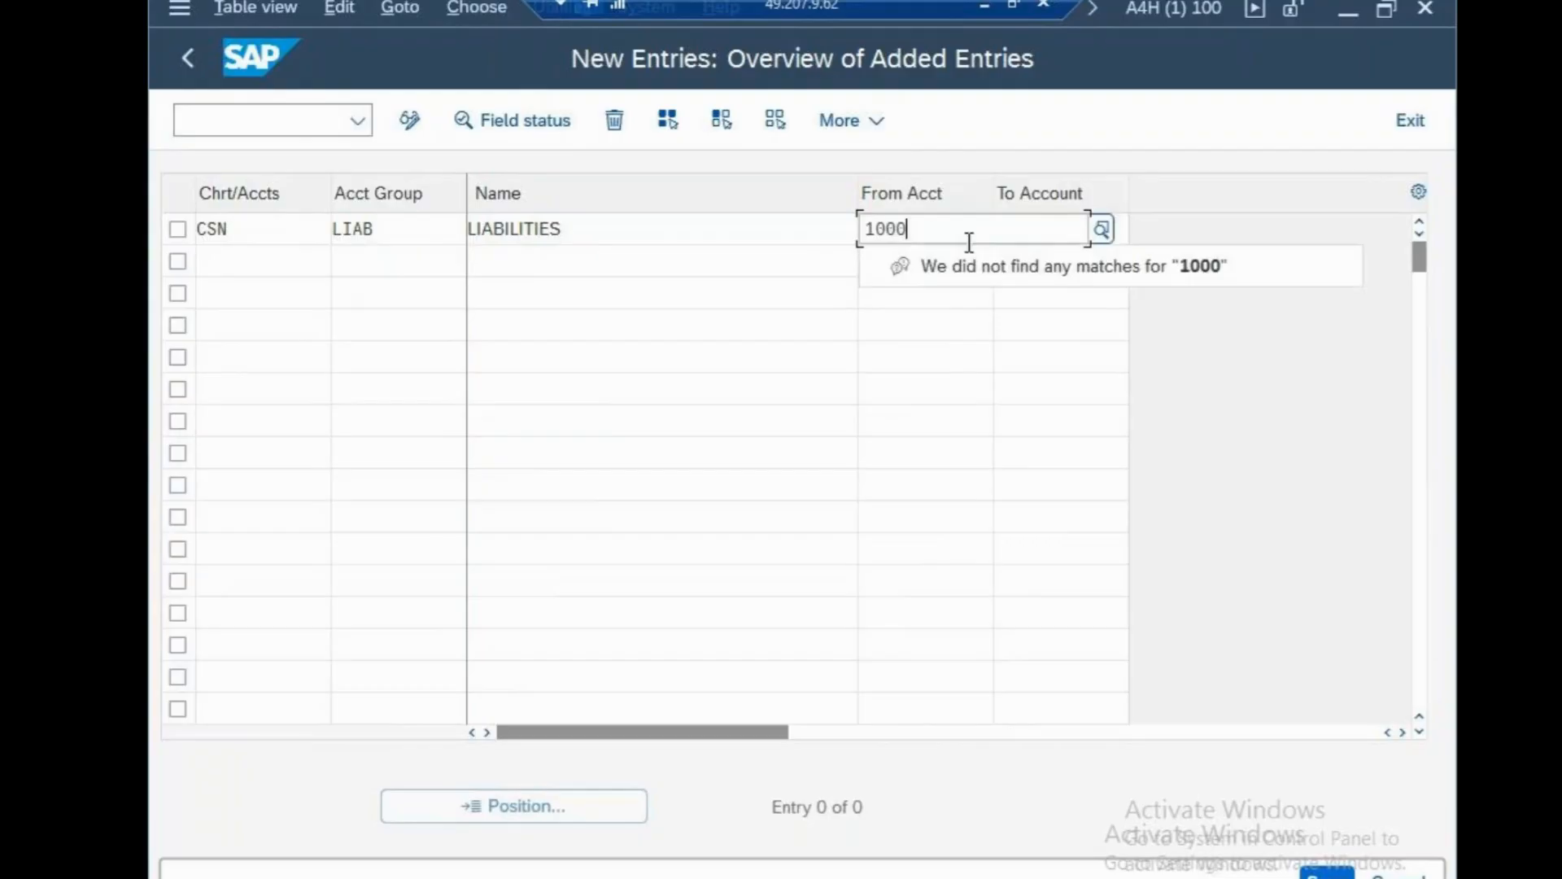
{"action": "left_click", "coordinate": [1039, 236]}
{"action": "type", "text": "1999"}
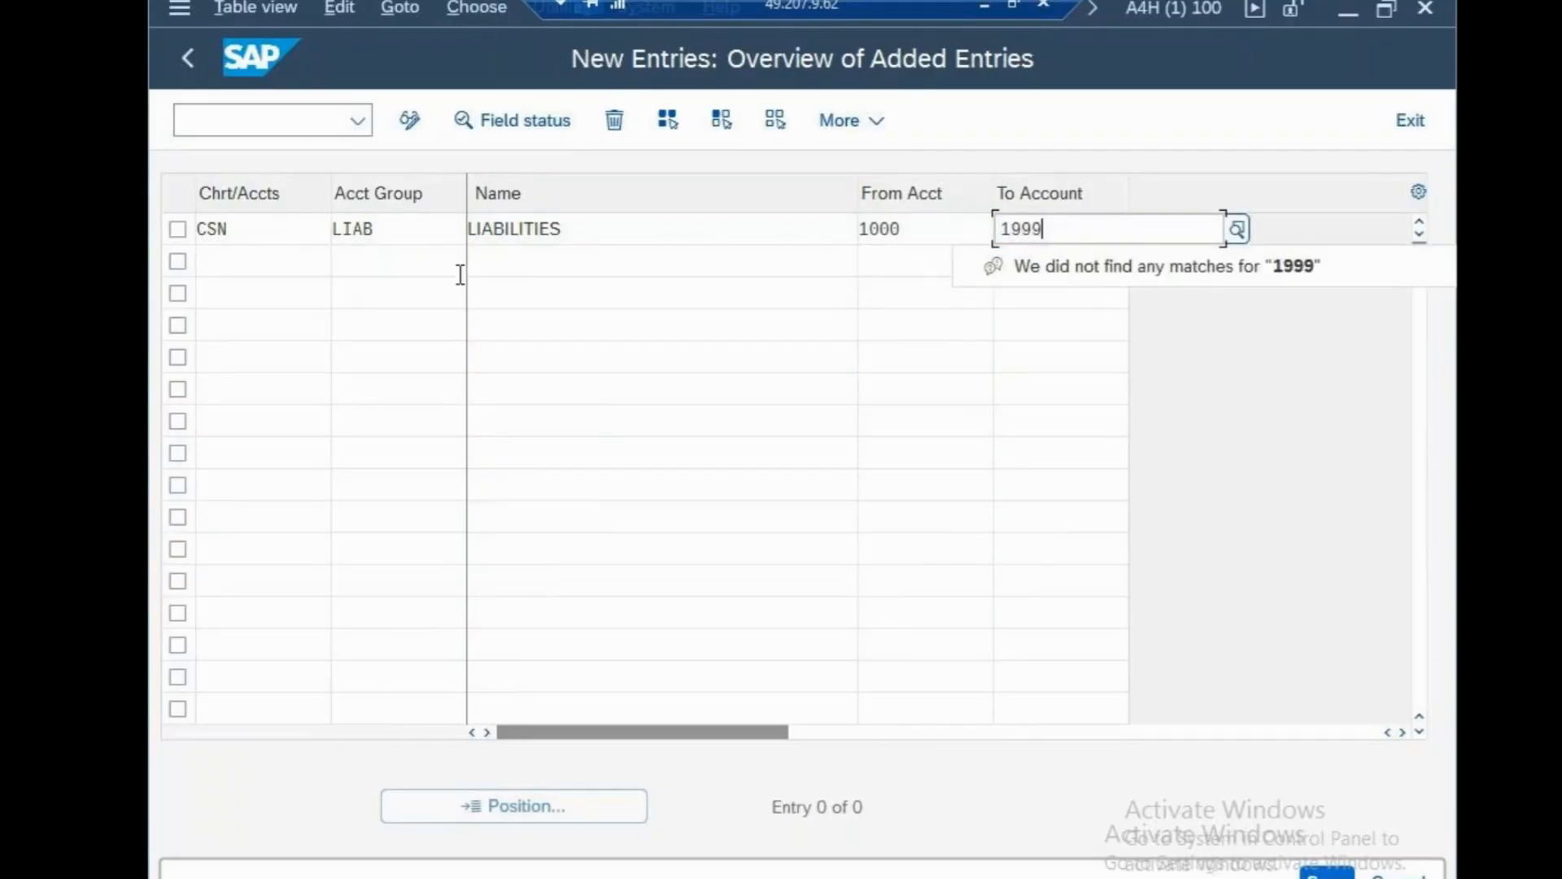
Add account group ASST 'ASSETS' for CSN with range 2000–2999, then enter CSN in row three.
{"action": "left_click", "coordinate": [257, 268]}
{"action": "type", "text": "CSN"}
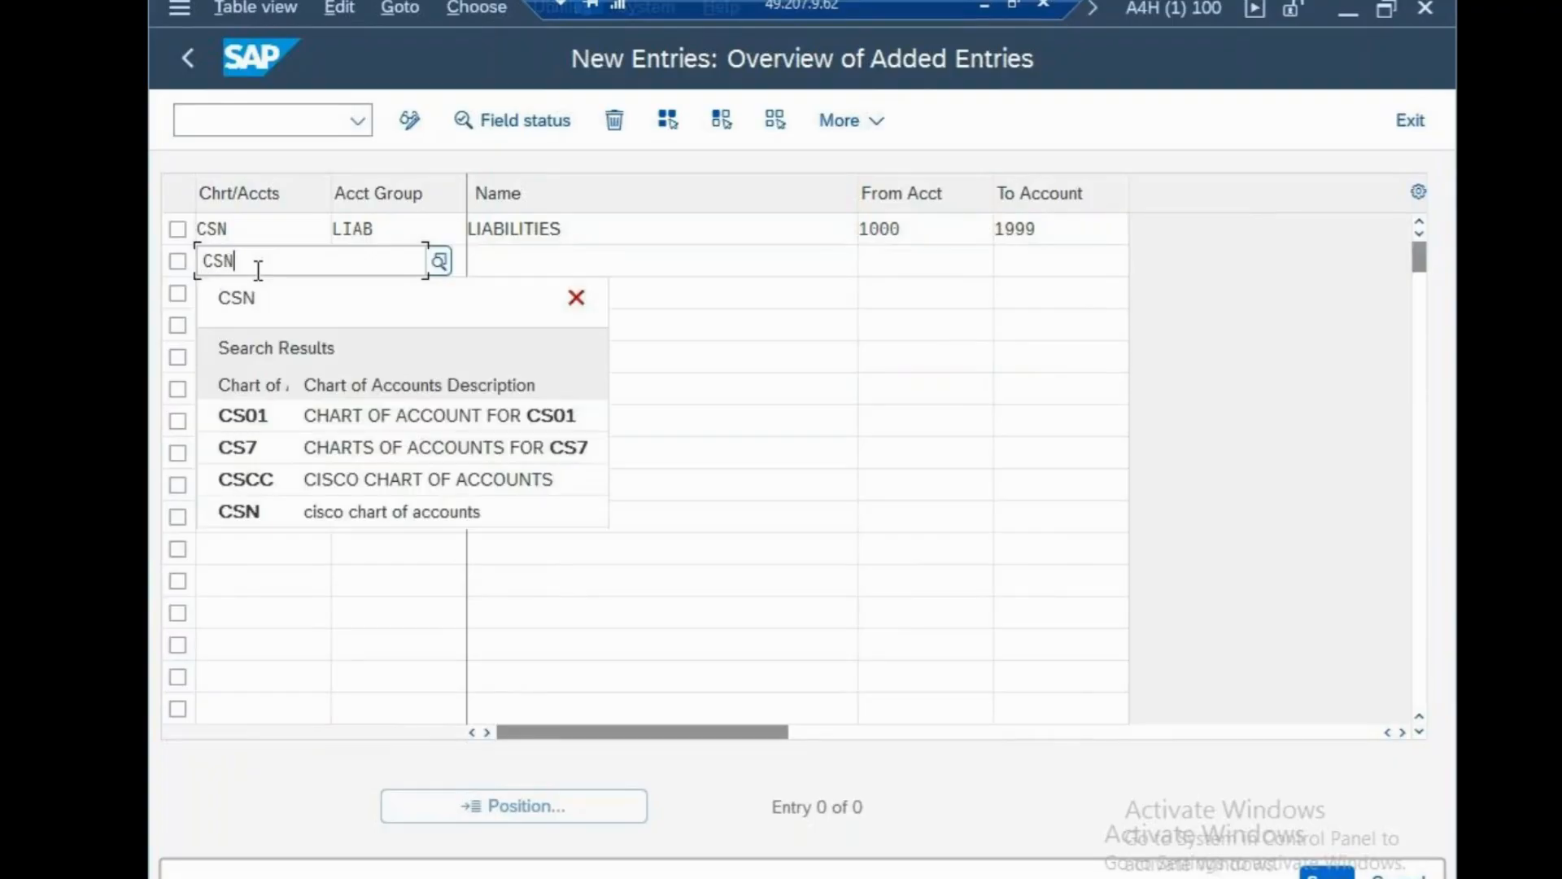
{"action": "left_click", "coordinate": [366, 543]}
{"action": "left_click", "coordinate": [399, 268]}
{"action": "type", "text": "ASS"}
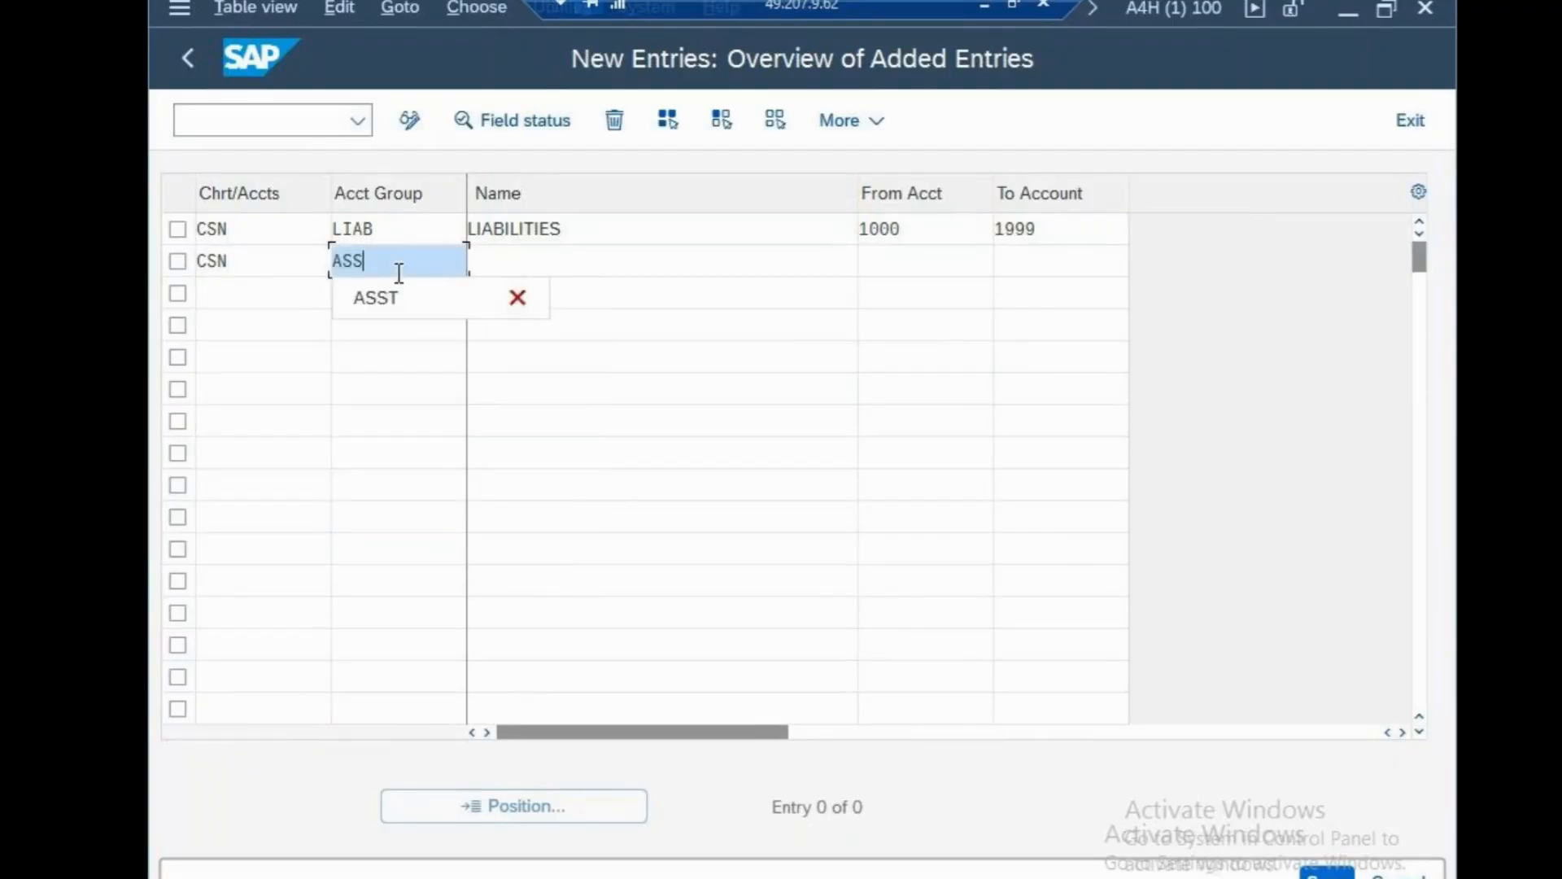
{"action": "type", "text": "T"}
{"action": "left_click", "coordinate": [513, 267]}
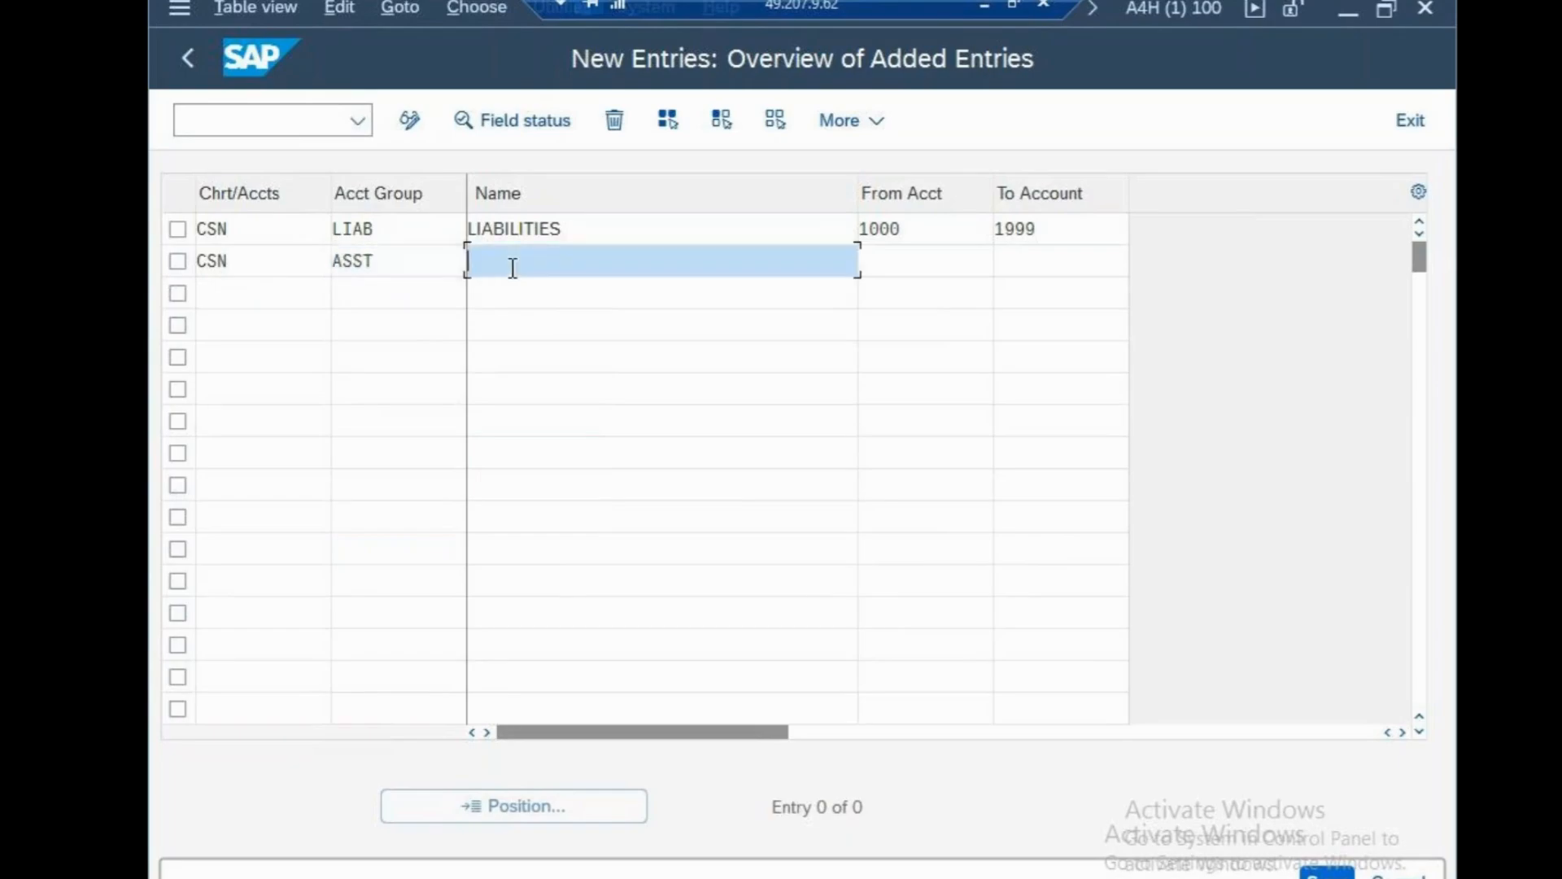
{"action": "type", "text": "ASSETS"}
{"action": "left_click", "coordinate": [706, 517]}
{"action": "left_click", "coordinate": [897, 269]}
{"action": "type", "text": "2000"}
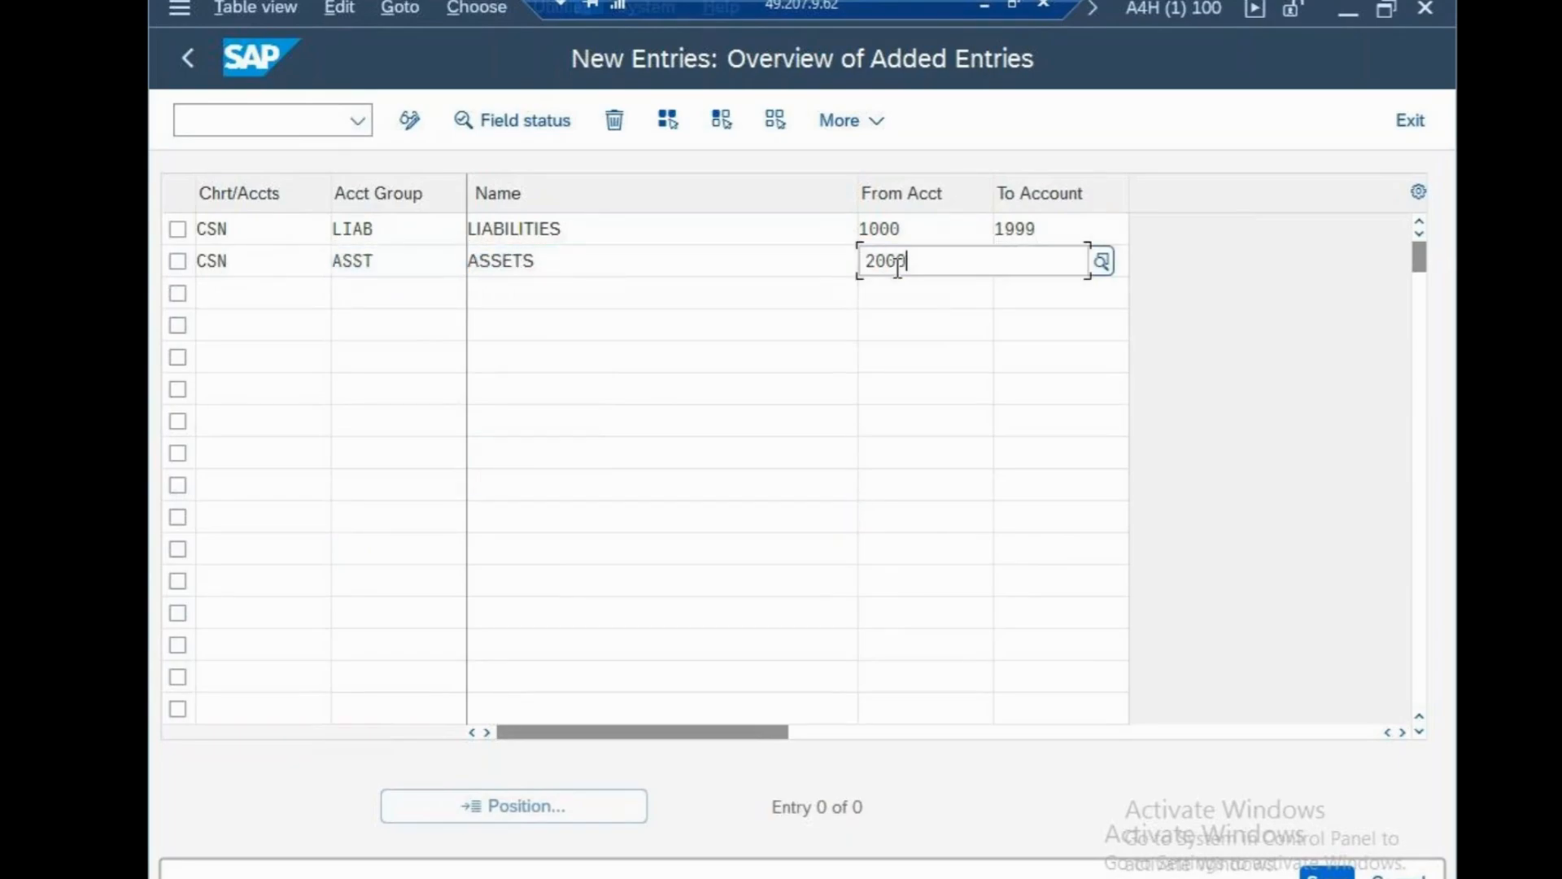
{"action": "left_click", "coordinate": [879, 449]}
{"action": "left_click", "coordinate": [1030, 267]}
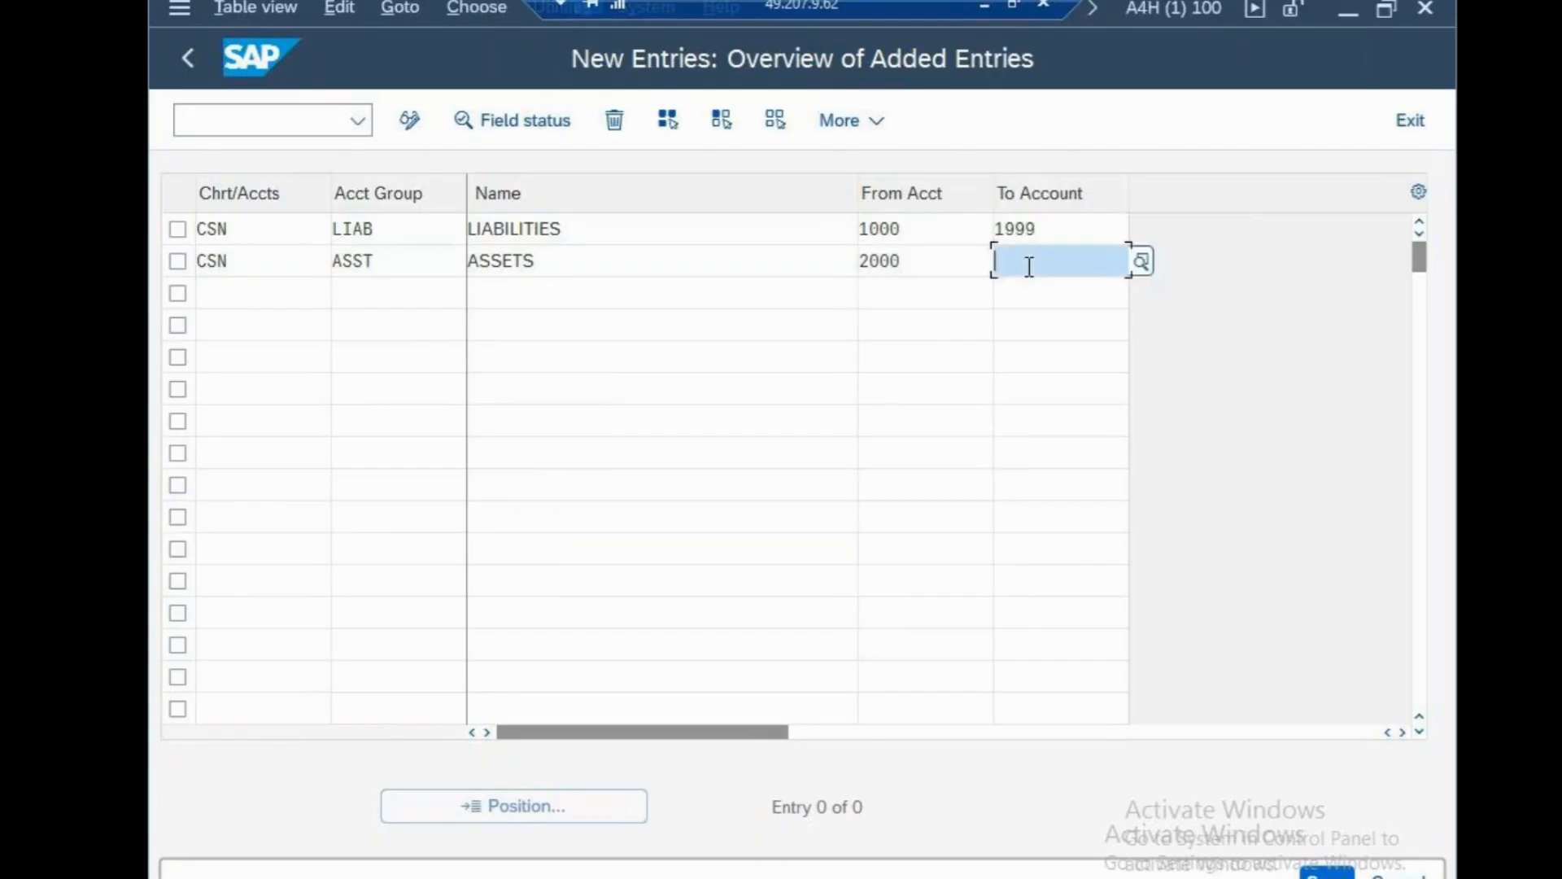
{"action": "type", "text": "2999"}
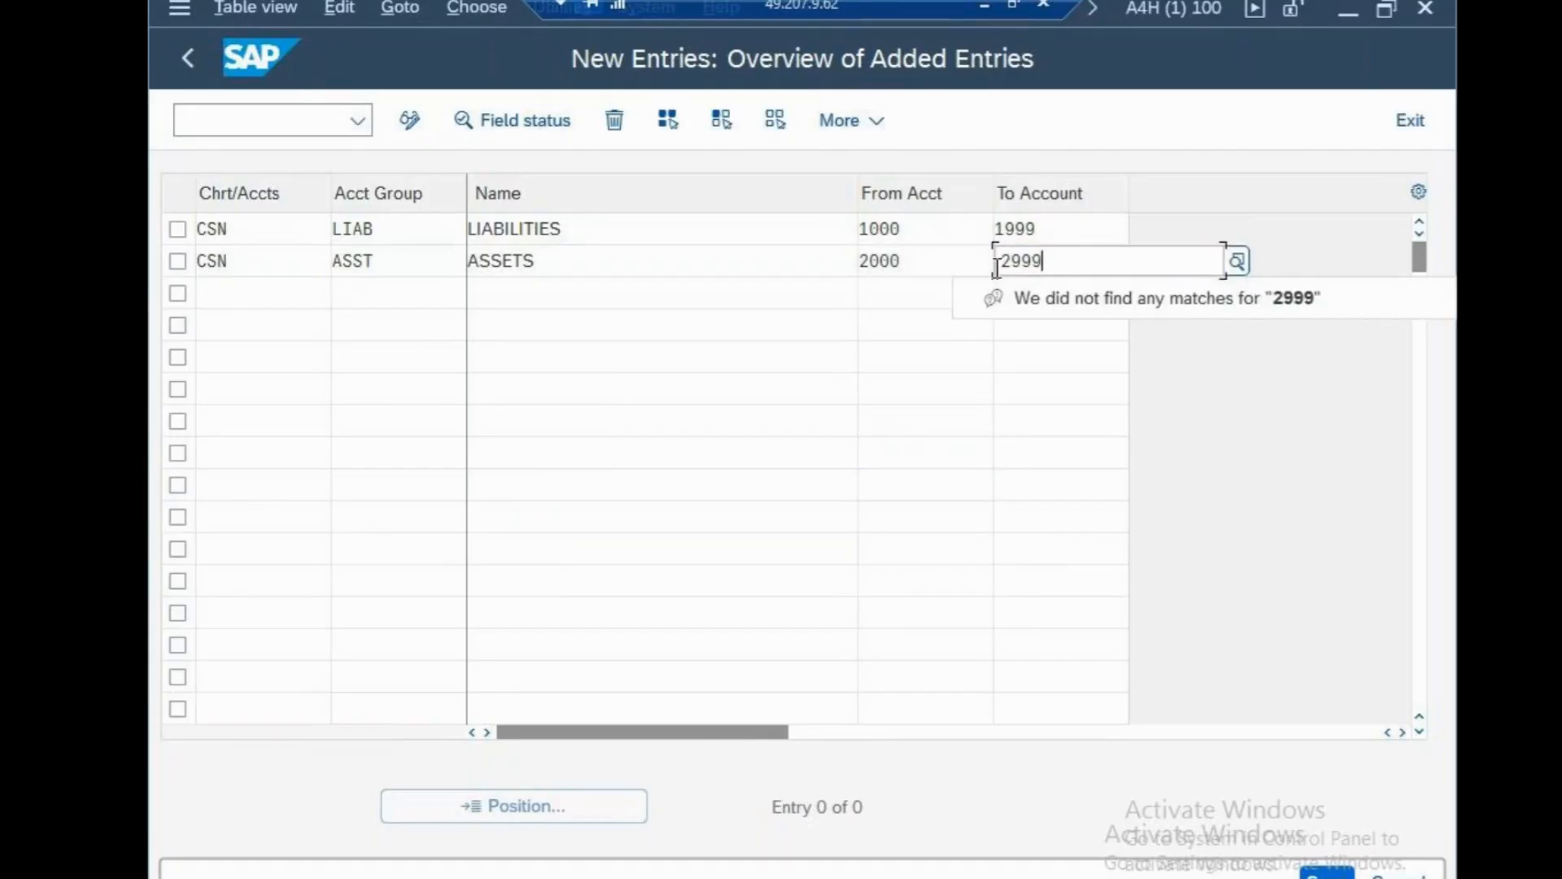
{"action": "left_click", "coordinate": [741, 411]}
{"action": "left_click", "coordinate": [270, 291]}
{"action": "type", "text": "CS"}
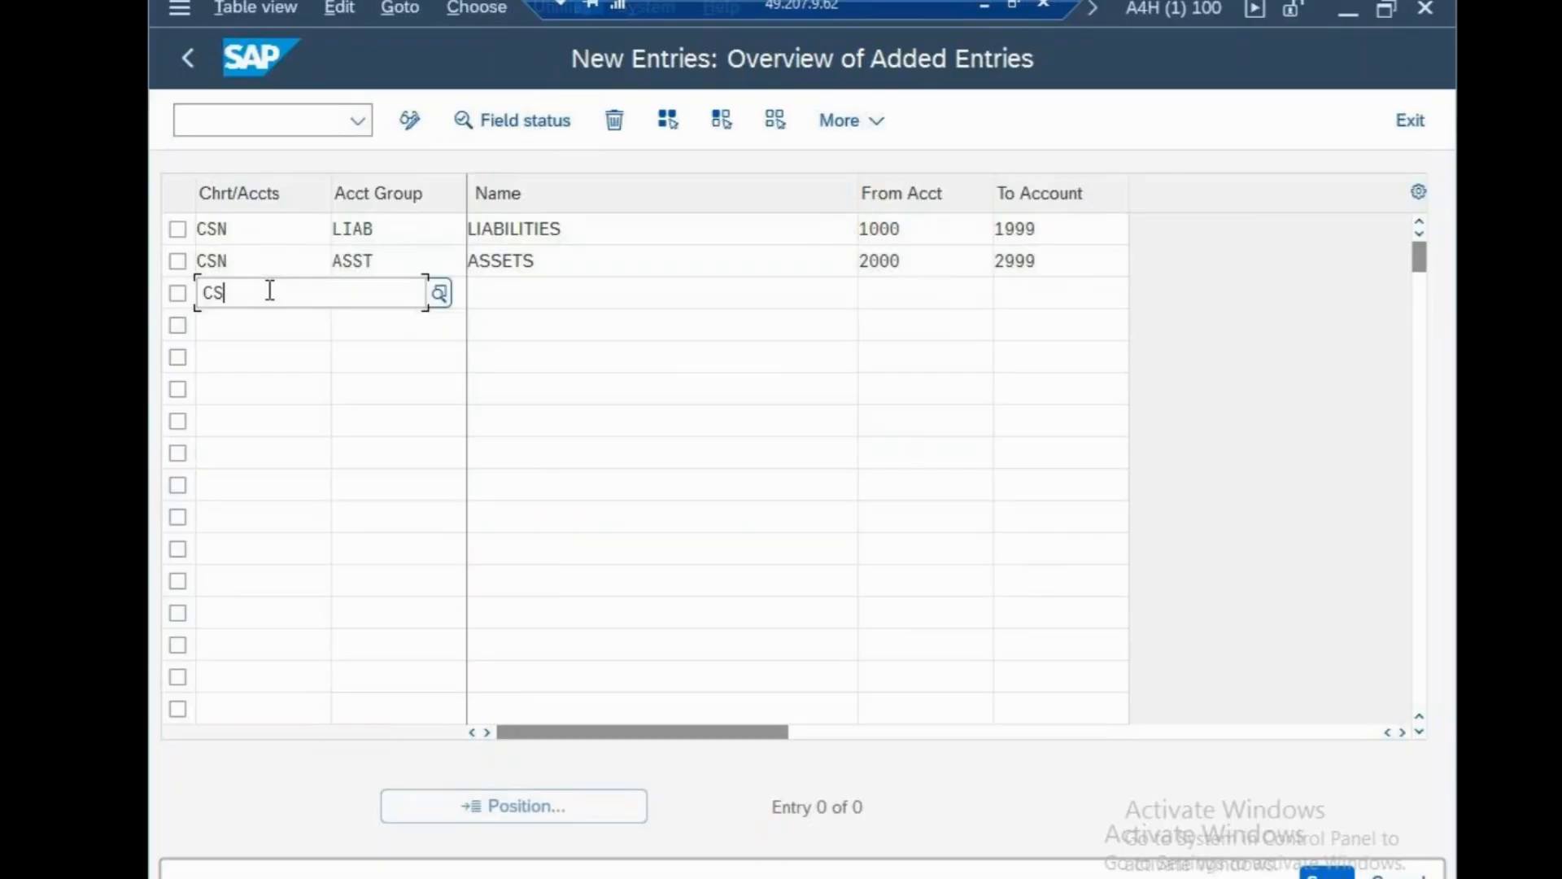
{"action": "type", "text": "N"}
Add CSN account groups EXPN and INCM in rows three and four.
{"action": "left_click", "coordinate": [537, 449]}
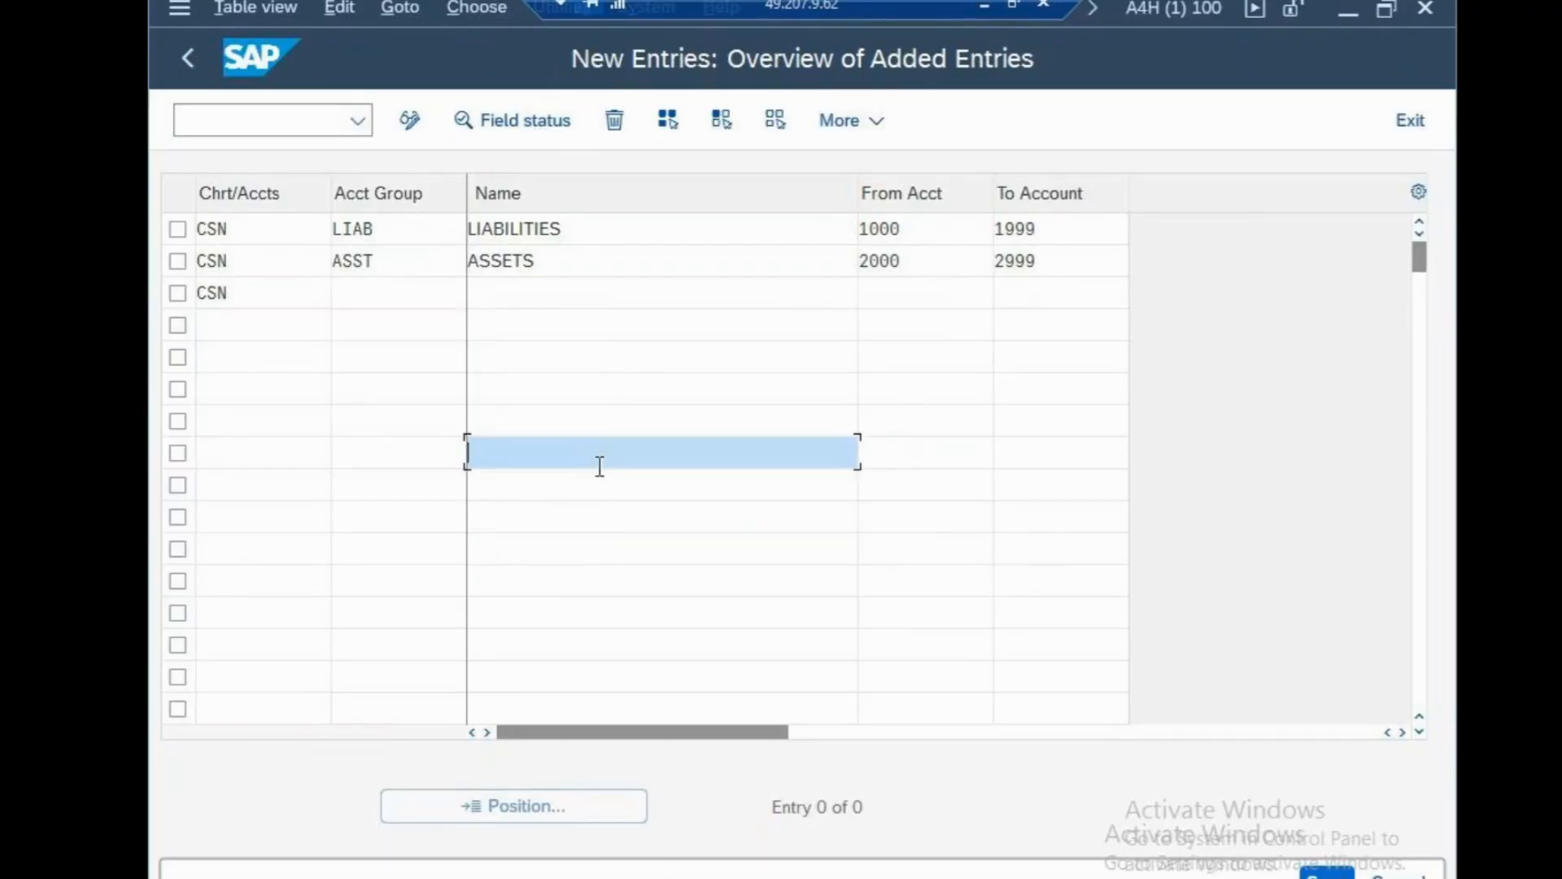
{"action": "left_click", "coordinate": [396, 300]}
{"action": "type", "text": "EX"}
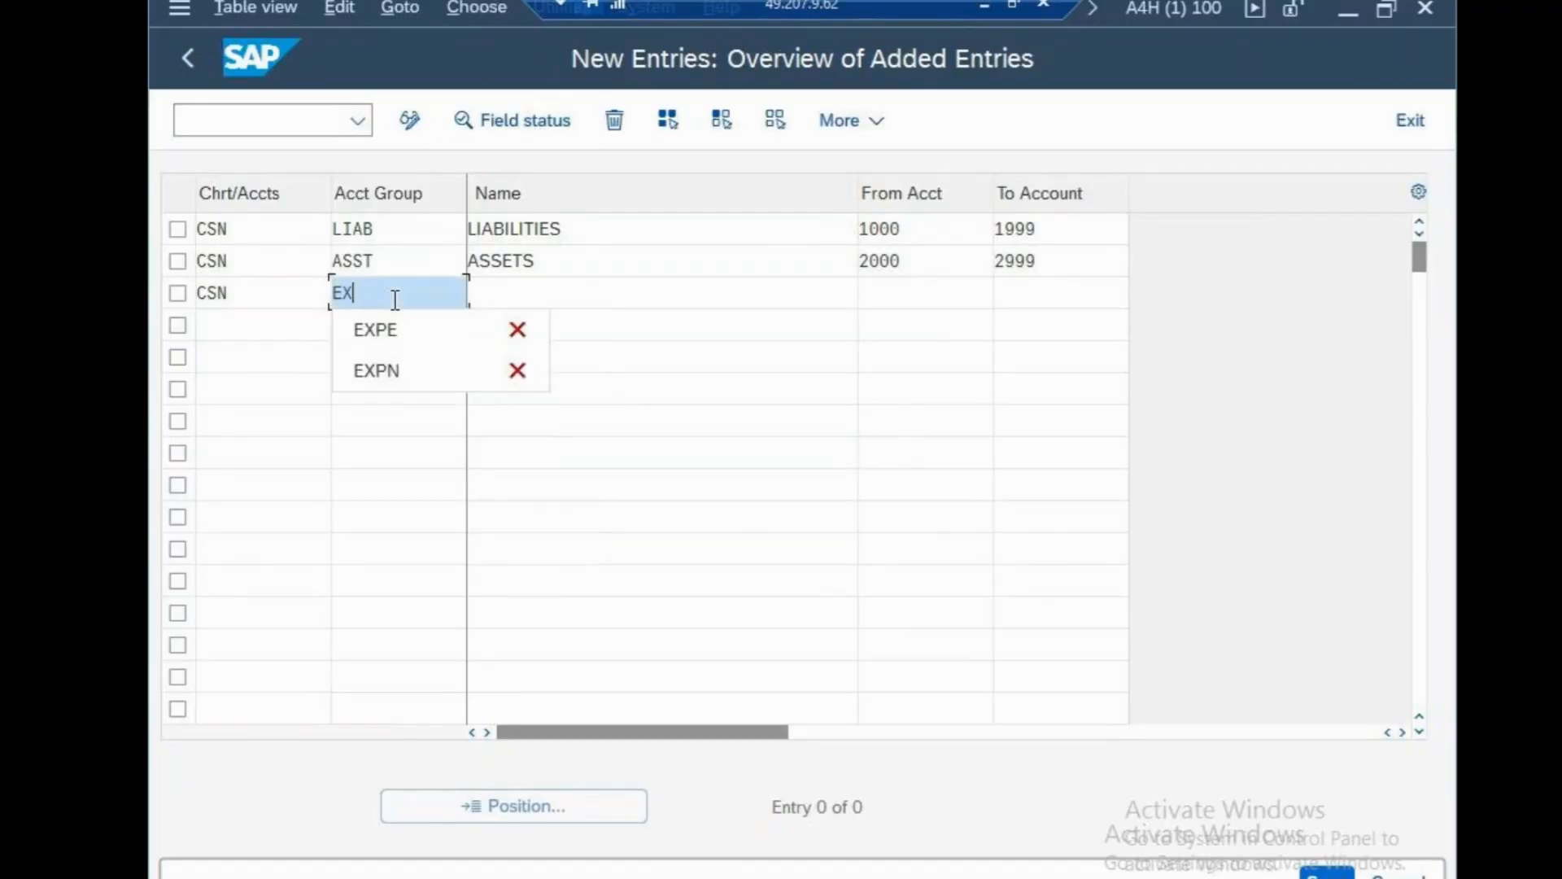
{"action": "type", "text": "PN"}
{"action": "left_click", "coordinate": [398, 450]}
{"action": "left_click", "coordinate": [265, 329]}
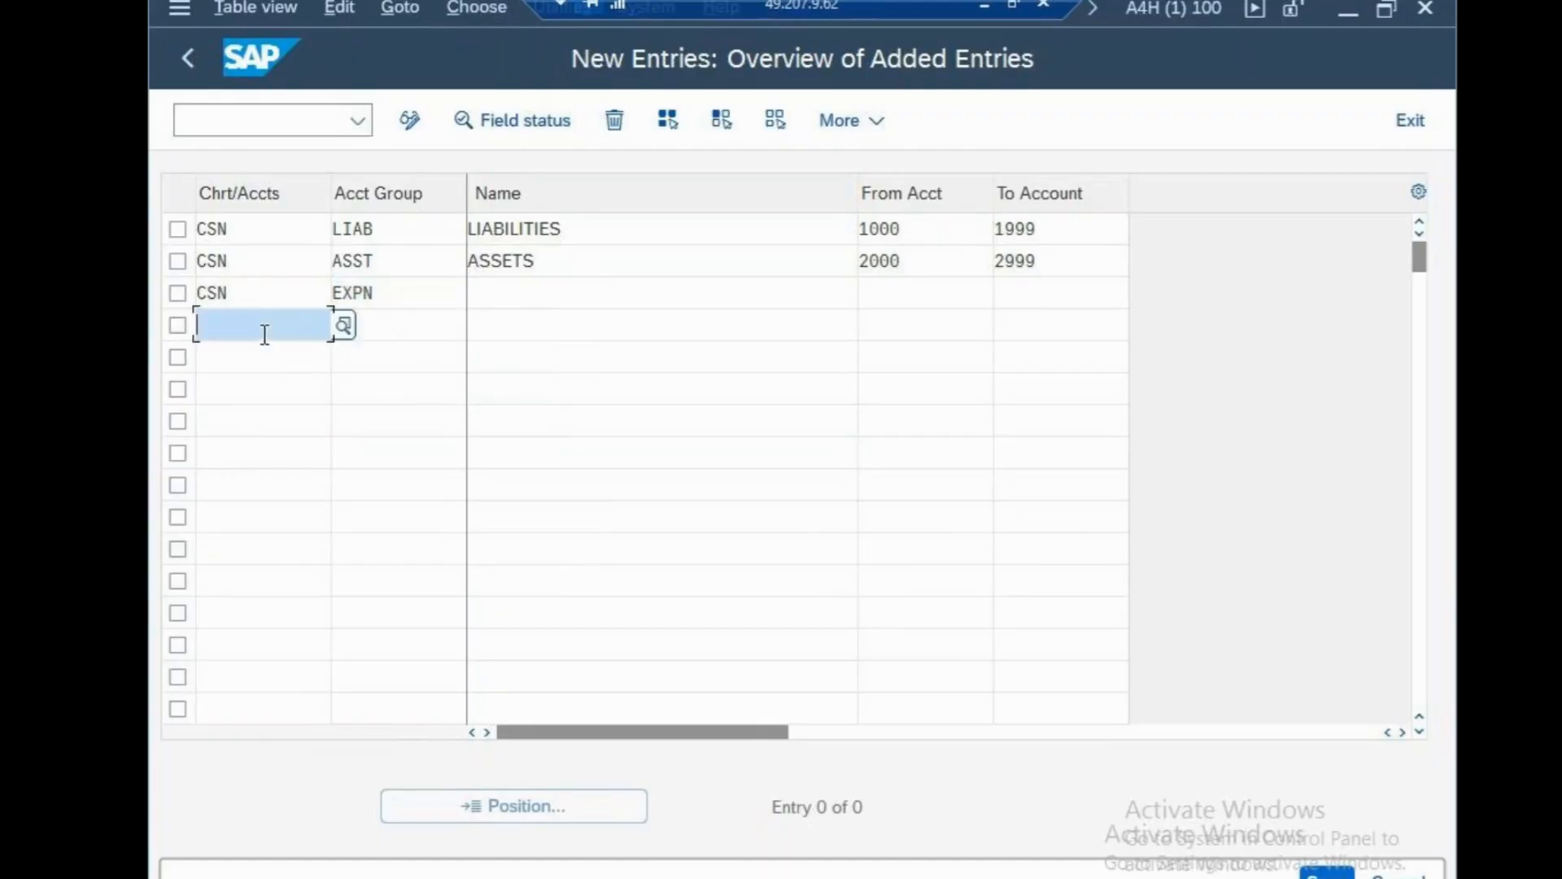
{"action": "type", "text": "CS"}
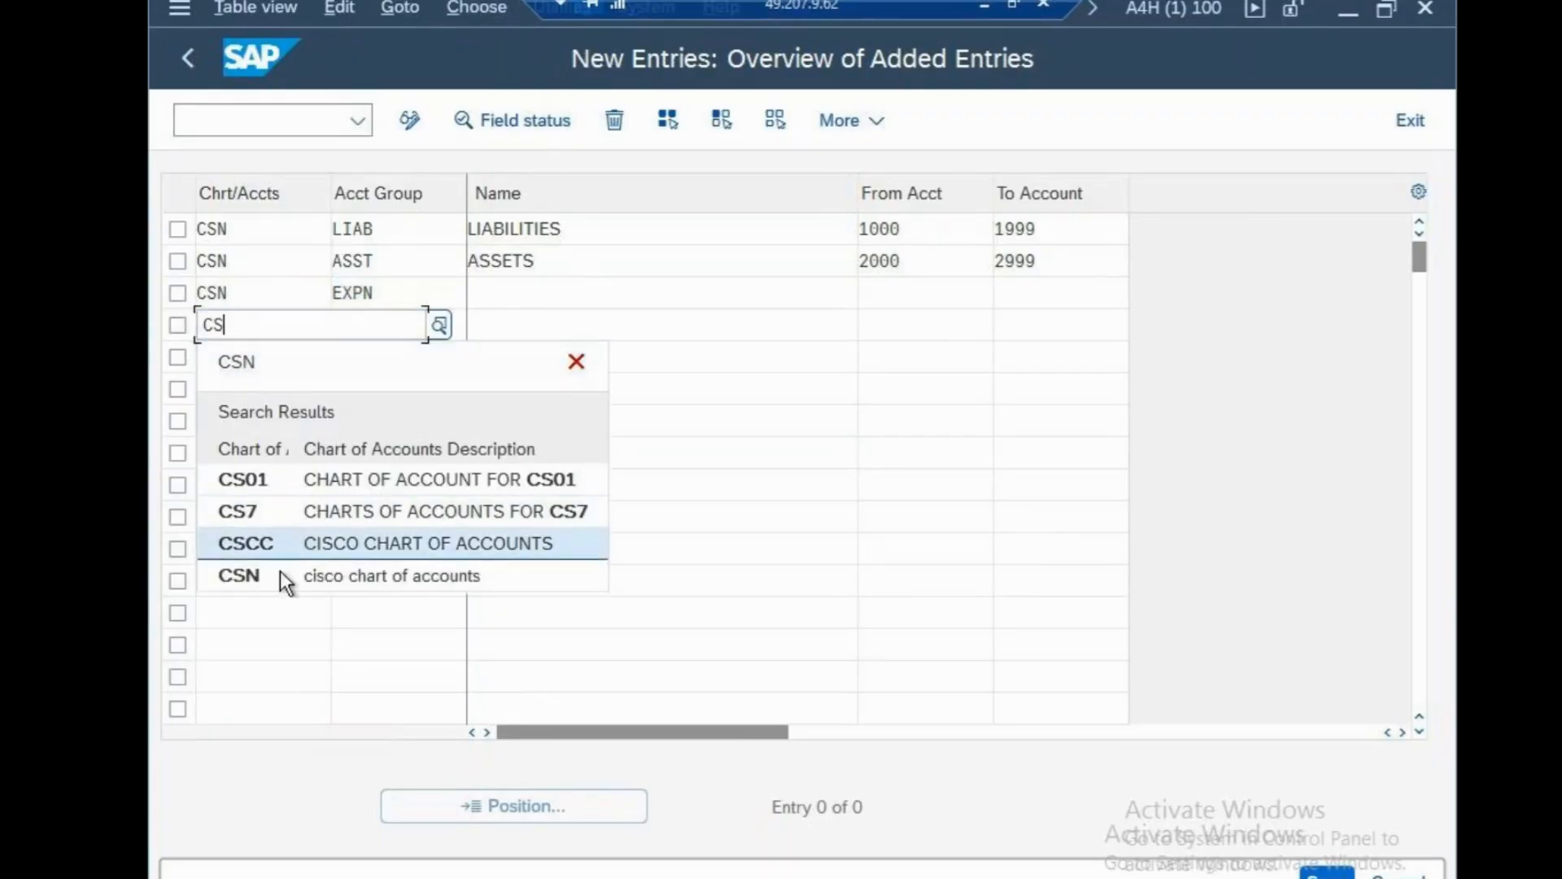
{"action": "left_click", "coordinate": [280, 573]}
{"action": "left_click", "coordinate": [417, 334]}
{"action": "type", "text": "INCM"}
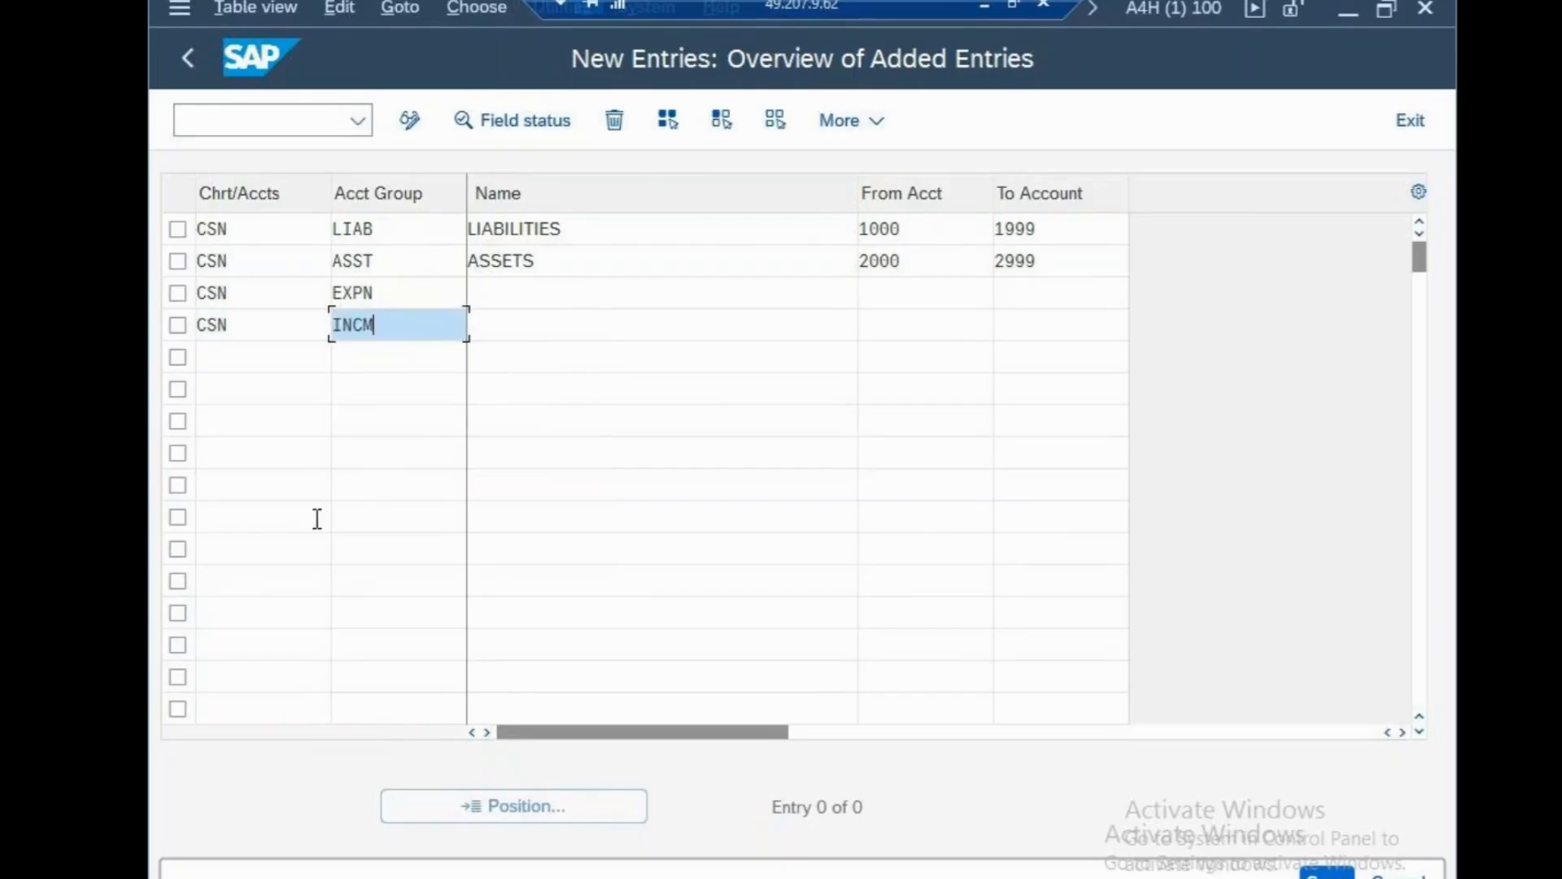
Add CSN account groups PURC and SHAR in rows five and six.
{"action": "left_click", "coordinate": [269, 359]}
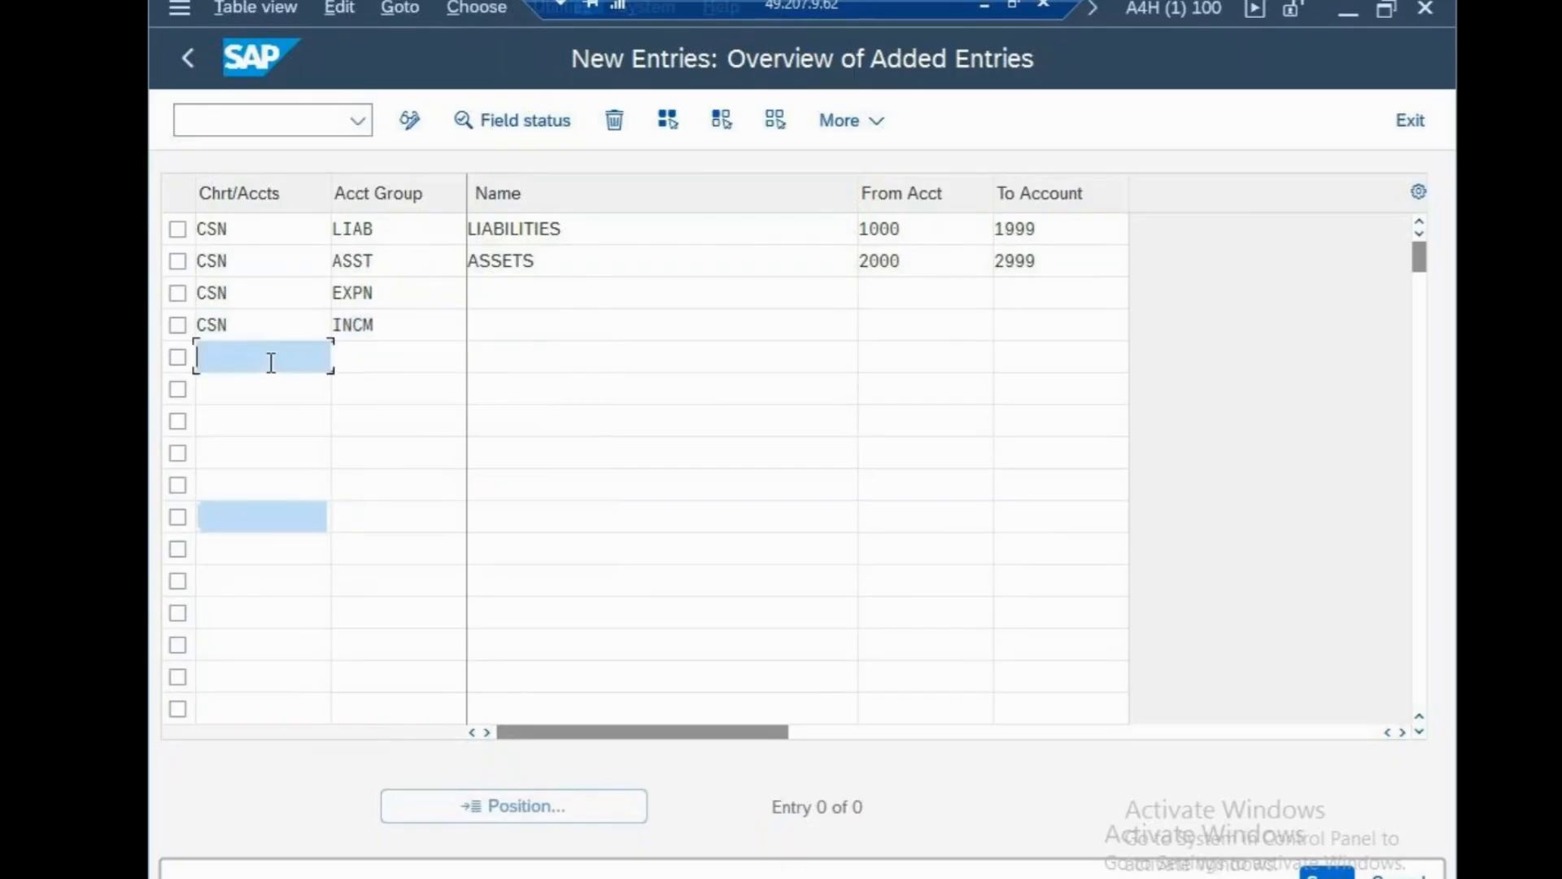
{"action": "type", "text": "CSN"}
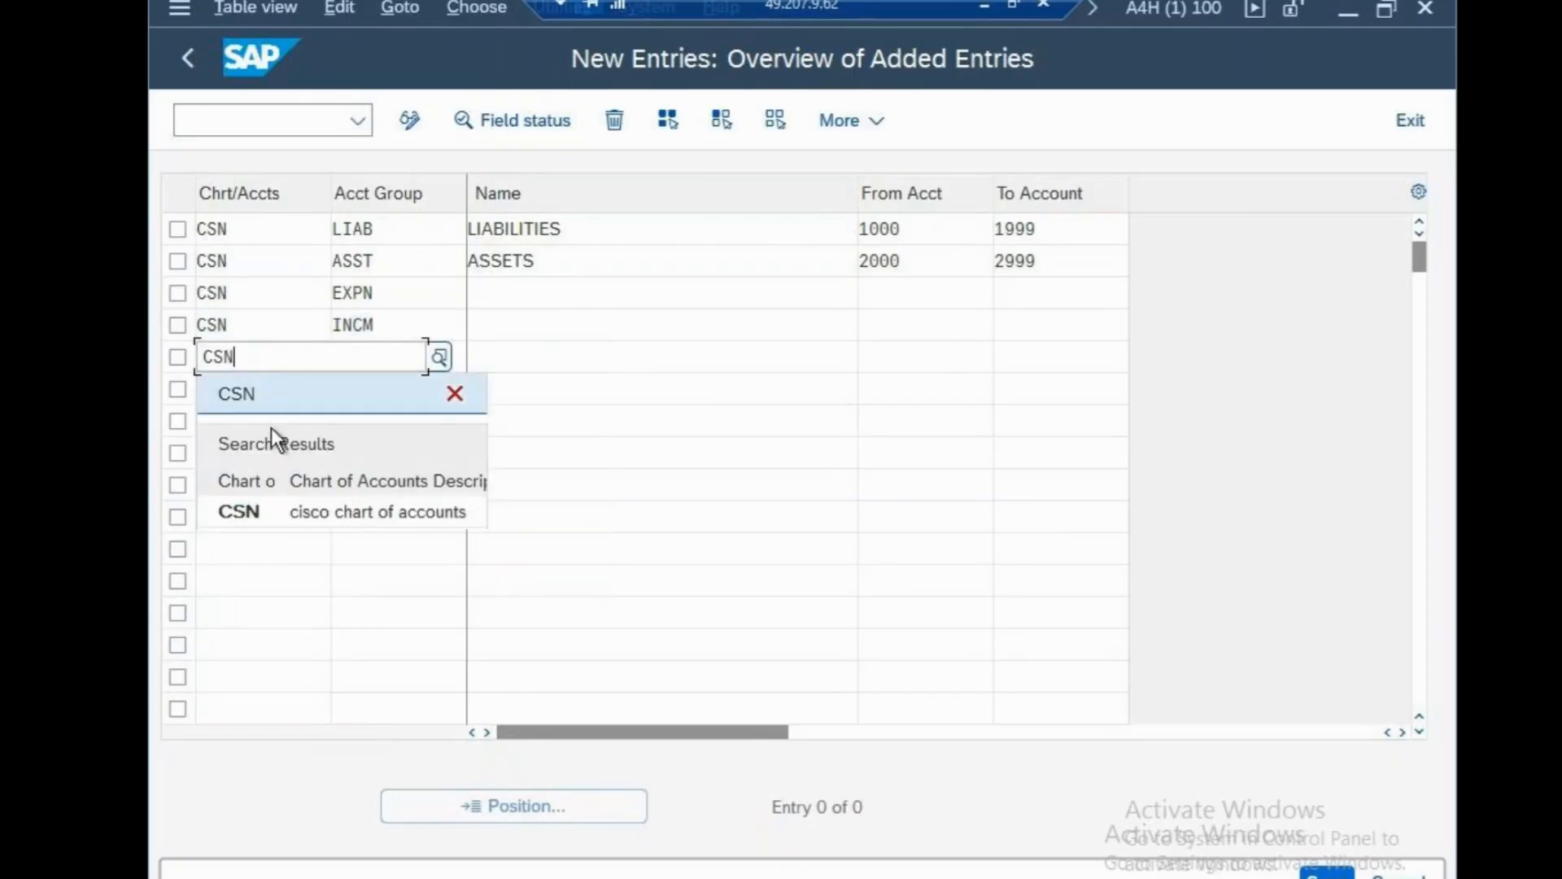
{"action": "left_click", "coordinate": [281, 511]}
{"action": "left_click", "coordinate": [381, 363]}
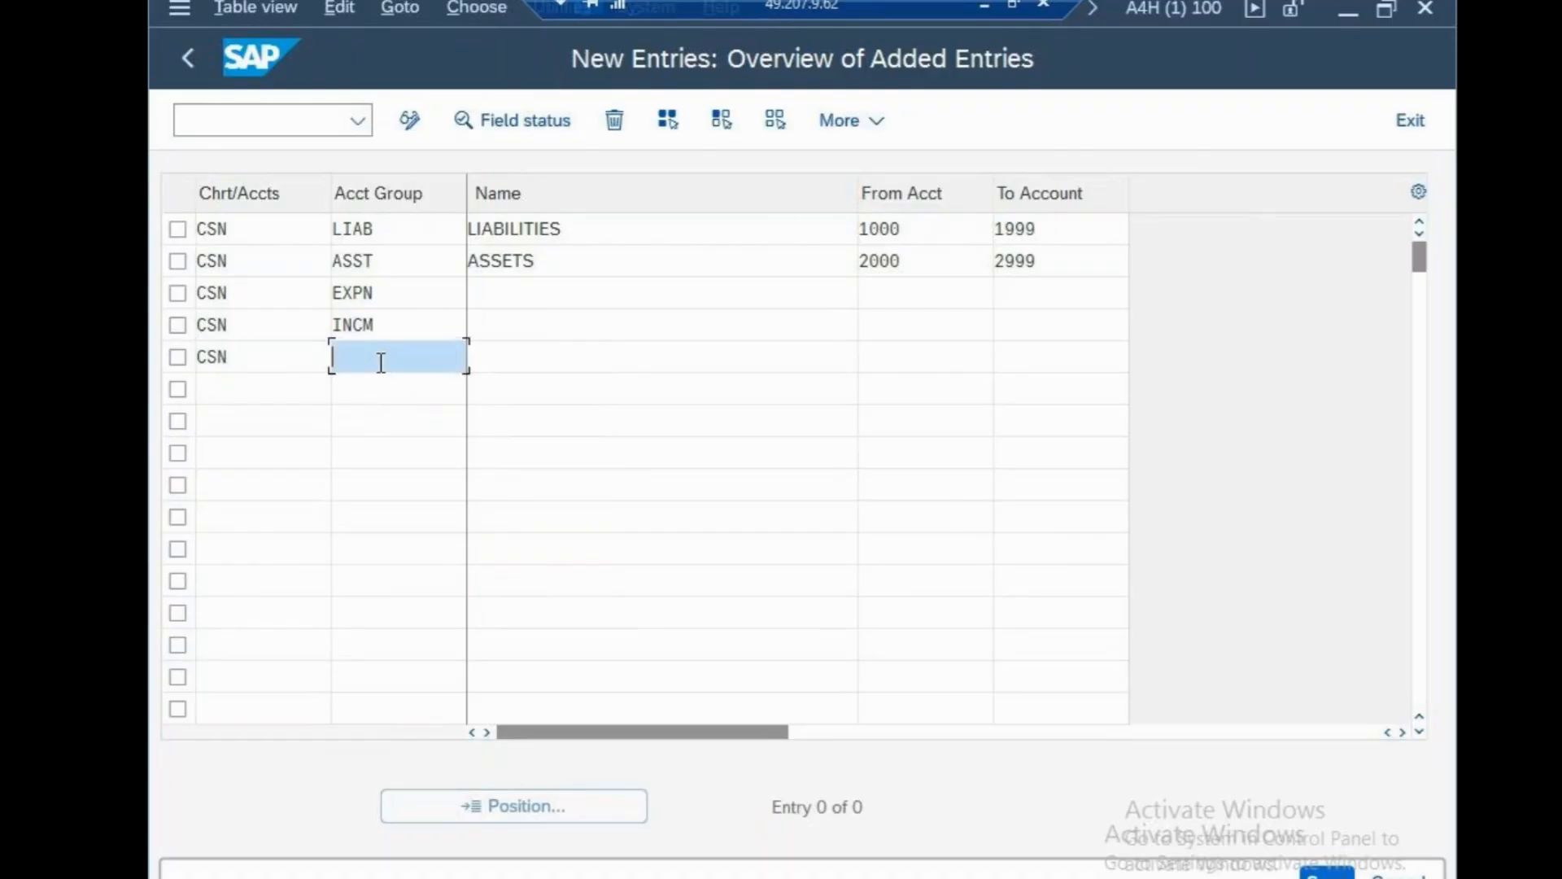
{"action": "type", "text": "PURC"}
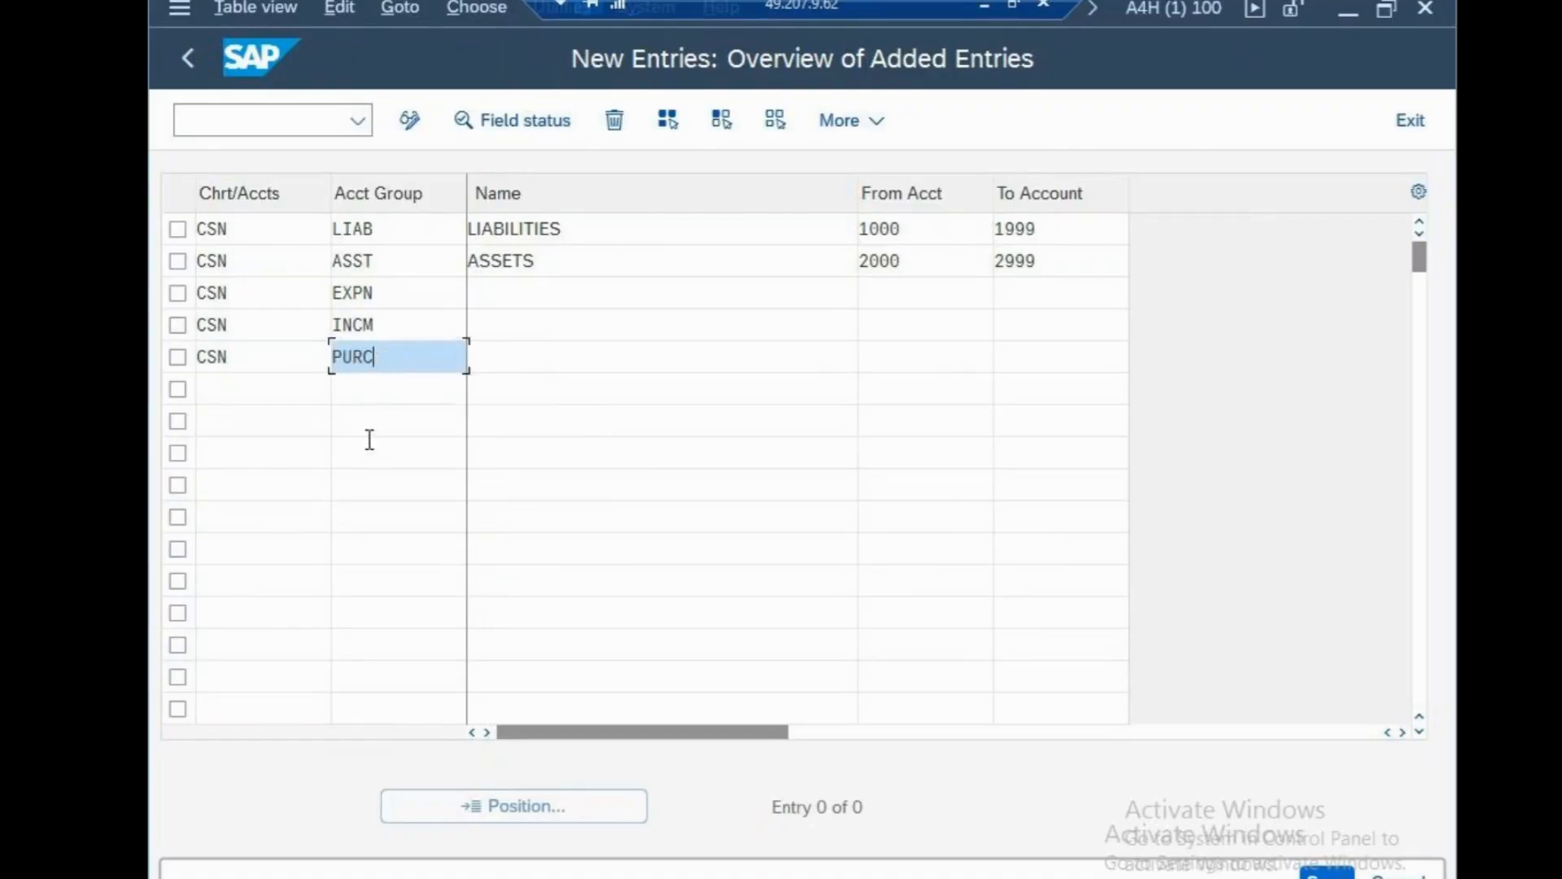
{"action": "key", "text": "Return"}
{"action": "left_click", "coordinate": [250, 386]}
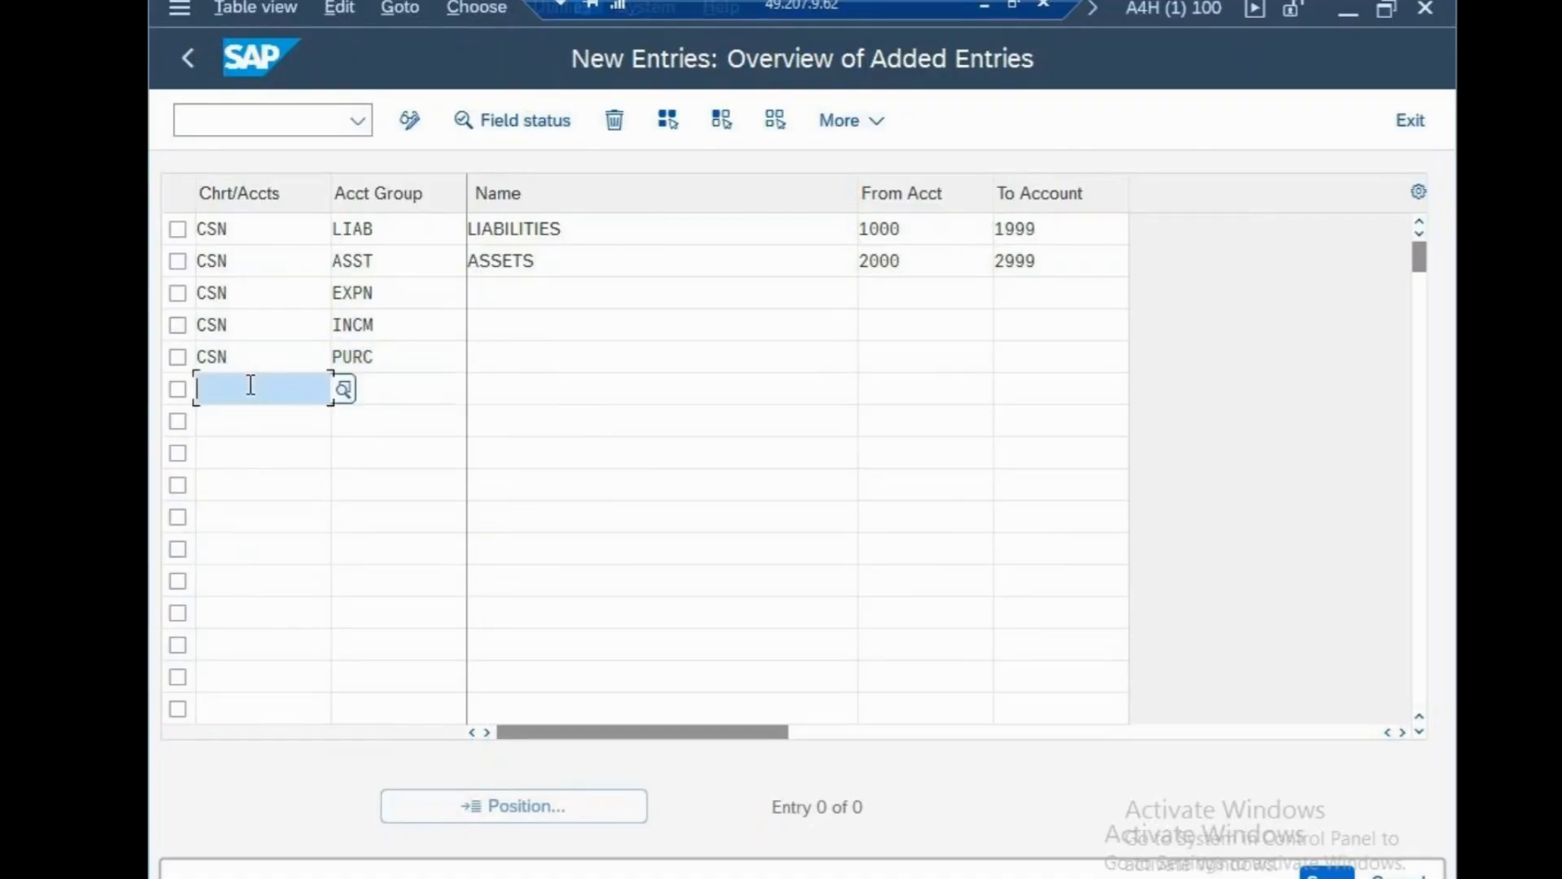
{"action": "type", "text": "CSN"}
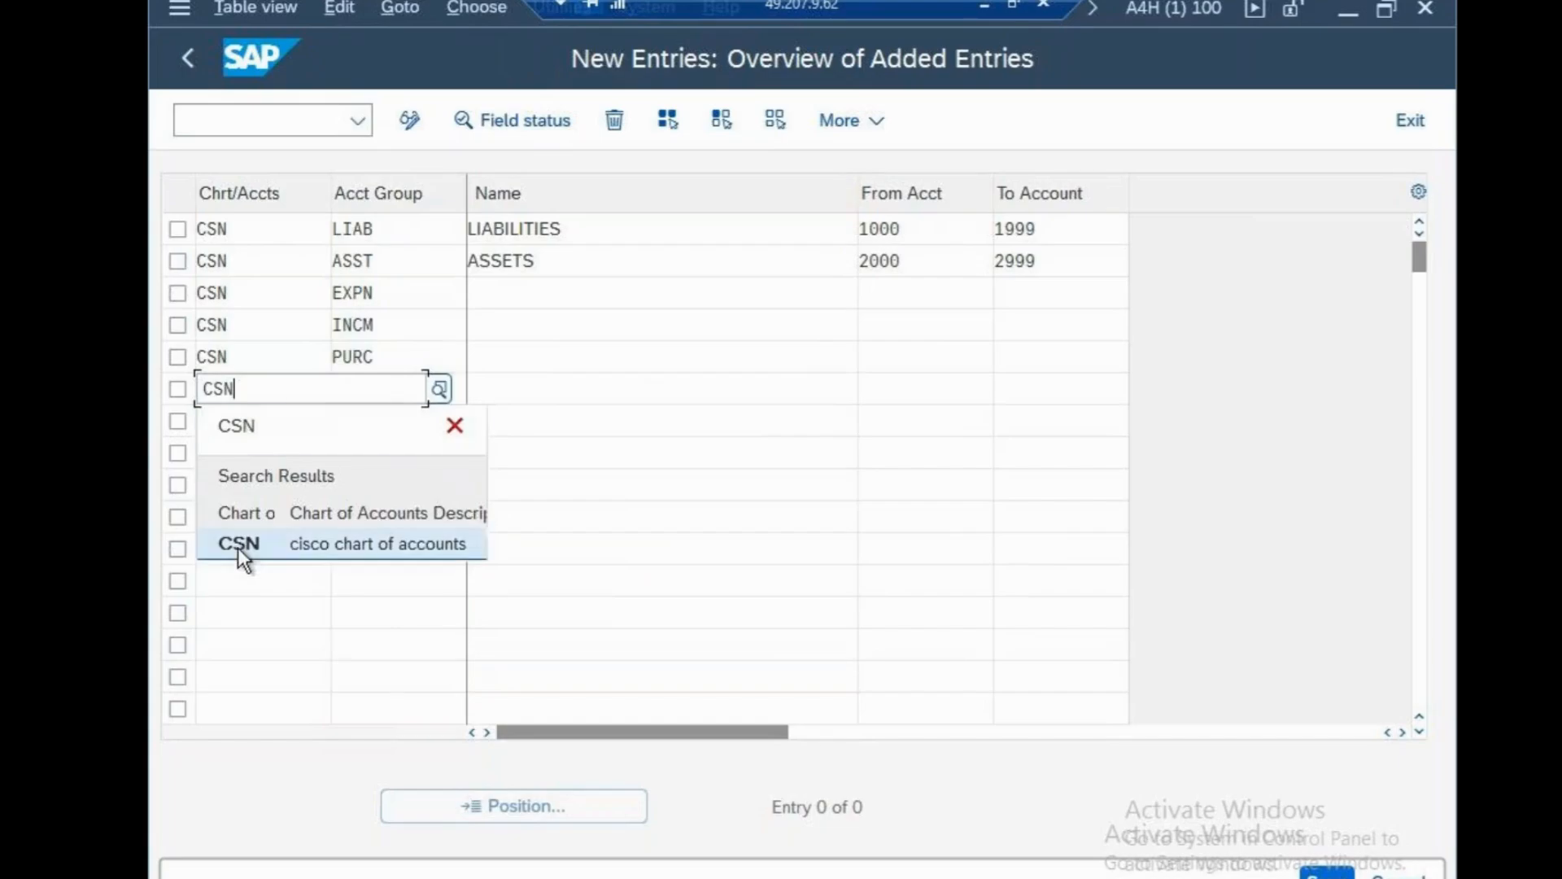
{"action": "left_click", "coordinate": [238, 543]}
{"action": "left_click", "coordinate": [387, 398]}
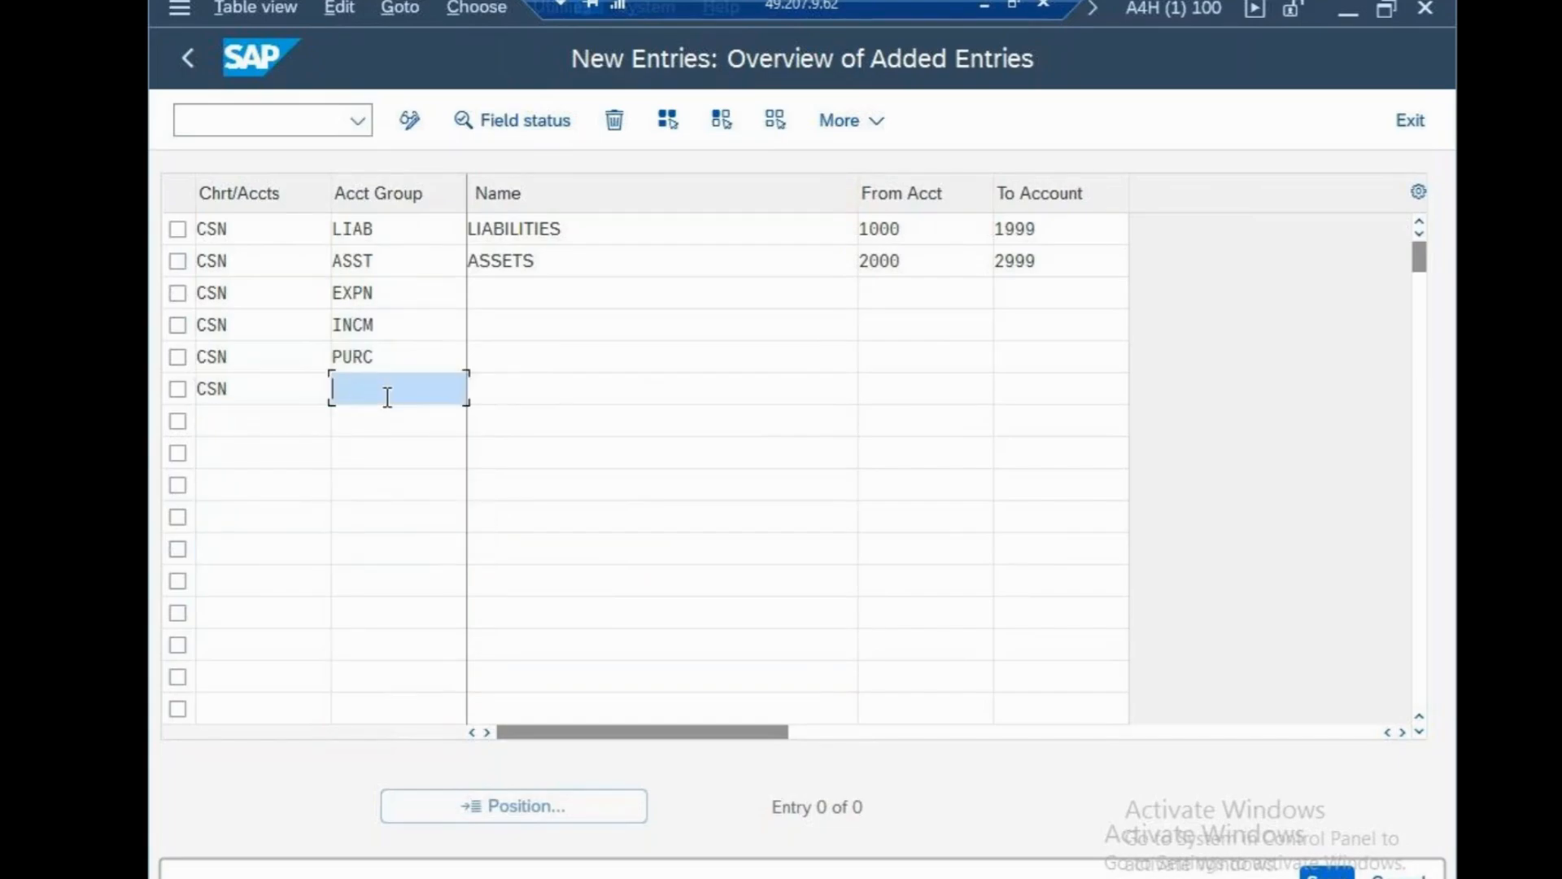
{"action": "type", "text": "SHA"}
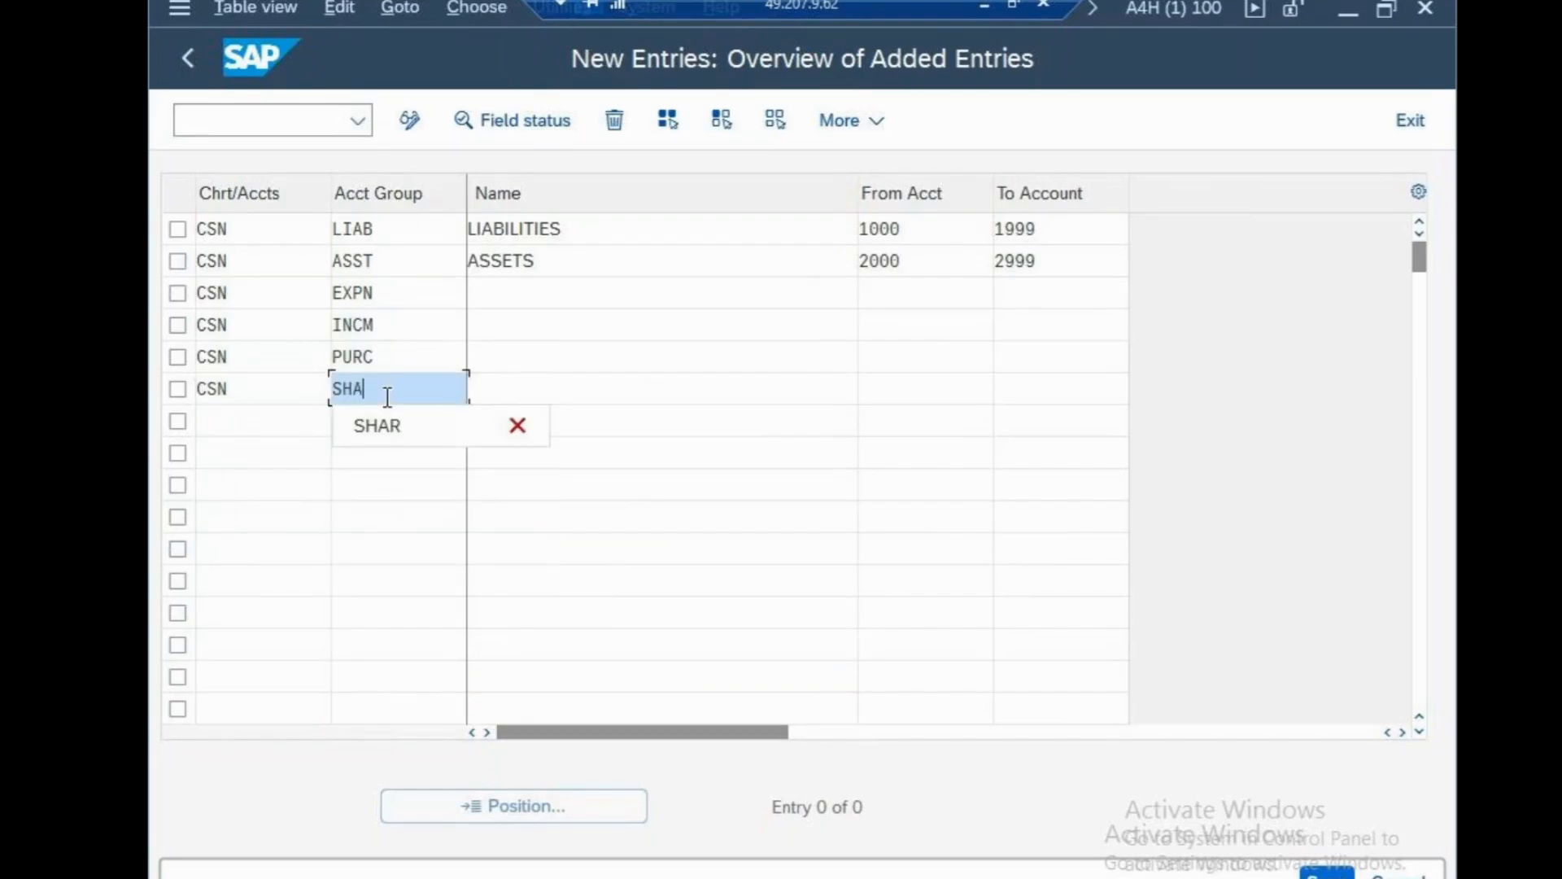
{"action": "type", "text": "R"}
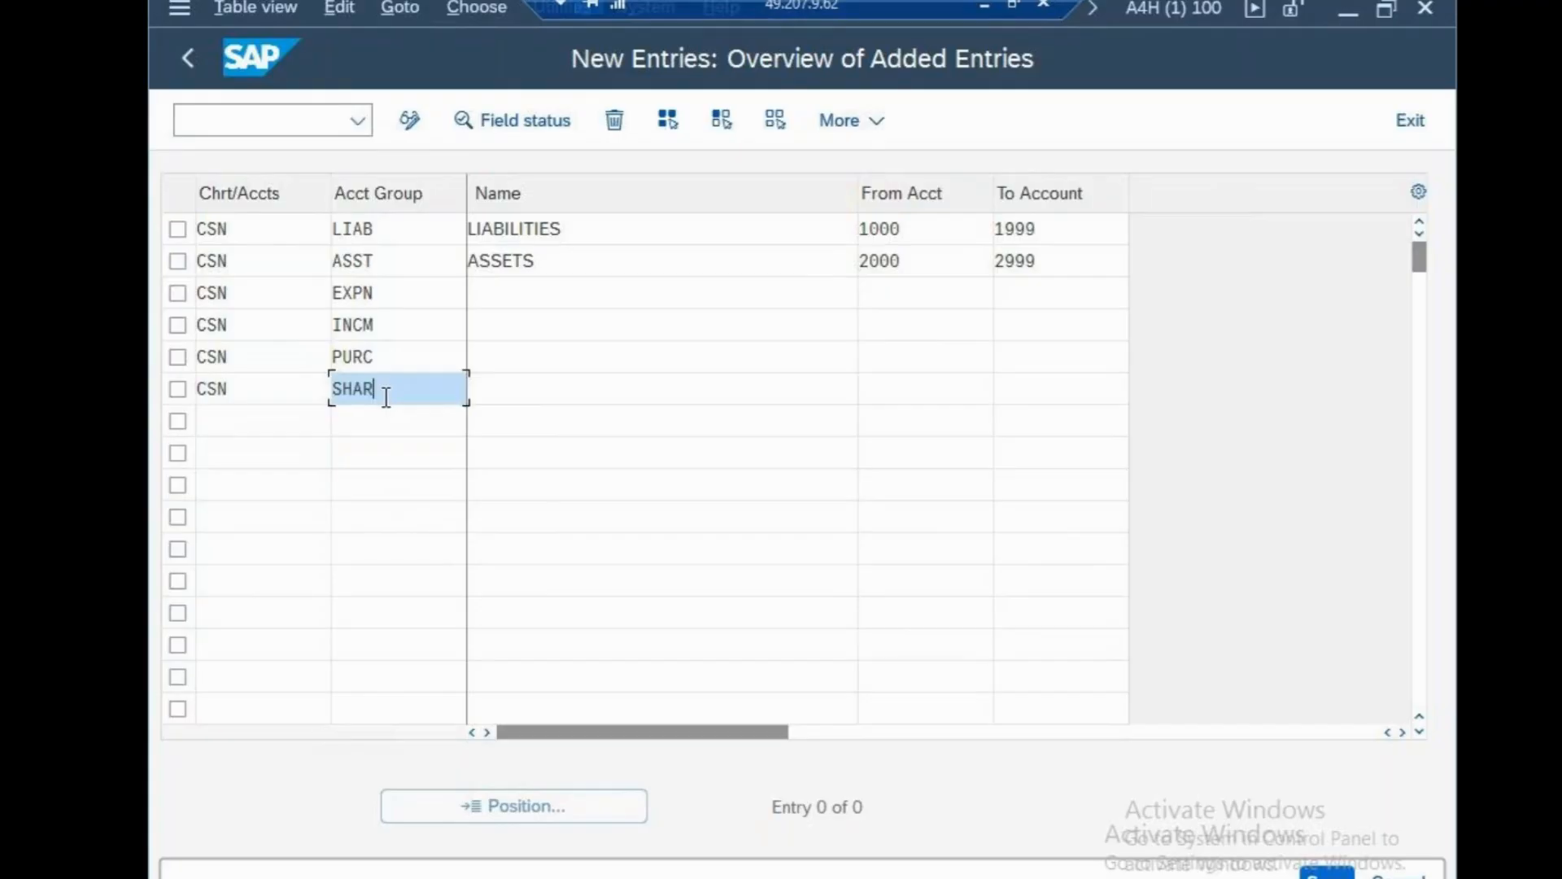
{"action": "left_click", "coordinate": [203, 537]}
Add CSN account groups RENT and MISC in rows seven and eight.
{"action": "left_click", "coordinate": [234, 420]}
{"action": "type", "text": "CSN"}
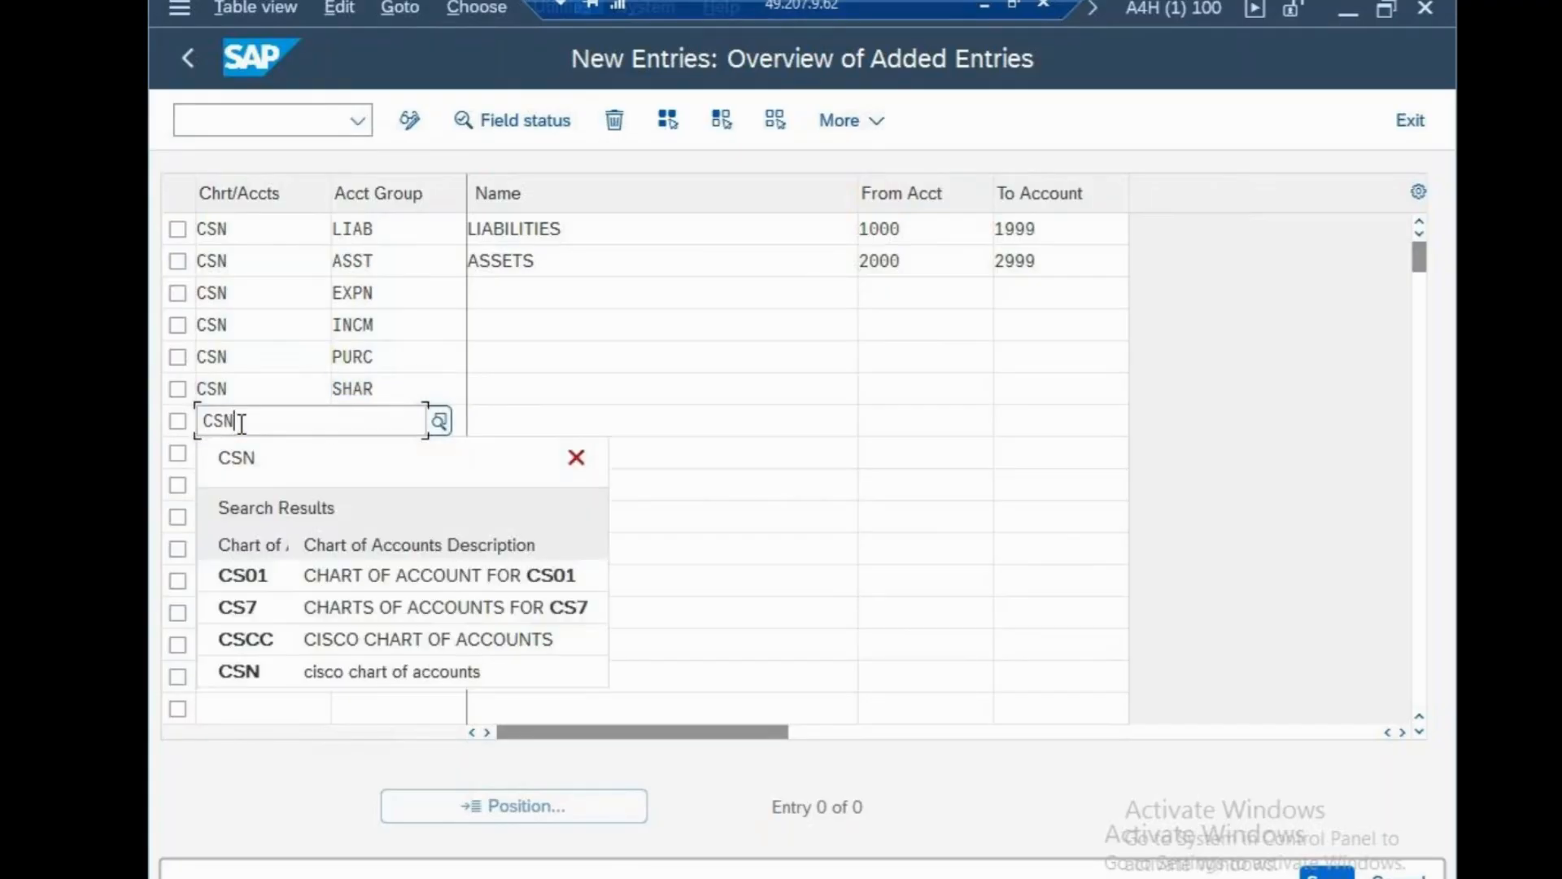
{"action": "left_click", "coordinate": [436, 428]}
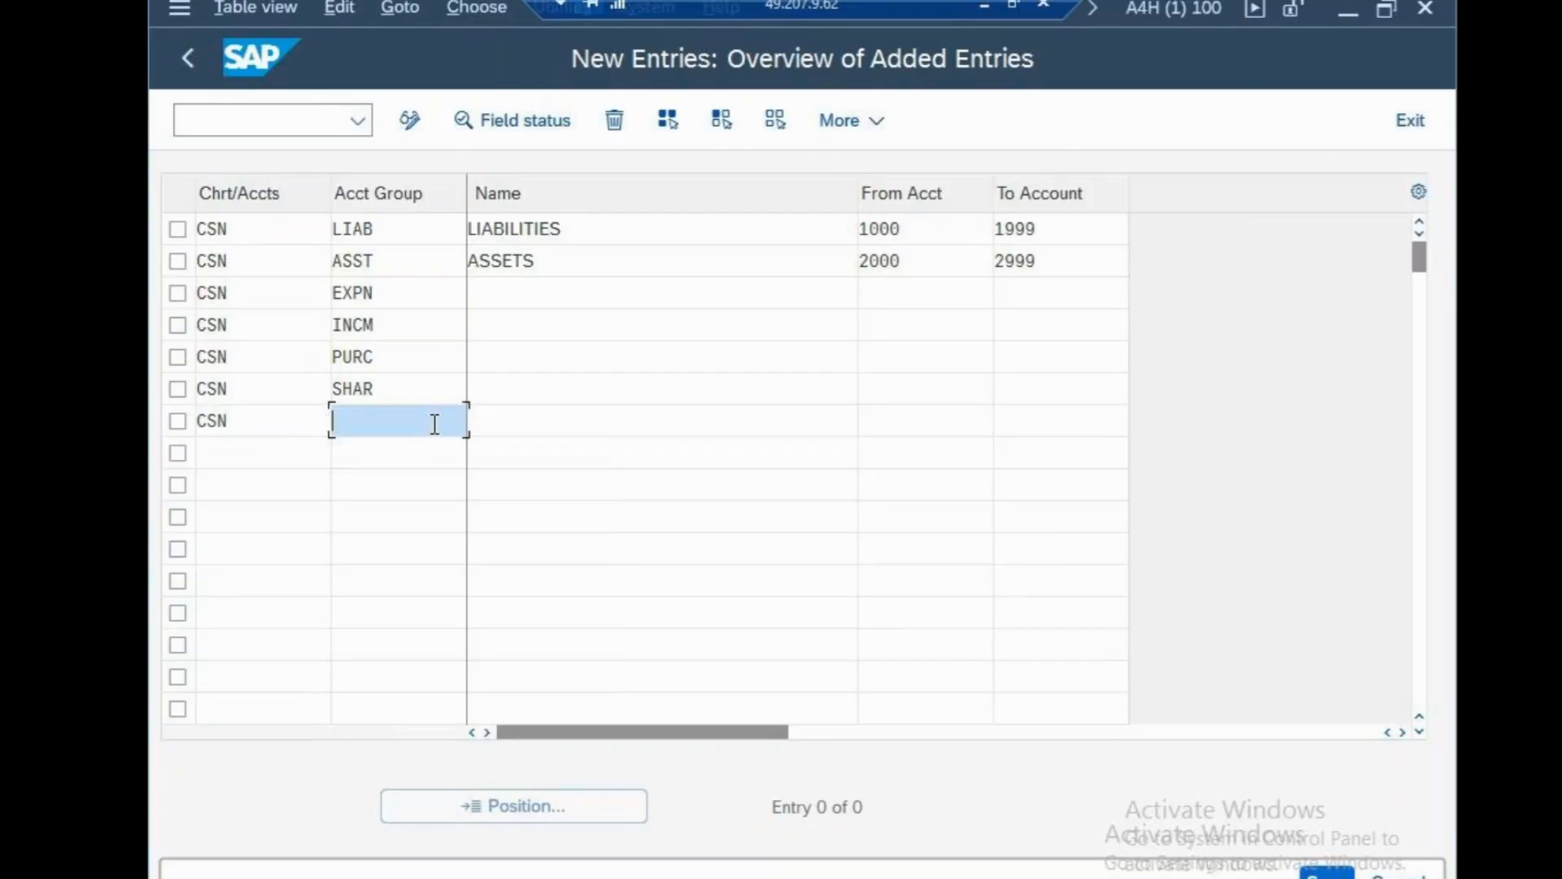
{"action": "type", "text": "RENT"}
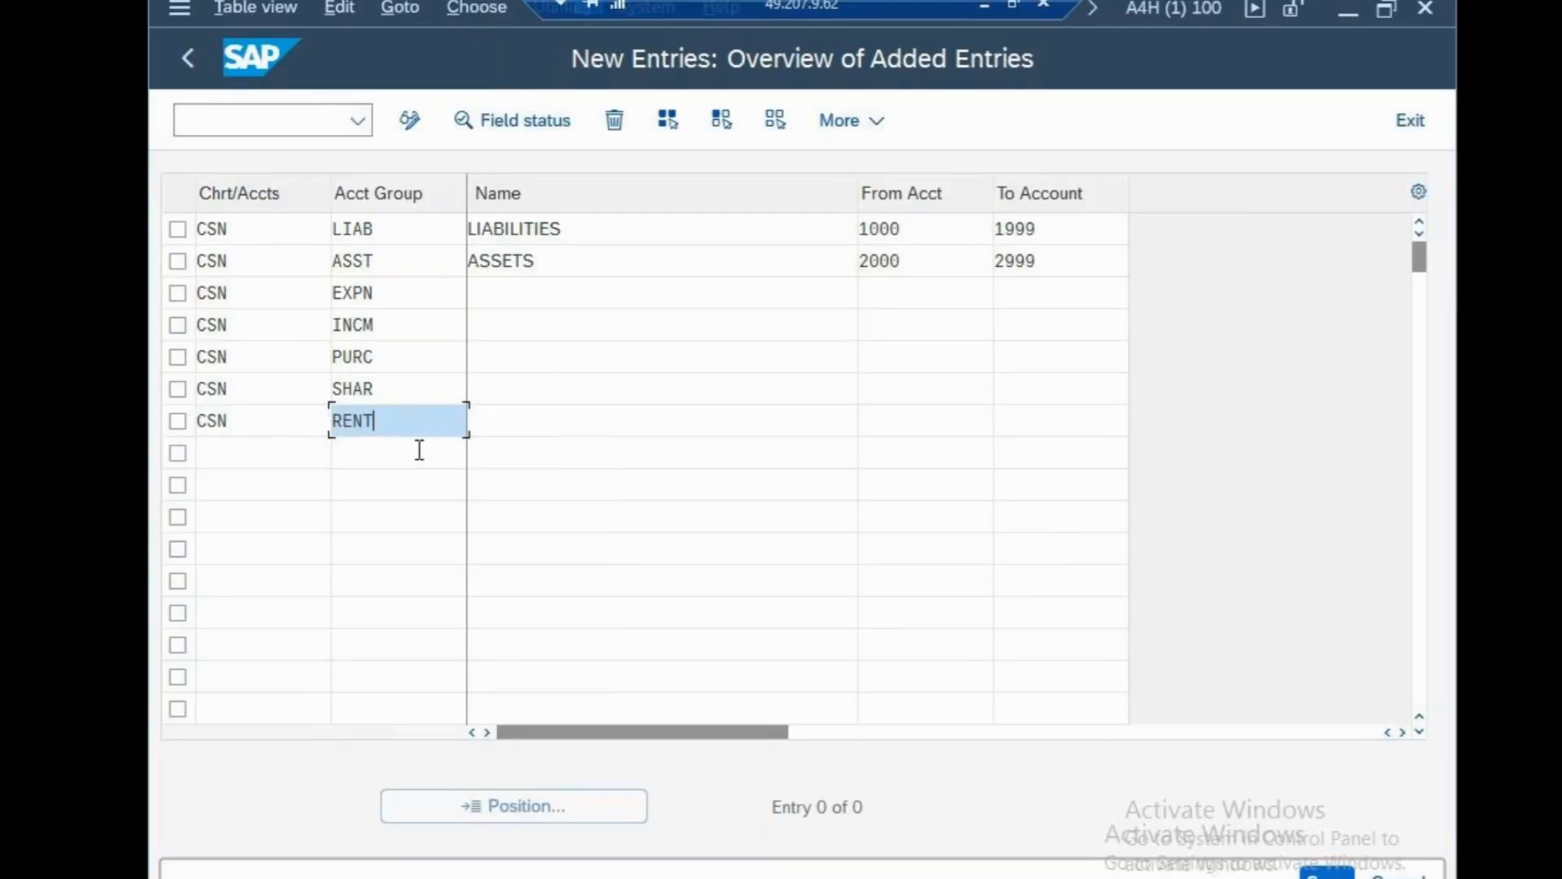
{"action": "left_click", "coordinate": [356, 632]}
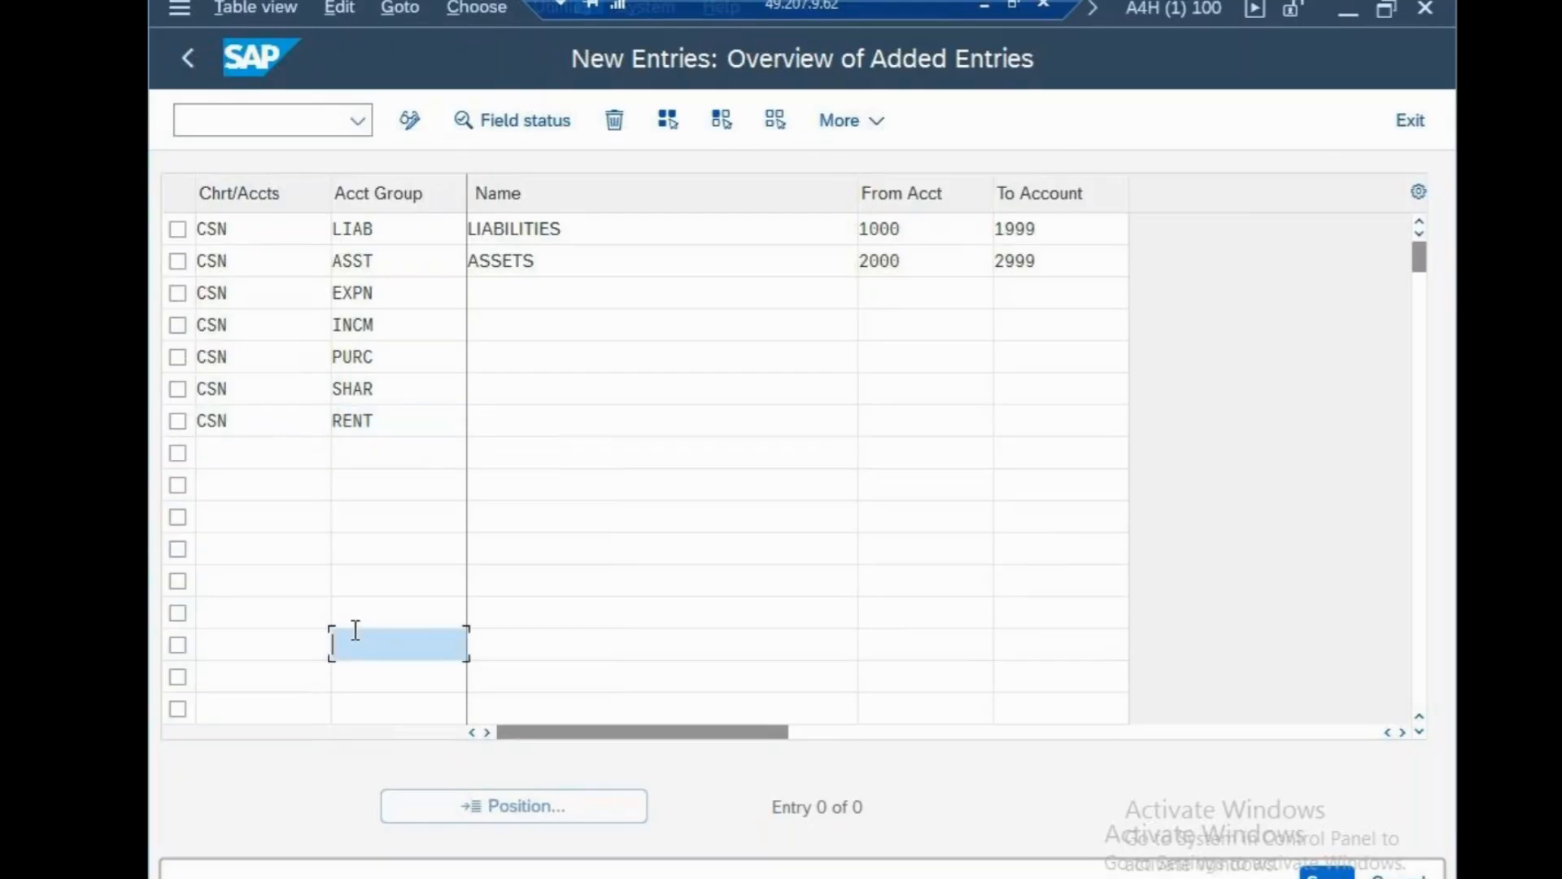
{"action": "left_click", "coordinate": [257, 455]}
{"action": "type", "text": "CSN"}
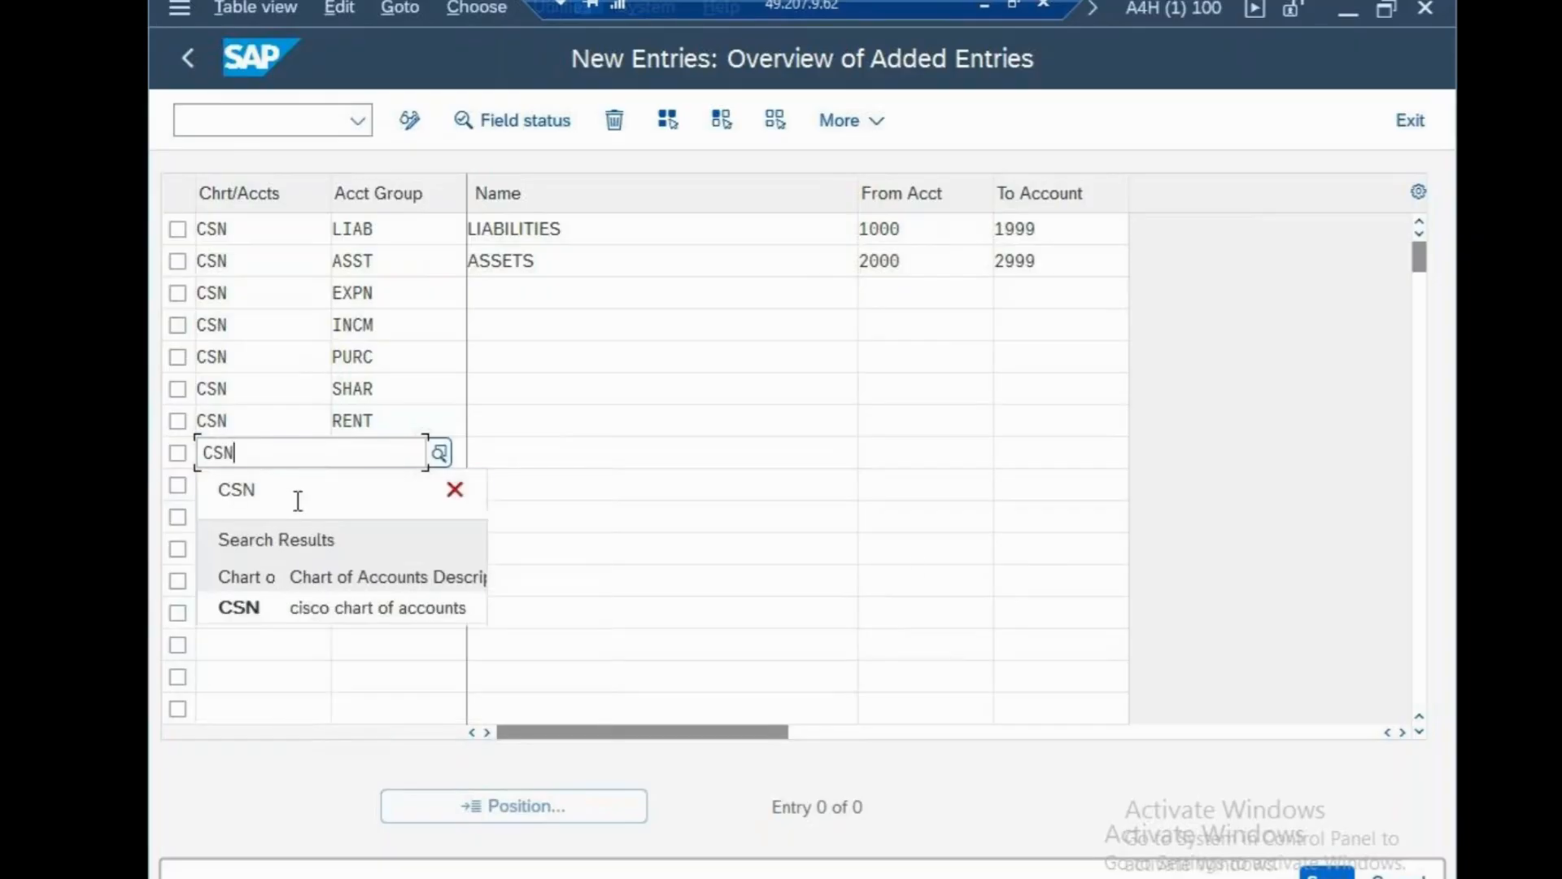
{"action": "left_click", "coordinate": [892, 500]}
{"action": "left_click", "coordinate": [444, 463]}
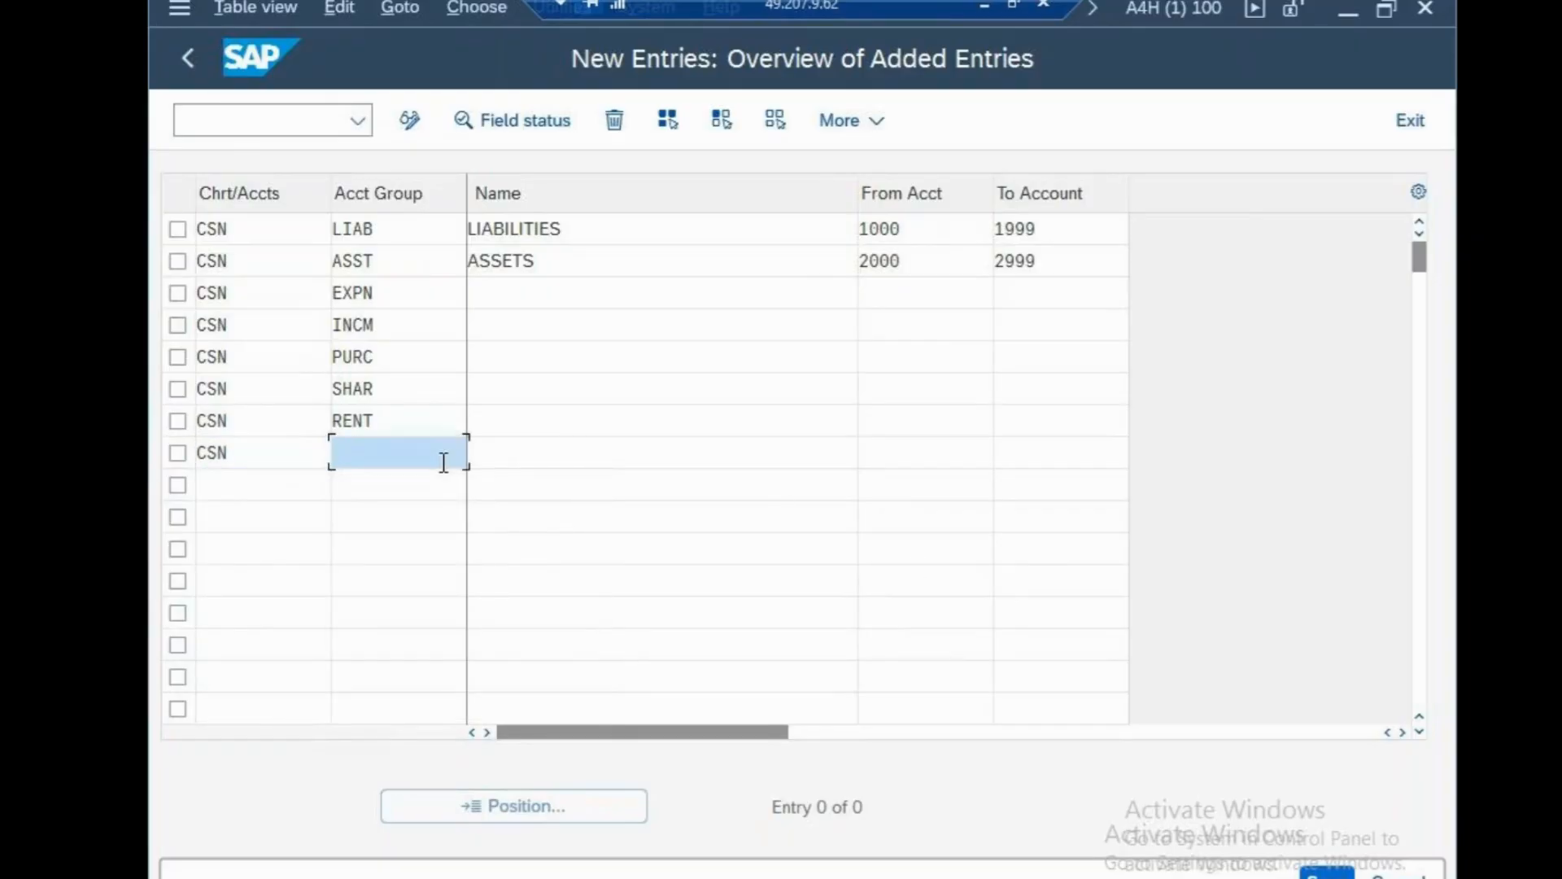
{"action": "type", "text": "MI"}
{"action": "key", "text": "BackSpace"}
{"action": "key", "text": "BackSpace"}
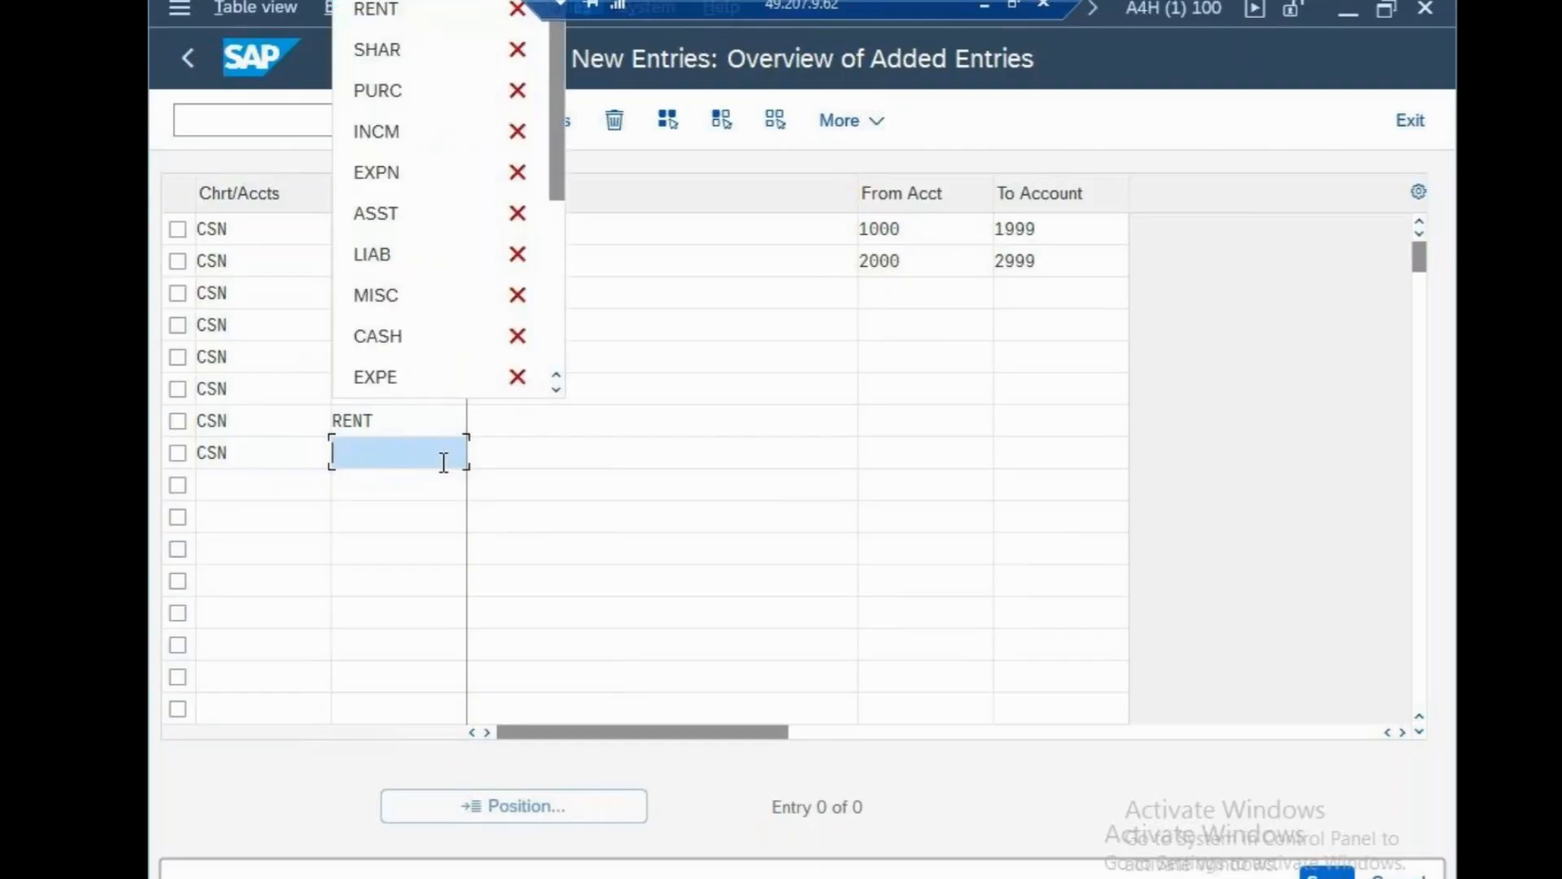
{"action": "type", "text": ",I"}
{"action": "key", "text": "BackSpace"}
{"action": "key", "text": "BackSpace"}
{"action": "type", "text": "M"}
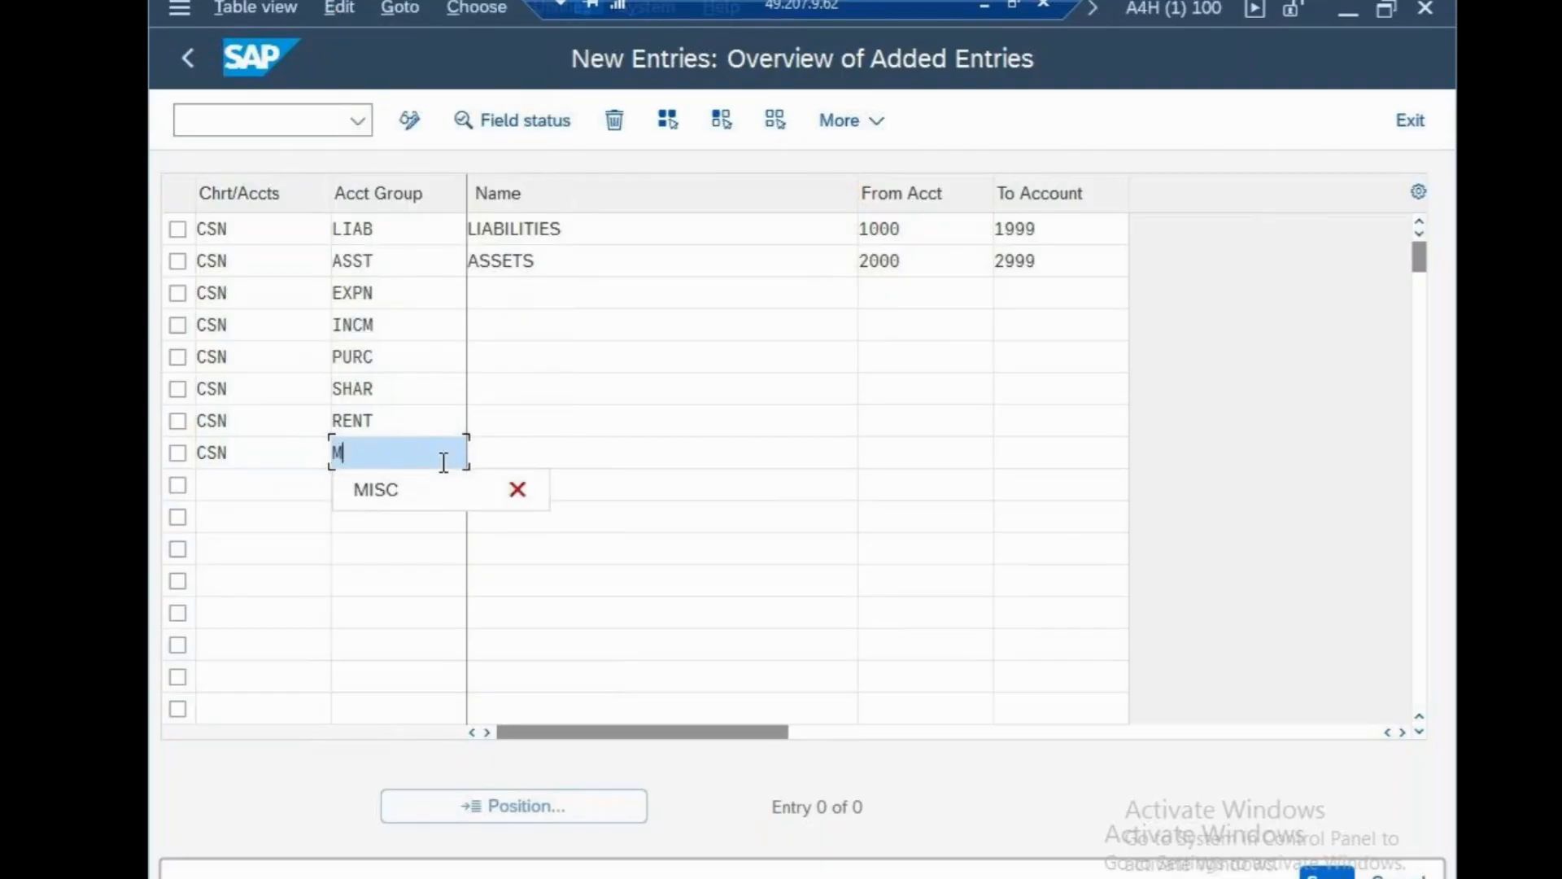
{"action": "type", "text": "ISC"}
{"action": "left_click", "coordinate": [677, 616]}
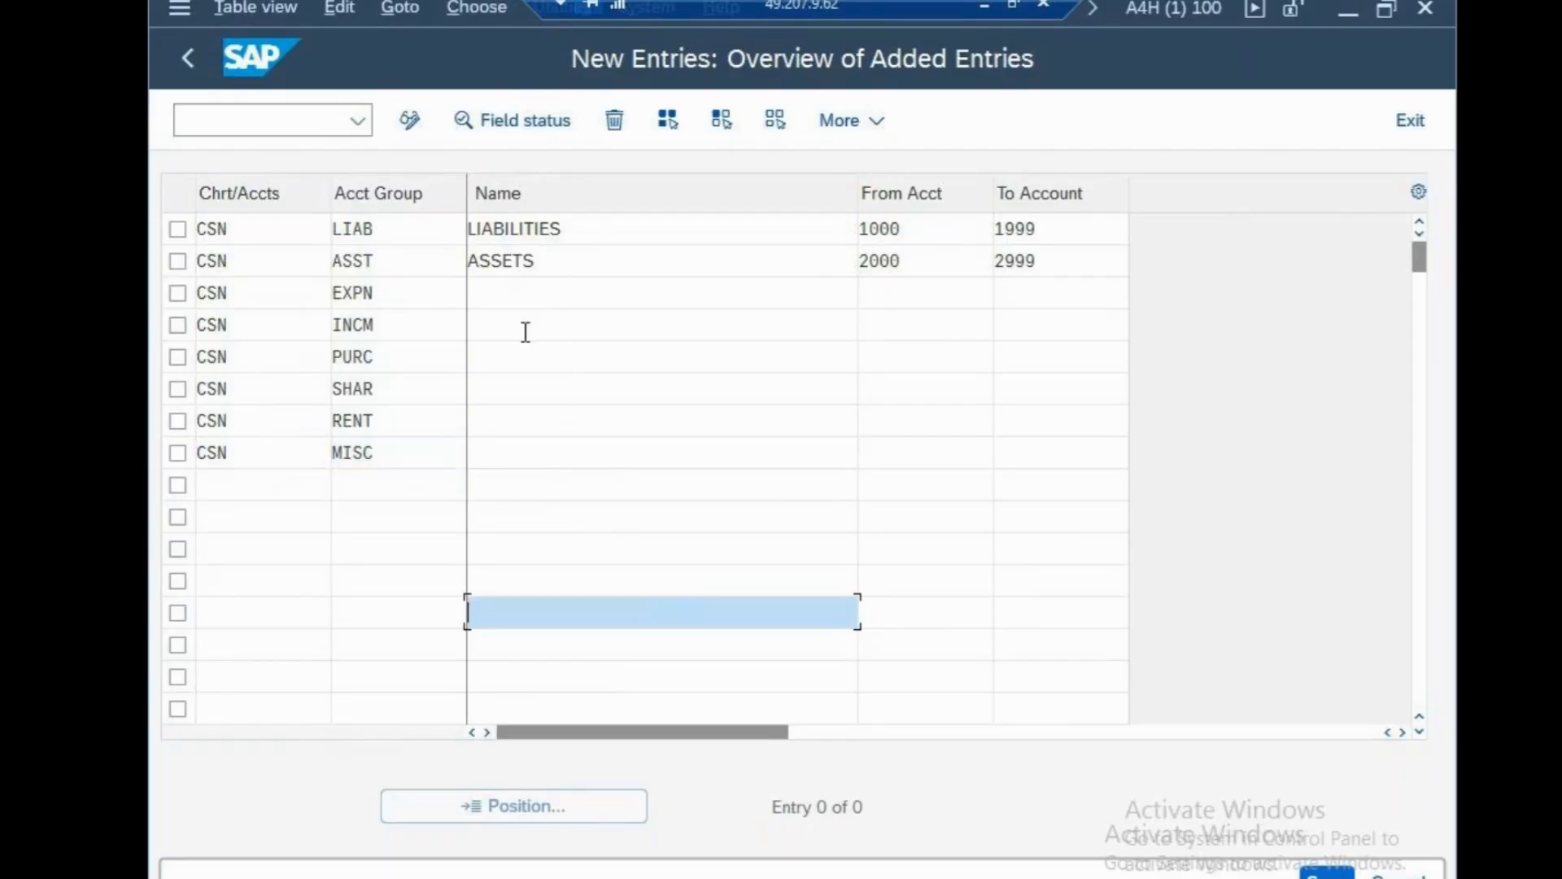
Name the EXPN, INCM and PURC groups EXPENSES, INCOMES and PURCHASES.
{"action": "left_click", "coordinate": [539, 293]}
{"action": "type", "text": "EXP"}
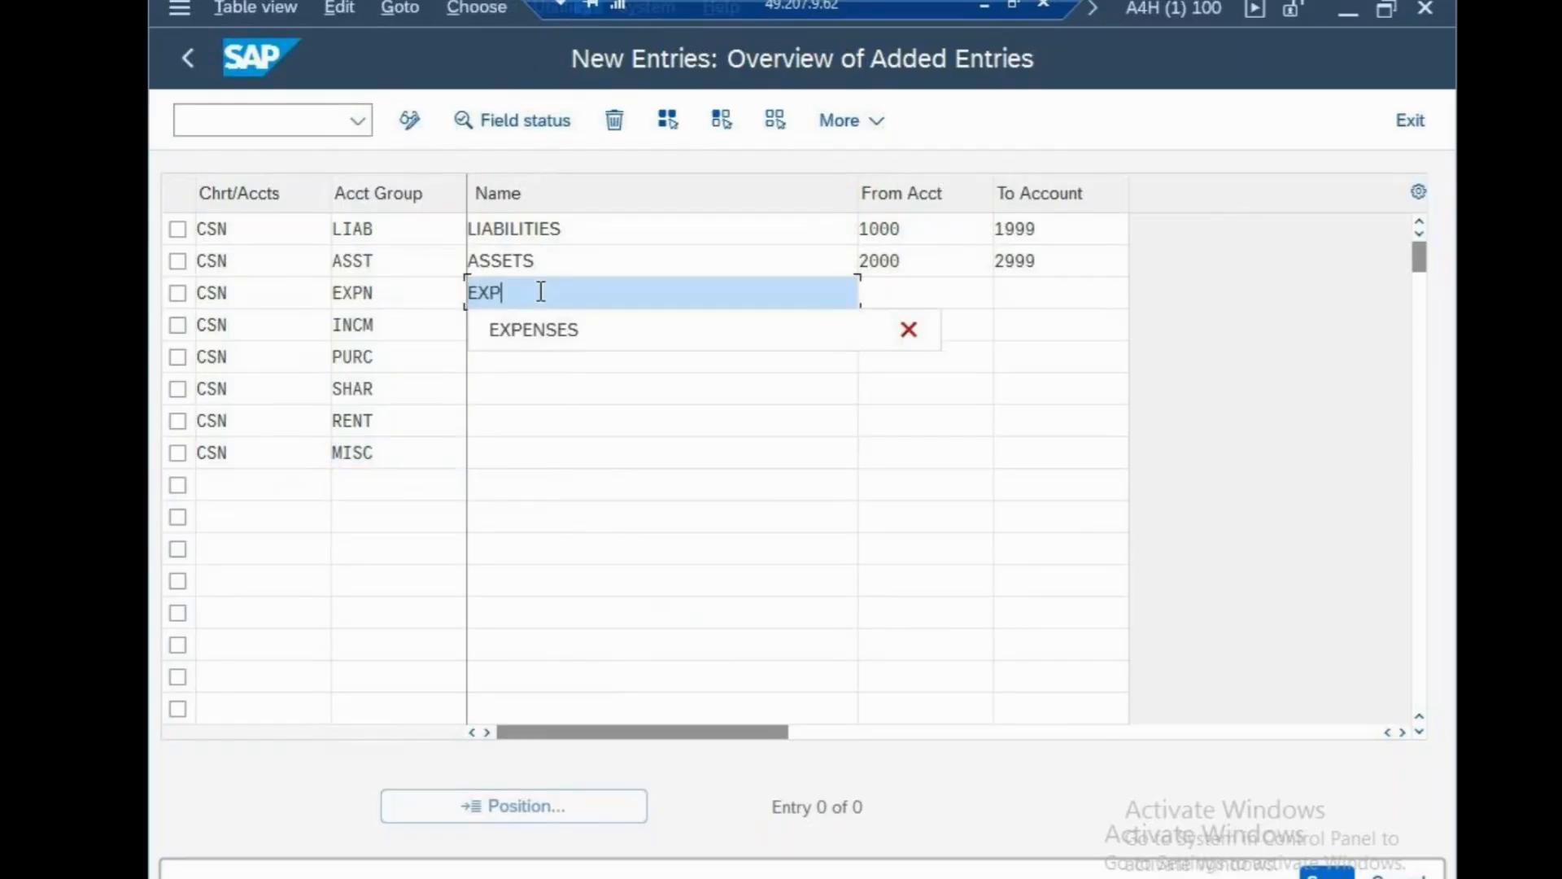
{"action": "type", "text": "ENSES"}
{"action": "left_click", "coordinate": [562, 519]}
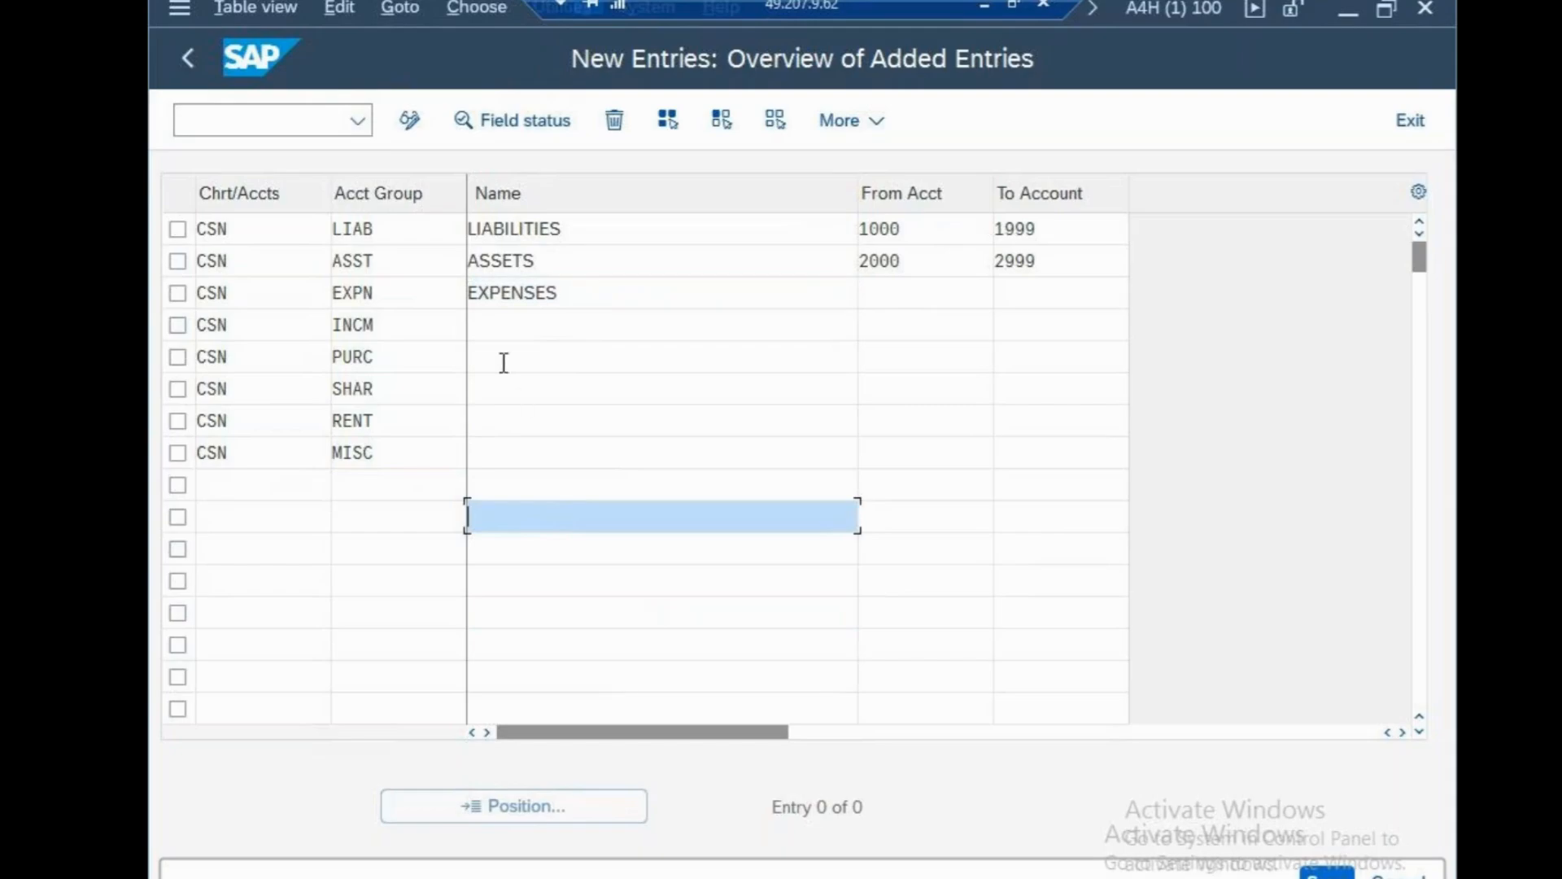
{"action": "left_click", "coordinate": [497, 330]}
{"action": "type", "text": "INCOMES"}
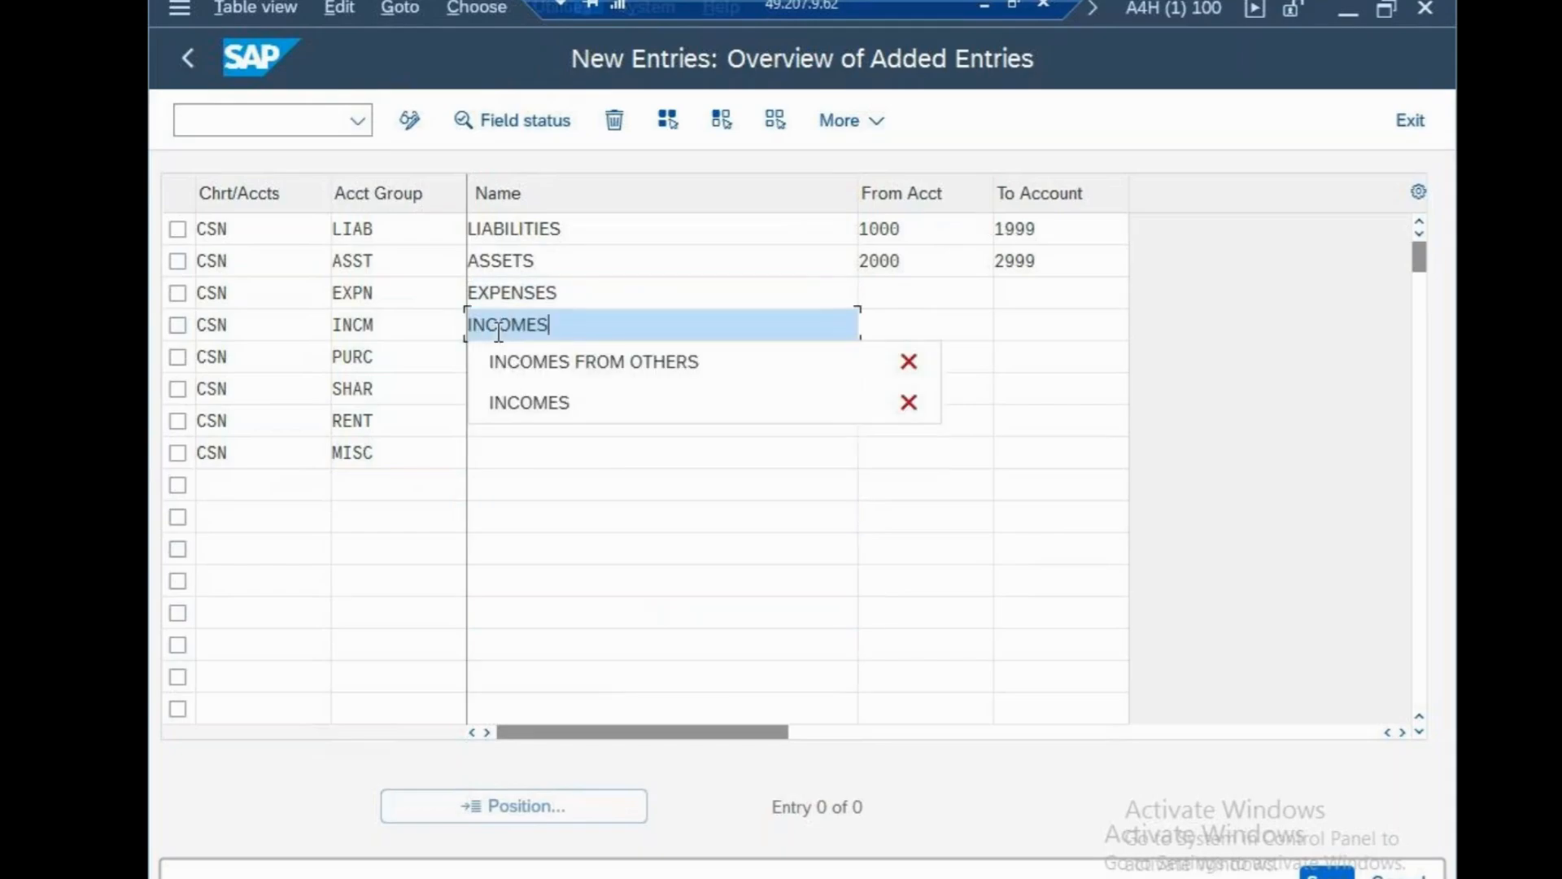
{"action": "left_click", "coordinate": [611, 579]}
{"action": "left_click", "coordinate": [553, 359]}
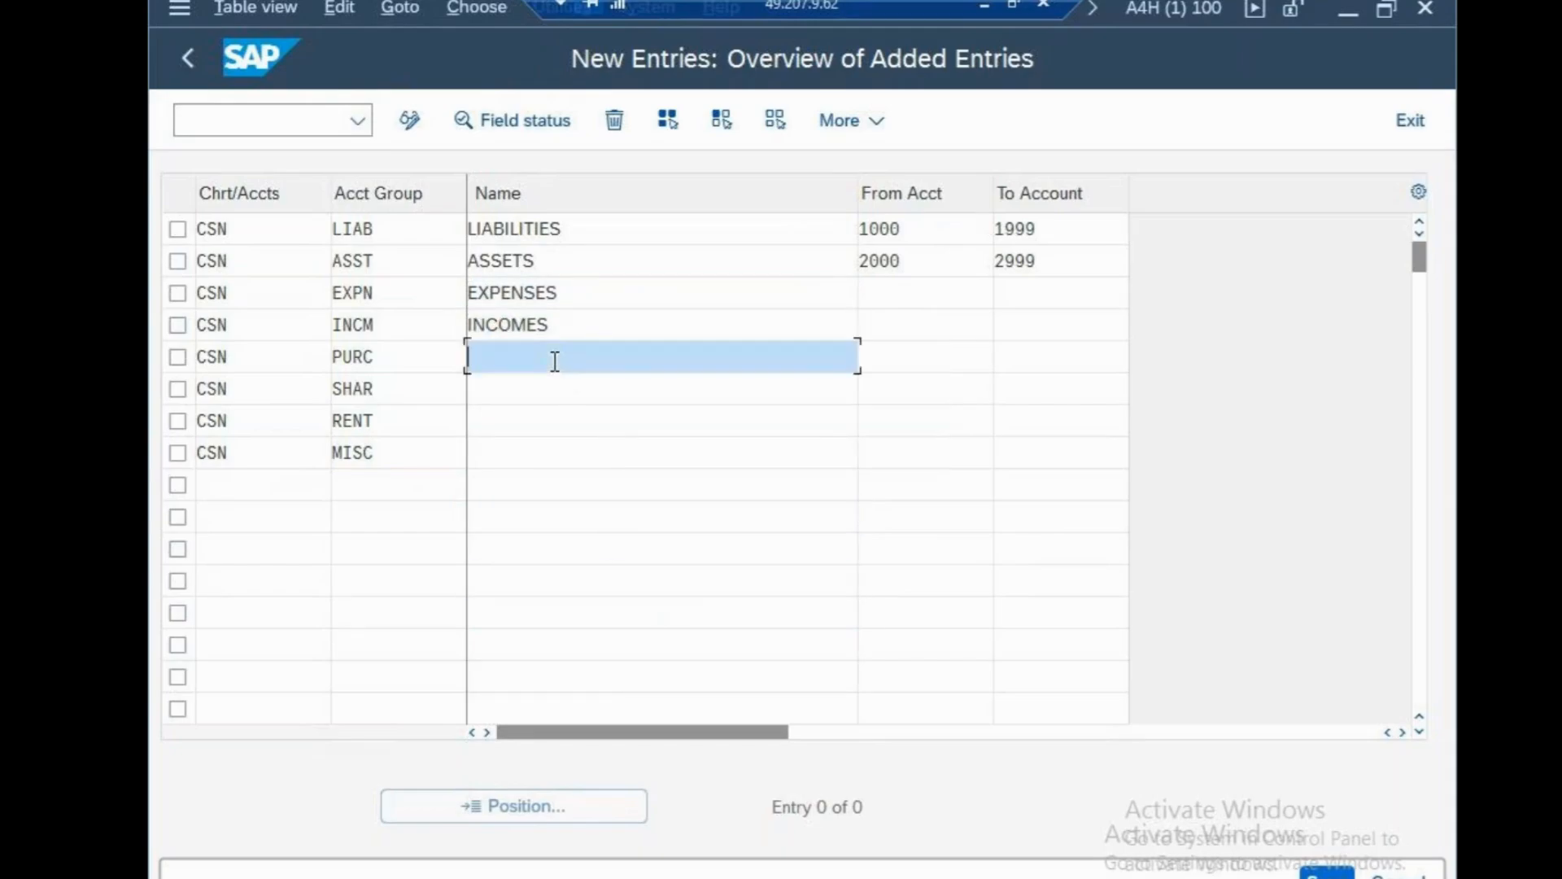
{"action": "type", "text": "PURCHASES"}
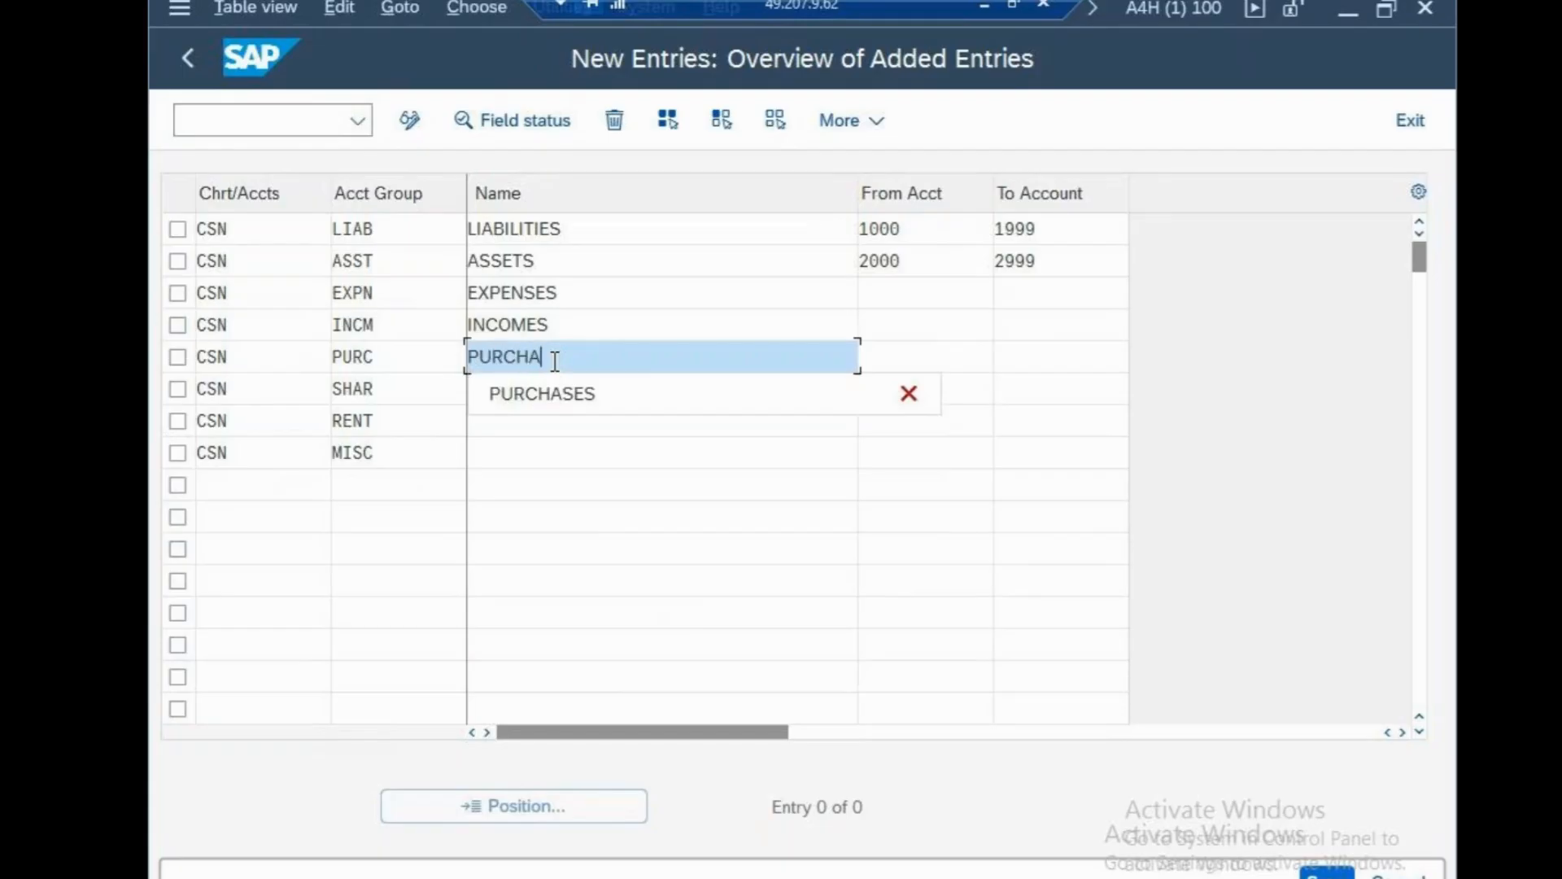
{"action": "left_click", "coordinate": [552, 518]}
Name the SHAR, RENT and MISC groups SHARES, RENTAL EXPENSES and MISCANELLEOUS.
{"action": "left_click", "coordinate": [532, 397]}
{"action": "type", "text": "SA"}
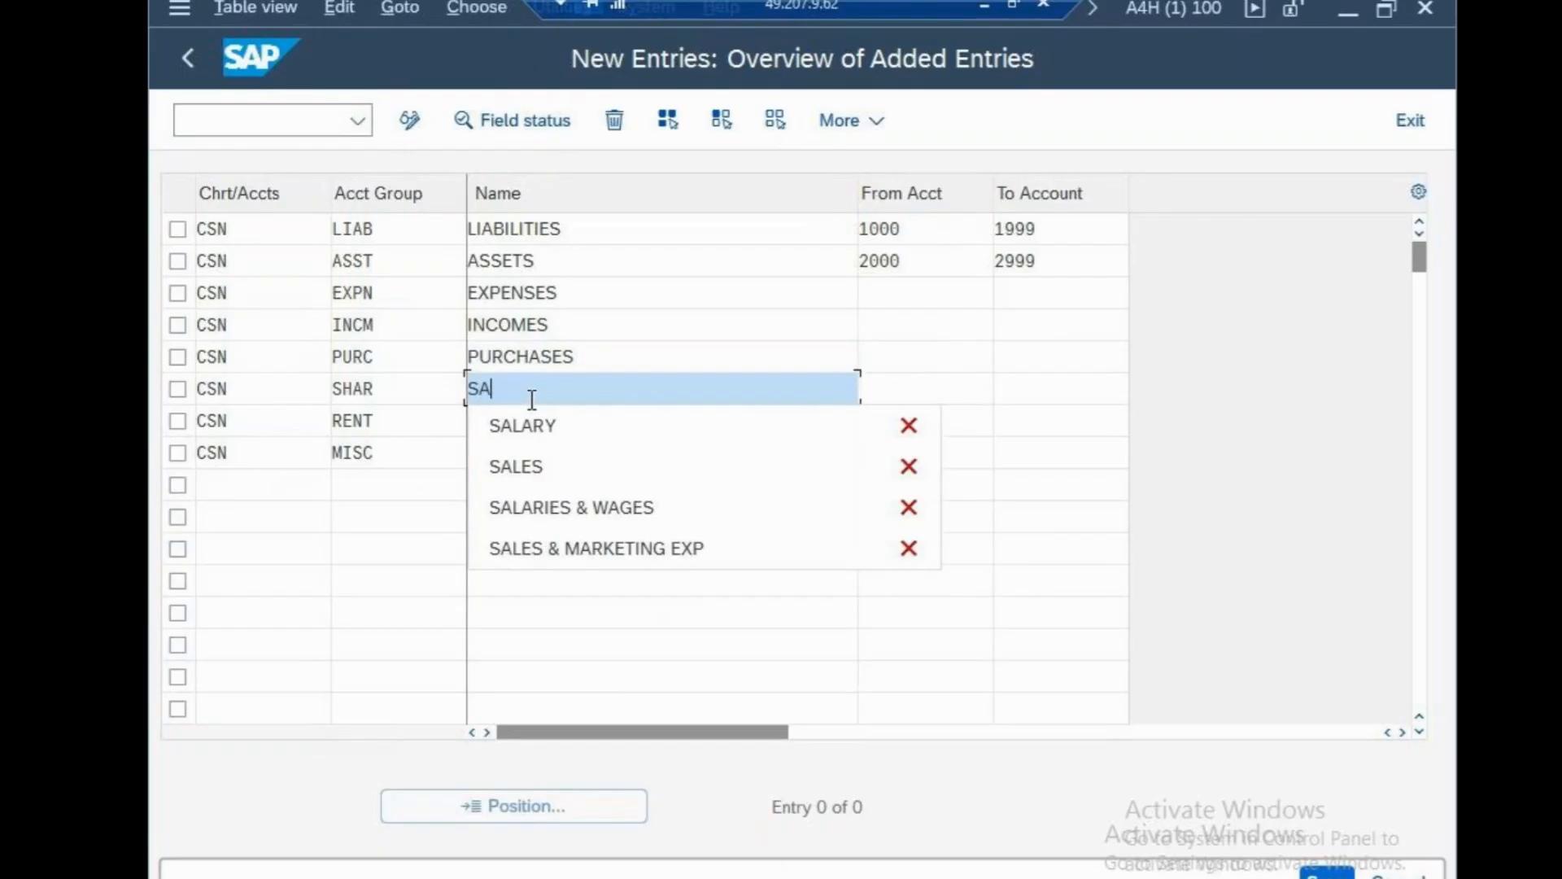
{"action": "key", "text": "BackSpace"}
{"action": "type", "text": "HARES"}
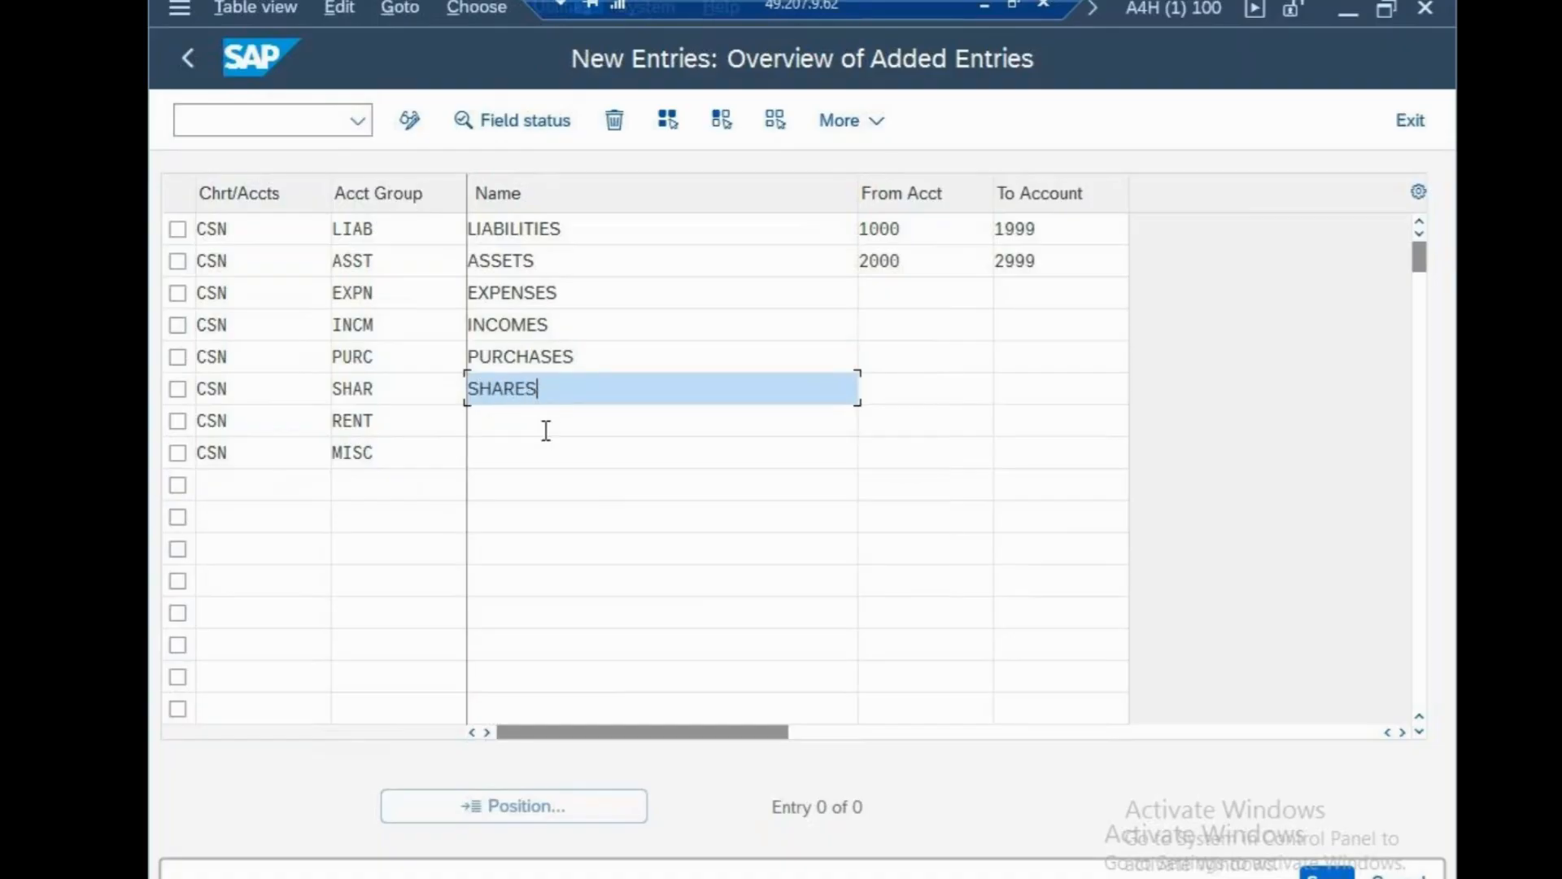
{"action": "left_click", "coordinate": [572, 582]}
{"action": "left_click", "coordinate": [534, 421]}
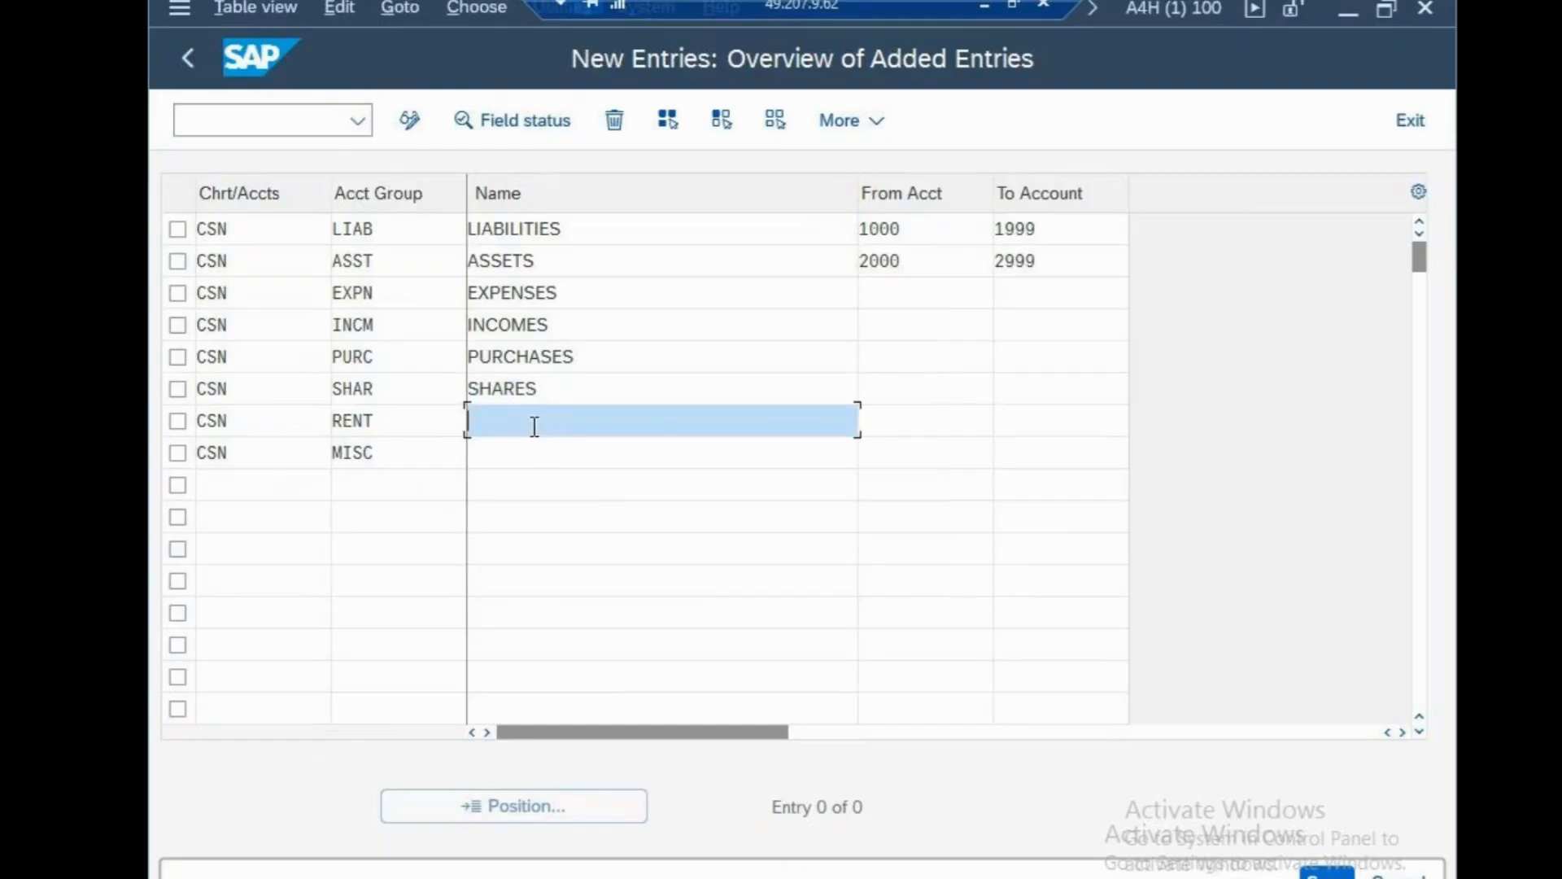
{"action": "type", "text": "RENTAL EXPENSES"}
{"action": "left_click", "coordinate": [559, 462]}
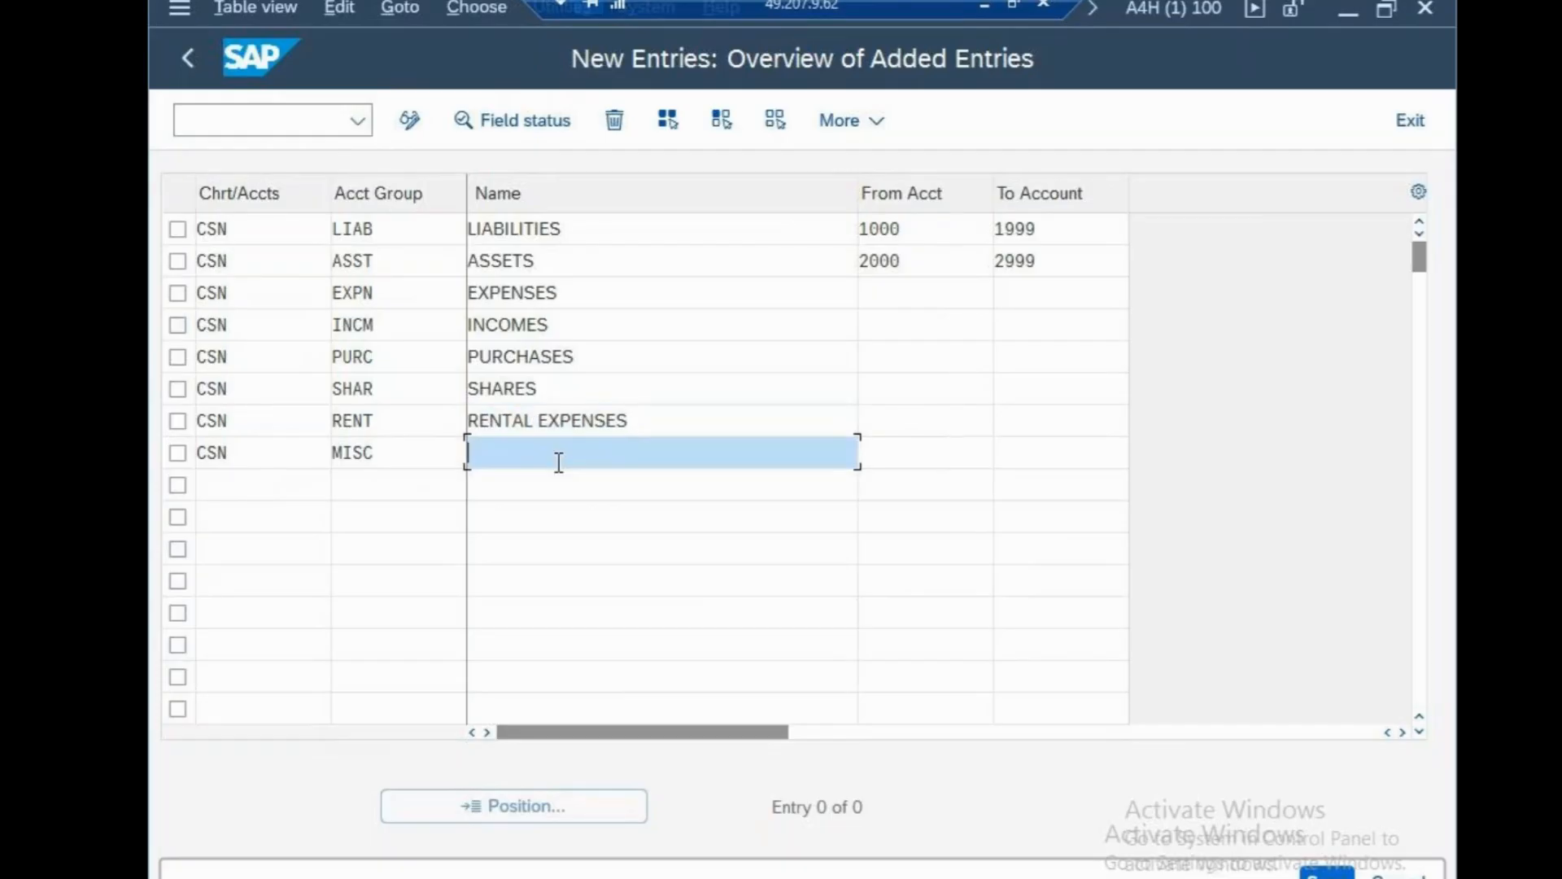
{"action": "type", "text": ","}
{"action": "key", "text": "BackSpace"}
{"action": "type", "text": "MSIC"}
{"action": "key", "text": "BackSpace"}
{"action": "key", "text": "BackSpace"}
{"action": "key", "text": "BackSpace"}
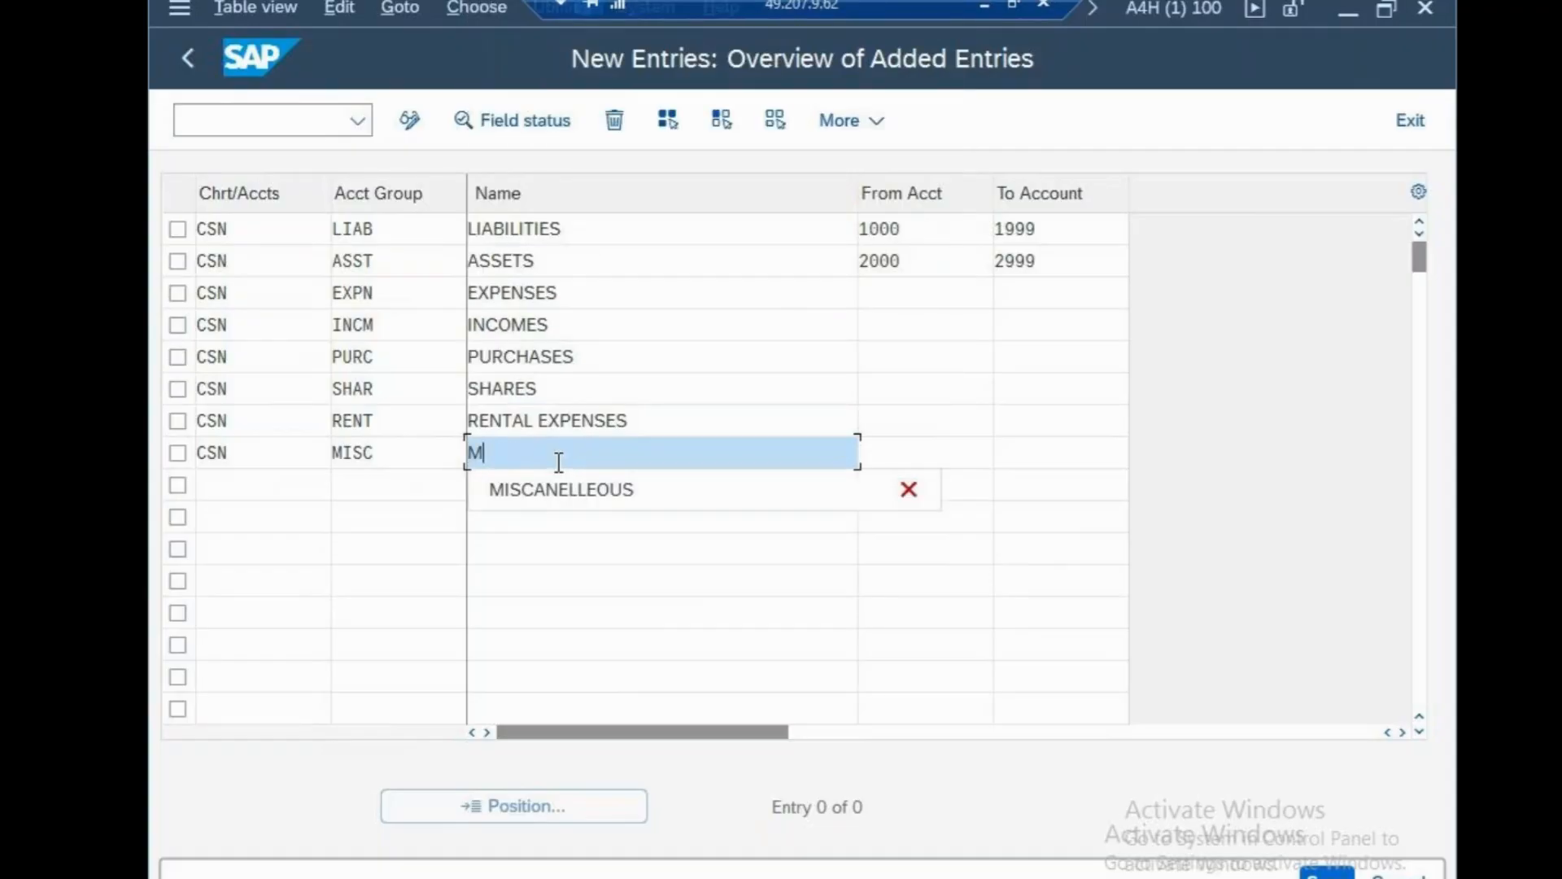
{"action": "left_click", "coordinate": [664, 500]}
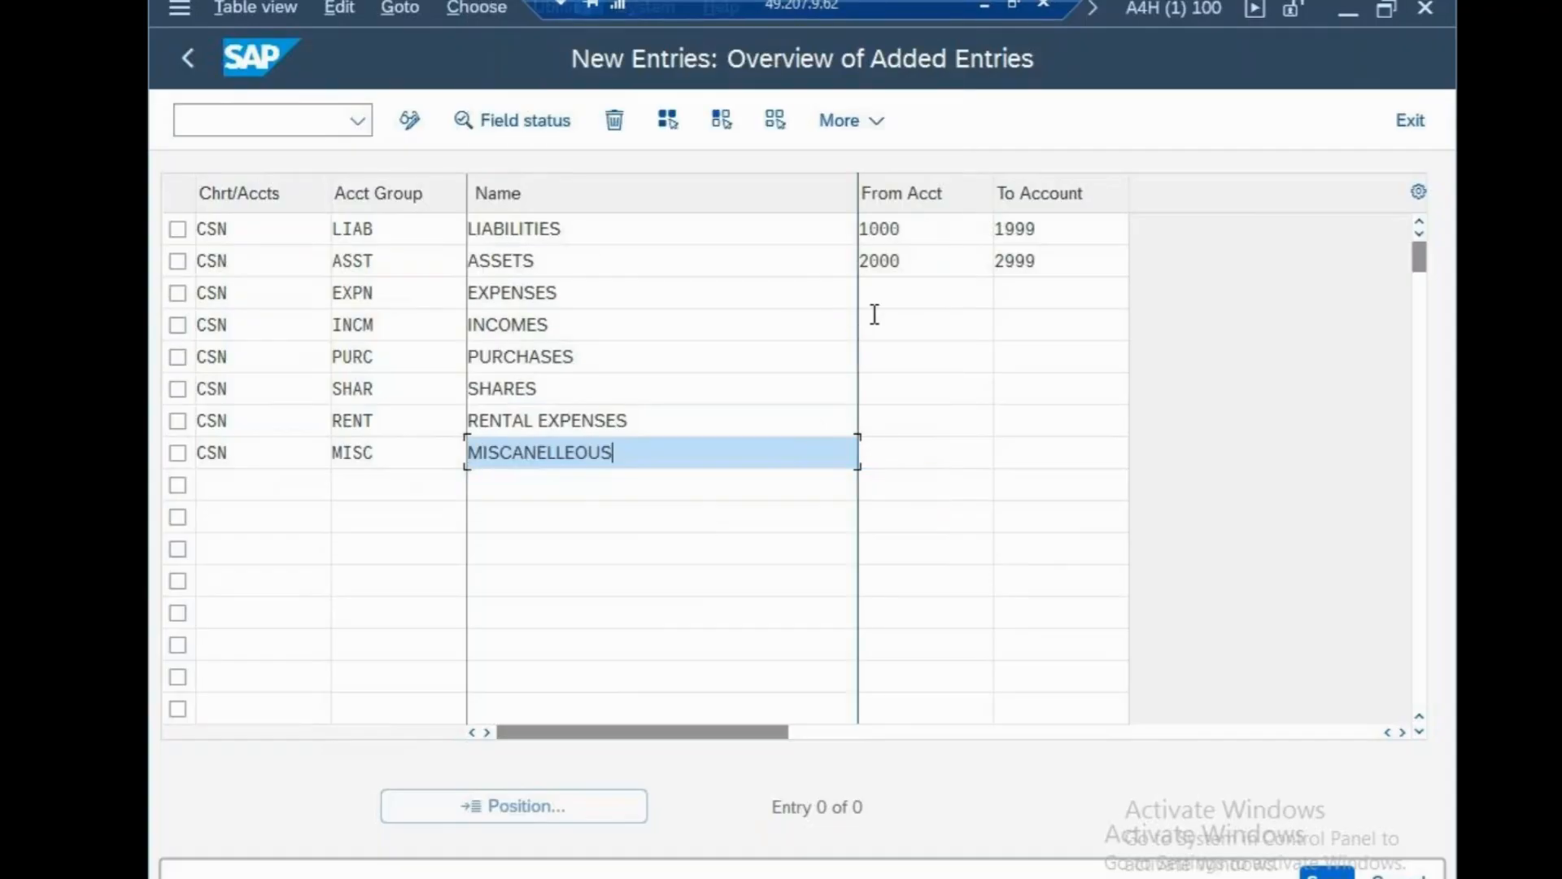
{"action": "left_click", "coordinate": [877, 314]}
Enter starting accounts 3000, 4000, 5000, 6000 and 7000 for EXPN through RENT.
{"action": "left_click", "coordinate": [882, 297]}
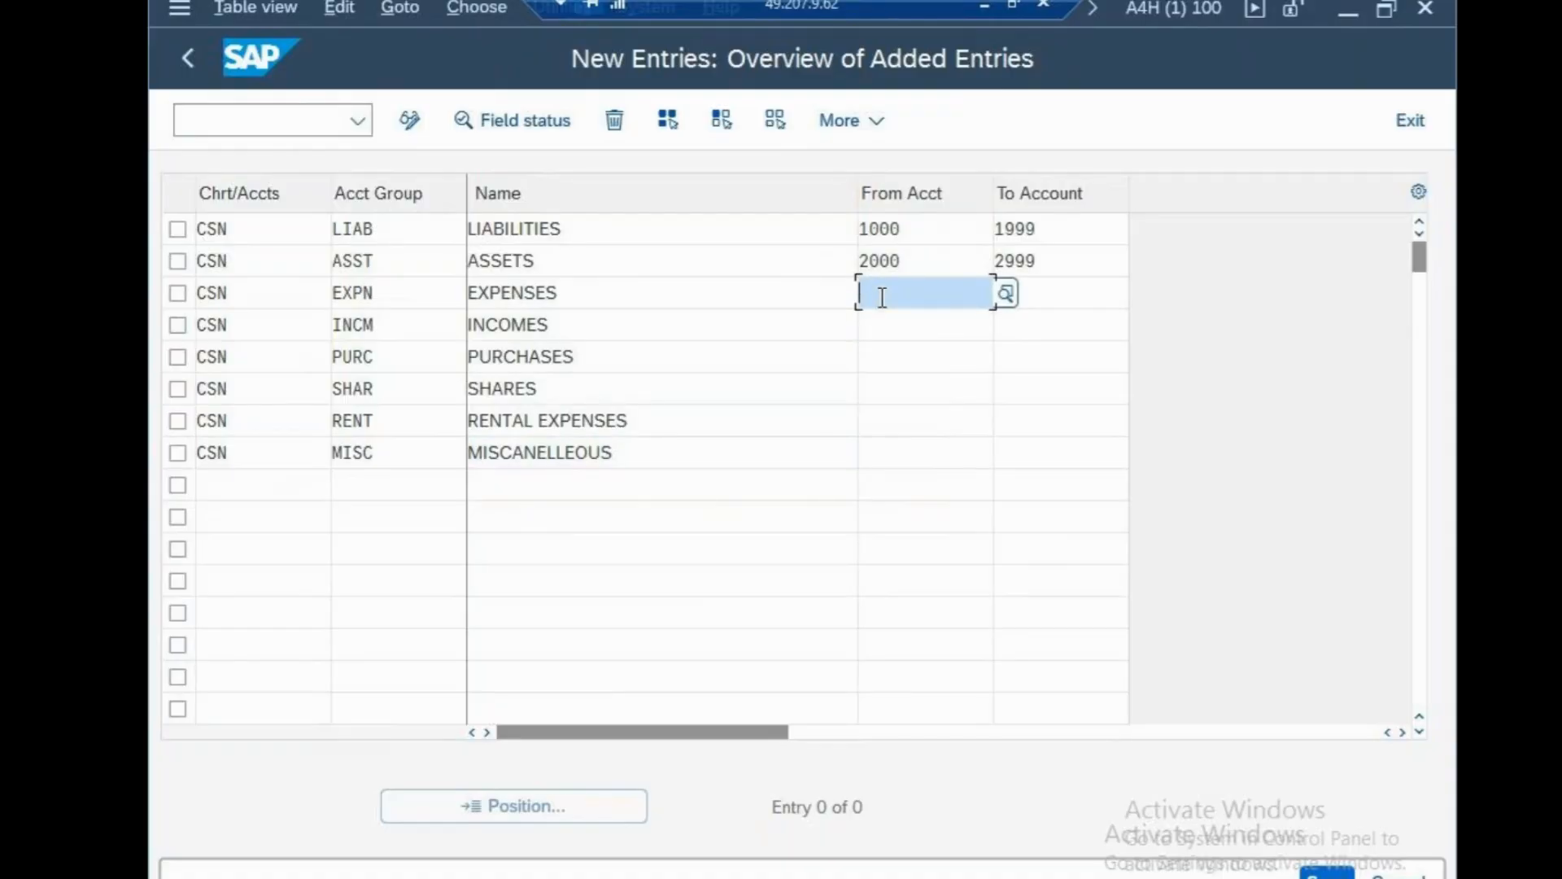
{"action": "type", "text": "3000"}
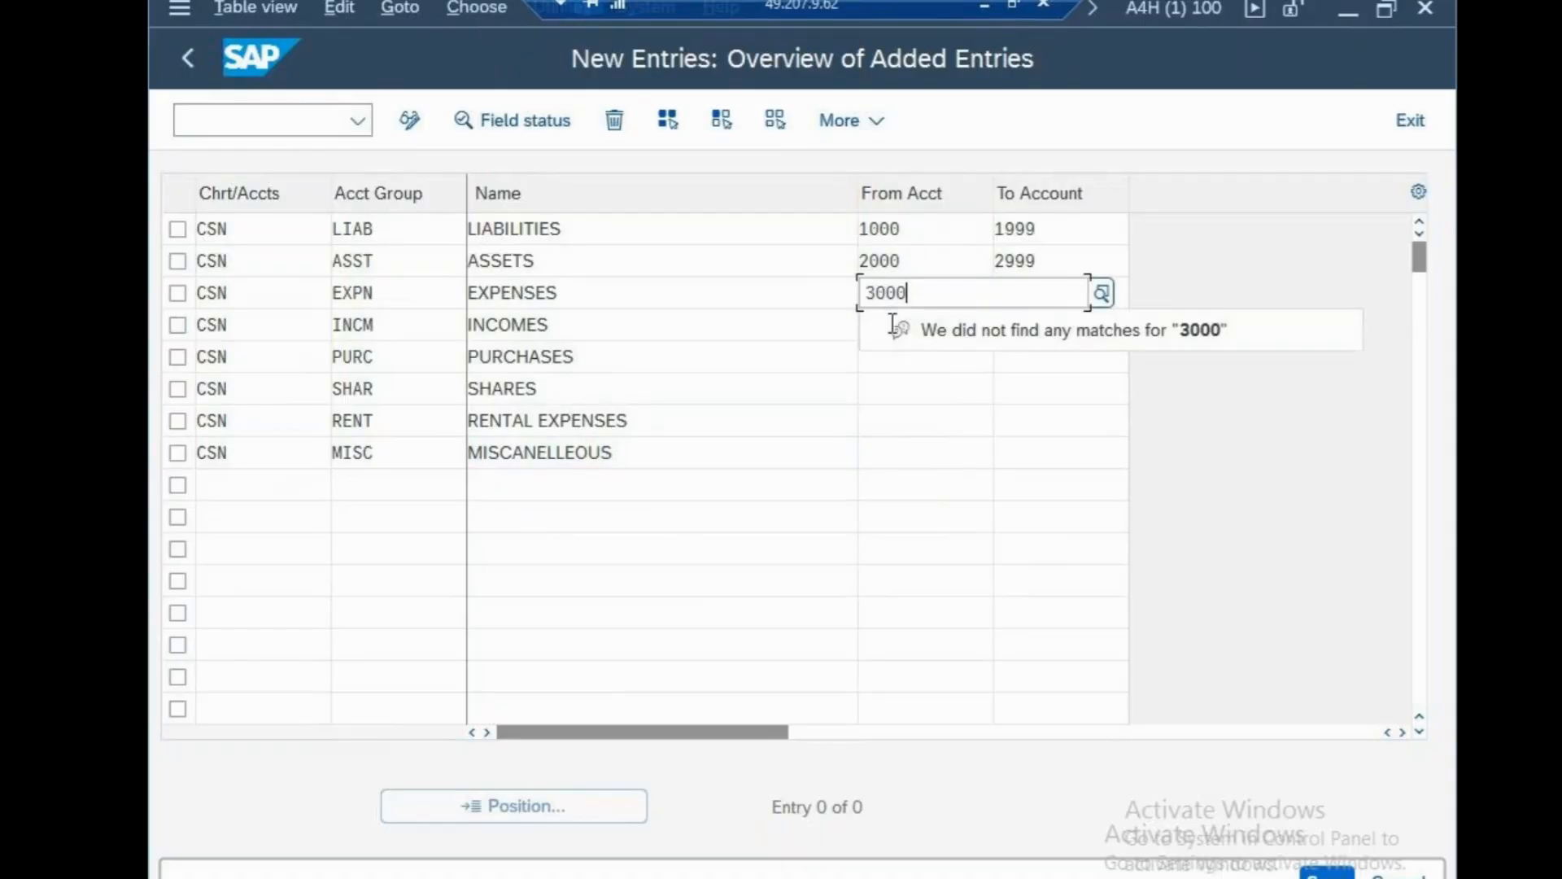
{"action": "left_click", "coordinate": [927, 330]}
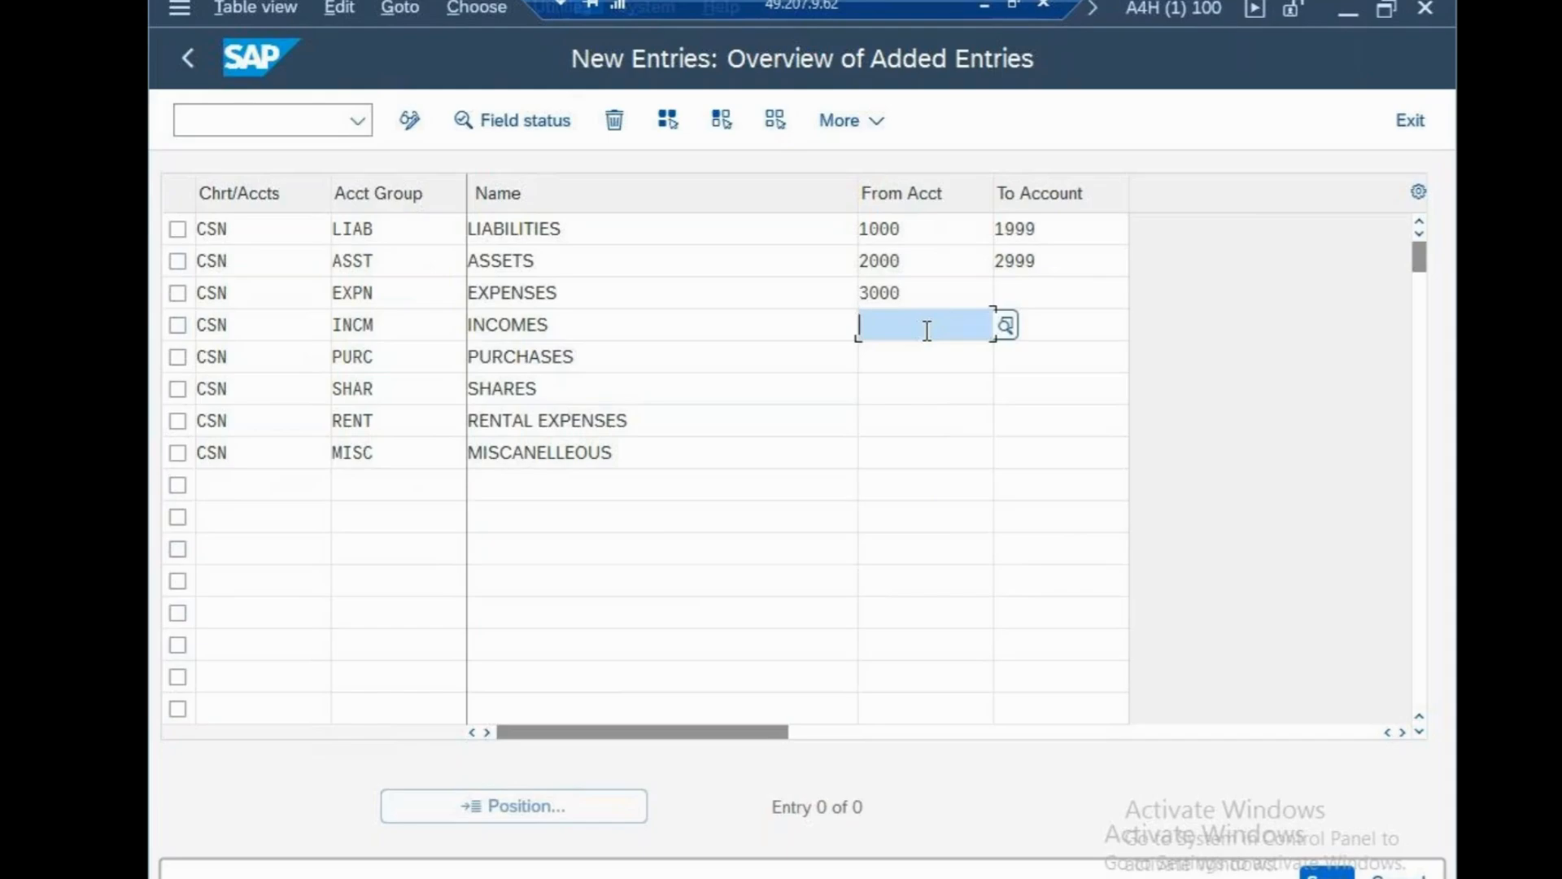
{"action": "type", "text": "4000"}
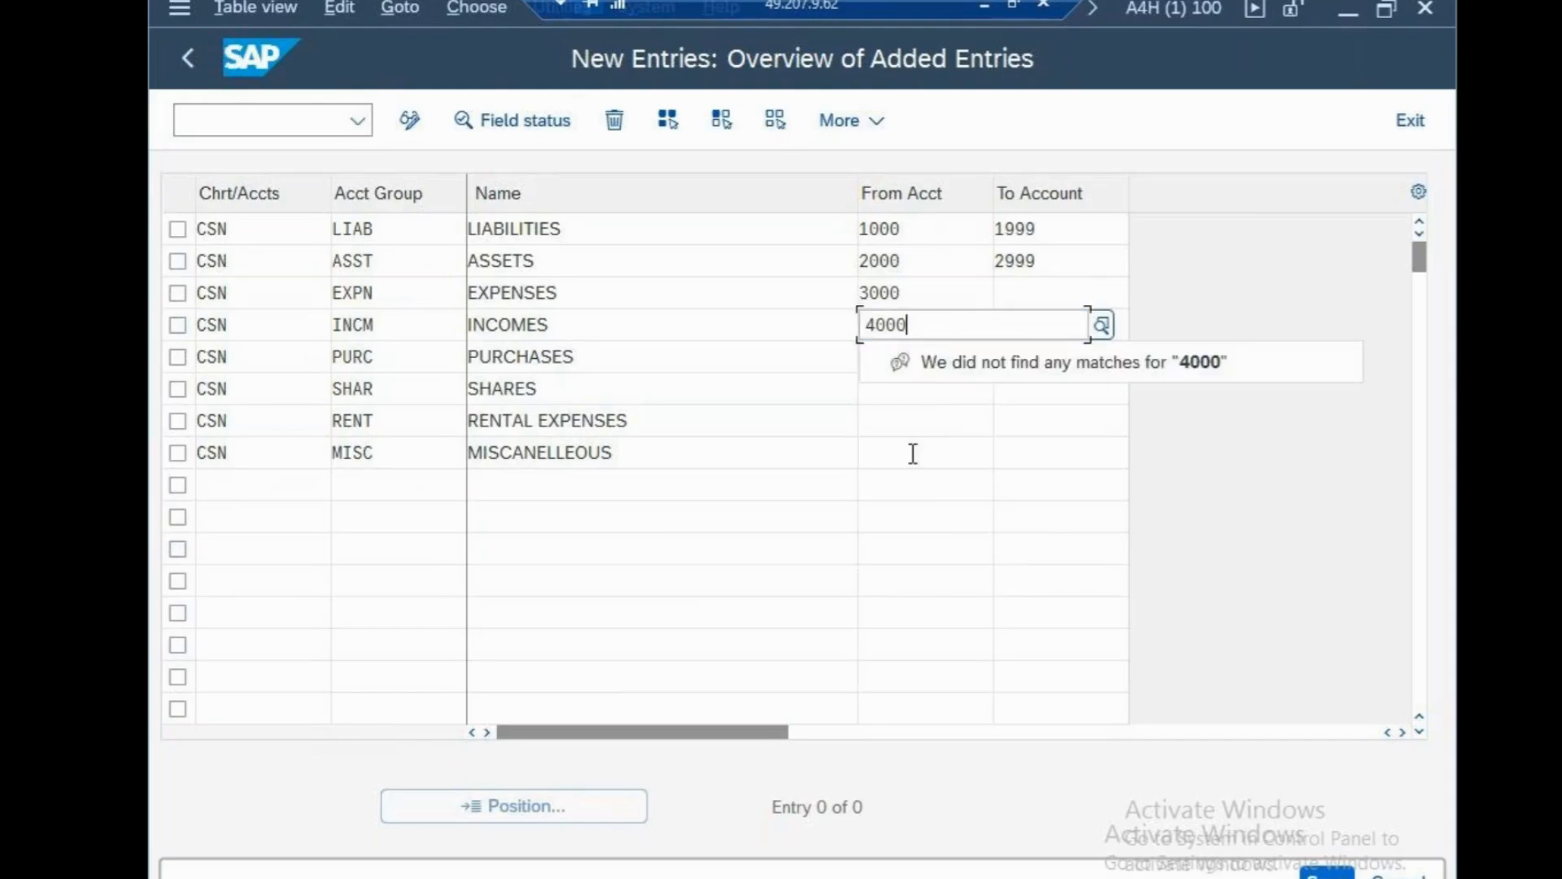
{"action": "left_click", "coordinate": [913, 454]}
{"action": "left_click", "coordinate": [893, 360]}
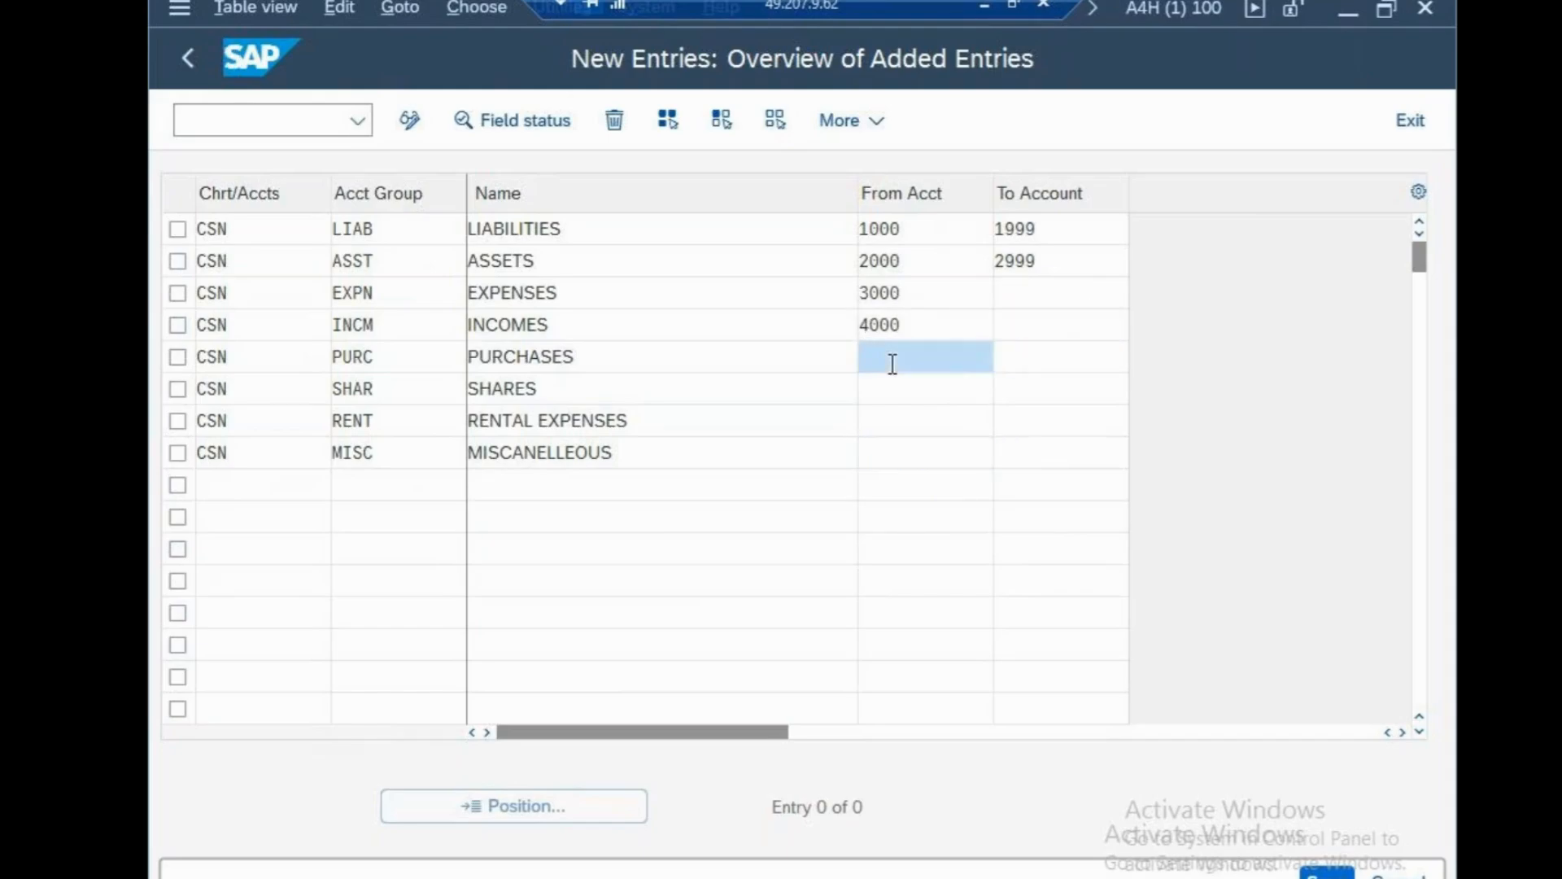
{"action": "type", "text": "5000"}
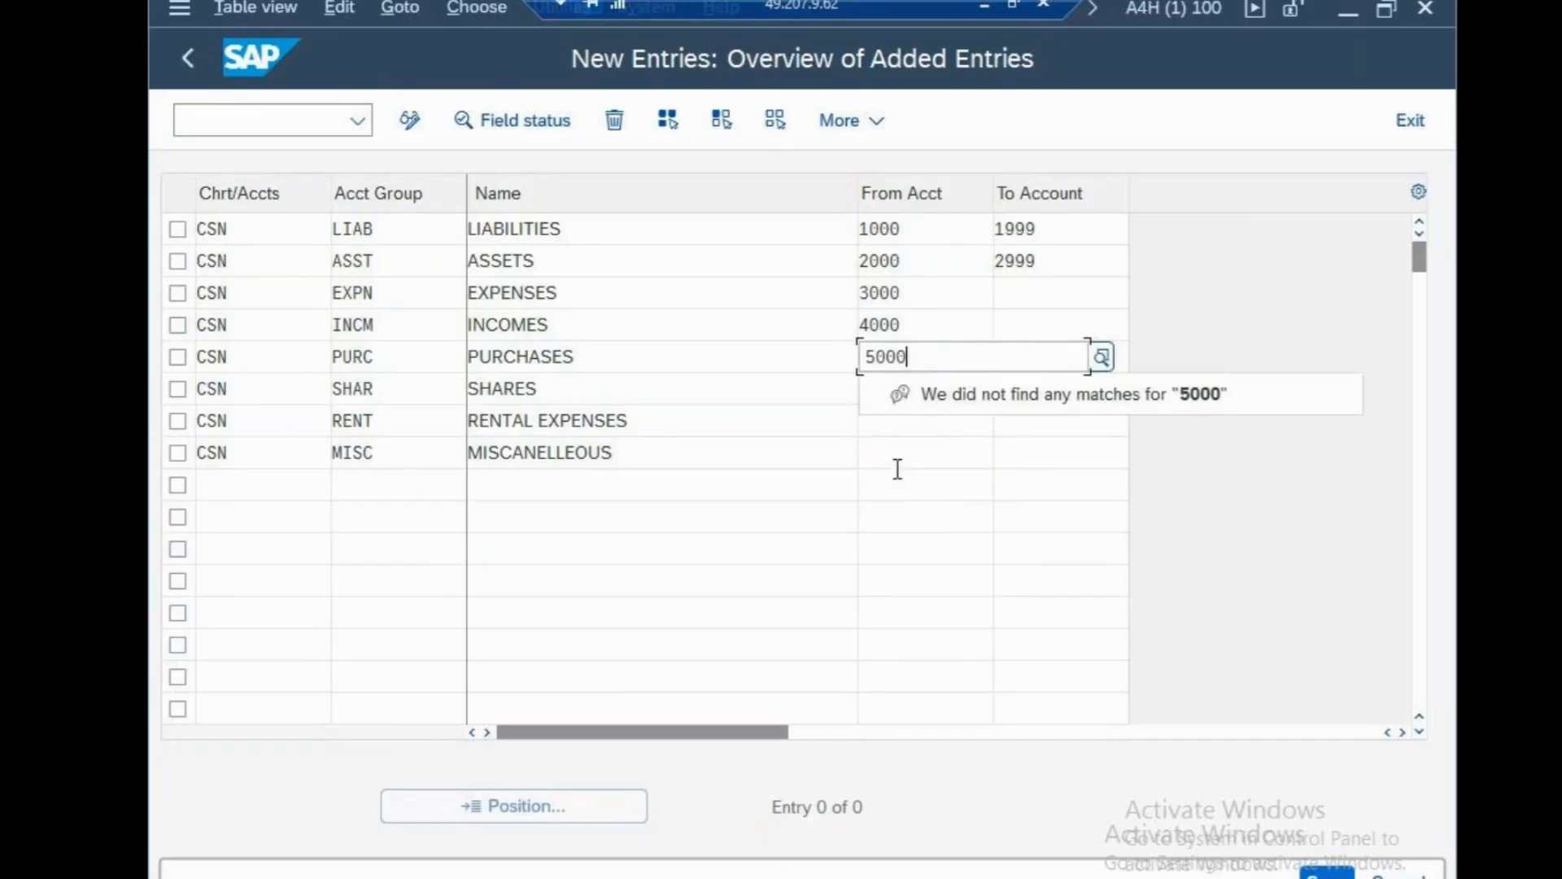
{"action": "left_click", "coordinate": [887, 392]}
{"action": "type", "text": "6000"}
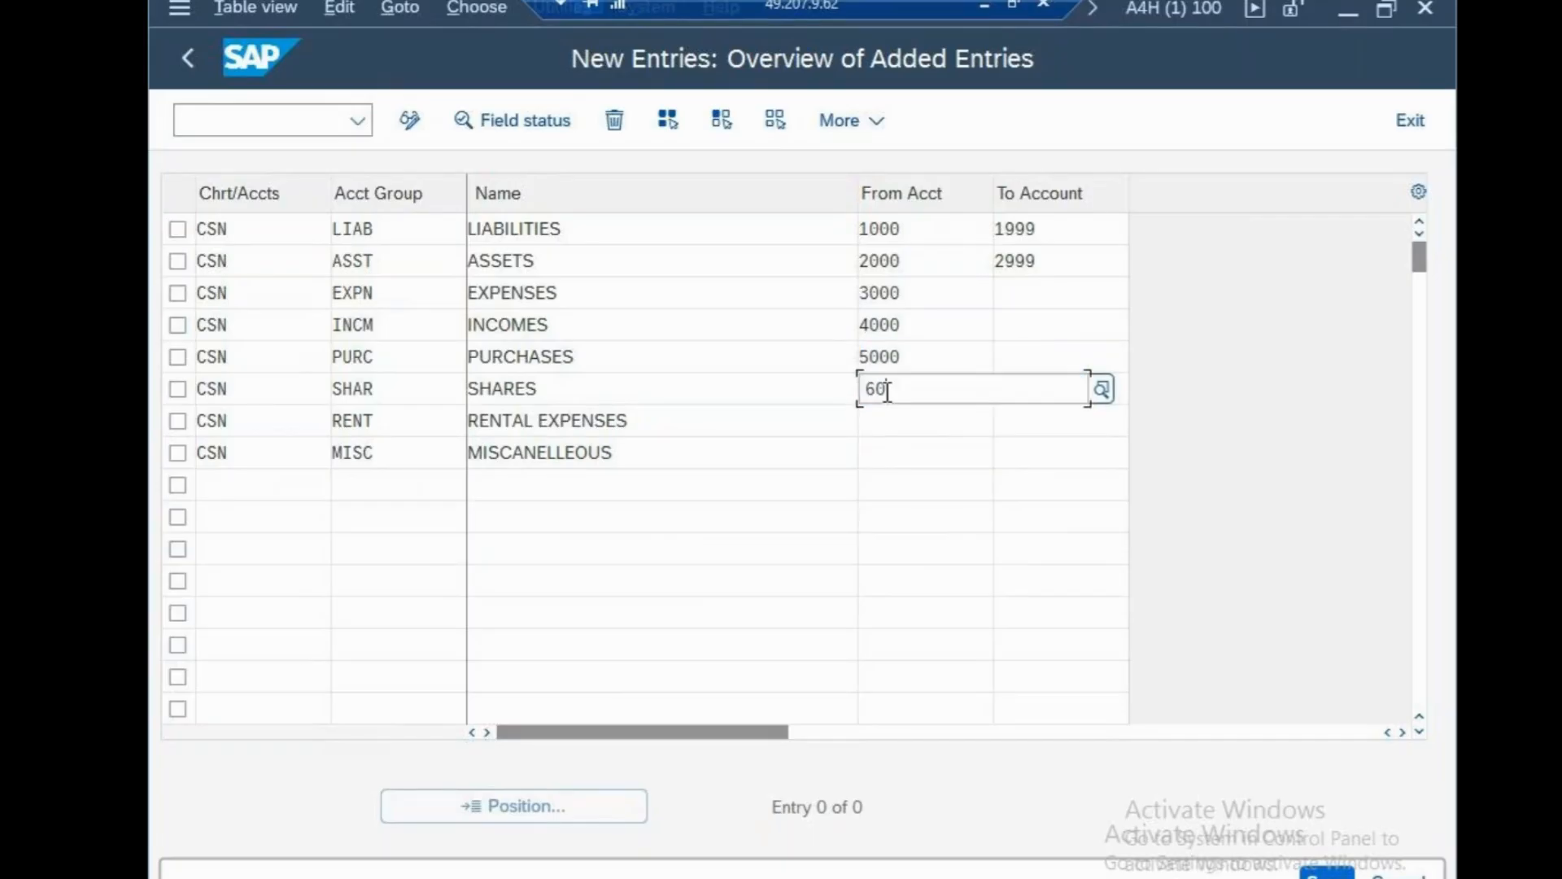
{"action": "left_click", "coordinate": [936, 547]}
{"action": "left_click", "coordinate": [893, 424]}
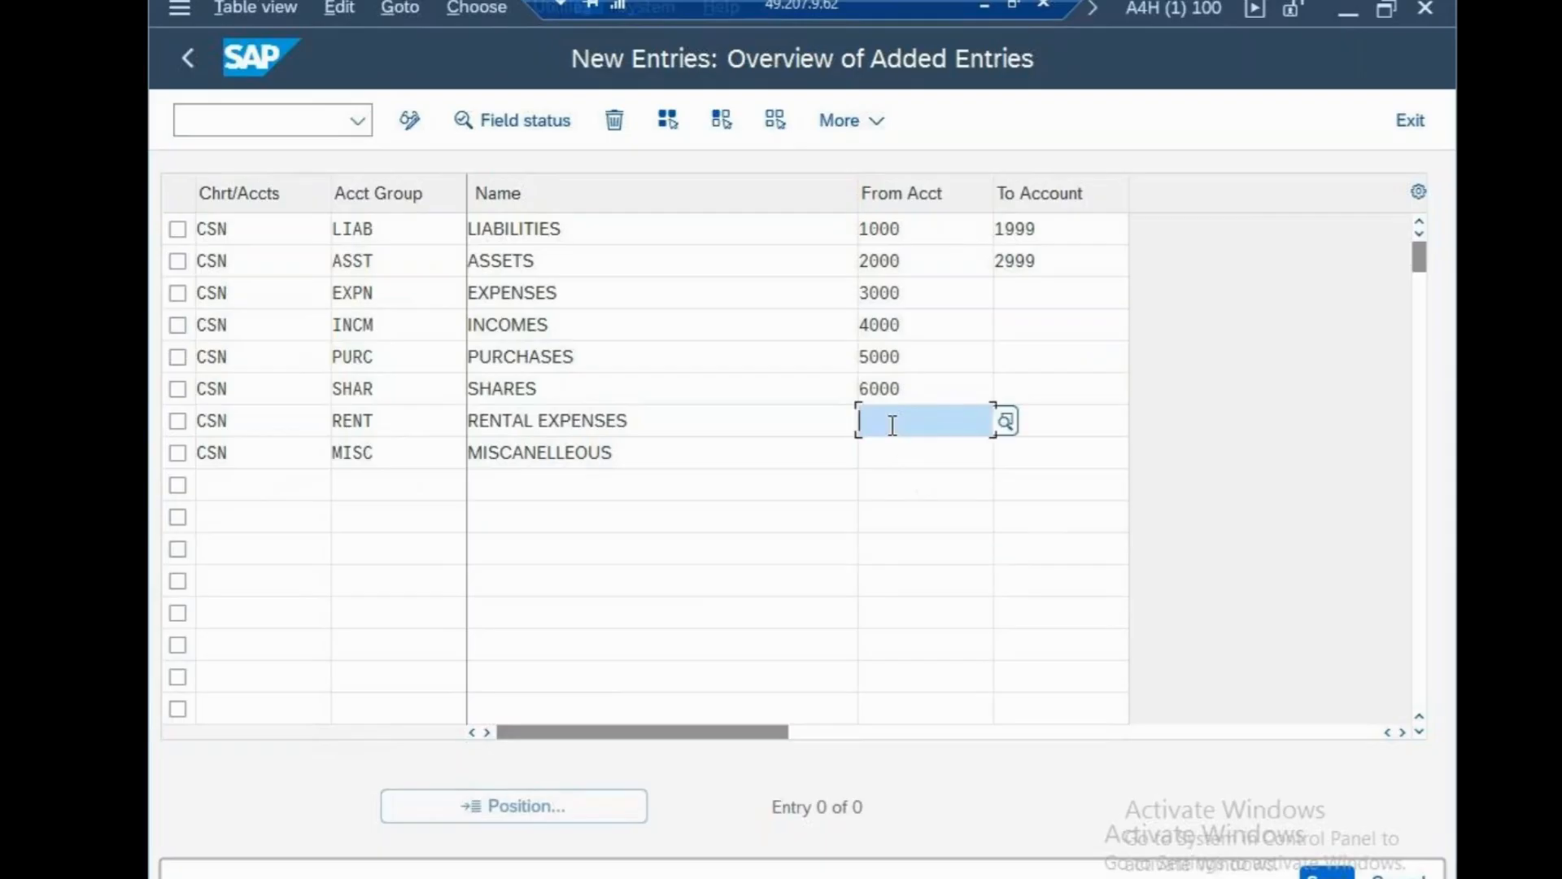
{"action": "type", "text": "7000"}
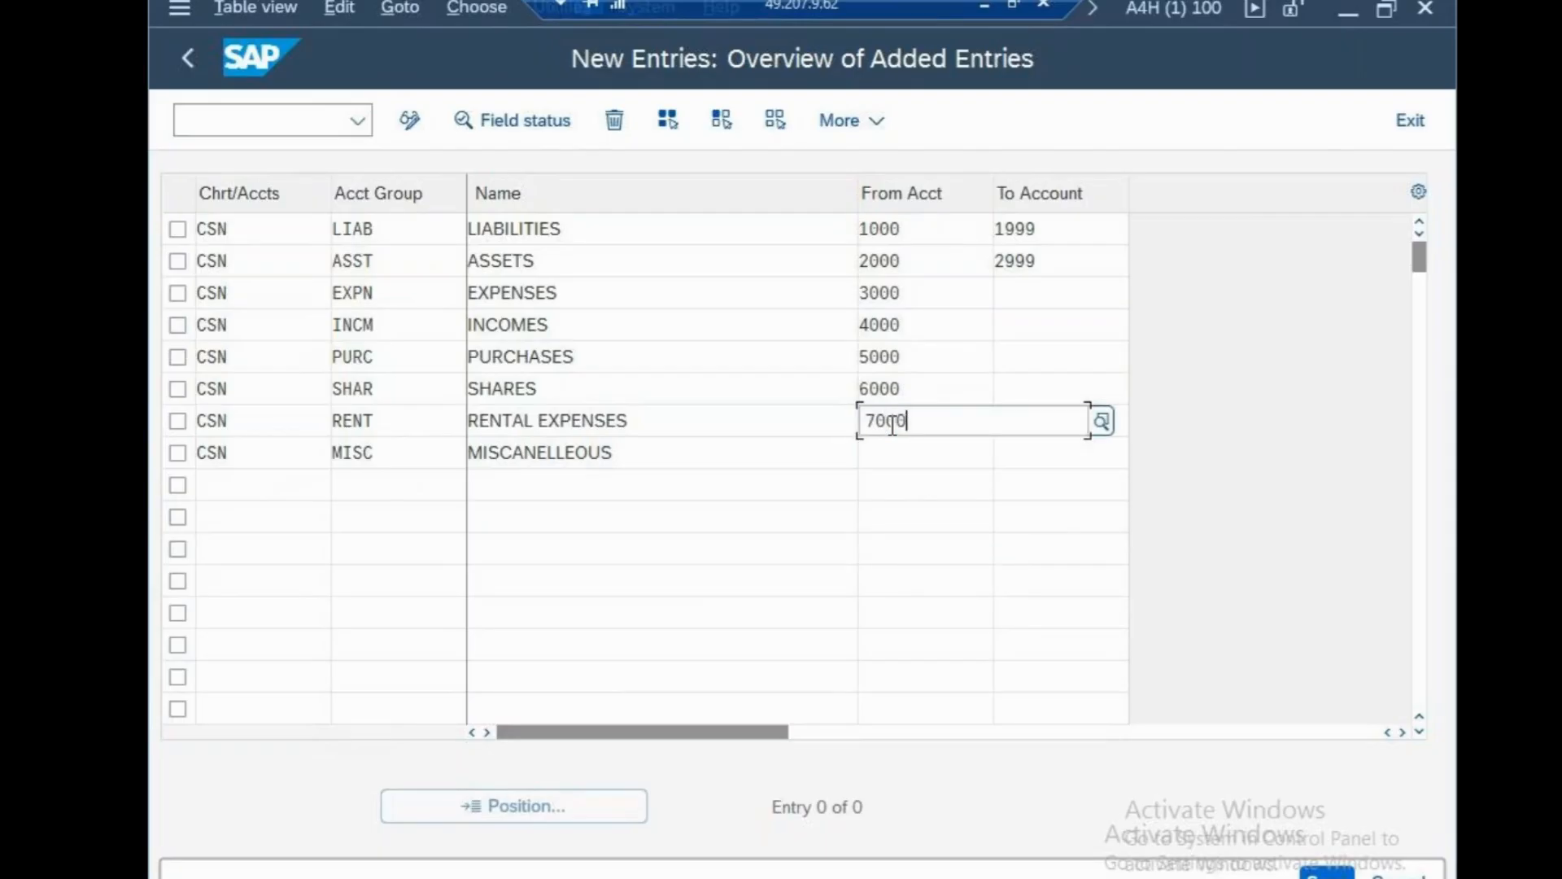
{"action": "left_click", "coordinate": [900, 645]}
{"action": "left_click", "coordinate": [881, 464]}
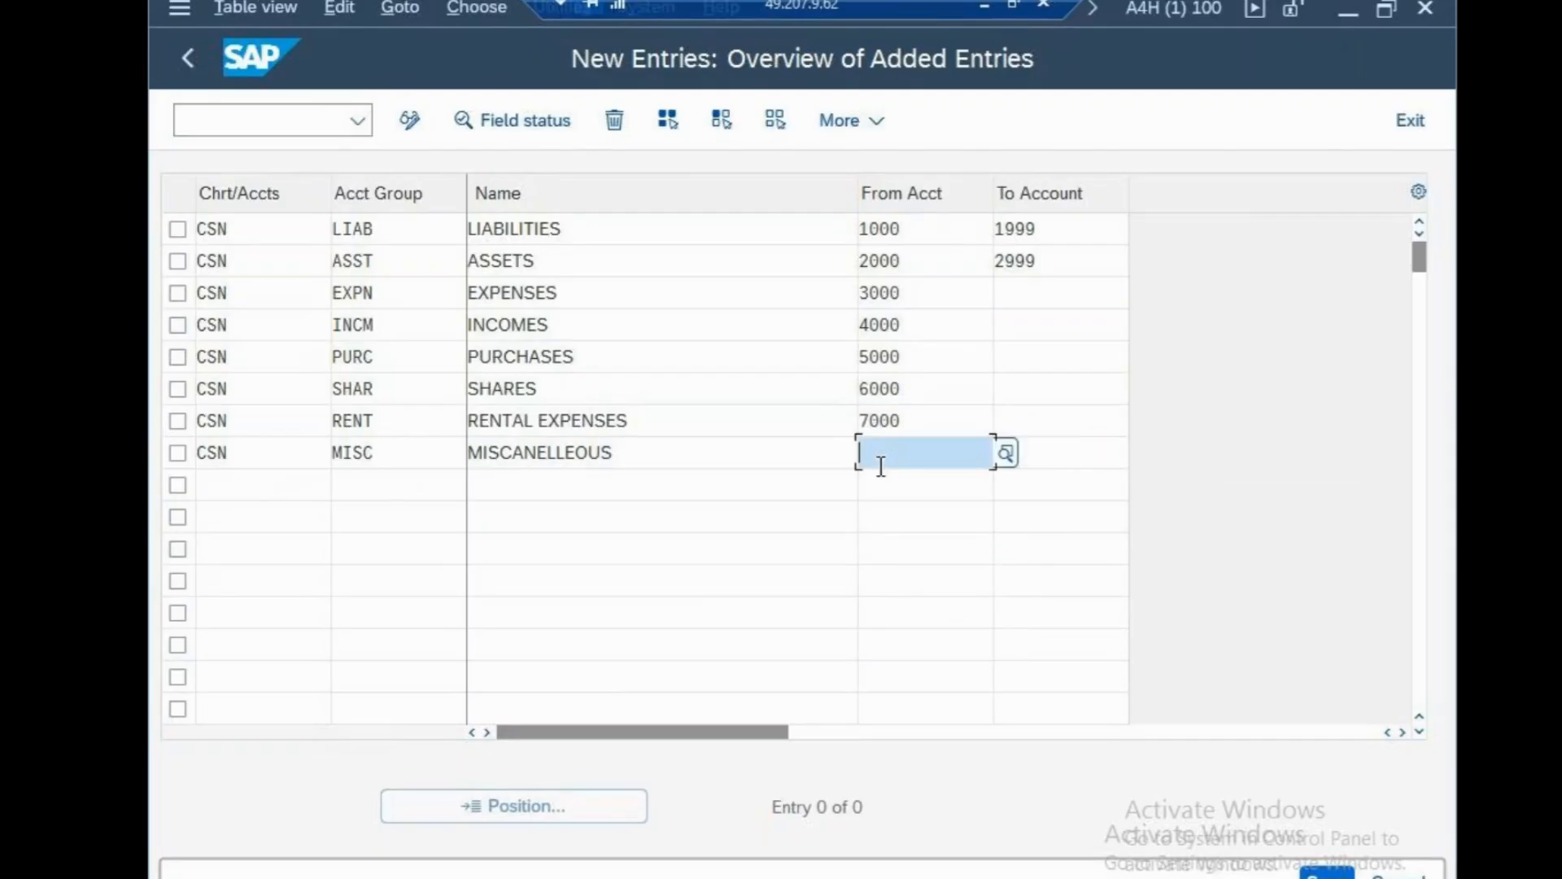
Give MISC starting account 8000 and set ending accounts 3999, 4999, 5999 for EXPN–PURC.
{"action": "type", "text": "8000"}
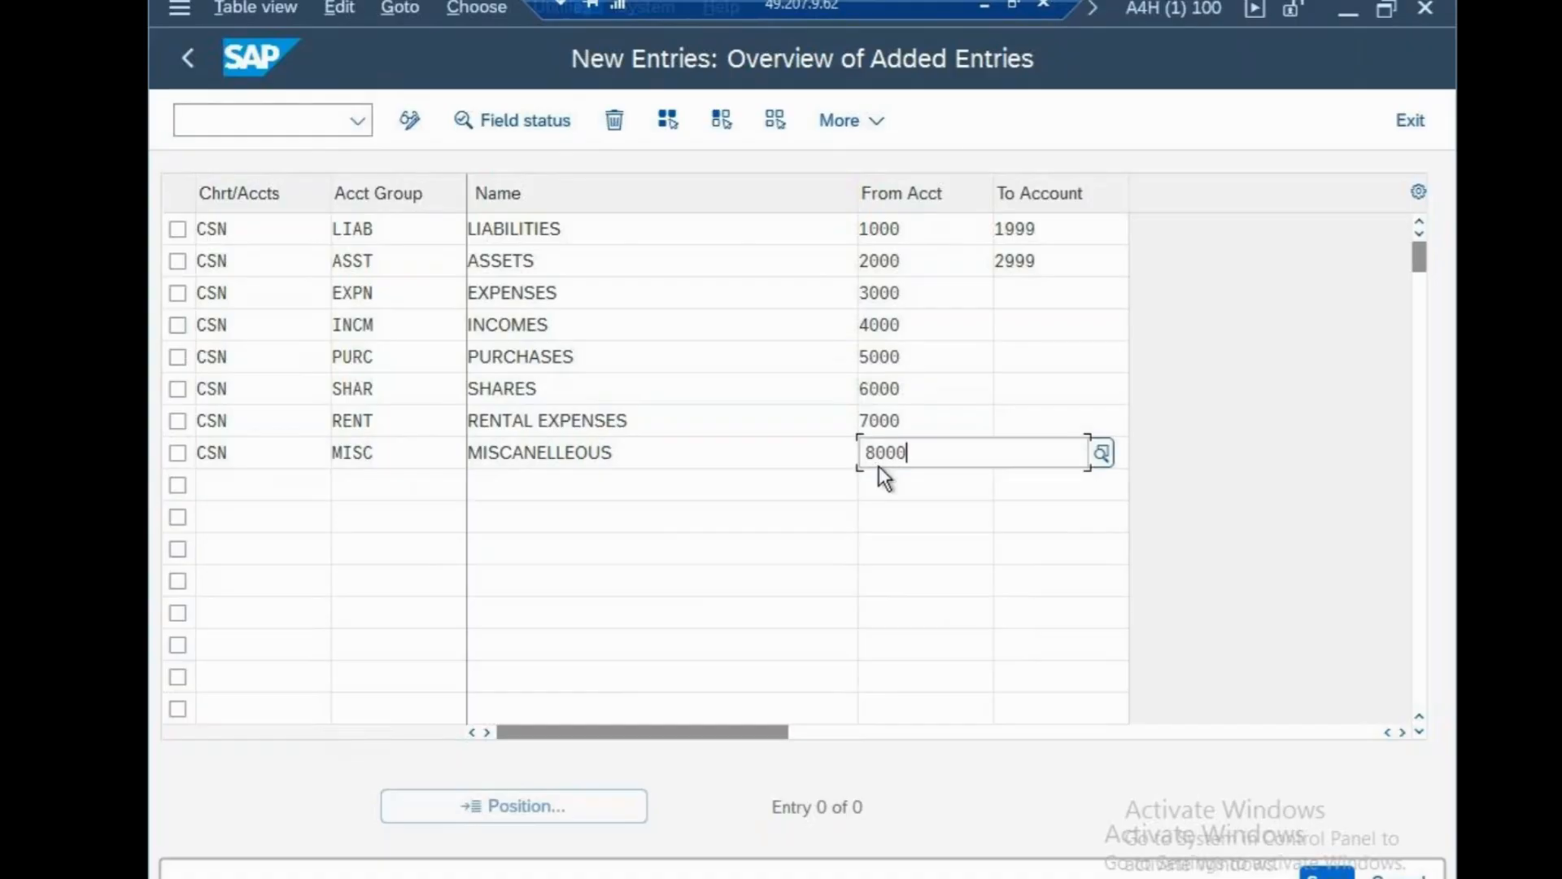
{"action": "left_click", "coordinate": [1013, 291]}
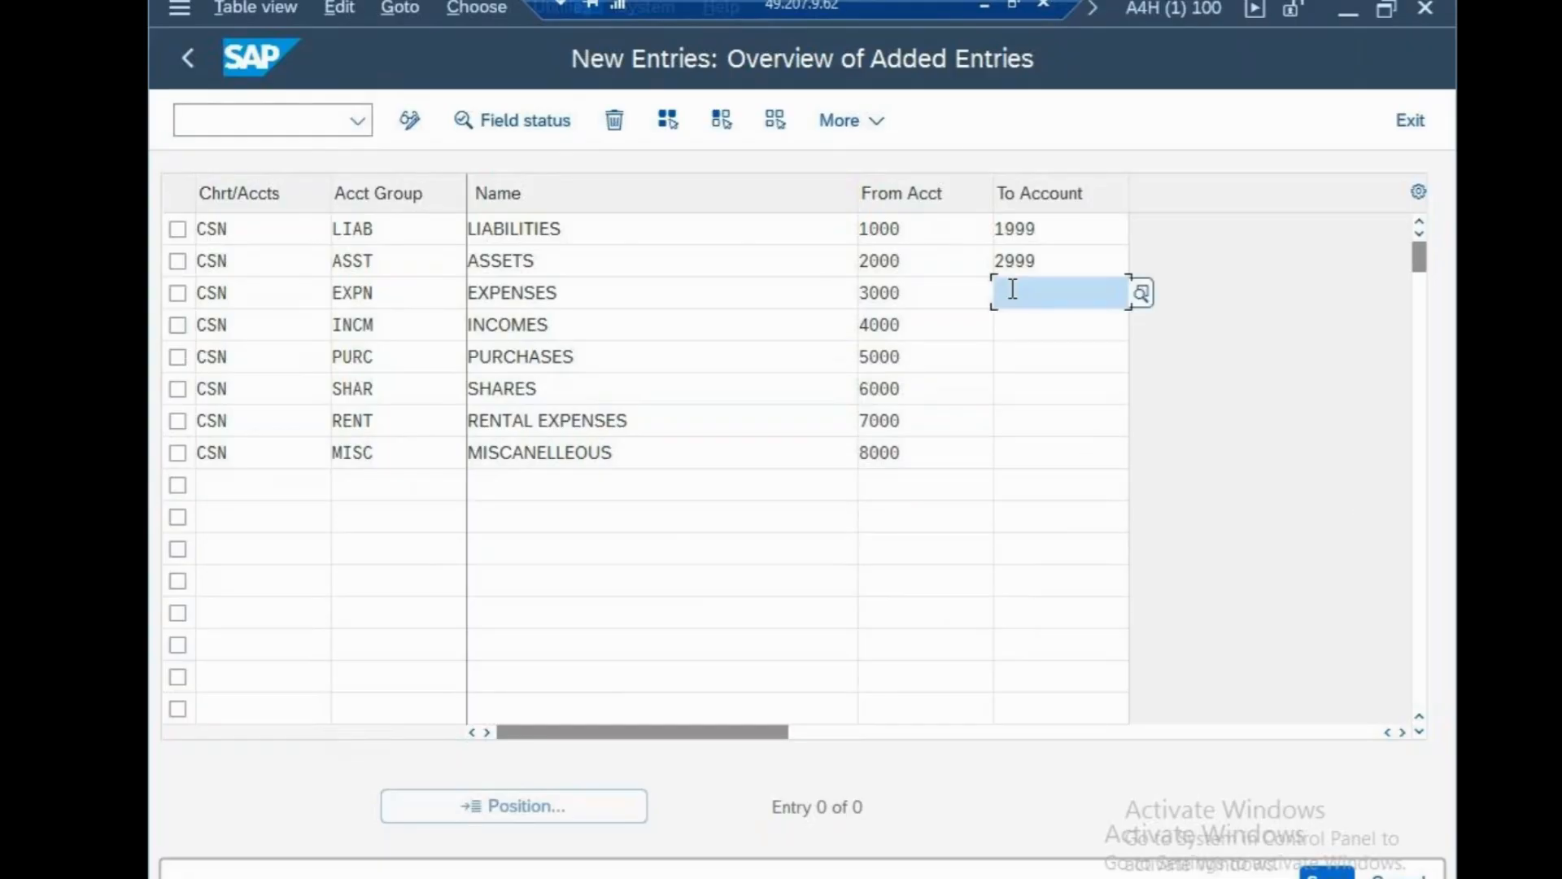
{"action": "type", "text": "3999"}
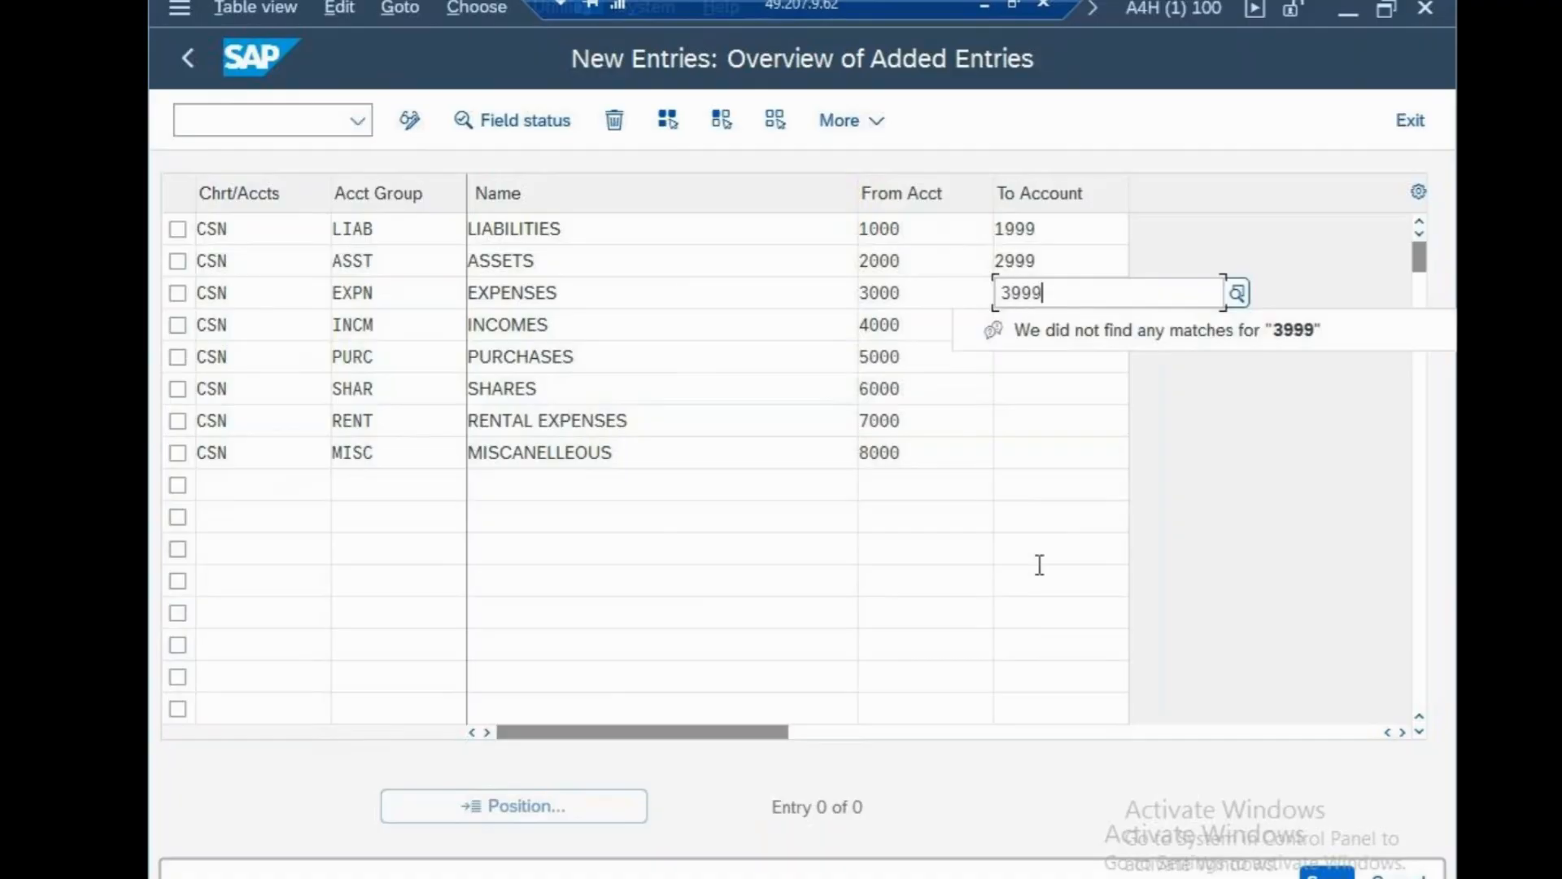
{"action": "left_click", "coordinate": [1039, 577]}
{"action": "left_click", "coordinate": [1039, 328]}
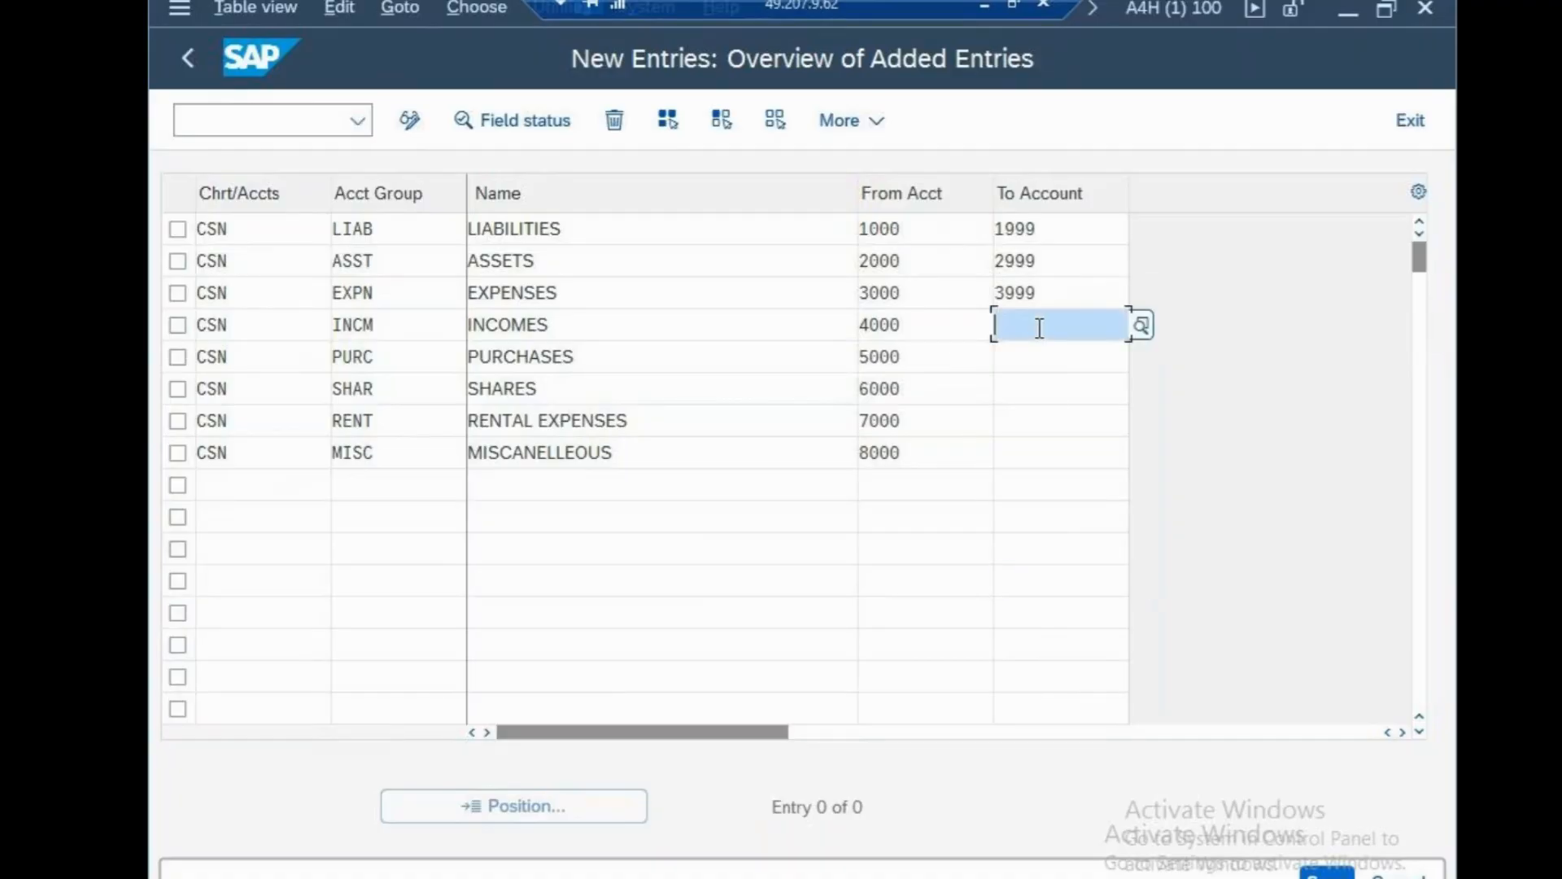
{"action": "type", "text": "4999"}
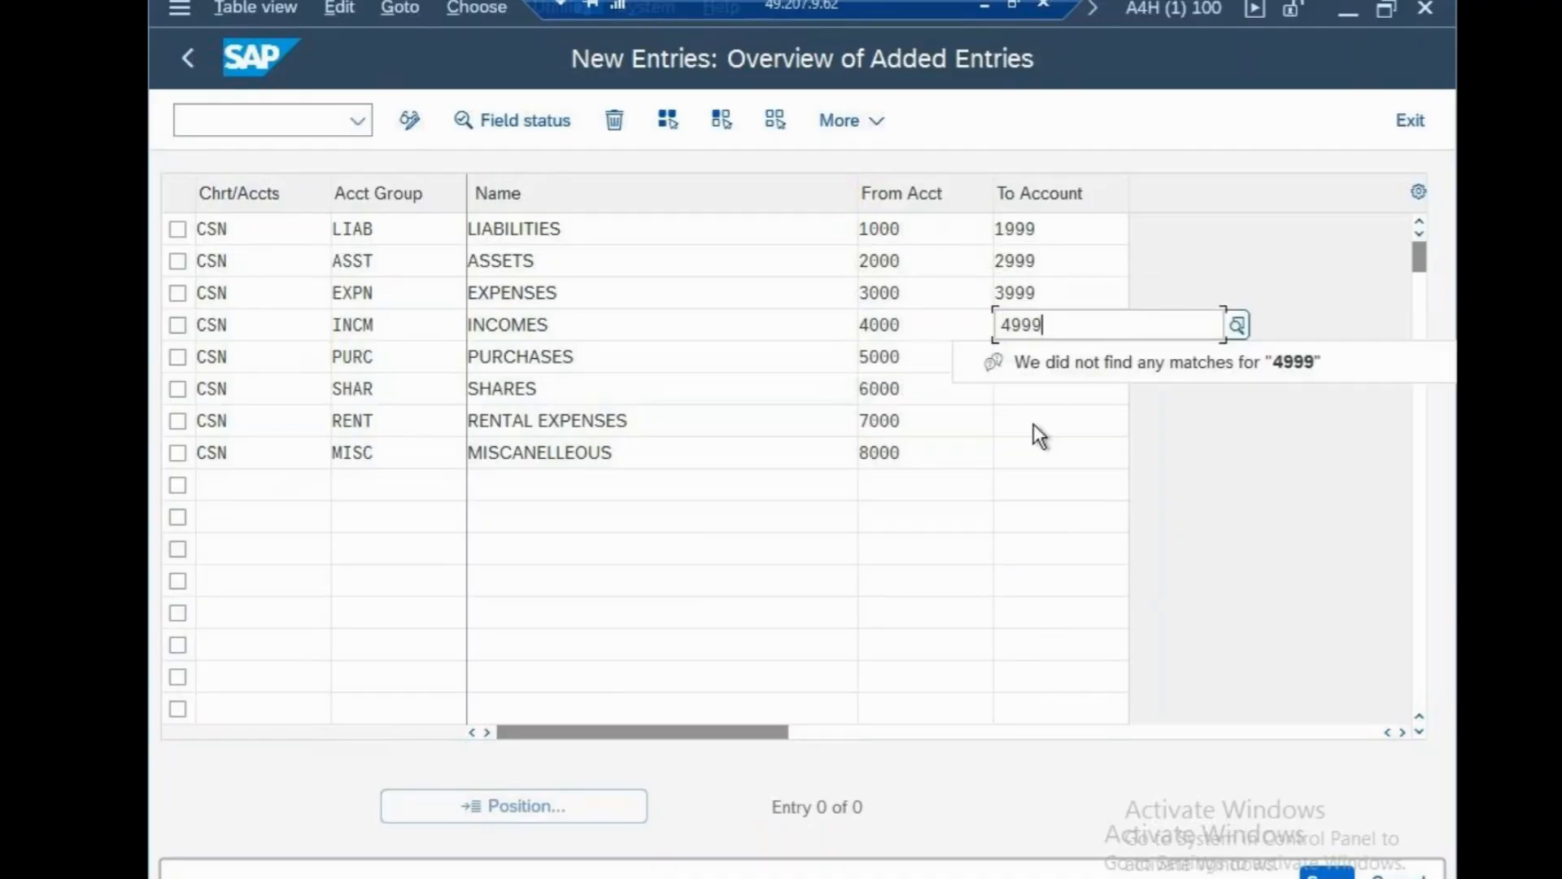
{"action": "left_click", "coordinate": [997, 577]}
{"action": "left_click", "coordinate": [1008, 362]}
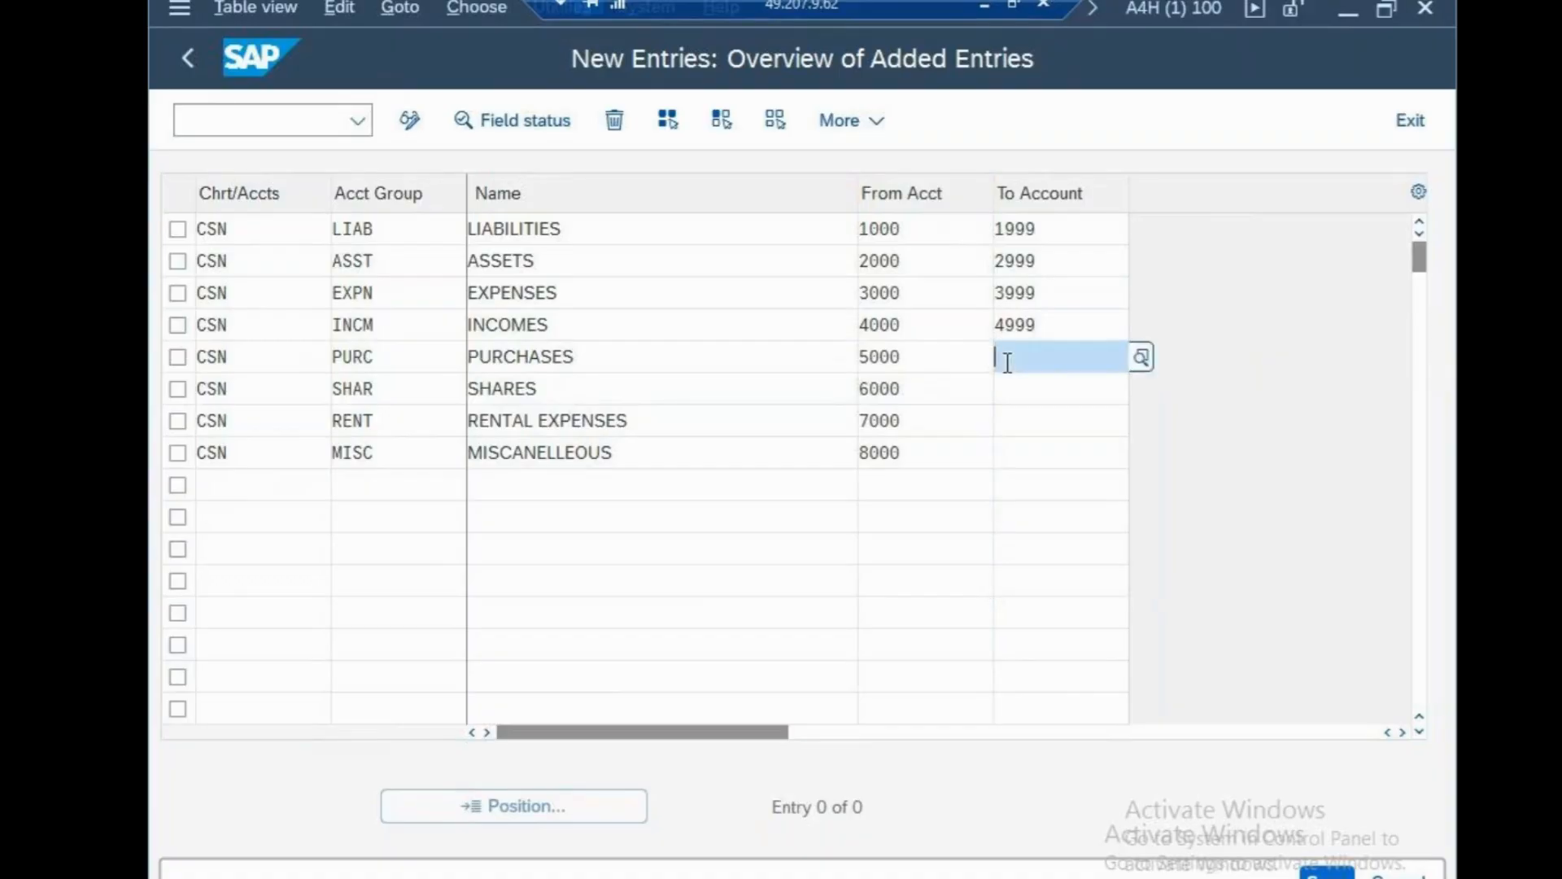
{"action": "type", "text": "5999"}
{"action": "left_click", "coordinate": [1087, 586]}
Set ending accounts 6999, 7999 and 8999 for SHAR, RENT and MISC.
{"action": "left_click", "coordinate": [1016, 392]}
{"action": "type", "text": "6999"}
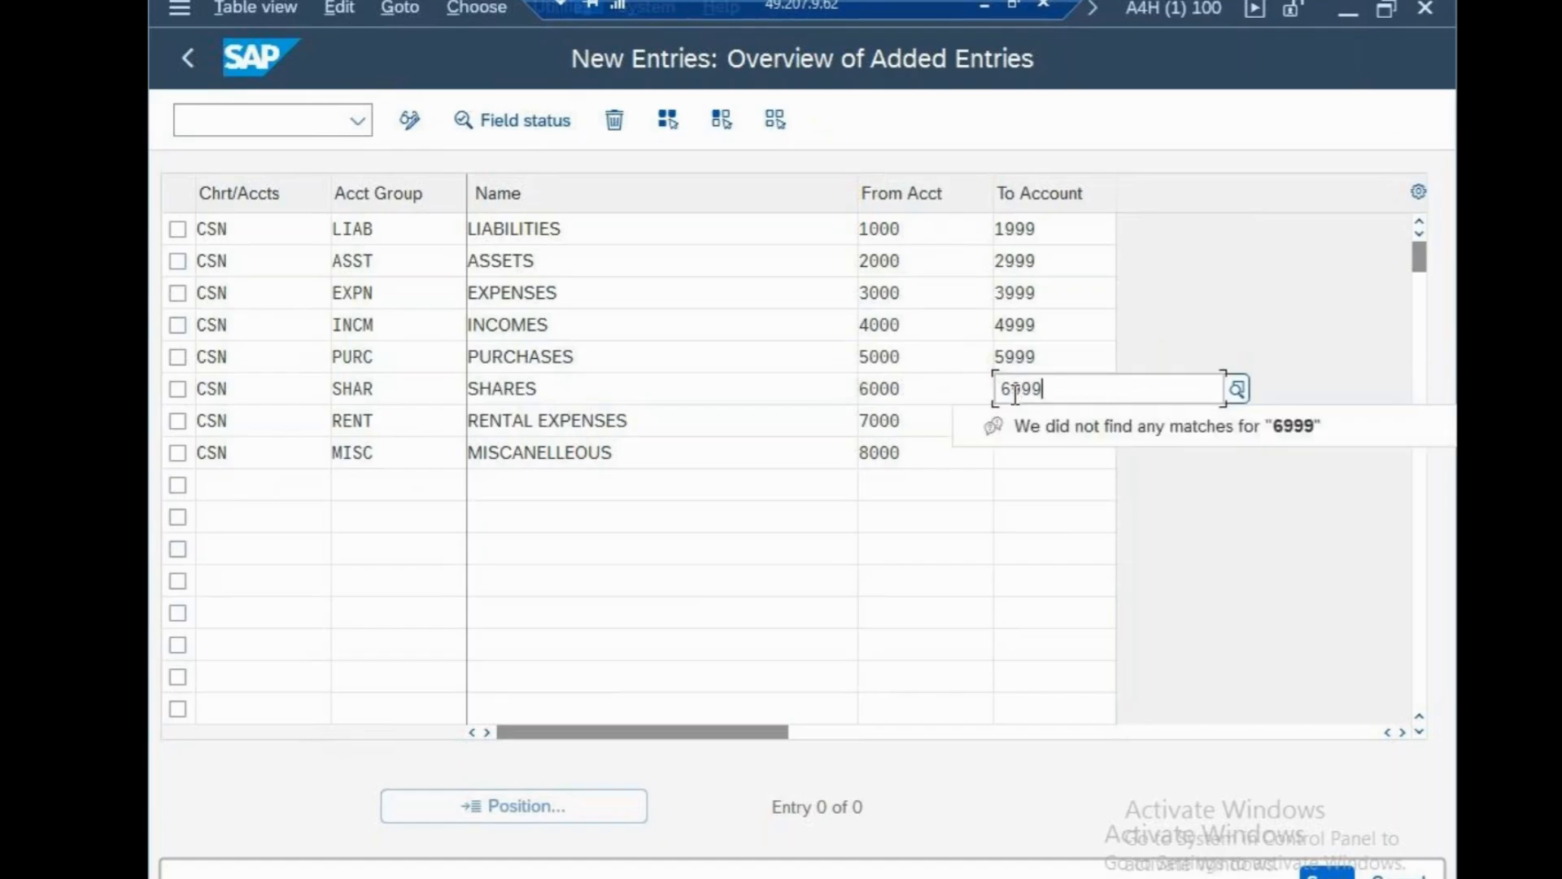
{"action": "left_click", "coordinate": [1007, 590]}
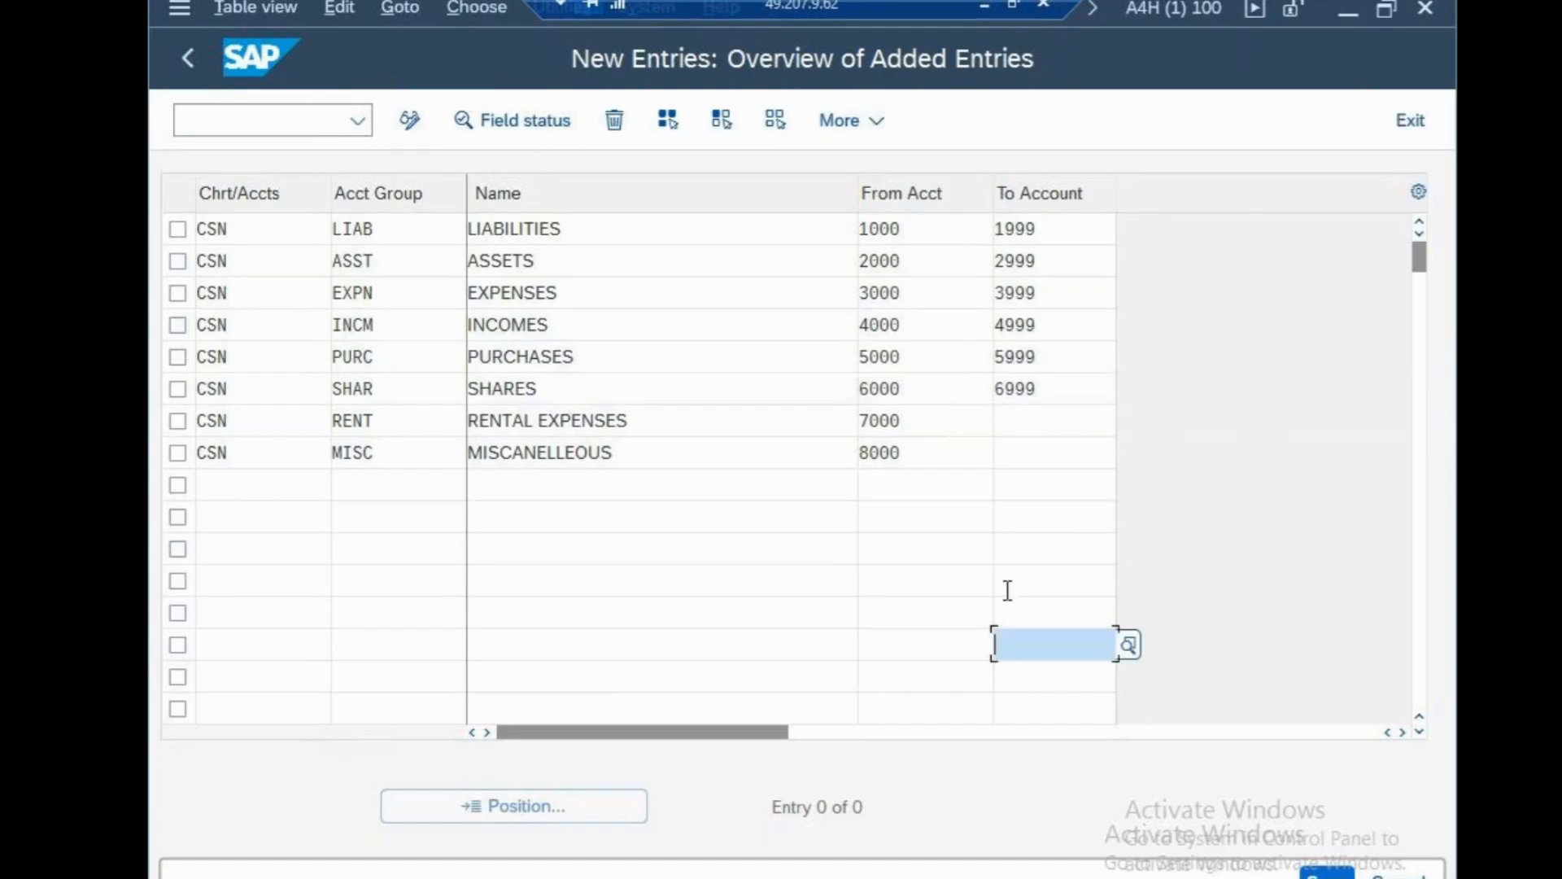
{"action": "left_click", "coordinate": [1022, 422]}
{"action": "type", "text": "799"}
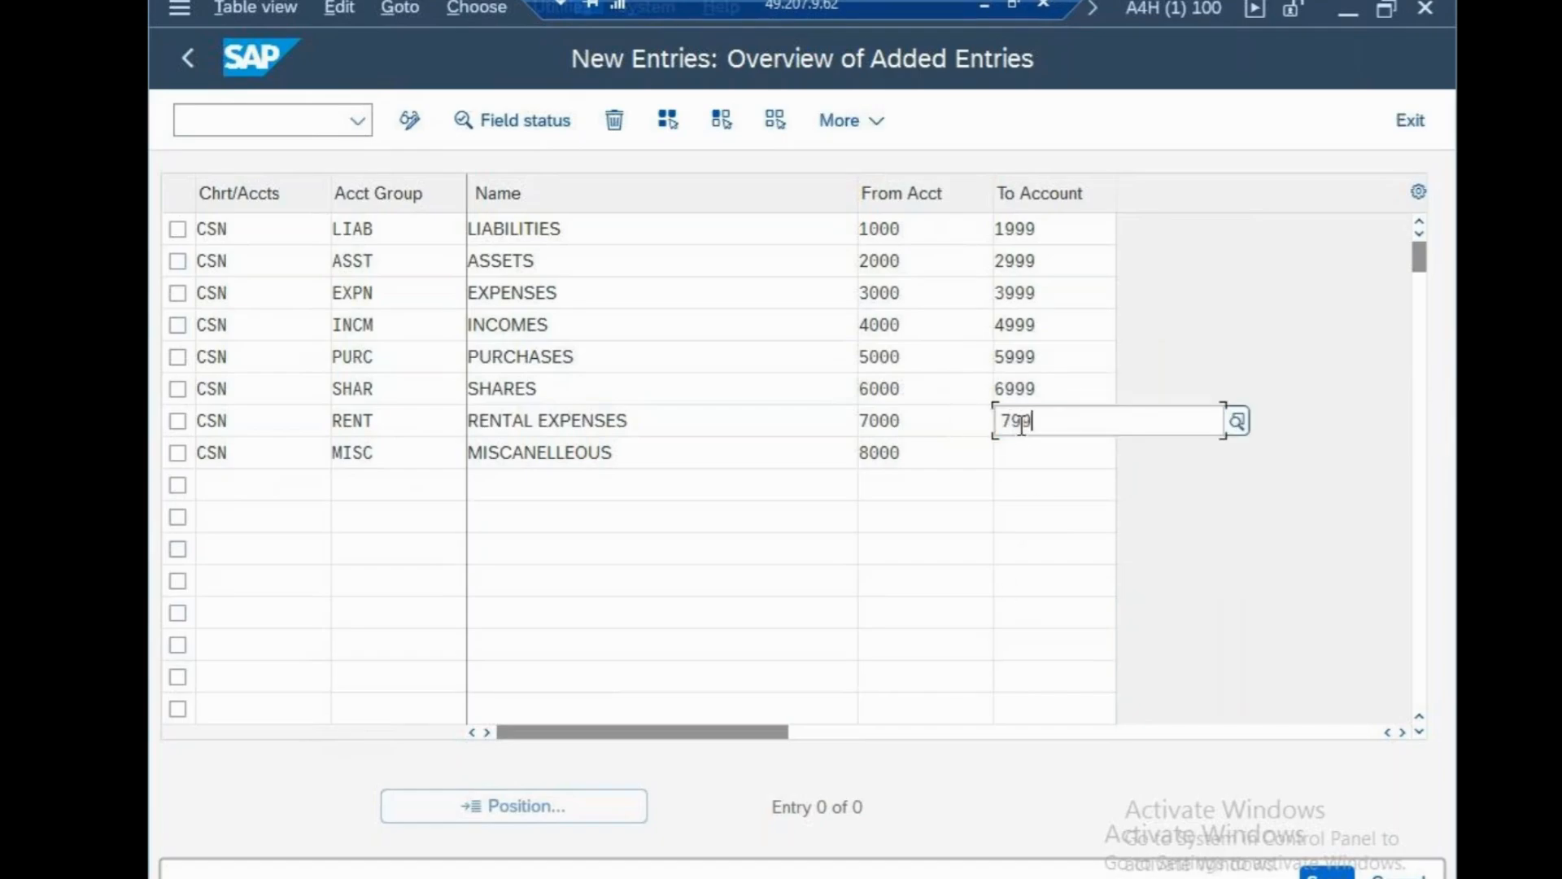
{"action": "type", "text": "9"}
{"action": "left_click", "coordinate": [1012, 613]}
{"action": "left_click", "coordinate": [1016, 454]}
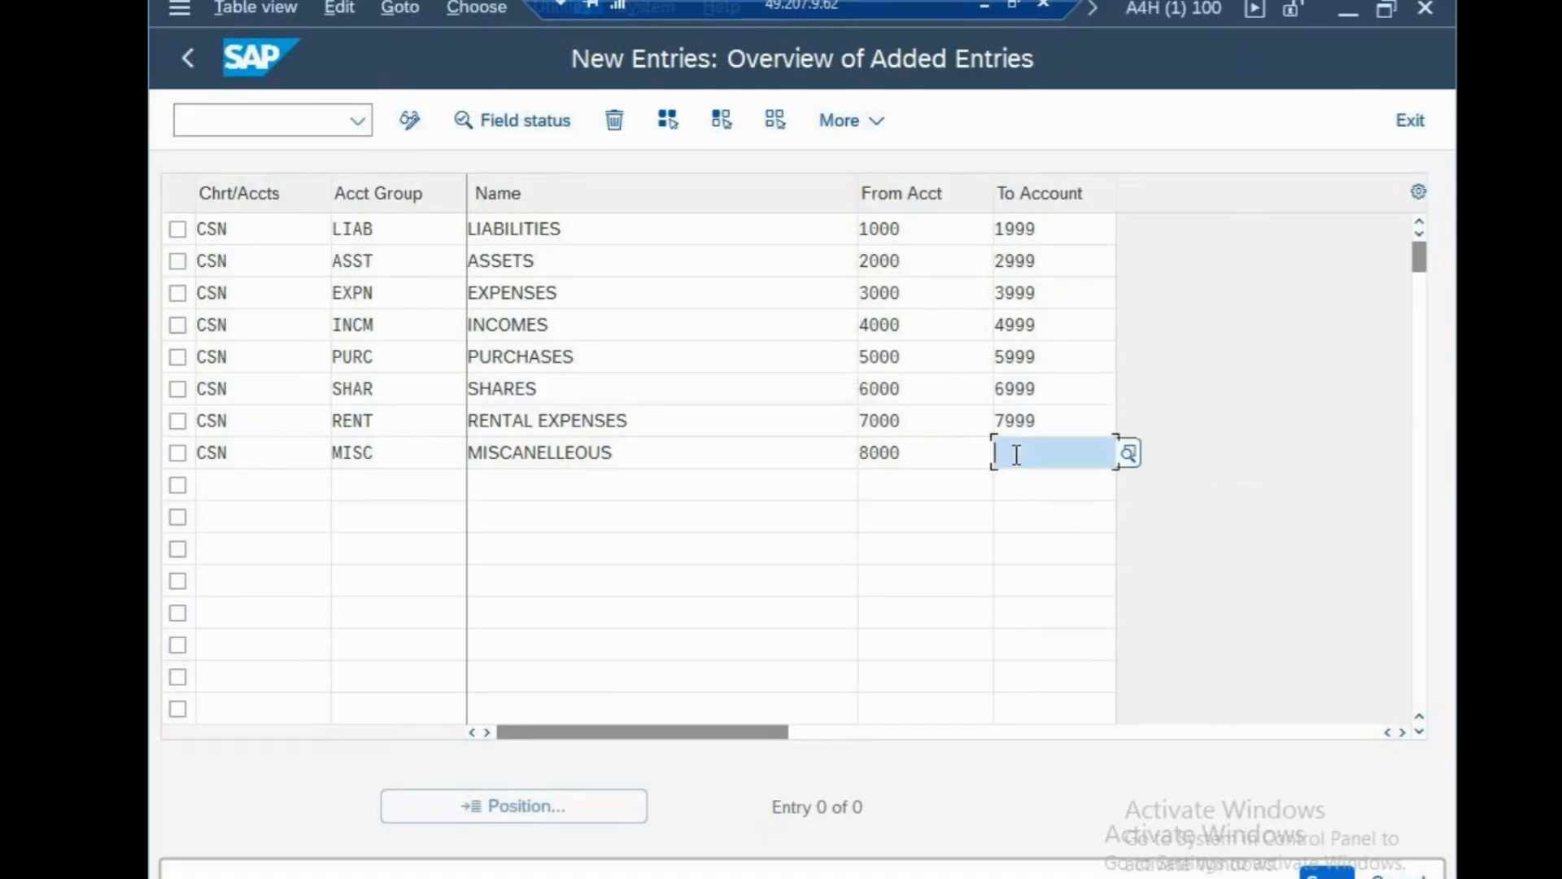
{"action": "type", "text": "8999"}
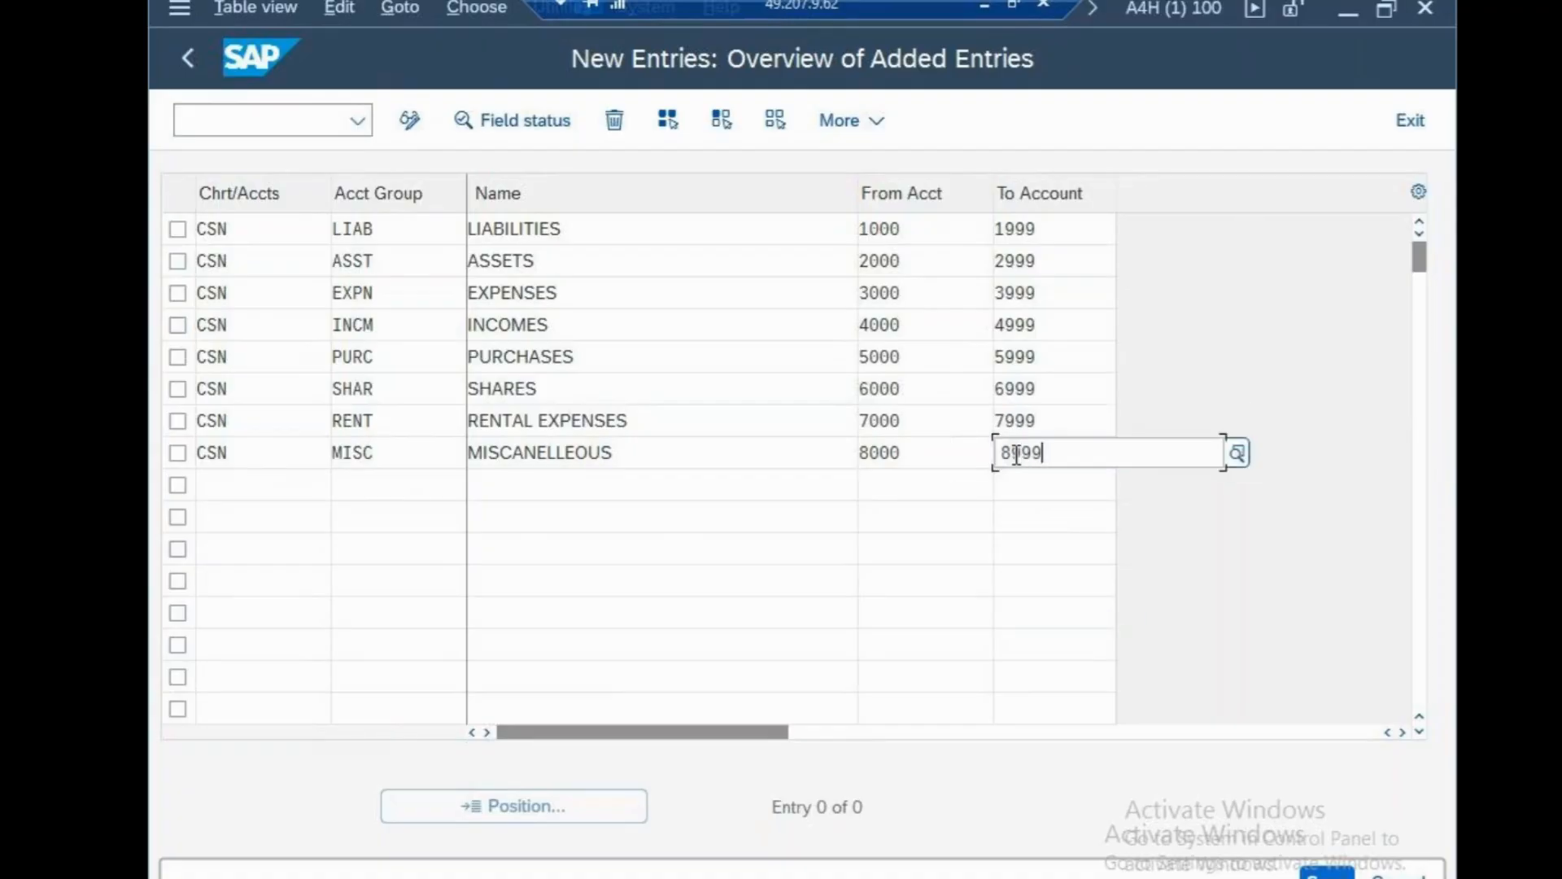
{"action": "left_click", "coordinate": [935, 615]}
Save the eight CSN account groups, confirming the customizing request.
{"action": "left_click", "coordinate": [1338, 873]}
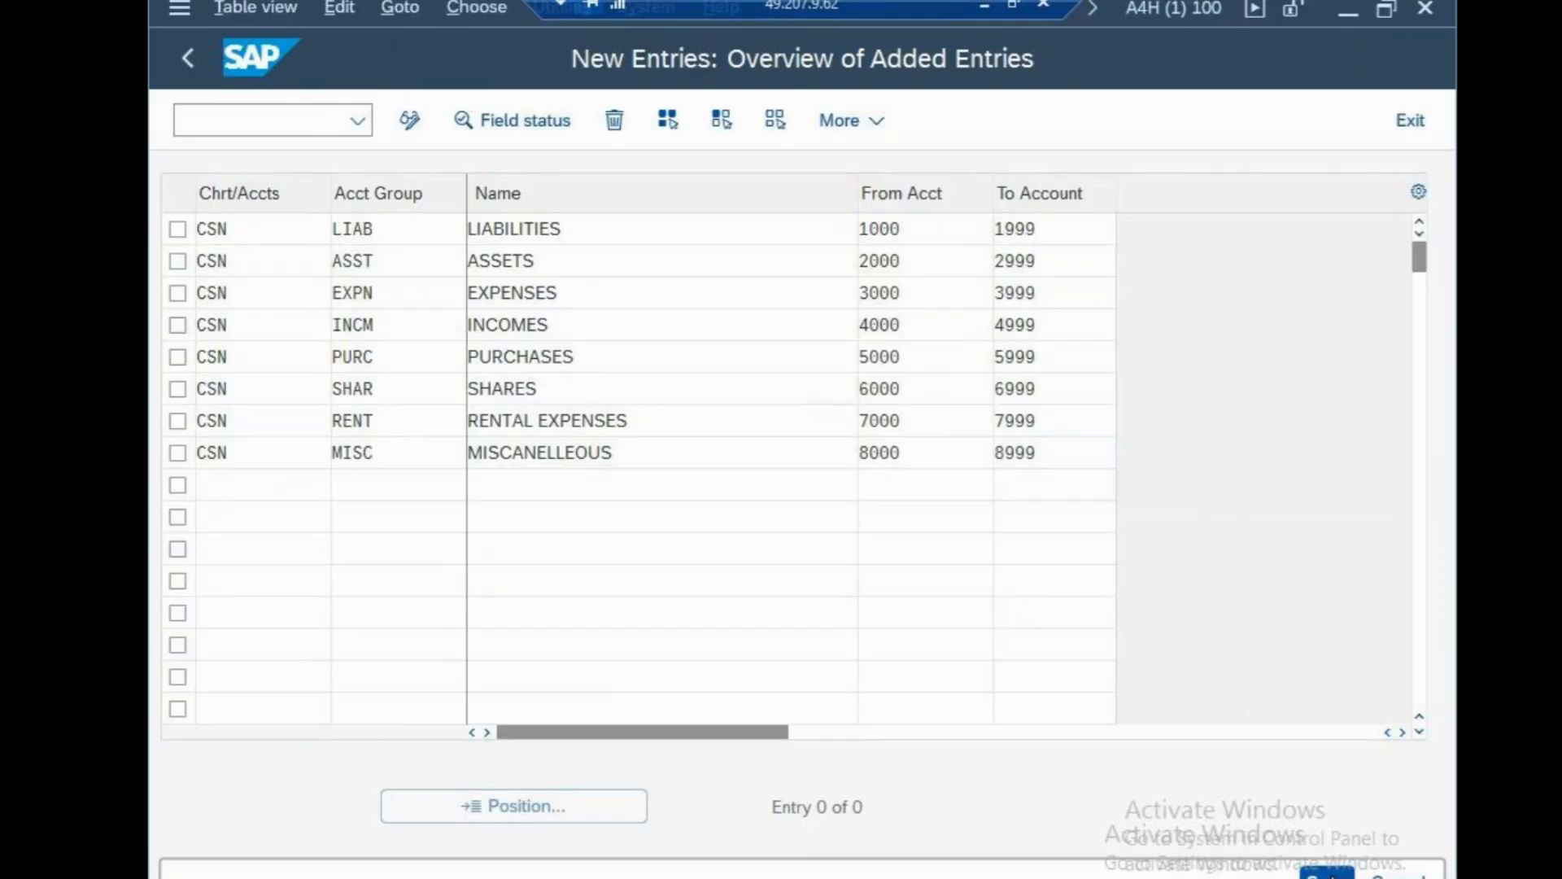
{"action": "left_click", "coordinate": [821, 581]}
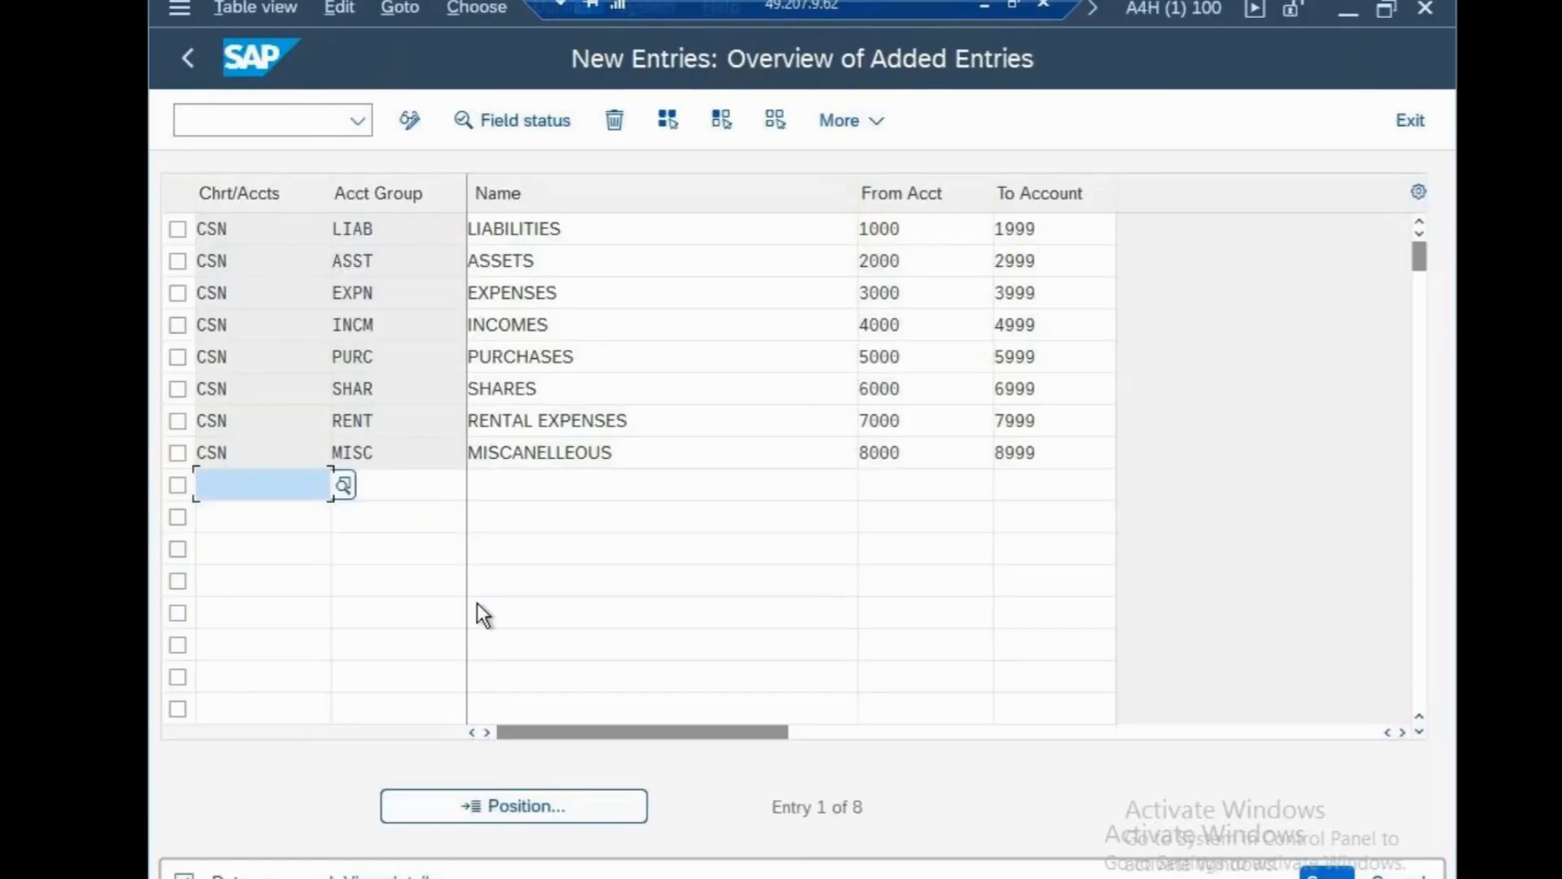
{"action": "left_click", "coordinate": [329, 130]}
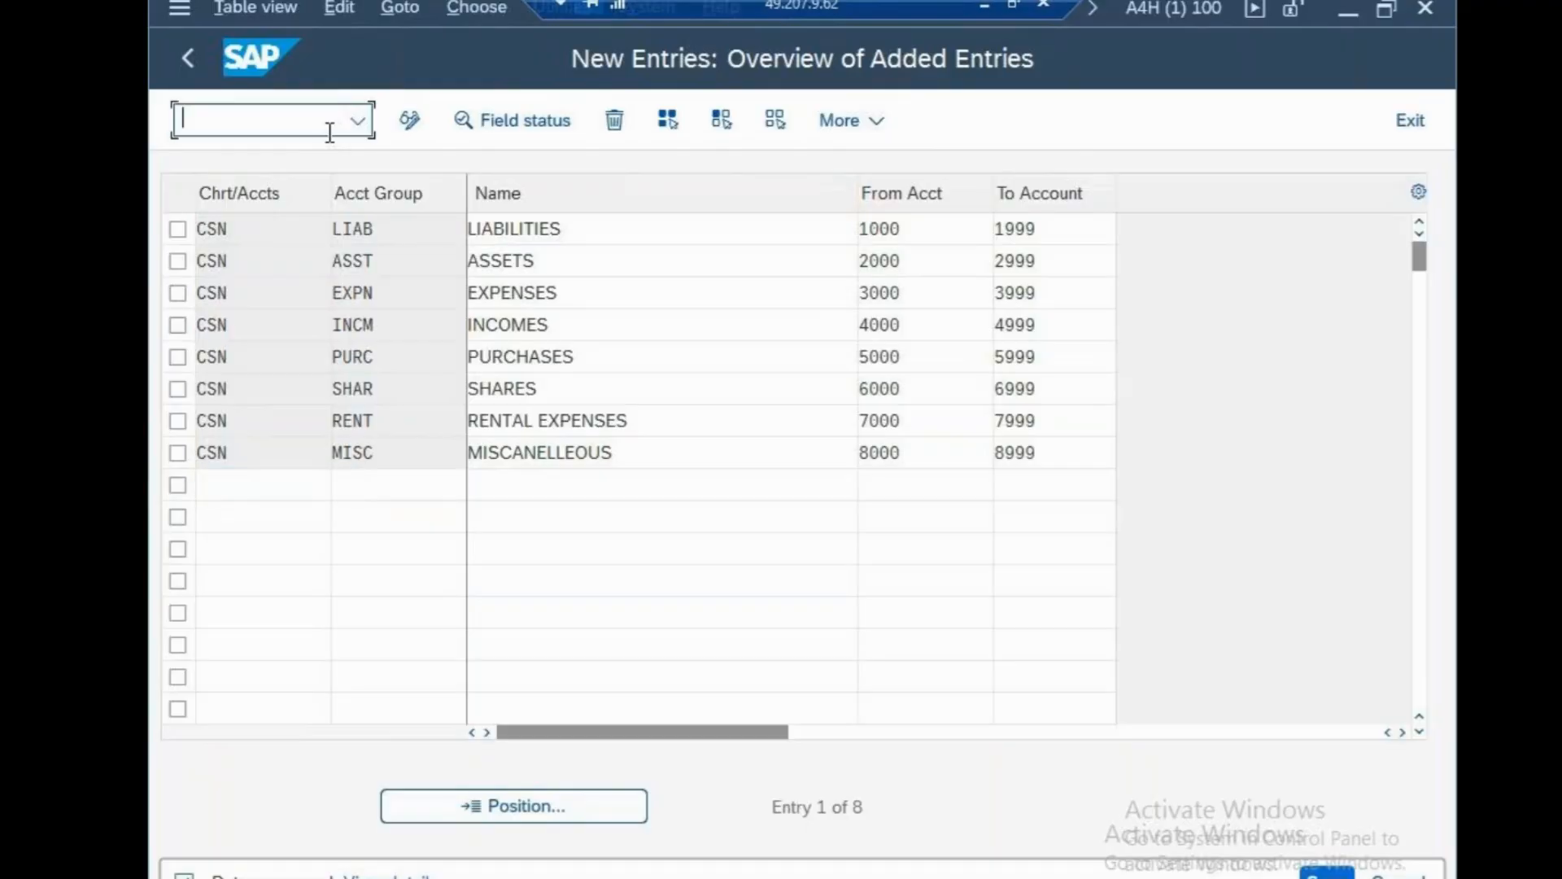
Open the OB53 balance carry-forward settings for chart of accounts CSN.
{"action": "type", "text": "/N"}
{"action": "key", "text": "Return"}
{"action": "type", "text": "OB53"}
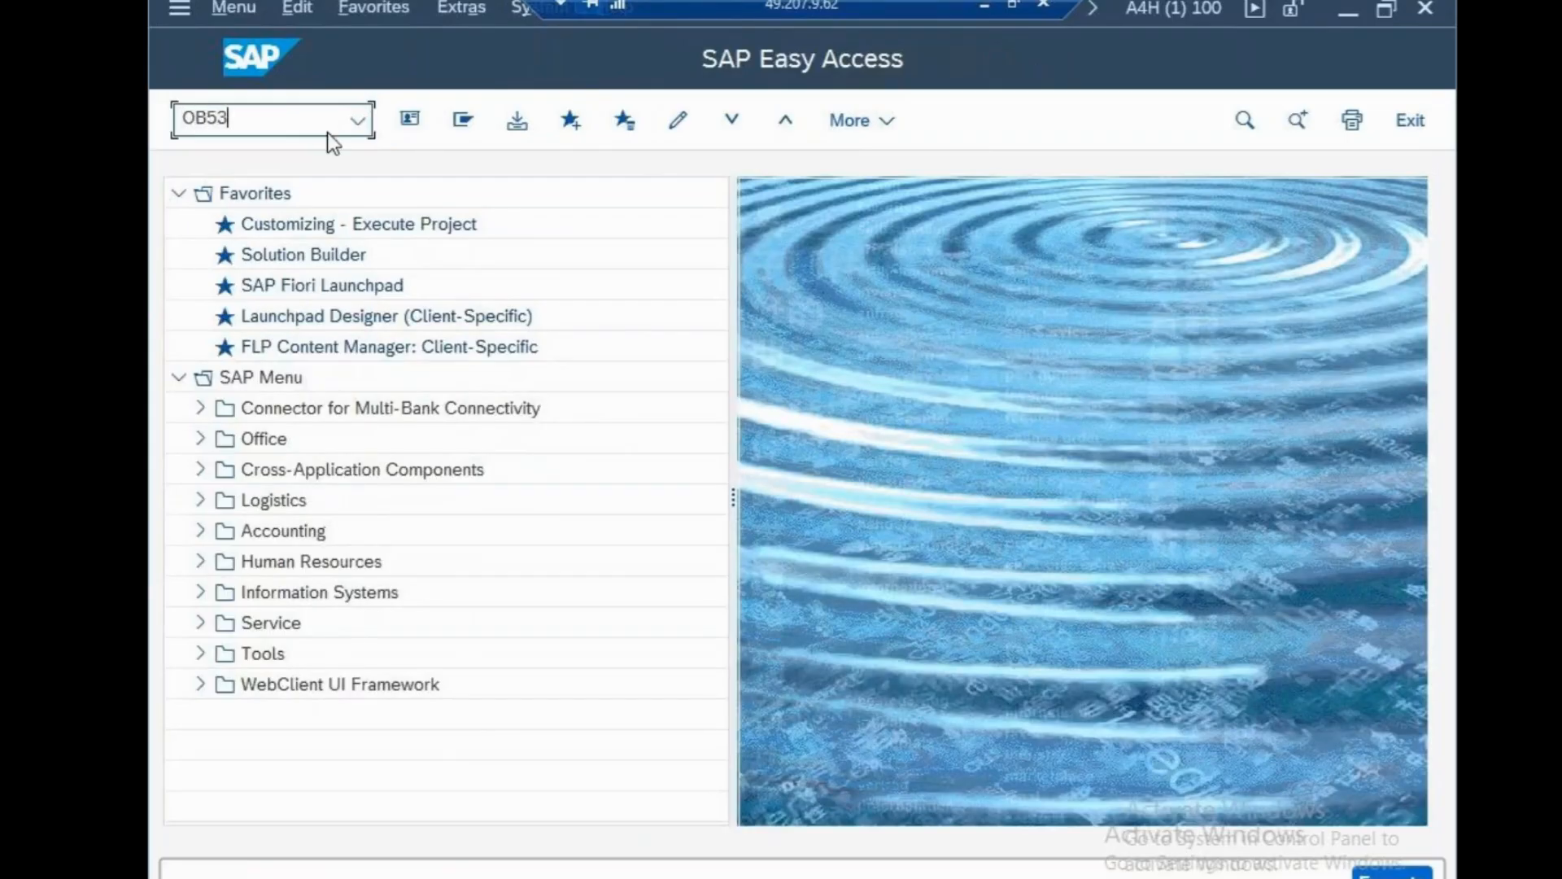
{"action": "key", "text": "Return"}
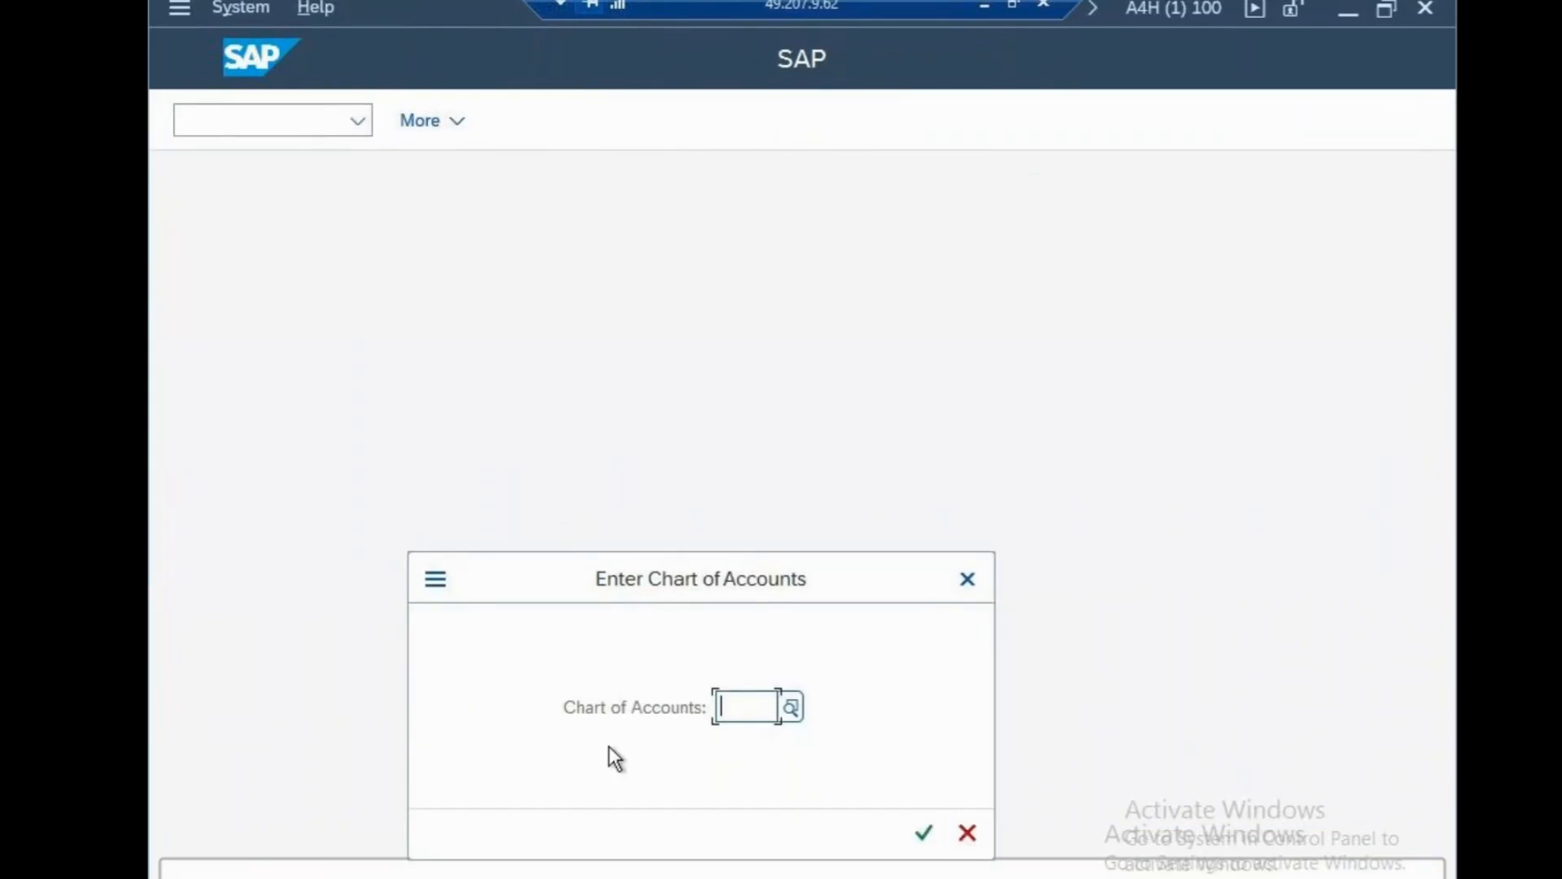
{"action": "type", "text": "CSN"}
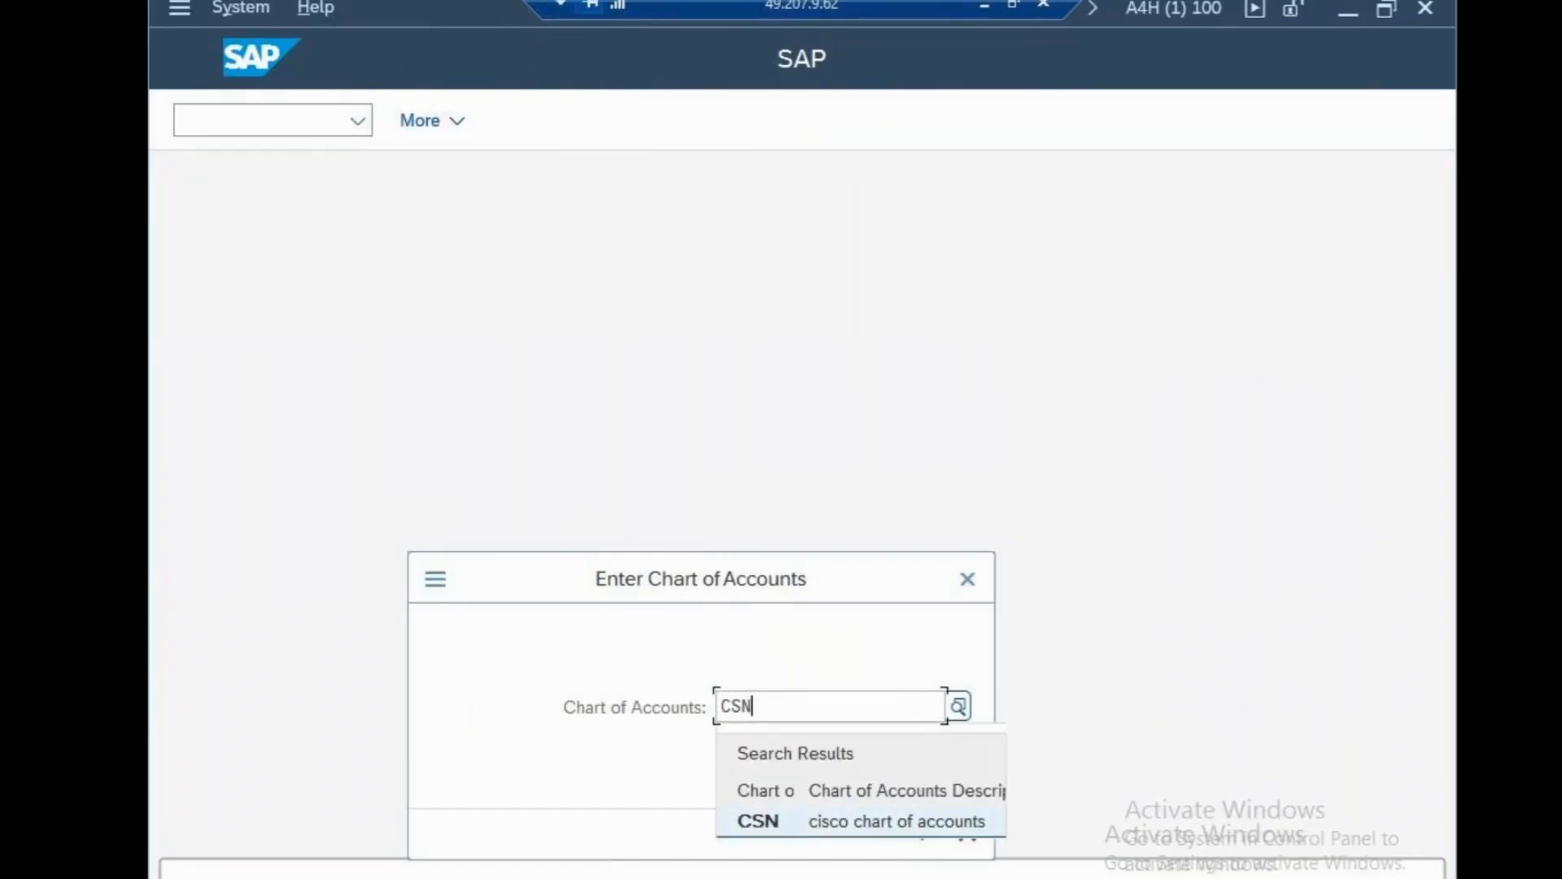
{"action": "left_click", "coordinate": [910, 838]}
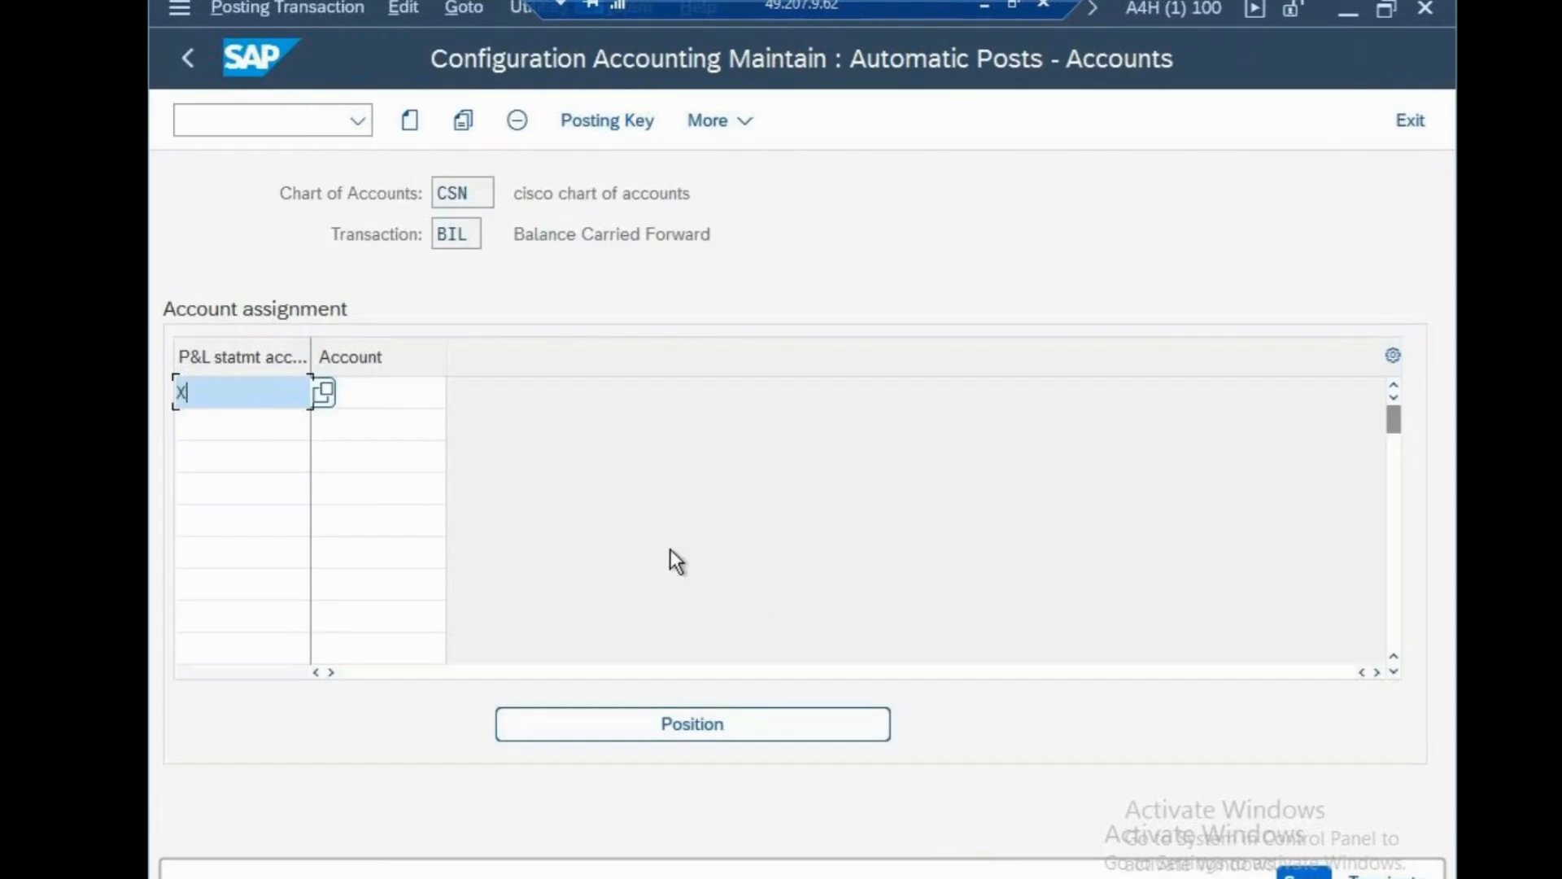
Assign account 2999 to P&L statement account type X and save under a customizing request.
{"action": "left_click", "coordinate": [427, 405]}
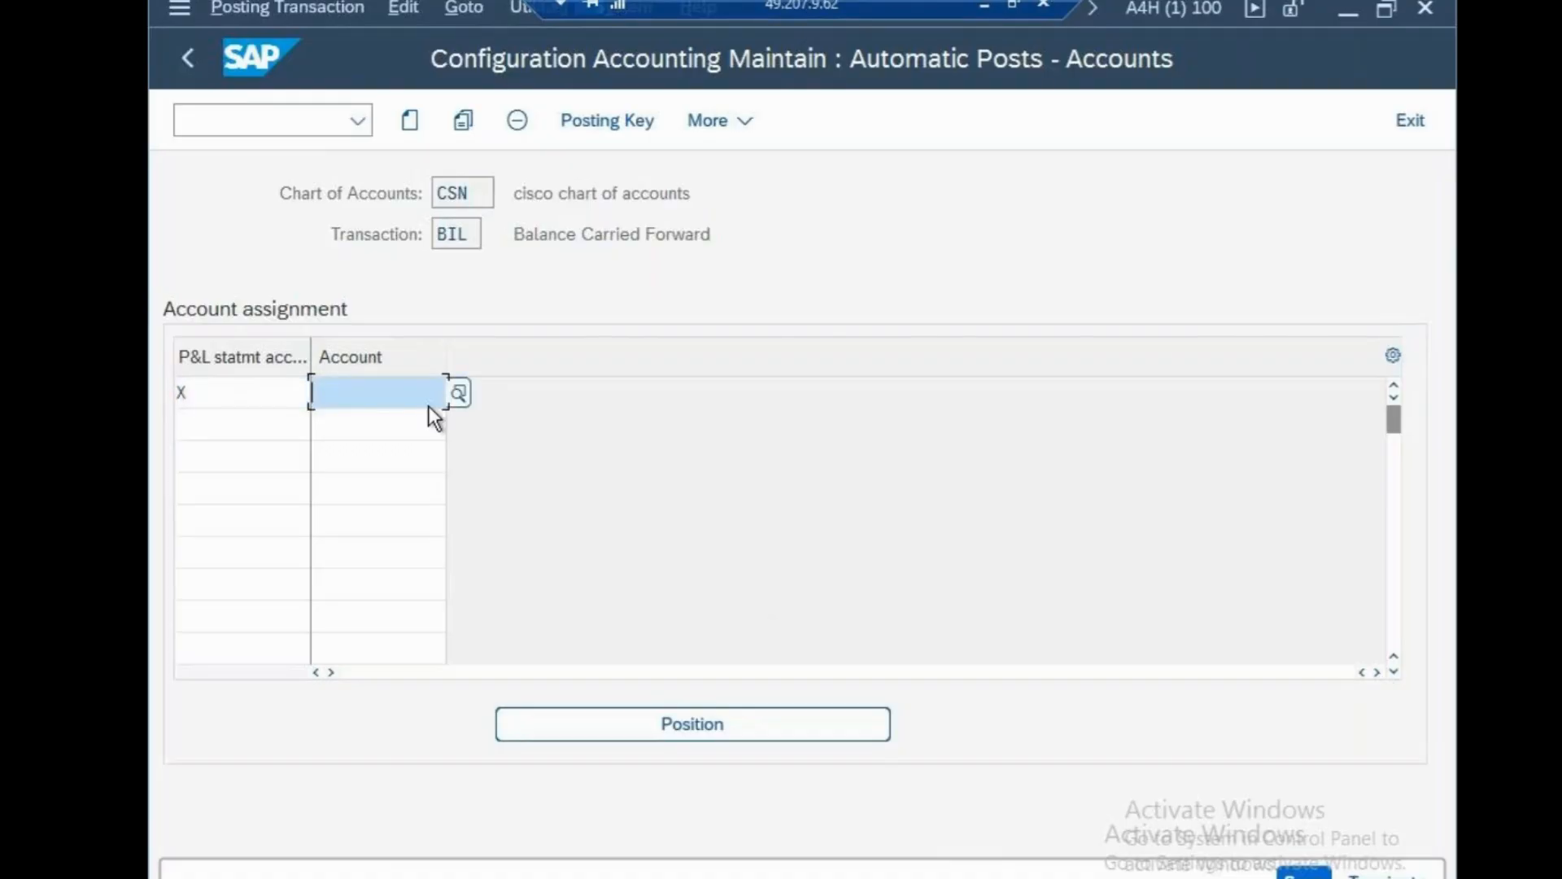
{"action": "type", "text": "2999"}
{"action": "key", "text": "Return"}
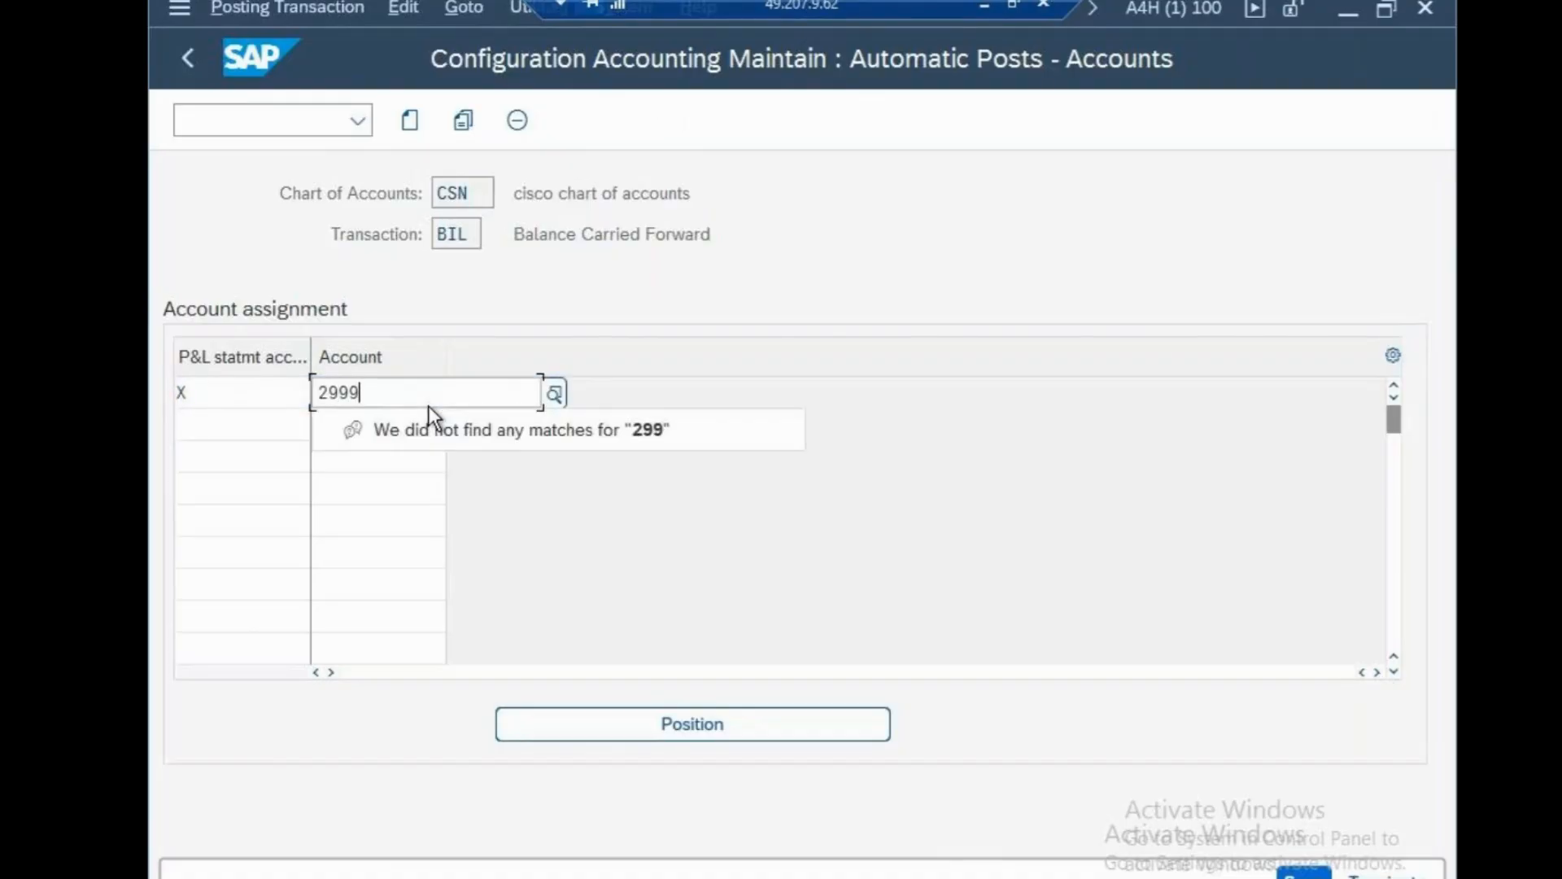
{"action": "key", "text": "Return"}
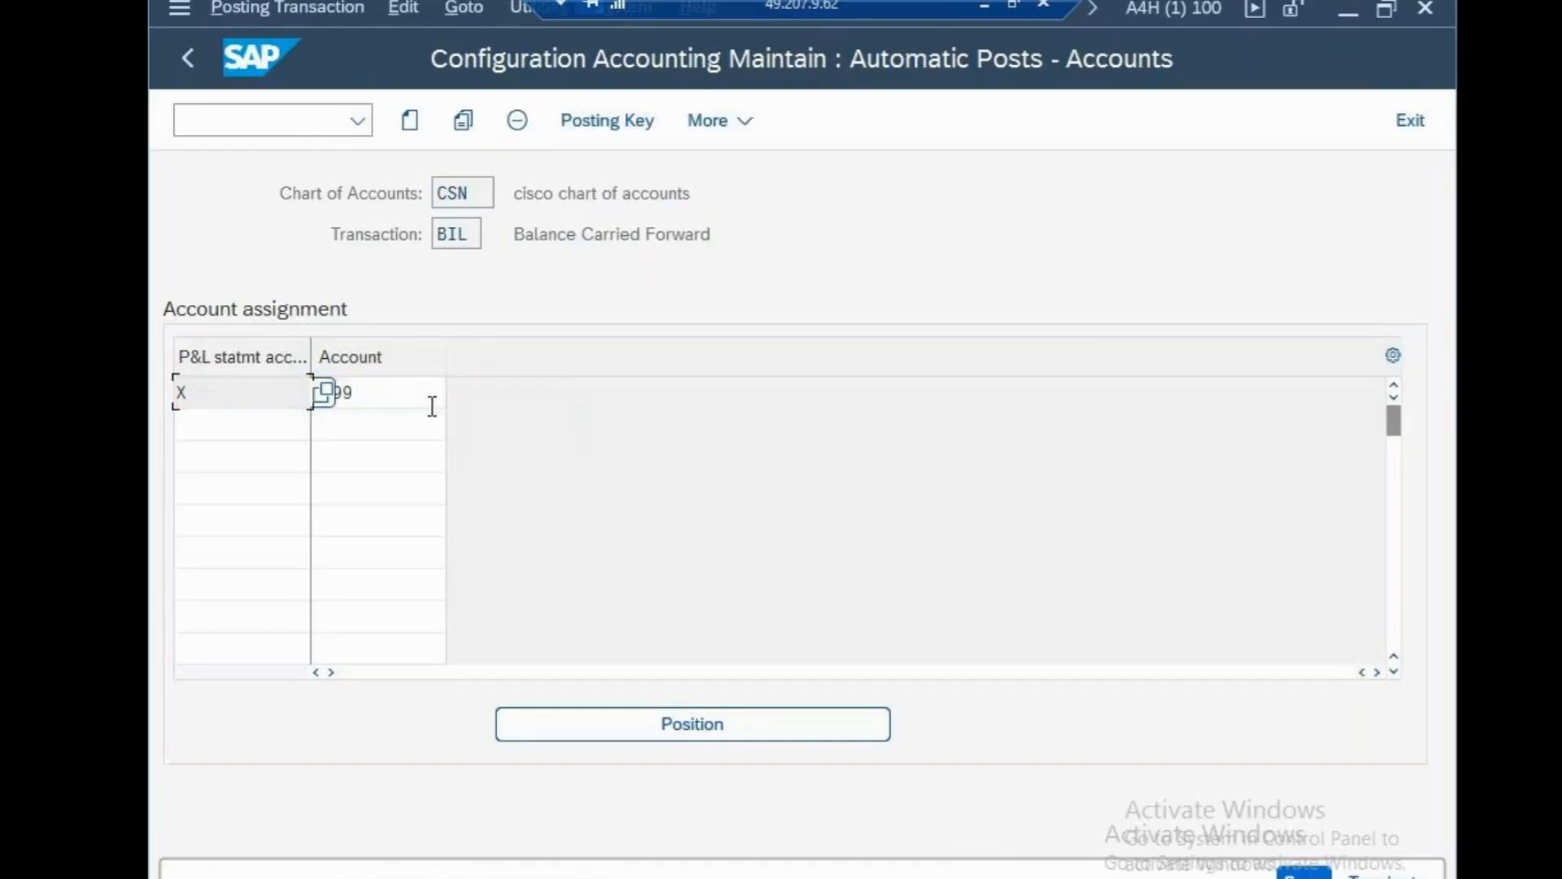
{"action": "key", "text": "ctrl+s"}
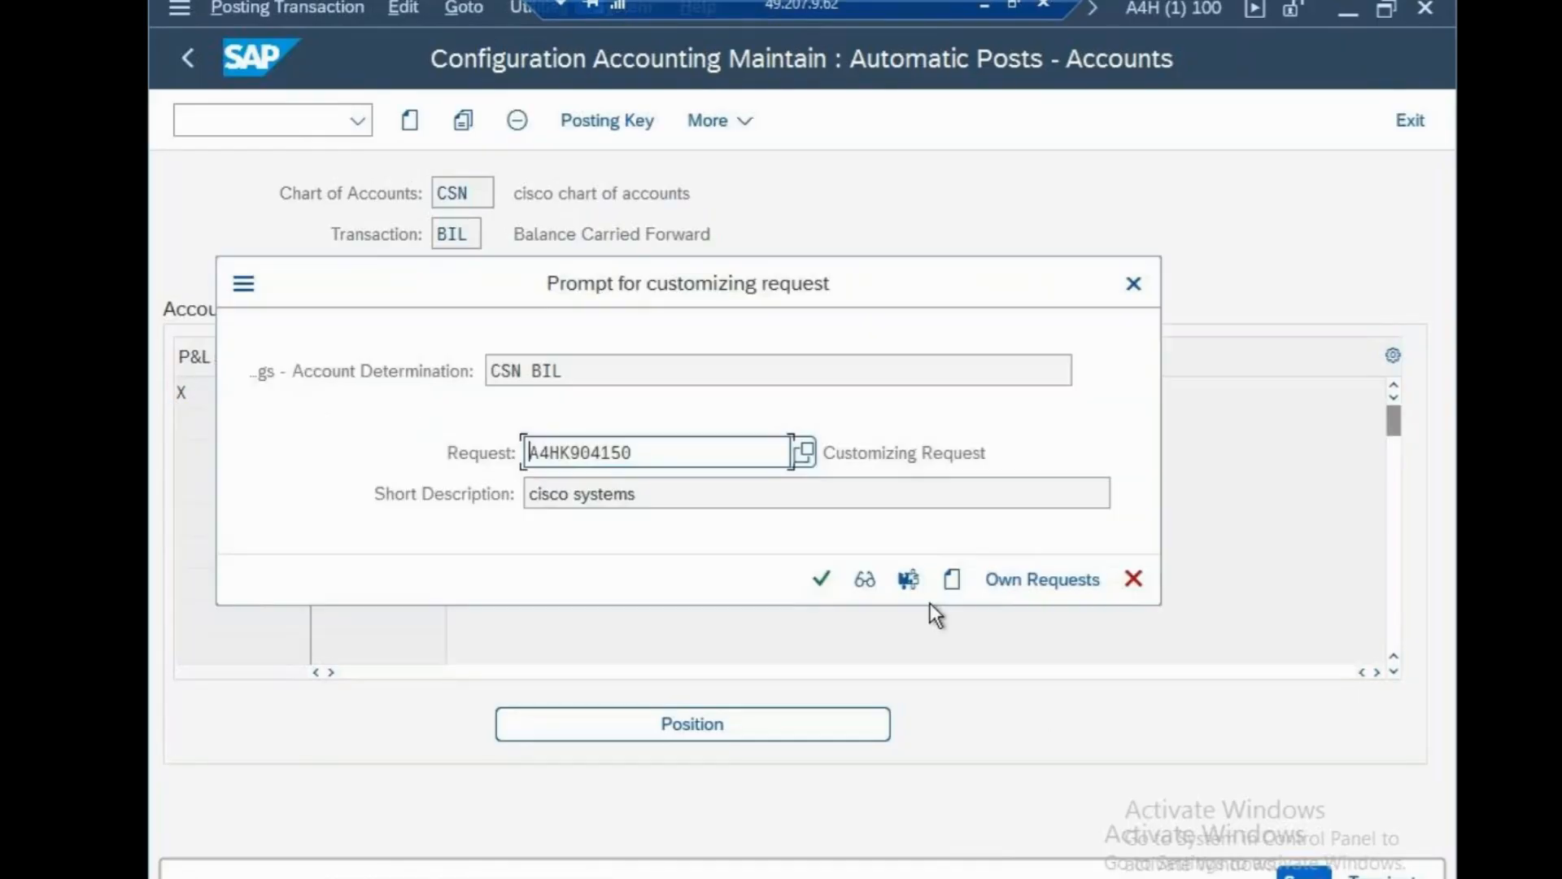
{"action": "left_click", "coordinate": [815, 576]}
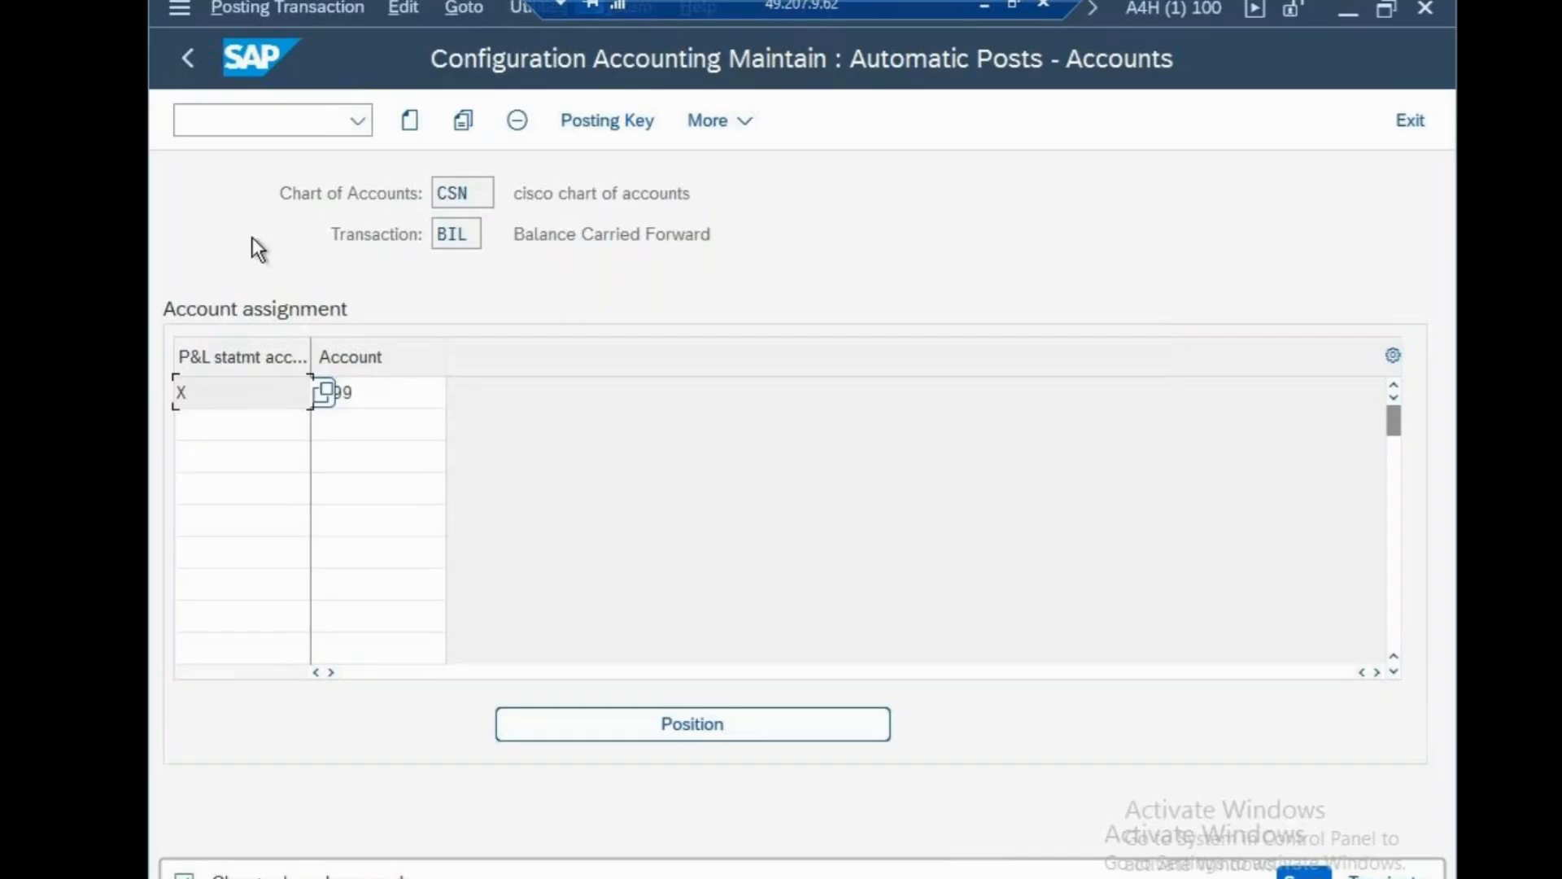
{"action": "left_click", "coordinate": [280, 119]}
Open the company code global data table with OBY6.
{"action": "type", "text": "/N"}
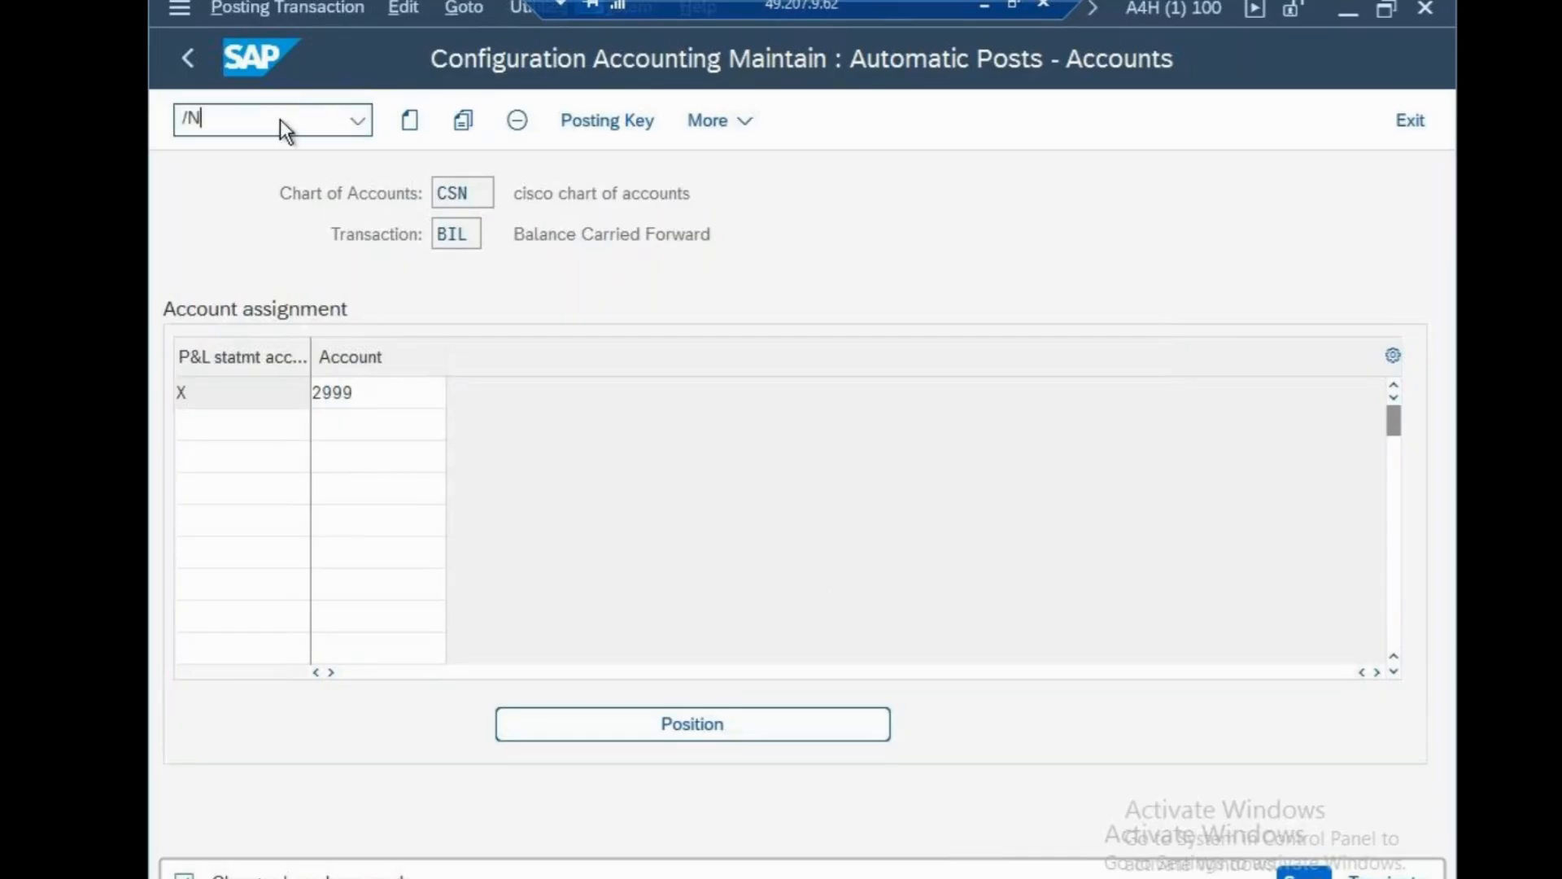
{"action": "key", "text": "Return"}
{"action": "type", "text": "O"}
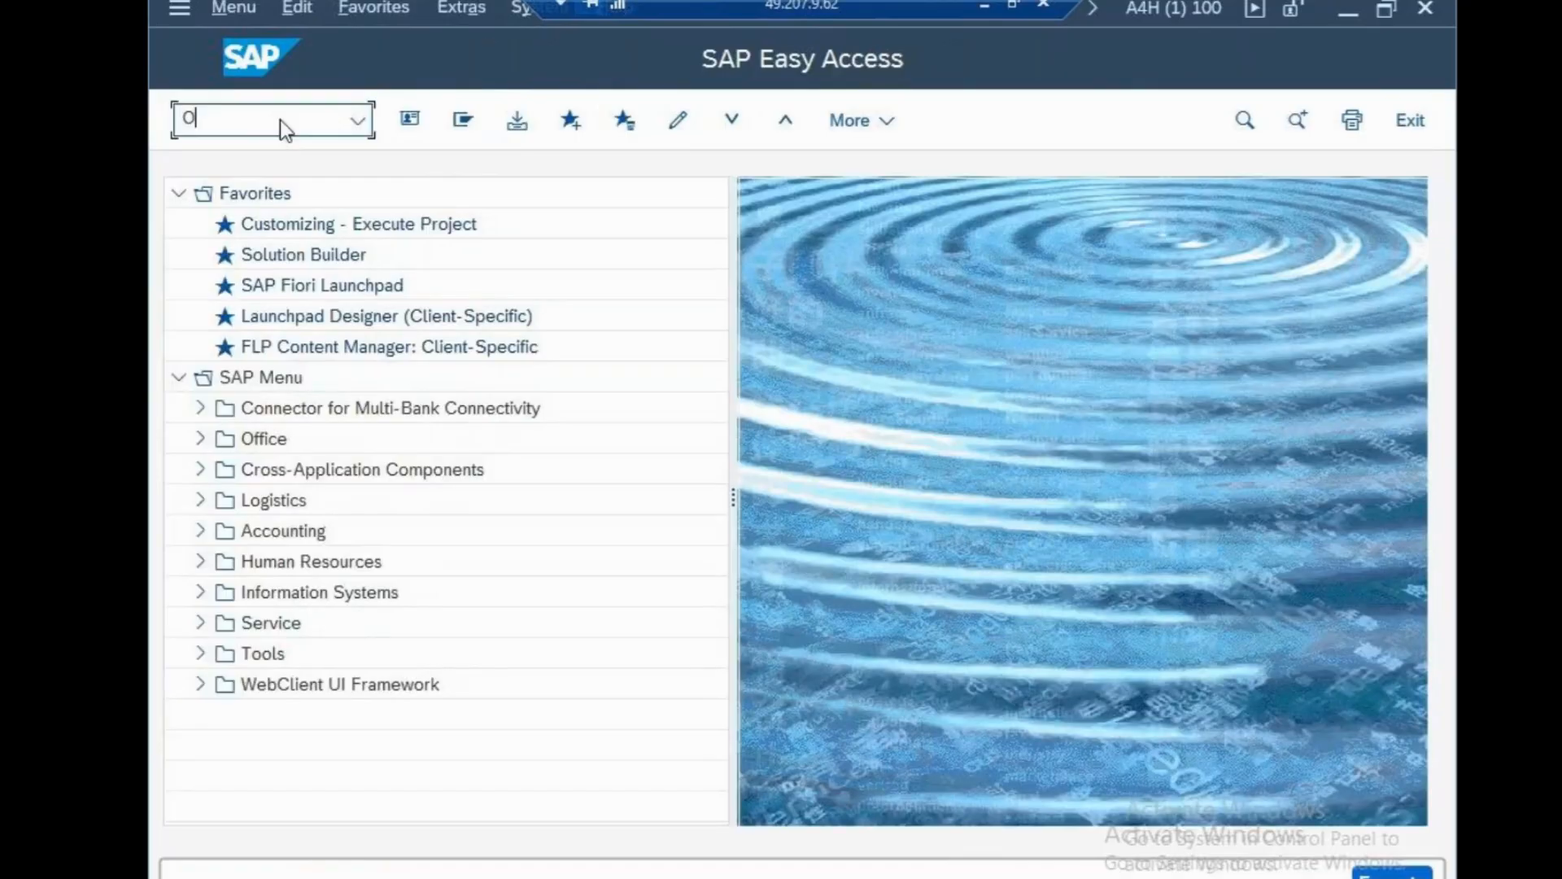
{"action": "type", "text": "BY6"}
{"action": "key", "text": "Return"}
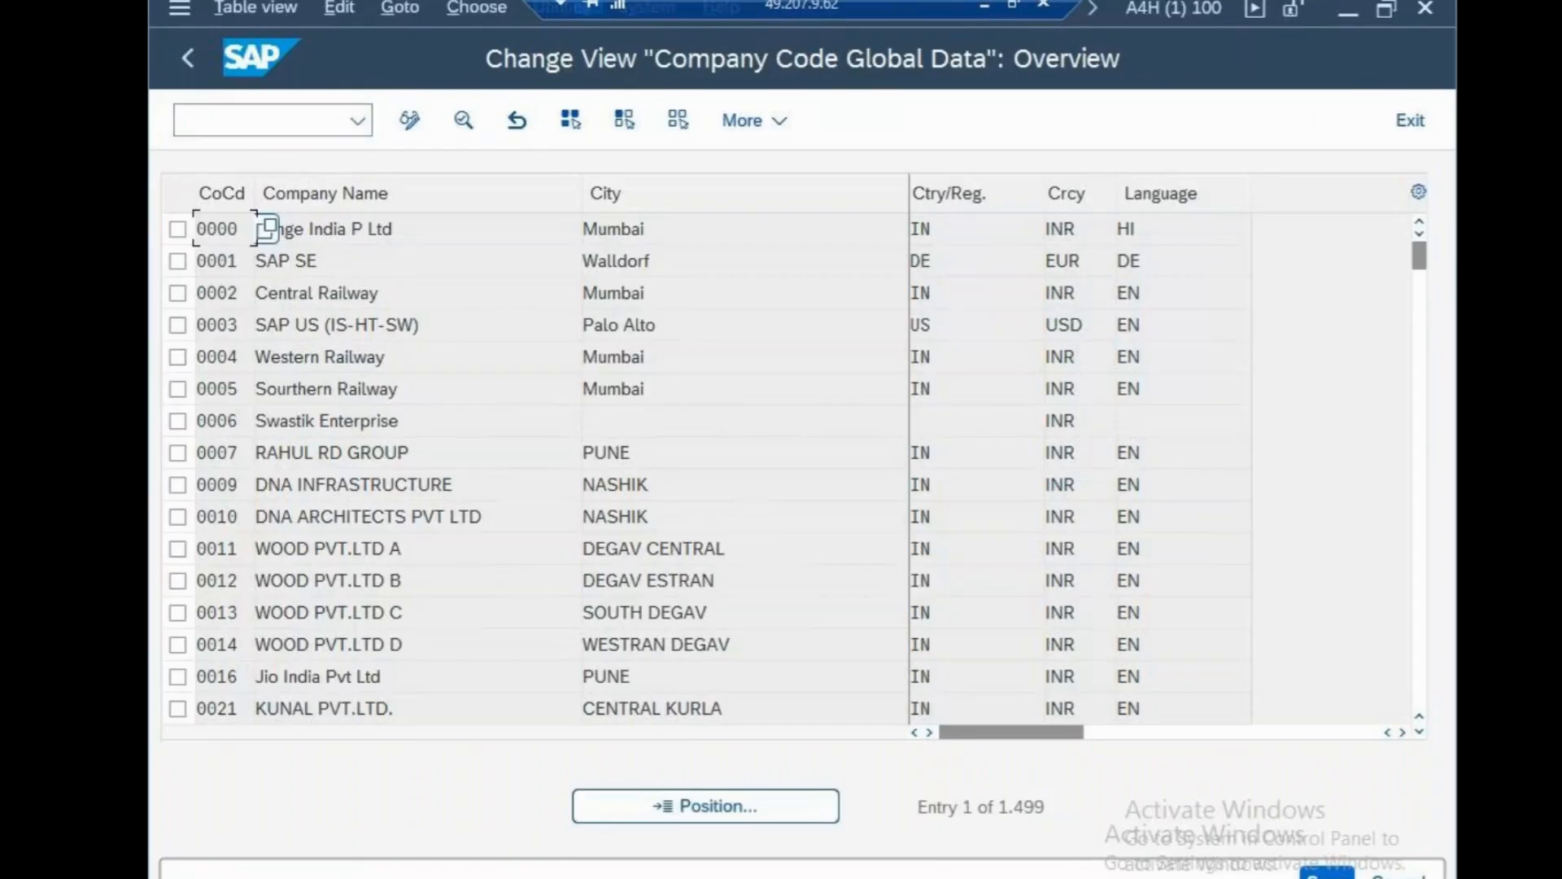
Jump to company code CSN and open its global data details.
{"action": "left_click", "coordinate": [797, 812]}
{"action": "type", "text": "CSN"}
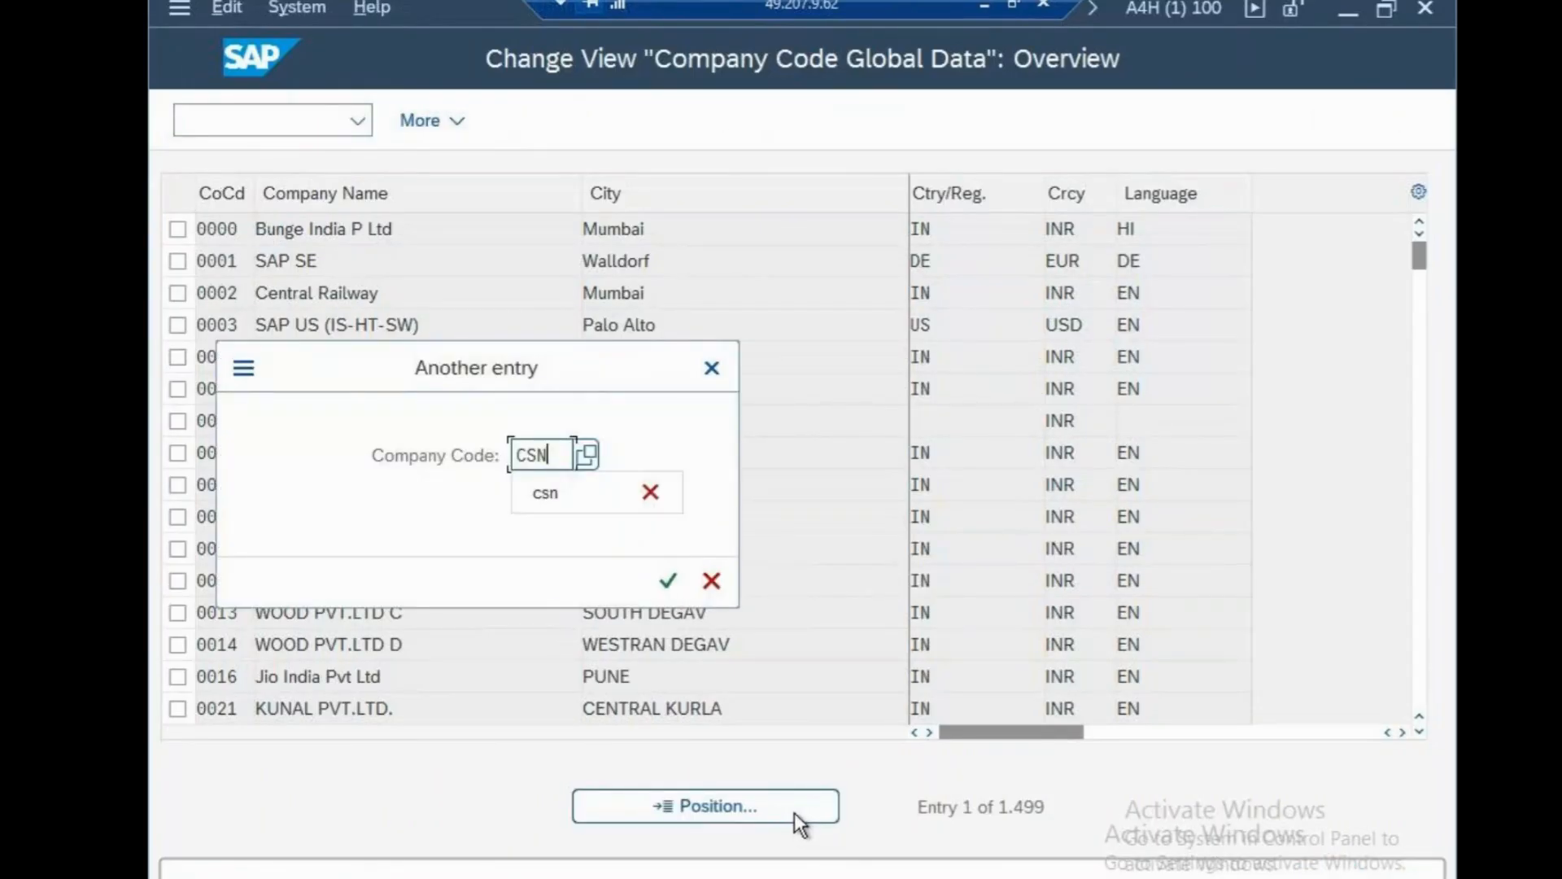
{"action": "left_click", "coordinate": [668, 580]}
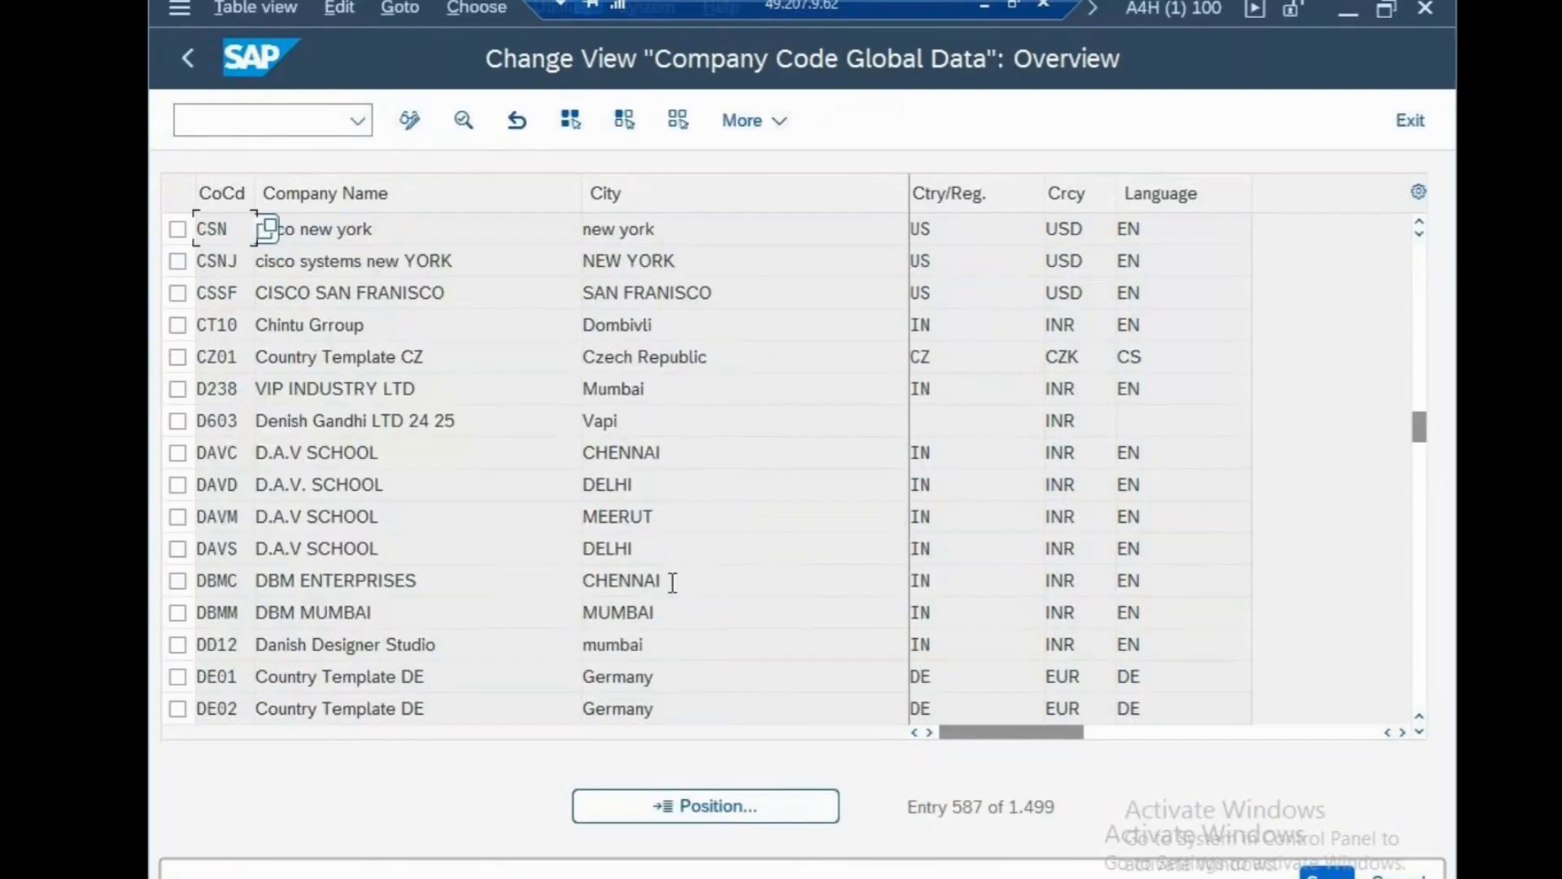
{"action": "left_click", "coordinate": [735, 235]}
{"action": "double_click", "coordinate": [734, 234]}
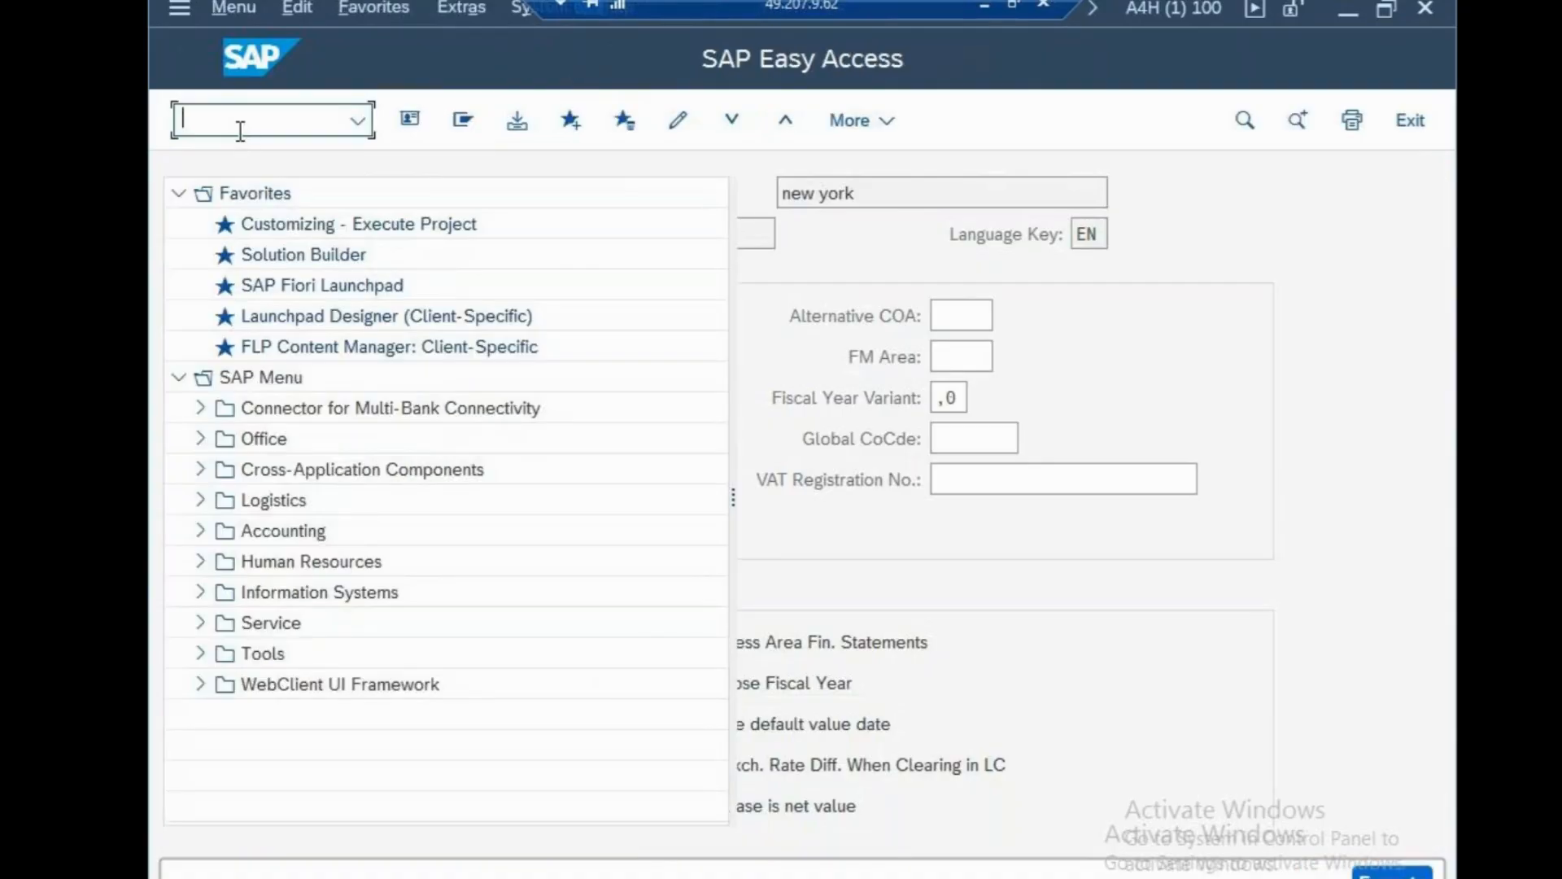
{"action": "type", "text": "OB"}
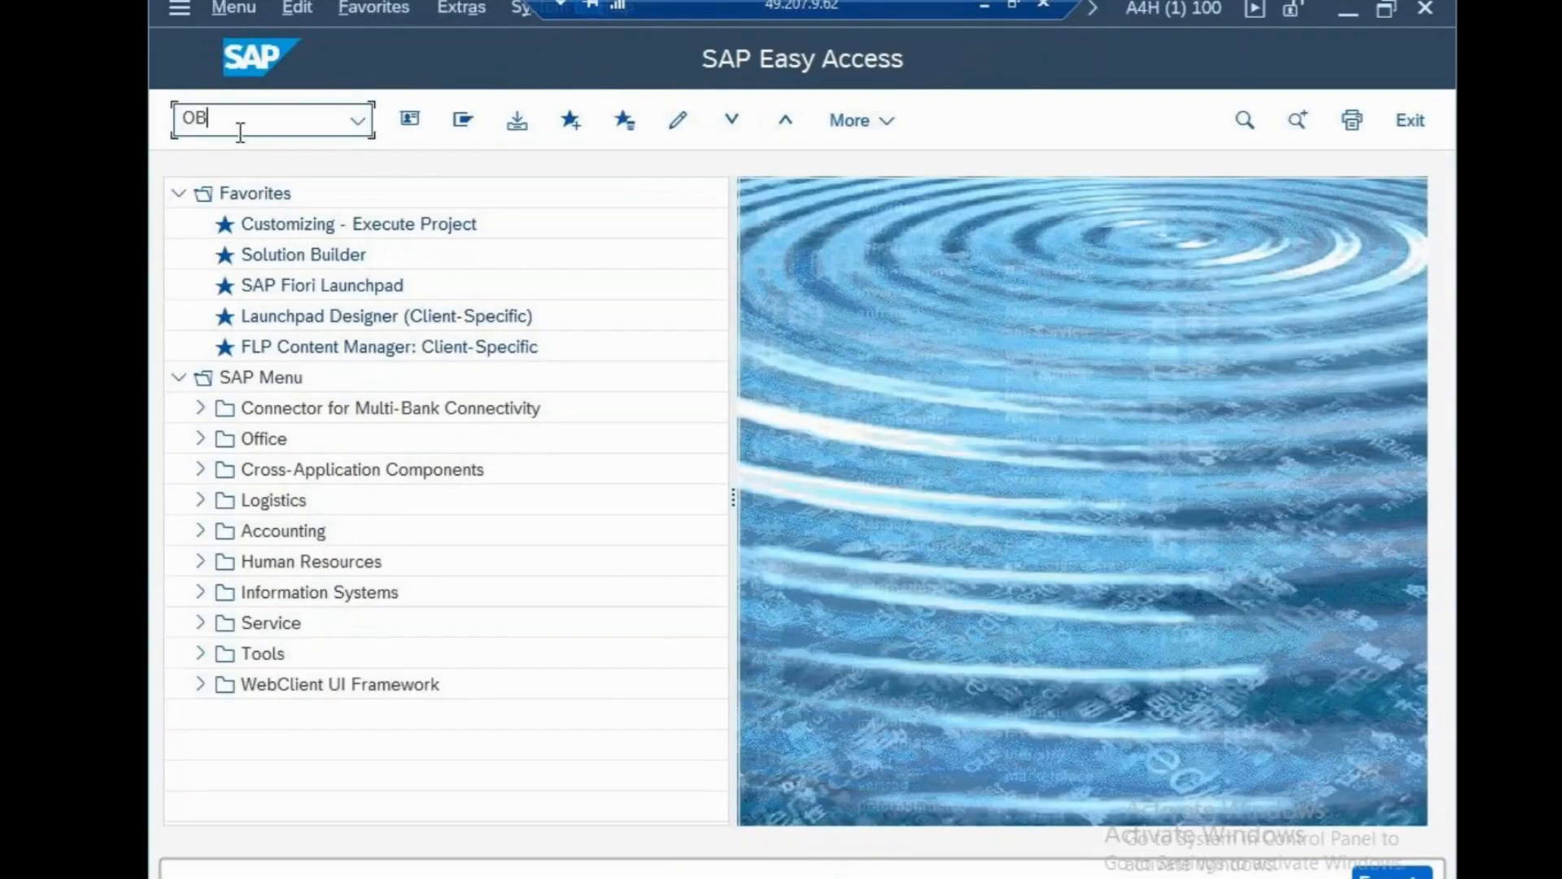
{"action": "type", "text": "DZ"}
Open document type SA in OBA7, showing number range 01 and reversal type AB.
{"action": "key", "text": "Return"}
{"action": "type", "text": "O"}
{"action": "key", "text": "Return"}
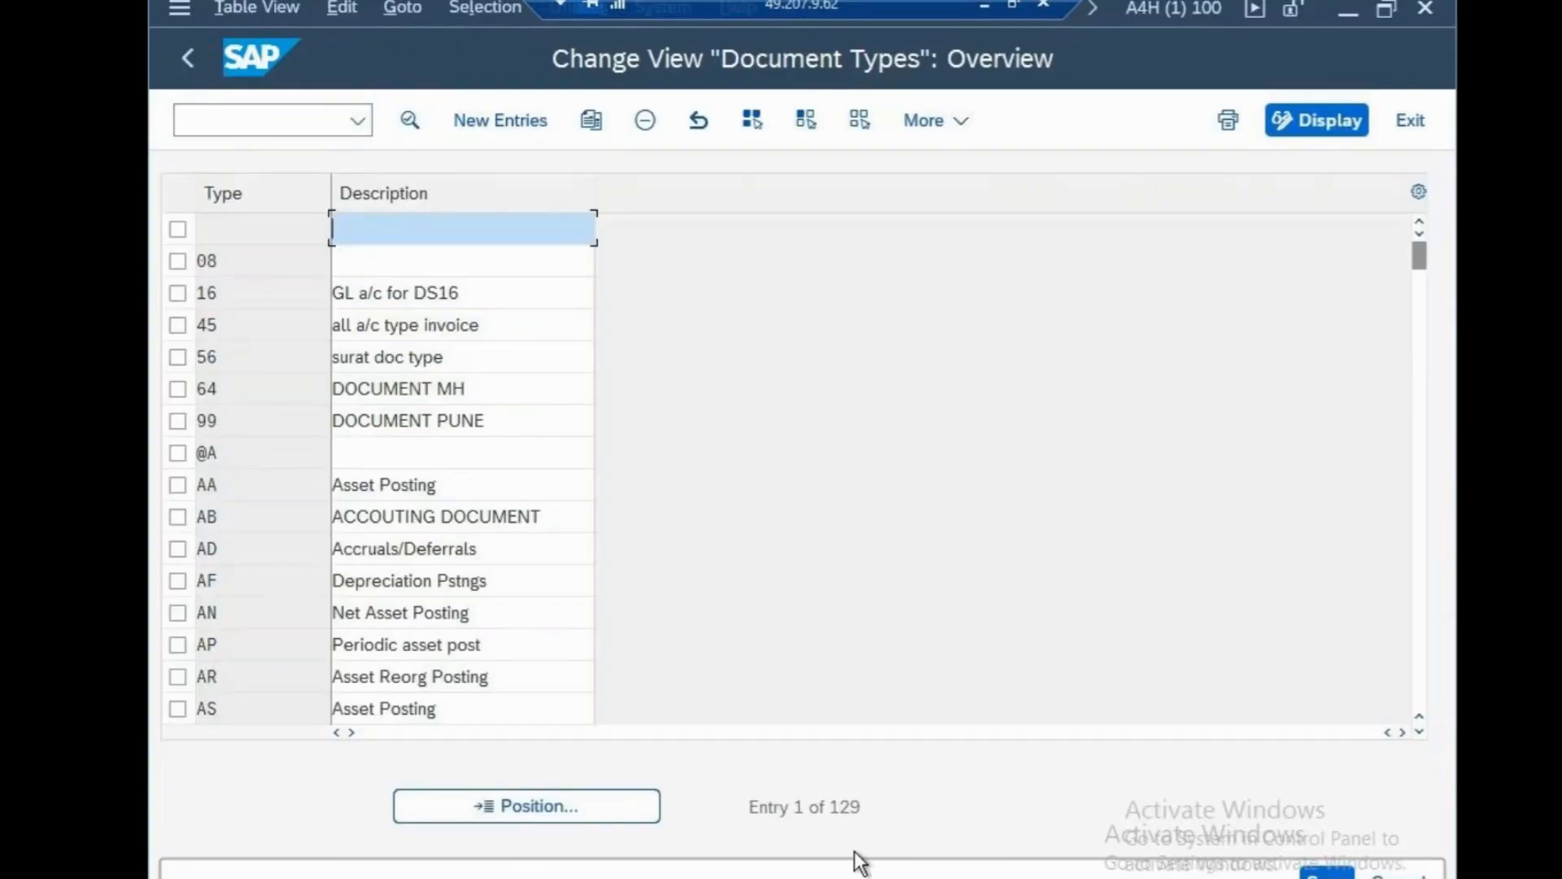
{"action": "left_click", "coordinate": [614, 804]}
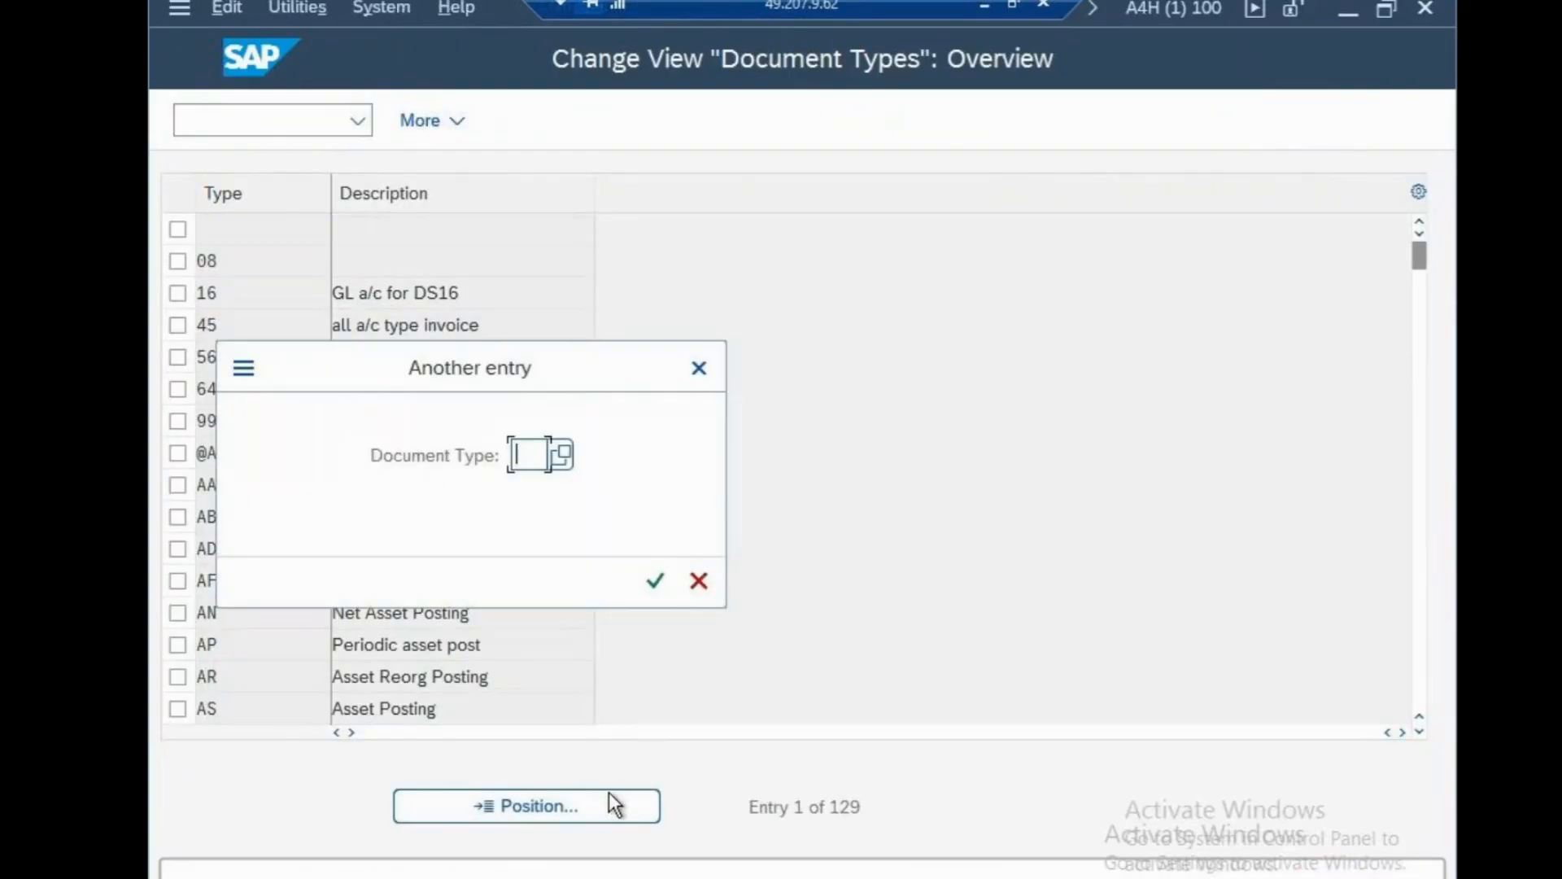
{"action": "type", "text": "SA"}
{"action": "left_click", "coordinate": [665, 583]}
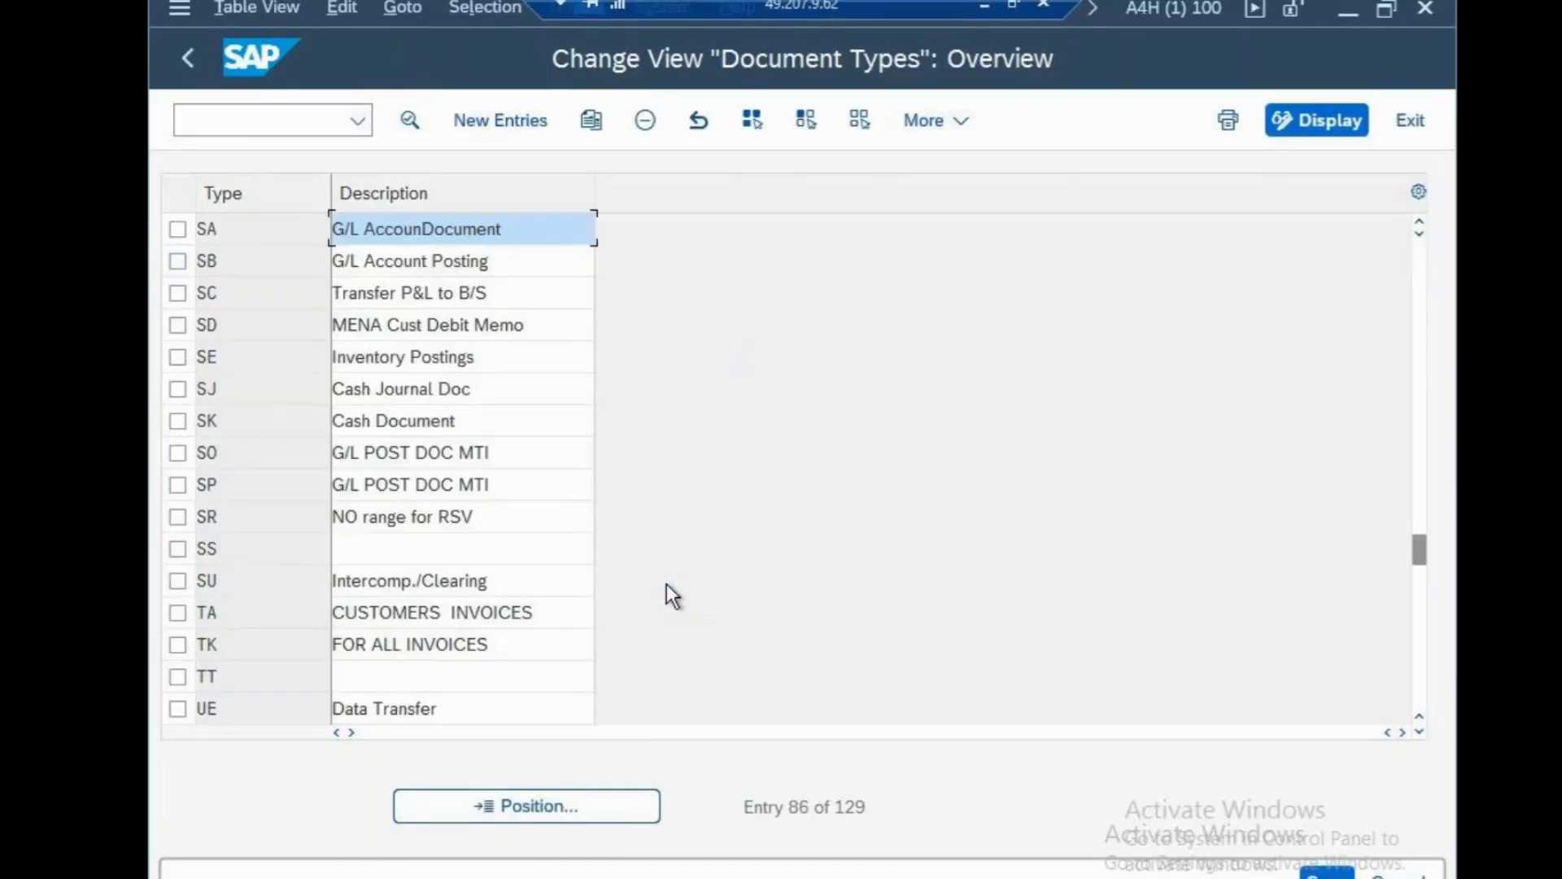
{"action": "double_click", "coordinate": [437, 229]}
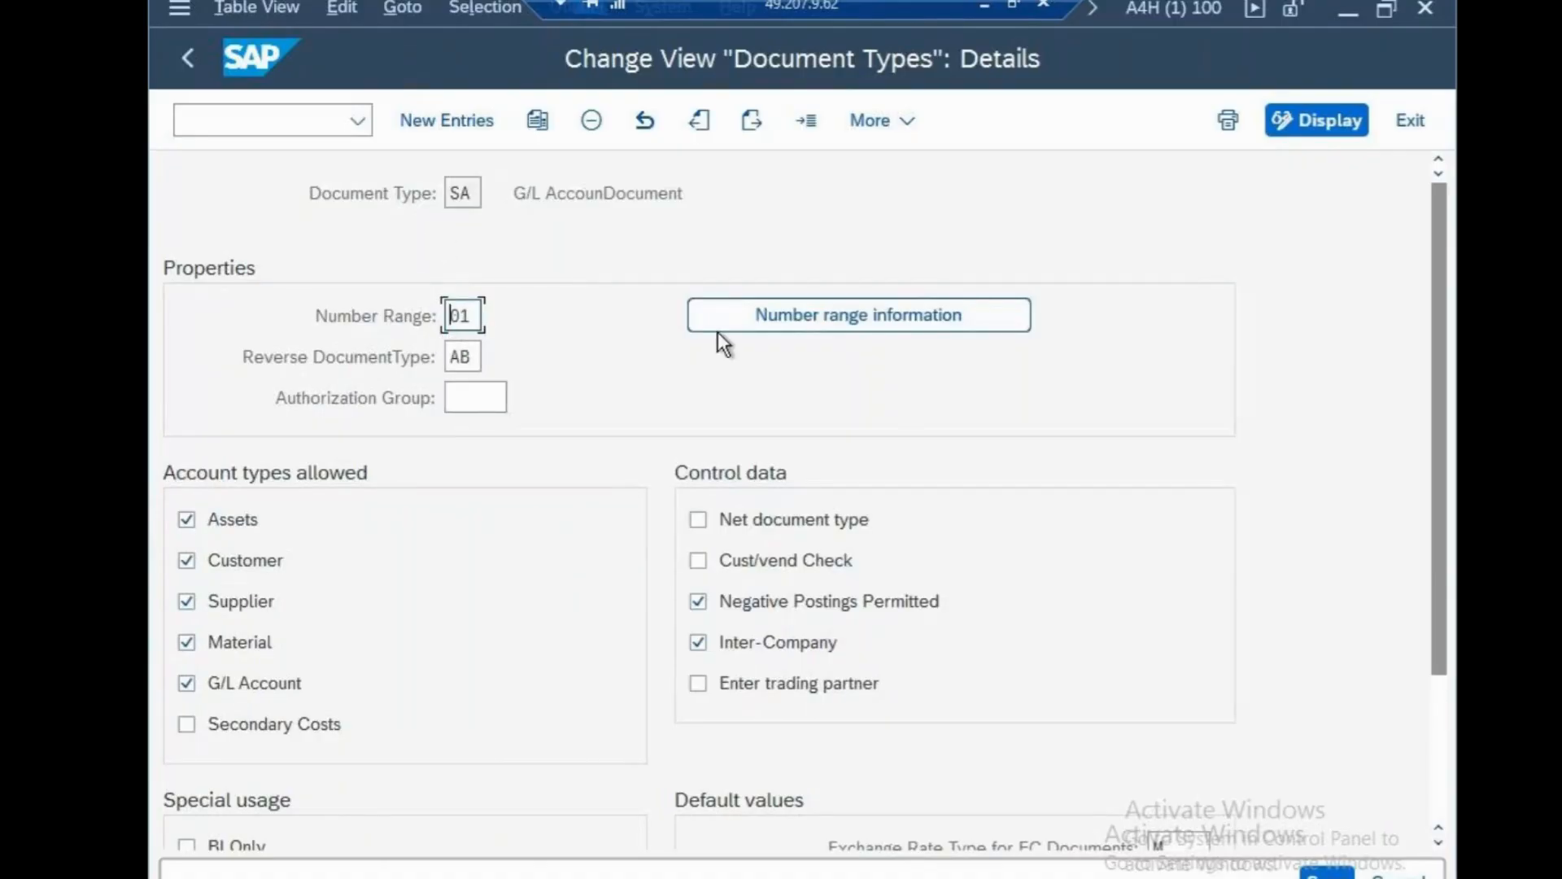
{"action": "left_click", "coordinate": [769, 321]}
Add interval 01 for company code CSN, year 2025, covering 1 to 100.
{"action": "type", "text": "CSN"}
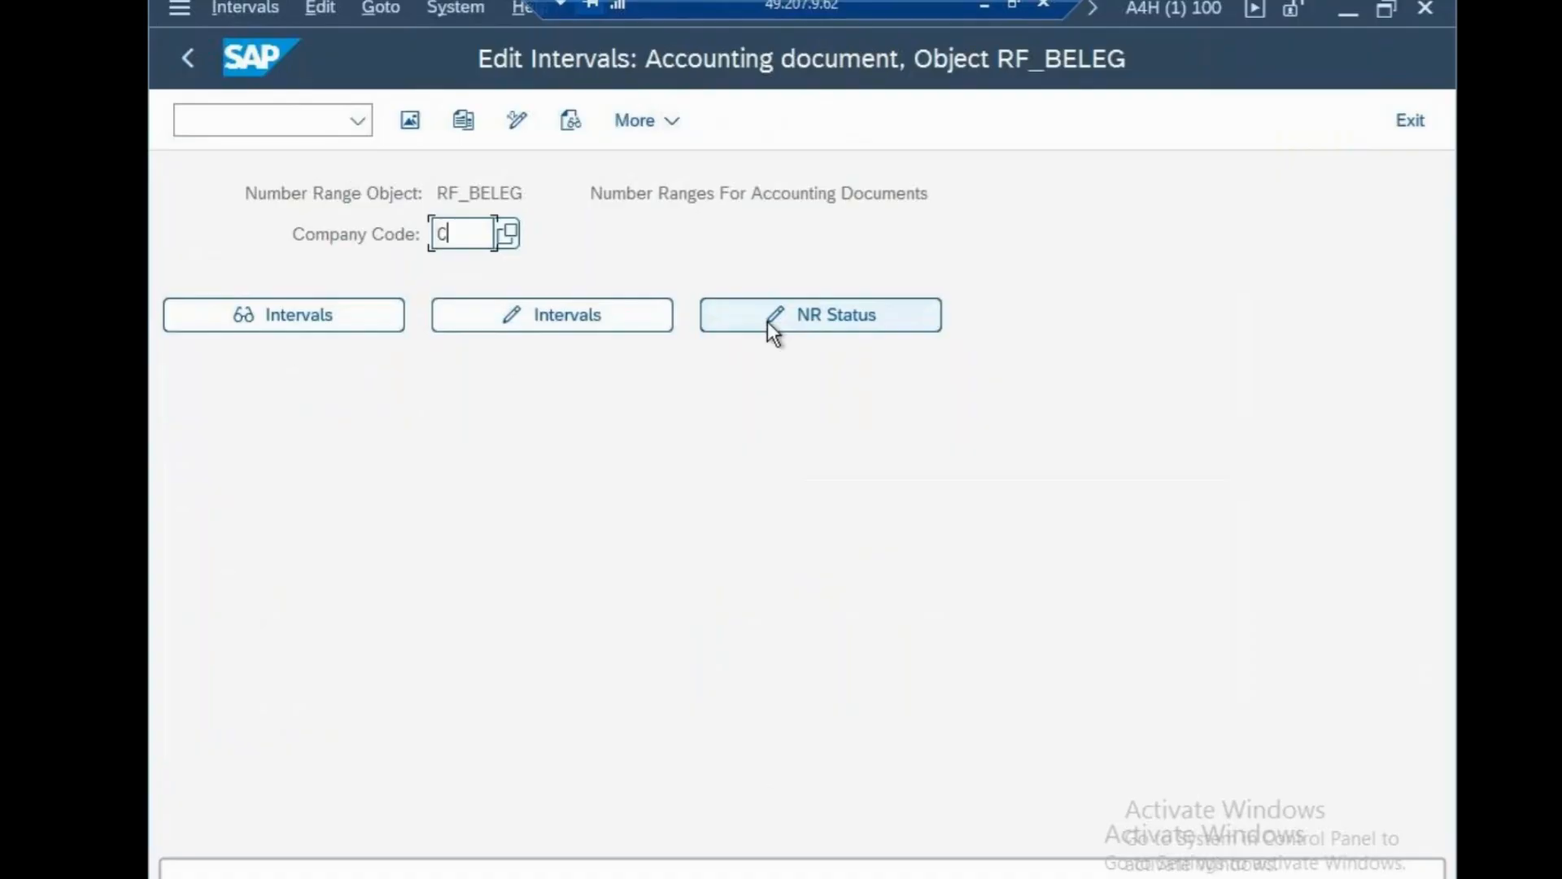
{"action": "left_click", "coordinate": [581, 316]}
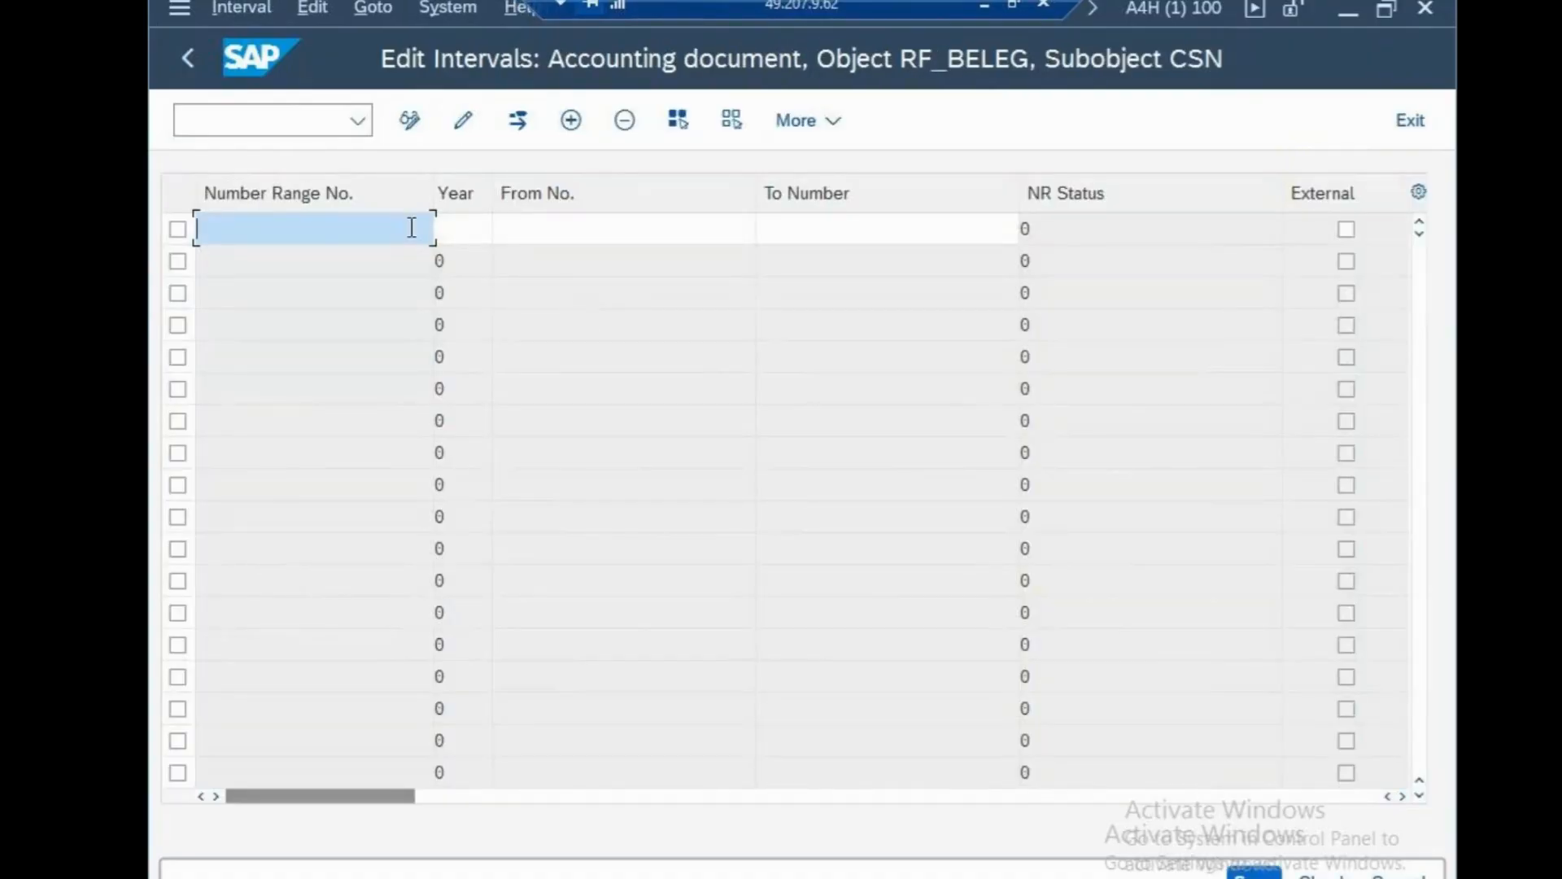
{"action": "type", "text": "01"}
{"action": "left_click", "coordinate": [461, 229]}
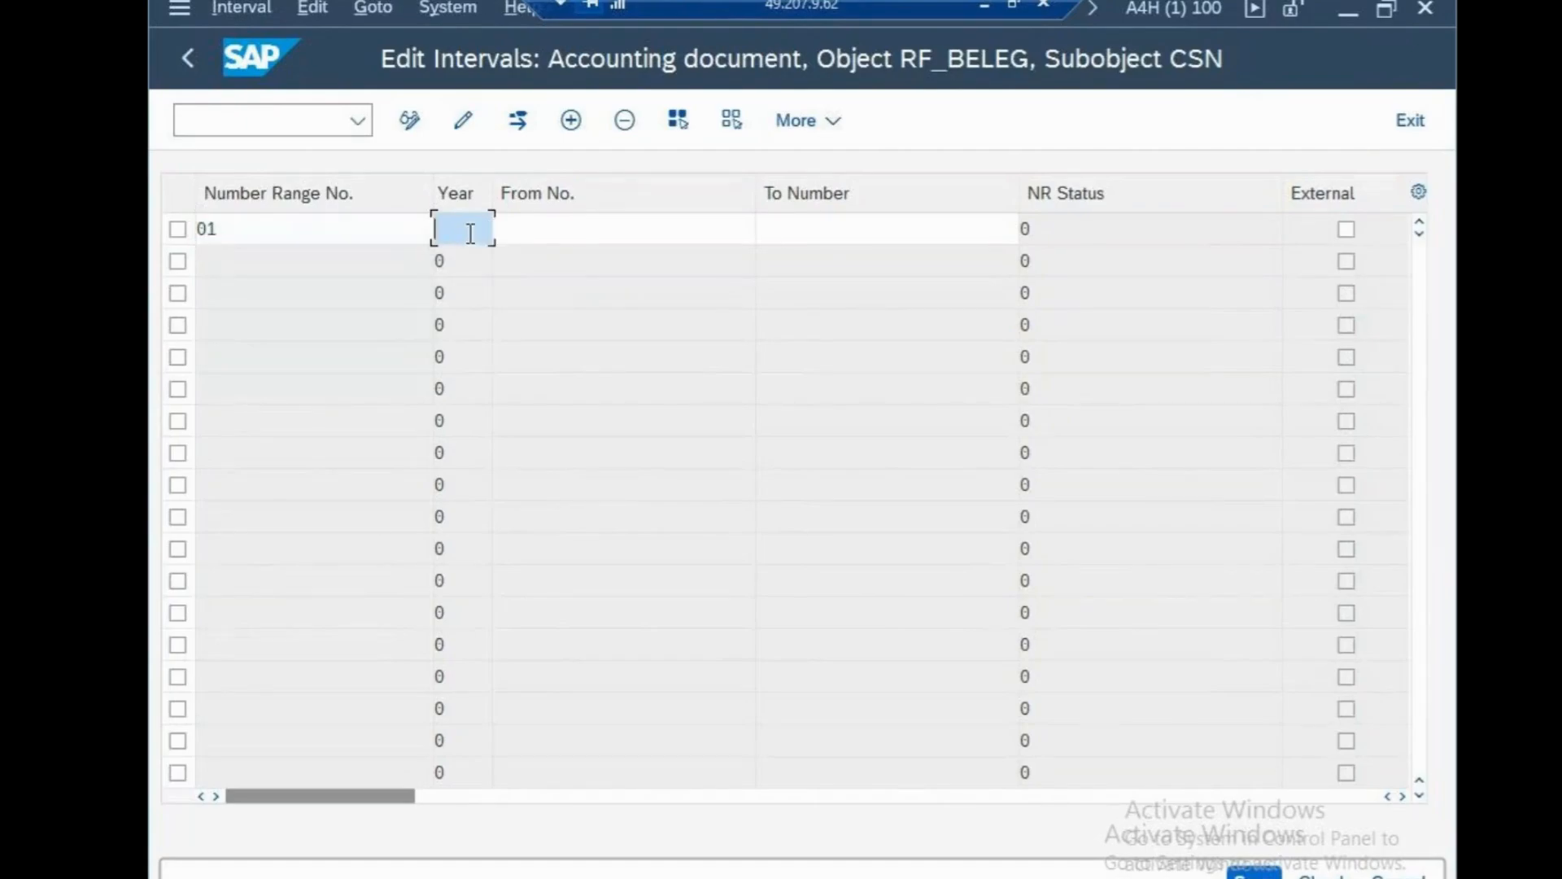
{"action": "type", "text": "2025"}
{"action": "left_click", "coordinate": [574, 232]}
{"action": "type", "text": "1"}
{"action": "key", "text": "Tab"}
{"action": "type", "text": "199"}
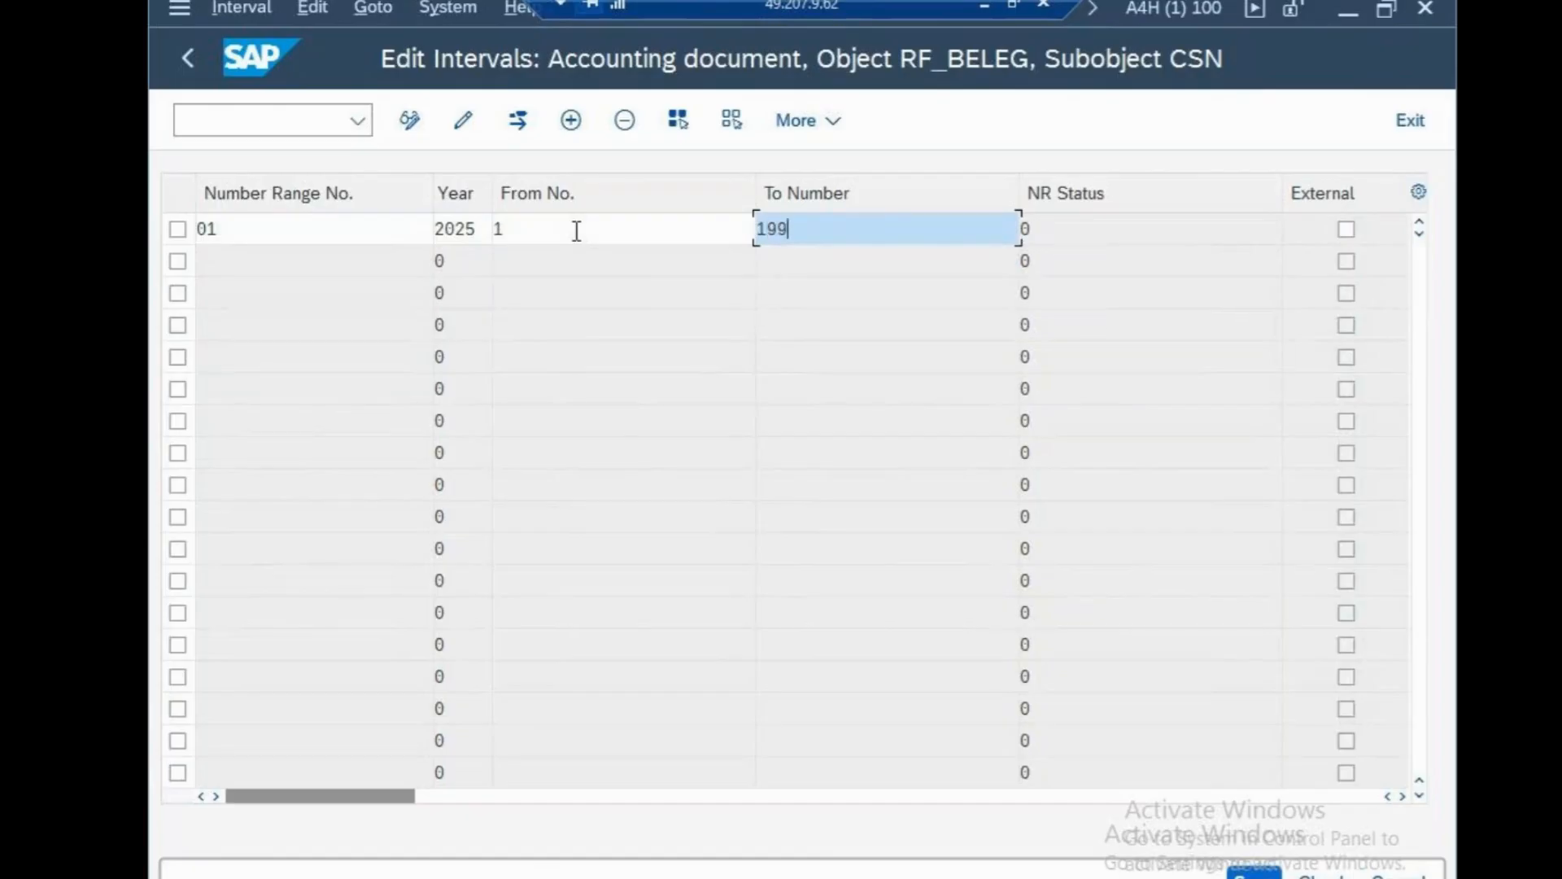
{"action": "key", "text": "BackSpace"}
{"action": "key", "text": "BackSpace"}
{"action": "type", "text": "00"}
{"action": "key", "text": "Return"}
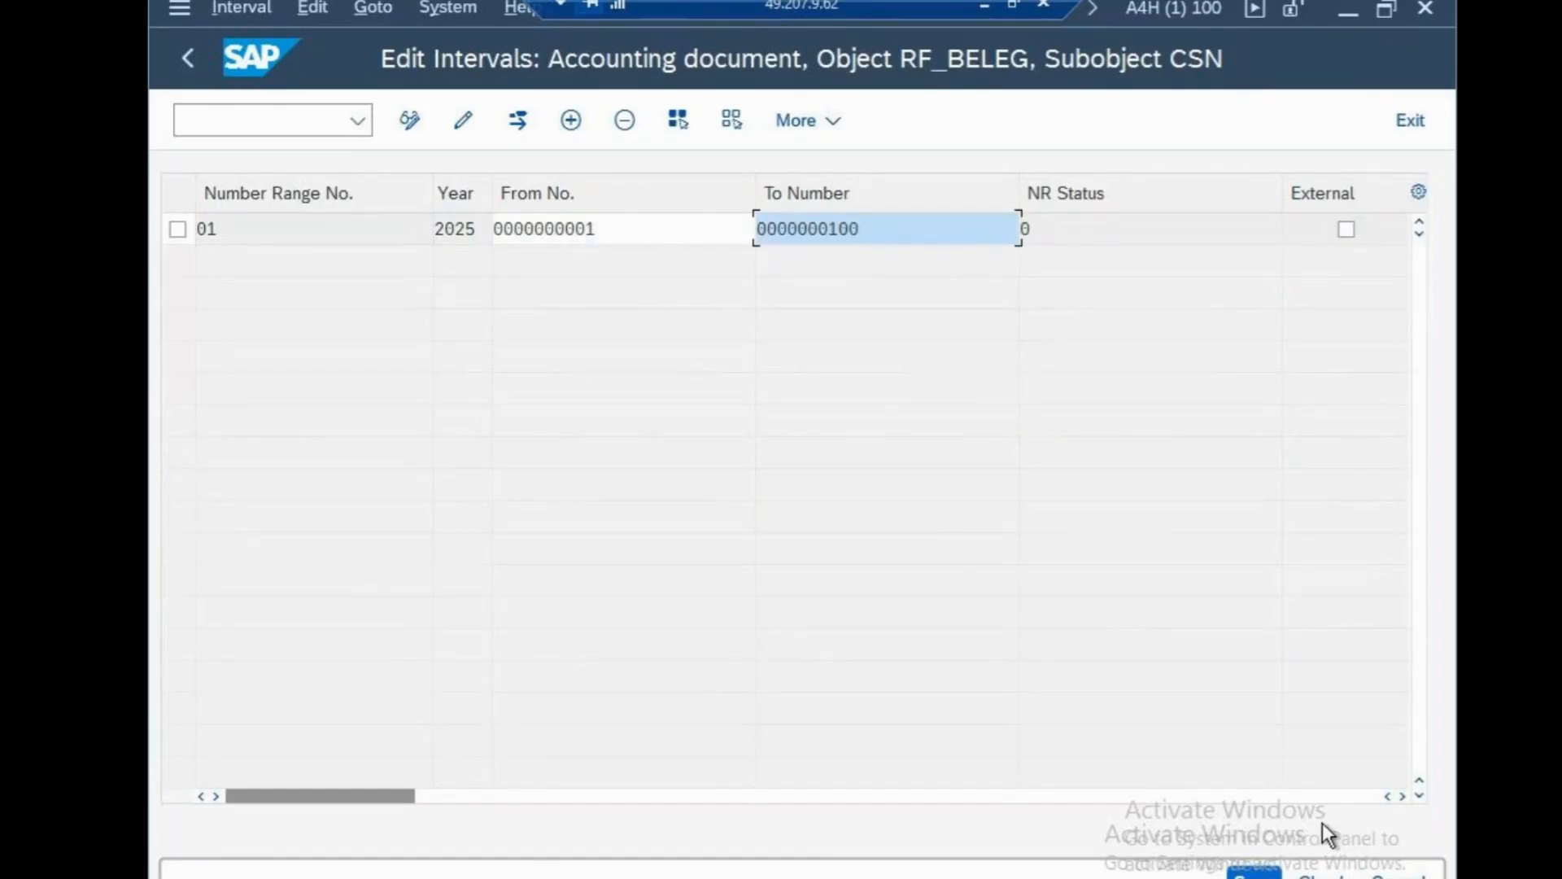
Save the new interval, dismiss the transport notice, and return to SAP Easy Access.
{"action": "left_click", "coordinate": [1254, 872]}
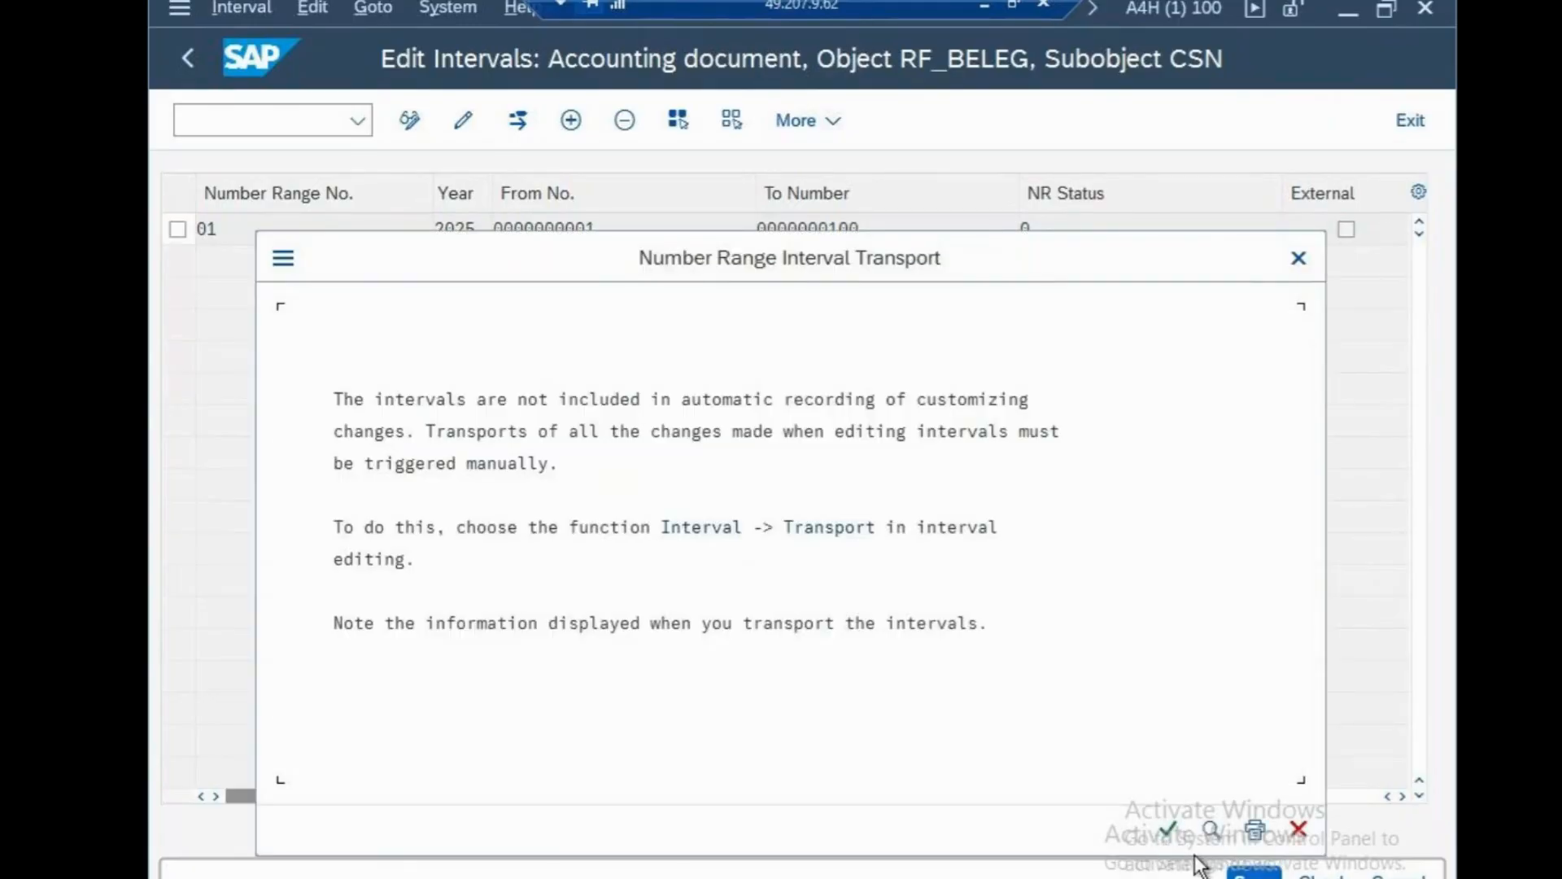
{"action": "left_click", "coordinate": [1170, 830]}
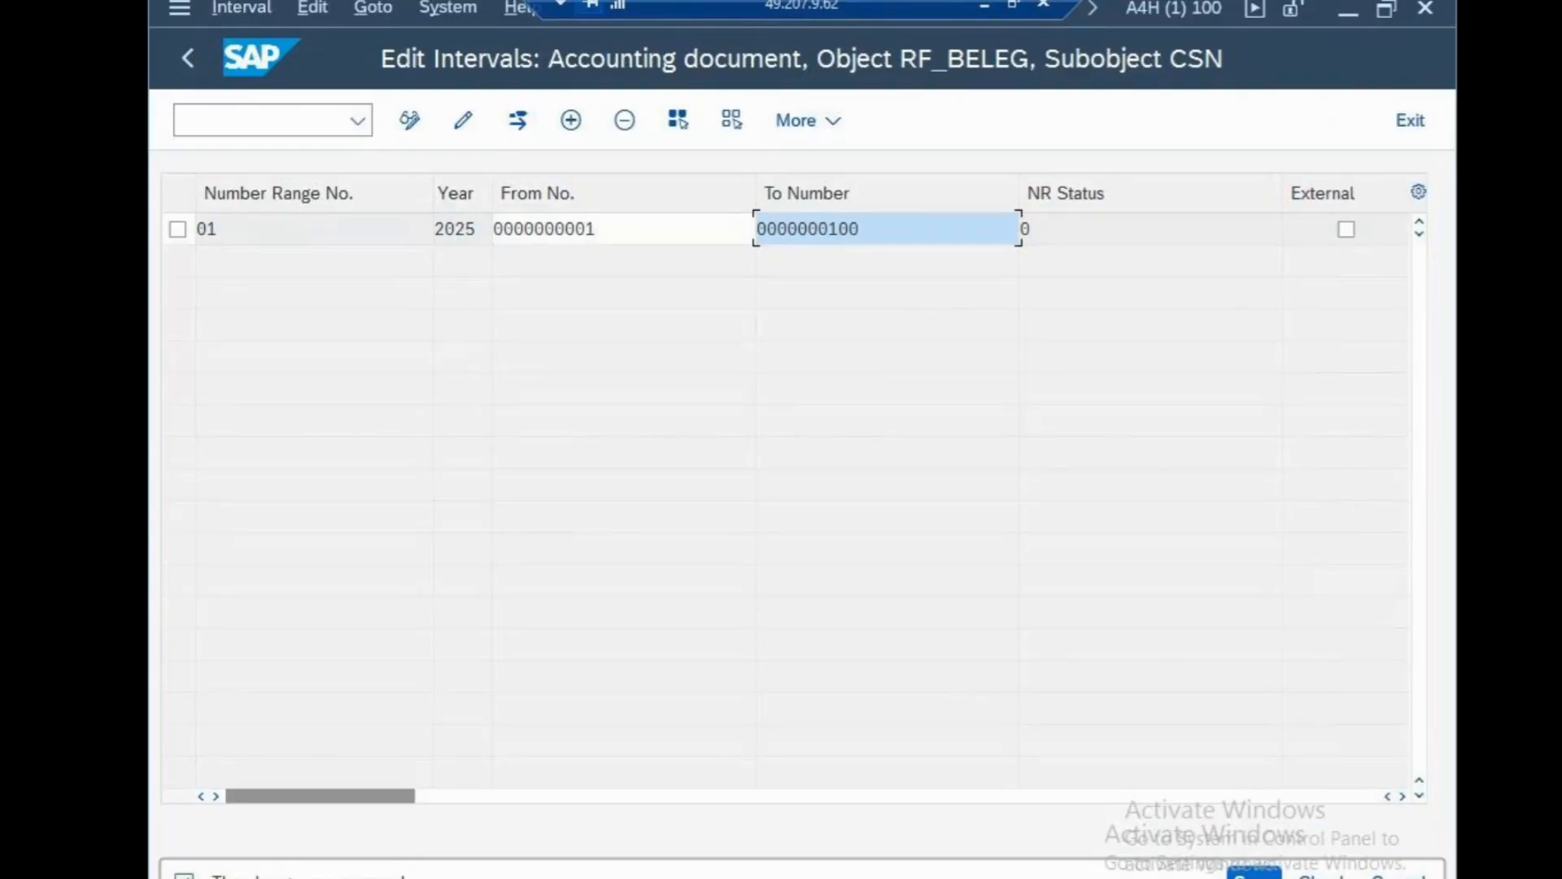
{"action": "left_click", "coordinate": [321, 126]}
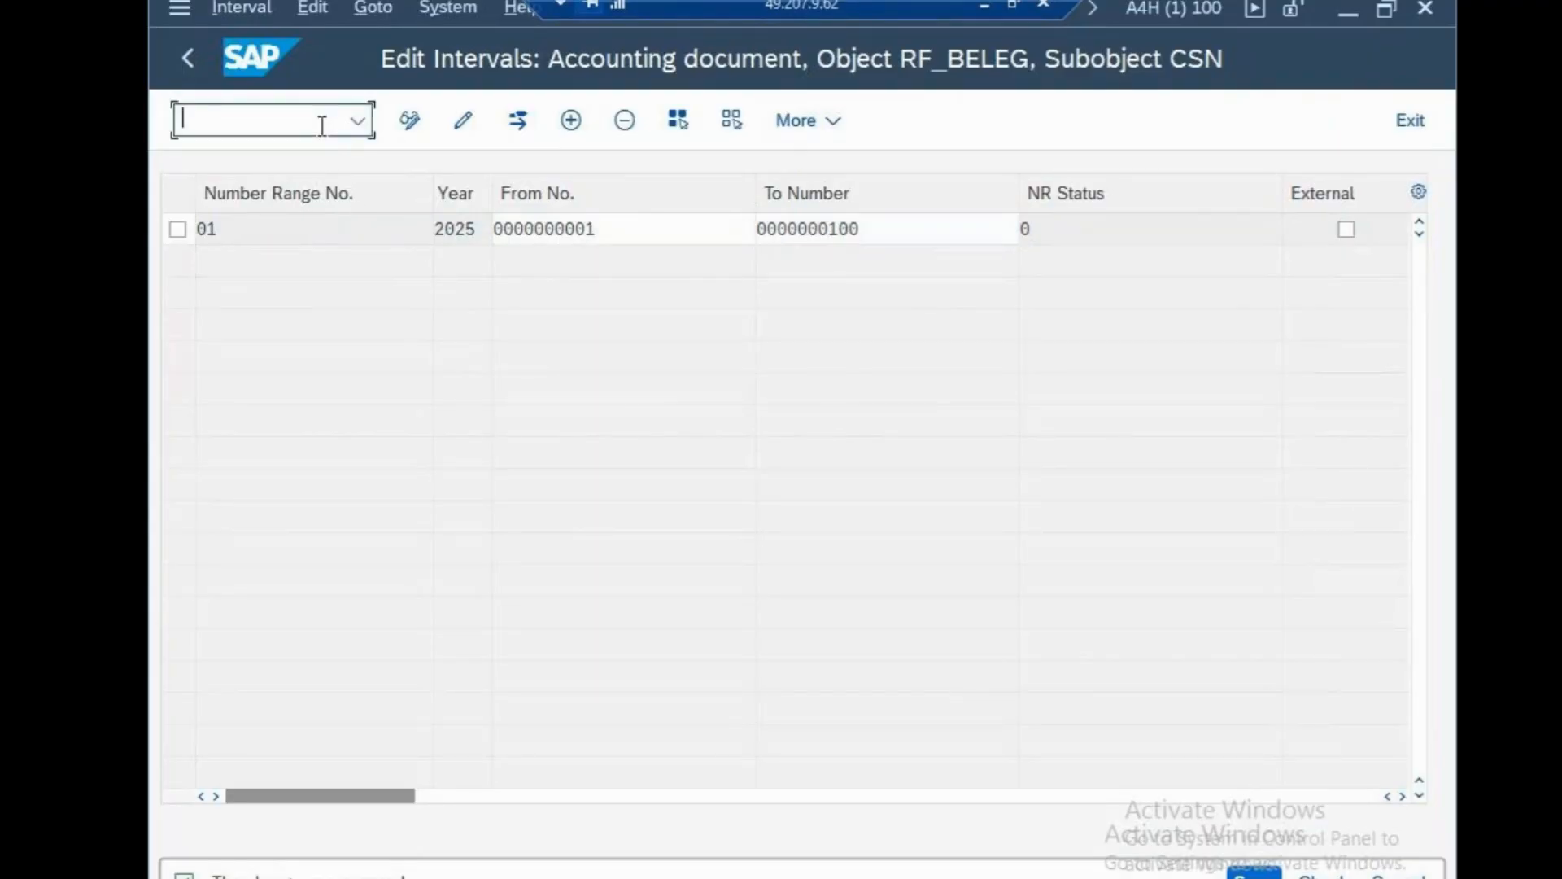
{"action": "type", "text": "/n"}
{"action": "key", "text": "Return"}
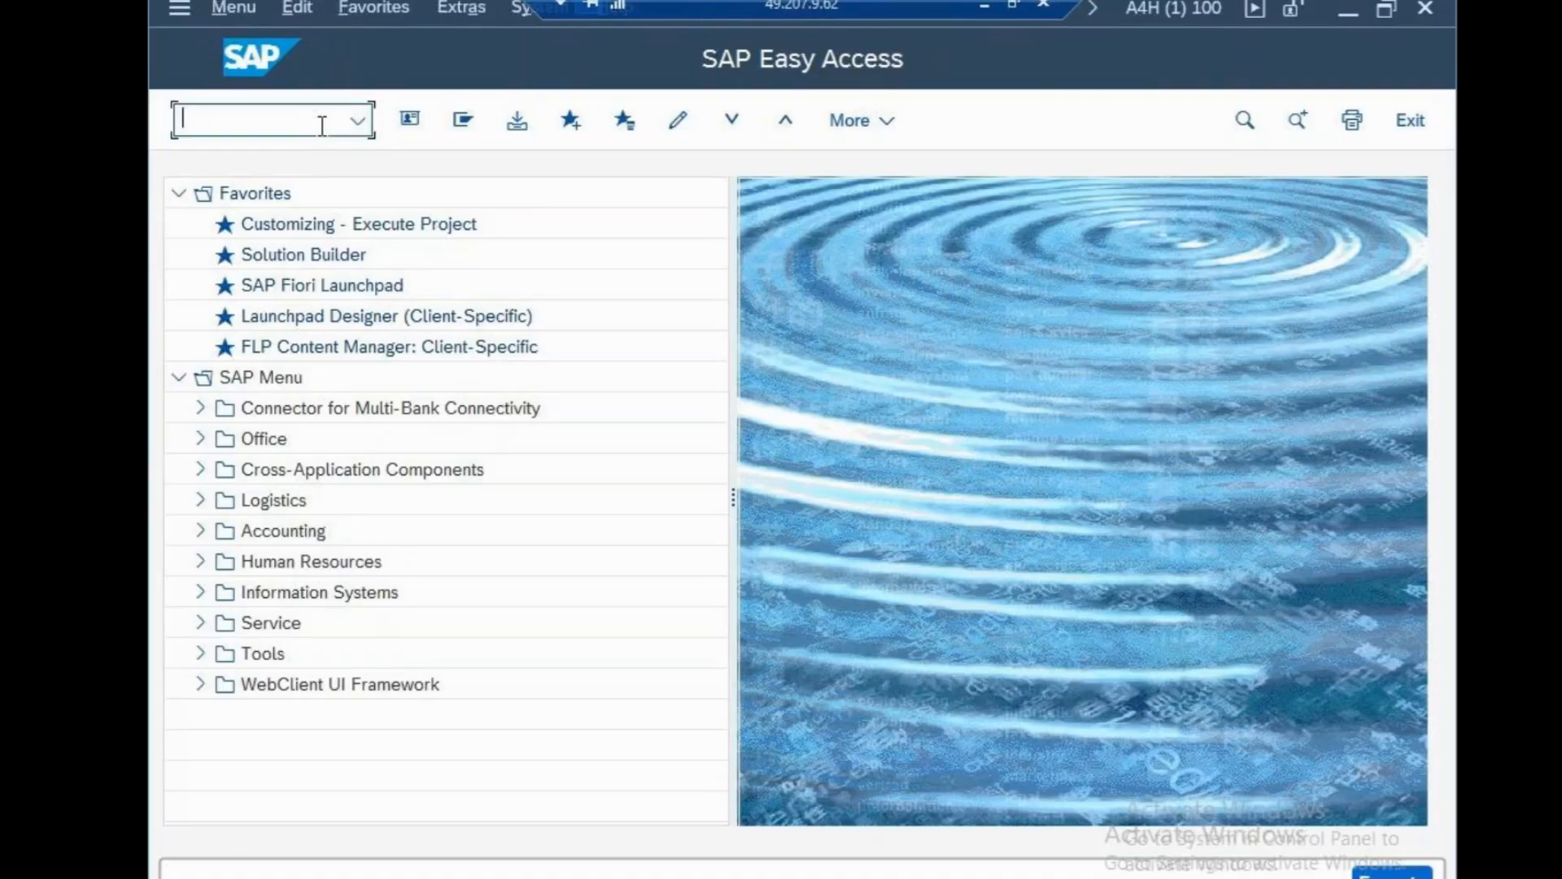
Open the SAP Reference IMG via SPRO and browse Financial Accounting Global Settings.
{"action": "type", "text": "SPRO"}
{"action": "key", "text": "Return"}
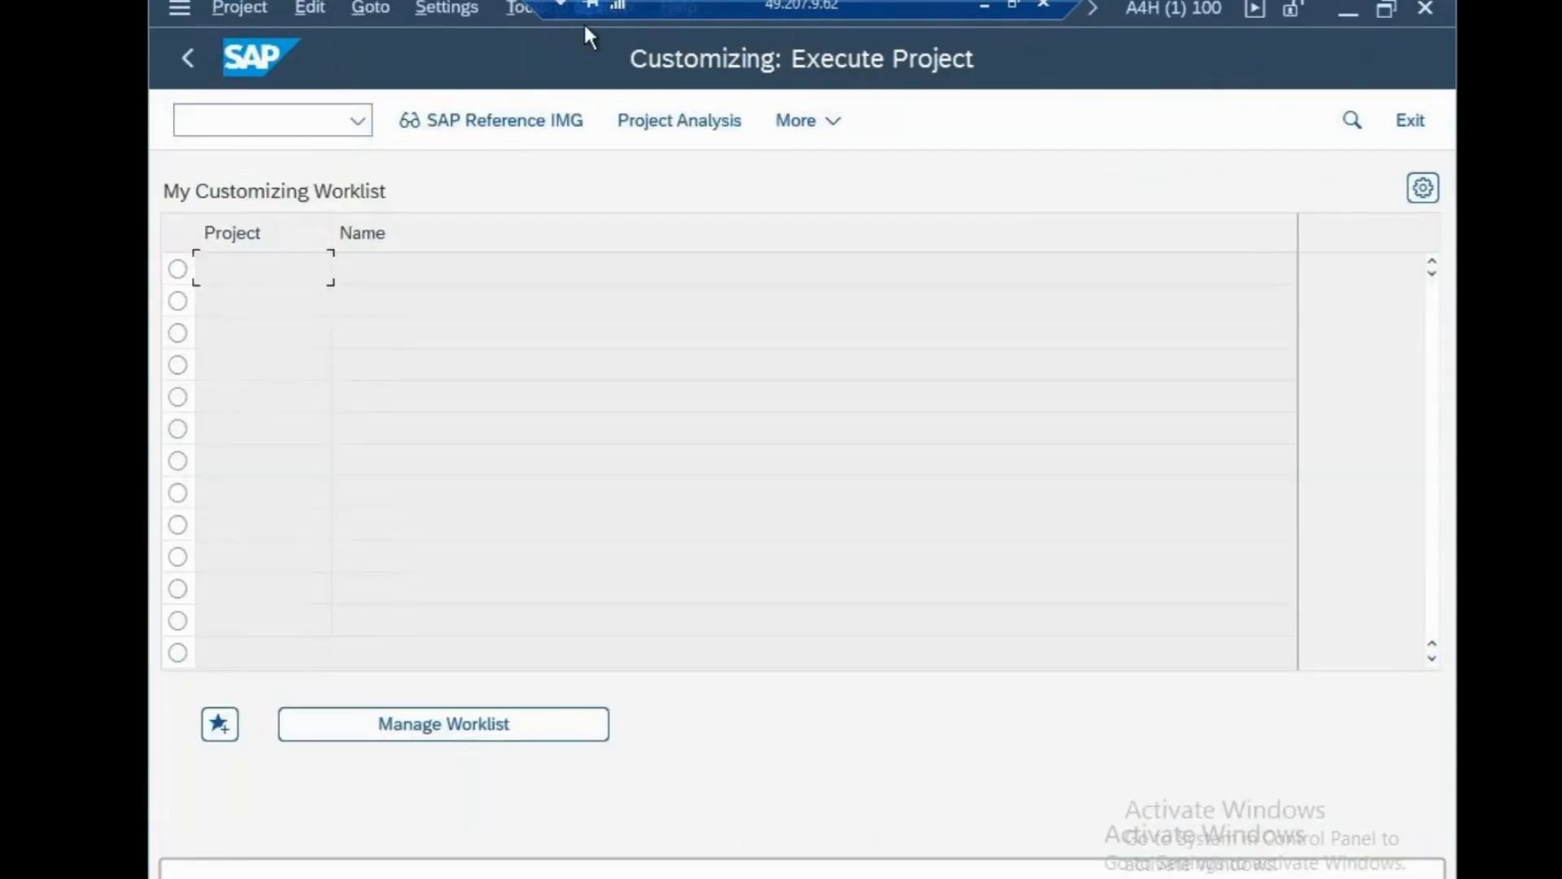
{"action": "left_click", "coordinate": [495, 114]}
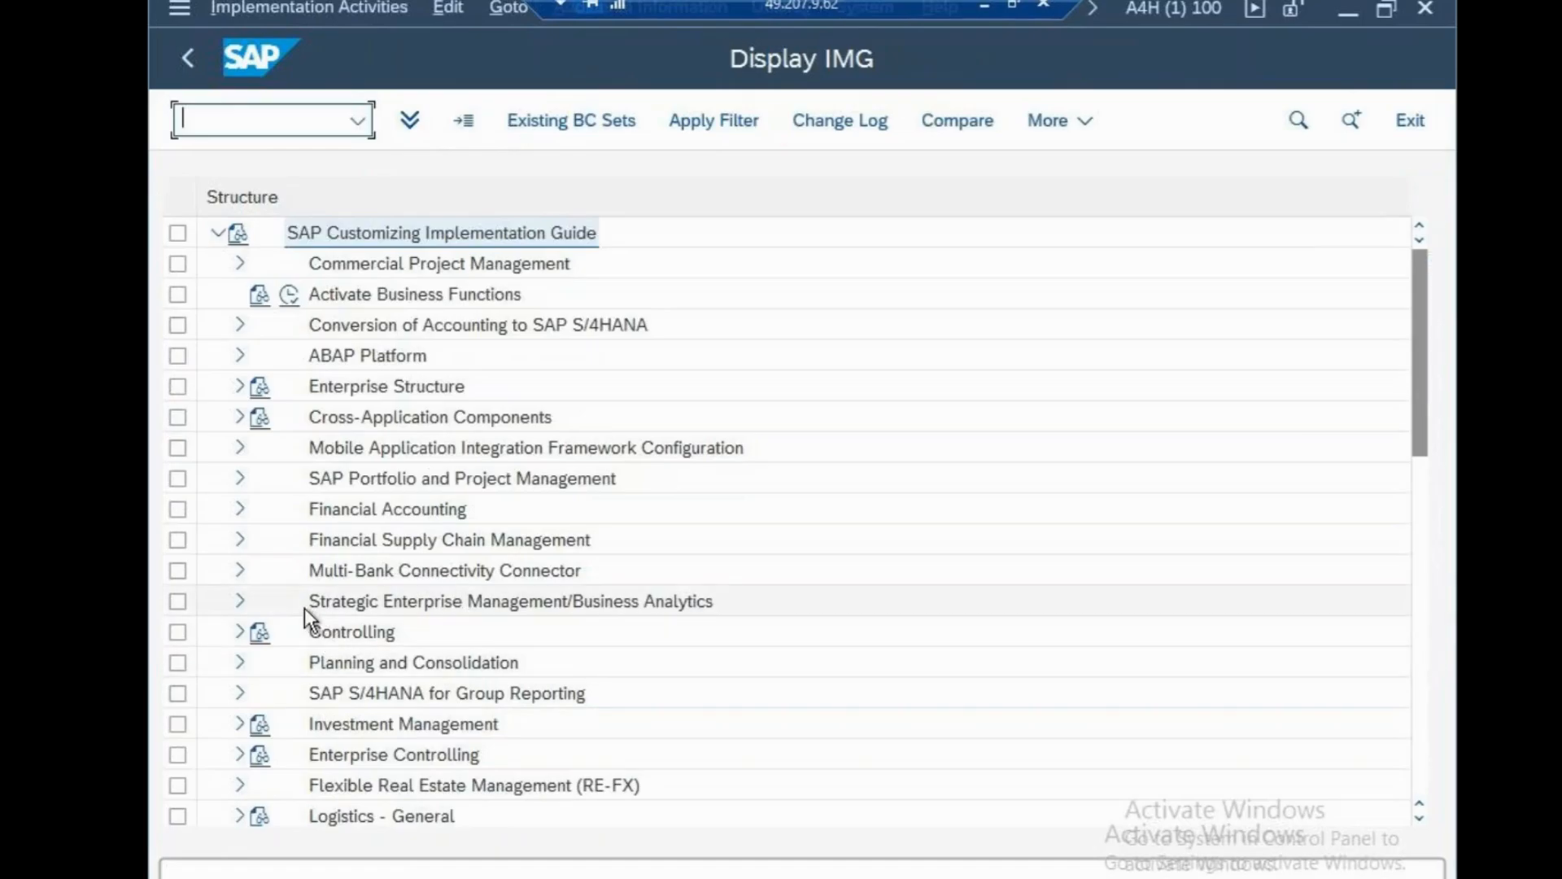
{"action": "left_click", "coordinate": [242, 510]}
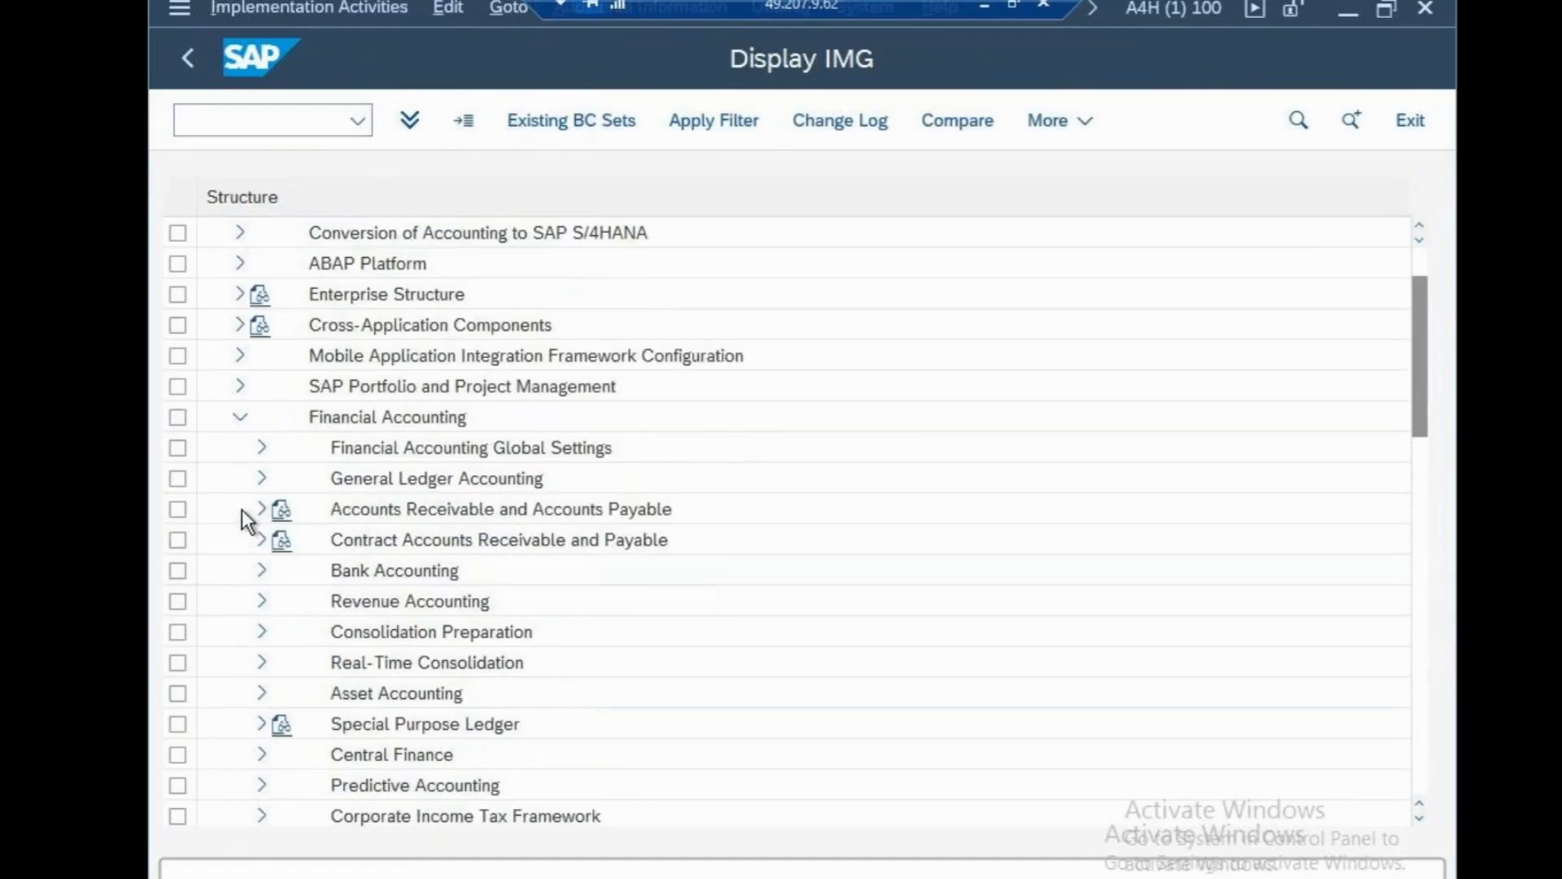
{"action": "left_click", "coordinate": [262, 449]}
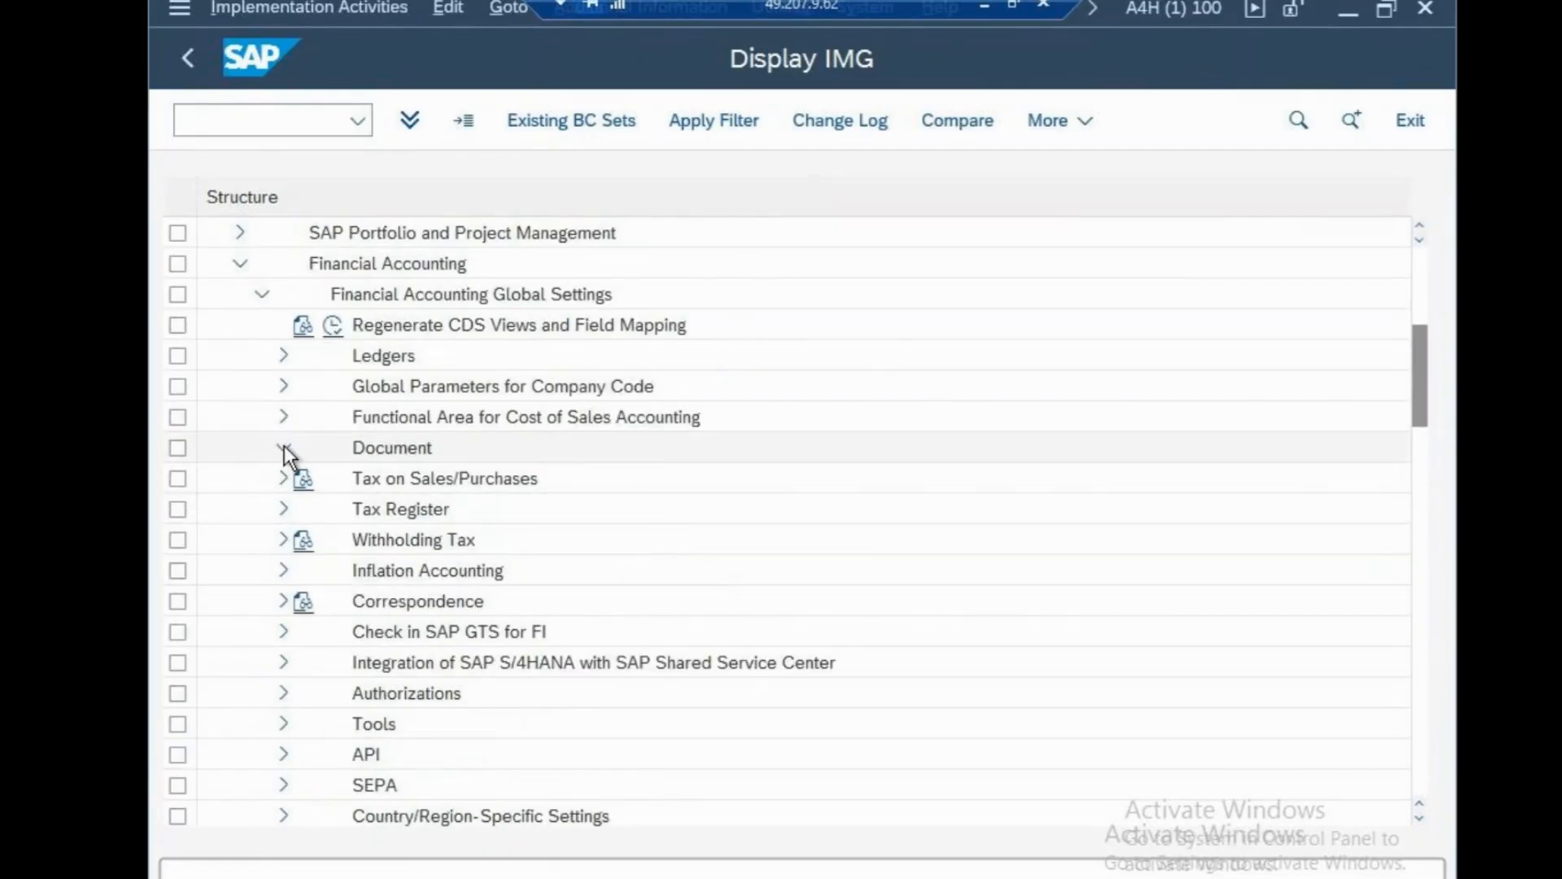
{"action": "left_click", "coordinate": [285, 446]}
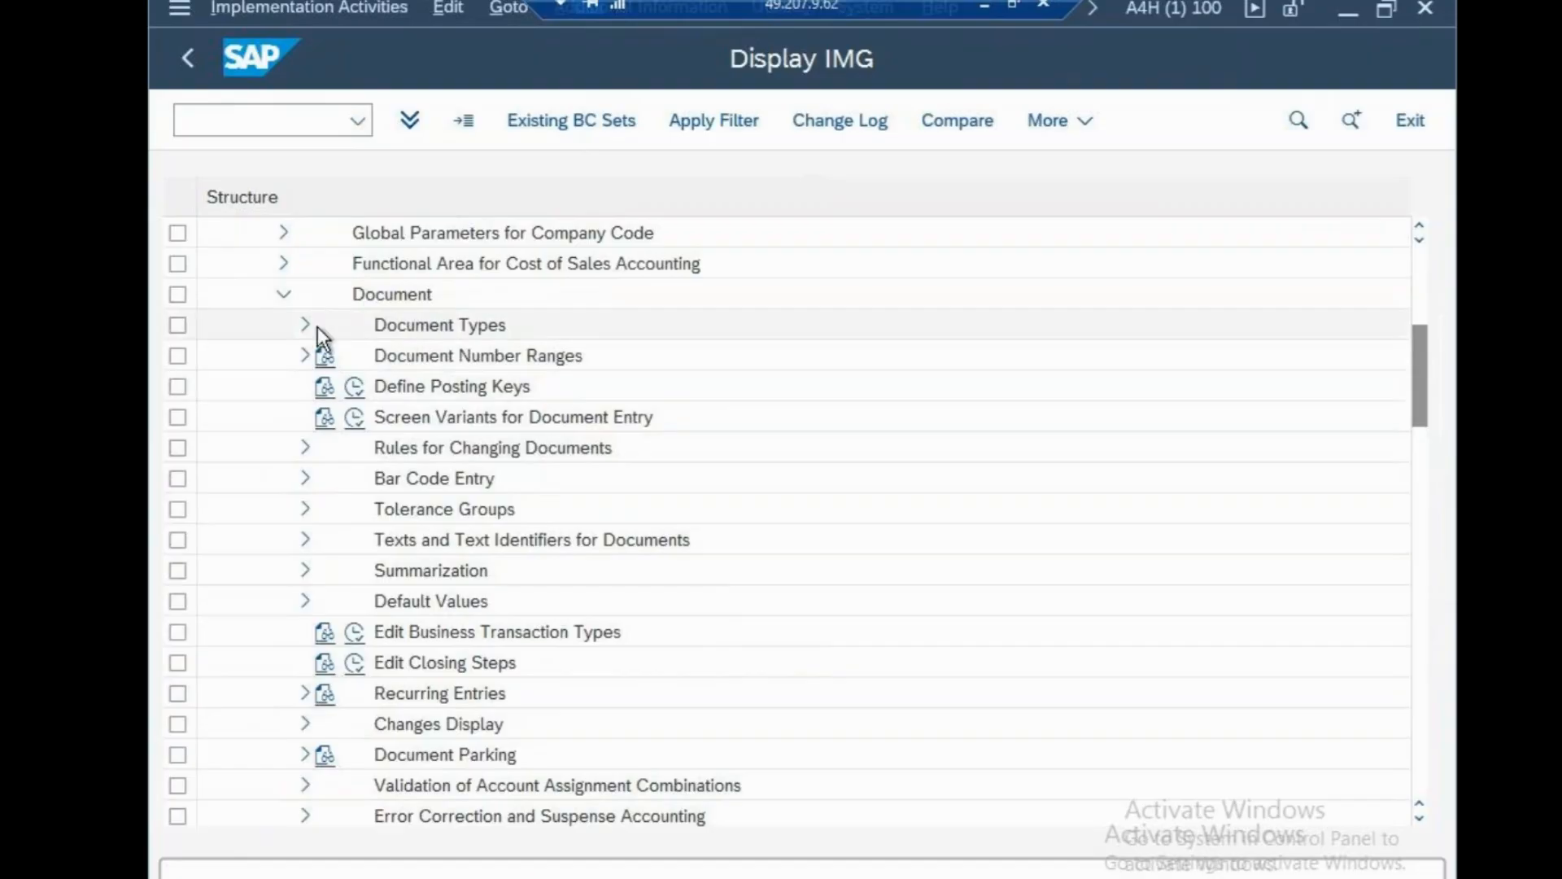
{"action": "left_click", "coordinate": [284, 293]}
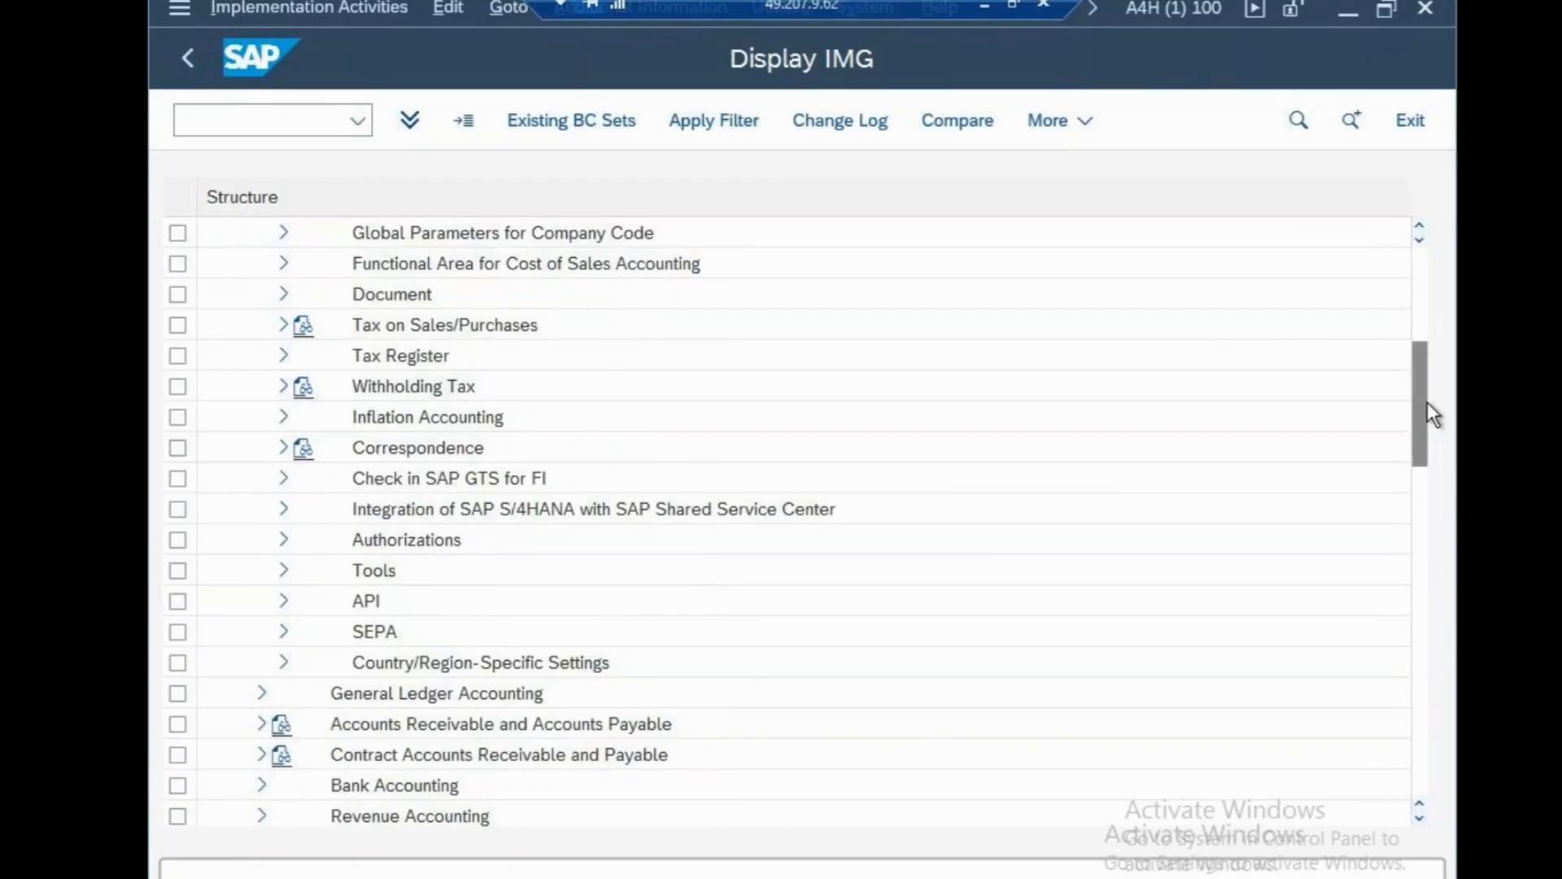
{"action": "left_click_drag", "start_coordinate": [1427, 402], "coordinate": [1428, 374]}
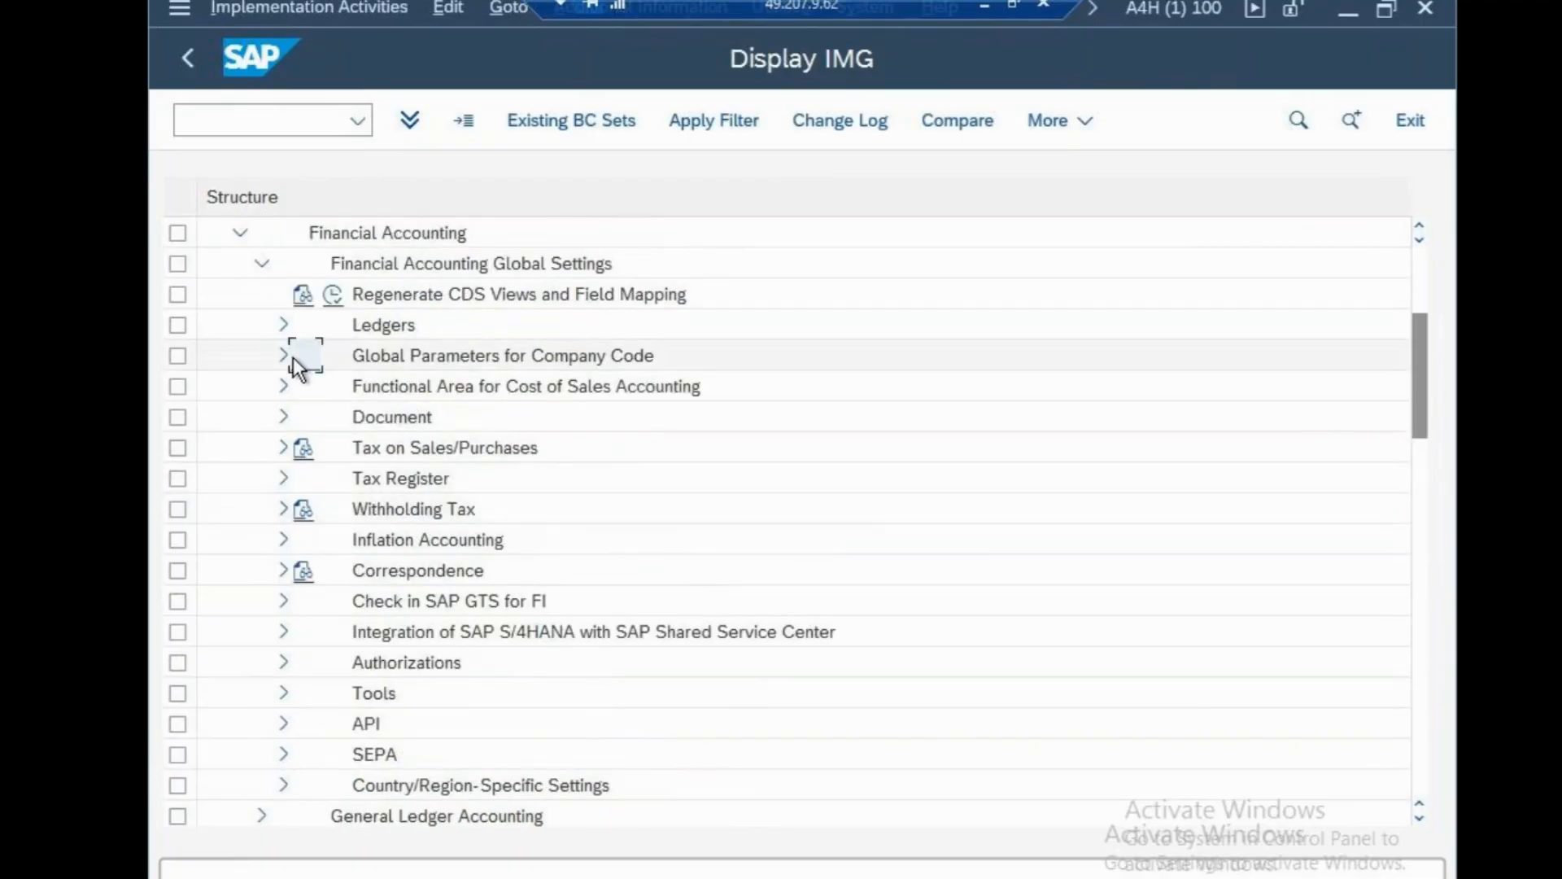
{"action": "left_click", "coordinate": [280, 322]}
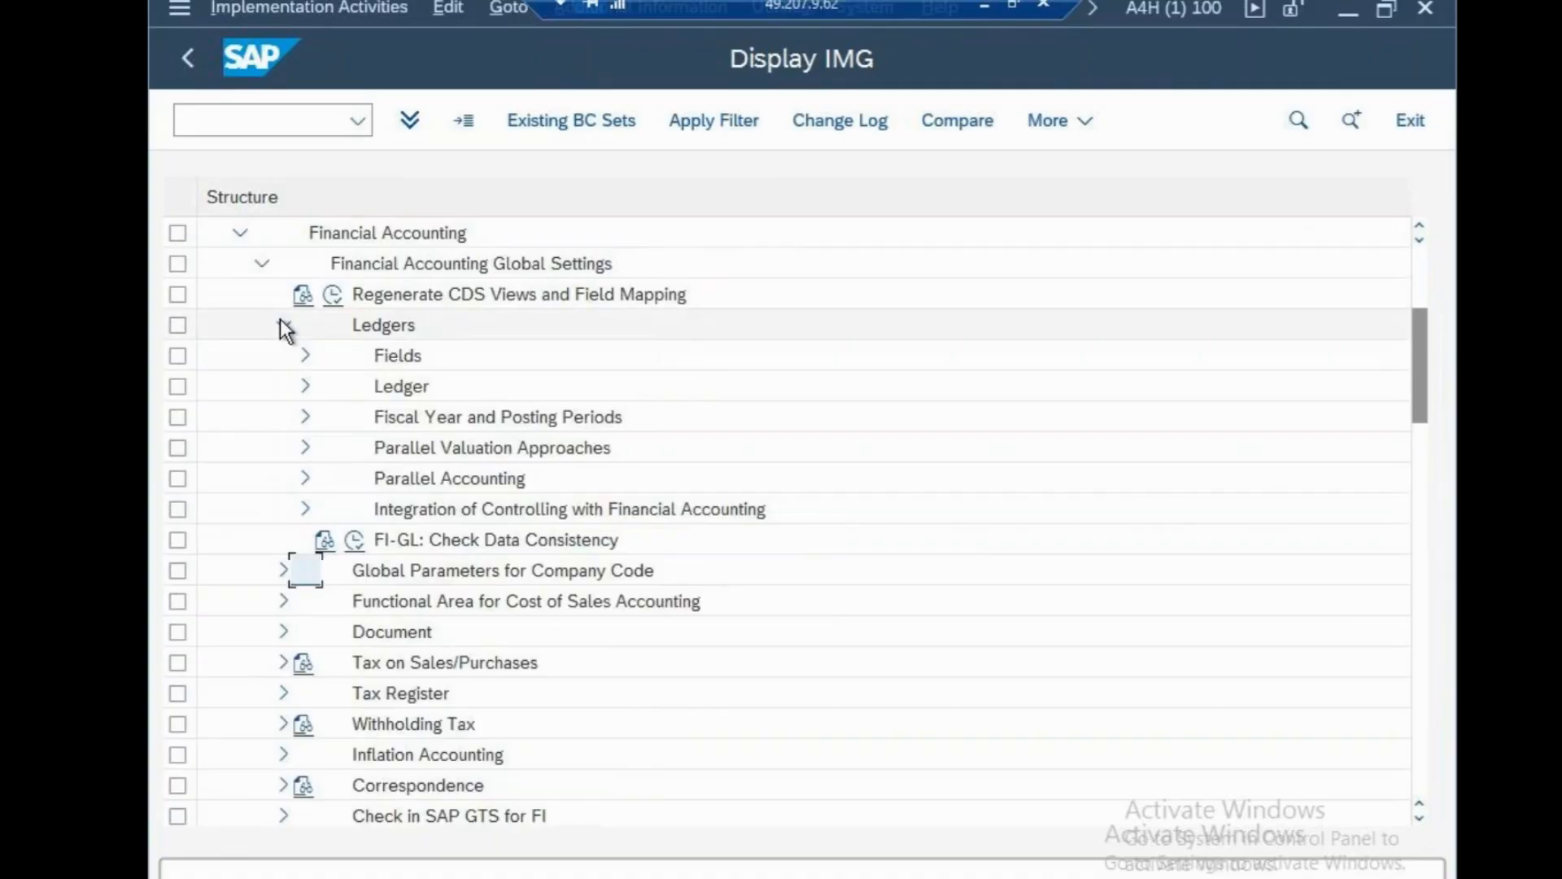
{"action": "left_click", "coordinate": [261, 264]}
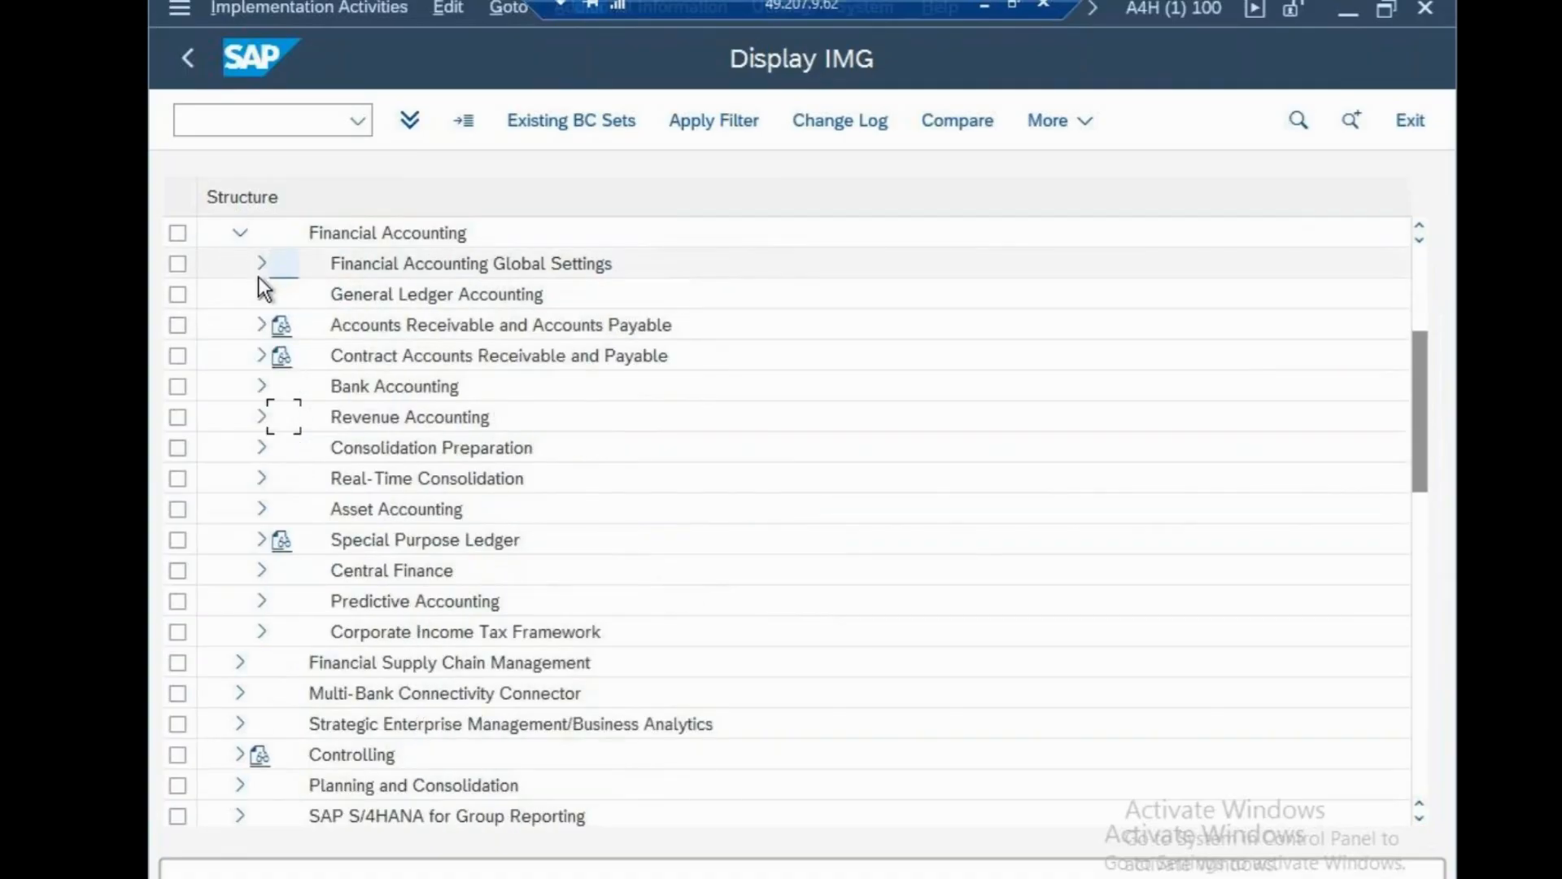
Expand General Ledger Accounting > Business Transactions > Document Splitting.
{"action": "left_click", "coordinate": [261, 294]}
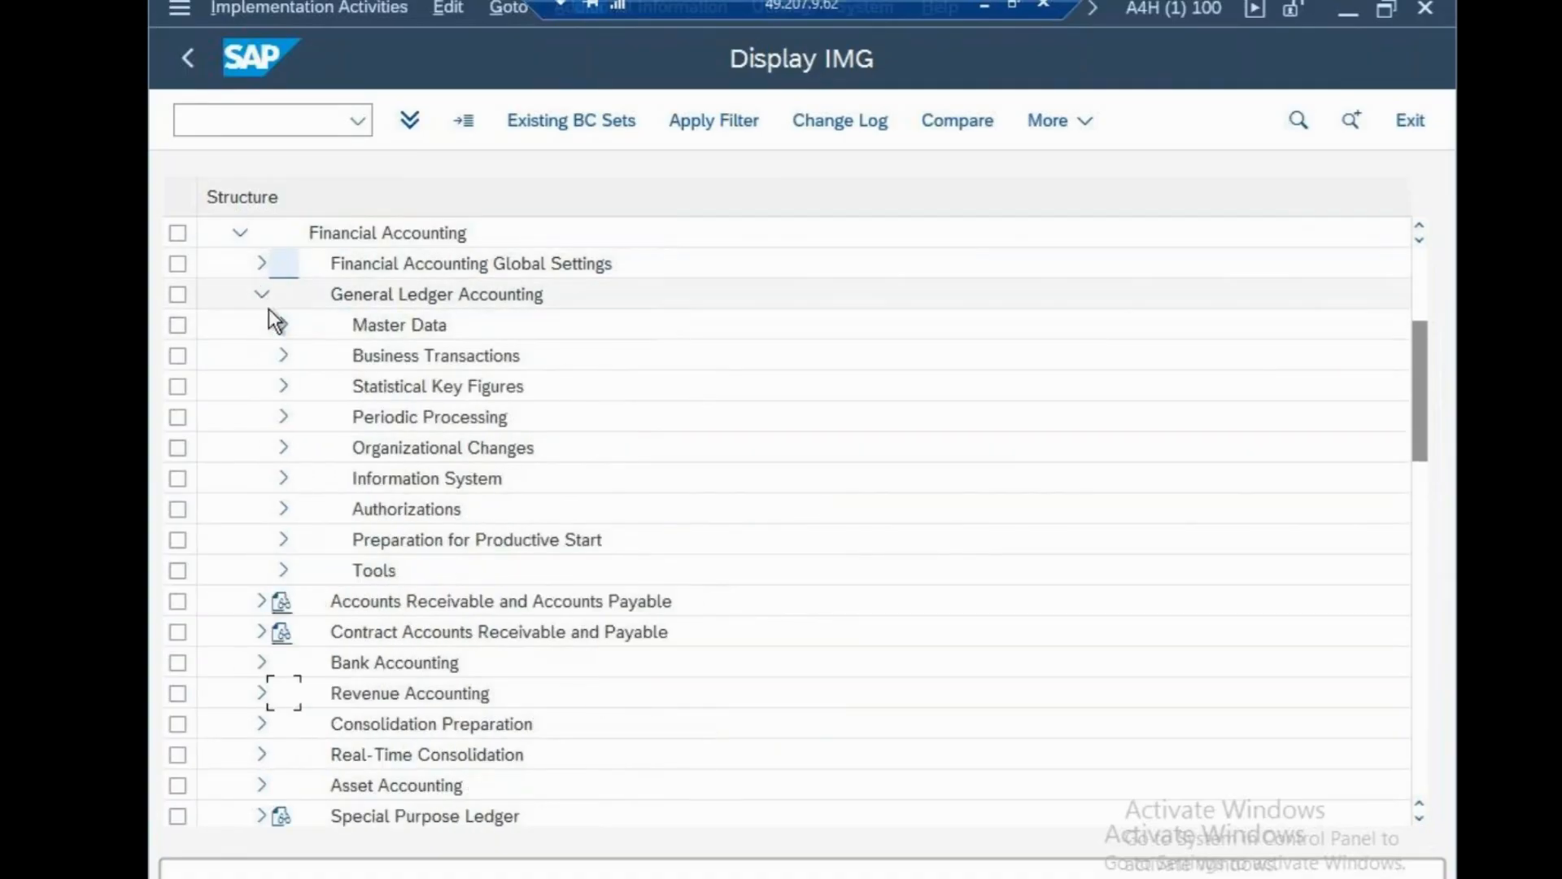
{"action": "left_click", "coordinate": [283, 355]}
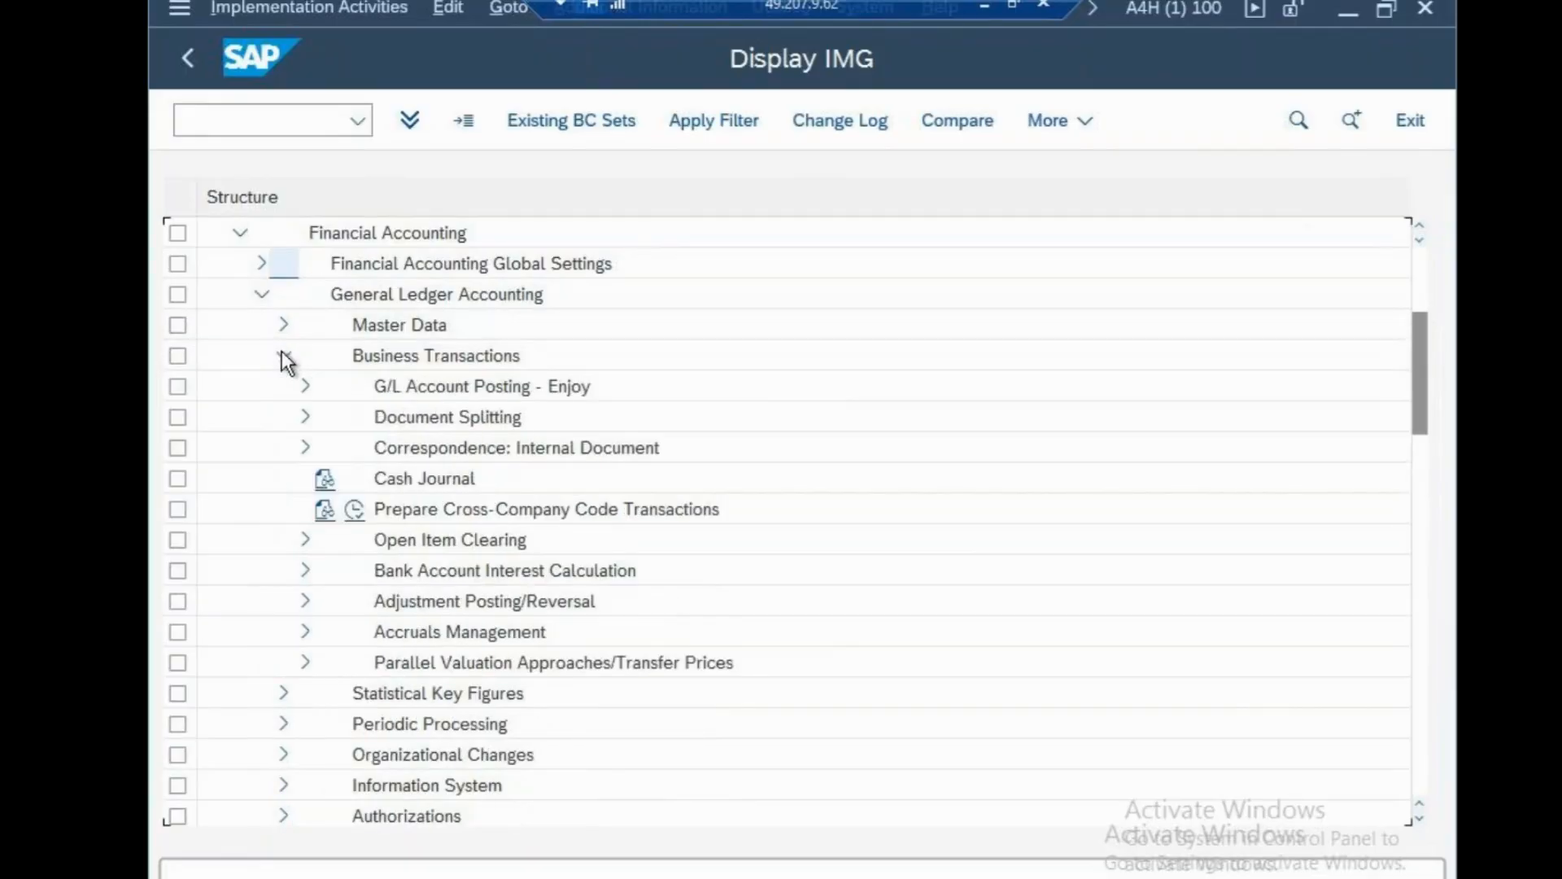
{"action": "left_click", "coordinate": [306, 422]}
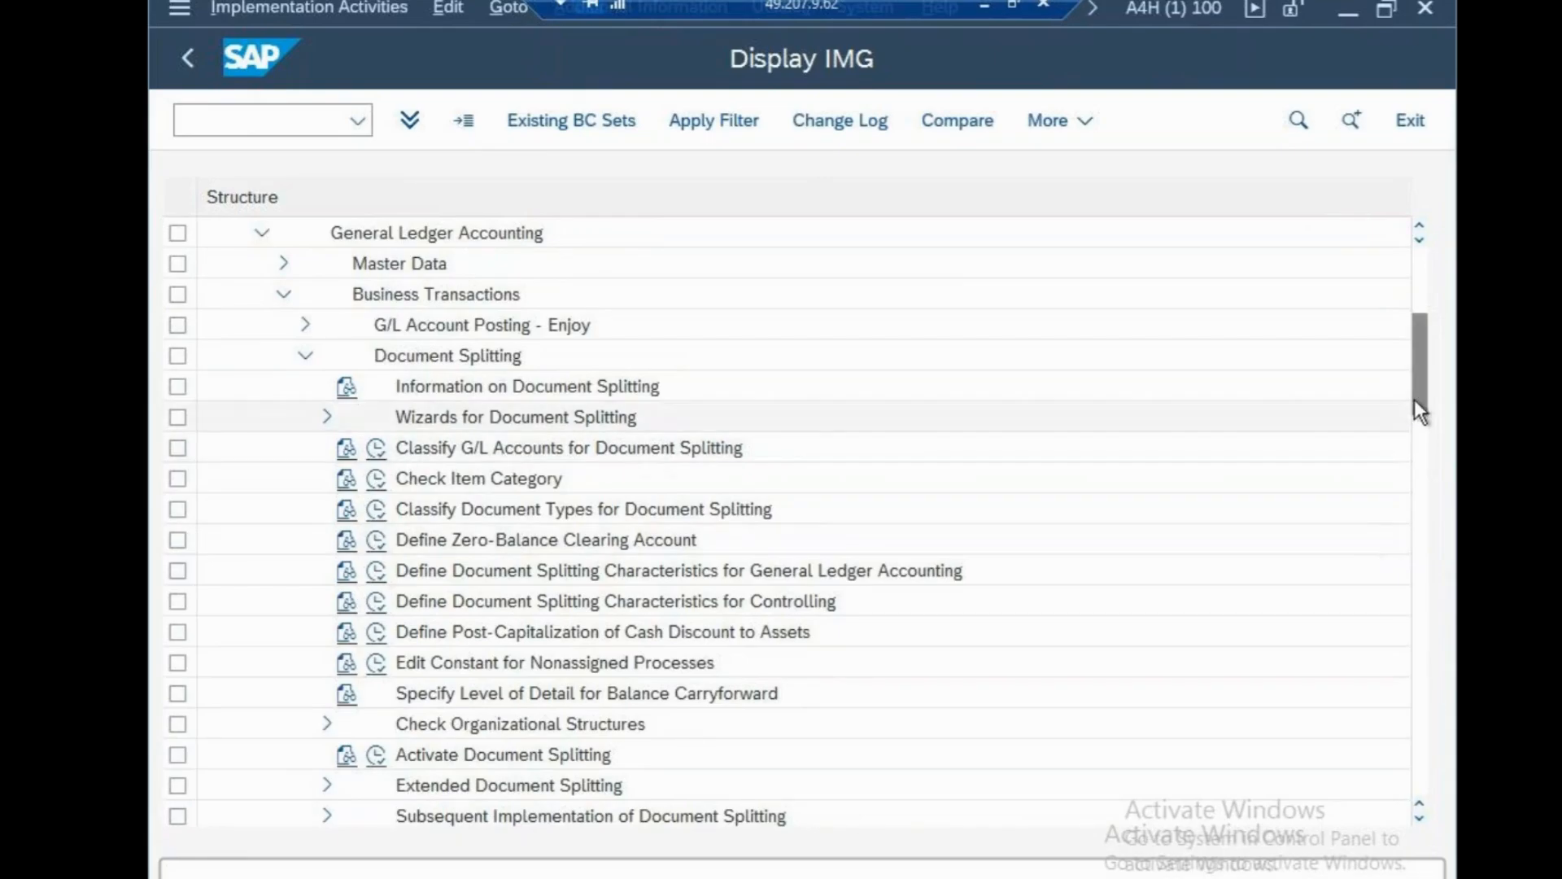
{"action": "left_click_drag", "start_coordinate": [1418, 398], "coordinate": [1418, 330]}
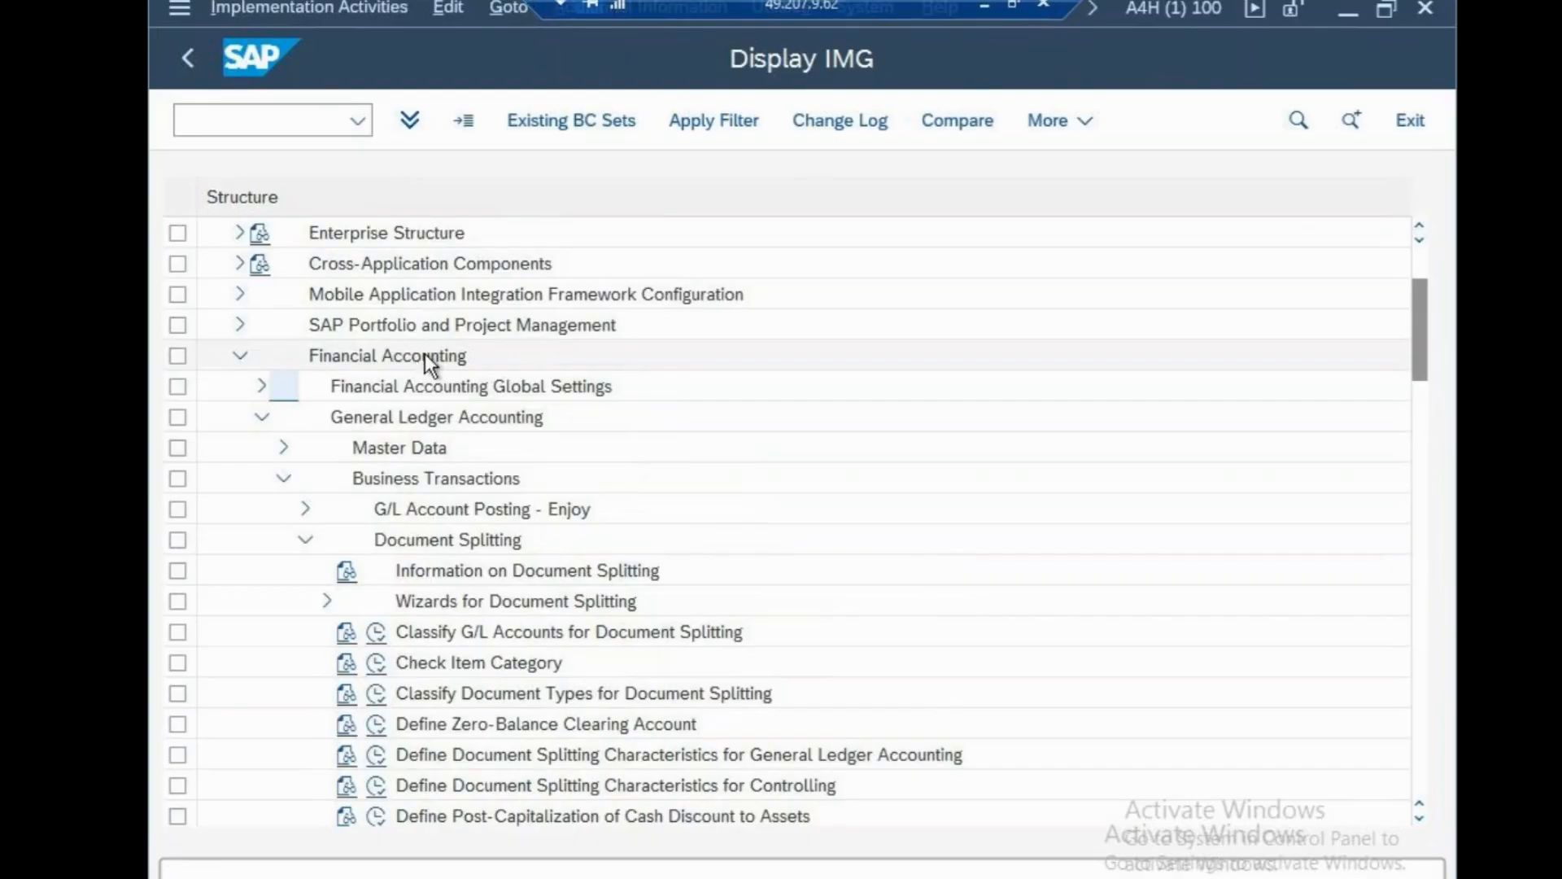
{"action": "left_click", "coordinate": [378, 633]}
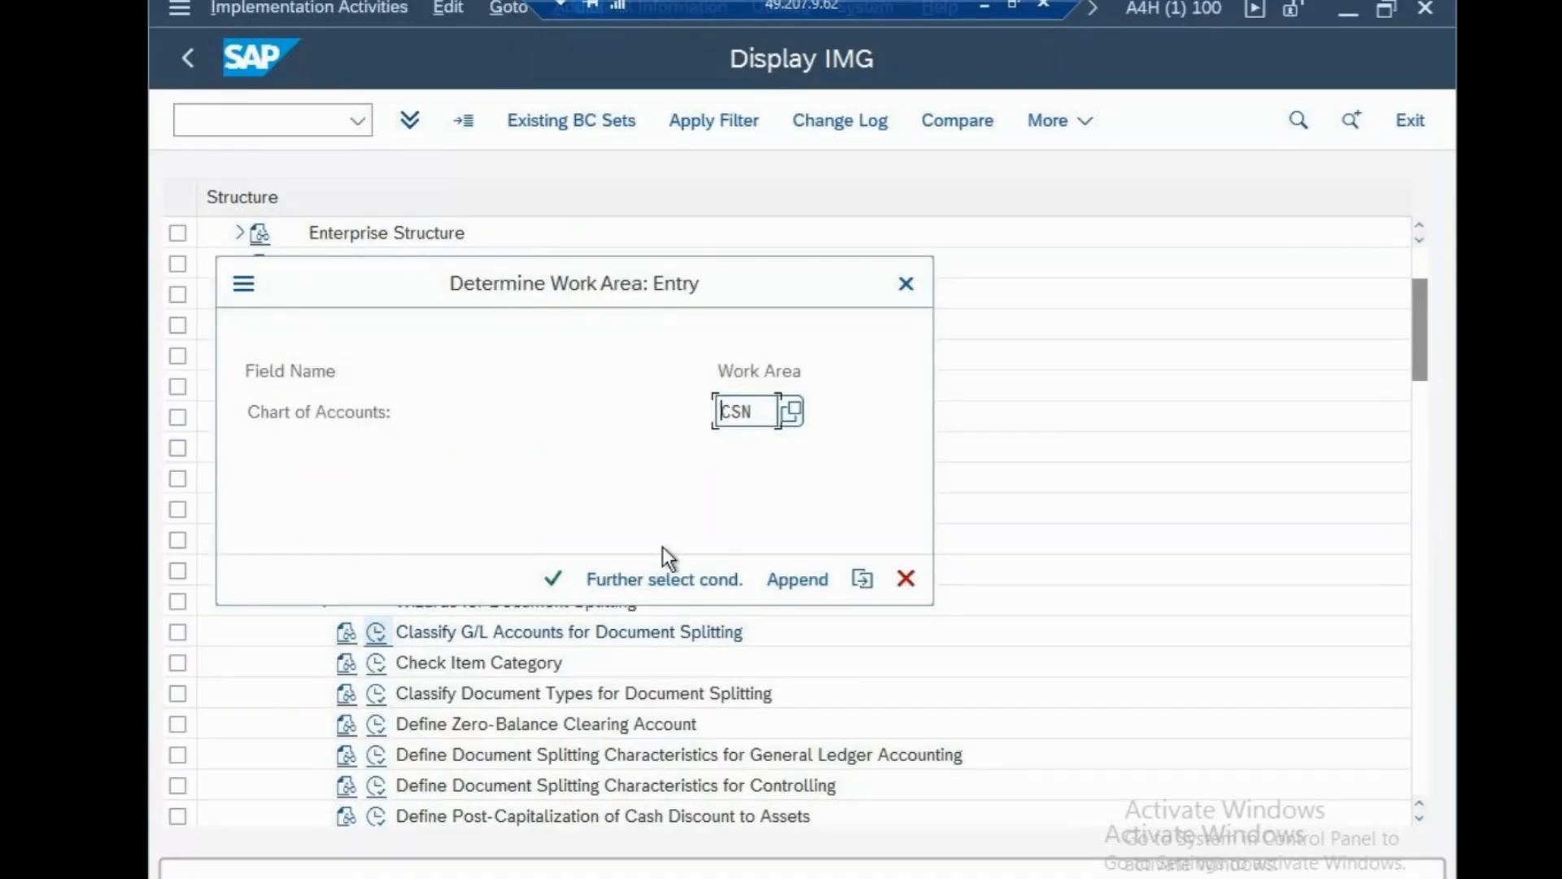
{"action": "left_click", "coordinate": [553, 579]}
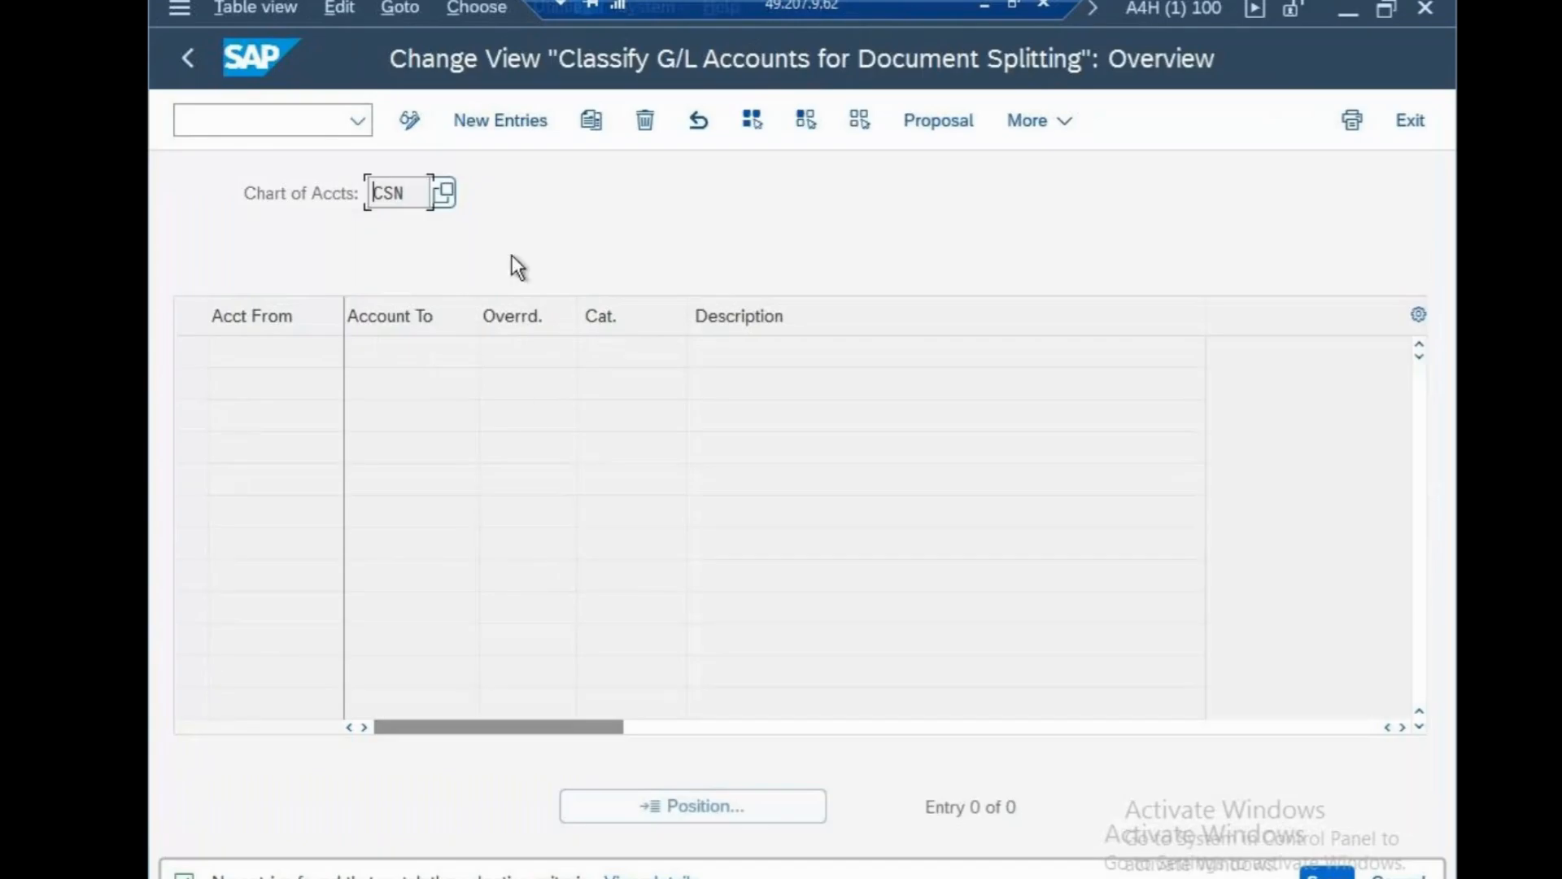
{"action": "left_click", "coordinate": [505, 128]}
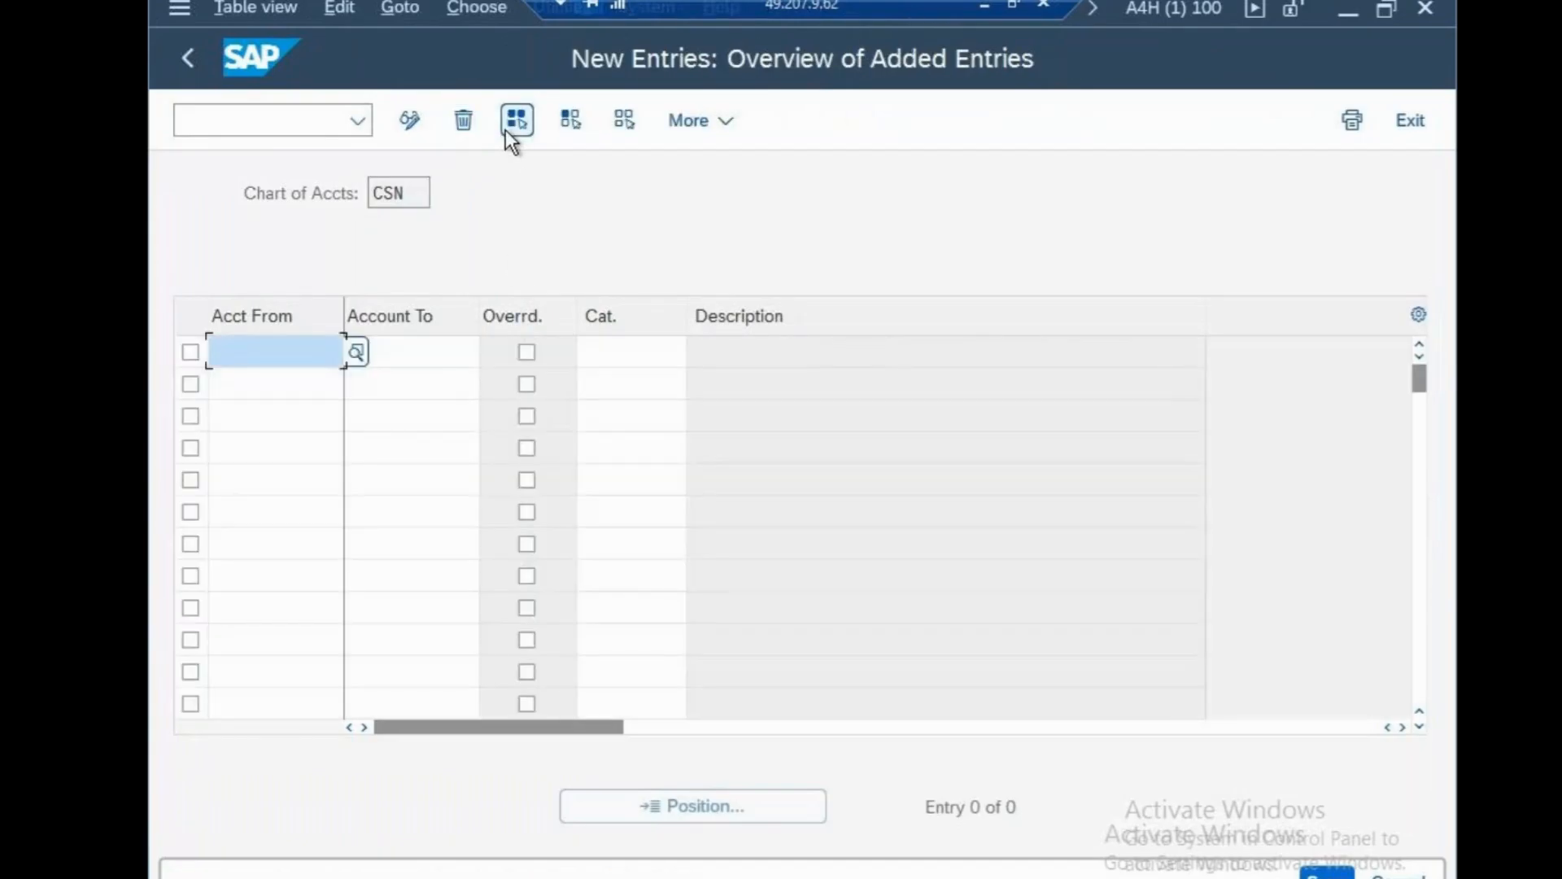
{"action": "key", "text": "F3"}
{"action": "key", "text": "F3"}
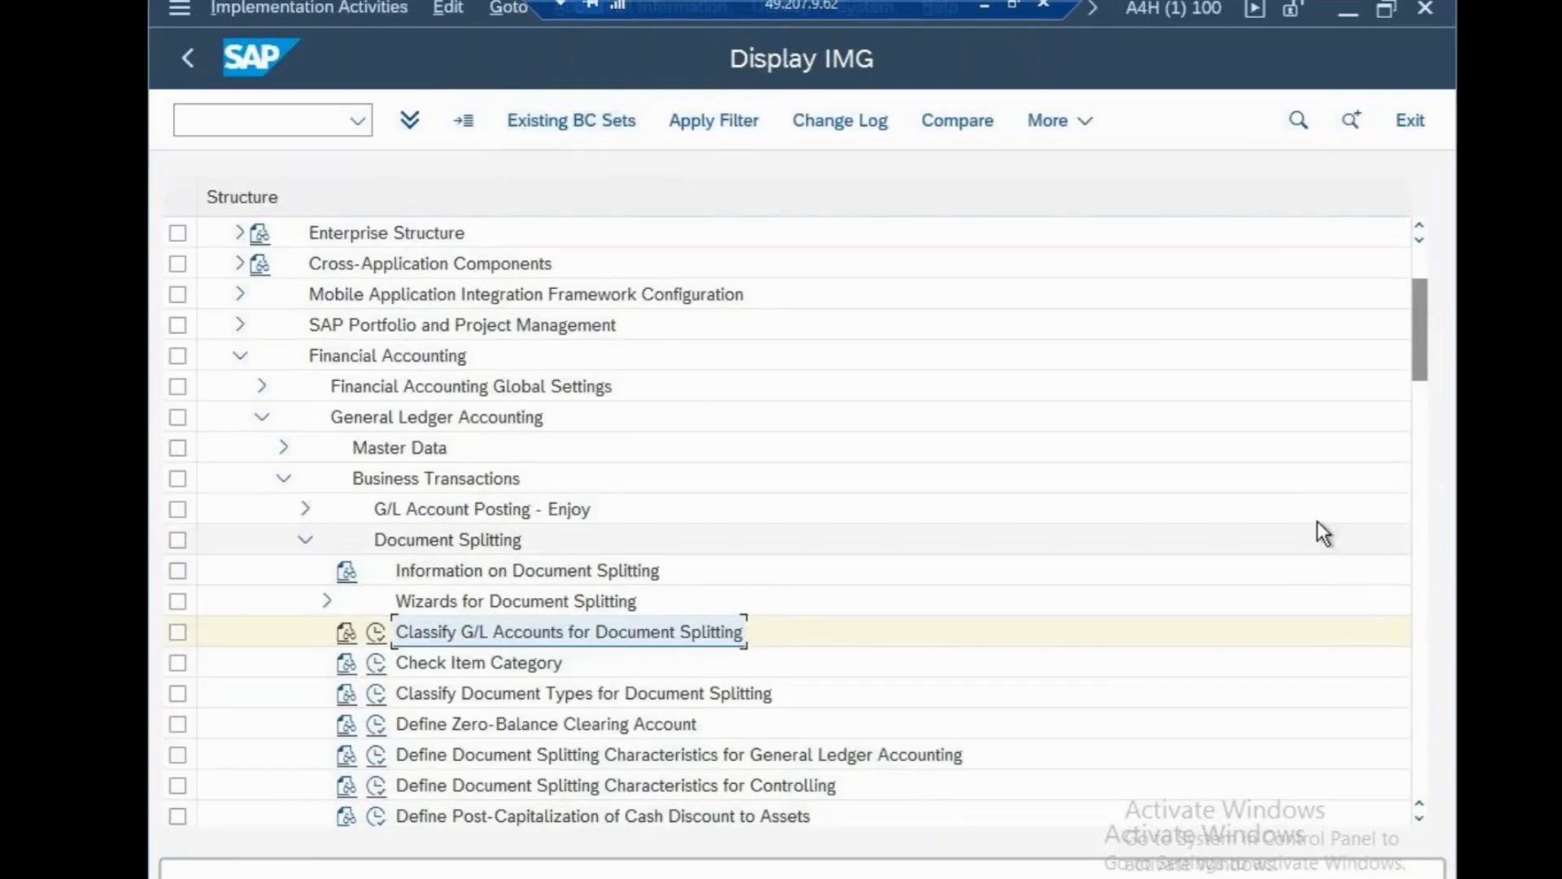
{"action": "left_click_drag", "start_coordinate": [1413, 353], "coordinate": [1404, 392]}
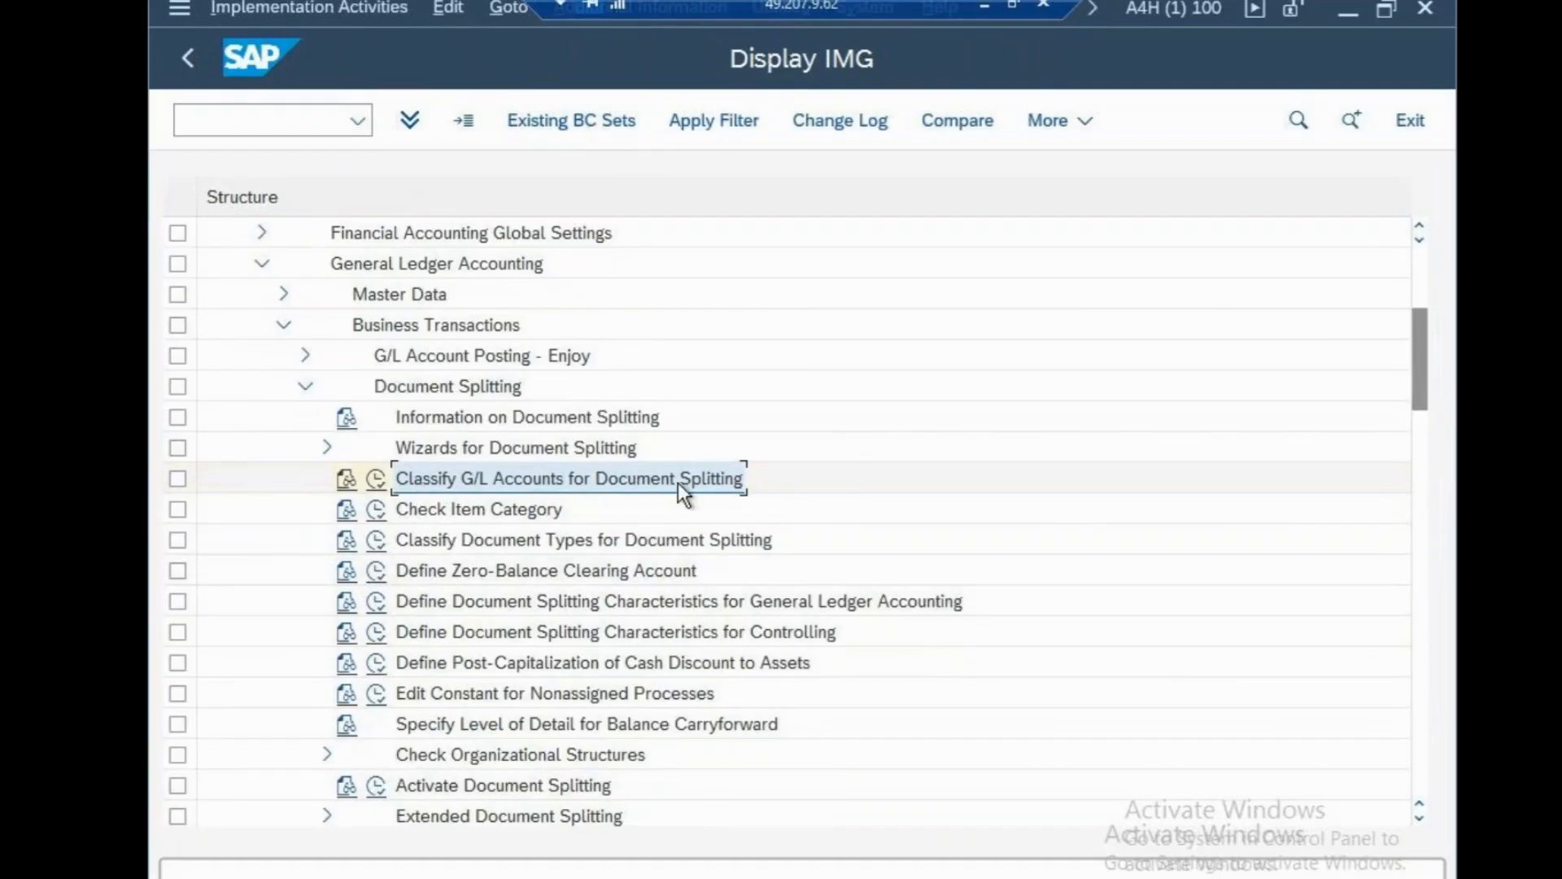
Open Deactivation per Company Code under Activate Document Splitting and jump to CSN.
{"action": "left_click", "coordinate": [376, 787]}
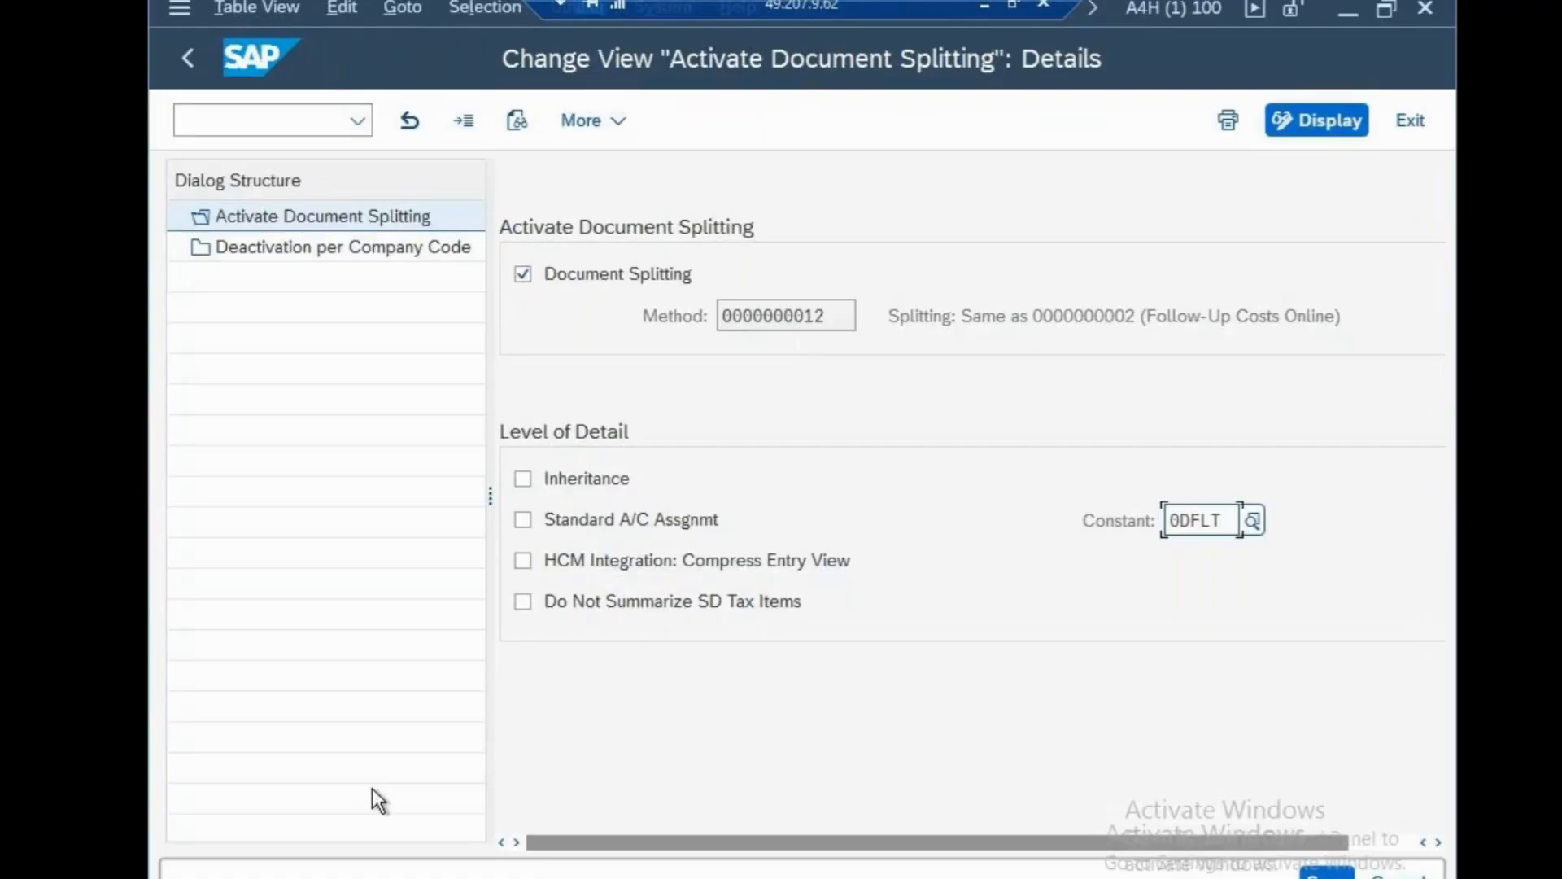
{"action": "double_click", "coordinate": [370, 255]}
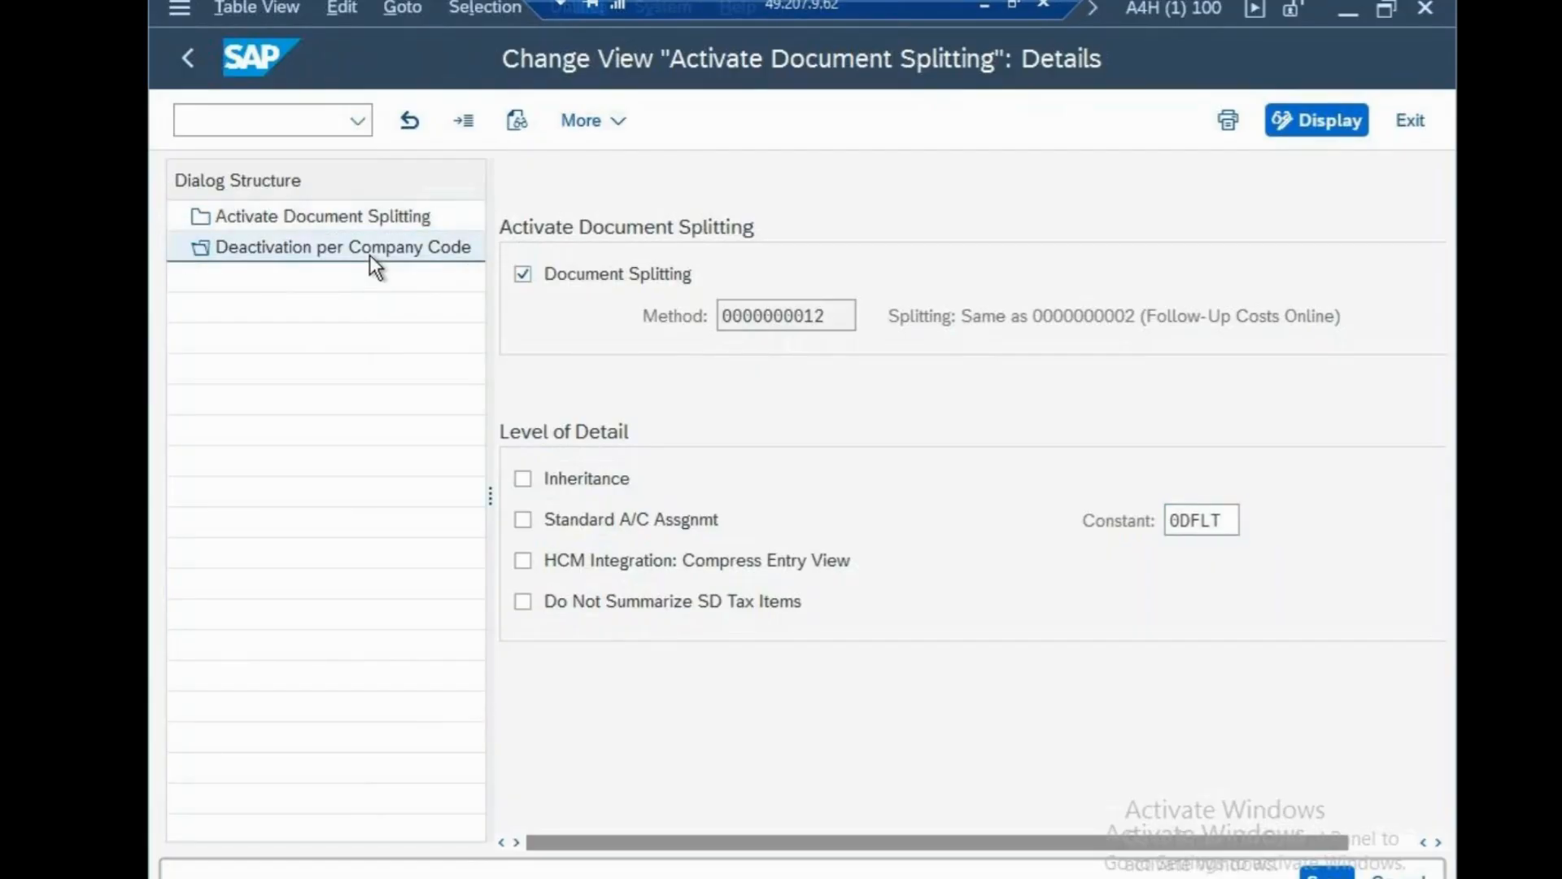
{"action": "left_click", "coordinate": [966, 813]}
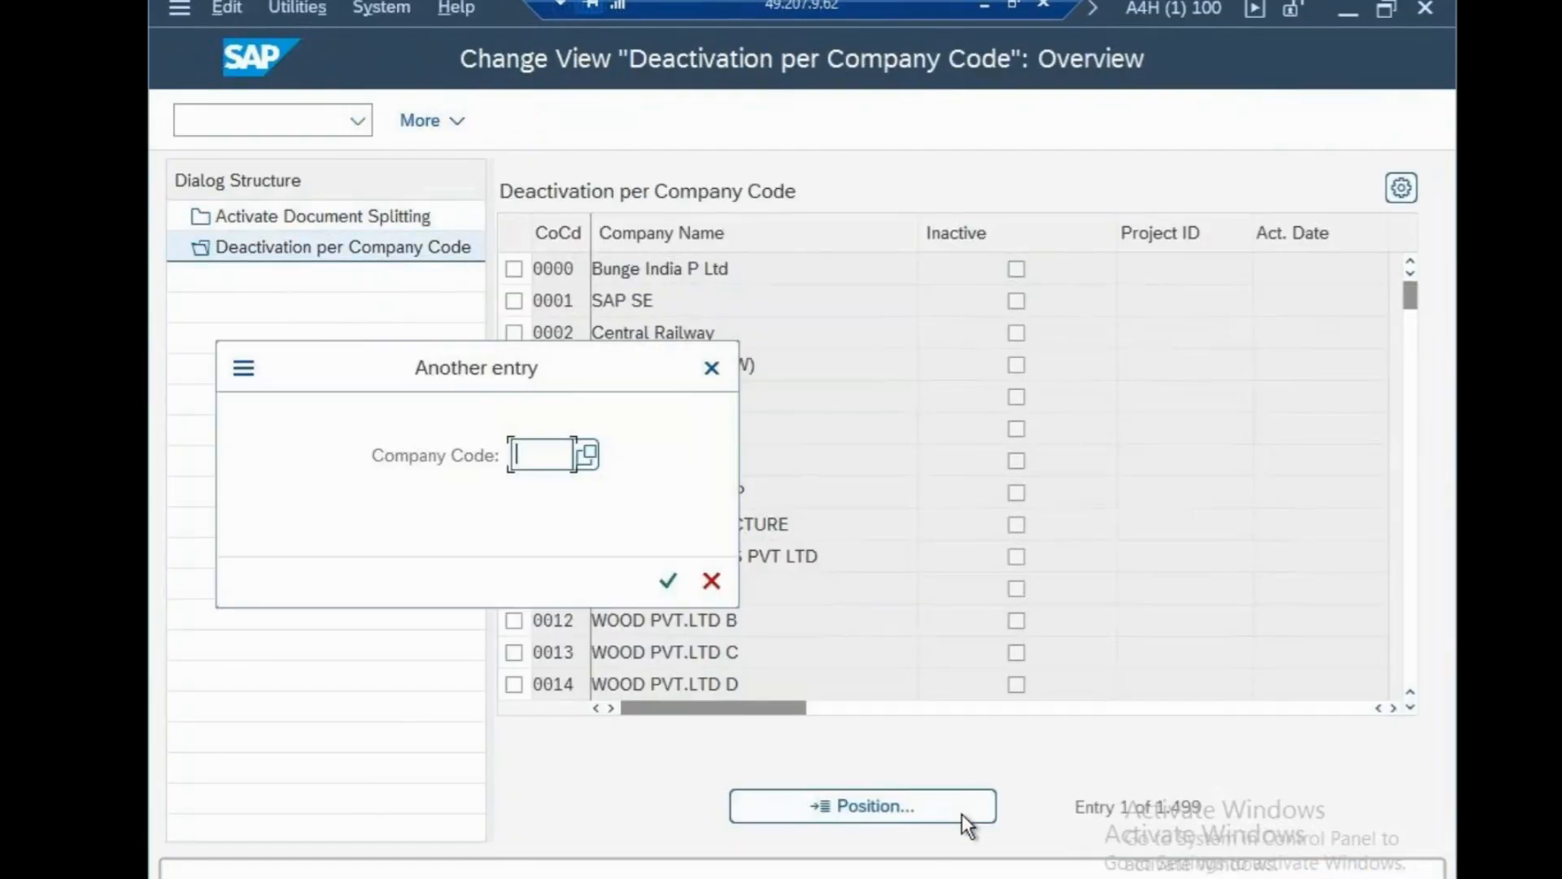
{"action": "type", "text": "CSN"}
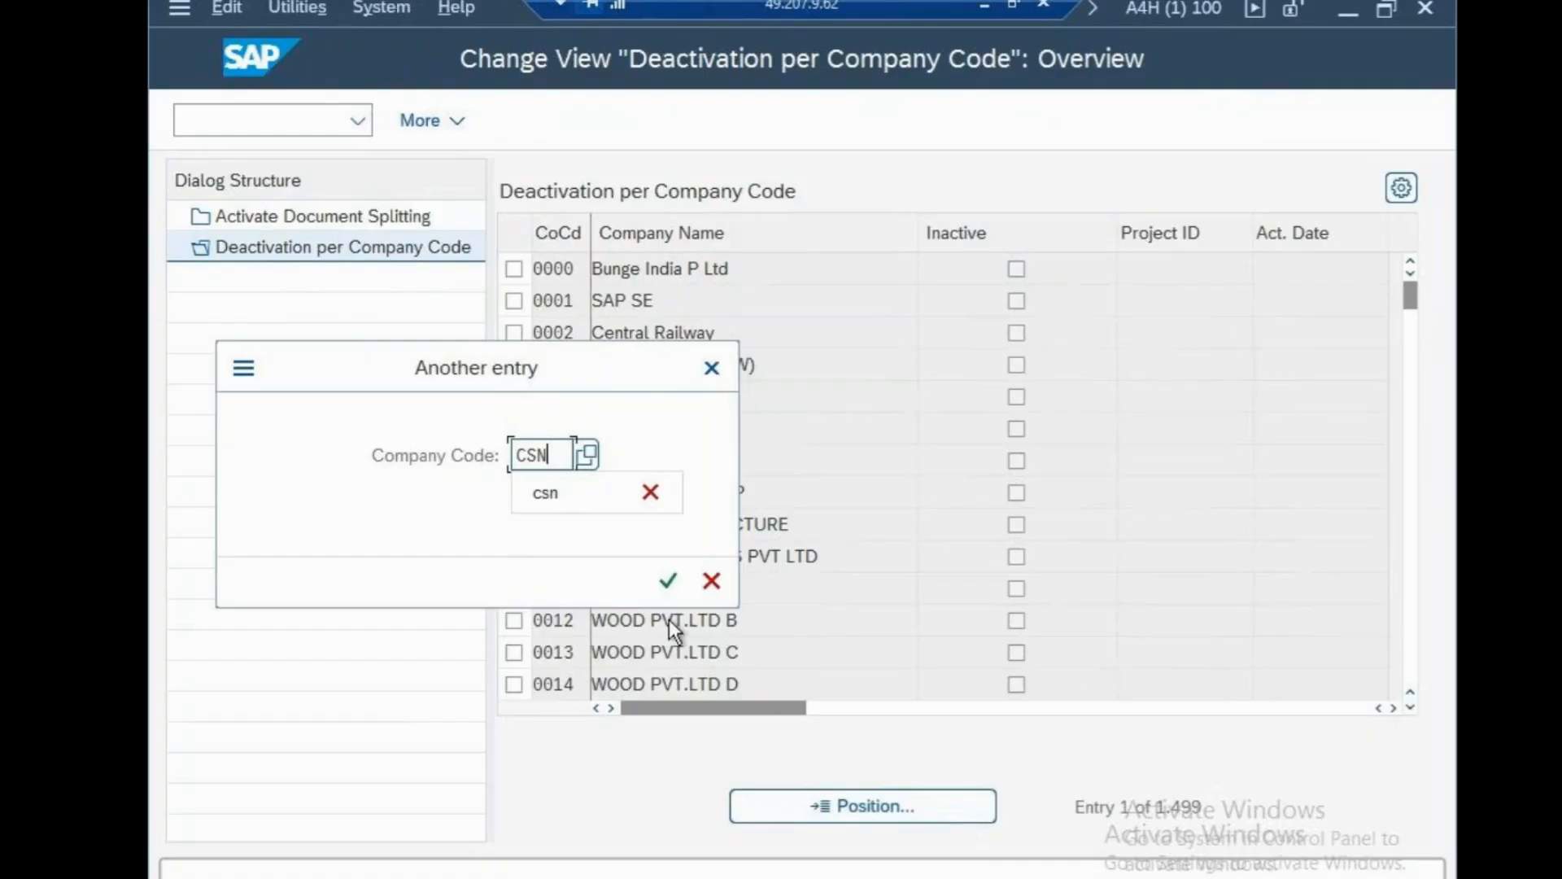
{"action": "left_click", "coordinate": [669, 580]}
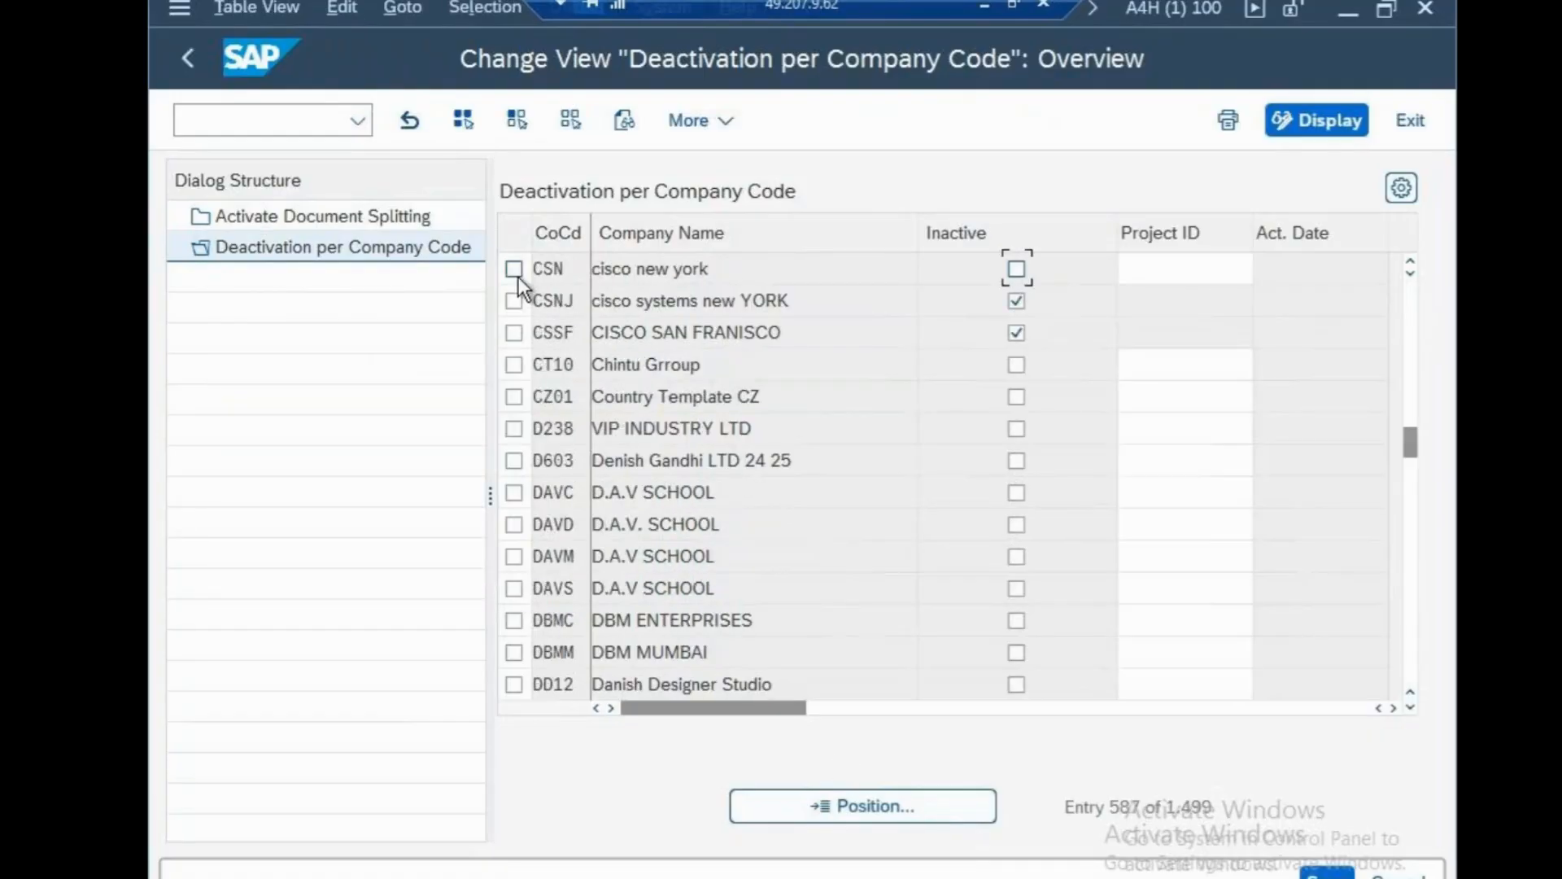
Tick Inactive for CSN and save under a customizing request.
{"action": "left_click", "coordinate": [516, 271]}
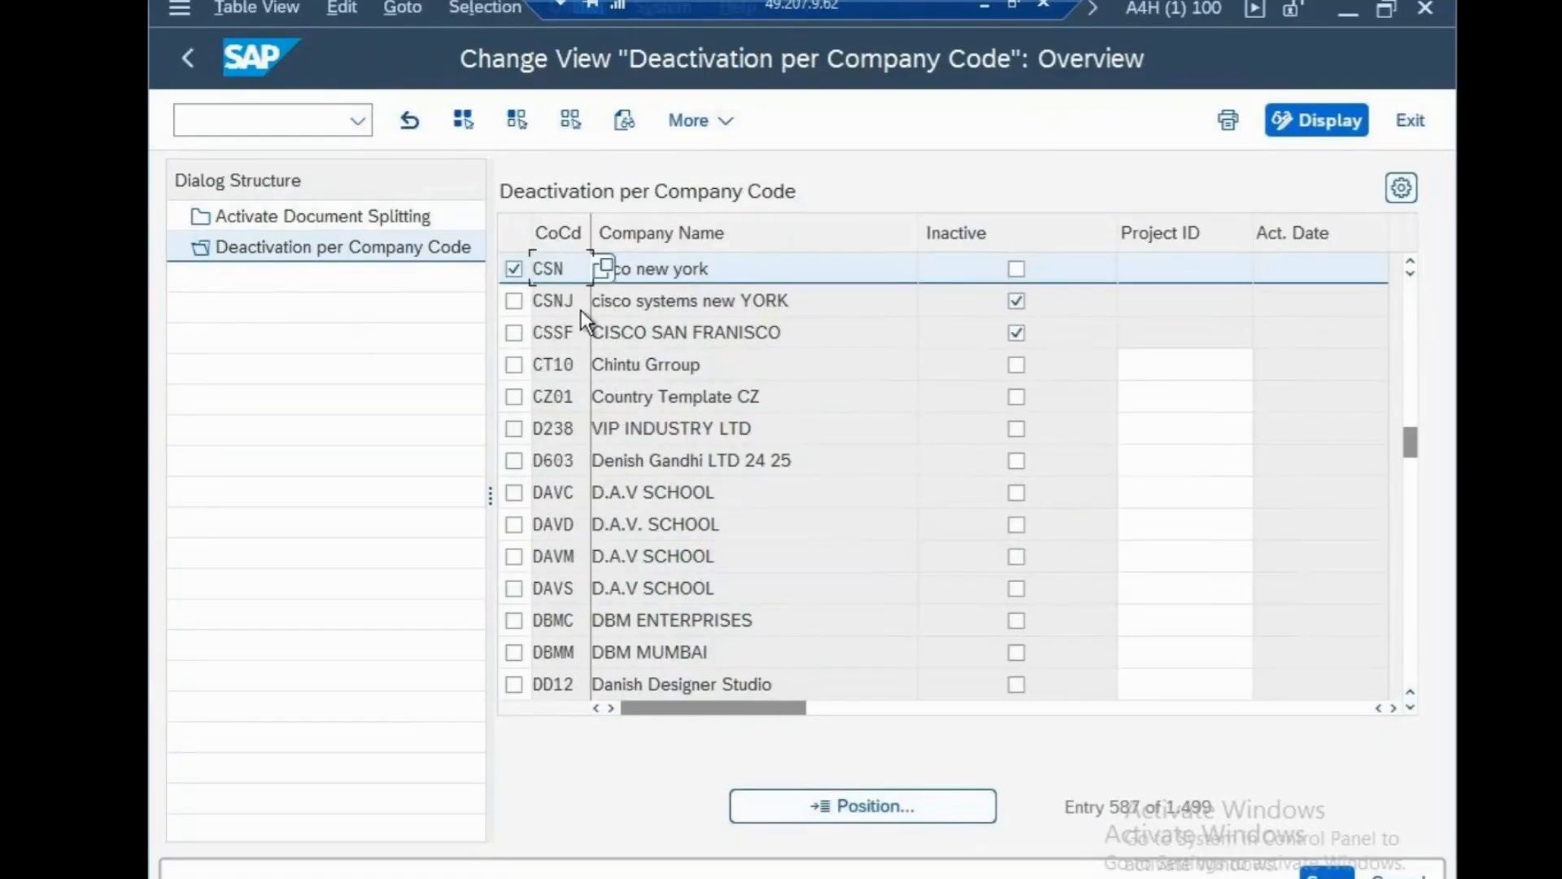
{"action": "left_click", "coordinate": [513, 269]}
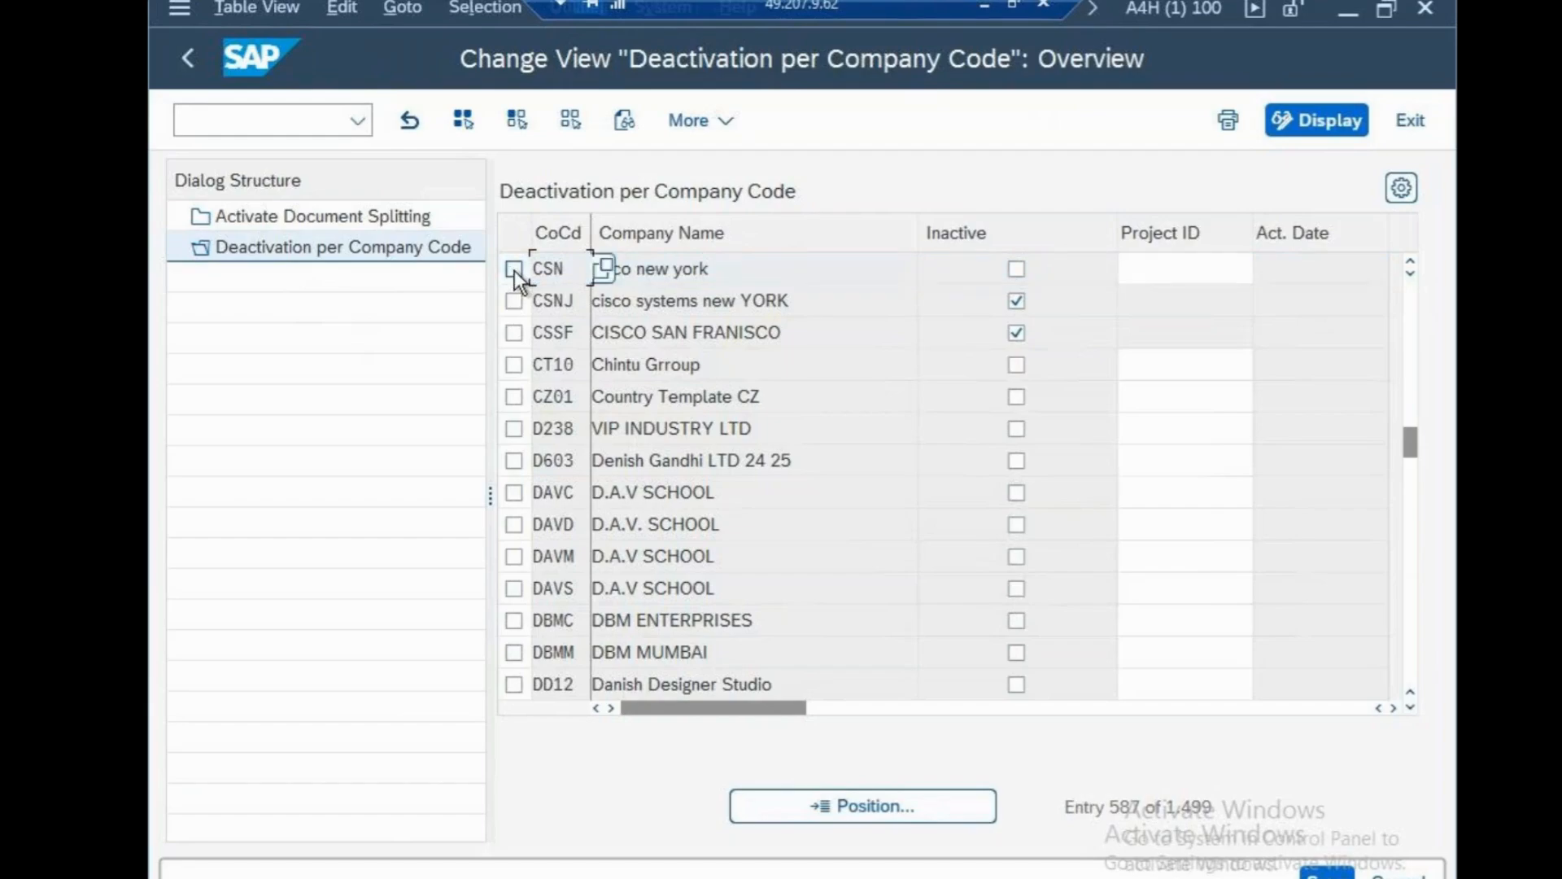
{"action": "left_click", "coordinate": [1016, 268]}
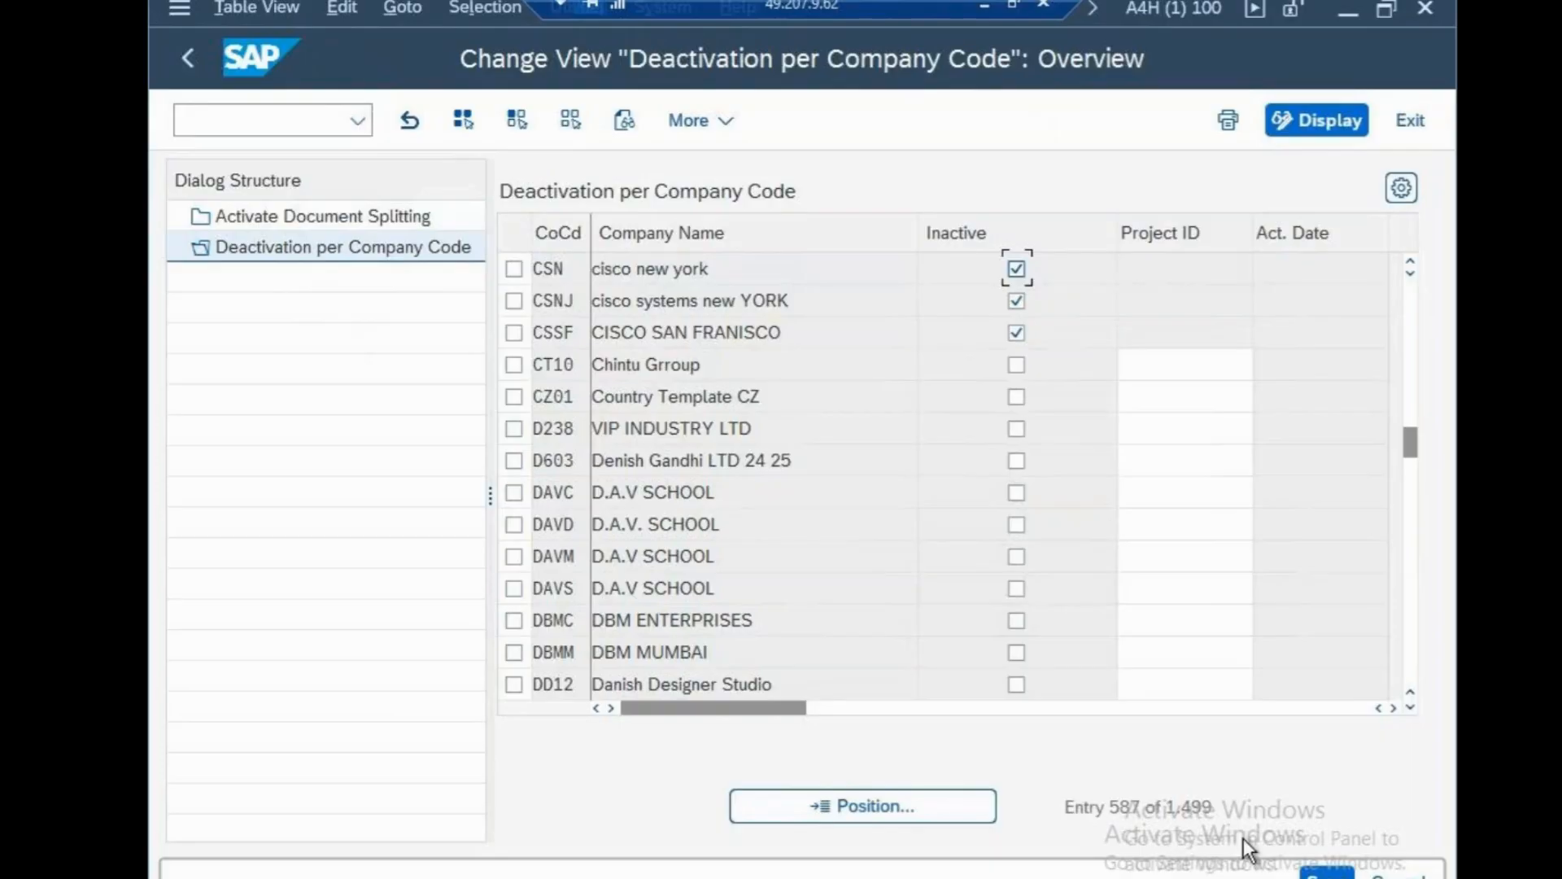
{"action": "left_click", "coordinate": [1327, 875]}
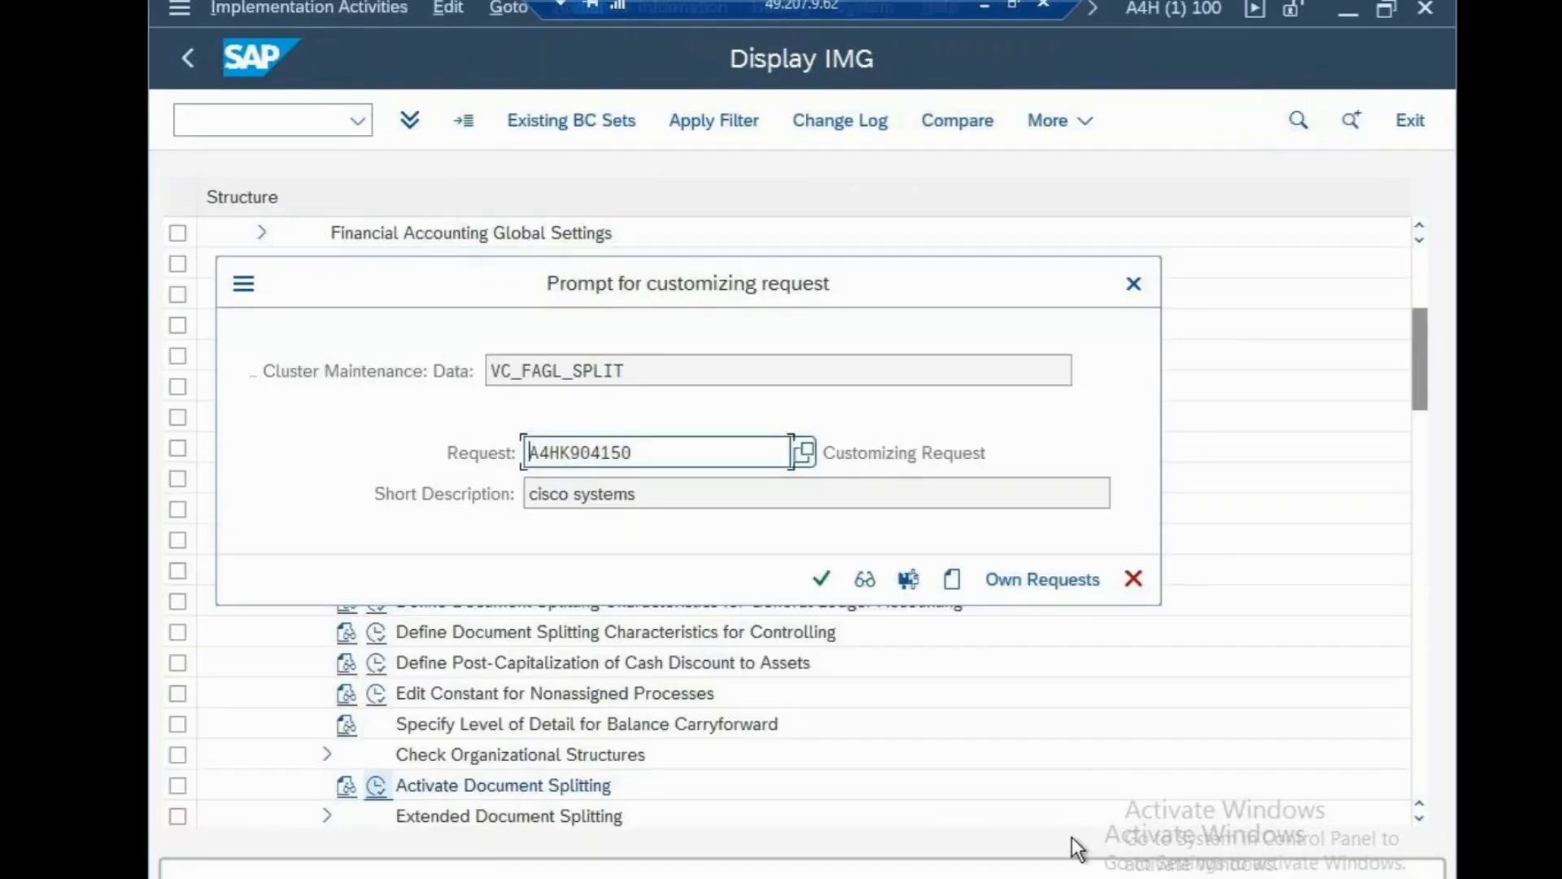
{"action": "left_click", "coordinate": [820, 578]}
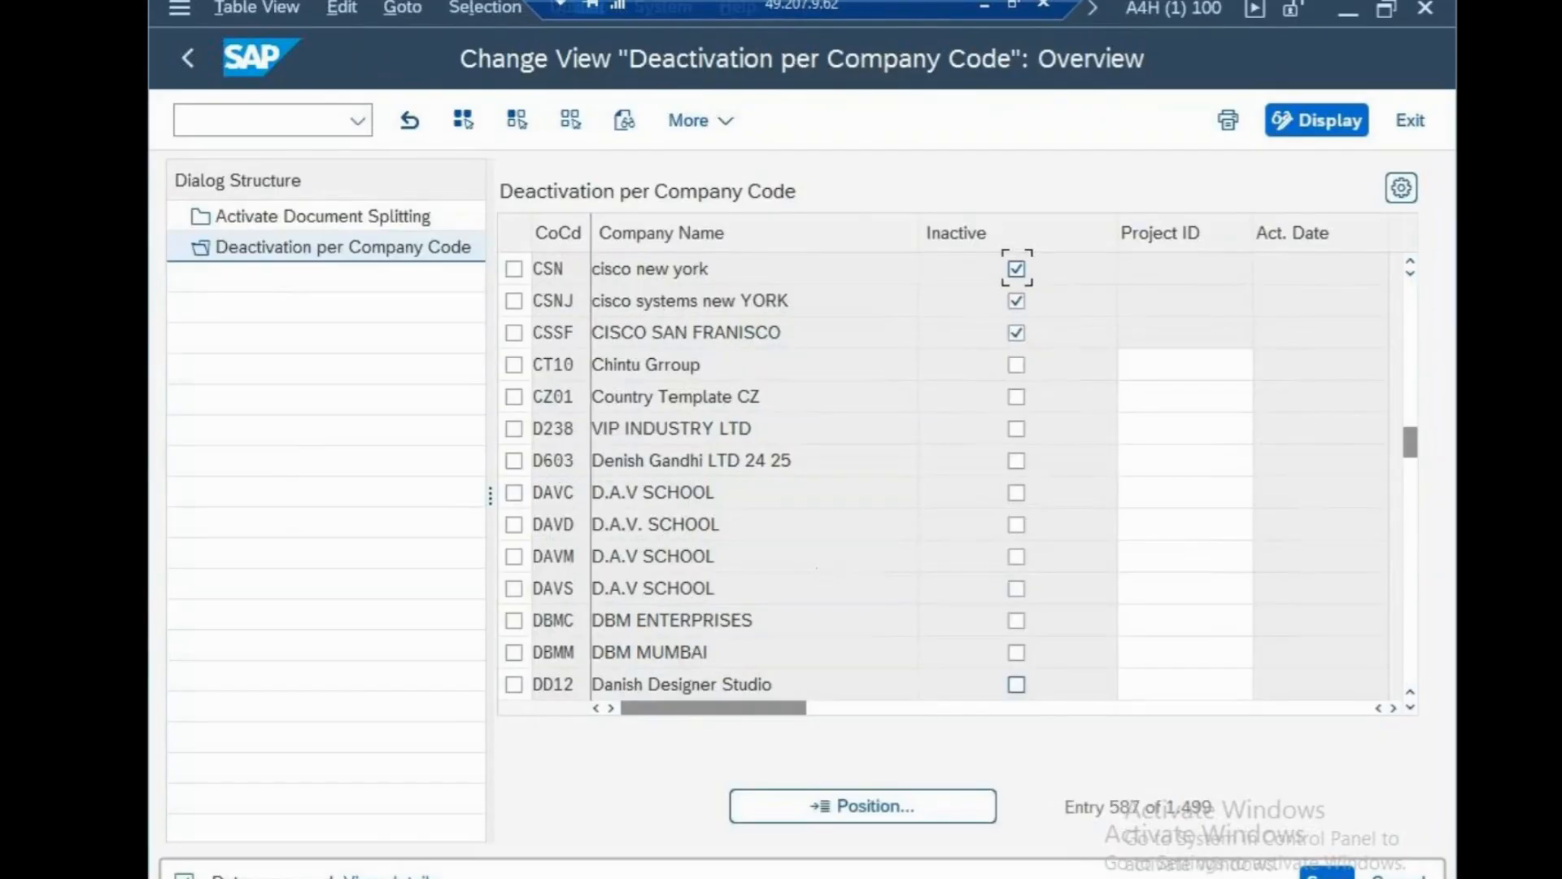
Display view V_FAGL_SPLIT_ACT in SM30, picked from past entries.
{"action": "left_click", "coordinate": [266, 130]}
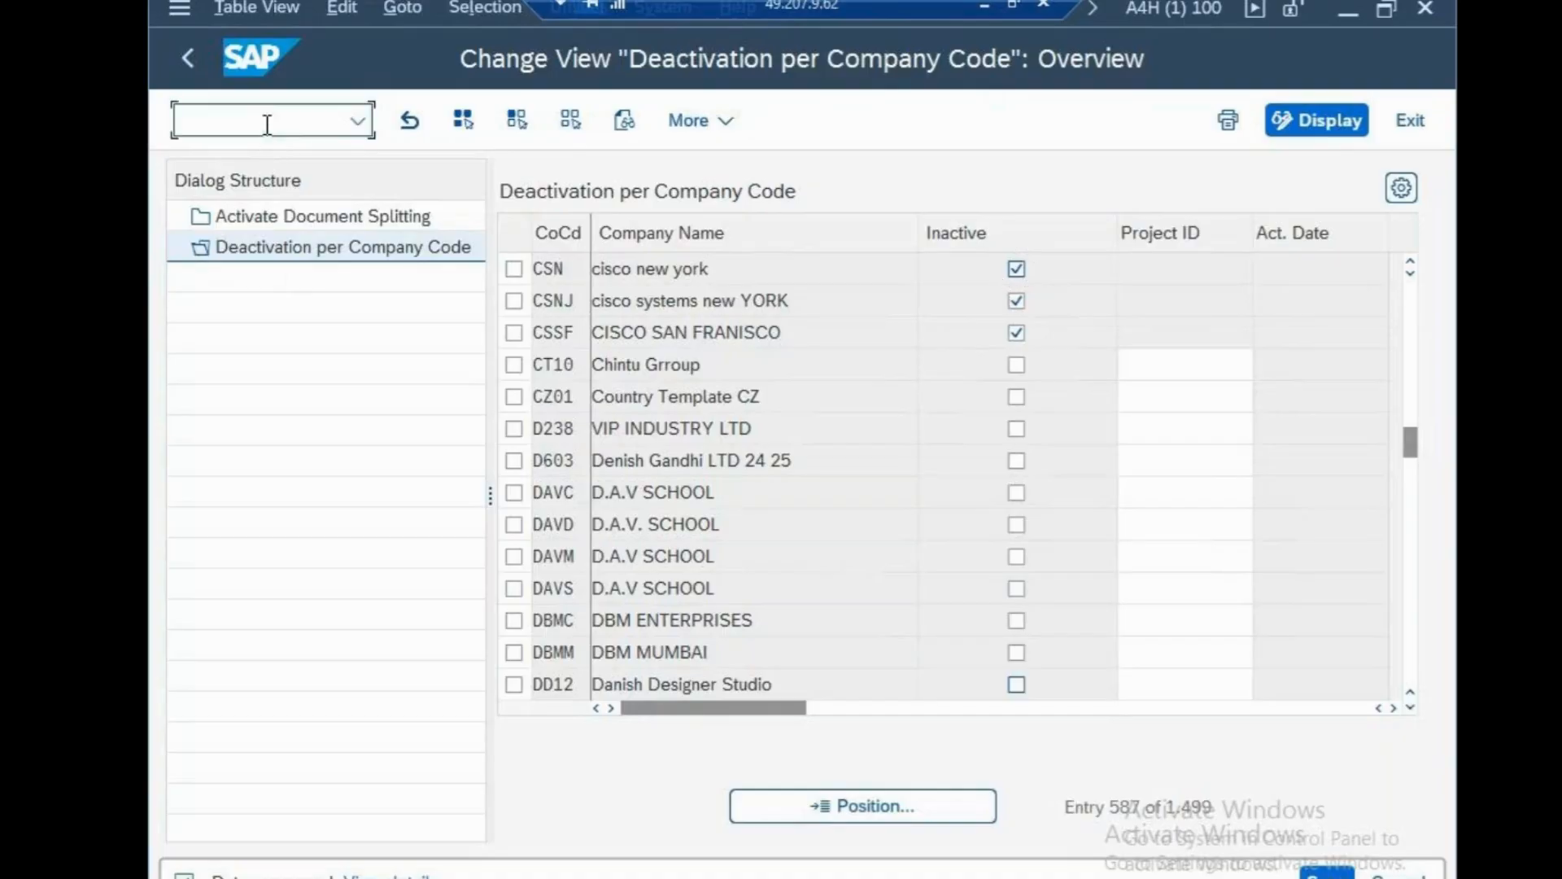
{"action": "type", "text": "/N"}
{"action": "key", "text": "Return"}
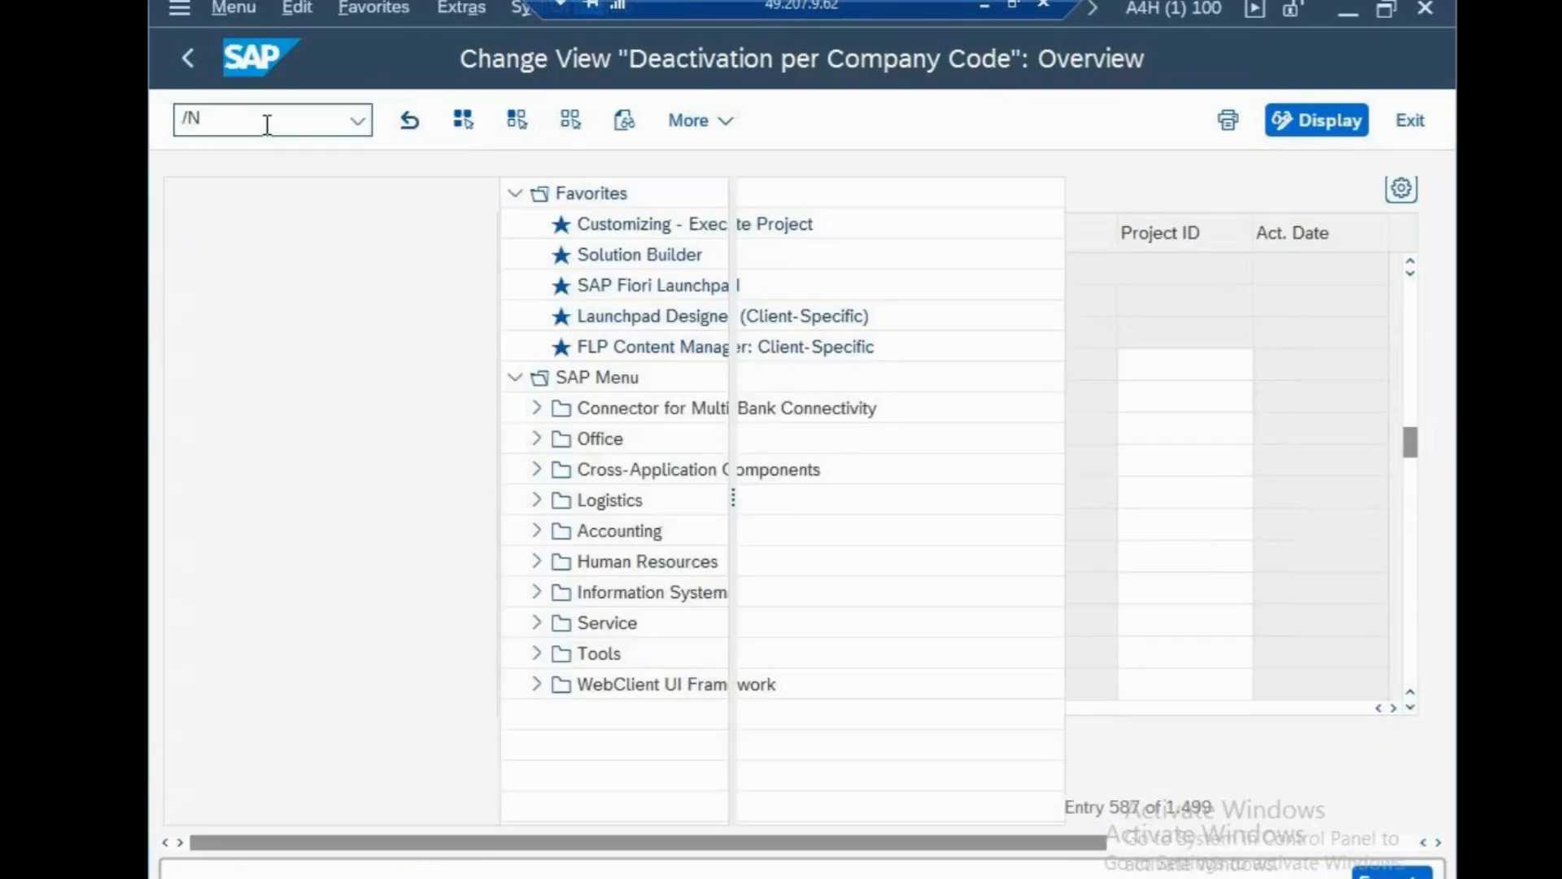
{"action": "type", "text": "SM30"}
{"action": "key", "text": "Return"}
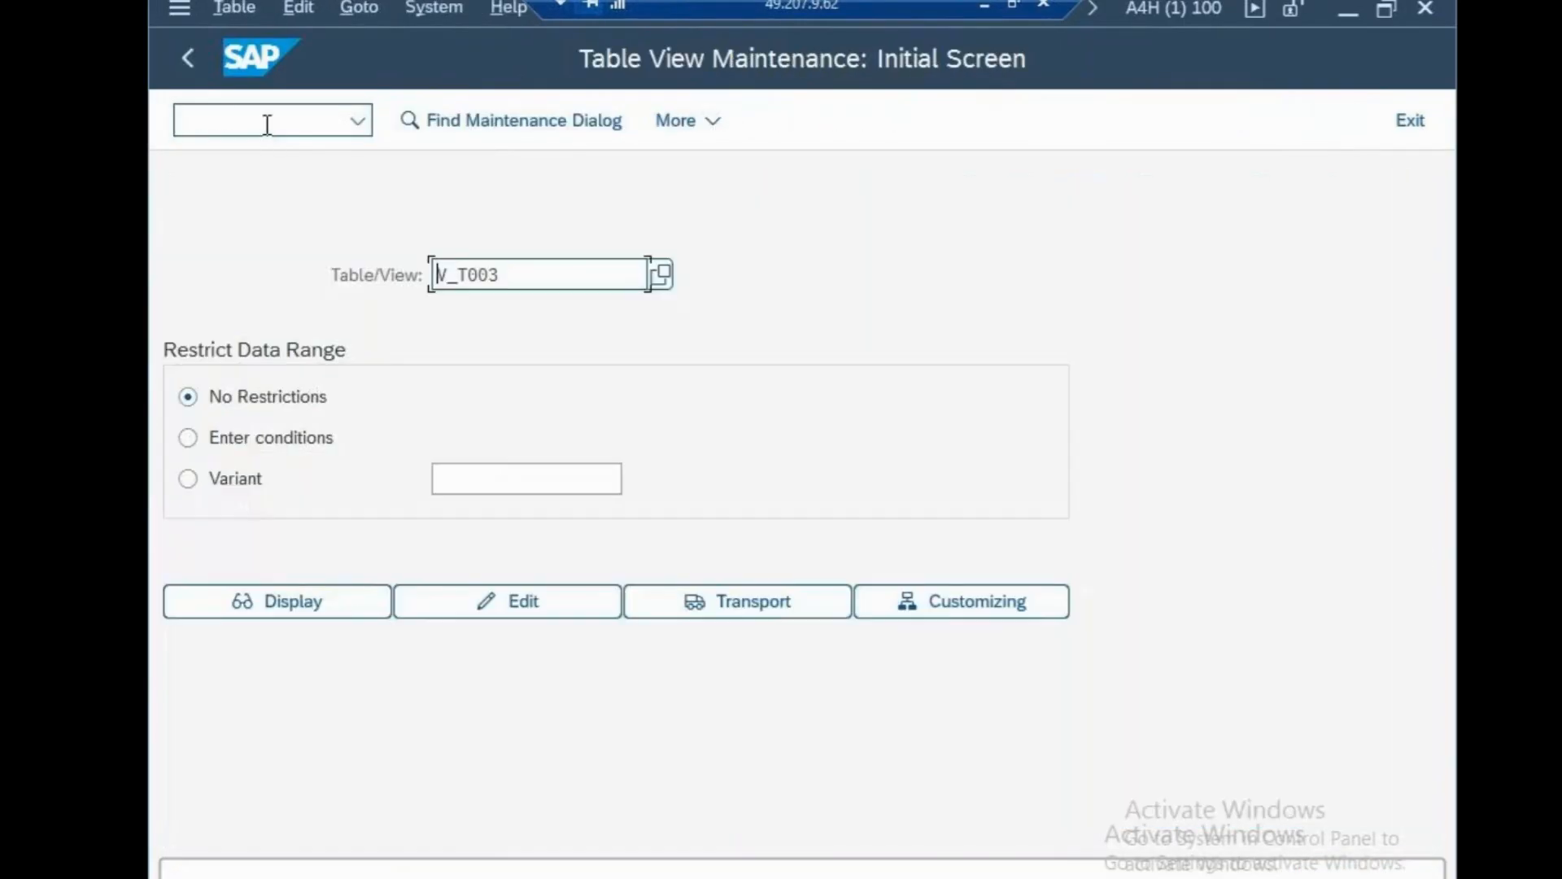
{"action": "left_click_drag", "start_coordinate": [503, 274], "coordinate": [240, 267]}
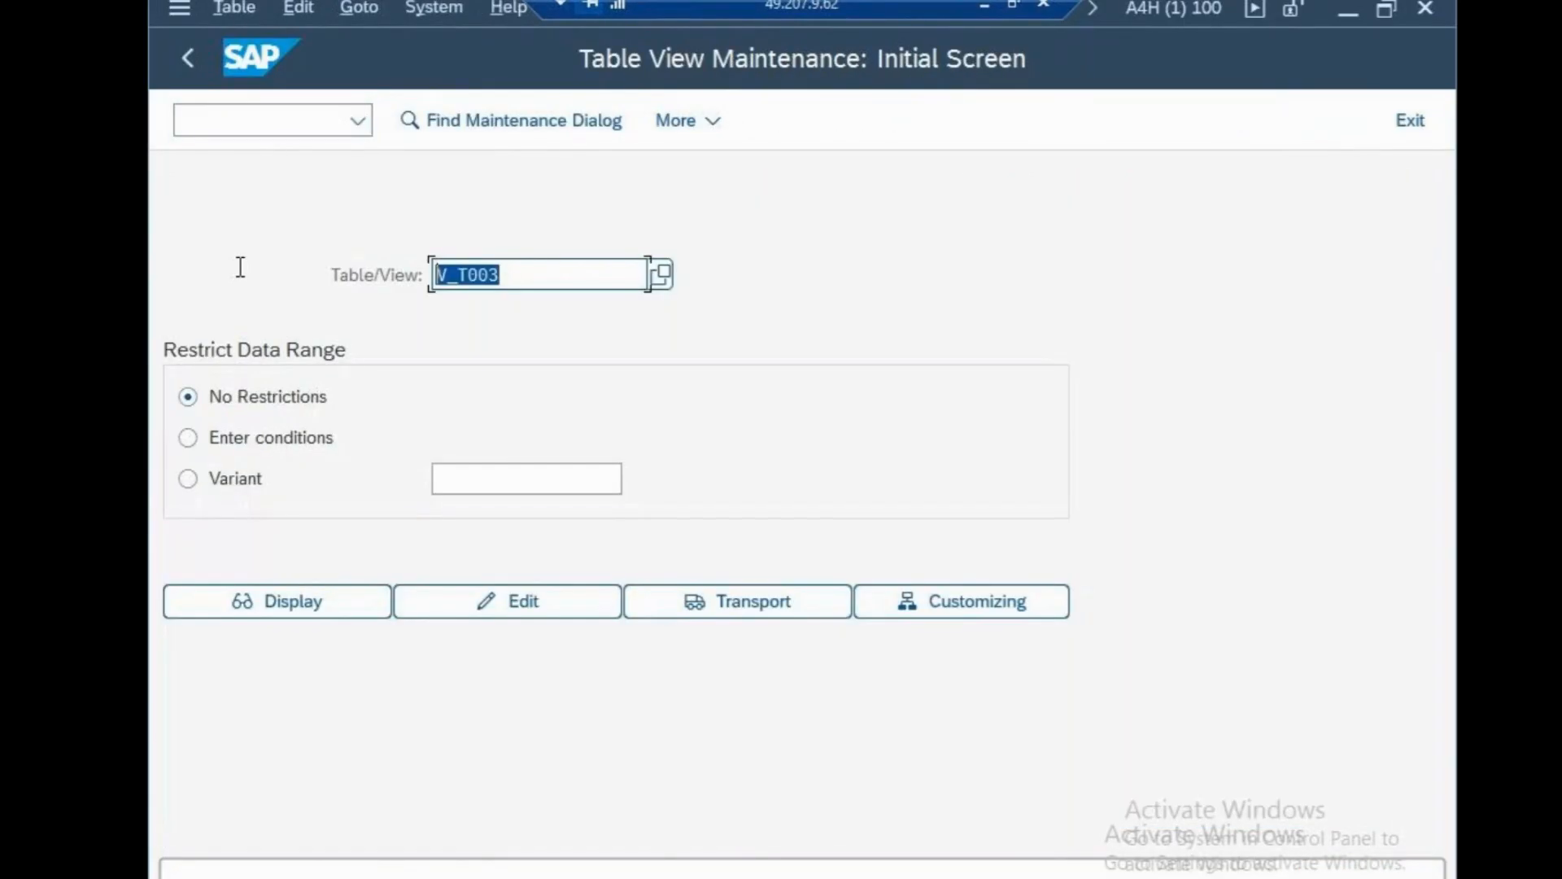
{"action": "type", "text": "f"}
{"action": "key", "text": "BackSpace"}
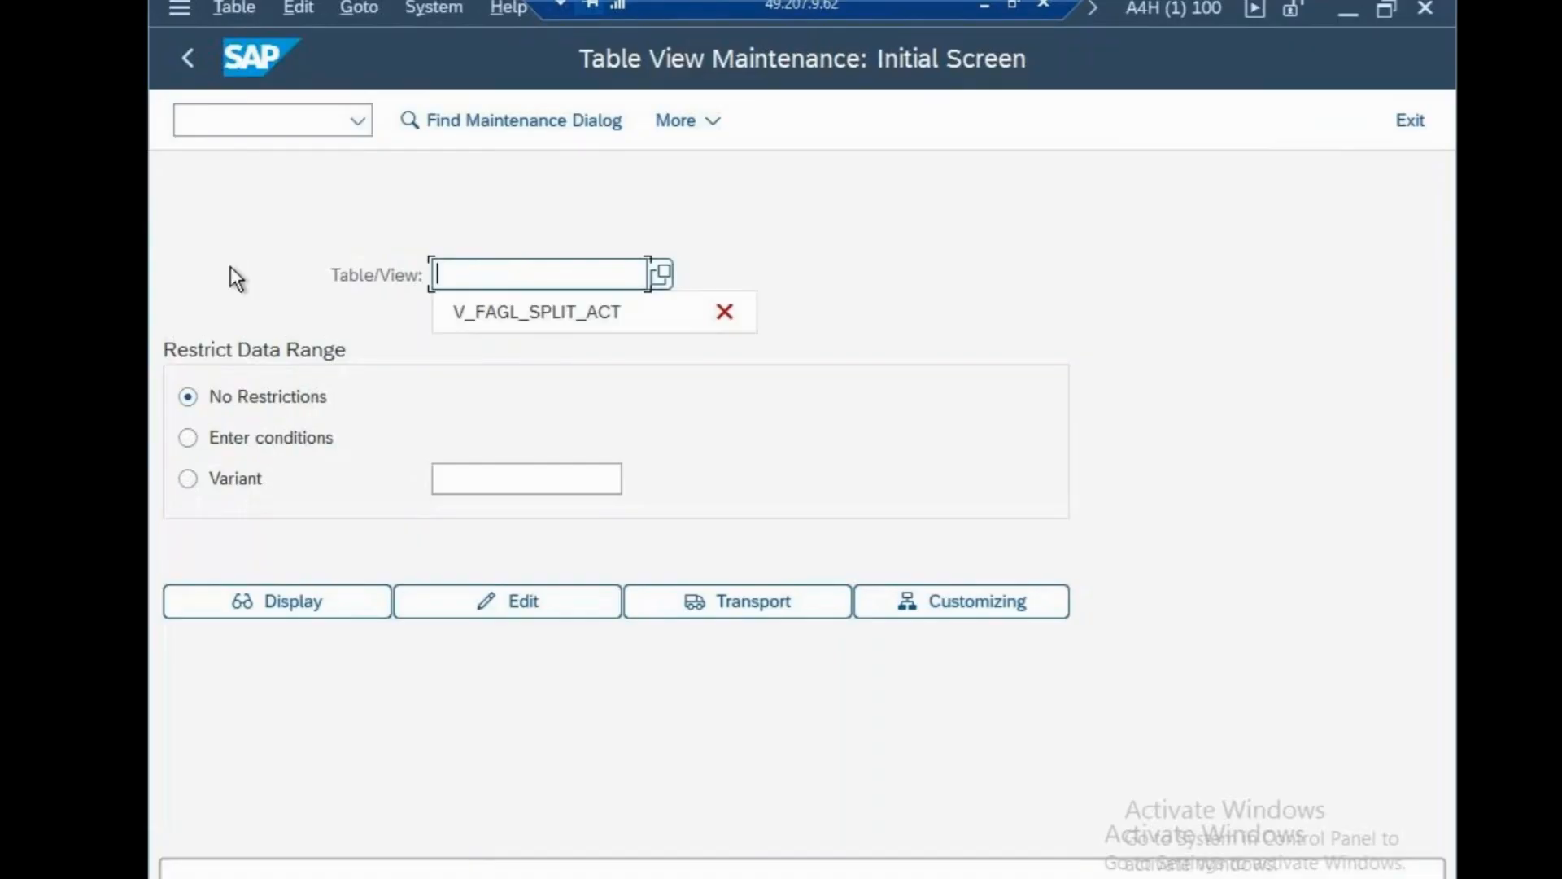
{"action": "left_click", "coordinate": [516, 321]}
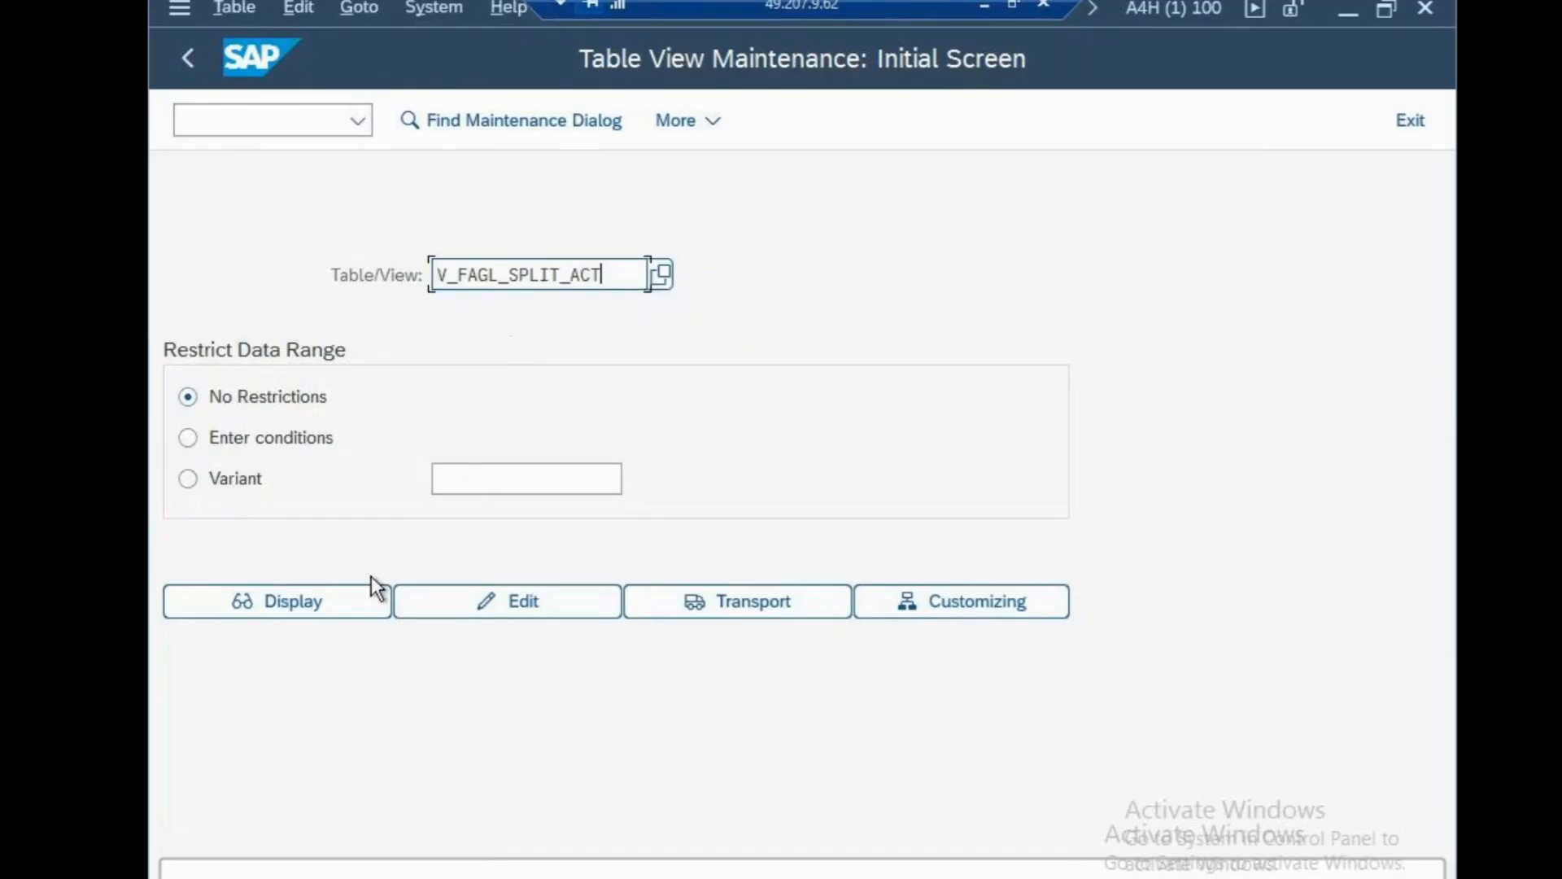
{"action": "left_click", "coordinate": [296, 600]}
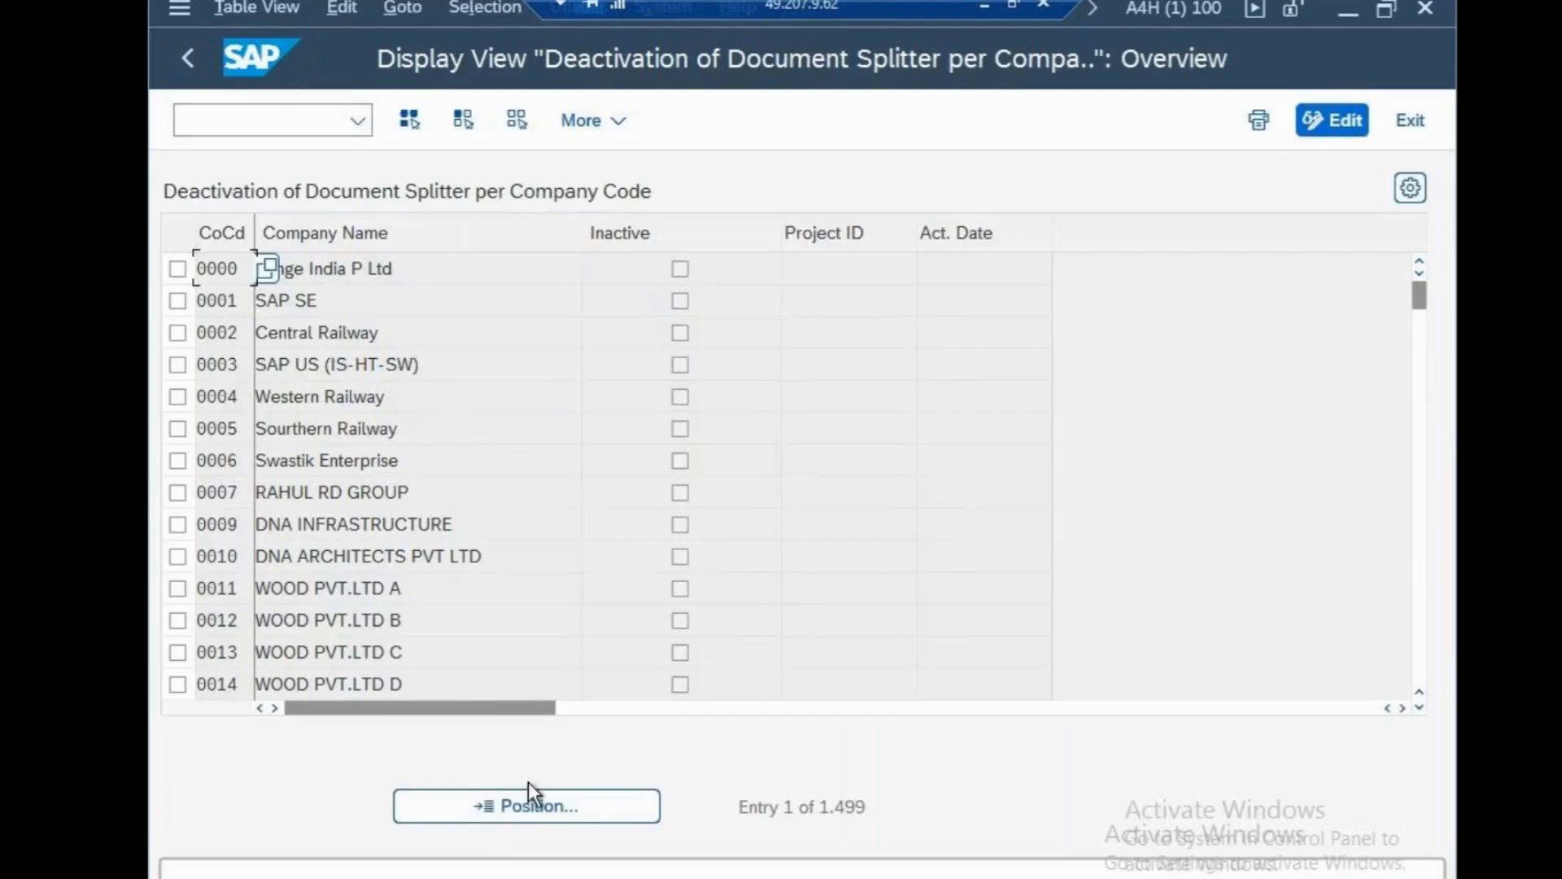
Jump to company code CSN, confirm it is Inactive, and leave with /N.
{"action": "left_click", "coordinate": [538, 806]}
{"action": "type", "text": "CSN"}
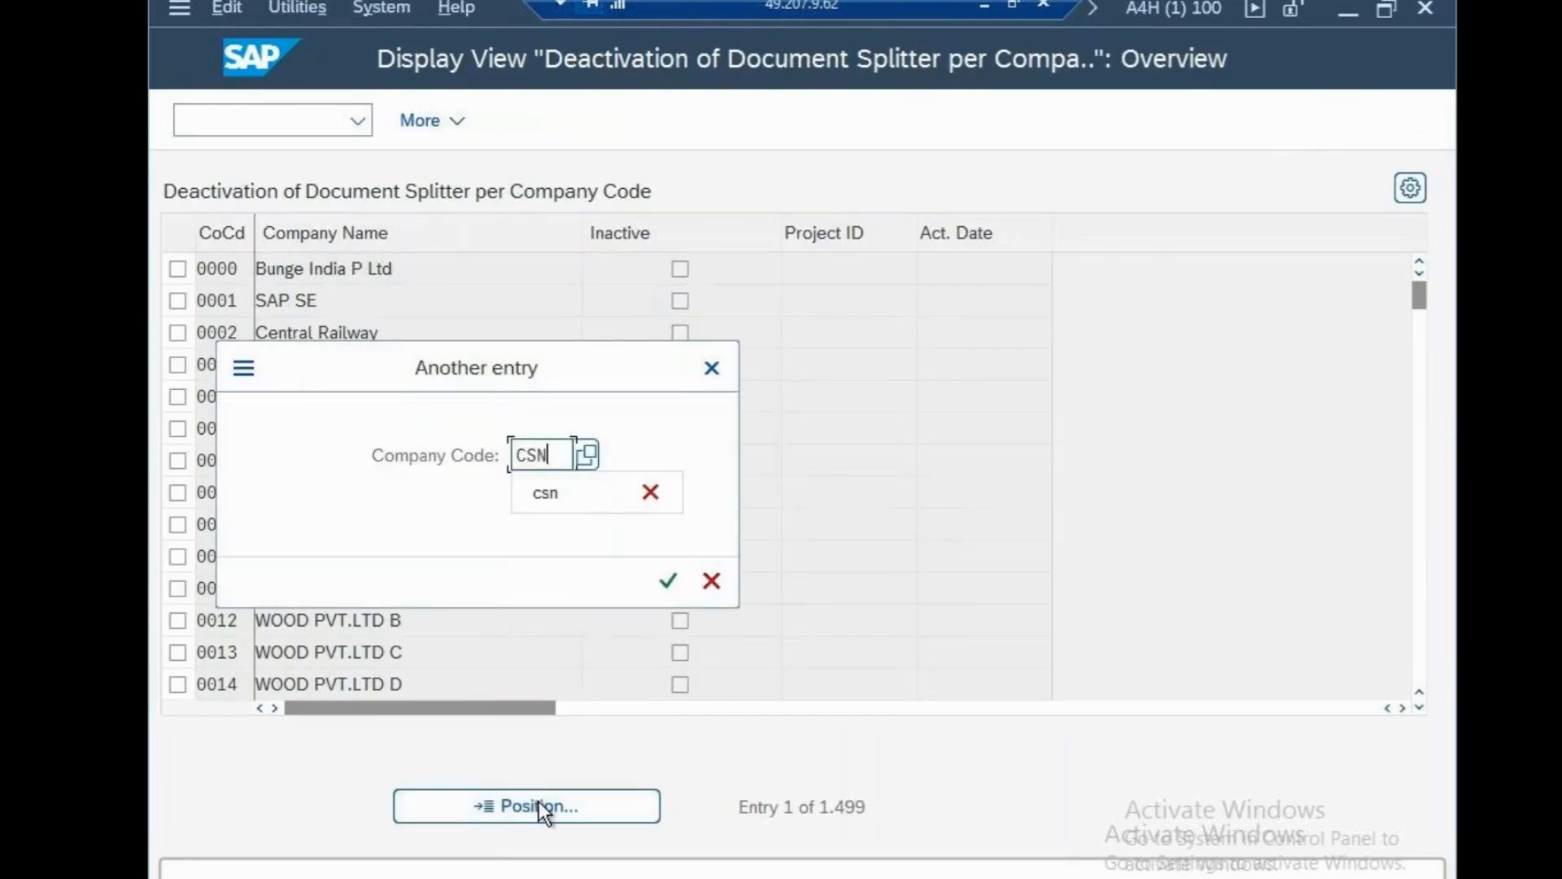
{"action": "left_click", "coordinate": [676, 583]}
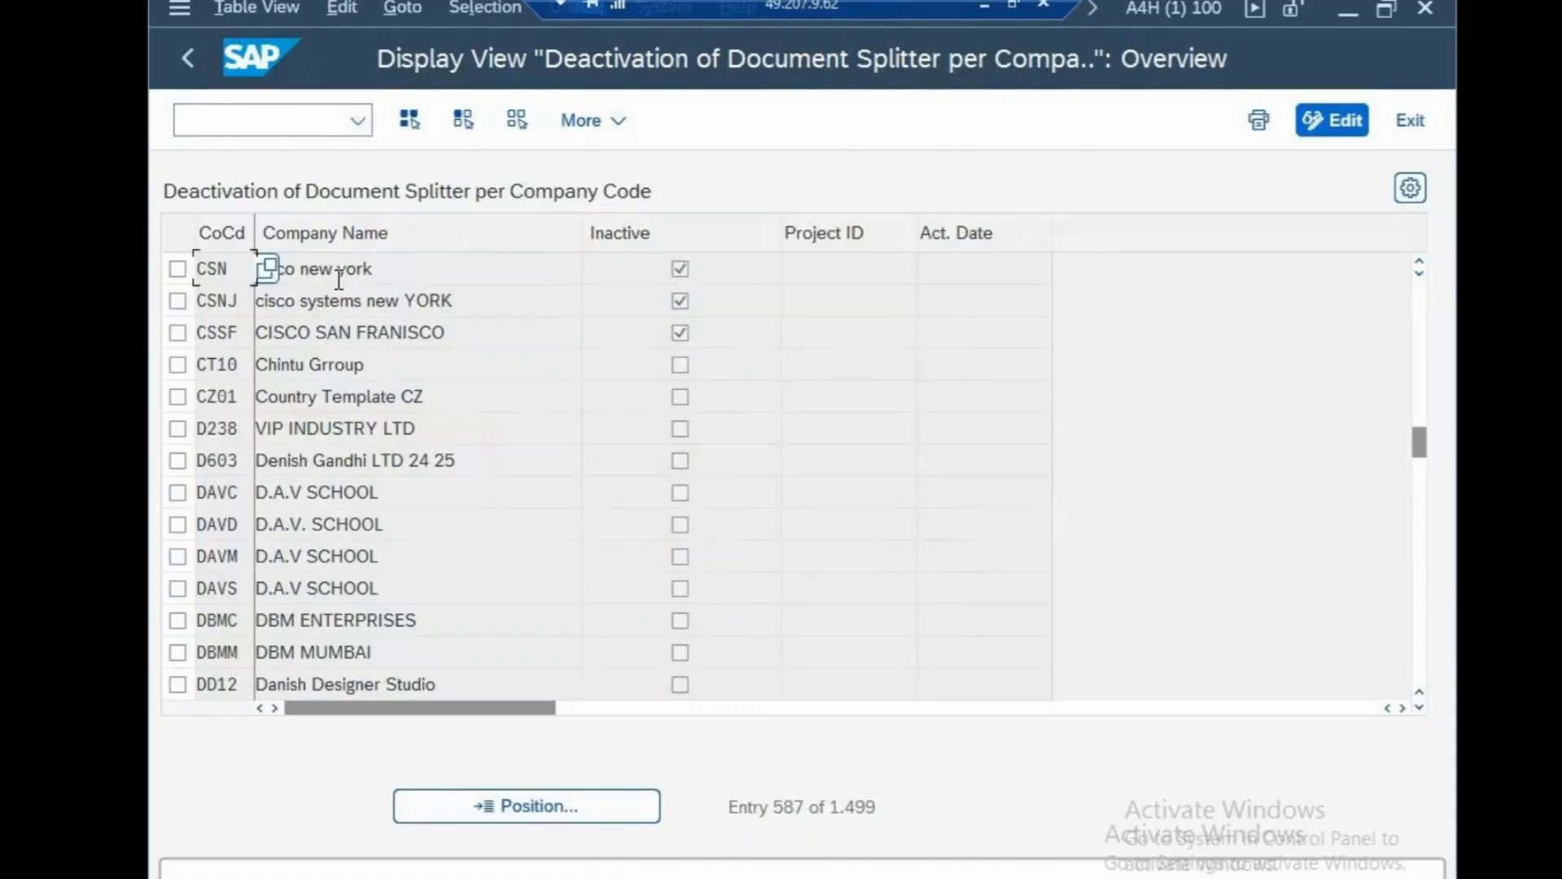
{"action": "left_click", "coordinate": [269, 128]}
{"action": "type", "text": "/N"}
{"action": "key", "text": "Return"}
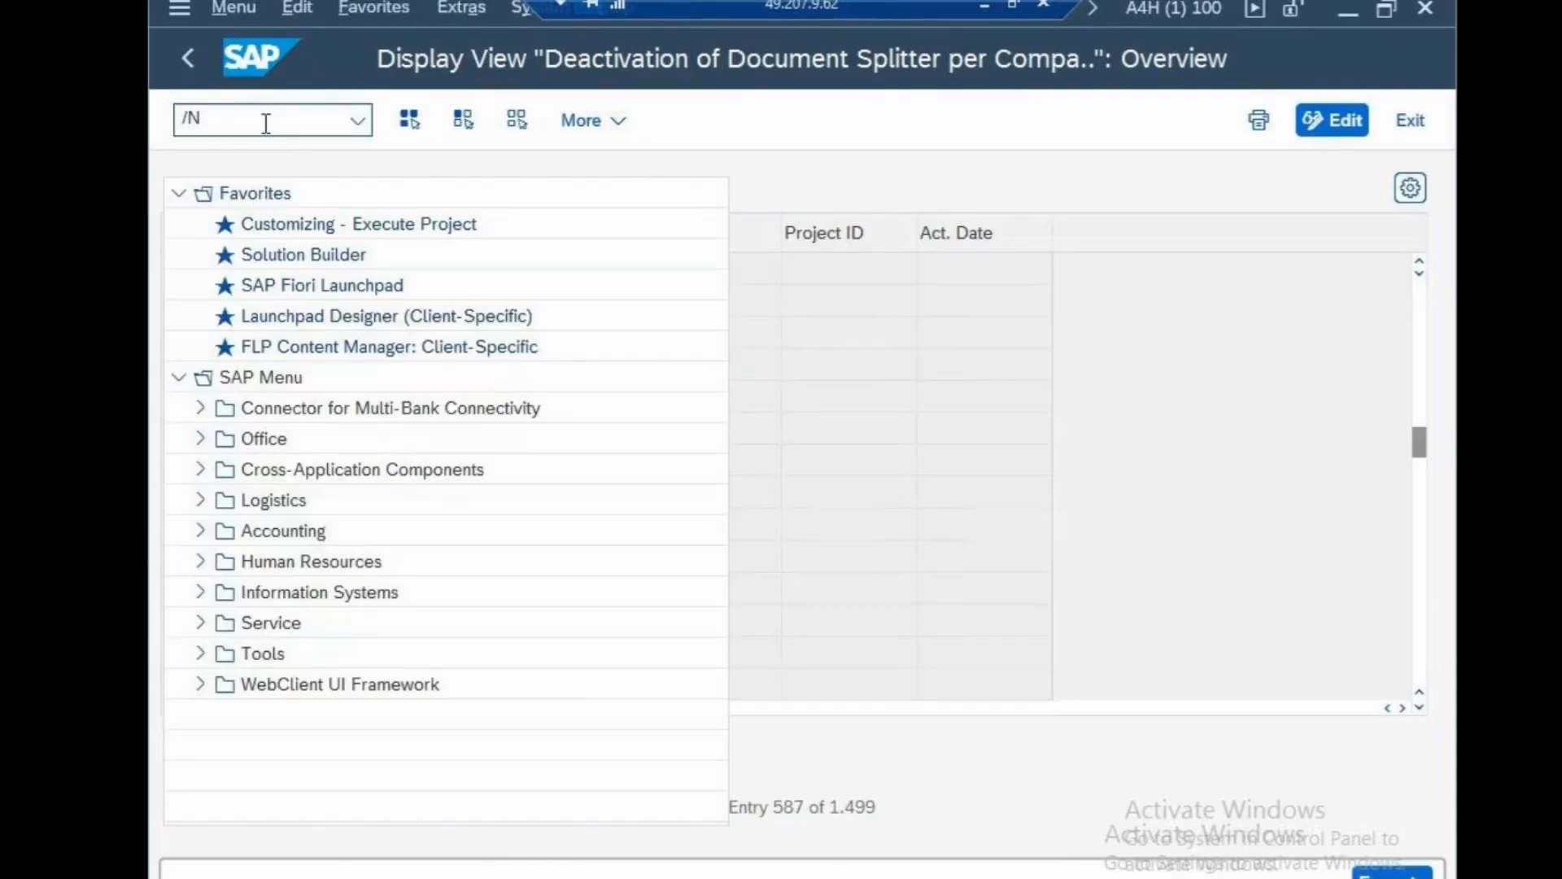
Expand Financial Accounting > General Ledger Accounting > Business Transactions > Document Splitting in SPRO.
{"action": "type", "text": "SPRO"}
{"action": "key", "text": "Return"}
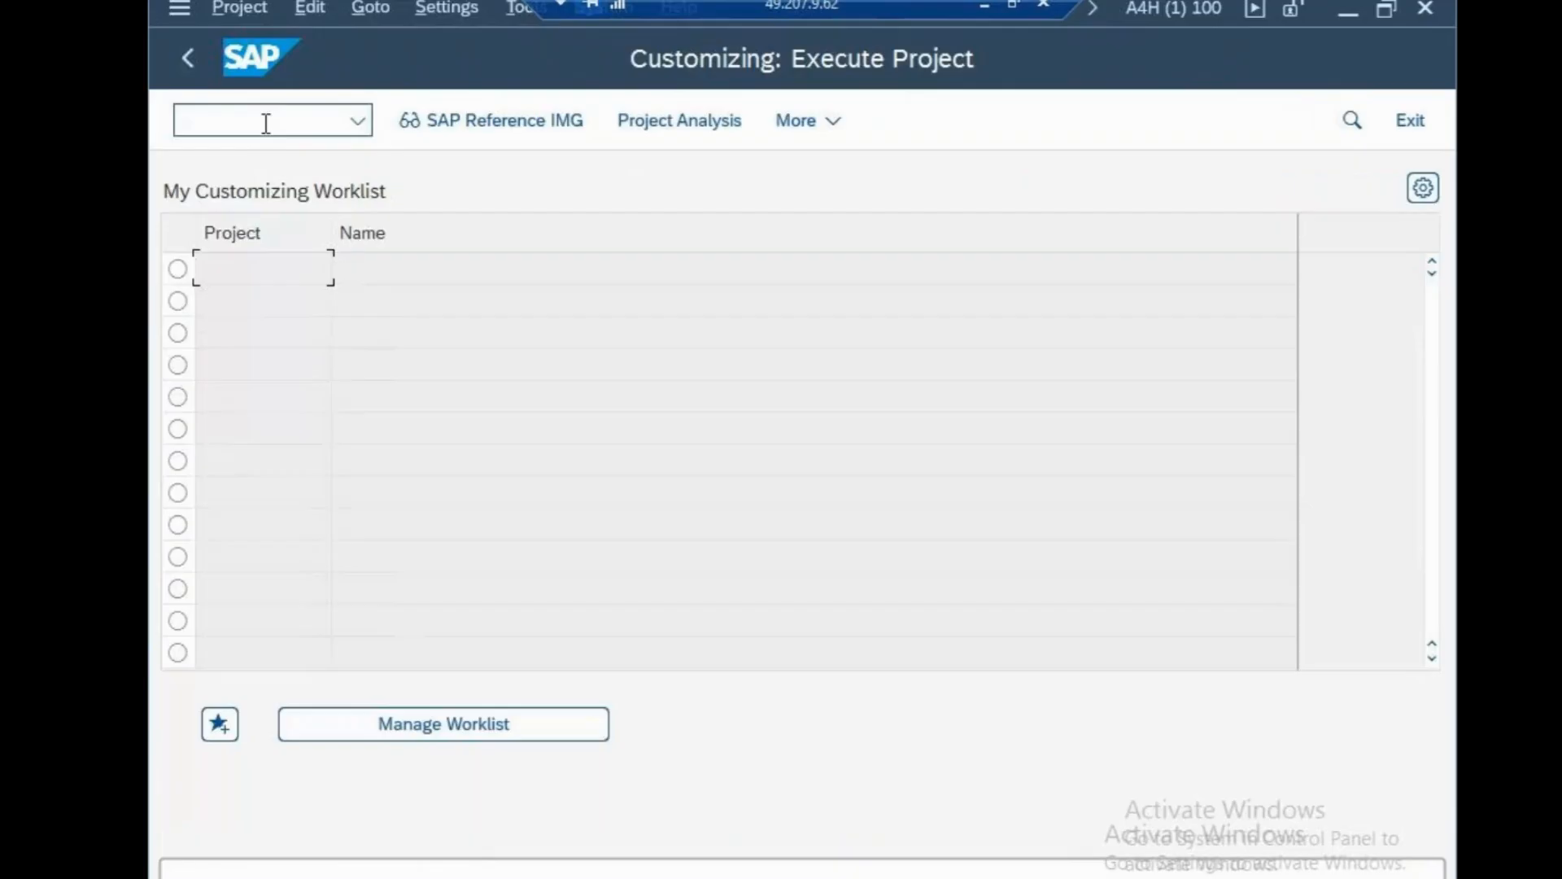
{"action": "left_click", "coordinate": [451, 124]}
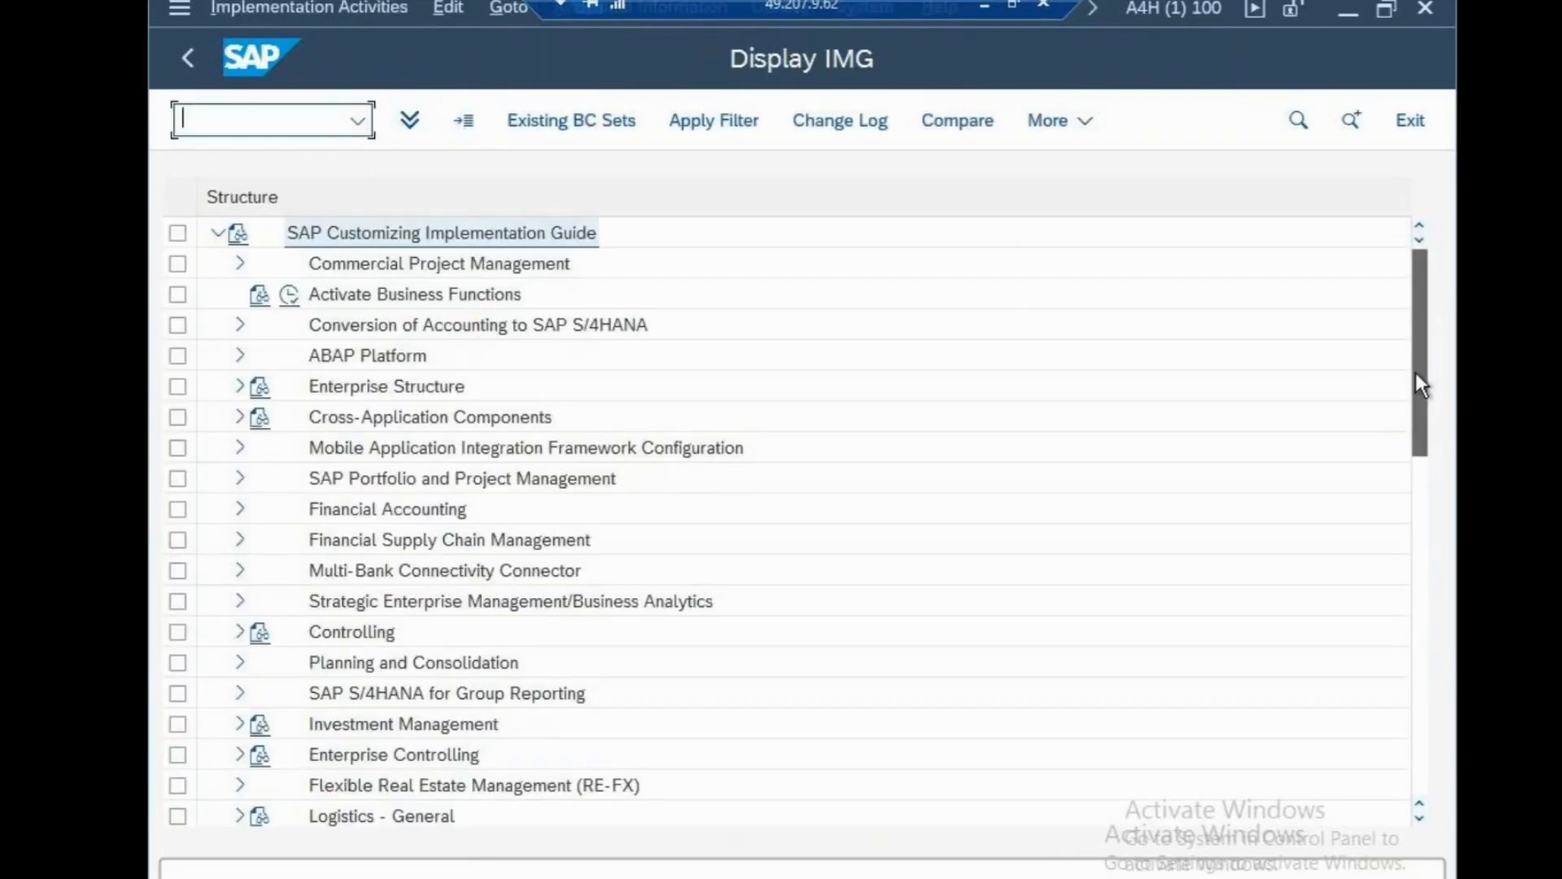
{"action": "left_click_drag", "start_coordinate": [1416, 372], "coordinate": [1408, 478]}
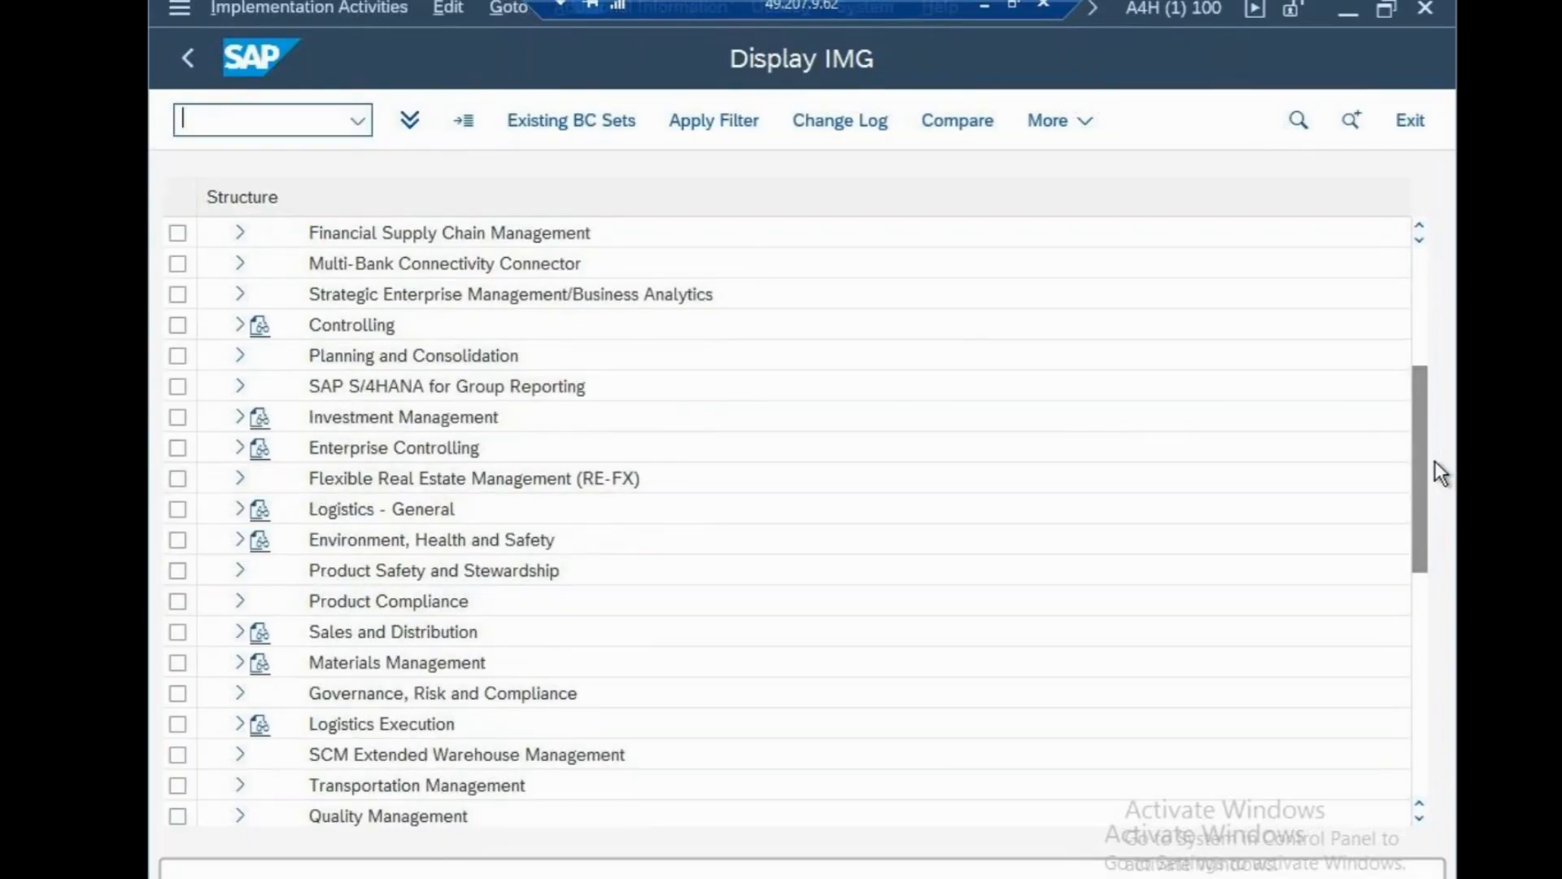
{"action": "left_click_drag", "start_coordinate": [1419, 428], "coordinate": [1419, 402]}
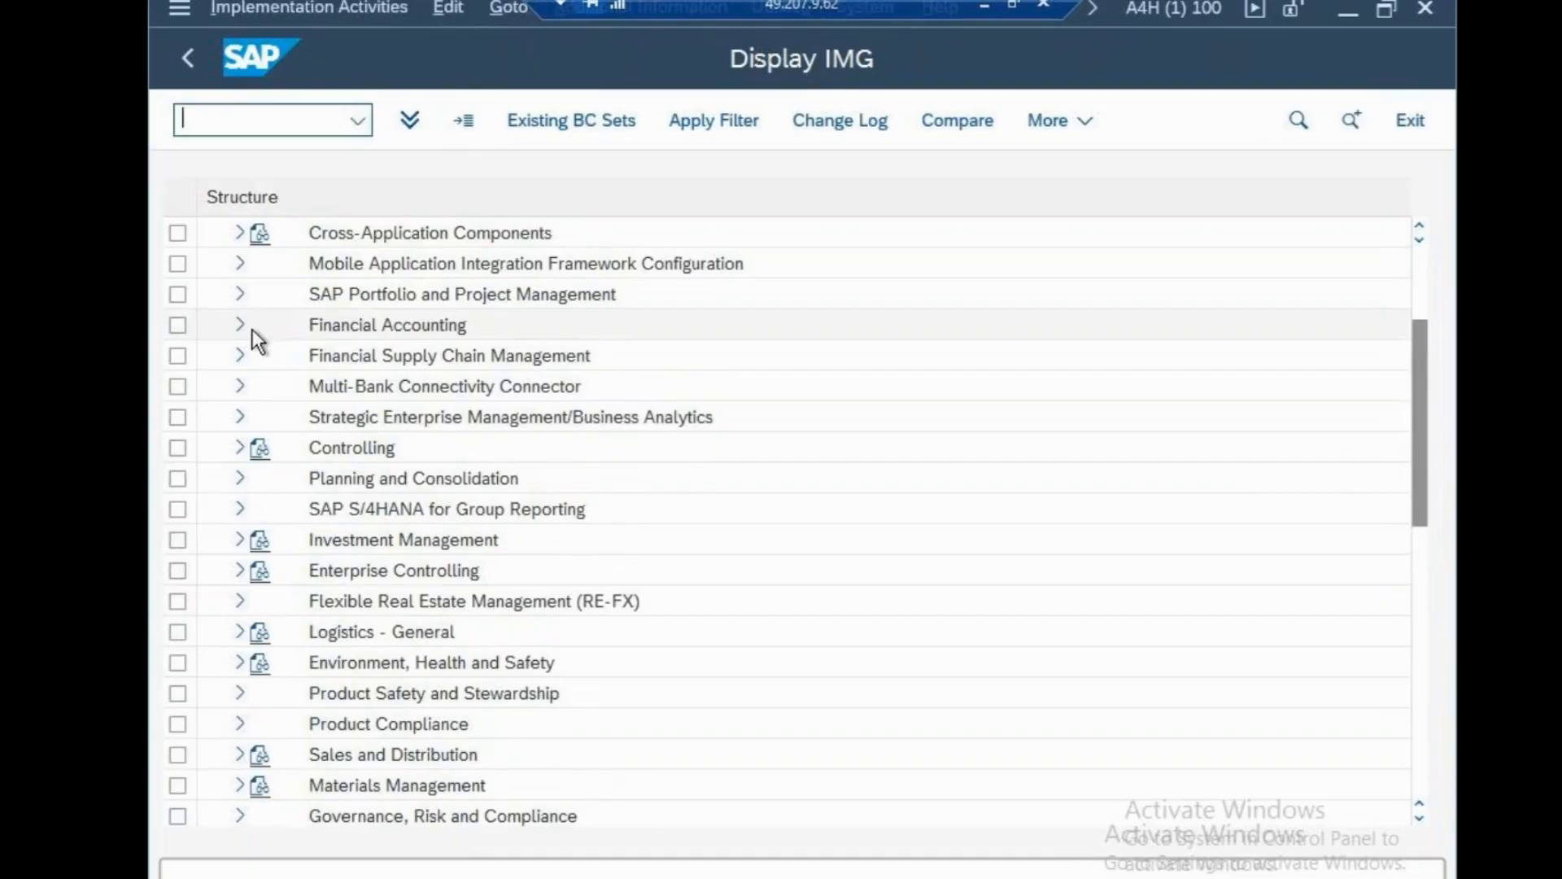
{"action": "left_click", "coordinate": [240, 324]}
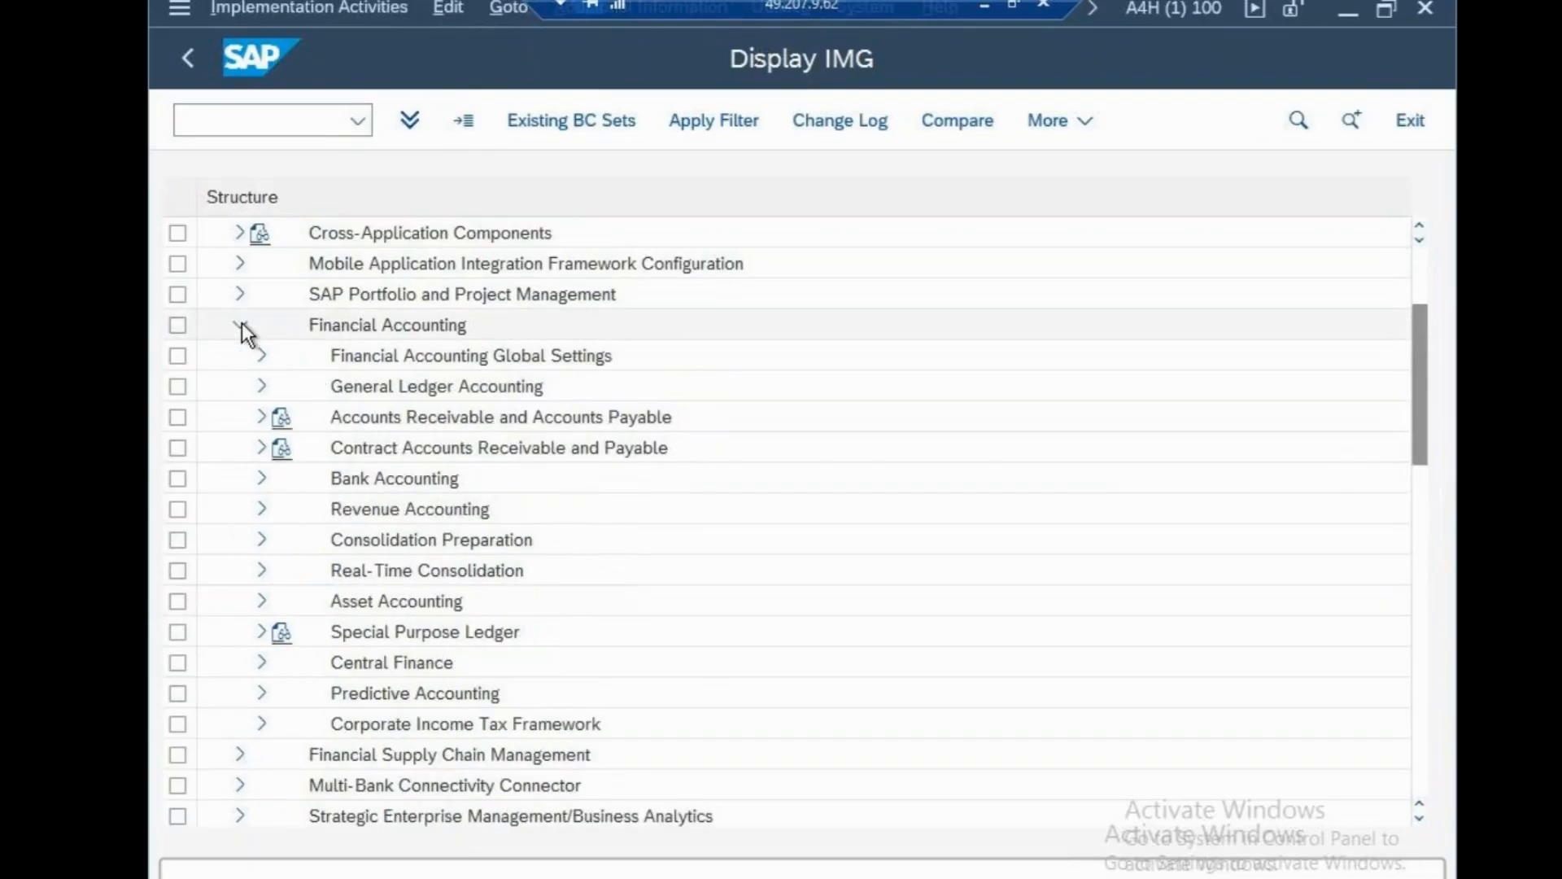
{"action": "left_click", "coordinate": [261, 387]}
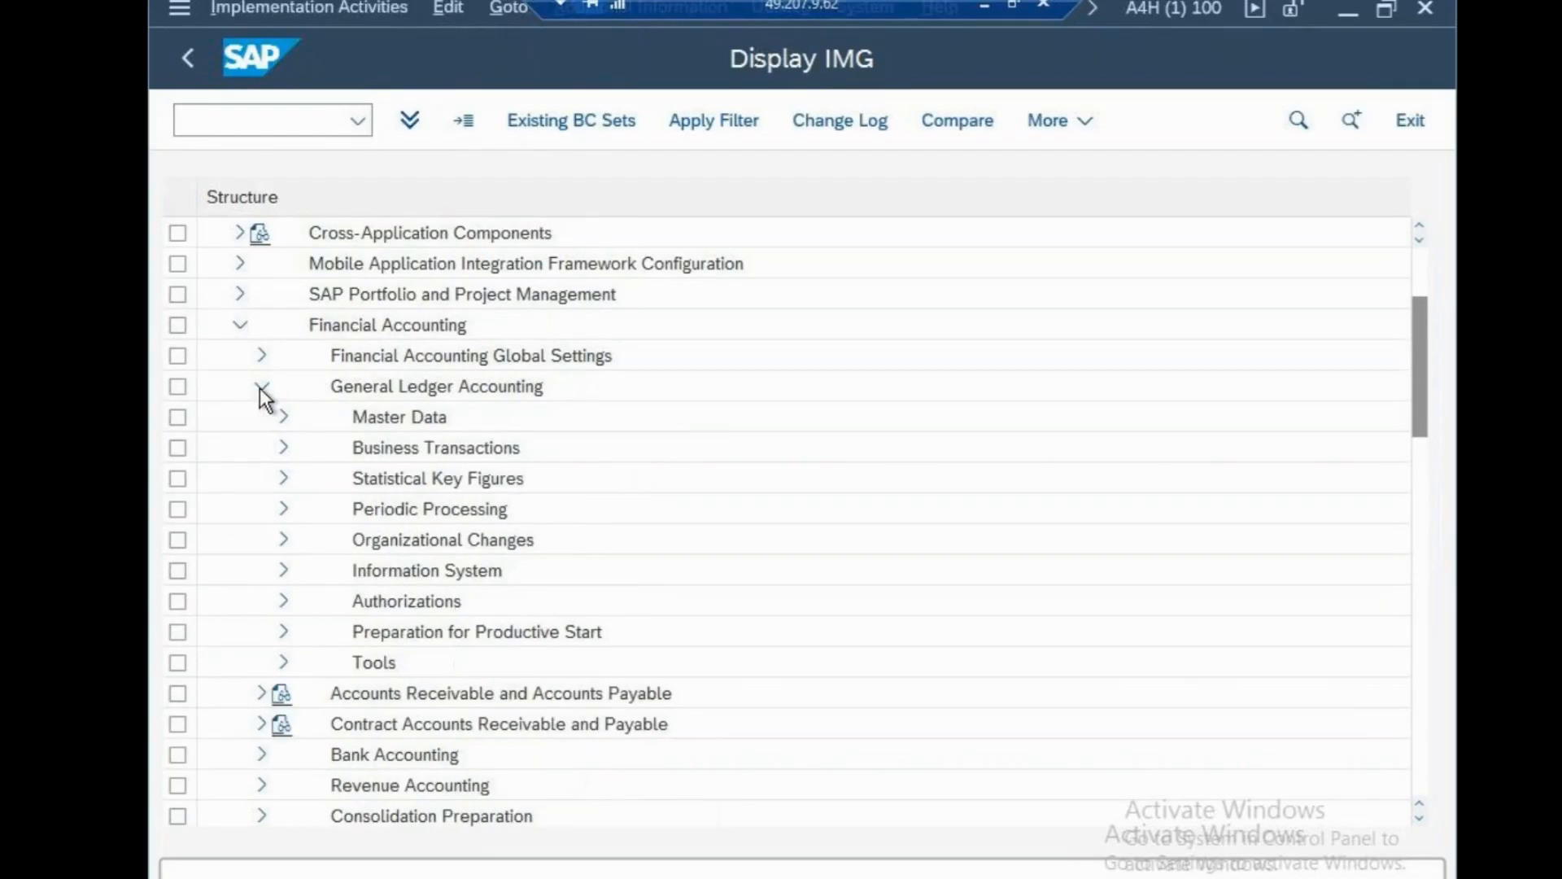
{"action": "left_click", "coordinate": [282, 448]}
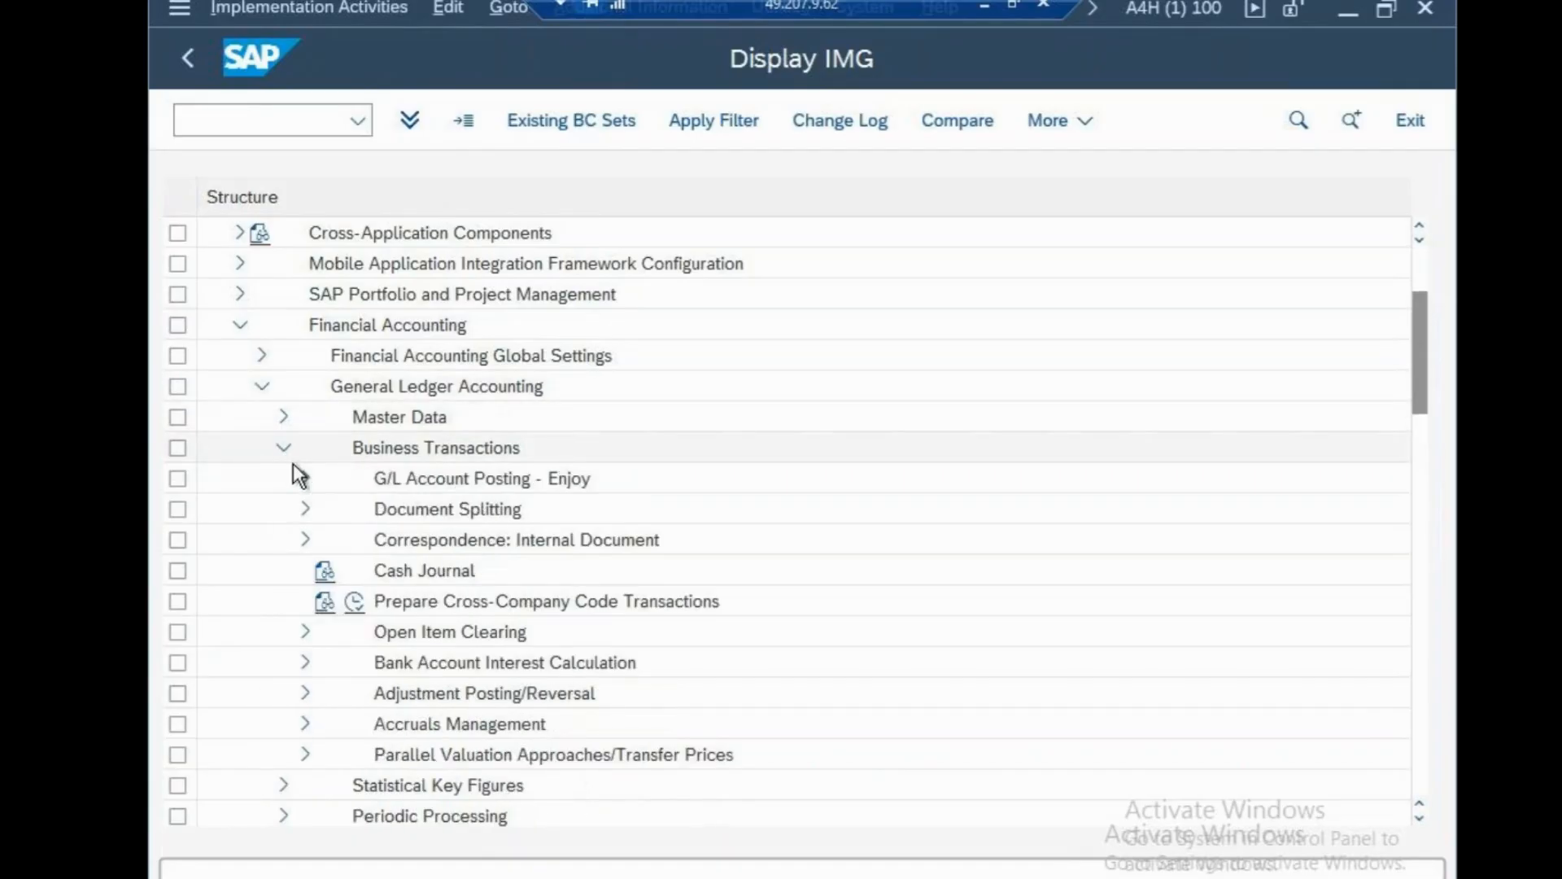
{"action": "left_click", "coordinate": [306, 510]}
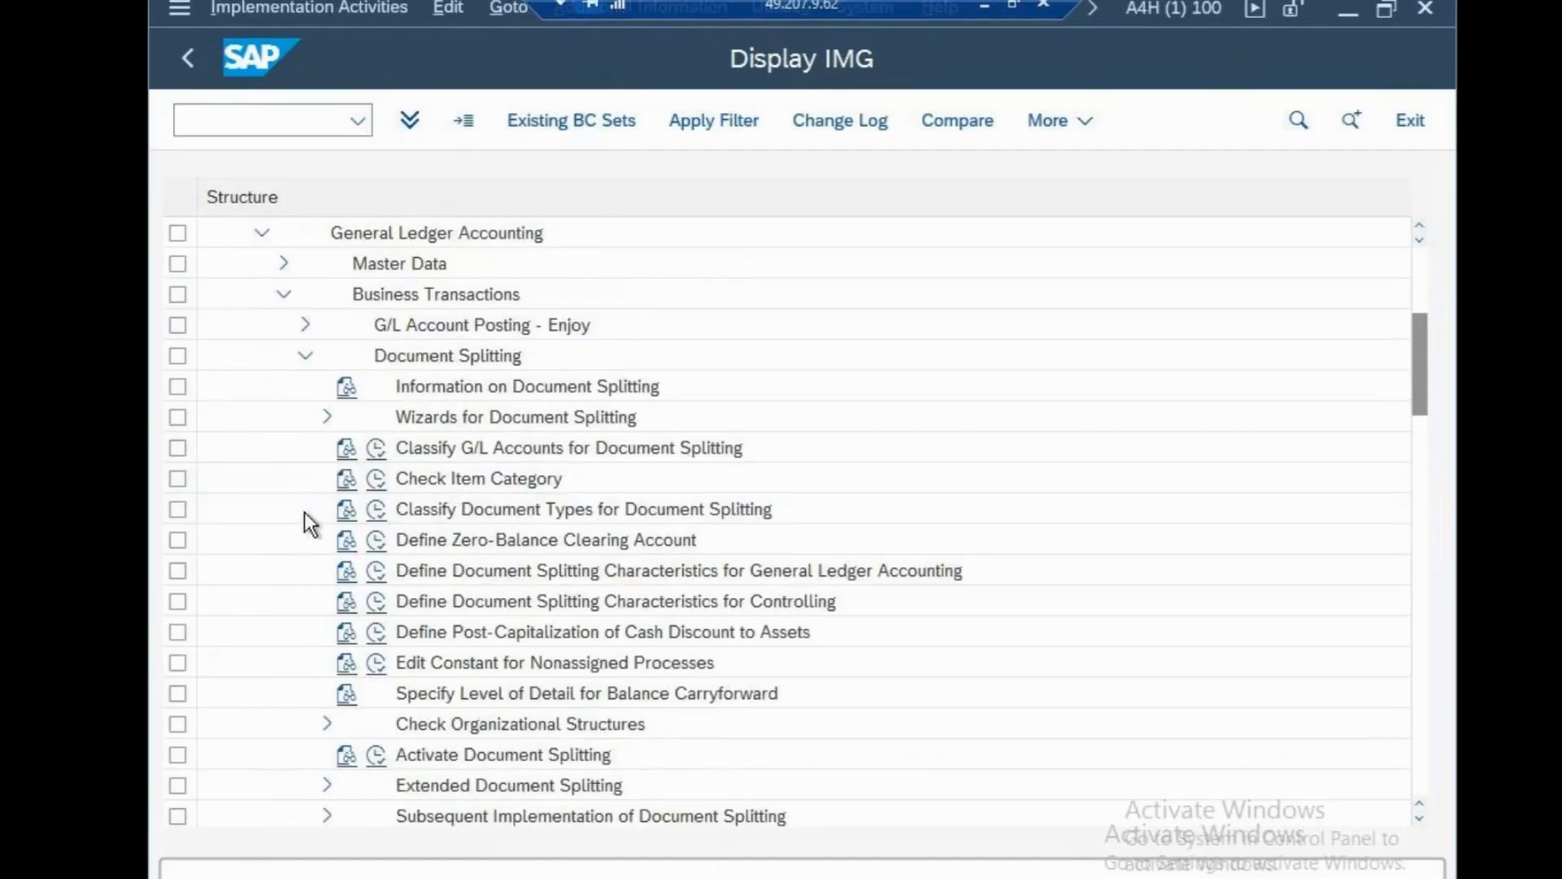
Check CSN is Inactive in Deactivation per Company Code, then return with /n.
{"action": "left_click", "coordinate": [375, 751]}
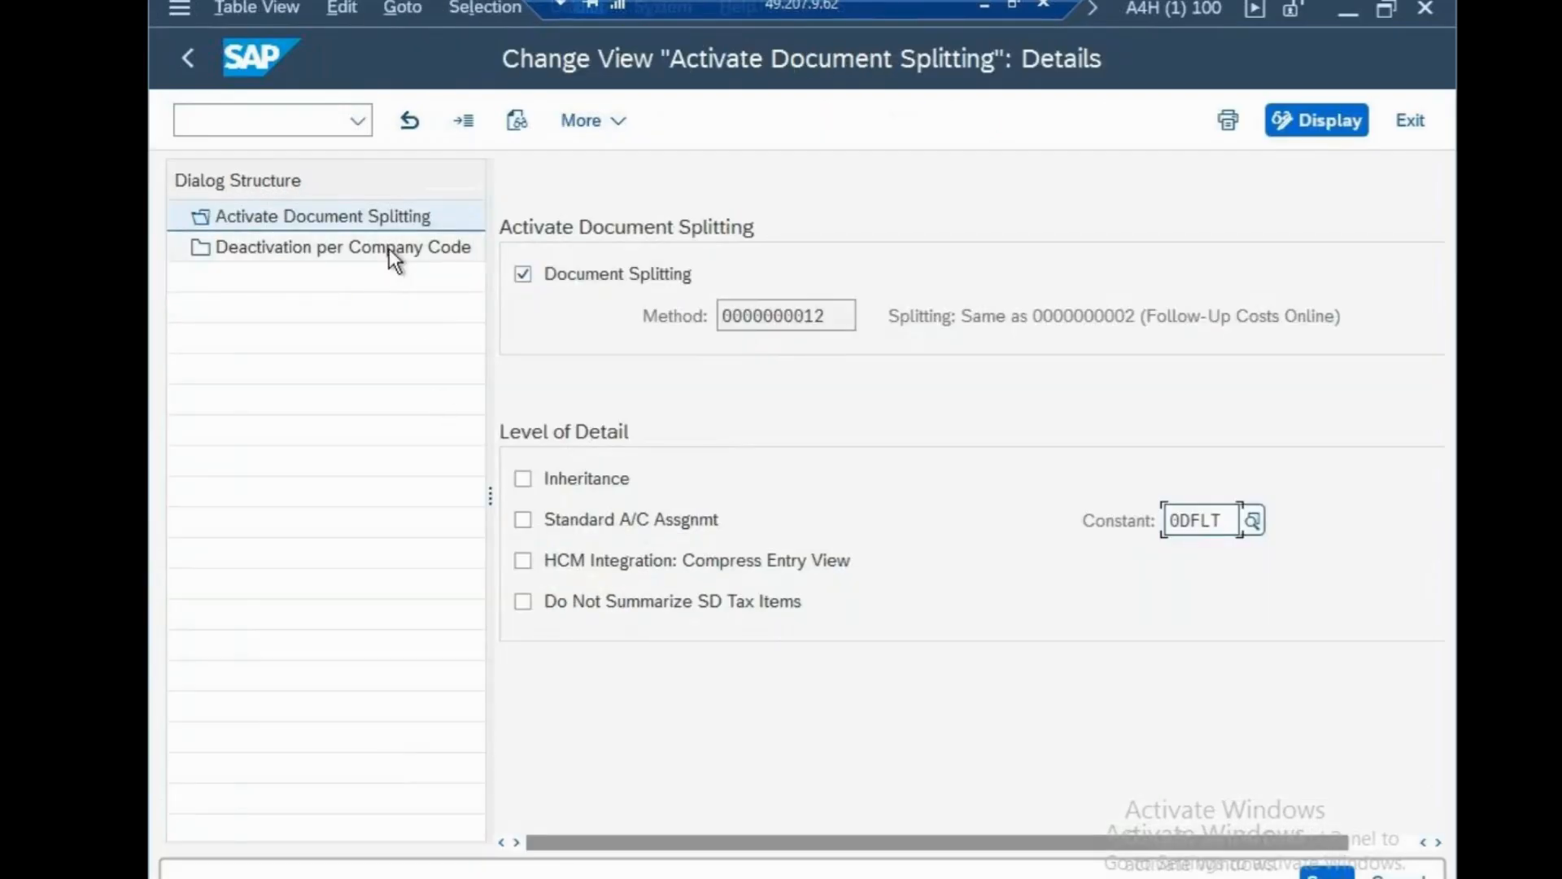
{"action": "left_click", "coordinate": [389, 247]}
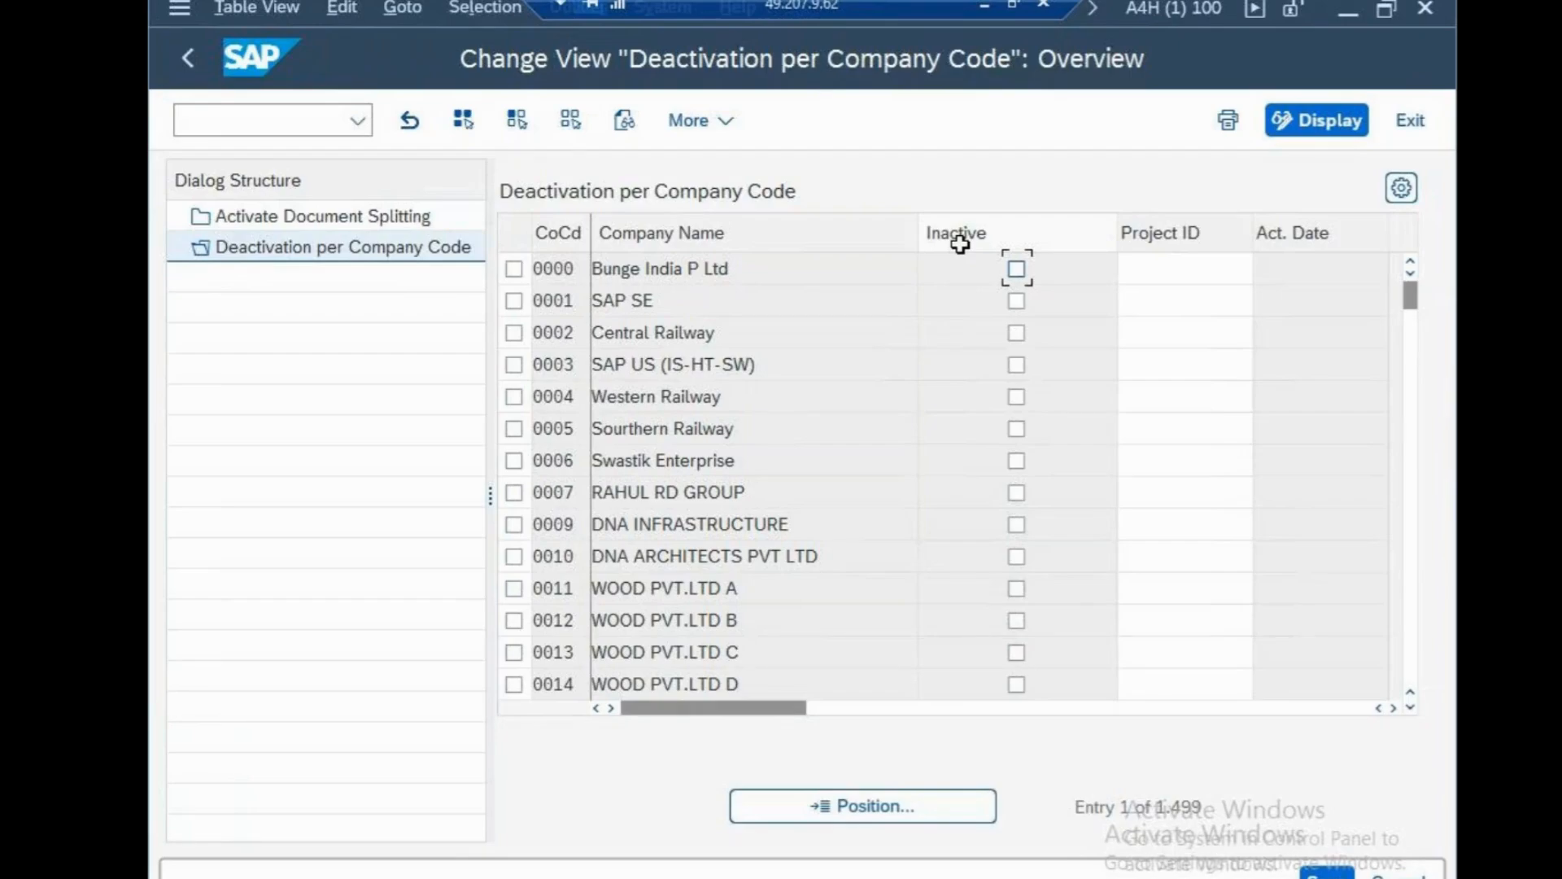
{"action": "left_click", "coordinate": [885, 817]}
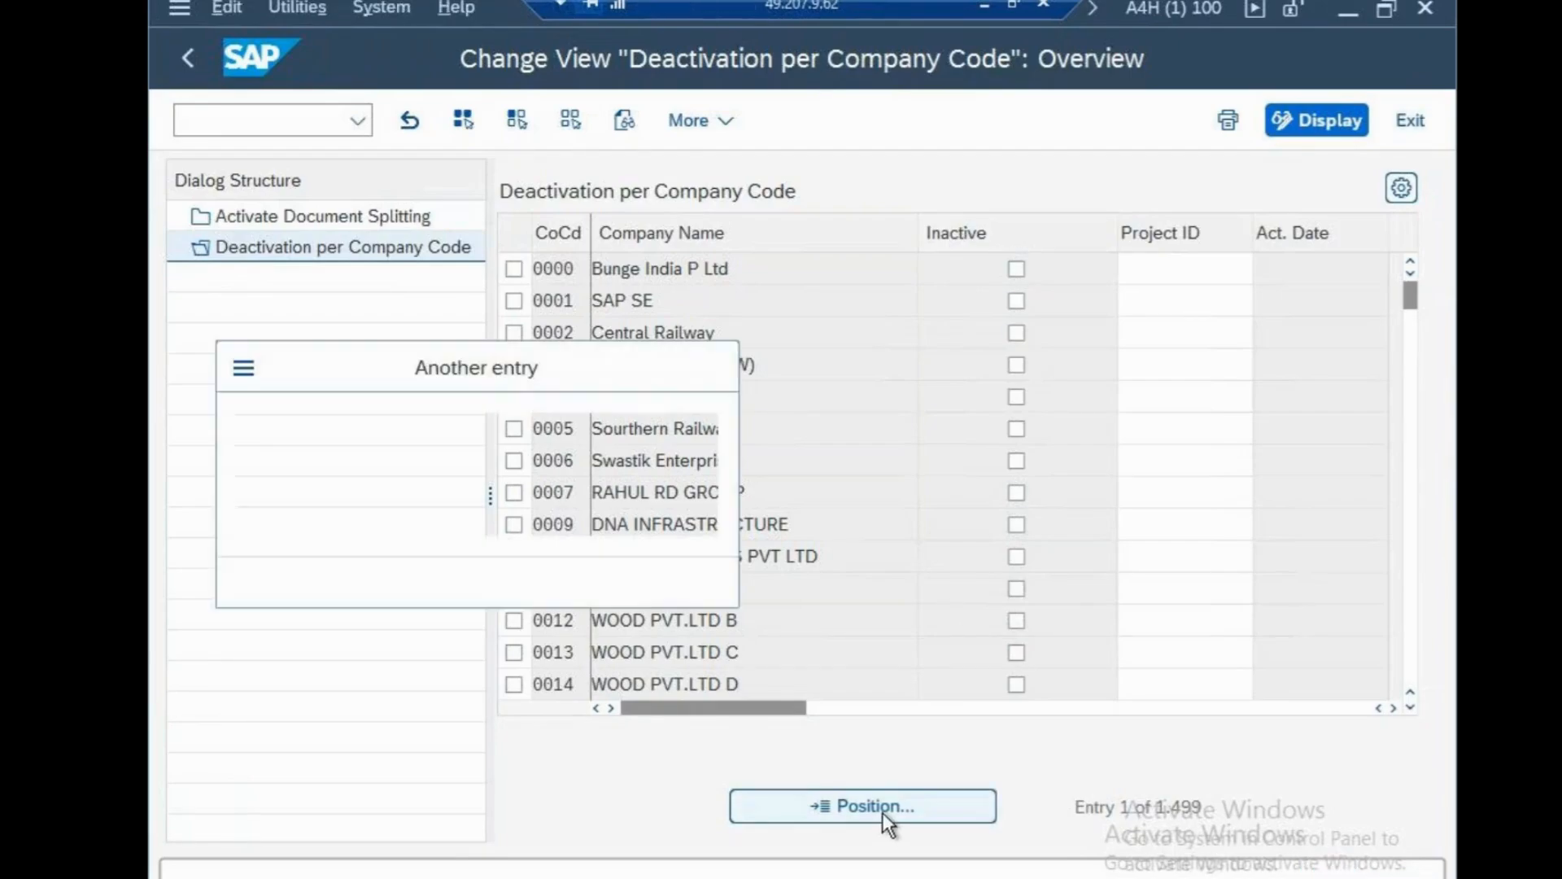
{"action": "type", "text": "CNS"}
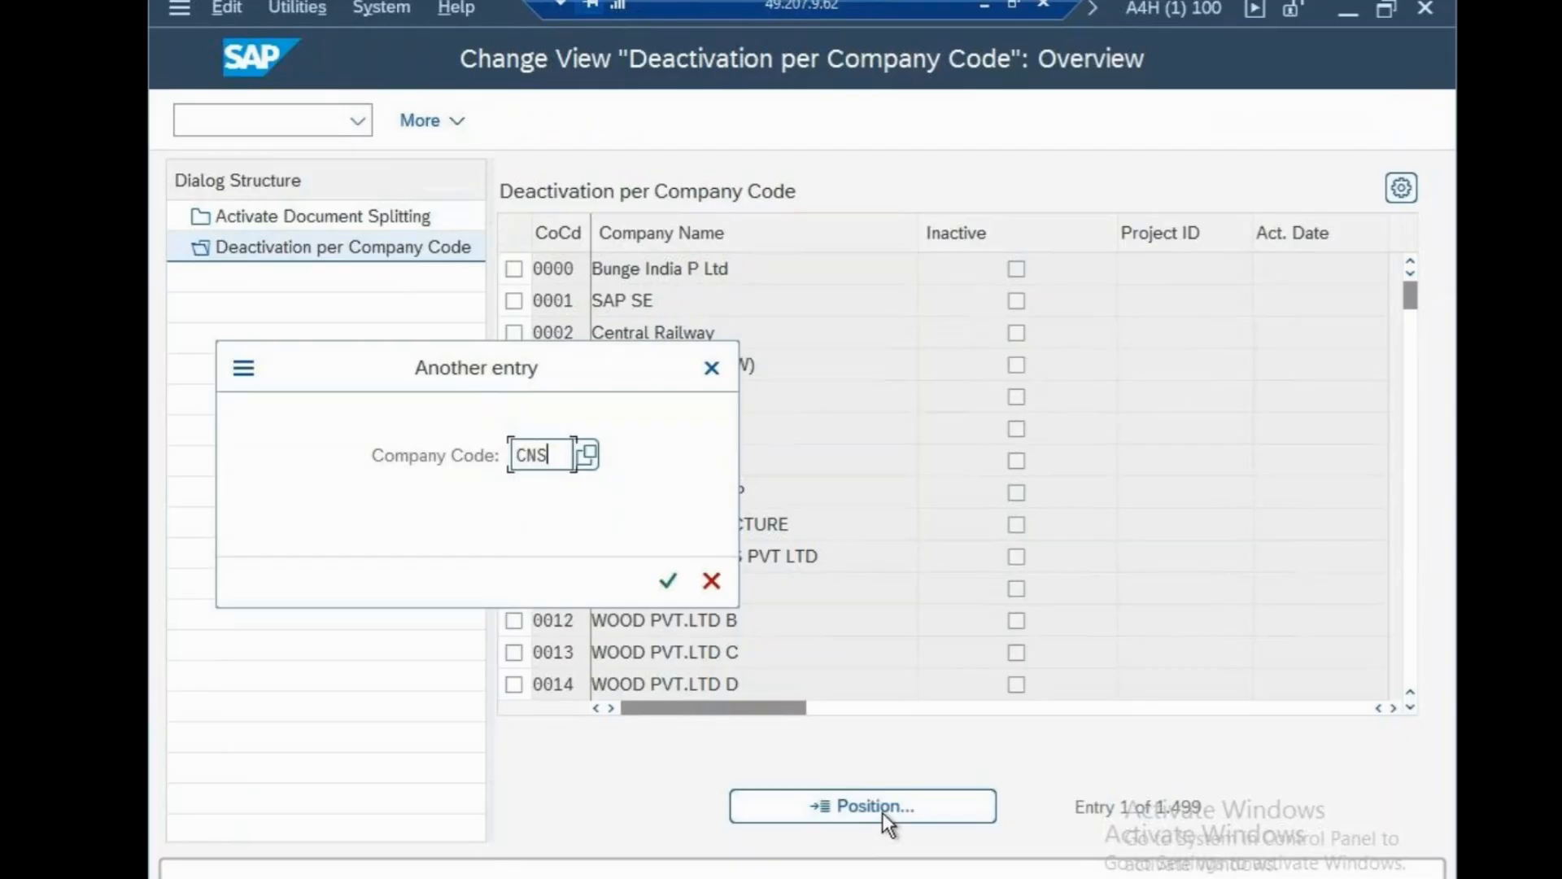
{"action": "key", "text": "BackSpace"}
{"action": "key", "text": "BackSpace"}
{"action": "type", "text": "SN"}
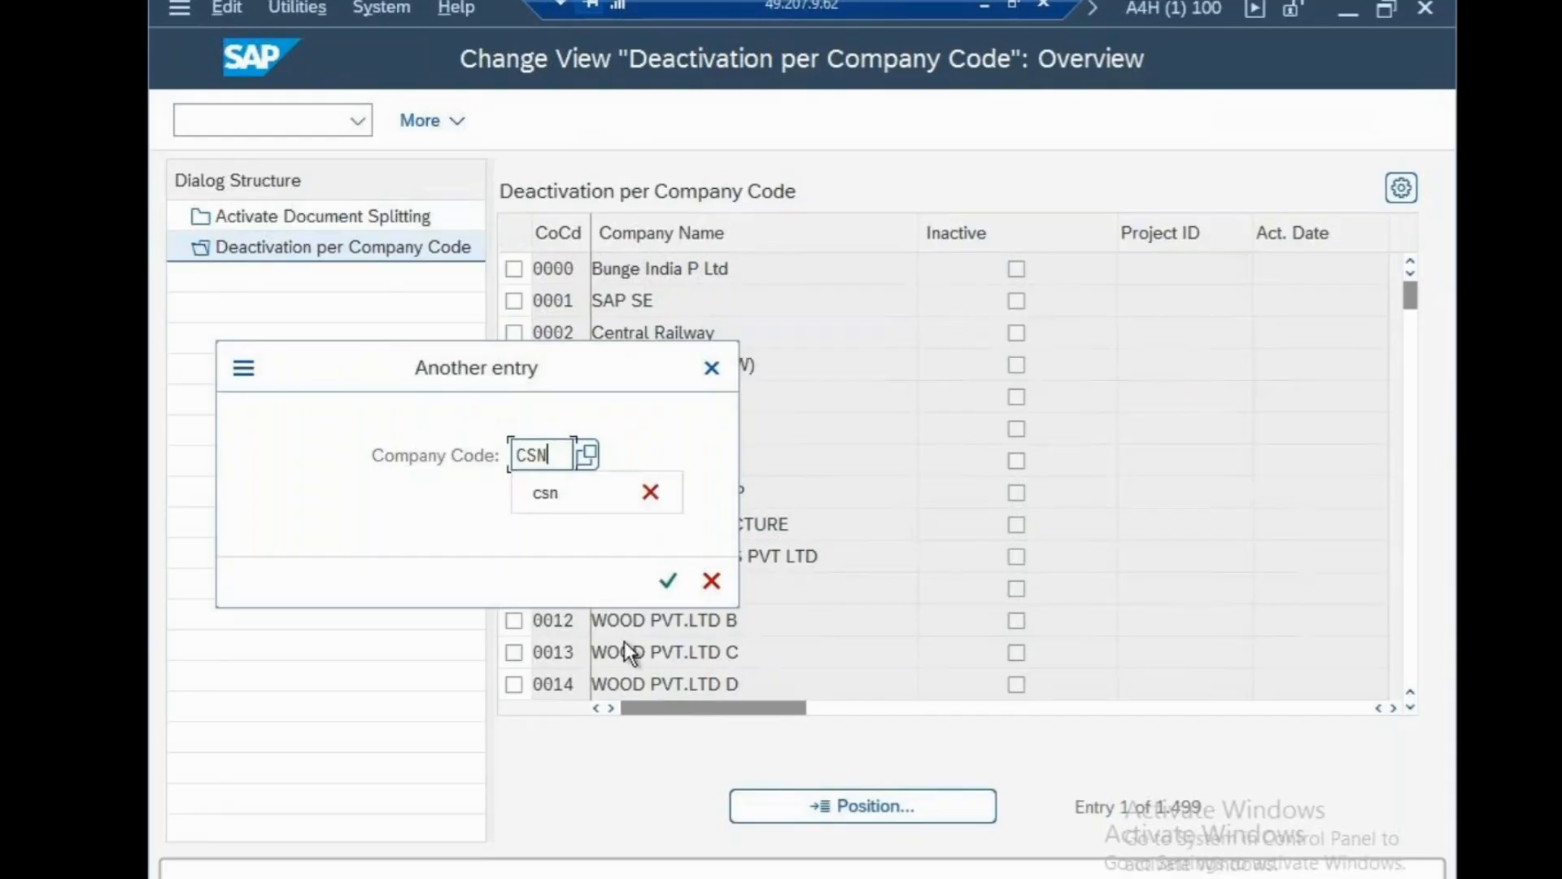
{"action": "left_click", "coordinate": [668, 581]}
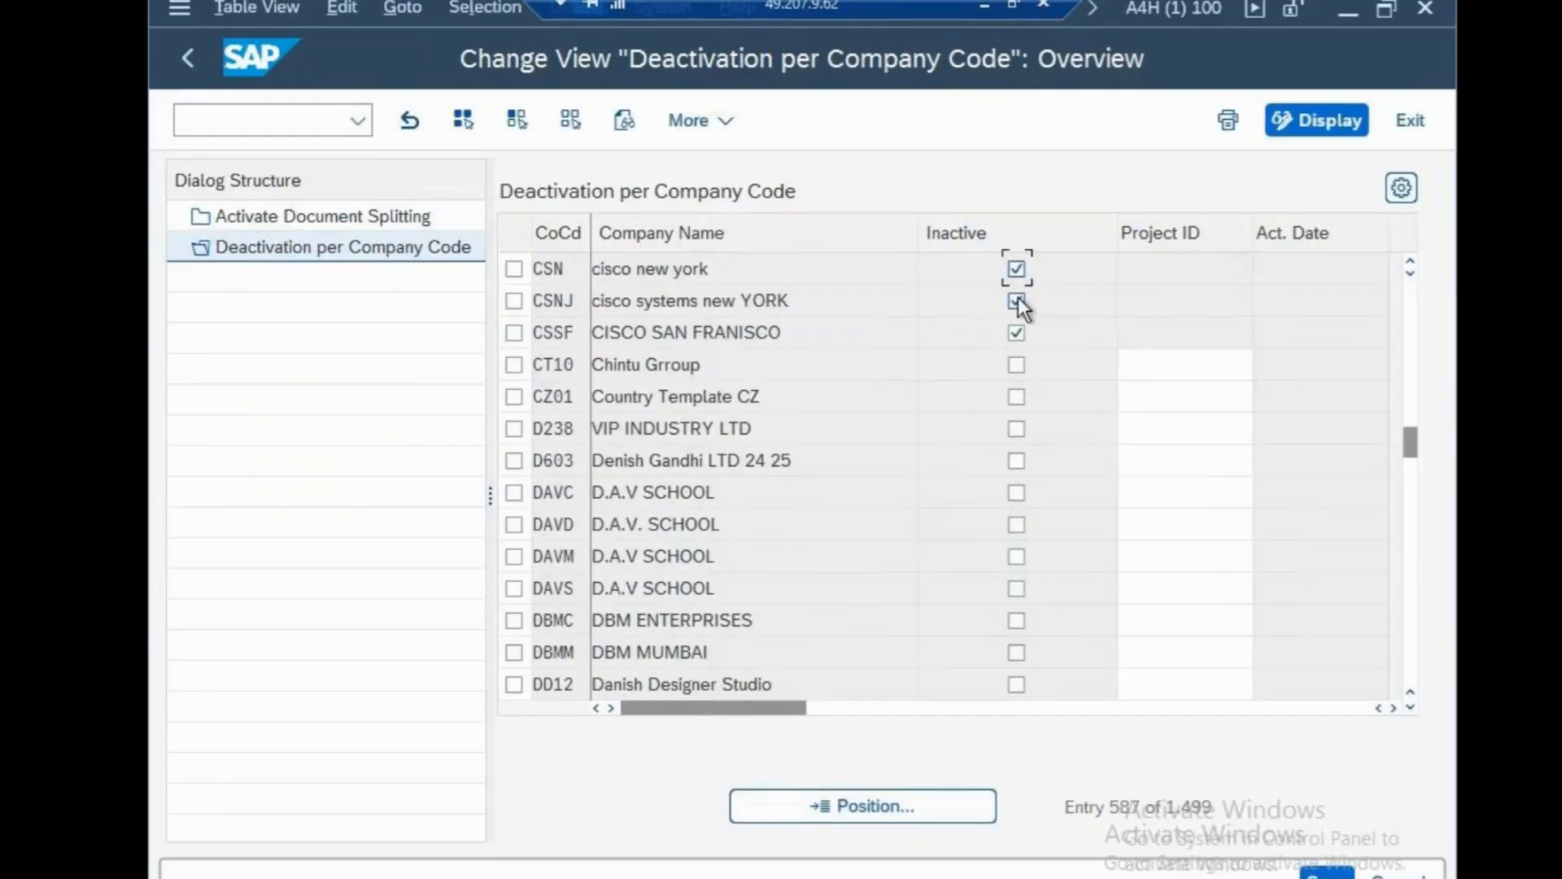
{"action": "left_click", "coordinate": [246, 126]}
{"action": "type", "text": "/n"}
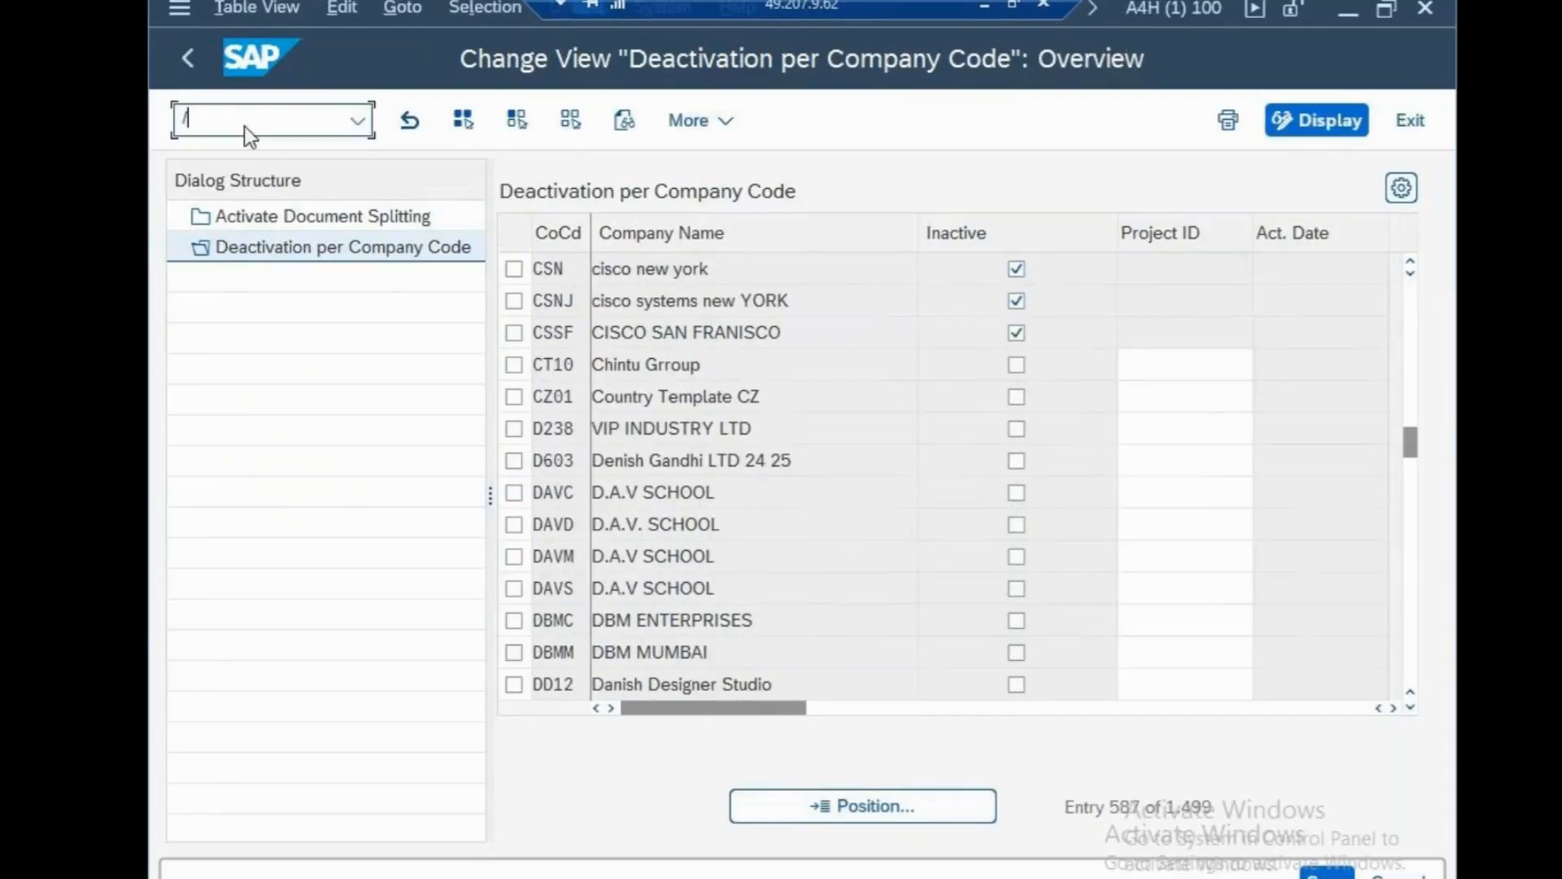
{"action": "key", "text": "Return"}
Display V_FAGL_SPLIT_ACT, jump to CSN showing Inactive, then minimize the SAP session.
{"action": "type", "text": "SM30"}
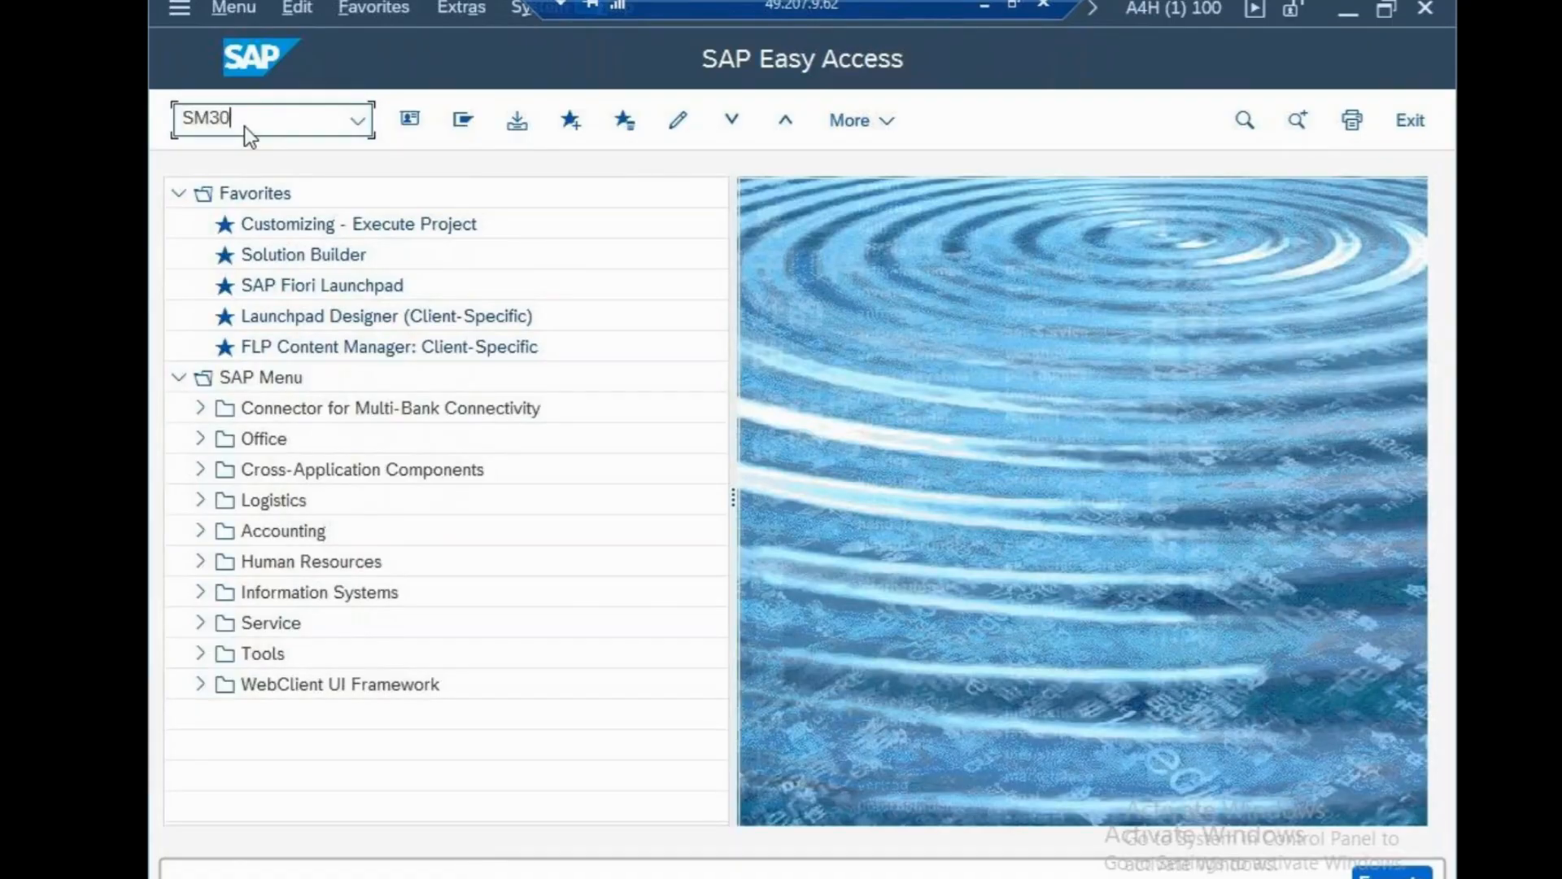
{"action": "key", "text": "Return"}
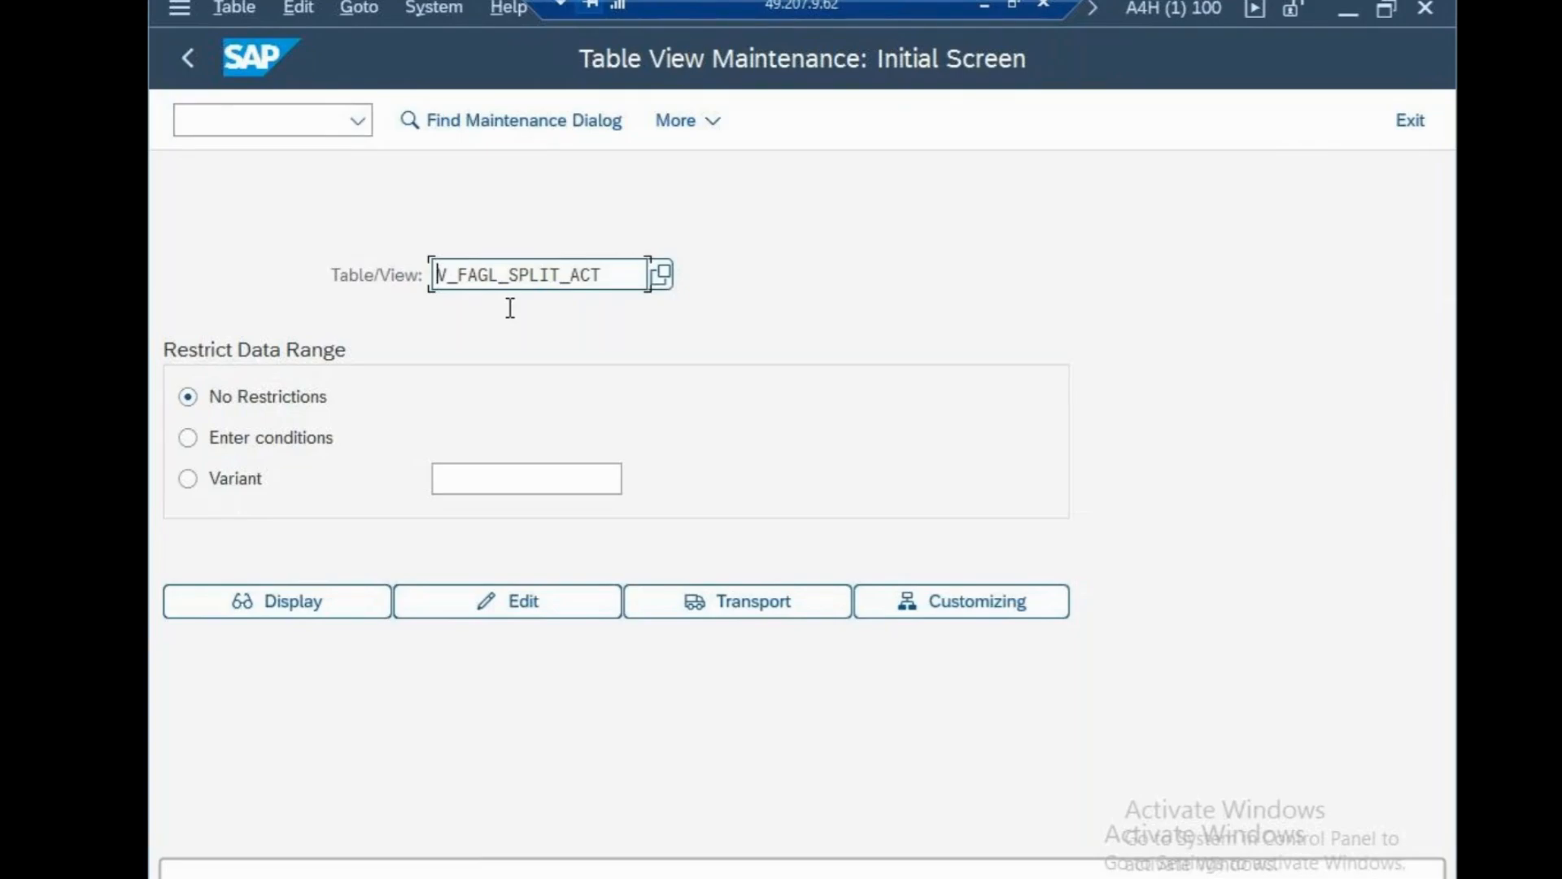
{"action": "left_click", "coordinate": [348, 599]}
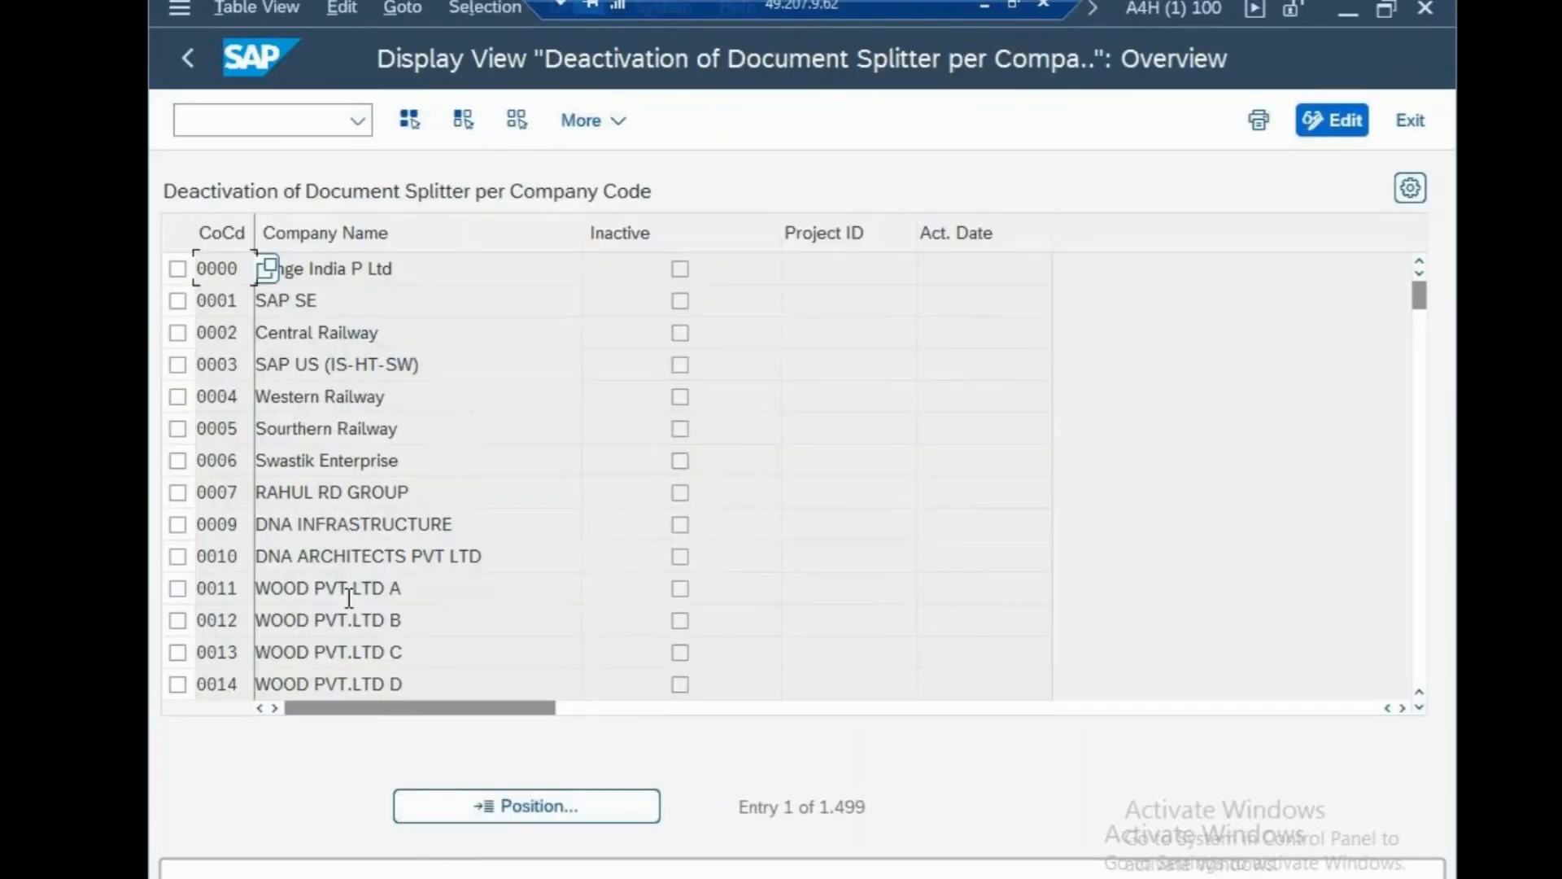
{"action": "left_click", "coordinate": [573, 796]}
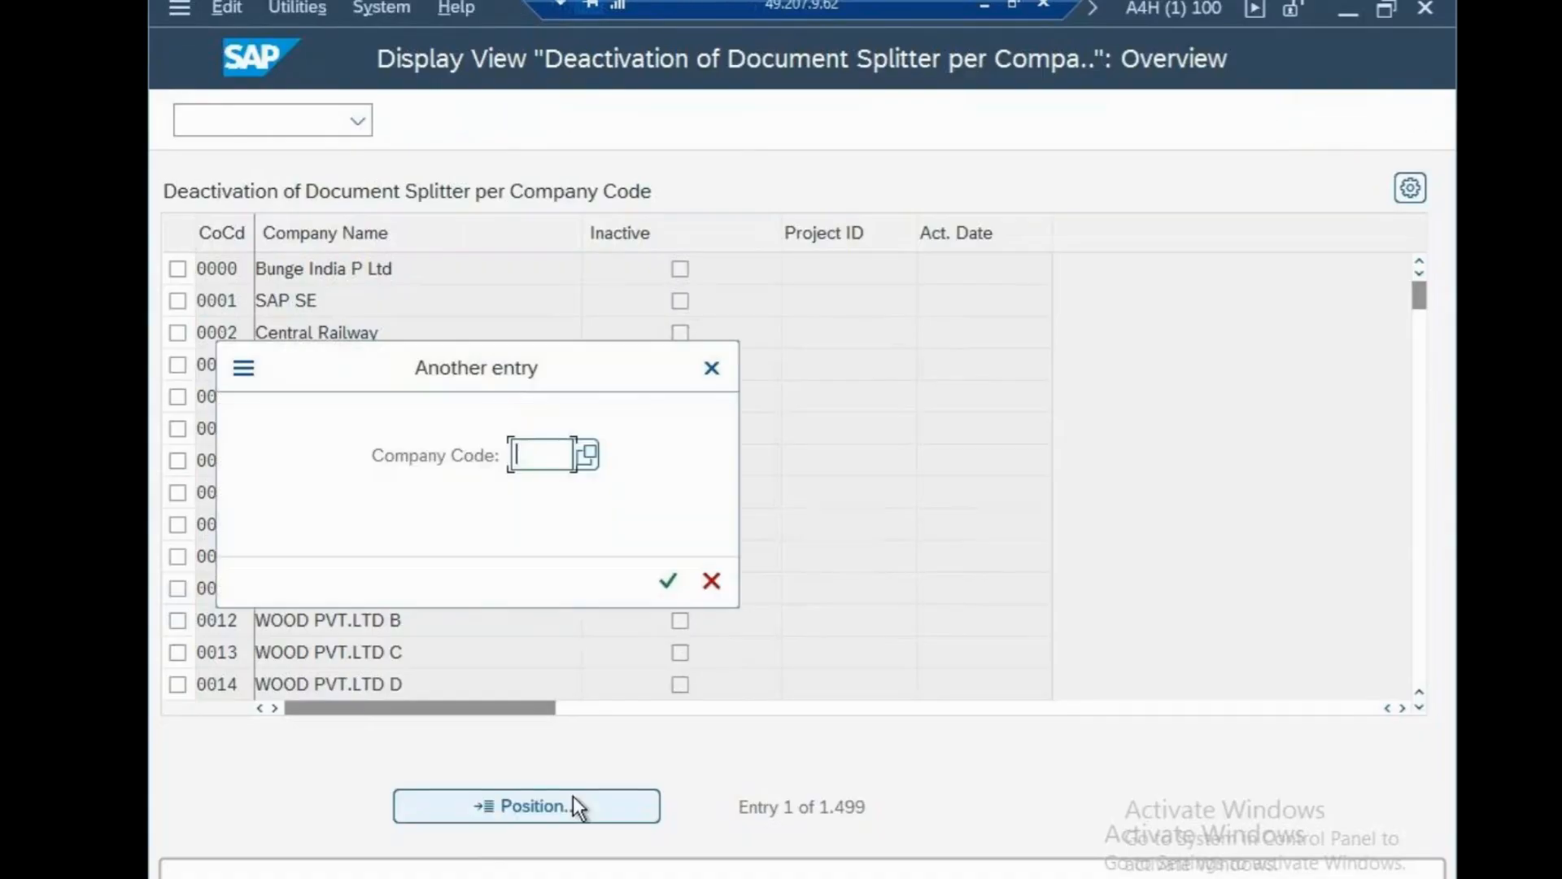
{"action": "type", "text": "CSN"}
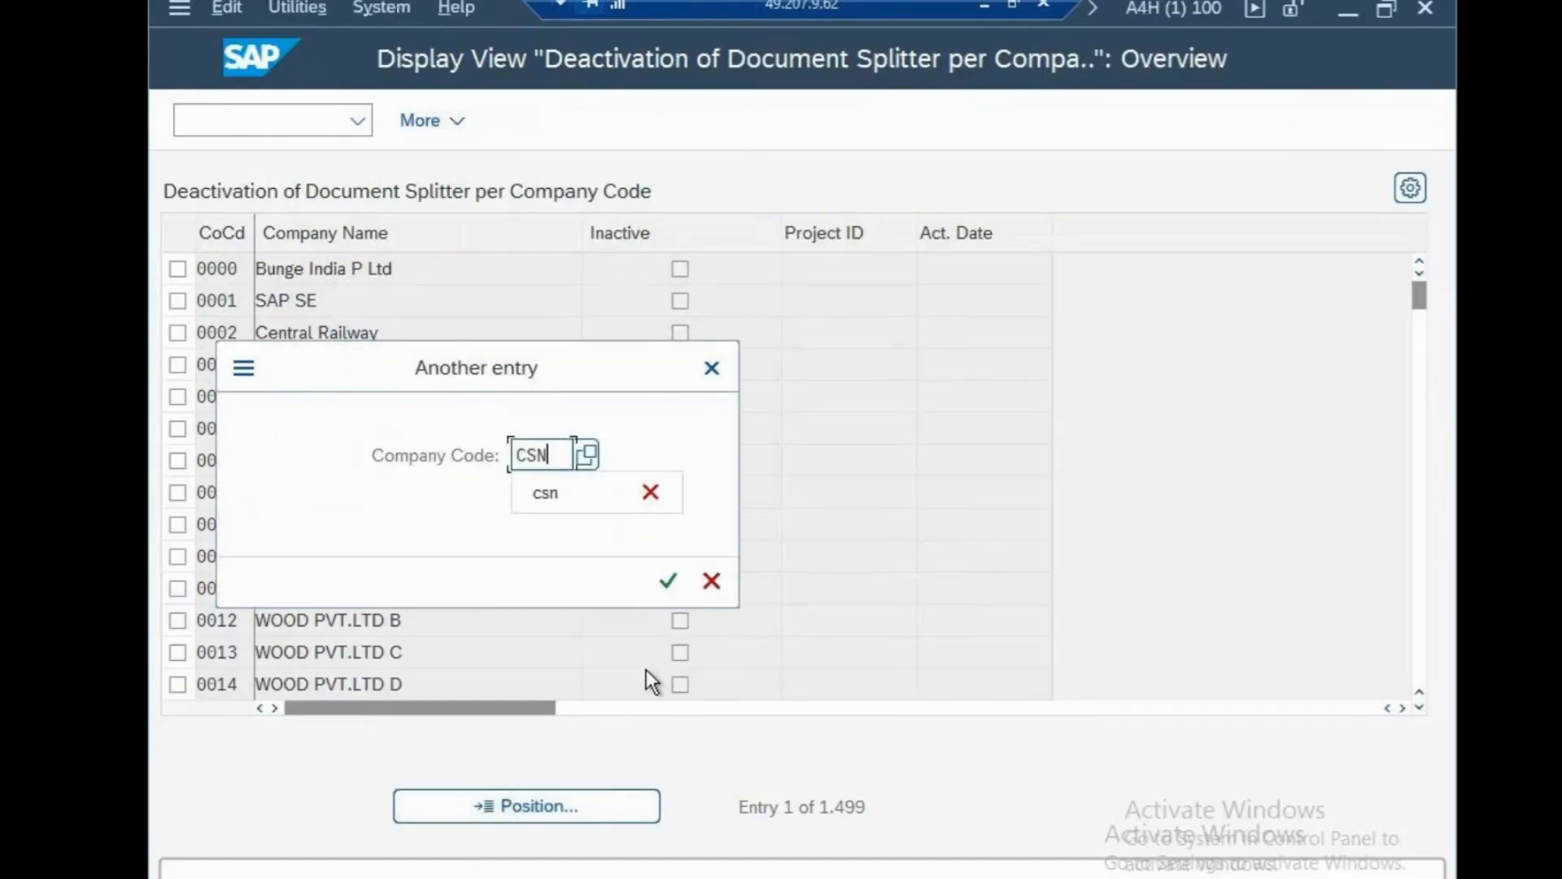
{"action": "left_click", "coordinate": [667, 597]}
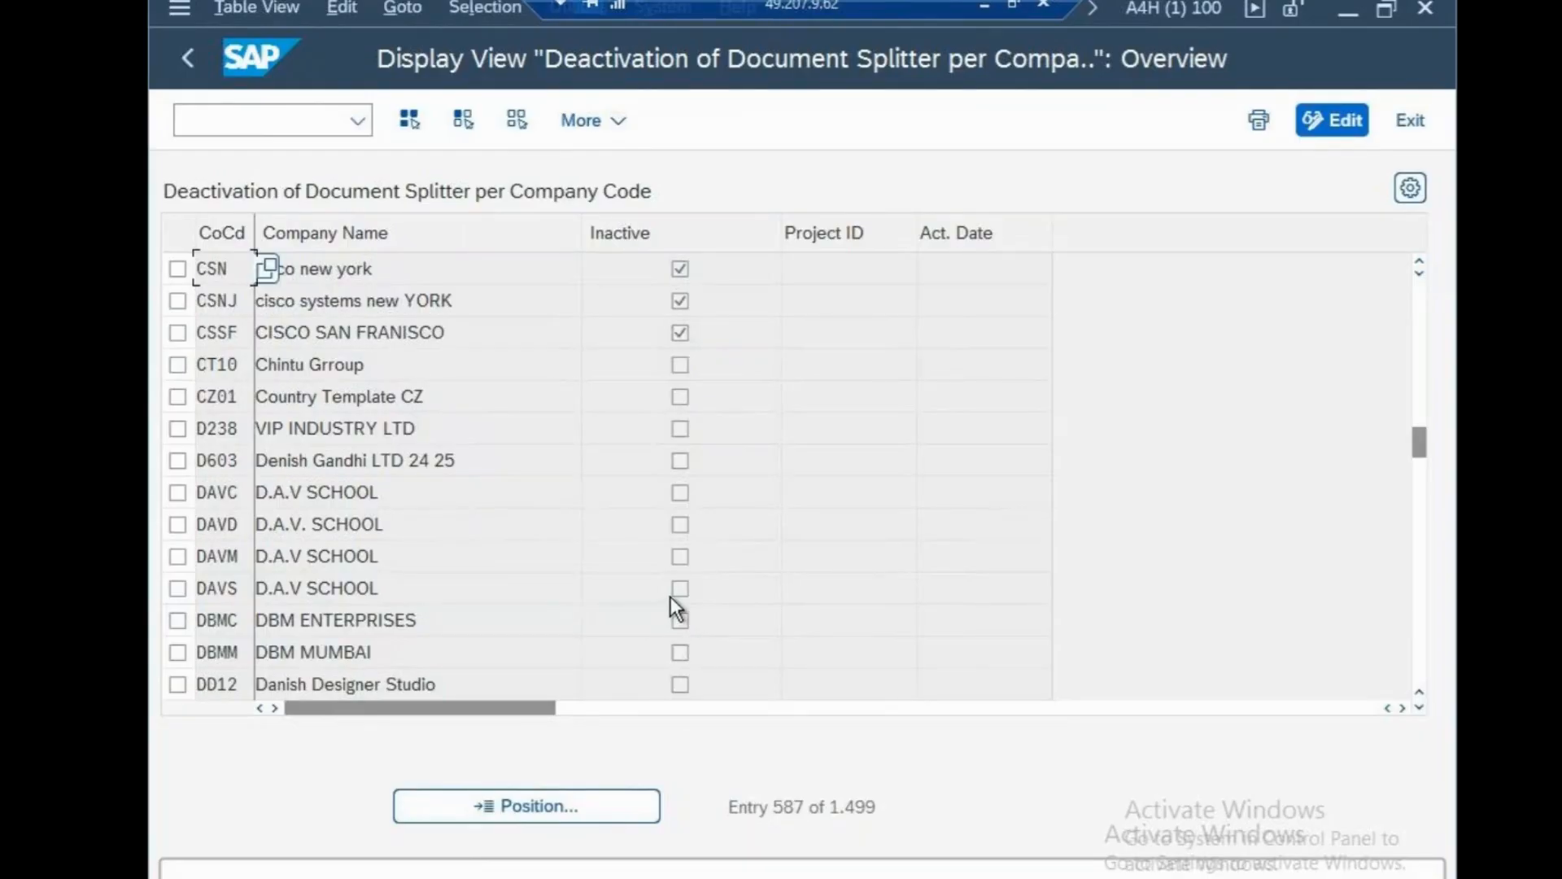
{"action": "left_click", "coordinate": [991, 4]}
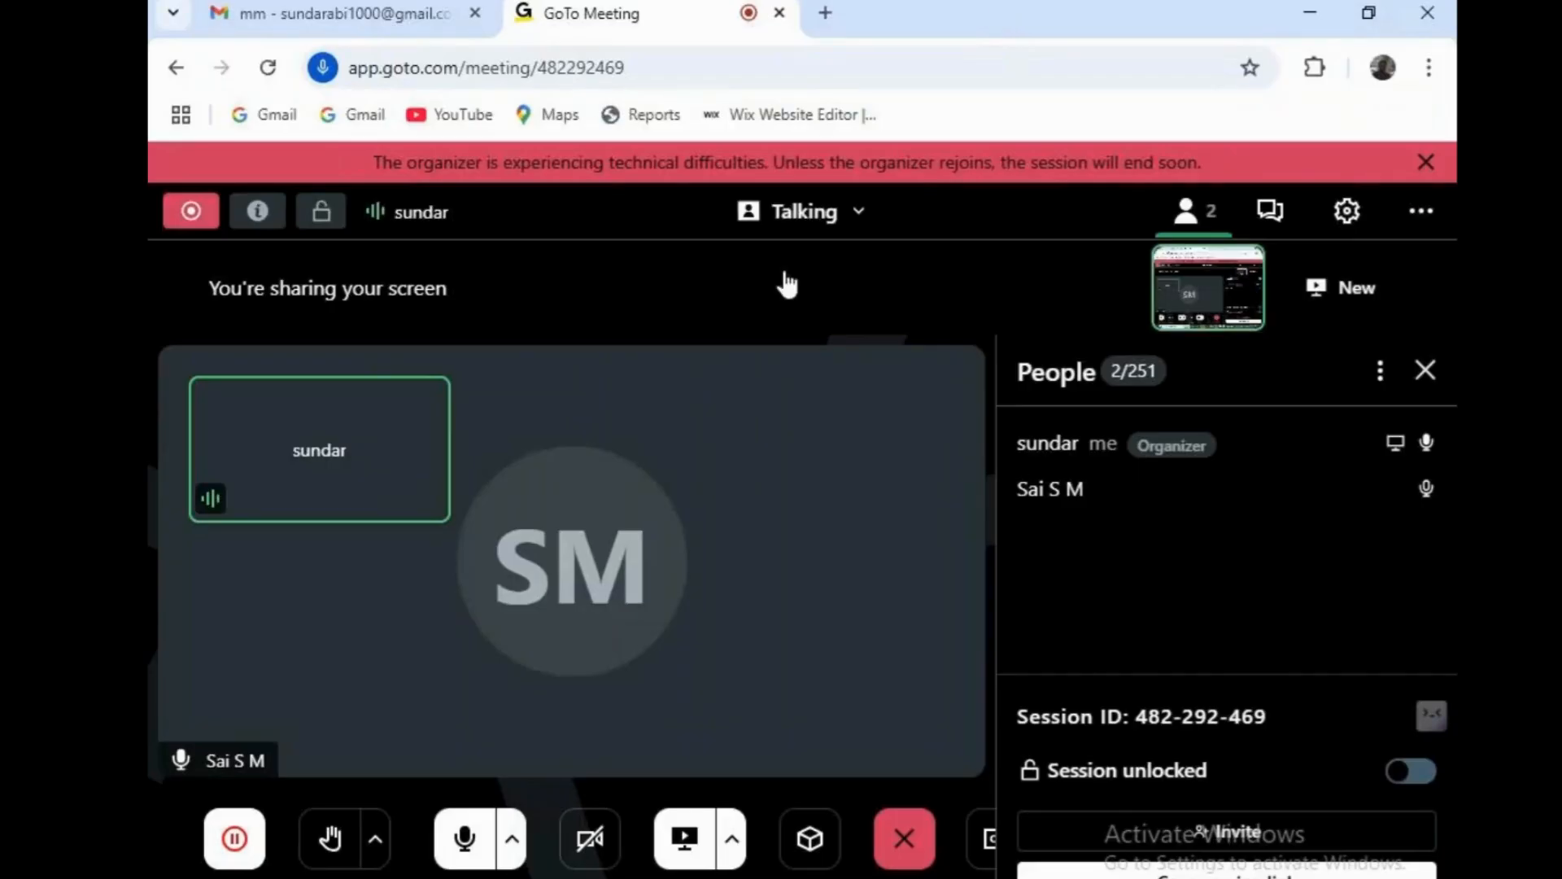
Add 'WE HAVE DONE TILL DOCUMENT SPLITTING' to the sapfasttrack notes and save.
{"action": "mouse_move", "coordinate": [928, 838]}
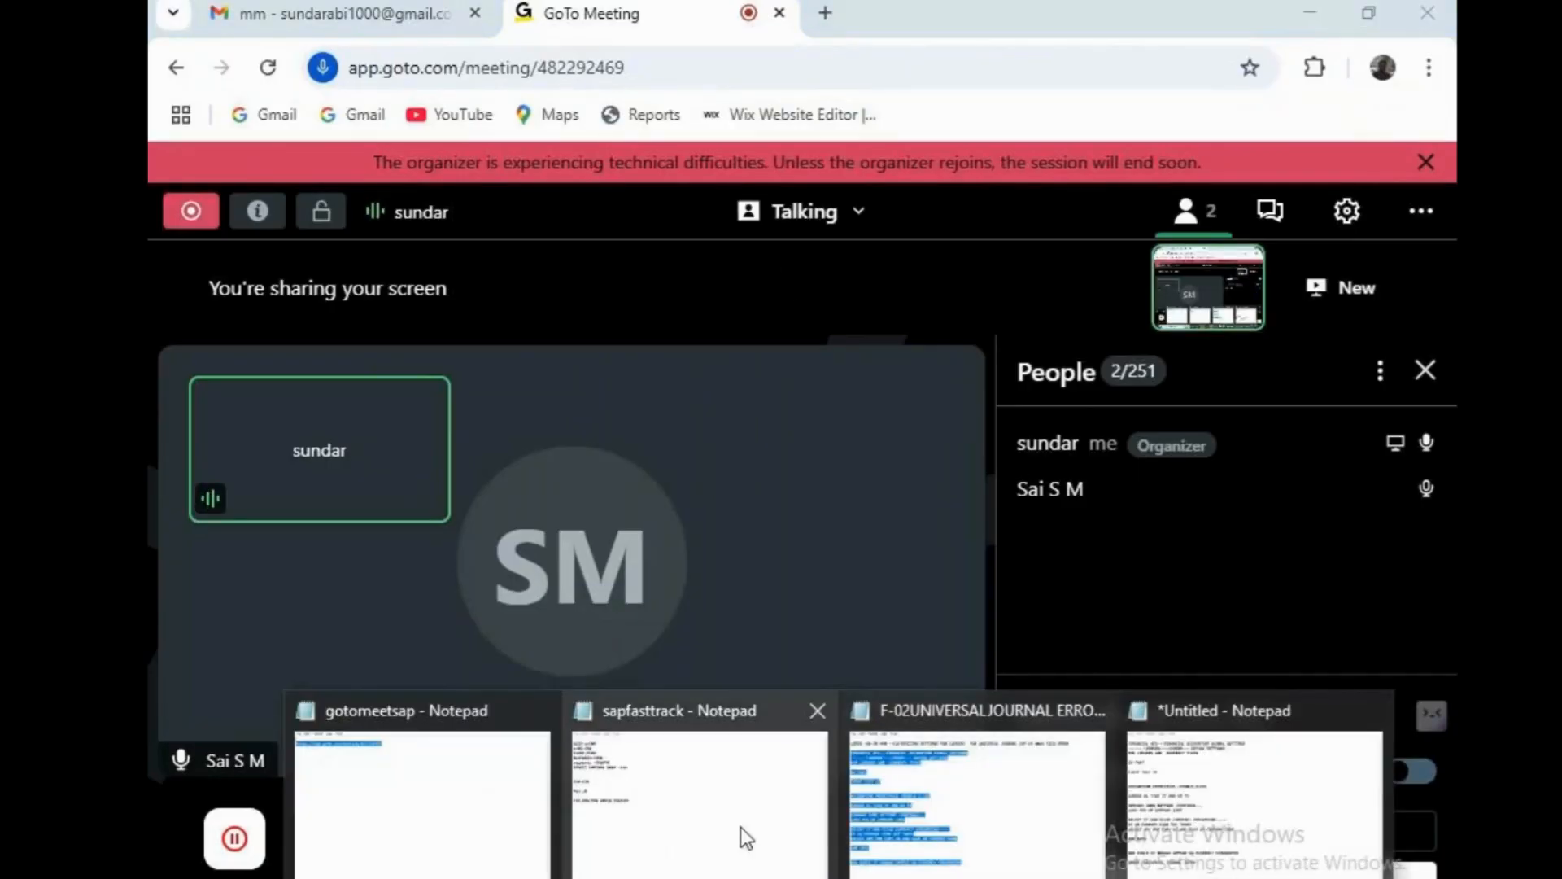
{"action": "left_click", "coordinate": [623, 815]}
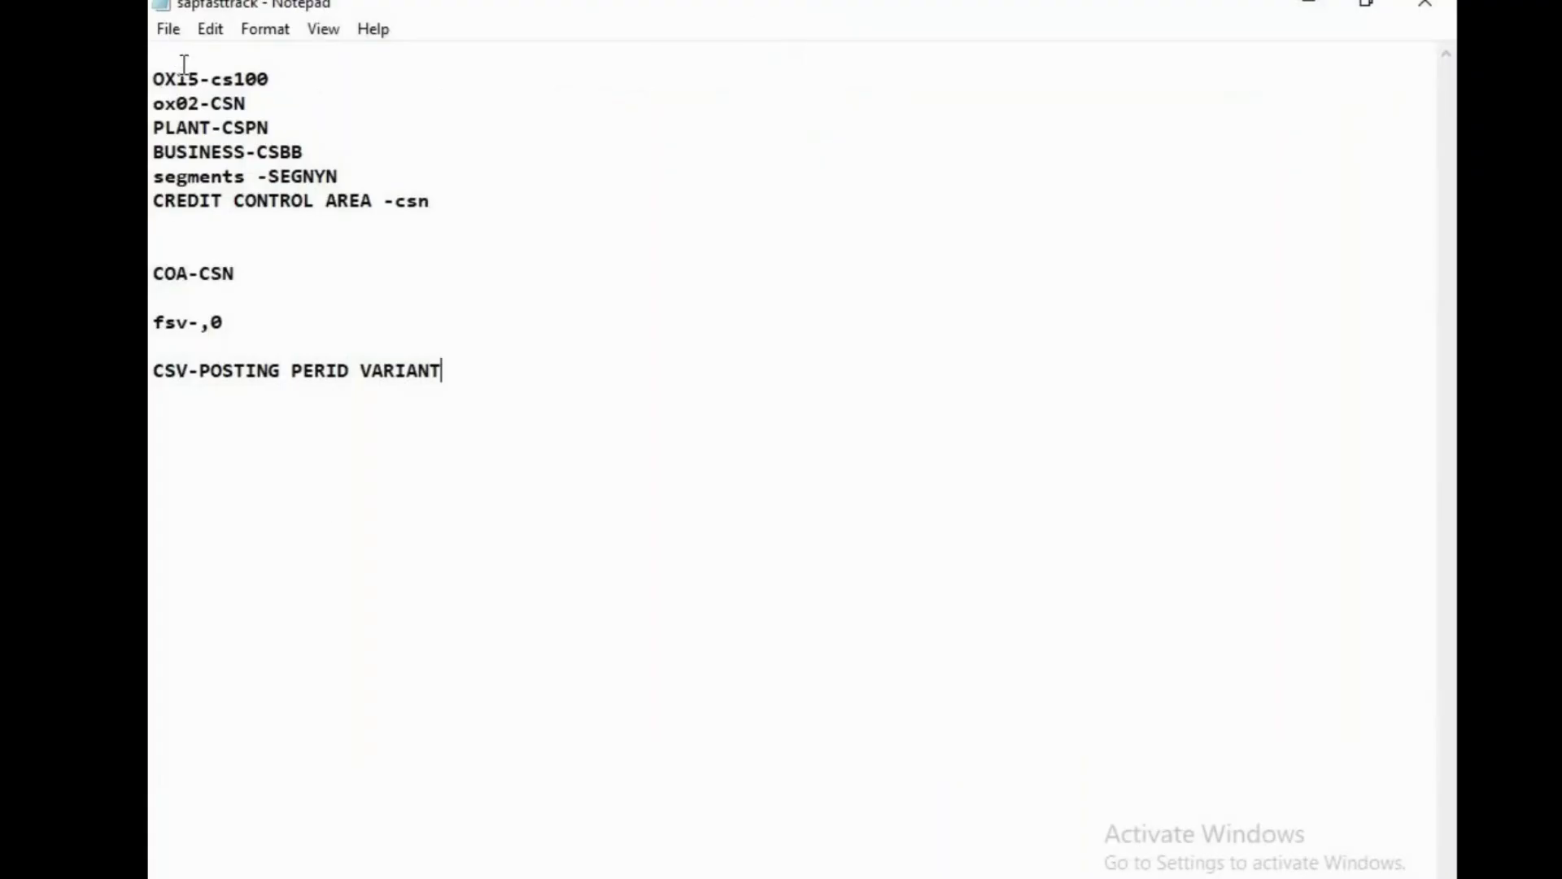
{"action": "key", "text": "Return"}
{"action": "key", "text": "Return"}
{"action": "key", "text": "Return"}
{"action": "key", "text": "Return"}
{"action": "type", "text": "WE"}
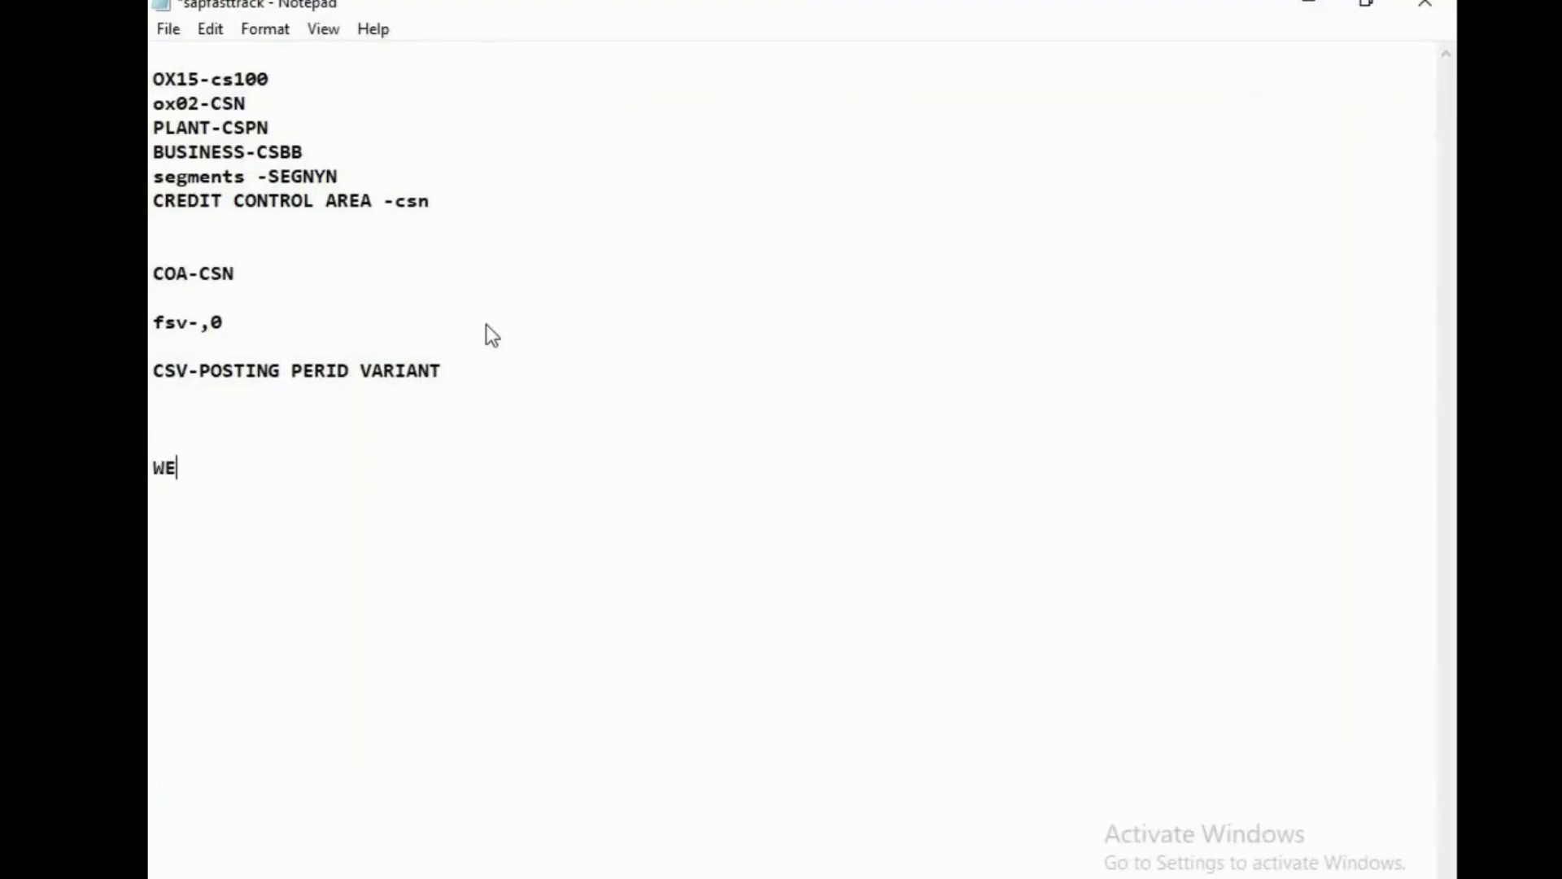
{"action": "type", "text": " HAVE DONE TILL DC"}
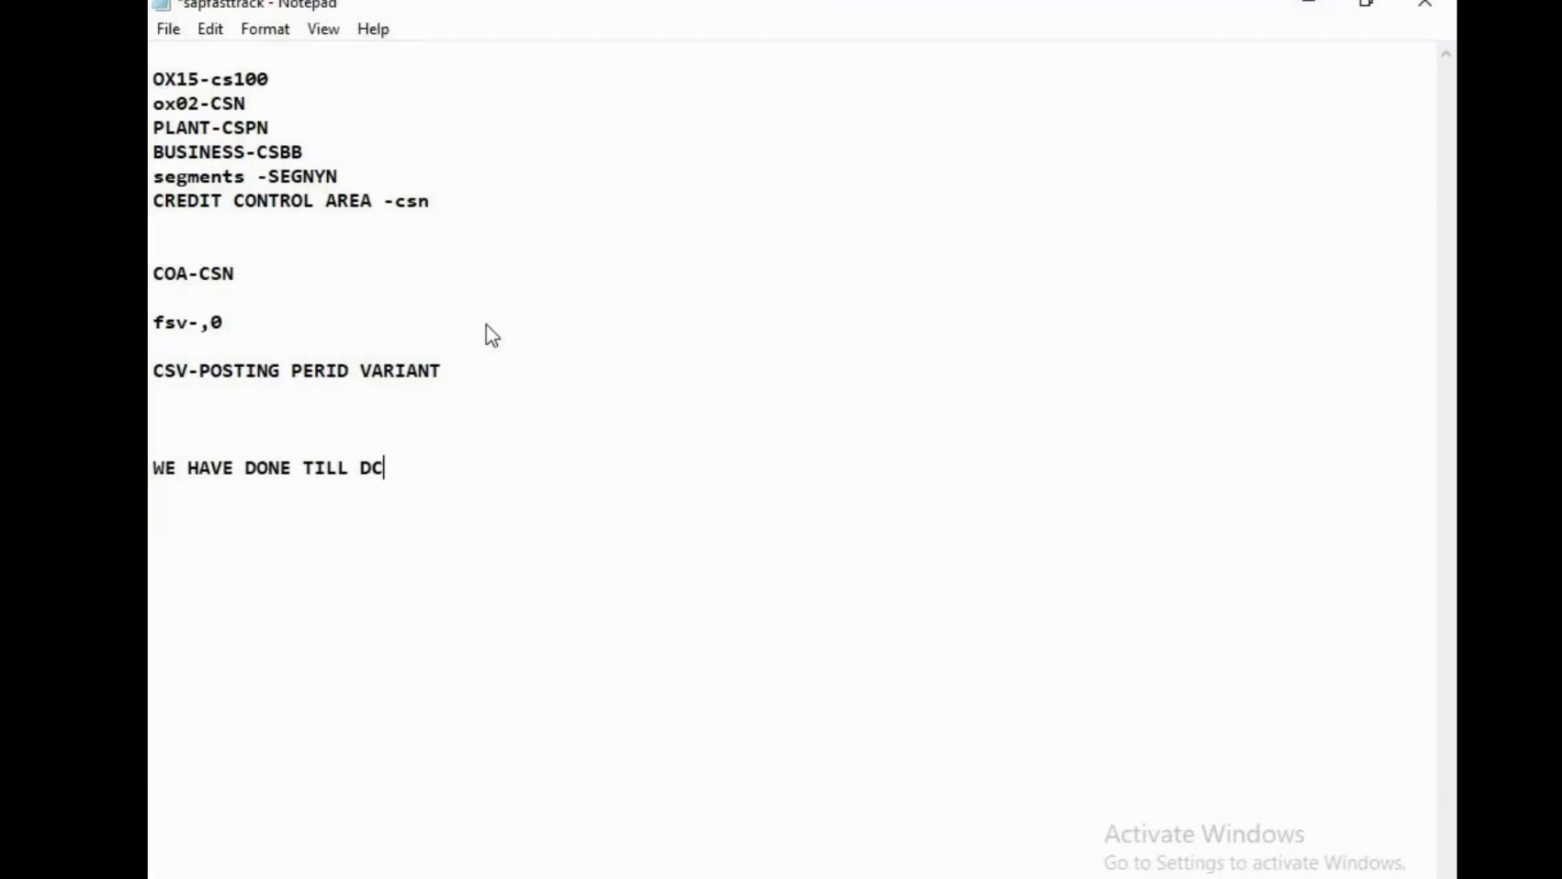
{"action": "key", "text": "BackSpace"}
{"action": "type", "text": "OCUMENT "}
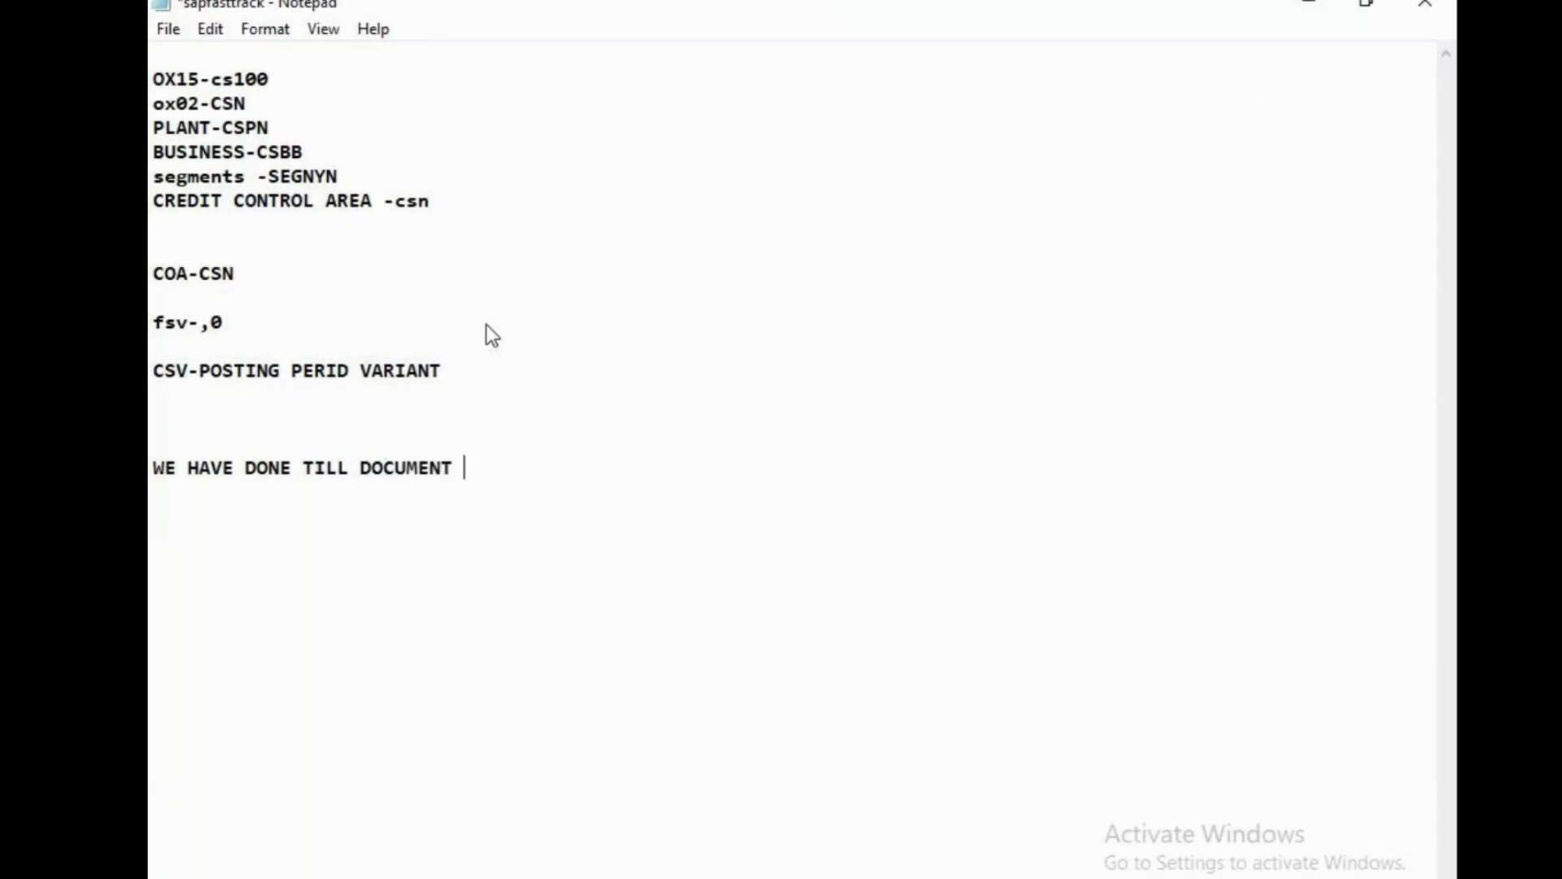
{"action": "type", "text": "SPLITTED"}
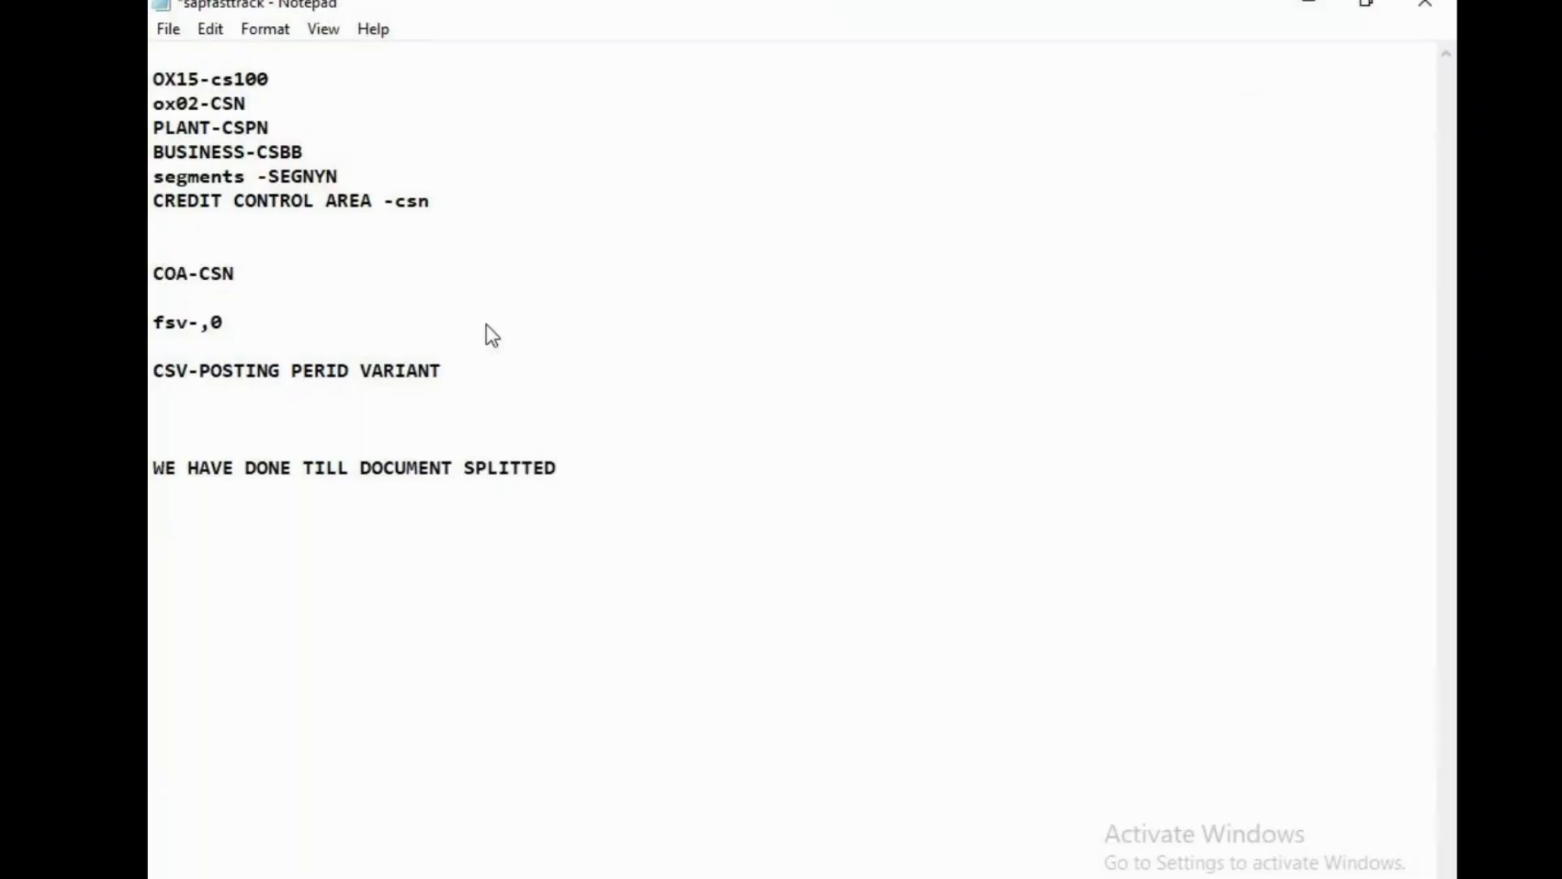
{"action": "key", "text": "BackSpace"}
{"action": "key", "text": "BackSpace"}
{"action": "type", "text": "ING"}
{"action": "left_click", "coordinate": [166, 29]}
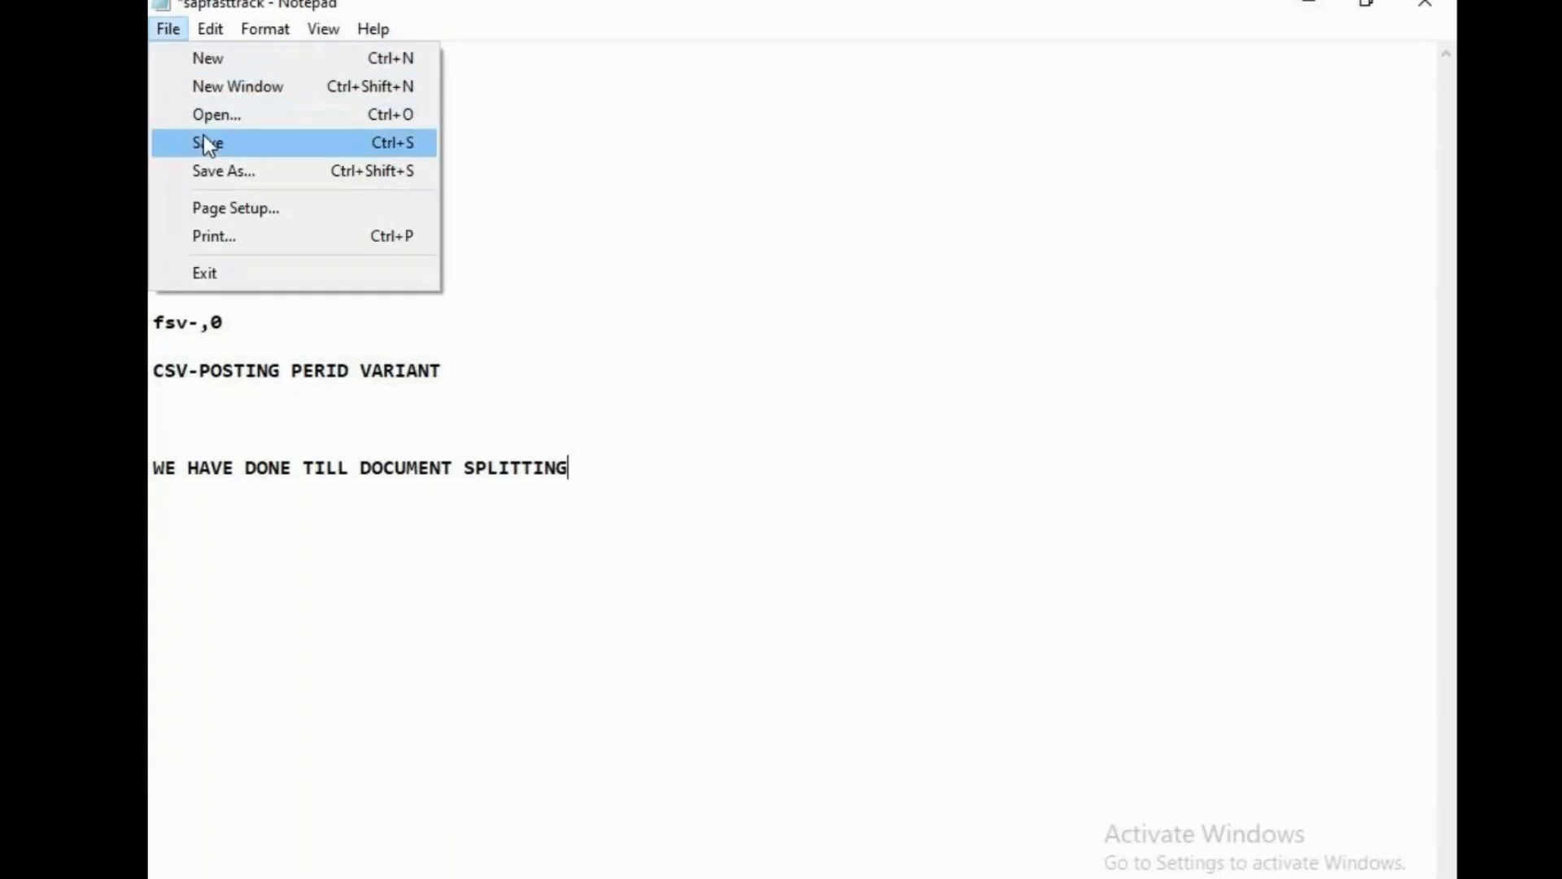
{"action": "left_click", "coordinate": [204, 137]}
Add 'WE HAVE TO COVER TOLE GRP/FIELD STATUS ------' and save again.
{"action": "key", "text": "Return"}
{"action": "key", "text": "Return"}
{"action": "key", "text": "Return"}
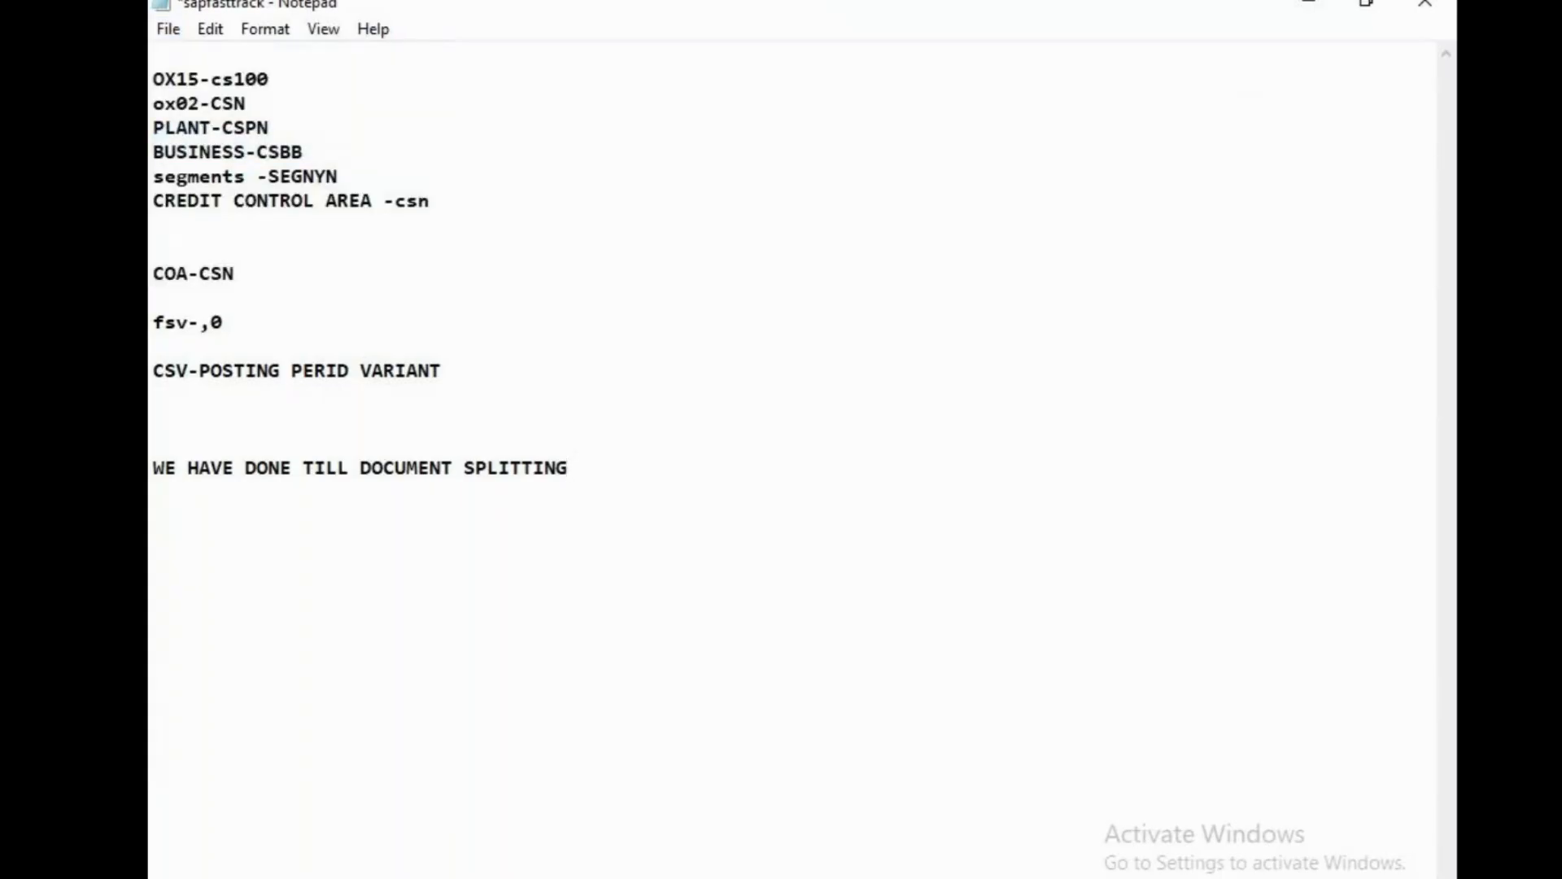
{"action": "type", "text": "WE HAVE TO COVER"}
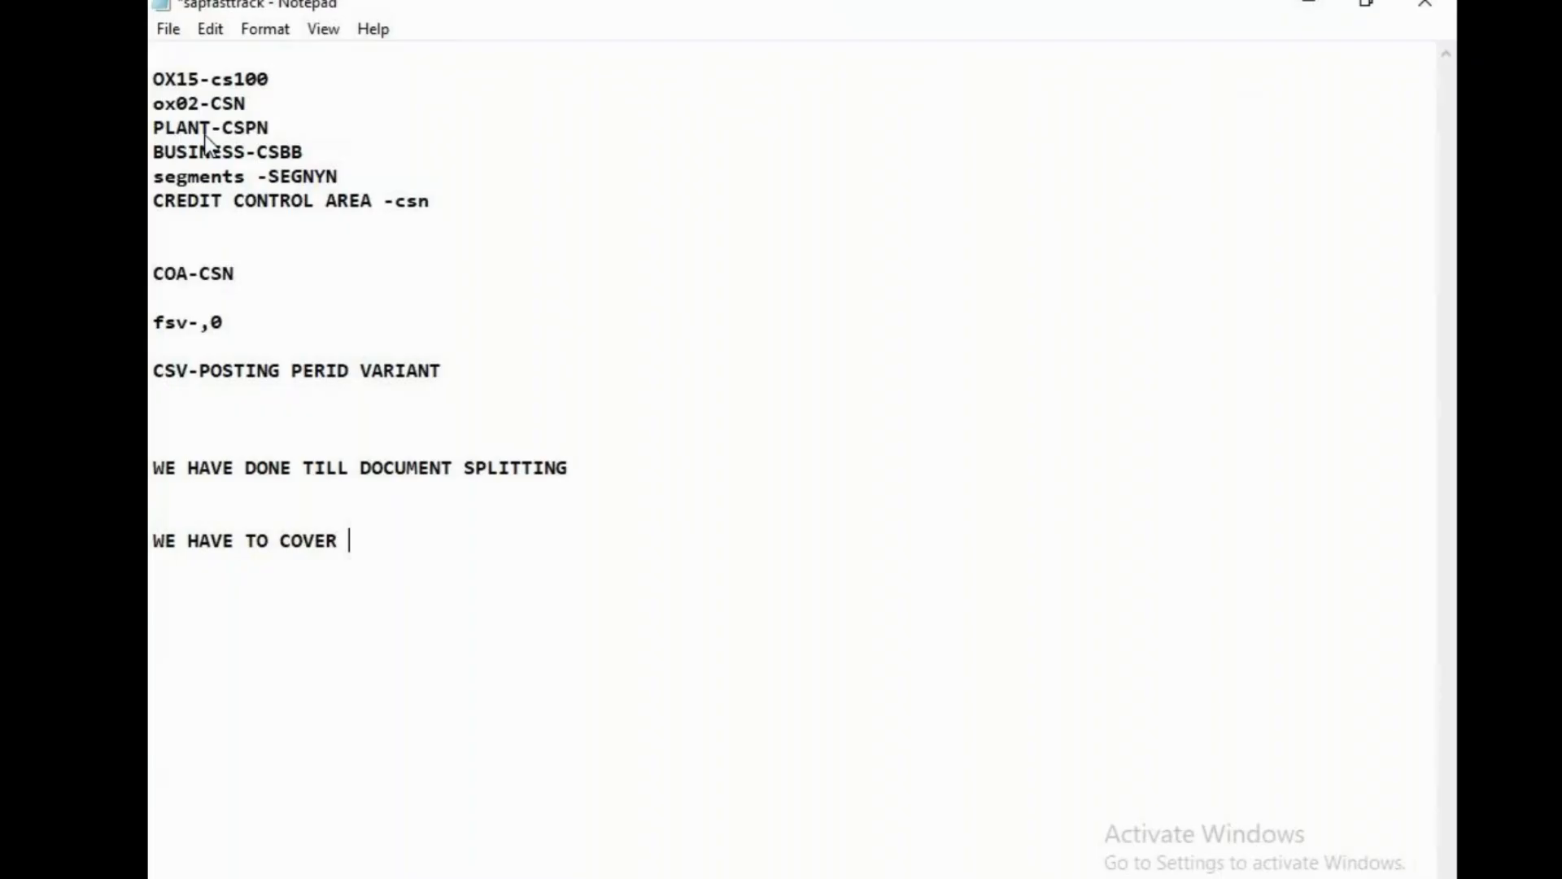
{"action": "type", "text": "TOLE GRP/"}
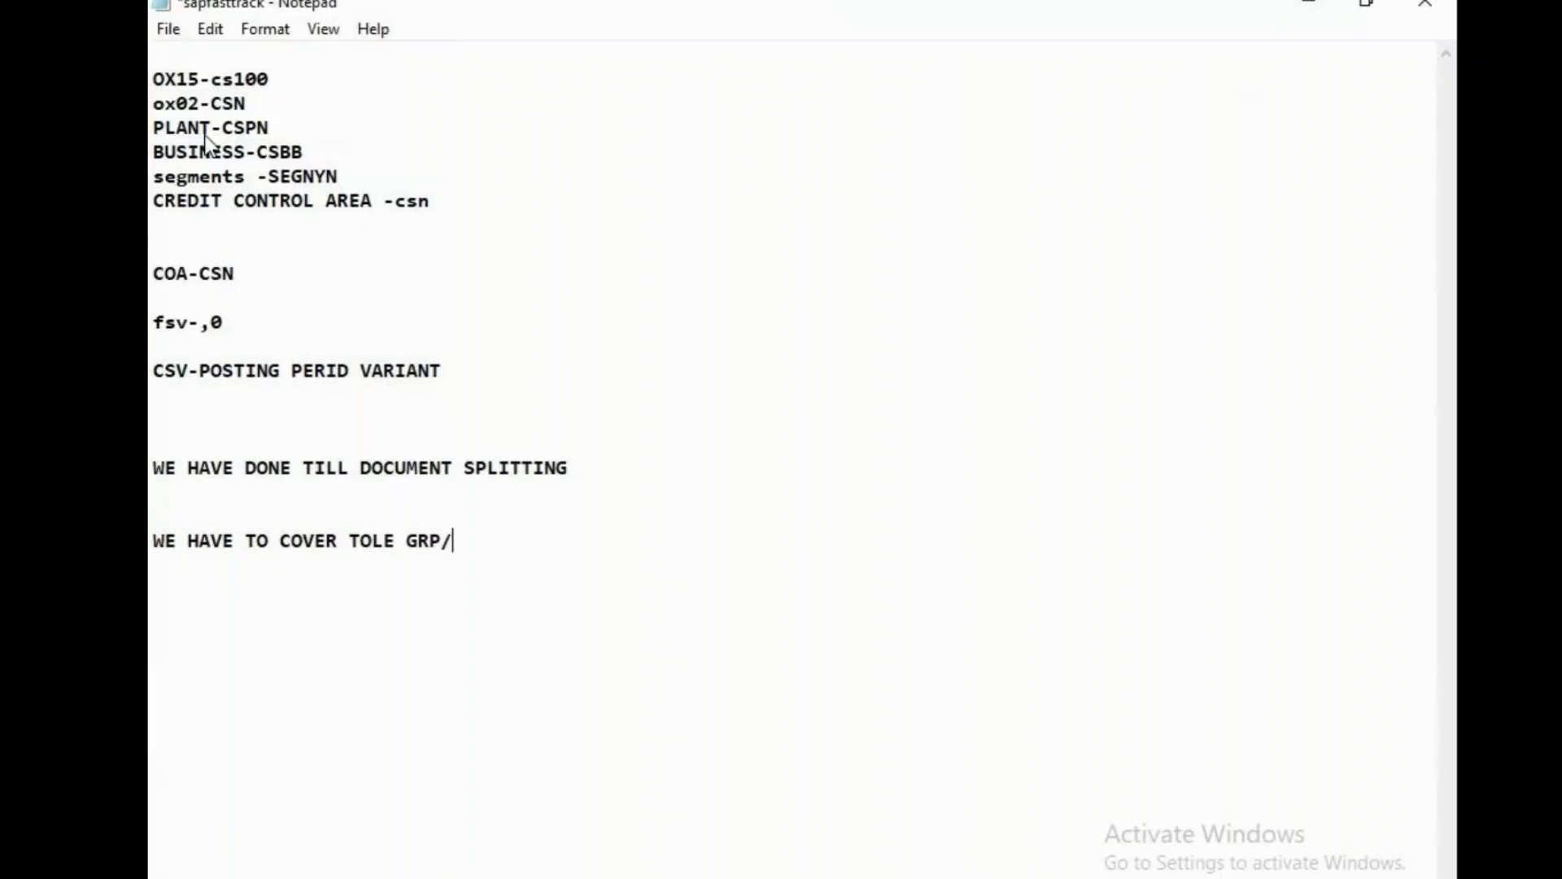
{"action": "type", "text": "FIELD STATS"}
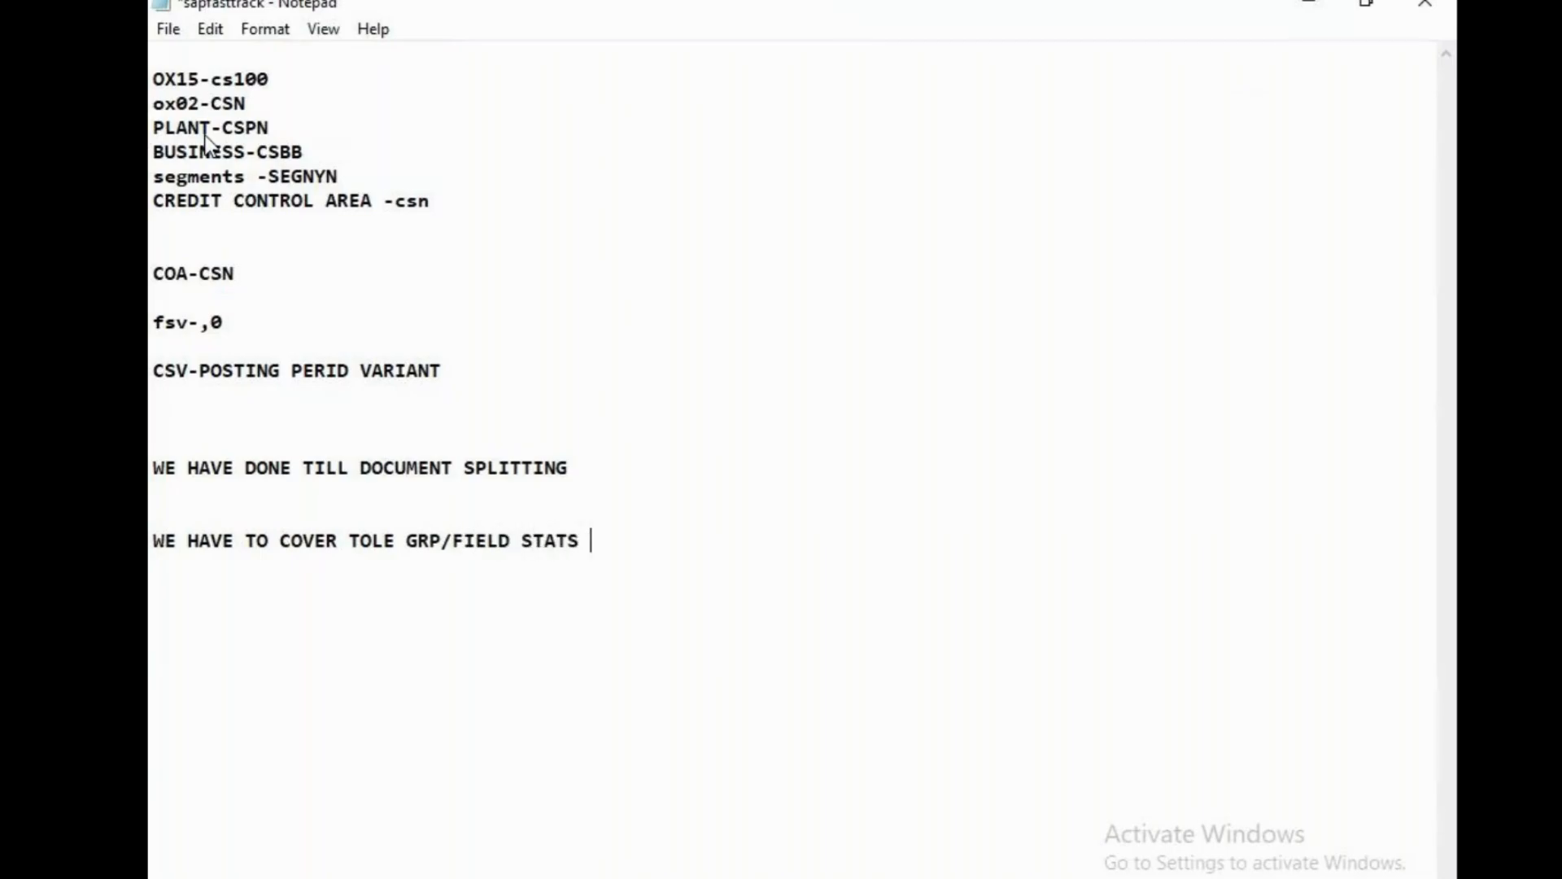
{"action": "key", "text": "BackSpace"}
{"action": "key", "text": "BackSpace"}
{"action": "type", "text": "US ------"}
{"action": "key", "text": "ctrl+s"}
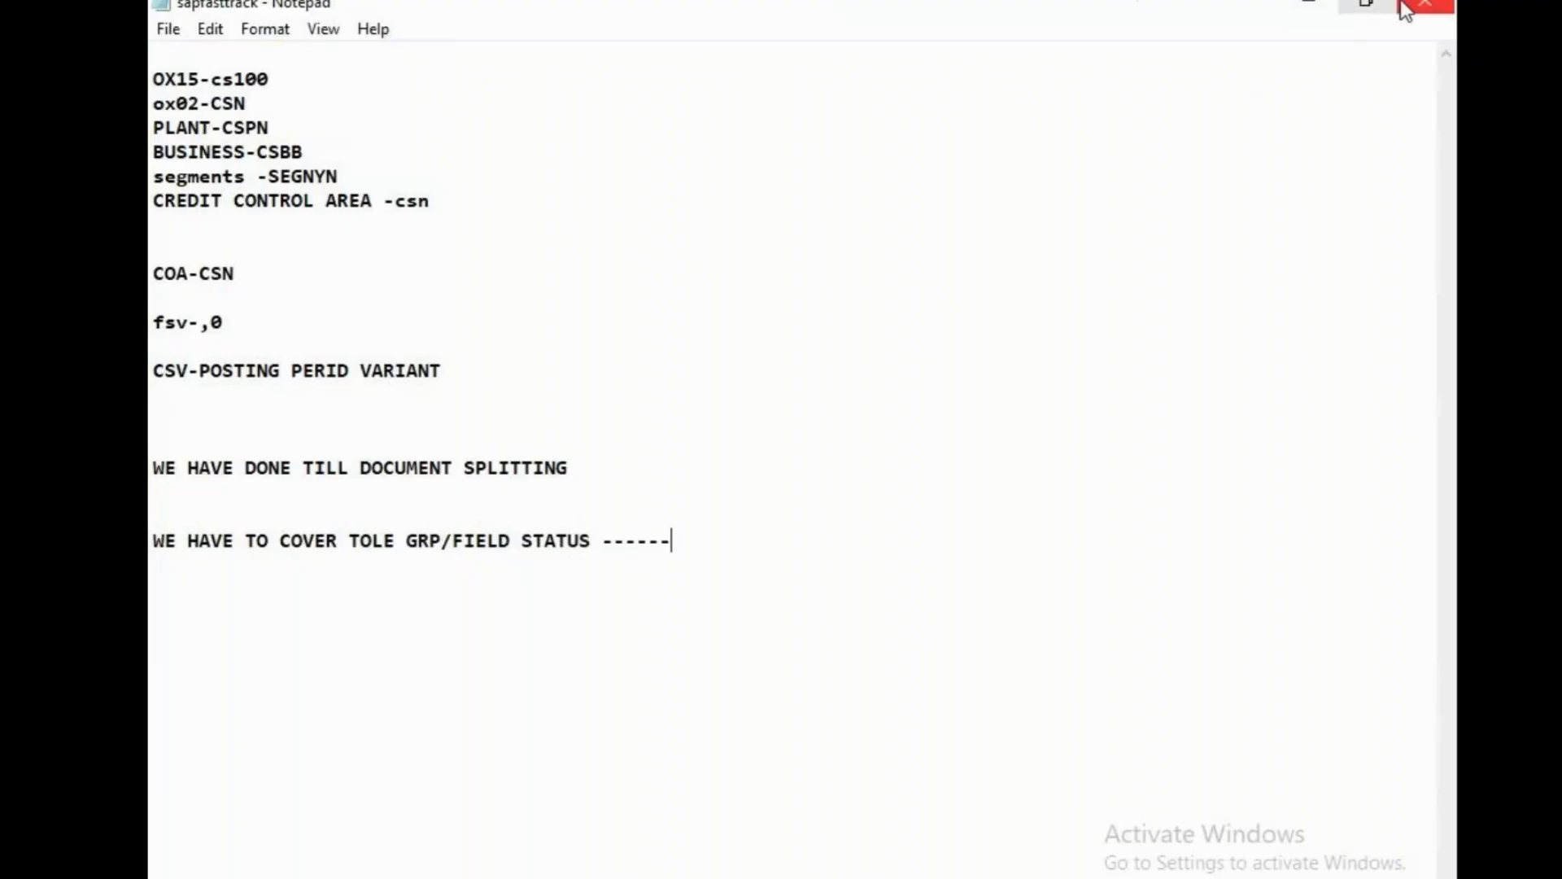
Switch to the Untitled Notepad and select all of its old text.
{"action": "left_click", "coordinate": [839, 878]}
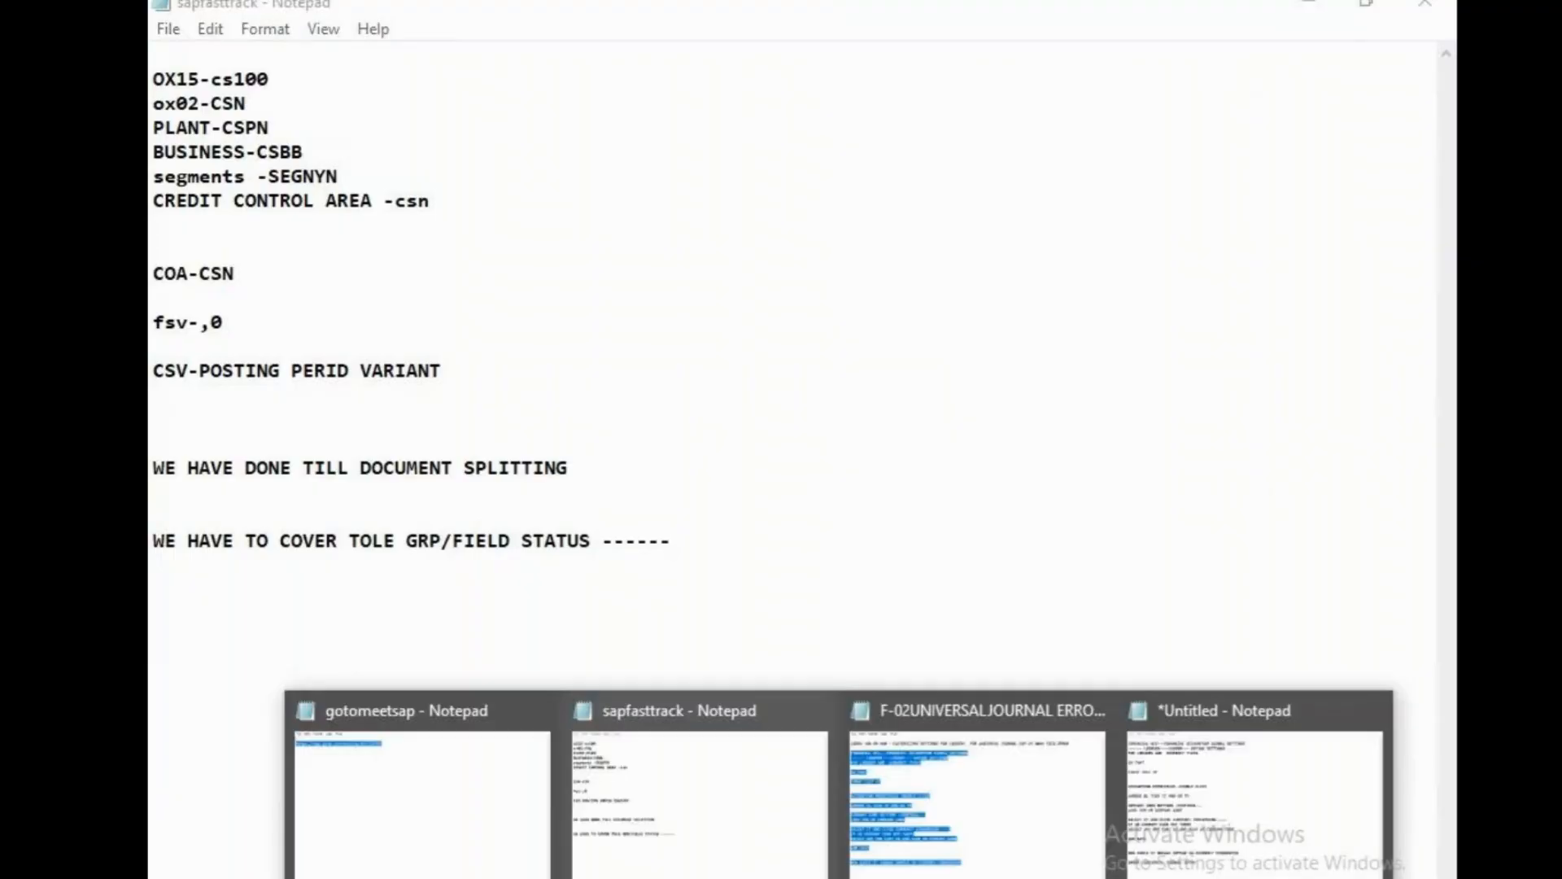
{"action": "left_click", "coordinate": [1190, 822]}
{"action": "left_click_drag", "start_coordinate": [403, 466], "coordinate": [589, 711]}
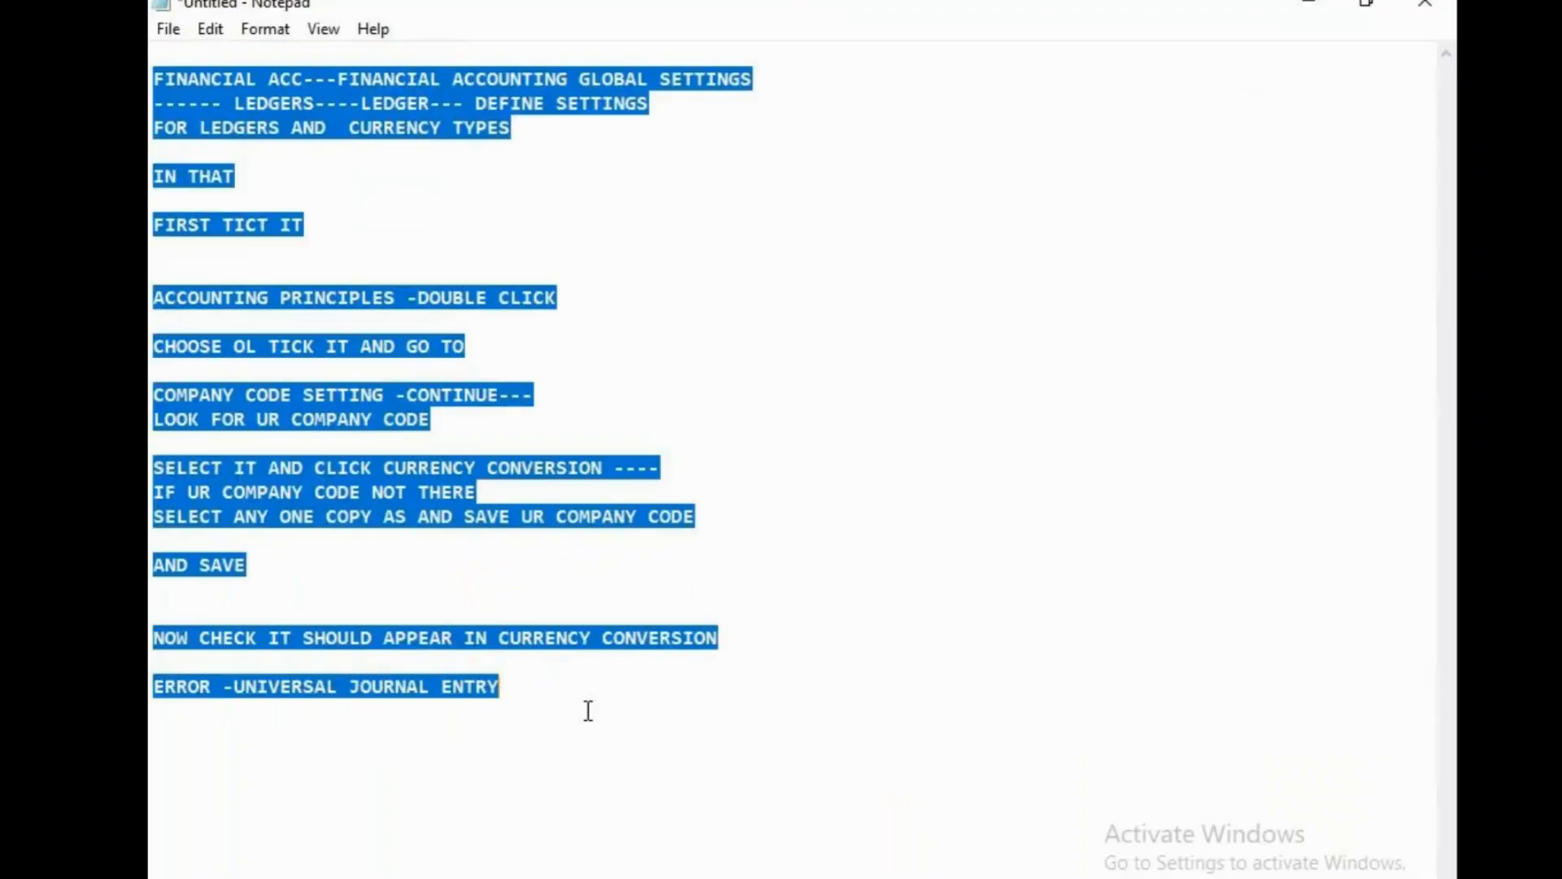
Replace the old Untitled notes with the heading 'CONFIGURING CURRENCY SETTINGS USING LEDGERS'.
{"action": "key", "text": "Return"}
{"action": "key", "text": "Return"}
{"action": "type", "text": "CONFI"}
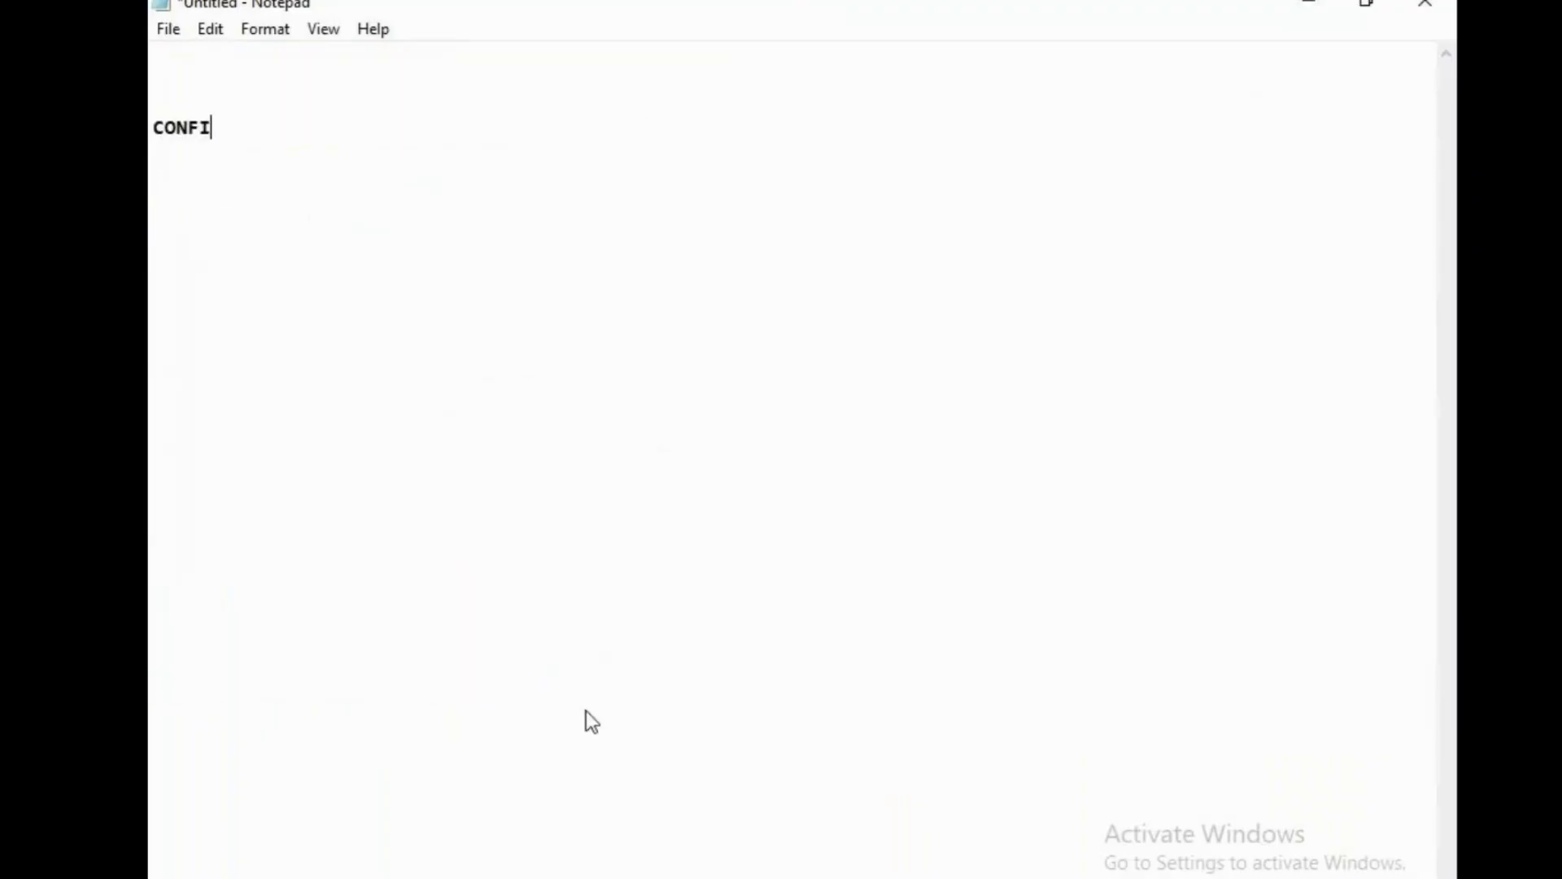
{"action": "type", "text": "GURING CURRENCY SETT"}
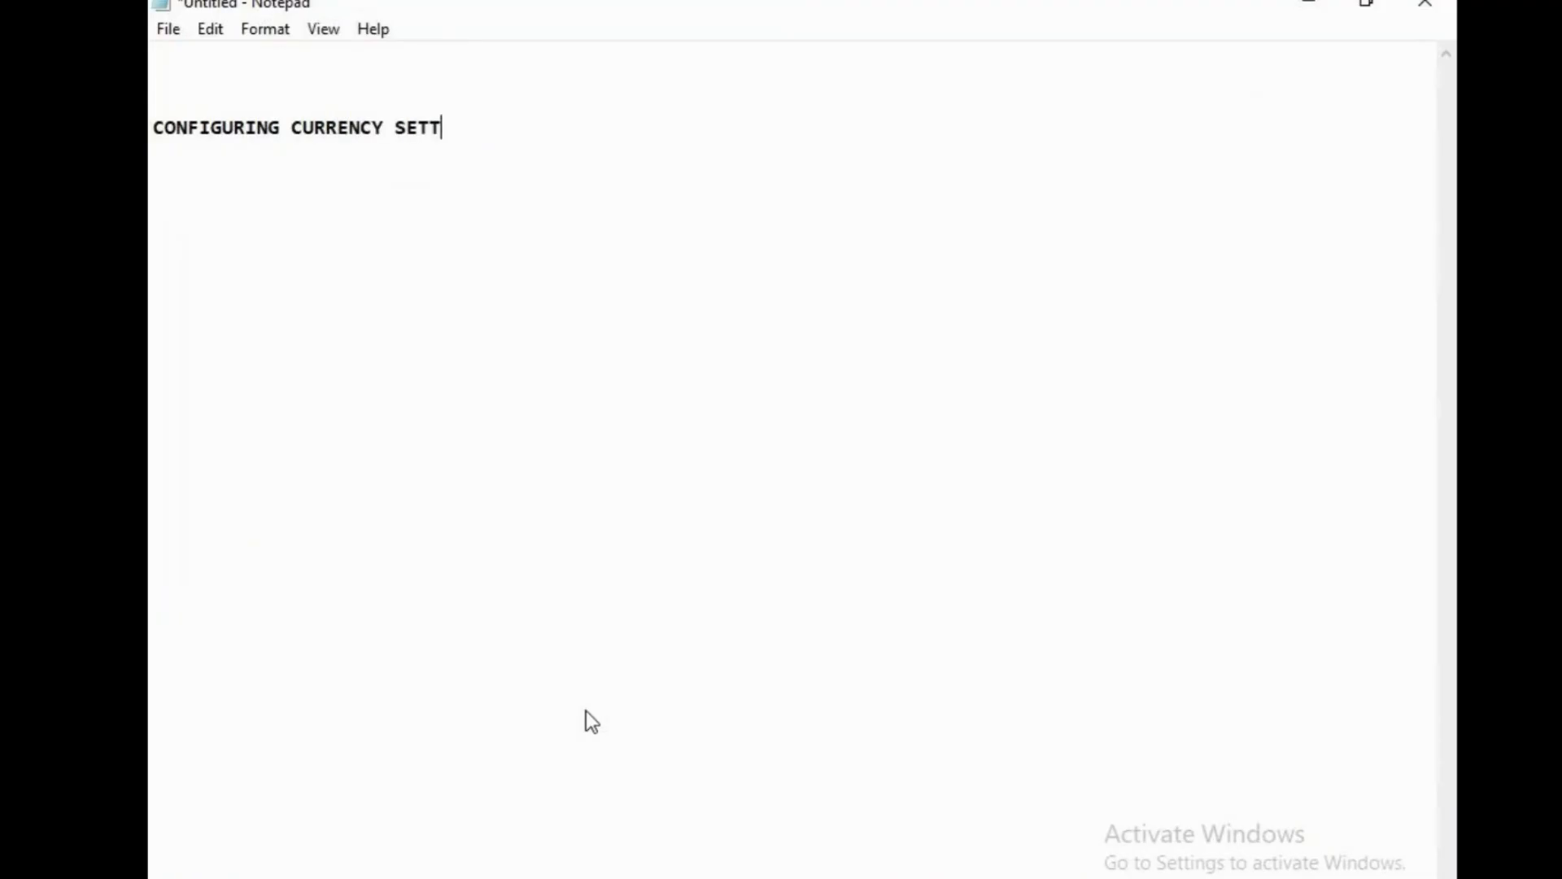
{"action": "type", "text": "INGS U"}
{"action": "type", "text": "SIGN"}
{"action": "key", "text": "BackSpace"}
{"action": "key", "text": "BackSpace"}
{"action": "key", "text": "BackSpace"}
{"action": "type", "text": "NG U"}
{"action": "key", "text": "BackSpace"}
{"action": "type", "text": "L"}
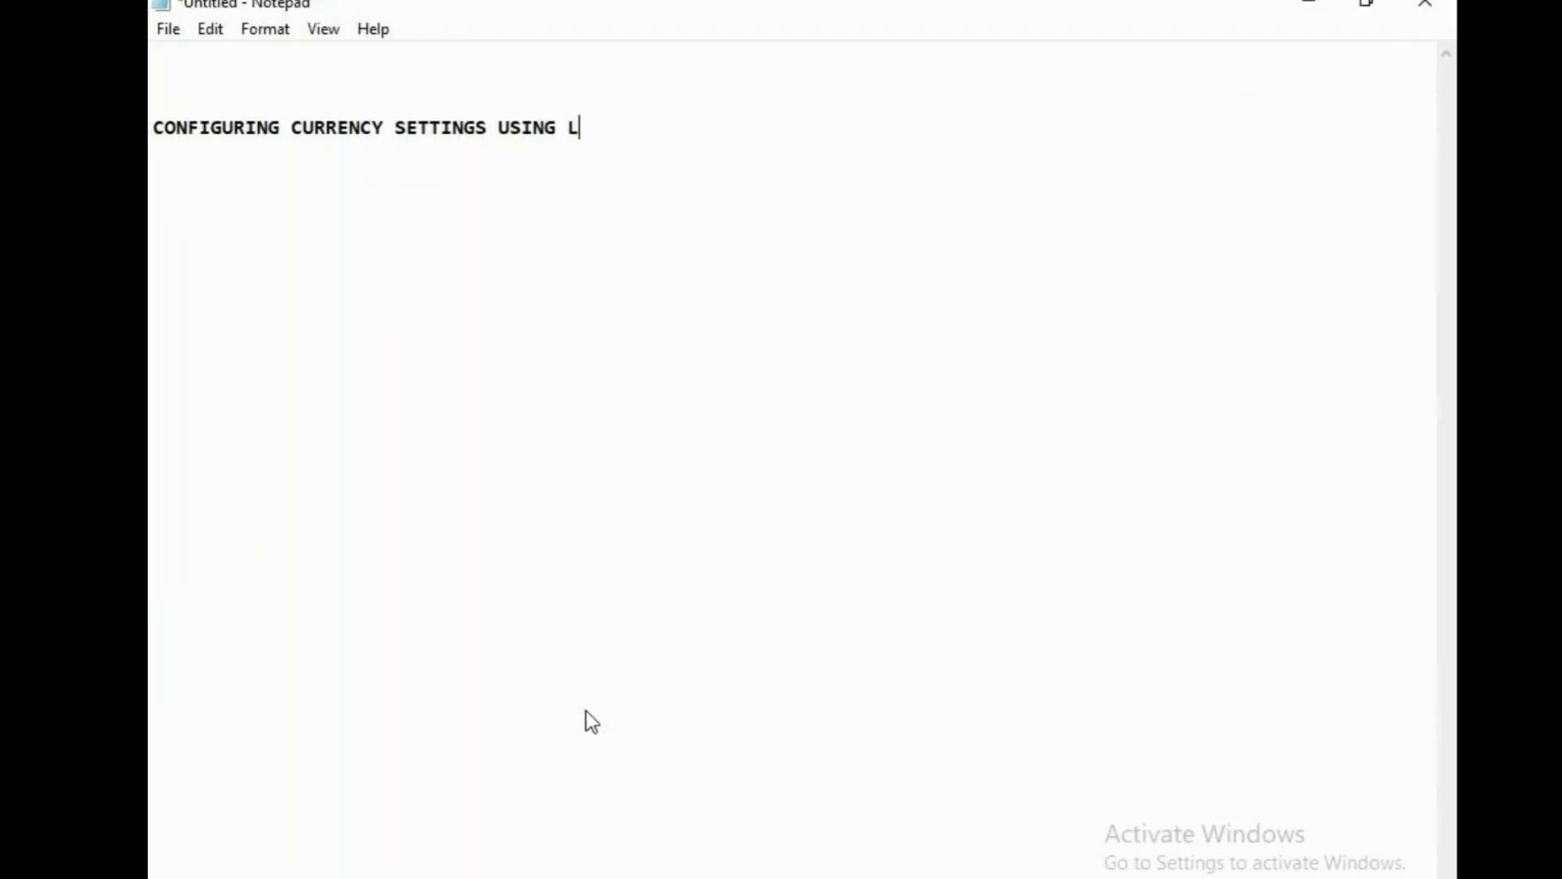
{"action": "type", "text": "EGERS"}
{"action": "key", "text": "BackSpace"}
{"action": "key", "text": "BackSpace"}
{"action": "key", "text": "BackSpace"}
{"action": "key", "text": "BackSpace"}
{"action": "type", "text": "DERS"}
{"action": "key", "text": "BackSpace"}
{"action": "key", "text": "BackSpace"}
{"action": "key", "text": "BackSpace"}
{"action": "type", "text": "GERS"}
Add the transaction line 'OB52-augr' below the heading.
{"action": "key", "text": "Return"}
{"action": "key", "text": "Return"}
{"action": "key", "text": "Return"}
{"action": "type", "text": "OB562"}
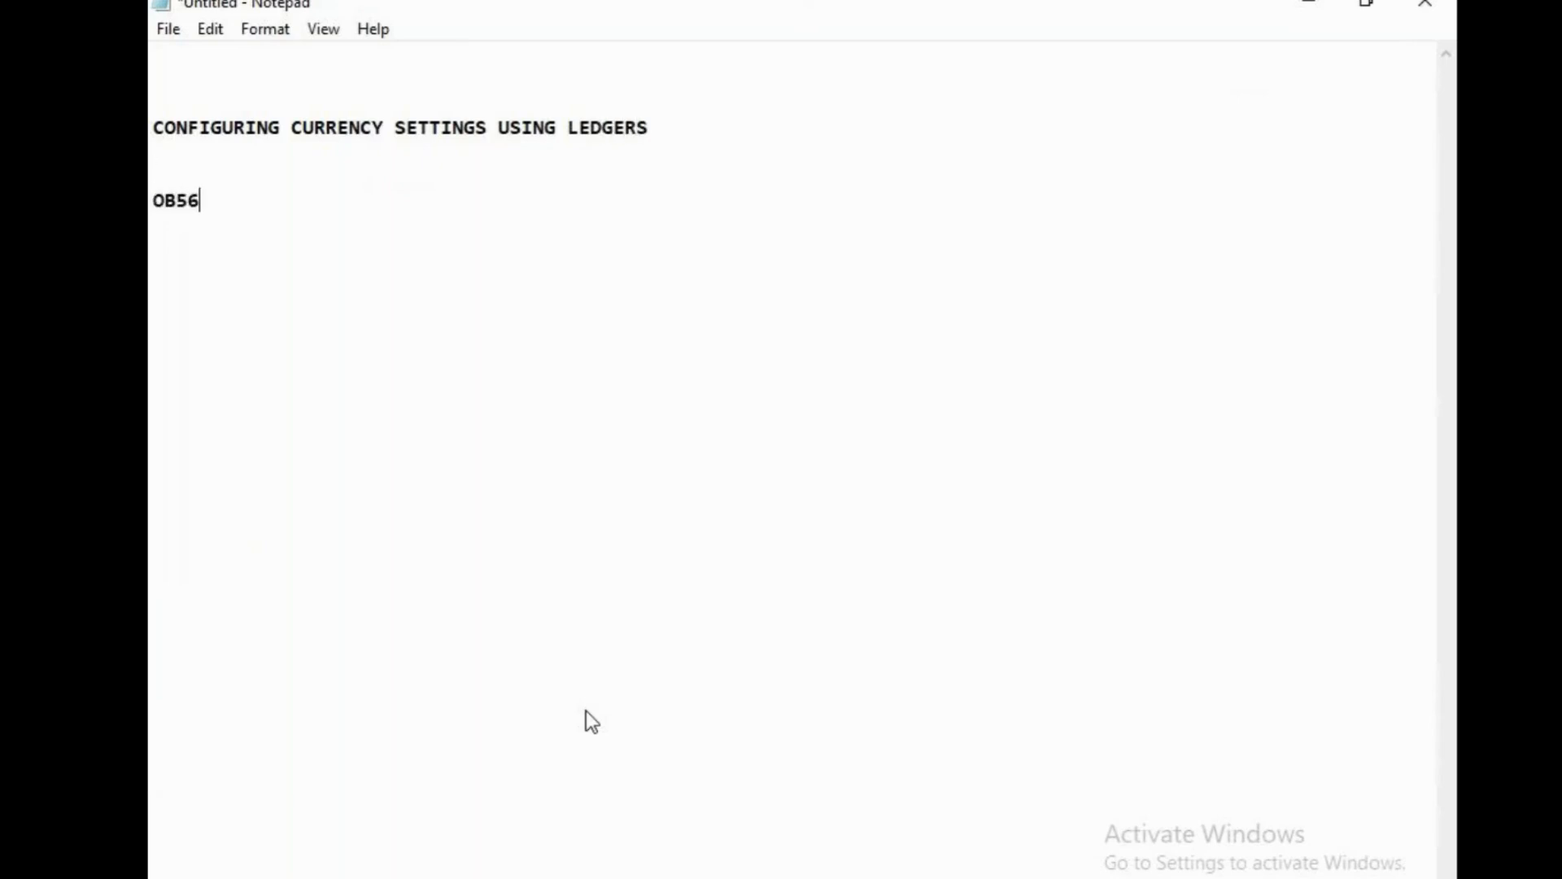
{"action": "key", "text": "Return"}
{"action": "key", "text": "BackSpace"}
{"action": "key", "text": "BackSpace"}
{"action": "key", "text": "BackSpace"}
{"action": "key", "text": "BackSpace"}
{"action": "type", "text": "52-augr"}
{"action": "key", "text": "Return"}
{"action": "key", "text": "Return"}
Add the lines 'ACTIVATE DOCUMENT SPLITTING' and 'SM30', then close the Untitled notes window.
{"action": "type", "text": "doc"}
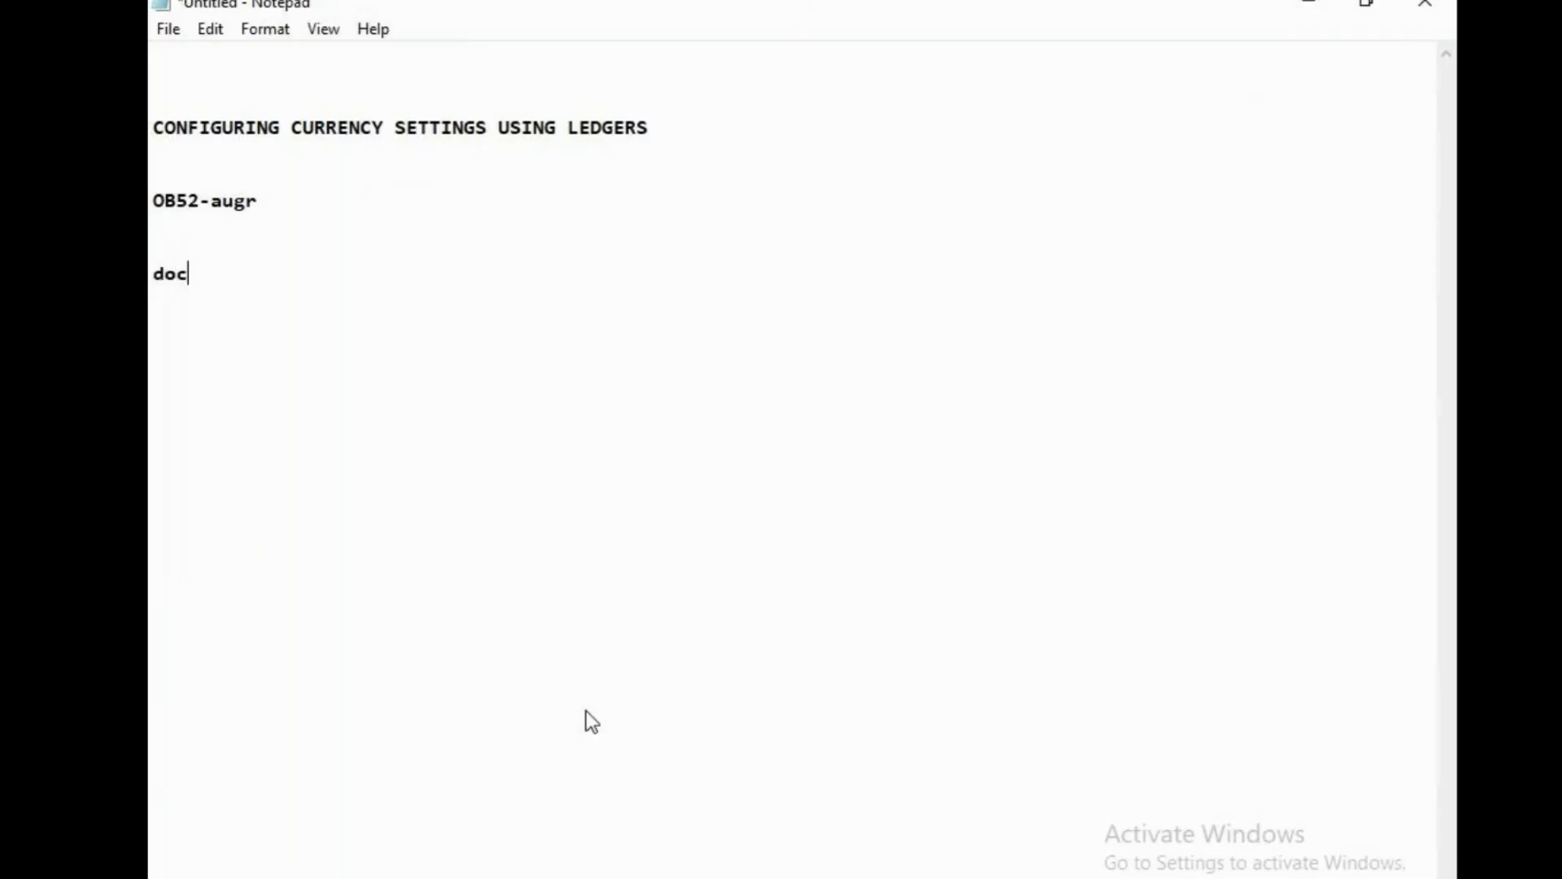
{"action": "type", "text": "umen"}
{"action": "key", "text": "BackSpace"}
{"action": "key", "text": "BackSpace"}
{"action": "key", "text": "BackSpace"}
{"action": "key", "text": "BackSpace"}
{"action": "key", "text": "BackSpace"}
{"action": "key", "text": "BackSpace"}
{"action": "key", "text": "BackSpace"}
{"action": "type", "text": "ACTIVATE DOC"}
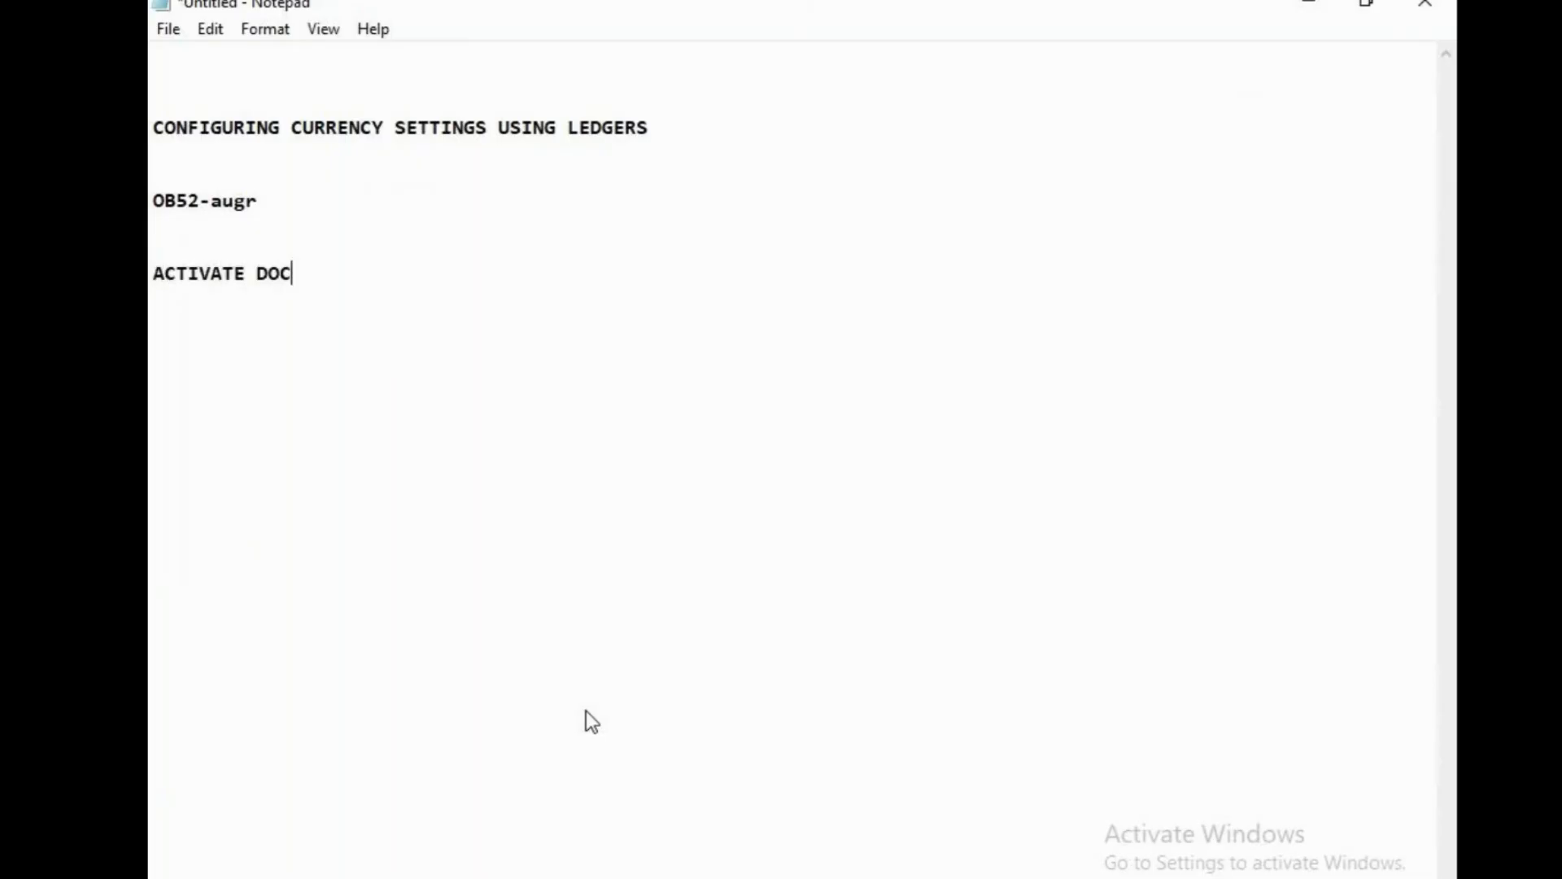
{"action": "type", "text": "UMENT SPL;OI"}
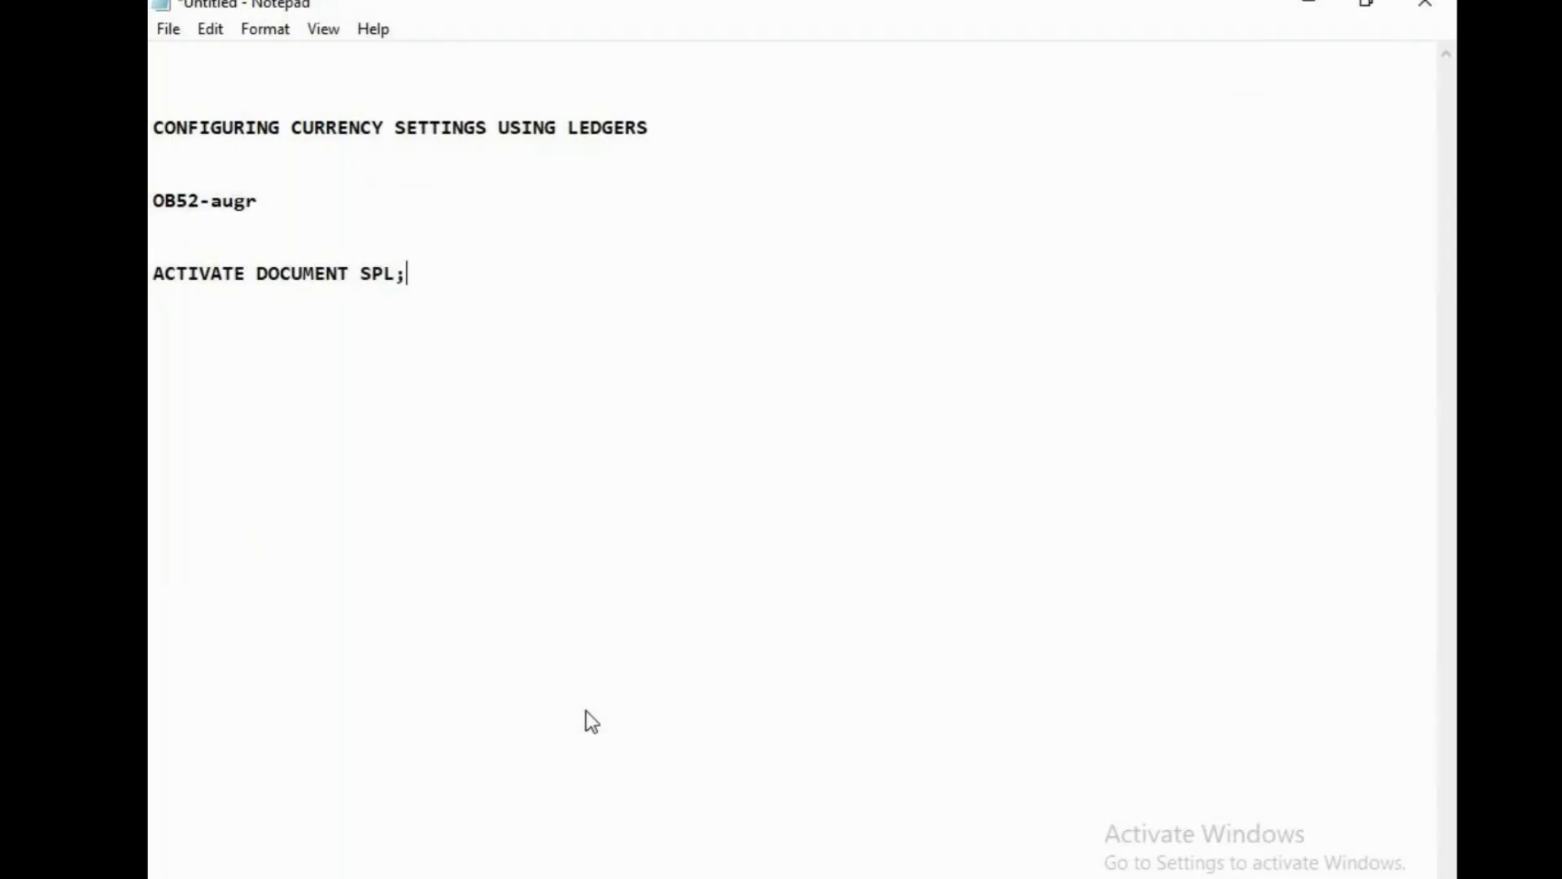
{"action": "key", "text": "BackSpace"}
{"action": "key", "text": "BackSpace"}
{"action": "key", "text": "BackSpace"}
{"action": "type", "text": "ITTING"}
{"action": "key", "text": "Return"}
{"action": "key", "text": "Return"}
{"action": "type", "text": "SM30"}
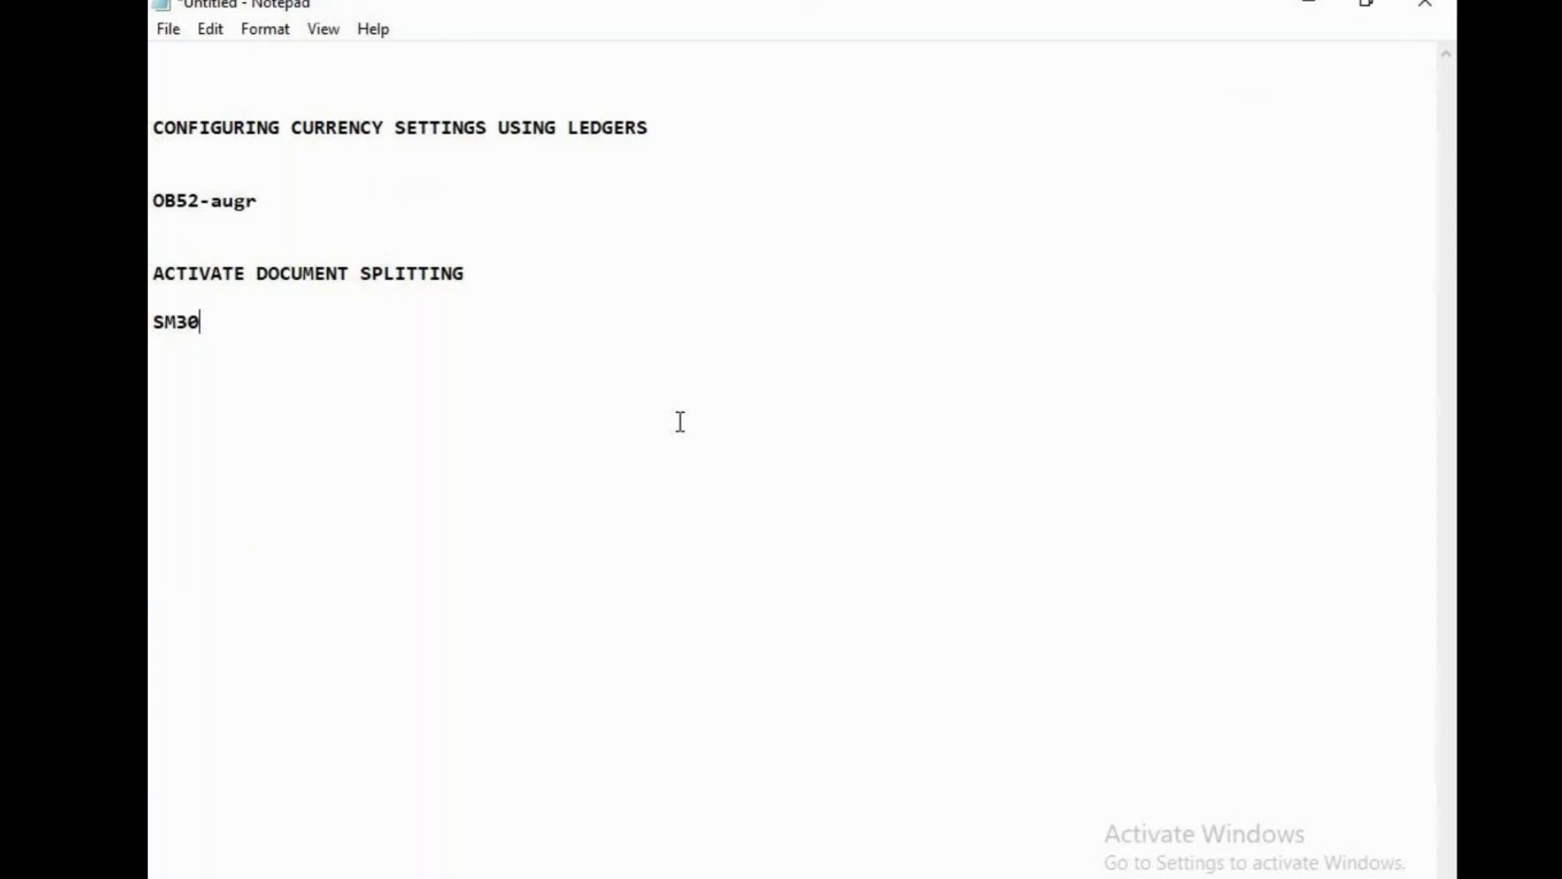
{"action": "left_click", "coordinate": [1432, 4]}
Discard the Untitled notes unsaved, close the sapfasttrack notes, and close the GoTo Meeting tab.
{"action": "left_click", "coordinate": [839, 475]}
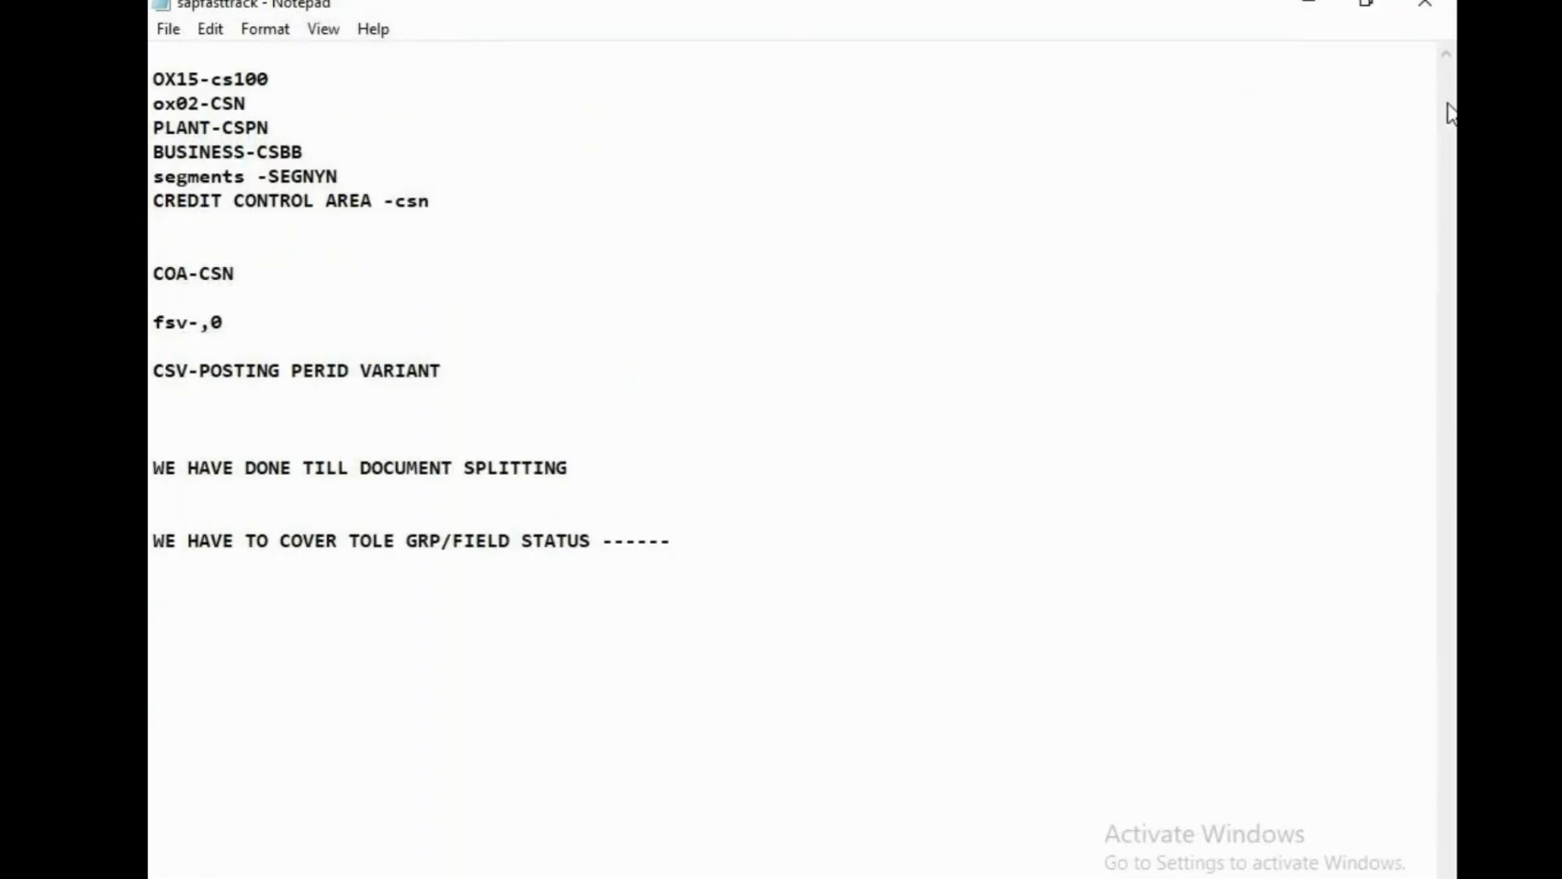
{"action": "left_click", "coordinate": [1426, 5]}
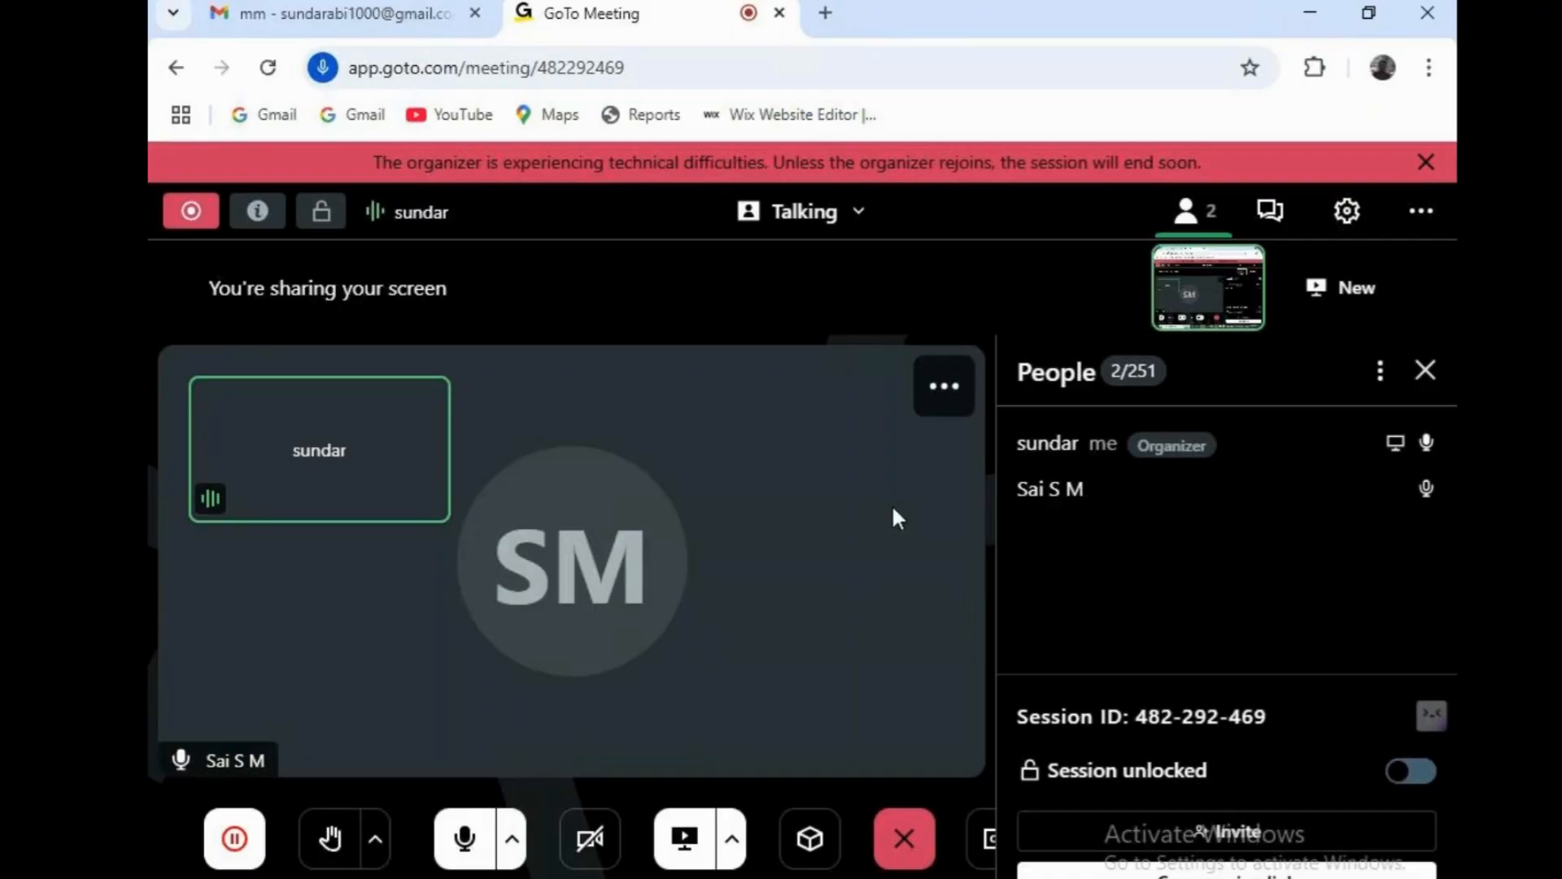
{"action": "left_click", "coordinate": [779, 13]}
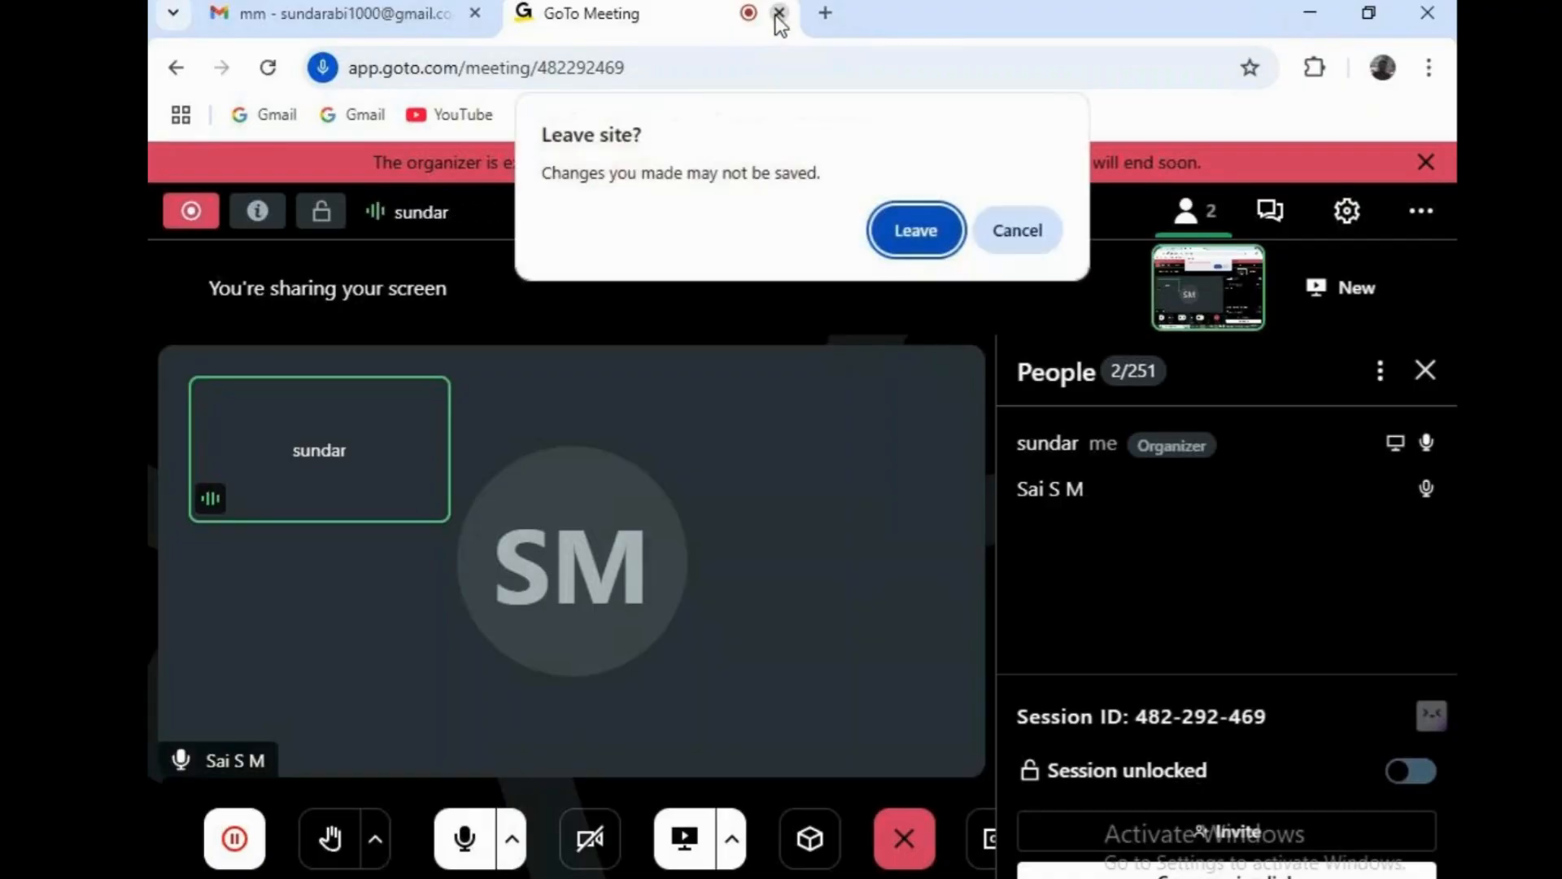